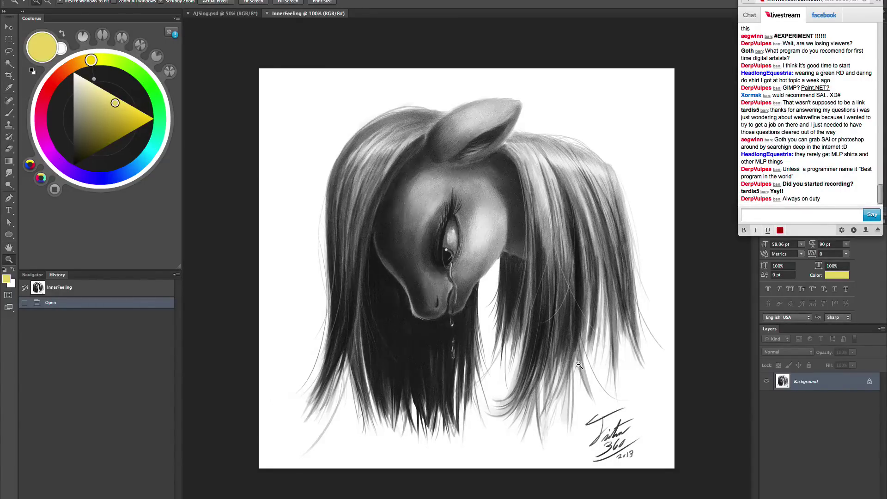
- Examine the hair strands in the black-and-white InnerFeeling pony painting up close and as a whole
left_click_drag(575, 366, 619, 422)
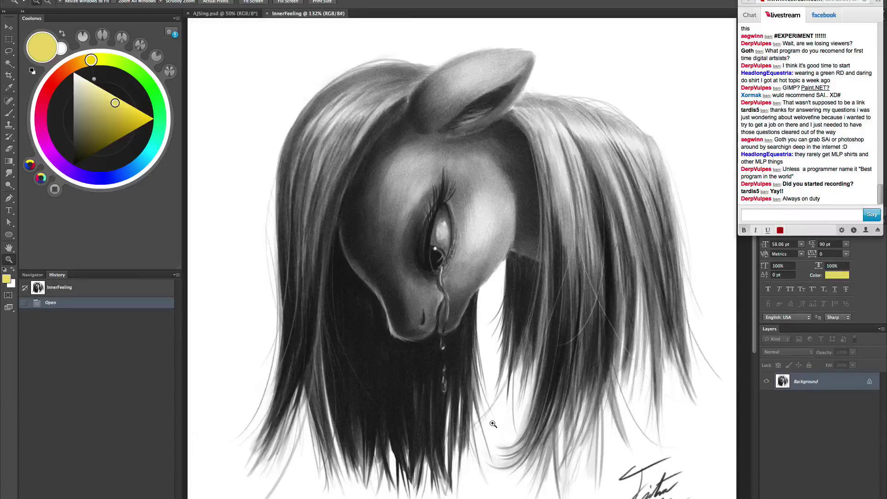
left_click_drag(555, 431, 552, 426)
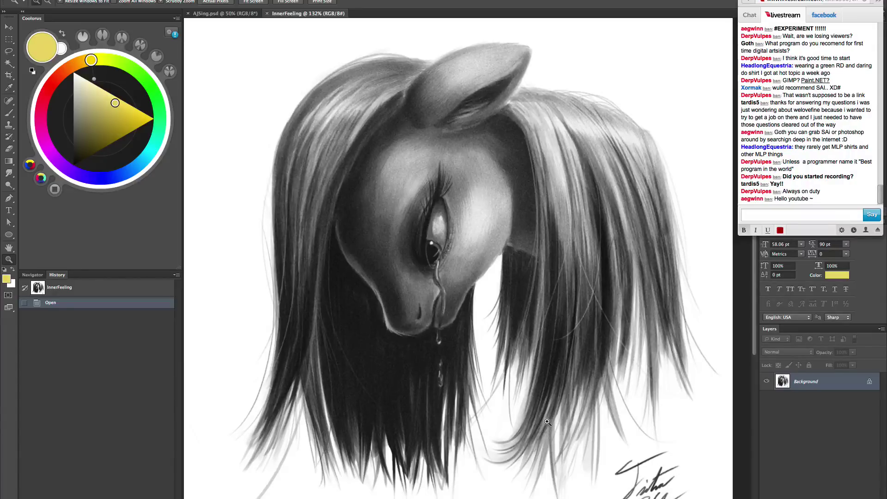
left_click(611, 370, "alt")
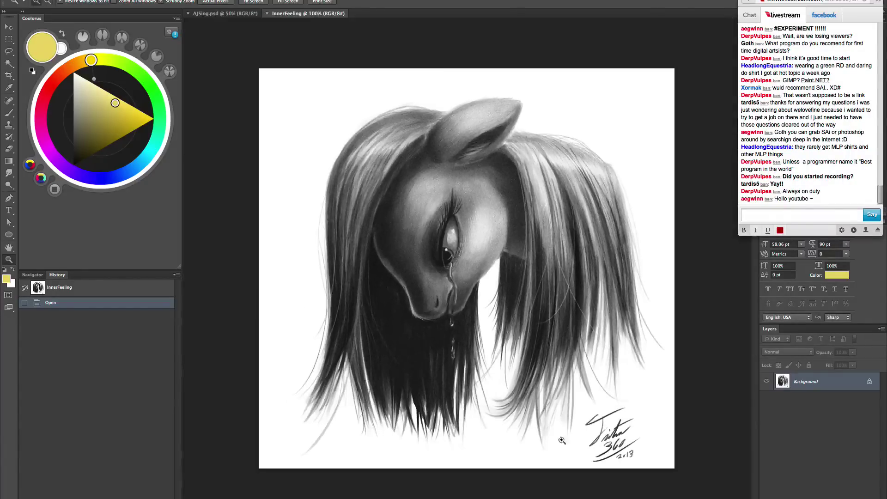
- Switch to the AJSing.psd painting and examine the blonde mane, forelock and tied ponytail at several zoom levels
left_click(235, 15)
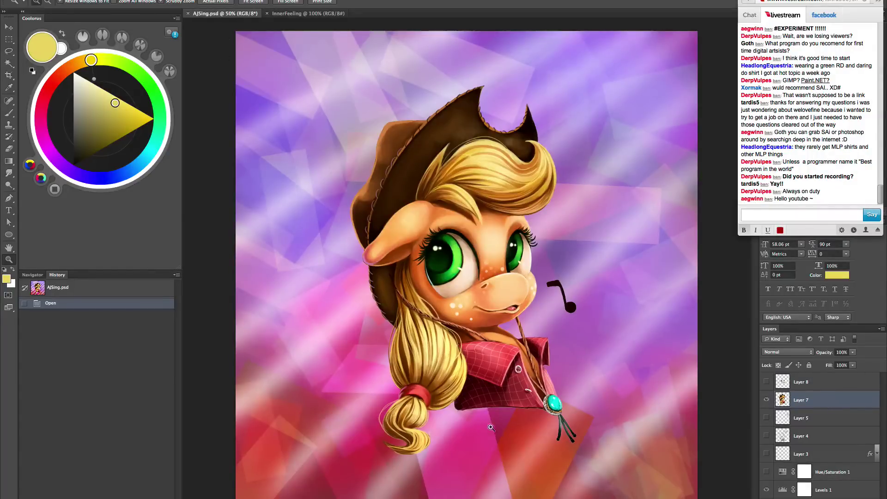
left_click_drag(489, 426, 525, 405)
left_click_drag(608, 383, 640, 422)
left_click_drag(462, 371, 478, 359)
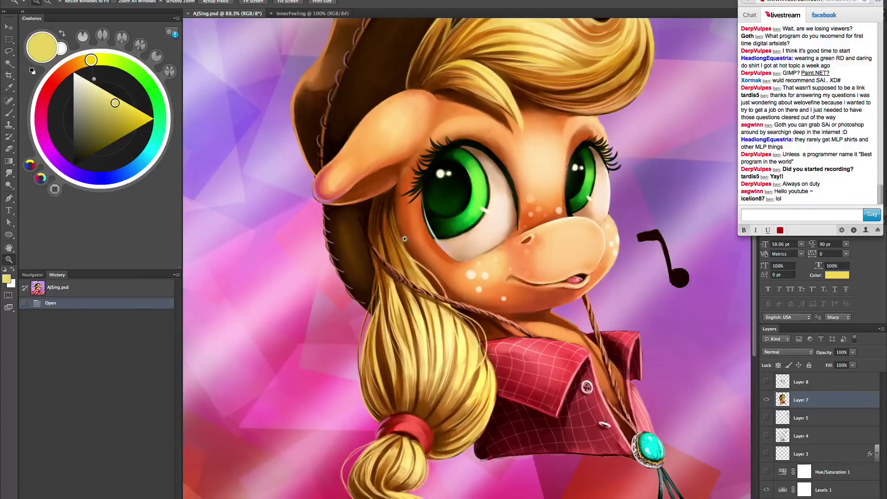
left_click_drag(471, 410, 482, 384)
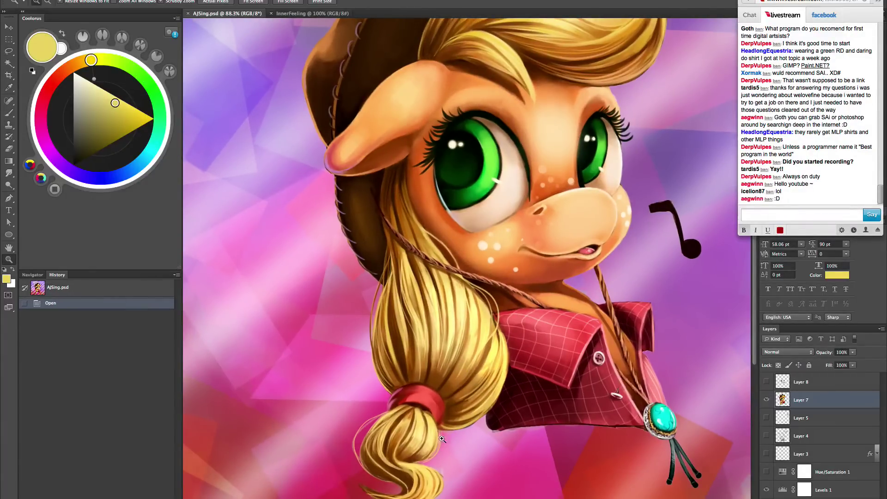
scroll(544, 351, "up", 5)
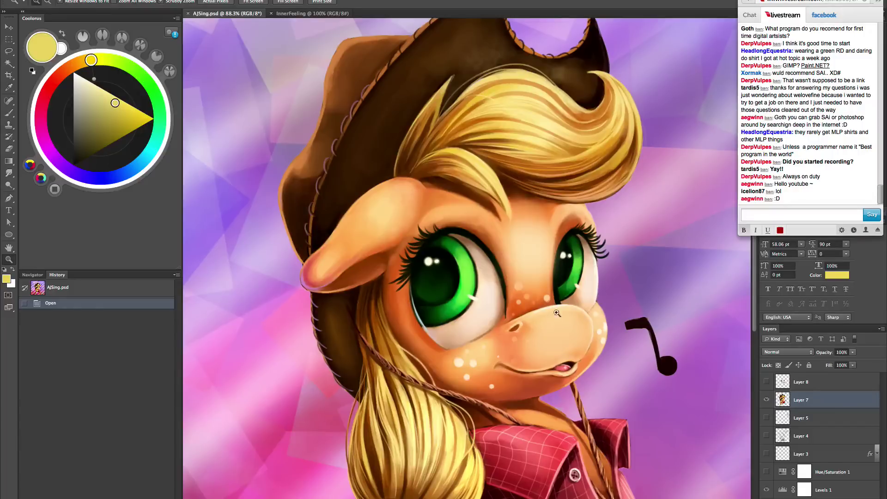
left_click_drag(627, 403, 645, 339)
left_click_drag(597, 388, 631, 346)
left_click_drag(443, 478, 469, 458)
left_click_drag(470, 457, 518, 368)
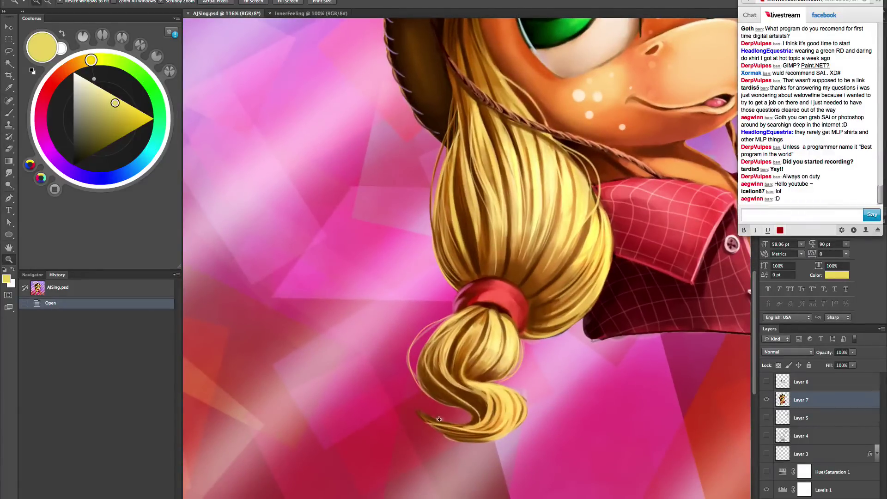
scroll(600, 317, "up", 10)
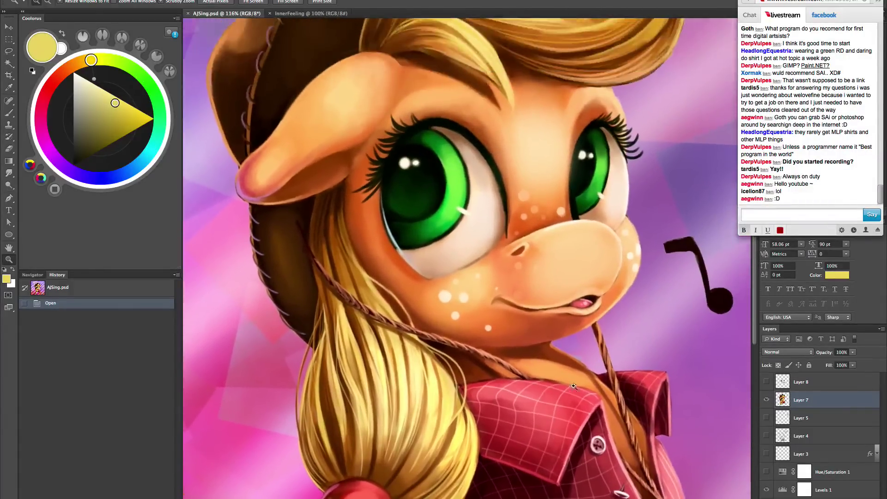
scroll(592, 368, "down", 2)
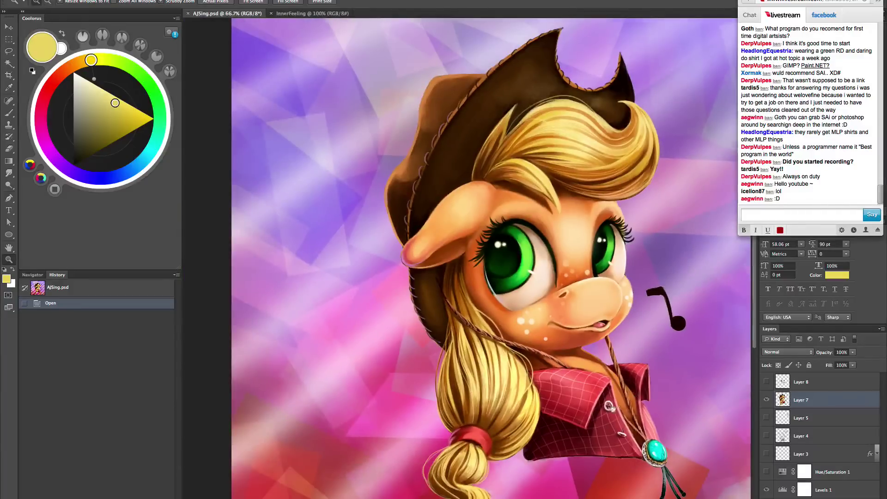
left_click_drag(611, 407, 618, 435)
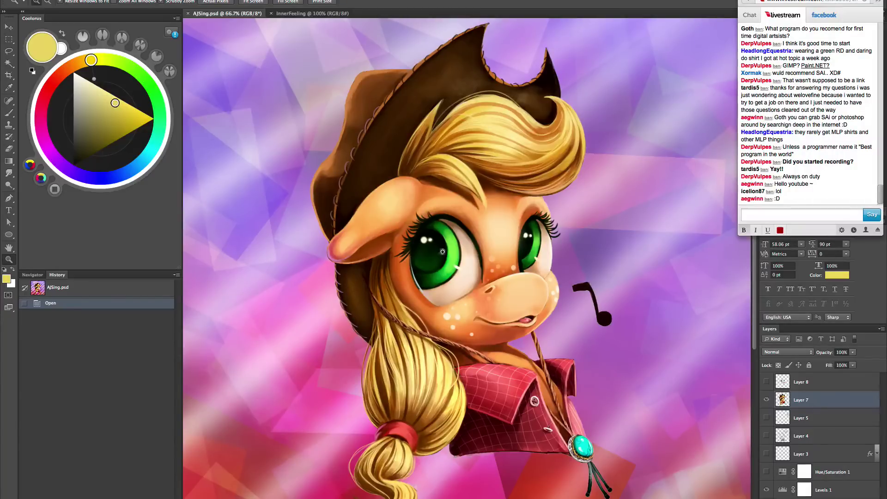
mouse_move(611, 409)
left_mouse_down()
mouse_move(613, 397)
mouse_move(623, 403)
left_mouse_up()
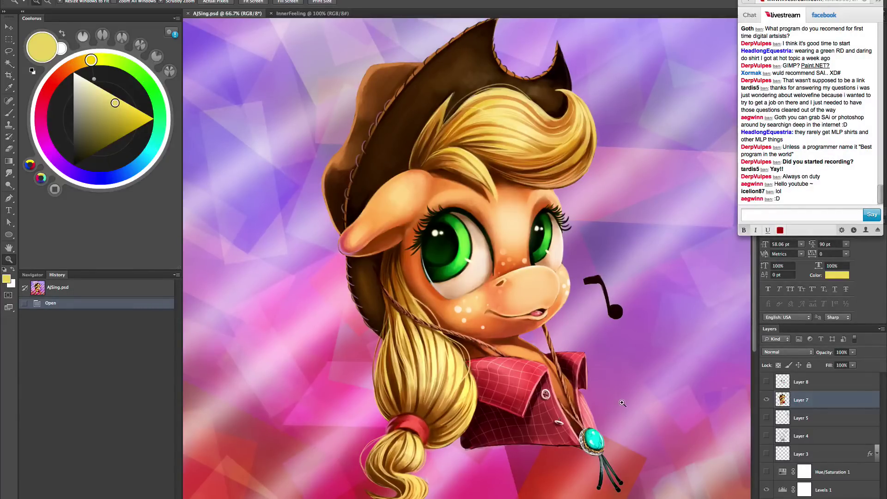
- Create a new white RGB document of 2500 × 1500 pixels at 300 pixels/inch
key("super+n")
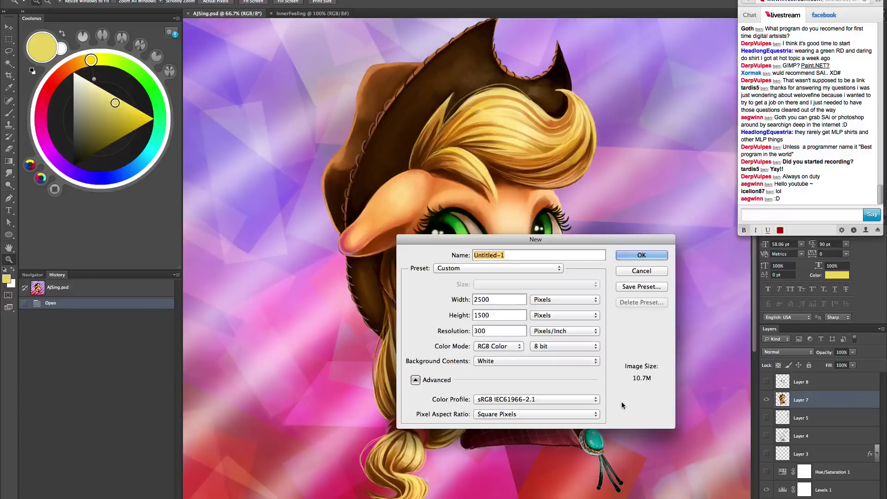
key("Return")
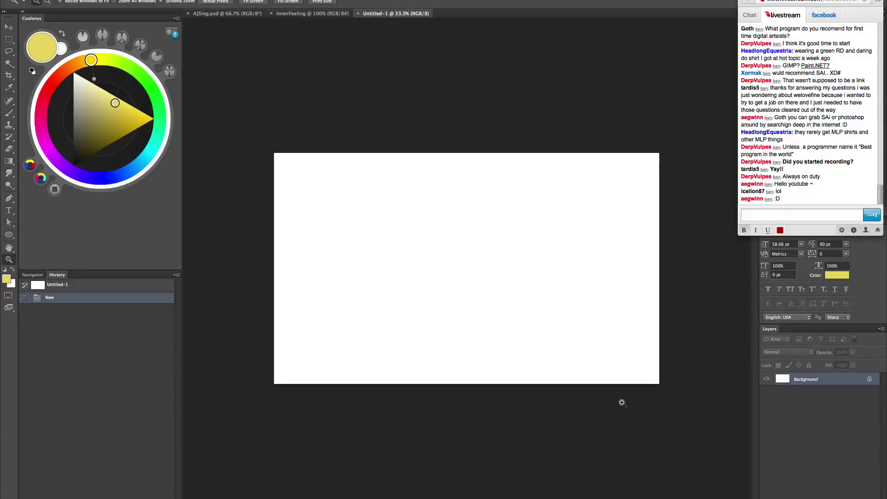
left_click(580, 383)
left_click(586, 407)
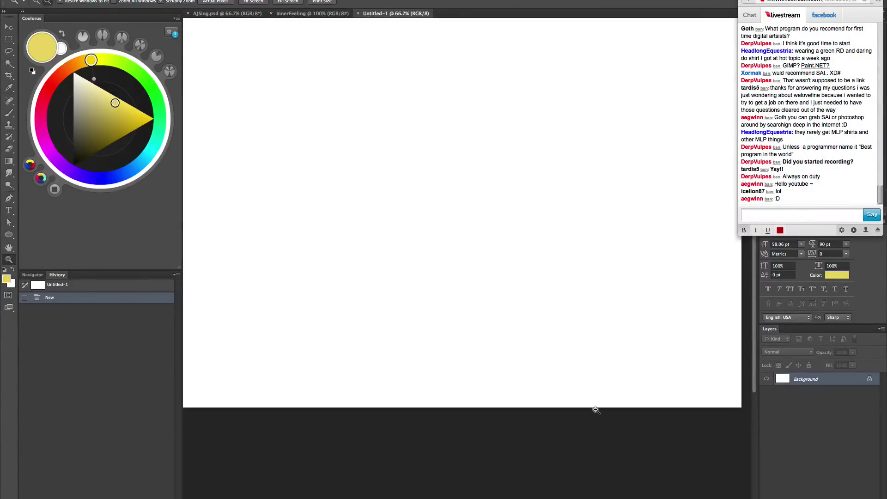
left_click(596, 409, "alt")
- Resize the image to 2500 × 2500 pixels with constrained proportions turned off
key("super+alt+i")
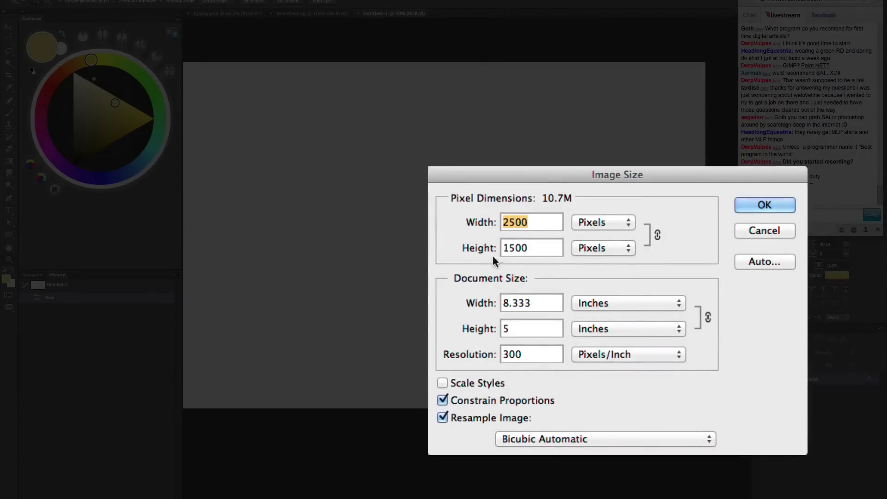
double_click(540, 248)
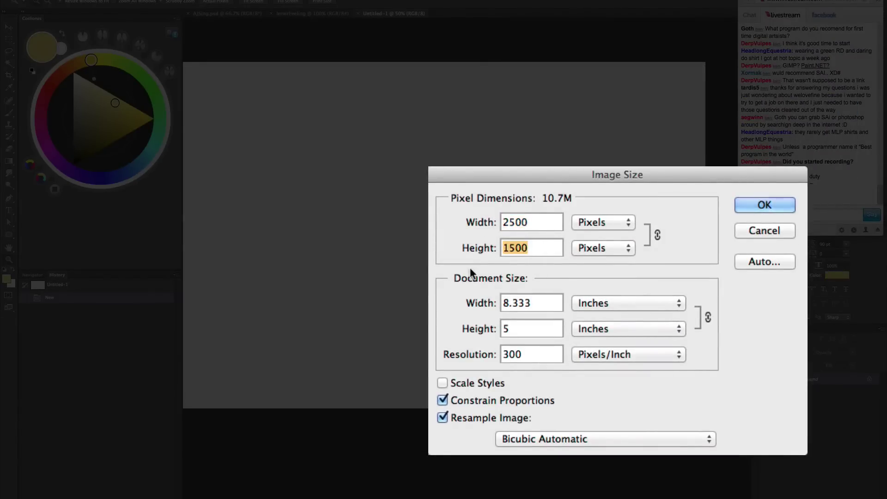
type("2500")
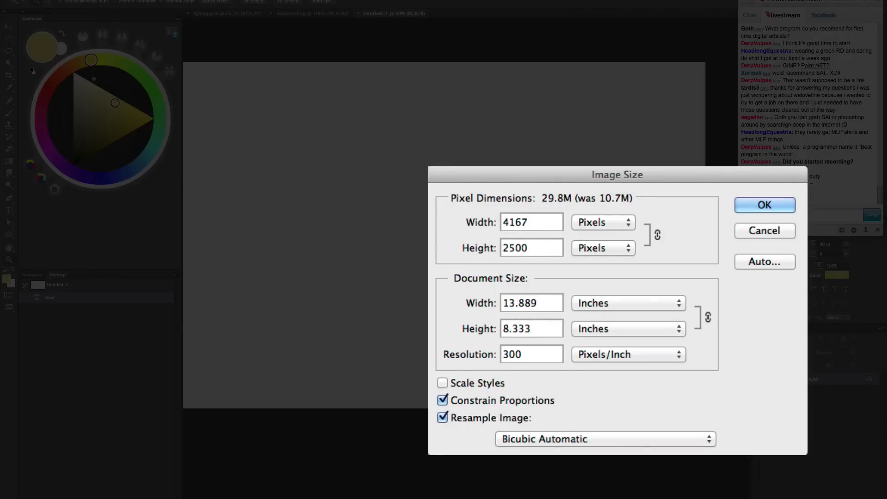
left_click(442, 400)
left_click_drag(529, 223, 503, 217)
type("2500")
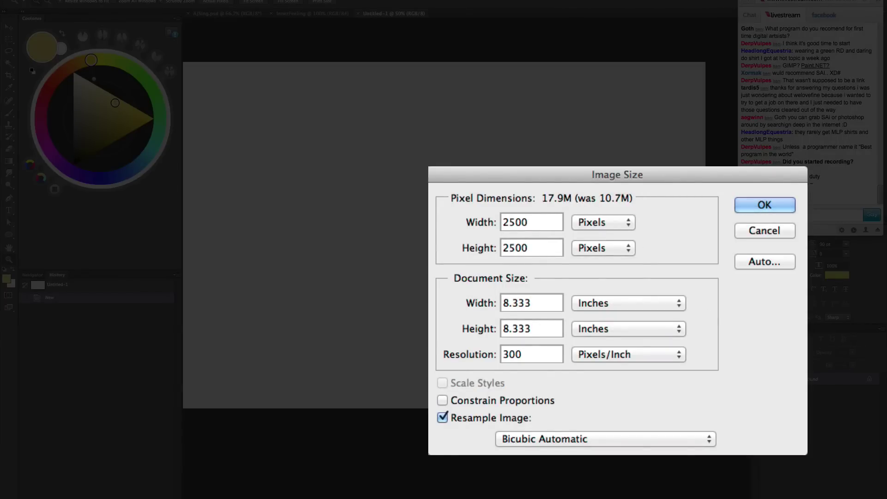
left_click(789, 205)
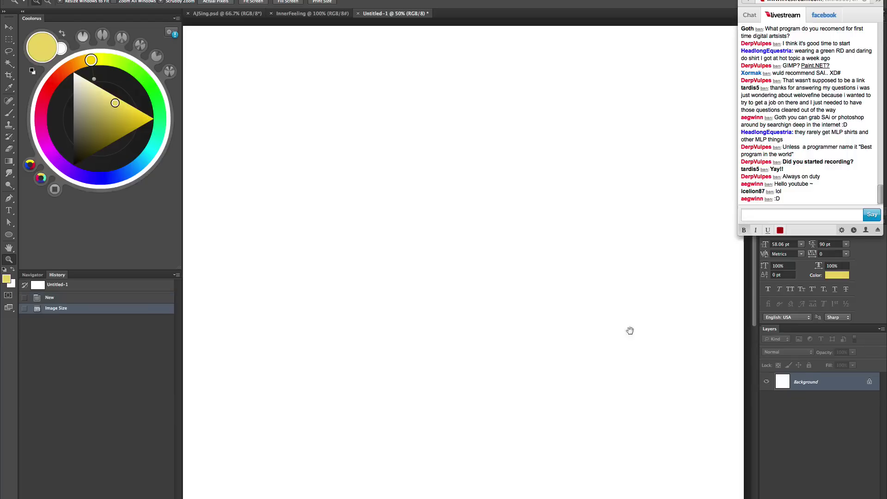
- Add a new empty layer above the background and ready the Brush tool with a red colour
left_click(659, 310, "alt")
key("super+shift+alt+n")
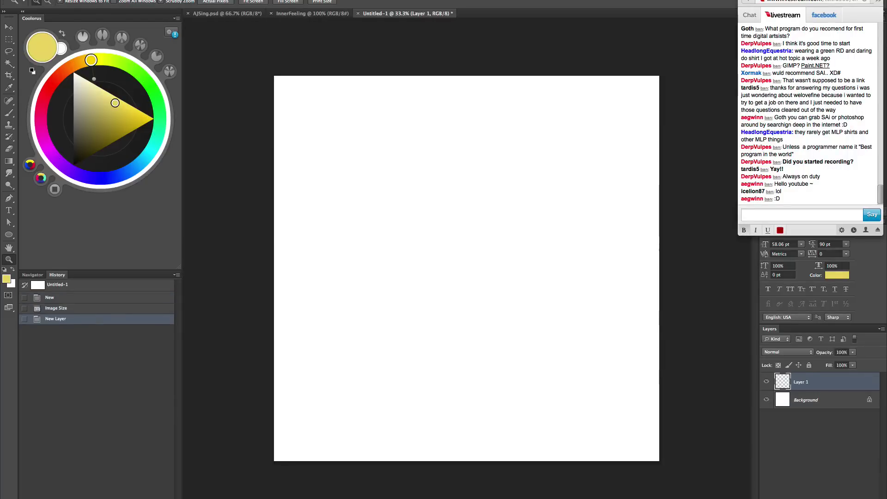
left_click_drag(538, 379, 554, 387)
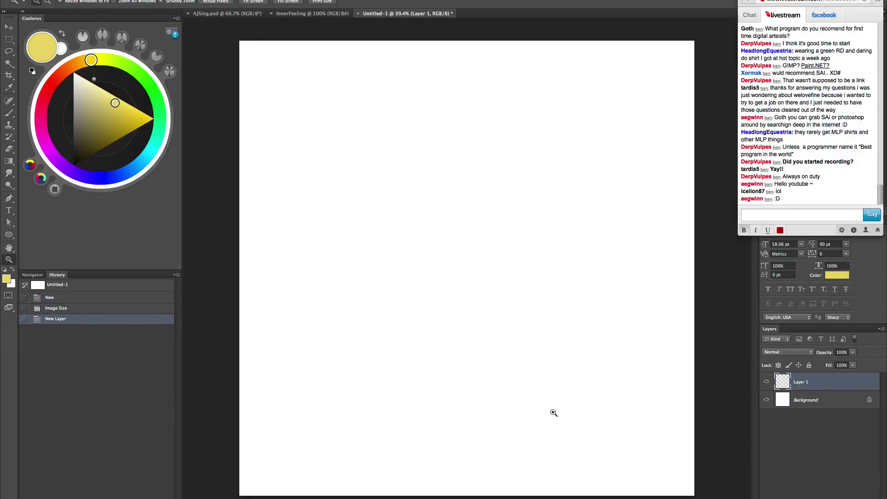
key("b")
mouse_move(605, 334)
left_mouse_down()
mouse_move(661, 334)
mouse_move(624, 362)
mouse_move(626, 342)
mouse_move(660, 401)
left_mouse_up()
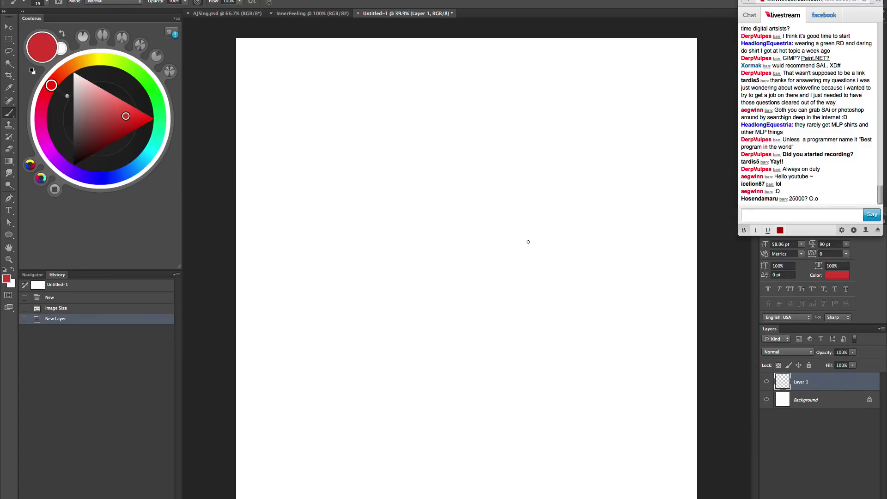
right_click(556, 255)
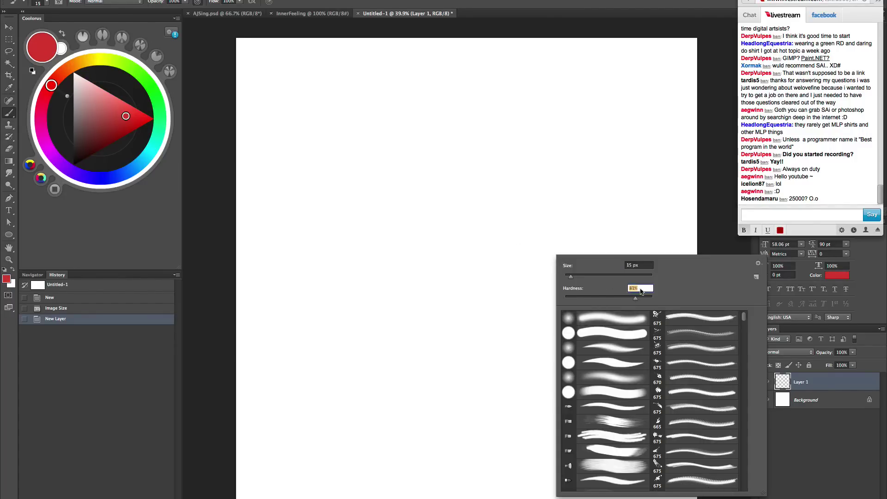
left_click(708, 218)
- Sketch an S-shaped lock of hair down the middle of the canvas with long, flowing red strokes and a curled lower end
mouse_move(468, 99)
left_mouse_down()
mouse_move(457, 339)
mouse_move(442, 430)
left_mouse_up()
mouse_move(521, 99)
left_mouse_down()
mouse_move(508, 376)
mouse_move(415, 459)
left_mouse_up()
mouse_move(485, 303)
left_mouse_down()
mouse_move(441, 429)
mouse_move(500, 123)
mouse_move(475, 189)
left_mouse_up()
left_click_drag(517, 121, 423, 465)
mouse_move(505, 87)
left_mouse_down()
mouse_move(437, 134)
mouse_move(354, 446)
left_mouse_up()
mouse_move(551, 91)
left_mouse_down()
mouse_move(495, 456)
mouse_move(428, 470)
left_mouse_up()
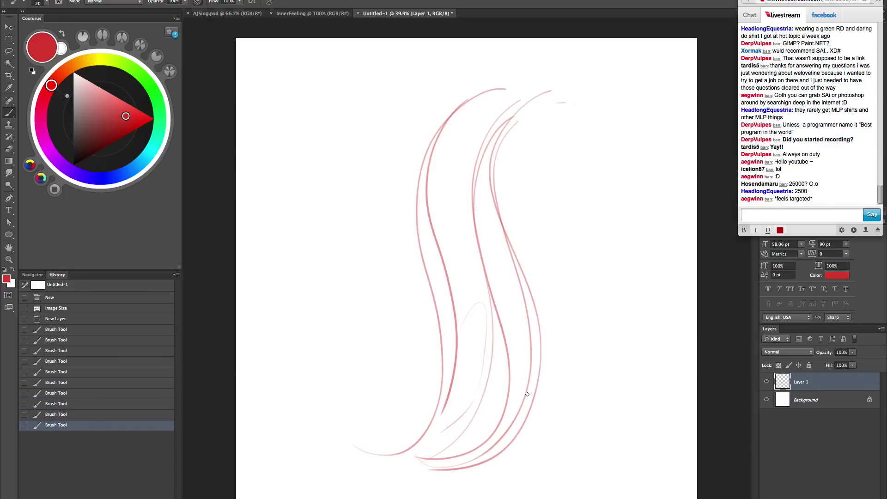
left_click_drag(537, 346, 530, 110)
mouse_move(582, 117)
left_mouse_down()
mouse_move(421, 263)
mouse_move(448, 357)
left_mouse_up()
mouse_move(464, 113)
left_mouse_down()
mouse_move(426, 382)
mouse_move(444, 440)
left_mouse_up()
left_click_drag(590, 122, 504, 279)
left_click_drag(526, 127, 468, 470)
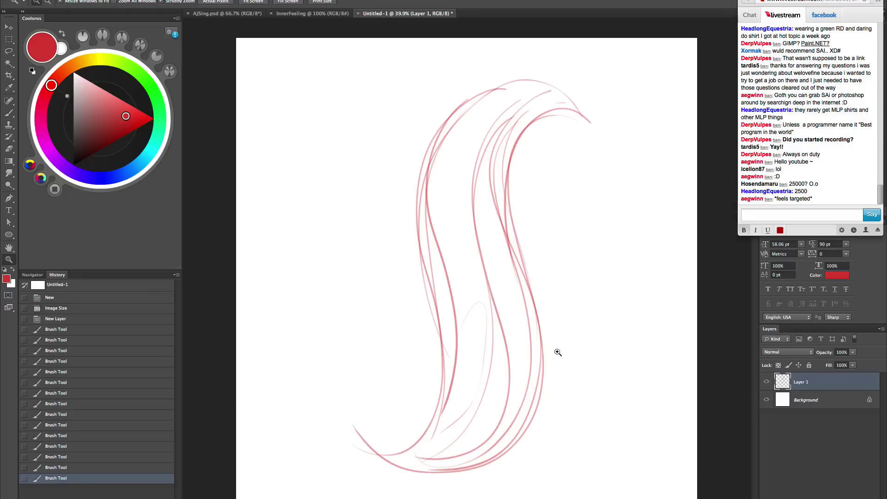
- Reinforce the lock's curved upper end and both side contours with additional long red strokes
left_click_drag(557, 353, 562, 368)
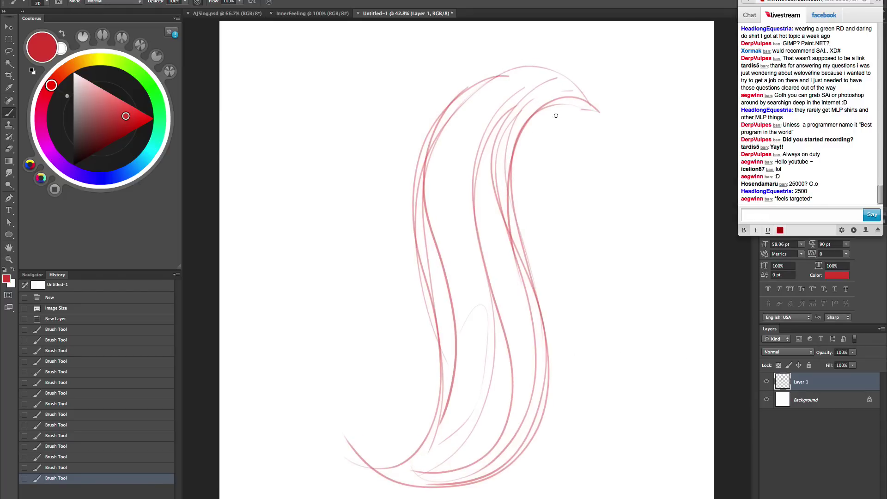
left_click_drag(555, 115, 519, 254)
left_click_drag(589, 110, 539, 316)
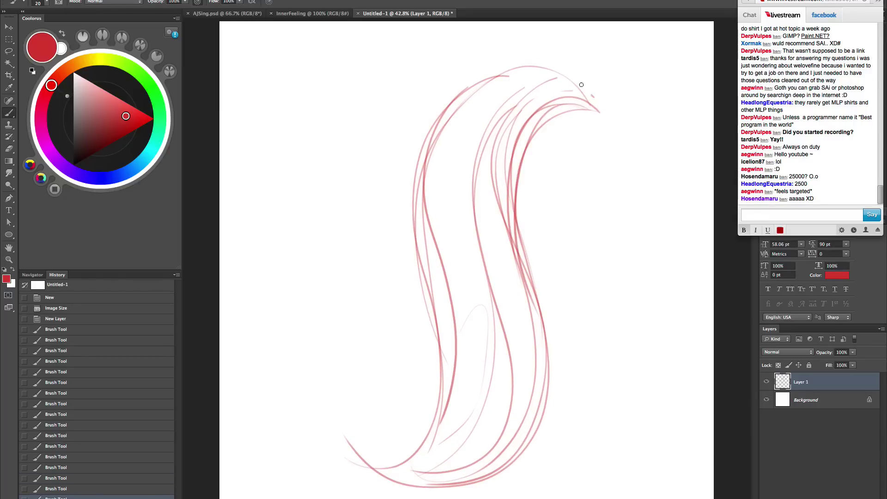
mouse_move(581, 84)
left_mouse_down()
mouse_move(441, 329)
mouse_move(444, 417)
left_mouse_up()
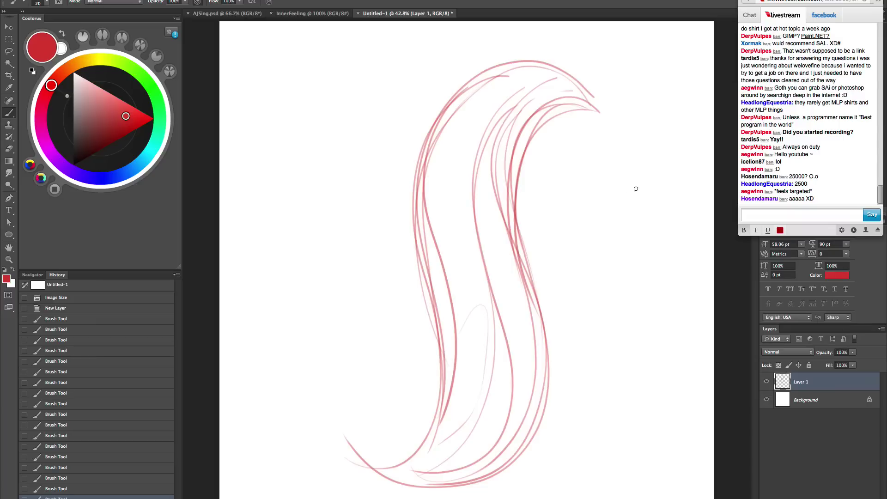
mouse_move(603, 91)
left_mouse_down()
mouse_move(509, 164)
mouse_move(536, 432)
left_mouse_up()
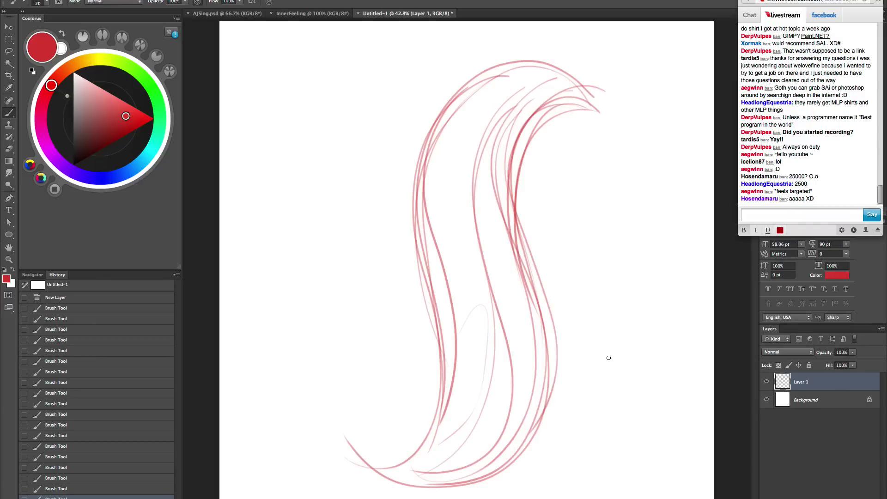
key("z")
left_click_drag(576, 340, 609, 317)
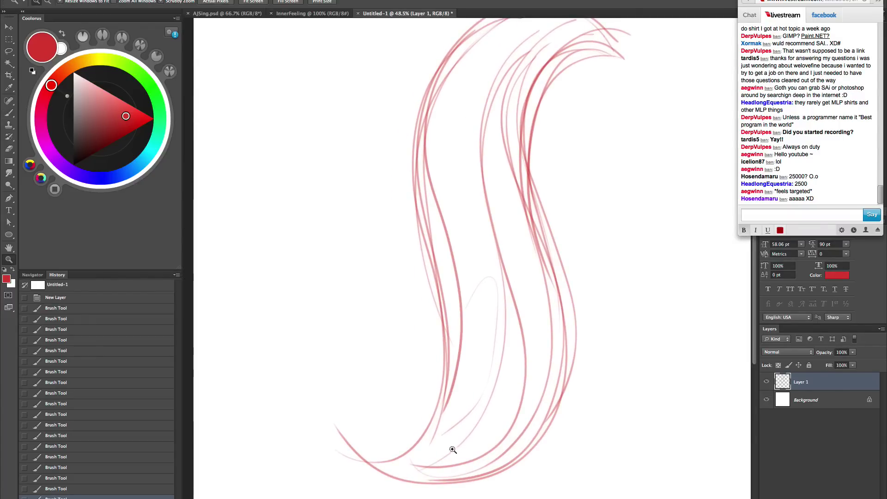
left_click_drag(528, 409, 535, 444)
key("b")
mouse_move(609, 65)
left_mouse_down()
mouse_move(566, 46)
mouse_move(428, 131)
mouse_move(471, 338)
mouse_move(375, 484)
left_mouse_up()
key("super+z")
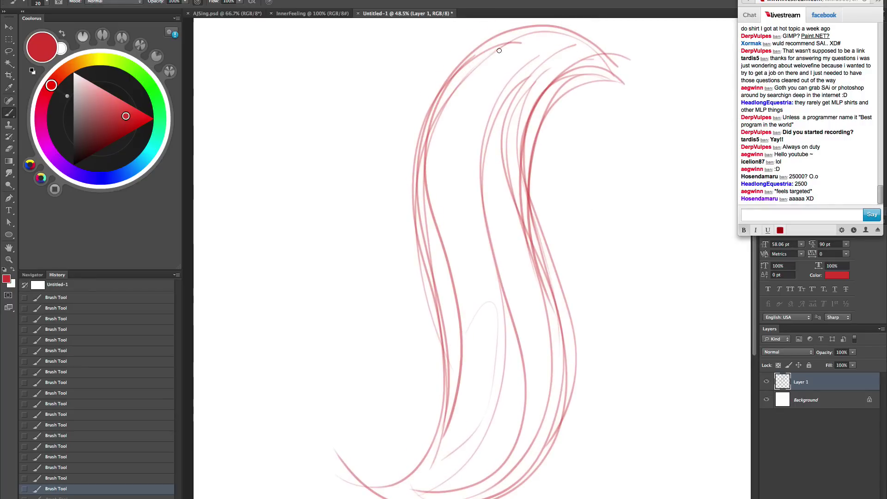
mouse_move(462, 36)
left_mouse_down()
mouse_move(418, 64)
mouse_move(381, 398)
left_mouse_up()
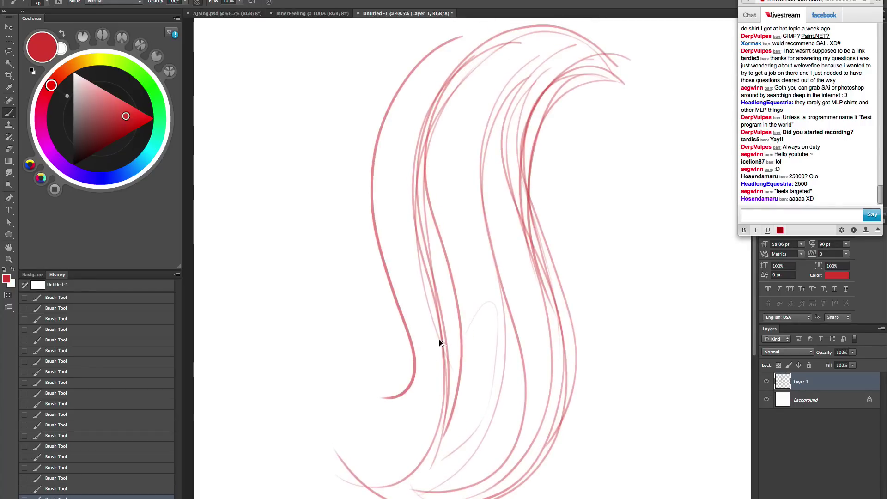
key("ctrl+z")
- Draw a curved red arrow down the left side of the hair lock, following its flow and ending in an arrowhead
mouse_move(461, 31)
left_mouse_down()
mouse_move(375, 138)
mouse_move(407, 390)
left_mouse_up()
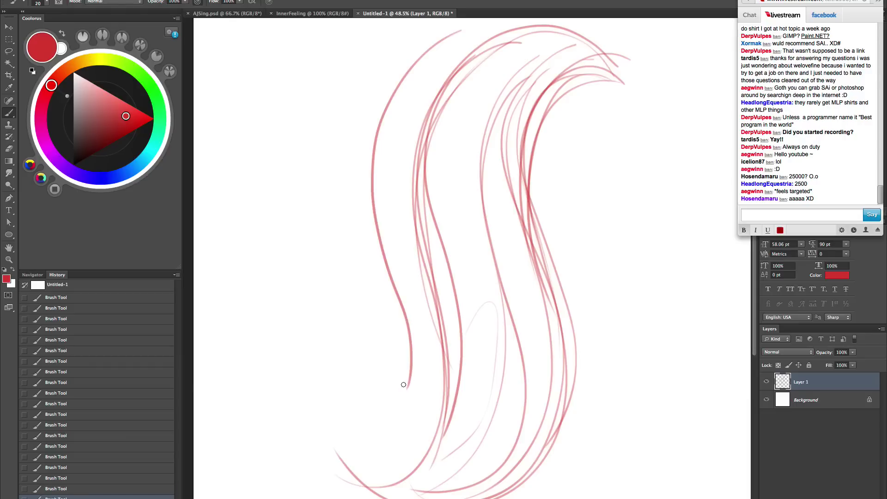
mouse_move(386, 338)
left_mouse_down()
mouse_move(406, 391)
mouse_move(430, 351)
left_mouse_up()
scroll(610, 400, "down", 2)
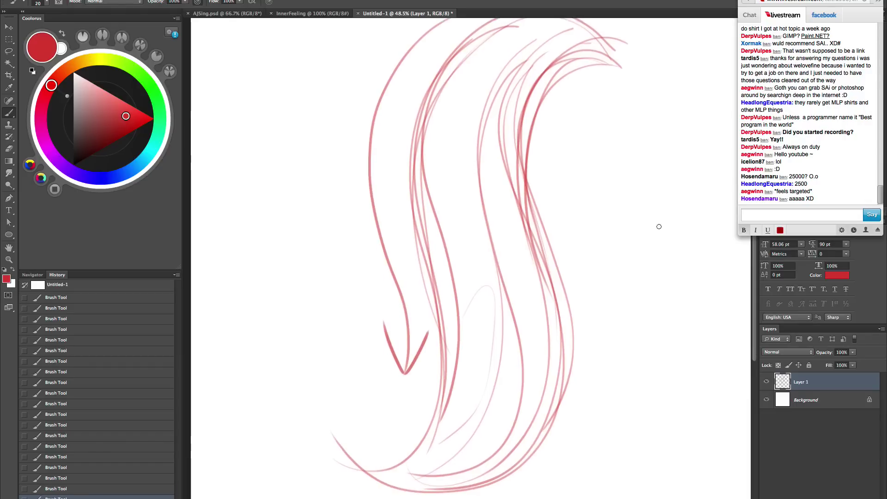
left_click_drag(559, 400, 562, 424)
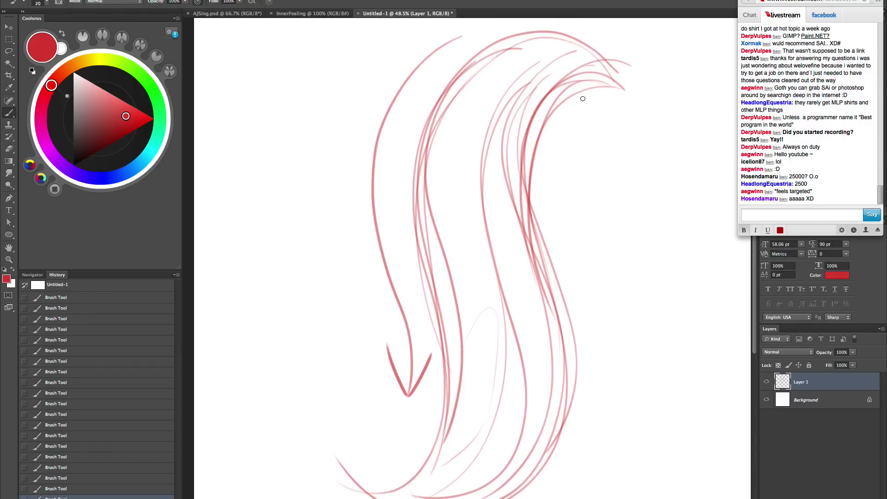
mouse_move(591, 76)
left_mouse_down()
mouse_move(535, 208)
mouse_move(682, 401)
left_mouse_up()
key("ctrl+z")
mouse_move(571, 71)
left_mouse_down()
mouse_move(395, 389)
mouse_move(280, 383)
left_mouse_up()
key("ctrl+z")
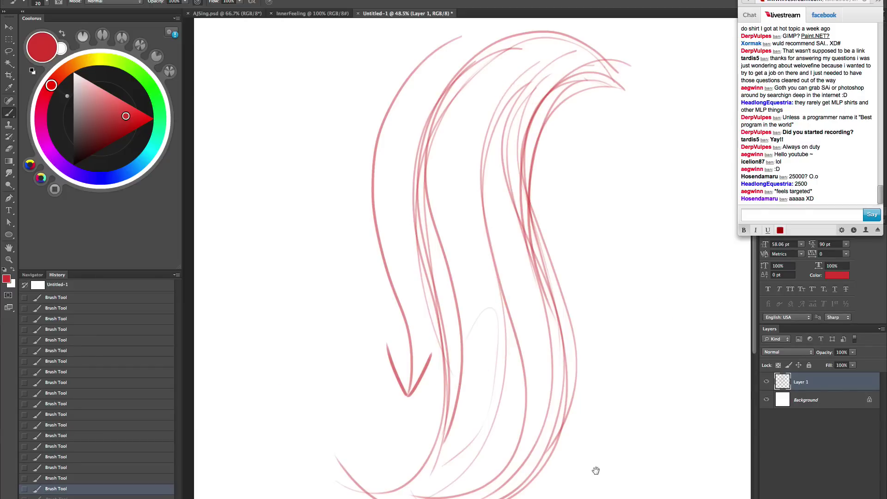
- Draw two long strands from the lock's upper tip that sweep diagonally across its middle toward the lower right side
left_click_drag(594, 382, 596, 364)
mouse_move(602, 73)
left_mouse_down()
mouse_move(603, 96)
mouse_move(573, 44)
mouse_move(468, 67)
mouse_move(422, 187)
mouse_move(524, 381)
left_mouse_up()
left_click_drag(531, 413, 522, 468)
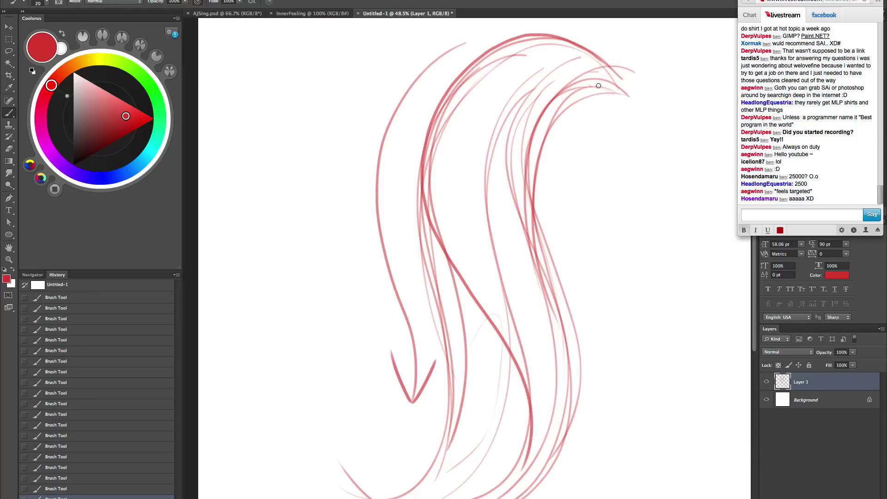
mouse_move(615, 91)
left_mouse_down()
mouse_move(529, 58)
mouse_move(469, 212)
mouse_move(548, 467)
left_mouse_up()
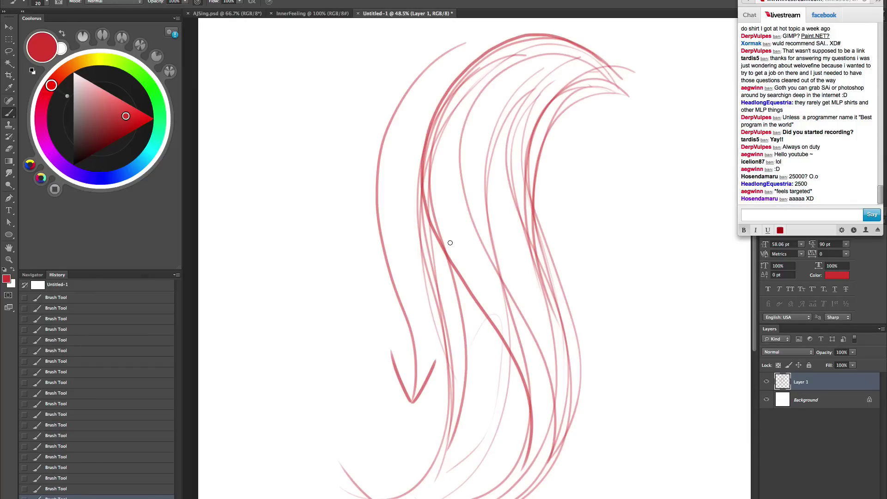
- Add downward-curving strands beneath the overlapping diagonal strand, filling the lower left part of the lock
mouse_move(427, 226)
left_mouse_down()
mouse_move(434, 252)
mouse_move(427, 212)
mouse_move(463, 362)
left_mouse_up()
mouse_move(430, 260)
left_mouse_down()
mouse_move(462, 433)
mouse_move(481, 393)
mouse_move(482, 438)
left_mouse_up()
mouse_move(468, 295)
left_mouse_down()
mouse_move(495, 367)
mouse_move(489, 455)
left_mouse_up()
left_click_drag(549, 375, 562, 328)
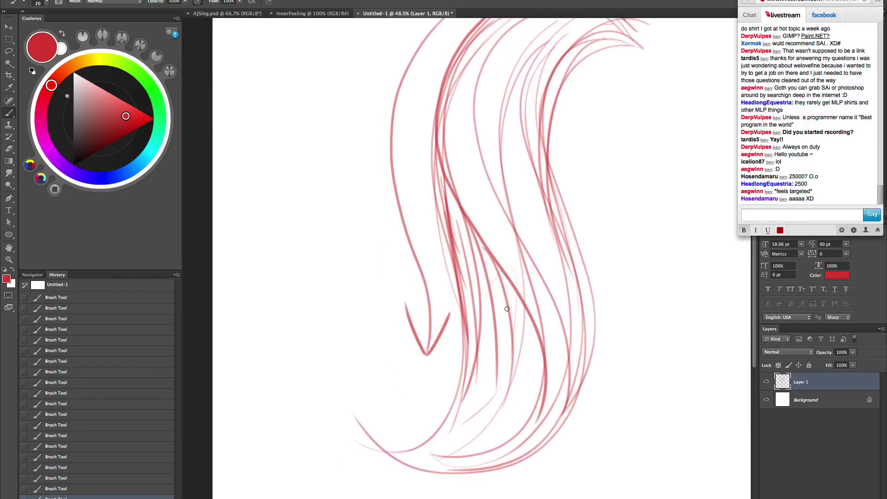
mouse_move(491, 276)
left_mouse_down()
mouse_move(497, 427)
mouse_move(516, 425)
left_mouse_up()
left_click_drag(528, 332, 504, 448)
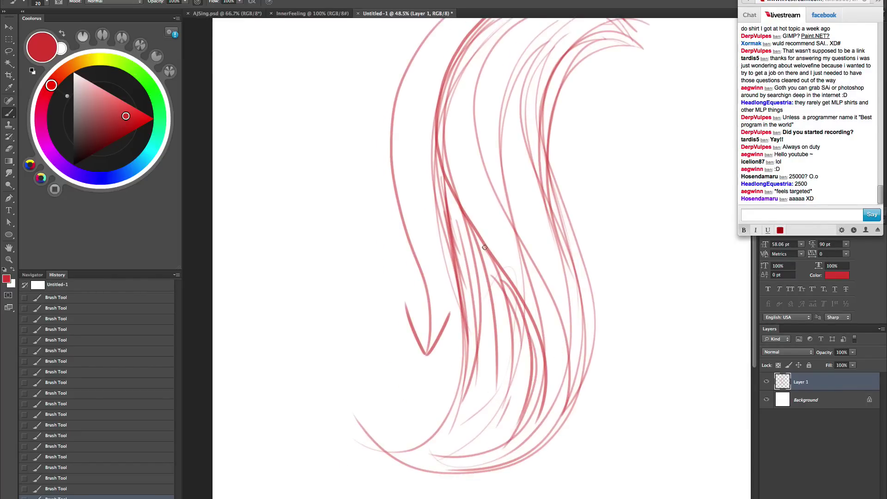
- Shade directly under the overlapping strand's edge with dense short strokes that follow the hair's flow
left_click_drag(444, 182, 454, 254)
left_click_drag(451, 206, 464, 283)
left_click_drag(463, 226, 484, 304)
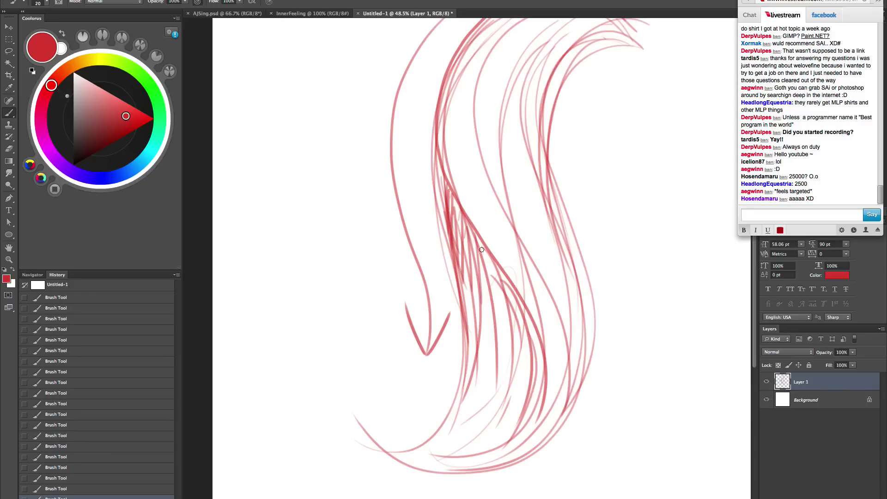
mouse_move(481, 249)
left_mouse_down()
mouse_move(499, 319)
mouse_move(541, 390)
mouse_move(537, 418)
left_mouse_up()
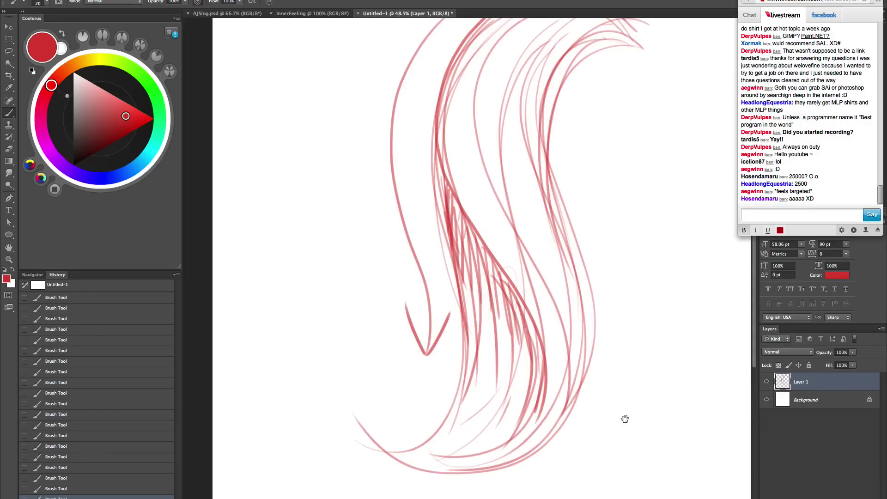
- Reinforce the overlapping strand's edge and the lock's right inner contour with long, darker strokes
left_click_drag(625, 419, 632, 435)
mouse_move(524, 451)
left_mouse_down()
mouse_move(549, 387)
mouse_move(476, 70)
left_mouse_up()
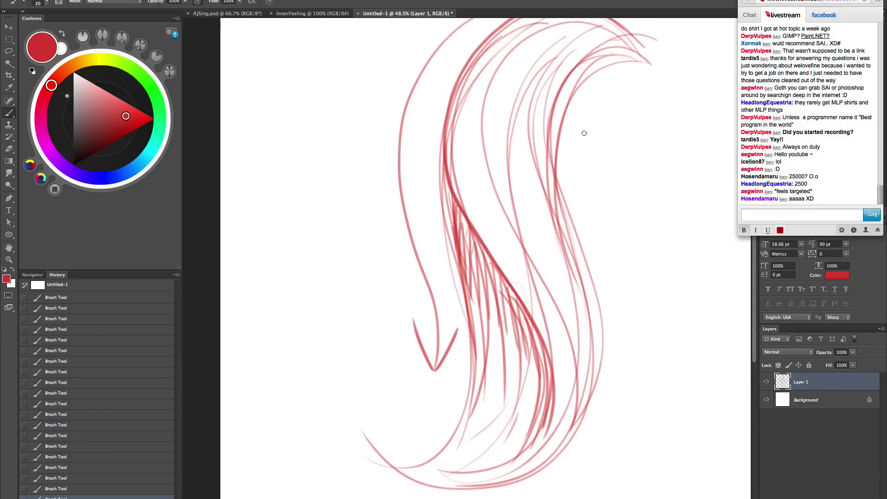
mouse_move(627, 50)
left_mouse_down()
mouse_move(556, 73)
mouse_move(527, 472)
mouse_move(560, 238)
mouse_move(565, 72)
mouse_move(591, 394)
mouse_move(564, 458)
left_mouse_up()
- Extend the lock's lower end with sweeping strands that curl leftward into a downturned tip
mouse_move(483, 263)
left_mouse_down()
mouse_move(444, 477)
mouse_move(349, 475)
left_mouse_up()
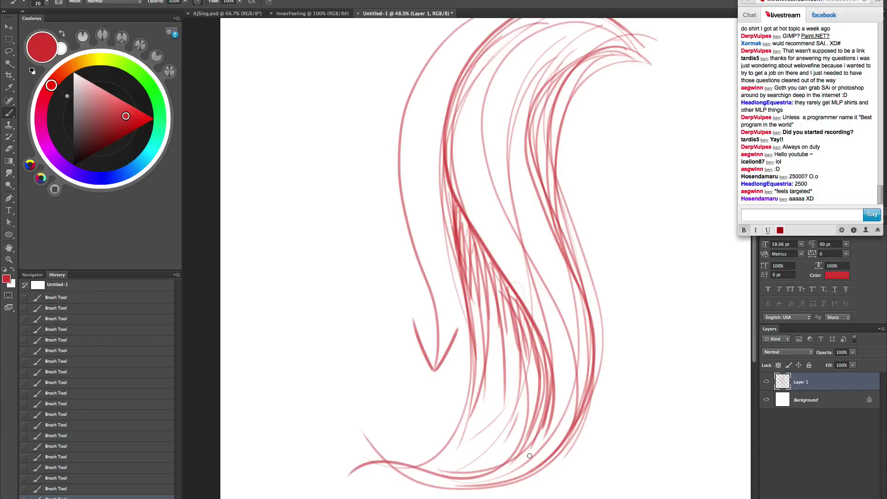
left_click_drag(575, 378, 602, 328)
mouse_move(497, 260)
left_mouse_down()
mouse_move(507, 324)
mouse_move(359, 462)
mouse_move(388, 428)
mouse_move(484, 445)
left_mouse_up()
left_click_drag(550, 426, 595, 379)
mouse_move(589, 382)
left_mouse_down()
mouse_move(467, 435)
mouse_move(394, 409)
left_mouse_up()
mouse_move(372, 422)
left_mouse_down()
mouse_move(353, 452)
mouse_move(472, 401)
left_mouse_up()
mouse_move(490, 208)
left_mouse_down()
mouse_move(500, 358)
mouse_move(358, 462)
left_mouse_up()
left_click_drag(575, 399, 560, 460)
- Build up the shaded left side of the lock with several long strands running down beneath the overlap
mouse_move(462, 187)
left_mouse_down()
mouse_move(458, 276)
mouse_move(475, 311)
left_mouse_up()
mouse_move(459, 195)
left_mouse_down()
mouse_move(469, 326)
mouse_move(483, 350)
left_mouse_up()
left_click_drag(461, 214, 490, 368)
left_click_drag(465, 289, 491, 435)
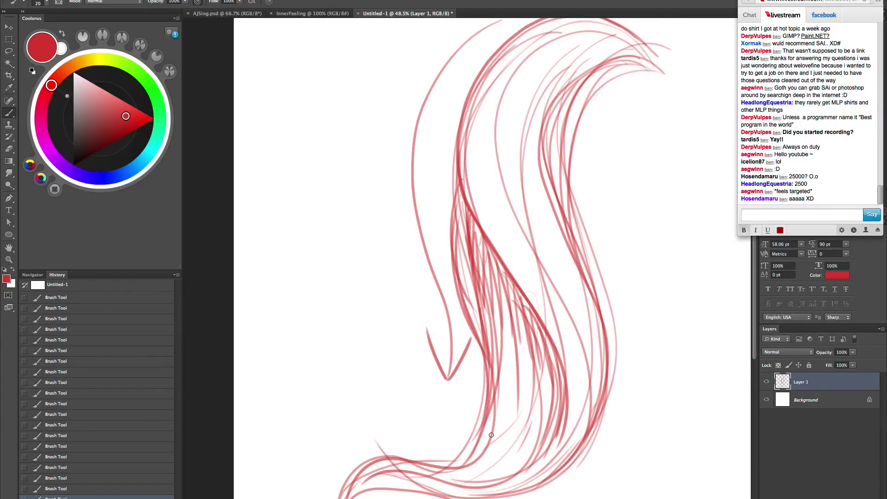
- Add strands along the lock's right contour, starting from the upper tip and following its inner curve
left_click_drag(619, 69, 617, 326)
left_click_drag(622, 365, 595, 440)
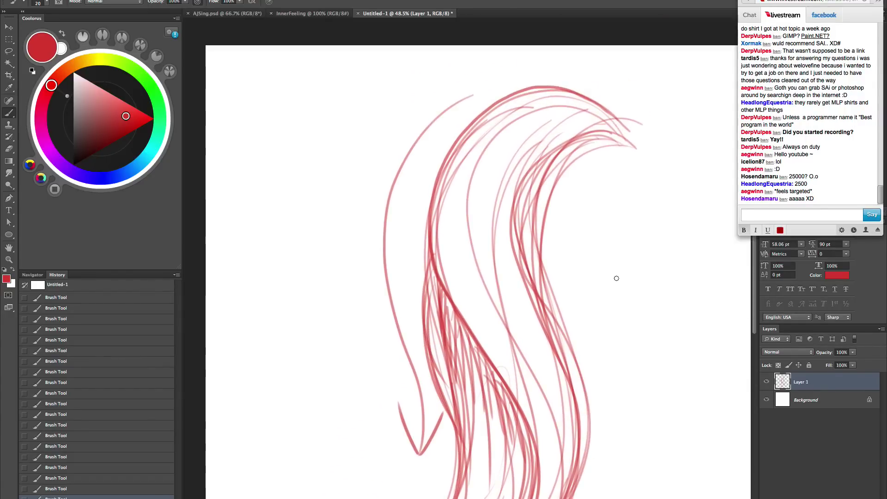
mouse_move(621, 147)
left_mouse_down()
mouse_move(571, 261)
mouse_move(551, 327)
mouse_move(561, 343)
left_mouse_up()
mouse_move(624, 467)
left_mouse_down()
mouse_move(614, 376)
mouse_move(594, 362)
mouse_move(586, 376)
left_mouse_up()
key("z")
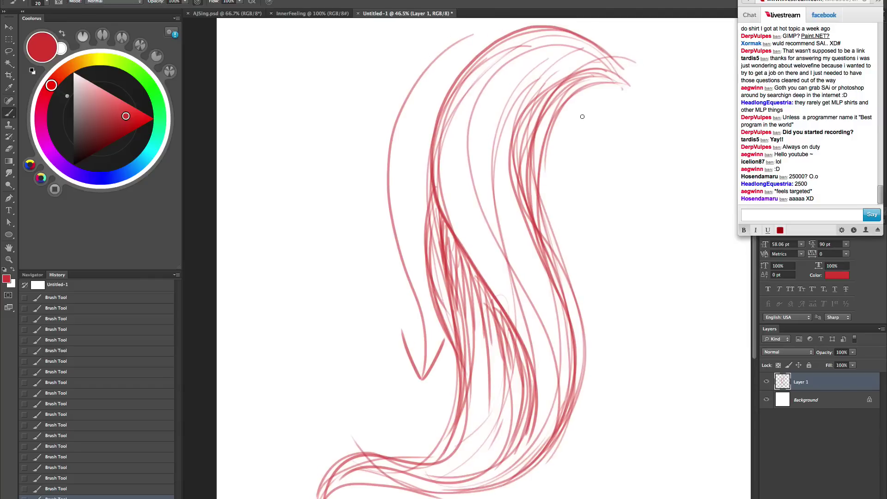
mouse_move(573, 39)
left_mouse_down()
mouse_move(456, 132)
mouse_move(498, 265)
mouse_move(497, 479)
left_mouse_up()
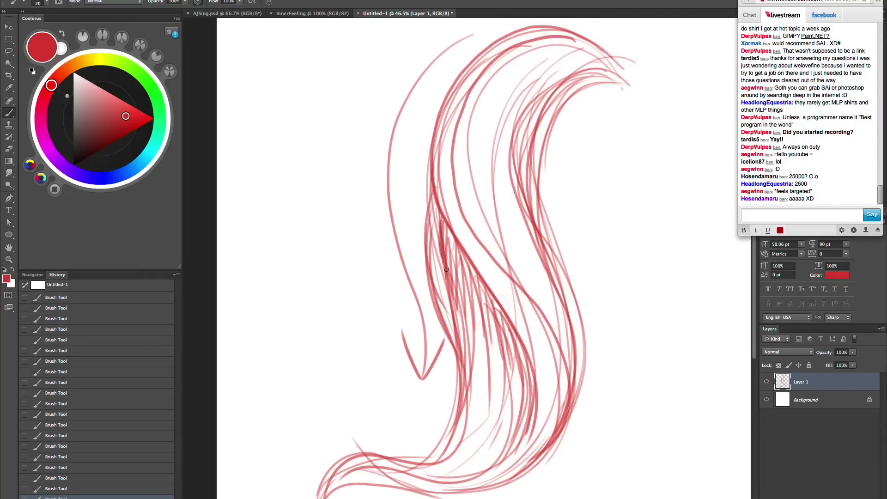
mouse_move(446, 270)
left_mouse_down()
mouse_move(452, 480)
mouse_move(372, 469)
left_mouse_up()
key("ctrl+alt+z")
key("ctrl+alt+z")
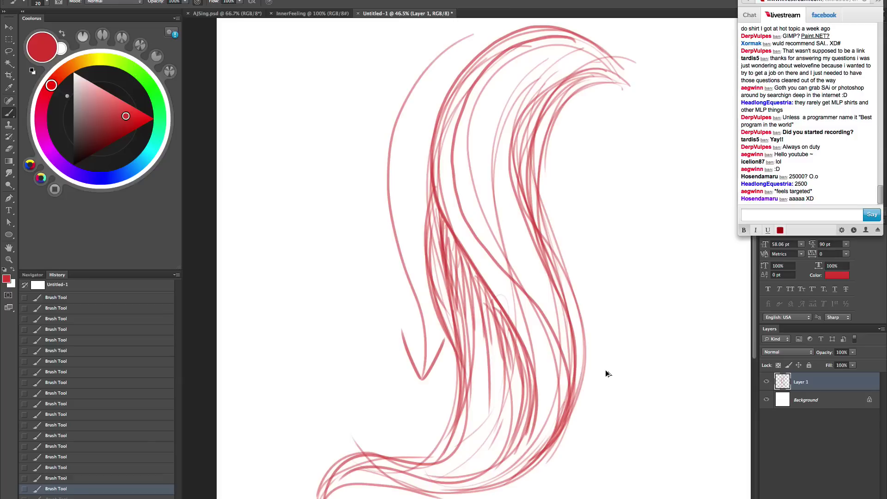
- Add light, long strands through the middle of the lock from its upper tip down to the lower bend
left_click_drag(605, 369, 628, 340)
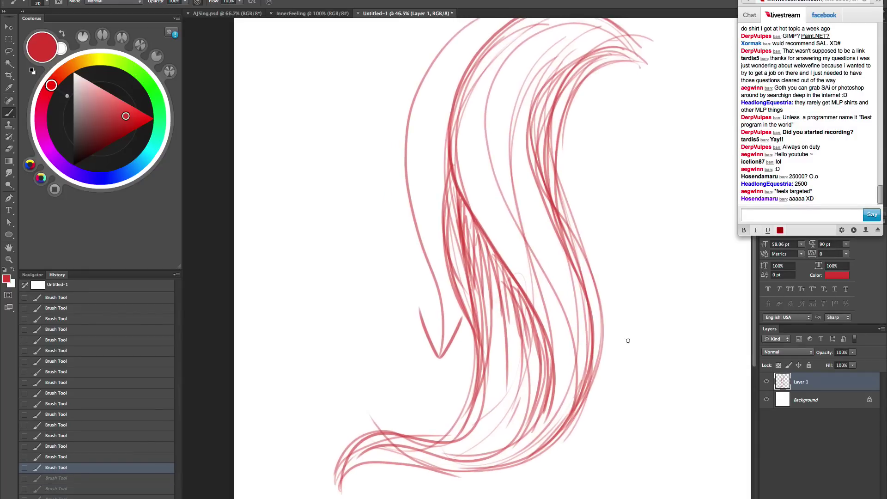
left_click_drag(621, 60, 638, 61)
mouse_move(628, 44)
left_mouse_down()
mouse_move(555, 30)
mouse_move(491, 154)
mouse_move(577, 396)
mouse_move(551, 447)
left_mouse_up()
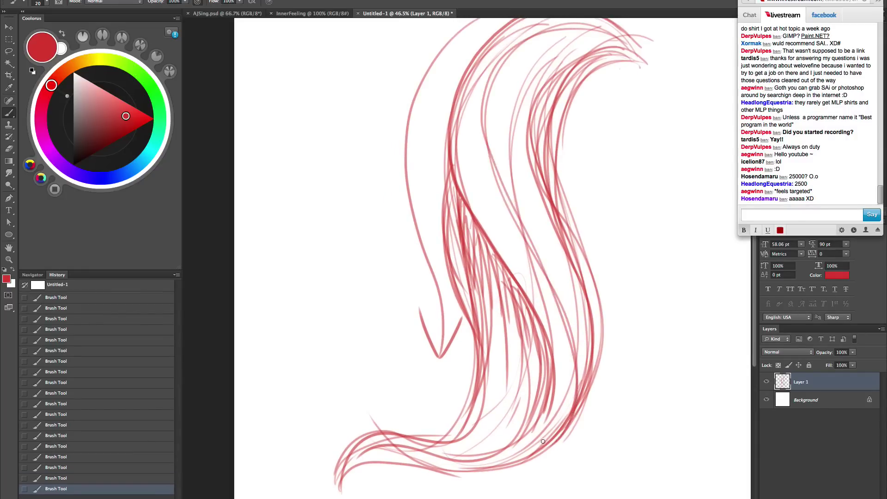
mouse_move(581, 393)
left_mouse_down()
mouse_move(501, 180)
mouse_move(605, 416)
mouse_move(601, 425)
left_mouse_up()
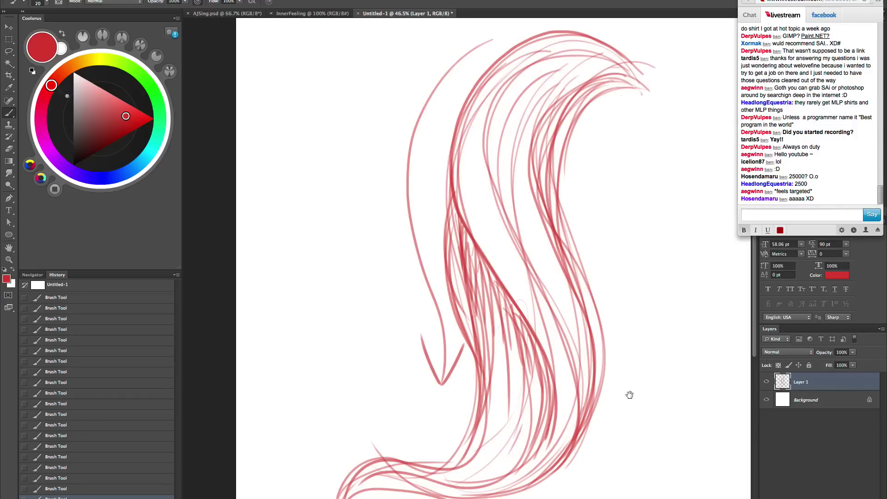
- Move the hair sketch on Layer 1 to the left to free space on the canvas's right side
left_click_drag(629, 395, 600, 395)
key("v")
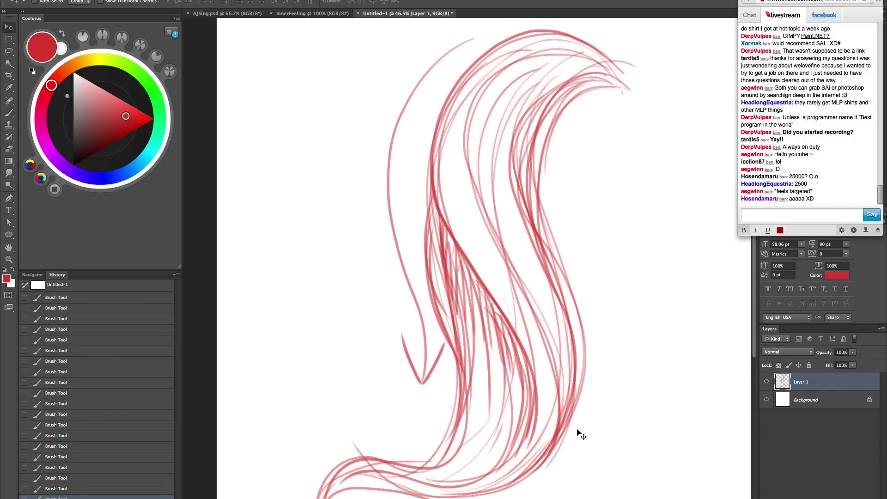
mouse_move(578, 434)
left_mouse_down()
mouse_move(462, 450)
mouse_move(484, 441)
left_mouse_up()
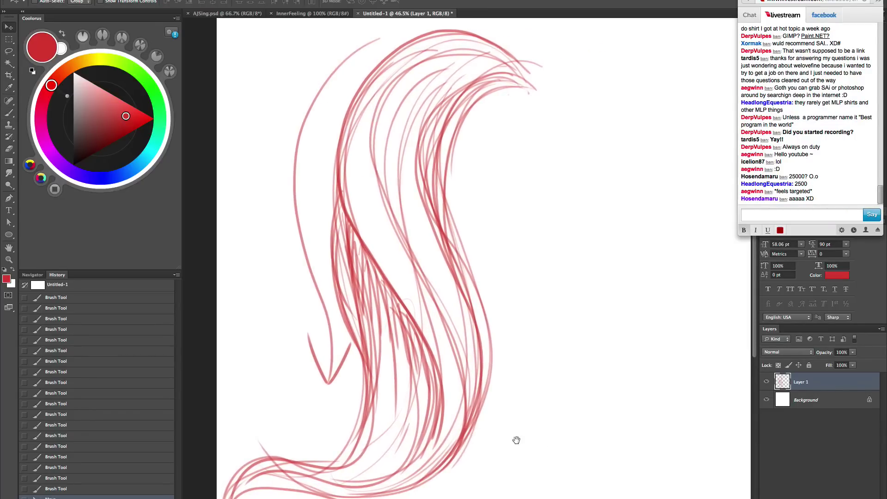
mouse_move(566, 449)
left_mouse_down()
mouse_move(530, 449)
mouse_move(537, 440)
left_mouse_up()
- With the red brush, sketch five long, wavy, intersecting guide curves for a twisted lock to the right of the first one
key("b")
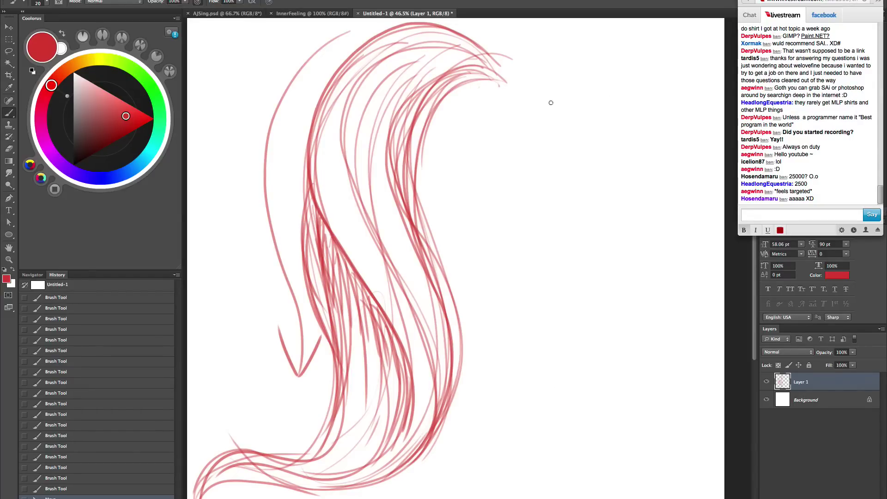
left_click_drag(551, 102, 593, 450)
mouse_move(621, 129)
left_mouse_down()
mouse_move(633, 417)
mouse_move(537, 474)
left_mouse_up()
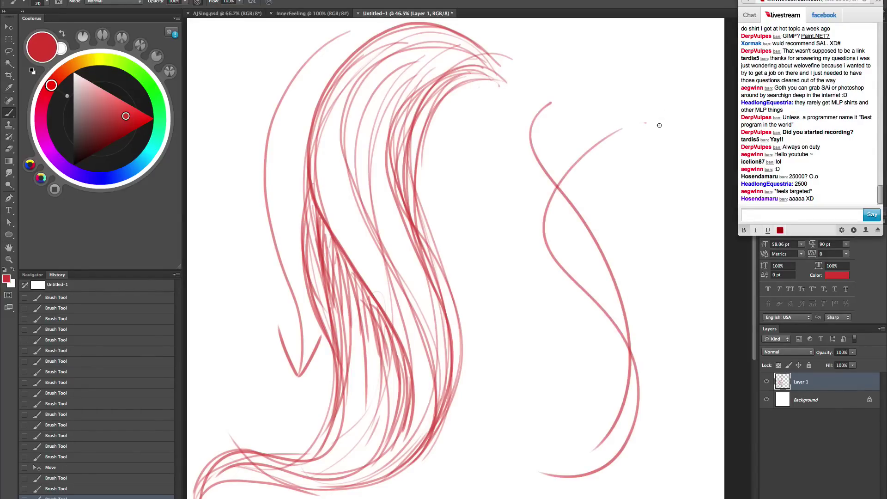
left_click_drag(591, 92, 606, 90)
mouse_move(565, 100)
left_mouse_down()
mouse_move(594, 420)
mouse_move(486, 497)
left_mouse_up()
mouse_move(629, 119)
left_mouse_down()
mouse_move(626, 245)
mouse_move(593, 492)
left_mouse_up()
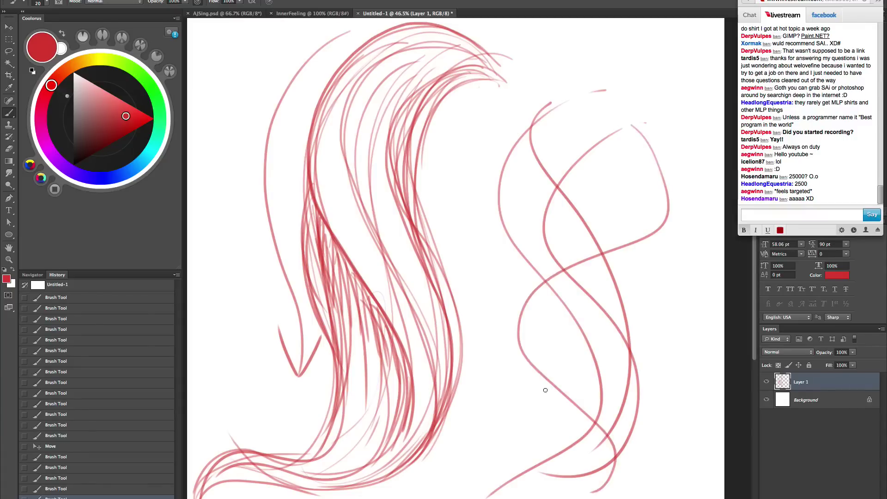
mouse_move(584, 108)
left_mouse_down()
mouse_move(621, 224)
mouse_move(492, 492)
left_mouse_up()
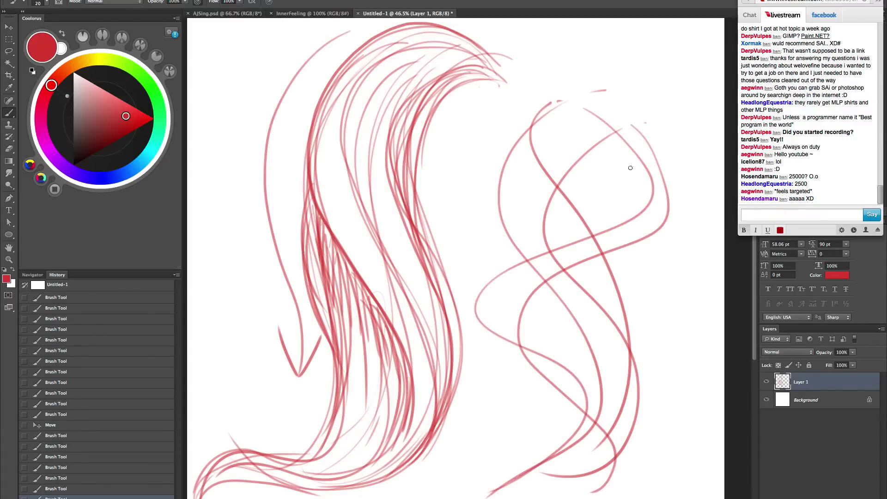
- Add parallel strands along the twisted lock's front band, from the upper right bend across to the lower left
left_click_drag(595, 111, 635, 199)
mouse_move(612, 139)
left_mouse_down()
mouse_move(531, 249)
mouse_move(518, 371)
mouse_move(641, 251)
mouse_move(597, 390)
left_mouse_up()
mouse_move(607, 130)
left_mouse_down()
mouse_move(620, 226)
mouse_move(490, 320)
mouse_move(554, 387)
left_mouse_up()
left_click_drag(522, 366, 573, 404)
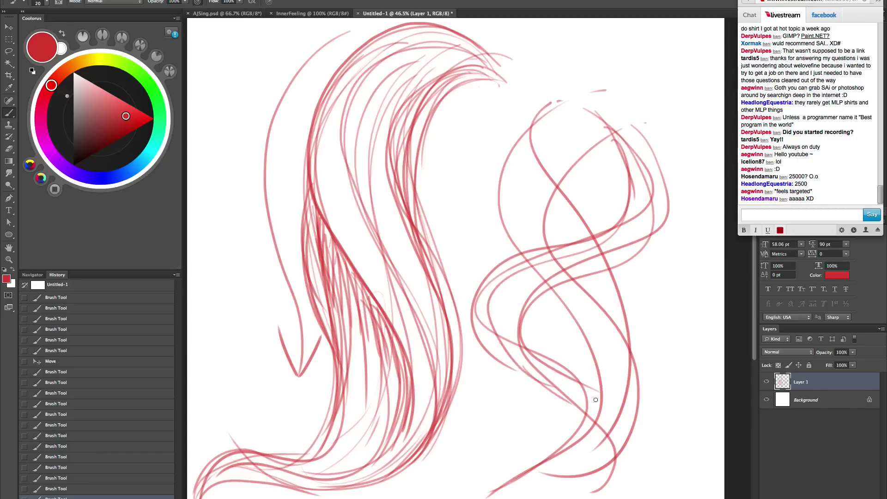
- Draw strands following the twisted lock's central bend and continue them down into its pointed lower ends
left_click(645, 250)
mouse_move(635, 259)
left_mouse_down()
mouse_move(576, 273)
mouse_move(554, 359)
left_mouse_up()
mouse_move(547, 298)
left_mouse_down()
mouse_move(538, 320)
mouse_move(614, 455)
mouse_move(564, 485)
left_mouse_up()
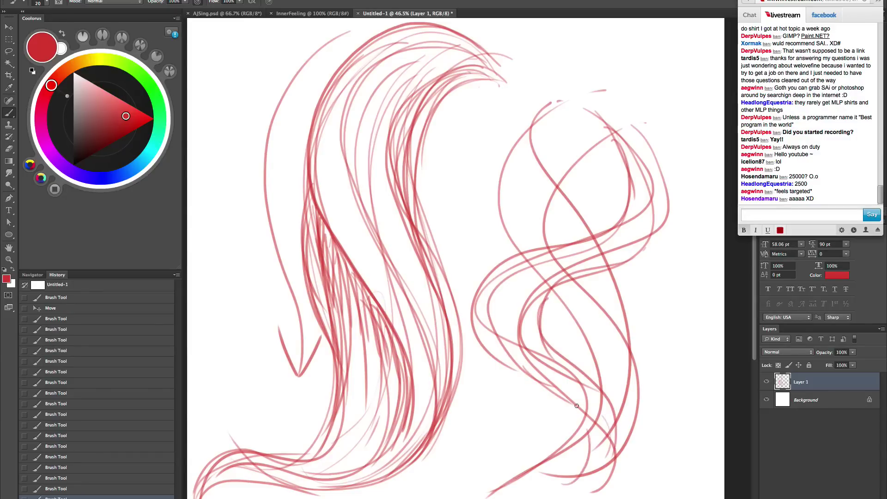
left_click_drag(593, 457, 556, 489)
left_click_drag(577, 361, 614, 478)
left_click_drag(564, 283, 579, 361)
mouse_move(617, 276)
left_mouse_down()
mouse_move(542, 310)
mouse_move(558, 362)
left_mouse_up()
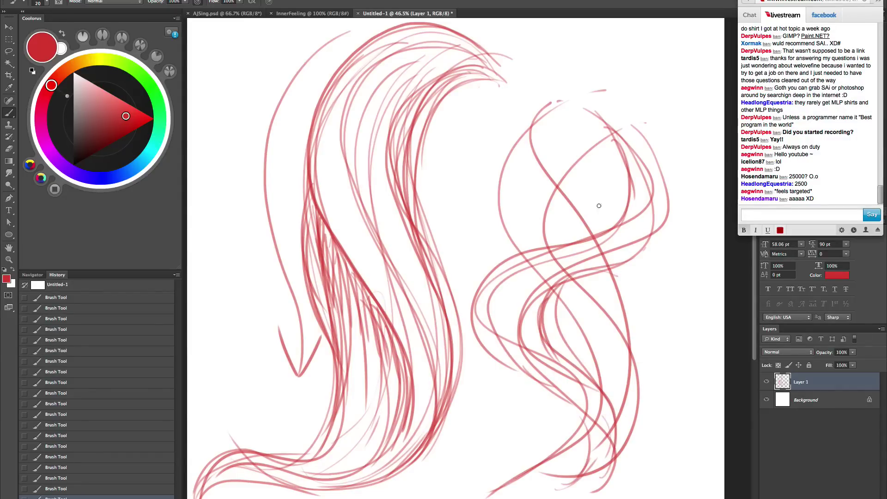
- Thicken the twisted lock's upper left loop with curved strands along its outer and inner edges
left_click_drag(585, 107, 580, 218)
left_click_drag(531, 119, 535, 245)
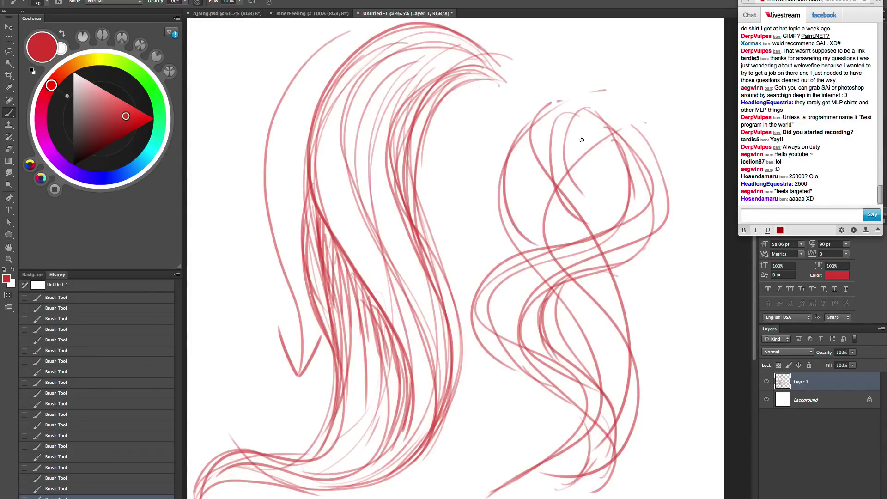
left_click_drag(552, 106, 531, 247)
left_click_drag(558, 154, 586, 215)
- Fill out the twisted lock's lower right bulge and bottom end with curved strands tapering toward the lower left
left_click_drag(612, 266, 640, 427)
left_click_drag(581, 300, 557, 380)
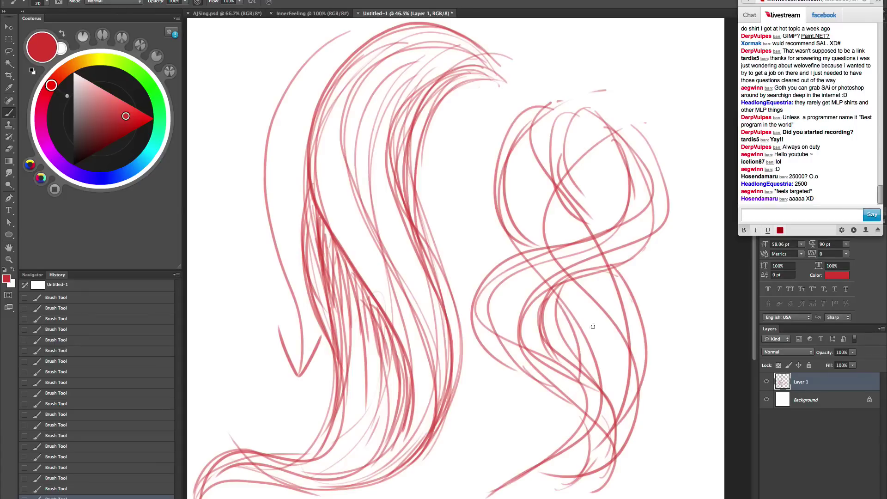
left_click_drag(609, 267, 638, 387)
left_click_drag(580, 357, 522, 454)
left_click_drag(636, 380, 565, 460)
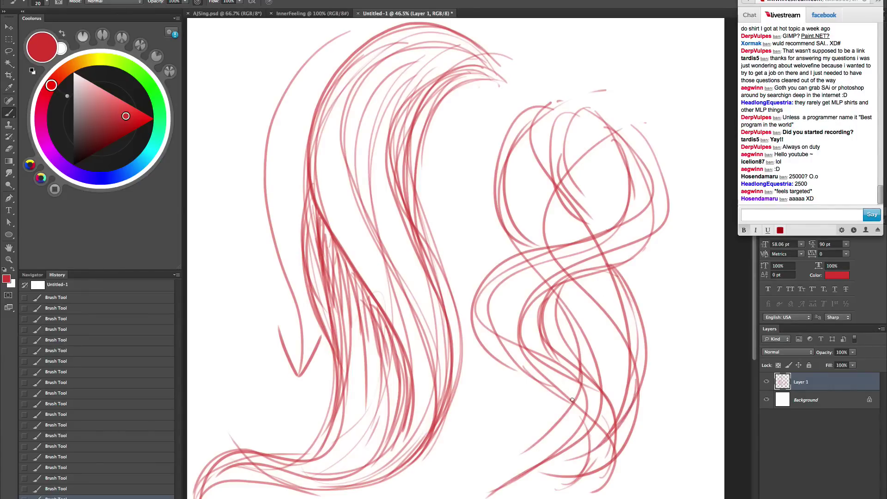
left_click_drag(576, 404, 522, 491)
mouse_move(563, 417)
left_mouse_down()
mouse_move(521, 498)
mouse_move(623, 443)
mouse_move(635, 400)
left_mouse_up()
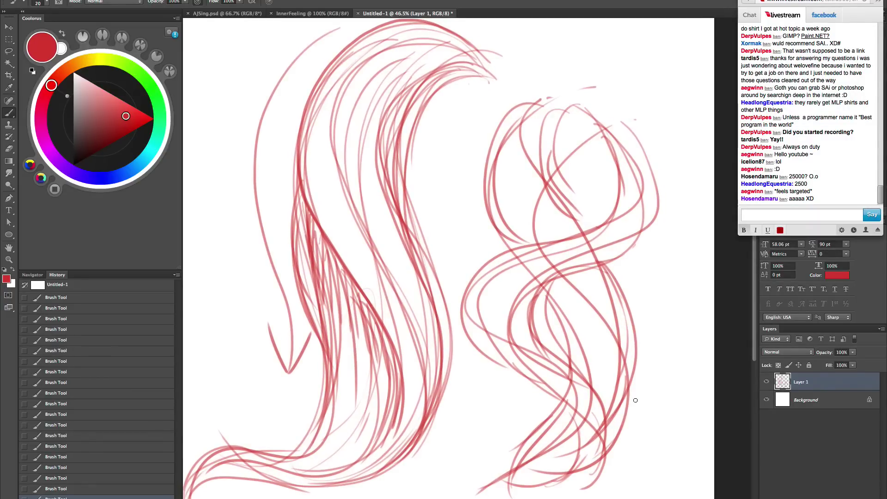
- Build up the twisted lock's upper right bend with more strands and carry the flow down to its bottom tips
left_click_drag(572, 115, 583, 233)
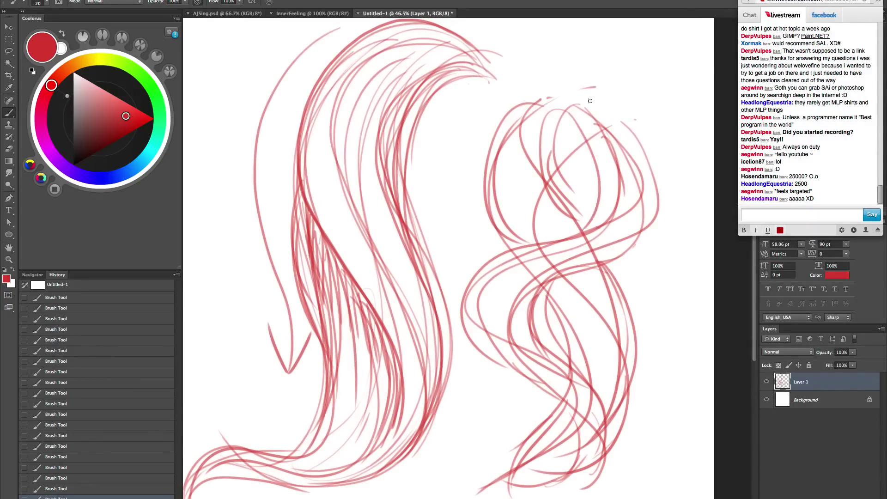
left_click_drag(602, 113, 568, 296)
mouse_move(607, 104)
left_mouse_down()
mouse_move(642, 152)
mouse_move(531, 356)
left_mouse_up()
left_click_drag(606, 166, 536, 376)
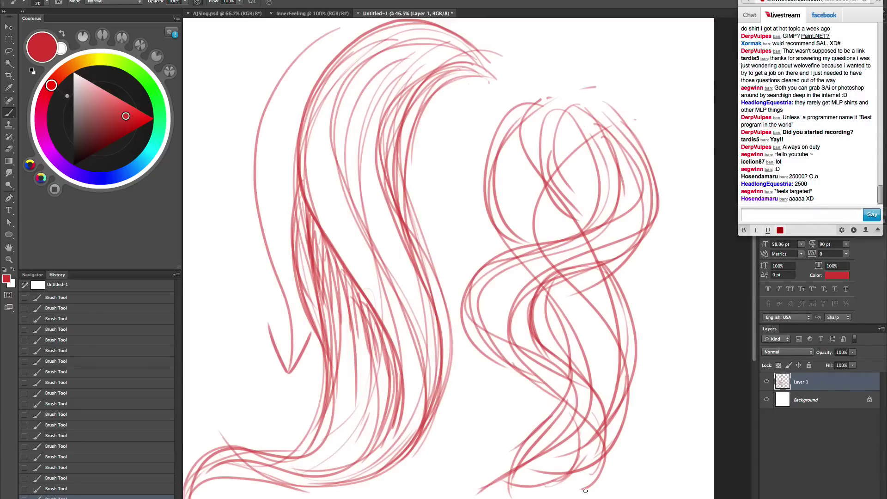
mouse_move(612, 100)
left_mouse_down()
mouse_move(645, 237)
mouse_move(541, 286)
mouse_move(564, 352)
left_mouse_up()
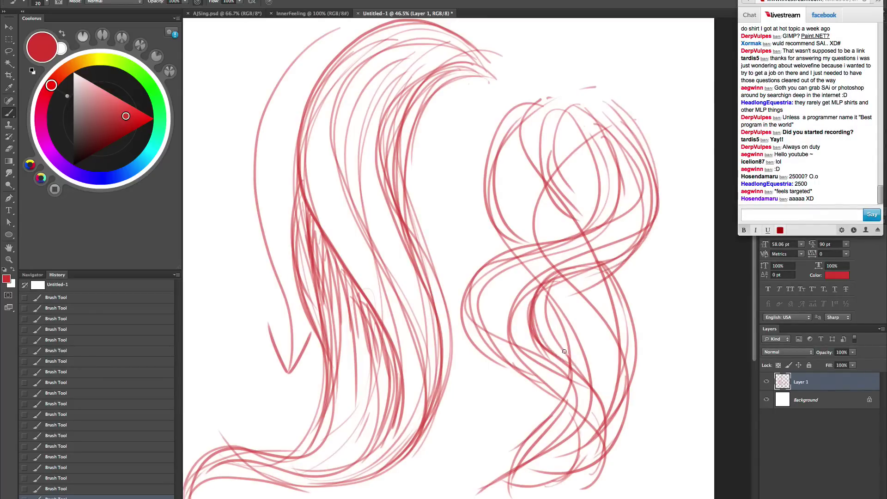
mouse_move(599, 258)
left_mouse_down()
mouse_move(629, 392)
mouse_move(574, 444)
left_mouse_up()
mouse_move(561, 351)
left_mouse_down()
mouse_move(571, 388)
mouse_move(476, 476)
left_mouse_up()
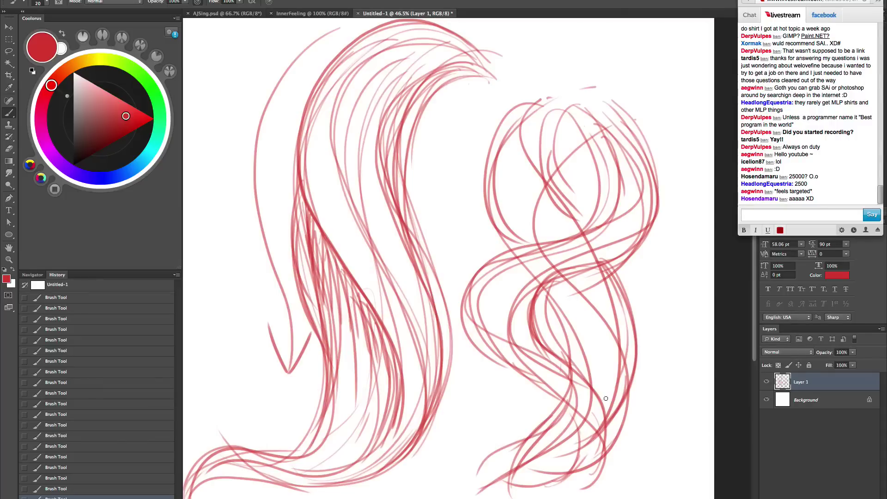
- Darken the twisted lock's central S-bend with heavier strands and carry them into its curled lower ends
left_click_drag(605, 278, 540, 484)
mouse_move(651, 192)
left_mouse_down()
mouse_move(558, 279)
mouse_move(538, 363)
left_mouse_up()
mouse_move(587, 156)
left_mouse_down()
mouse_move(547, 242)
mouse_move(545, 375)
left_mouse_up()
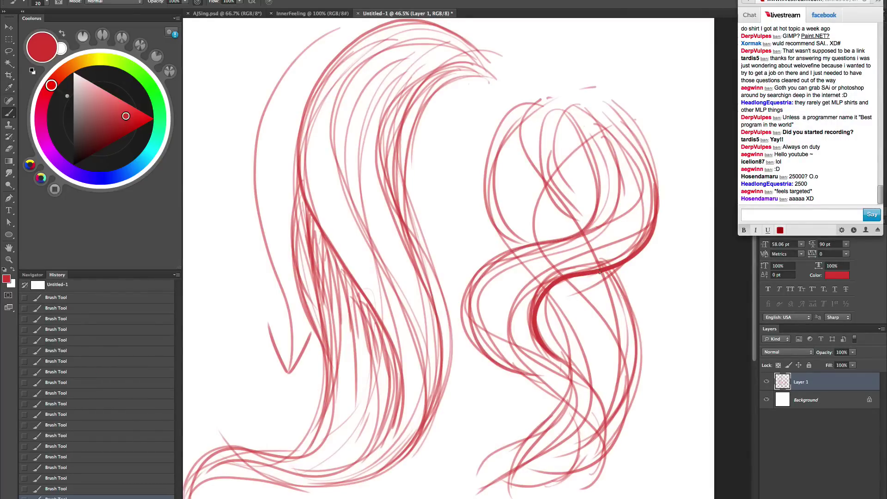
left_click_drag(601, 273, 609, 415)
mouse_move(540, 300)
left_mouse_down()
mouse_move(576, 360)
mouse_move(483, 464)
left_mouse_up()
left_click_drag(626, 332, 536, 498)
mouse_move(574, 387)
left_mouse_down()
mouse_move(529, 424)
mouse_move(545, 495)
left_mouse_up()
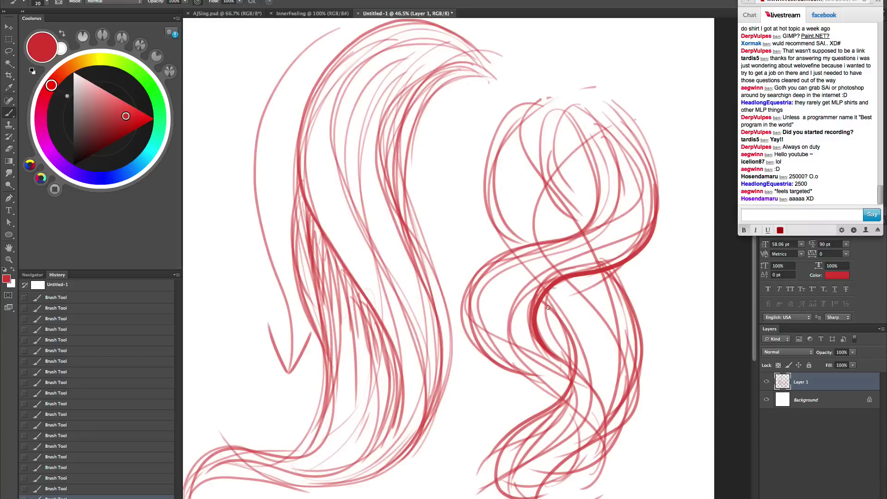
- Hatch short shading strands beneath the twisted lock's central bend and across its lower left overlap
left_click_drag(550, 289, 549, 311)
left_click_drag(556, 283, 558, 311)
left_click_drag(568, 279, 561, 324)
mouse_move(582, 277)
left_mouse_down()
mouse_move(568, 321)
mouse_move(575, 329)
left_mouse_up()
mouse_move(608, 278)
left_mouse_down()
mouse_move(561, 398)
mouse_move(554, 360)
mouse_move(539, 353)
mouse_move(527, 388)
left_mouse_up()
left_click_drag(508, 349, 516, 370)
left_click_drag(497, 355, 559, 400)
left_click_drag(474, 345, 545, 399)
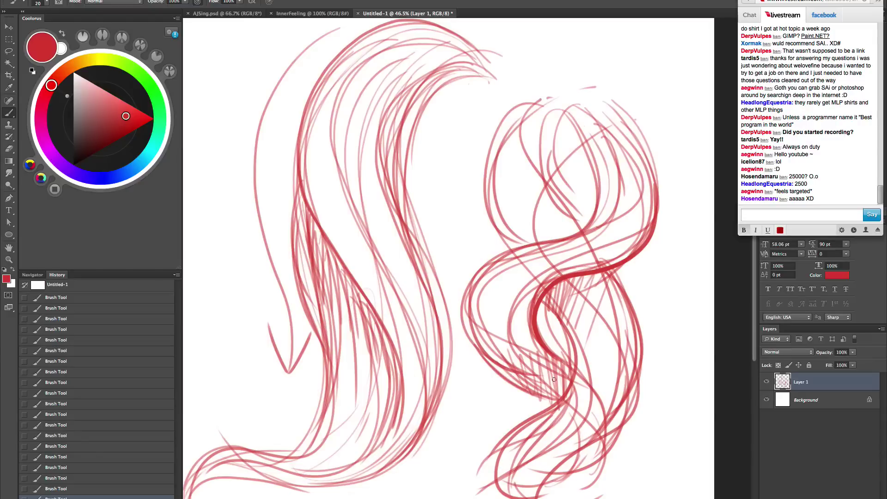
left_click_drag(561, 369, 553, 395)
left_click_drag(556, 366, 544, 397)
left_click_drag(535, 336, 514, 395)
- Reinforce the strands inside the twisted lock's upper loop and add loose outer curls along its right and upper left sides
left_click_drag(586, 220, 557, 139)
left_click_drag(573, 104, 552, 210)
mouse_move(630, 138)
left_mouse_down()
mouse_move(683, 200)
mouse_move(644, 307)
left_mouse_up()
left_click_drag(657, 214, 671, 259)
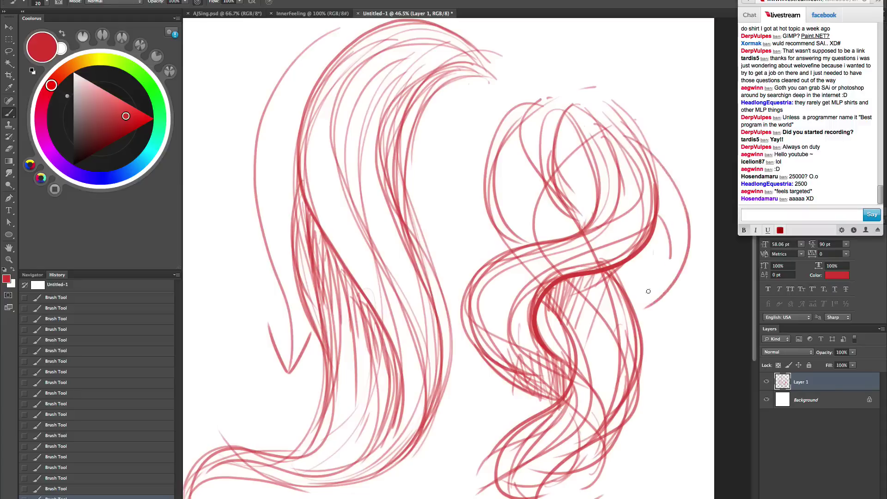
left_click_drag(648, 291, 613, 306)
left_click_drag(663, 250, 648, 379)
left_click_drag(498, 118, 488, 272)
left_click_drag(664, 299, 627, 443)
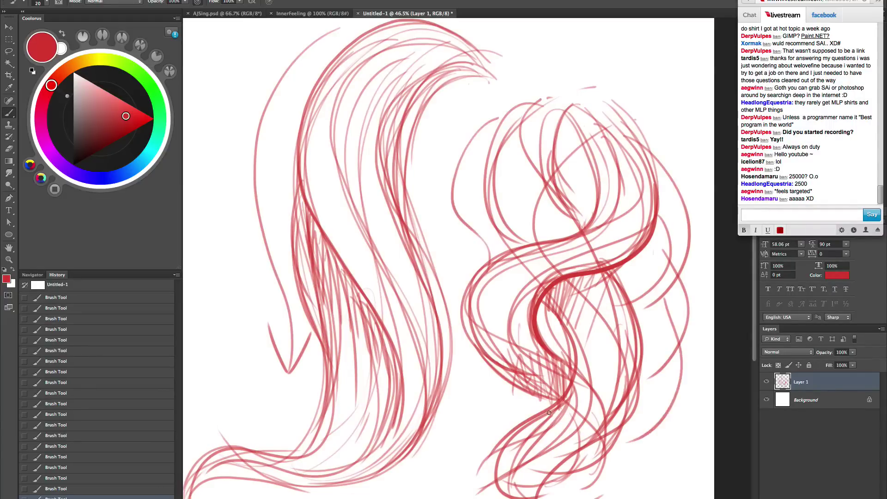
- Surround the lower part of the twisted lock with loose curls on both sides and thicken the lower left ones
left_click_drag(463, 350, 523, 418)
left_click_drag(497, 382, 525, 406)
left_click_drag(663, 396, 590, 474)
mouse_move(484, 400)
left_mouse_down()
mouse_move(450, 422)
mouse_move(481, 470)
left_mouse_up()
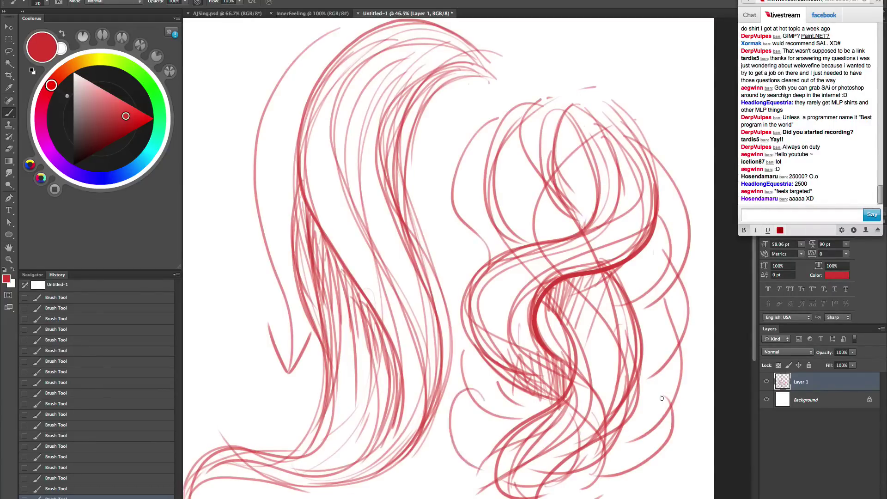
left_click_drag(635, 407, 636, 393)
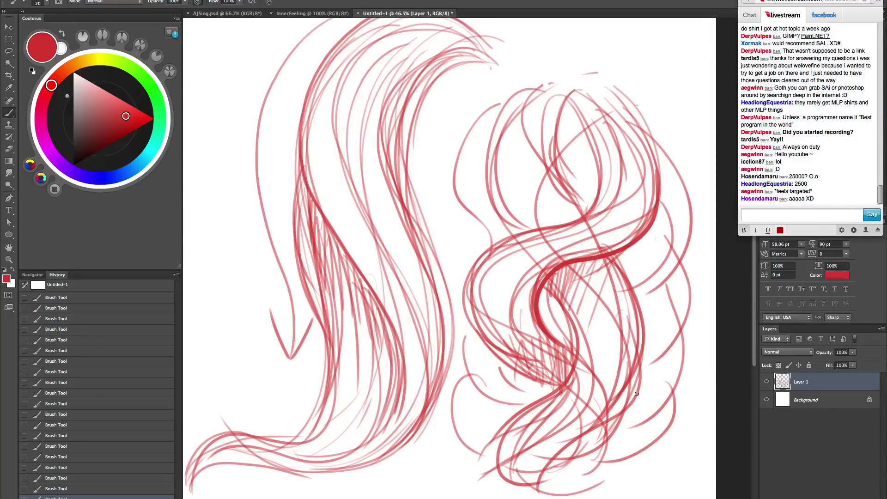
left_click_drag(646, 352, 645, 360)
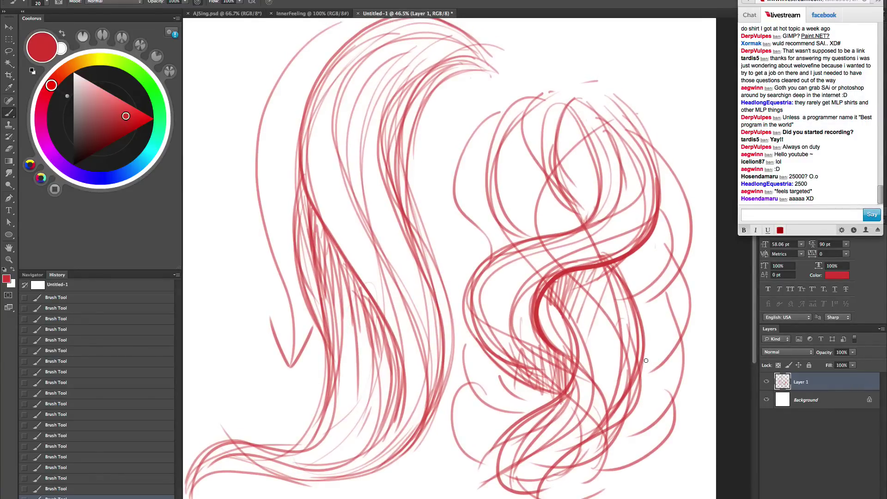
mouse_move(482, 352)
left_mouse_down()
mouse_move(491, 403)
mouse_move(512, 412)
left_mouse_up()
left_click_drag(498, 372, 514, 387)
left_click_drag(478, 365, 490, 447)
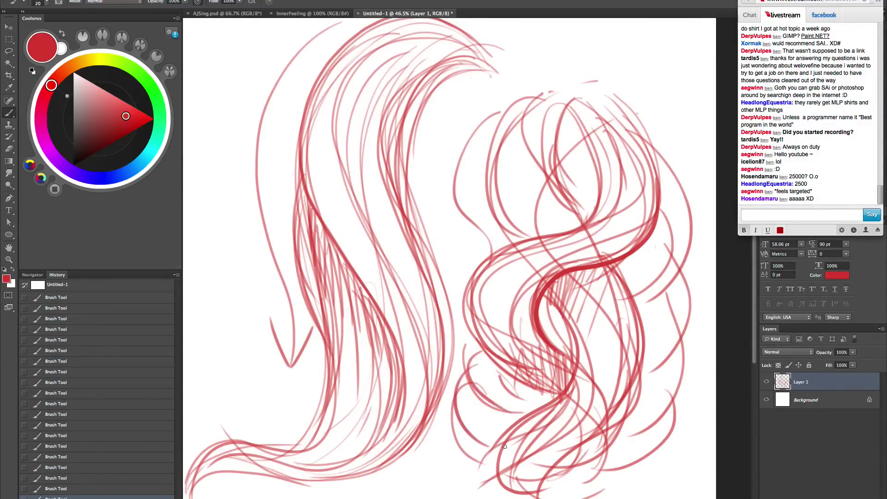
left_click_drag(501, 394, 513, 469)
left_click_drag(666, 395, 633, 448)
left_click_drag(564, 411, 601, 427)
- Hide Layer 1 and add a new empty layer above it for another hair sketch
key("z")
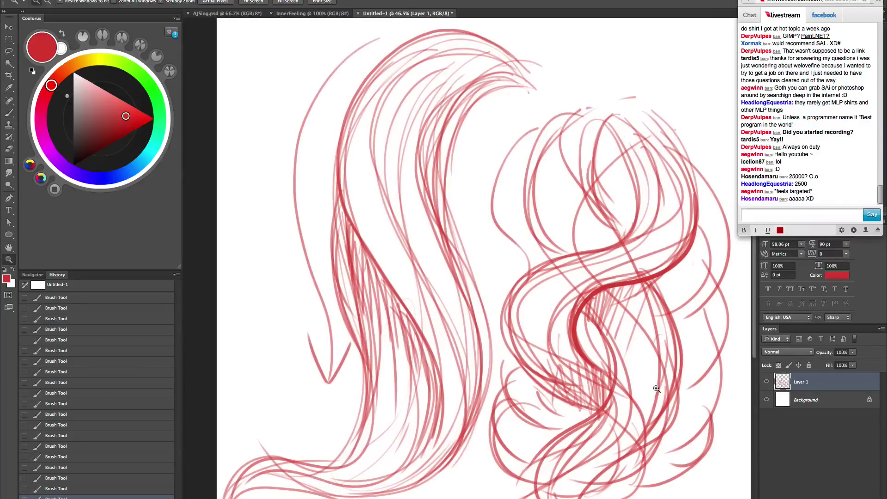
left_click(654, 394, "alt")
left_click(767, 381)
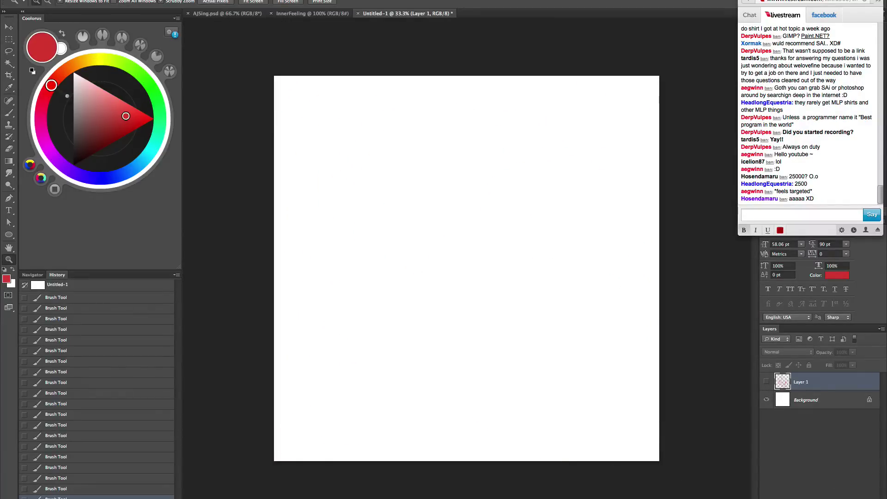
key("super+alt+shift+n")
left_click_drag(541, 394, 573, 410)
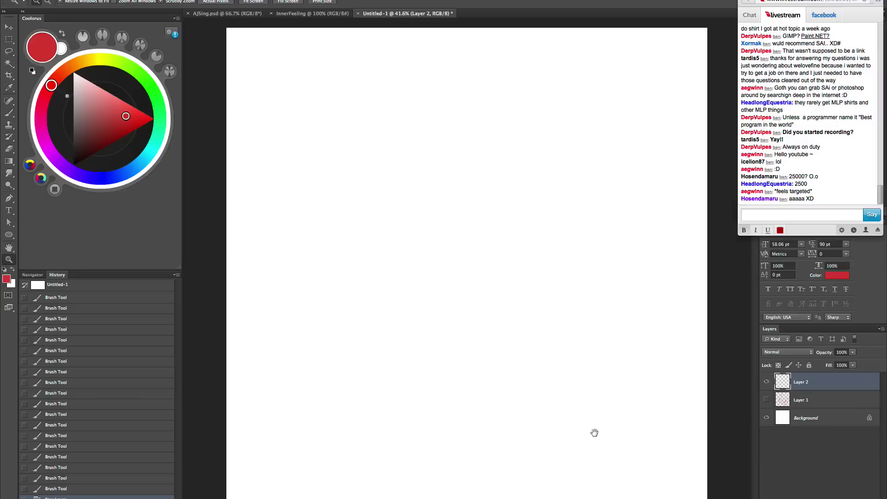
- Sketch the main flow of a windswept mane in red, with a long upper arc and a lower S-curve sweeping left
key("b")
mouse_move(609, 191)
left_mouse_down()
mouse_move(486, 133)
mouse_move(421, 135)
left_mouse_up()
mouse_move(589, 156)
left_mouse_down()
mouse_move(418, 140)
mouse_move(368, 158)
left_mouse_up()
left_click_drag(366, 181, 461, 158)
left_click_drag(490, 148, 325, 296)
left_click_drag(610, 215, 524, 221)
mouse_move(589, 202)
left_mouse_down()
mouse_move(485, 326)
mouse_move(600, 213)
mouse_move(535, 277)
mouse_move(339, 336)
mouse_move(471, 254)
mouse_move(296, 336)
left_mouse_up()
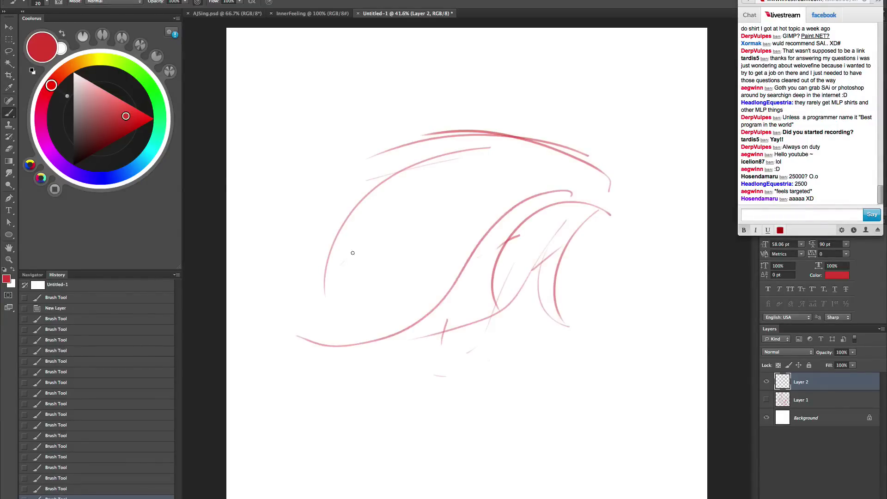
- Sketch an upturned flick at the mane's upper left and long curved tips sweeping out to its lower left
left_click_drag(419, 187, 367, 144)
left_click_drag(413, 106, 429, 107)
left_click_drag(345, 188, 379, 121)
left_click_drag(401, 180, 303, 253)
mouse_move(462, 159)
left_mouse_down()
mouse_move(351, 141)
mouse_move(608, 198)
mouse_move(402, 138)
left_mouse_up()
mouse_move(404, 164)
left_mouse_down()
mouse_move(356, 118)
mouse_move(419, 213)
mouse_move(307, 306)
left_mouse_up()
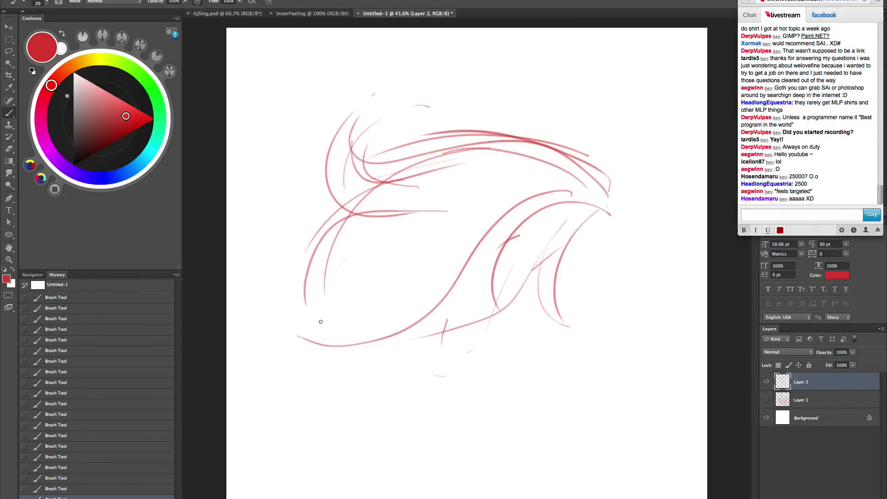
left_click_drag(349, 258, 247, 313)
left_click_drag(255, 337, 421, 334)
- Add curled flyaway strands above the mane's top edge and flow curves through its middle and right side
left_click_drag(601, 208, 573, 110)
mouse_move(597, 94)
left_mouse_down()
mouse_move(505, 93)
mouse_move(491, 154)
left_mouse_up()
mouse_move(561, 184)
left_mouse_down()
mouse_move(519, 147)
mouse_move(433, 142)
left_mouse_up()
mouse_move(570, 209)
left_mouse_down()
mouse_move(566, 196)
mouse_move(537, 297)
left_mouse_up()
left_click_drag(519, 180, 392, 289)
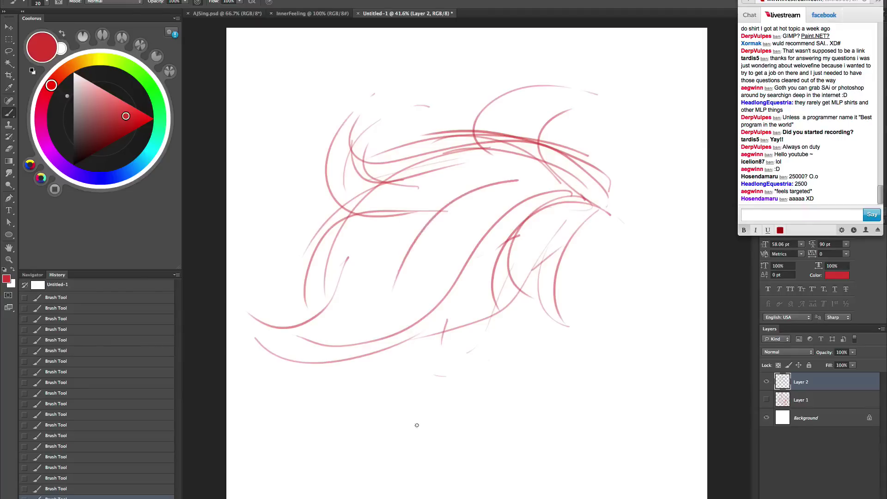
- Build up the mane's lower right lock with curved strands converging toward its bottom tips
left_click_drag(579, 206, 539, 361)
left_click_drag(514, 331, 563, 359)
mouse_move(550, 278)
left_mouse_down()
mouse_move(566, 329)
mouse_move(609, 349)
mouse_move(510, 246)
mouse_move(566, 348)
mouse_move(558, 319)
left_mouse_up()
left_click_drag(581, 232, 569, 340)
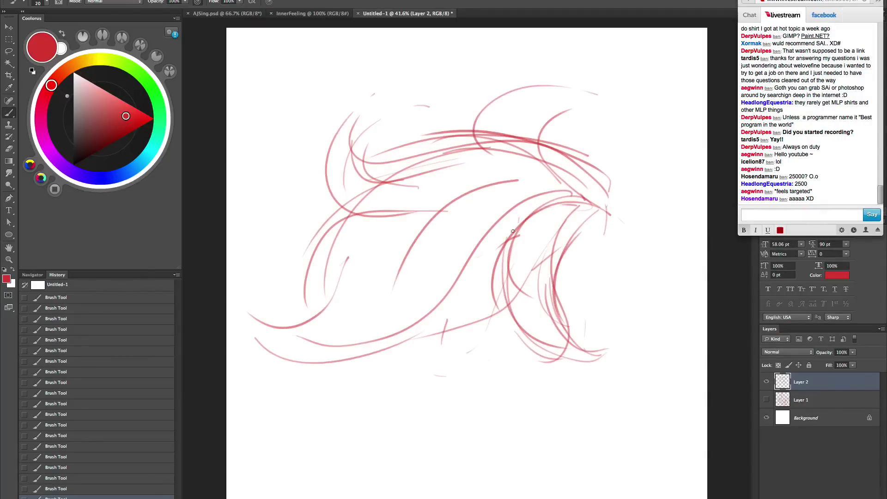
left_click_drag(524, 219, 498, 317)
left_click_drag(489, 253, 540, 342)
- Outline the mane's upturned lower left curl and thicken its upper arc with overlapping strands
mouse_move(488, 301)
left_mouse_down()
mouse_move(553, 199)
mouse_move(496, 307)
mouse_move(382, 359)
mouse_move(246, 273)
left_mouse_up()
left_click_drag(298, 313, 407, 209)
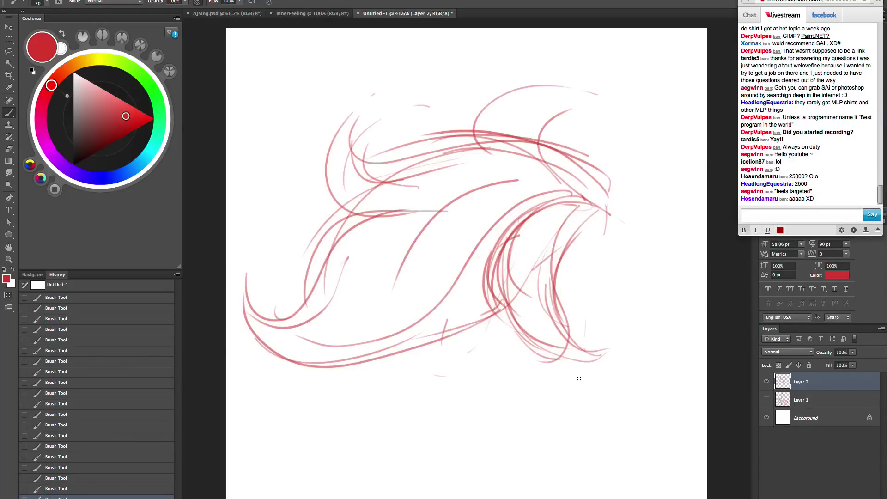
left_click_drag(535, 176, 326, 279)
left_click_drag(517, 157, 320, 280)
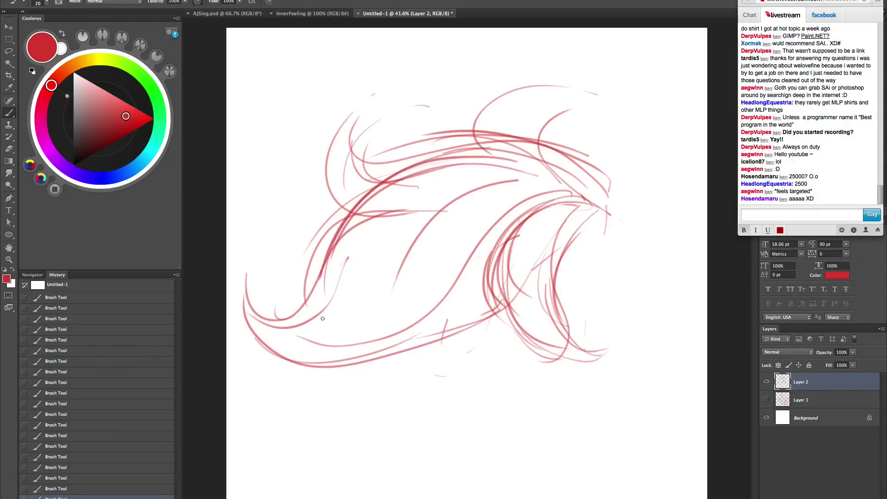
left_click_drag(472, 156, 326, 258)
left_click_drag(517, 153, 325, 242)
left_click_drag(513, 172, 302, 302)
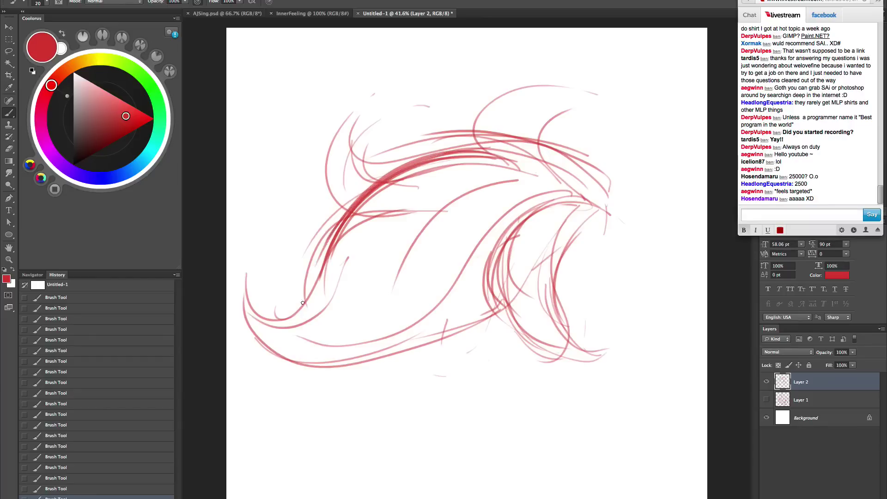
- Fill out the mane's upper left flick with curved strands that meet at its tip and blend into the top edge
mouse_move(355, 206)
left_mouse_down()
mouse_move(332, 128)
mouse_move(355, 182)
left_mouse_up()
mouse_move(343, 132)
left_mouse_down()
mouse_move(389, 179)
mouse_move(402, 175)
left_mouse_up()
mouse_move(354, 160)
left_mouse_down()
mouse_move(400, 177)
mouse_move(353, 206)
left_mouse_up()
mouse_move(339, 107)
left_mouse_down()
mouse_move(414, 150)
mouse_move(485, 138)
left_mouse_up()
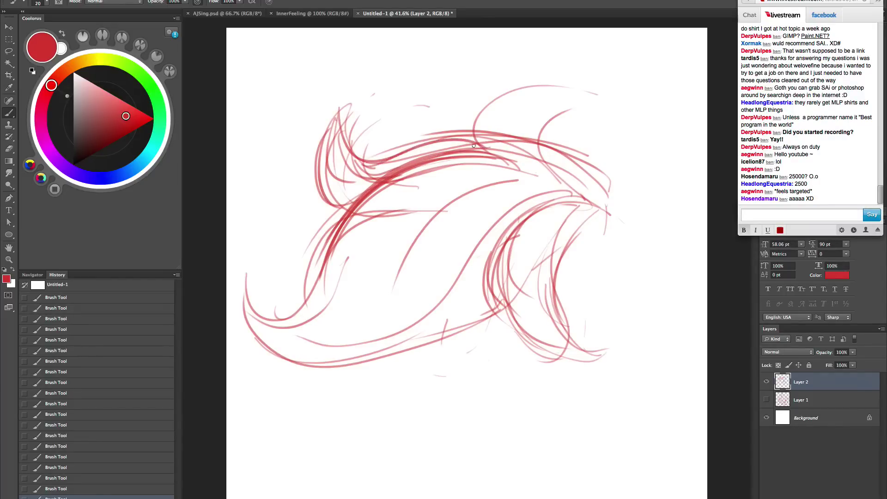
mouse_move(389, 146)
left_mouse_down()
mouse_move(475, 135)
mouse_move(358, 168)
left_mouse_up()
left_click_drag(350, 111, 367, 161)
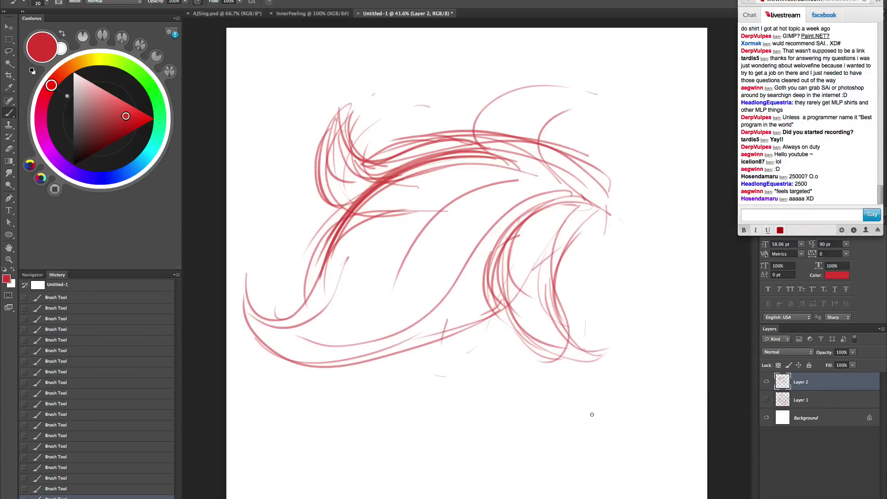
- Draw overlapping curls from the mane's root around the lower right lock and beneath its inner edge
mouse_move(599, 204)
left_mouse_down()
mouse_move(498, 259)
mouse_move(442, 315)
left_mouse_up()
mouse_move(450, 280)
left_mouse_down()
mouse_move(531, 333)
mouse_move(538, 323)
left_mouse_up()
left_click_drag(497, 336, 532, 297)
mouse_move(529, 249)
left_mouse_down()
mouse_move(455, 332)
mouse_move(408, 368)
left_mouse_up()
left_click_drag(481, 334, 468, 361)
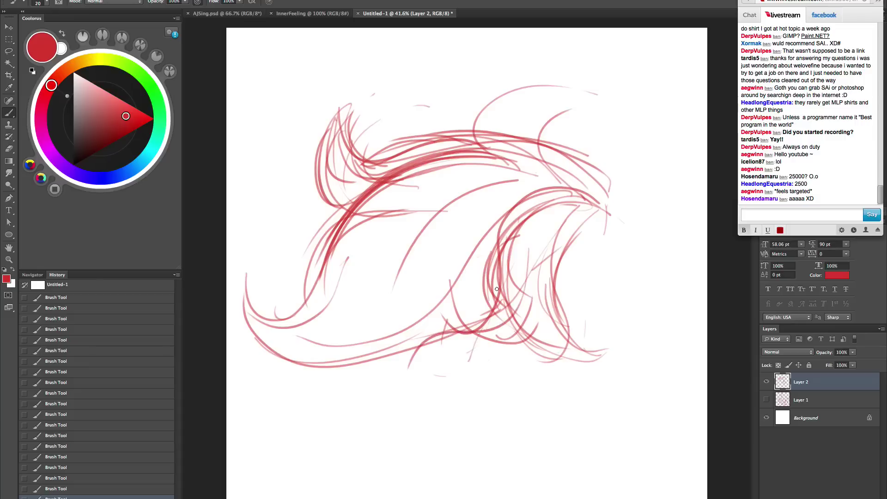
- Form the mane's middle lock with strands sweeping from the root to curved tips on its left side
mouse_move(570, 193)
left_mouse_down()
mouse_move(346, 280)
mouse_move(397, 255)
mouse_move(404, 237)
left_mouse_up()
left_click_drag(364, 254, 442, 187)
left_click_drag(337, 266, 439, 191)
left_click_drag(399, 244, 324, 262)
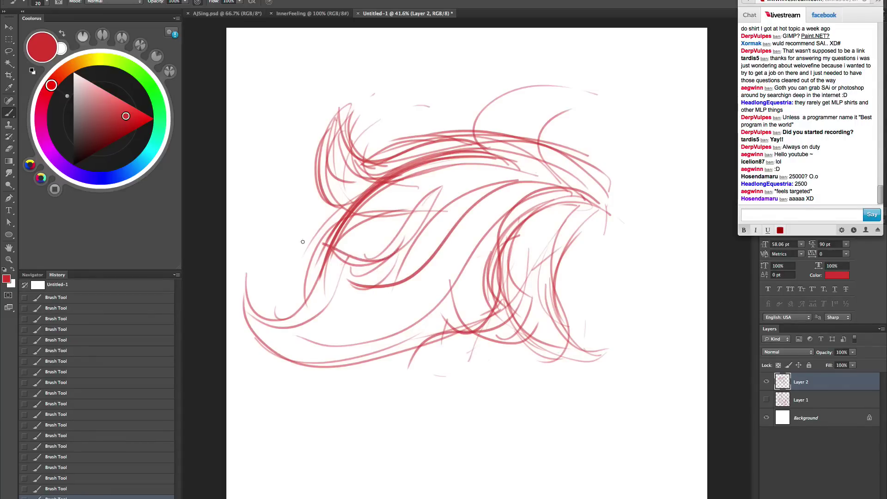
left_click_drag(279, 241, 392, 283)
mouse_move(375, 250)
left_mouse_down()
mouse_move(471, 169)
mouse_move(377, 227)
left_mouse_up()
left_click_drag(529, 179, 363, 237)
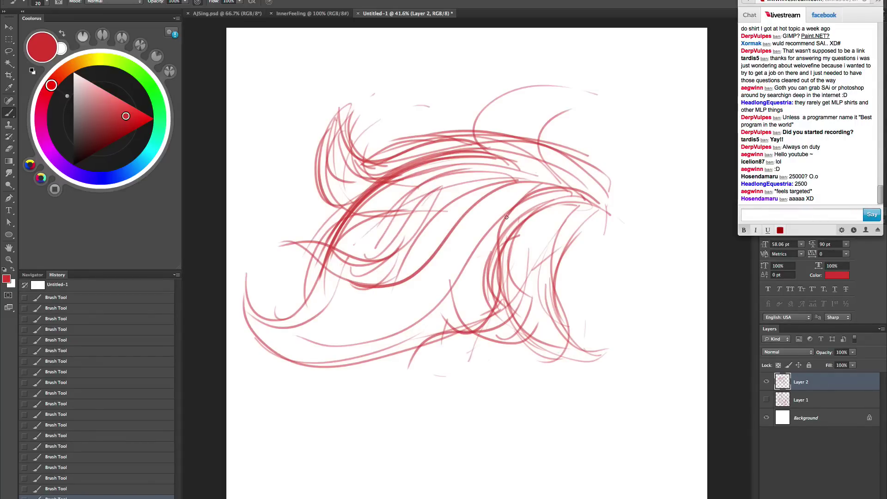
- Build a lower lock from long strands that sweep down and left to a pointed tip below the mane
left_click_drag(510, 214, 393, 294)
left_click_drag(324, 316, 449, 277)
mouse_move(483, 280)
left_mouse_down()
mouse_move(391, 317)
mouse_move(358, 354)
left_mouse_up()
mouse_move(383, 322)
left_mouse_down()
mouse_move(351, 397)
mouse_move(477, 308)
left_mouse_up()
left_click_drag(483, 286, 401, 361)
left_click_drag(370, 371, 466, 301)
left_click_drag(499, 274, 351, 375)
left_click_drag(406, 334, 348, 397)
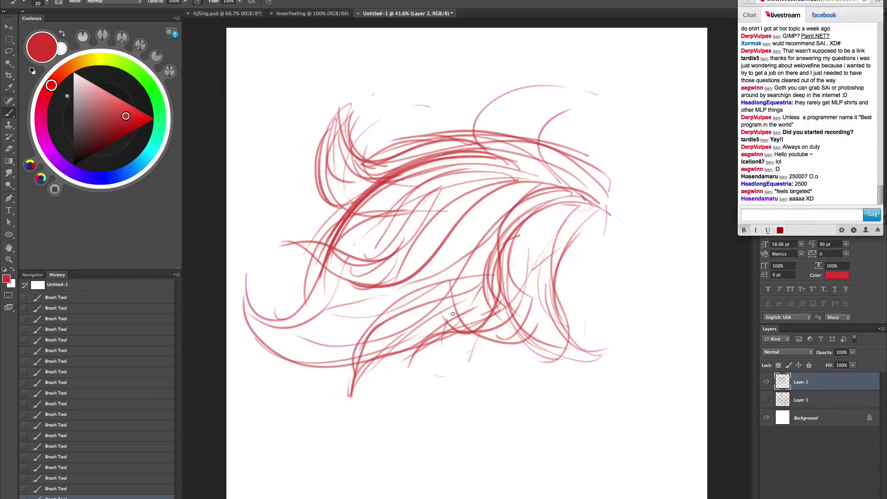
left_click_drag(490, 303, 404, 335)
- Strengthen the lower right lock's edges from the root to its tips and extend the lower lock's outline
mouse_move(602, 203)
left_mouse_down()
mouse_move(513, 215)
mouse_move(538, 380)
left_mouse_up()
left_click_drag(573, 344, 532, 372)
mouse_move(593, 213)
left_mouse_down()
mouse_move(565, 344)
mouse_move(573, 373)
left_mouse_up()
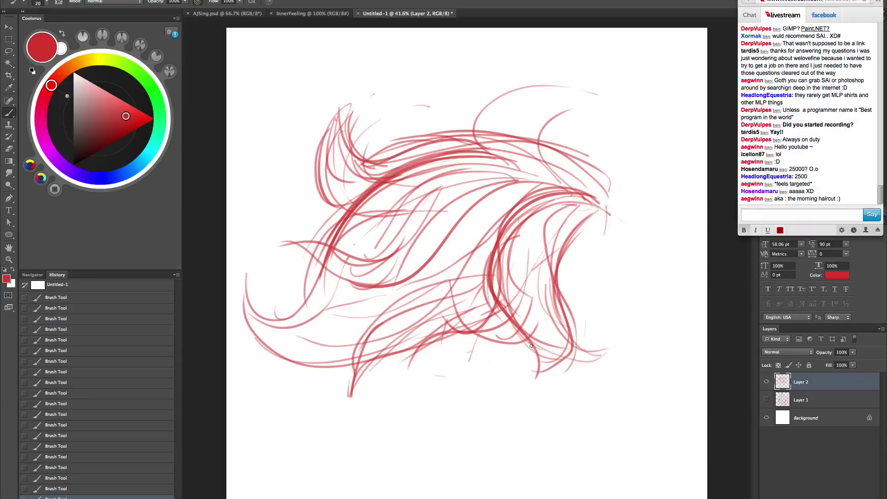
mouse_move(500, 271)
left_mouse_down()
mouse_move(329, 397)
mouse_move(512, 337)
left_mouse_up()
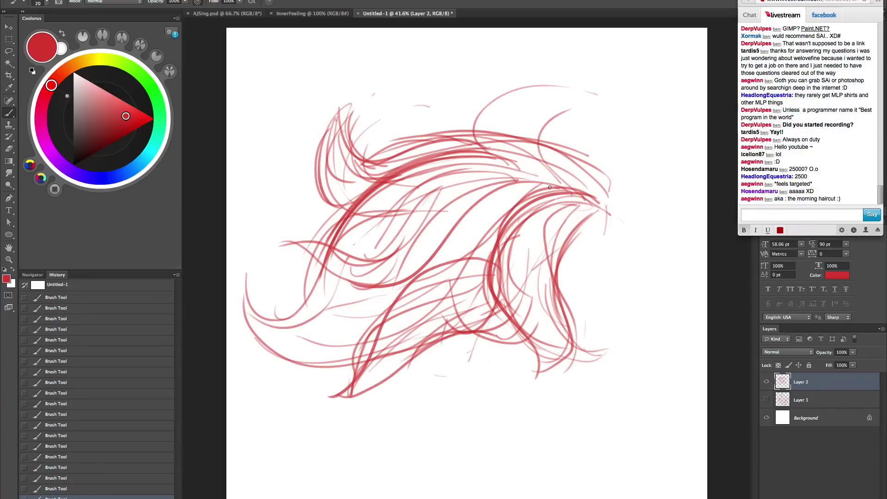
- Darken the main contours of the middle lock, lower left curl and upper arc, adding a small flick at the top
mouse_move(550, 187)
left_mouse_down()
mouse_move(287, 228)
mouse_move(485, 240)
left_mouse_up()
mouse_move(554, 152)
left_mouse_down()
mouse_move(363, 203)
mouse_move(337, 254)
left_mouse_up()
mouse_move(336, 278)
left_mouse_down()
mouse_move(268, 319)
mouse_move(248, 293)
left_mouse_up()
left_click_drag(245, 300, 400, 319)
mouse_move(610, 185)
left_mouse_down()
mouse_move(511, 137)
mouse_move(416, 158)
left_mouse_up()
left_click_drag(510, 133, 404, 119)
left_click_drag(403, 120, 372, 151)
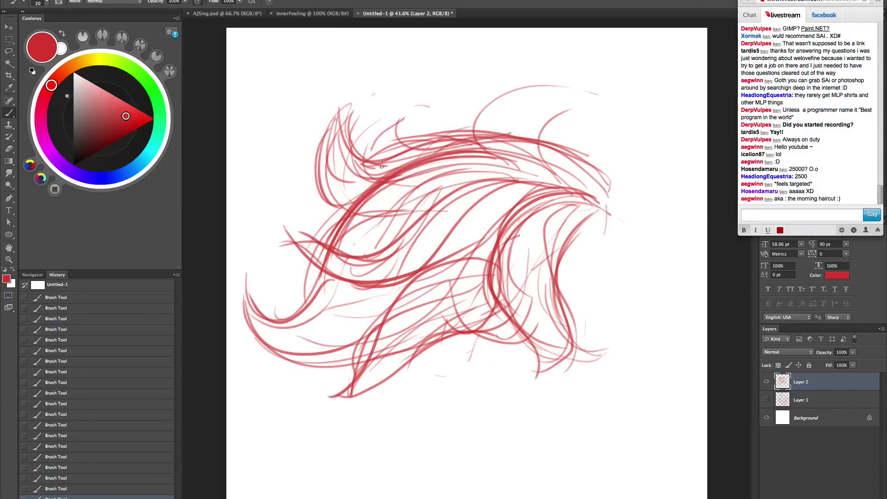
left_click_drag(589, 190, 360, 203)
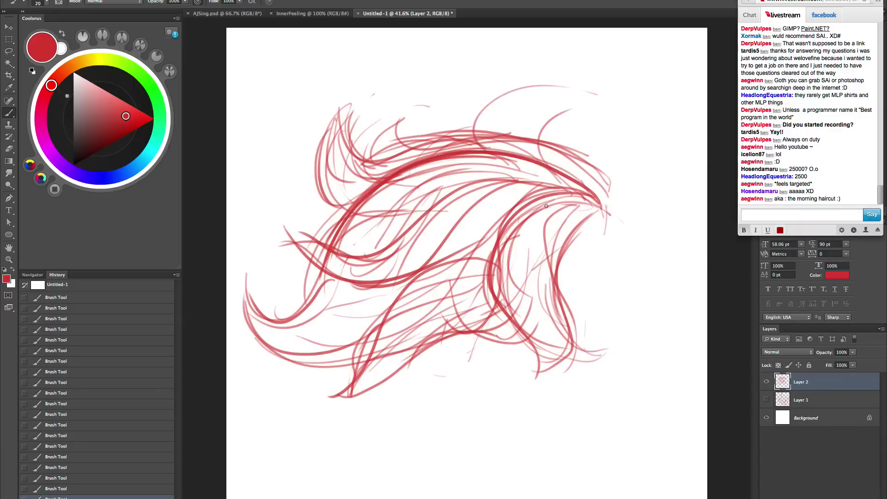
- Hatch shading strands inside the upper left flick, the lower right lock and the mane's bottom locks
mouse_move(340, 128)
left_mouse_down()
mouse_move(329, 191)
mouse_move(346, 201)
mouse_move(381, 172)
left_mouse_up()
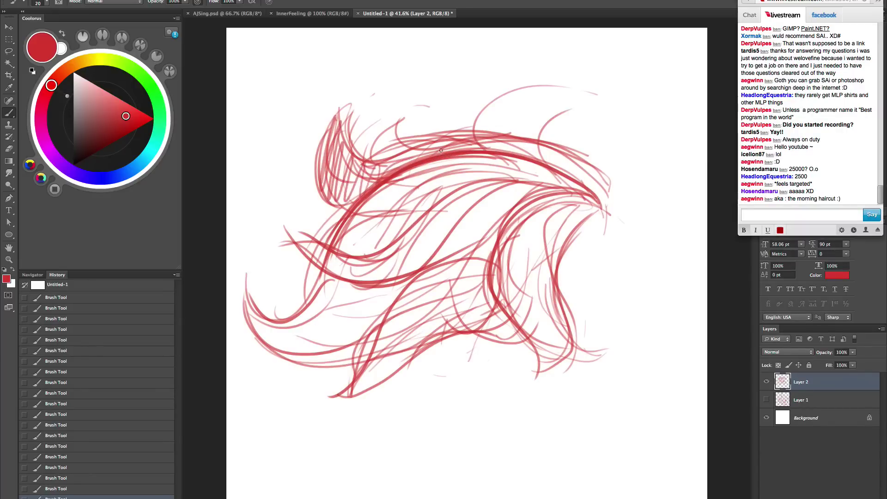
left_click_drag(601, 209, 573, 326)
mouse_move(580, 359)
left_mouse_down()
mouse_move(556, 377)
mouse_move(542, 374)
mouse_move(601, 209)
mouse_move(535, 381)
mouse_move(559, 321)
mouse_move(545, 291)
left_mouse_up()
left_click_drag(548, 323, 554, 261)
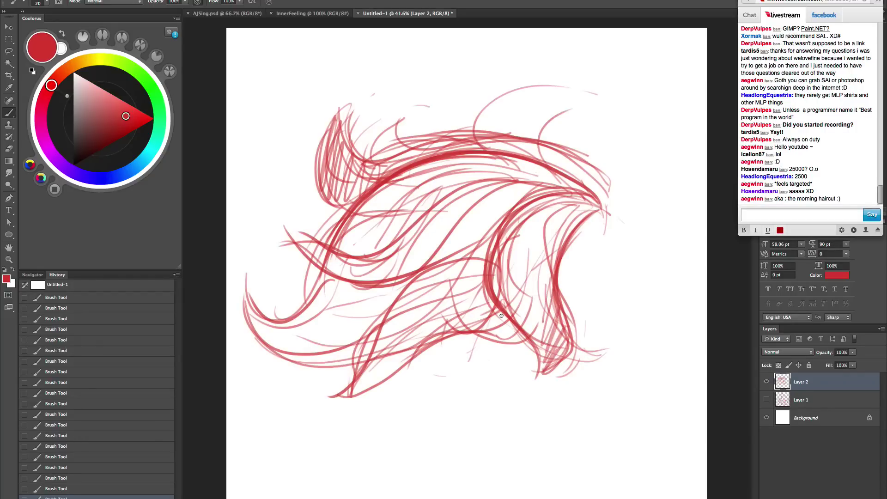
mouse_move(491, 318)
left_mouse_down()
mouse_move(434, 340)
mouse_move(346, 393)
mouse_move(441, 332)
mouse_move(319, 398)
mouse_move(488, 260)
left_mouse_up()
mouse_move(358, 359)
left_mouse_down()
mouse_move(272, 346)
mouse_move(381, 307)
left_mouse_up()
- Add small curled flyaway strands along the mane's top edge near the root
mouse_move(606, 206)
left_mouse_down()
mouse_move(541, 145)
mouse_move(401, 168)
mouse_move(524, 98)
left_mouse_up()
left_click_drag(538, 101, 510, 135)
left_click_drag(539, 141, 551, 134)
left_click_drag(573, 162, 592, 184)
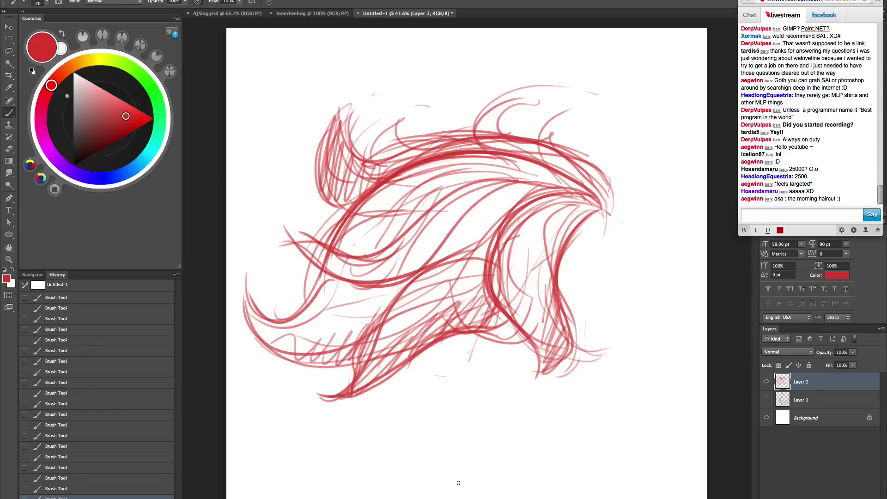
- Review the first hair sketches on Layer 1 with Layer 2 hidden, and return to the Layer 2 mane
left_click(766, 381)
left_click(766, 399)
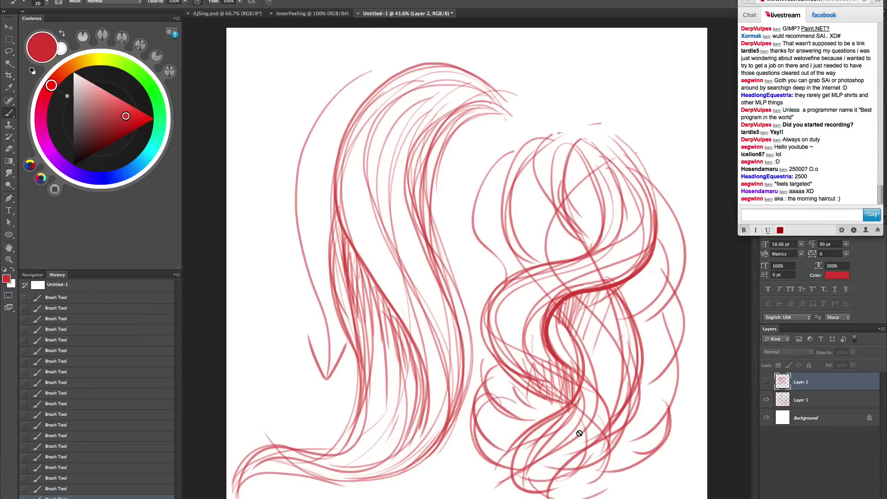
left_click(766, 399)
left_click(767, 381)
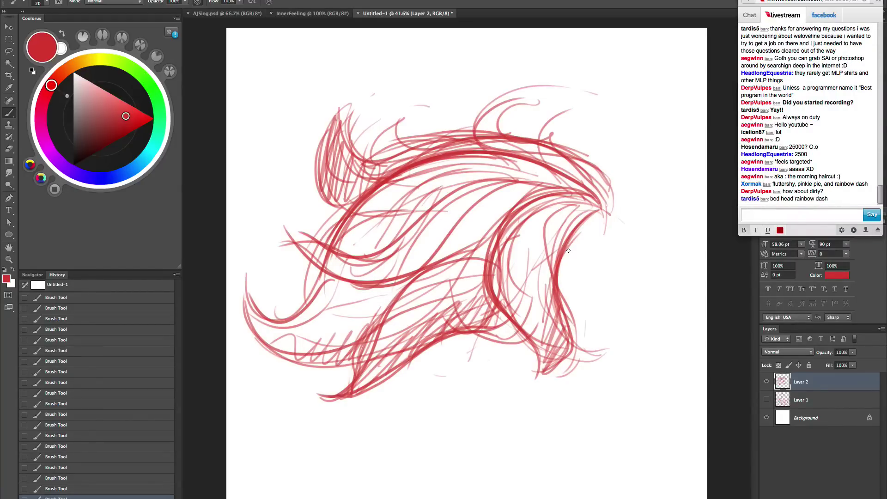
- Hide Layer 2, add a new layer above it, and reset the brush to black at 15 px
left_click(767, 381)
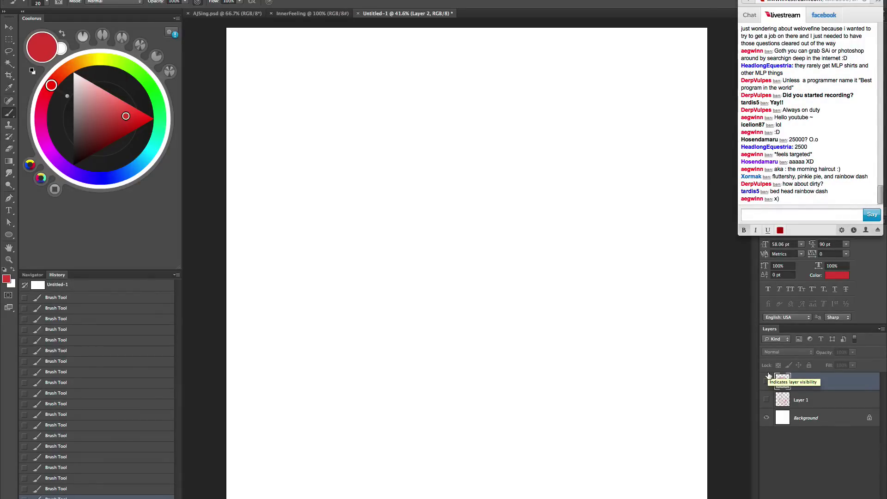
key("super+shift+alt+n")
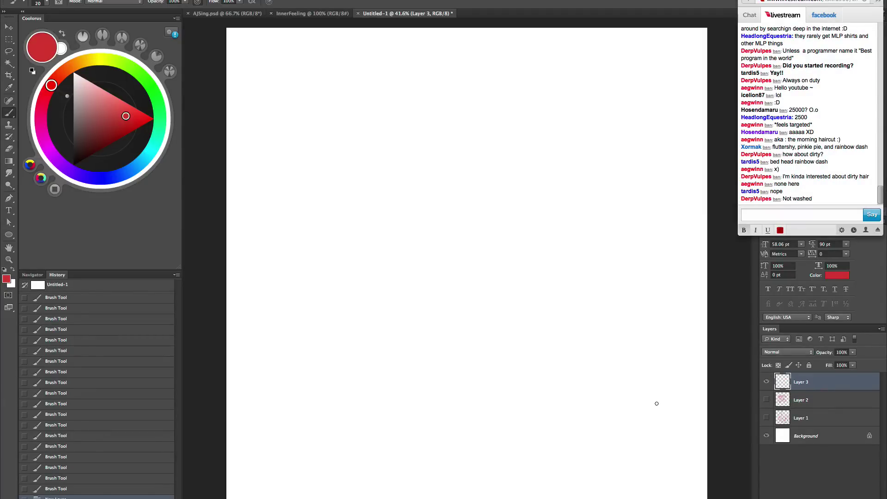
key("d")
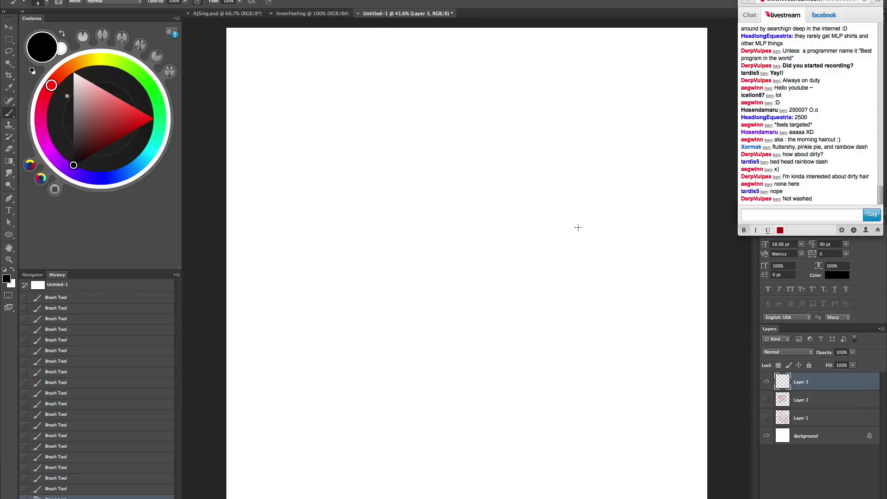
key("bracketright")
- Sketch a large round head with light overlapping construction strokes in the middle of the canvas
left_click_drag(557, 321, 381, 277)
left_click_drag(409, 326, 467, 352)
left_click_drag(529, 335, 430, 165)
left_click_drag(379, 227, 551, 171)
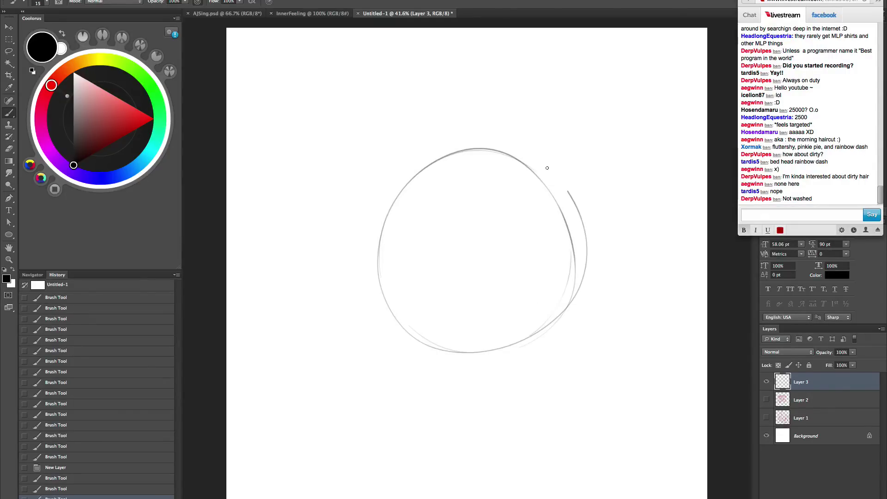
left_click_drag(505, 146, 482, 144)
- Sketch a small muzzle and jaw line at the head's lower left edge
left_click_drag(385, 271, 414, 326)
mouse_move(395, 296)
left_mouse_down()
mouse_move(431, 294)
mouse_move(399, 336)
mouse_move(494, 361)
mouse_move(527, 341)
left_mouse_up()
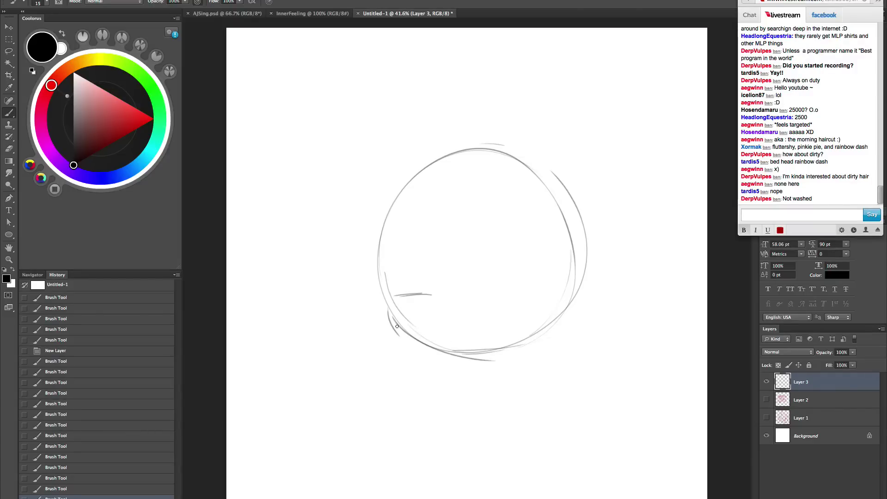
mouse_move(386, 299)
left_mouse_down()
mouse_move(398, 330)
mouse_move(450, 307)
left_mouse_up()
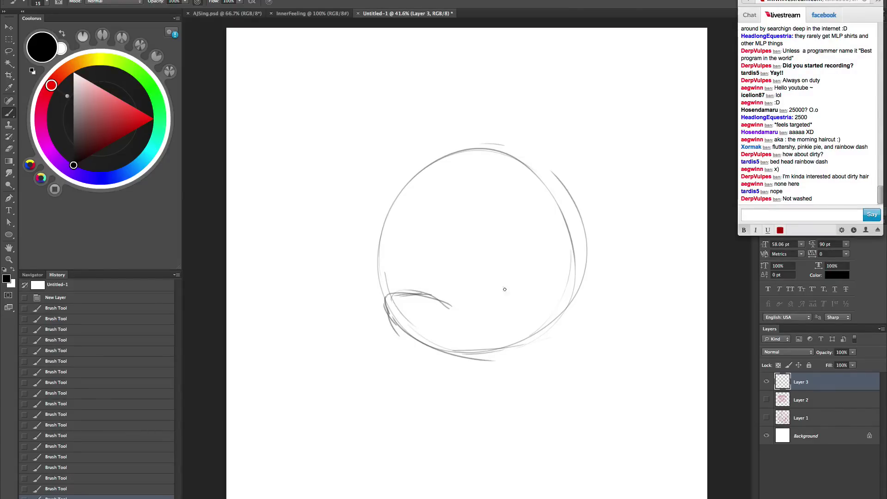
- Sketch two eye ovals, a large tilted one on the right and a narrow one at the face's left edge
mouse_move(472, 253)
left_mouse_down()
mouse_move(467, 289)
mouse_move(467, 253)
mouse_move(536, 292)
left_mouse_up()
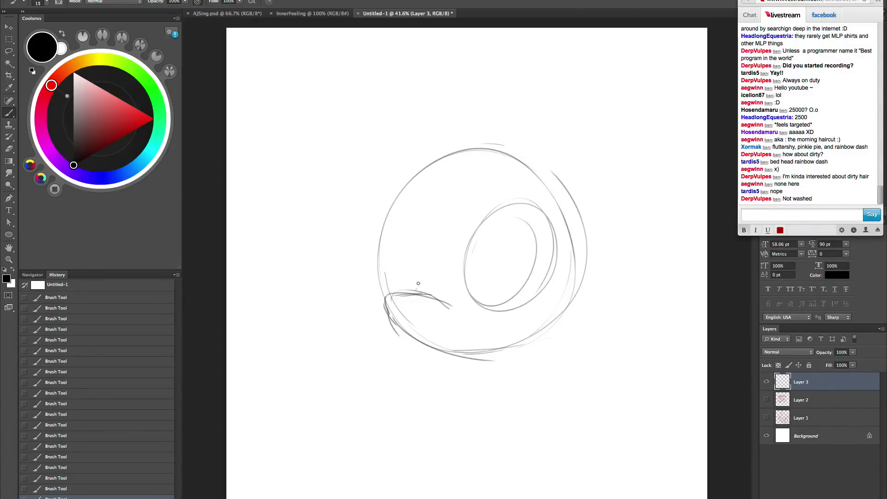
left_click_drag(418, 283, 424, 217)
left_click_drag(413, 205, 393, 288)
left_click_drag(392, 236, 424, 217)
left_click_drag(399, 208, 384, 295)
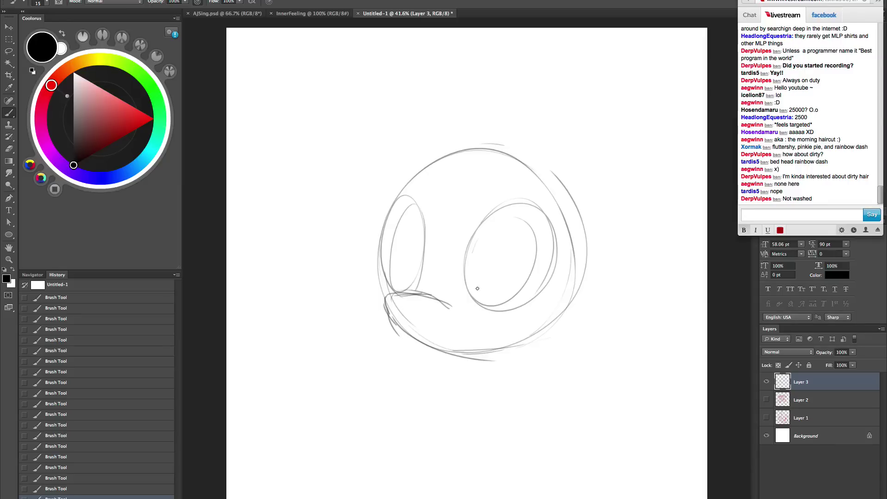
- Darken the upper contours of both eyes and correct the last stroke beside the narrow left eye
mouse_move(469, 293)
left_mouse_down()
mouse_move(464, 259)
mouse_move(536, 292)
left_mouse_up()
left_click_drag(416, 287, 387, 283)
key("ctrl+z")
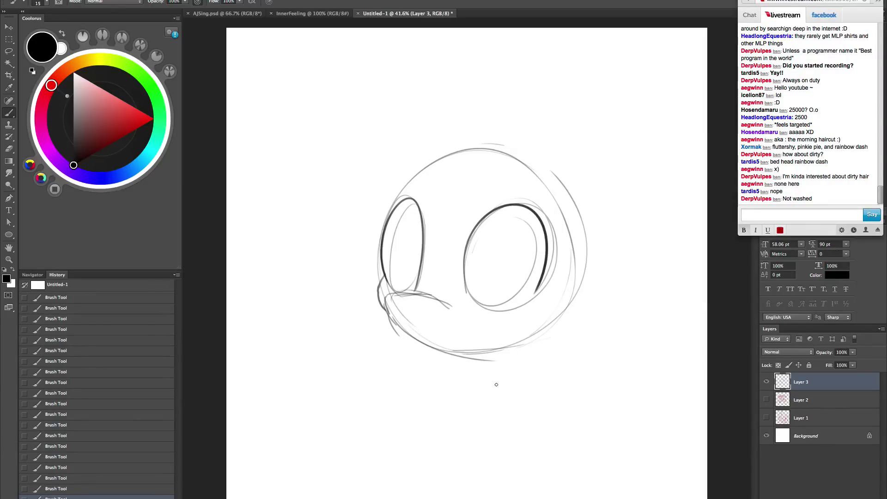
- Draw two curved neck lines below the head and a pointed ear at its upper right
left_click_drag(544, 328, 509, 438)
mouse_move(436, 353)
left_mouse_down()
mouse_move(406, 400)
mouse_move(397, 471)
left_mouse_up()
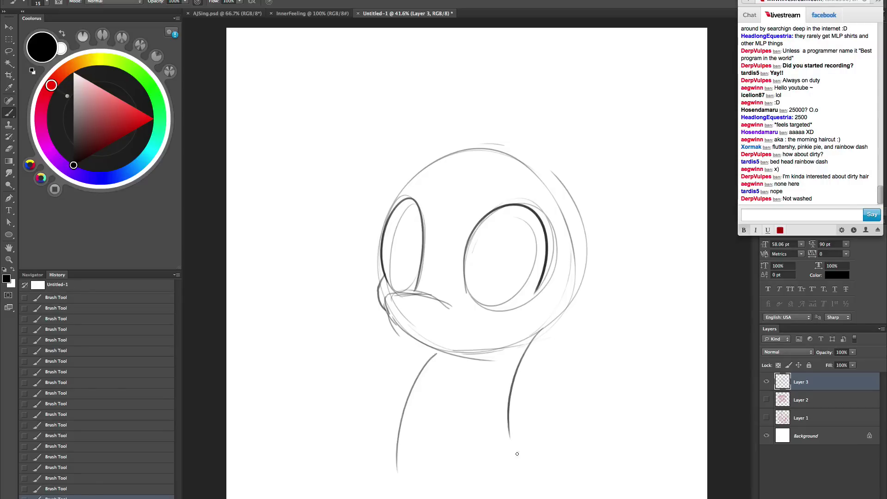
mouse_move(539, 191)
left_mouse_down()
mouse_move(532, 163)
mouse_move(597, 149)
mouse_move(586, 233)
mouse_move(579, 89)
mouse_move(534, 175)
left_mouse_up()
mouse_move(544, 142)
left_mouse_down()
mouse_move(536, 177)
mouse_move(447, 193)
left_mouse_up()
- Redraw the hairline arc over the forehead and outline a large front lock sweeping down left of the face
left_click_drag(508, 153, 447, 193)
key("super+z")
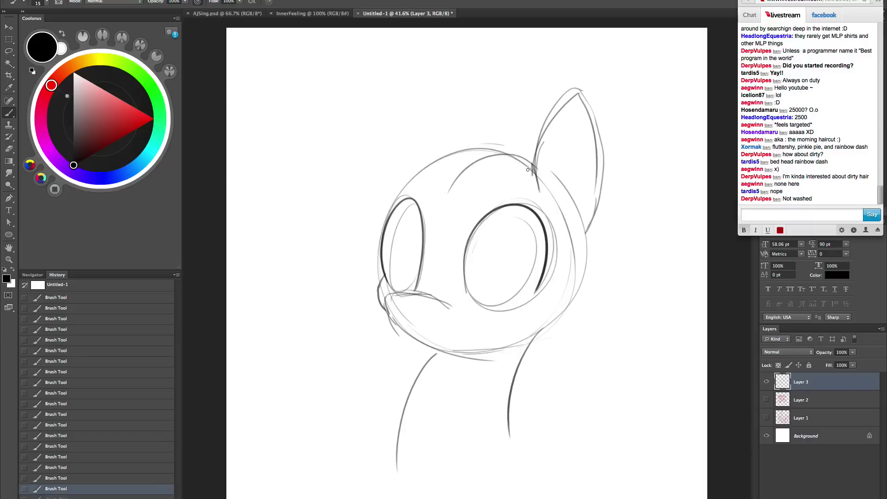
left_click_drag(534, 167, 450, 188)
key("ctrl+z")
mouse_move(534, 171)
left_mouse_down()
mouse_move(467, 175)
mouse_move(455, 185)
mouse_move(445, 122)
mouse_move(375, 417)
left_mouse_up()
- Sketch the curled tip at the bottom of the front lock
left_click_drag(378, 449, 296, 440)
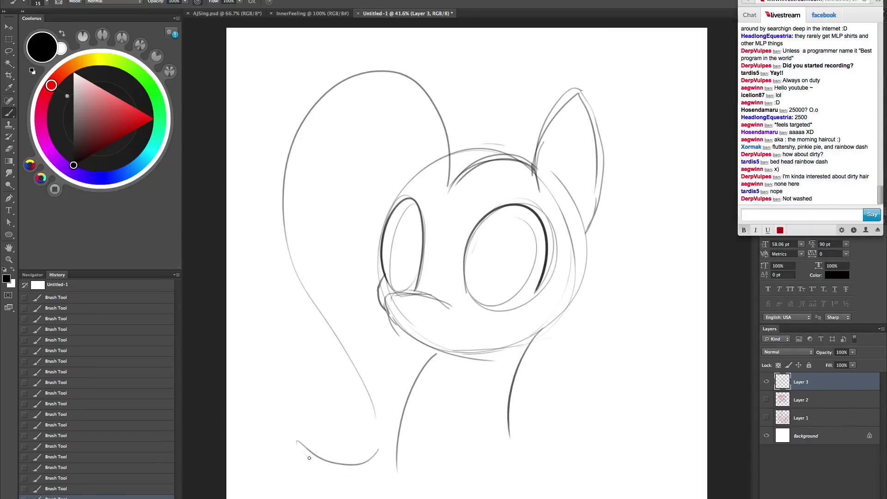
left_click_drag(387, 433, 307, 462)
mouse_move(371, 463)
left_mouse_down()
mouse_move(307, 441)
mouse_move(287, 463)
left_mouse_up()
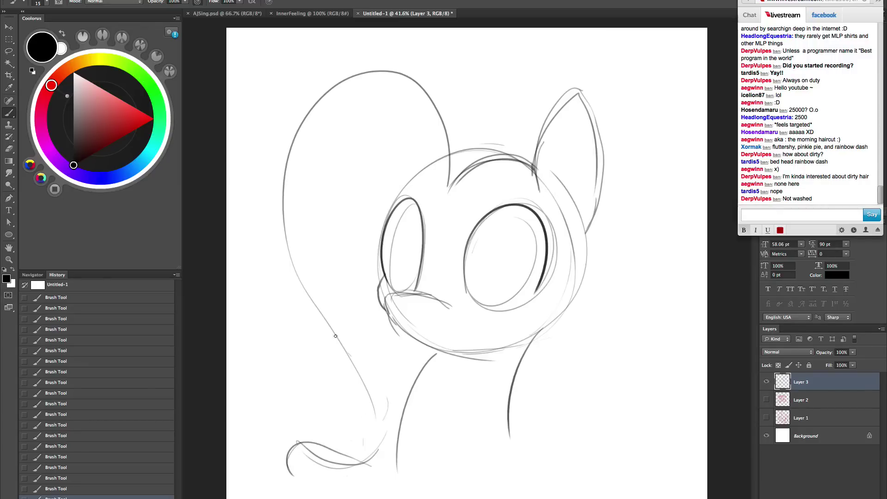
- Outline the mane's crown from the ear over the head and add a flowing inner contour down the front lock
left_click_drag(550, 122, 306, 192)
left_click_drag(561, 83, 318, 235)
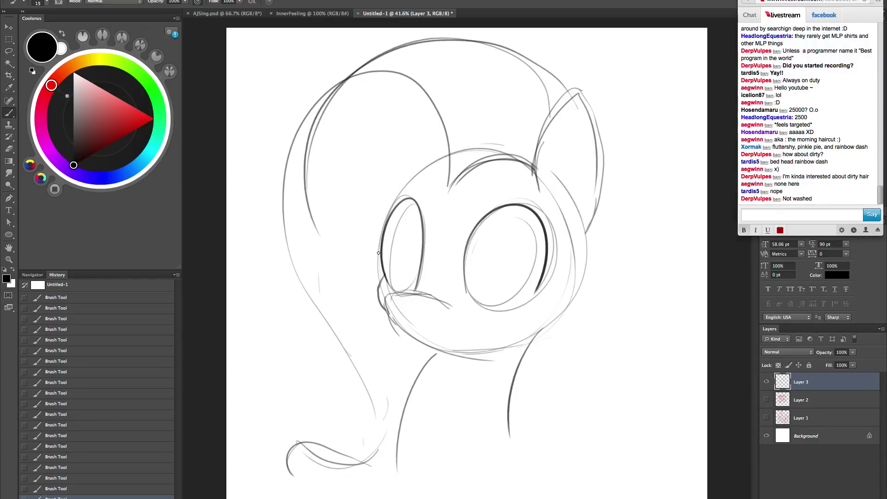
mouse_move(533, 154)
left_mouse_down()
mouse_move(543, 118)
mouse_move(524, 95)
left_mouse_up()
mouse_move(470, 63)
left_mouse_down()
mouse_move(326, 295)
mouse_move(389, 402)
left_mouse_up()
left_click_drag(380, 443, 373, 460)
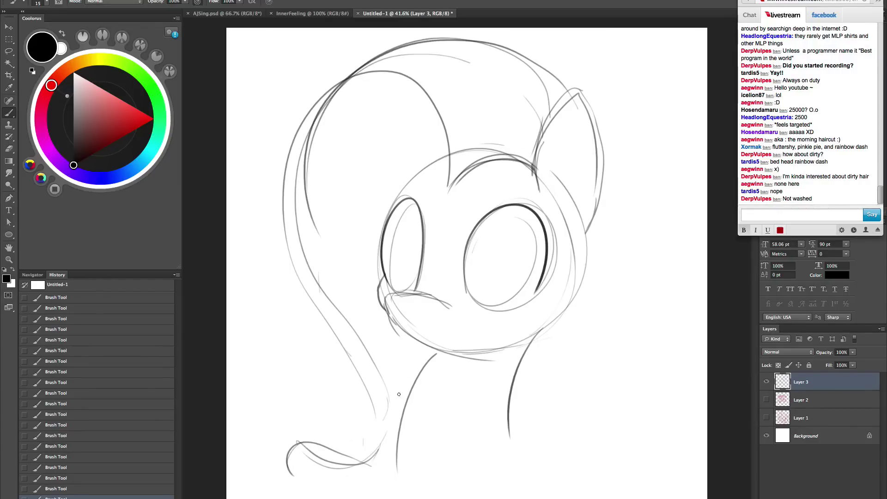
- Sketch the front lock's rounded inner edge over the neck, joining it to the curled tip
mouse_move(407, 341)
left_mouse_down()
mouse_move(426, 462)
mouse_move(386, 485)
left_mouse_up()
mouse_move(425, 426)
left_mouse_down()
mouse_move(417, 459)
mouse_move(378, 480)
left_mouse_up()
mouse_move(401, 472)
left_mouse_down()
mouse_move(292, 457)
mouse_move(419, 400)
left_mouse_up()
mouse_move(346, 365)
left_mouse_down()
mouse_move(362, 460)
mouse_move(357, 378)
left_mouse_up()
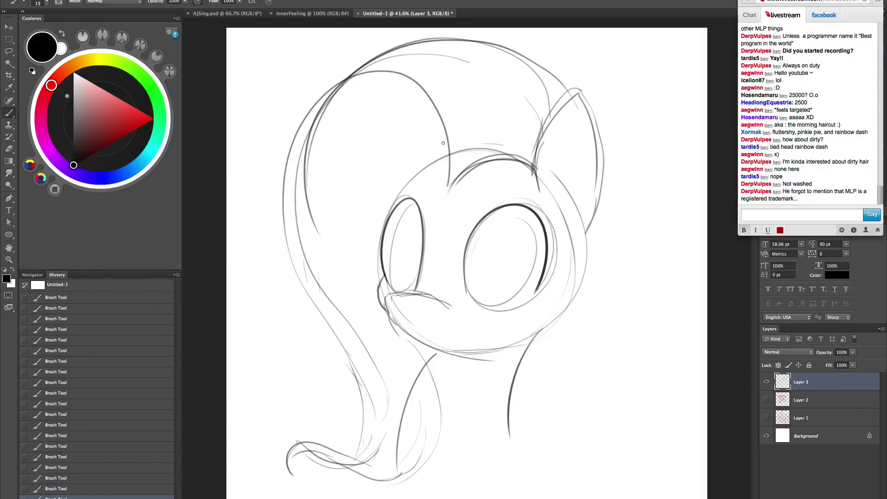
- Add curved strand lines through the bangs and crown, following the flow from the hairline down the front lock
left_click_drag(447, 178, 302, 165)
left_click_drag(437, 130, 318, 249)
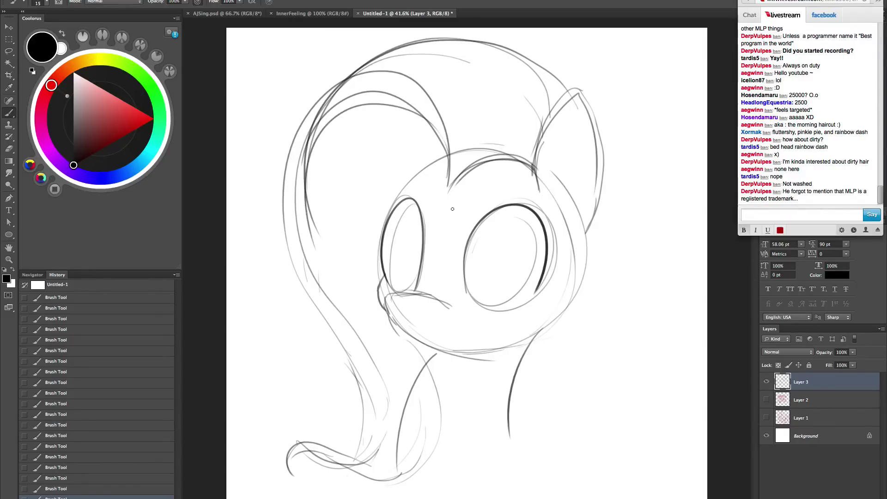
mouse_move(492, 155)
left_mouse_down()
mouse_move(414, 44)
mouse_move(516, 153)
mouse_move(506, 48)
mouse_move(537, 153)
left_mouse_up()
left_click_drag(416, 109, 349, 236)
left_click_drag(410, 118, 383, 223)
mouse_move(353, 149)
left_mouse_down()
mouse_move(371, 330)
mouse_move(415, 370)
mouse_move(380, 330)
mouse_move(426, 396)
left_mouse_up()
left_click_drag(411, 339, 432, 450)
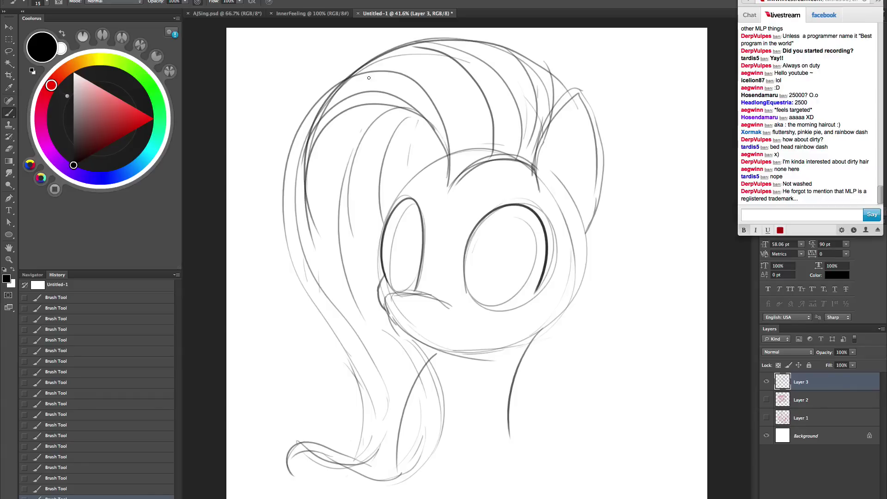
- Strengthen the front lock's outer contour and add flowing strands down its lower half into the curl
mouse_move(317, 122)
left_mouse_down()
mouse_move(289, 193)
mouse_move(394, 328)
mouse_move(435, 425)
left_mouse_up()
mouse_move(283, 185)
left_mouse_down()
mouse_move(355, 343)
mouse_move(371, 462)
left_mouse_up()
left_click_drag(329, 305, 339, 438)
left_click_drag(363, 374, 339, 465)
left_click_drag(401, 331, 372, 470)
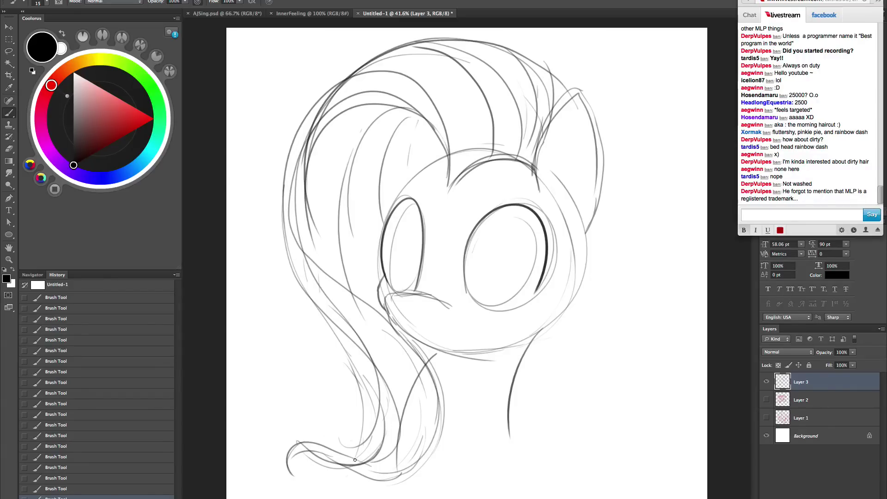
mouse_move(351, 354)
left_mouse_down()
mouse_move(375, 399)
mouse_move(315, 439)
left_mouse_up()
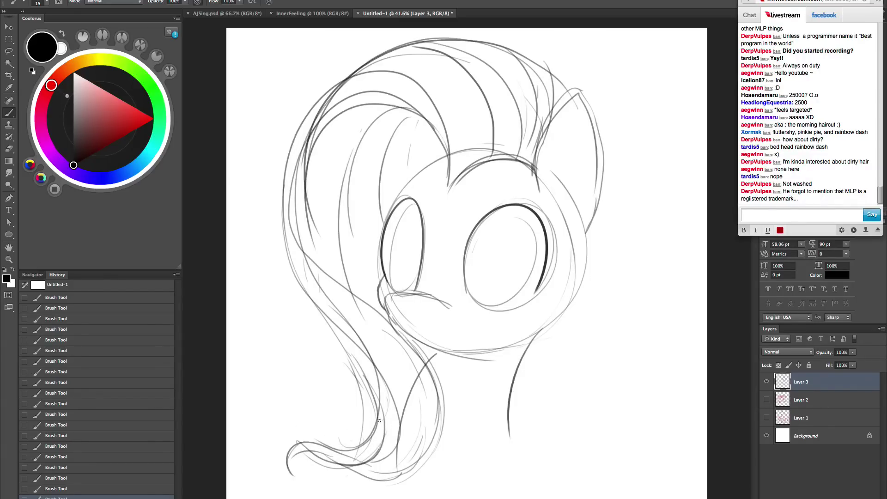
- Sketch the back lock of the mane from behind the ear down beside the neck, ending in an upturned curl
mouse_move(606, 168)
left_mouse_down()
mouse_move(594, 371)
mouse_move(603, 464)
mouse_move(606, 454)
left_mouse_up()
left_click_drag(606, 453, 536, 476)
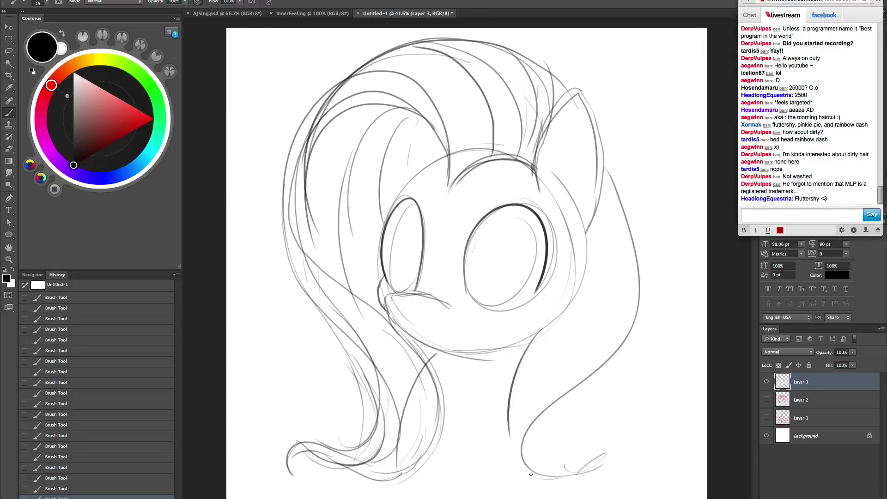
mouse_move(556, 329)
left_mouse_down()
mouse_move(513, 354)
mouse_move(528, 487)
left_mouse_up()
mouse_move(557, 485)
left_mouse_down()
mouse_move(606, 457)
mouse_move(618, 481)
mouse_move(638, 250)
left_mouse_up()
mouse_move(600, 165)
left_mouse_down()
mouse_move(633, 303)
mouse_move(563, 412)
left_mouse_up()
left_click_drag(581, 212, 487, 448)
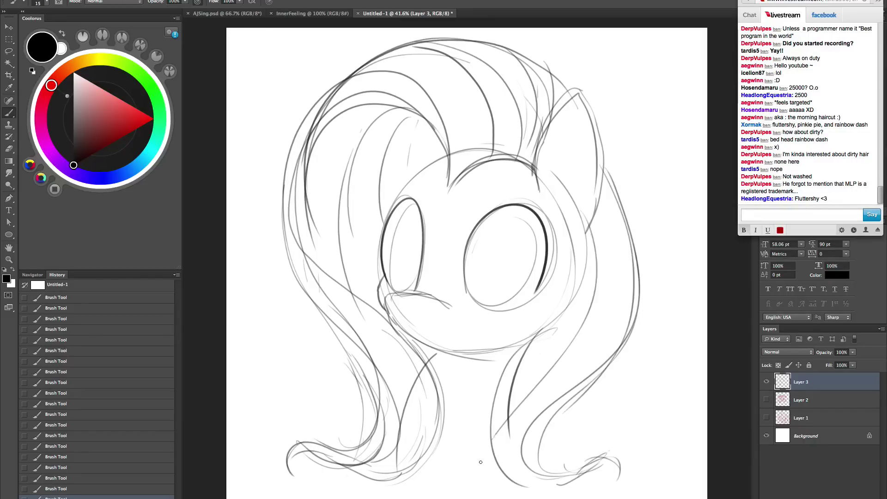
- Reinforce the back lock's inner strands along the neck and the outer left contour of the front lock
mouse_move(586, 293)
left_mouse_down()
mouse_move(561, 316)
mouse_move(524, 470)
left_mouse_up()
mouse_move(548, 413)
left_mouse_down()
mouse_move(565, 484)
mouse_move(566, 327)
mouse_move(560, 482)
mouse_move(544, 380)
left_mouse_up()
key("super+z")
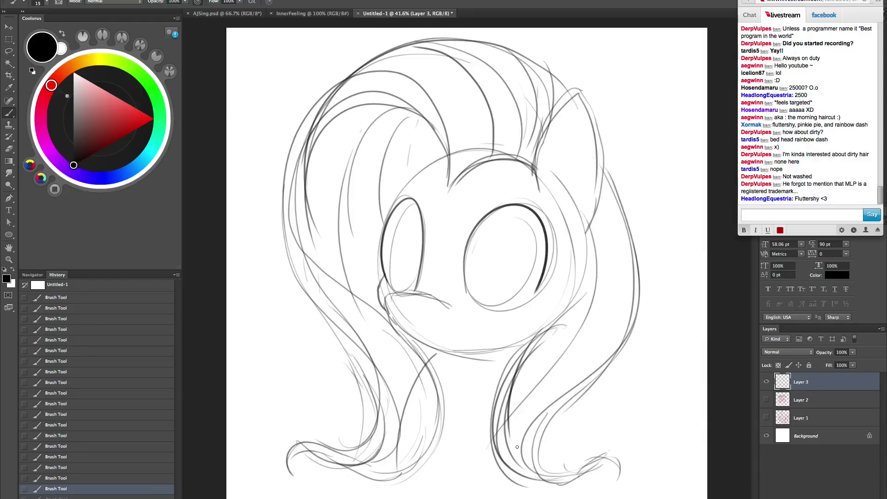
left_click_drag(506, 464, 547, 338)
mouse_move(280, 210)
left_mouse_down()
mouse_move(291, 271)
mouse_move(369, 447)
left_mouse_up()
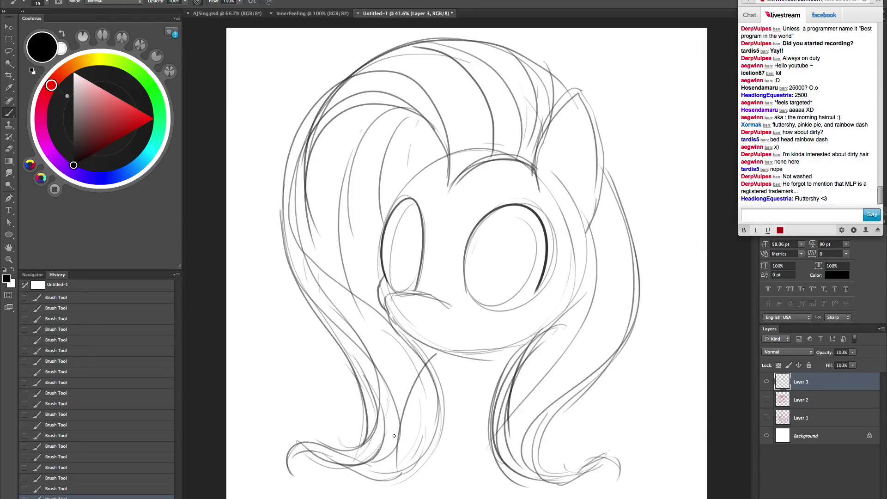
- Erase the stray line end sticking out of the mane's crown above the ear
key("e")
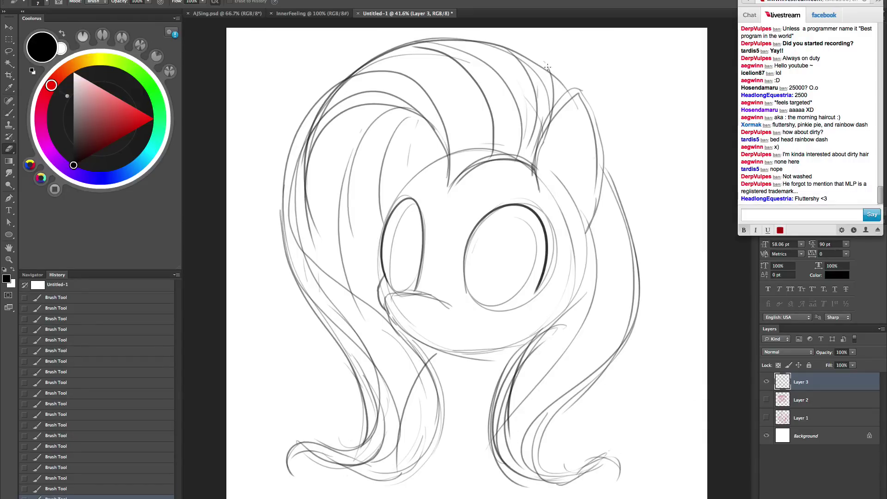
left_click_drag(549, 69, 545, 64)
key("space")
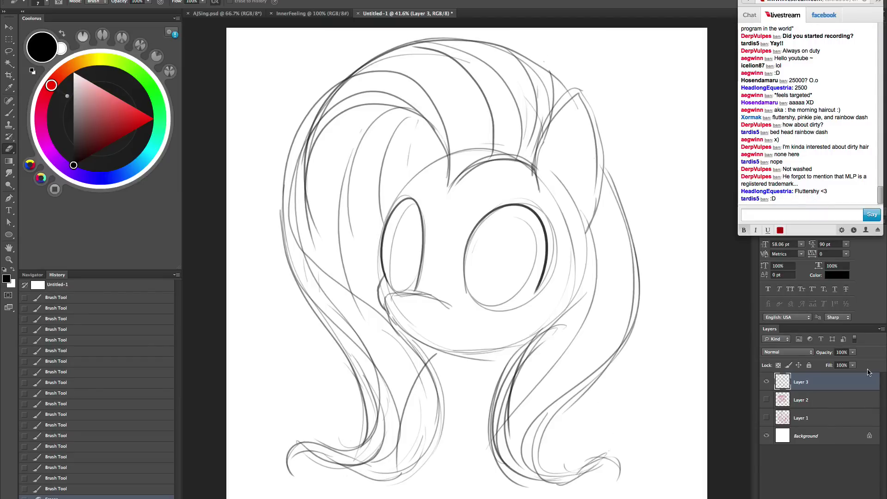
- Add a new layer directly beneath the Layer 3 sketch and choose a light pink brush color
left_click(830, 400)
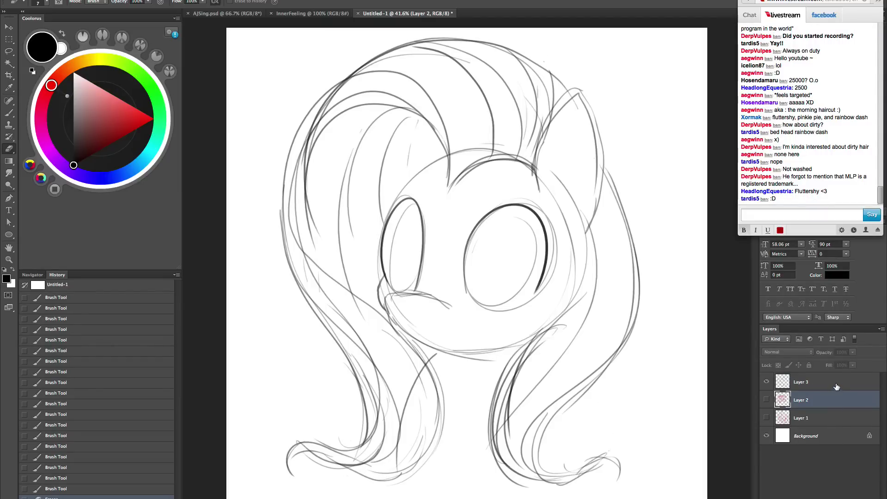
key("ctrl+shift+alt+n")
key("b")
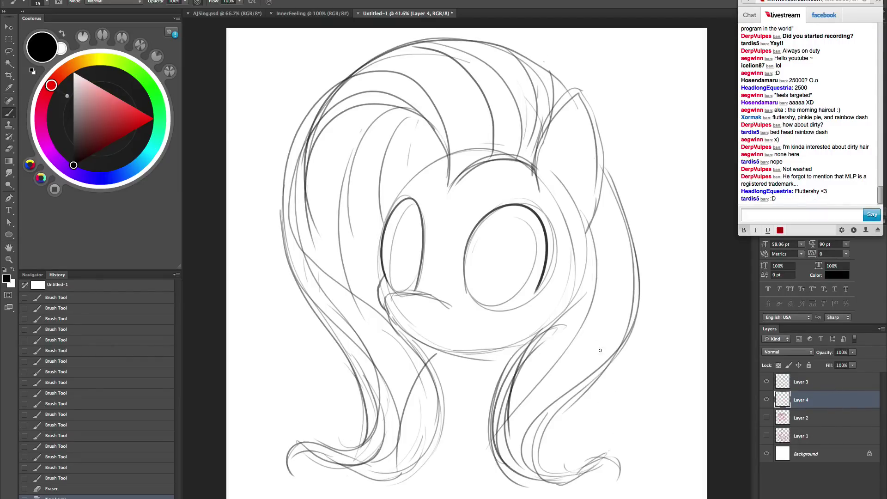
mouse_move(548, 308)
left_mouse_down()
mouse_move(617, 287)
mouse_move(641, 301)
mouse_move(639, 244)
mouse_move(559, 244)
mouse_move(570, 247)
left_mouse_up()
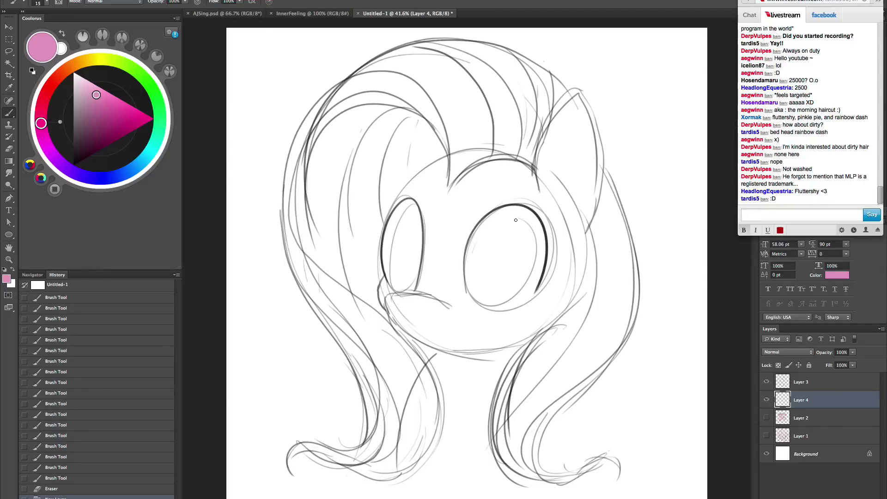
- Turn off the Transfer option in the brush settings
key("F5")
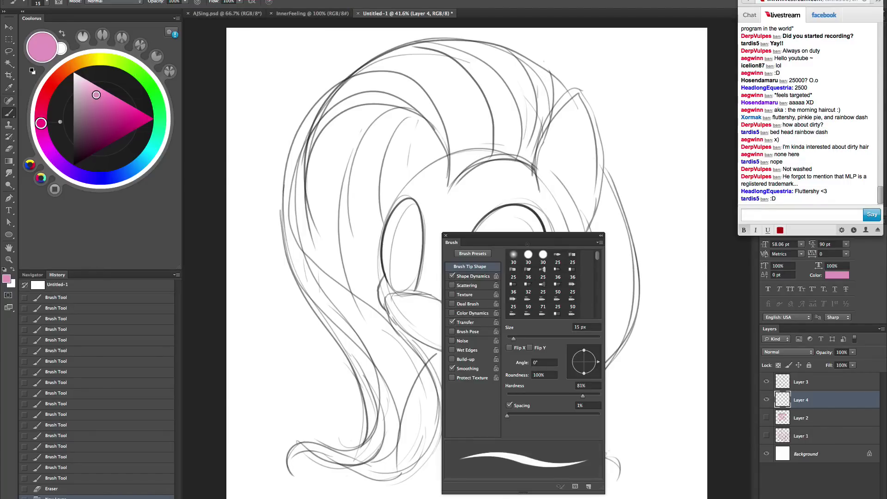
left_click(452, 322)
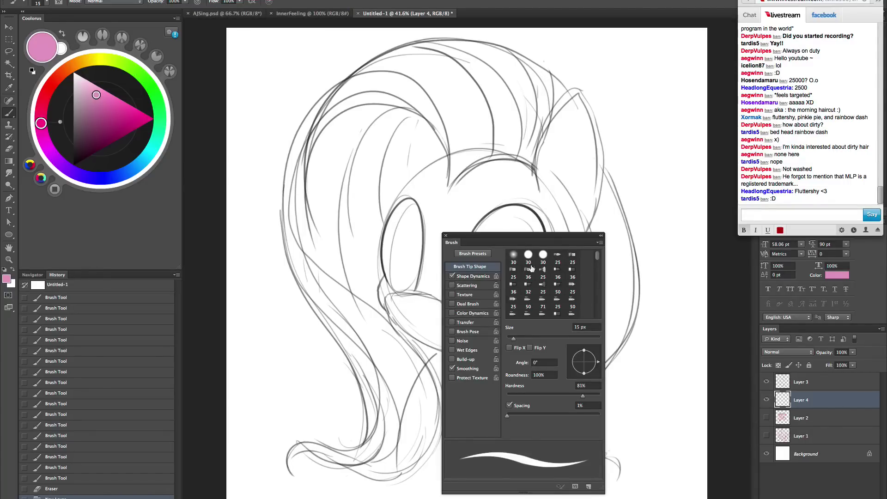
left_click(446, 236)
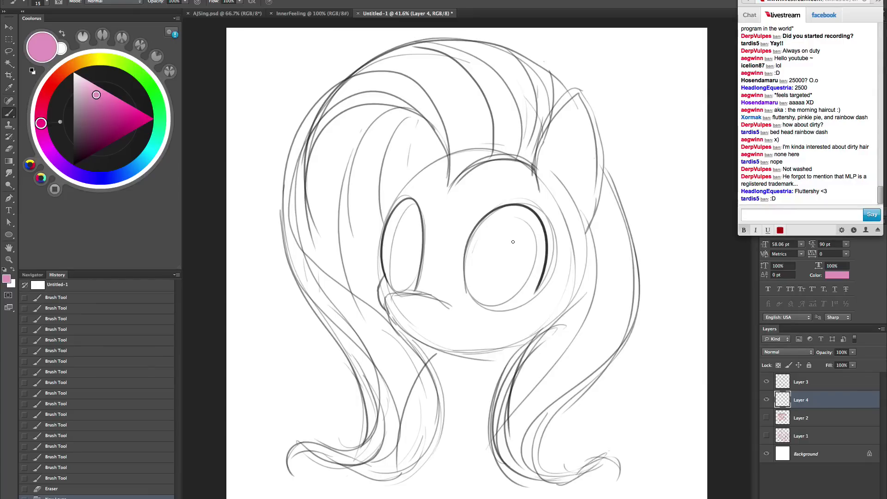
- Enlarge the brush and block in the crown, bangs and front lock with flat pink beneath the sketch
key("bracketright")
key("bracketright")
key("bracketright")
key("bracketright")
key("bracketright")
key("bracketright")
key("bracketright")
key("bracketright")
key("bracketright")
key("bracketright")
key("bracketright")
key("bracketright")
key("bracketright")
key("bracketright")
key("bracketright")
mouse_move(388, 326)
left_mouse_down()
mouse_move(413, 383)
mouse_move(406, 448)
mouse_move(376, 455)
mouse_move(350, 448)
mouse_move(388, 385)
mouse_move(341, 320)
mouse_move(351, 100)
mouse_move(361, 299)
mouse_move(390, 166)
mouse_move(429, 107)
mouse_move(508, 80)
mouse_move(527, 135)
mouse_move(450, 165)
mouse_move(537, 138)
mouse_move(529, 140)
left_mouse_up()
- Fill the back lock behind the ear with the same flat pink, using a 400 px brush
key("bracketright")
key("bracketright")
key("bracketleft")
key("bracketleft")
key("bracketleft")
key("bracketright")
key("bracketright")
mouse_move(609, 198)
left_mouse_down()
mouse_move(577, 323)
mouse_move(513, 462)
mouse_move(591, 346)
mouse_move(613, 289)
left_mouse_up()
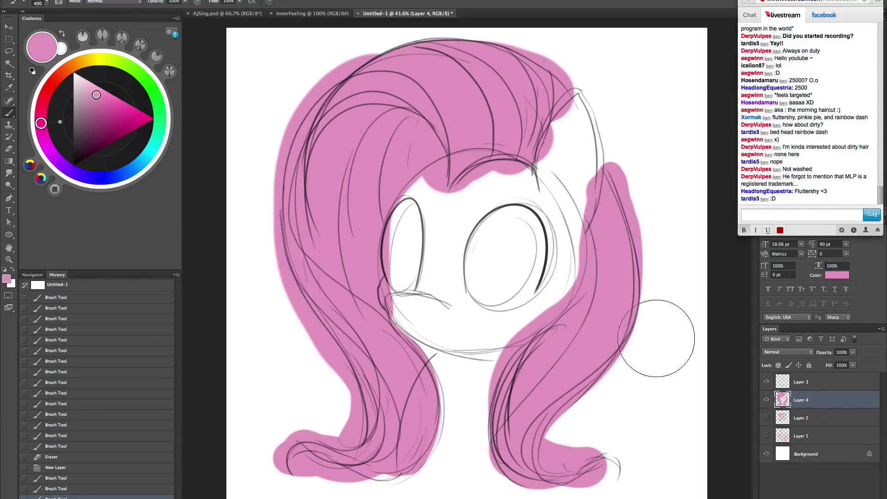
- Erase the pink that spills past the front lock's inner edge onto the face beside the far eye and muzzle
key("w")
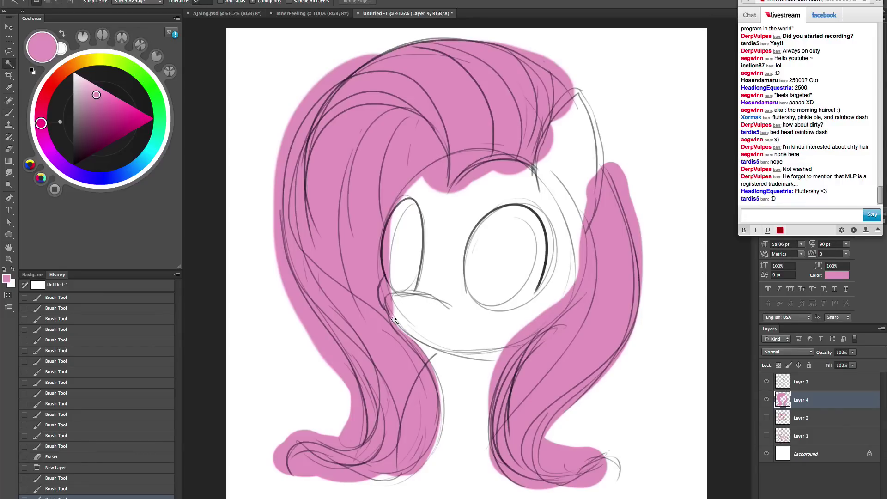
key("e")
mouse_move(393, 317)
left_mouse_down()
mouse_move(384, 293)
mouse_move(397, 220)
left_mouse_up()
key("bracketright")
key("bracketright")
left_click_drag(396, 220, 390, 268)
key("bracketright")
key("bracketright")
key("bracketright")
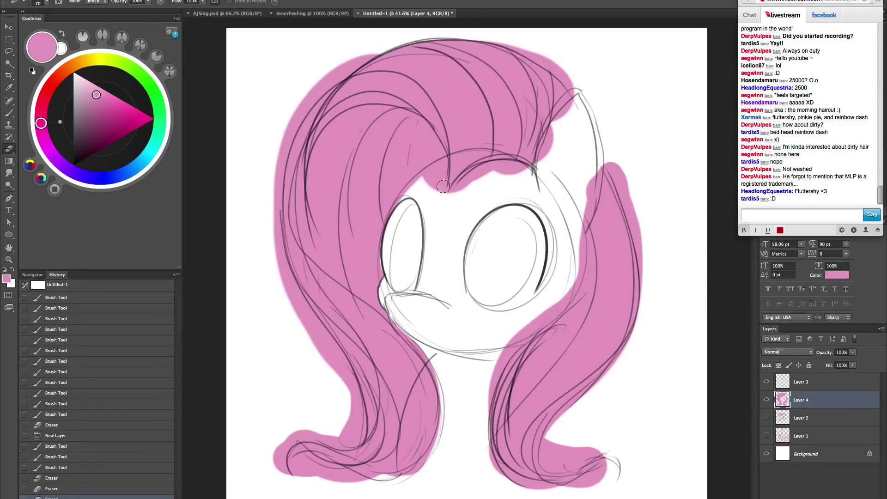
- Erase the excess pink below the bangs and beside the ear so the fill follows the sketched hairline
mouse_move(455, 198)
left_mouse_down()
mouse_move(525, 170)
mouse_move(456, 193)
mouse_move(444, 172)
mouse_move(421, 180)
mouse_move(394, 214)
mouse_move(435, 180)
left_mouse_up()
key("bracketleft")
key("bracketleft")
key("bracketright")
key("bracketright")
key("bracketright")
key("bracketright")
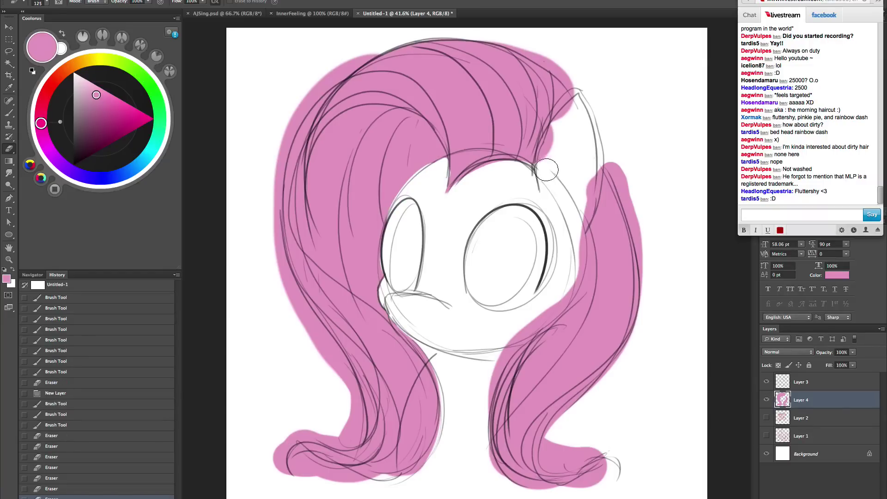
mouse_move(545, 167)
left_mouse_down()
mouse_move(569, 118)
mouse_move(562, 141)
left_mouse_up()
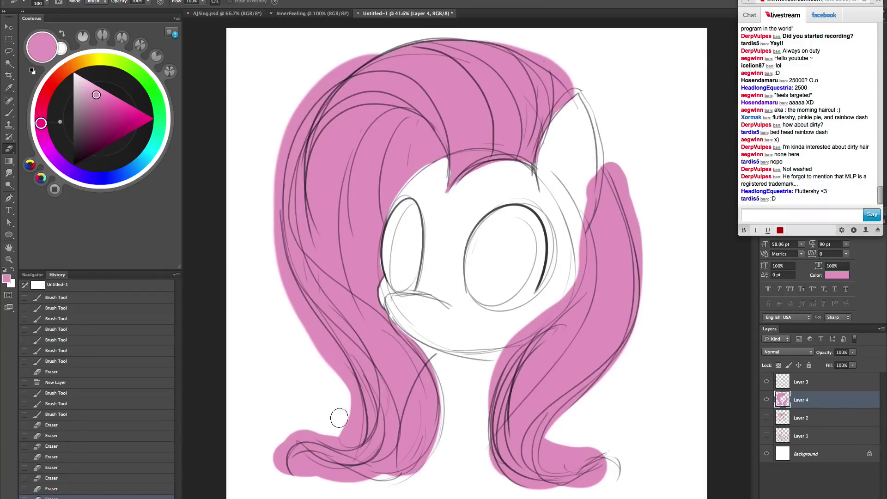
- Trim the pink outside the front lock's curl, its outer edge and the adjoining side of the crown to the sketch lines
mouse_move(292, 429)
left_mouse_down()
mouse_move(284, 479)
mouse_move(346, 481)
mouse_move(418, 461)
mouse_move(437, 432)
left_mouse_up()
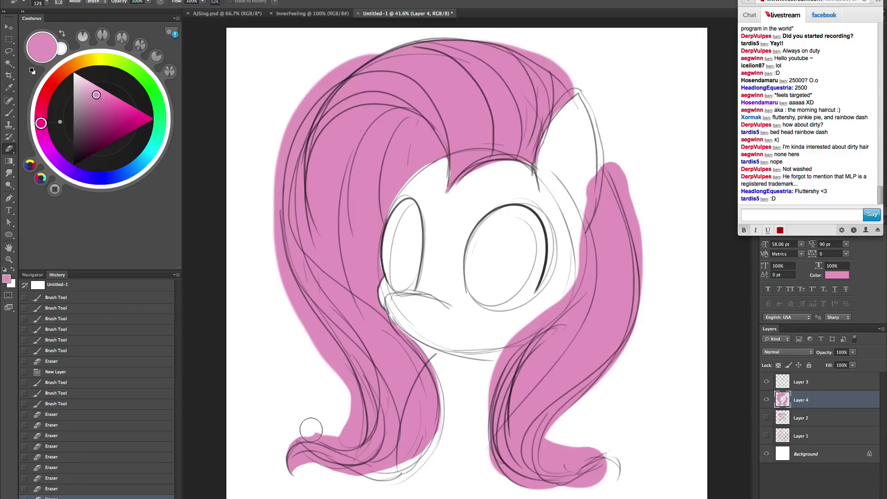
mouse_move(311, 424)
left_mouse_down()
mouse_move(356, 434)
mouse_move(332, 360)
mouse_move(301, 103)
left_mouse_up()
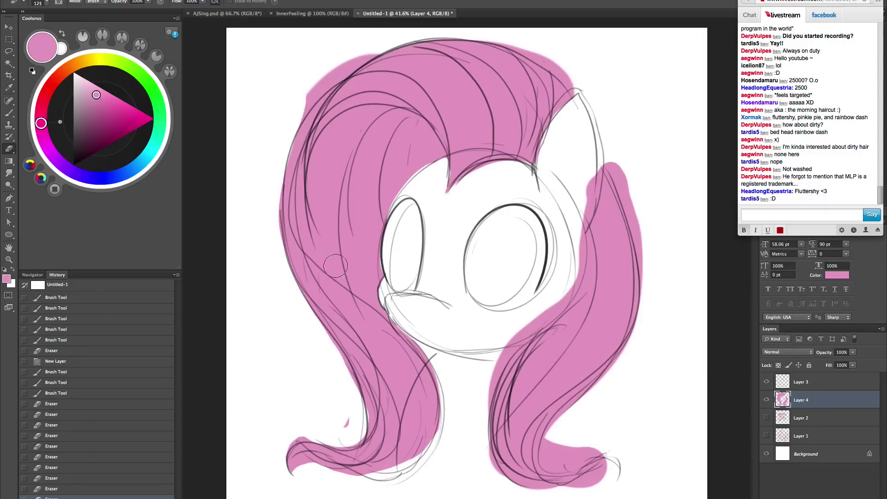
key("bracketright")
mouse_move(304, 151)
left_mouse_down()
mouse_move(337, 70)
mouse_move(373, 40)
left_mouse_up()
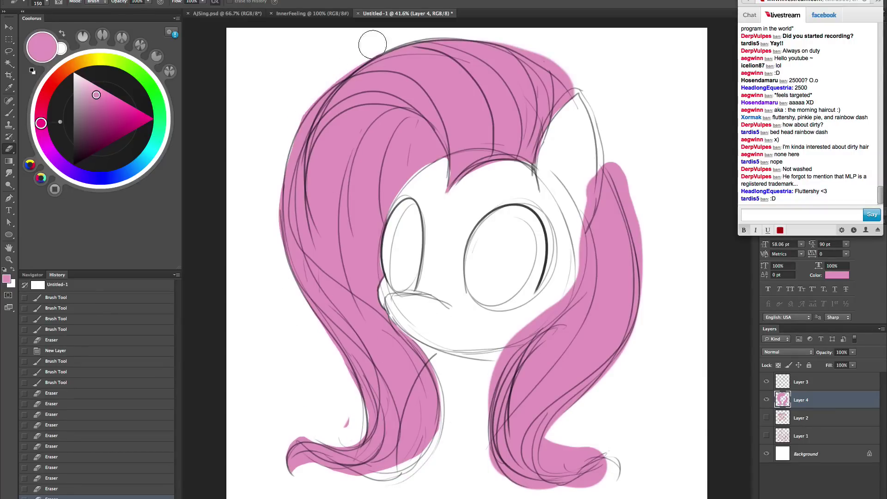
left_click_drag(346, 422, 309, 339)
left_click_drag(308, 339, 337, 445)
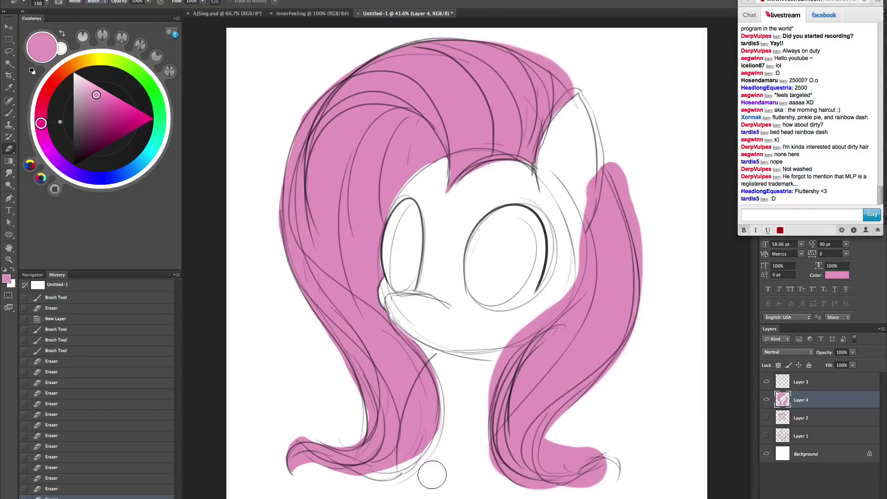
- Erase the pink overflow around the back lock and along the crown above the ear with a 125 px eraser
key("bracketleft")
mouse_move(480, 399)
left_mouse_down()
mouse_move(477, 428)
mouse_move(503, 333)
mouse_move(493, 370)
mouse_move(547, 313)
mouse_move(581, 170)
left_mouse_up()
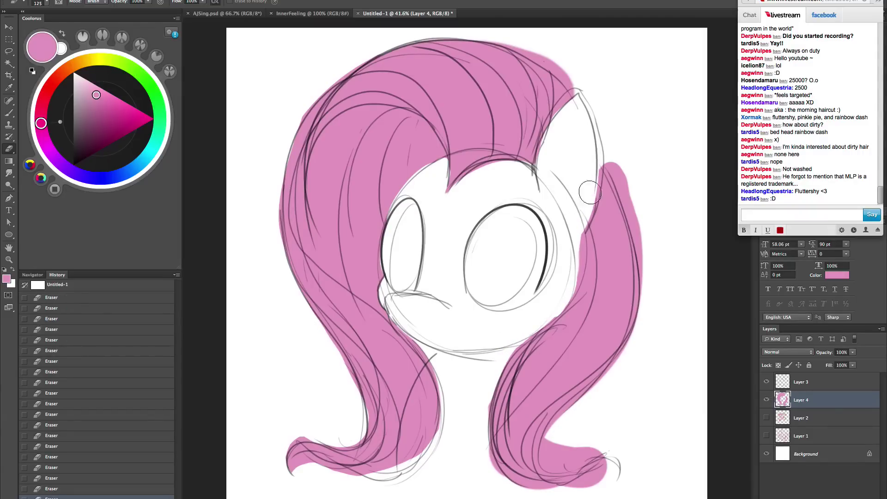
mouse_move(610, 151)
left_mouse_down()
mouse_move(628, 190)
mouse_move(641, 303)
left_mouse_up()
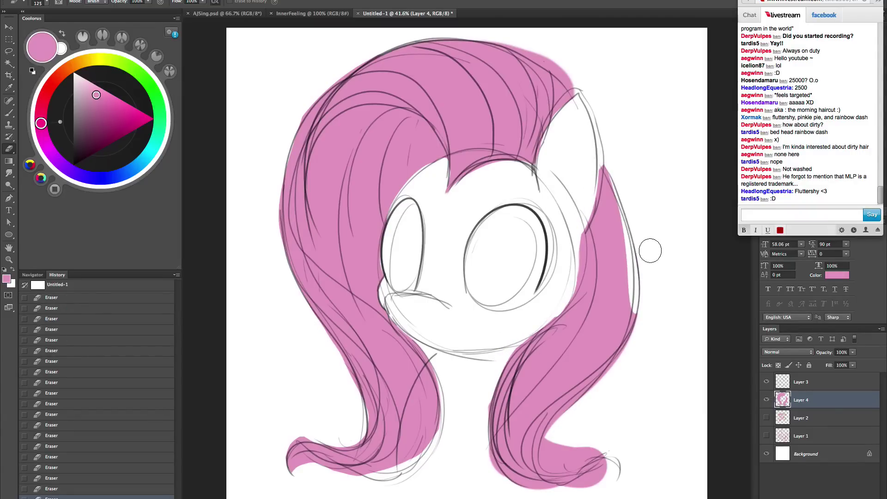
key("super+z")
left_click_drag(607, 158, 648, 269)
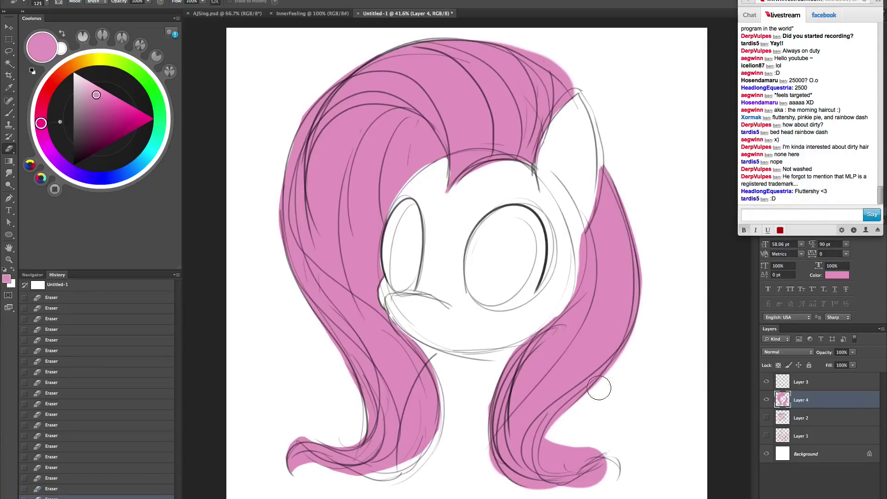
mouse_move(574, 86)
left_mouse_down()
mouse_move(572, 74)
mouse_move(499, 32)
left_mouse_up()
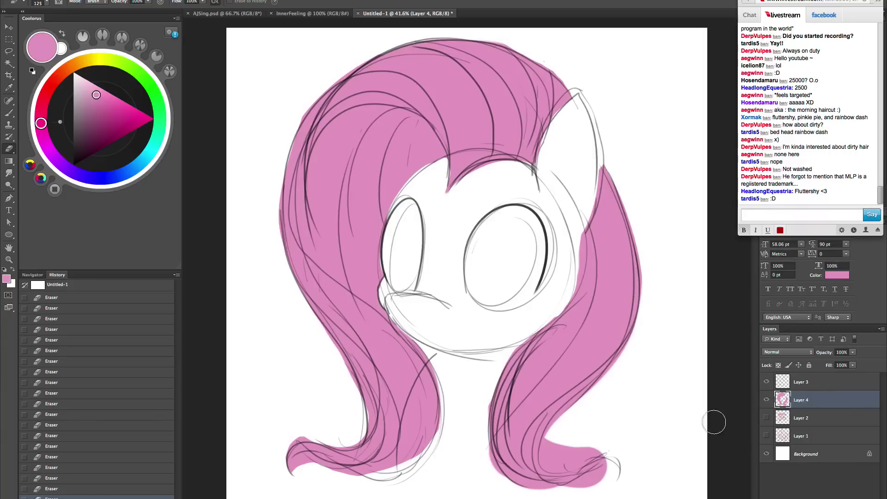
- Lock the transparent pixels of Layer 4 and set the brush hardness to 0%
left_click(777, 365)
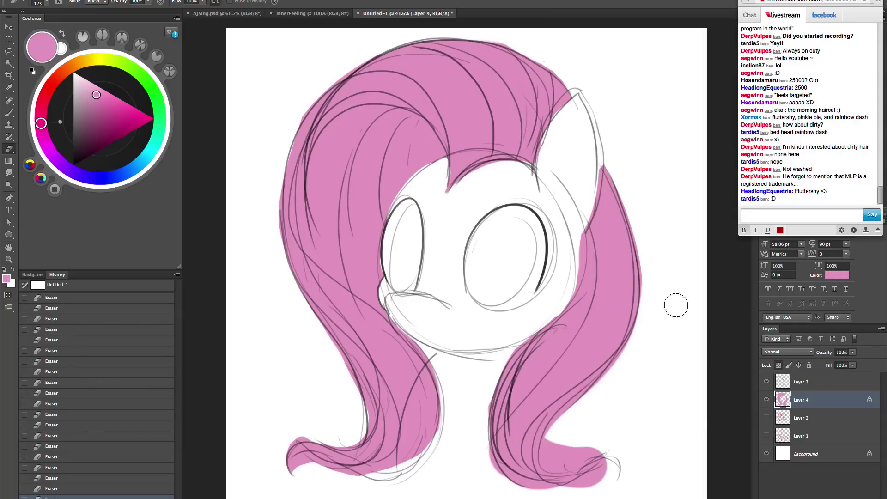
key("z")
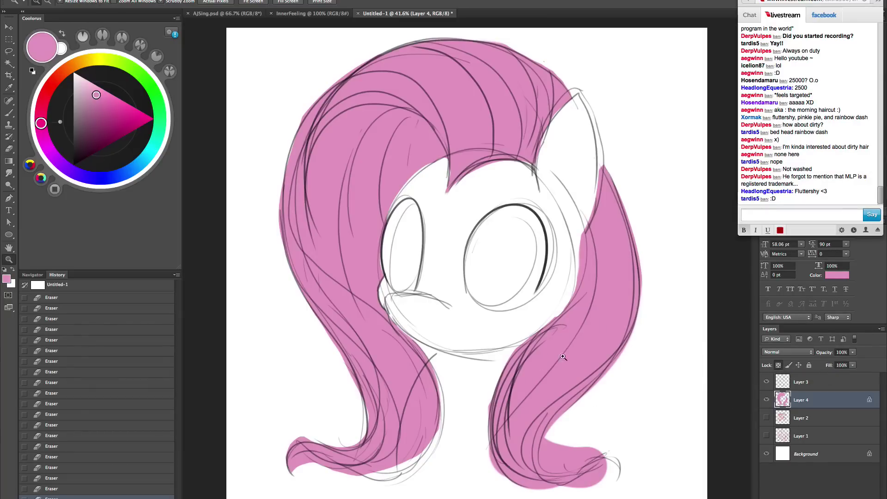
left_click_drag(486, 389, 531, 406)
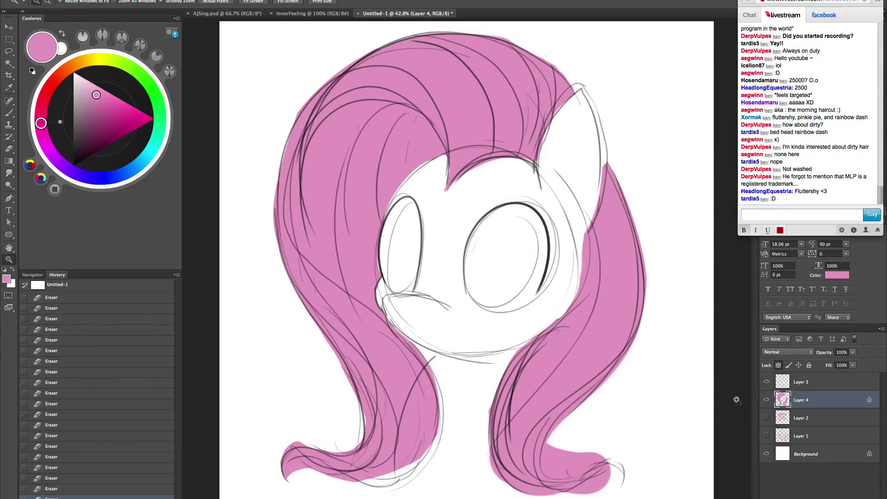
key("b")
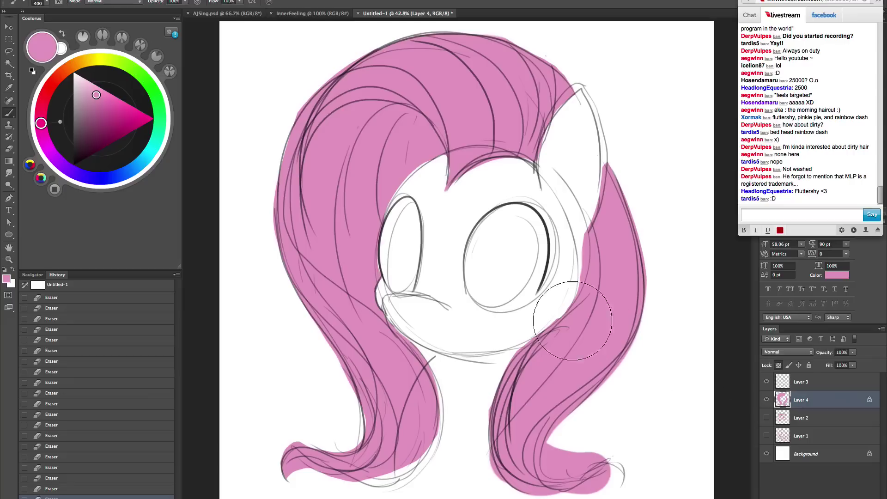
right_click(543, 302)
left_click_drag(564, 325, 556, 329)
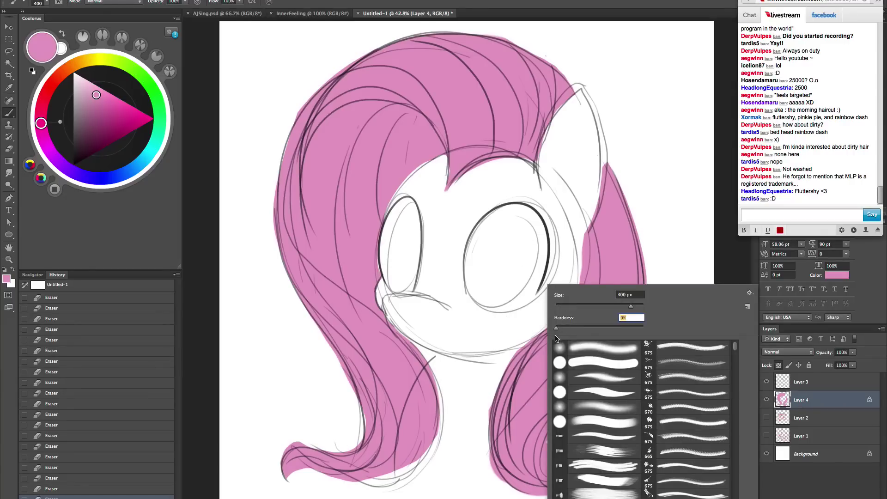
key("Return")
- Choose a deep, saturated magenta-pink as the brush color for the hair shadows
left_click_drag(114, 111, 122, 116)
left_click_drag(41, 124, 43, 111)
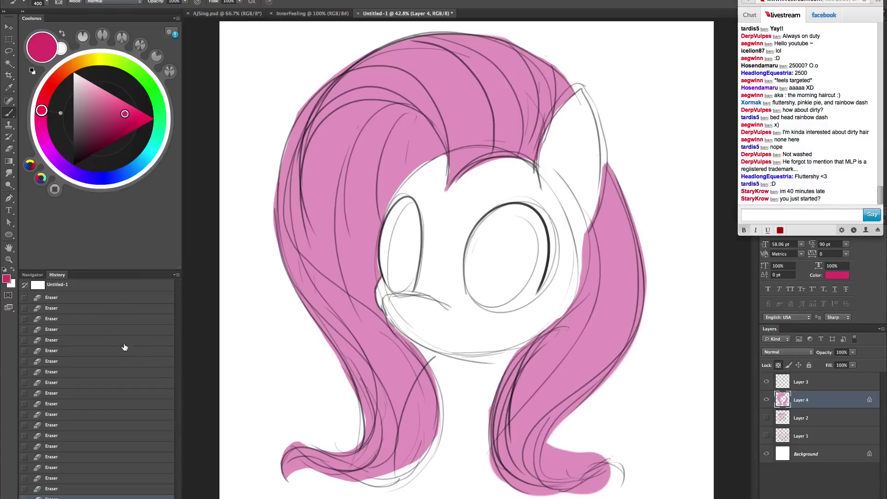
left_click(7, 278)
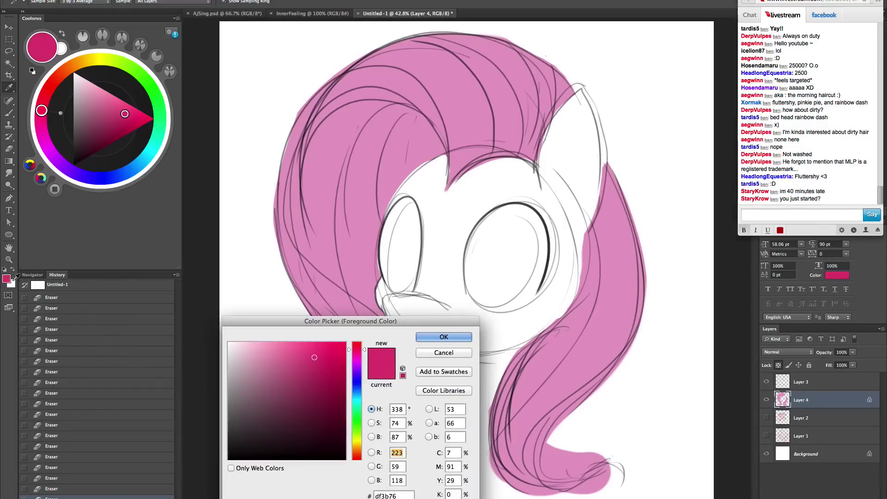
left_click_drag(392, 311, 591, 209)
mouse_move(528, 240)
left_mouse_down()
mouse_move(535, 236)
mouse_move(489, 240)
left_mouse_up()
left_click(613, 222)
key("b")
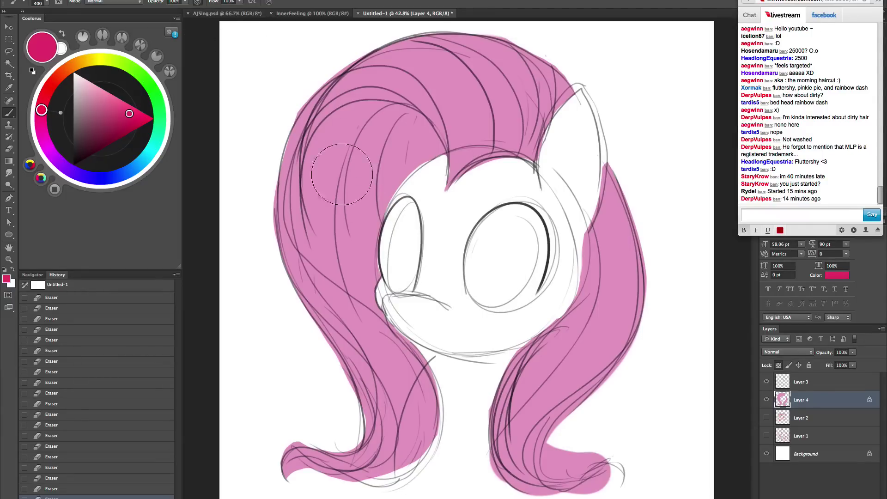
- Shade the recessed hair between the bangs and the far eye with deep pink, using a soft brush of at least 600 px
key("bracketright")
key("bracketright")
right_click(440, 222)
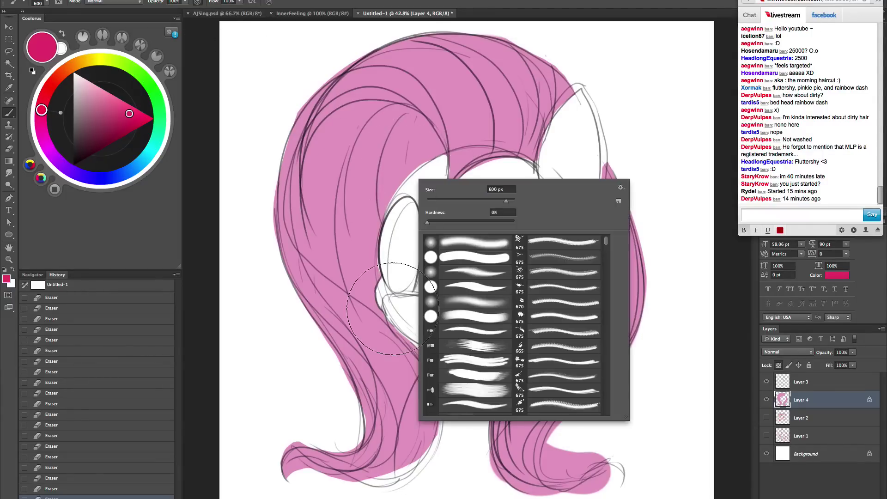
left_click(393, 309)
mouse_move(417, 142)
left_mouse_down()
mouse_move(373, 161)
mouse_move(347, 222)
left_mouse_up()
key("bracketright")
key("bracketright")
mouse_move(372, 159)
left_mouse_down()
mouse_move(342, 254)
mouse_move(365, 277)
left_mouse_up()
- Deepen the shadow right under the bangs' edge with a smaller soft brush
key("bracketleft")
key("bracketleft")
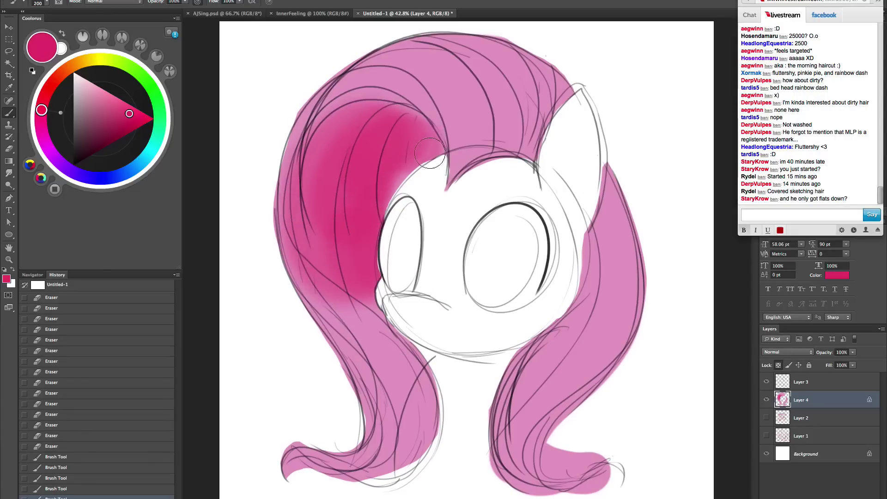
left_click_drag(422, 136, 400, 127)
mouse_move(400, 125)
left_mouse_down()
mouse_move(330, 150)
mouse_move(337, 229)
left_mouse_up()
- Shade the front lock's lower outer edge down to the curled tip with deep pink, using a 300 px brush
key("bracketleft")
key("bracketleft")
key("bracketleft")
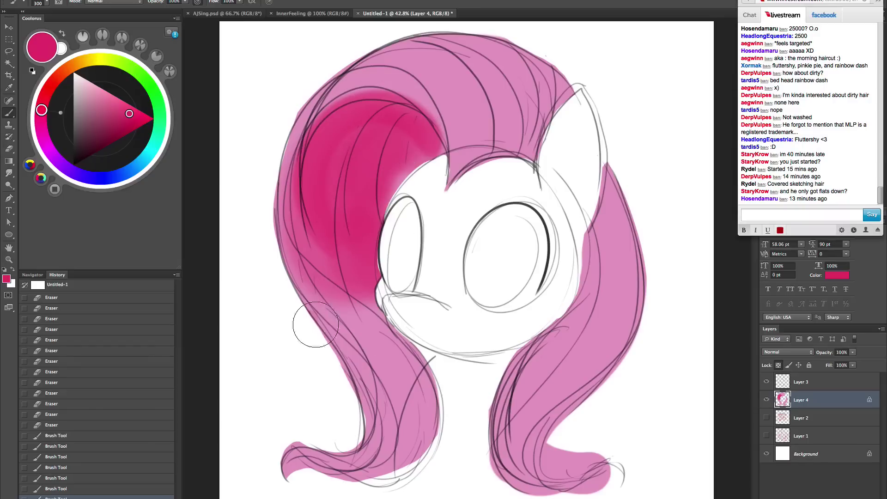
mouse_move(317, 326)
left_mouse_down()
mouse_move(349, 442)
mouse_move(337, 355)
mouse_move(342, 362)
mouse_move(287, 457)
left_mouse_up()
- Shade the back lock's inner edge with deep pink from its curled tip up to the point behind the ear
key("bracketright")
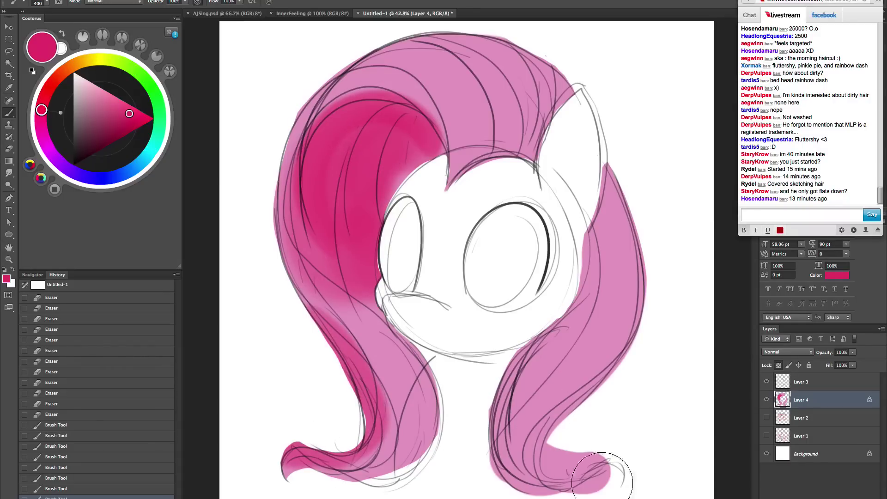
mouse_move(604, 476)
left_mouse_down()
mouse_move(522, 346)
mouse_move(569, 261)
left_mouse_up()
key("bracketleft")
mouse_move(503, 393)
left_mouse_down()
mouse_move(536, 318)
mouse_move(563, 302)
left_mouse_up()
key("bracketleft")
left_click_drag(607, 167, 592, 237)
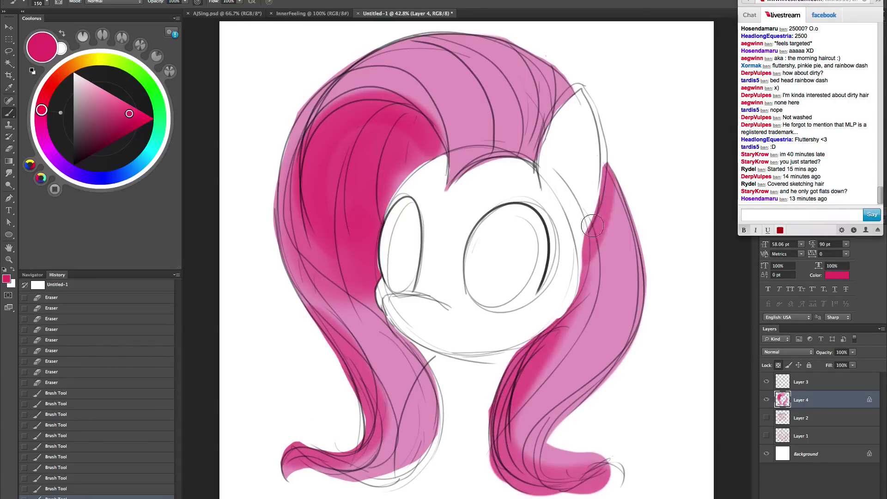
left_click_drag(600, 194, 577, 288)
- Darken the back lock's curled tip and lower inner half with progressively larger soft deep pink strokes
key("bracketright")
mouse_move(593, 438)
left_mouse_down()
mouse_move(551, 455)
mouse_move(594, 455)
left_mouse_up()
key("bracketright")
mouse_move(596, 432)
left_mouse_down()
mouse_move(621, 448)
mouse_move(574, 463)
left_mouse_up()
key("bracketright")
key("bracketright")
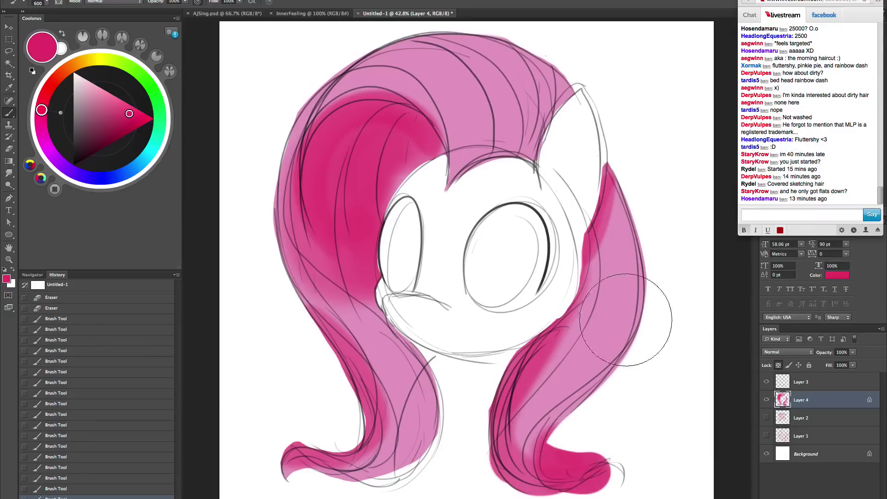
key("bracketright")
key("bracketright")
left_click_drag(511, 432, 490, 393)
left_click_drag(503, 443, 518, 351)
left_click_drag(499, 383, 540, 319)
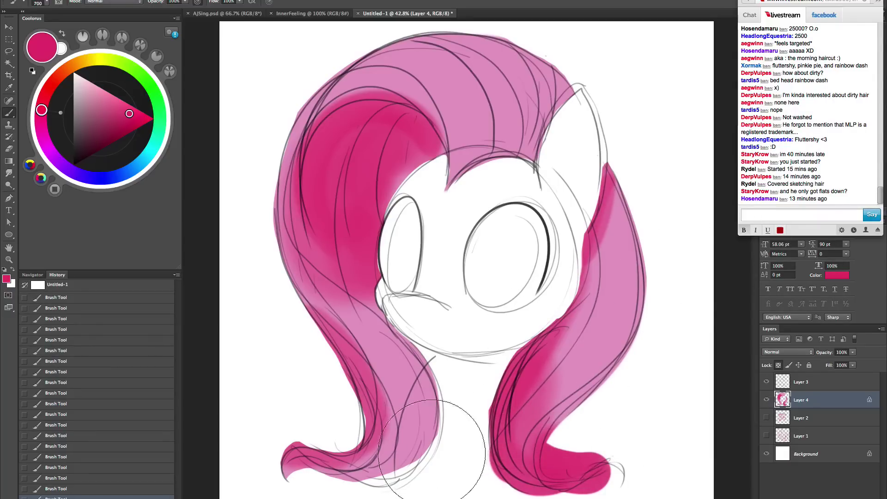
- Shade the bottom edge of the bangs above the forehead with deep pink, using a large soft brush
key("bracketright")
key("bracketleft")
key("bracketleft")
key("bracketleft")
key("bracketleft")
key("bracketleft")
key("bracketleft")
key("bracketleft")
key("bracketleft")
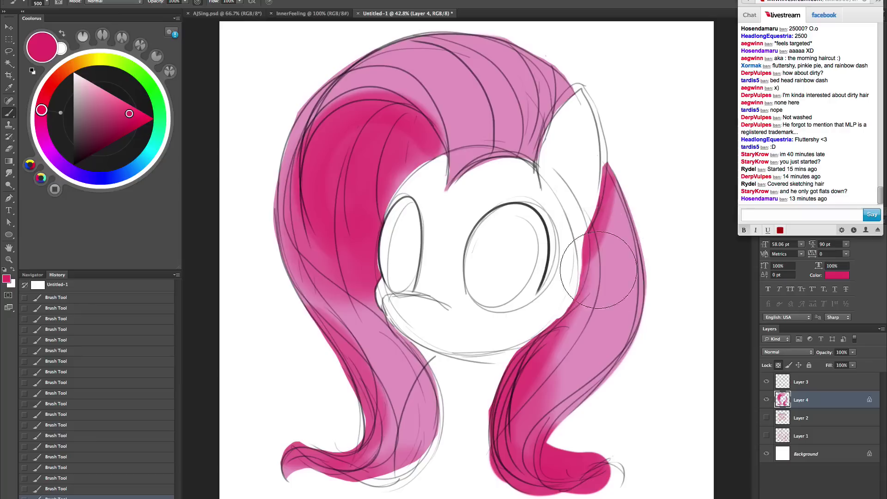
key("bracketright")
key("bracketright")
key("bracketright")
key("bracketright")
key("bracketright")
mouse_move(557, 155)
left_mouse_down()
mouse_move(424, 205)
mouse_move(546, 153)
mouse_move(520, 150)
mouse_move(416, 236)
mouse_move(544, 151)
mouse_move(508, 137)
mouse_move(435, 262)
left_mouse_up()
- Sample the mid pink from the bangs and blend their shadow into the light pink with a 1100 px brush
key("bracketright")
key("bracketright")
key("bracketright")
left_click(513, 117, "alt")
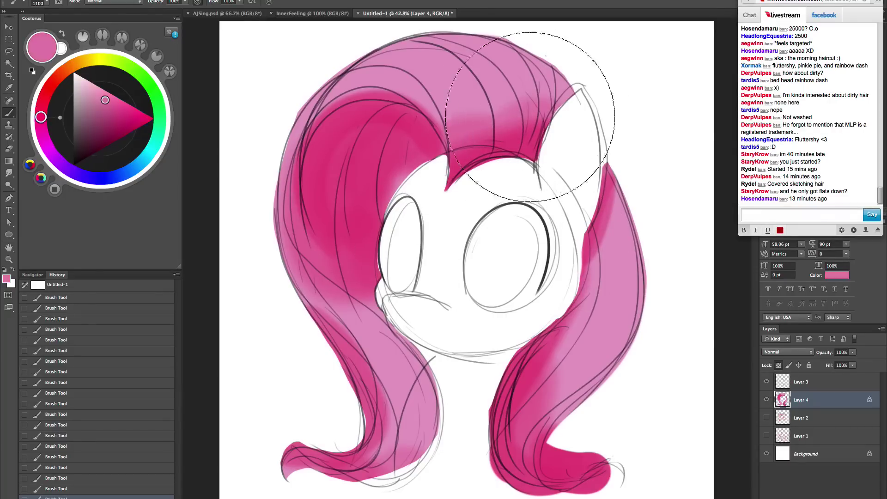
left_click_drag(540, 119, 518, 138)
left_click_drag(534, 92, 466, 171)
- Blend the back lock's shadow with sampled mid pink at 700 px and restore sampled light pink along its outer edge
key("bracketleft")
key("bracketleft")
key("bracketleft")
key("bracketleft")
key("bracketleft")
key("bracketleft")
key("bracketleft")
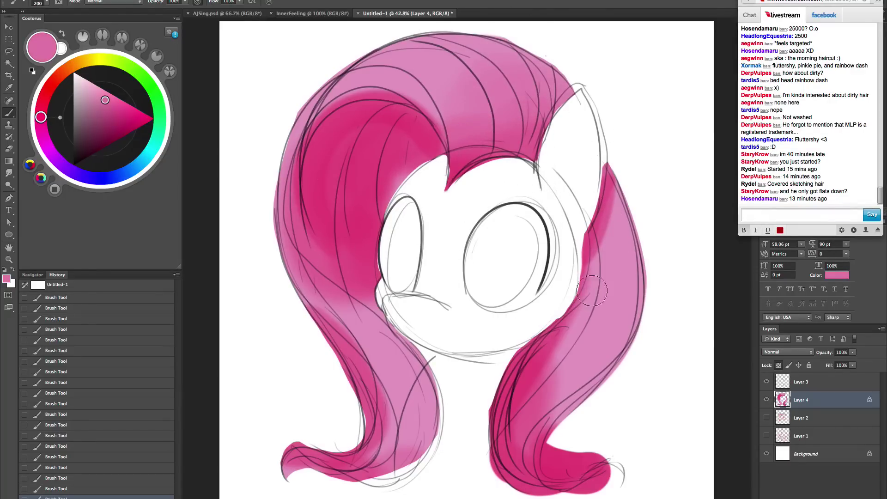
left_click(606, 216, "alt")
key("bracketright")
key("bracketright")
key("bracketright")
key("bracketright")
key("bracketright")
mouse_move(612, 196)
left_mouse_down()
mouse_move(593, 298)
mouse_move(613, 197)
mouse_move(560, 378)
left_mouse_up()
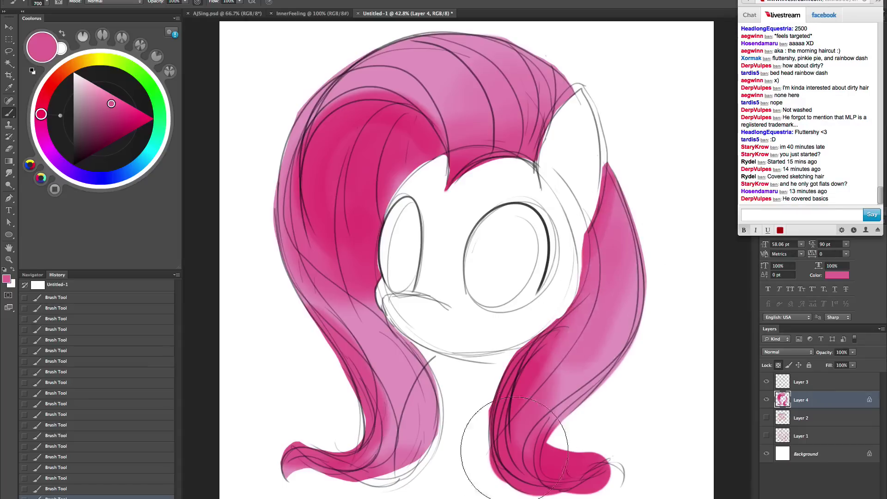
left_click(614, 340, "alt")
left_click_drag(651, 206, 635, 173)
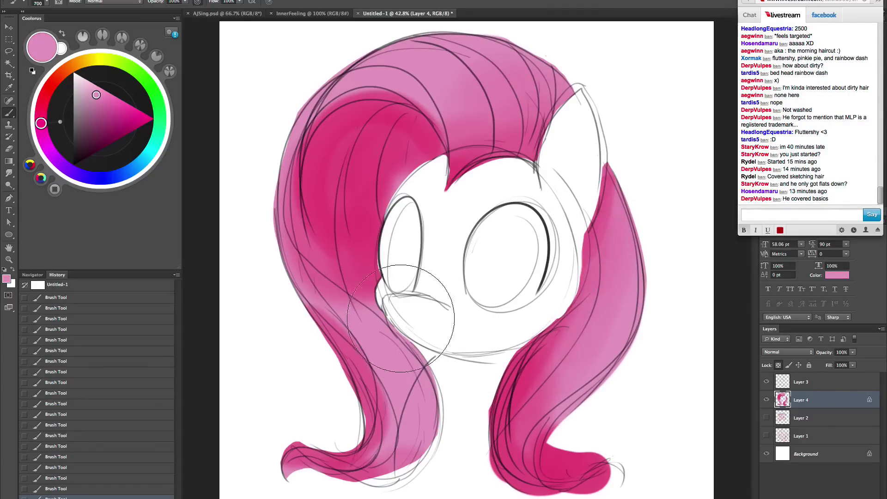
- Sample the front lock's light pink and brush it along the lock's middle bend with a 250 px brush
key("bracketleft")
key("bracketleft")
key("bracketleft")
key("bracketleft")
key("bracketleft")
key("bracketleft")
left_click(348, 318, "alt")
left_click_drag(307, 288, 368, 342)
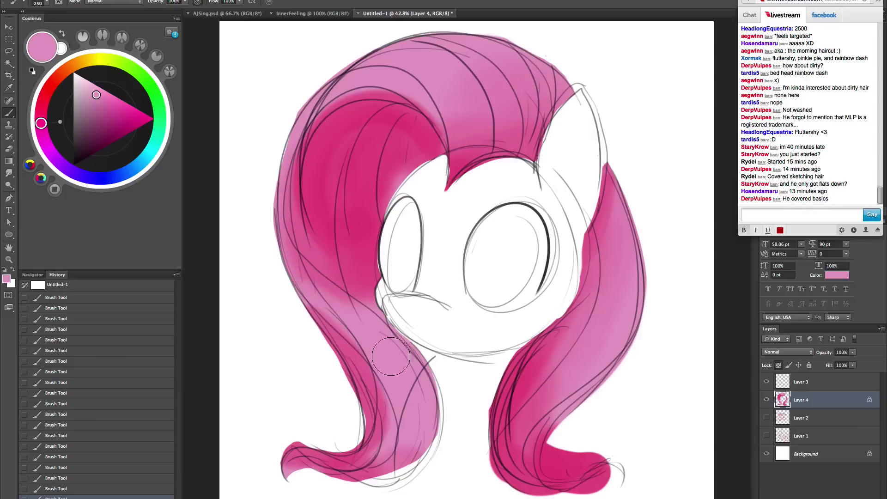
- Reduce the brush to 125 px and choose a paler pink for the highlights
key("bracketleft")
key("bracketleft")
key("bracketleft")
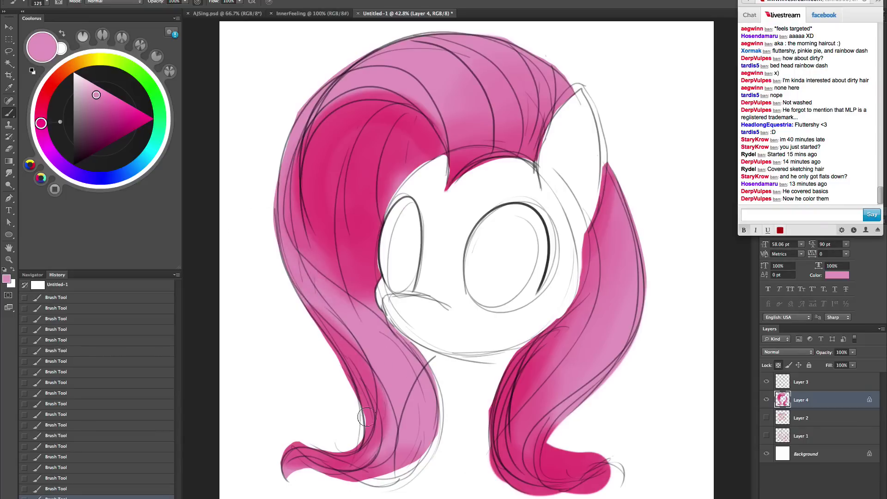
left_click_drag(103, 108, 92, 85)
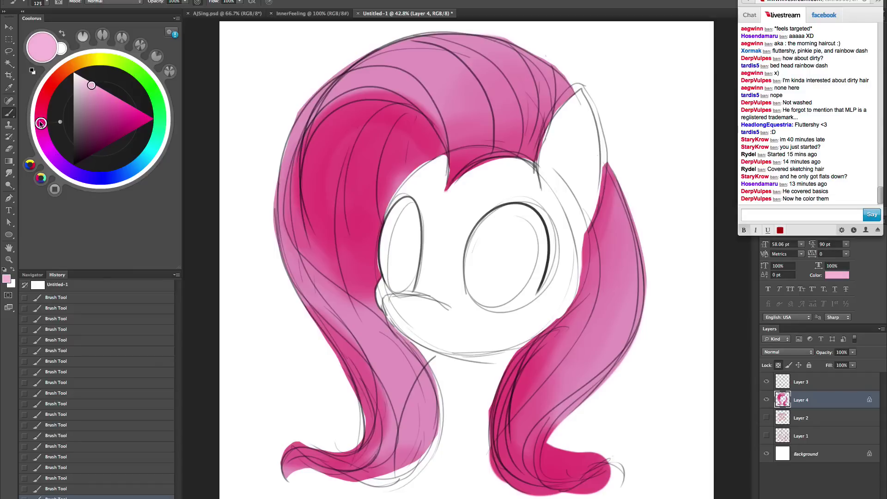
- Choose a lighter, warmer pink and brush a soft highlight across the crown of the bangs with a much larger brush
left_click_drag(42, 124, 40, 118)
left_click_drag(85, 82, 87, 82)
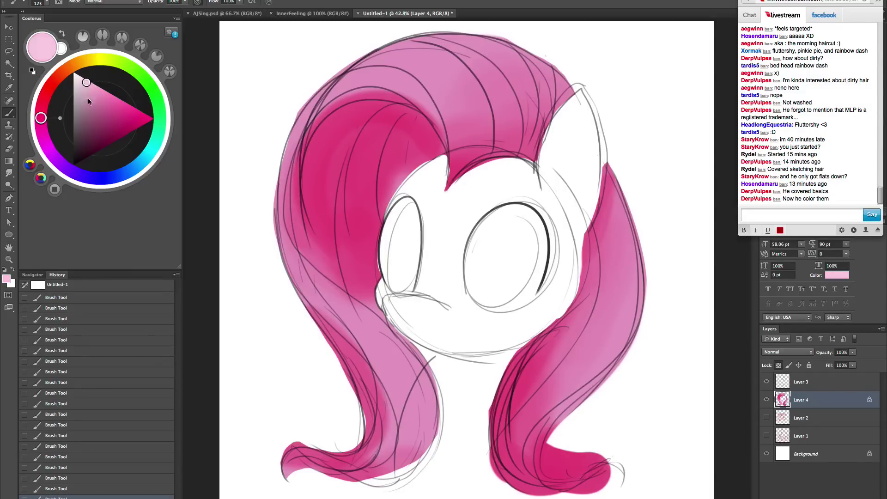
key("bracketright")
key("bracketright")
key("bracketright")
key("bracketright")
key("bracketright")
key("bracketright")
key("bracketright")
key("bracketright")
key("bracketright")
key("bracketright")
mouse_move(394, 55)
left_mouse_down()
mouse_move(499, 65)
mouse_move(545, 83)
mouse_move(577, 115)
left_mouse_up()
- Brush pale pink highlights down the front lock from its outer edge through the bend to the lower curve, varying the brush size
key("bracketleft")
key("bracketleft")
key("bracketleft")
key("bracketleft")
key("bracketleft")
key("bracketleft")
key("bracketleft")
mouse_move(278, 206)
left_mouse_down()
mouse_move(289, 253)
mouse_move(334, 299)
left_mouse_up()
left_click_drag(294, 261, 413, 379)
key("bracketright")
left_click_drag(314, 298, 409, 424)
key("bracketright")
key("bracketright")
mouse_move(383, 367)
left_mouse_down()
mouse_move(355, 475)
mouse_move(407, 466)
left_mouse_up()
- Brush pale pink highlights along the length of the back lock, enlarging the brush from 200 to 400 px
key("bracketleft")
key("bracketleft")
key("bracketleft")
key("bracketleft")
left_click_drag(526, 445, 612, 226)
key("bracketright")
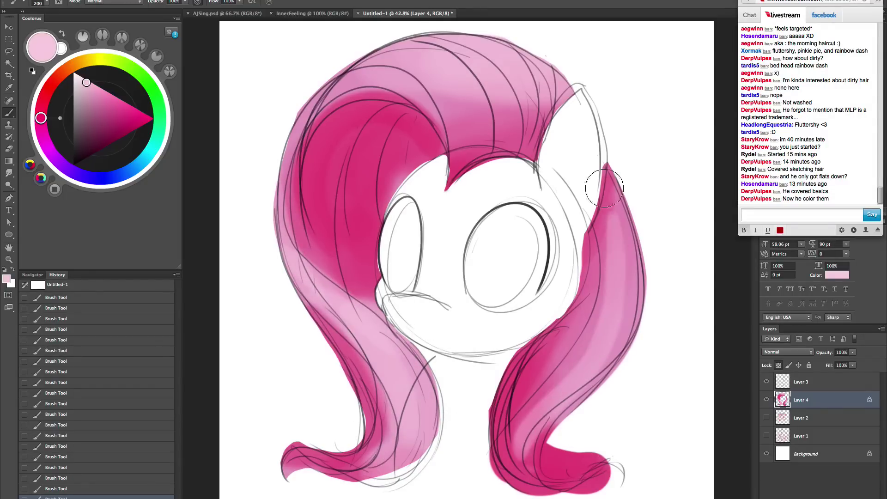
mouse_move(608, 188)
left_mouse_down()
mouse_move(614, 337)
mouse_move(625, 274)
left_mouse_up()
left_click_drag(581, 388, 593, 395)
key("bracketright")
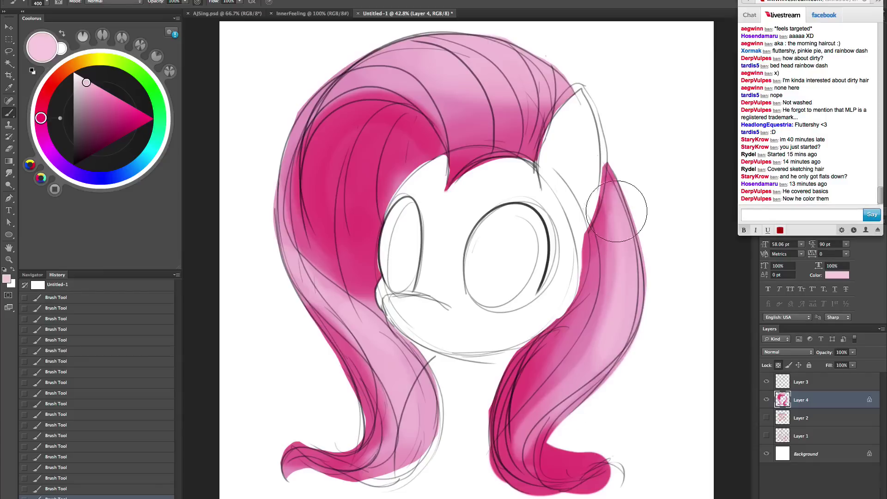
mouse_move(616, 212)
left_mouse_down()
mouse_move(601, 332)
mouse_move(561, 388)
left_mouse_up()
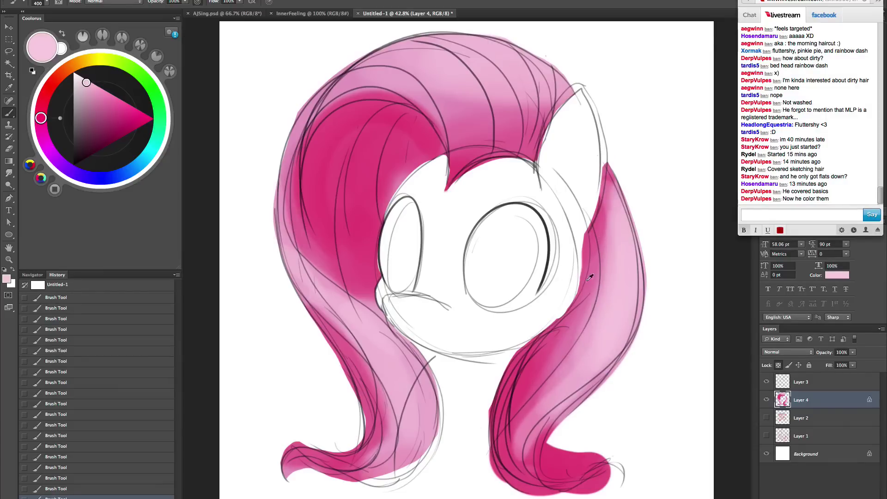
- Sample the mid pink from the back lock and blend its highlight and shadow together with a very large brush
left_click(574, 363, "alt")
key("bracketright")
key("bracketright")
key("bracketright")
key("bracketright")
key("bracketright")
mouse_move(515, 400)
left_mouse_down()
mouse_move(570, 384)
mouse_move(632, 209)
left_mouse_up()
mouse_move(632, 209)
left_mouse_down()
mouse_move(637, 284)
mouse_move(543, 444)
left_mouse_up()
- Sample the deep pink inside the mane and touch up the inner mane's edge beside the forehead with a 150 px brush
key("bracketleft")
key("bracketleft")
key("bracketleft")
key("bracketleft")
key("bracketleft")
key("bracketleft")
left_click(415, 150, "alt")
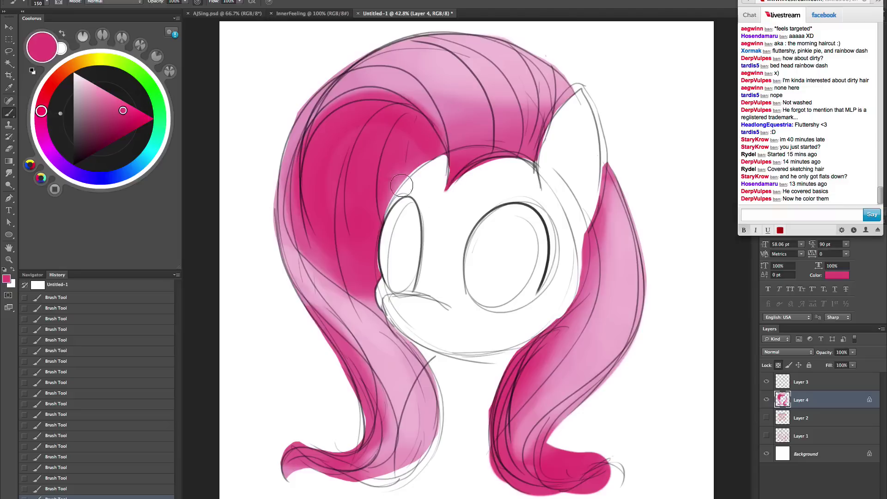
left_click_drag(412, 172, 399, 181)
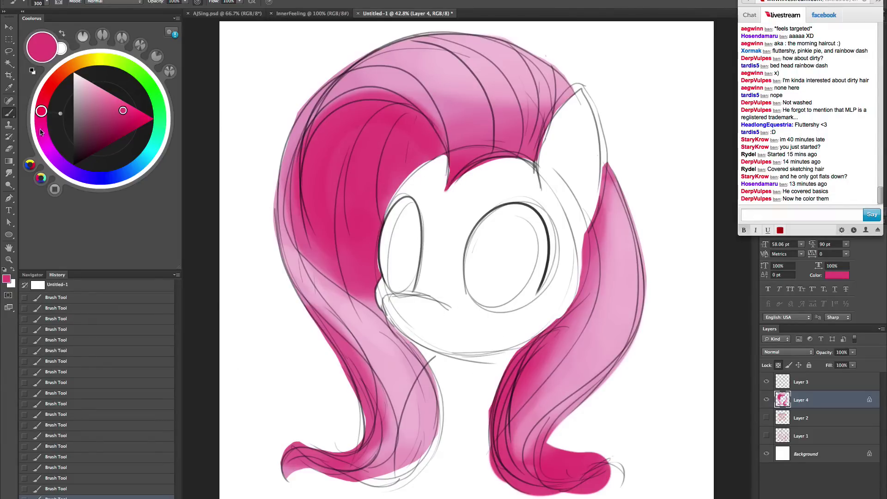
- Choose a dark purple, shade the upper inner mane with a 400 to 600 px brush, and blend it using a sampled dark magenta
left_click_drag(40, 130, 41, 134)
mouse_move(107, 131)
left_mouse_down()
mouse_move(119, 118)
mouse_move(110, 129)
left_mouse_up()
key("bracketright")
key("bracketright")
key("bracketright")
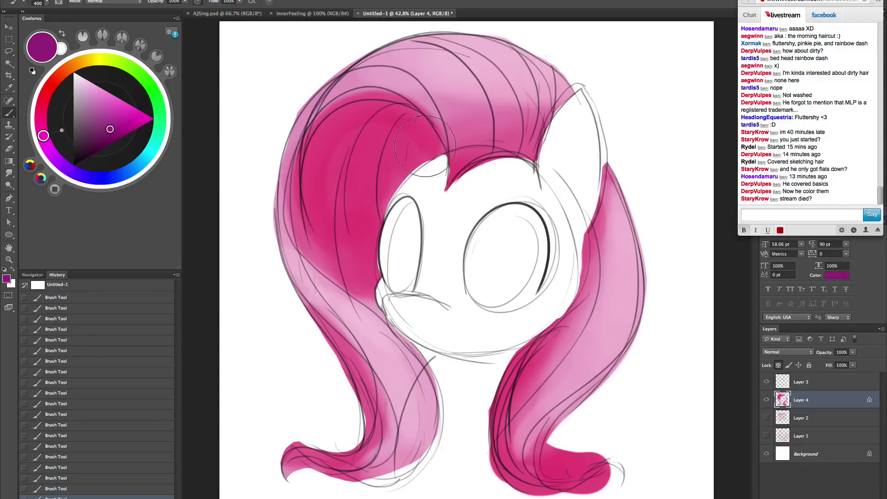
mouse_move(418, 141)
left_mouse_down()
mouse_move(380, 122)
mouse_move(340, 129)
mouse_move(352, 150)
left_mouse_up()
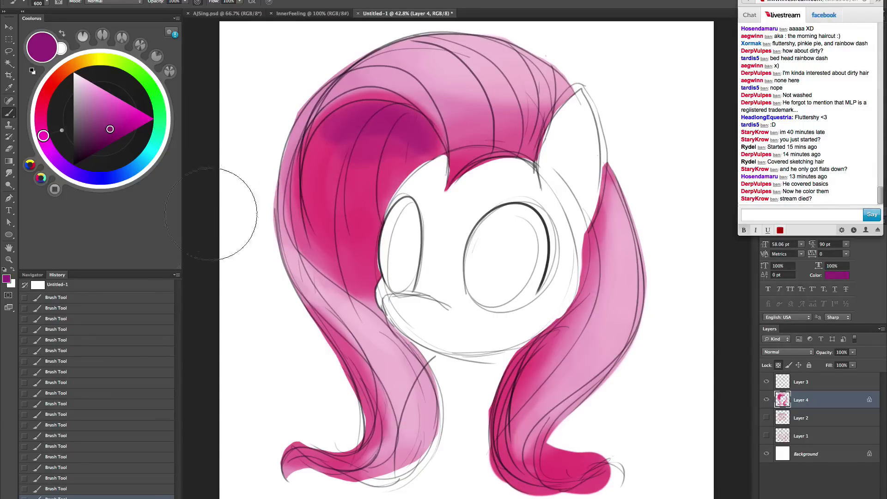
left_click(95, 133)
mouse_move(413, 138)
left_mouse_down()
mouse_move(329, 146)
mouse_move(392, 132)
mouse_move(383, 137)
mouse_move(390, 180)
mouse_move(420, 153)
mouse_move(372, 208)
mouse_move(354, 154)
mouse_move(349, 241)
mouse_move(362, 146)
mouse_move(383, 196)
left_mouse_up()
left_click(410, 153, "alt")
key("bracketright")
key("bracketright")
- Sample the mid pink from the bangs and paint darker strand lines through them with a 60 px brush
key("bracketleft")
key("bracketleft")
key("bracketleft")
key("bracketleft")
key("bracketleft")
key("bracketleft")
key("bracketleft")
key("bracketleft")
key("bracketleft")
key("bracketleft")
key("bracketleft")
key("bracketleft")
key("bracketleft")
key("bracketleft")
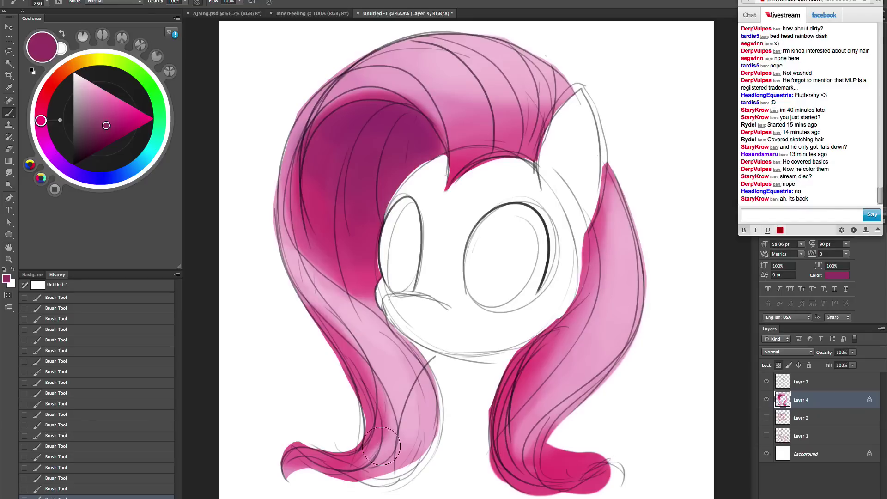
left_click(506, 136, "alt")
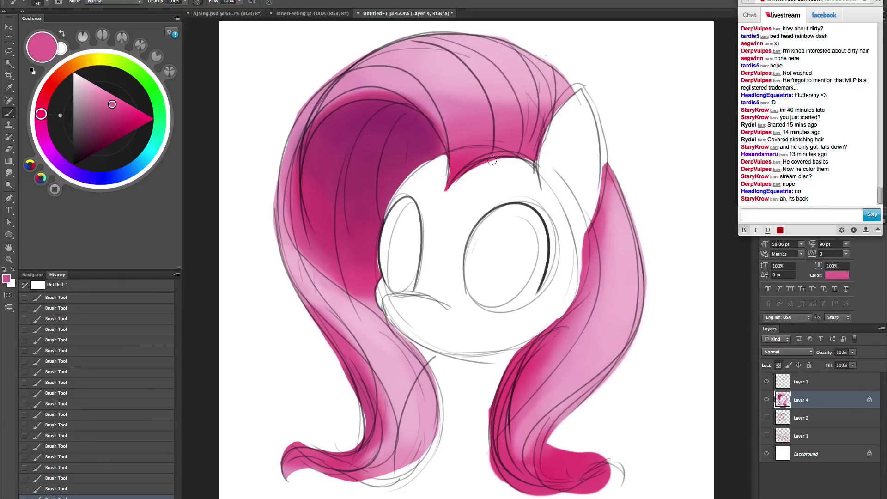
mouse_move(491, 157)
left_mouse_down()
mouse_move(466, 67)
mouse_move(418, 32)
left_mouse_up()
left_click_drag(474, 83, 482, 171)
mouse_move(519, 148)
left_mouse_down()
mouse_move(503, 86)
mouse_move(540, 99)
left_mouse_up()
key("bracketright")
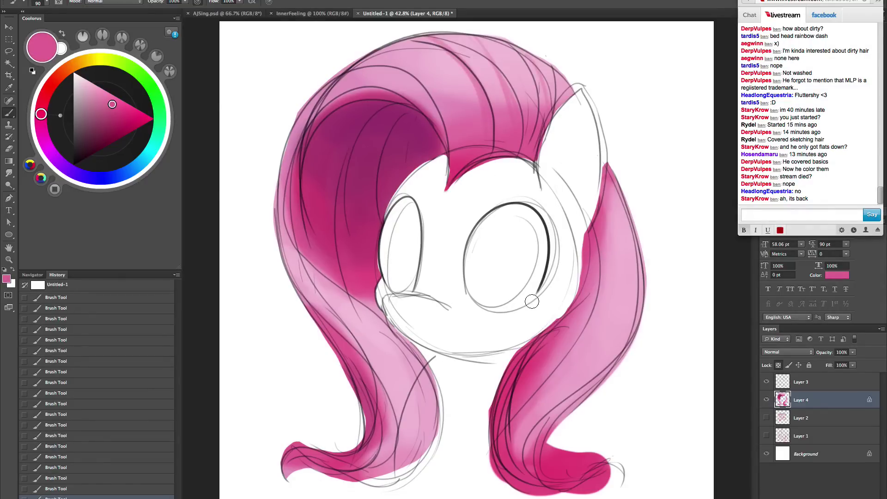
- Lower the opacity of the sketch on Layer 3 to 17%
left_click(806, 383)
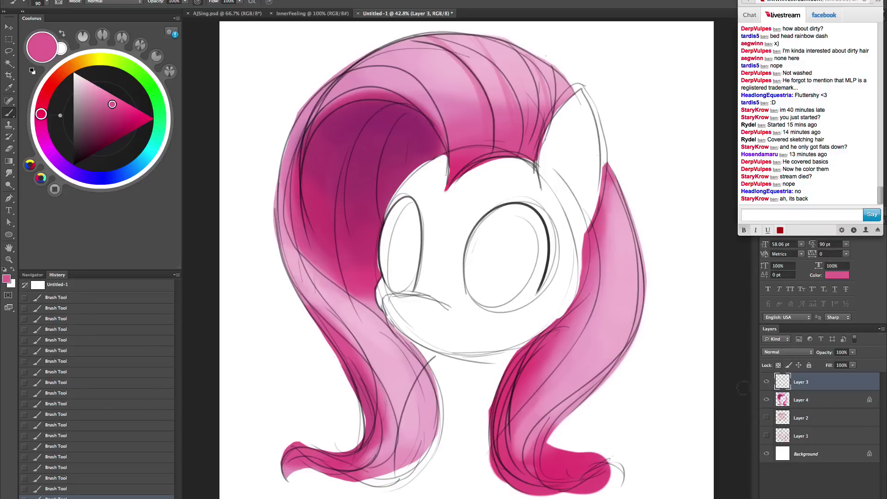
left_click_drag(812, 357, 775, 358)
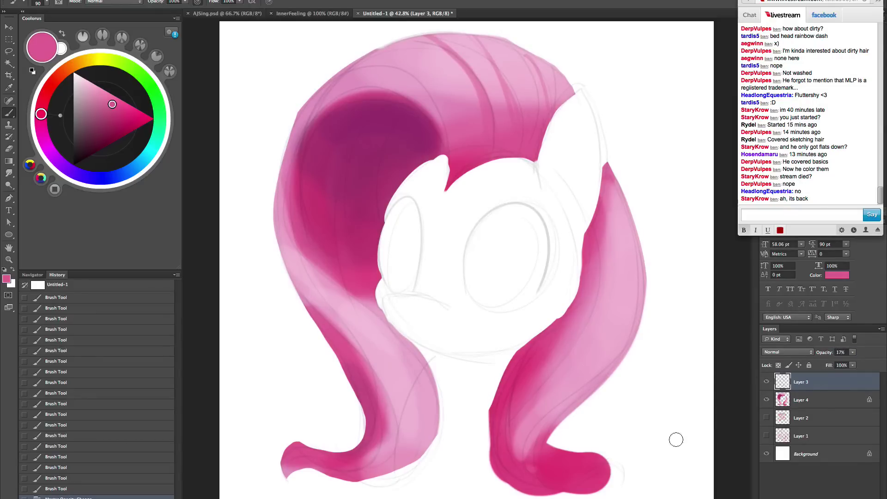
- Fill the Background layer with a muted grayish brown
left_click(807, 459)
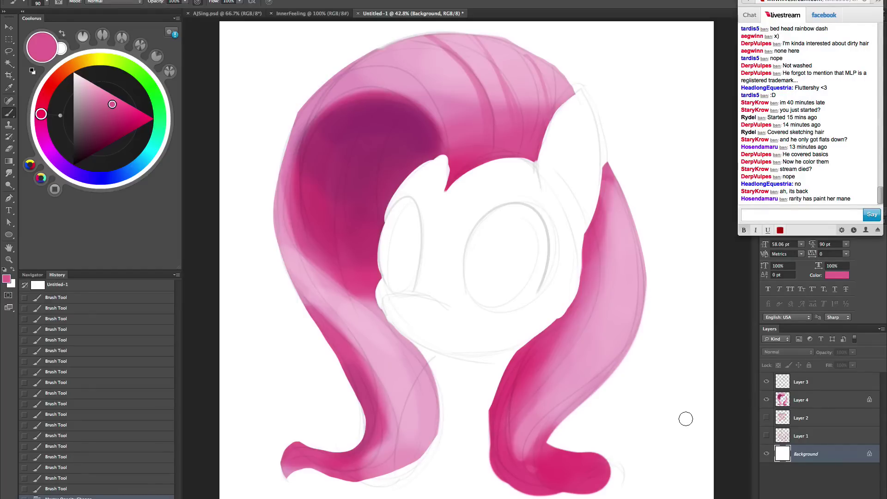
left_click(78, 66)
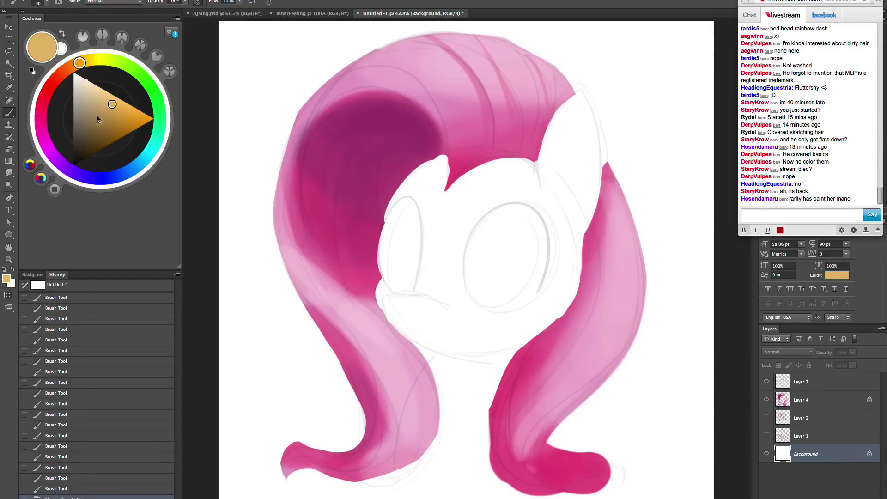
left_click_drag(94, 112, 85, 100)
left_click(71, 68)
left_click(72, 68)
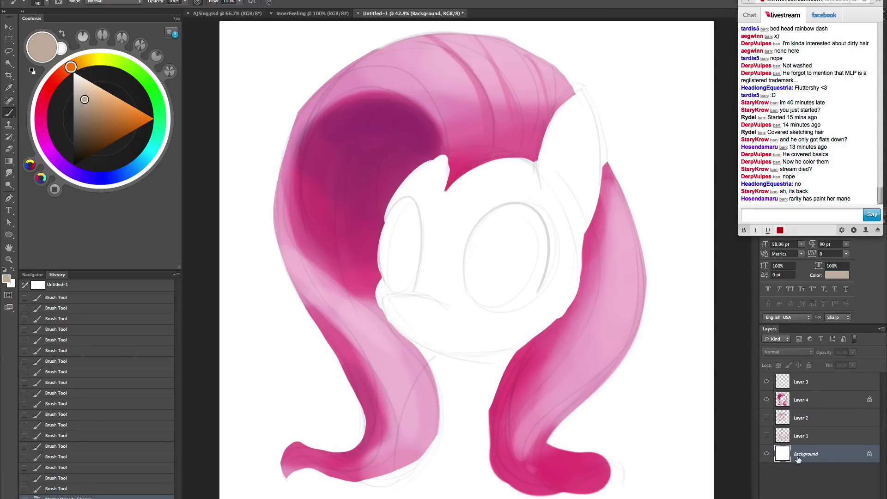
key("alt+BackSpace")
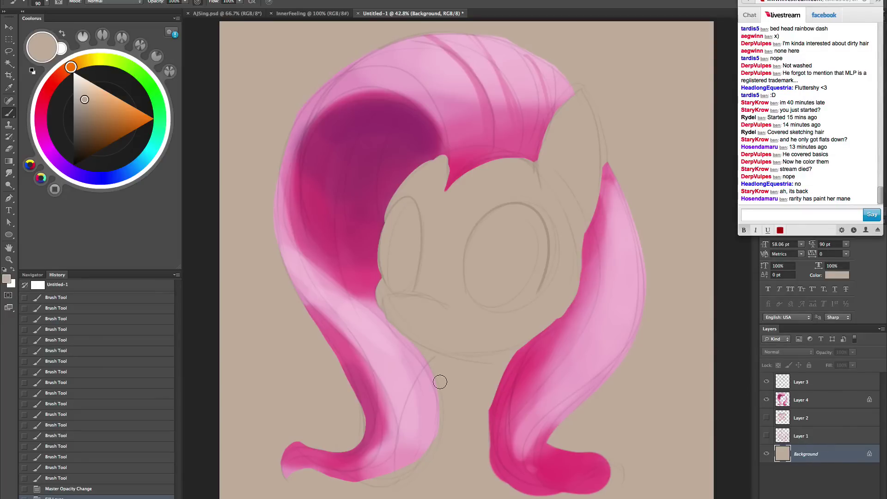
left_click_drag(86, 103, 86, 112)
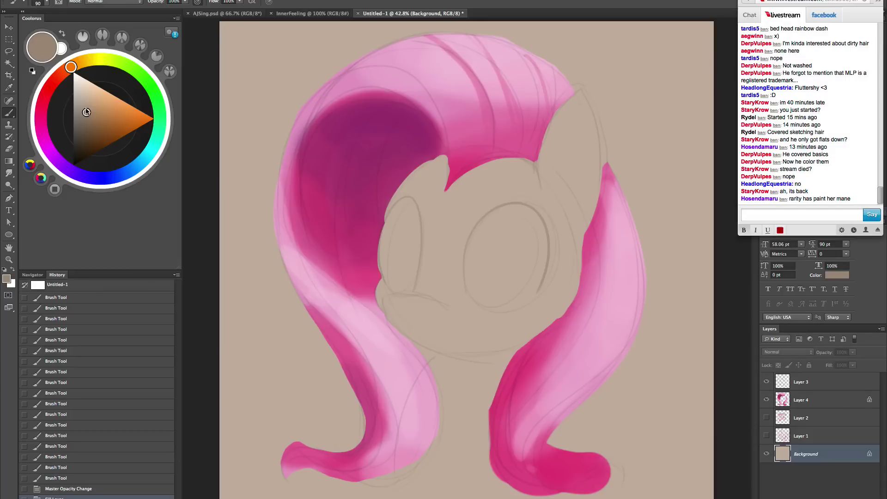
key("alt+BackSpace")
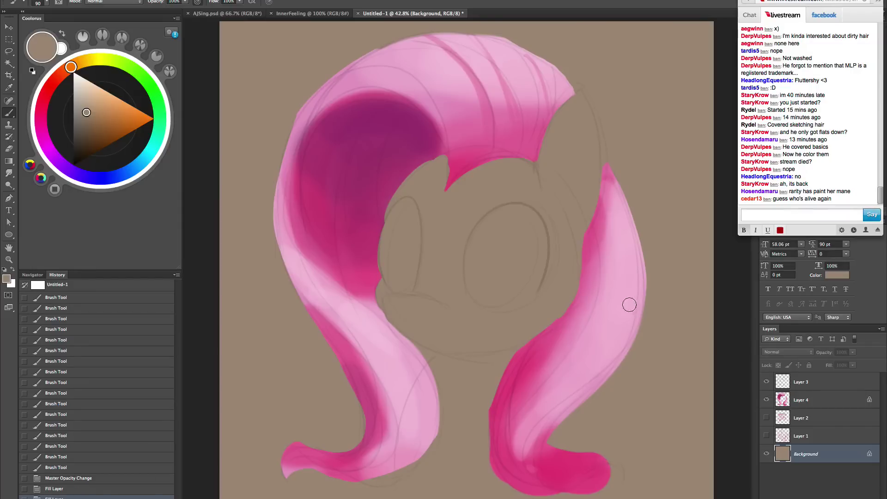
- Add a new layer above the sketch on Layer 3 and activate the Brush tool
key("z")
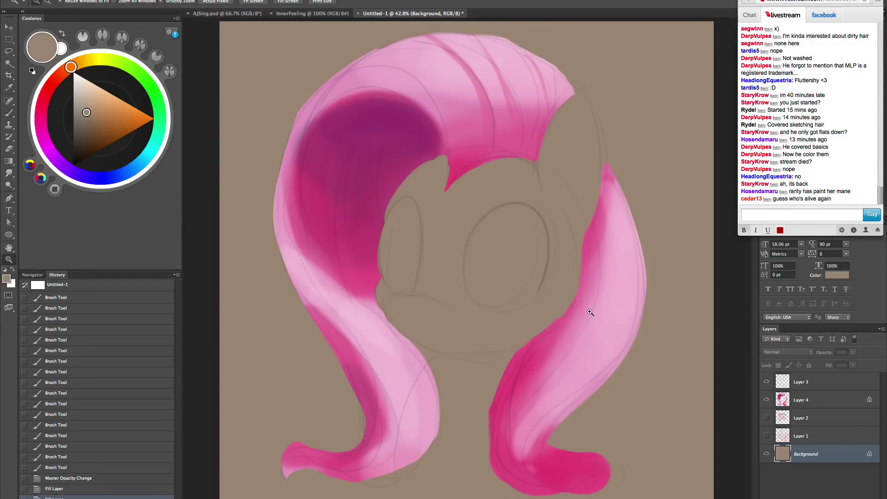
mouse_move(581, 318)
left_mouse_down()
mouse_move(564, 356)
mouse_move(588, 380)
mouse_move(554, 300)
left_mouse_up()
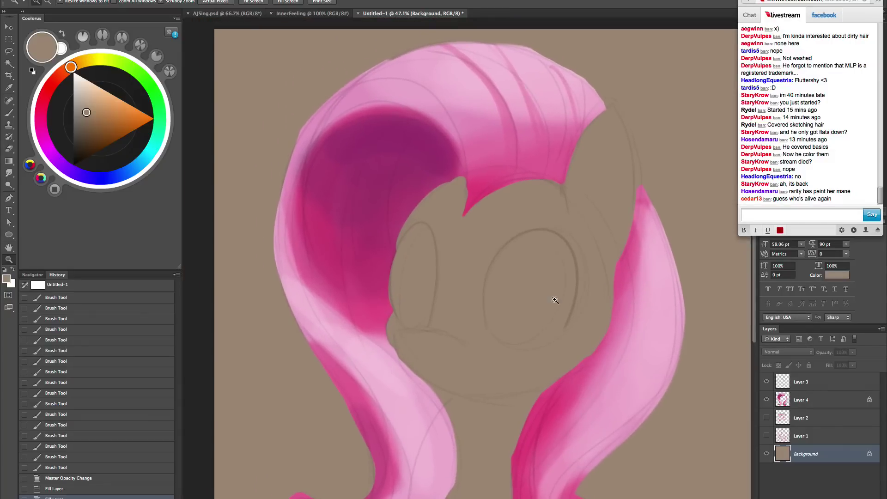
mouse_move(541, 261)
left_mouse_down()
mouse_move(533, 319)
mouse_move(616, 431)
left_mouse_up()
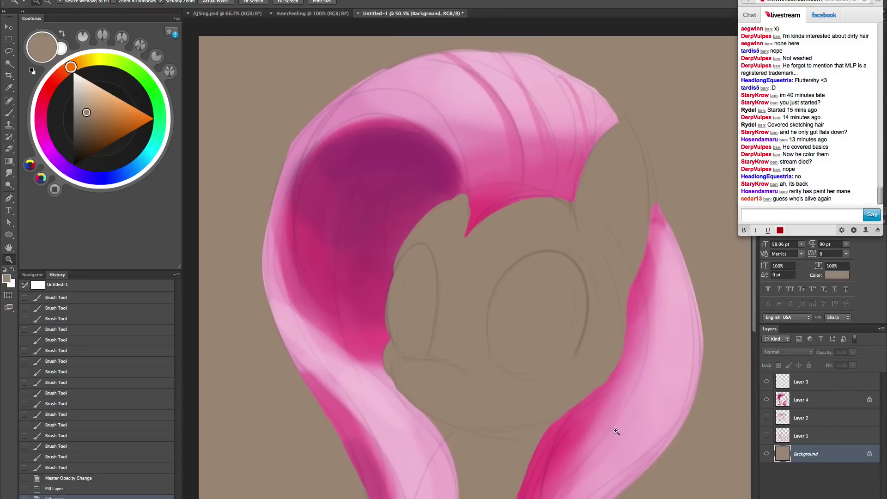
left_click(824, 391)
key("ctrl+shift+alt+n")
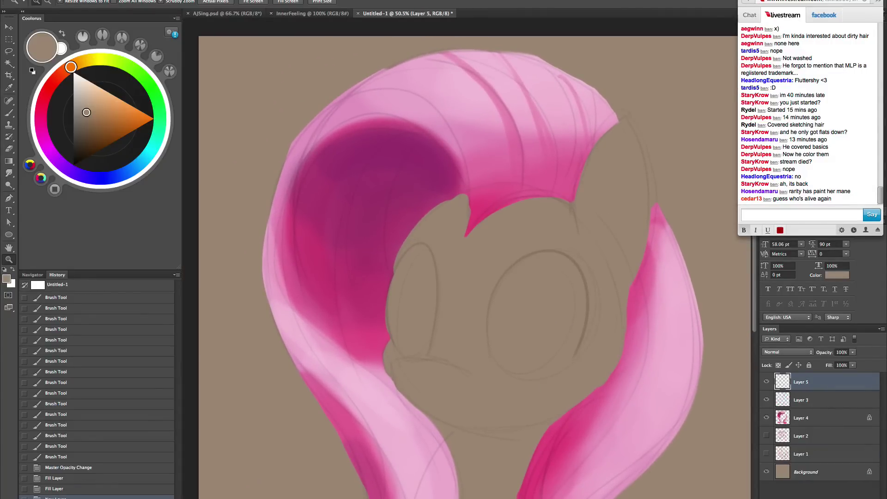
key("b")
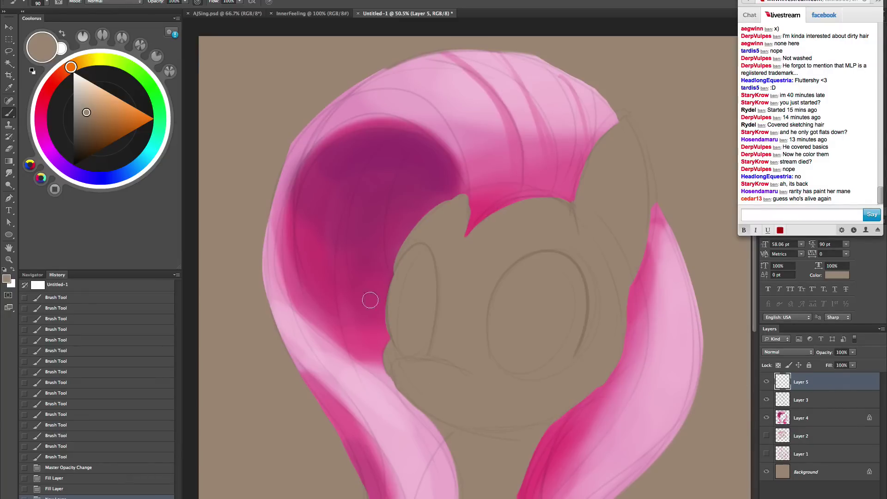
left_click_drag(568, 423, 556, 376)
key("z")
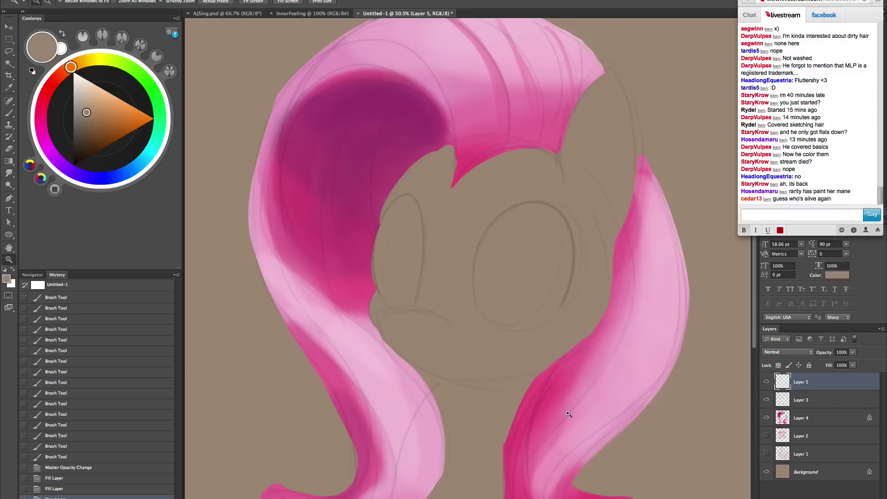
left_click(810, 401)
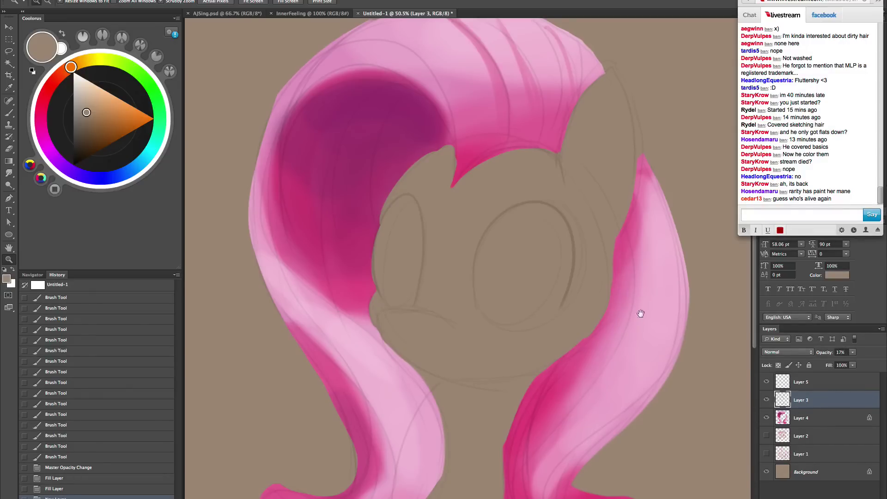
left_click_drag(550, 398, 560, 409)
left_click(825, 381)
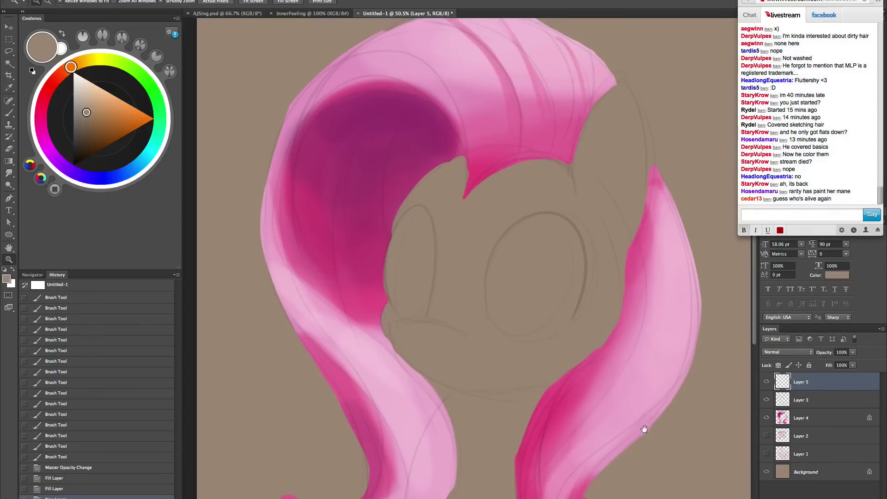
left_click_drag(644, 425, 653, 456)
- Set the 90 px brush's hardness to 75%
key("b")
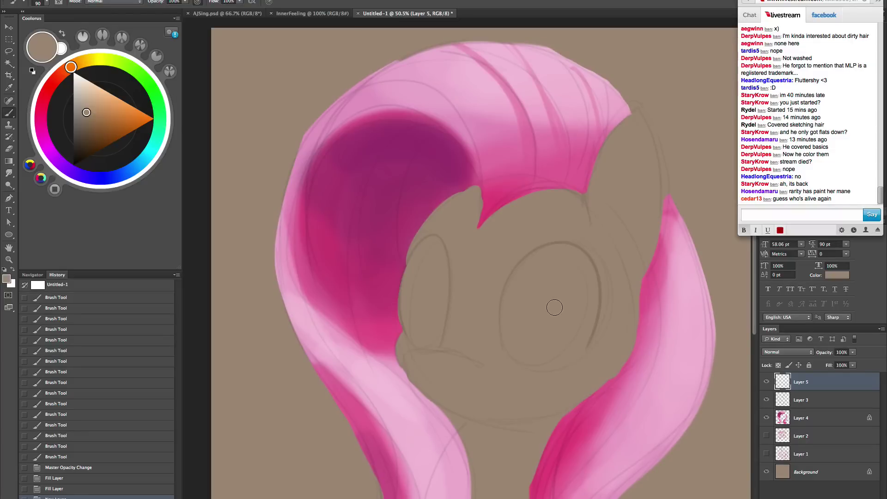
right_click(556, 308)
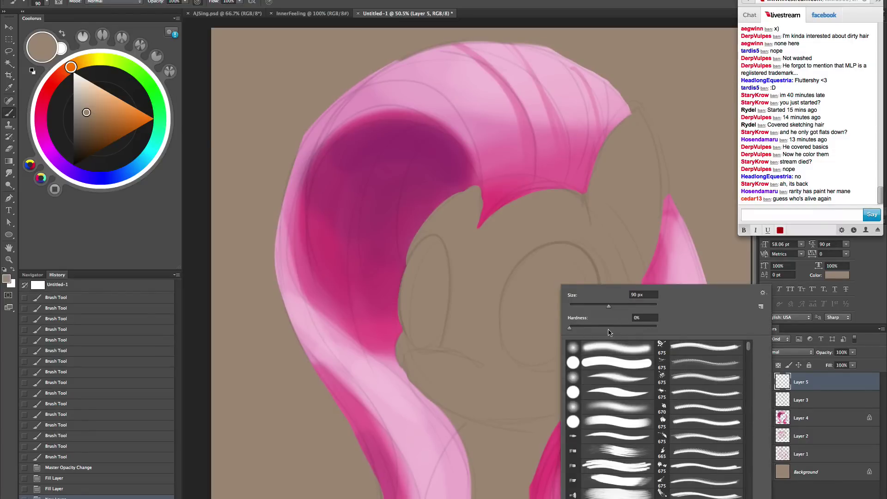
left_click_drag(623, 330, 635, 330)
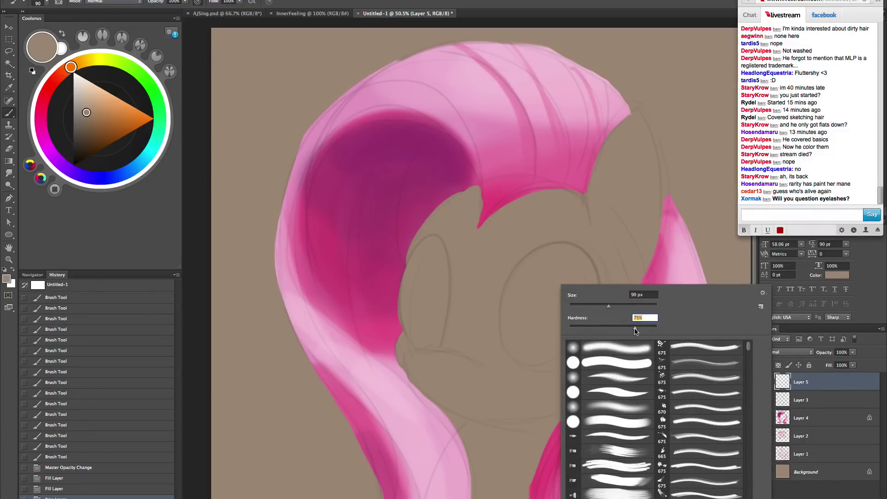
key("Return")
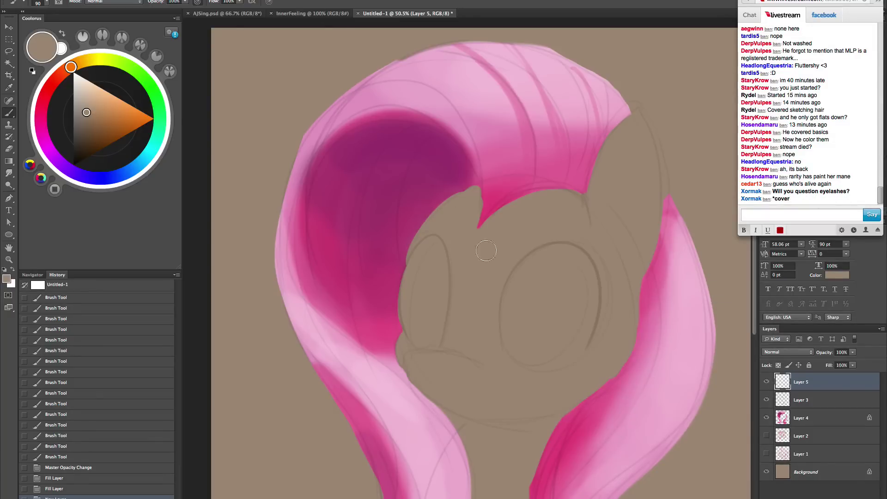
left_click(287, 0)
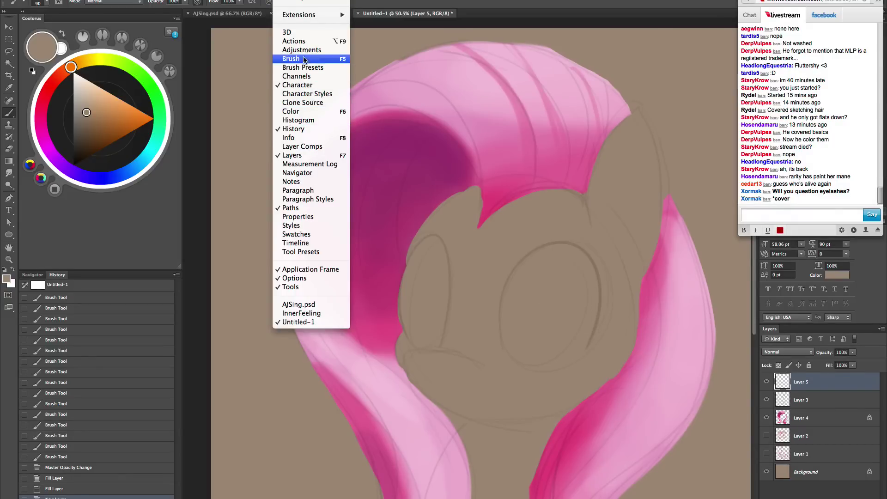
left_click(291, 1)
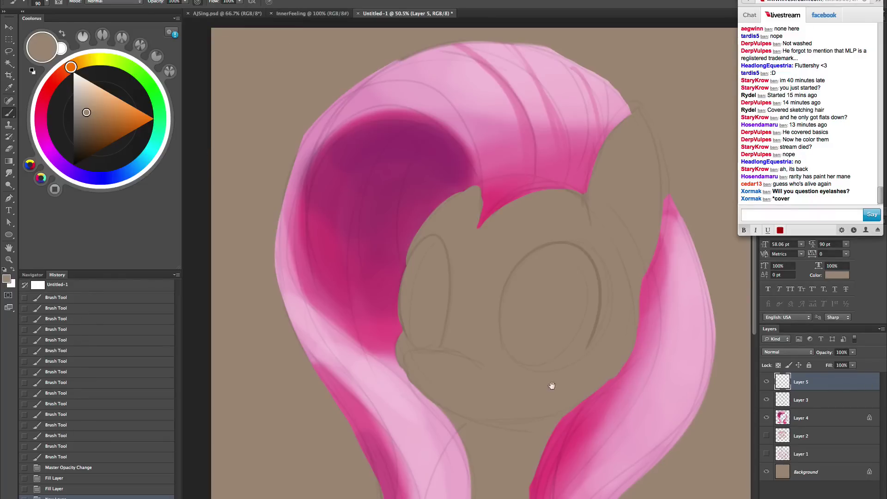
mouse_move(552, 386)
left_mouse_down()
mouse_move(554, 347)
mouse_move(568, 383)
left_mouse_up()
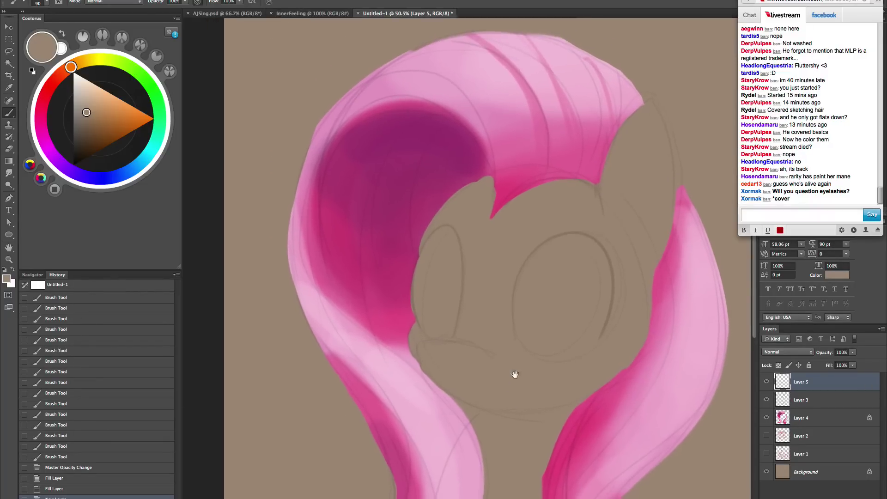
mouse_move(513, 372)
left_mouse_down()
mouse_move(633, 309)
mouse_move(612, 335)
mouse_move(586, 352)
mouse_move(617, 298)
mouse_move(604, 301)
left_mouse_up()
key("z")
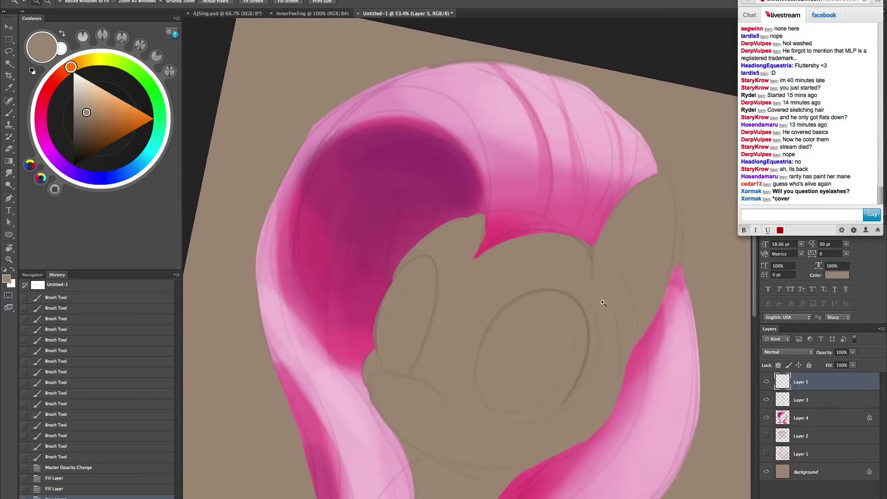
- Sample the dark purple from the inner mane and paint a shadow along the lower edge of the bangs on Layer 5
key("b")
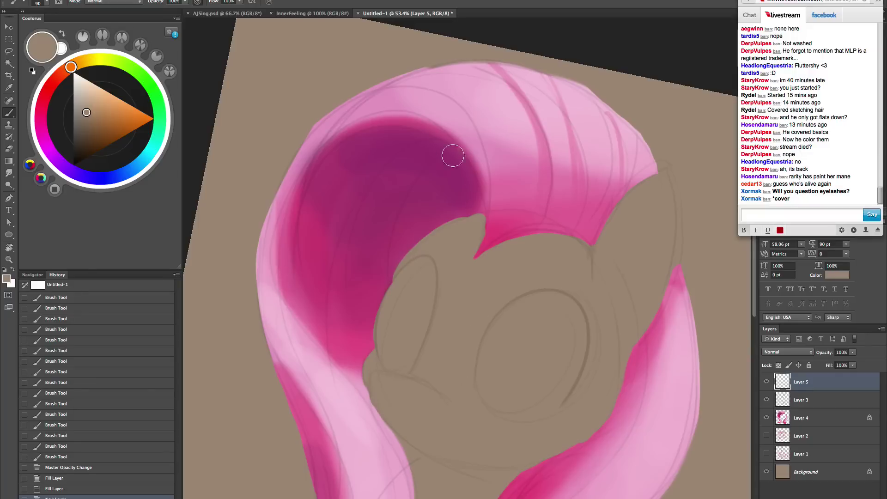
left_click_drag(548, 383, 543, 346)
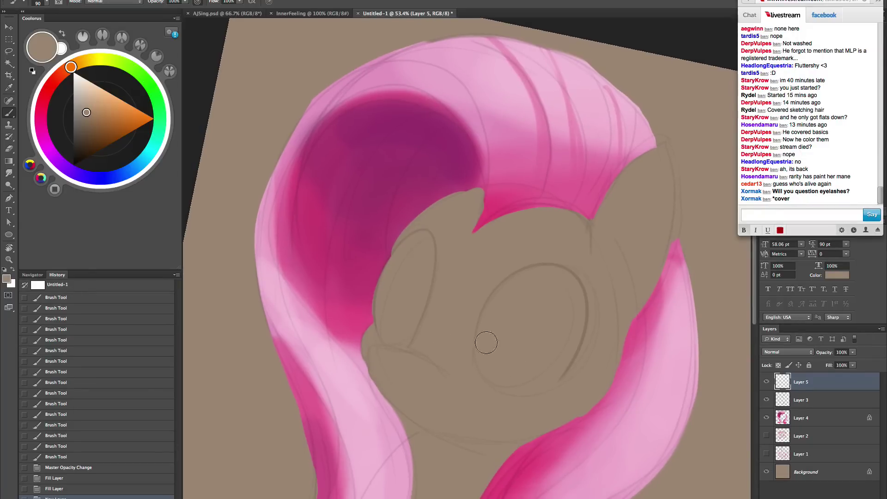
key("Escape")
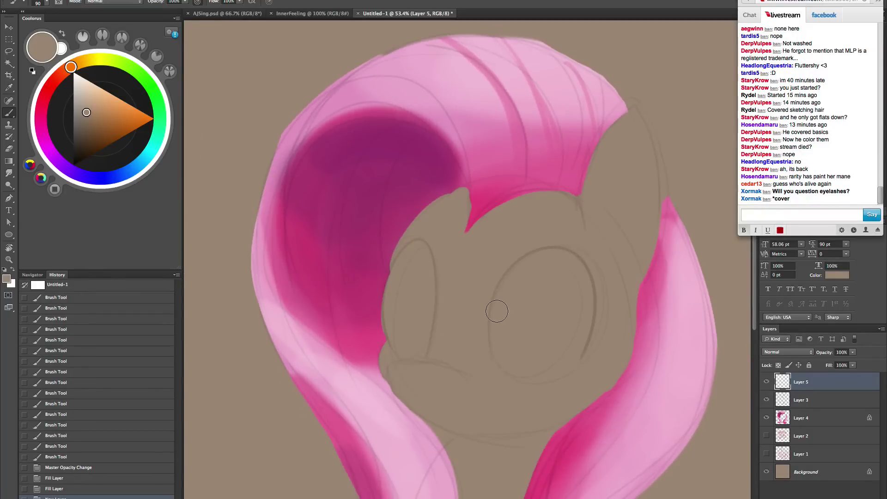
mouse_move(542, 376)
left_mouse_down()
mouse_move(542, 297)
mouse_move(531, 352)
left_mouse_up()
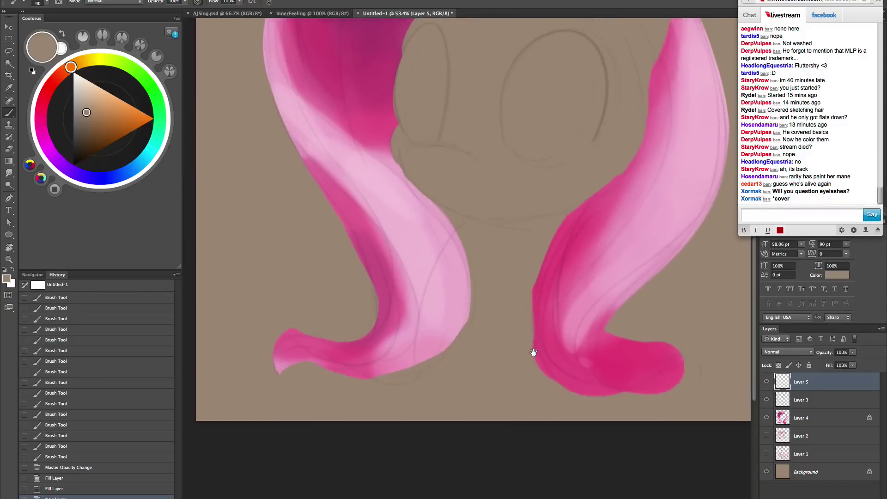
scroll(499, 380, "up", 10)
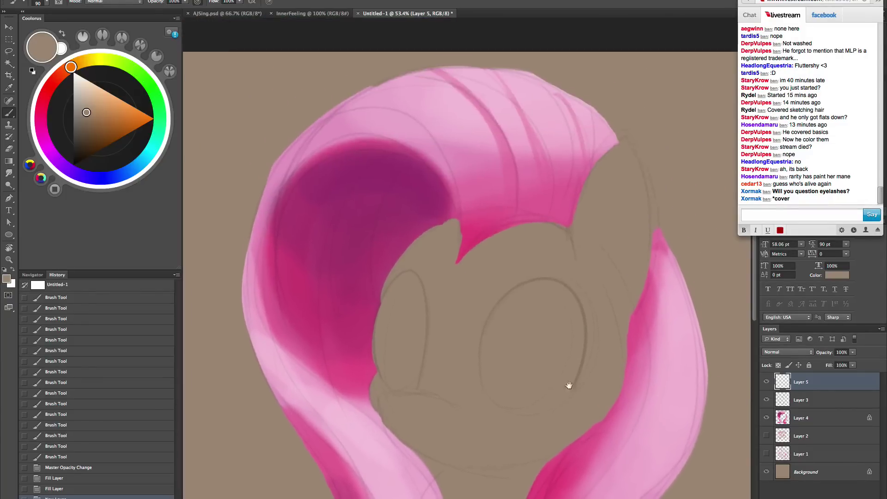
left_click(437, 186, "alt")
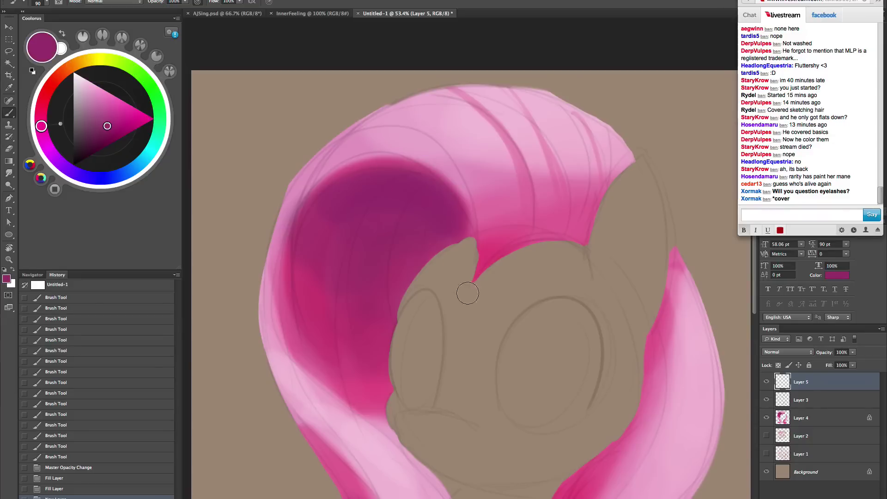
mouse_move(477, 273)
left_mouse_down()
mouse_move(519, 248)
mouse_move(492, 265)
mouse_move(583, 235)
left_mouse_up()
mouse_move(525, 244)
left_mouse_down()
mouse_move(565, 236)
mouse_move(478, 268)
mouse_move(520, 241)
mouse_move(475, 275)
left_mouse_up()
mouse_move(475, 274)
left_mouse_down()
mouse_move(521, 242)
mouse_move(543, 242)
mouse_move(526, 238)
mouse_move(504, 253)
left_mouse_up()
- Blend the shadow at the pointed tip of the bangs with a larger brush and a sampled magenta
key("bracketright")
key("bracketright")
key("bracketright")
left_click(525, 240, "alt")
left_click_drag(481, 267, 522, 238)
mouse_move(503, 245)
left_mouse_down()
mouse_move(538, 235)
mouse_move(501, 242)
left_mouse_up()
- Spread sampled magenta upward from the bangs' shadowed edge with broad, soft strokes of an enlarged brush
key("bracketright")
key("bracketright")
key("bracketright")
key("bracketright")
key("bracketright")
key("bracketright")
key("bracketright")
left_click(521, 233, "alt")
key("bracketright")
key("bracketright")
key("bracketright")
left_click_drag(497, 243, 515, 228)
left_click_drag(501, 238, 510, 220)
left_click_drag(495, 235, 507, 223)
left_click_drag(512, 224, 492, 242)
- Paint a sampled medium pink over the middle of the bangs, finishing with a smaller brush
left_click(527, 204, "alt")
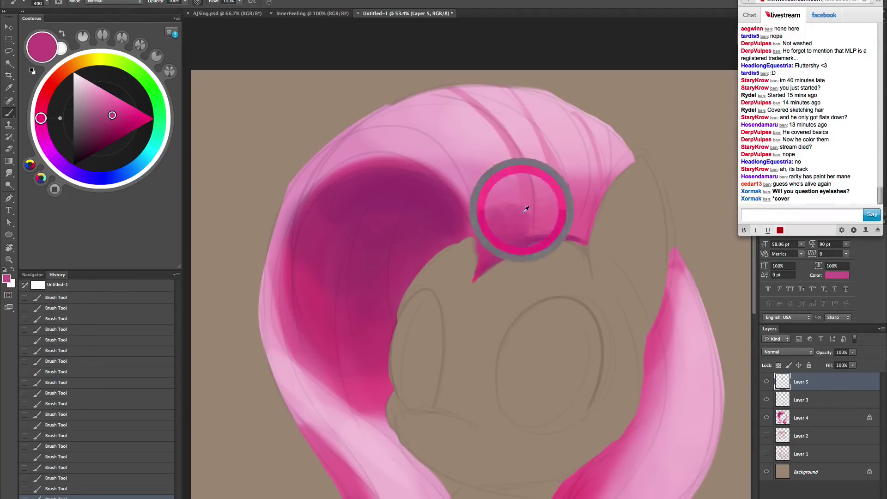
mouse_move(526, 203)
left_mouse_down()
mouse_move(489, 216)
mouse_move(495, 208)
left_mouse_up()
key("bracketleft")
key("bracketleft")
key("bracketleft")
key("bracketleft")
mouse_move(546, 228)
left_mouse_down()
mouse_move(541, 198)
mouse_move(553, 231)
mouse_move(554, 207)
mouse_move(574, 188)
mouse_move(584, 204)
mouse_move(537, 211)
mouse_move(515, 198)
left_mouse_up()
- Blend the bangs' shading up toward the crown with sampled pinks and a 600 px brush
left_click(537, 234, "alt")
key("bracketright")
key("bracketright")
key("bracketright")
left_click(584, 204, "alt")
key("bracketright")
key("bracketright")
left_click(525, 176, "alt")
left_click_drag(513, 167, 506, 191)
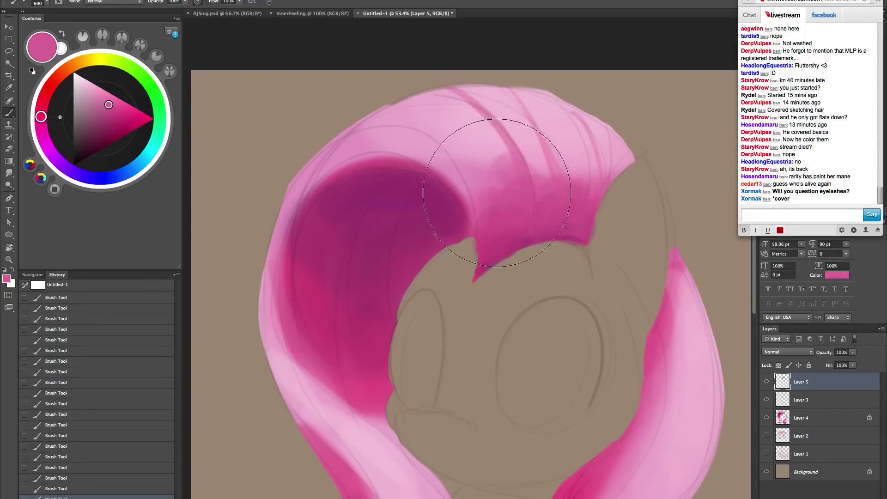
- Sample the light pink at the upper edge of the bangs' shading and soften the transition with a brush of up to 200 px
key("bracketleft")
key("bracketleft")
key("bracketleft")
key("bracketleft")
key("bracketleft")
key("bracketleft")
key("bracketleft")
key("bracketleft")
key("bracketleft")
key("bracketleft")
key("bracketleft")
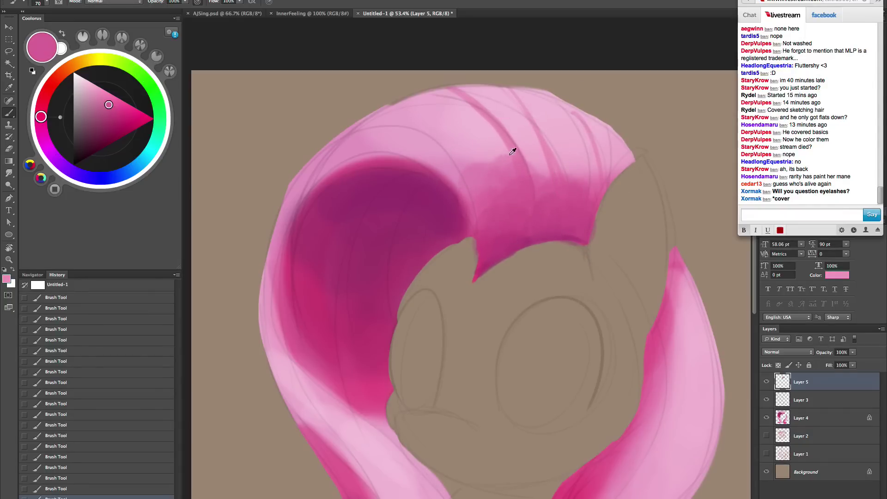
left_click(510, 148, "alt")
key("bracketright")
key("bracketright")
key("bracketright")
key("bracketright")
key("bracketright")
key("bracketright")
key("bracketright")
key("bracketright")
key("bracketright")
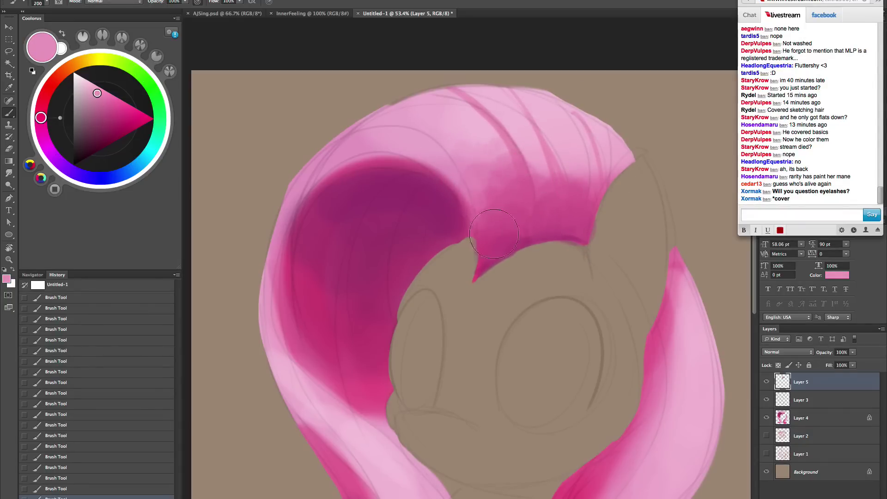
- Draw a darker pink strand line curving from above the bangs' tip over the front of the crown
left_click(479, 227, "alt")
key("bracketleft")
key("bracketleft")
key("bracketleft")
key("bracketleft")
key("bracketleft")
key("bracketleft")
key("bracketleft")
key("bracketleft")
key("bracketleft")
left_click_drag(478, 224, 442, 151)
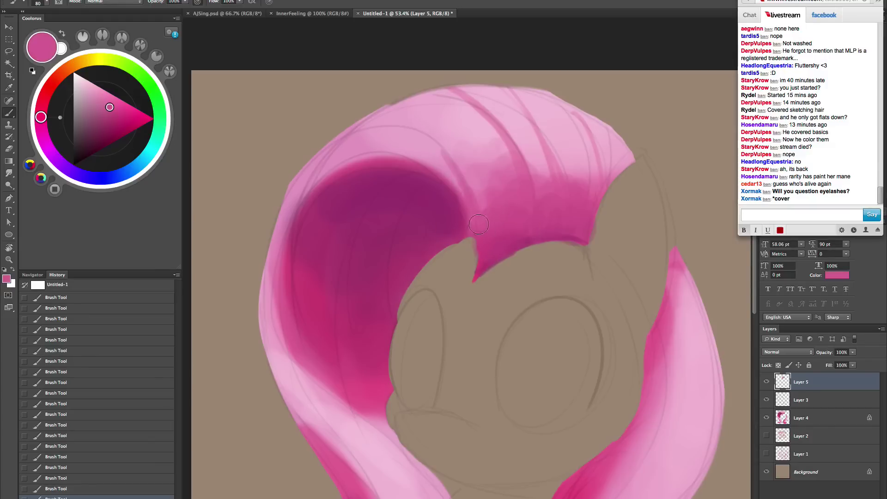
key("bracketright")
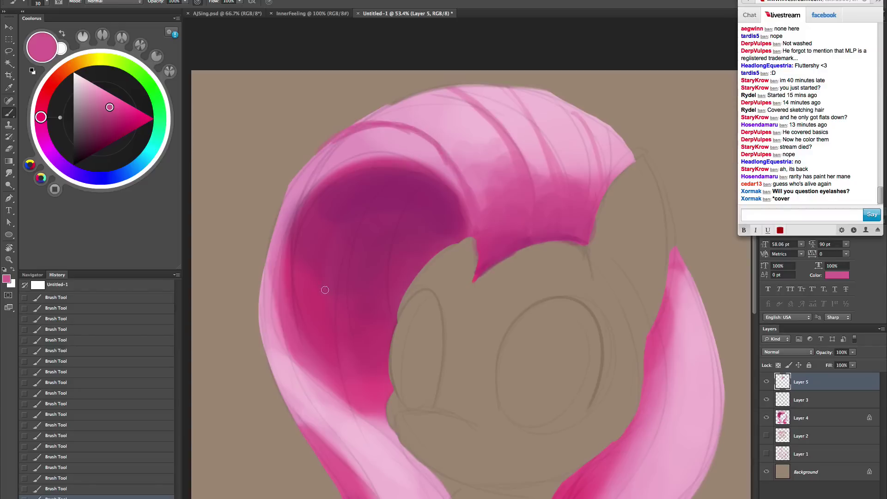
- Draw thin strand lines across the crown and bangs with a 25 px brush in a deep magenta sampled from the bangs
left_click(534, 234, "alt")
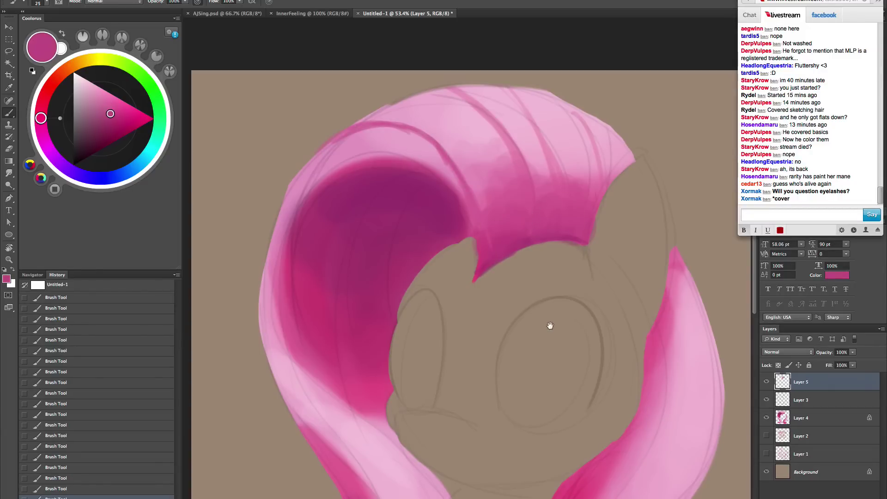
left_click_drag(549, 325, 545, 347)
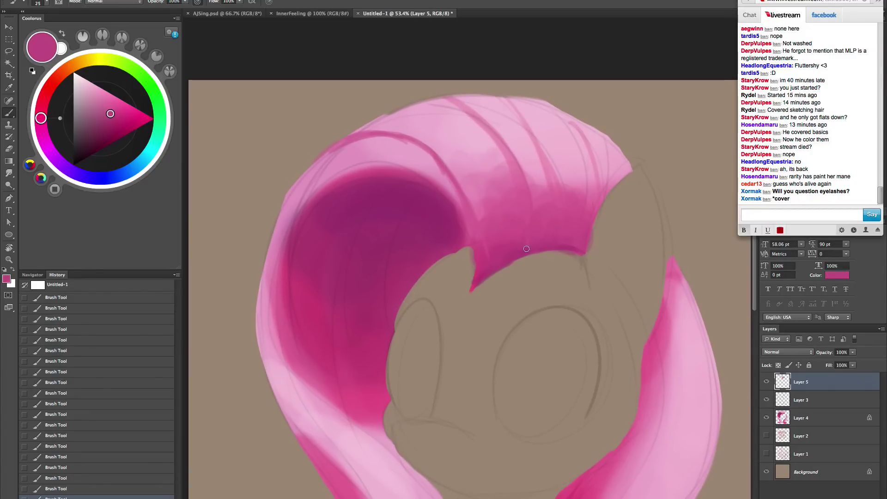
mouse_move(517, 162)
left_mouse_down()
mouse_move(471, 120)
mouse_move(418, 112)
left_mouse_up()
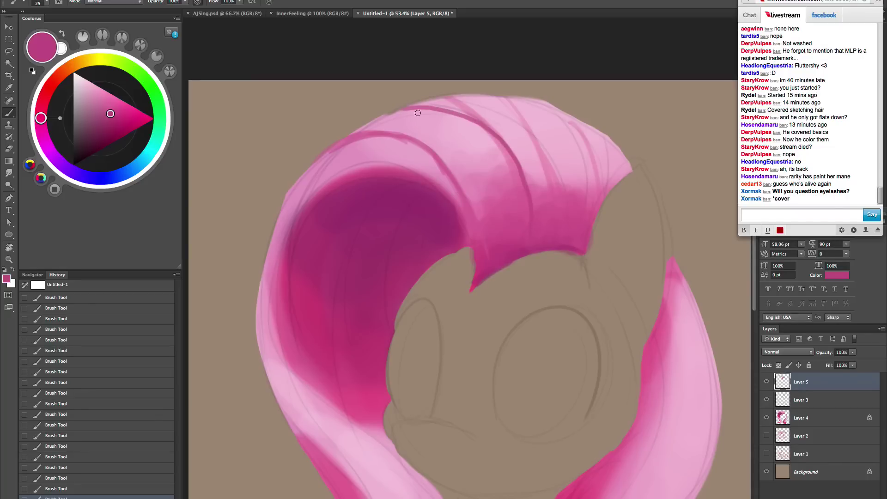
mouse_move(563, 206)
left_mouse_down()
mouse_move(559, 187)
mouse_move(450, 98)
mouse_move(557, 166)
left_mouse_up()
mouse_move(583, 200)
left_mouse_down()
mouse_move(572, 134)
mouse_move(557, 112)
left_mouse_up()
- Paint a clean medium pink rim around the inner mane's opening and down its outer side with a 70 px brush
key("bracketright")
key("bracketright")
key("bracketright")
left_click(453, 197, "alt")
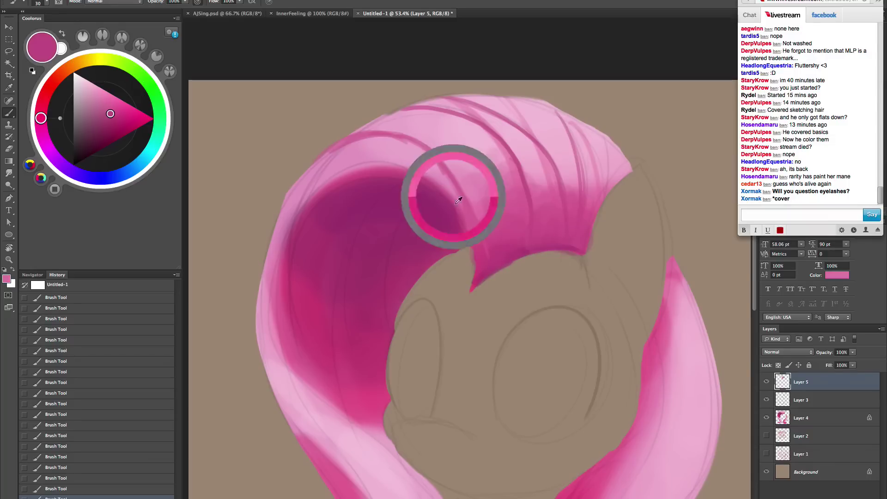
key("bracketright")
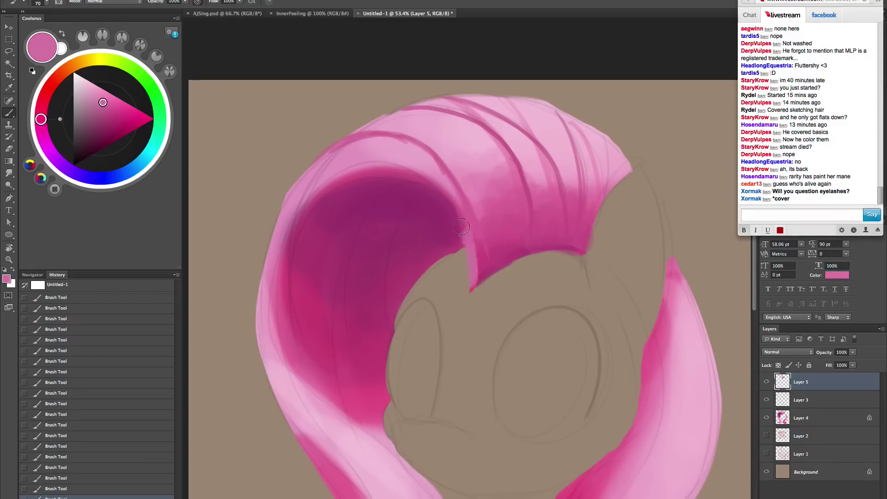
mouse_move(461, 227)
left_mouse_down()
mouse_move(383, 172)
mouse_move(277, 317)
left_mouse_up()
mouse_move(471, 231)
left_mouse_down()
mouse_move(384, 175)
mouse_move(273, 308)
left_mouse_up()
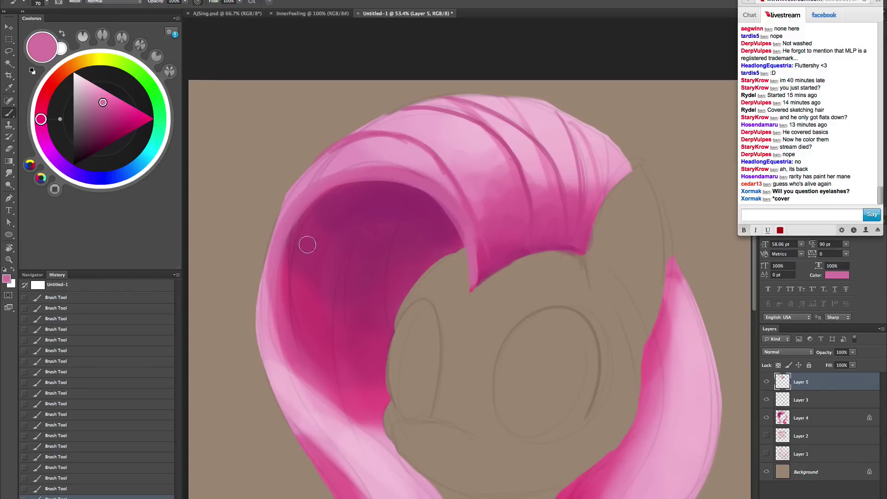
left_click_drag(301, 207, 286, 353)
left_click_drag(277, 234, 309, 417)
- Sample light pink from the crown, adjust the brush settings and reduce the brush to 40 px
left_click(438, 173, "alt")
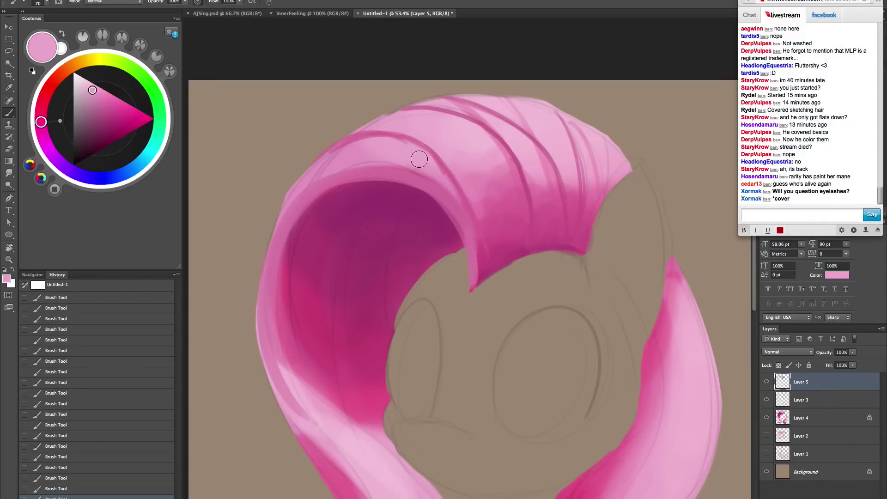
key("bracketleft")
key("bracketleft")
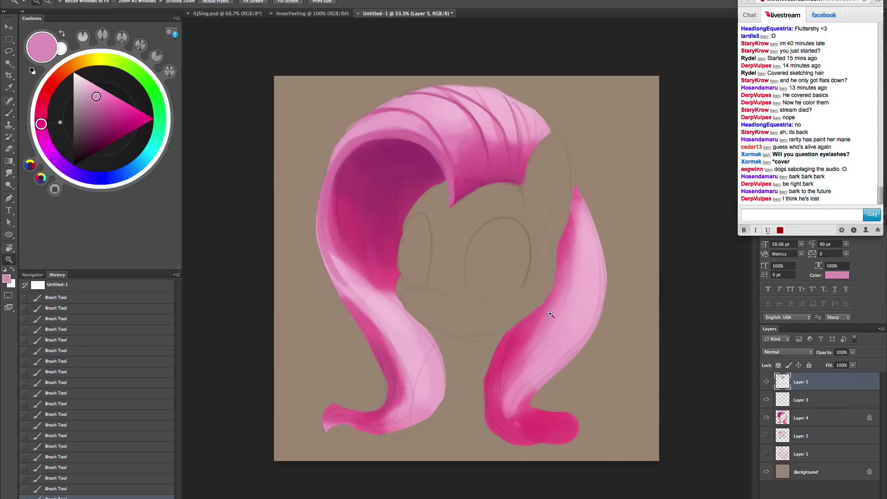
left_click_drag(568, 289, 594, 270)
mouse_move(562, 341)
left_mouse_down()
mouse_move(628, 398)
mouse_move(686, 417)
mouse_move(619, 451)
left_mouse_up()
key("r")
key("b")
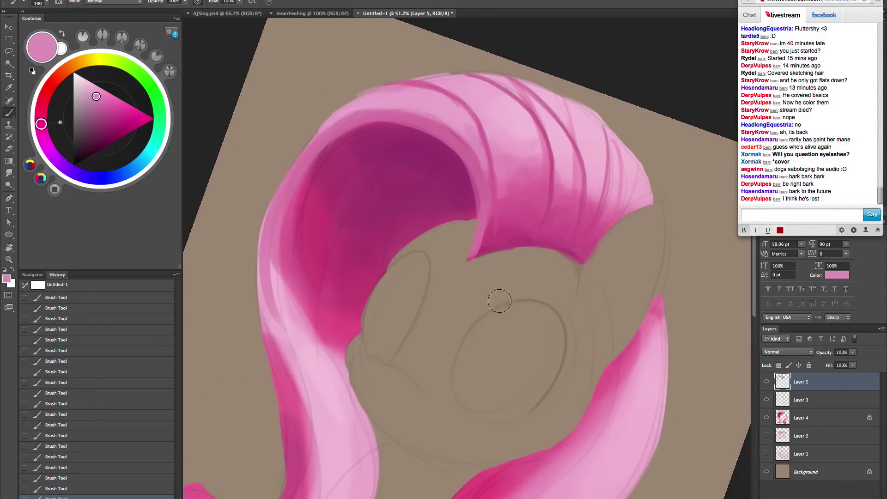
key("r")
mouse_move(545, 406)
left_mouse_down()
mouse_move(644, 307)
mouse_move(597, 361)
mouse_move(627, 382)
left_mouse_up()
key("b")
left_click(466, 181, "alt")
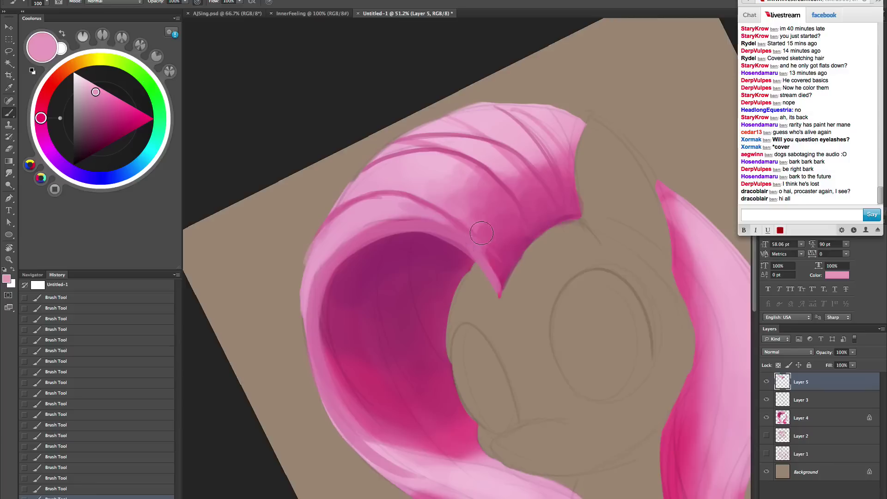
right_click(481, 230)
left_click(542, 300)
key("Return")
key("bracketleft")
key("bracketleft")
key("bracketleft")
key("bracketleft")
key("bracketleft")
key("bracketleft")
key("bracketleft")
key("bracketleft")
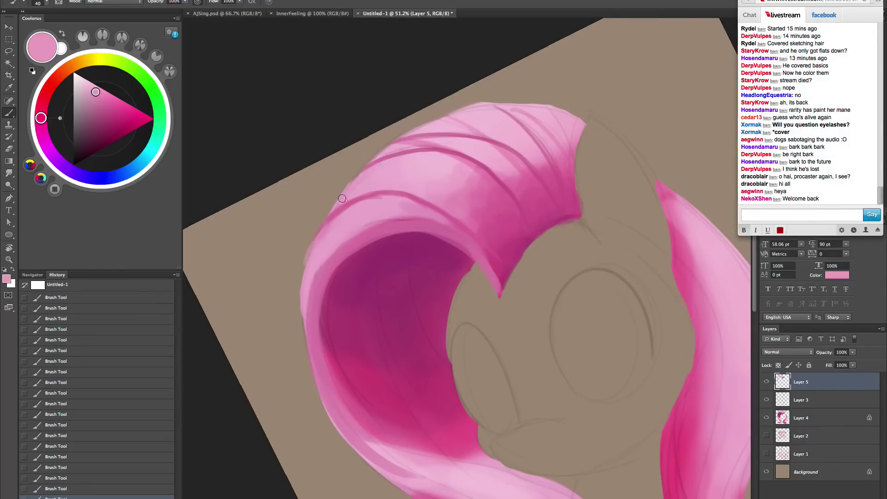
- Shade the crown's rear outer edge with a sampled medium pink and an enlarged brush
left_click(480, 199, "alt")
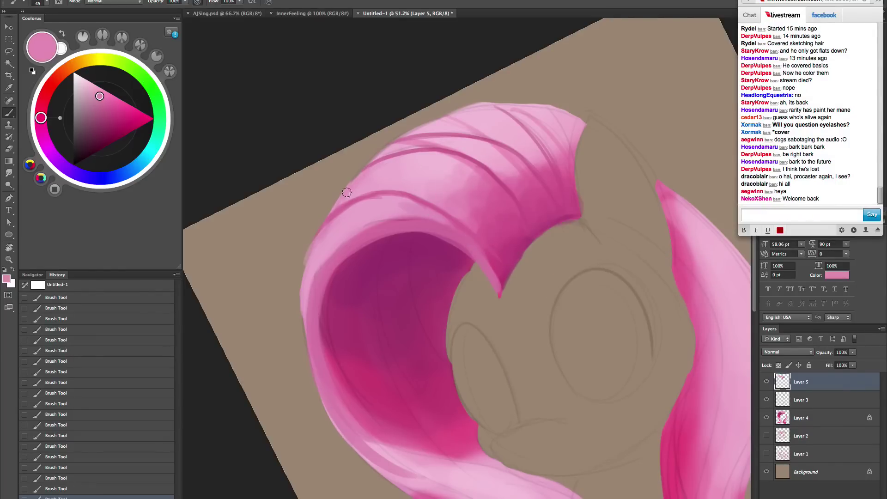
key("bracketright")
key("bracketright")
key("bracketright")
key("bracketright")
key("bracketright")
left_click_drag(358, 190, 373, 187)
- Refine the rear outer contour of the mane with small brush strokes in sampled light and medium pinks
left_click(399, 171, "alt")
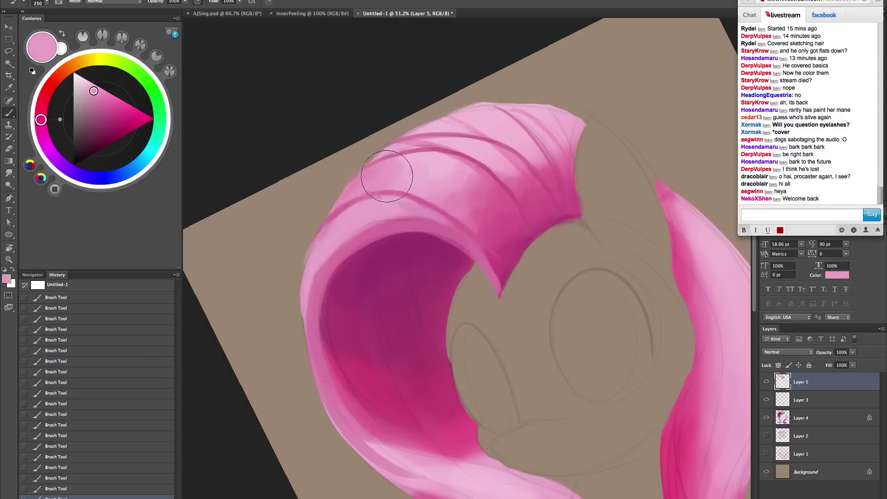
key("bracketleft")
key("bracketleft")
key("bracketleft")
key("bracketleft")
key("bracketleft")
key("bracketleft")
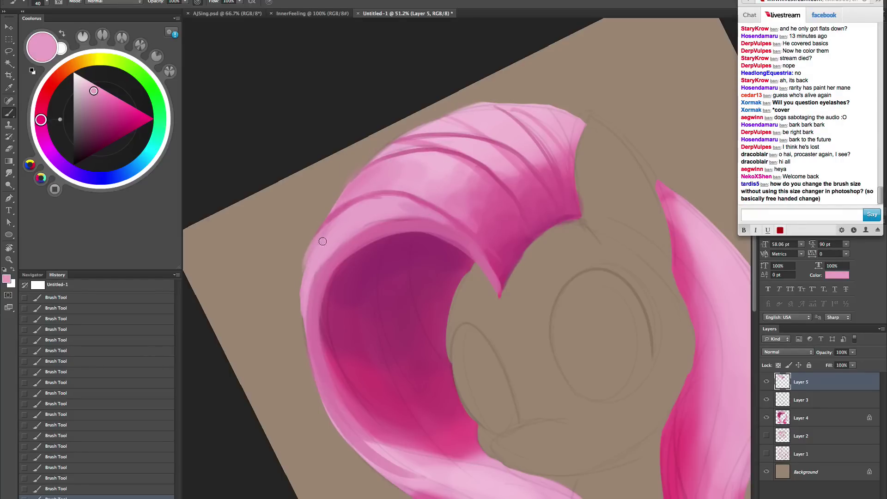
left_click(477, 191, "alt")
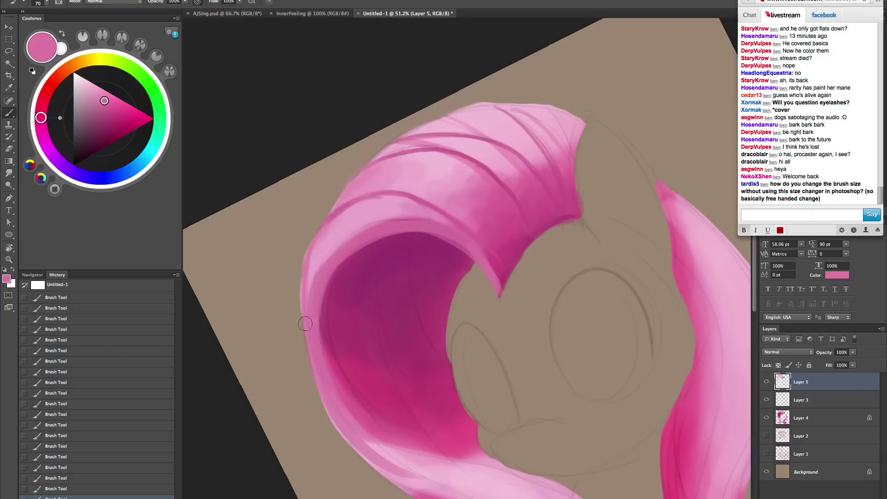
left_click_drag(311, 281, 343, 224)
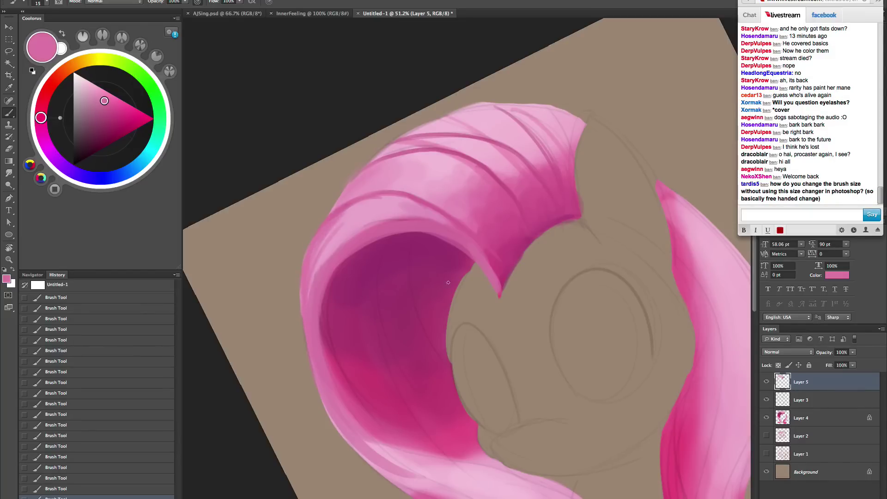
- Erase the stray paint outside the mane's rear outer contour
key("e")
left_click_drag(292, 260, 309, 220)
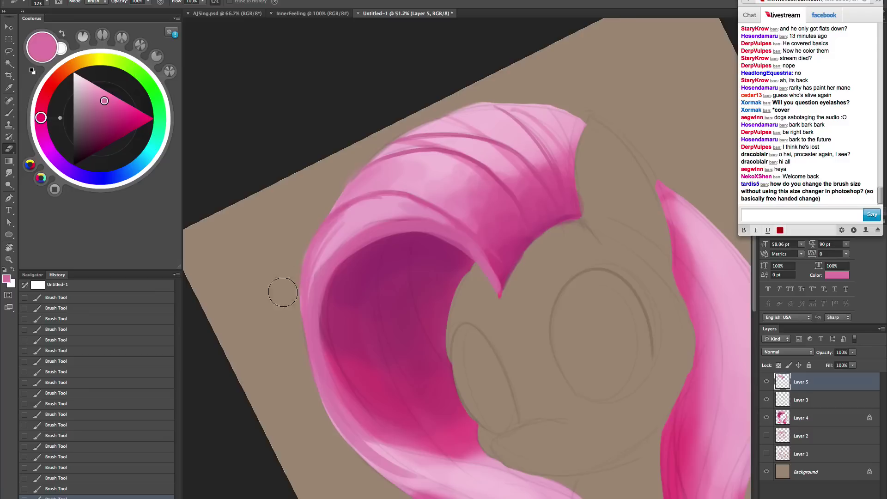
left_click_drag(283, 293, 303, 230)
left_click(312, 371)
- Sample the reddish magenta low in the inner mane and blend it into the surrounding shadow with a larger brush
key("r")
mouse_move(442, 317)
left_mouse_down()
mouse_move(528, 390)
mouse_move(513, 418)
mouse_move(593, 360)
mouse_move(580, 311)
left_mouse_up()
key("b")
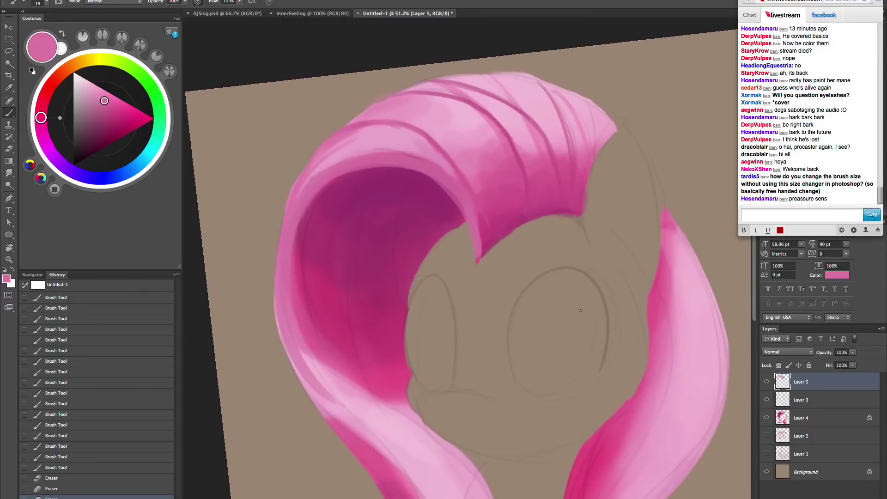
left_click(388, 354, "alt")
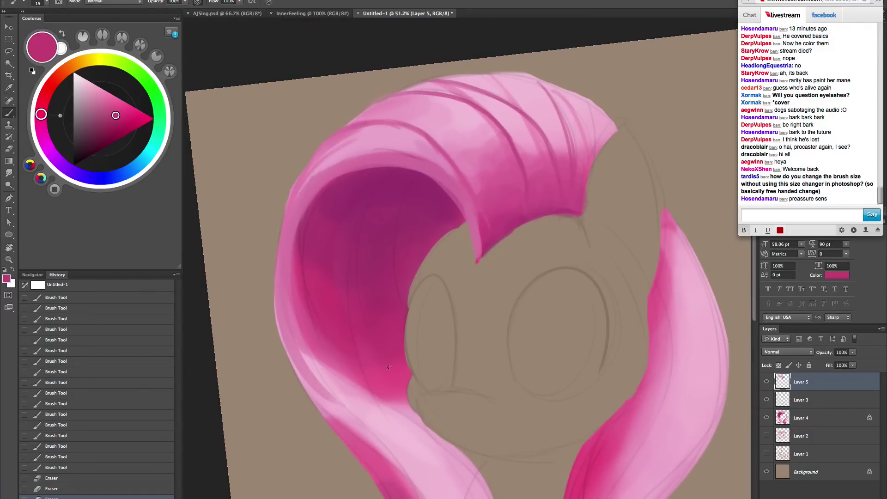
key("bracketright")
key("bracketright")
key("bracketright")
key("bracketright")
mouse_move(380, 343)
left_mouse_down()
mouse_move(383, 252)
mouse_move(383, 345)
left_mouse_up()
mouse_move(384, 345)
left_mouse_down()
mouse_move(375, 293)
mouse_move(390, 364)
mouse_move(365, 240)
mouse_move(385, 374)
mouse_move(363, 244)
mouse_move(385, 360)
left_mouse_up()
- Paint finer magenta strands through the middle and lower end of the inner mane with a reduced brush
key("bracketleft")
key("bracketleft")
key("bracketleft")
key("bracketleft")
key("bracketleft")
key("bracketleft")
key("bracketleft")
left_click_drag(363, 244, 362, 277)
key("bracketleft")
left_click_drag(389, 387, 398, 395)
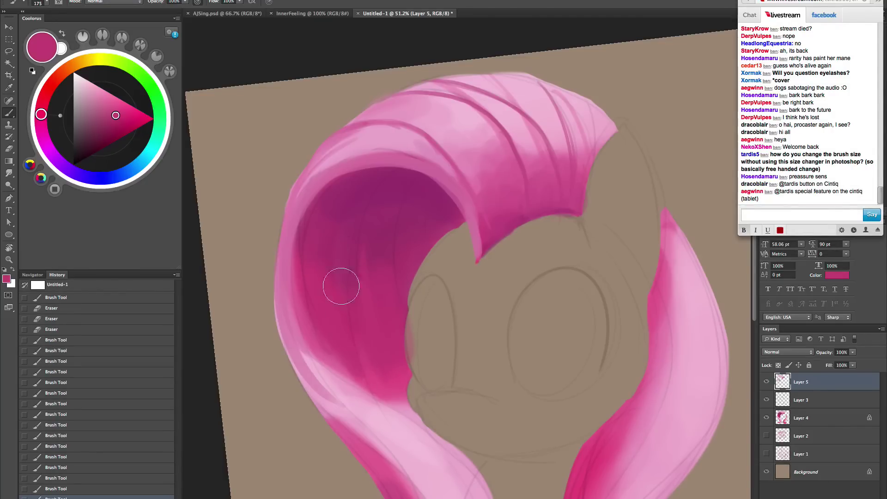
- Sample magenta and pink from the lower inner mane and extend the shadow along its bottom rim where it meets the light lock
key("bracketright")
key("bracketright")
key("bracketright")
key("bracketright")
key("bracketright")
key("bracketright")
left_click(330, 343, "alt")
key("bracketleft")
key("bracketleft")
key("bracketleft")
key("bracketleft")
key("bracketleft")
key("bracketleft")
mouse_move(321, 354)
left_mouse_down()
mouse_move(357, 392)
mouse_move(391, 408)
left_mouse_up()
key("bracketright")
key("bracketright")
left_click_drag(341, 373, 419, 422)
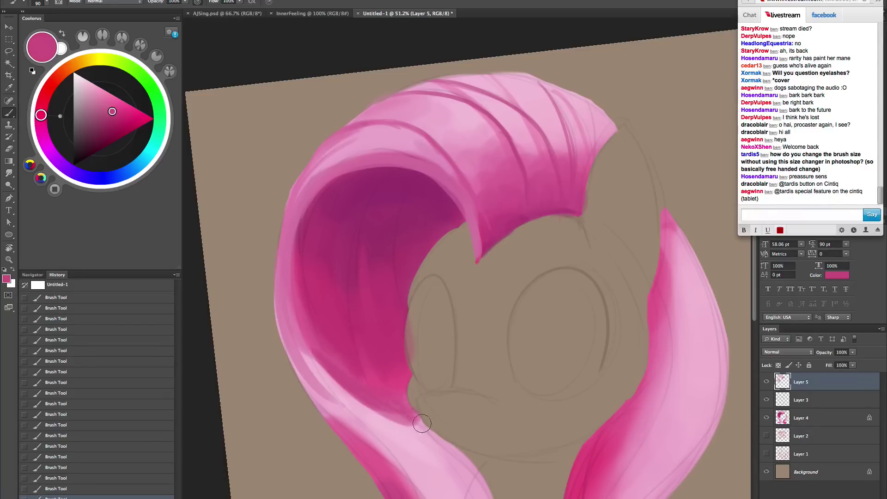
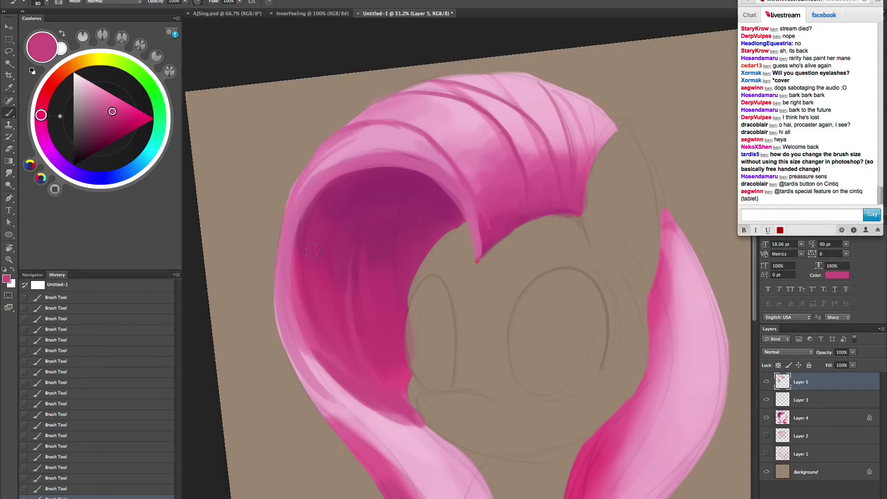
left_click(323, 336, "alt")
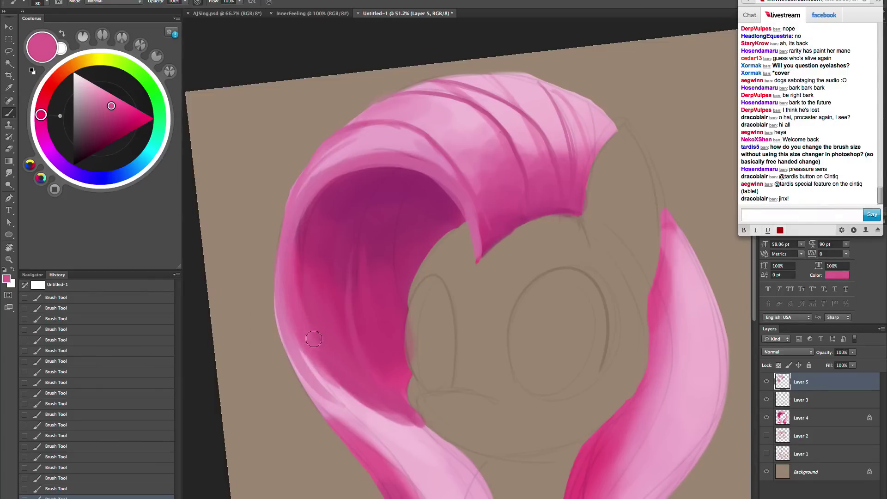
left_click_drag(309, 357, 370, 405)
- Sample a light pink from the lower lock and paint thin highlight strands up into the lower inner mane
key("Escape")
left_click_drag(509, 352, 499, 311)
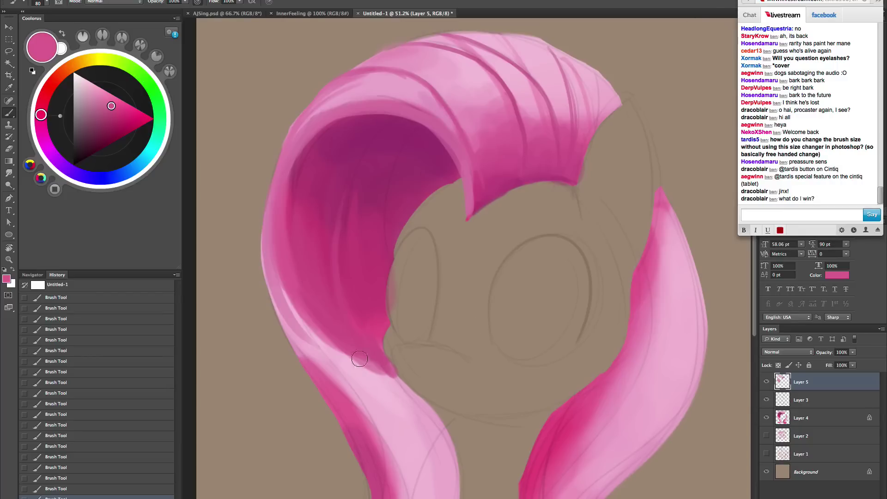
left_click(387, 381, "alt")
left_click_drag(98, 91, 103, 94)
left_click_drag(353, 334, 326, 297)
left_click_drag(369, 357, 317, 280)
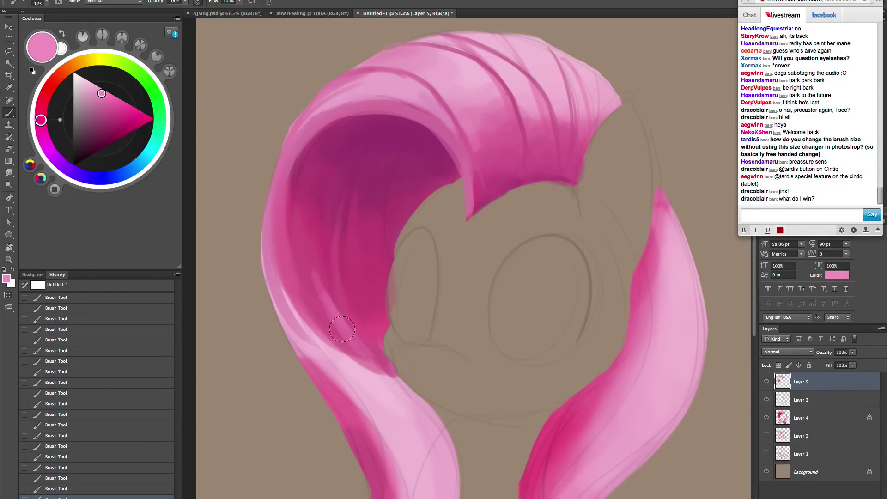
mouse_move(355, 339)
left_mouse_down()
mouse_move(311, 268)
mouse_move(354, 341)
mouse_move(286, 219)
mouse_move(338, 335)
mouse_move(296, 273)
left_mouse_up()
- Enlarge the brush to 175 px and broaden the pink highlights upward along the rear side of the inner mane
key("bracketright")
key("bracketright")
key("bracketright")
key("bracketright")
key("bracketright")
key("bracketright")
mouse_move(369, 355)
left_mouse_down()
mouse_move(325, 289)
mouse_move(314, 247)
left_mouse_up()
left_click_drag(348, 333, 316, 208)
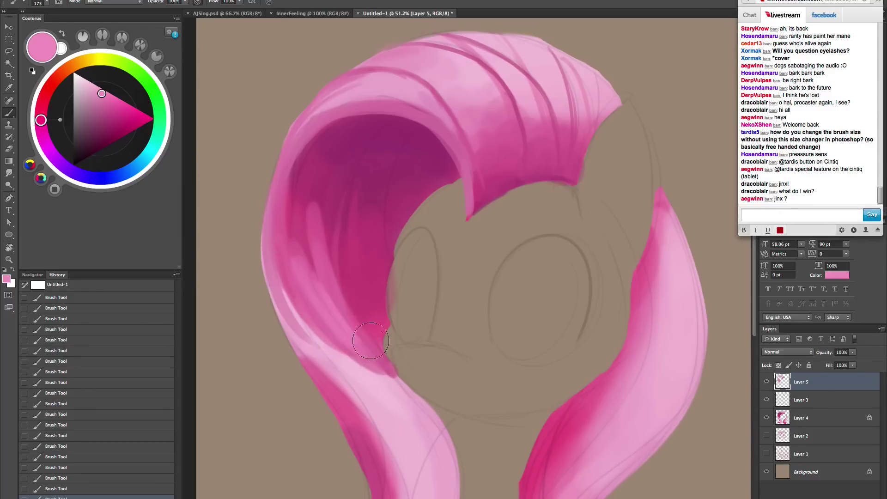
mouse_move(370, 342)
left_mouse_down()
mouse_move(306, 181)
mouse_move(318, 289)
left_mouse_up()
key("bracketright")
- Sample the deeper pink at the highlights' upper ends and blend them into the shadow with a 300 px brush
left_click(312, 208, "alt")
left_click(317, 213, "alt")
key("bracketright")
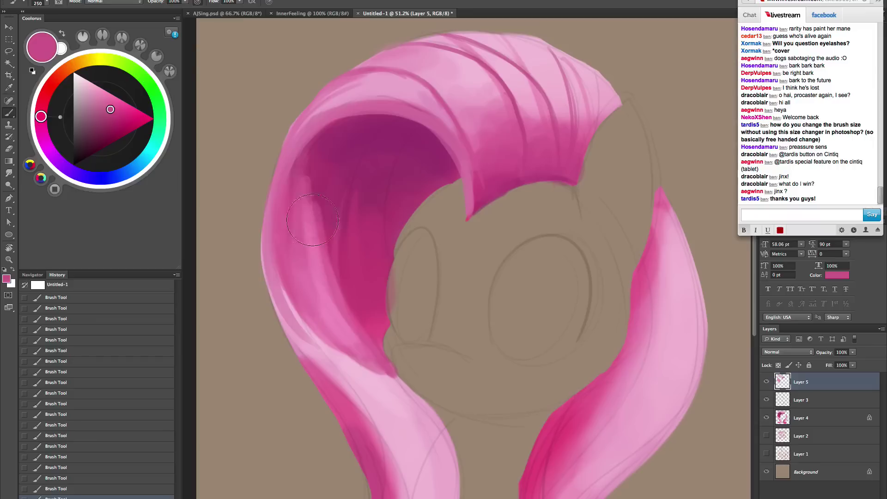
mouse_move(306, 155)
left_mouse_down()
mouse_move(317, 277)
mouse_move(331, 300)
left_mouse_up()
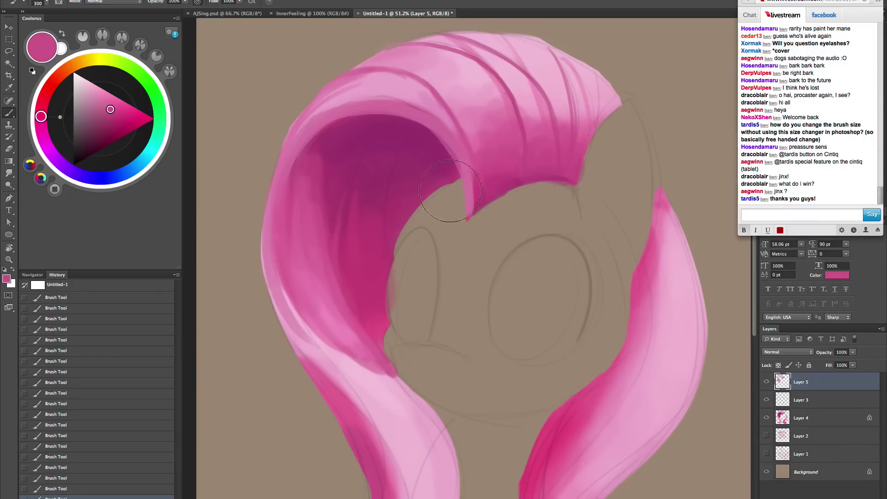
- Rotate the canvas and paint a very dark plum accent beneath the arch of the front lock with a 60 px brush
left_click(427, 140, "alt")
left_click(482, 229, "ctrl+alt+super")
left_click_drag(481, 230, 484, 253)
key("r")
mouse_move(577, 276)
left_mouse_down()
mouse_move(567, 215)
mouse_move(633, 244)
left_mouse_up()
key("b")
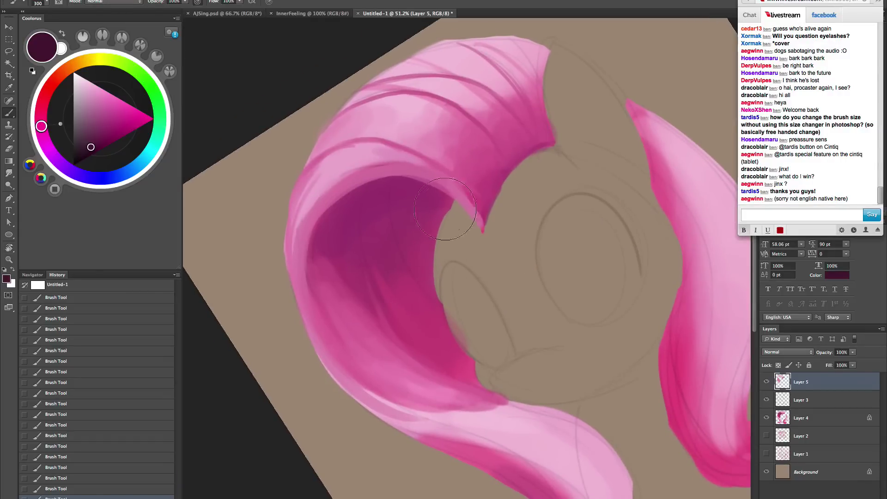
left_click_drag(444, 196, 372, 189)
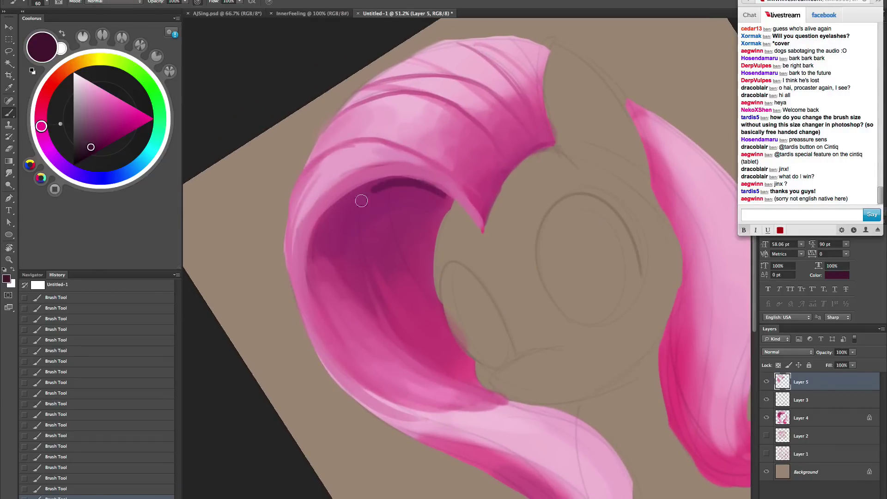
- Sample the dark purple beneath the arch and blend the accent into the upper inner mane with progressively larger brushes
left_click(430, 193, "alt")
key("bracketright")
key("bracketright")
key("bracketright")
key("bracketright")
key("bracketright")
mouse_move(423, 192)
left_mouse_down()
mouse_move(393, 192)
mouse_move(339, 217)
left_mouse_up()
key("bracketright")
left_click(430, 195, "alt")
mouse_move(432, 196)
left_mouse_down()
mouse_move(412, 212)
mouse_move(392, 200)
mouse_move(362, 212)
mouse_move(403, 236)
left_mouse_up()
key("bracketright")
key("bracketright")
key("bracketleft")
key("bracketleft")
key("bracketleft")
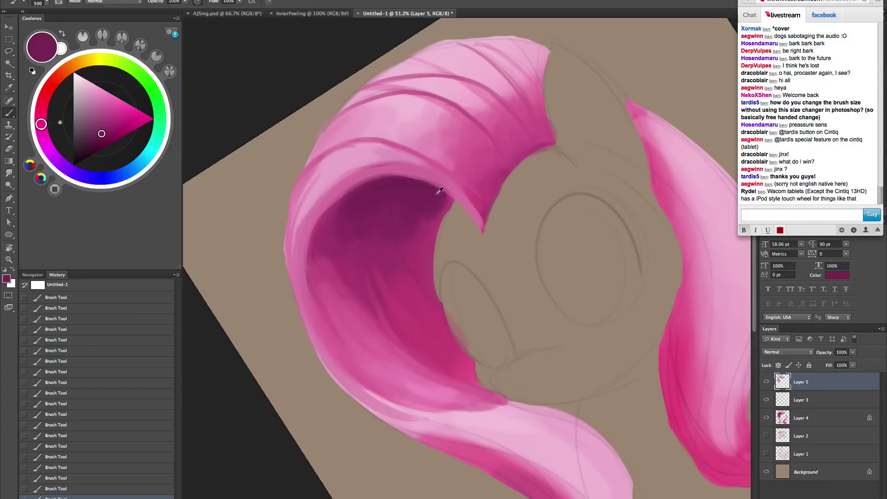
- Sample a slightly lighter plum beneath the arch and smooth it down into the magenta of the inner mane
left_click(436, 195, "alt")
left_click(431, 208, "alt")
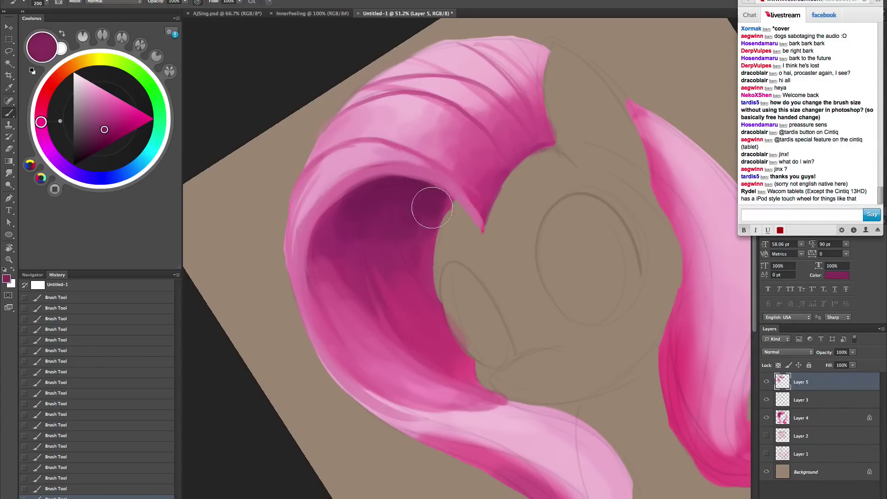
key("bracketright")
key("bracketright")
key("bracketright")
key("bracketright")
key("bracketright")
left_click_drag(404, 243, 380, 223)
- Rotate the canvas and paint light pink strands from the lower lock into the rear rim and lower inner mane with a 60 px brush
key("bracketleft")
key("bracketleft")
key("bracketleft")
key("bracketleft")
key("bracketleft")
key("bracketleft")
key("bracketleft")
key("bracketleft")
key("bracketleft")
key("bracketleft")
key("bracketleft")
key("bracketleft")
key("bracketleft")
key("bracketleft")
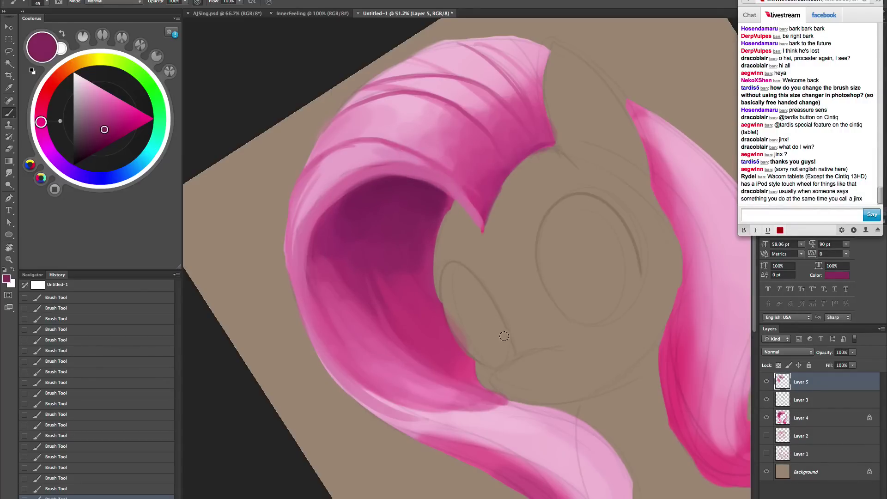
key("Escape")
left_click_drag(510, 373, 509, 323)
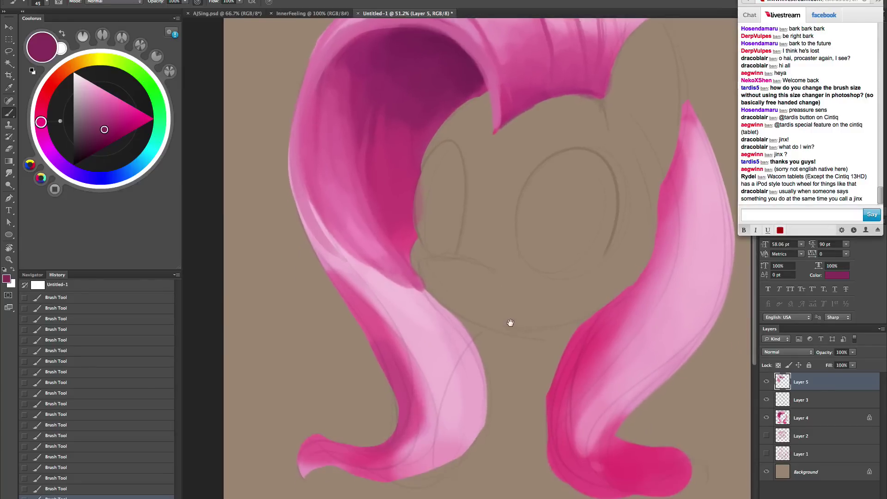
key("r")
left_click_drag(590, 295, 564, 366)
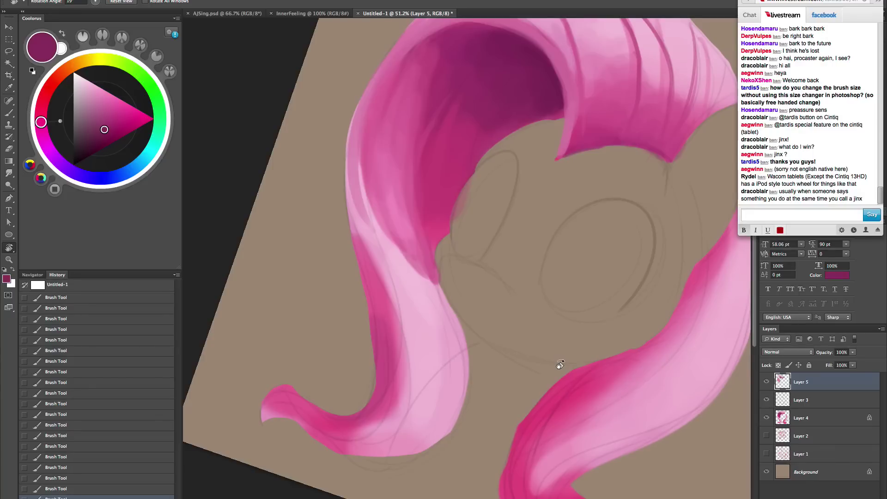
key("b")
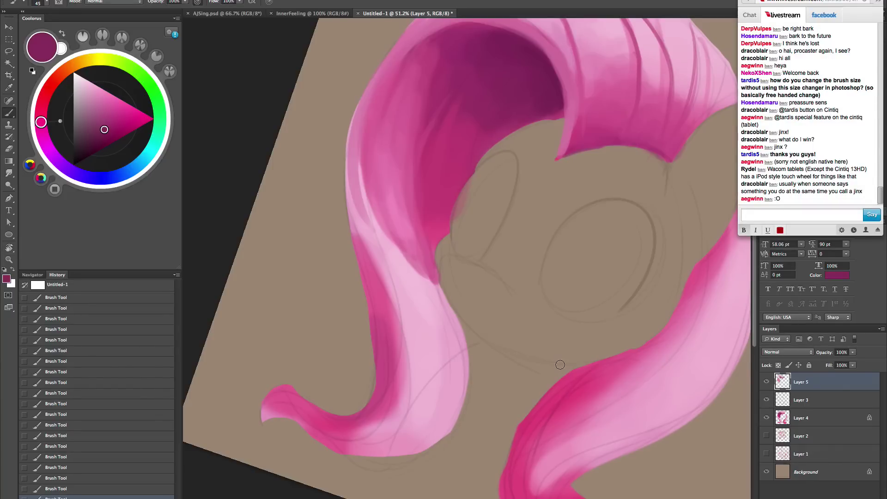
left_click(381, 234, "alt")
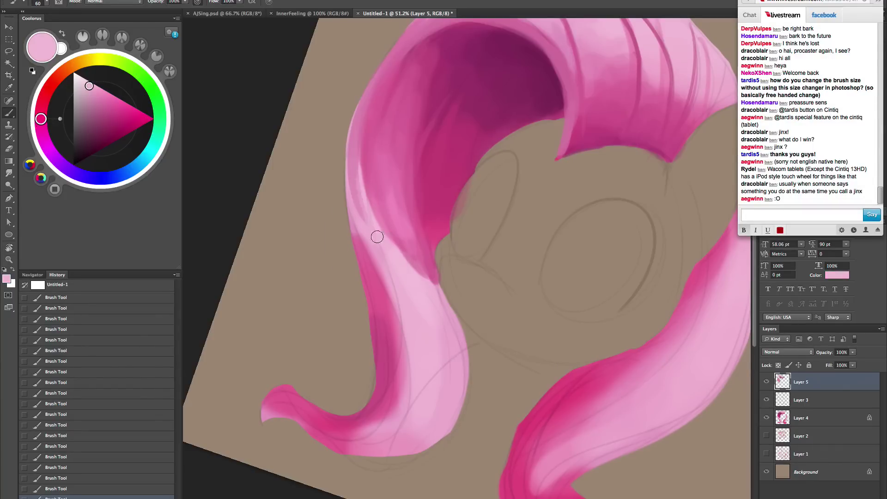
left_click_drag(377, 237, 354, 134)
left_click_drag(351, 178, 399, 256)
mouse_move(432, 296)
left_mouse_down()
mouse_move(373, 149)
mouse_move(382, 160)
mouse_move(396, 203)
mouse_move(366, 145)
left_mouse_up()
key("[")
mouse_move(408, 269)
left_mouse_down()
mouse_move(375, 190)
mouse_move(386, 233)
left_mouse_up()
- Sample a deep pink and blend the tops of the light strands into the inner mane with a 150 px brush
key("bracketright")
key("bracketright")
left_click(423, 166, "alt")
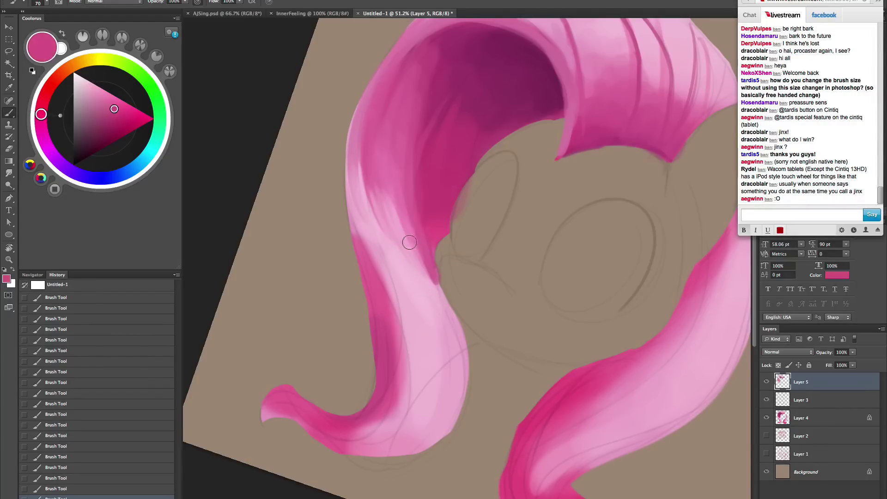
key("bracketright")
key("bracketright")
mouse_move(370, 176)
left_mouse_down()
mouse_move(379, 112)
mouse_move(400, 235)
left_mouse_up()
left_click(398, 164, "alt")
key("bracketleft")
key("bracketleft")
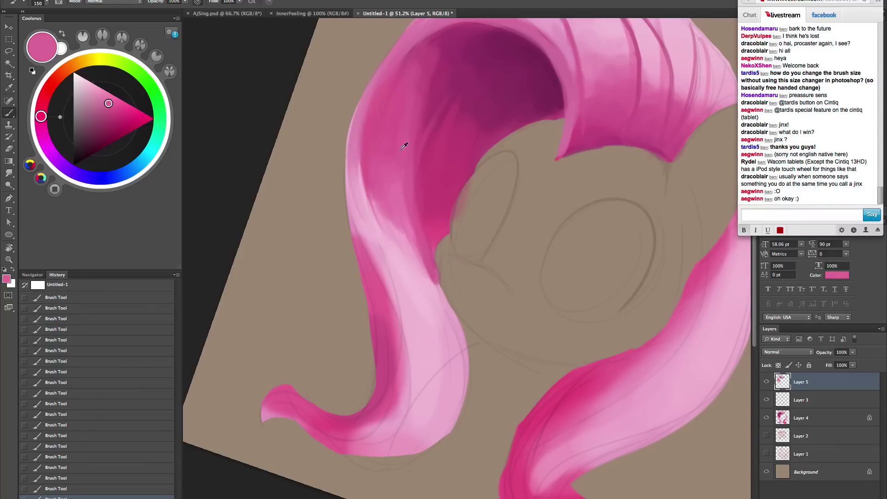
- Sample a dark magenta and deepen the inner mane's face-side edge with broad strokes of a 300 px brush
left_click(429, 115, "alt")
key("bracketleft")
key("bracketleft")
key("bracketleft")
key("bracketleft")
key("bracketleft")
key("bracketleft")
key("bracketleft")
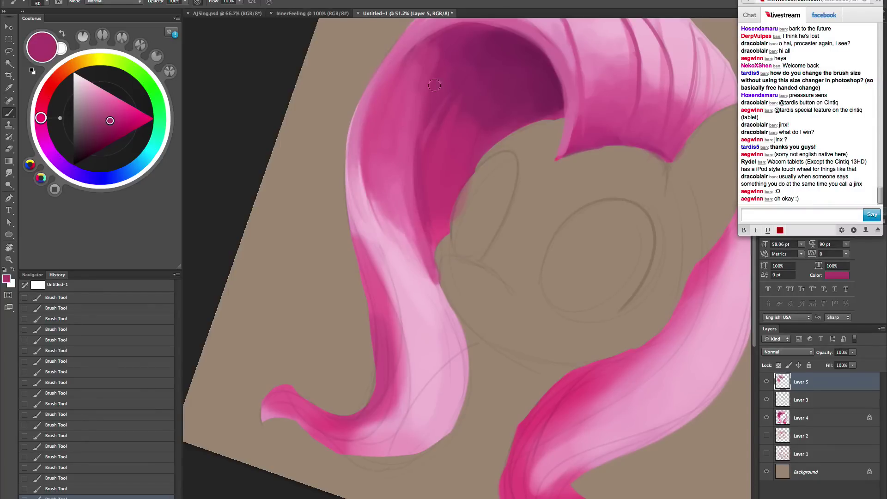
key("bracketright")
key("bracketright")
key("bracketright")
key("bracketright")
key("bracketright")
key("bracketright")
key("bracketright")
key("bracketright")
key("bracketright")
key("bracketright")
left_click_drag(450, 176, 444, 237)
left_click_drag(472, 134, 449, 226)
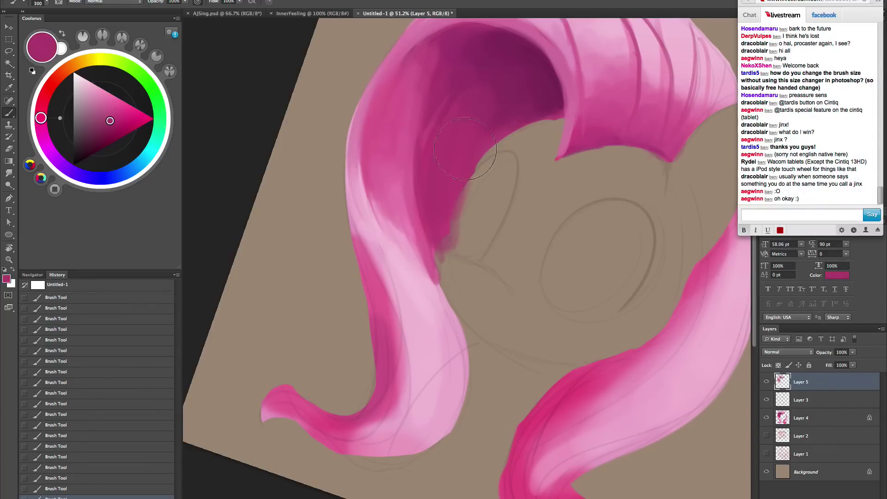
- Sample the dark purple beneath the arch and paint a thin shadow strand down the inner mane with a 50 px brush
left_click(491, 56, "alt")
key("bracketleft")
key("bracketleft")
key("bracketleft")
key("bracketleft")
key("bracketleft")
key("bracketleft")
key("bracketleft")
key("bracketleft")
key("bracketleft")
key("bracketleft")
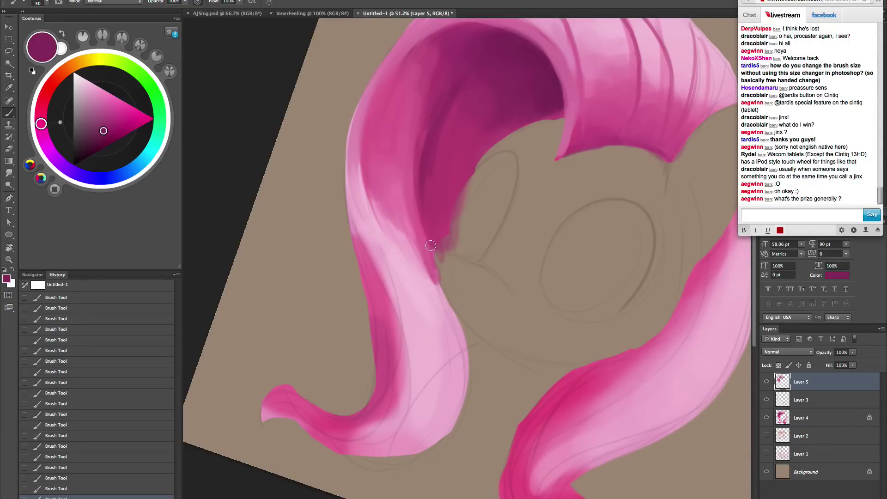
left_click_drag(463, 46, 397, 170)
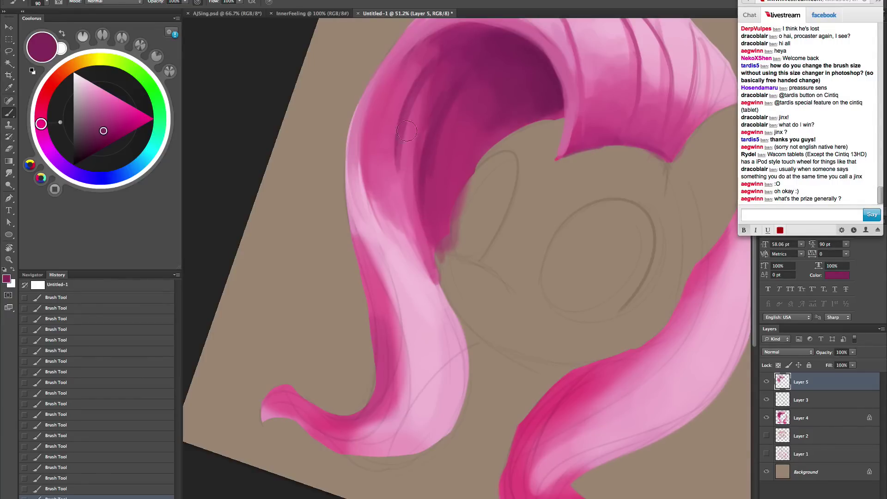
- Paint several wider dark purple strands down the rear part of the inner mane with a brush of about 100 px
key("bracketright")
key("bracketright")
key("bracketright")
left_click_drag(431, 76, 410, 139)
left_click(489, 44, "alt")
left_click_drag(434, 83, 409, 143)
mouse_move(431, 57)
left_mouse_down()
mouse_move(402, 91)
mouse_move(382, 149)
left_mouse_up()
mouse_move(415, 59)
left_mouse_down()
mouse_move(382, 122)
mouse_move(381, 160)
left_mouse_up()
key("[")
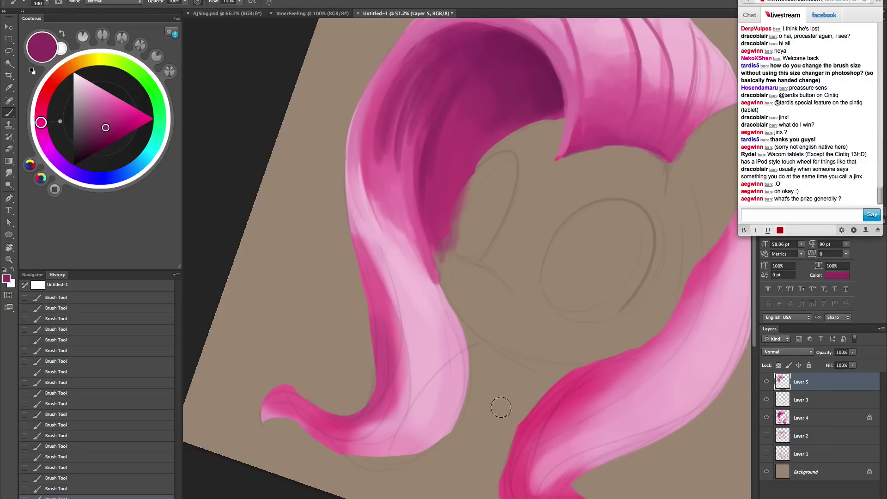
- Pick a brighter, more saturated magenta and brush it between the dark strands of the inner mane, reducing the brush to 150 px
left_click(409, 147, "alt")
left_click(118, 113)
key("bracketright")
key("bracketright")
key("bracketright")
key("bracketright")
key("bracketright")
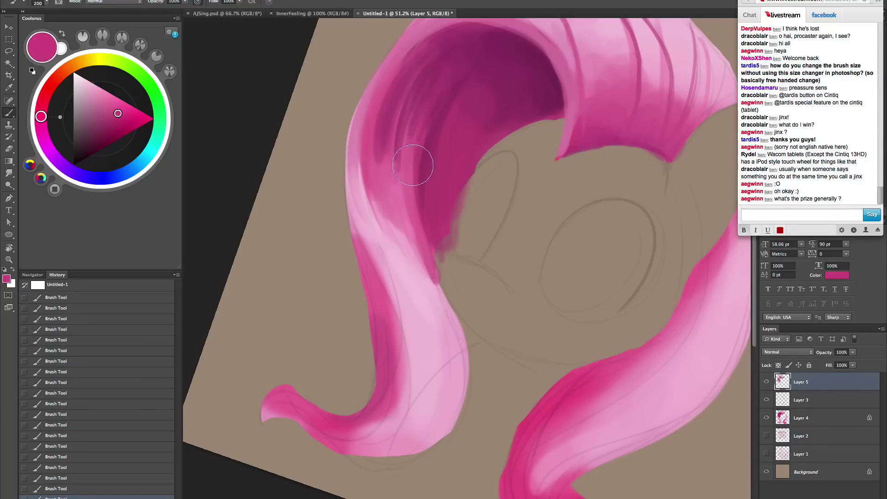
key("bracketleft")
key("bracketleft")
key("bracketleft")
key("bracketleft")
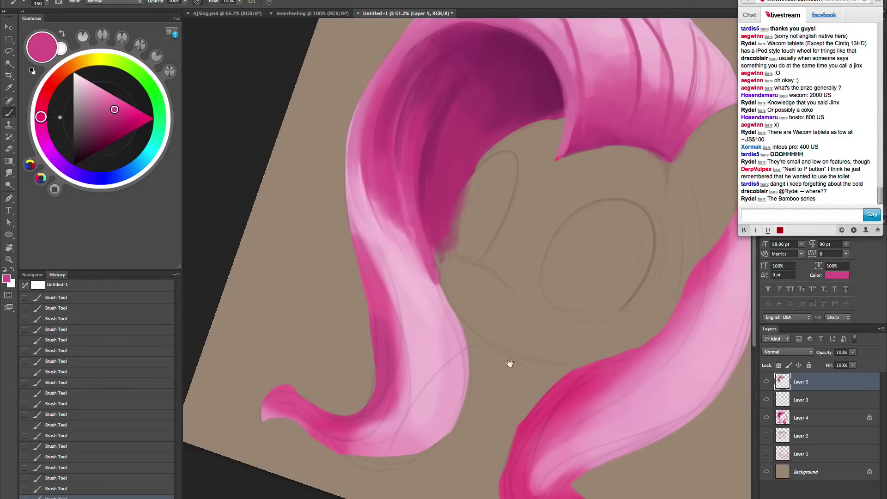
left_click_drag(512, 374, 509, 385)
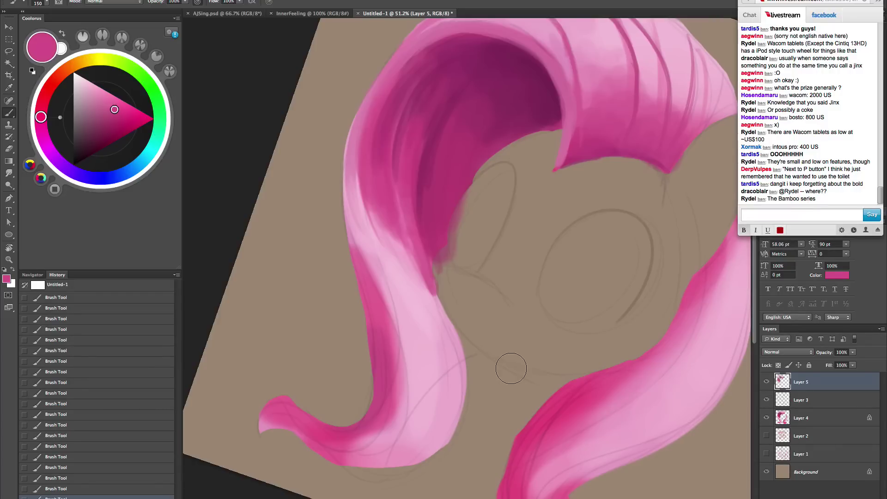
key("bracketright")
key("bracketright")
key("bracketright")
key("bracketright")
key("bracketright")
key("bracketright")
key("bracketright")
key("bracketright")
key("bracketright")
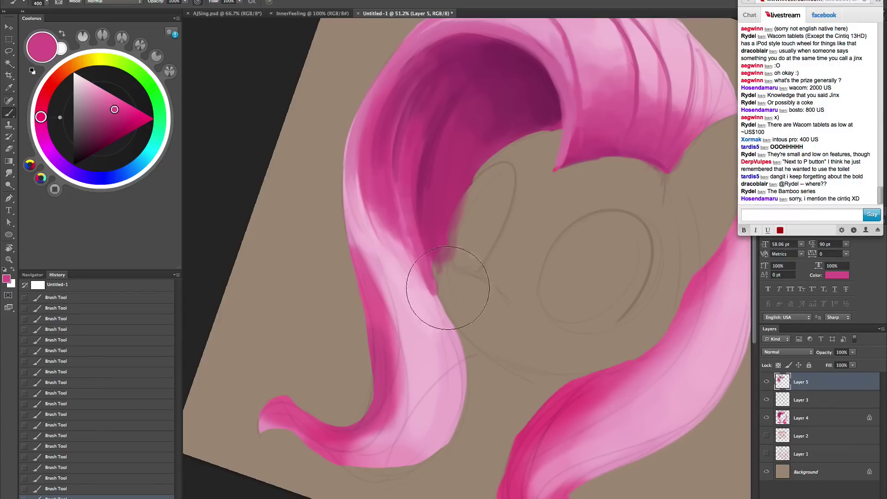
key("bracketleft")
key("bracketleft")
key("bracketleft")
key("bracketleft")
key("bracketleft")
key("bracketleft")
key("bracketleft")
key("bracketleft")
key("bracketleft")
key("bracketleft")
key("bracketleft")
key("bracketleft")
key("bracketright")
key("bracketright")
key("bracketright")
key("bracketright")
key("bracketright")
key("bracketright")
key("bracketright")
key("bracketright")
key("bracketright")
key("bracketright")
key("bracketright")
key("bracketright")
key("bracketright")
key("bracketright")
key("bracketright")
key("bracketright")
key("bracketright")
key("bracketright")
key("bracketright")
key("bracketright")
key("bracketleft")
key("bracketleft")
key("bracketleft")
key("bracketleft")
key("bracketleft")
key("bracketleft")
key("bracketleft")
key("bracketleft")
key("bracketleft")
key("bracketleft")
key("bracketleft")
key("bracketleft")
key("bracketleft")
key("bracketleft")
key("bracketleft")
key("bracketleft")
key("bracketleft")
key("bracketleft")
key("bracketleft")
key("bracketleft")
left_click(43, 2)
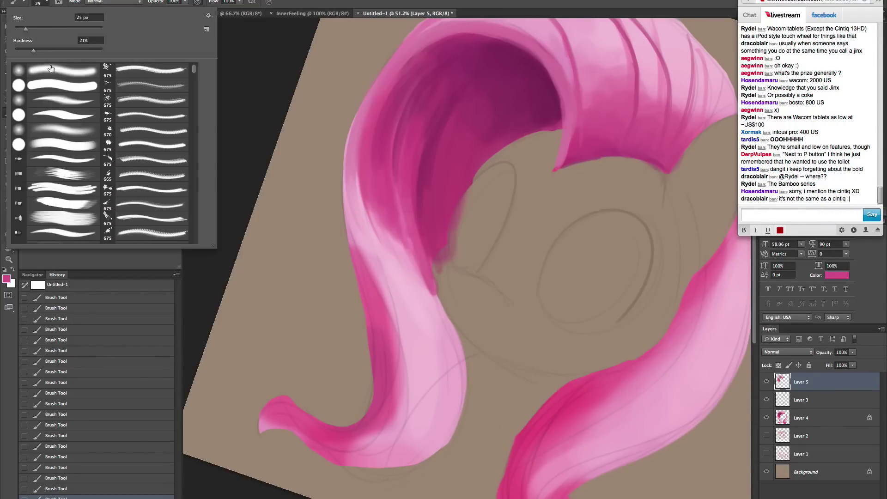
left_click(48, 2)
key("bracketright")
key("bracketright")
key("bracketright")
key("bracketright")
key("bracketright")
key("bracketright")
key("bracketright")
key("bracketright")
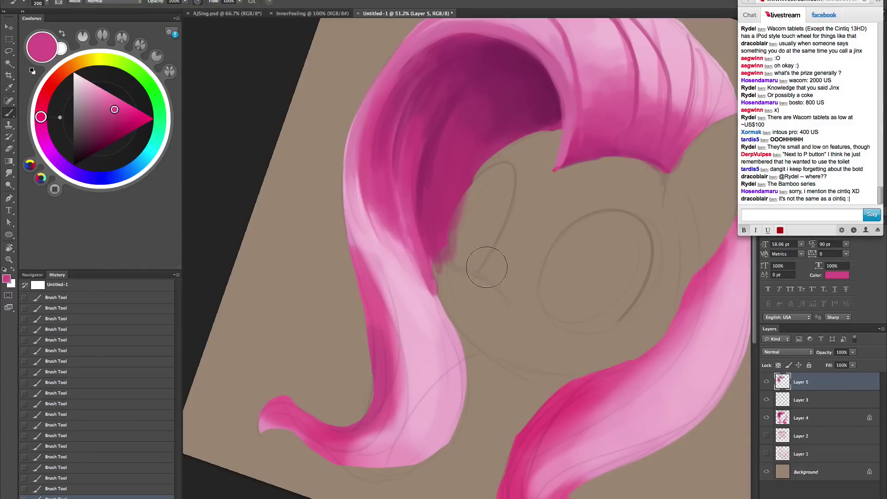
- Sample pinks from the rear lock and blend the lower inner mane into the light strand, enlarging the brush to 250 px
key("bracketleft")
key("bracketleft")
key("bracketleft")
left_click(399, 244, "alt")
mouse_move(402, 253)
left_mouse_down()
mouse_move(374, 202)
mouse_move(417, 274)
left_mouse_up()
left_click(399, 220, "alt")
key("bracketright")
key("bracketright")
key("bracketright")
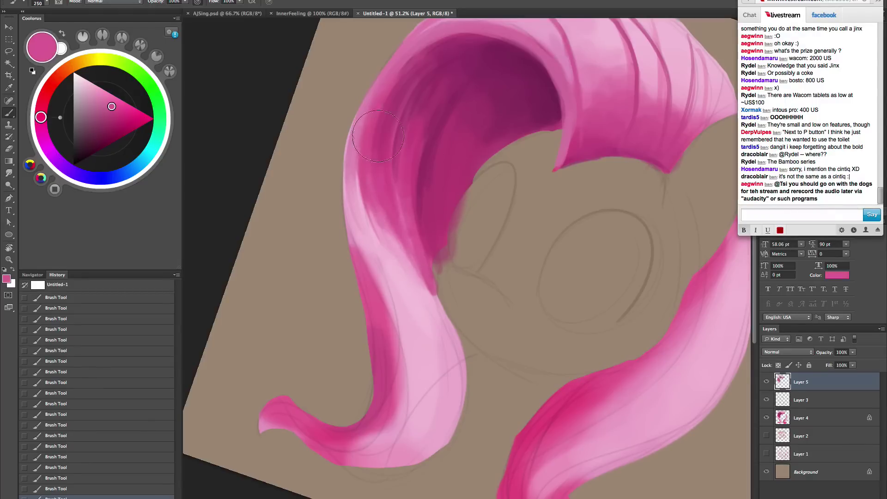
- Sample the dark purple beneath the arch and deepen the inner mane's shadow strands, reducing the brush to 150 px
left_click(491, 47, "alt")
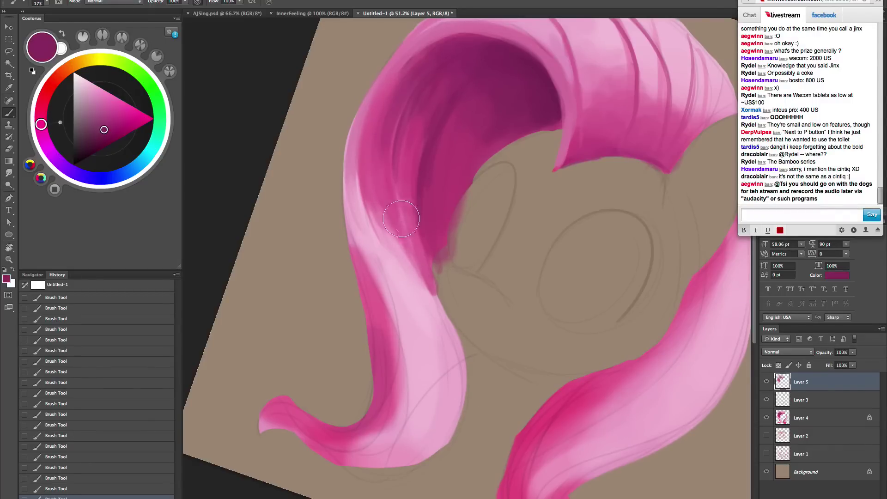
key("bracketleft")
key("bracketleft")
key("bracketleft")
key("bracketleft")
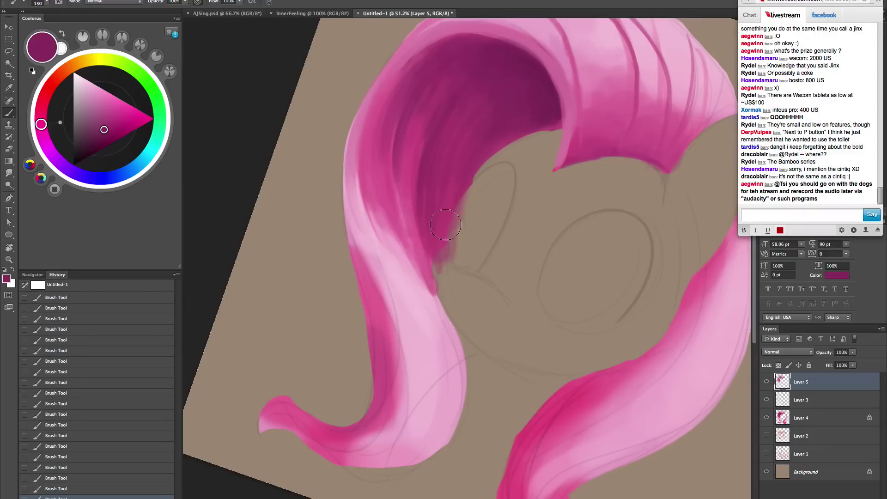
- Sample the inner mane's magenta, lighten it and paint thin highlight strands down the rear part, reducing the brush to 80 px
left_click(402, 148, "alt")
key("bracketright")
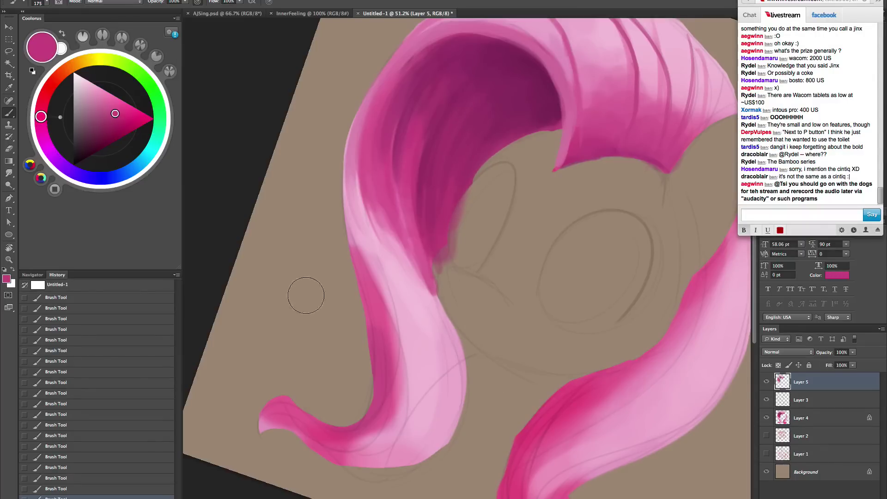
left_click_drag(115, 114, 112, 107)
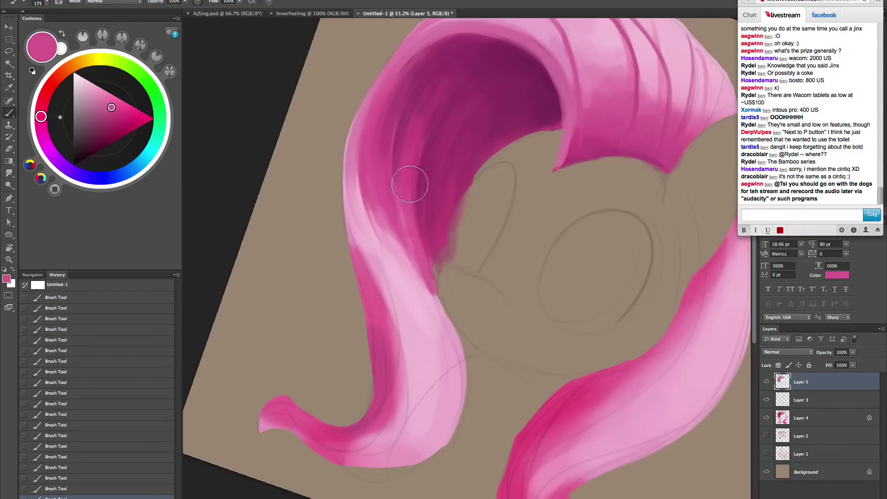
key("bracketleft")
key("bracketleft")
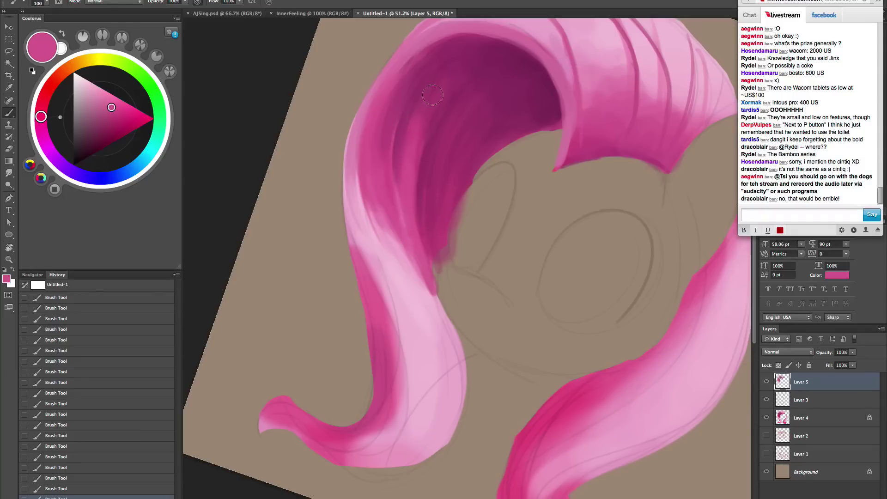
key("bracketleft")
key("bracketleft")
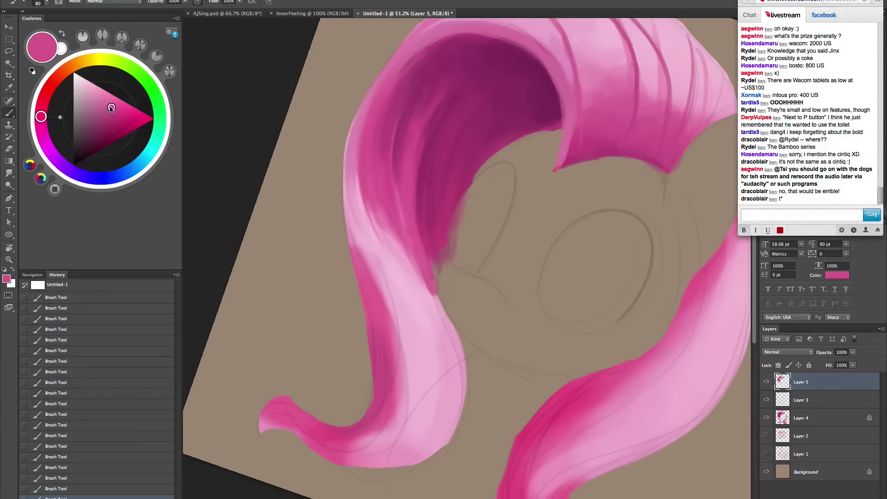
- Set the foreground colour to a deep magenta-purple with 70% saturation and 69% brightness
left_click(6, 278)
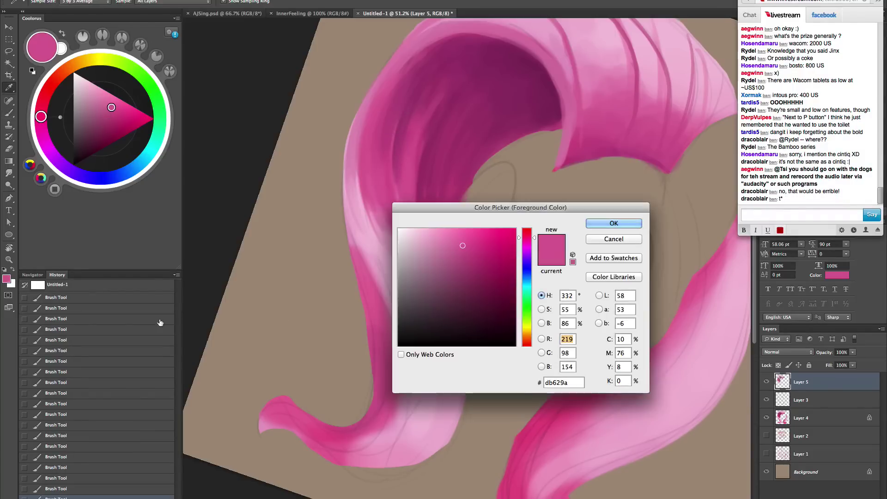
left_click_drag(566, 206, 574, 209)
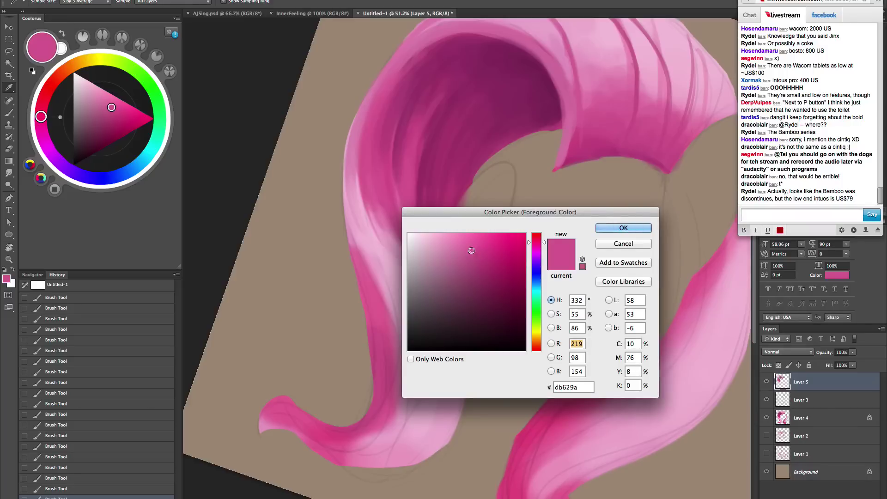
mouse_move(468, 277)
left_mouse_down()
mouse_move(473, 311)
mouse_move(475, 250)
mouse_move(512, 245)
mouse_move(422, 251)
mouse_move(478, 250)
left_mouse_up()
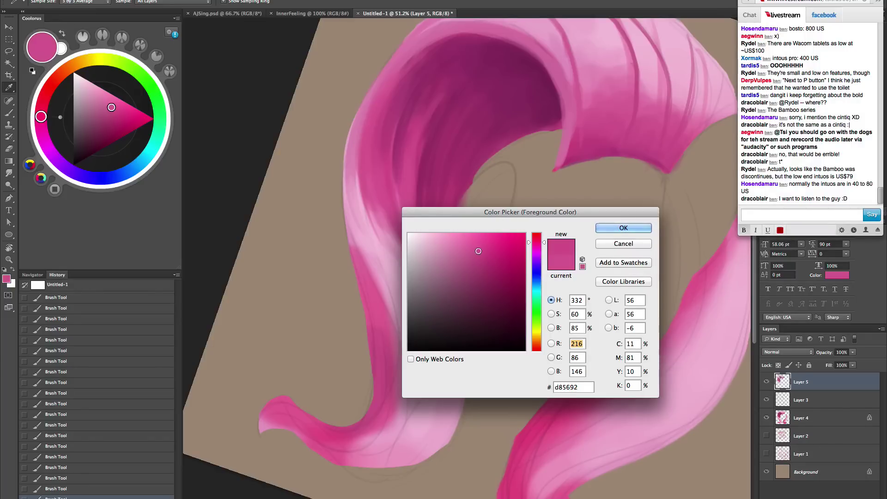
left_click_drag(478, 251, 487, 267)
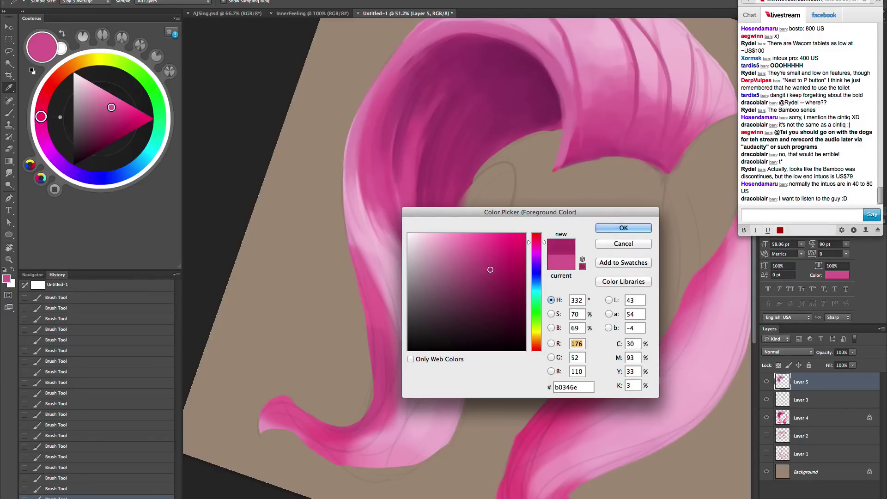
left_click_drag(542, 249, 544, 247)
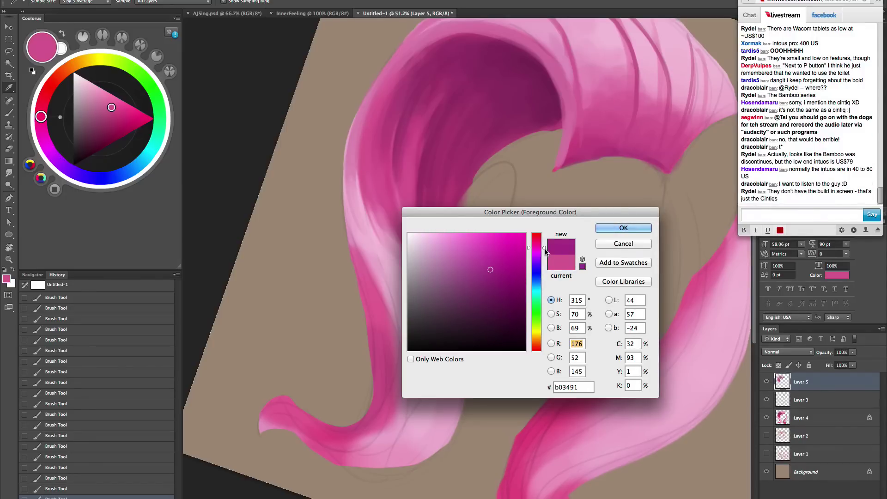
mouse_move(545, 250)
left_mouse_down()
mouse_move(546, 241)
mouse_move(546, 251)
left_mouse_up()
key("Return")
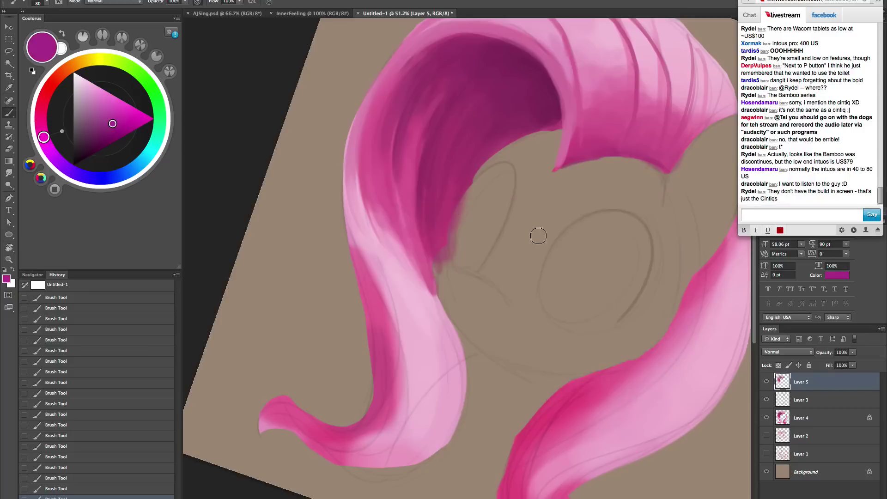
- Paint purple strands from beneath the arch down the inner mane's face side, enlarging the brush from 80 to 300 px
left_click_drag(432, 231, 432, 250)
left_click_drag(448, 100, 432, 254)
key("bracketright")
key("bracketright")
key("bracketright")
mouse_move(473, 93)
left_mouse_down()
mouse_move(445, 228)
mouse_move(496, 98)
mouse_move(434, 220)
left_mouse_up()
key("bracketright")
key("bracketright")
key("bracketright")
key("bracketright")
left_click_drag(506, 90, 429, 225)
- Sample the dark purple beneath the arch and soften the purple strands with broad downward strokes, using brush sizes of 150 to 250 px
left_click(518, 83, "alt")
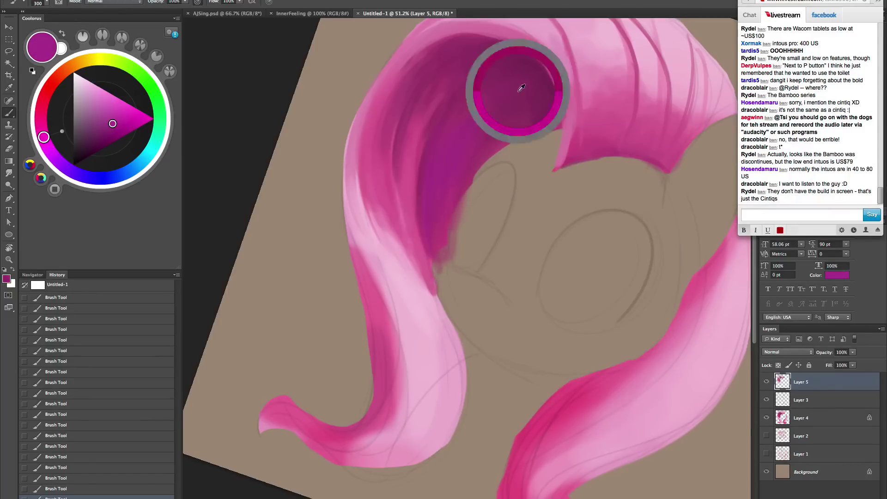
key("bracketleft")
key("bracketleft")
key("bracketleft")
key("bracketleft")
key("bracketleft")
key("bracketleft")
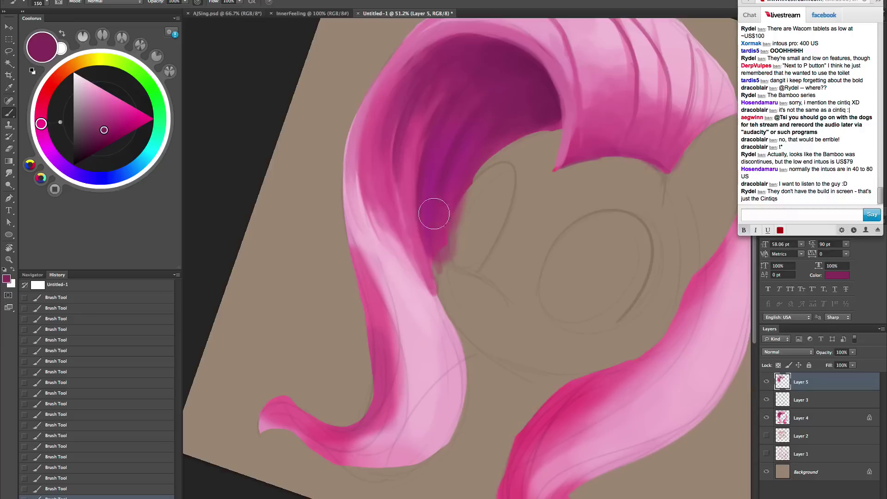
key("bracketright")
key("bracketright")
key("bracketright")
key("bracketright")
key("bracketright")
key("bracketright")
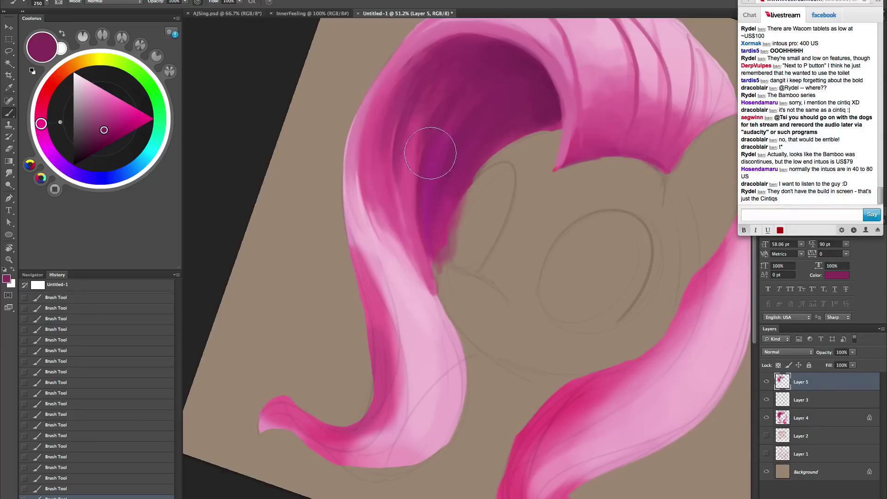
left_click_drag(418, 129, 418, 240)
- Paint a thin dark purple strand down the rear of the inner mane with a 60 px brush
key("bracketleft")
key("bracketleft")
key("bracketleft")
key("bracketleft")
key("bracketleft")
key("bracketleft")
key("bracketleft")
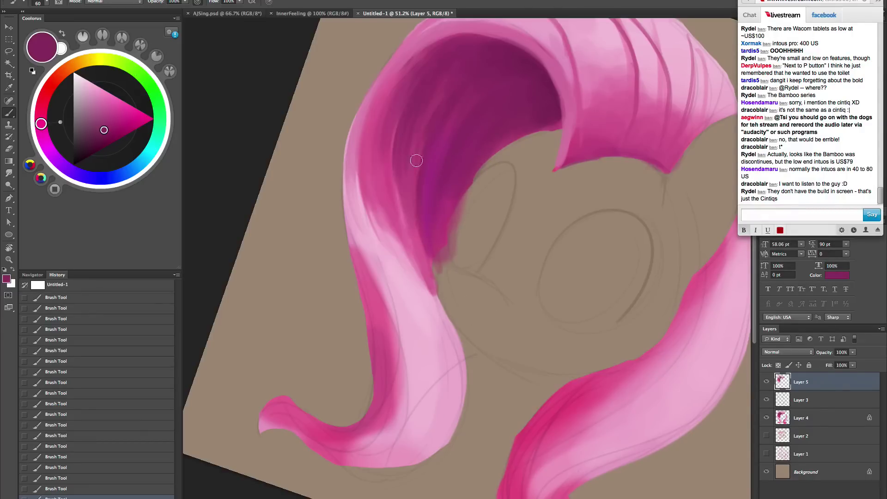
left_click_drag(407, 160, 406, 239)
- Sample the rear magenta, make it more saturated and paint it along the lower lock's outer edge with a brush of about 90 px
left_click_drag(549, 361, 536, 356)
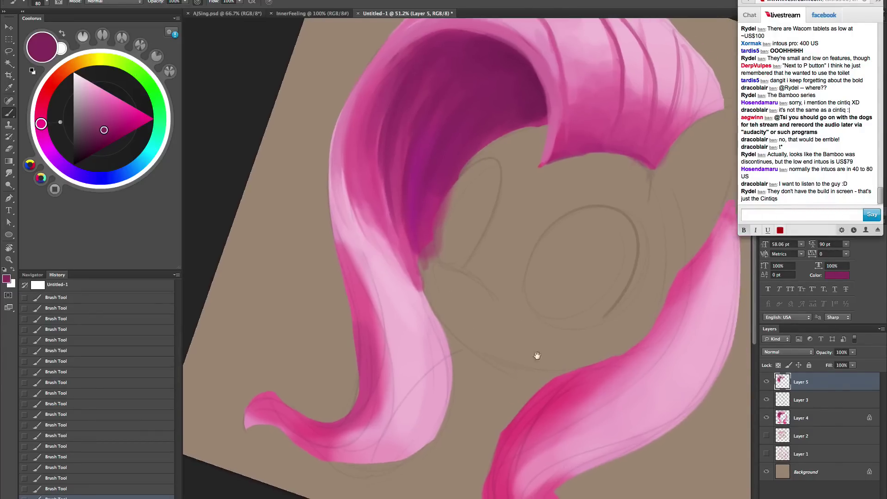
key("r")
left_click_drag(622, 312, 629, 271)
left_click_drag(596, 333, 619, 317)
key("b")
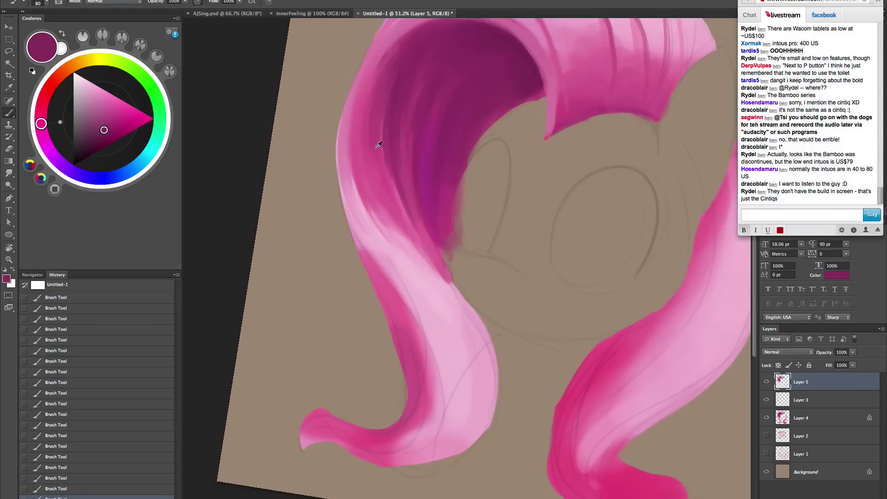
left_click(379, 145, "alt")
right_click(513, 285, "alt+shift")
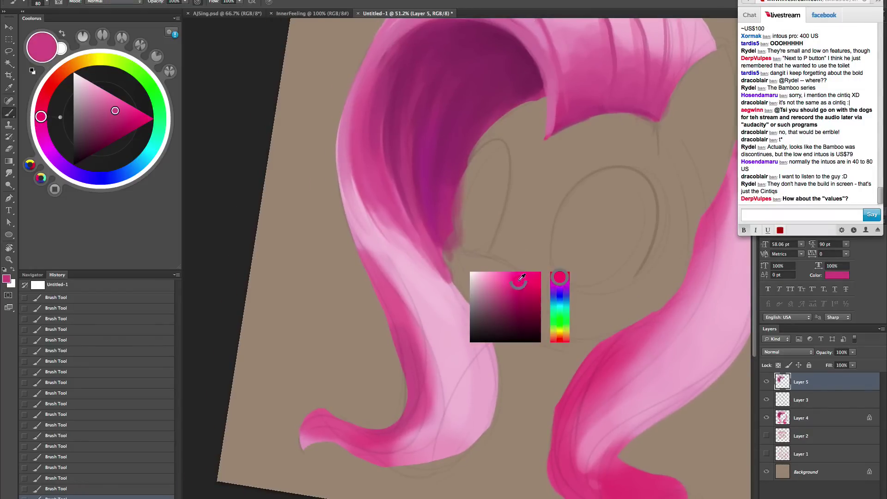
left_click_drag(519, 281, 519, 282)
left_click_drag(366, 260, 348, 204)
key("[")
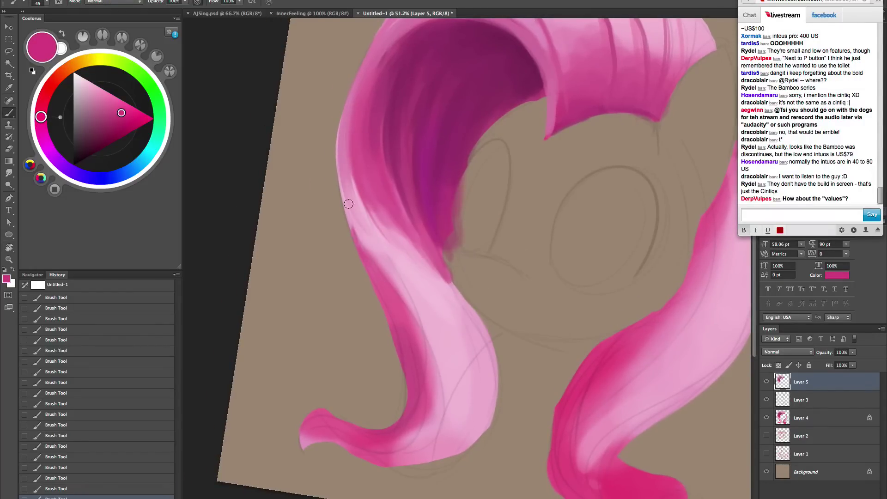
key("]")
left_click_drag(354, 235, 395, 306)
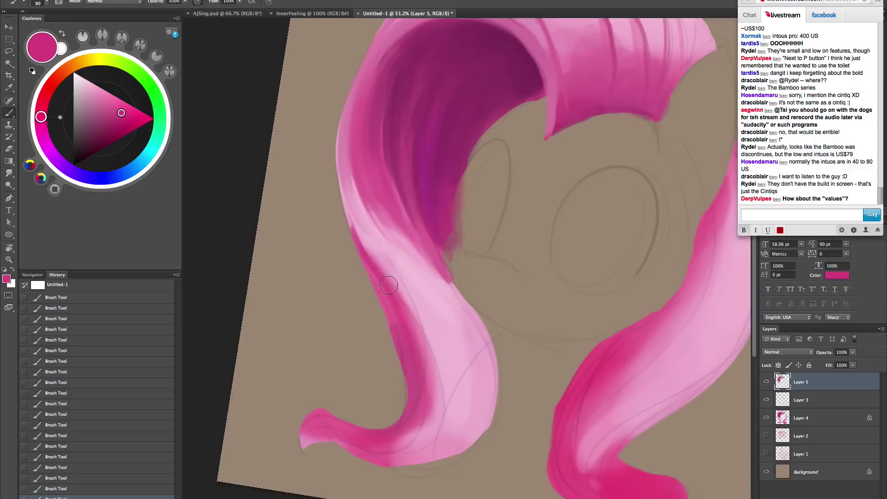
- Paint a dark purple shadow strand down the lower lock's outer edge and blend it with a sampled mid magenta at 100 px
left_click_drag(421, 221, 420, 227)
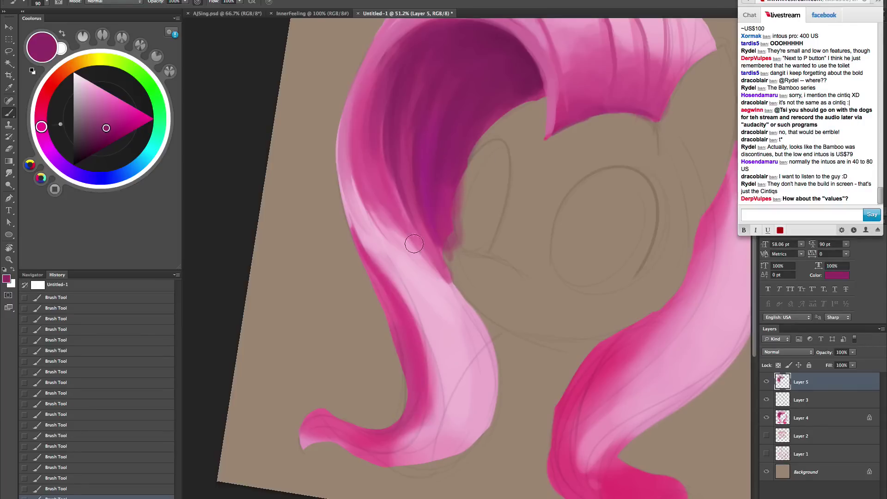
left_click_drag(368, 262, 407, 346)
key("]")
left_click_drag(383, 277, 413, 384)
key("]")
key("]")
key("]")
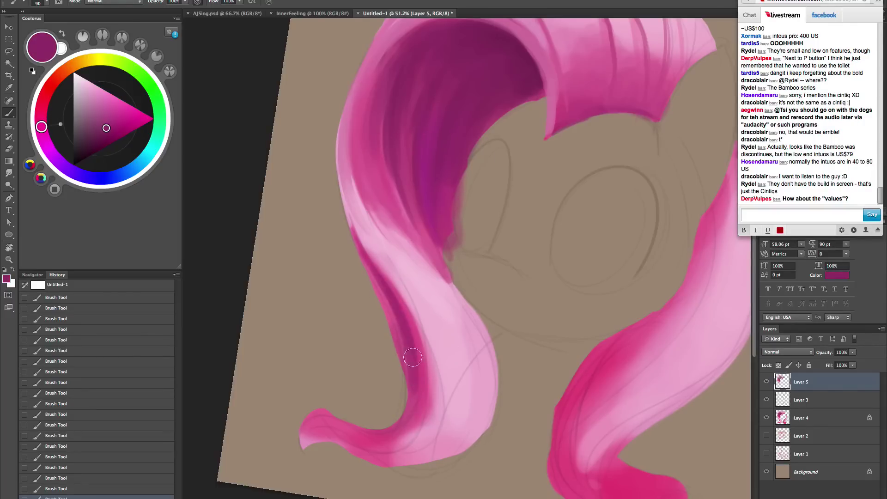
left_click(407, 331, "alt")
left_click_drag(405, 306, 421, 388)
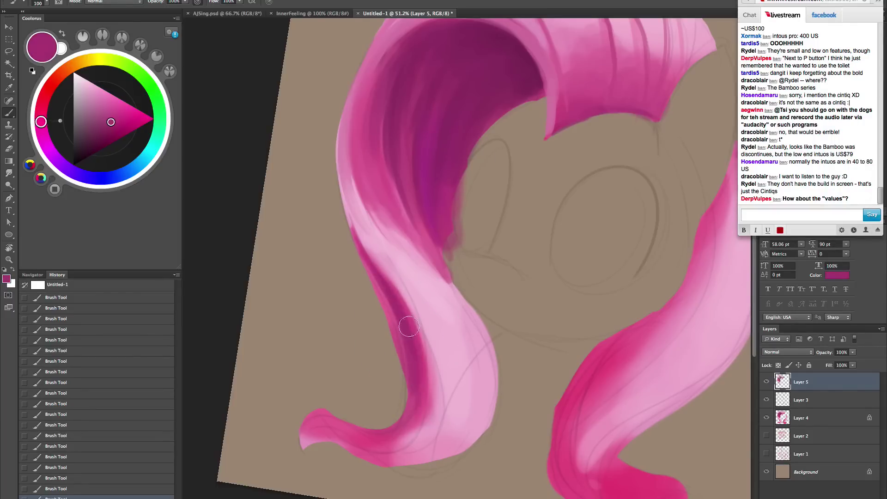
- Sample the lower lock's magenta, shift it to a brighter, redder pink and paint it beside the dark strand with a 200 px brush
left_click(427, 383, "alt")
key("]")
left_click(117, 112)
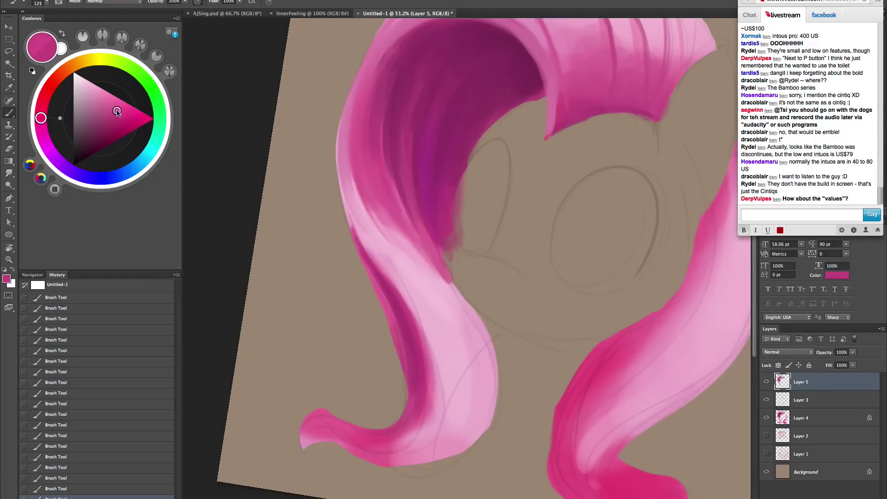
left_click_drag(117, 112, 118, 107)
left_click(41, 111)
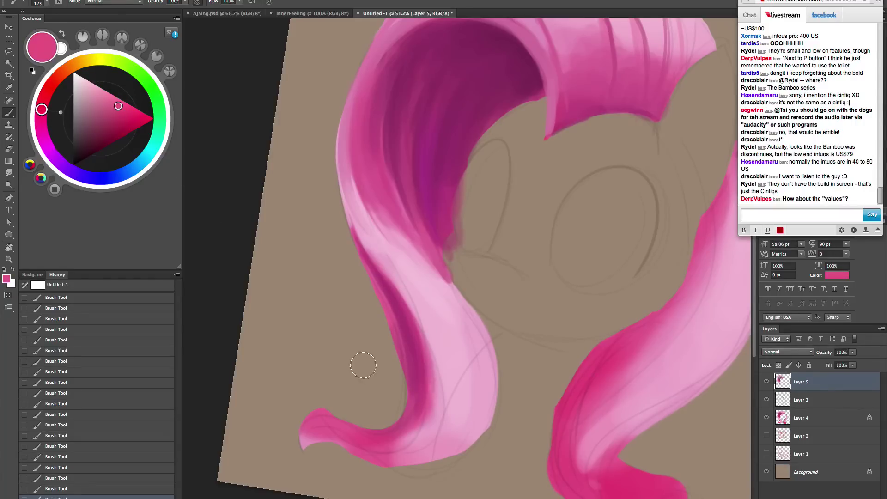
key("]")
key("]")
key("]")
left_click_drag(417, 345, 426, 416)
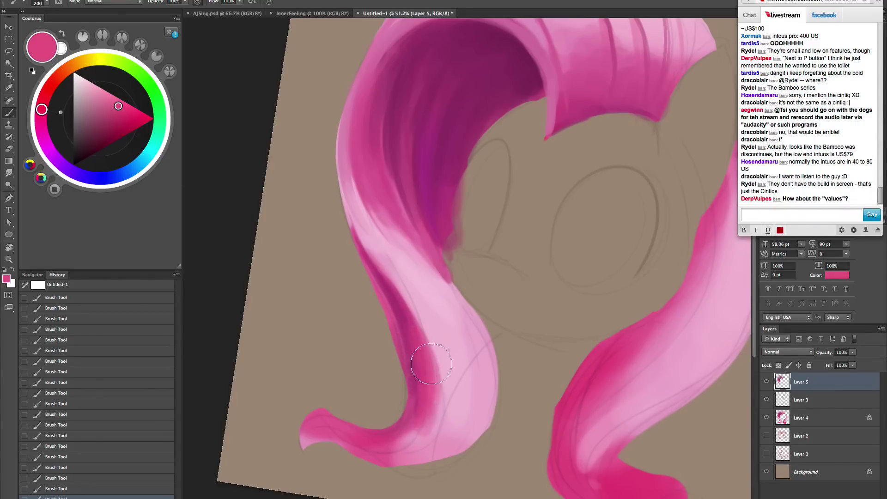
mouse_move(431, 363)
left_mouse_down()
mouse_move(438, 392)
mouse_move(446, 360)
mouse_move(423, 315)
mouse_move(443, 368)
mouse_move(435, 348)
mouse_move(441, 415)
mouse_move(435, 319)
mouse_move(448, 412)
mouse_move(455, 354)
mouse_move(472, 390)
mouse_move(463, 331)
mouse_move(439, 427)
left_mouse_up()
- Sample light and mid pinks and blend them through the middle of the lower lock with brushes of 200 to 400 px
left_click(435, 351, "alt")
key("]")
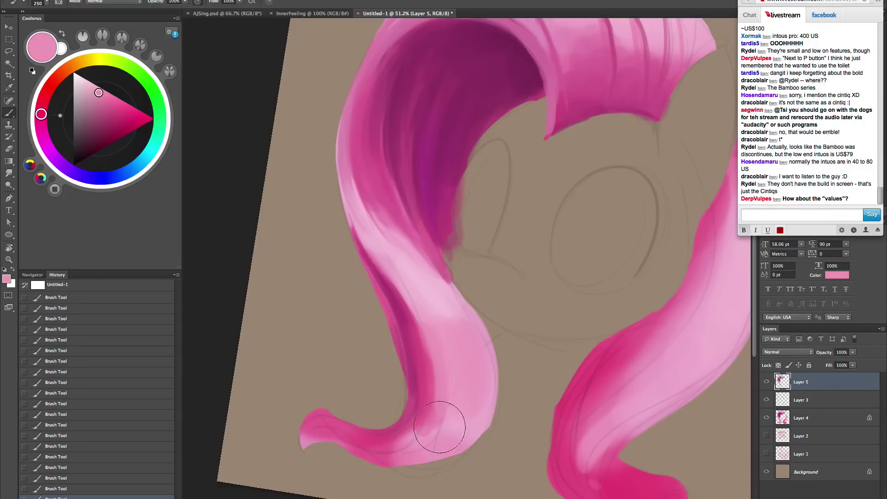
key("[")
mouse_move(458, 380)
left_mouse_down()
mouse_move(437, 418)
mouse_move(414, 433)
mouse_move(473, 375)
mouse_move(418, 426)
mouse_move(430, 386)
mouse_move(404, 433)
mouse_move(422, 396)
mouse_move(415, 428)
mouse_move(432, 416)
mouse_move(414, 442)
mouse_move(447, 409)
mouse_move(453, 369)
mouse_move(458, 384)
mouse_move(469, 363)
mouse_move(471, 386)
left_mouse_up()
left_click(429, 395, "alt")
key("]")
key("]")
key("]")
key("]")
left_click(460, 367, "alt")
key("[")
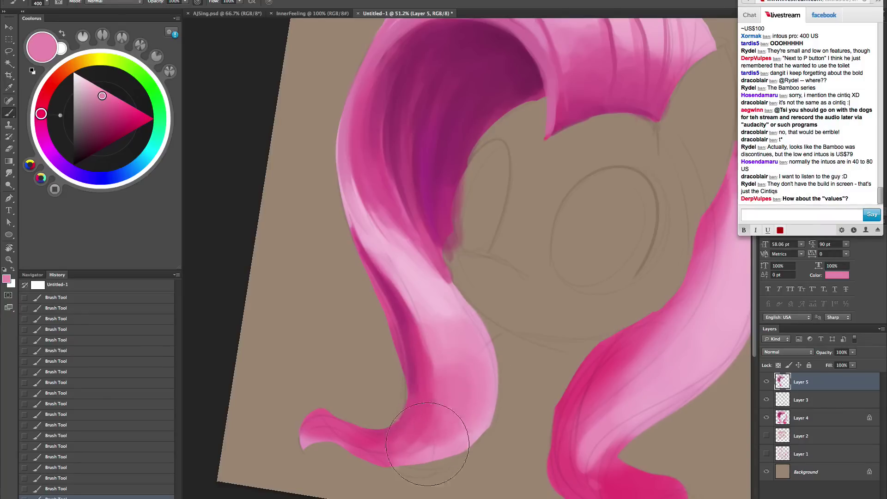
- Sample the deeper pink near the lower lock's bend and paint it along the bend's underside and up the inner edge
key("[")
key("[")
key("[")
key("[")
key("[")
key("[")
left_click(417, 425, "alt")
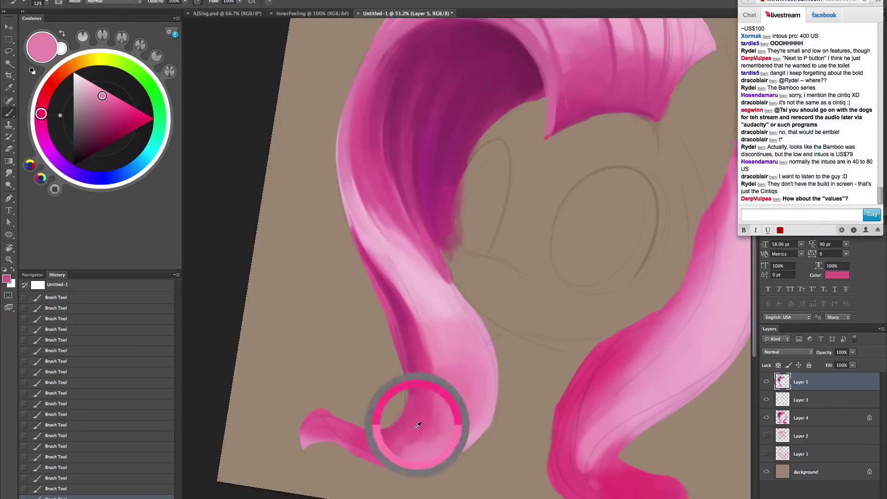
key("]")
key("]")
key("]")
mouse_move(416, 440)
left_mouse_down()
mouse_move(443, 436)
mouse_move(443, 417)
mouse_move(447, 444)
mouse_move(474, 395)
mouse_move(483, 352)
left_mouse_up()
- Soften the lower lock's bend with sampled mid pinks, enlarging the brush to about 400 px
key("]")
key("]")
key("[")
key("[")
key("[")
key("]")
left_click(481, 383, "alt")
left_click_drag(479, 382, 475, 355)
key("]")
mouse_move(464, 414)
left_mouse_down()
mouse_move(460, 349)
mouse_move(443, 429)
mouse_move(470, 347)
mouse_move(460, 331)
mouse_move(474, 409)
mouse_move(474, 384)
mouse_move(450, 416)
left_mouse_up()
left_click(467, 353, "alt")
key("]")
key("]")
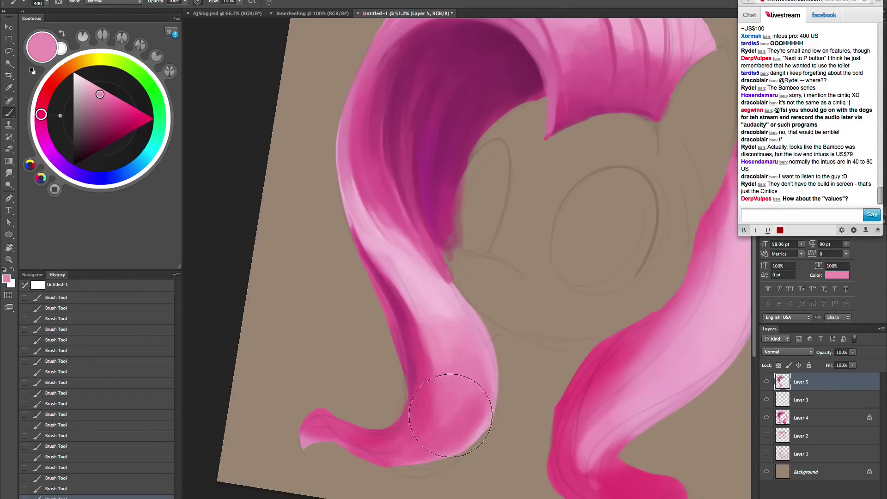
- Rotate the canvas and fill the lower lock's curled tip with sampled saturated pink, reducing the brush to about 40 px
key("r")
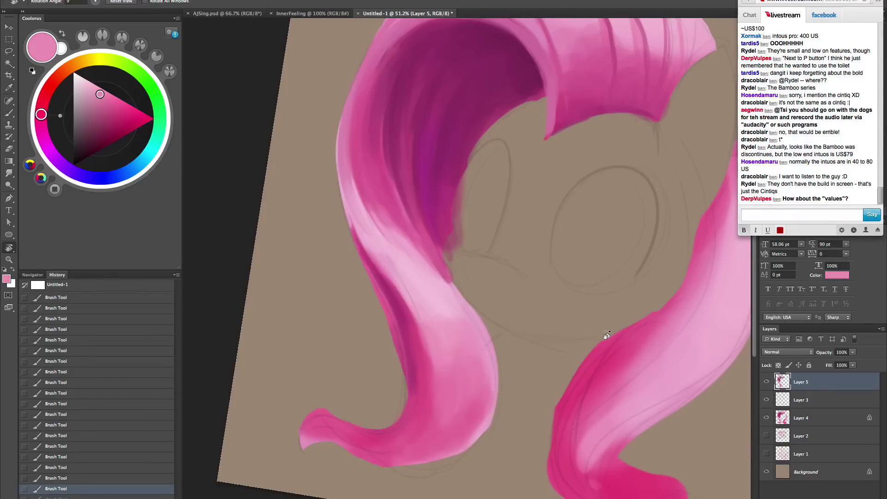
mouse_move(606, 335)
left_mouse_down()
mouse_move(624, 242)
mouse_move(511, 316)
mouse_move(522, 323)
left_mouse_up()
key("b")
left_click(525, 335, "alt")
key("[")
key("[")
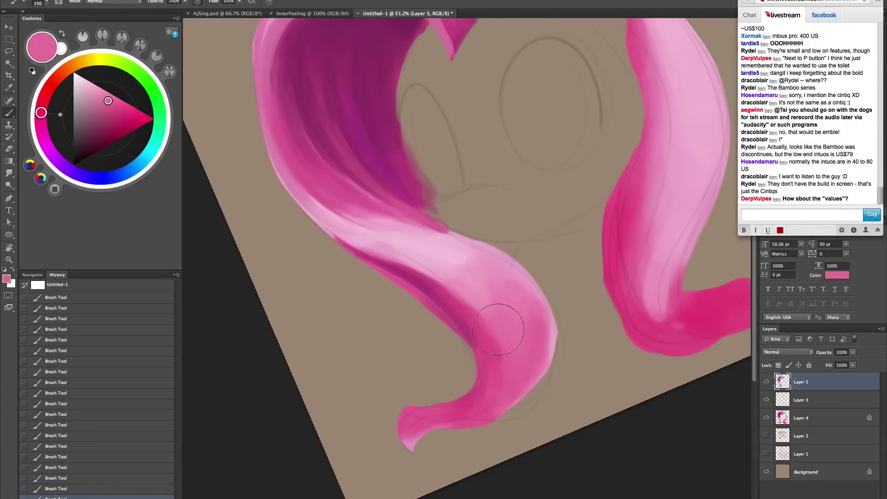
key("[")
key("[")
key("[")
key("[")
key("[")
key("[")
key("[")
key("[")
key("[")
left_click(499, 352, "alt")
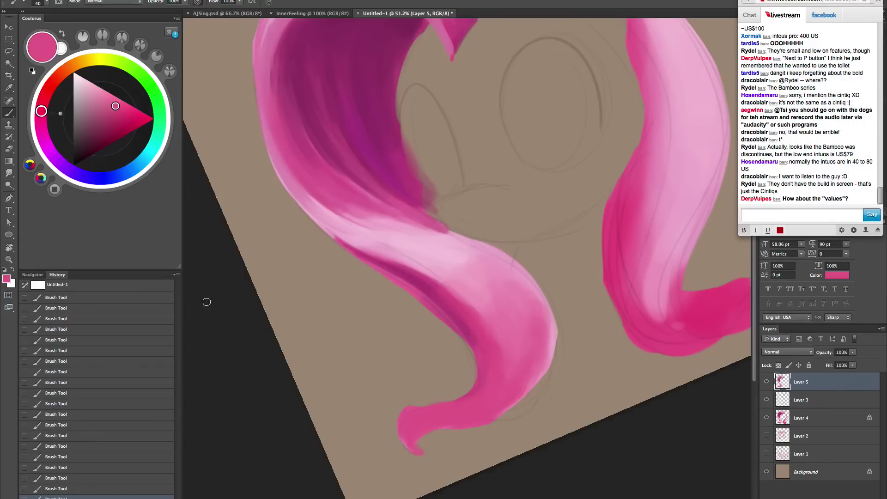
- Sample the dark magenta of the shadow strand and shade the curled tip with a 35 px brush, undoing the last stroke
left_click(440, 282, "alt")
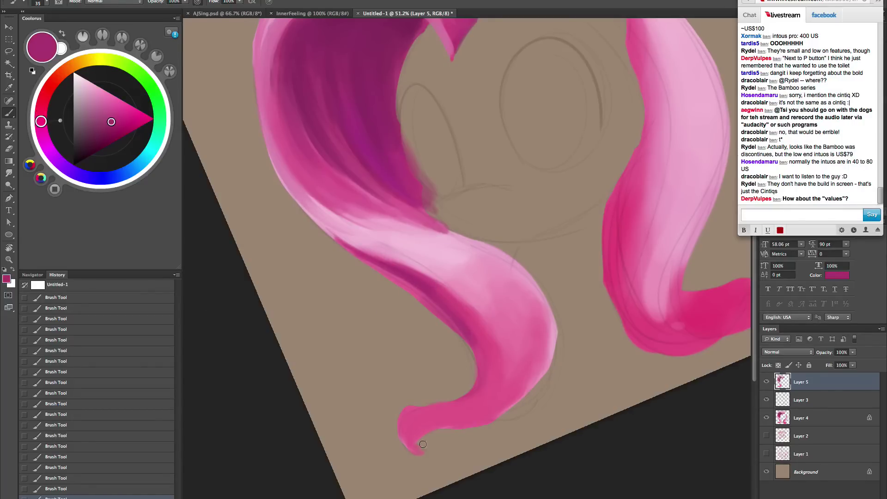
mouse_move(408, 444)
left_mouse_down()
mouse_move(423, 409)
mouse_move(409, 436)
mouse_move(507, 394)
mouse_move(503, 379)
mouse_move(530, 366)
mouse_move(515, 302)
mouse_move(499, 381)
mouse_move(500, 370)
mouse_move(472, 408)
mouse_move(403, 443)
left_mouse_up()
key("bracketright")
key("bracketright")
key("bracketright")
key("bracketright")
key("bracketright")
key("bracketright")
key("ctrl+z")
- Sample a light pink and paint highlight strands from the lower lock's bend to its curled tip with a brush of about 100 px
left_click(506, 318, "alt")
left_click_drag(483, 401, 406, 429)
mouse_move(511, 360)
left_mouse_down()
mouse_move(490, 400)
mouse_move(453, 417)
left_mouse_up()
left_click_drag(510, 346, 492, 398)
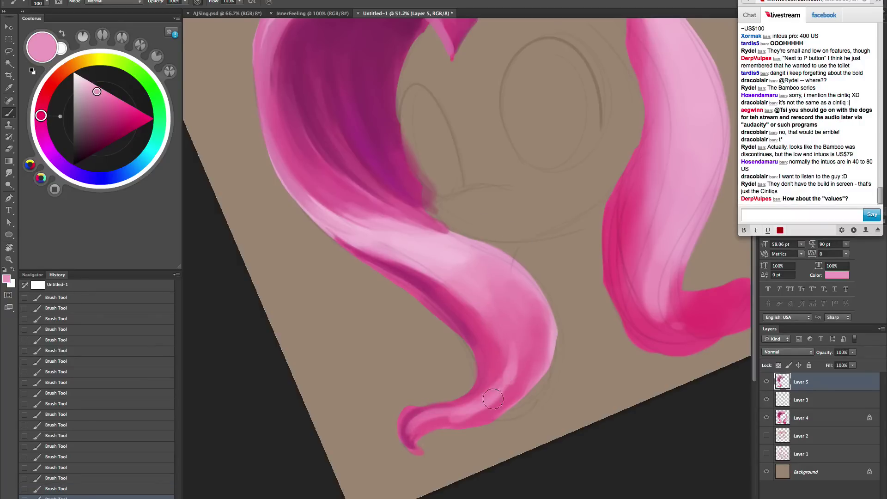
key("bracketleft")
mouse_move(518, 343)
left_mouse_down()
mouse_move(490, 403)
mouse_move(438, 415)
mouse_move(471, 415)
mouse_move(423, 421)
left_mouse_up()
- Blend the highlight around the lower lock's bend with sampled mid pinks at about 175 px and reset the canvas rotation
key("bracketright")
key("bracketright")
key("bracketright")
key("bracketright")
left_click_drag(515, 394, 474, 417)
left_click(526, 358, "alt")
mouse_move(525, 359)
left_mouse_down()
mouse_move(465, 417)
mouse_move(414, 432)
mouse_move(527, 376)
mouse_move(532, 318)
mouse_move(522, 349)
mouse_move(457, 397)
left_mouse_up()
left_click(531, 345, "alt")
key("Escape")
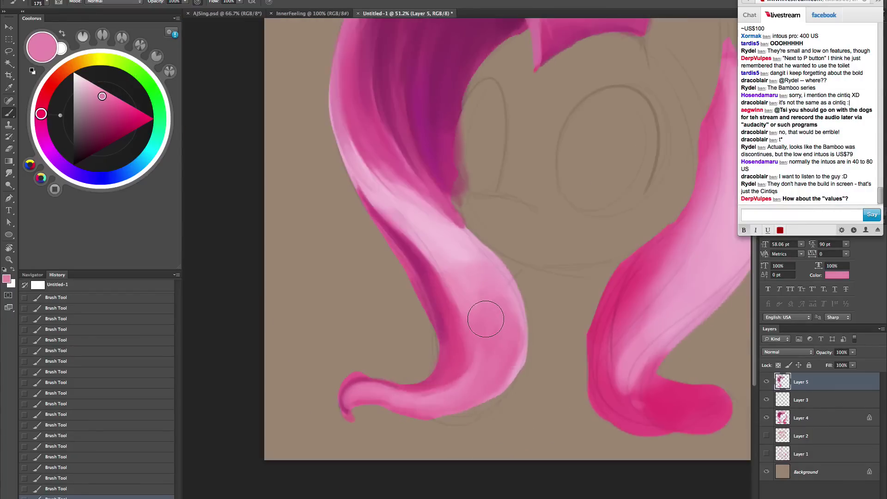
- Sample the dark purple beneath the arch and deepen the inner mane's shadow near the forelock with an 80 px brush
left_click_drag(551, 326, 523, 346)
key("z")
left_click_drag(481, 393, 470, 407)
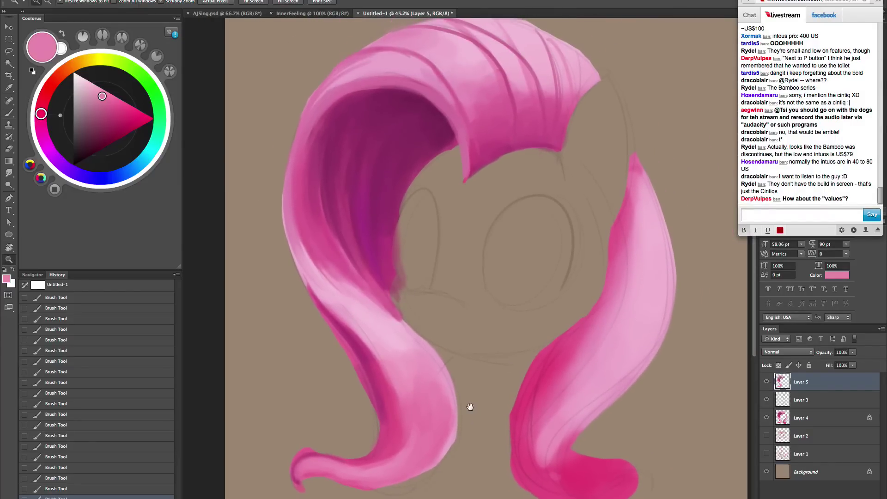
left_click_drag(511, 330, 534, 377)
key("b")
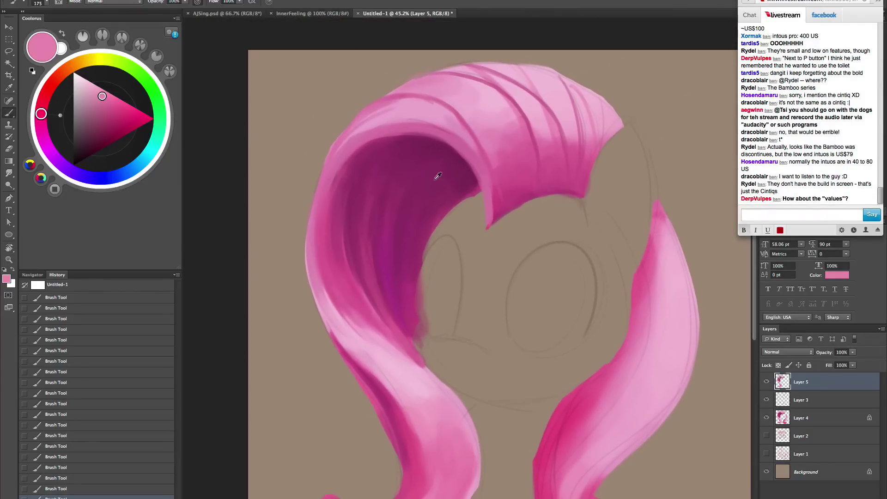
left_click(434, 158, "alt")
key("bracketleft")
key("bracketleft")
key("bracketleft")
key("bracketleft")
key("bracketleft")
key("bracketleft")
key("bracketleft")
key("bracketleft")
key("bracketleft")
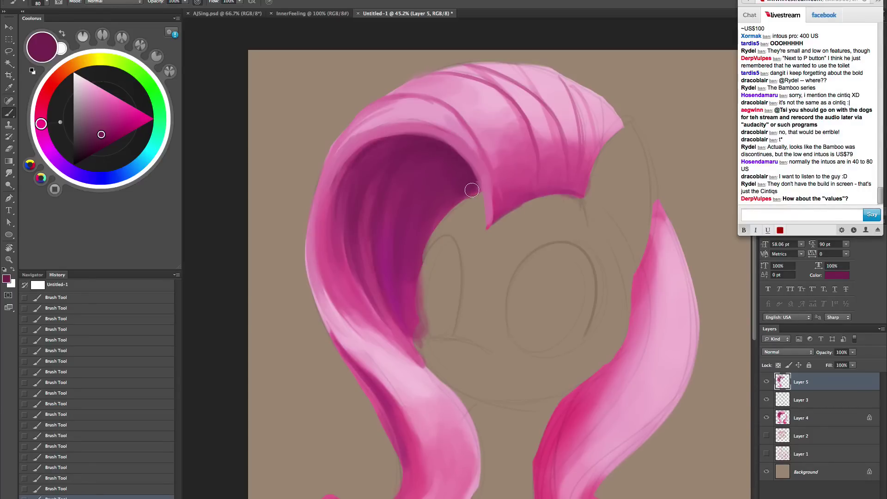
- Sample a saturated pink and strengthen the rear of the inner mane with a 90 px brush
mouse_move(580, 304)
left_mouse_down()
mouse_move(580, 283)
mouse_move(608, 259)
mouse_move(628, 316)
mouse_move(578, 351)
left_mouse_up()
left_click(578, 351, "alt")
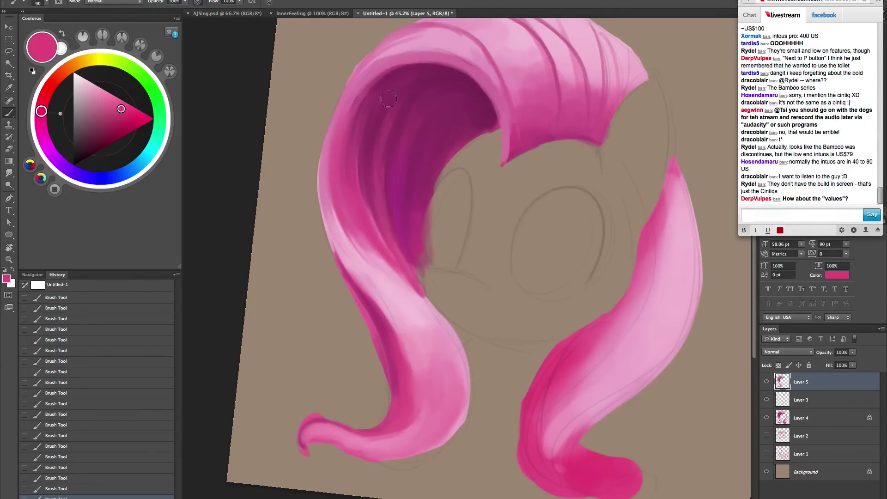
key("Escape")
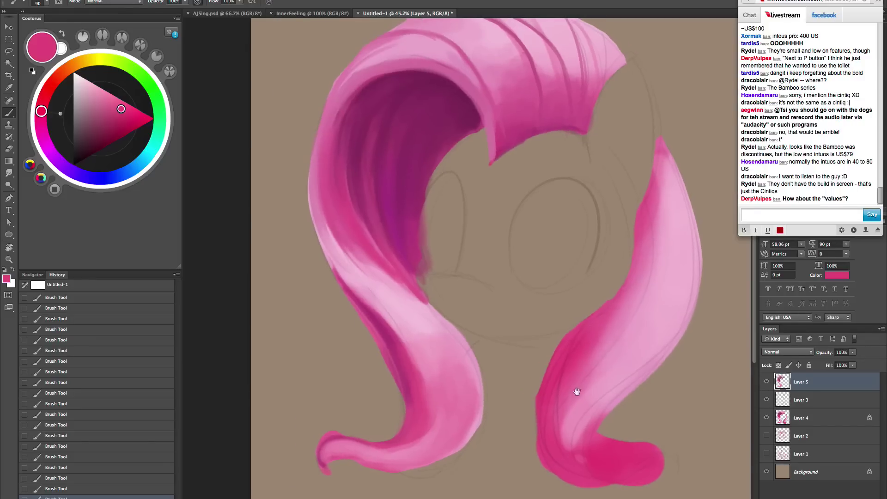
left_click_drag(571, 385, 576, 397)
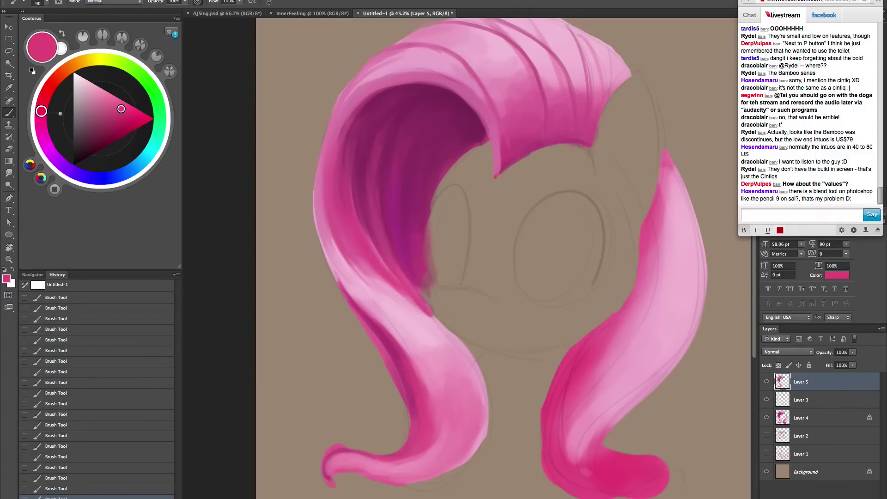
- Add a Black & White adjustment layer with the Default preset above Layer 5 and close its properties
left_click(823, 498)
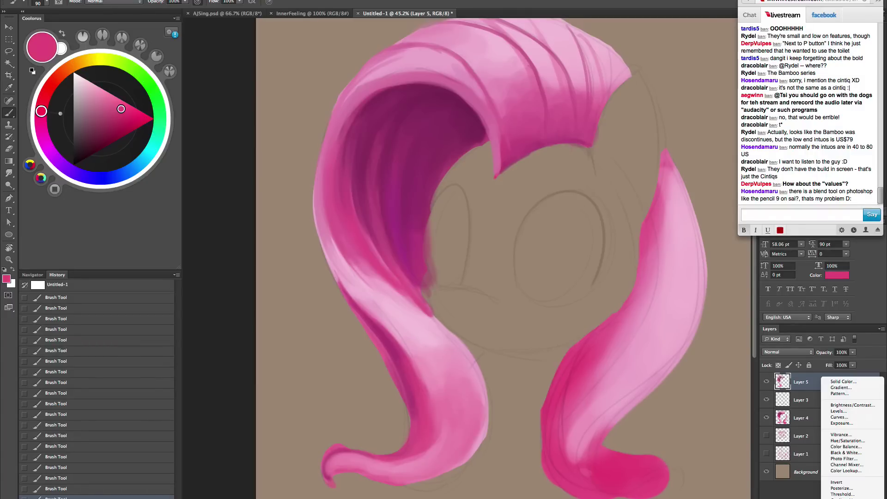
left_click(849, 453)
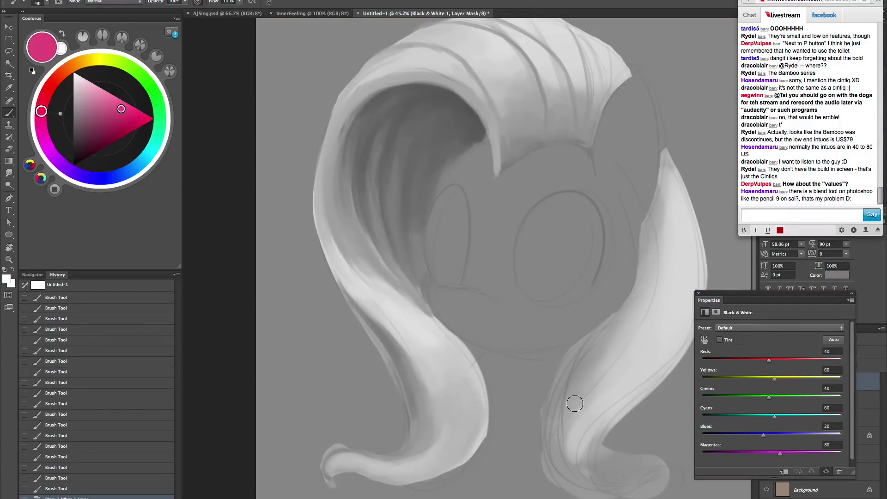
left_click_drag(722, 294, 730, 304)
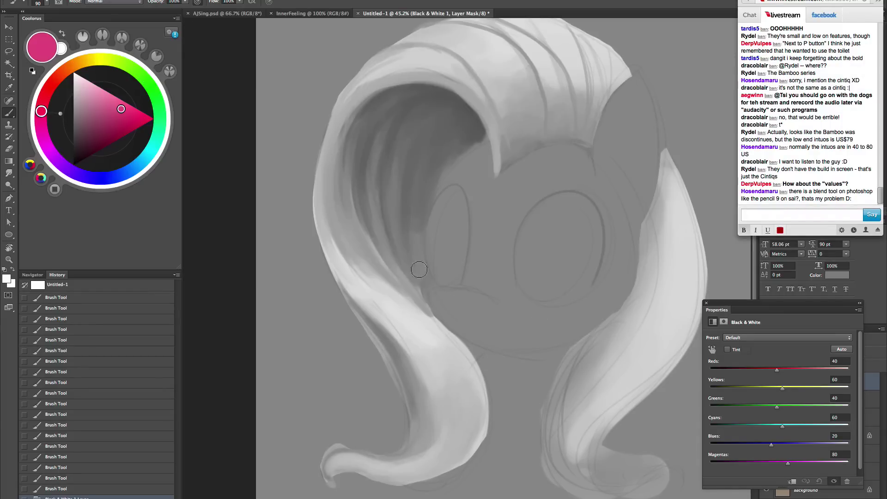
left_click(706, 303)
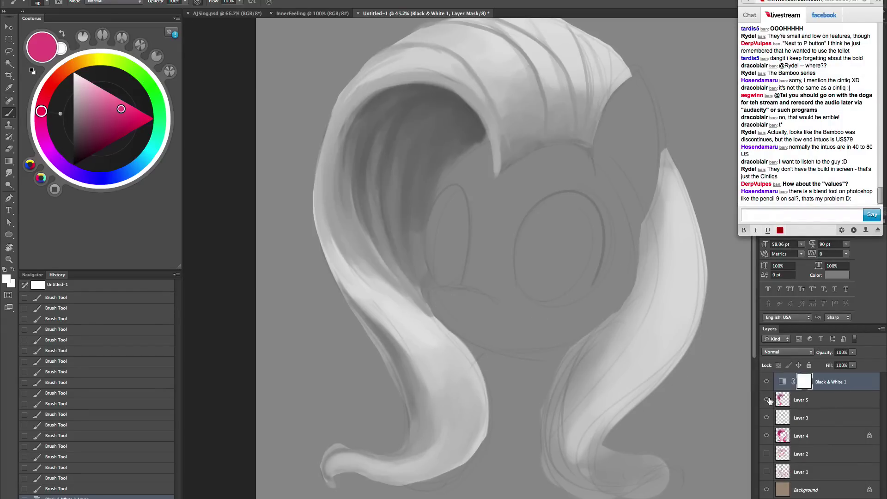
- Toggle the Black & White adjustment layer repeatedly to compare the painting's values in greyscale and colour, leaving it hidden
left_click(766, 383)
left_click(767, 384)
left_click(766, 383)
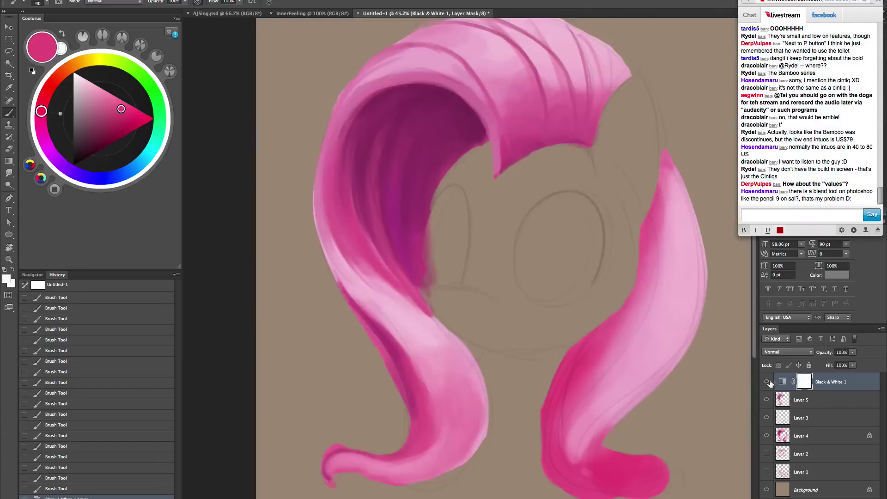
left_click(767, 383)
left_click(767, 381)
left_click(767, 381)
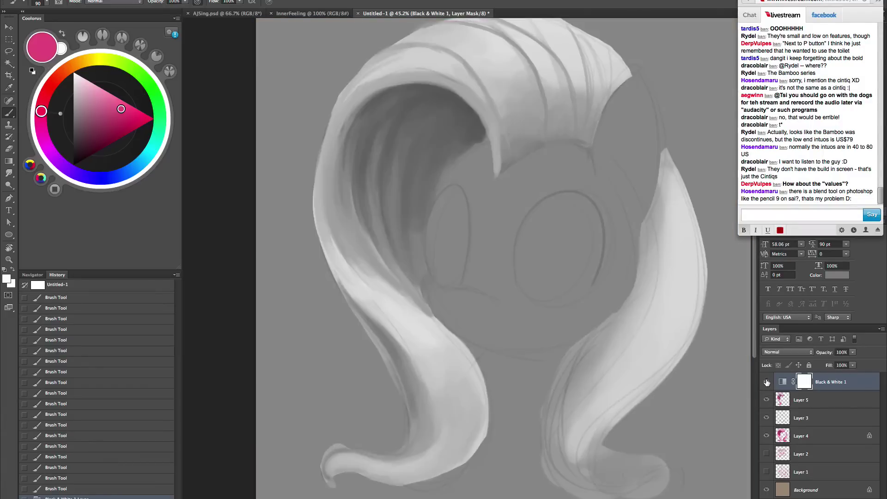
left_click(766, 381)
left_click(766, 382)
left_click(766, 383)
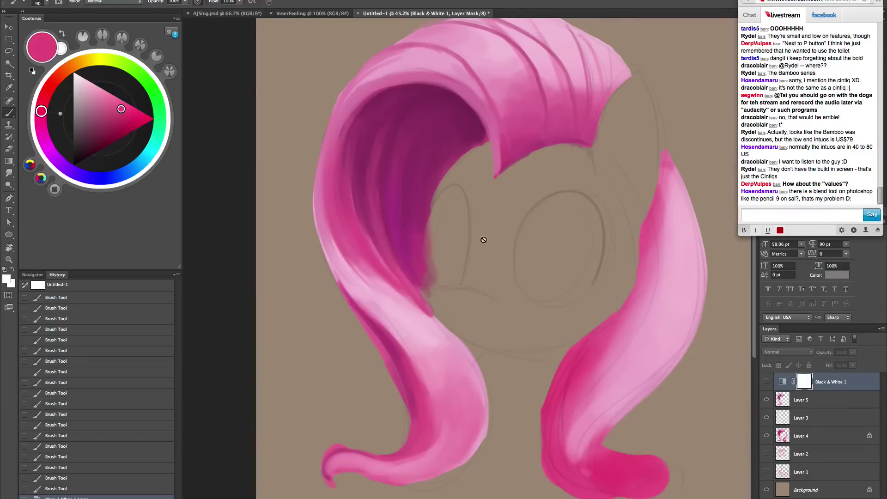
- On Layer 5, sample the purple beneath the arch, make it darker and more violet, and paint the arch's front corner at 60 px
left_click(461, 101, "alt")
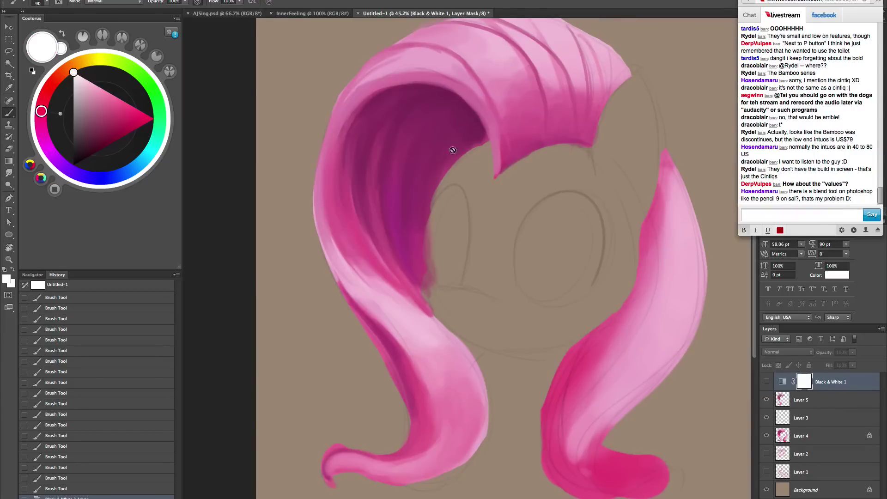
left_click(787, 406)
left_click(457, 114, "alt")
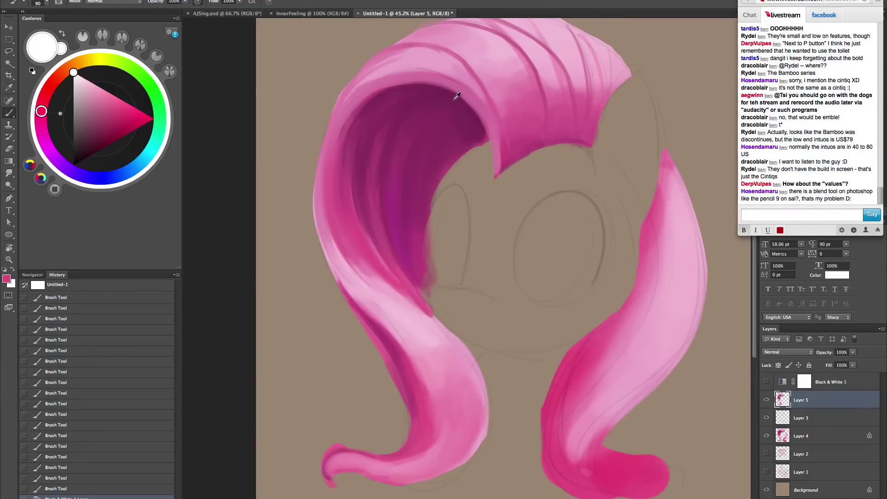
left_click(457, 96, "alt")
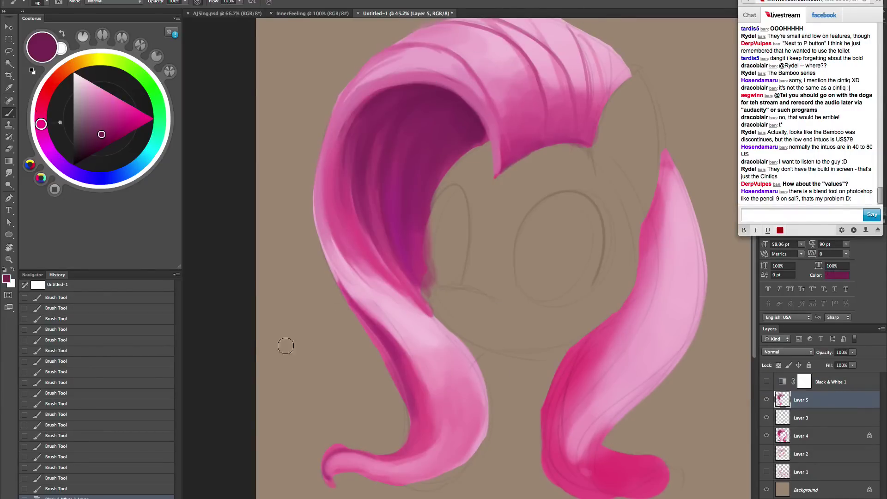
left_click(94, 146)
left_click_drag(41, 124, 43, 138)
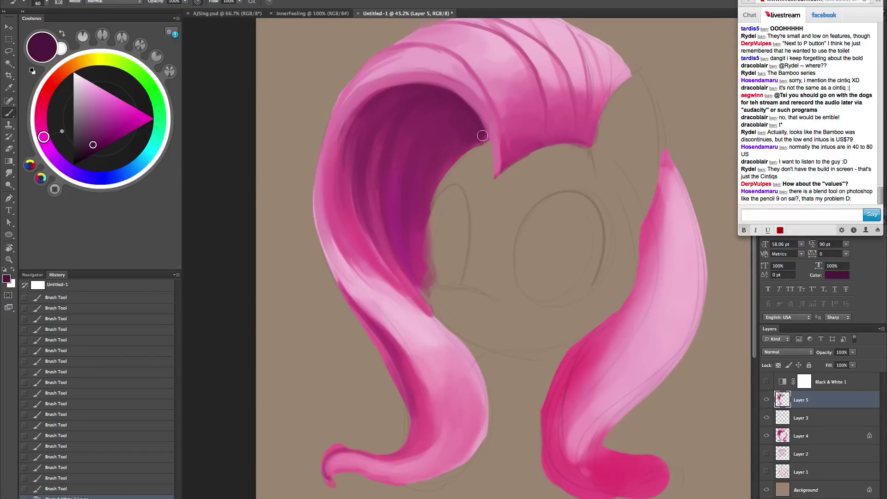
left_click_drag(482, 136, 482, 140)
mouse_move(482, 137)
left_mouse_down()
mouse_move(468, 111)
mouse_move(478, 134)
left_mouse_up()
left_click_drag(482, 141, 468, 119)
- Spread the dark violet shadow across the hollow beneath the arch, enlarging the brush step by step to 500 px
key("bracketright")
key("bracketright")
key("bracketright")
key("bracketright")
key("bracketright")
key("bracketright")
key("bracketright")
mouse_move(473, 126)
left_mouse_down()
mouse_move(457, 107)
mouse_move(477, 144)
mouse_move(456, 109)
mouse_move(464, 127)
left_mouse_up()
key("bracketright")
key("bracketright")
key("bracketright")
mouse_move(464, 127)
left_mouse_down()
mouse_move(393, 99)
mouse_move(451, 129)
left_mouse_up()
mouse_move(451, 129)
left_mouse_down()
mouse_move(395, 118)
mouse_move(443, 124)
left_mouse_up()
key("bracketright")
key("bracketright")
mouse_move(443, 125)
left_mouse_down()
mouse_move(420, 130)
mouse_move(426, 124)
left_mouse_up()
left_click_drag(426, 125, 407, 121)
mouse_move(406, 121)
left_mouse_down()
mouse_move(420, 110)
mouse_move(385, 122)
mouse_move(461, 139)
mouse_move(400, 151)
mouse_move(455, 139)
left_mouse_up()
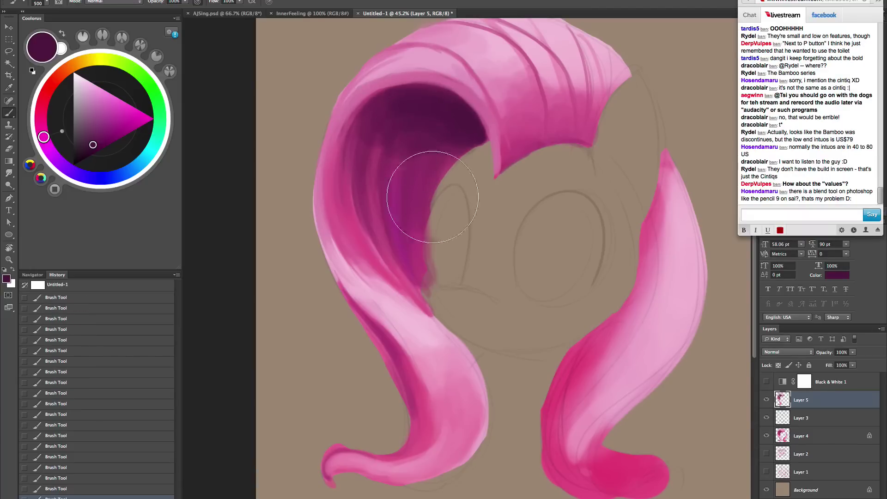
- Sample the deep pink inside the mane, darken it slightly, and paint a shadow along the underside of the lower curl
key("bracketleft")
key("bracketleft")
key("bracketleft")
key("bracketleft")
key("bracketleft")
key("bracketleft")
key("bracketleft")
key("bracketleft")
key("bracketleft")
key("bracketleft")
key("bracketleft")
key("bracketleft")
left_click(363, 237, "alt")
left_click_drag(119, 113, 114, 123)
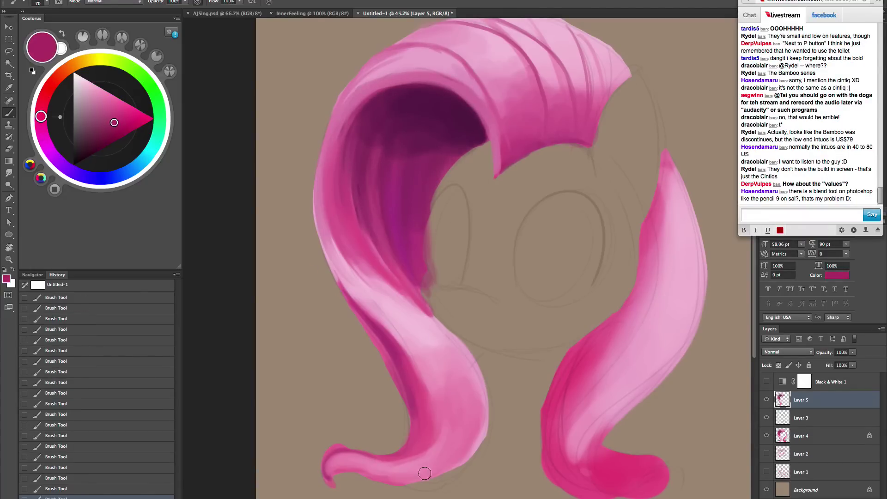
key("bracketright")
key("bracketright")
key("bracketright")
key("bracketright")
key("bracketright")
key("bracketright")
mouse_move(424, 473)
left_mouse_down()
mouse_move(476, 420)
mouse_move(448, 462)
mouse_move(467, 427)
mouse_move(444, 459)
mouse_move(453, 414)
mouse_move(455, 454)
mouse_move(468, 434)
mouse_move(403, 474)
left_mouse_up()
key("bracketleft")
key("bracketleft")
key("bracketleft")
mouse_move(459, 451)
left_mouse_down()
mouse_move(413, 470)
mouse_move(445, 445)
left_mouse_up()
- Sample the lower curl's pink and soften its underside shadow, first at 400 px and finally at 175 px
left_click(455, 406, "alt")
key("bracketright")
key("bracketright")
key("bracketright")
key("bracketright")
key("bracketright")
key("bracketright")
key("bracketright")
key("bracketright")
mouse_move(461, 414)
left_mouse_down()
mouse_move(471, 420)
mouse_move(454, 375)
left_mouse_up()
key("bracketleft")
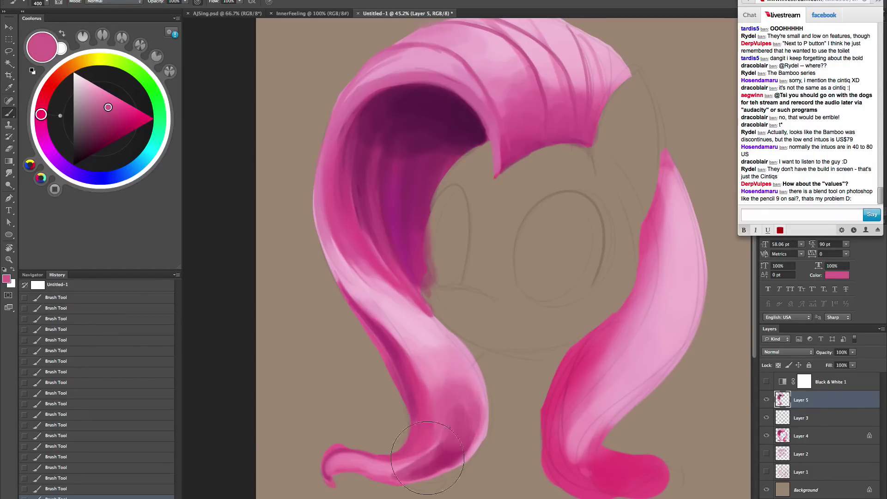
key("bracketleft")
key("bracketleft")
key("bracketleft")
key("bracketleft")
left_click_drag(417, 467, 446, 439)
left_click_drag(384, 474, 466, 433)
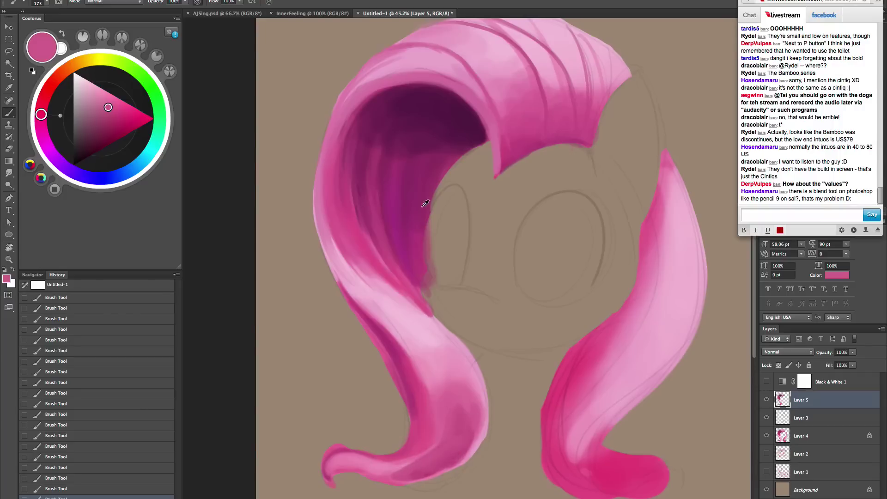
- Sample the purple inside the arch and deepen the shadow along the lower lock's inner fold down to the curled tip
left_click(425, 203, "alt")
mouse_move(358, 303)
left_mouse_down()
mouse_move(390, 342)
mouse_move(400, 399)
left_mouse_up()
key("bracketleft")
key("bracketleft")
key("bracketleft")
mouse_move(392, 349)
left_mouse_down()
mouse_move(414, 442)
mouse_move(396, 350)
mouse_move(402, 457)
mouse_move(421, 429)
mouse_move(410, 454)
left_mouse_up()
key("bracketright")
mouse_move(422, 408)
left_mouse_down()
mouse_move(409, 454)
mouse_move(342, 449)
left_mouse_up()
key("bracketleft")
key("bracketleft")
- Sample the purplish pink beside the fold and shade the bend of the lower curl with a slightly larger brush
left_click(426, 419, "alt")
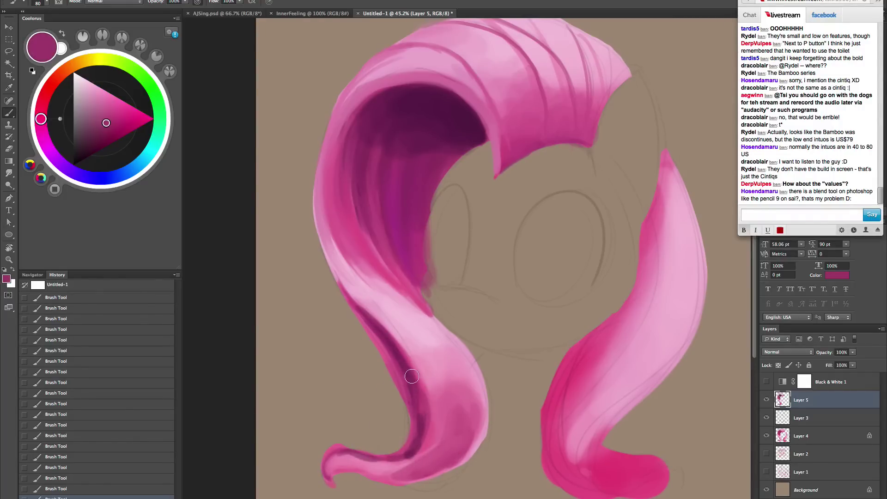
key("bracketright")
key("bracketright")
key("bracketright")
left_click_drag(446, 441, 394, 469)
left_click(433, 428, "alt")
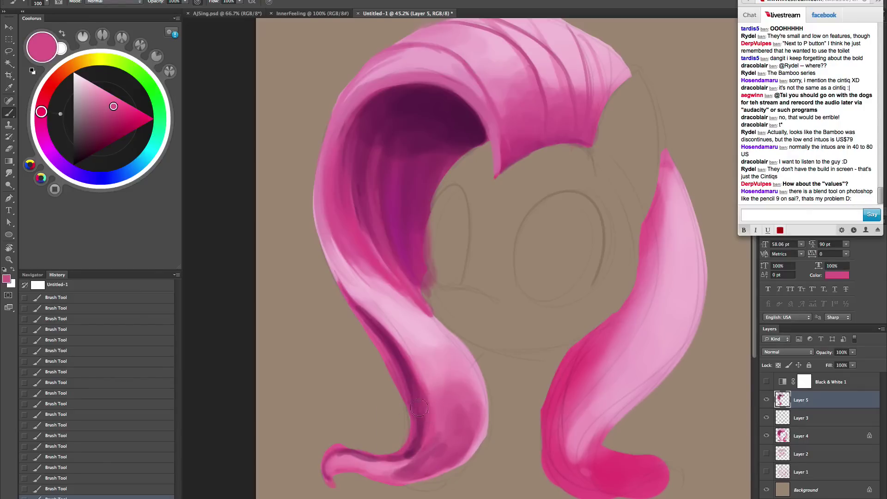
- Sample the deep pink above the lock's twist and paint thin strand lines down across the light band at 45 px
left_click(379, 264, "alt")
key("bracketleft")
key("bracketleft")
key("bracketleft")
key("bracketleft")
left_click_drag(344, 254, 405, 314)
left_click_drag(367, 282, 434, 372)
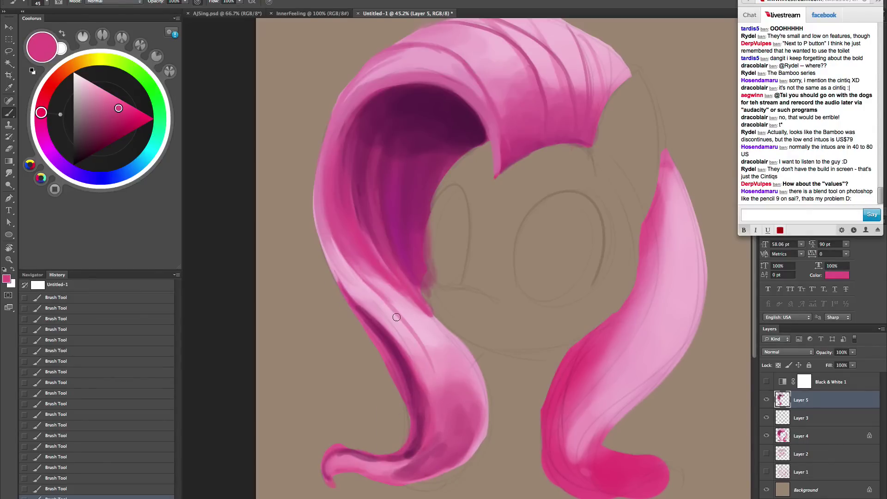
mouse_move(406, 304)
left_mouse_down()
mouse_move(454, 358)
mouse_move(431, 325)
left_mouse_up()
key("bracketright")
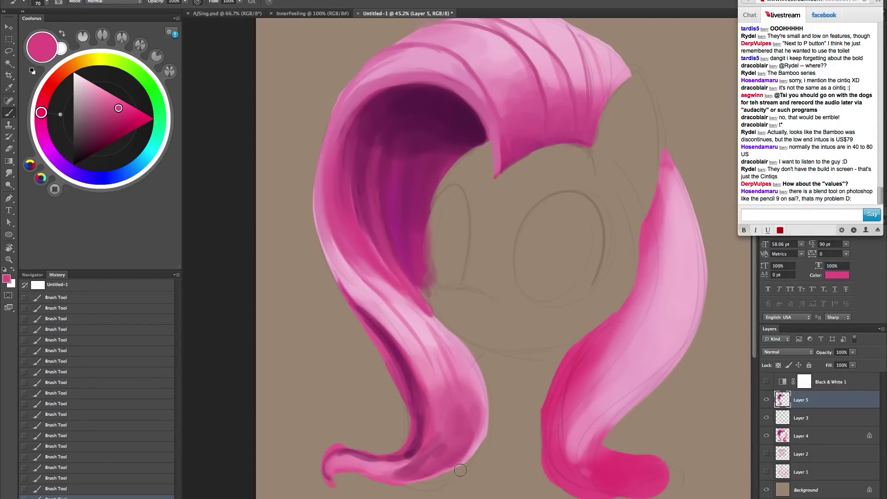
- Sample the arch's dark violet and paint a shadow along the fringe's lower edge at 80 px
left_click(483, 121, "alt")
key("bracketright")
left_click_drag(524, 151, 548, 124)
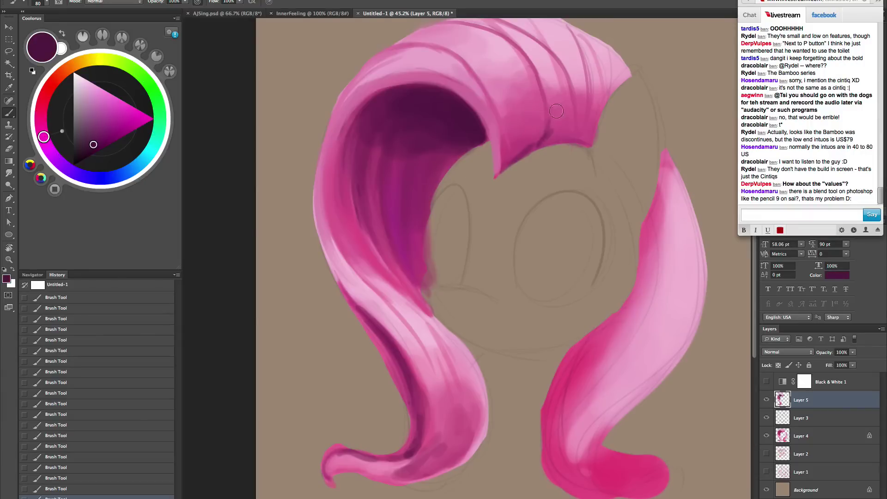
- Sample colours from the mane and the fringe's edge, and spread the fringe shadow toward its outer corner with a larger brush
left_click(366, 253, "alt")
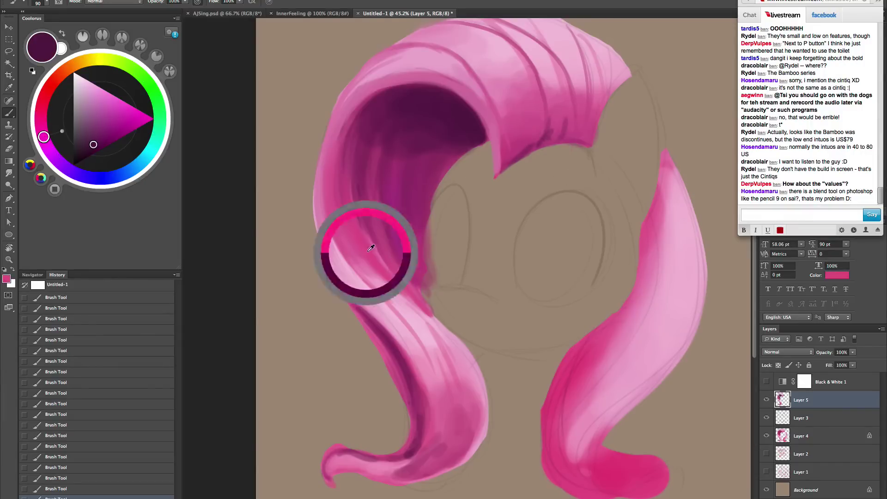
key("bracketright")
key("bracketright")
key("bracketright")
key("bracketright")
key("bracketright")
left_click(519, 154, "alt")
mouse_move(512, 154)
left_mouse_down()
mouse_move(535, 125)
mouse_move(523, 125)
mouse_move(532, 135)
mouse_move(553, 124)
mouse_move(558, 134)
mouse_move(580, 116)
mouse_move(591, 134)
mouse_move(601, 88)
mouse_move(592, 115)
left_mouse_up()
key("bracketright")
key("bracketright")
key("bracketleft")
- Sample the mane's deep pink and paint it in thin strokes along the outer edge of the arch
key("r")
left_click_drag(610, 333, 596, 205)
mouse_move(586, 255)
left_mouse_down()
mouse_move(590, 281)
mouse_move(652, 322)
left_mouse_up()
key("b")
left_click(449, 402, "alt")
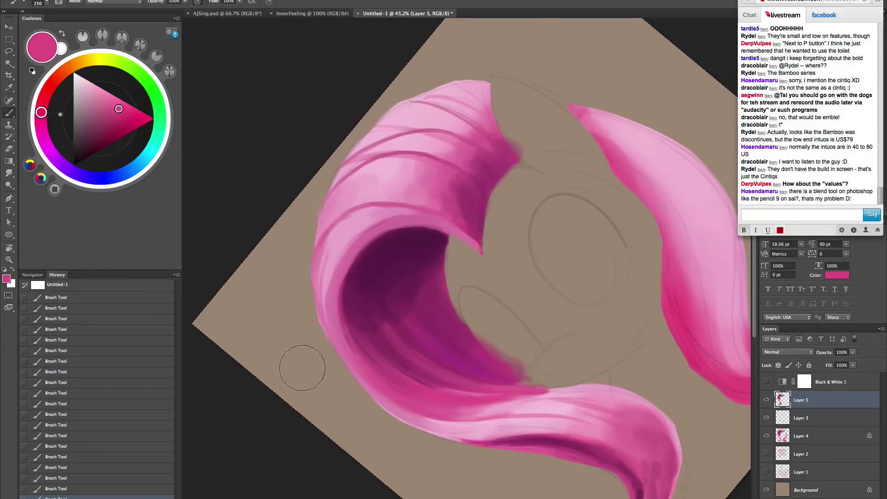
key("bracketleft")
key("bracketleft")
key("bracketleft")
key("bracketleft")
key("bracketleft")
key("bracketleft")
key("bracketleft")
key("bracketleft")
key("bracketleft")
key("bracketleft")
key("bracketleft")
mouse_move(320, 322)
left_mouse_down()
mouse_move(326, 227)
mouse_move(322, 314)
mouse_move(350, 211)
left_mouse_up()
mouse_move(321, 315)
left_mouse_down()
mouse_move(350, 212)
mouse_move(315, 270)
mouse_move(335, 226)
mouse_move(329, 307)
mouse_move(320, 275)
mouse_move(325, 315)
mouse_move(333, 204)
mouse_move(313, 254)
mouse_move(344, 186)
left_mouse_up()
left_click_drag(318, 244, 381, 140)
- Continue the deep pink edge along the crown up to the fringe's upper corner with a slightly larger brush
key("bracketright")
key("bracketright")
mouse_move(342, 175)
left_mouse_down()
mouse_move(381, 139)
mouse_move(343, 165)
mouse_move(401, 110)
left_mouse_up()
key("bracketright")
key("bracketright")
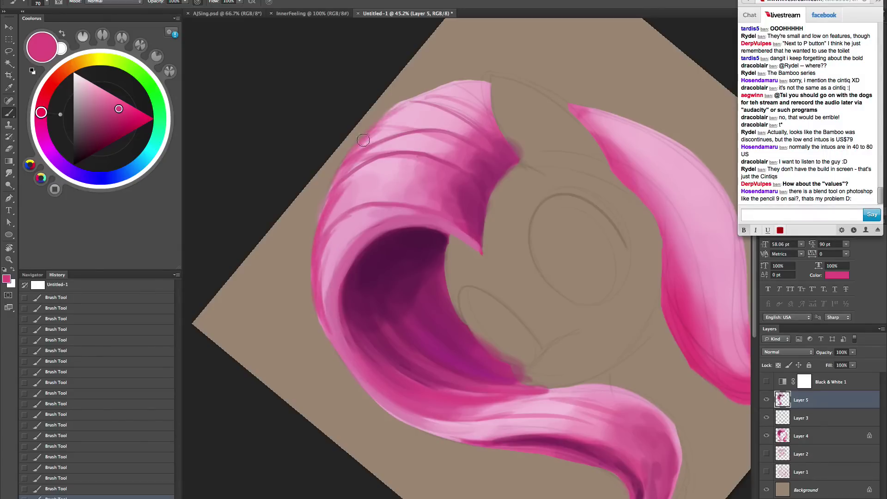
mouse_move(363, 140)
left_mouse_down()
mouse_move(442, 94)
mouse_move(354, 151)
mouse_move(369, 137)
mouse_move(365, 215)
mouse_move(333, 198)
mouse_move(346, 164)
mouse_move(435, 88)
mouse_move(418, 94)
mouse_move(475, 83)
left_mouse_up()
key("bracketleft")
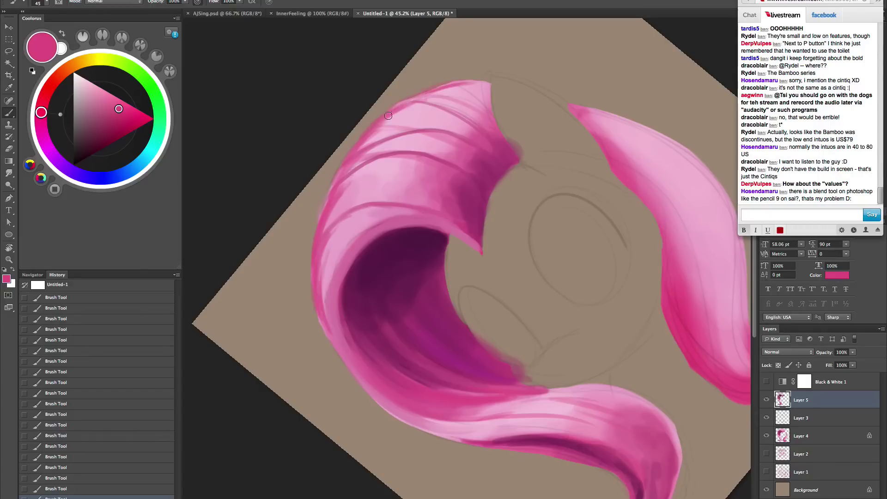
- Sample the pink beside the arch's strand line and soften the outer edge of the arch at 175 px
left_click(369, 212, "alt")
key("bracketright")
key("bracketright")
key("bracketright")
key("bracketright")
key("bracketright")
key("bracketright")
key("bracketright")
key("bracketright")
key("bracketright")
mouse_move(356, 180)
left_mouse_down()
mouse_move(330, 213)
mouse_move(326, 228)
mouse_move(341, 191)
mouse_move(318, 284)
left_mouse_up()
- Resample pinks near the arch's outer edge and shade down the edge at 150 px
left_click(357, 181, "alt")
left_click(324, 214, "alt")
key("bracketleft")
left_click_drag(329, 238, 327, 317)
left_click_drag(349, 220, 326, 284)
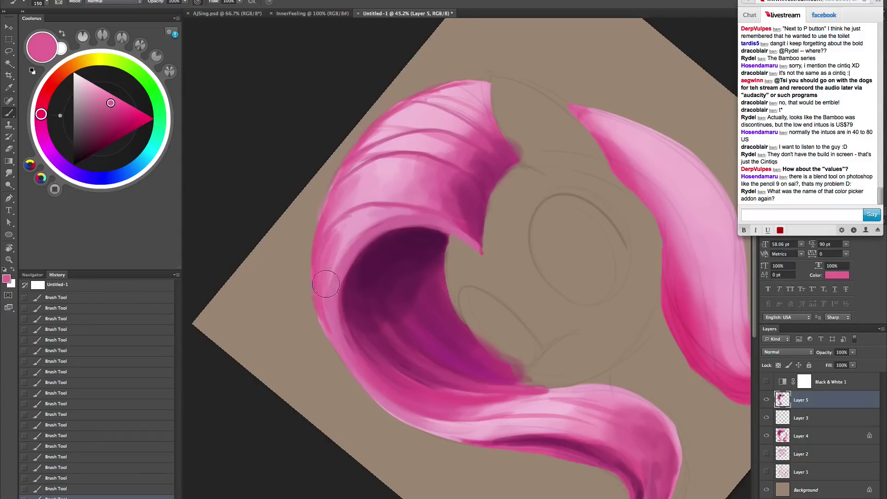
- Sample the light and mid pinks and blend the sections across the crown, reducing the brush from 200 to 100 px
left_click(325, 284, "alt")
key("bracketright")
key("bracketright")
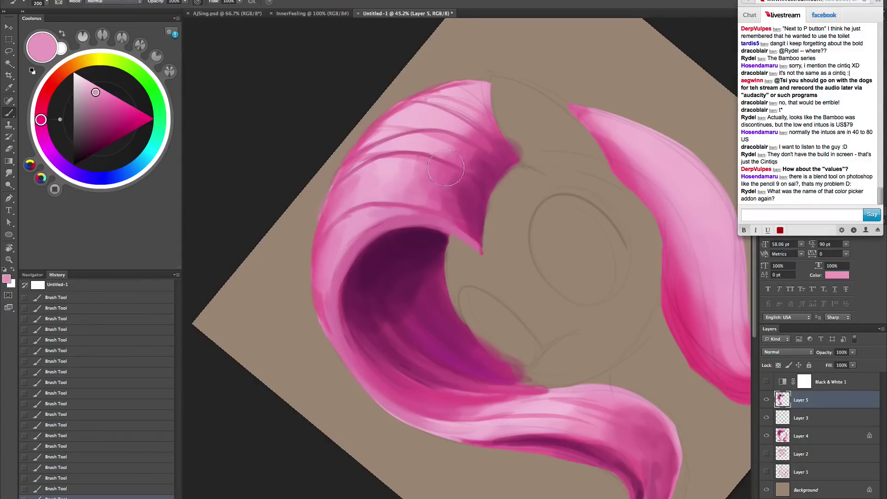
left_click(357, 154, "alt")
key("bracketleft")
key("bracketleft")
key("bracketleft")
key("bracketleft")
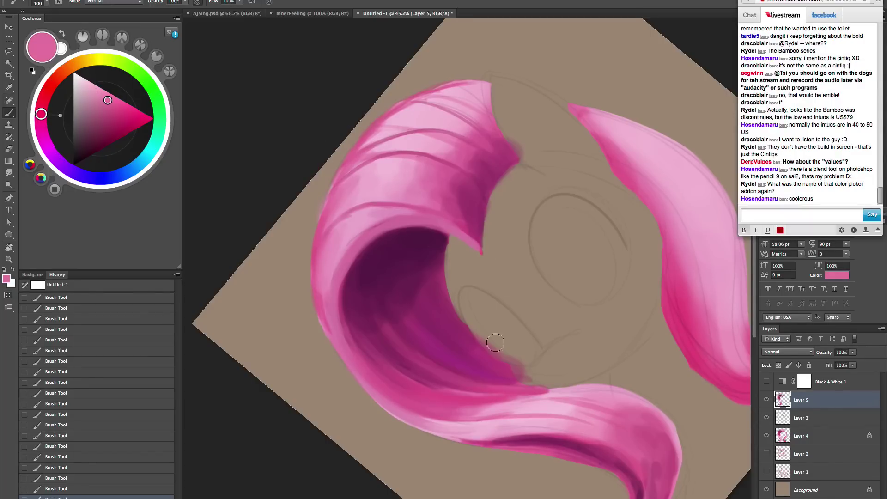
- Sample alternating light and mid pinks near the fringe's top and blend the crown's outer edge at 175 to 250 px
left_click(362, 146, "alt")
key("bracketright")
key("bracketright")
key("bracketright")
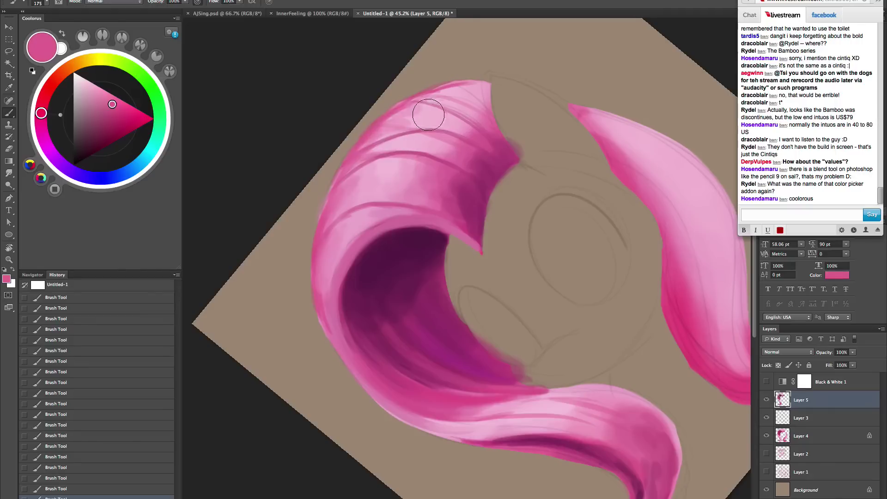
left_click(398, 109, "alt")
key("bracketright")
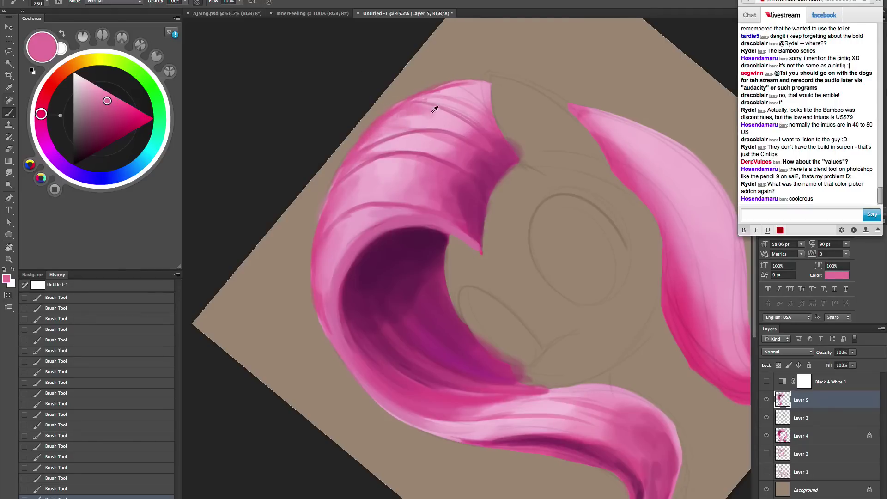
left_click(420, 107, "alt")
key("bracketright")
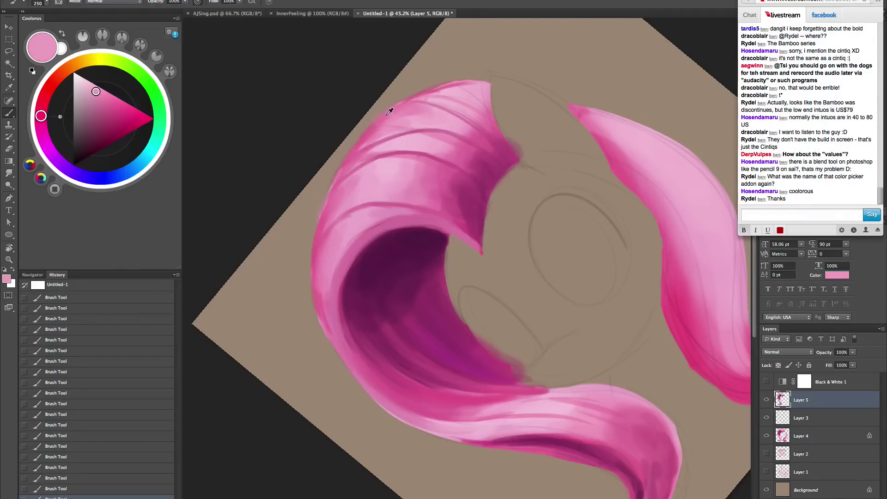
left_click(434, 95, "alt")
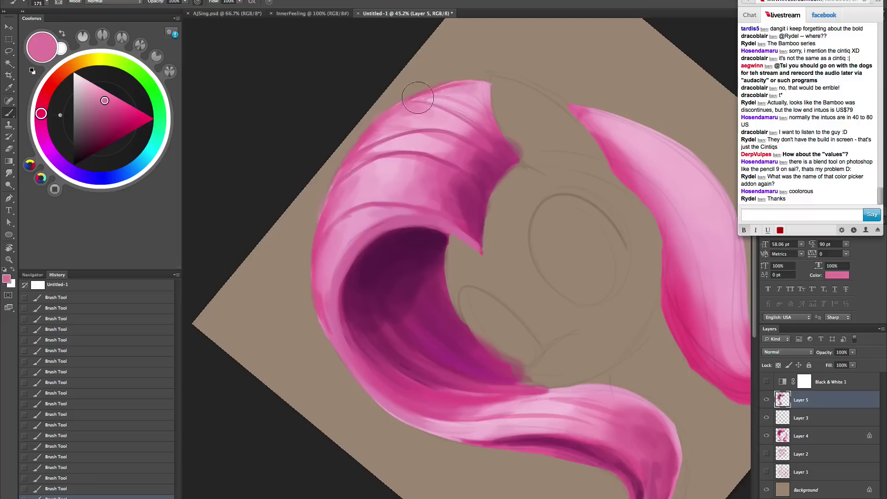
key("bracketleft")
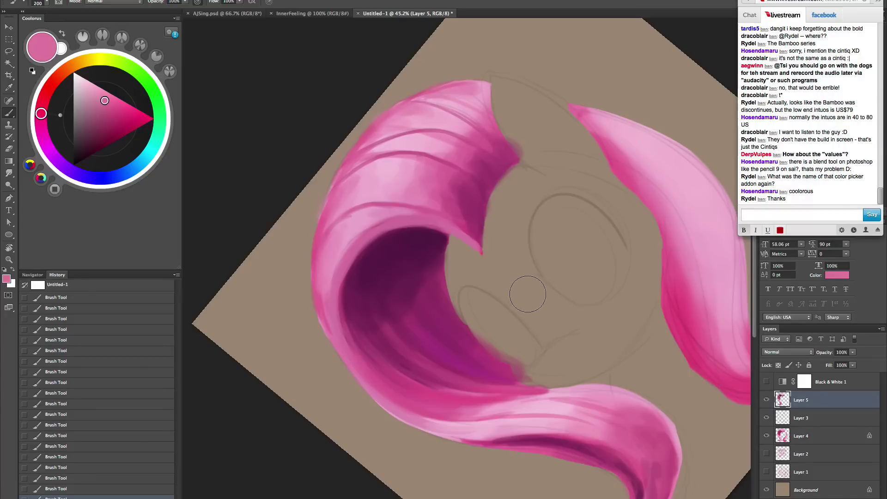
- Erase the stray paint outside the crown's outer edge with a 50 px eraser
key("e")
left_click_drag(401, 263, 405, 273)
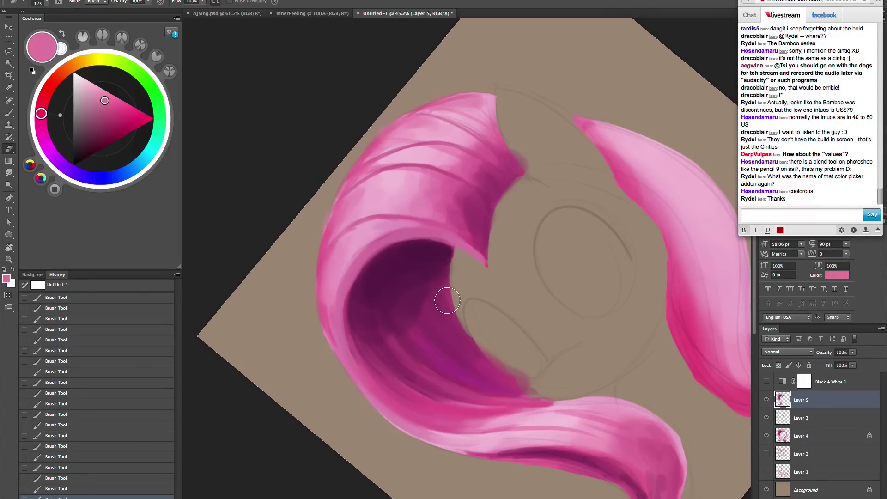
key("bracketleft")
key("bracketleft")
key("bracketleft")
key("bracketleft")
left_click_drag(373, 130, 432, 98)
mouse_move(381, 127)
left_mouse_down()
mouse_move(432, 94)
mouse_move(489, 86)
left_mouse_up()
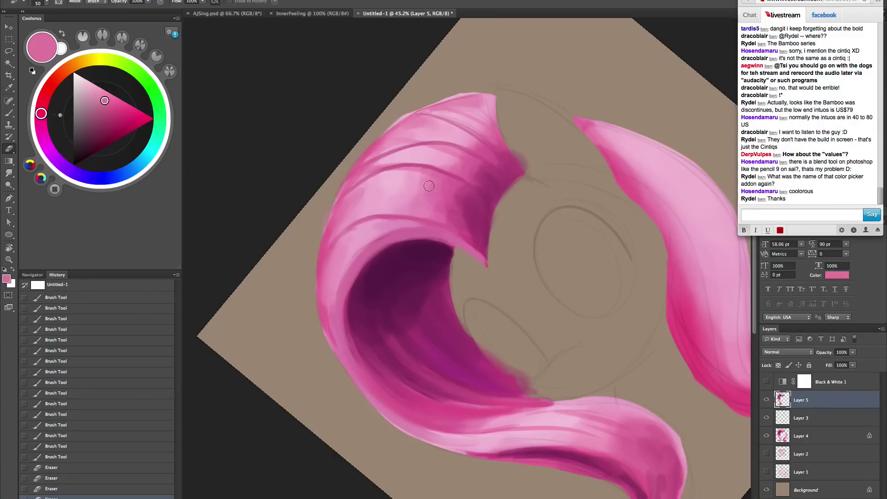
key("Escape")
- Return the canvas to upright and show the Black & White adjustment layer to check the mane's values in greyscale
left_click_drag(550, 362, 561, 213)
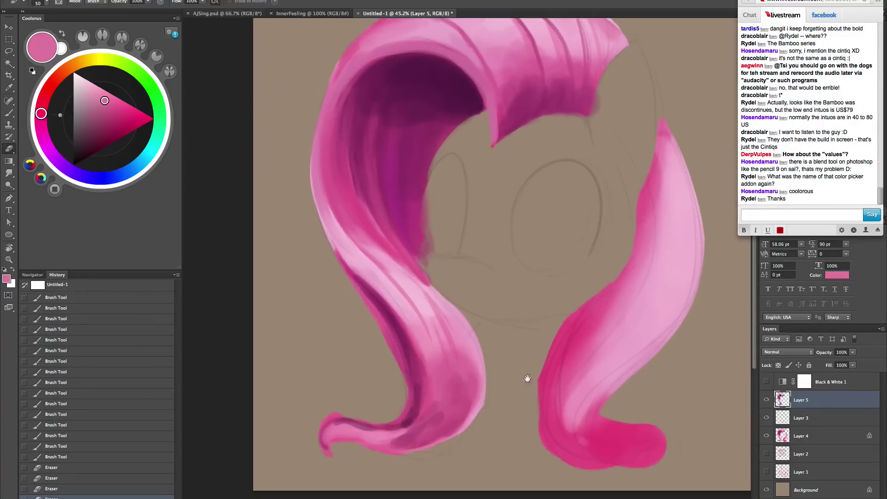
left_click_drag(621, 440, 610, 453)
left_click(766, 382)
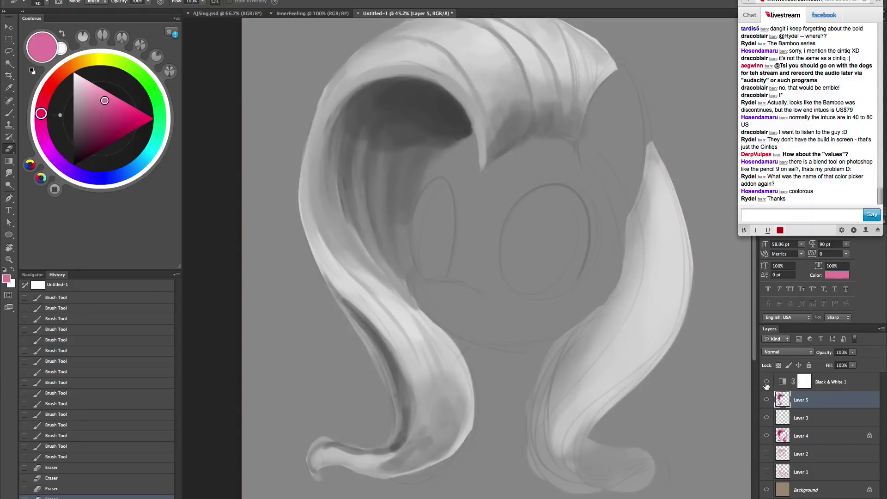
left_click_drag(676, 425, 678, 449)
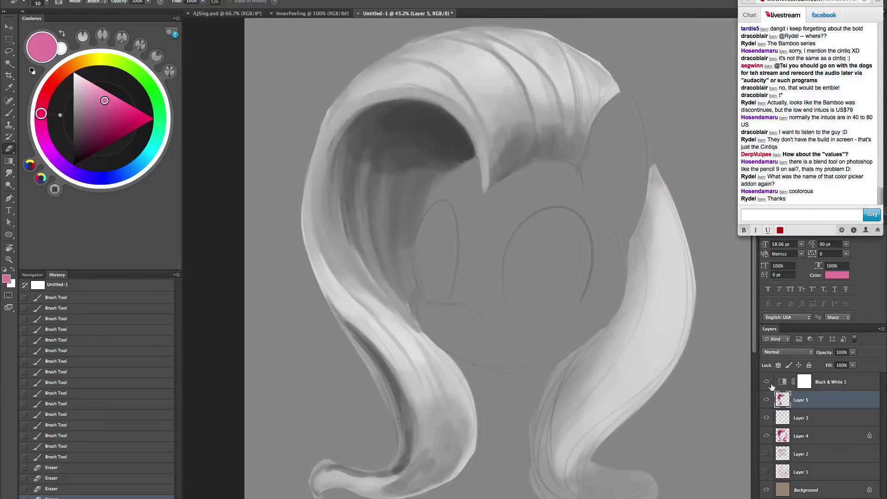
- Compare the mane in greyscale and colour, leaving the Black & White adjustment layer hidden
left_click(766, 382)
left_click(766, 383)
left_click(767, 383)
left_click(768, 384)
left_click(766, 382)
- Sample the dark pink in the long lock's lower curl and blend its shadow with a 200 px brush
key("r")
left_click_drag(713, 437, 673, 341)
left_click_drag(671, 418, 658, 321)
key("b")
left_click(470, 373, "alt")
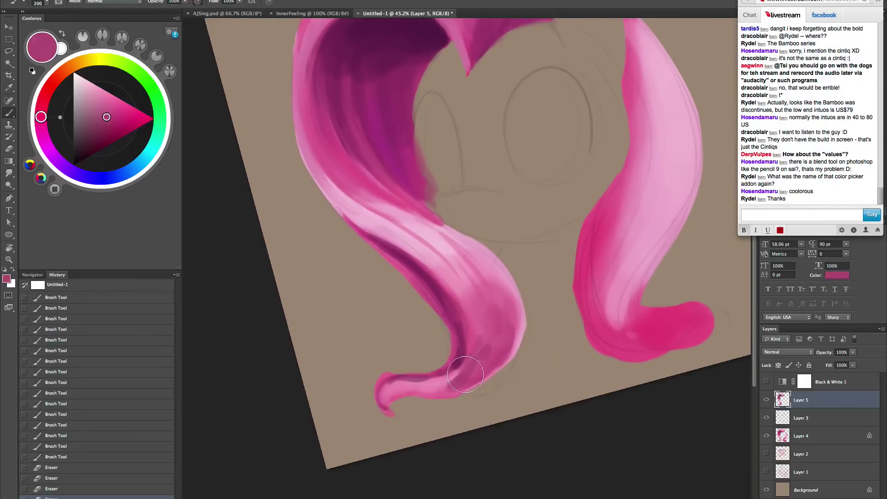
left_click_drag(467, 375, 457, 387)
mouse_move(484, 347)
left_mouse_down()
mouse_move(494, 327)
mouse_move(482, 353)
left_mouse_up()
- Sample the saturated pink of the opposite lock and paint it over the lower curl's bulge at 125 to 150 px
left_click(458, 343, "alt")
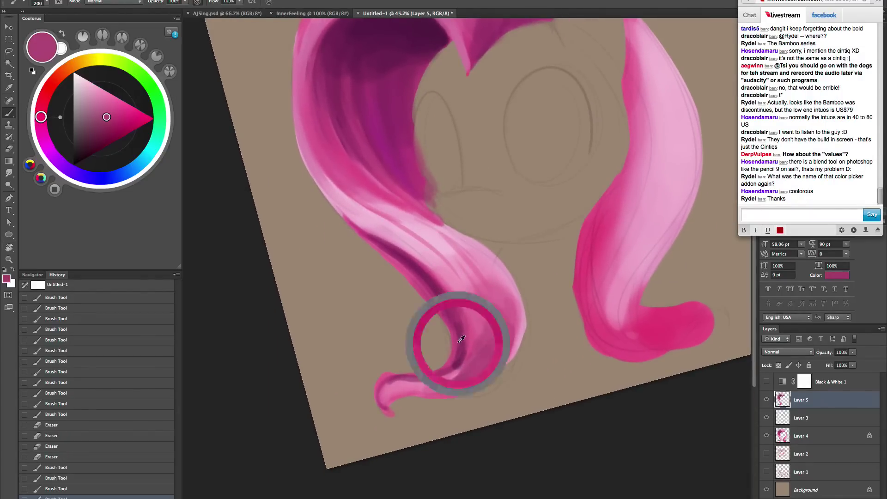
left_click(582, 272, "alt")
left_click_drag(511, 326, 487, 354)
key("bracketleft")
key("bracketleft")
key("bracketleft")
key("bracketleft")
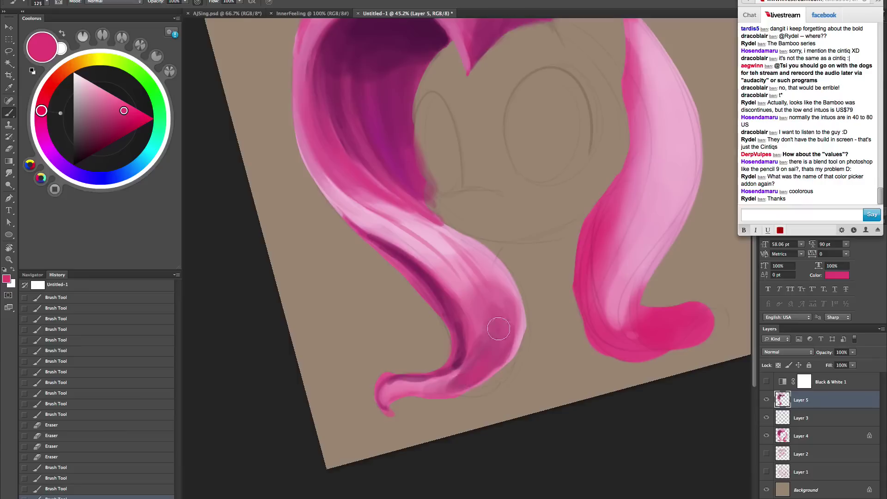
left_click_drag(503, 294, 501, 306)
key("bracketright")
key("bracketright")
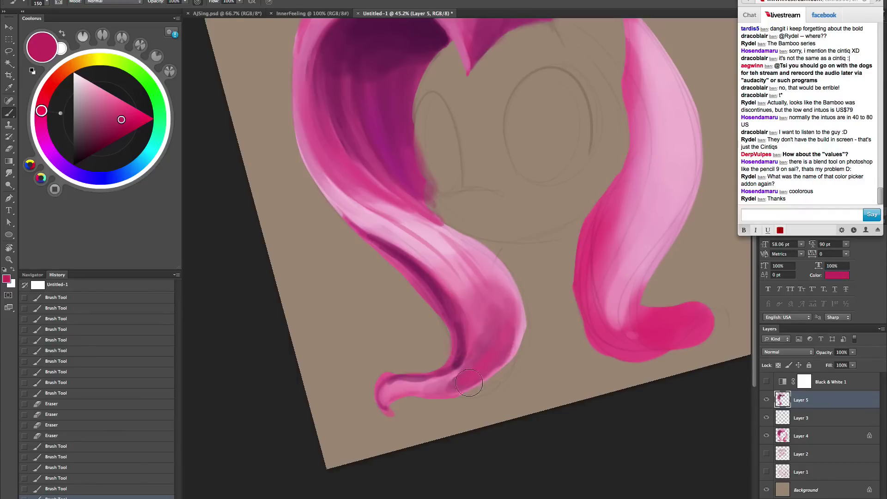
mouse_move(472, 380)
left_mouse_down()
mouse_move(503, 347)
mouse_move(457, 378)
left_mouse_up()
mouse_move(480, 354)
left_mouse_down()
mouse_move(492, 327)
mouse_move(475, 347)
mouse_move(485, 358)
mouse_move(489, 351)
left_mouse_up()
- Sample the curl's mid pink and smooth it along the underside towards the tip with a brush of about 90 px
left_click(496, 342, "alt")
key("bracketright")
key("bracketright")
key("bracketright")
key("bracketright")
key("bracketright")
key("bracketright")
key("bracketleft")
key("bracketleft")
key("bracketleft")
key("bracketleft")
key("bracketleft")
key("bracketleft")
key("bracketleft")
key("bracketleft")
mouse_move(480, 370)
left_mouse_down()
mouse_move(463, 384)
mouse_move(385, 393)
mouse_move(394, 387)
left_mouse_up()
key("bracketleft")
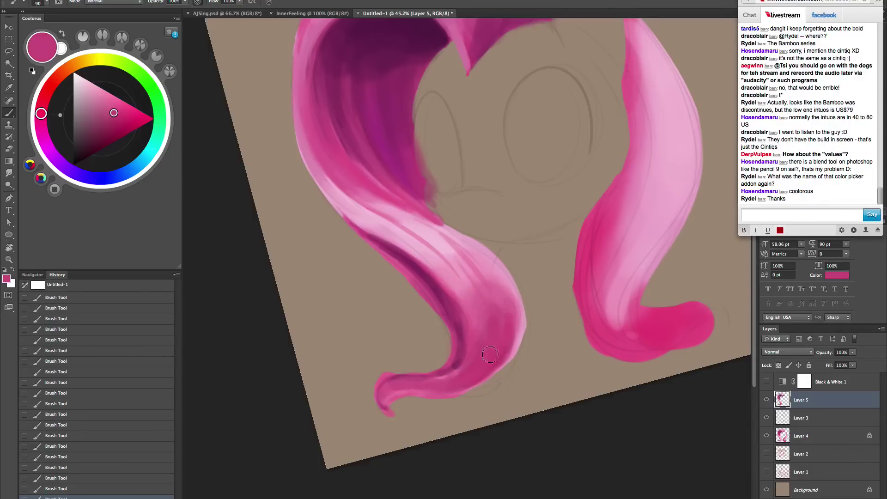
key("bracketright")
- Deepen the curl's inner shadow with sampled dark purple and stroke light pink strands down its lower bulge at 100 px
key("Escape")
mouse_move(560, 296)
left_mouse_down()
mouse_move(522, 408)
mouse_move(524, 434)
left_mouse_up()
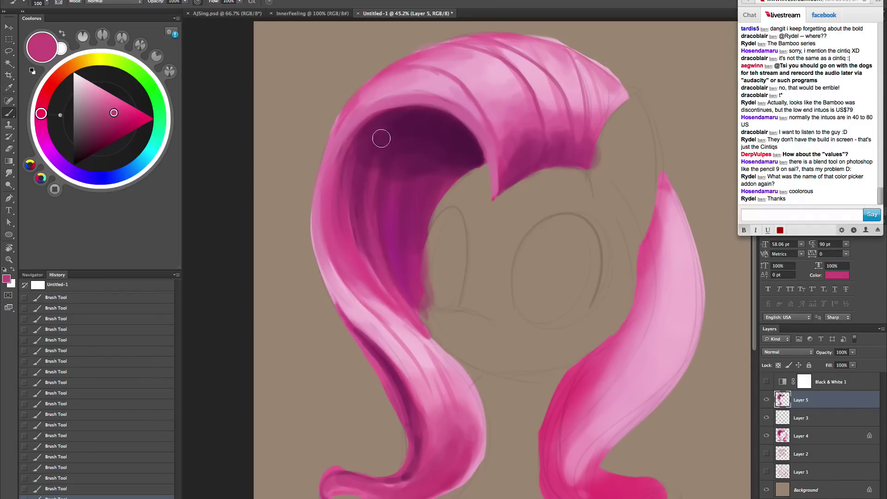
left_click_drag(469, 337, 470, 320)
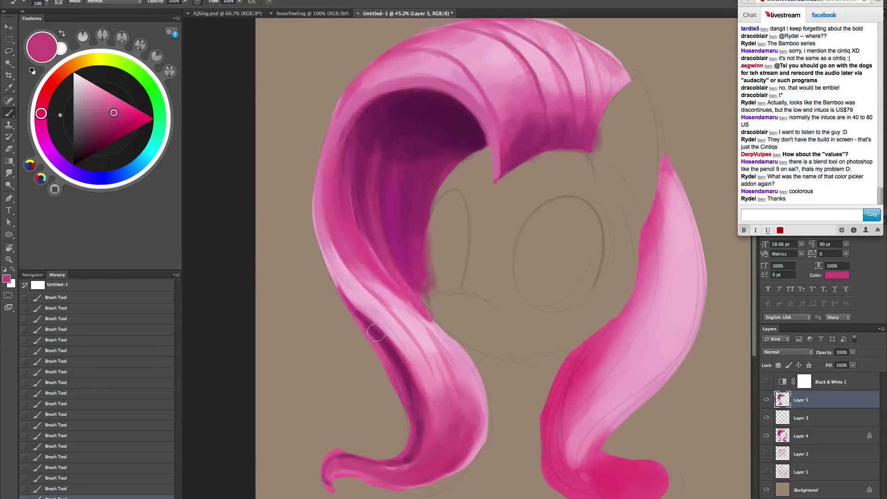
left_click(405, 367, "alt")
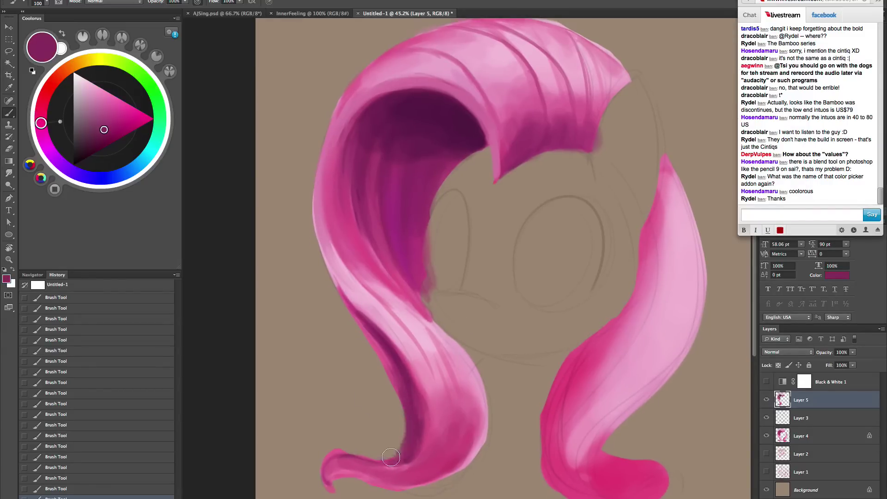
left_click(400, 339, "alt")
left_click_drag(427, 372, 428, 454)
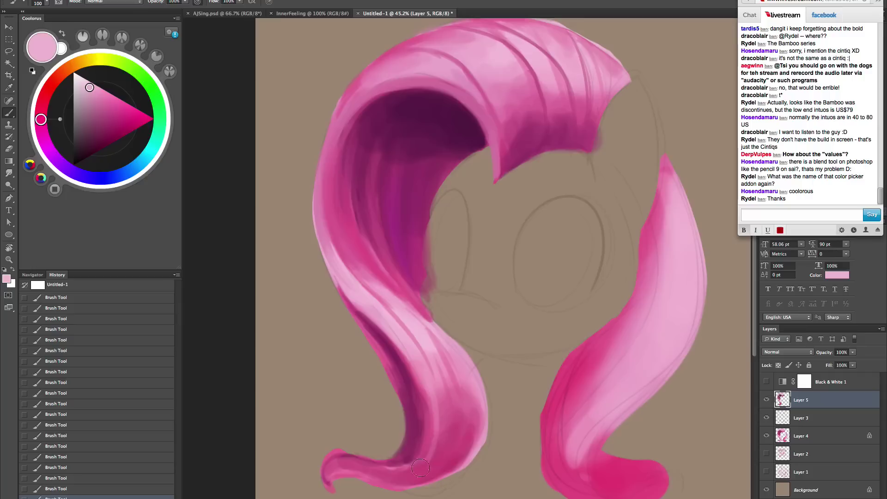
left_click_drag(444, 415, 443, 455)
left_click_drag(460, 390, 461, 446)
- Sample the dark purples inside the mane's hollow and blend its upper shadow with a 500 px brush
scroll(506, 370, "up", 3)
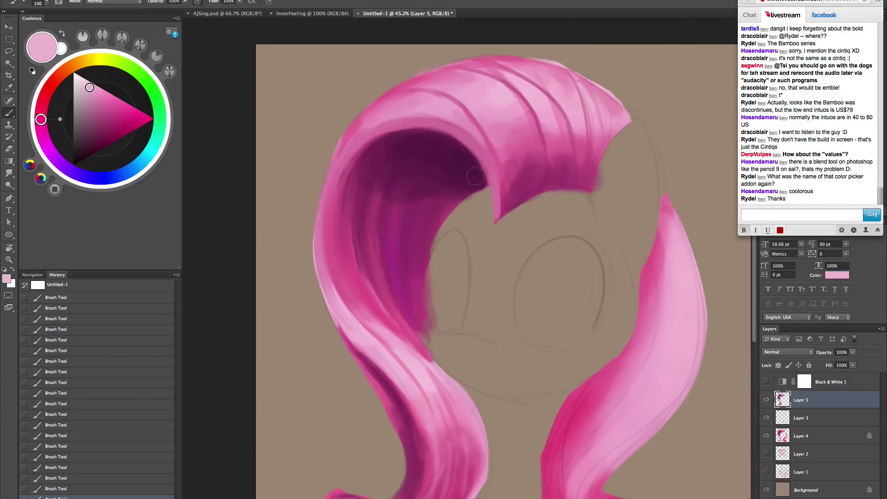
left_click(434, 191, "alt")
key("bracketright")
key("bracketright")
key("bracketright")
key("bracketright")
key("bracketright")
key("bracketright")
key("bracketright")
key("bracketright")
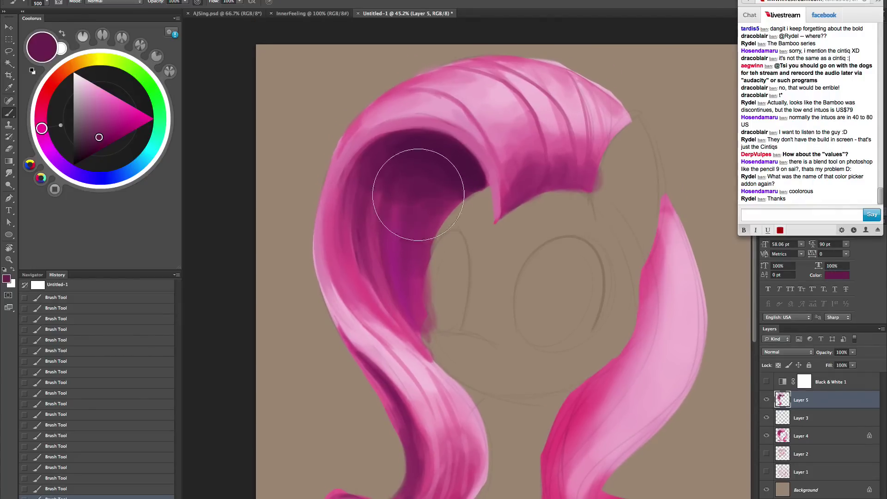
left_click_drag(371, 181, 369, 189)
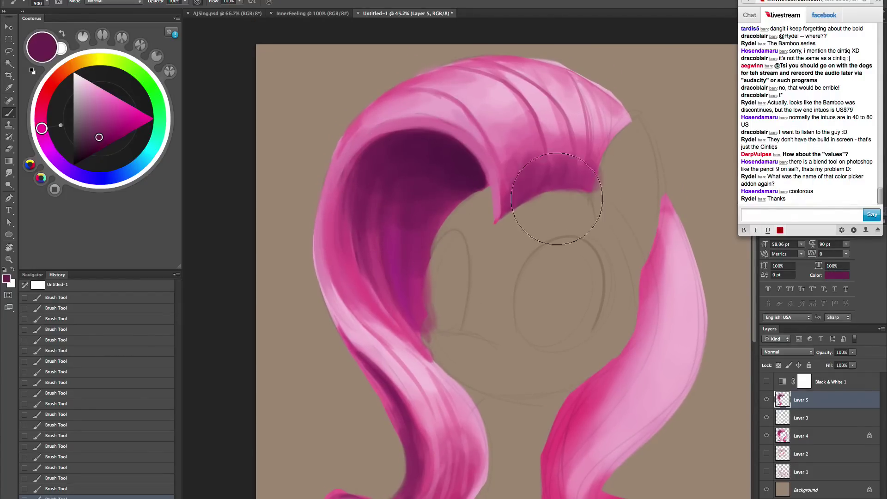
left_click(464, 189, "alt")
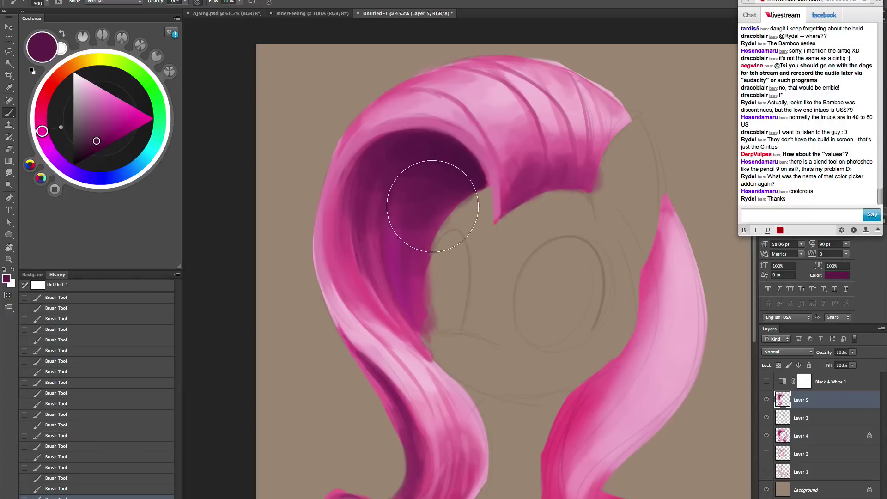
left_click(421, 194, "alt")
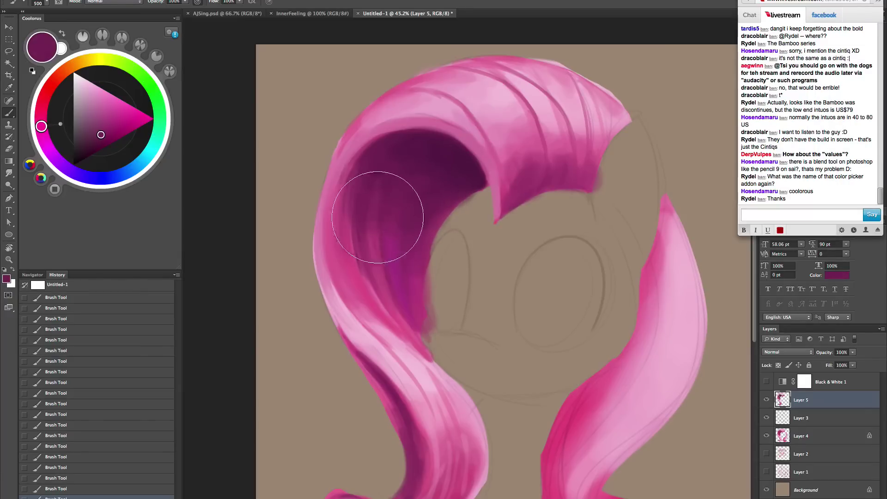
- Sample the saturated pink from the lock's inner side and paint thin strand lines down into the curl at 35 px
key("bracketleft")
key("bracketleft")
key("bracketleft")
key("bracketleft")
key("bracketleft")
key("bracketleft")
key("bracketleft")
key("bracketleft")
key("bracketleft")
key("bracketleft")
key("bracketleft")
left_click_drag(515, 363, 513, 309)
key("r")
left_click_drag(579, 306, 567, 319)
key("z")
mouse_move(498, 345)
left_mouse_down()
mouse_move(504, 342)
mouse_move(517, 364)
left_mouse_up()
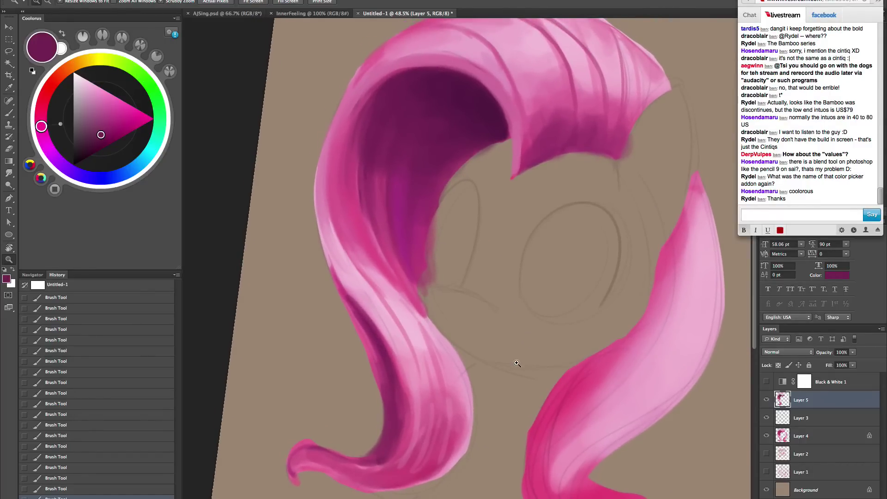
key("r")
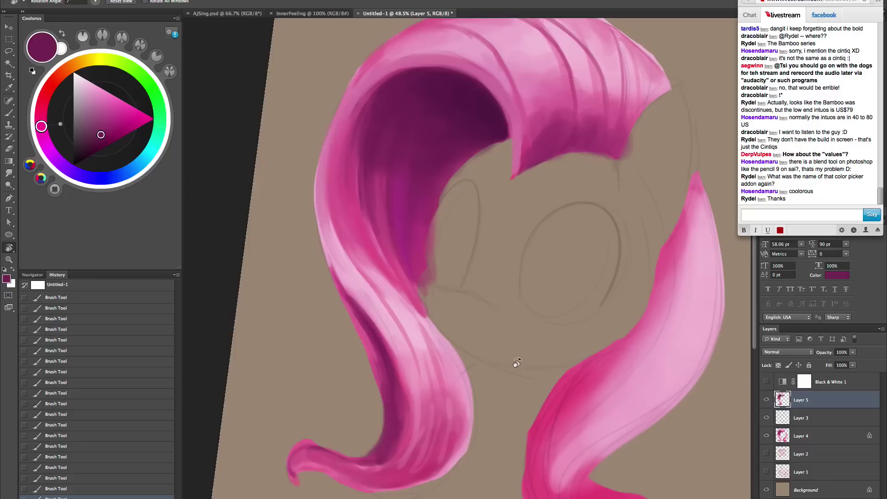
left_click_drag(560, 310, 552, 348)
key("z")
left_click_drag(447, 344, 503, 350)
key("b")
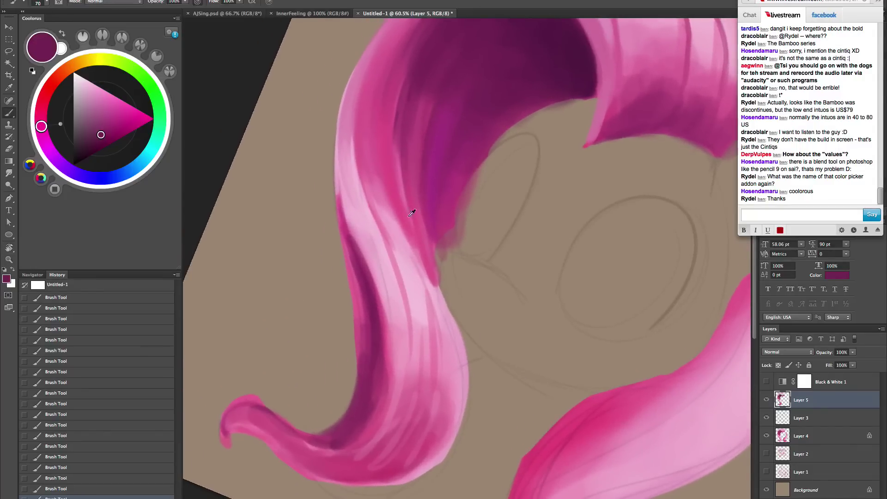
left_click(388, 170, "alt")
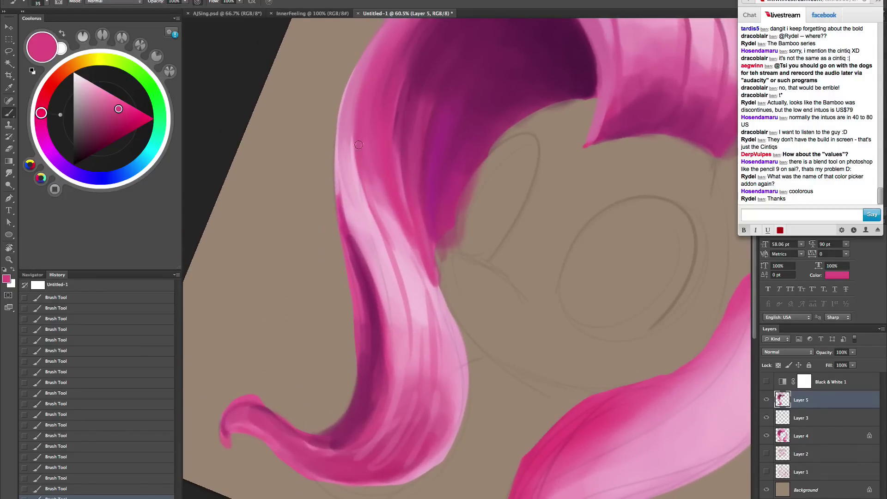
left_click_drag(363, 194, 406, 303)
left_click_drag(410, 247, 432, 335)
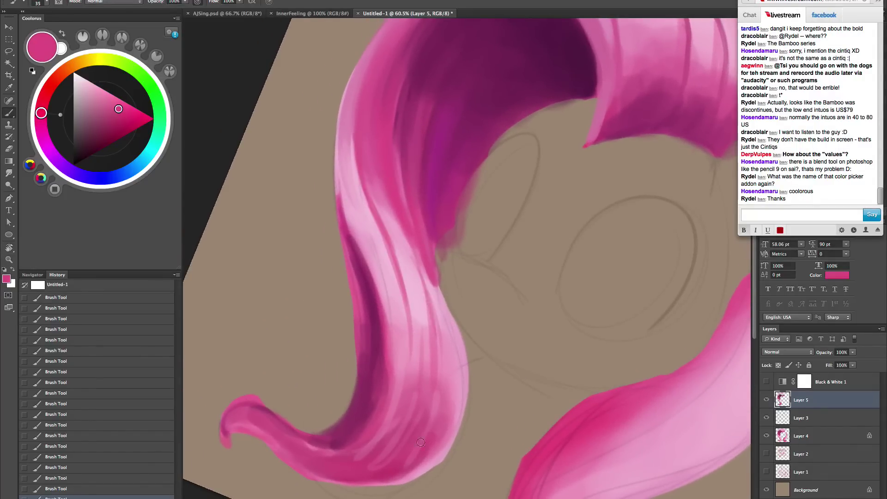
left_click_drag(431, 250, 424, 394)
left_click_drag(406, 321, 393, 418)
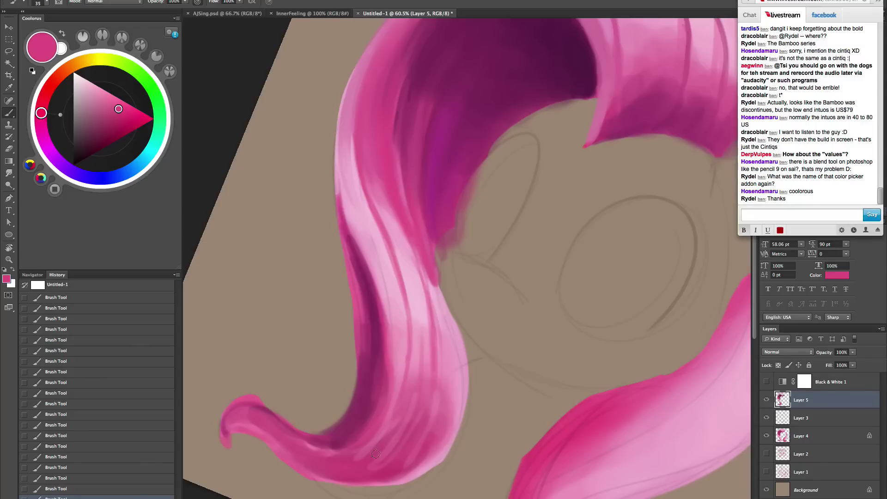
- Sample the light pinks around the lock's twist and soften the new strand lines at 125 to 150 px
left_click(383, 187, "alt")
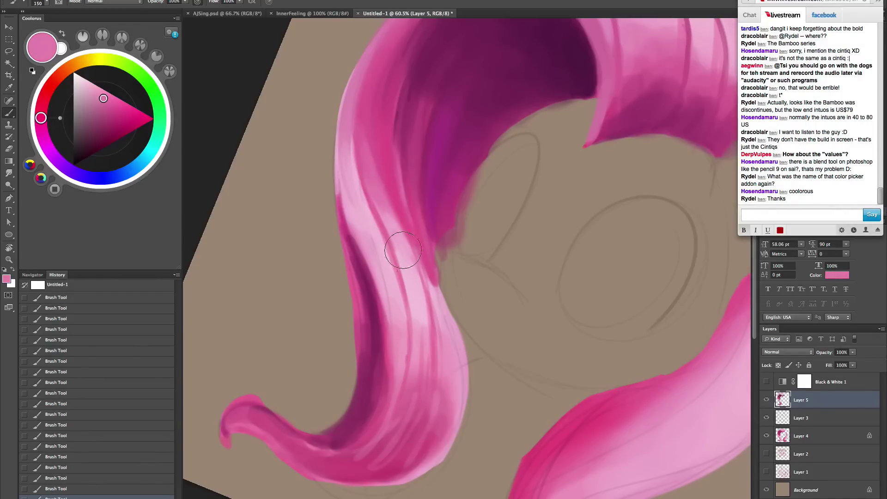
left_click(396, 231, "alt")
key("bracketright")
key("bracketleft")
key("bracketleft")
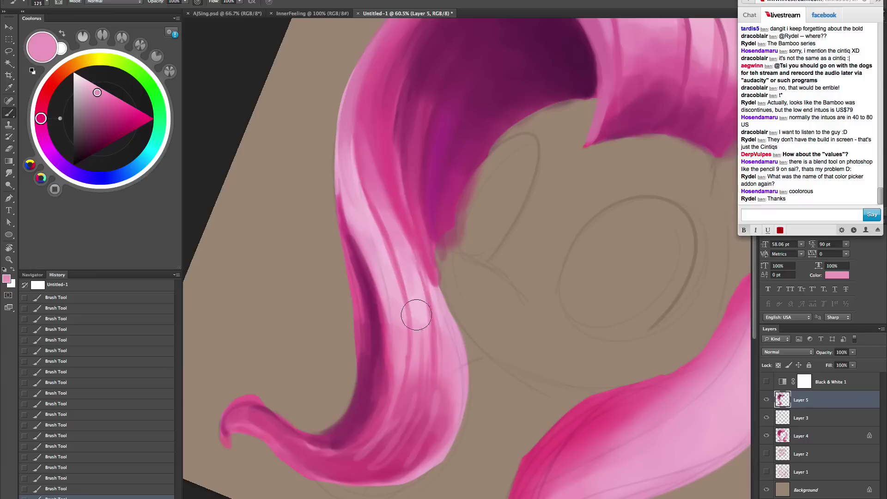
left_click(409, 273, "alt")
key("bracketright")
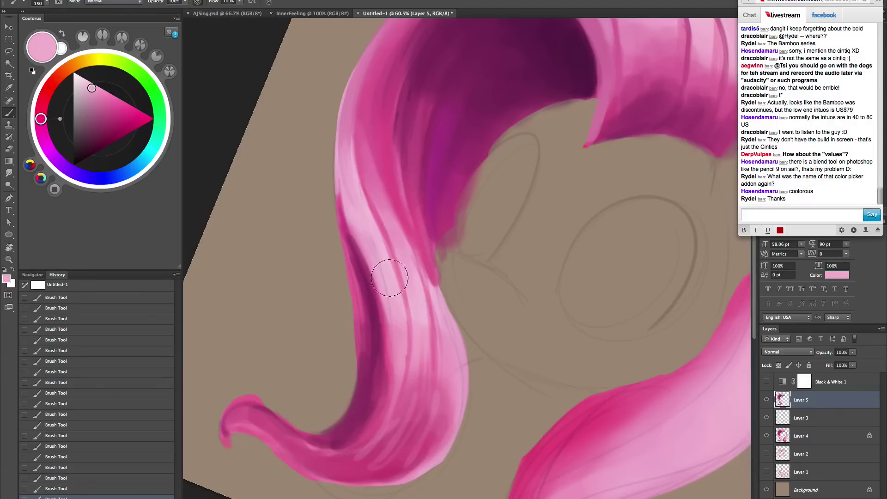
- Choose a more saturated mid pink, sample neighbouring pinks and blend the middle of the lock at 200 px
left_click_drag(106, 102, 109, 98)
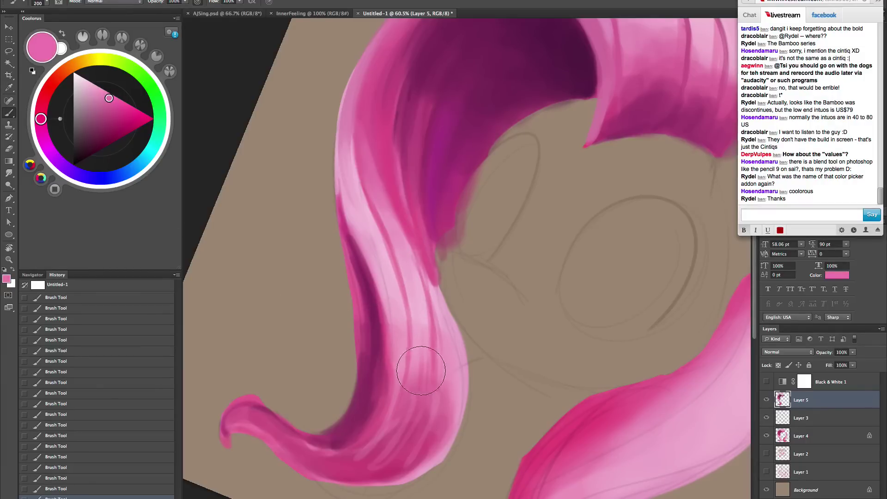
left_click(420, 297, "alt")
key("bracketright")
key("bracketright")
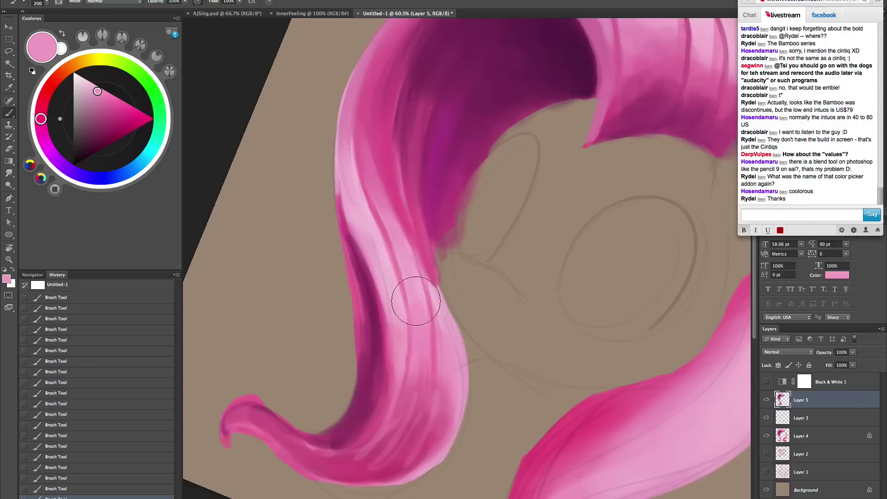
key("bracketleft")
key("bracketleft")
left_click(420, 365, "alt")
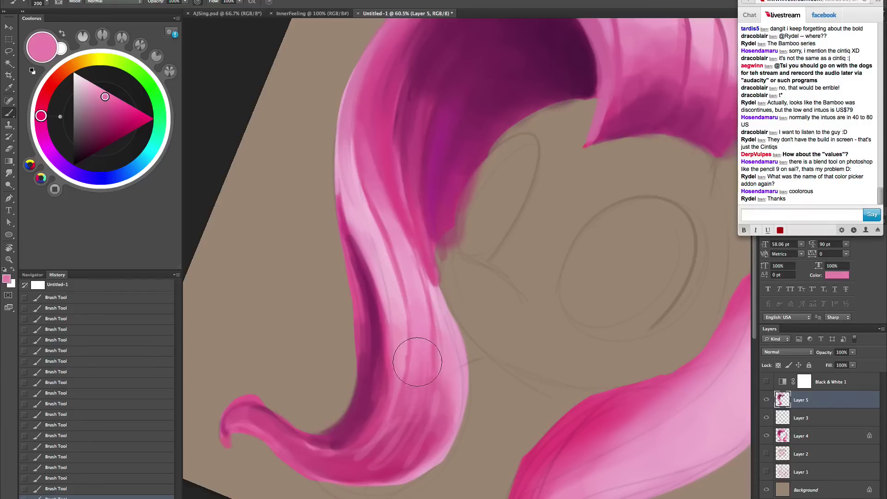
- Try darkening the lower curl with its sampled deep pink at 400 px, and undo the strokes
left_click(417, 422, "alt")
key("bracketright")
key("bracketright")
key("bracketright")
key("bracketright")
key("bracketright")
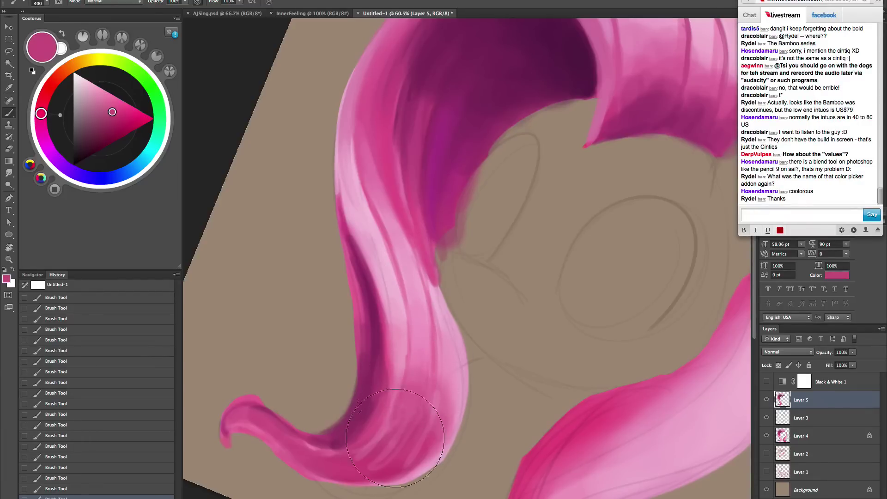
key("ctrl+alt+z")
key("ctrl+alt+z")
- Sample the lock's mid pink and blend the strands into the lower curl at 200 to 250 px
key("space")
mouse_move(523, 344)
left_mouse_down()
mouse_move(557, 306)
mouse_move(545, 291)
left_mouse_up()
key("space")
left_click(454, 332, "alt")
key("bracketleft")
key("bracketleft")
key("bracketleft")
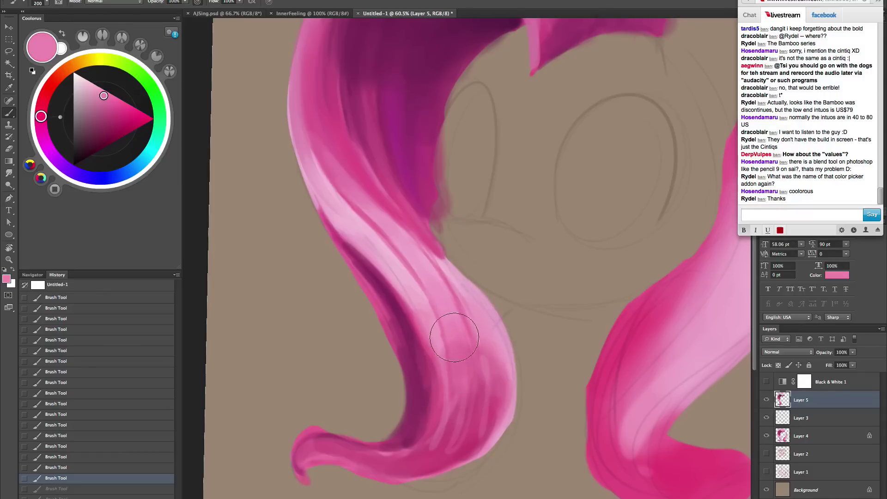
left_click_drag(455, 338, 454, 352)
left_click_drag(446, 317, 460, 374)
key("bracketright")
left_click(466, 382, "alt")
- Sample the curl's darker pink and paint a thin strand line down its middle with a 30 px brush
key("bracketleft")
key("bracketleft")
key("bracketleft")
key("bracketleft")
key("bracketleft")
key("bracketleft")
key("bracketleft")
key("bracketleft")
key("bracketleft")
key("bracketleft")
key("bracketleft")
key("bracketleft")
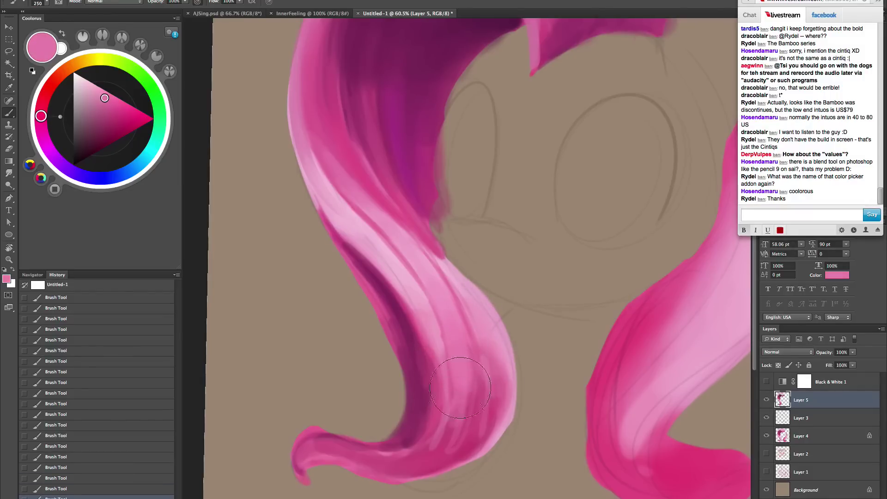
left_click(480, 388, "alt")
left_click_drag(453, 294, 478, 372)
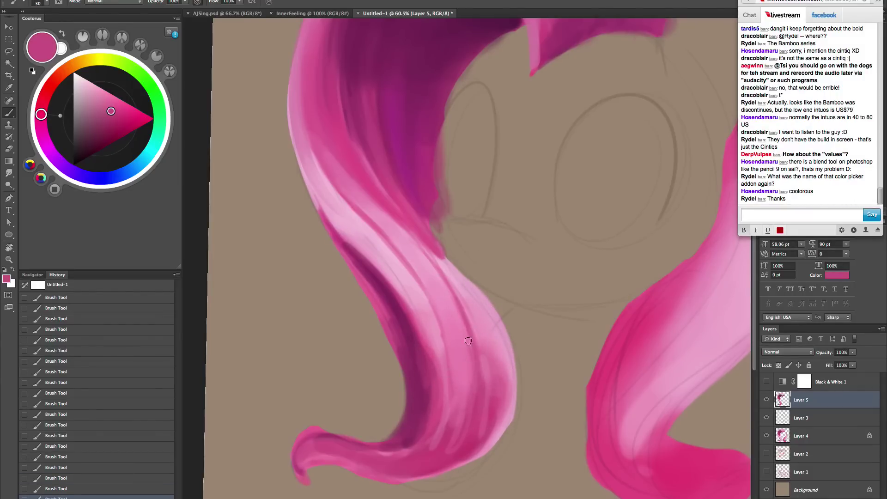
- Sample the lighter pink beside the dark strand and blend the curl's outer side, enlarging the brush to 125 px
key("bracketright")
left_click(477, 338, "alt")
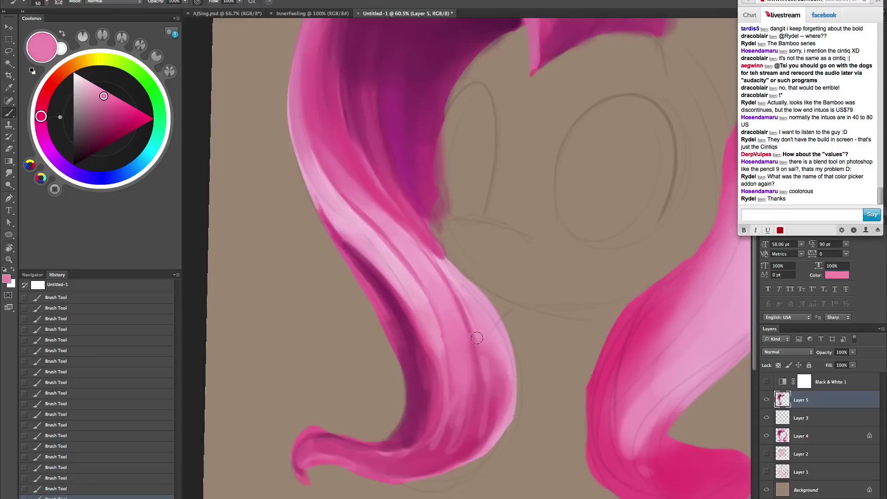
key("bracketright")
key("bracketright")
key("bracketright")
mouse_move(481, 331)
left_mouse_down()
mouse_move(502, 361)
mouse_move(493, 364)
left_mouse_up()
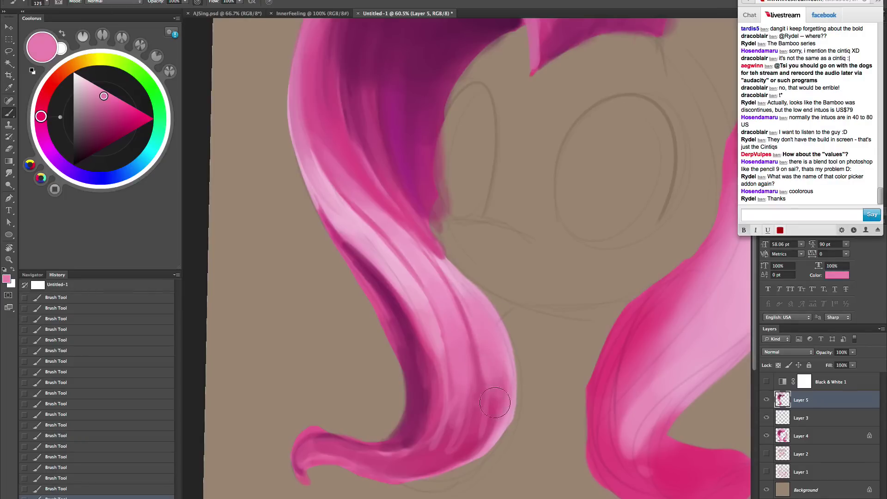
- Sample the mid and deeper pinks of the curl's outer bulge and smooth their transition with a 175 px brush
left_click(497, 379, "alt")
left_click(499, 390, "alt")
key("bracketright")
key("bracketright")
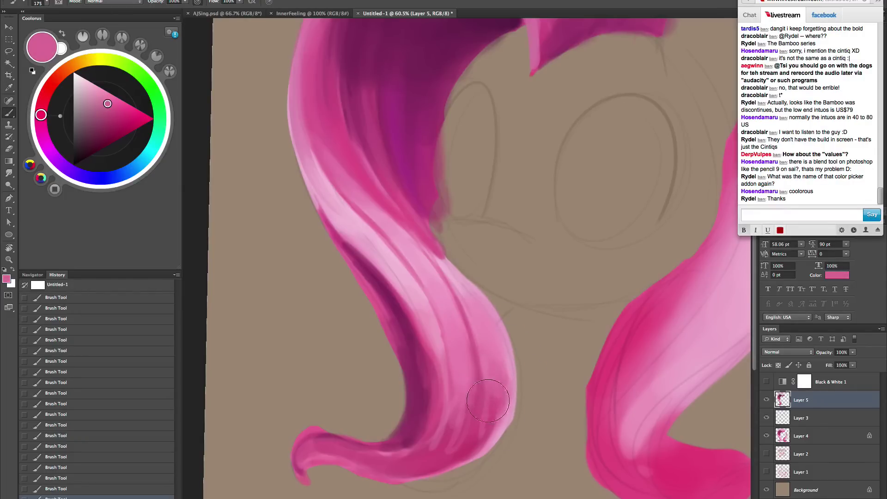
left_click(492, 361, "alt")
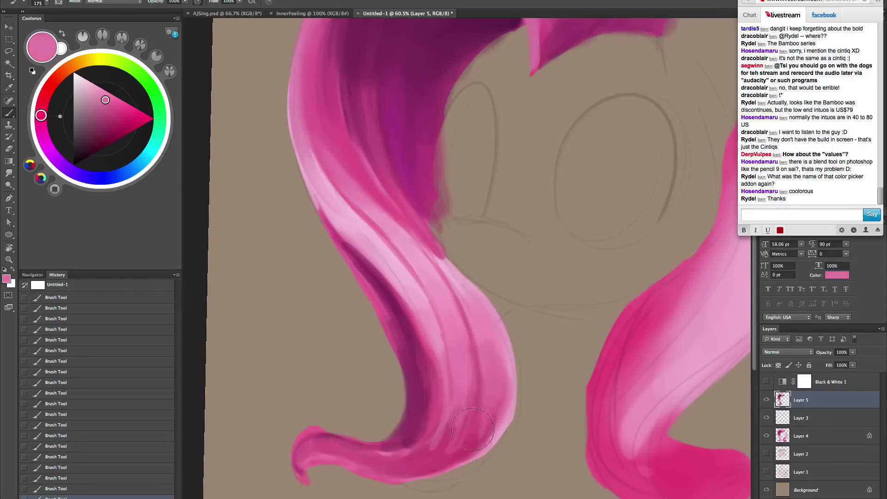
left_click(484, 405, "alt")
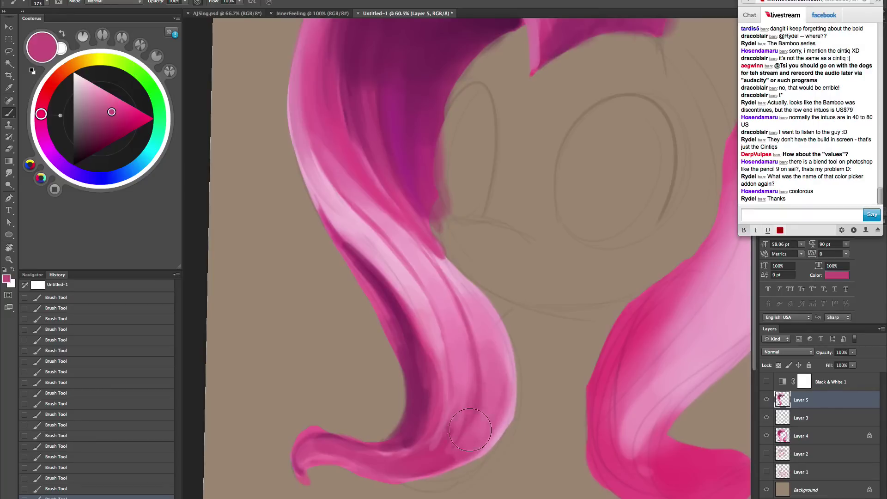
- Deepen the darker pink along the curl's lower outer bulge with a reduced brush of up to about 100 px
key("bracketleft")
key("bracketleft")
key("bracketleft")
key("bracketleft")
key("bracketleft")
key("bracketleft")
key("bracketleft")
key("bracketleft")
key("bracketleft")
left_click_drag(504, 392, 484, 448)
mouse_move(508, 413)
left_mouse_down()
mouse_move(480, 453)
mouse_move(476, 444)
left_mouse_up()
key("bracketright")
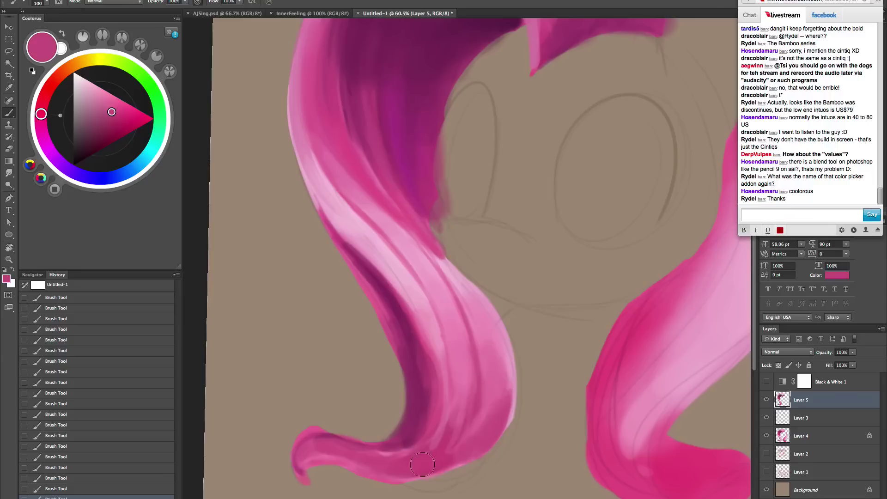
- Sample the deeper pink at the base of the curl and blend it upward into the lower strands with an enlarged brush
left_click(447, 437, "alt")
key("bracketright")
key("bracketright")
key("bracketright")
key("bracketright")
key("bracketright")
key("bracketright")
key("bracketright")
mouse_move(449, 439)
left_mouse_down()
mouse_move(479, 393)
mouse_move(452, 427)
left_mouse_up()
- Sample the dark magenta from the lock's inner shadow and darken the strand line down the curl's middle with a 35 px brush
key("bracketleft")
key("bracketleft")
key("bracketleft")
key("bracketleft")
key("bracketleft")
key("bracketleft")
key("bracketleft")
key("bracketleft")
key("bracketleft")
key("bracketleft")
key("bracketleft")
key("bracketleft")
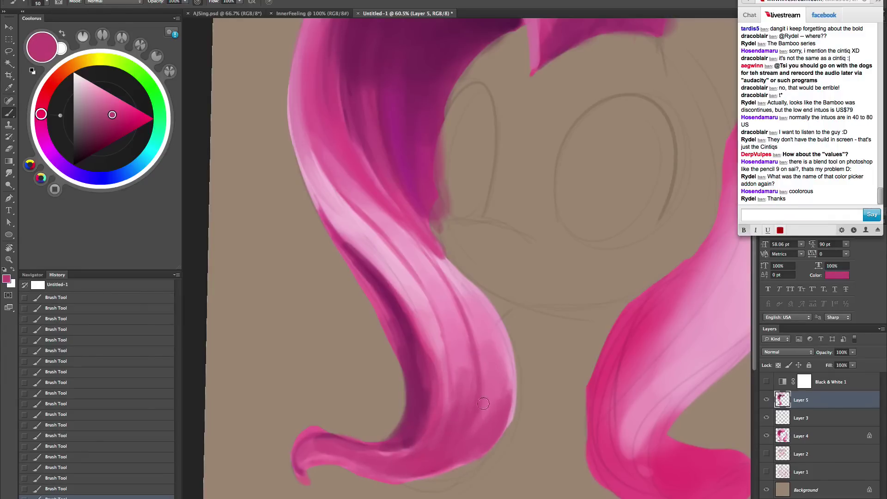
left_click(411, 338, "alt")
key("bracketleft")
key("bracketleft")
key("bracketleft")
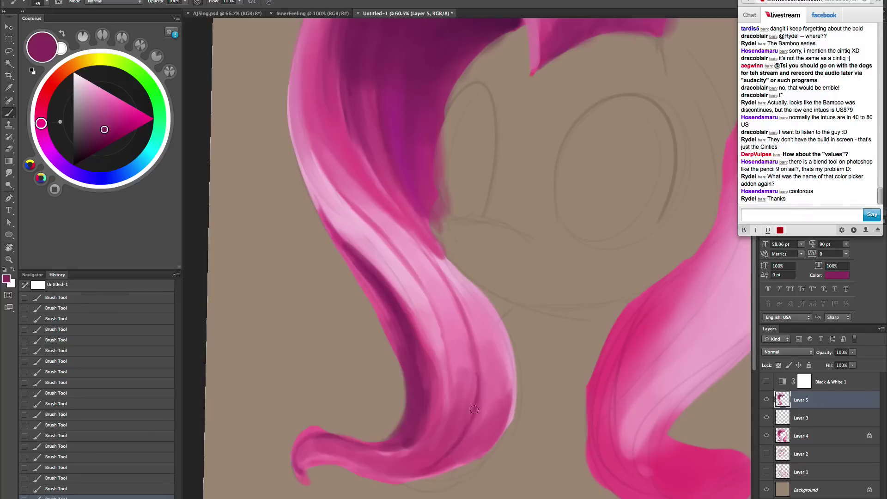
left_click_drag(479, 351, 475, 409)
left_click_drag(467, 321, 476, 343)
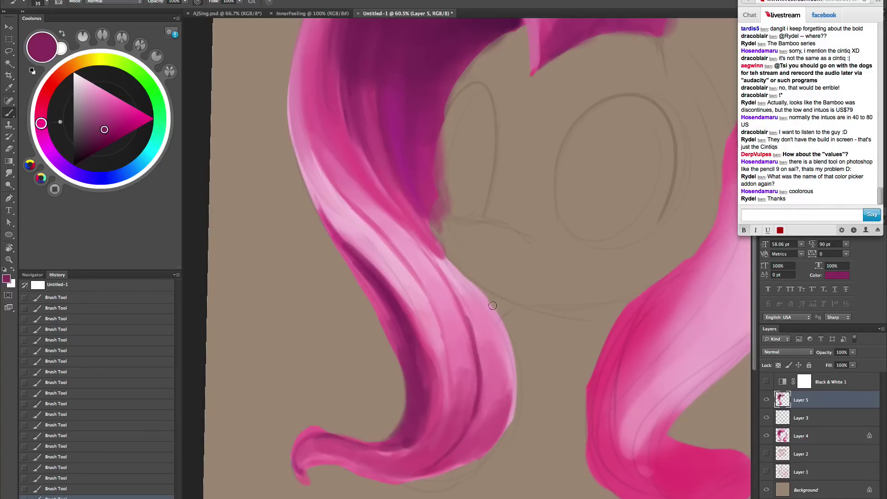
left_click_drag(476, 312, 476, 366)
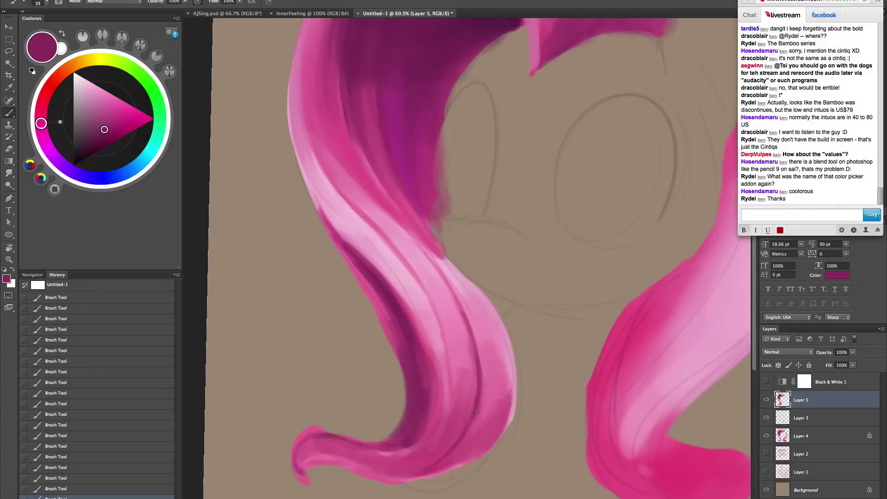
- Sample the mid pinks beside the dark strand and soften the edge of the inner shadow, enlarging the brush to 150 px
left_click(464, 363, "alt")
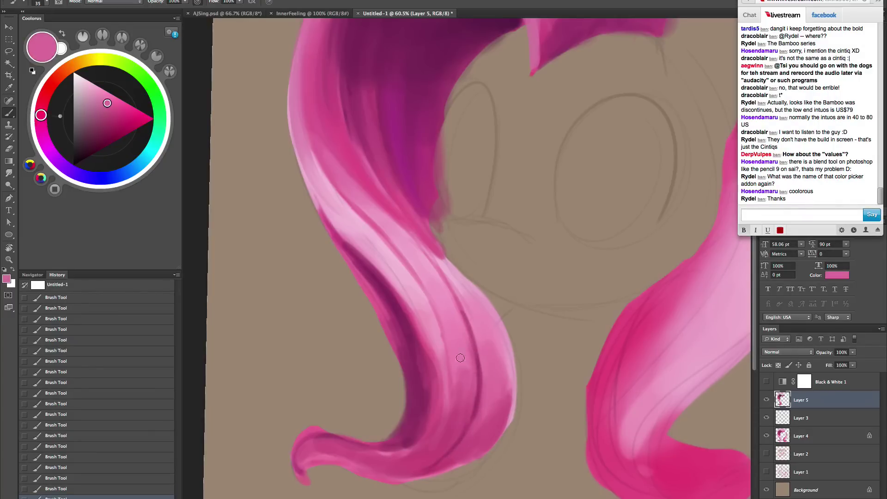
left_click_drag(427, 322, 422, 330)
left_click(430, 310, "alt")
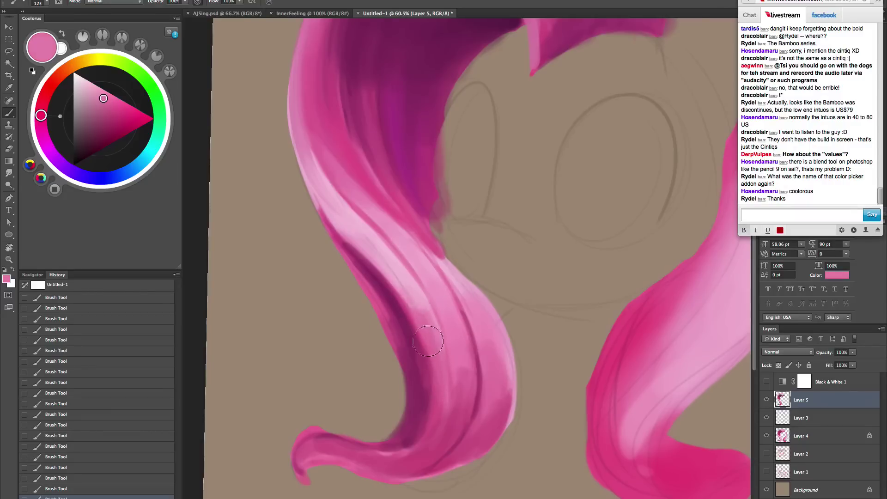
key("bracketright")
key("bracketright")
key("bracketright")
- Sample the lock's light pinks and extend the highlight down the middle of the lock with a 125 px brush
left_click(397, 280, "alt")
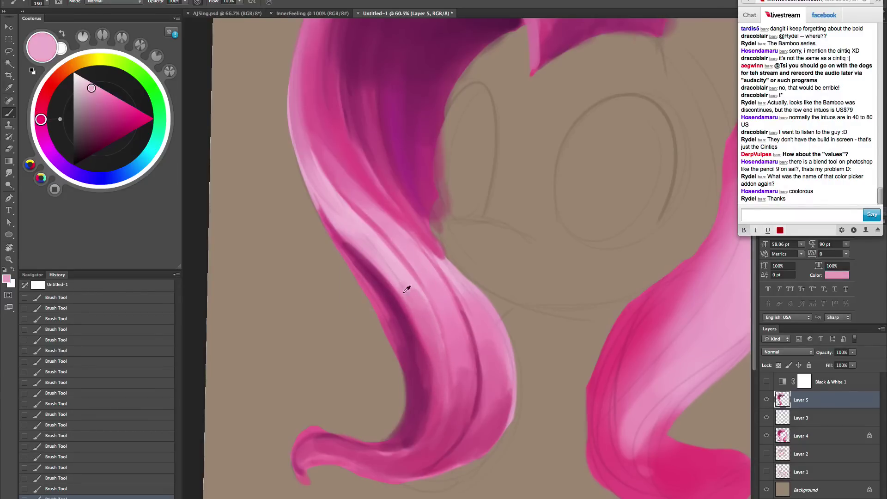
left_click(405, 292, "alt")
key("bracketleft")
mouse_move(385, 263)
left_mouse_down()
mouse_move(413, 298)
mouse_move(375, 250)
mouse_move(420, 302)
left_mouse_up()
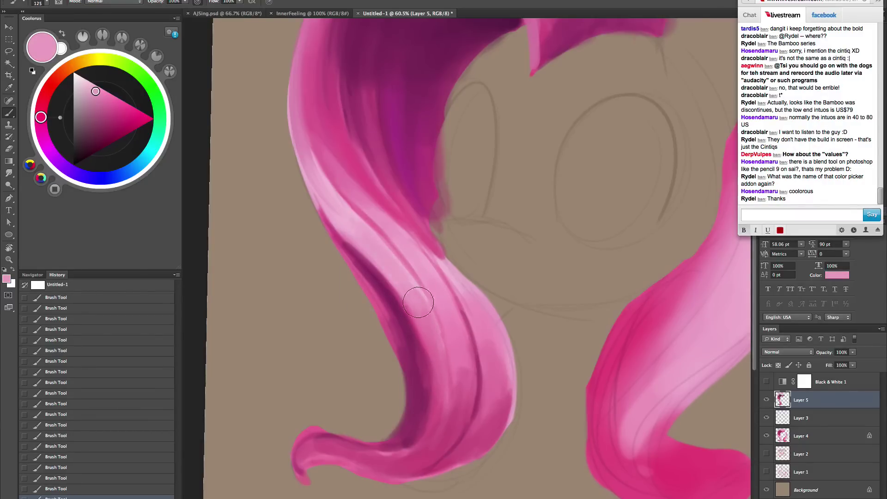
- Tone down the highlight at the lock's upper bend with sampled deep pink, blending in lighter pink at 125 to 175 px
left_click(351, 160, "alt")
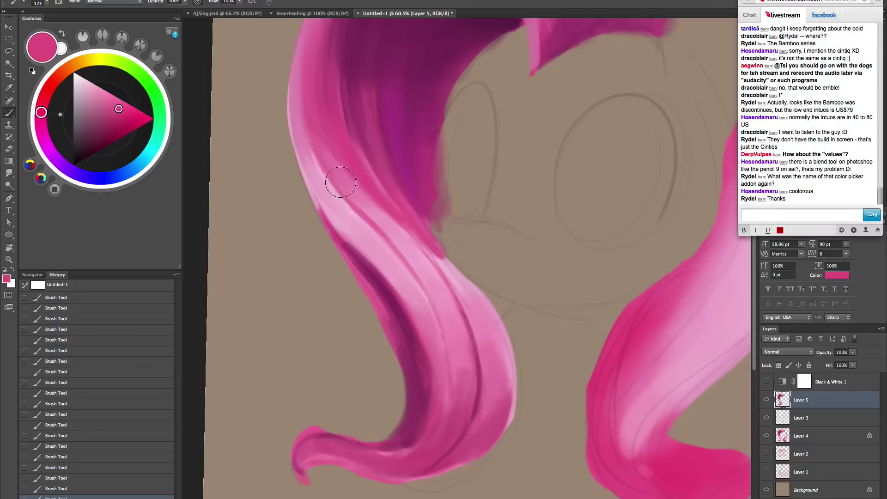
mouse_move(307, 155)
left_mouse_down()
mouse_move(339, 211)
mouse_move(360, 236)
mouse_move(366, 231)
left_mouse_up()
left_click(362, 229, "alt")
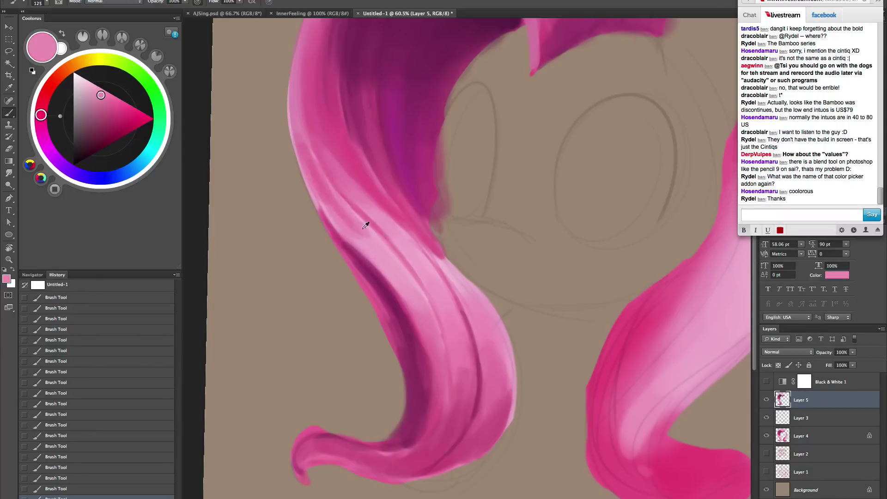
left_click_drag(327, 188, 340, 209)
key("bracketleft")
key("bracketright")
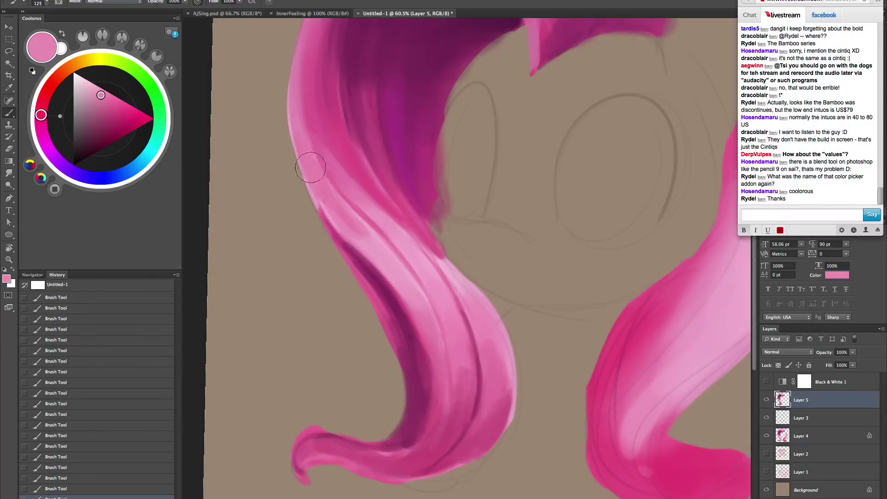
left_click(359, 228, "alt")
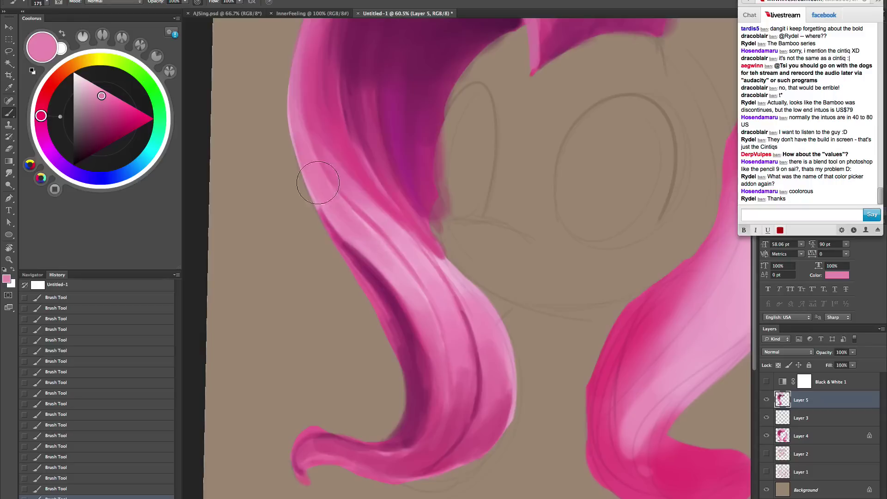
- Touch up the left hair lock's edge beside the face with sampled deep pink and a 35 px brush
key("bracketright")
left_click(407, 282, "alt")
key("bracketleft")
key("bracketleft")
key("bracketleft")
key("bracketleft")
left_click(437, 252, "alt")
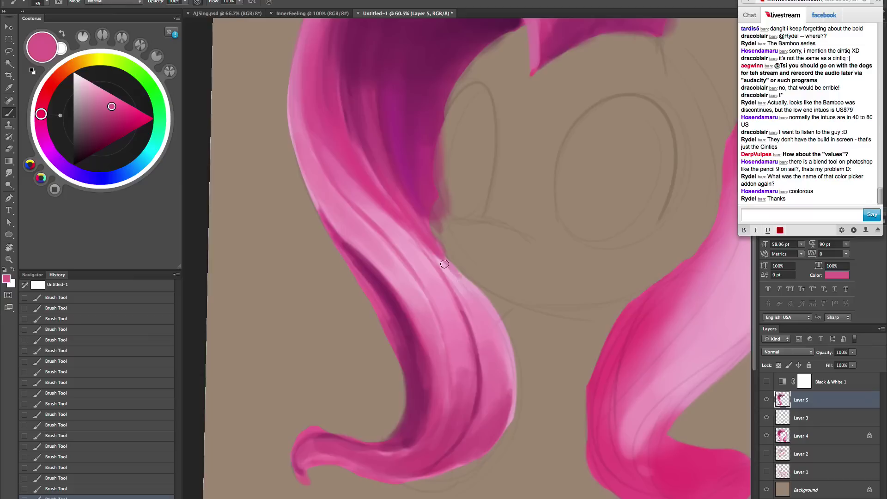
- Clean up the narrow part of the left lock with a fine brush, blending in a sampled light pink
key("bracketleft")
key("bracketleft")
key("bracketleft")
key("bracketleft")
key("bracketleft")
key("bracketleft")
key("bracketleft")
key("bracketleft")
key("bracketleft")
key("bracketleft")
left_click(430, 253, "alt")
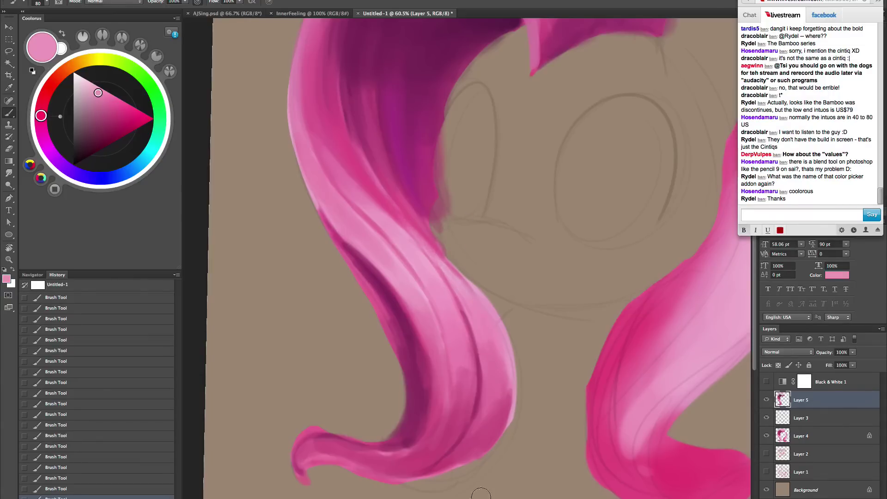
- Brush sampled deep pink over the dark shadow on the lock's outer left edge at 45 to 70 px
left_click(426, 341, "alt")
key("bracketleft")
key("bracketleft")
key("bracketleft")
key("bracketleft")
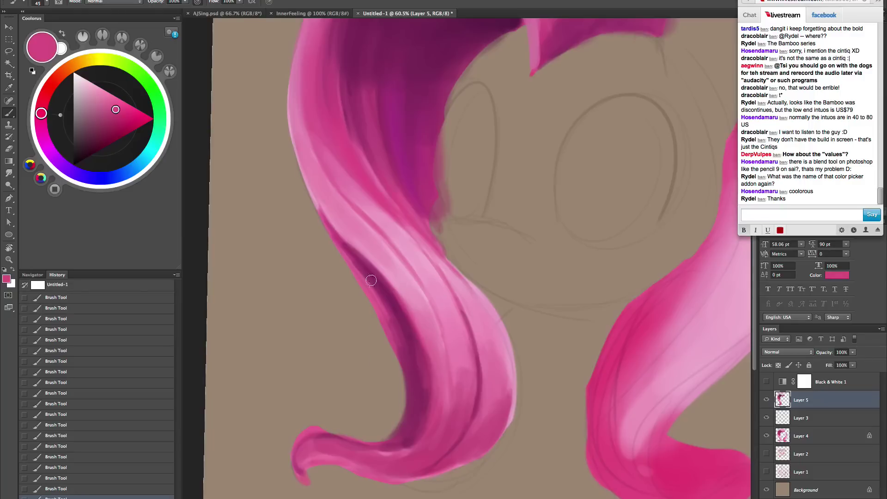
left_click_drag(405, 369, 409, 453)
key("bracketright")
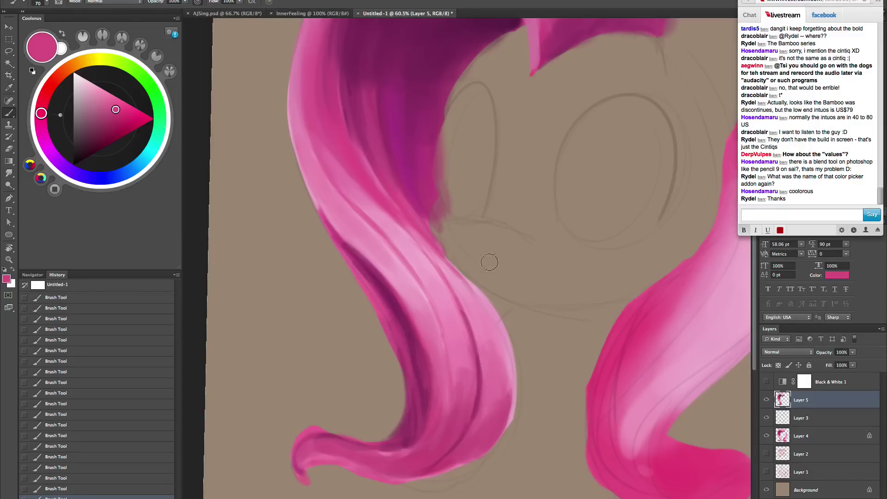
- Deepen the shadow around the lock's inner curve toward the curled tip with sampled dark magenta and a 50 px brush
left_click(400, 384, "alt")
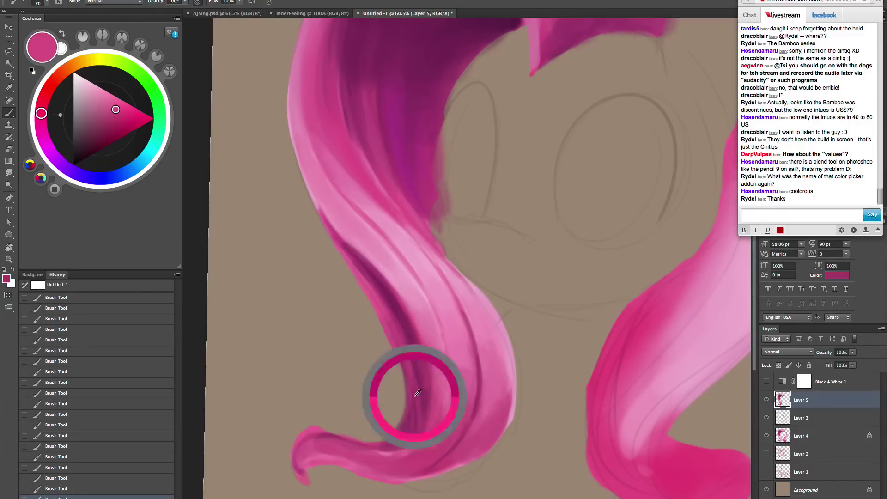
left_click(404, 320, "alt")
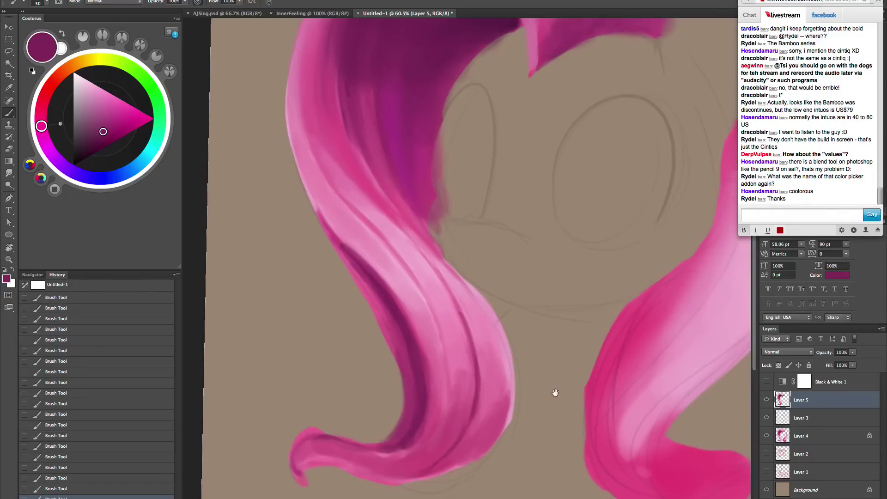
key("r")
mouse_move(554, 392)
left_mouse_down()
mouse_move(610, 369)
mouse_move(618, 352)
mouse_move(590, 331)
left_mouse_up()
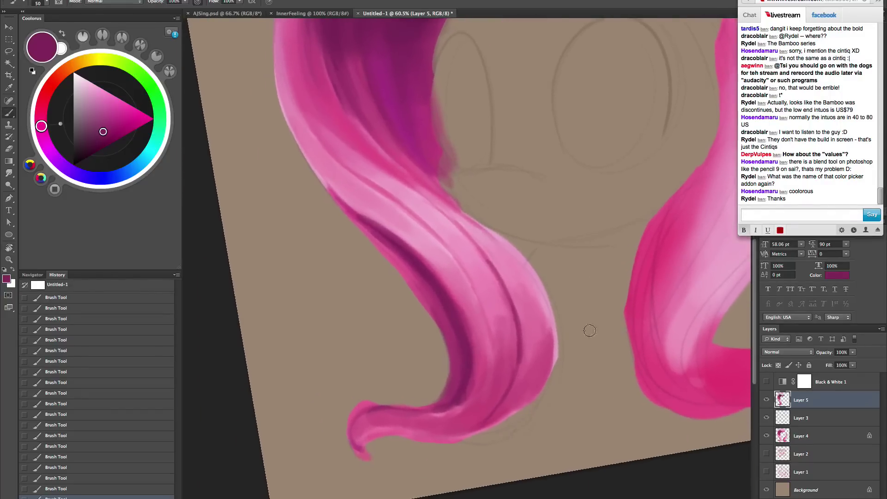
left_click(471, 367, "alt")
left_click_drag(442, 406, 413, 406)
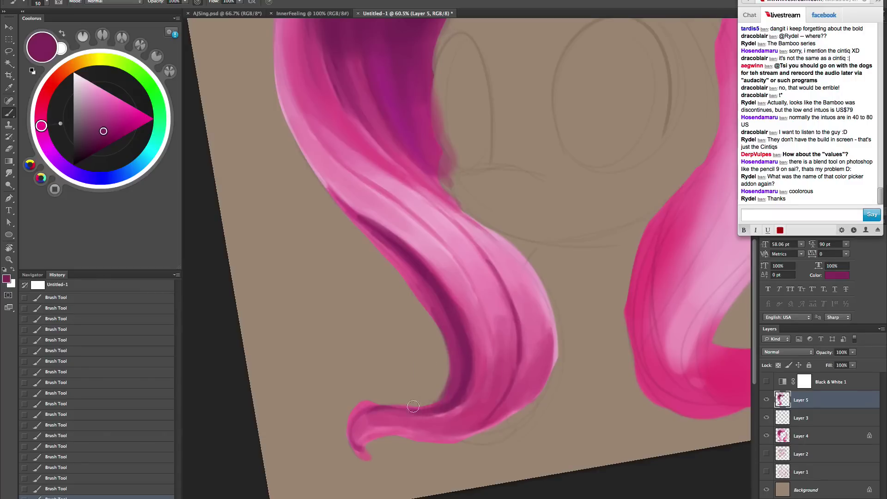
- Blend sampled medium pink through the middle of the lock with a soft 200 px brush
left_click(491, 344, "alt")
key("bracketright")
key("bracketright")
key("bracketright")
key("bracketright")
key("bracketright")
key("bracketright")
key("bracketright")
key("bracketright")
key("bracketright")
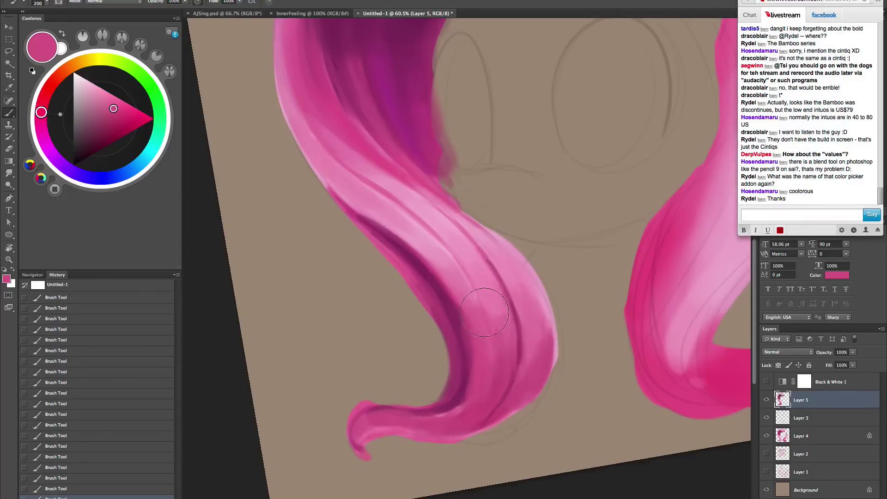
- Reinforce the dark magenta shadow down the inner curve of the lock with a 50 px brush
left_click(457, 317, "alt")
key("bracketleft")
key("bracketleft")
key("bracketleft")
key("bracketleft")
key("bracketleft")
key("bracketleft")
key("bracketleft")
key("bracketleft")
key("bracketleft")
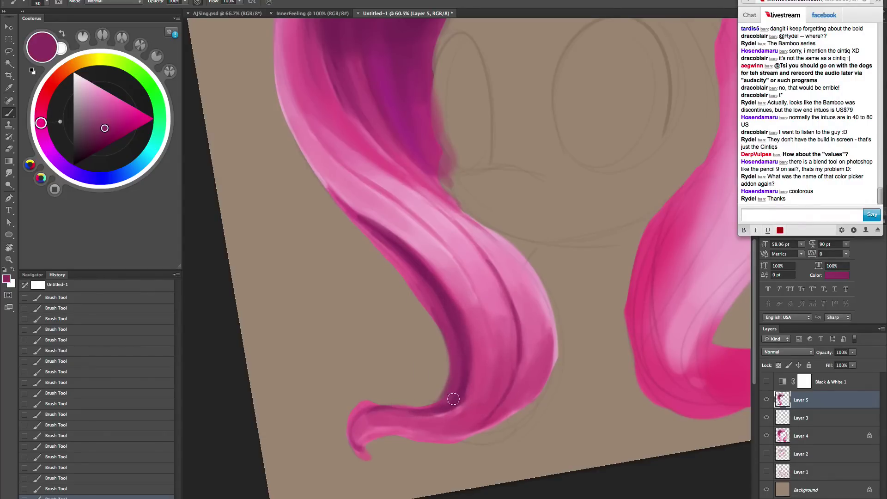
- Soften the transition beside the inner shadow with sampled deep pink and a 200 px brush
left_click(461, 299, "alt")
key("bracketright")
key("bracketright")
key("bracketright")
key("bracketright")
key("bracketright")
key("bracketright")
key("bracketright")
key("bracketright")
key("bracketright")
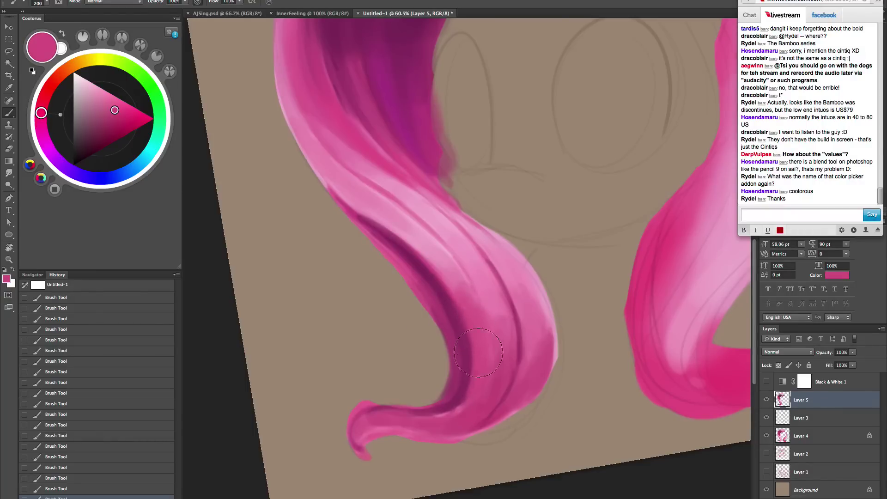
- Darken the upper part of the lock's inner shadow with sampled dark magenta, reducing the brush from 125 px
left_click(465, 284, "alt")
left_click(445, 300, "alt")
key("bracketleft")
key("bracketleft")
key("bracketleft")
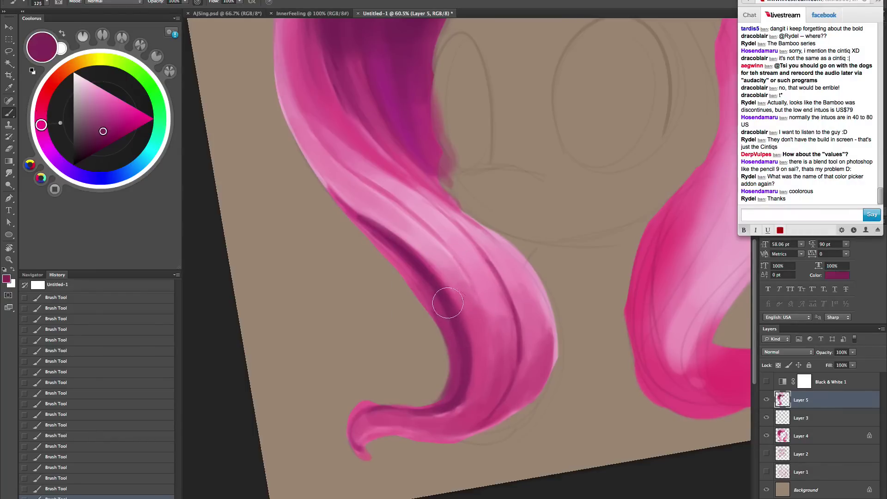
key("bracketleft")
key("bracketleft")
key("bracketleft")
- Brush sampled light pink down the middle strand of the lock at 125 px to smooth its highlight
left_click(457, 279, "alt")
key("bracketright")
key("bracketright")
key("bracketright")
left_click_drag(462, 284, 469, 297)
left_click_drag(499, 341, 501, 328)
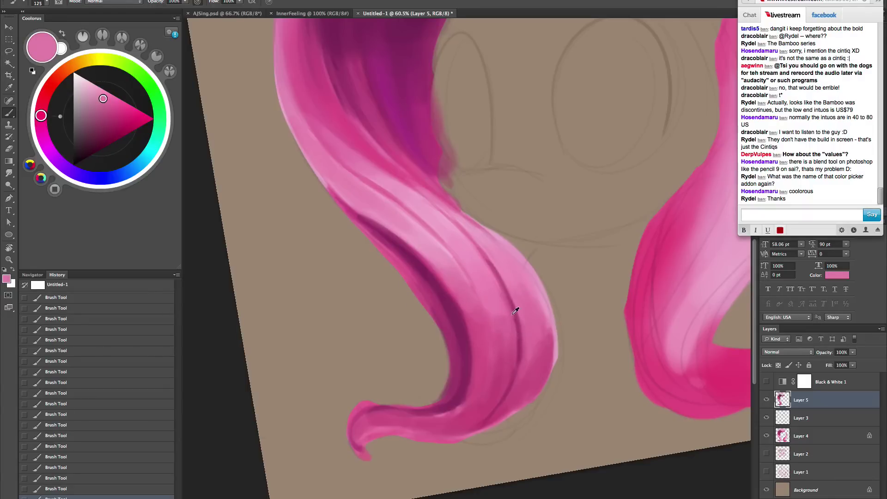
- Paint a thin magenta strand line down the middle of the lock with a 25 px brush
left_click(515, 312, "alt")
key("bracketleft")
key("bracketleft")
key("bracketleft")
key("bracketleft")
key("bracketleft")
key("bracketleft")
key("bracketleft")
key("bracketleft")
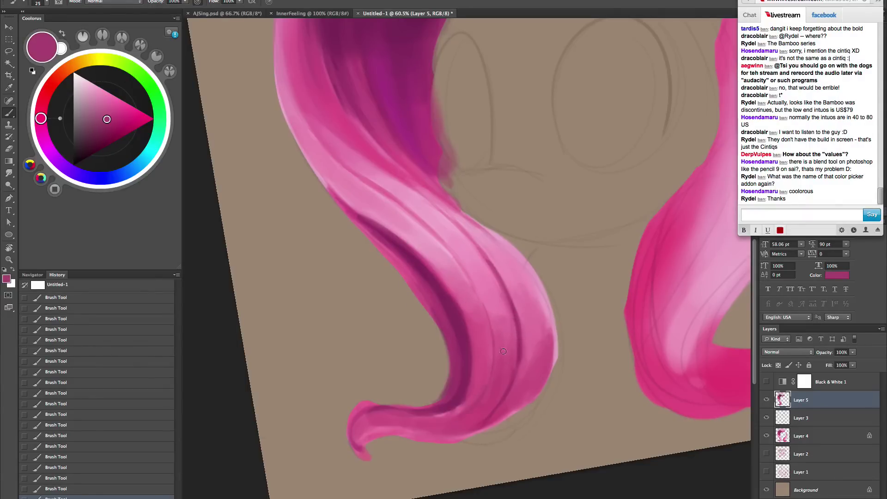
- Shade the strands in the lock's lower bend with sampled dark and medium magenta at 45 to 70 px
left_click(467, 351, "alt")
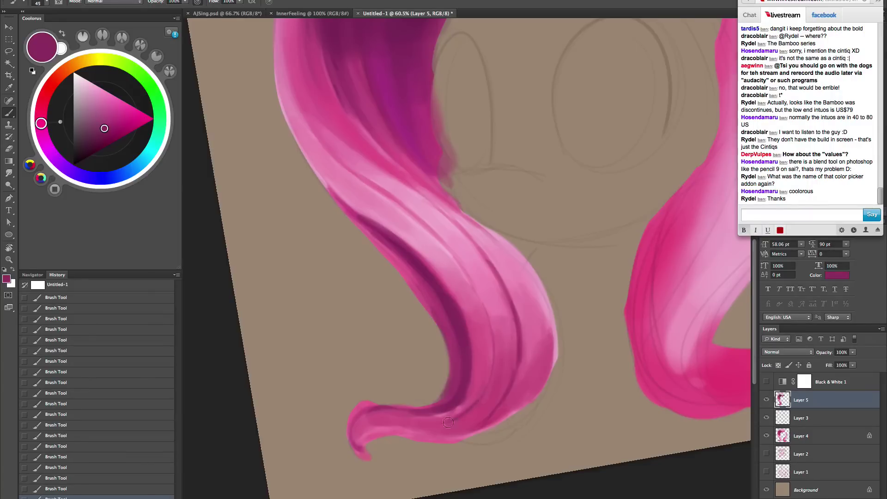
mouse_move(460, 420)
left_mouse_down()
mouse_move(497, 384)
mouse_move(460, 426)
left_mouse_up()
key("bracketright")
key("bracketright")
left_click(484, 400, "alt")
key("bracketleft")
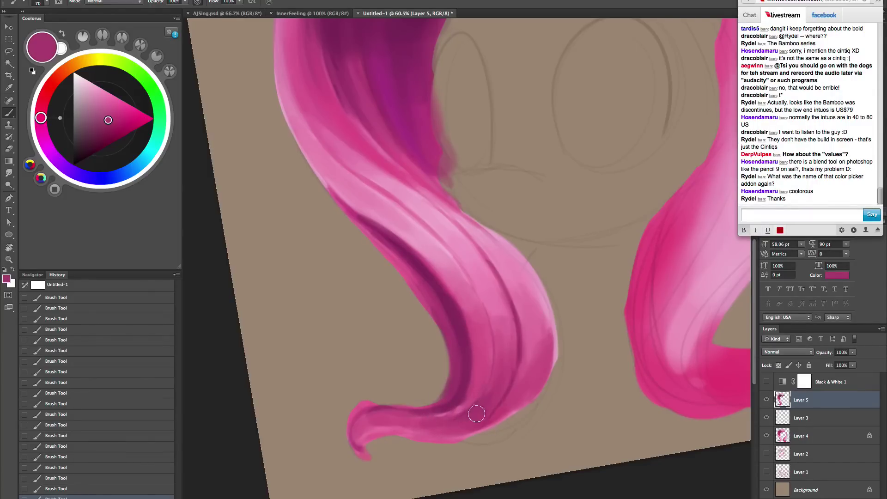
left_click(505, 371, "alt")
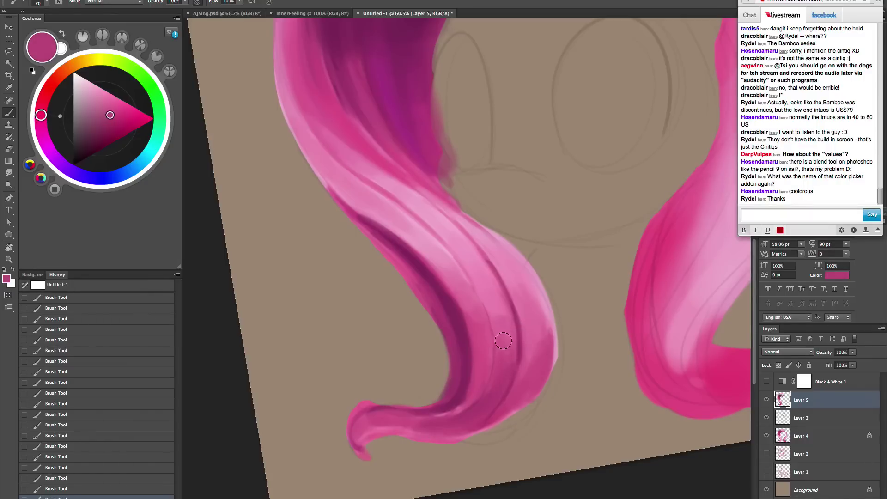
- Blend sampled pinks over the lower strand with a 200 to 250 px brush, undoing one light pink stroke
left_click(505, 308, "alt")
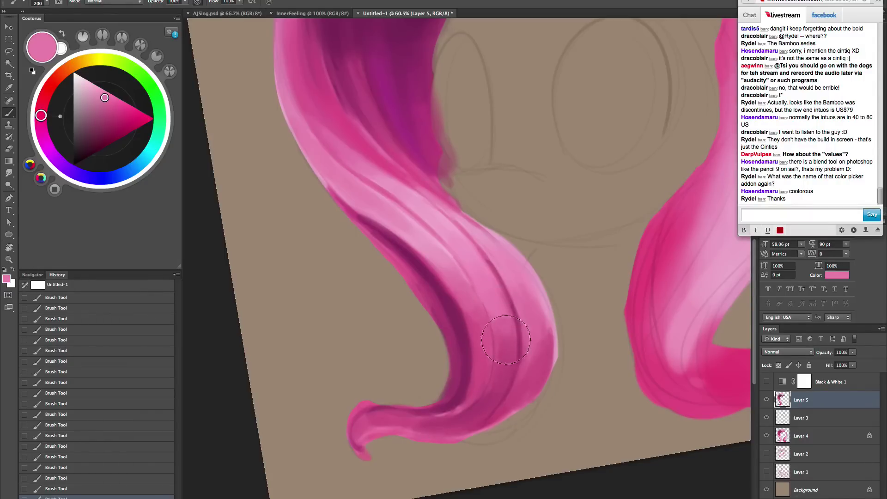
key("bracketright")
key("bracketright")
key("bracketright")
key("bracketright")
key("bracketright")
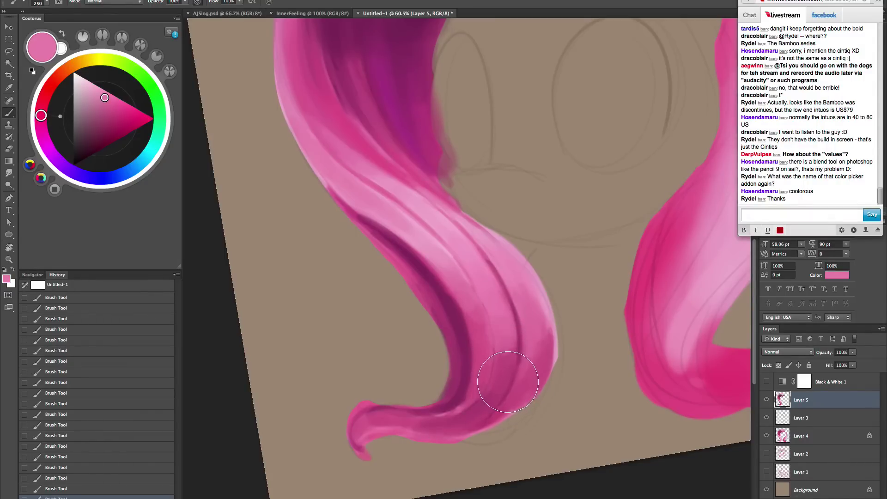
key("ctrl+z")
left_click(511, 345, "alt")
left_click_drag(513, 353, 509, 337)
- Stroke sampled deep pink along the inner side of the lower bend toward the tip with a 40 px brush
key("bracketleft")
key("bracketleft")
key("bracketleft")
key("bracketleft")
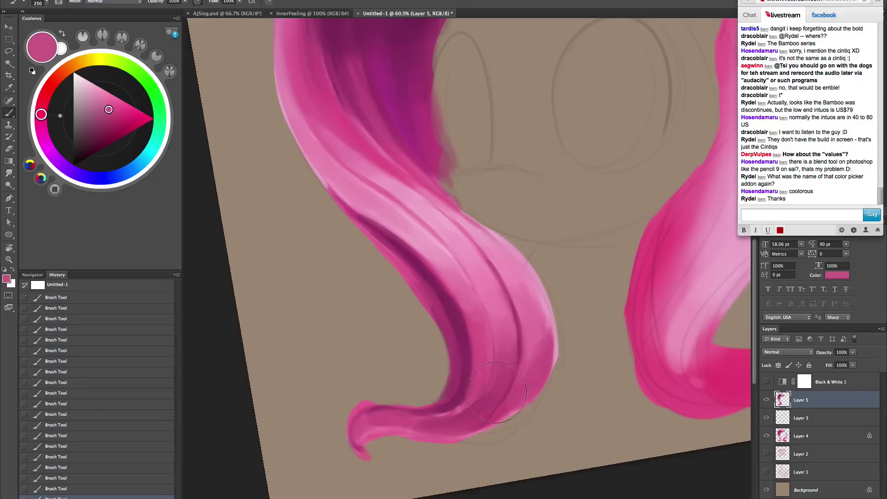
key("bracketleft")
key("bracketleft")
key("bracketleft")
key("bracketleft")
key("bracketleft")
left_click(483, 376, "alt")
left_click_drag(481, 389, 466, 406)
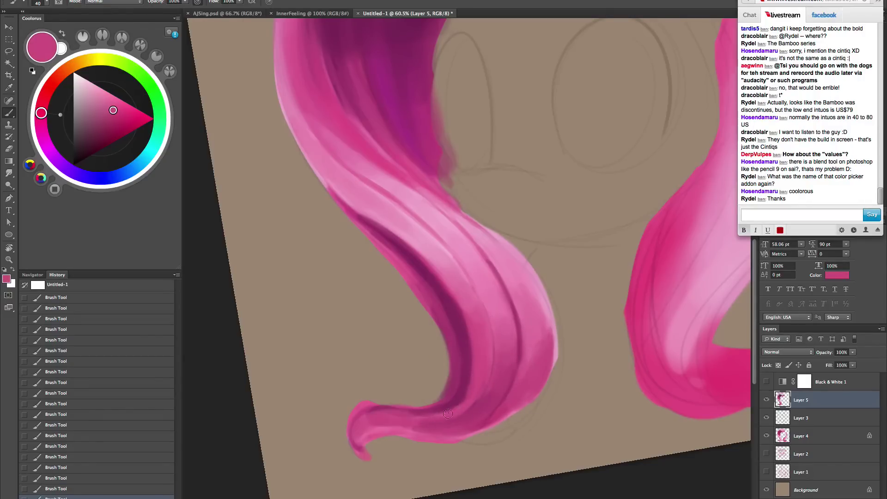
- Extend the dark strand line through the lower bend with a 20 px brush, and shade beside it with a larger brush
left_click(518, 351, "alt")
key("bracketleft")
key("bracketleft")
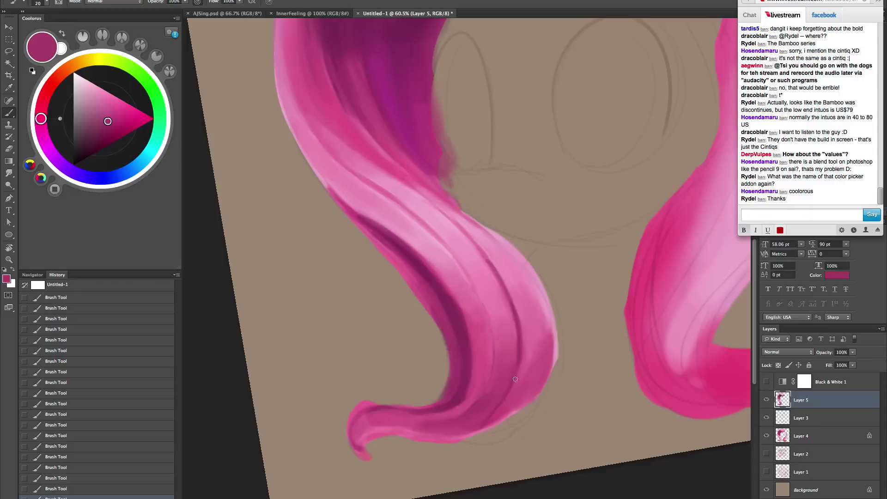
key("bracketright")
key("bracketright")
key("bracketright")
key("bracketright")
key("bracketright")
key("bracketright")
key("bracketright")
left_click(519, 386, "alt")
key("bracketleft")
key("bracketleft")
key("bracketleft")
- Outline the upper edge and end of the curled tip in sampled dark magenta with a 30 px brush
left_click(462, 389, "alt")
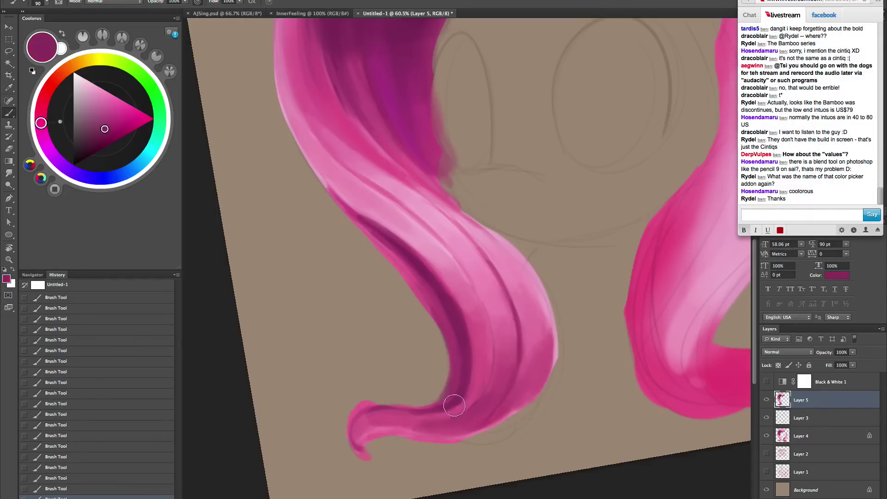
key("bracketleft")
mouse_move(425, 410)
left_mouse_down()
mouse_move(363, 418)
mouse_move(353, 449)
left_mouse_up()
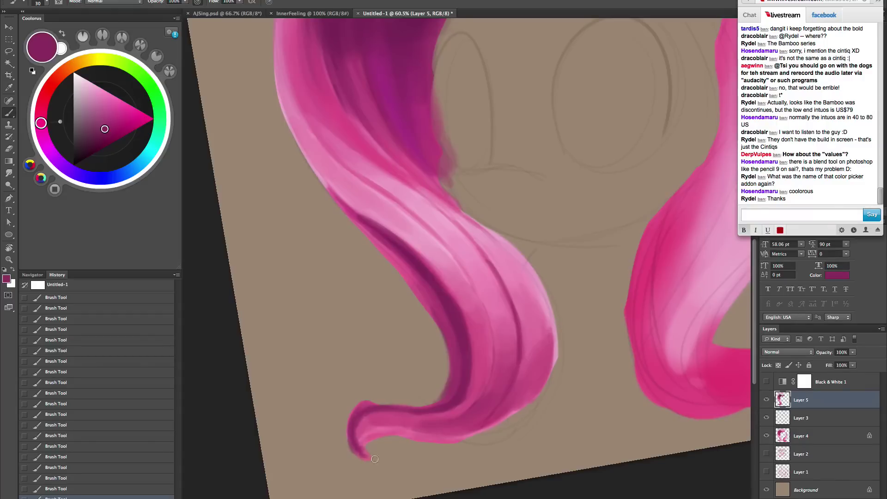
mouse_move(359, 407)
left_mouse_down()
mouse_move(402, 410)
mouse_move(372, 400)
mouse_move(353, 411)
left_mouse_up()
left_click_drag(432, 406, 381, 400)
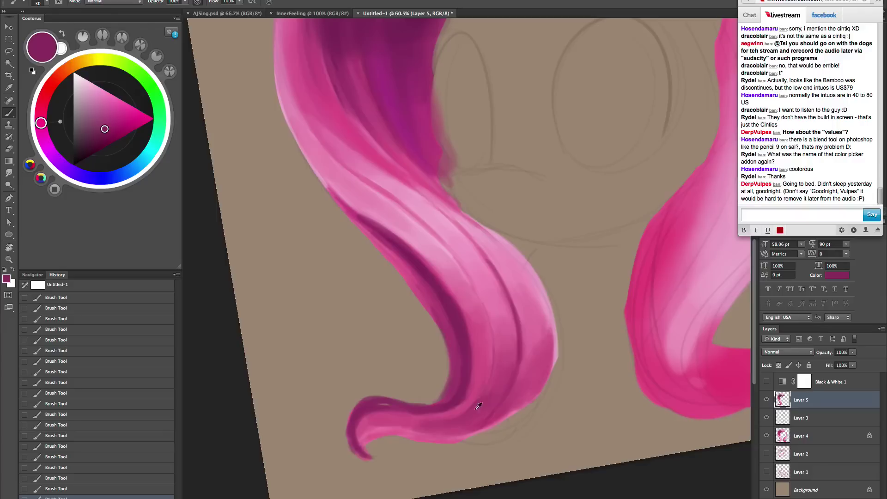
- Paint a dark magenta shadow along the underside of the curled tip and around the lower bend
left_click(463, 389, "alt")
key("bracketright")
mouse_move(363, 448)
left_mouse_down()
mouse_move(404, 432)
mouse_move(377, 437)
mouse_move(467, 434)
mouse_move(369, 437)
mouse_move(361, 448)
mouse_move(383, 431)
mouse_move(481, 429)
mouse_move(522, 391)
left_mouse_up()
- Blend sampled magenta over the lower bend and curled tip at 125 to 70 px, stepping back two history states
left_click(530, 381, "alt")
key("bracketright")
key("bracketright")
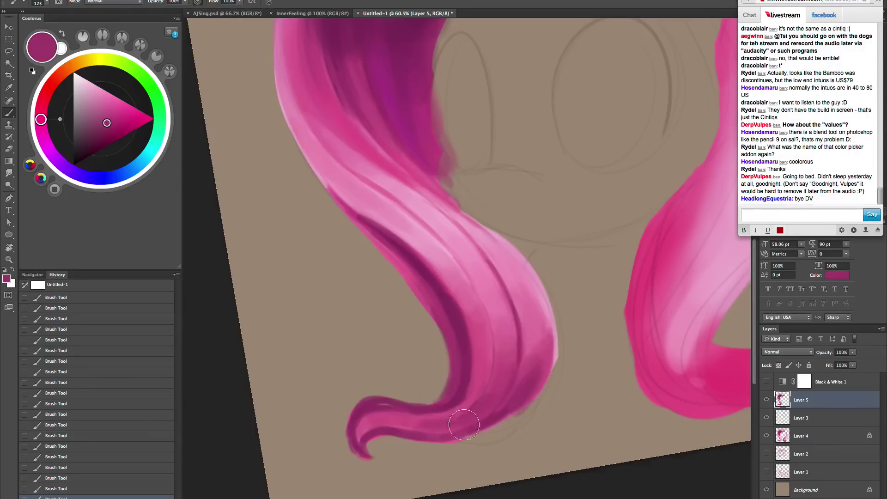
key("bracketright")
key("bracketleft")
key("bracketleft")
key("bracketleft")
key("bracketleft")
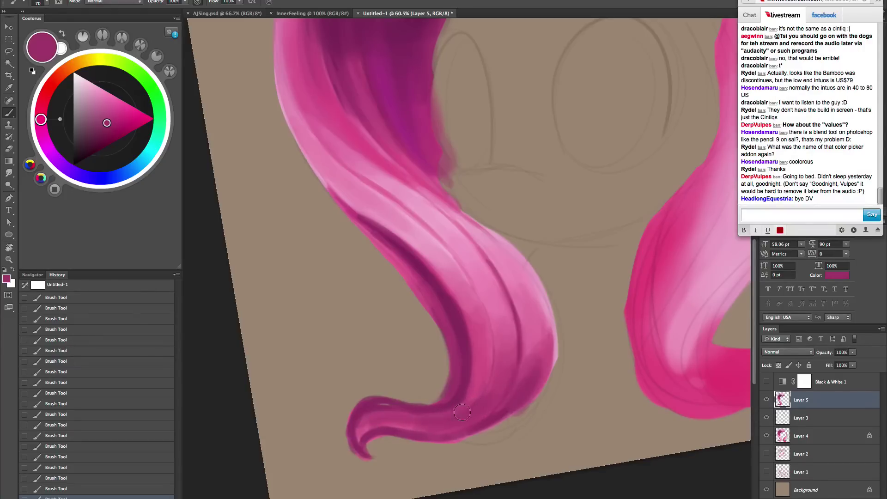
left_click(437, 405, "alt")
key("ctrl+alt+z")
key("ctrl+alt+z")
- Extend the dark shadow up the lock's outer left edge with sampled magenta and a 30 px brush
key("space")
left_click_drag(459, 306, 436, 411)
key("r")
left_click_drag(587, 342, 510, 354)
left_click(342, 254, "alt")
left_click_drag(344, 259, 333, 196)
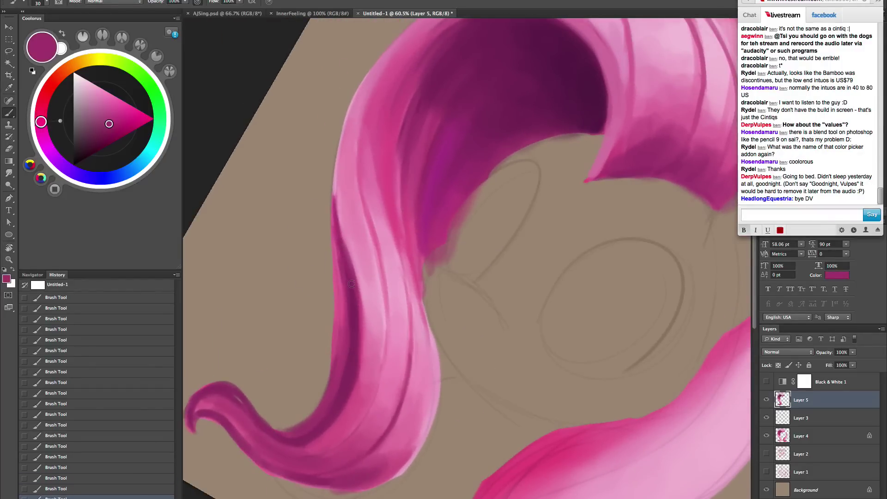
- Blend sampled pink over the upper part of the dark shadow on the lock's outer left edge, using a brush of about 45 px
left_click(390, 194, "alt")
key("bracketright")
mouse_move(342, 226)
left_mouse_down()
mouse_move(362, 283)
mouse_move(362, 323)
left_mouse_up()
key("bracketright")
mouse_move(347, 229)
left_mouse_down()
mouse_move(341, 177)
mouse_move(357, 266)
left_mouse_up()
left_click_drag(343, 184, 362, 296)
key("bracketright")
mouse_move(345, 206)
left_mouse_down()
mouse_move(353, 99)
mouse_move(347, 199)
left_mouse_up()
key("bracketleft")
key("bracketleft")
key("bracketleft")
key("bracketleft")
key("bracketleft")
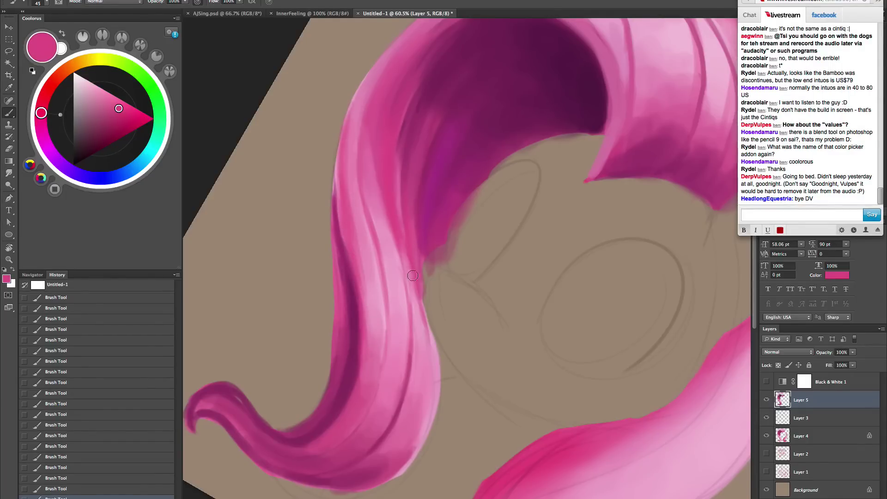
mouse_move(446, 359)
left_mouse_down()
mouse_move(420, 314)
mouse_move(323, 318)
left_mouse_up()
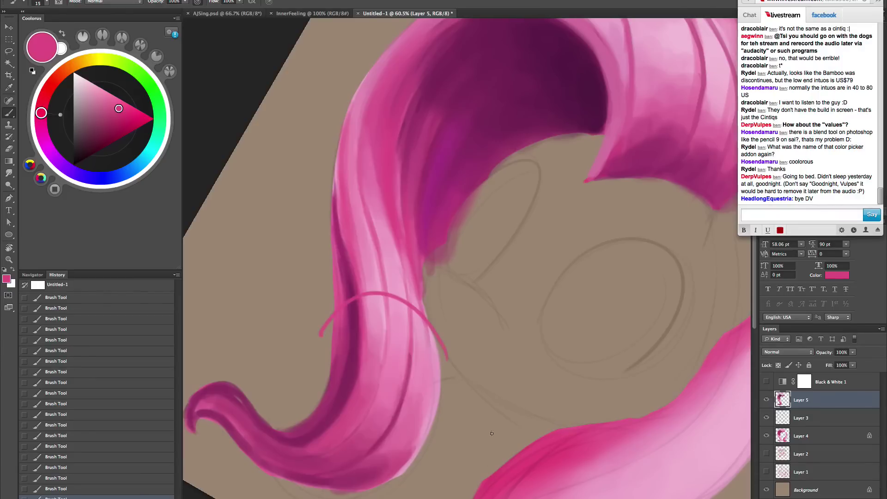
key("super+z")
left_click(388, 306, "alt")
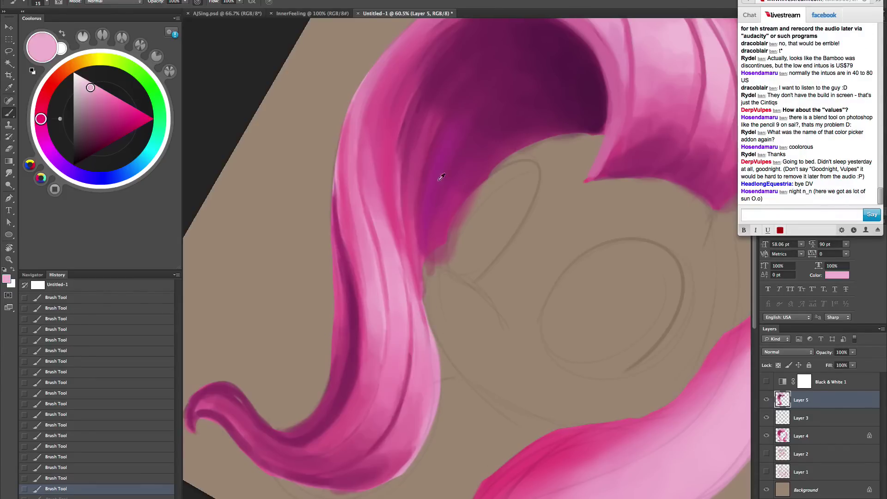
left_click(499, 105, "alt")
mouse_move(445, 379)
left_mouse_down()
mouse_move(373, 304)
mouse_move(322, 358)
left_mouse_up()
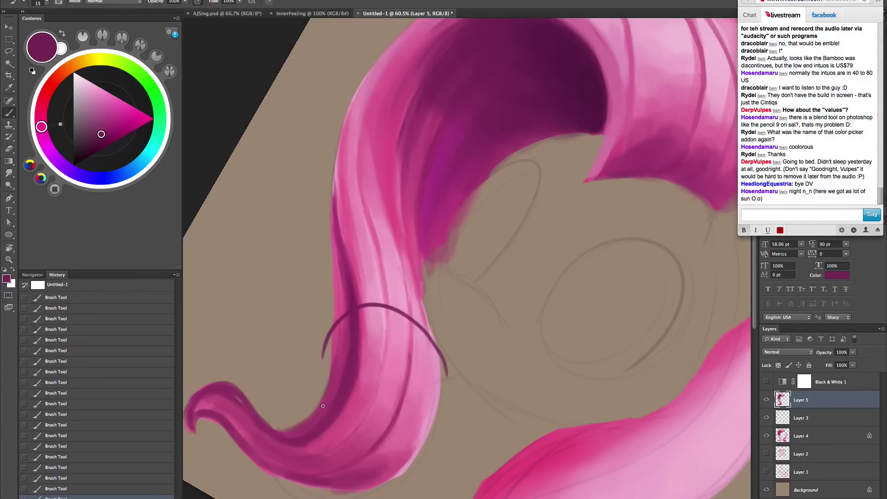
key("ctrl+z")
left_click_drag(411, 341, 336, 326)
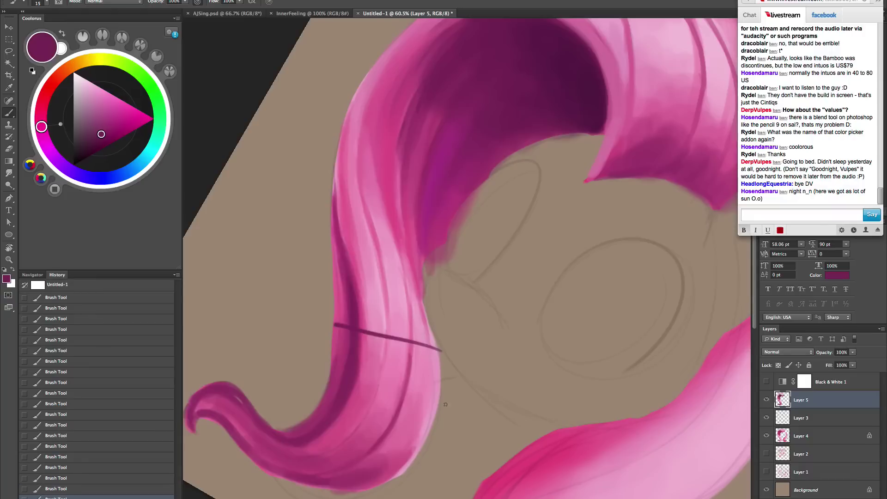
key("ctrl+z")
mouse_move(444, 380)
left_mouse_down()
mouse_move(373, 305)
mouse_move(323, 358)
left_mouse_up()
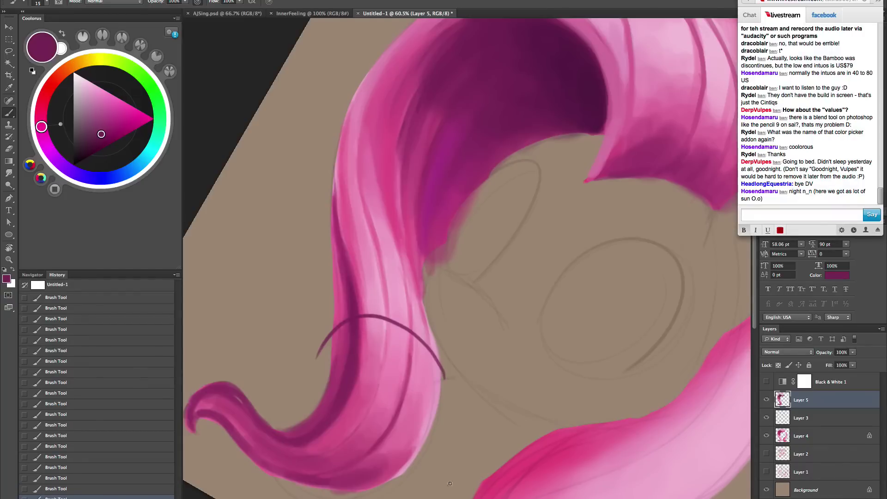
key("ctrl+z")
- Blend sampled deep pink along the inner side of the left lock's dark shadow with a brush of about 70 px
left_click(396, 207, "alt")
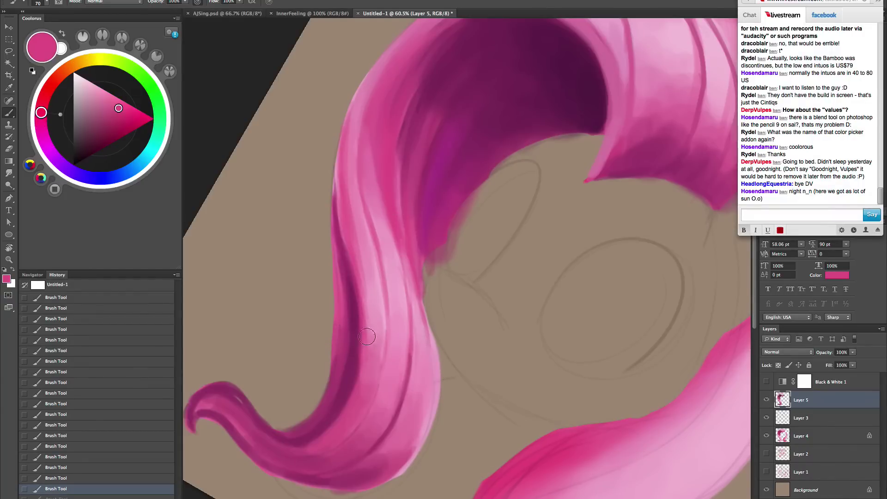
left_click_drag(353, 245, 372, 359)
key("bracketright")
key("bracketright")
left_click_drag(365, 264, 373, 376)
- Smooth the lower right edge of the left lock with sampled pinks, enlarging the brush from 40 to 150 px
left_click(368, 269, "alt")
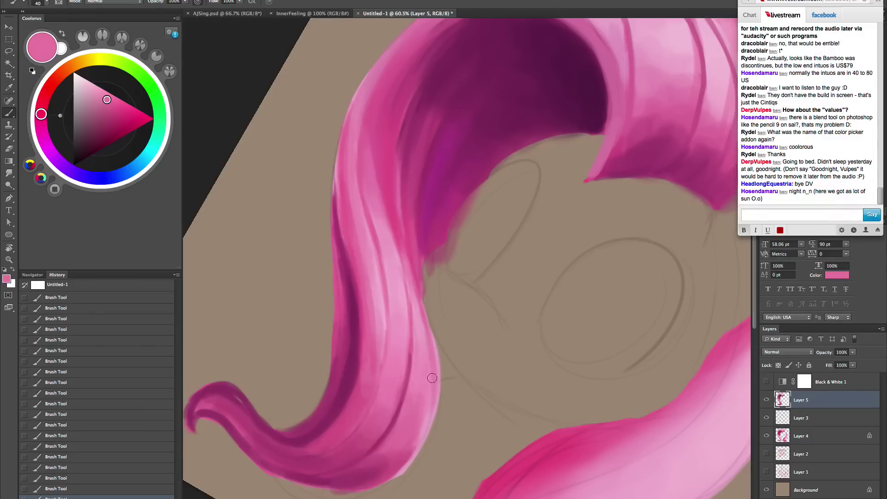
key("bracketright")
mouse_move(432, 378)
left_mouse_down()
mouse_move(403, 472)
mouse_move(421, 399)
left_mouse_up()
left_click(401, 455, "alt")
key("bracketright")
key("bracketright")
key("bracketright")
key("bracketright")
key("bracketright")
key("bracketright")
key("bracketright")
left_click(429, 396, "alt")
key("bracketright")
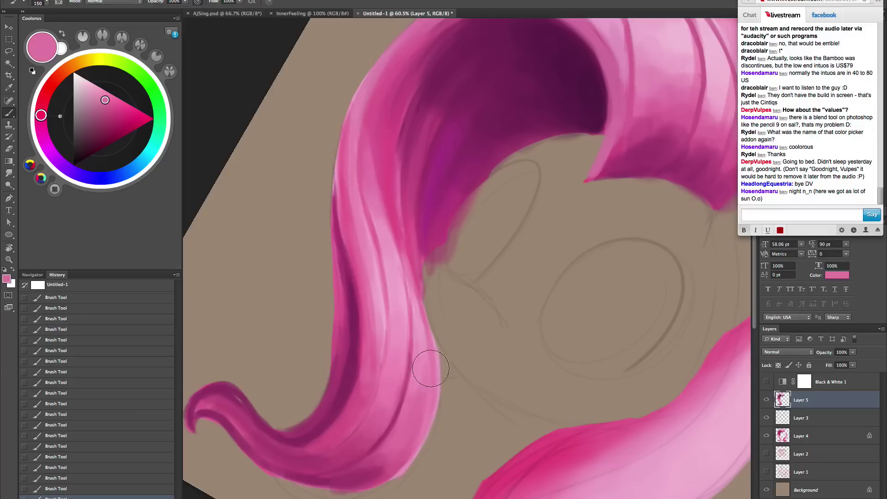
- Blend darker sampled pink into the lower right bend of the left lock with a 175 px brush
left_click(393, 458, "alt")
key("bracketright")
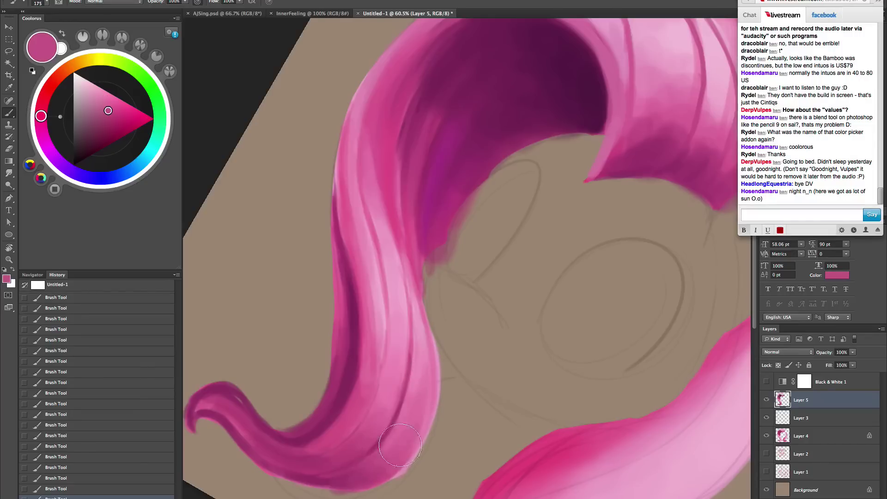
left_click(411, 444, "alt")
key("bracketleft")
left_click(401, 219, "alt")
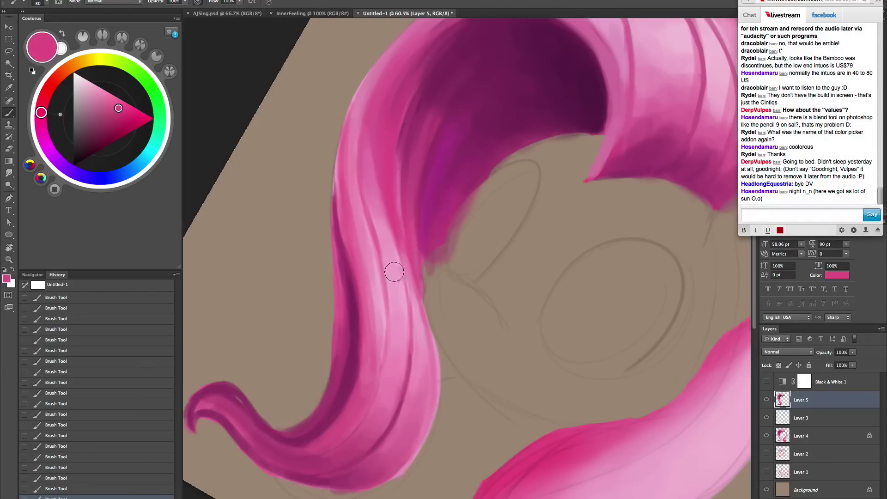
key("bracketleft")
mouse_move(388, 275)
left_mouse_down()
mouse_move(375, 287)
mouse_move(387, 302)
mouse_move(387, 323)
left_mouse_up()
key("bracketleft")
key("bracketleft")
key("bracketleft")
key("bracketleft")
key("bracketleft")
key("bracketleft")
key("bracketleft")
key("bracketleft")
key("bracketleft")
key("ctrl+z")
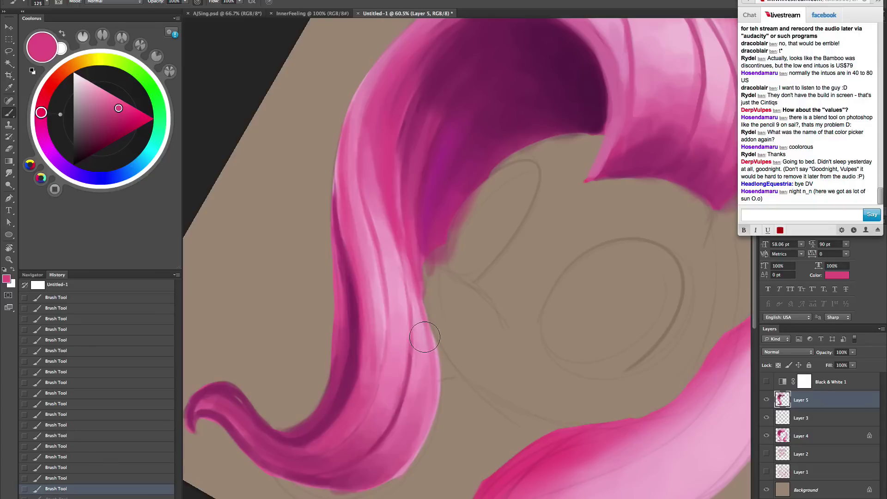
mouse_move(396, 243)
left_mouse_down()
mouse_move(376, 276)
mouse_move(402, 272)
mouse_move(425, 283)
mouse_move(375, 376)
left_mouse_up()
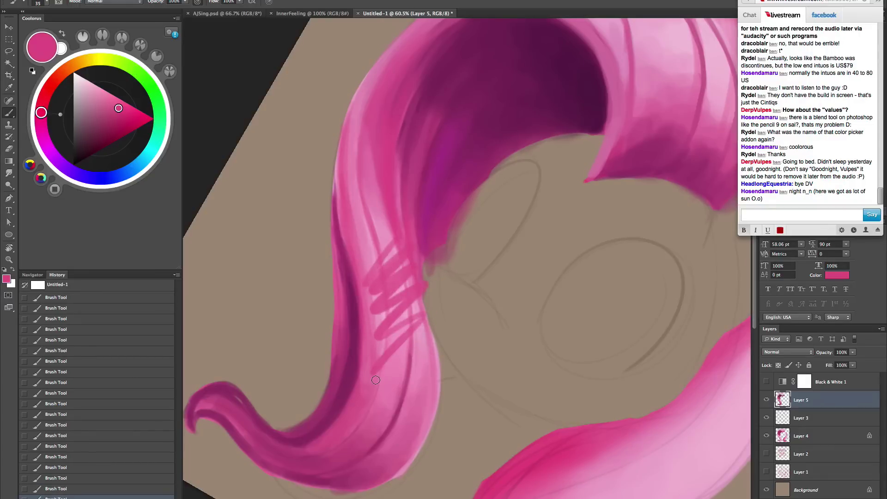
key("ctrl+z")
- Refine the highlight strand on the upper part of the left lock with sampled pinks, finishing with a 90 px brush
left_click(378, 174, "alt")
key("bracketleft")
key("bracketleft")
key("bracketleft")
key("bracketleft")
key("bracketleft")
left_click_drag(381, 188, 377, 157)
left_click(370, 155, "alt")
key("bracketright")
key("bracketright")
key("bracketright")
key("bracketright")
key("bracketright")
key("bracketright")
key("bracketright")
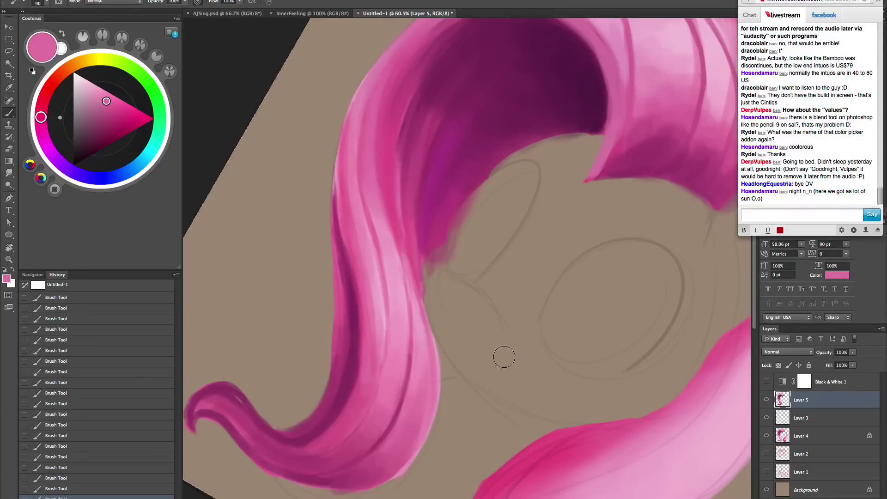
- Refine the strands across the middle of the left lock with sampled deep pink, reducing the brush to 30 px
key("r")
left_click_drag(527, 384, 534, 295)
key("space")
left_click_drag(491, 329, 511, 365)
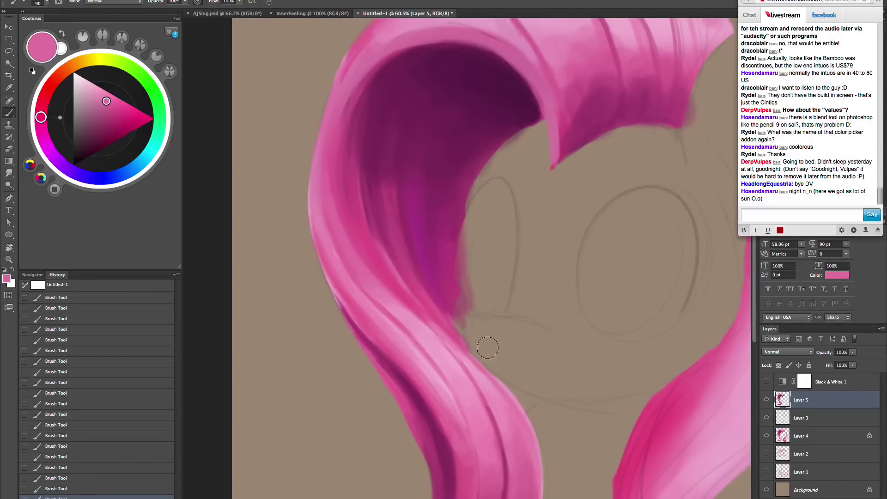
left_click(390, 352, "alt")
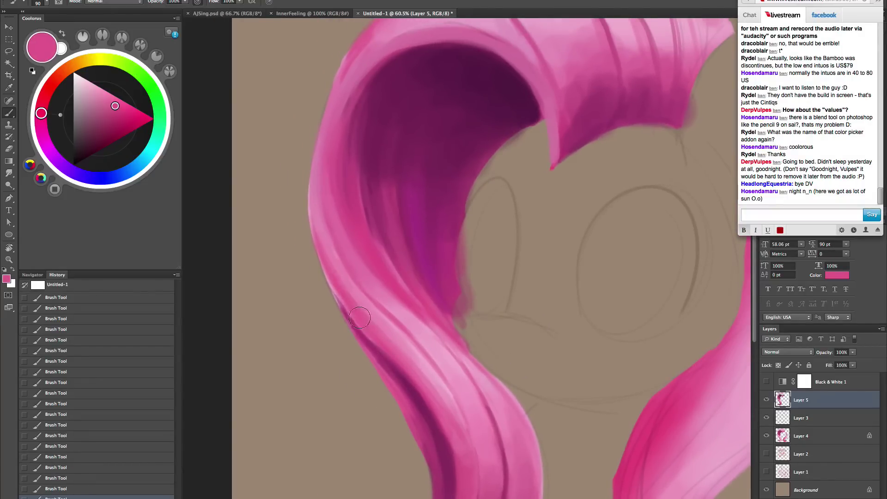
key("bracketleft")
key("bracketleft")
key("bracketleft")
key("bracketleft")
key("bracketright")
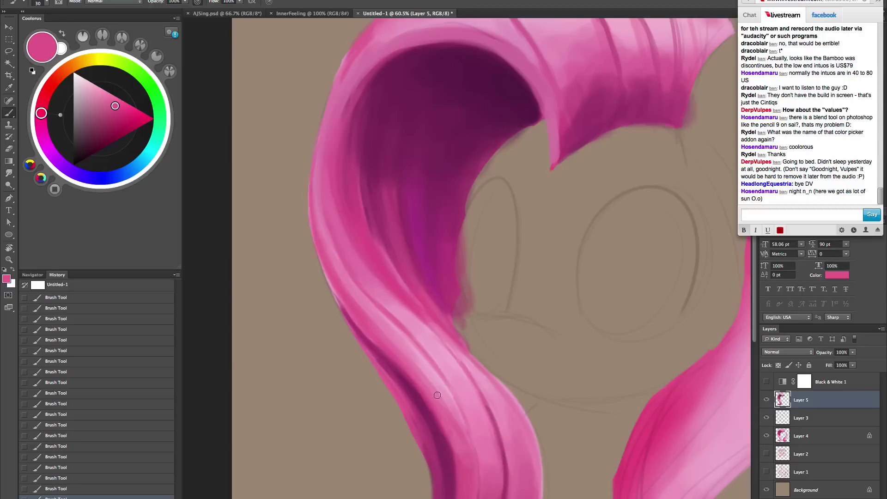
- Paint a dark magenta line down the inner edge of the left lock, beside the hair's shaded hollow, with a 40 px brush
left_click(374, 201, "alt")
key("bracketleft")
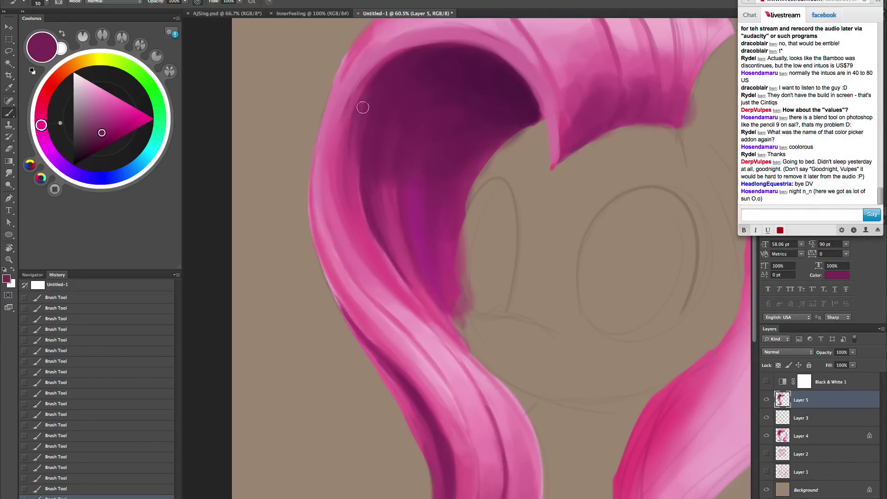
key("bracketleft")
mouse_move(363, 107)
left_mouse_down()
mouse_move(367, 201)
mouse_move(390, 250)
mouse_move(388, 278)
left_mouse_up()
- Blend sampled magentas through the left side of the hair's shaded hollow, enlarging the brush from 50 to 100 px
left_click(356, 172, "alt")
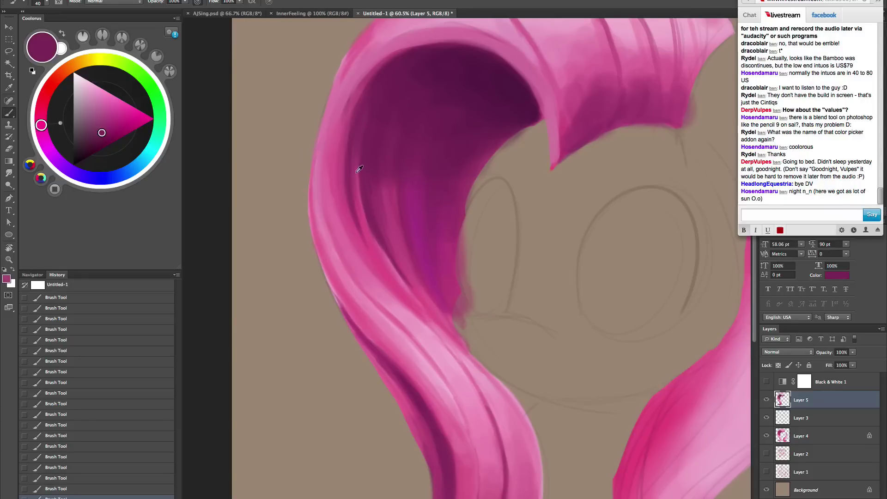
left_click(359, 169, "alt")
key("bracketright")
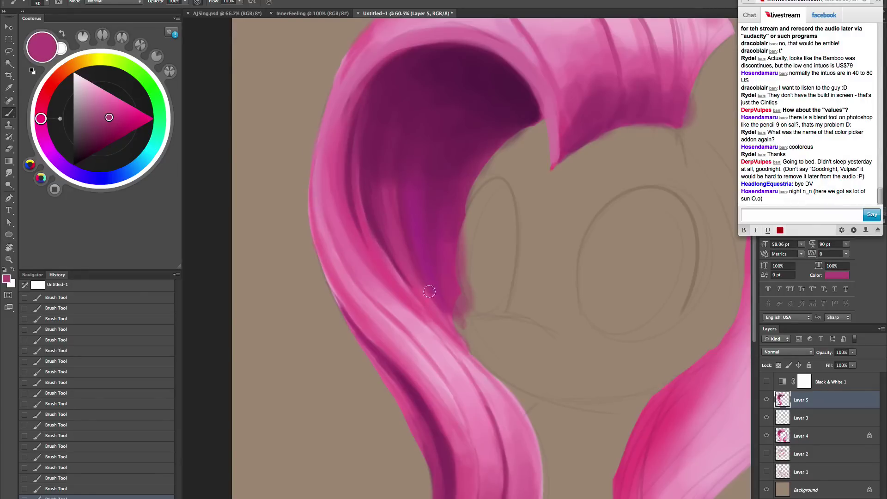
key("bracketright")
key("bracketright")
key("bracketright")
left_click(405, 84, "alt")
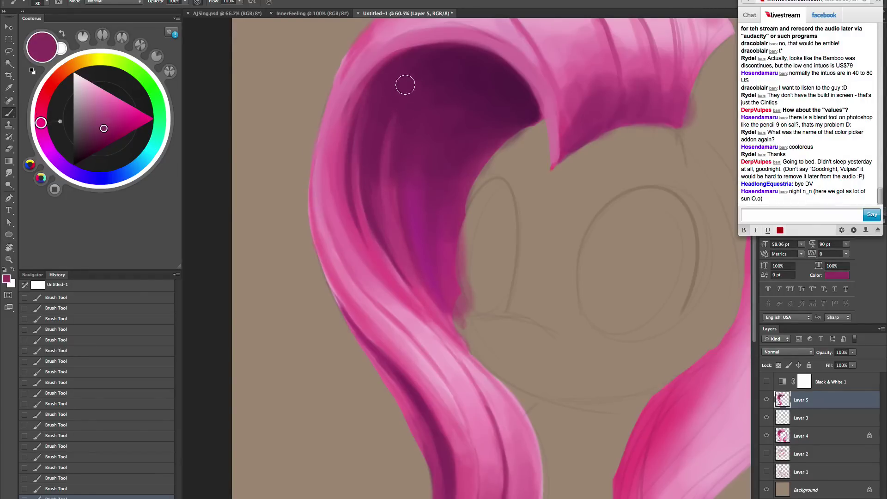
key("bracketright")
key("bracketright")
key("bracketright")
key("bracketright")
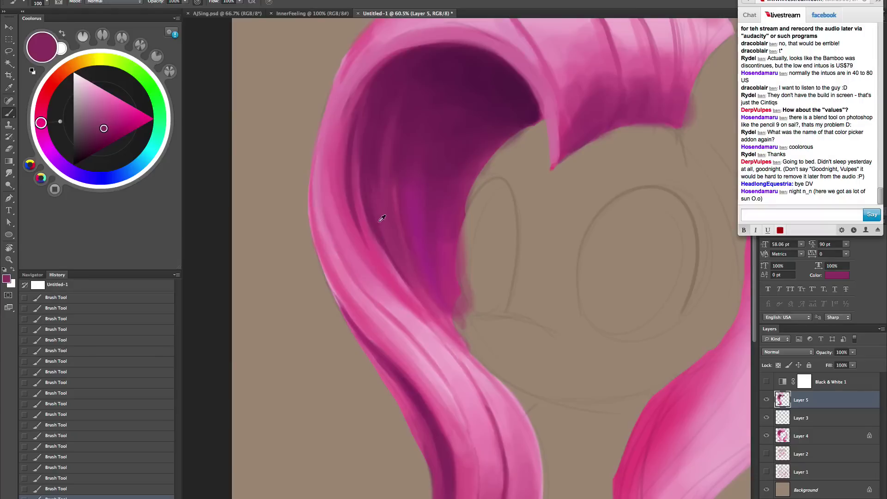
- Extend the dark line along the hollow's inner edge down to its lower point with sampled dark magenta at 40 px
left_click(381, 218, "alt")
key("bracketleft")
key("bracketleft")
key("bracketleft")
key("bracketleft")
key("bracketleft")
left_click_drag(389, 248, 455, 339)
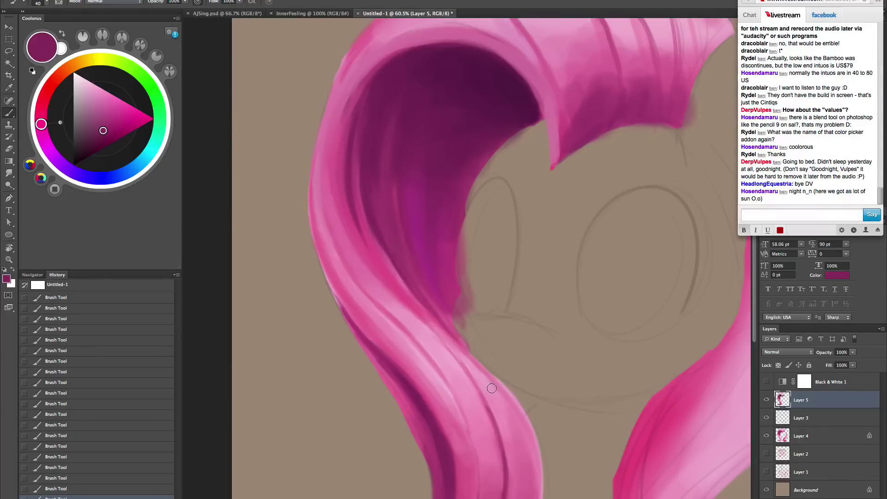
- Paint long sampled magenta strands from the hollow's lower edge up toward its upper left curve
left_click(416, 302, "alt")
key("bracketright")
key("bracketright")
mouse_move(403, 281)
left_mouse_down()
mouse_move(377, 197)
mouse_move(382, 111)
left_mouse_up()
left_click_drag(383, 237, 398, 90)
- Soften the strands on the hollow's left side with repeatedly sampled magenta and a larger brush
left_click(390, 100, "alt")
key("bracketright")
key("bracketright")
key("bracketright")
key("bracketright")
key("bracketright")
left_click(386, 108, "alt")
left_click(382, 135, "alt")
mouse_move(387, 121)
left_mouse_down()
mouse_move(420, 76)
mouse_move(404, 93)
mouse_move(384, 184)
mouse_move(388, 116)
mouse_move(394, 255)
mouse_move(391, 115)
mouse_move(393, 247)
left_mouse_up()
key("bracketleft")
key("bracketleft")
- Paint curved strands of sampled dark magenta across the top of the hollow, using brush sizes around 150 px
left_click(422, 79, "alt")
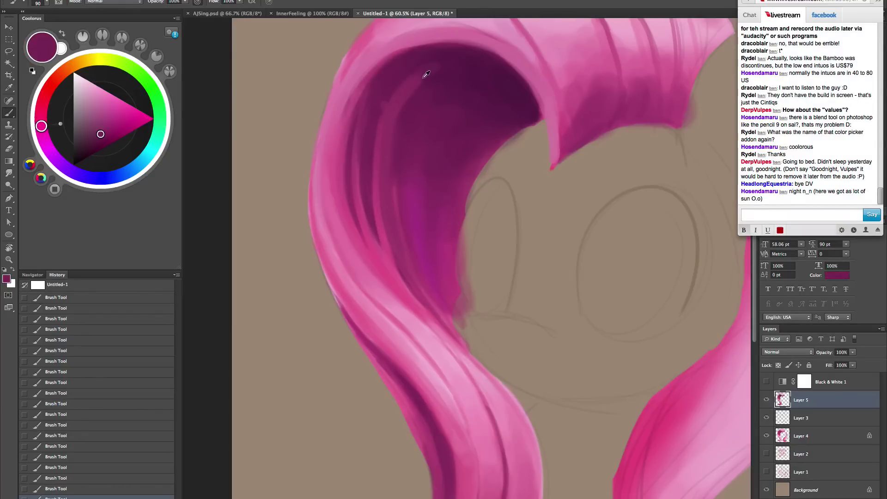
key("bracketright")
key("bracketright")
key("bracketright")
left_click_drag(468, 60, 434, 69)
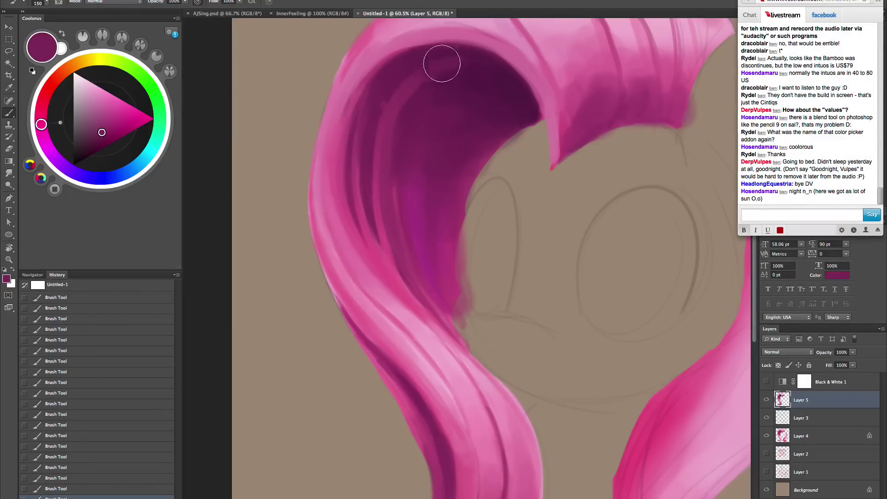
key("bracketleft")
key("bracketleft")
key("bracketleft")
key("bracketleft")
key("bracketleft")
key("bracketright")
key("bracketright")
key("bracketright")
key("bracketright")
key("bracketright")
- Sample the deepest purple and paint dark strands from the top of the hollow down to its lower point, reducing to 80 px
left_click(471, 64, "alt")
mouse_move(486, 63)
left_mouse_down()
mouse_move(431, 88)
mouse_move(479, 70)
mouse_move(408, 118)
mouse_move(440, 102)
mouse_move(414, 137)
mouse_move(423, 203)
mouse_move(406, 138)
mouse_move(440, 279)
mouse_move(403, 167)
mouse_move(461, 328)
left_mouse_up()
key("bracketleft")
key("bracketleft")
key("bracketleft")
key("bracketleft")
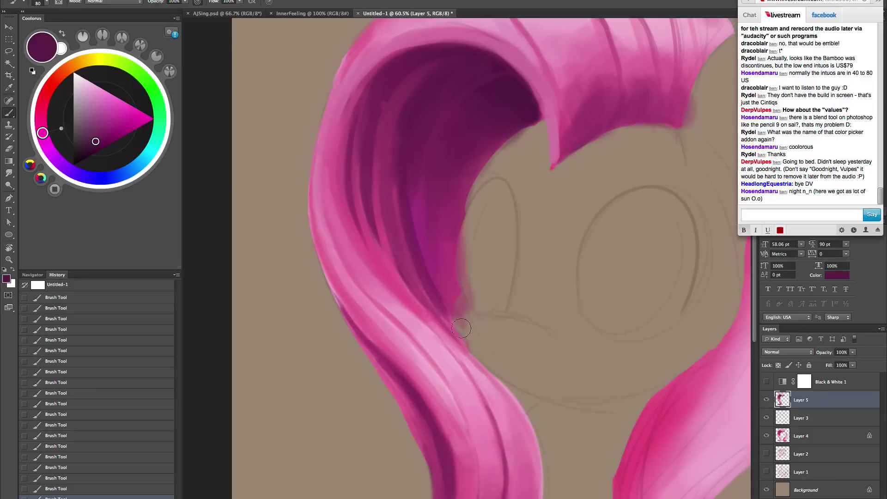
- Darken the center and right edge of the hollow down to its lower point with the deep purple at up to 200 px
key("bracketright")
key("bracketright")
key("bracketright")
key("bracketright")
left_click_drag(422, 187, 439, 291)
key("bracketright")
key("bracketright")
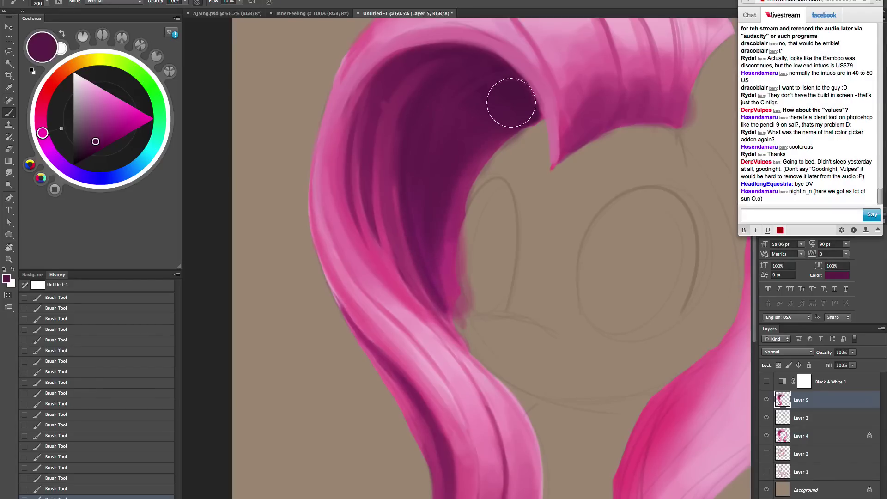
mouse_move(445, 207)
left_mouse_down()
mouse_move(439, 262)
mouse_move(457, 319)
left_mouse_up()
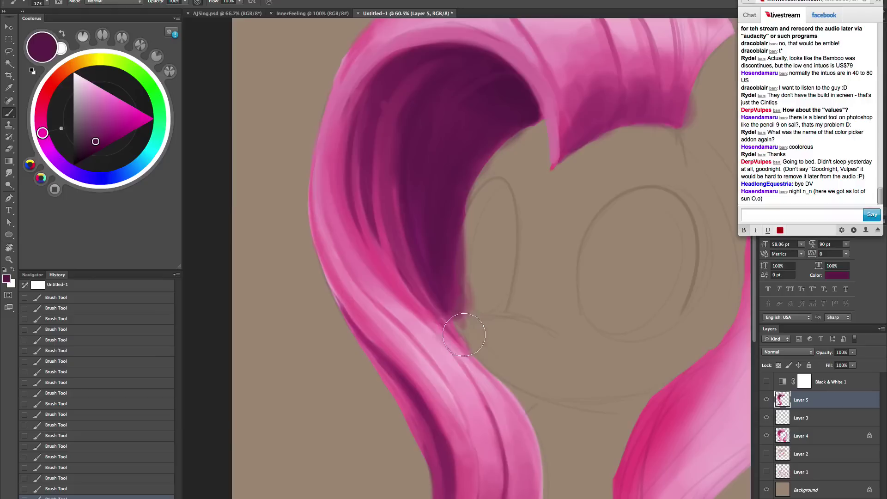
- Even out the hollow's upper area with sampled dark purple and a 300 px brush, and undo the last stroke
key("bracketleft")
key("bracketleft")
key("bracketleft")
key("bracketleft")
key("bracketleft")
key("bracketleft")
key("bracketleft")
key("bracketright")
key("bracketright")
key("bracketright")
key("bracketright")
key("bracketright")
key("bracketright")
key("bracketright")
key("bracketright")
key("bracketright")
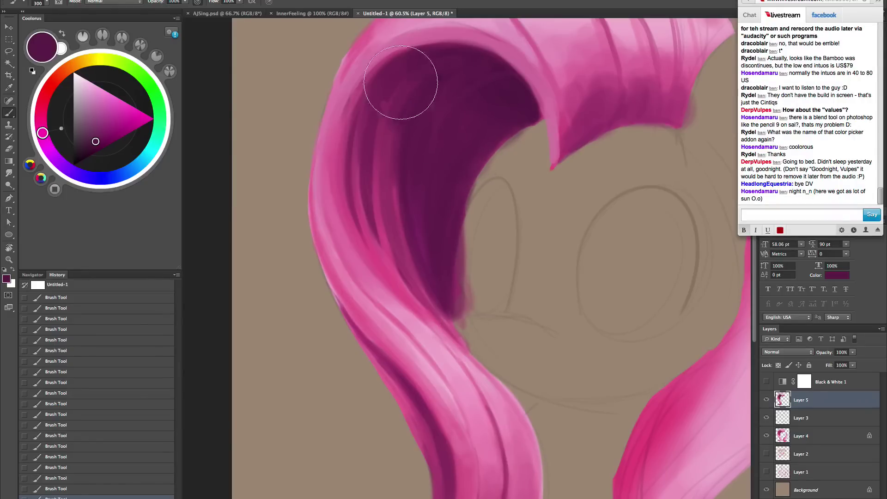
left_click(405, 109, "alt")
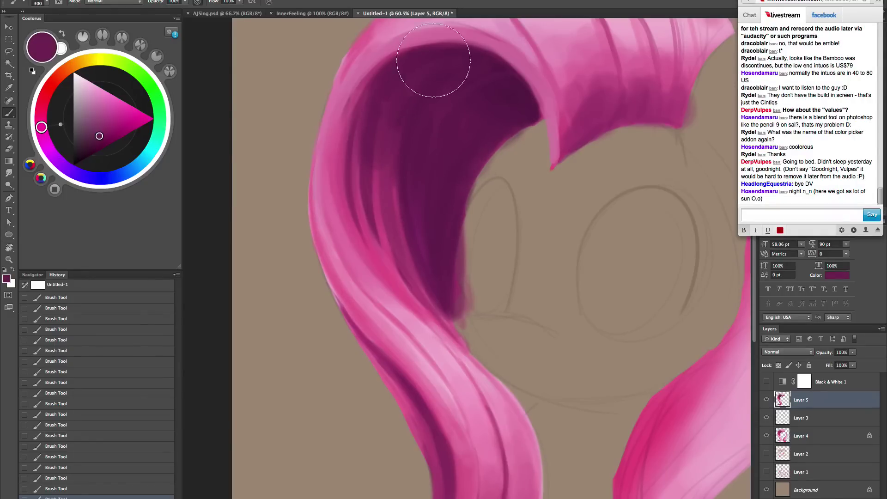
key("super+z")
- Brush sampled saturated pink across the fringe band just above the hollow's light rim, using brush sizes up to 500 px
left_click(556, 281, "alt+super")
left_click(558, 284, "alt+super")
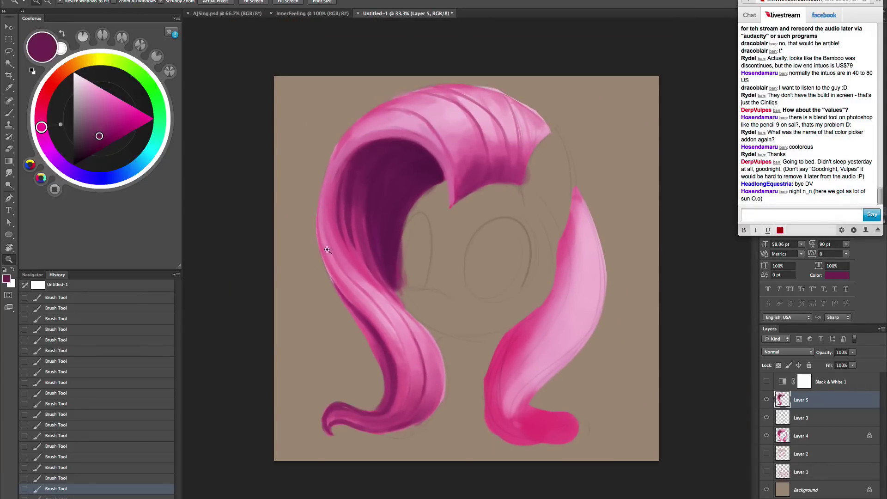
left_click_drag(419, 395, 435, 383)
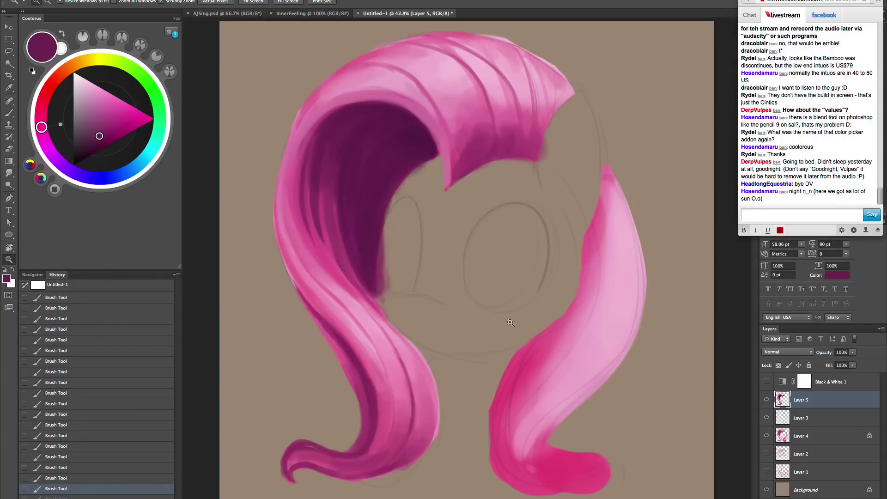
left_click_drag(498, 329, 520, 415)
key("r")
left_click_drag(592, 303, 575, 179)
key("z")
left_click_drag(370, 313, 377, 311)
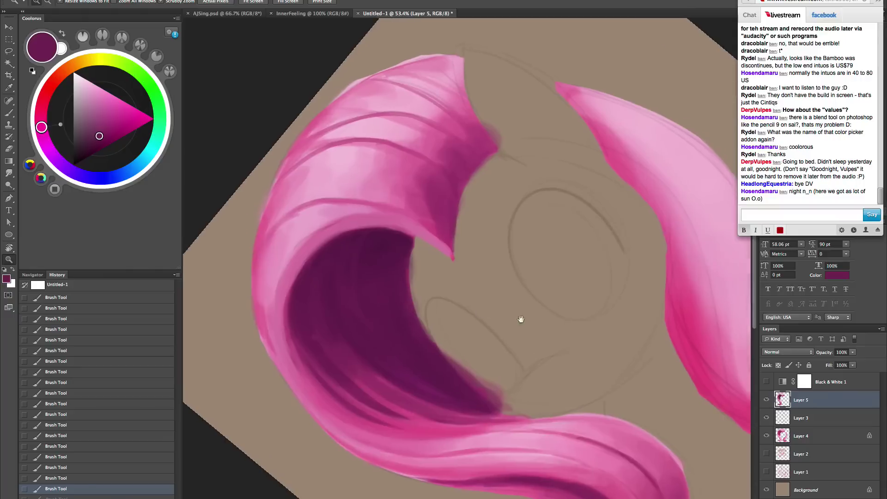
left_click_drag(520, 318, 549, 318)
key("r")
left_click_drag(588, 278, 585, 217)
left_click_drag(527, 273, 541, 265)
key("b")
key("z")
left_click_drag(415, 360, 434, 359)
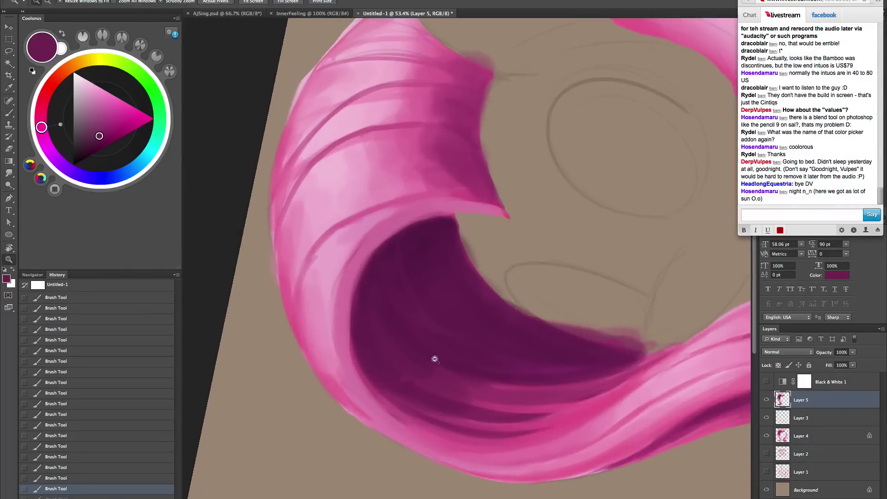
key("b")
left_click(470, 195, "alt")
left_click_drag(522, 268, 522, 261)
key("[")
mouse_move(472, 174)
left_mouse_down()
mouse_move(364, 233)
mouse_move(477, 183)
mouse_move(365, 215)
mouse_move(463, 179)
mouse_move(370, 202)
left_mouse_up()
key("]")
key("]")
mouse_move(439, 152)
left_mouse_down()
mouse_move(386, 199)
mouse_move(392, 149)
mouse_move(398, 180)
mouse_move(333, 205)
left_mouse_up()
key("]")
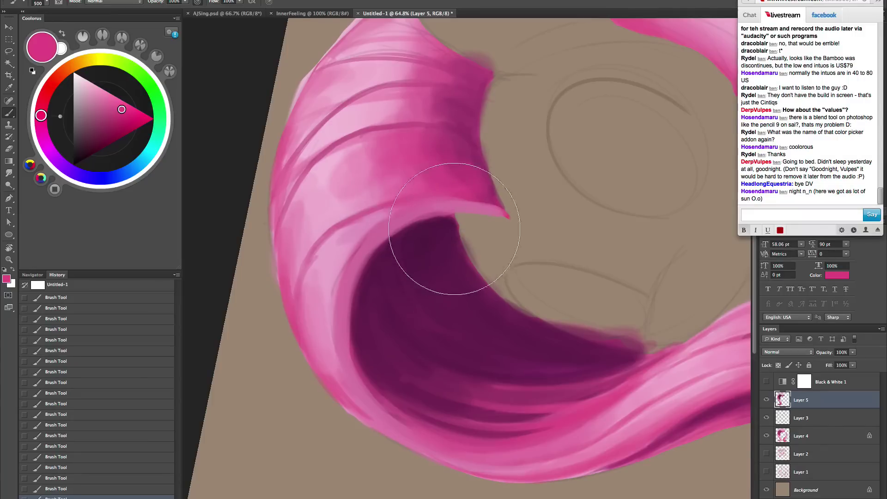
- Extend and blend the band's pink toward the outer edge of the hair with progressively lighter sampled pinks
left_click(412, 176, "alt")
left_click_drag(391, 172, 342, 195)
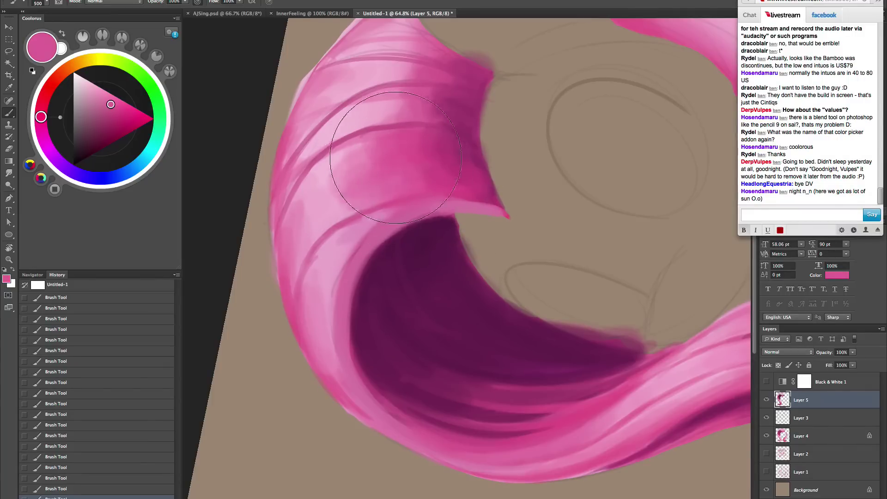
mouse_move(360, 156)
left_mouse_down()
mouse_move(342, 159)
mouse_move(383, 148)
mouse_move(343, 195)
mouse_move(363, 173)
mouse_move(335, 186)
mouse_move(376, 146)
mouse_move(299, 207)
mouse_move(378, 164)
mouse_move(301, 211)
mouse_move(297, 254)
left_mouse_up()
left_click(359, 182, "alt")
left_click(301, 208, "alt")
key("[")
key("[")
key("[")
key("[")
key("[")
key("[")
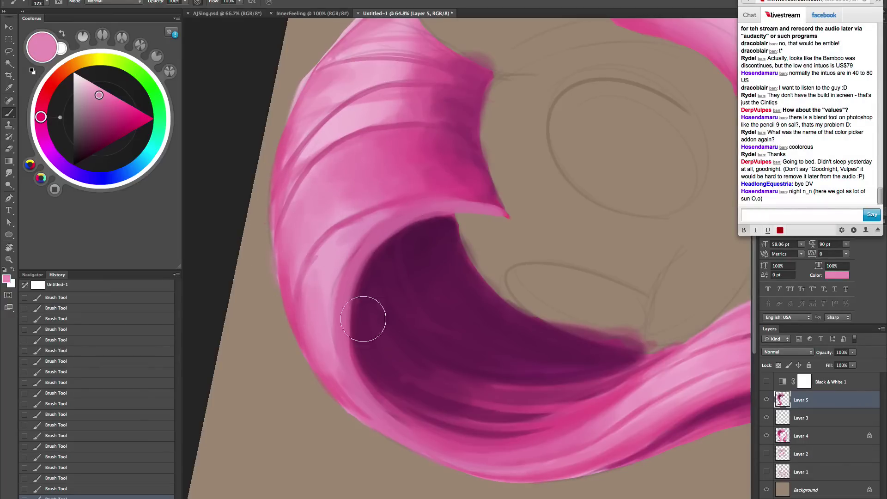
- Deepen the next fringe band above the crease with sampled mid pinks, starting with a 200 px brush
left_click(415, 143, "alt")
key("]")
key("]")
key("]")
key("]")
key("]")
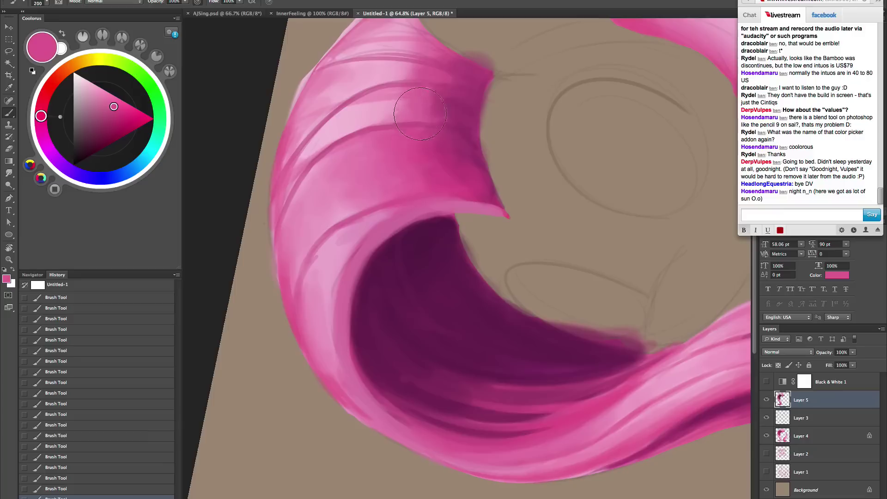
mouse_move(432, 110)
left_mouse_down()
mouse_move(373, 116)
mouse_move(401, 95)
mouse_move(409, 111)
mouse_move(354, 122)
mouse_move(376, 103)
mouse_move(321, 144)
mouse_move(384, 96)
left_mouse_up()
left_click(440, 106, "alt")
key("]")
key("]")
left_click(398, 103, "alt")
- Blend the midtones around the fringe crease with resampled pinks, using brush sizes between 200 and 300 px
key("bracketleft")
key("bracketleft")
key("bracketleft")
key("bracketleft")
key("bracketleft")
key("bracketleft")
key("bracketleft")
key("bracketleft")
key("bracketright")
key("bracketright")
left_click(405, 98, "alt")
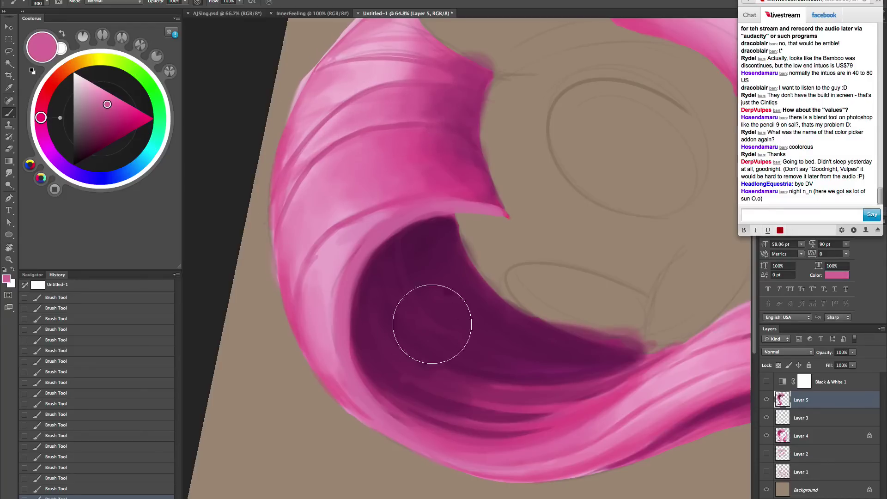
key("bracketleft")
key("bracketleft")
key("bracketleft")
key("bracketleft")
key("bracketleft")
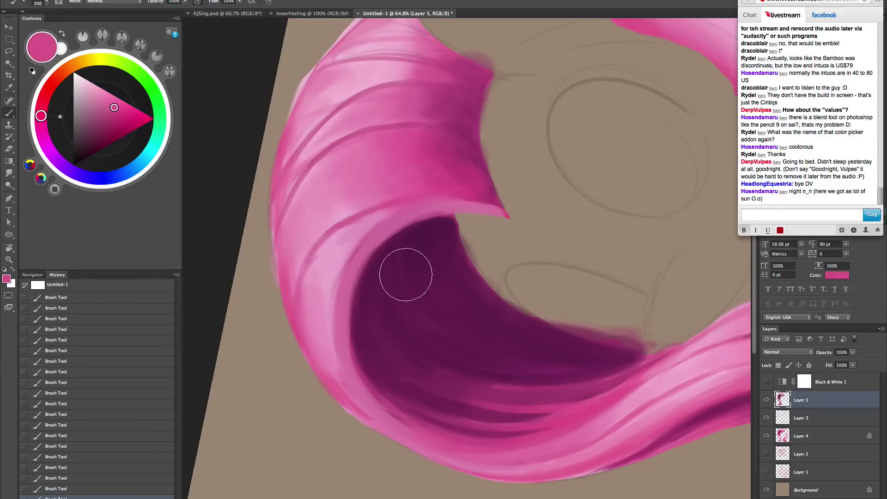
- Paint a sampled light pink highlight along the hollow's rim from the fringe tip, using 60 to 100 px brushes
key("bracketleft")
key("bracketleft")
key("bracketleft")
key("bracketleft")
left_click(344, 216, "alt")
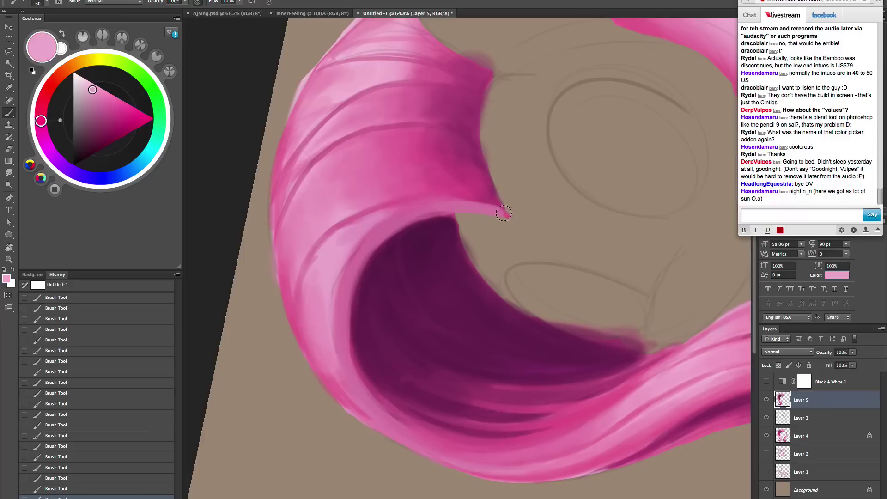
mouse_move(501, 213)
left_mouse_down()
mouse_move(471, 206)
mouse_move(405, 236)
mouse_move(488, 209)
mouse_move(340, 274)
left_mouse_up()
key("bracketright")
key("bracketright")
key("bracketright")
left_click_drag(471, 211, 344, 283)
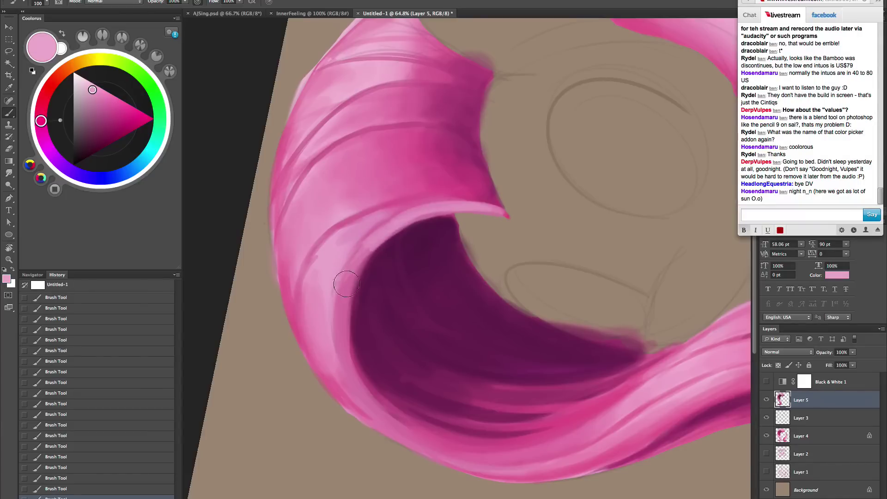
- Outline the outer side of the light rim with thin strokes of sampled magenta, reducing the brush to 20 px
left_click(468, 199, "alt")
mouse_move(507, 215)
left_mouse_down()
mouse_move(462, 208)
mouse_move(336, 300)
left_mouse_up()
key("bracketleft")
key("bracketleft")
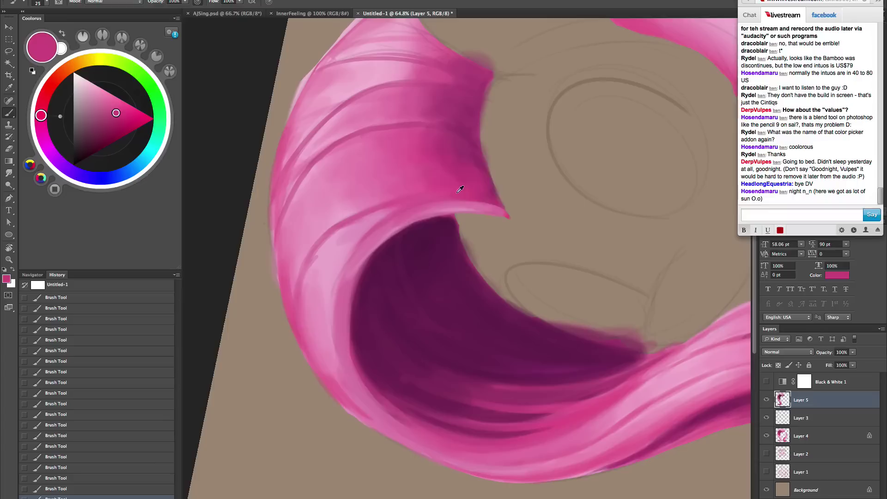
left_click_drag(378, 224, 339, 326)
left_click_drag(351, 256, 334, 354)
key("bracketleft")
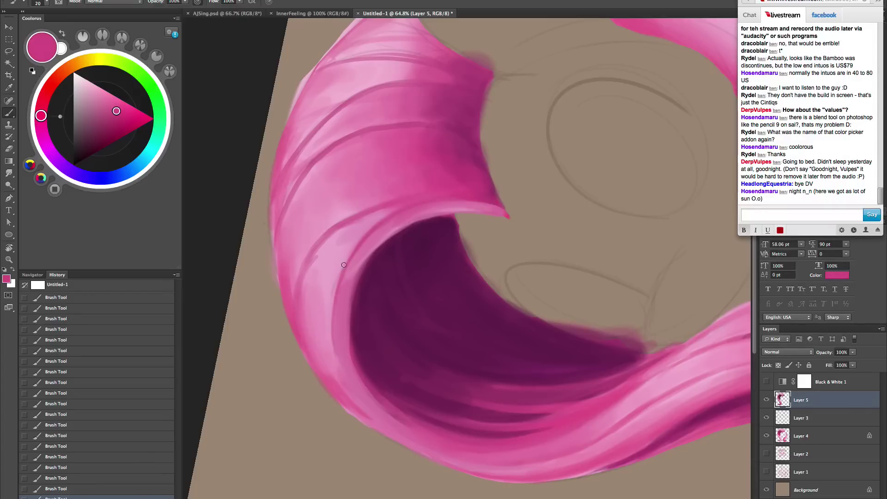
- Repaint the pointed fringe tip beside the hollow with pinks sampled from the rim, using 25 to 40 px brushes
key("Escape")
left_click_drag(561, 321, 516, 247)
left_click(486, 165, "alt")
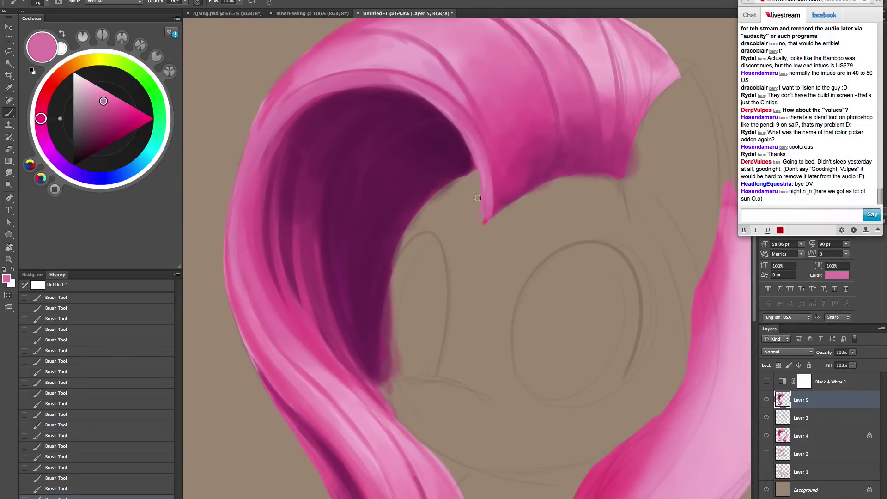
left_click(487, 186, "alt")
left_click(477, 159, "alt")
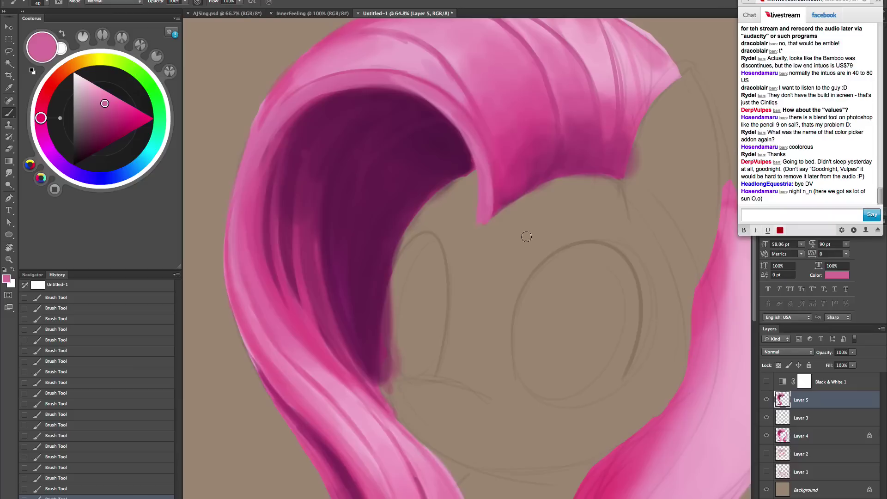
- Shade the rim down to the fringe tip with sampled darker pinks at 50 to 60 px
left_click(511, 145, "alt")
key("bracketright")
key("bracketright")
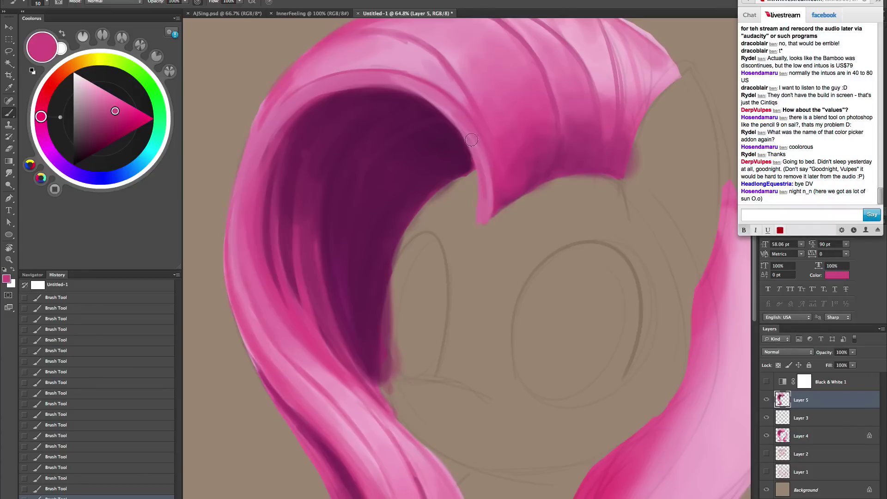
left_click(477, 214, "alt")
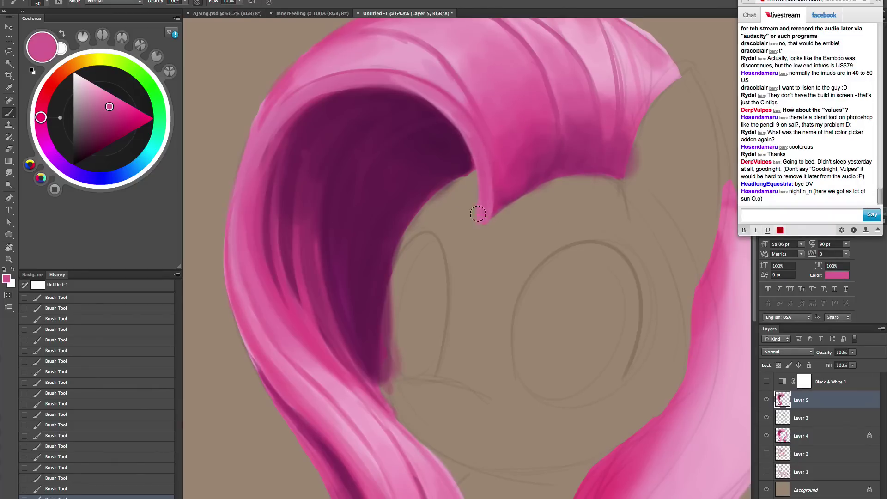
left_click(499, 204, "alt")
left_click_drag(455, 111, 482, 214)
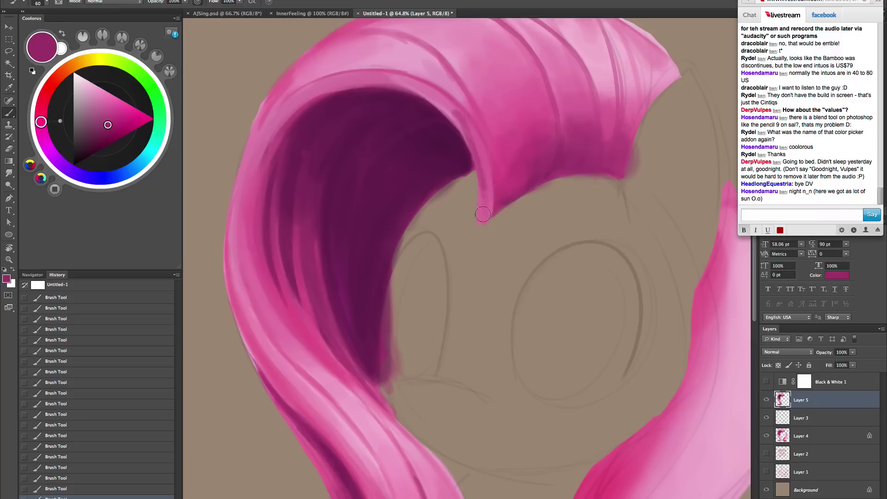
left_click(479, 158, "alt")
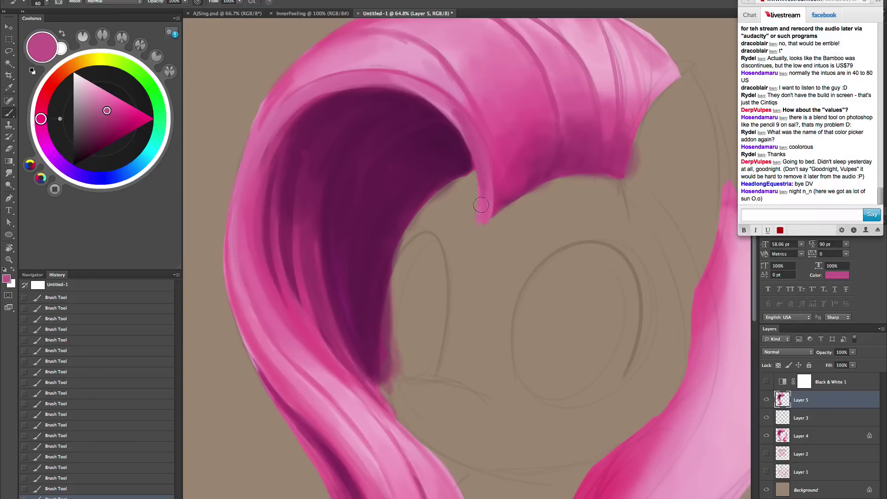
- Strengthen the curved shadow along the upper rim with sampled pinks and a 60 px brush
key("r")
mouse_move(567, 274)
left_mouse_down()
mouse_move(590, 245)
mouse_move(487, 240)
mouse_move(557, 249)
mouse_move(574, 243)
left_mouse_up()
key("b")
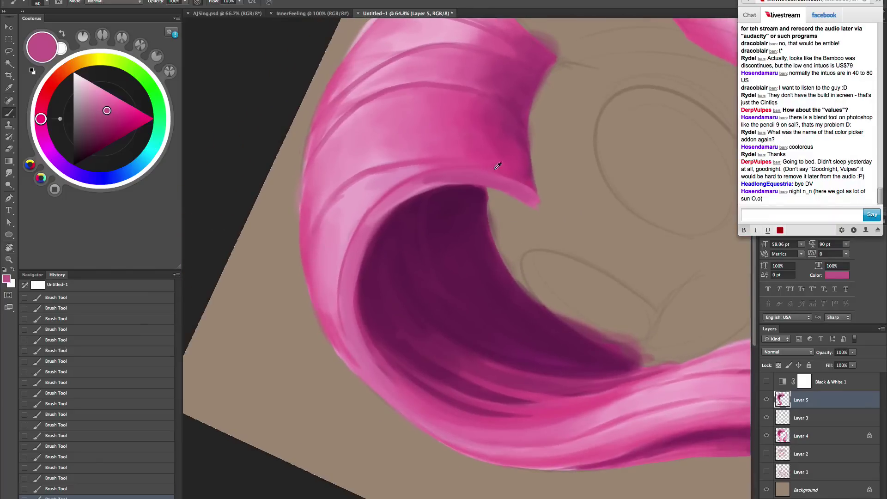
left_click(501, 164, "alt")
left_click_drag(458, 179, 399, 211)
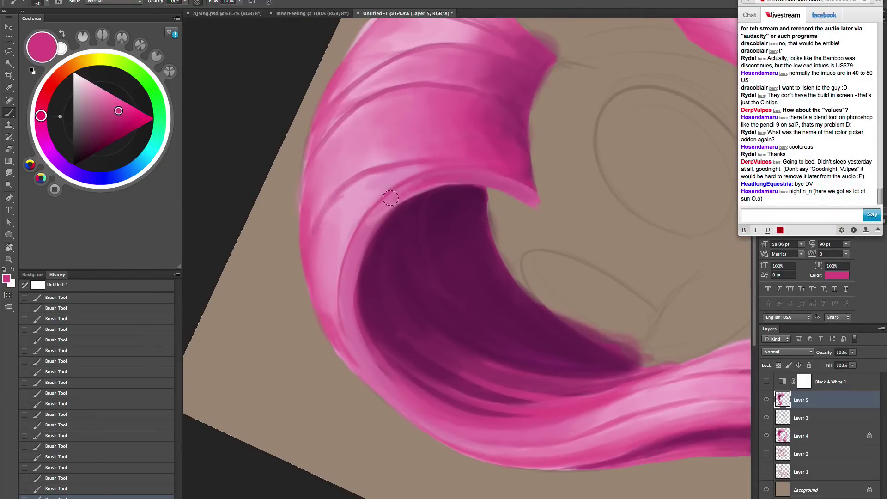
left_click(452, 172, "alt")
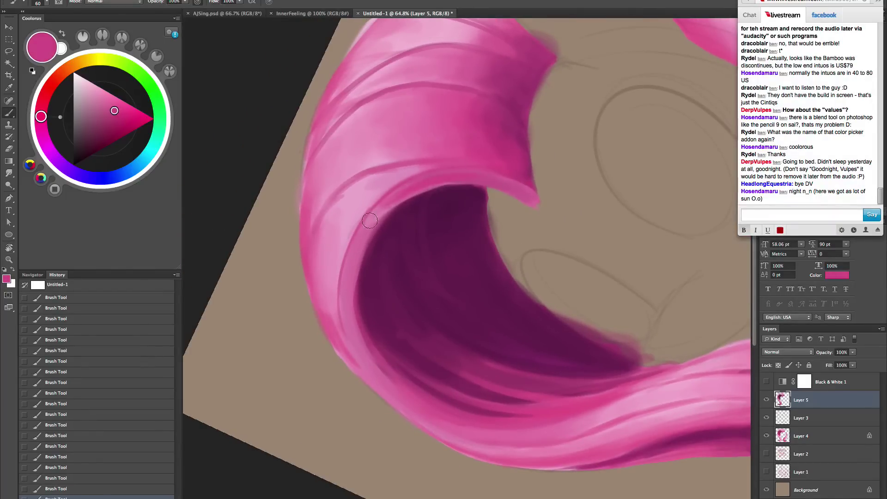
left_click(504, 186, "alt")
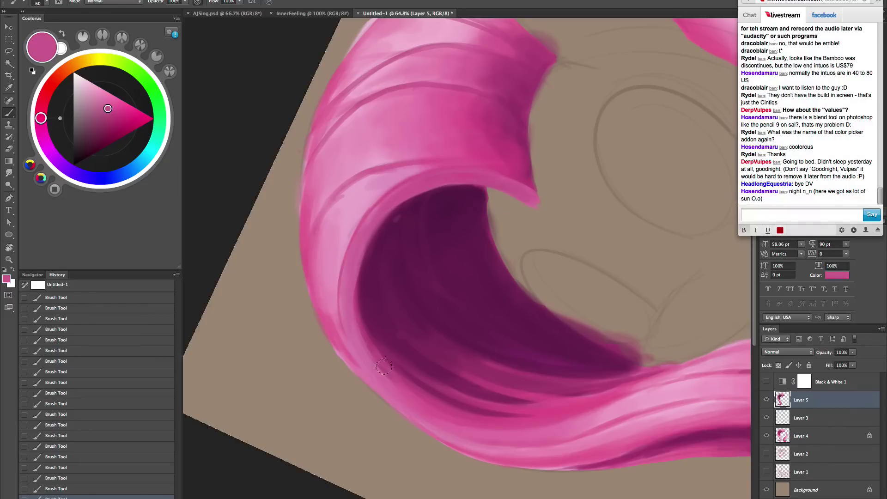
- Sample the deep purple and darken the hollow's upper edge and left strands, enlarging the brush from 50 px
left_click_drag(447, 413, 527, 421)
left_click(494, 195, "alt")
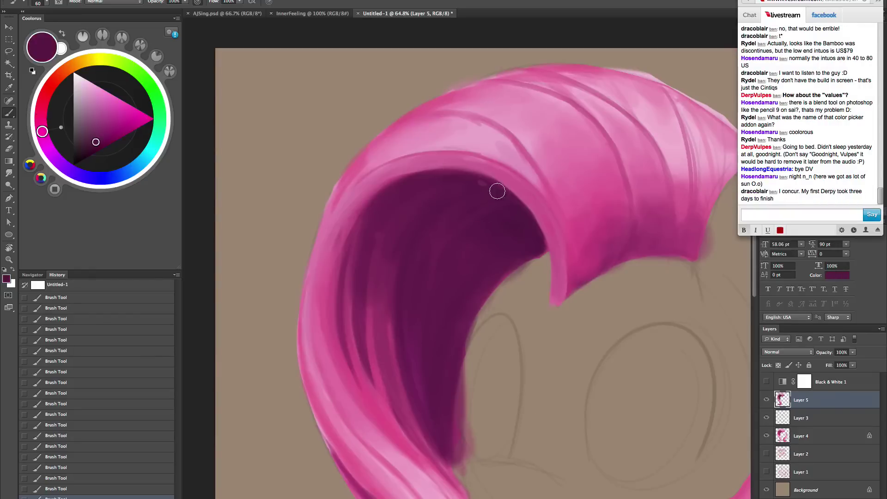
left_click_drag(458, 378, 595, 208)
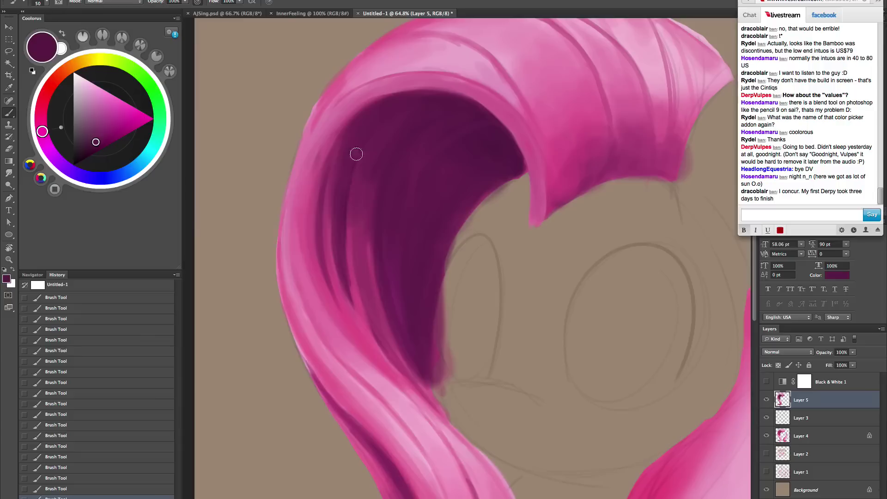
key("bracketright")
key("bracketright")
key("bracketright")
key("bracketright")
key("bracketright")
left_click_drag(351, 274, 421, 96)
- Soften the light strand on the hollow's left side with sampled dark purple and magenta, using 100 and 70 px brushes
left_click(339, 240, "alt")
key("bracketright")
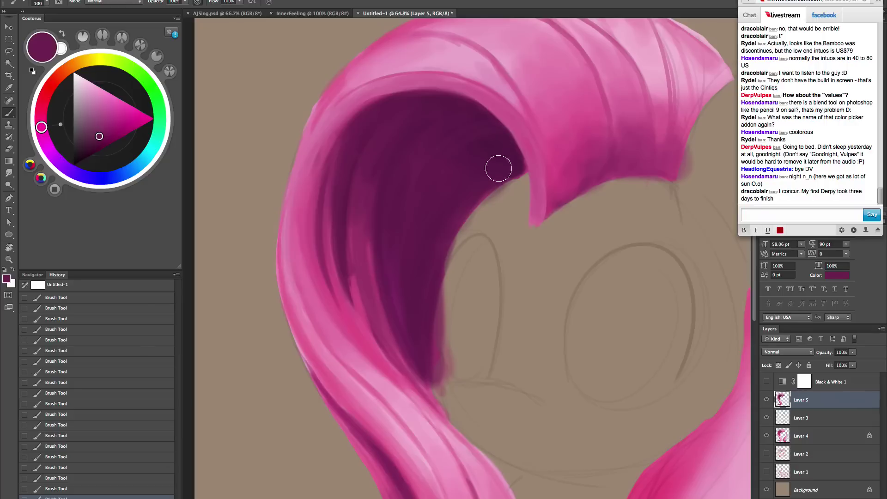
left_click(352, 283, "alt")
key("bracketright")
key("bracketright")
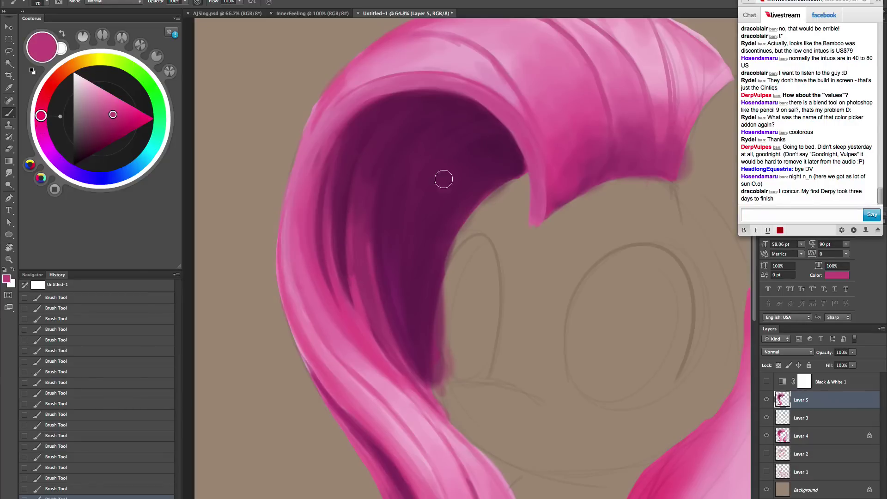
- Rotate the canvas clockwise and paint the outer fringe band's upper edge with sampled mid pink, using a brush of up to 100 px
key("z")
left_click(539, 298, "alt")
left_click(554, 303, "alt")
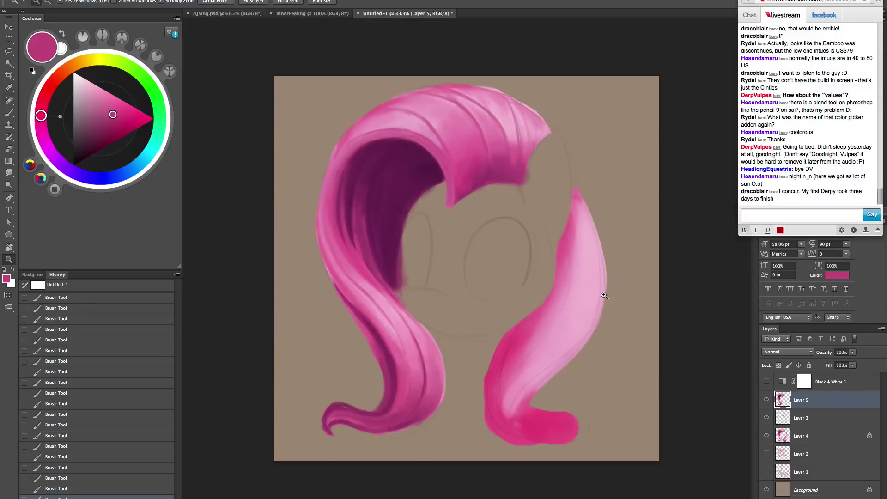
left_click(436, 304)
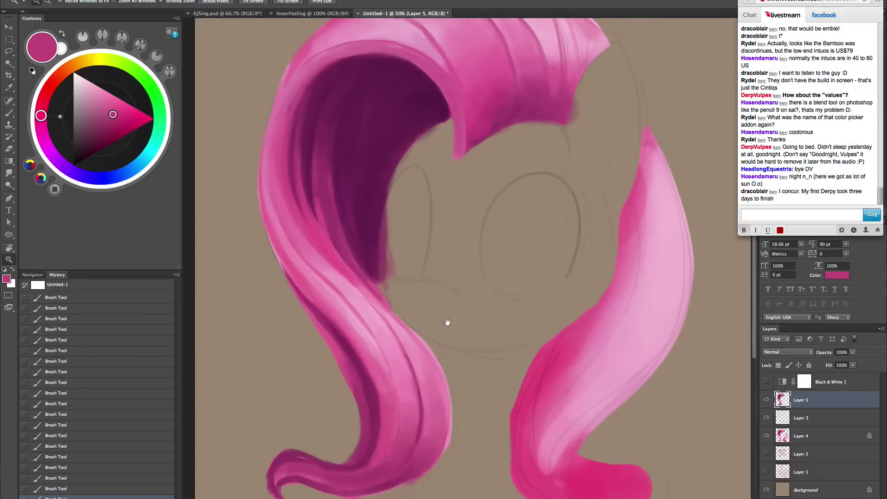
left_click_drag(447, 324, 439, 450)
key("r")
mouse_move(600, 285)
left_mouse_down()
mouse_move(594, 322)
mouse_move(545, 327)
left_mouse_up()
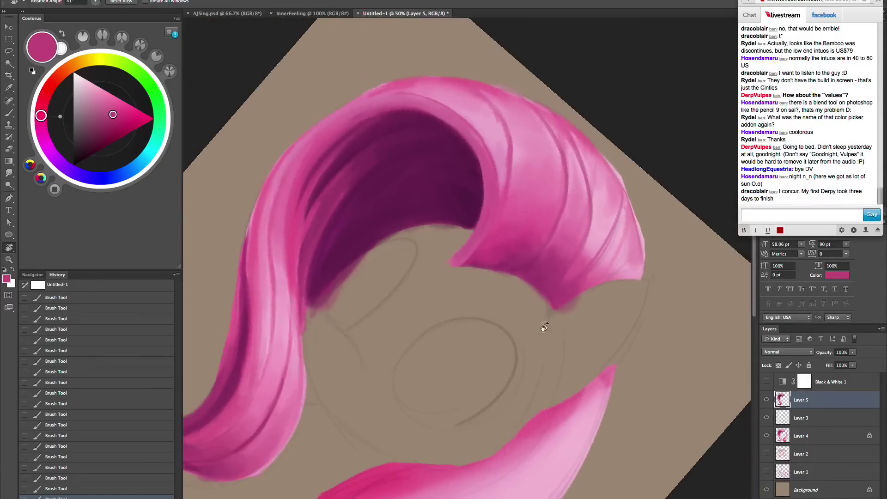
key("z")
mouse_move(575, 263)
left_mouse_down()
mouse_move(590, 259)
mouse_move(525, 293)
left_mouse_up()
key("b")
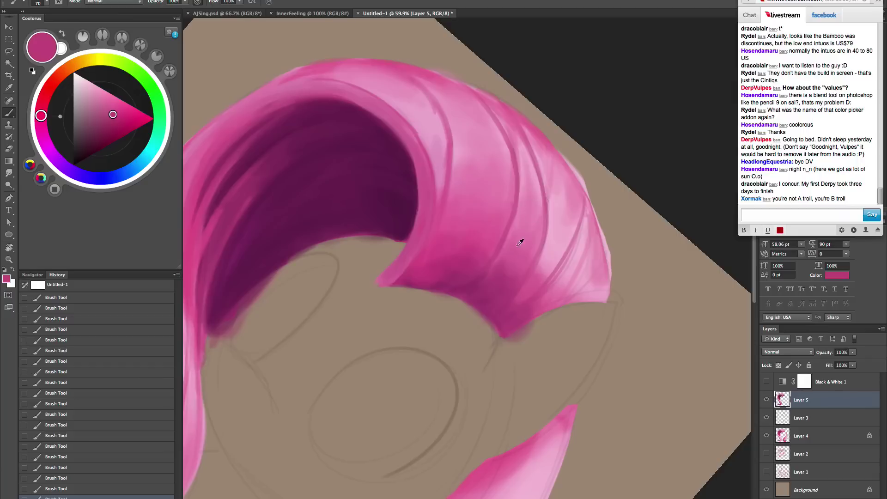
left_click(486, 275, "alt")
left_click(510, 119, "alt")
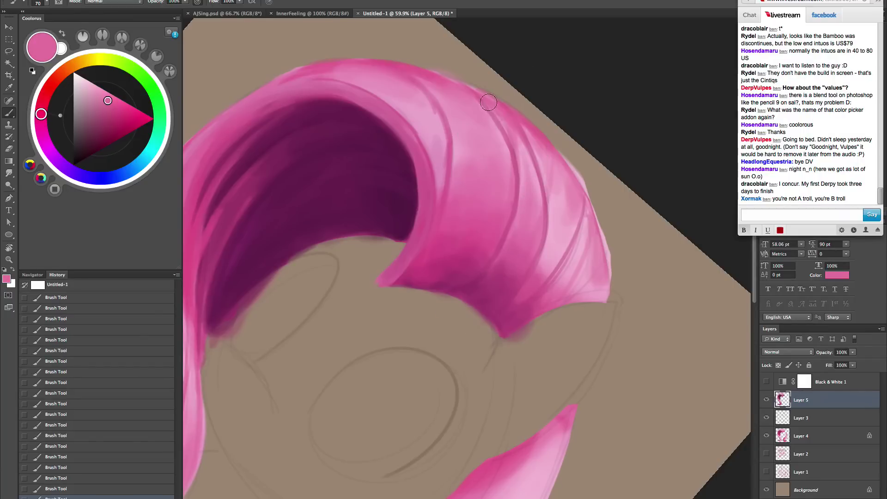
key("bracketright")
key("bracketright")
key("bracketright")
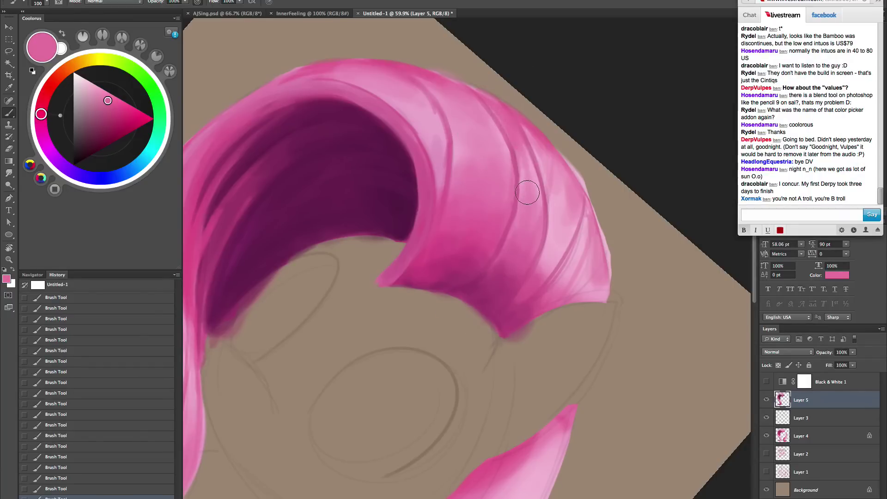
- Lighten the band between the outer fringe creases with sampled light pinks, using 150 and 125 px brushes
left_click(525, 158, "alt")
key("bracketright")
key("bracketright")
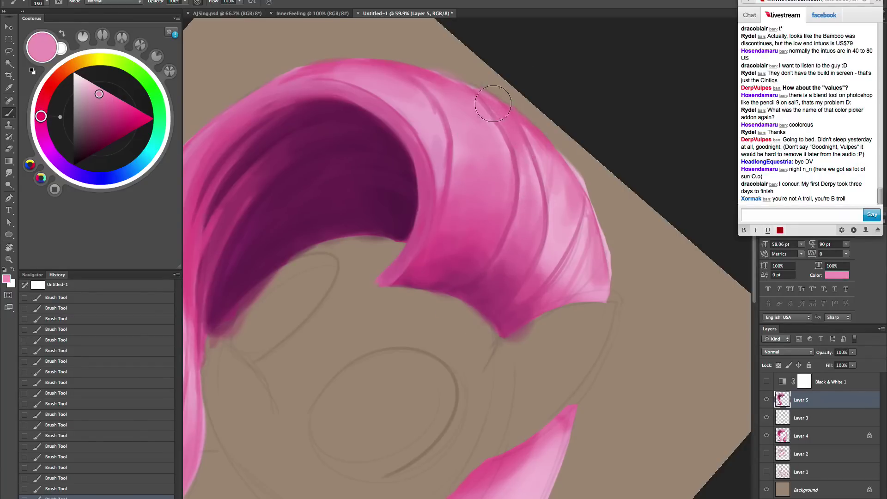
left_click(532, 183, "alt")
key("bracketleft")
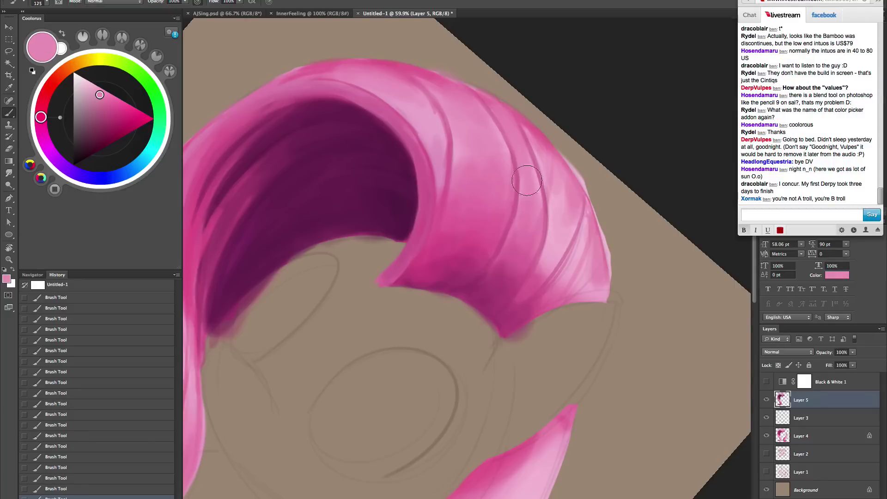
- Shade the lower end of the outer fringe bands with sampled dark magenta and a 400 px brush
left_click(462, 252, "alt")
key("bracketright")
key("bracketright")
key("bracketright")
key("bracketright")
key("bracketright")
key("bracketright")
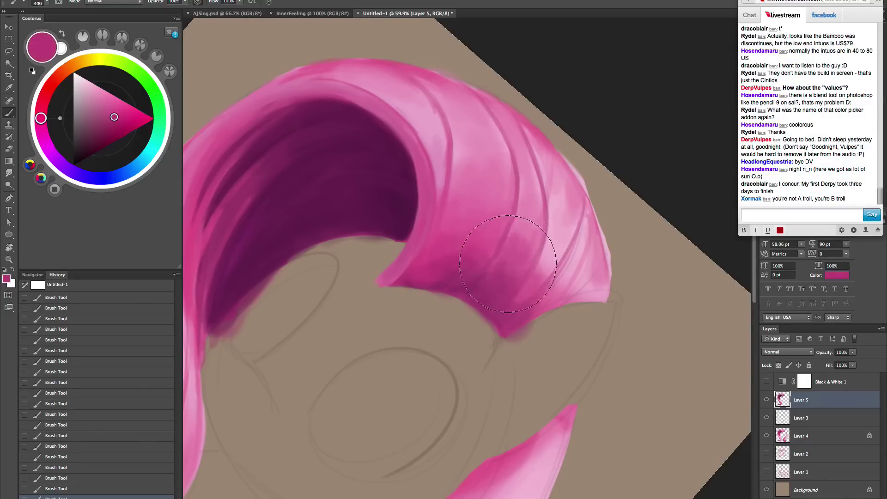
- Blend the lower fringe into the lighter bands with sampled mid pinks, using 400 to 500 px brushes
left_click(523, 228, "alt")
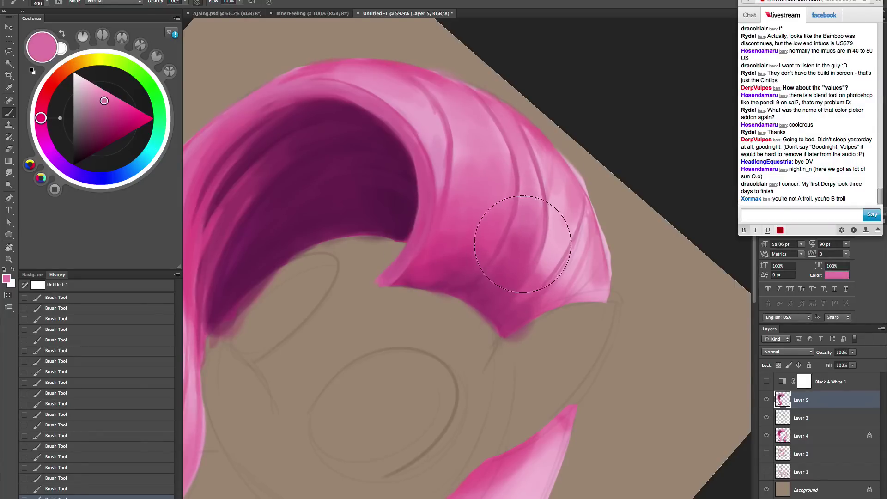
key("bracketleft")
left_click(523, 251, "alt")
key("bracketright")
key("bracketright")
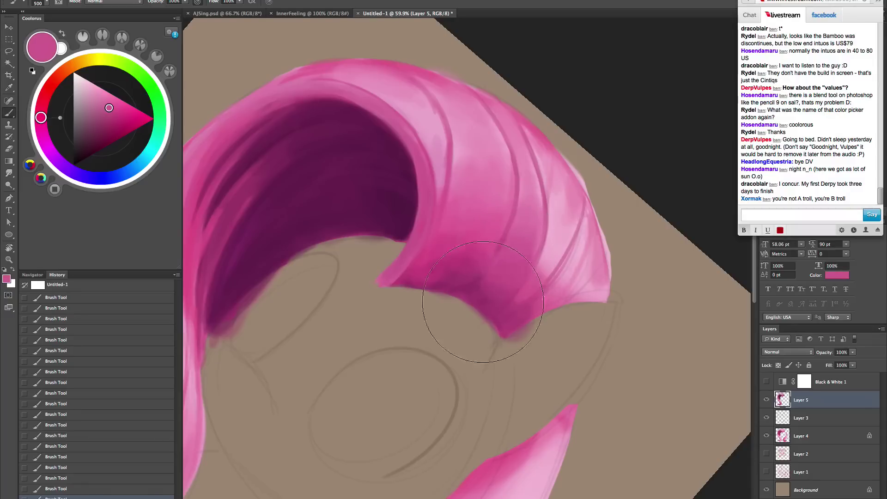
- Smooth the outer fringe bands from the upper edge down toward the tip with sampled pinks, using 175 and 200 px brushes
left_click(466, 191, "alt")
key("bracketleft")
key("bracketleft")
key("bracketleft")
key("bracketleft")
key("bracketleft")
key("bracketleft")
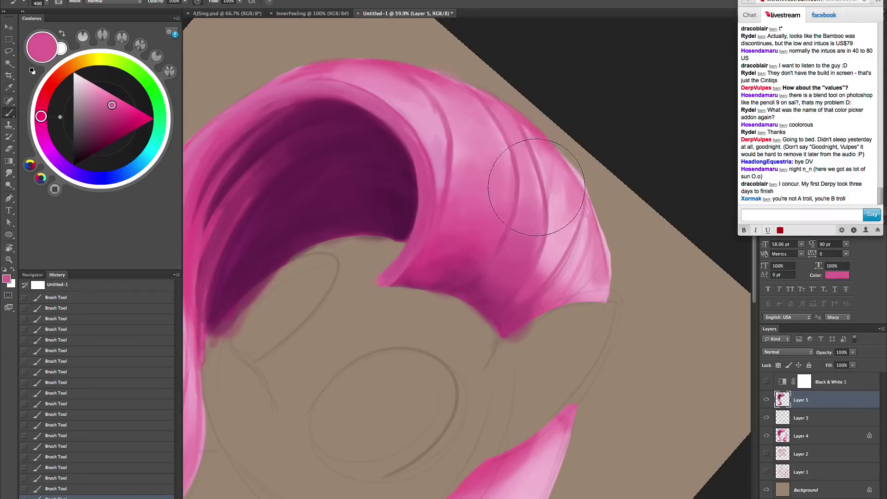
left_click(550, 160, "alt")
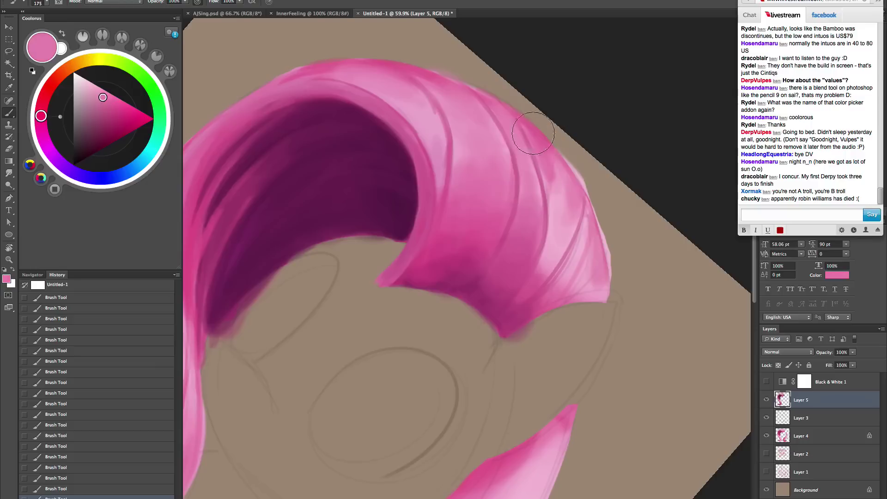
key("bracketright")
key("bracketright")
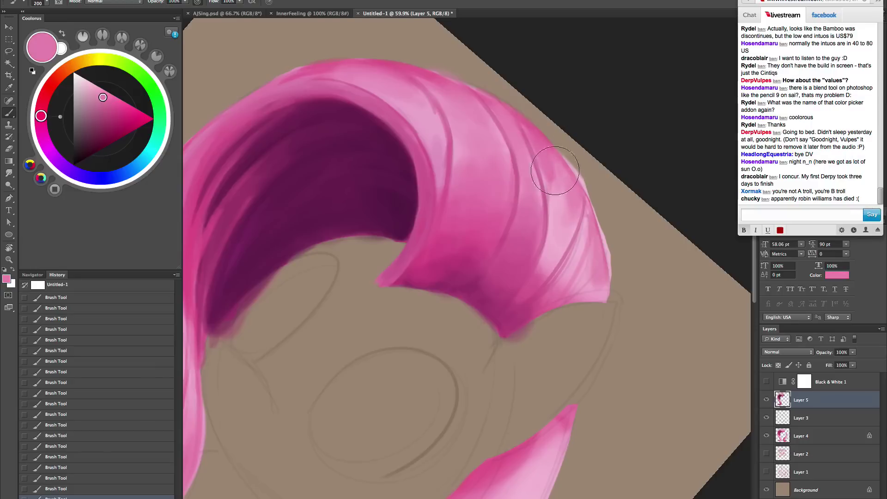
left_click(539, 274, "alt")
mouse_move(536, 281)
left_mouse_down()
mouse_move(546, 259)
mouse_move(515, 307)
mouse_move(528, 268)
left_mouse_up()
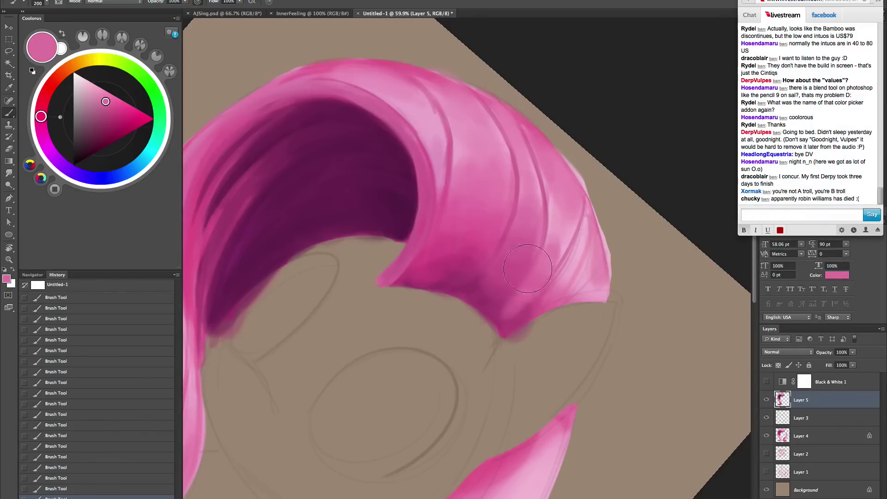
- Deepen the shadow at the fringe's lower tip with sampled dark magentas, using 80 and 200 px brushes
left_click(504, 293, "alt")
key("bracketleft")
key("bracketleft")
key("bracketleft")
key("bracketleft")
key("bracketleft")
left_click(503, 309, "alt")
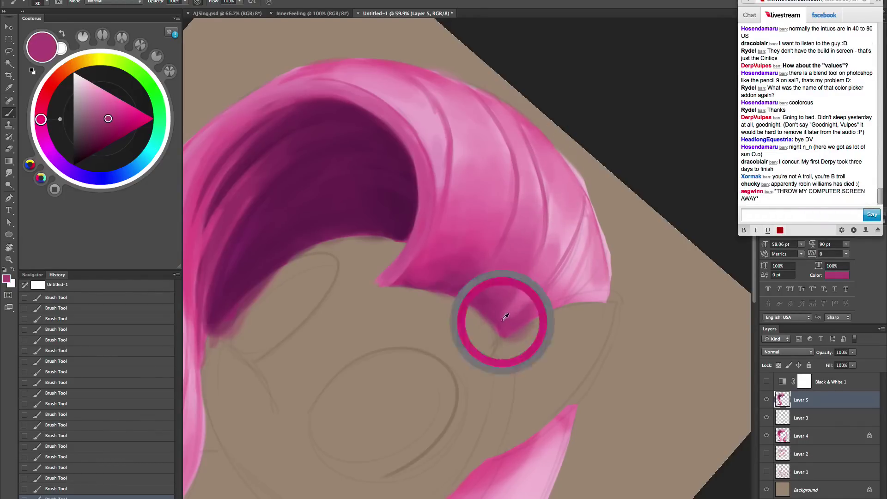
key("bracketright")
key("bracketright")
key("bracketright")
key("bracketright")
key("bracketright")
key("bracketright")
- Paint a highlight down the outer fringe band toward the tip with sampled light pink at 125 px
left_click(558, 233, "alt")
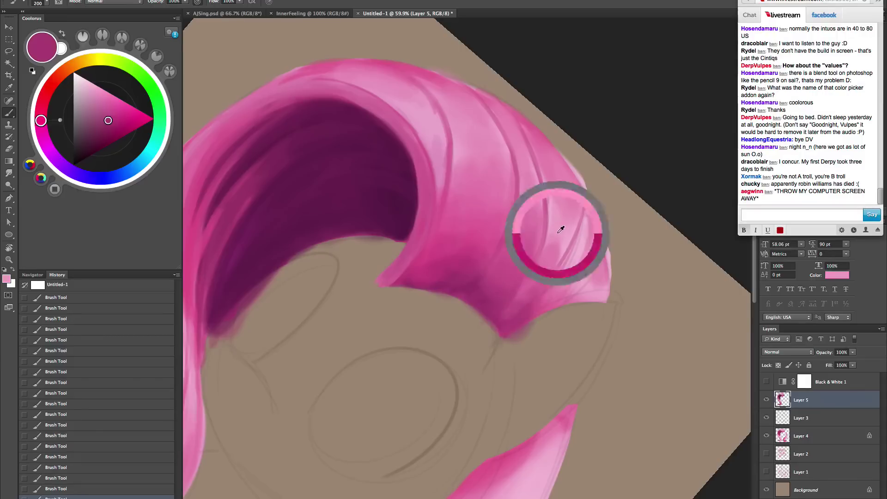
key("bracketleft")
key("bracketleft")
key("bracketleft")
mouse_move(556, 223)
left_mouse_down()
mouse_move(532, 285)
mouse_move(551, 222)
mouse_move(529, 287)
left_mouse_up()
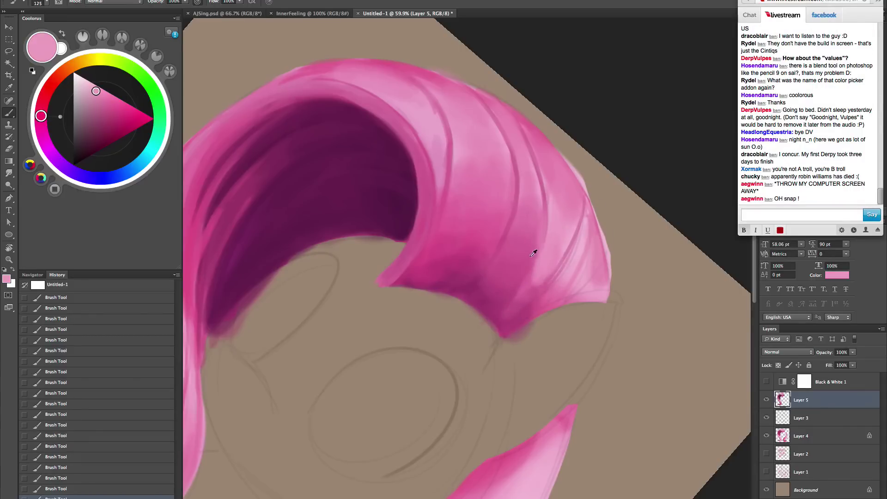
- Refine the highlight's lower end near the fringe tip with sampled mid pinks and a 50 px brush
left_click(534, 230, "alt")
key("bracketleft")
key("bracketleft")
key("bracketleft")
key("bracketleft")
key("bracketleft")
key("bracketleft")
left_click(526, 287, "alt")
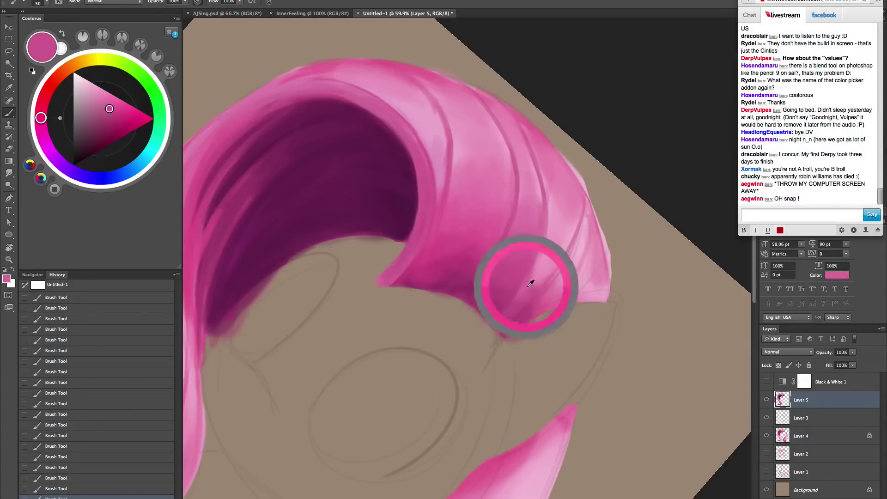
- Blend the shading above the fringe tip with sampled deep pink and a 250 px brush
left_click(472, 255, "alt")
key("bracketright")
key("bracketright")
key("bracketright")
key("bracketright")
key("bracketright")
key("bracketright")
key("bracketright")
key("bracketright")
key("bracketright")
key("bracketright")
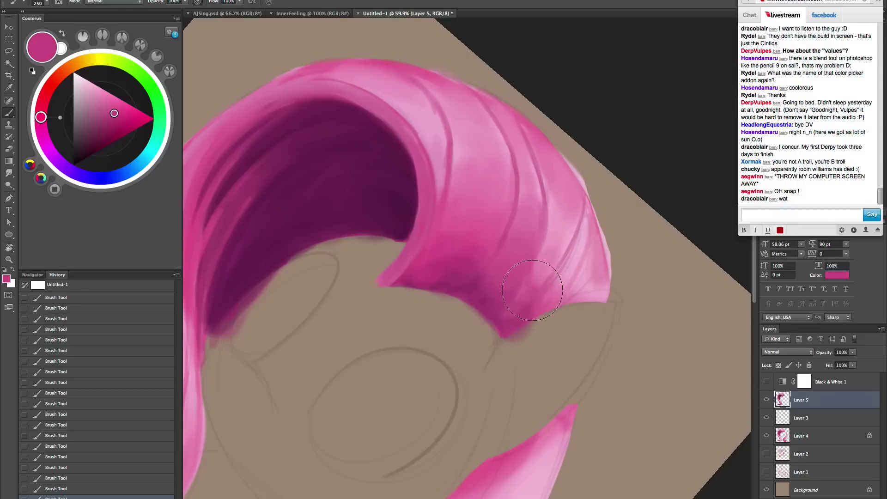
- Brighten the outermost fringe strands with sampled light pinks, using 125 and 200 px brushes
left_click(559, 247, "alt")
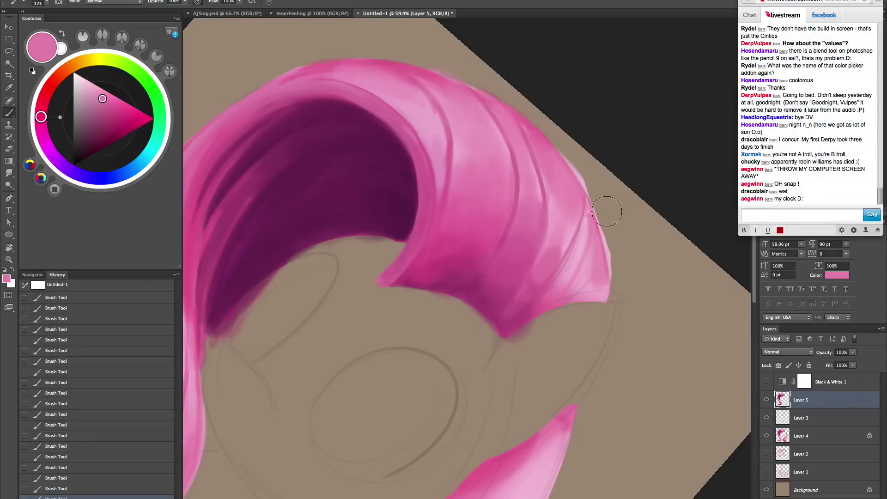
left_click(562, 215, "alt")
key("bracketleft")
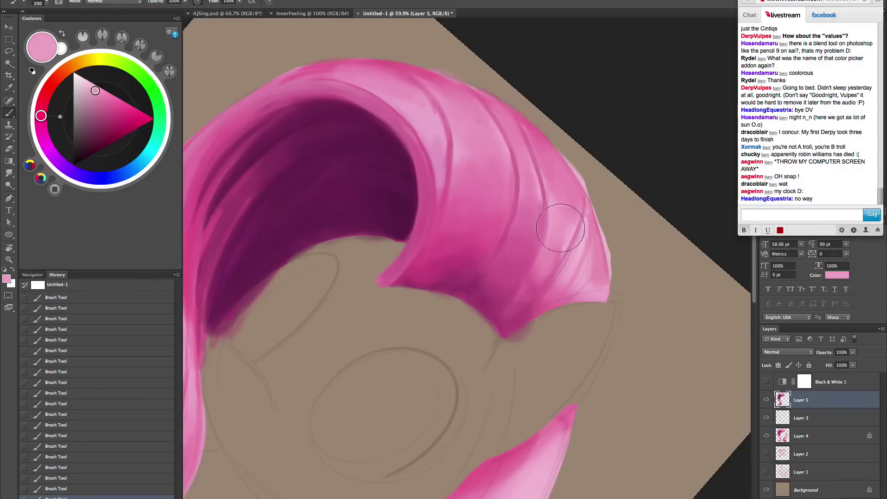
- Paint the crease along the outermost fringe strand with sampled deep pink, using brushes from 90 down to 20 px
left_click(454, 218, "alt")
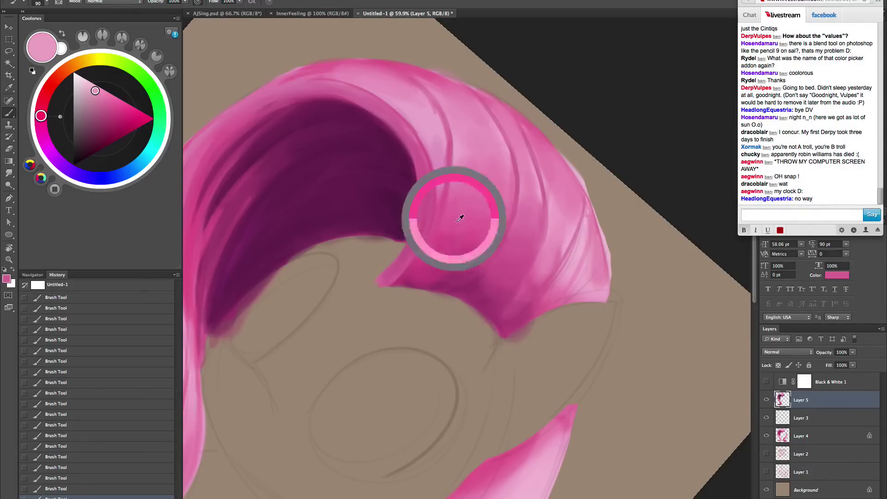
left_click_drag(568, 254, 574, 258)
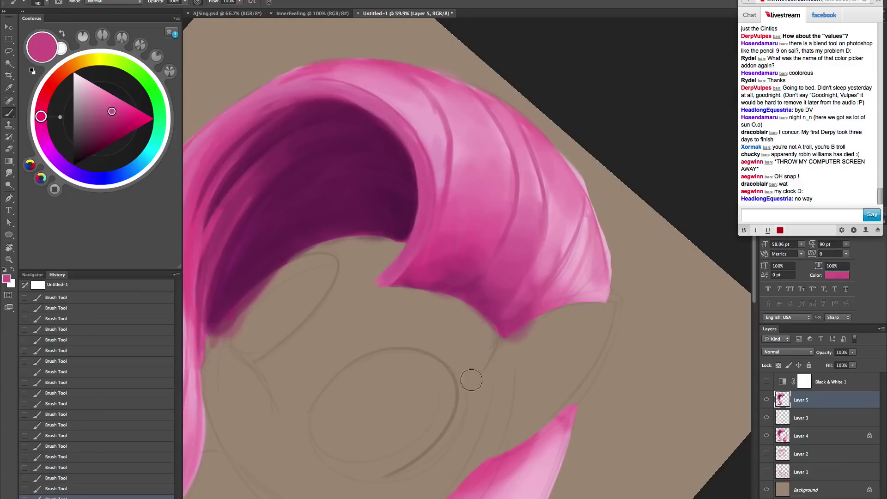
key("bracketright")
key("bracketright")
key("bracketright")
key("bracketright")
key("bracketright")
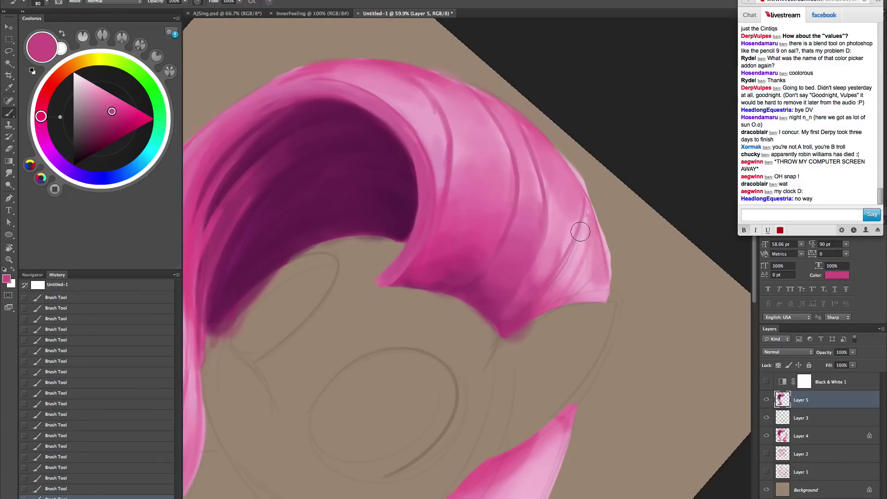
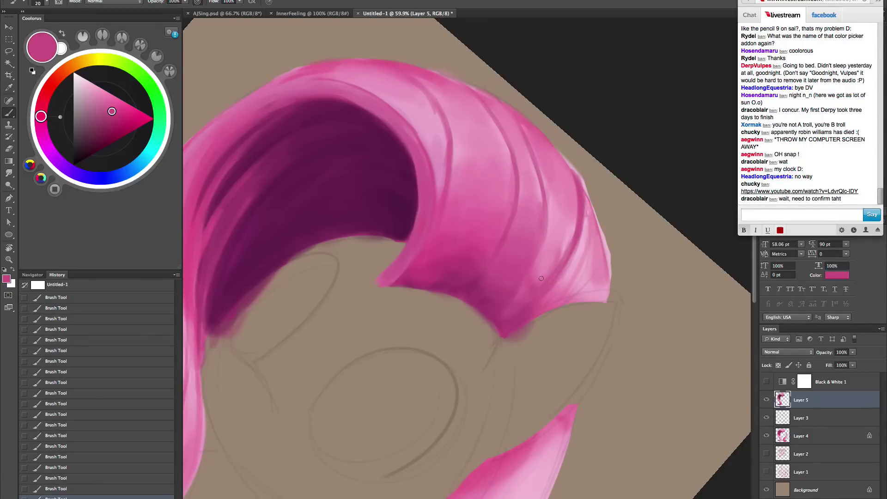
- Strengthen the long crease on the outer fringe and lighten its edge with sampled light pink, using 25 to 45 px brushes
mouse_move(518, 118)
left_mouse_down()
mouse_move(544, 192)
mouse_move(547, 257)
left_mouse_up()
left_click(506, 118, "alt")
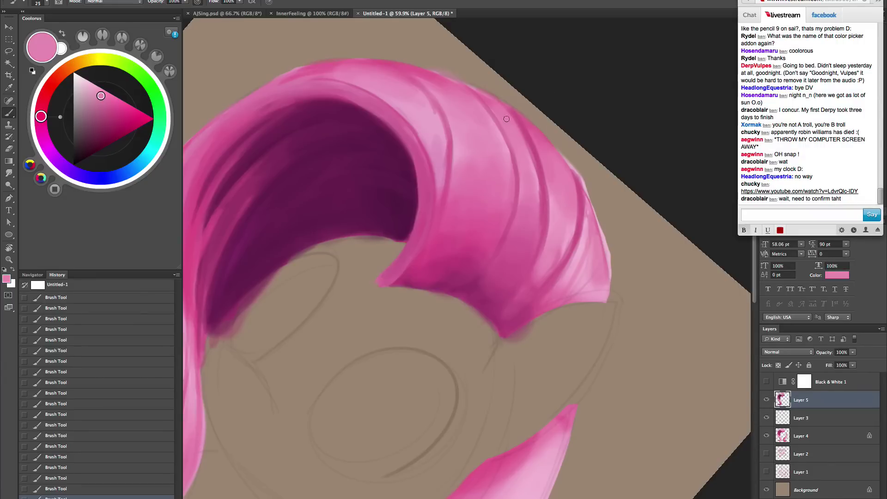
left_click_drag(531, 151, 543, 258)
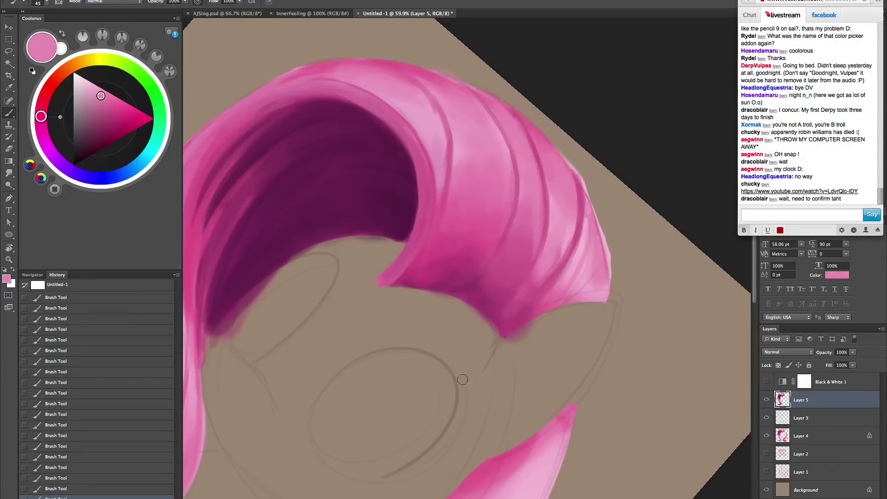
- Darken the lower part of the middle fringe crease and the one beside it with sampled dark purples at 35 to 40 px
left_click(581, 207, "alt")
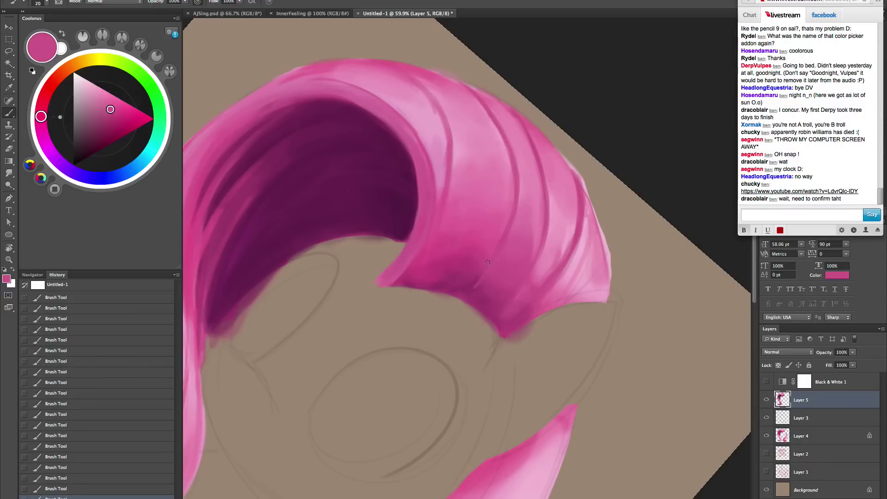
left_click(470, 289, "alt")
left_click_drag(493, 245, 493, 256)
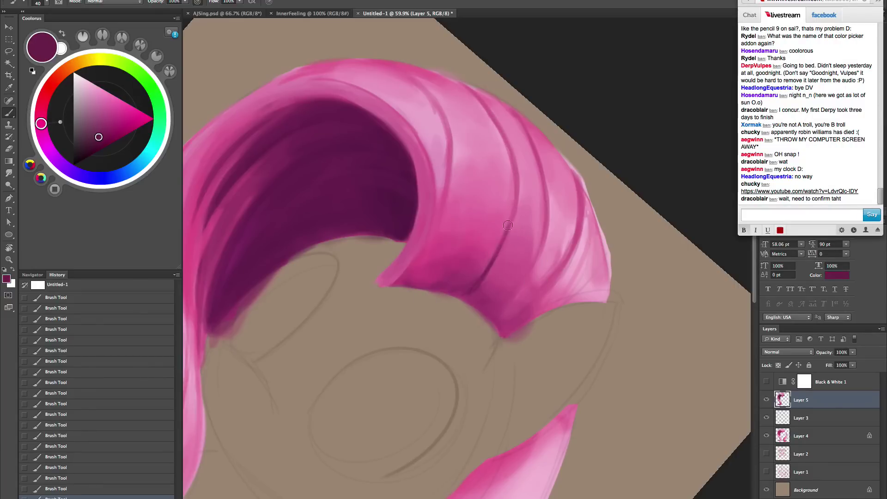
left_click_drag(507, 225, 512, 199)
key("ctrl+z")
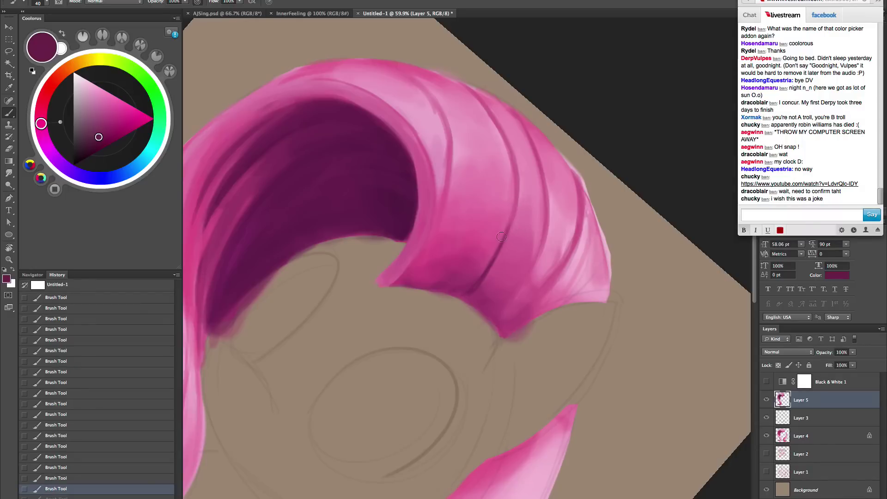
mouse_move(502, 237)
left_mouse_down()
mouse_move(516, 204)
mouse_move(484, 281)
left_mouse_up()
left_click(476, 277, "alt")
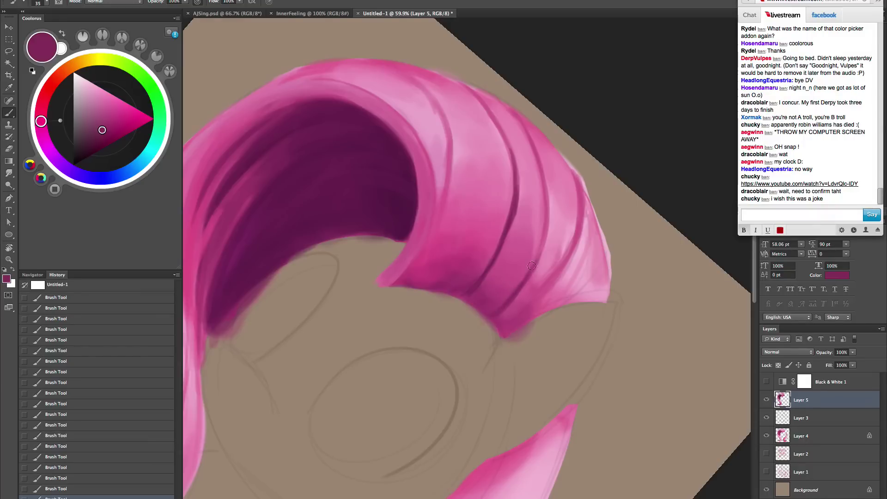
key("bracketright")
key("bracketright")
key("bracketright")
key("bracketright")
left_click_drag(465, 288, 480, 242)
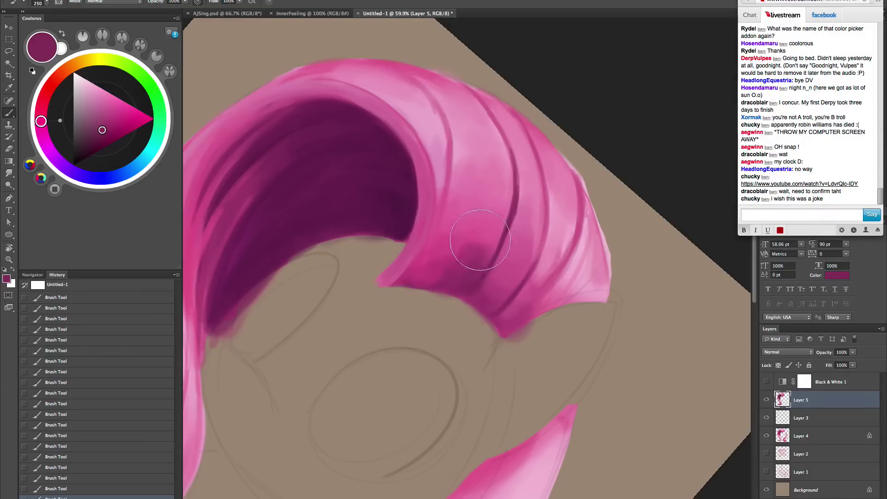
left_click(472, 255, "alt")
key("ctrl+alt+z")
key("ctrl+alt+z")
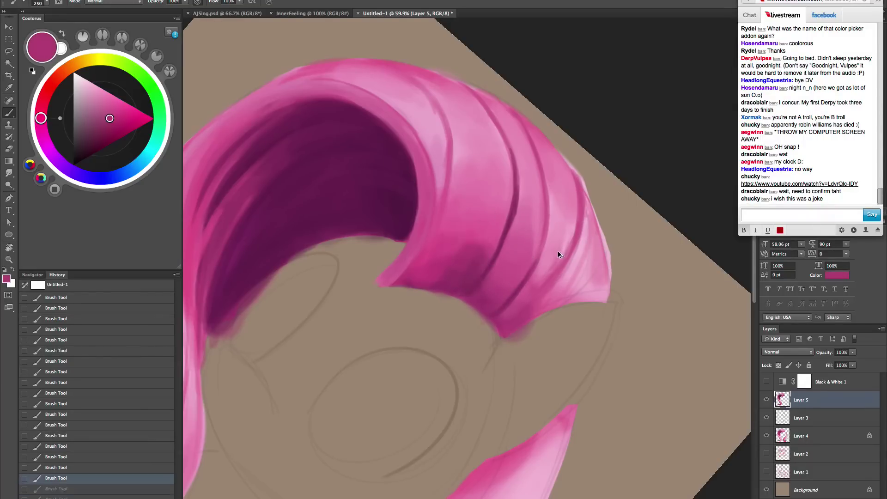
key("ctrl+alt+z")
key("Escape")
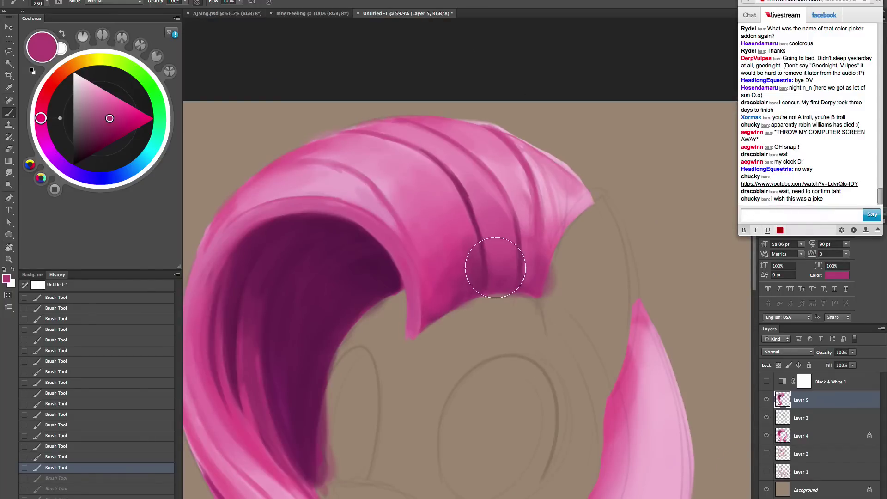
- Shade the lower part of the fringe bands with a darker magenta, blending with sampled pink at up to 400 px
mouse_move(503, 260)
left_mouse_down()
mouse_move(510, 272)
mouse_move(503, 273)
mouse_move(503, 259)
mouse_move(511, 262)
left_mouse_up()
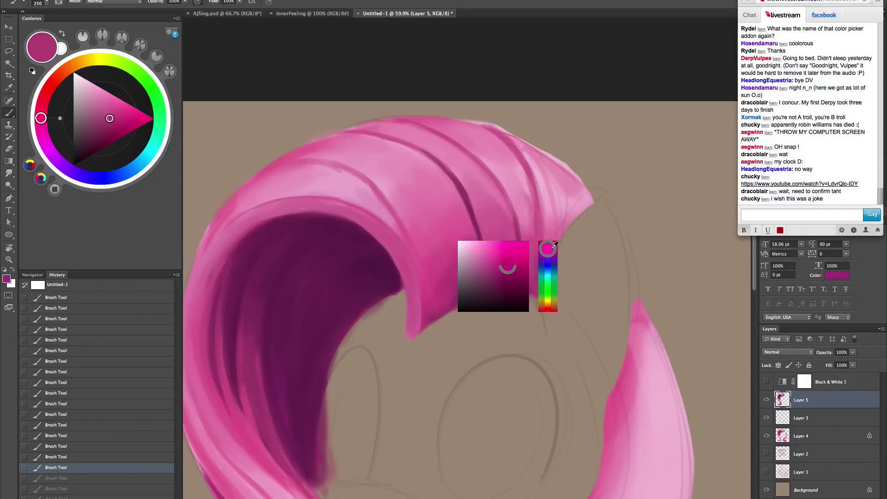
left_click_drag(511, 267, 508, 266)
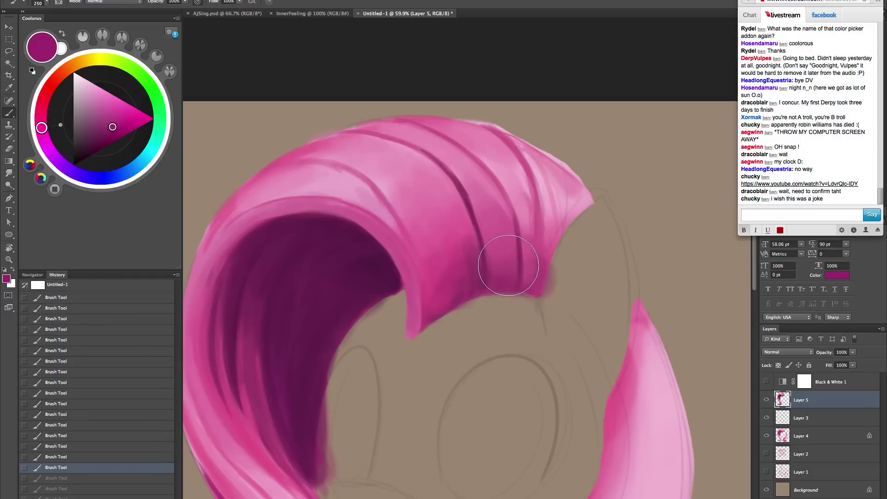
key("bracketright")
left_click_drag(461, 243, 465, 273)
mouse_move(455, 252)
left_mouse_down()
mouse_move(452, 231)
mouse_move(443, 242)
left_mouse_up()
left_click(461, 241, "alt")
key("bracketright")
left_click(451, 208, "alt")
mouse_move(450, 211)
left_mouse_down()
mouse_move(454, 256)
mouse_move(436, 269)
left_mouse_up()
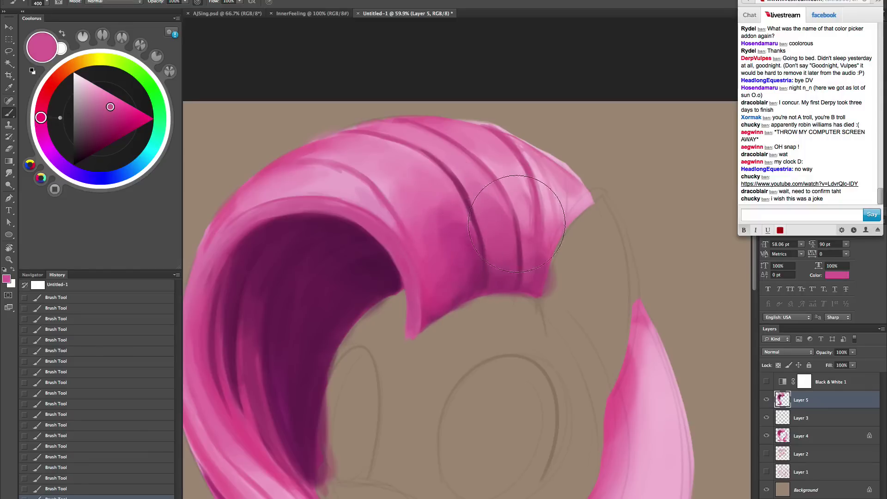
- Try to soften the wide fringe band with sampled lighter pink at 500 px, then undo the last strokes
left_click(472, 239, "alt")
left_click(432, 197, "alt")
key("bracketright")
left_click_drag(451, 229, 462, 282)
key("ctrl+alt+z")
key("ctrl+alt+z")
key("ctrl+alt+z")
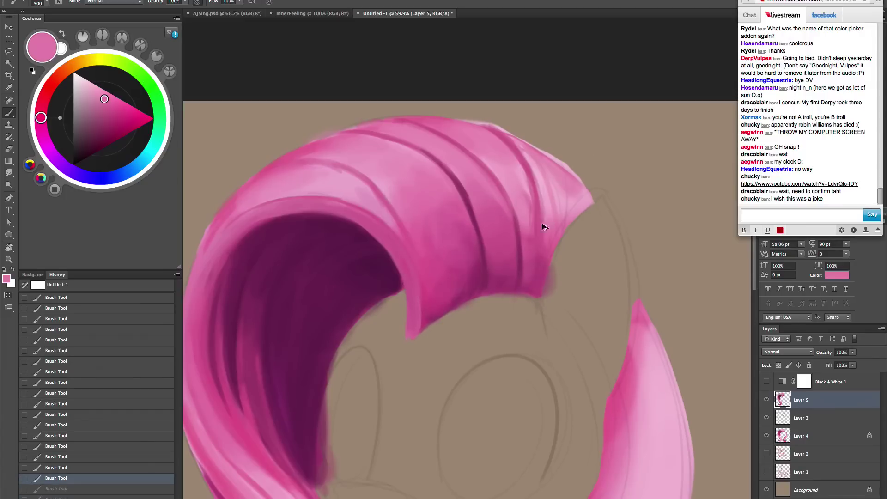
- Deepen the middle of the wide fringe band with sampled saturated pink, reducing the brush to 200 px
left_click(423, 250, "alt")
left_click_drag(436, 247, 443, 253)
mouse_move(424, 219)
left_mouse_down()
mouse_move(435, 245)
mouse_move(443, 236)
left_mouse_up()
key("bracketleft")
key("bracketleft")
key("bracketleft")
key("bracketleft")
key("bracketleft")
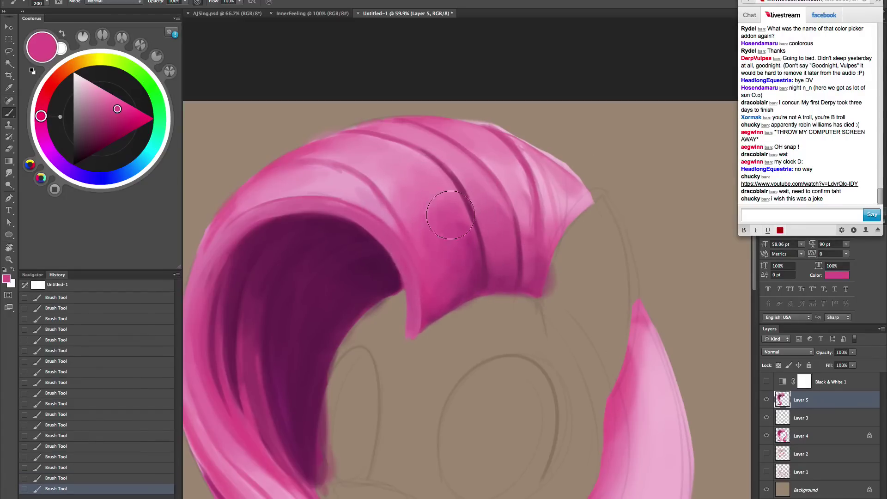
- Try to blend the wide fringe band downward with sampled pinks, then undo the last three strokes
mouse_move(444, 195)
left_mouse_down()
mouse_move(467, 239)
mouse_move(457, 216)
mouse_move(458, 256)
mouse_move(440, 220)
mouse_move(438, 265)
left_mouse_up()
left_click(419, 200, "alt")
mouse_move(421, 203)
left_mouse_down()
mouse_move(451, 236)
mouse_move(447, 264)
mouse_move(443, 219)
mouse_move(465, 237)
mouse_move(460, 287)
left_mouse_up()
left_click(463, 232, "alt")
key("bracketleft")
key("bracketleft")
key("alt+super+z")
key("alt+super+z")
key("alt+super+z")
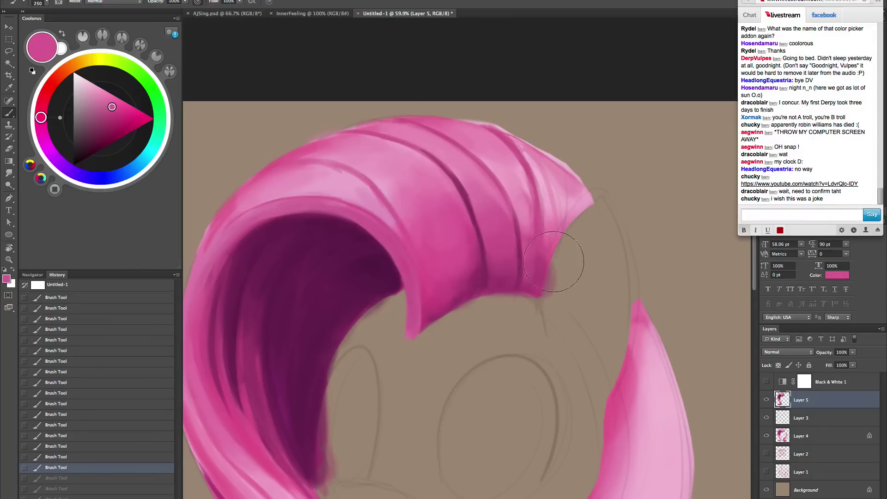
- Examine the whole hair shape and compare the shaded fringe with the unfinished lock on the other side
key("z")
left_click(556, 303, "alt")
left_click(558, 313, "alt")
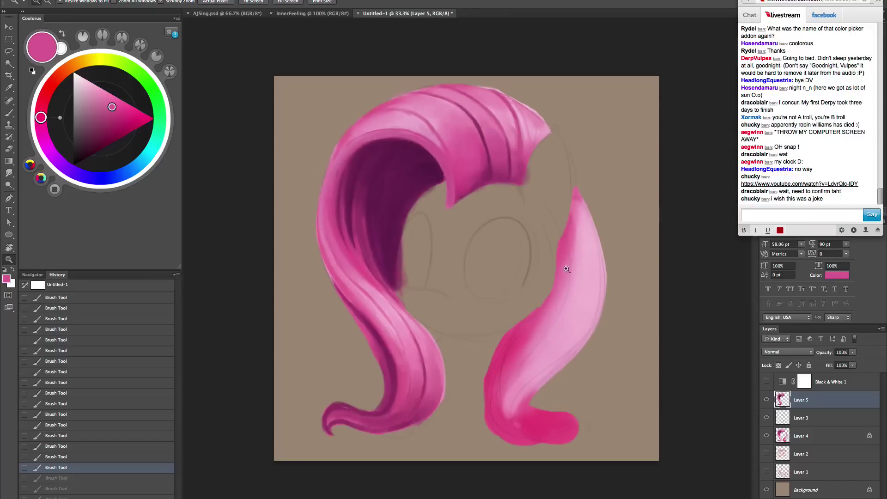
key("b")
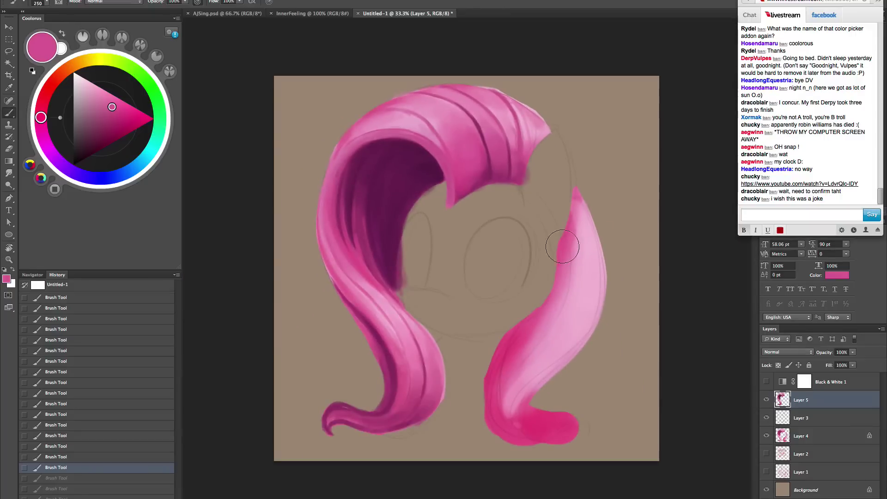
key("z")
left_click(512, 299)
left_click_drag(537, 332, 526, 326, "space")
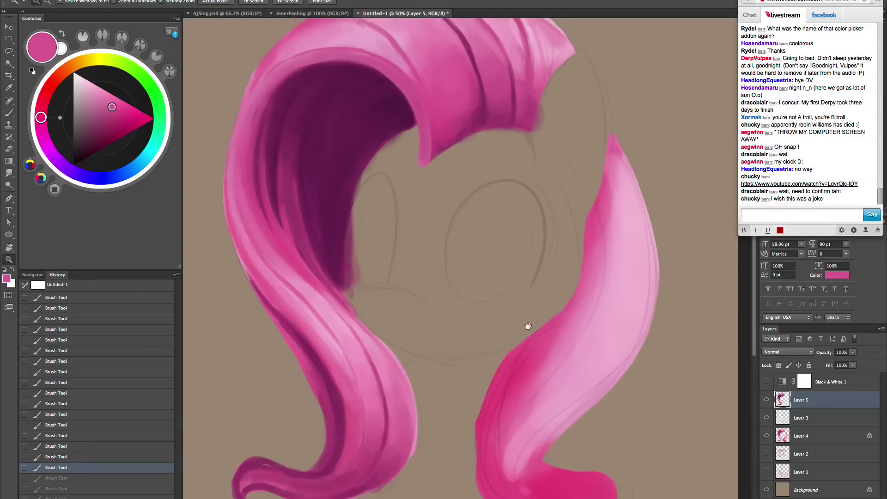
left_click_drag(472, 251, 519, 317, "space")
key("b")
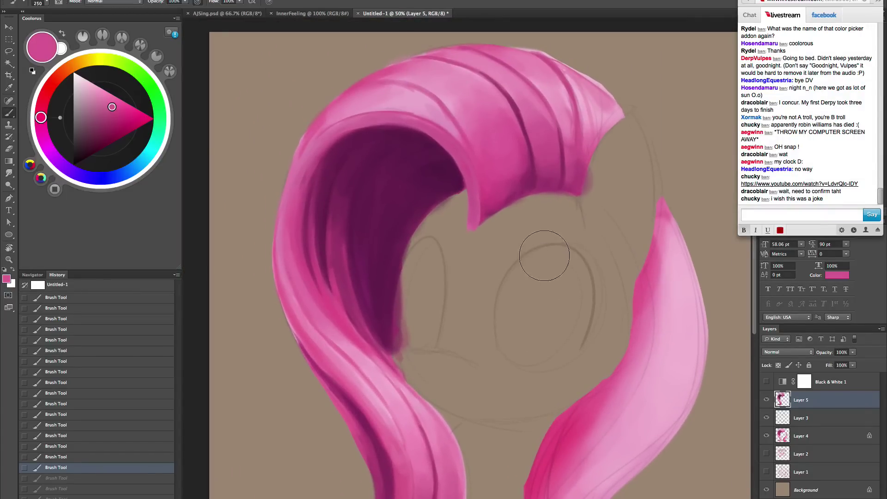
right_click(551, 232)
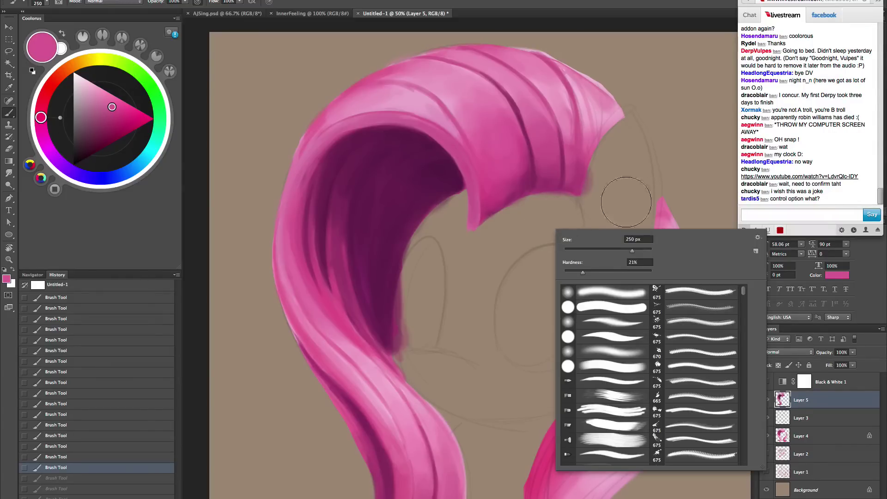
left_click(546, 232)
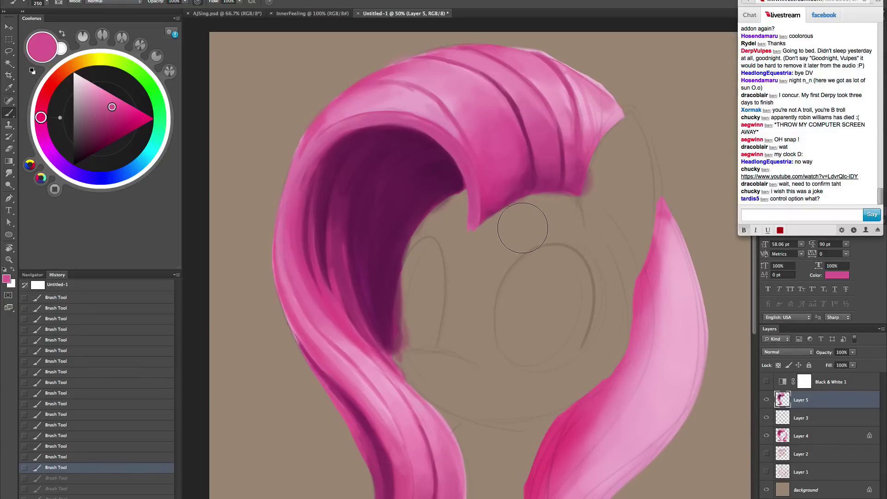
- Shade the lower wide fringe band with a darker magenta and blend it using sampled deep pink at 500 px
mouse_move(524, 225)
left_mouse_down()
mouse_move(537, 246)
mouse_move(532, 235)
mouse_move(541, 233)
mouse_move(539, 241)
left_mouse_up()
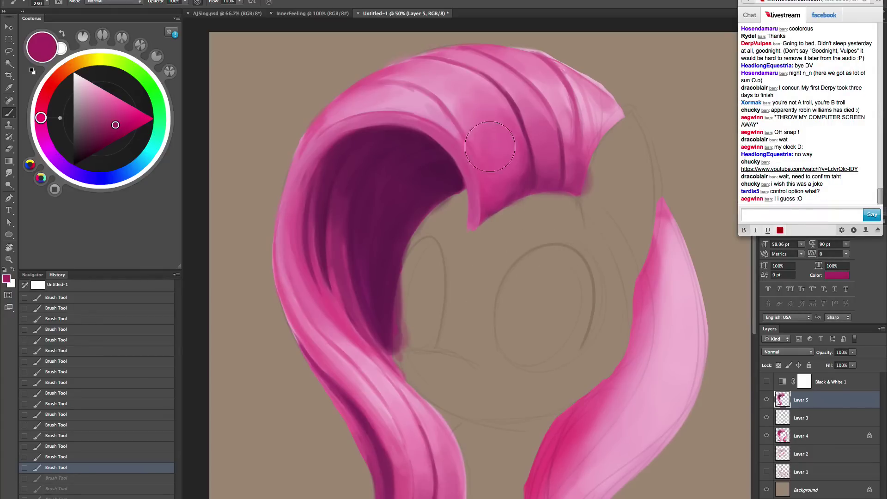
scroll(527, 259, "up", 3)
key("z")
left_click_drag(550, 241, 586, 252)
key("b")
left_click_drag(517, 215, 512, 195)
left_click_drag(511, 194, 502, 226)
left_click(516, 182, "alt")
key("]")
key("]")
key("]")
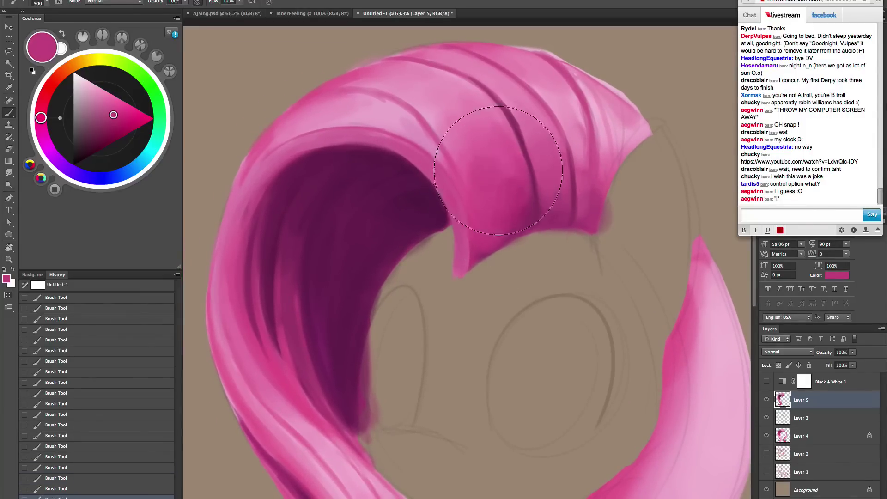
- Darken the narrow fringe band beside the outer crease with deep pink, using a smaller brush
key("bracketleft")
key("bracketleft")
key("bracketleft")
key("bracketleft")
key("bracketleft")
left_click_drag(571, 131, 587, 196)
mouse_move(570, 113)
left_mouse_down()
mouse_move(588, 186)
mouse_move(583, 143)
left_mouse_up()
- Blend the narrow outer fringe bands from top to lower edge with sampled lighter pinks at 250 px
left_click(574, 107, "alt")
key("bracketright")
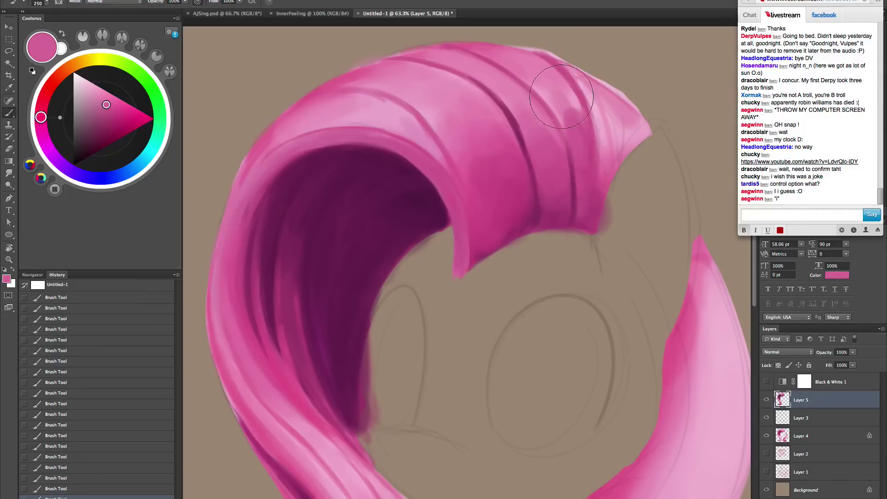
left_click_drag(555, 89, 587, 139)
left_click(562, 90, "alt")
key("bracketright")
left_click_drag(556, 95, 575, 136)
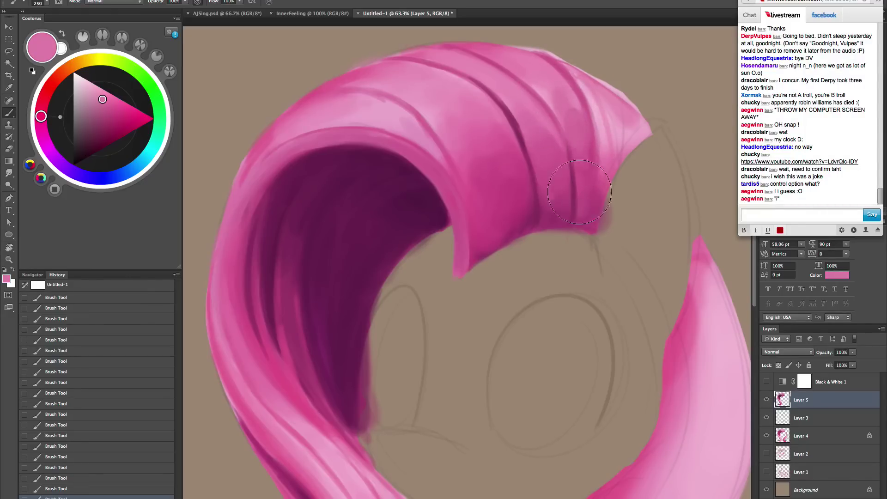
left_click(580, 166, "alt")
left_click_drag(594, 169, 576, 129)
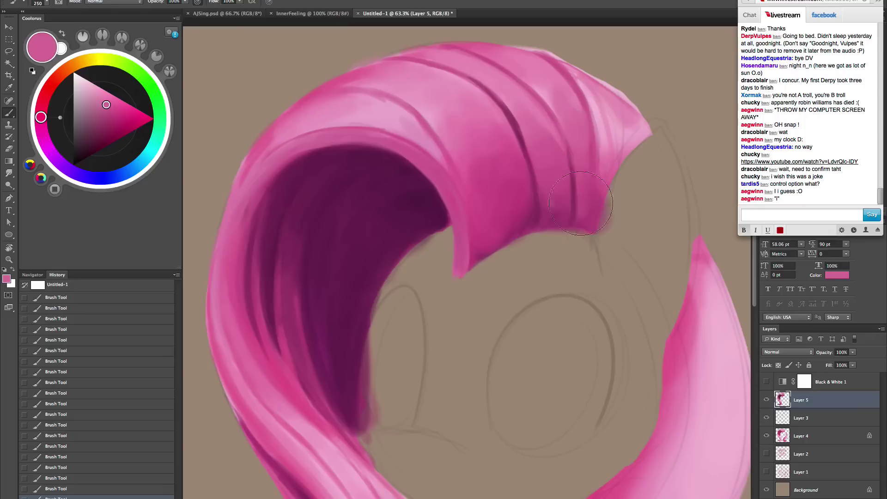
- Shade the outermost fringe tip with sampled deep pink, using a reduced brush
left_click(473, 195, "alt")
left_click(474, 194, "alt")
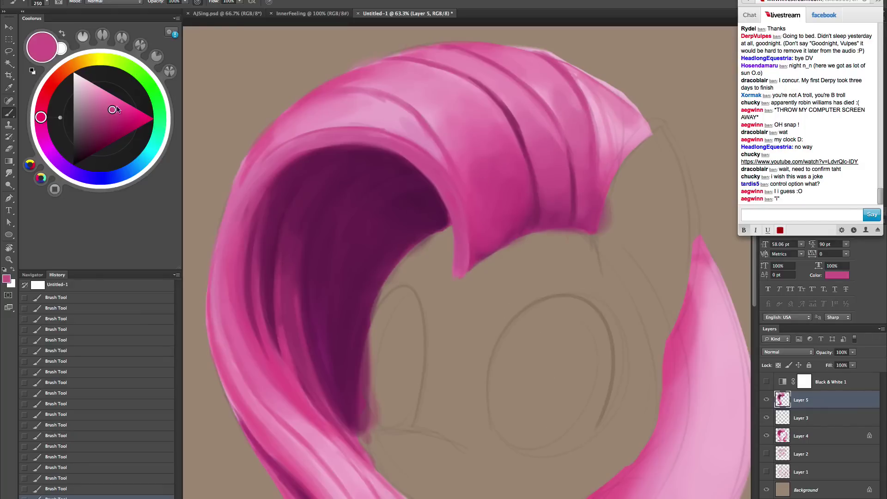
key("bracketleft")
key("bracketleft")
key("bracketleft")
key("bracketleft")
key("bracketleft")
key("bracketright")
mouse_move(593, 105)
left_mouse_down()
mouse_move(598, 188)
mouse_move(605, 114)
mouse_move(606, 158)
mouse_move(636, 135)
mouse_move(624, 134)
mouse_move(604, 104)
mouse_move(640, 135)
left_mouse_up()
- Soften the outermost fringe tip's shading along its upper edge with sampled mid pink at 150 px
key("bracketright")
left_click(619, 105, "alt")
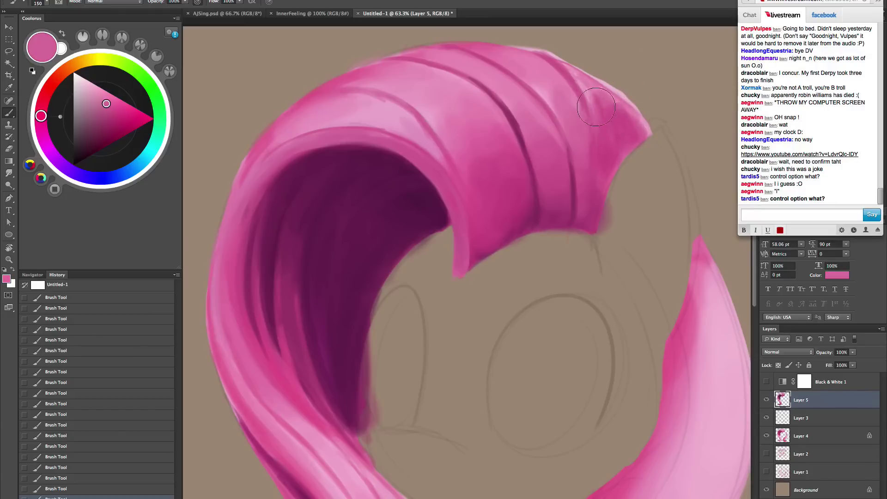
left_click_drag(591, 85, 646, 131)
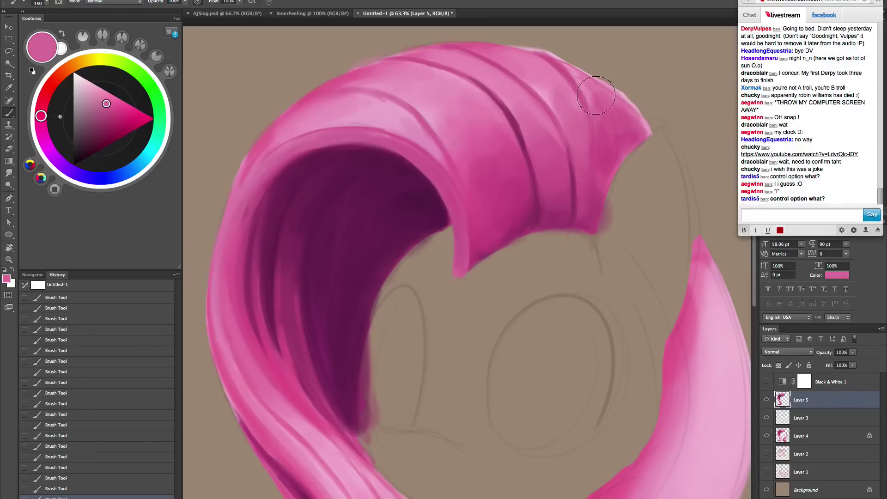
left_click(634, 128, "alt")
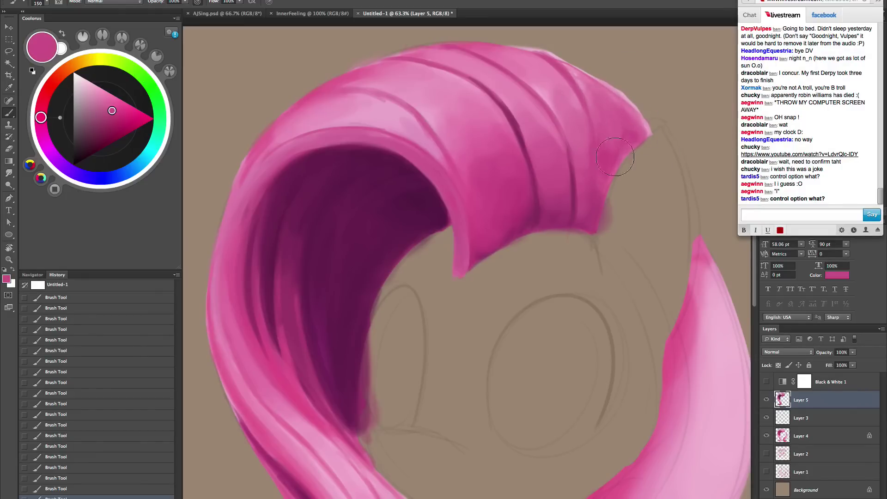
- Try a sampled light pink stroke down the front fringe's rim, then undo it
left_click(448, 125, "alt")
key("bracketright")
key("bracketright")
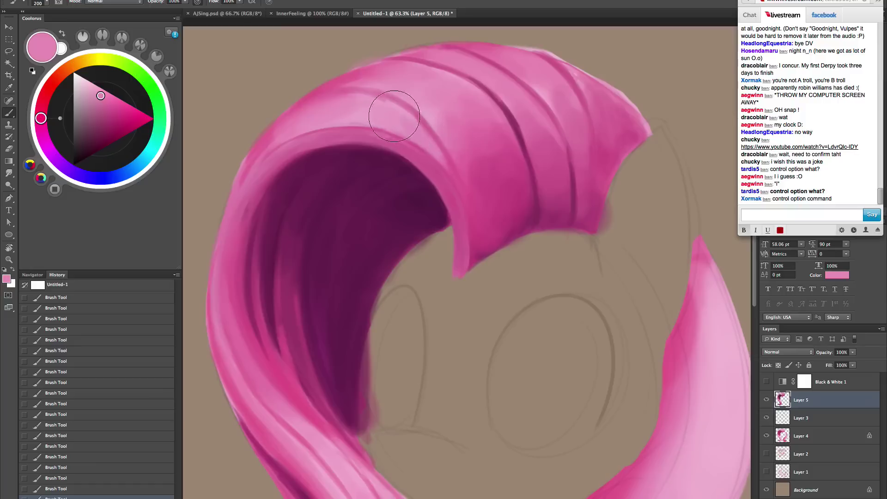
key("bracketleft")
key("bracketleft")
key("bracketleft")
key("bracketleft")
key("bracketleft")
key("bracketleft")
key("bracketleft")
left_click_drag(435, 152, 460, 235)
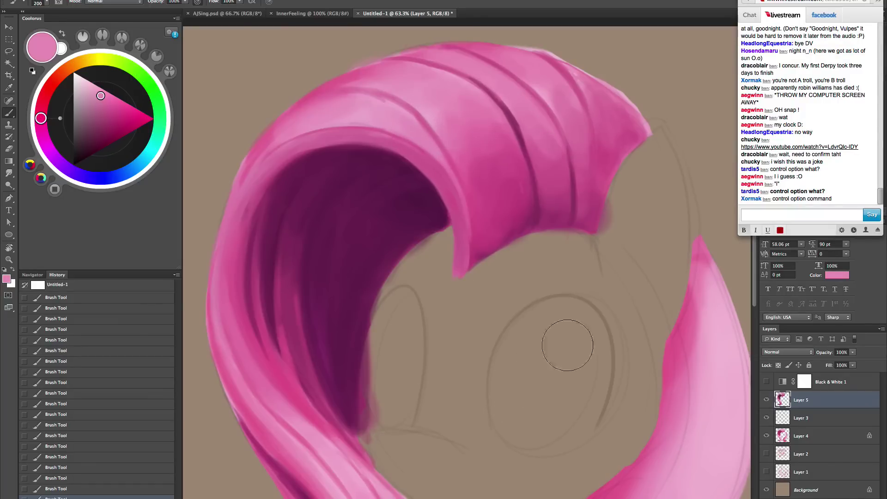
key("bracketright")
key("bracketright")
key("ctrl+z")
- Rotate the canvas and highlight the upper outer fringe bands with sampled pale pink at 100 to 125 px
mouse_move(562, 355)
left_mouse_down()
mouse_move(569, 316)
mouse_move(608, 356)
mouse_move(580, 369)
mouse_move(565, 363)
left_mouse_up()
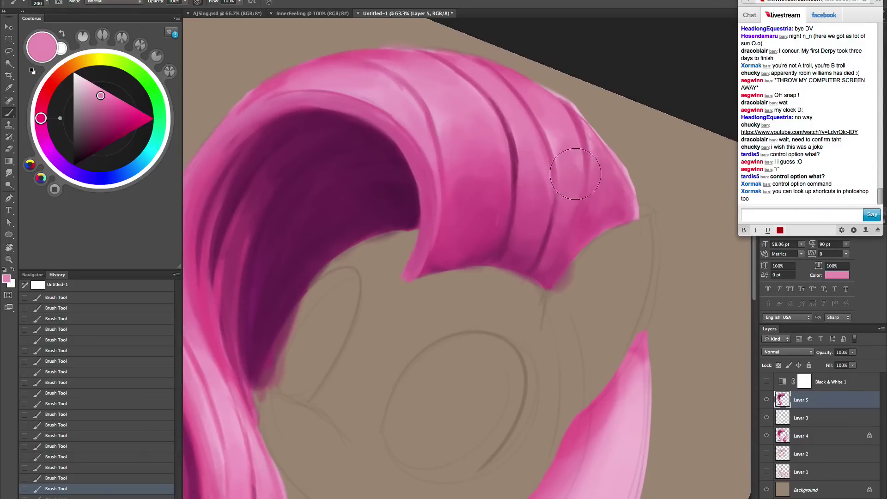
left_click(551, 140, "alt")
key("bracketleft")
key("bracketleft")
key("bracketleft")
key("bracketleft")
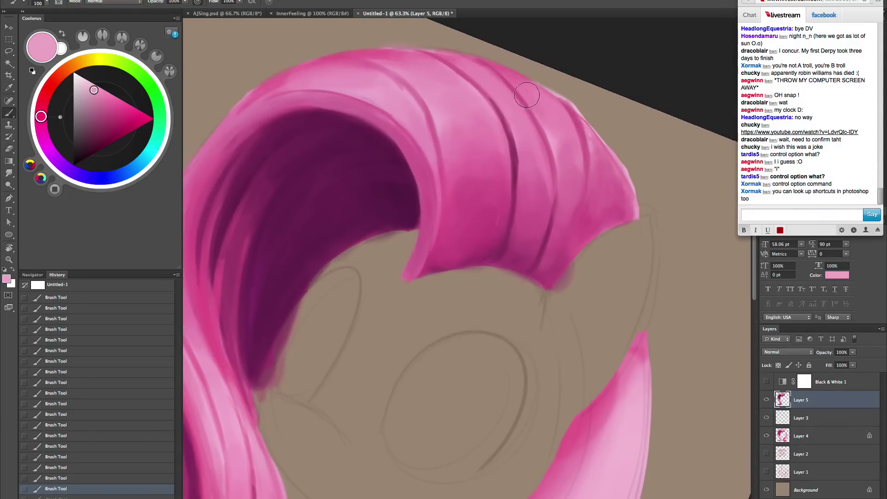
key("ctrl+z")
key("bracketright")
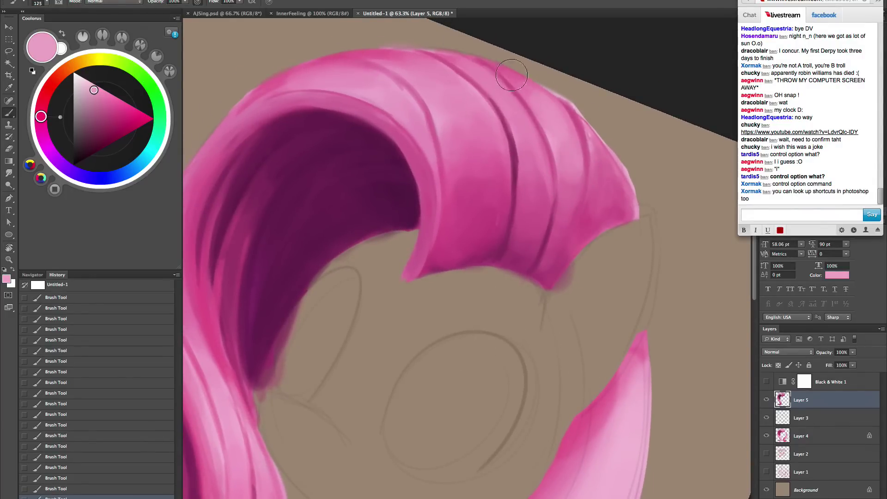
key("bracketleft")
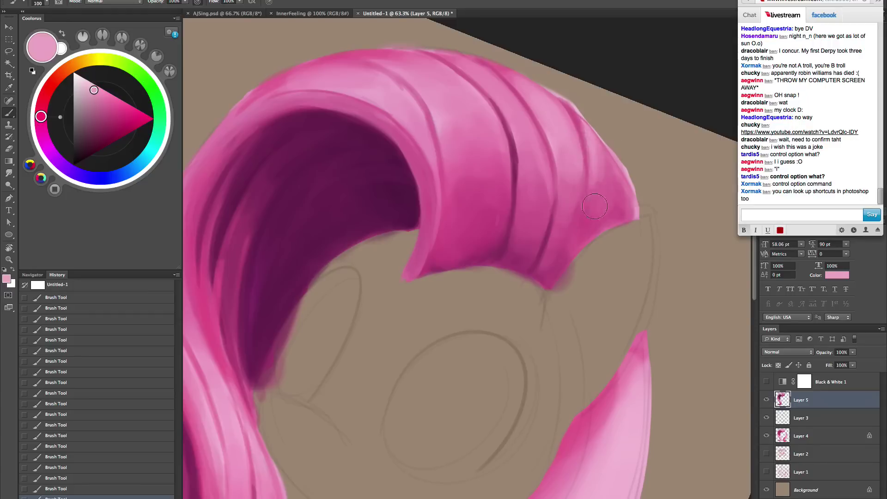
- Lighten the outermost fringe tip with sampled light pinks at 250 to 300 px, then reset the canvas rotation
key("bracketright")
key("bracketright")
key("bracketright")
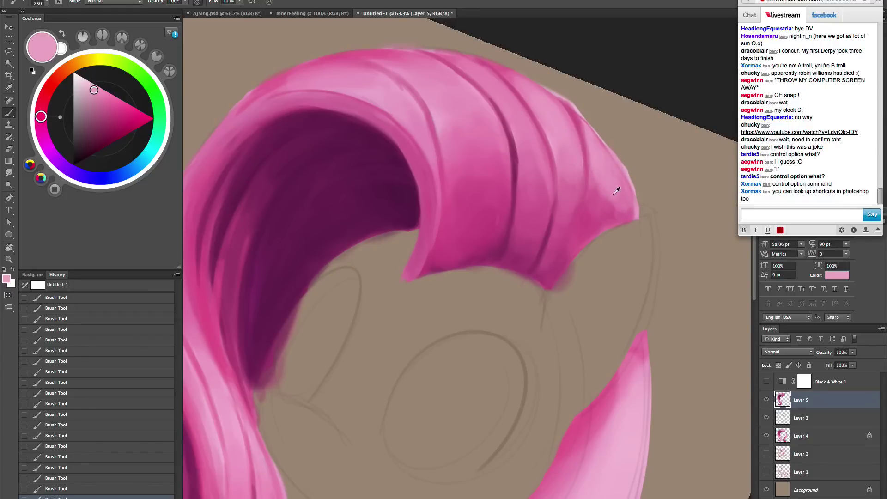
left_click(612, 195, "alt")
key("bracketright")
key("bracketright")
key("bracketright")
left_click_drag(599, 174, 613, 190)
left_click_drag(587, 245, 604, 188)
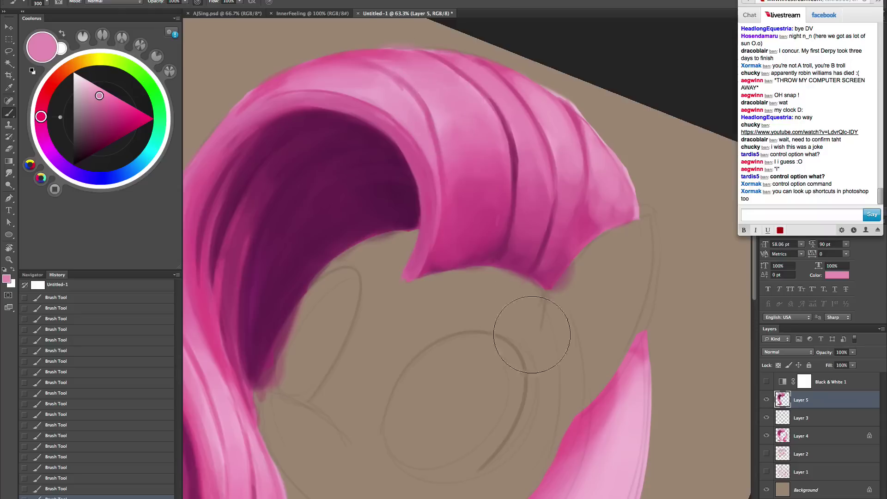
key("Escape")
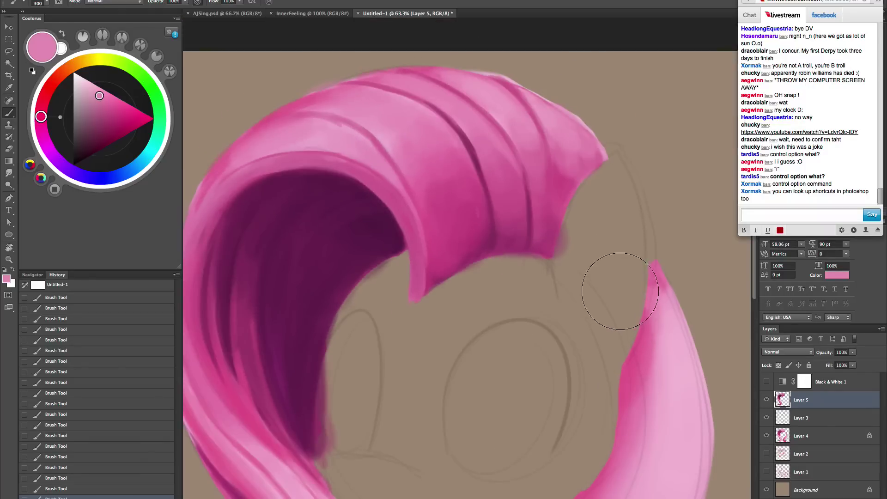
- Show the Black & White 1 adjustment layer to check the whole hair's values in grayscale
key("z")
key("ctrl+minus")
key("ctrl+minus")
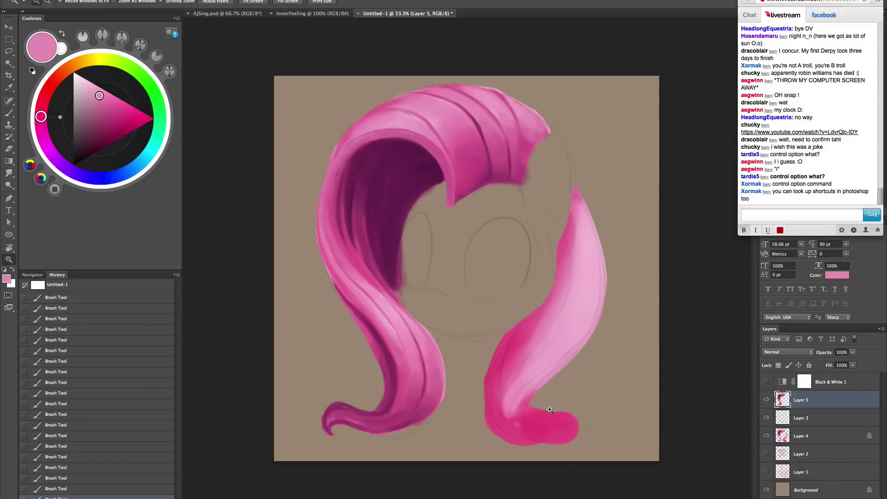
left_click_drag(476, 342, 487, 337)
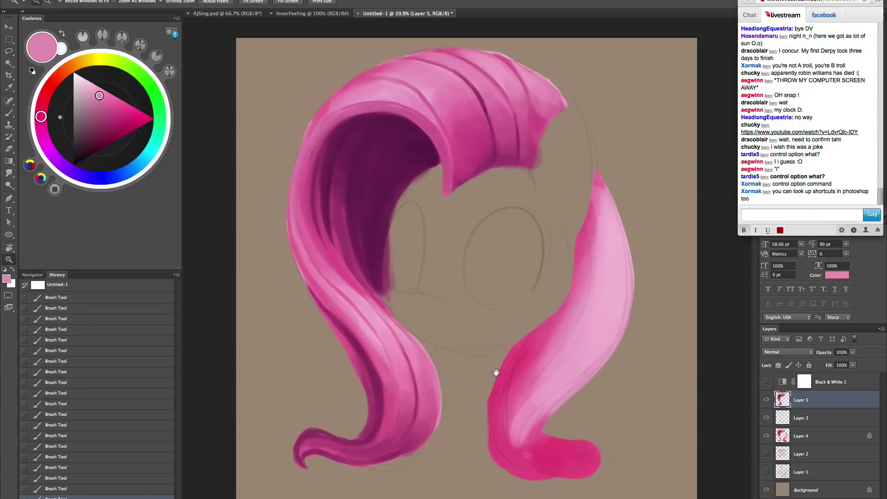
left_click_drag(501, 372, 507, 372)
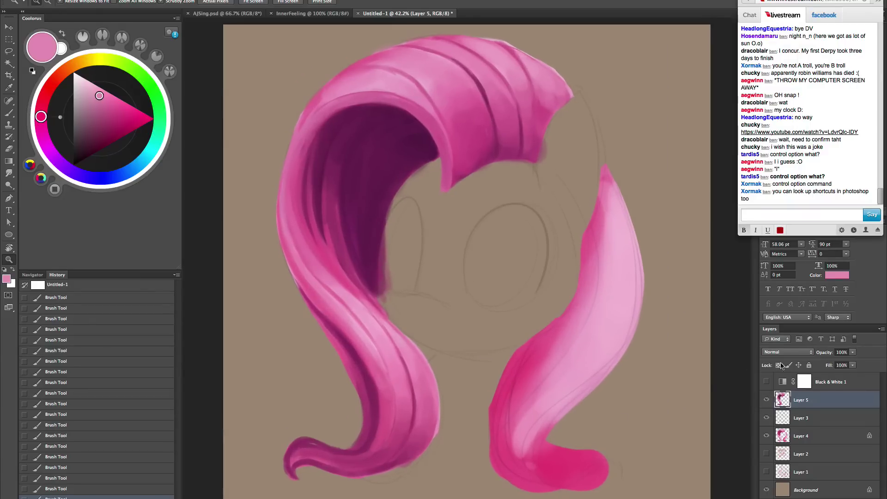
left_click(781, 383)
left_click(766, 382)
left_click(766, 382)
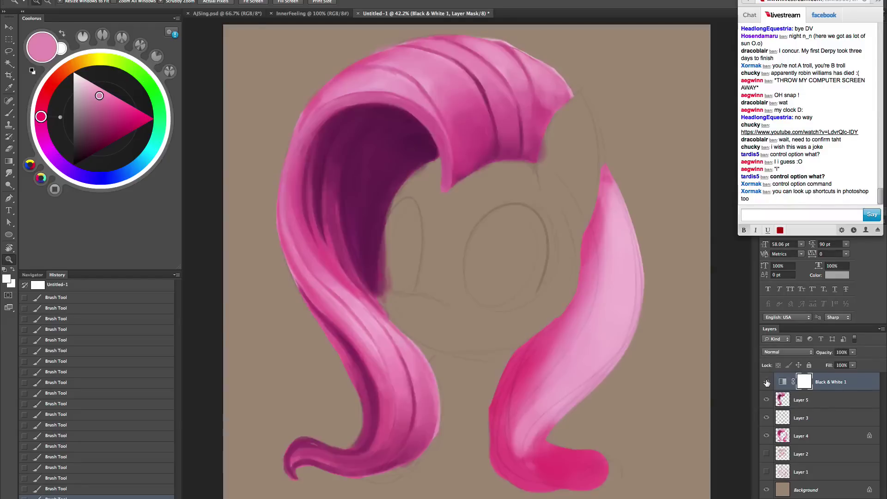
left_click(766, 383)
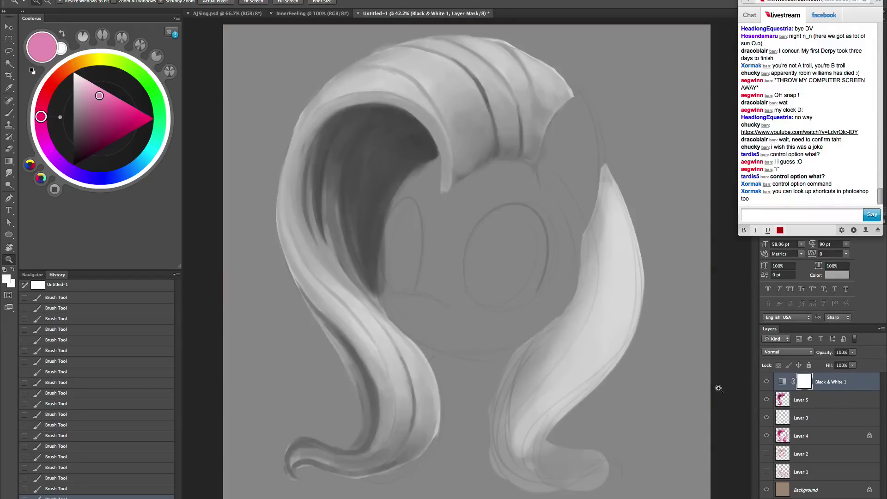
- Adjust Layer 5's Levels while viewing it in grayscale, setting the midtone input to 0.76 and the white input to 244
left_click(766, 383)
left_click(767, 383)
left_click(815, 401)
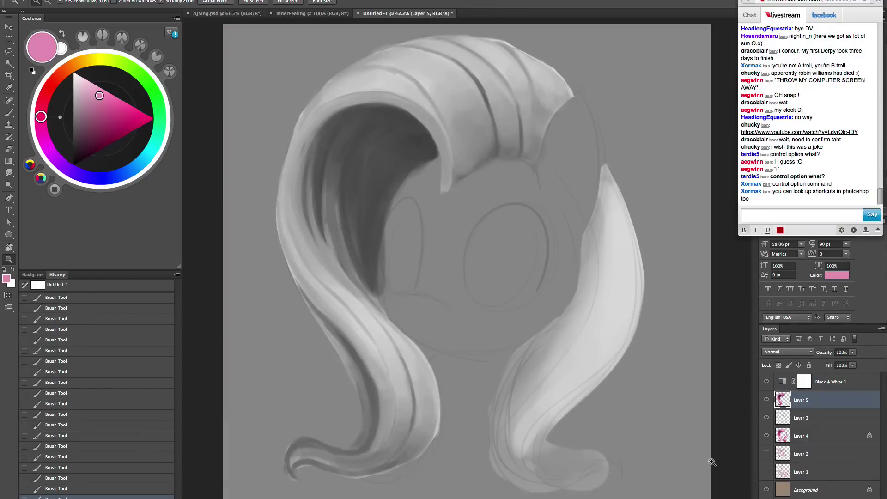
key("ctrl+l")
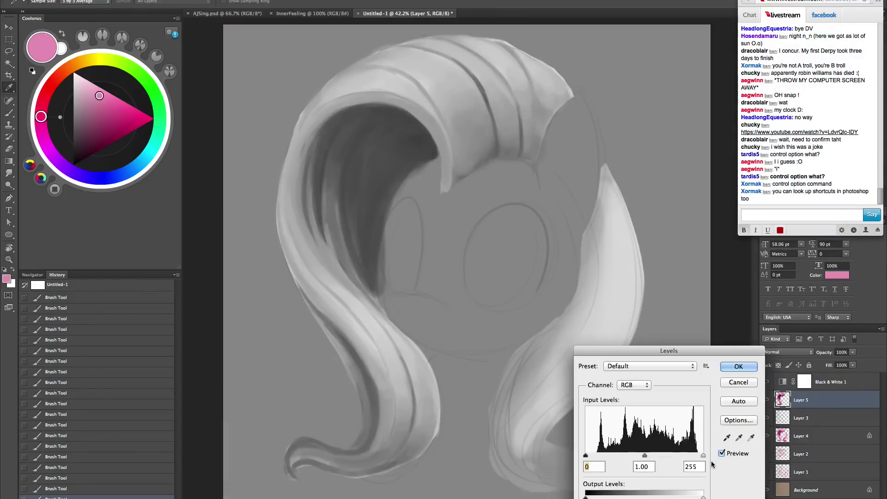
left_click_drag(693, 350, 706, 329)
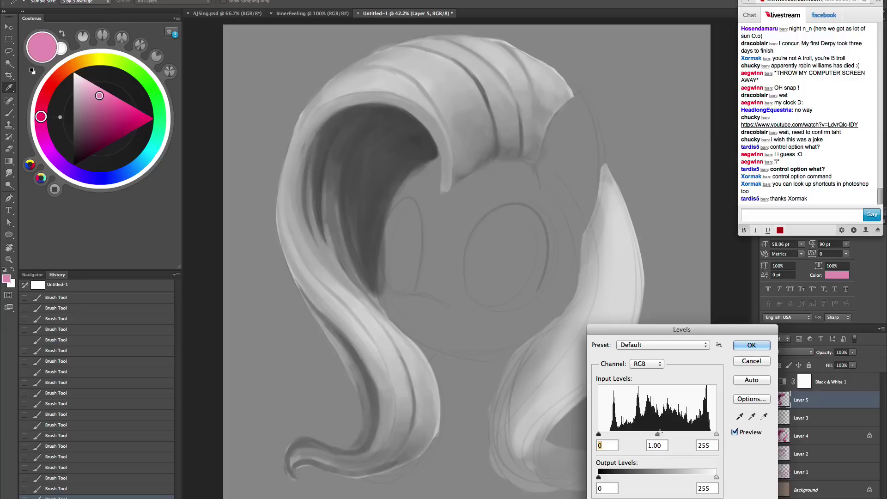
left_click_drag(657, 435, 668, 437)
left_click(655, 444)
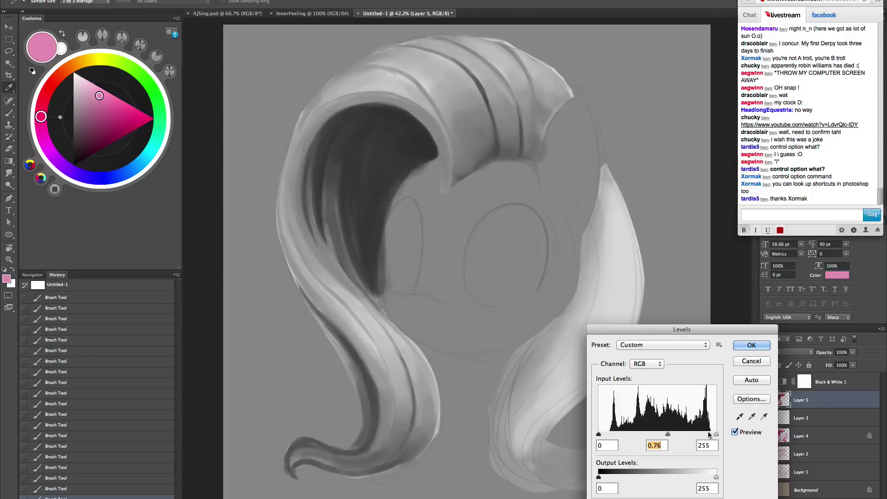
mouse_move(717, 435)
left_mouse_down()
mouse_move(664, 435)
mouse_move(726, 433)
mouse_move(711, 434)
left_mouse_up()
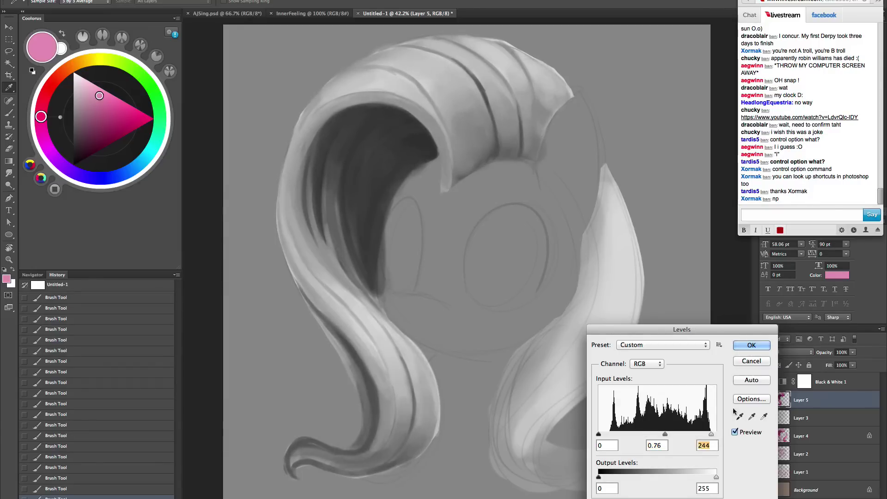
- Compare the Levels adjustment with and without preview and apply it, then hide the Black & White 1 layer
left_click(734, 432)
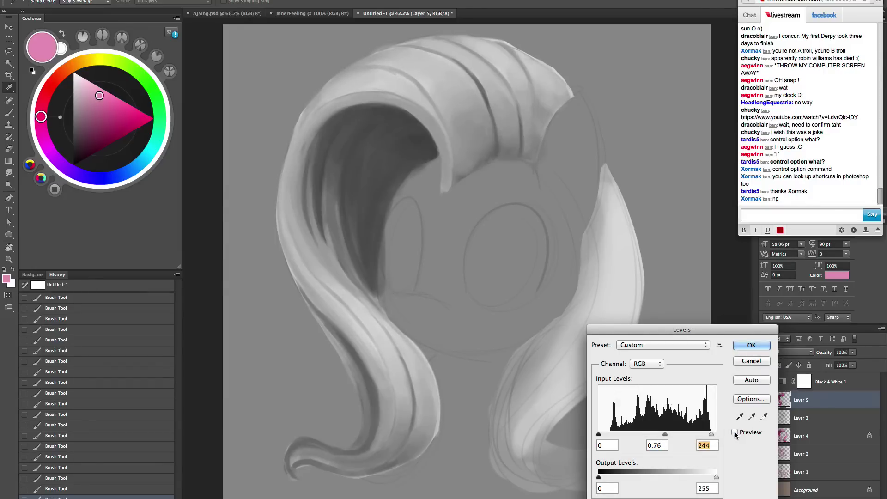
left_click(735, 432)
left_click(735, 432)
left_click(735, 431)
left_click(735, 432)
left_click(735, 432)
left_click(735, 432)
left_click(735, 432)
left_click(735, 432)
left_click(735, 432)
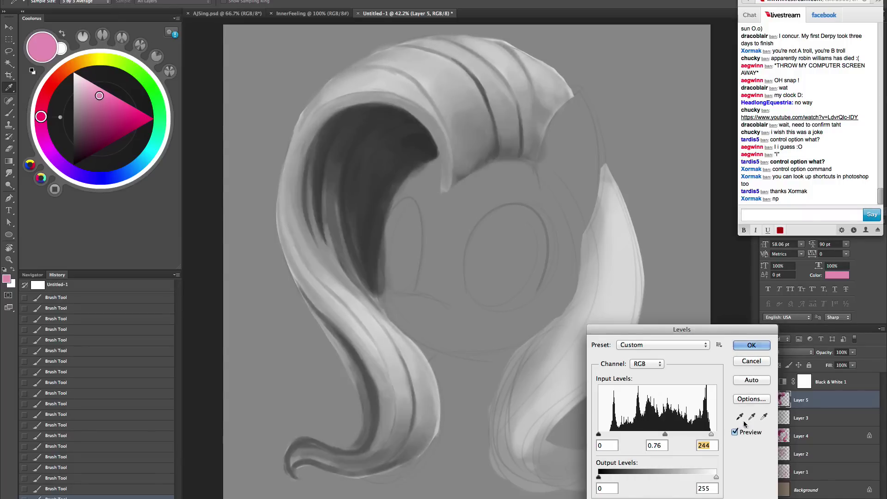
left_click(751, 345)
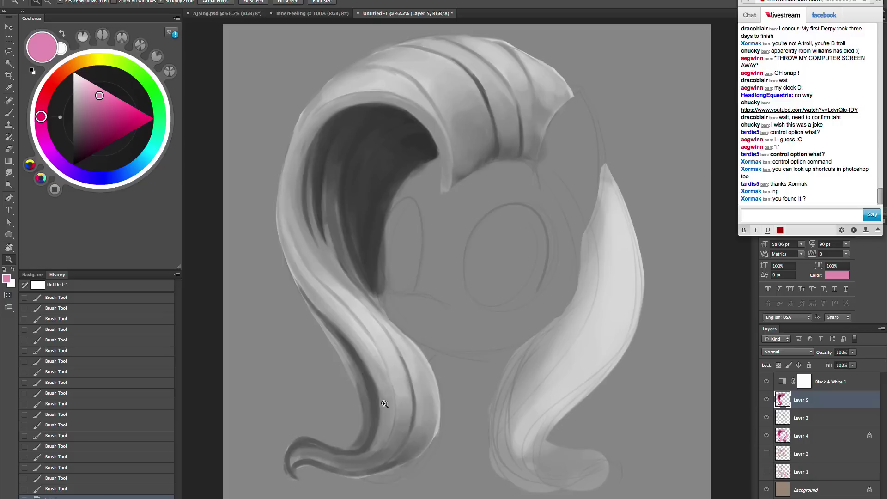
left_click(767, 382)
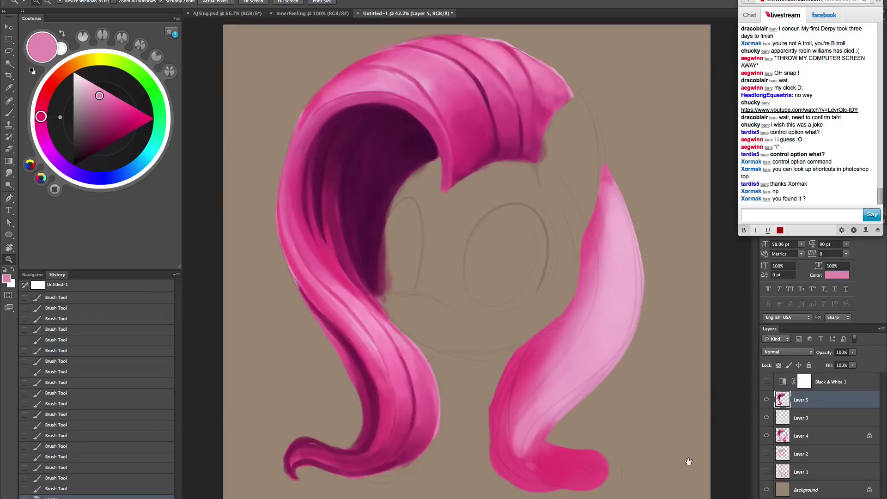
- Slightly reduce Layer 5's saturation with a Hue/Saturation adjustment
left_click_drag(510, 359, 560, 401)
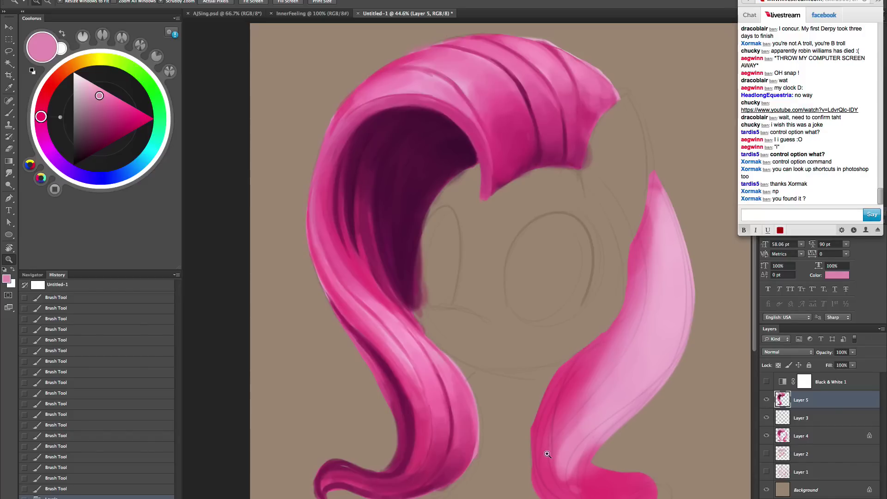
key("super+u")
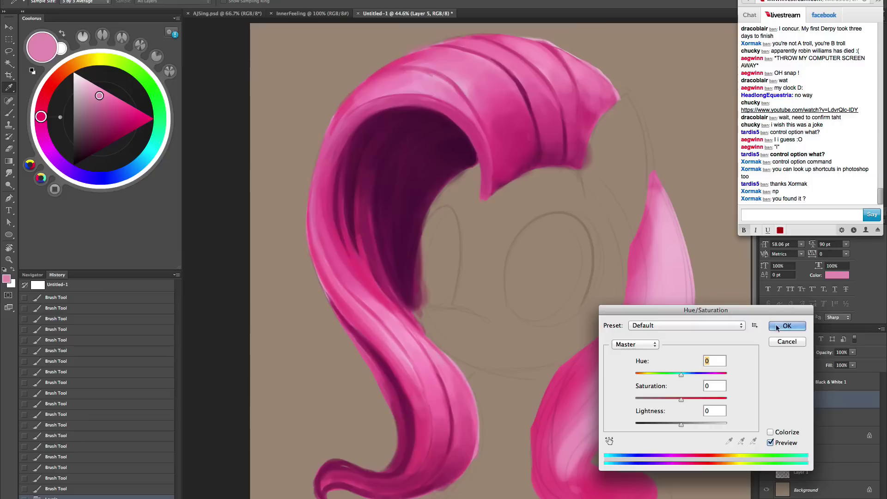
left_click(801, 339)
left_click(119, 0)
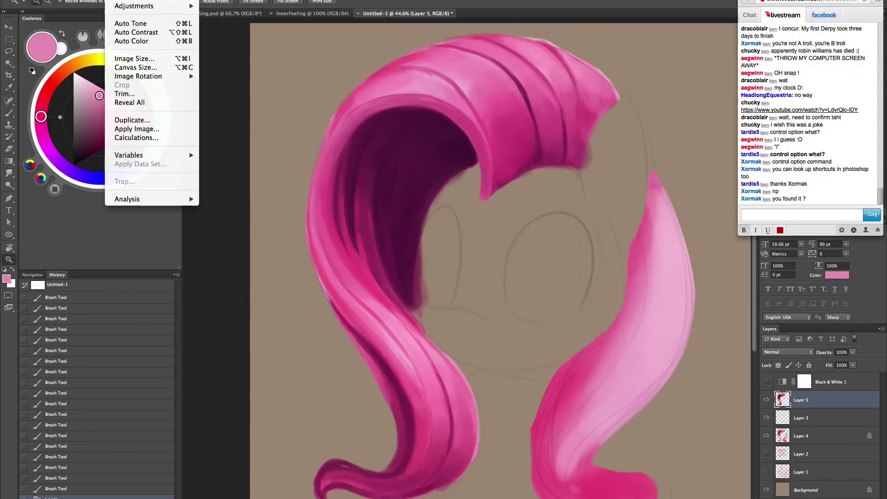
mouse_move(134, 5)
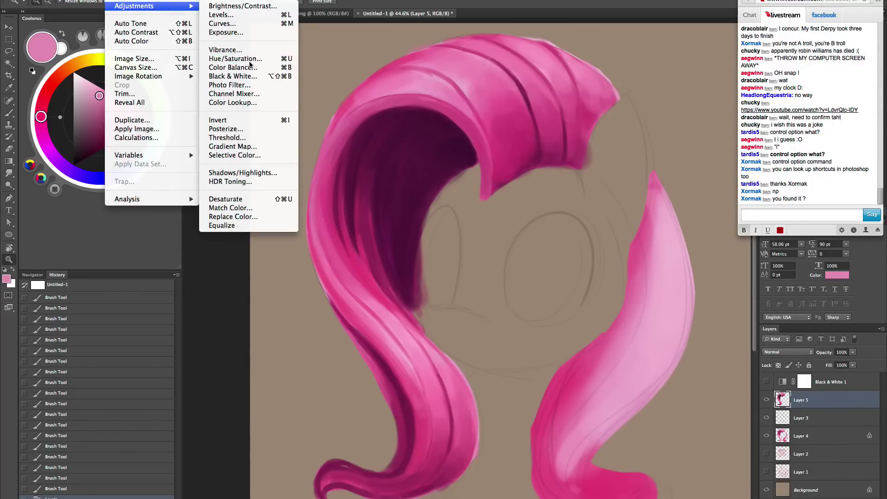
left_click(222, 57)
left_click_drag(745, 313, 794, 283)
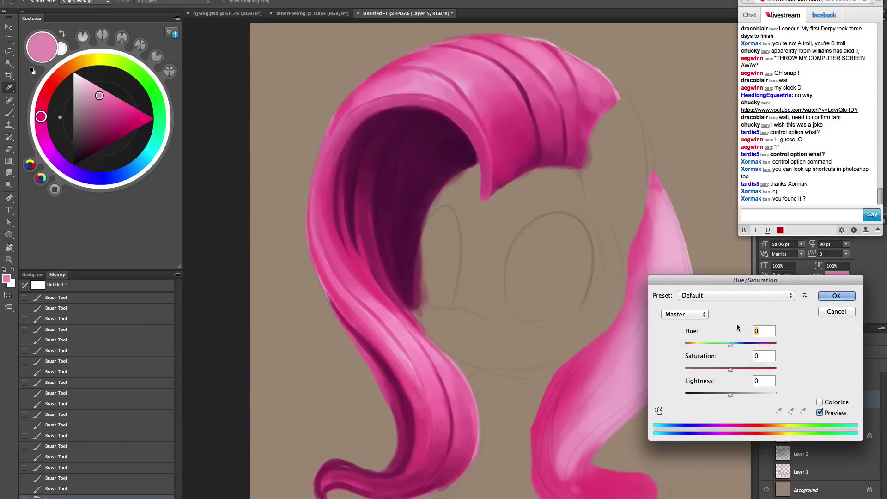
left_click_drag(729, 369, 728, 369)
left_click(835, 297)
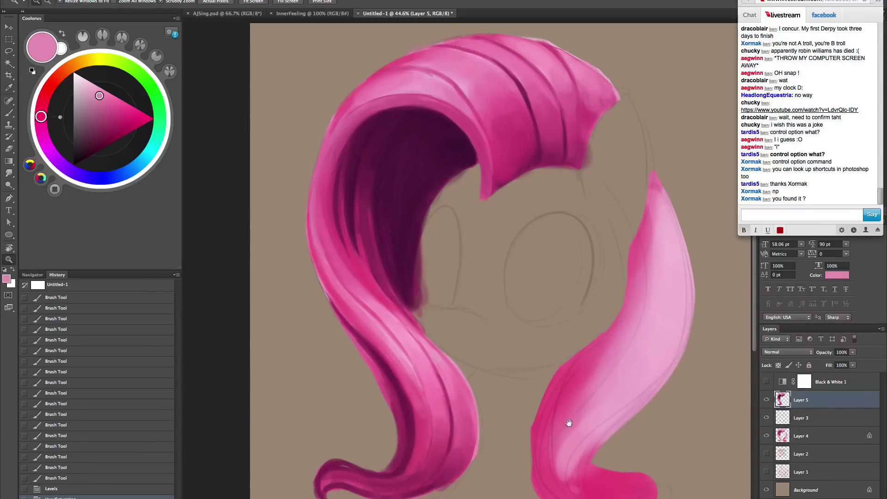
- Rotate the canvas for work on the long wavy lock beside the face and prepare a 30 px brush with adjusted hardness
left_click_drag(596, 409, 628, 359)
left_click_drag(577, 409, 559, 438)
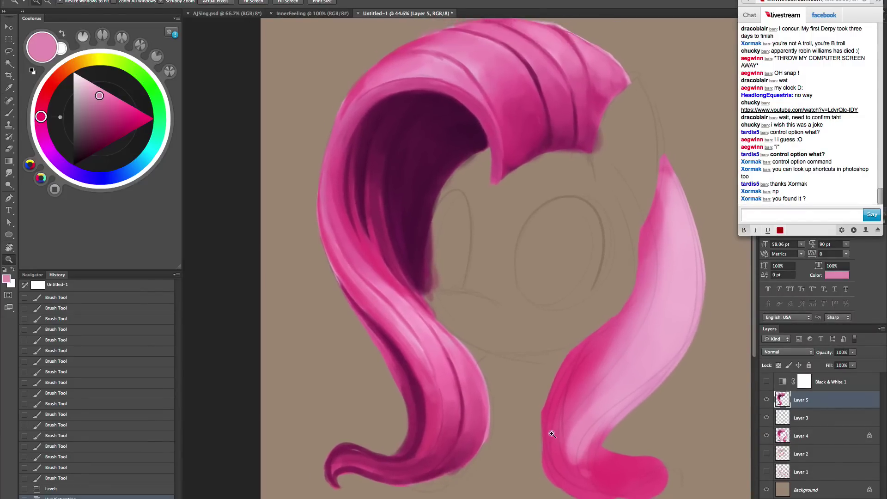
key("r")
left_click_drag(590, 409, 579, 426)
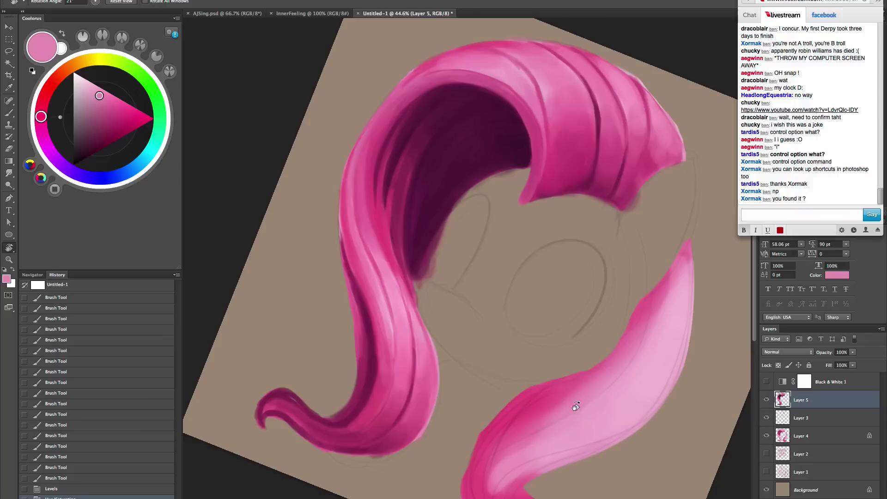
key("z")
left_click_drag(411, 342, 442, 345)
left_click_drag(481, 356, 539, 349)
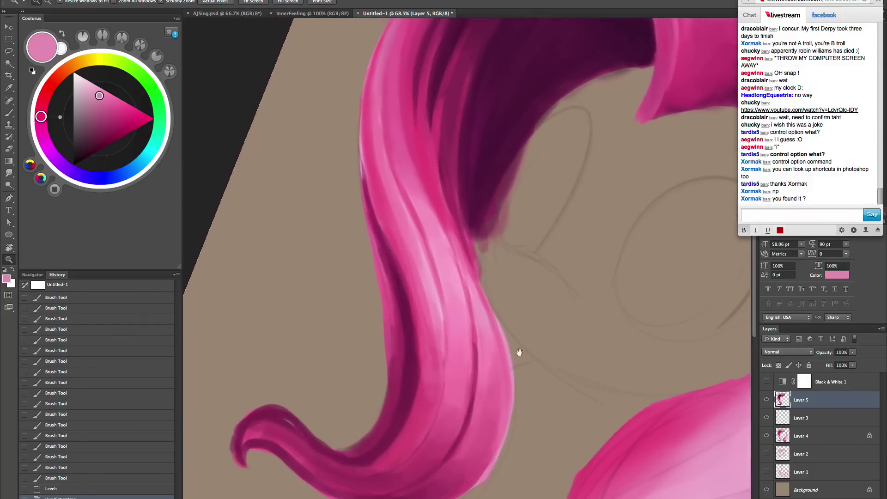
key("b")
left_click(438, 287, "alt")
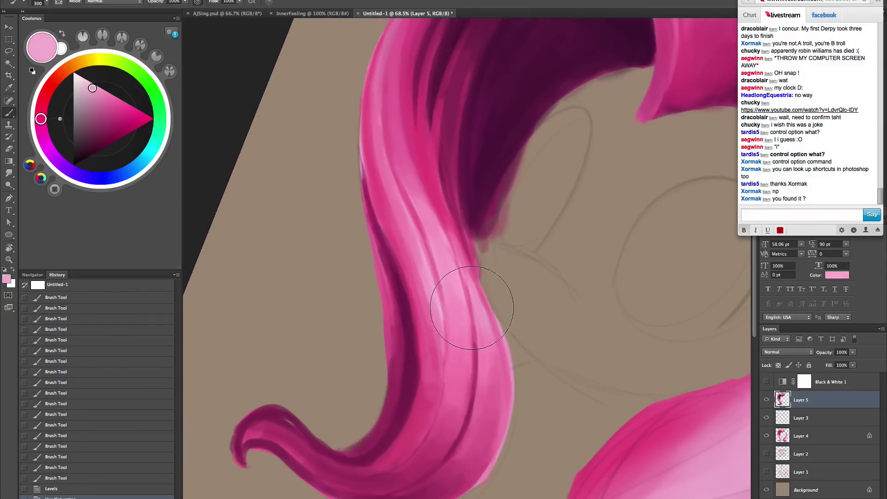
right_click(489, 284)
left_click_drag(538, 329, 553, 331)
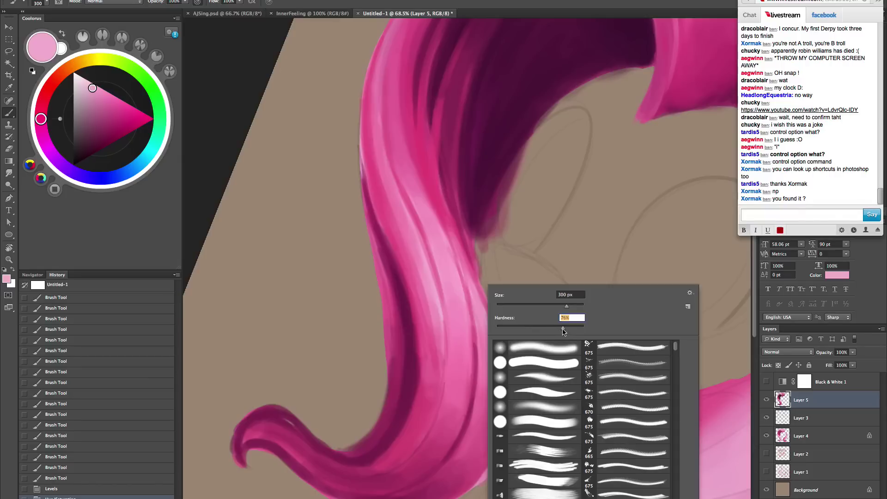
left_click(557, 342)
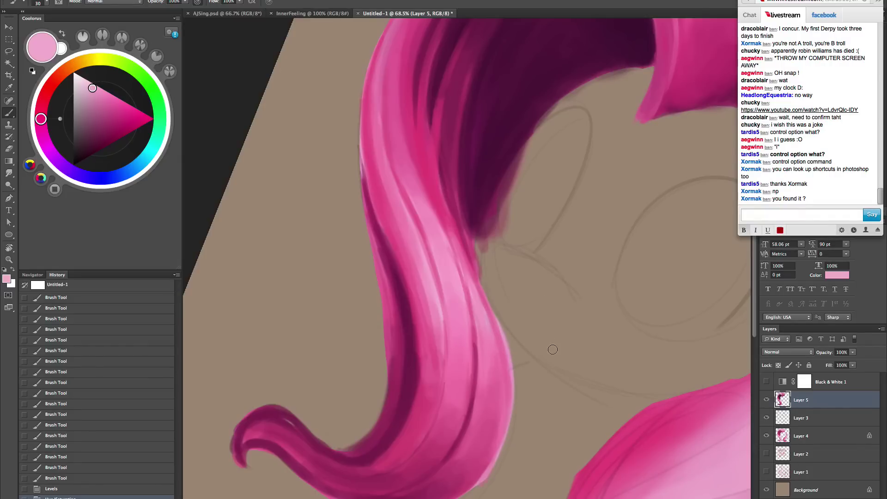
key("space")
left_click_drag(562, 315, 584, 309)
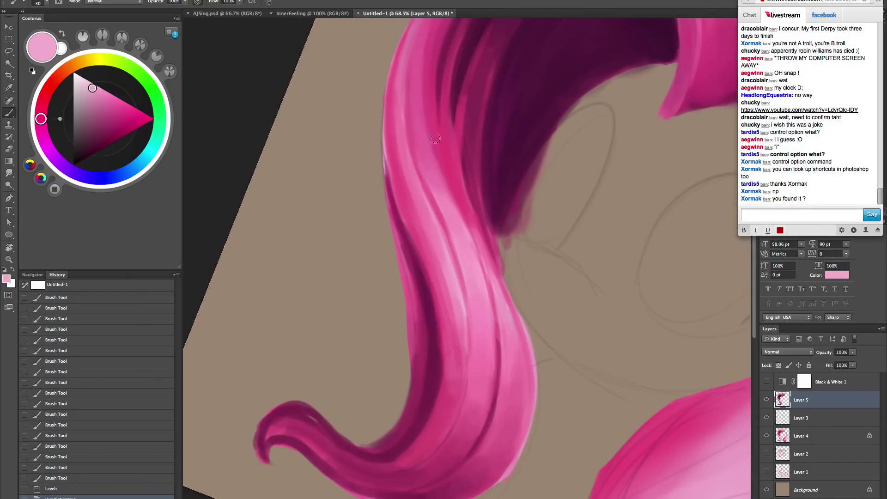
- Paint fine strands along the middle of the long lock with sampled medium and light pinks at 25 px
left_click(423, 151, "alt")
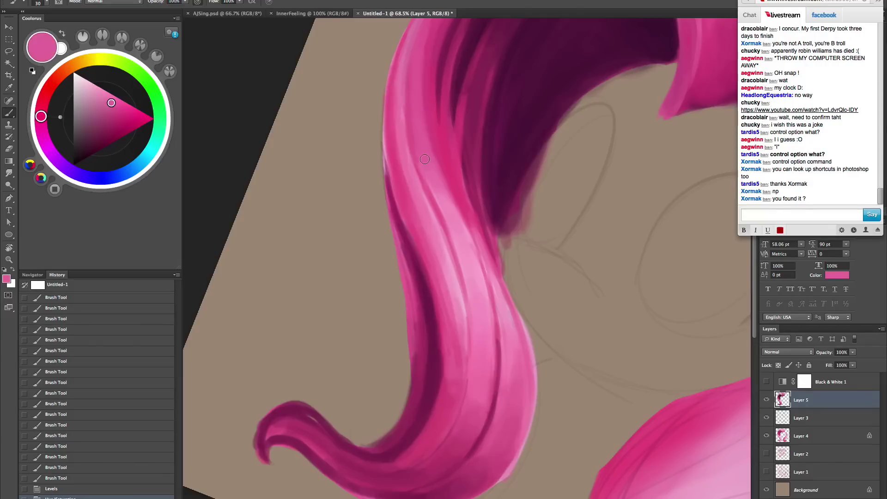
key("[")
key("bracketleft")
left_click_drag(465, 249, 481, 318)
mouse_move(420, 159)
left_mouse_down()
mouse_move(452, 217)
mouse_move(481, 323)
left_mouse_up()
mouse_move(408, 141)
left_mouse_down()
mouse_move(482, 314)
mouse_move(420, 141)
mouse_move(462, 252)
left_mouse_up()
left_click(420, 137, "alt")
left_click(470, 259, "alt")
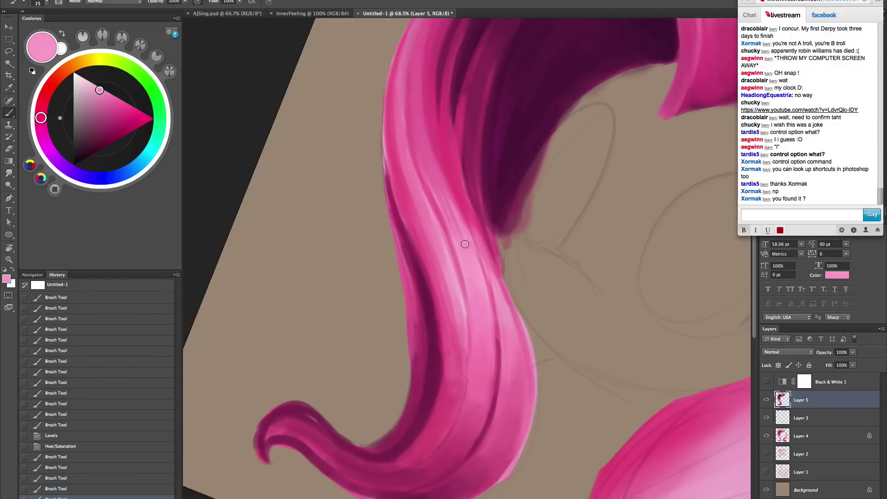
left_click_drag(449, 221, 441, 200)
mouse_move(481, 278)
left_mouse_down()
mouse_move(420, 143)
mouse_move(477, 288)
mouse_move(426, 165)
left_mouse_up()
left_click_drag(459, 208, 427, 138)
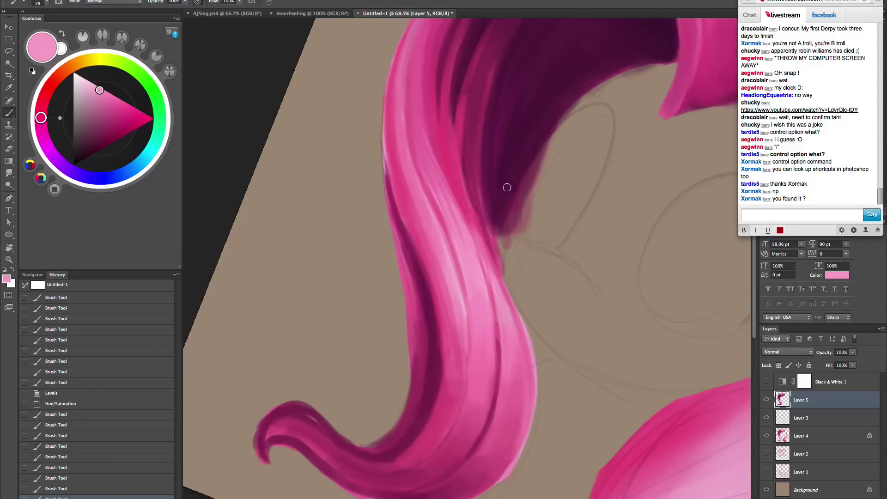
- Try thin light pink strands running up the upper part of the long lock
left_click_drag(441, 192, 417, 146)
mouse_move(436, 193)
left_mouse_down()
mouse_move(414, 130)
mouse_move(421, 147)
left_mouse_up()
left_click_drag(446, 193, 411, 101)
left_click_drag(428, 169, 411, 91)
left_click_drag(441, 211, 406, 64)
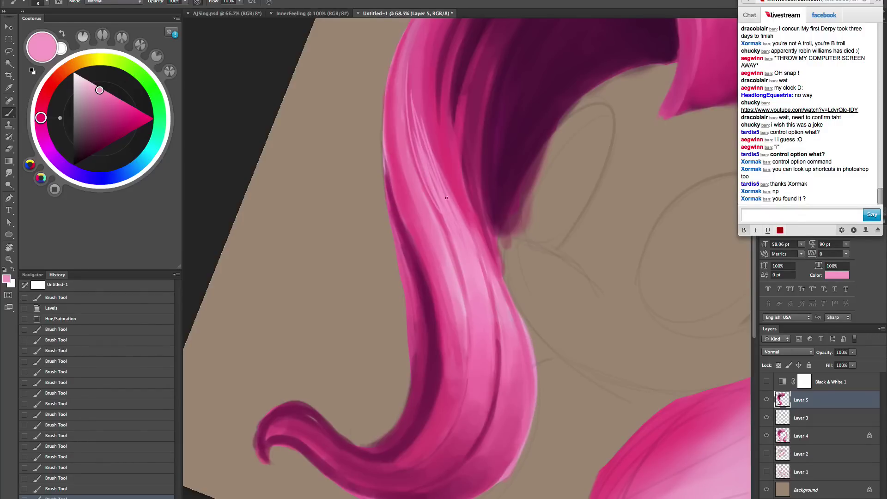
left_click_drag(425, 154, 411, 75)
left_click_drag(443, 186, 430, 129)
- Undo the thin light pink strands on the upper part of the long lock
key("ctrl+alt+z")
key("ctrl+alt+z")
key("ctrl+alt+z")
key("ctrl+alt+z")
key("ctrl+alt+z")
key("ctrl+alt+z")
key("ctrl+alt+z")
key("ctrl+alt+z")
key("ctrl+alt+z")
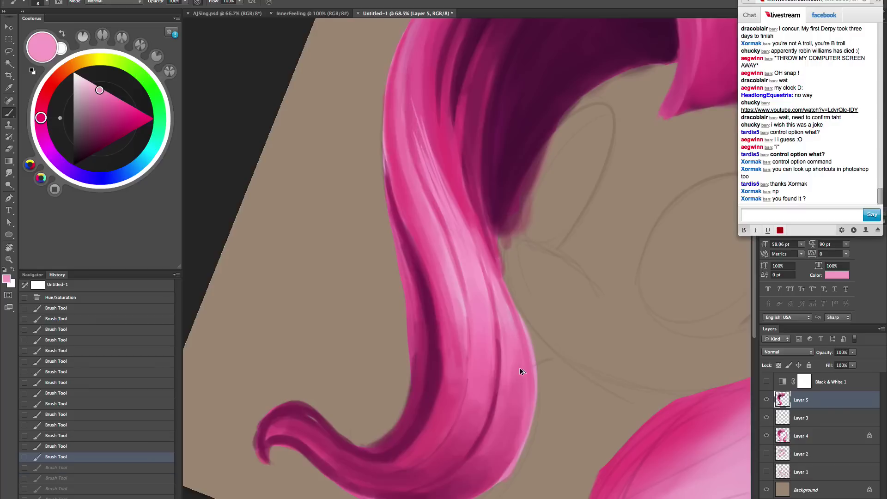
key("ctrl+alt+z")
key("ctrl+alt+z")
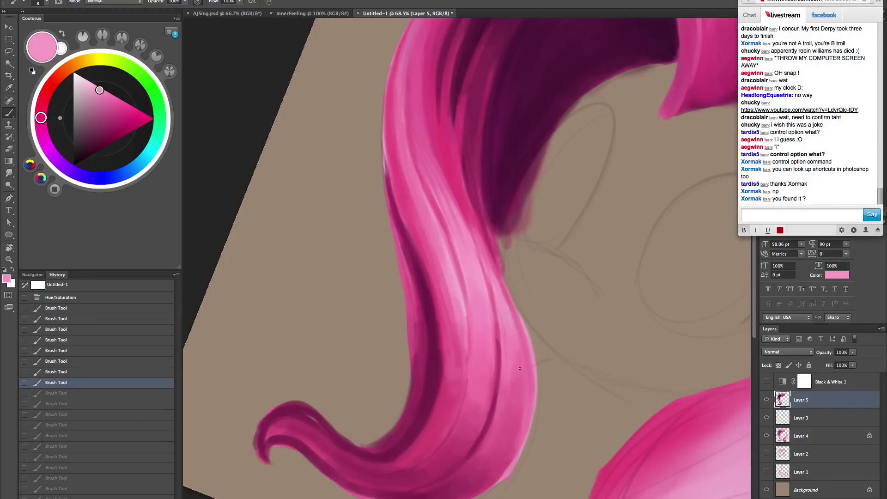
- Rework the upper part of the long lock with sampled deeper pinks, starting at 20 px
left_click(434, 192, "alt")
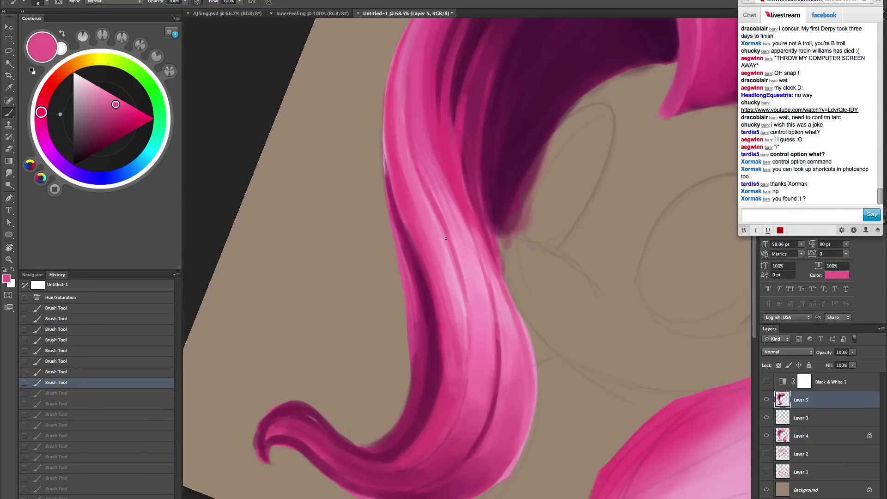
key("bracketright")
mouse_move(439, 216)
left_mouse_down()
mouse_move(408, 128)
mouse_move(417, 159)
left_mouse_up()
left_click_drag(411, 144, 423, 176)
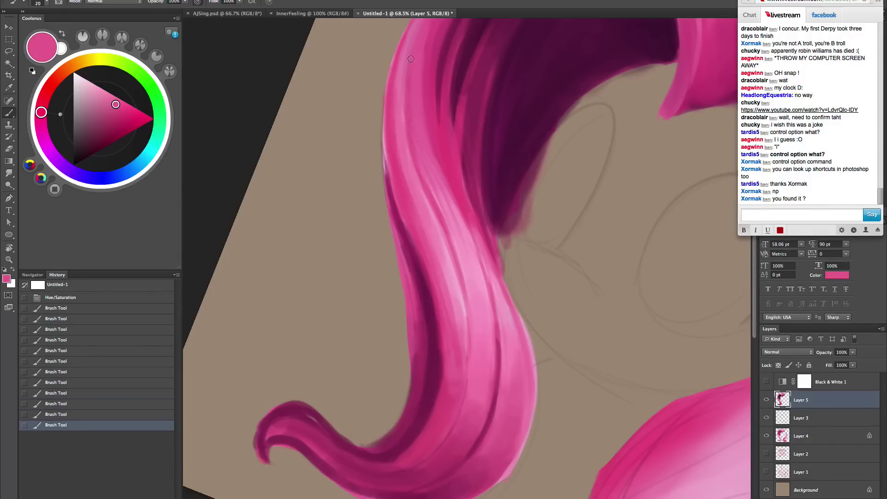
mouse_move(410, 59)
left_mouse_down()
mouse_move(419, 32)
mouse_move(408, 106)
left_mouse_up()
left_click(442, 83, "alt")
key("bracketright")
key("bracketright")
mouse_move(408, 69)
left_mouse_down()
mouse_move(416, 161)
mouse_move(414, 32)
left_mouse_up()
- Paint a darker magenta crease down the middle of the long lock, refining its lower end at 20 px
key("bracketright")
left_click(412, 114, "alt")
left_click_drag(413, 151, 454, 272)
key("bracketleft")
key("bracketleft")
key("bracketleft")
left_click_drag(445, 232, 465, 333)
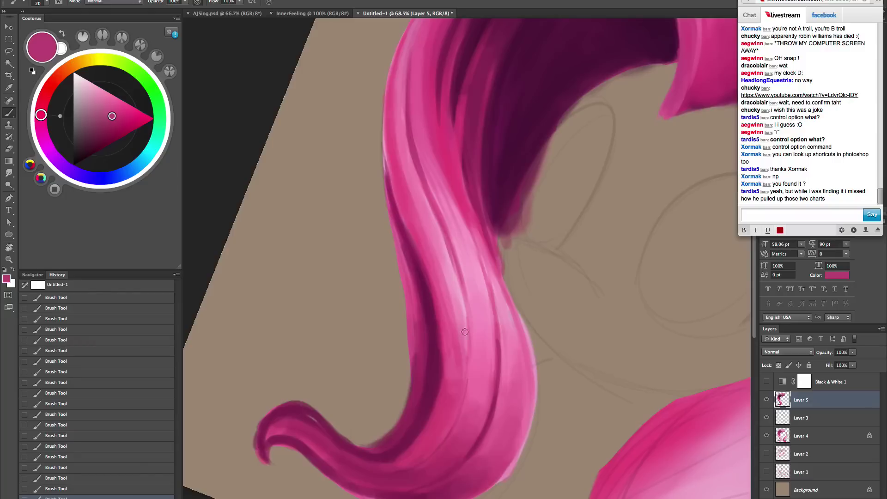
left_click_drag(447, 248, 468, 372)
- Blend sampled pinks into the middle strands of the long lock with the brush between 20 and 30 px
left_click(464, 197, "alt")
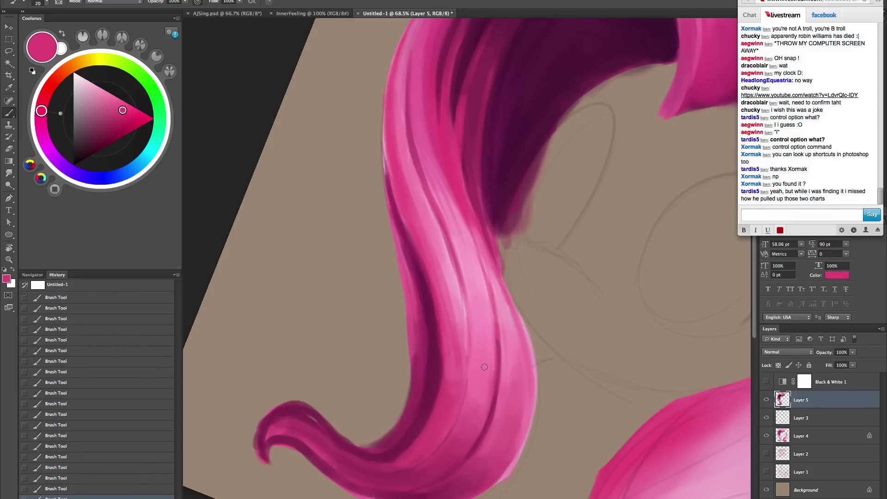
left_click(471, 271, "alt")
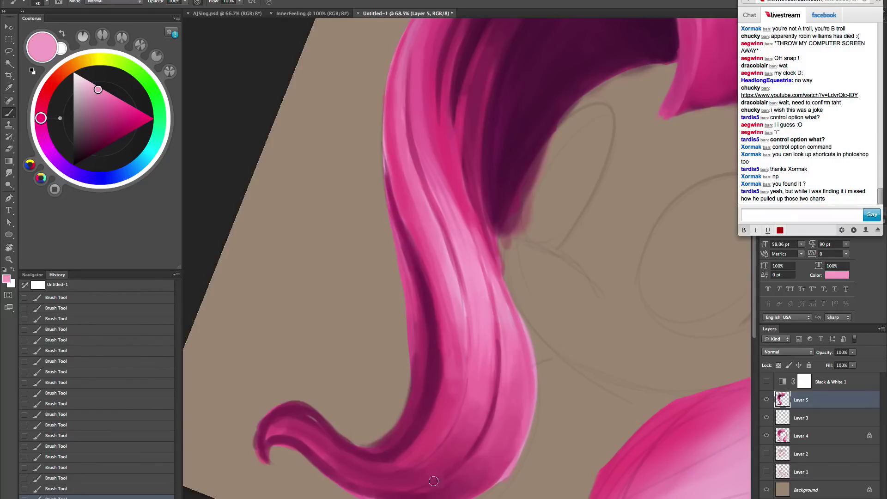
left_click(489, 377, "alt")
key("bracketleft")
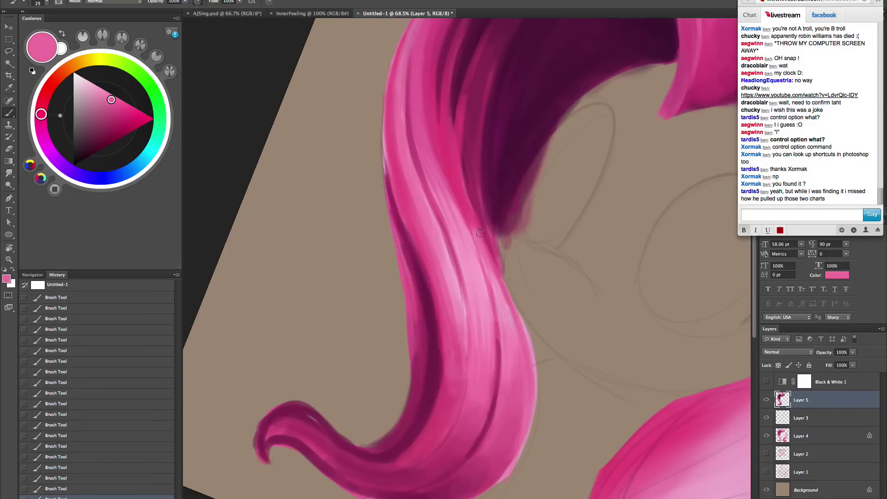
left_click(503, 295, "alt")
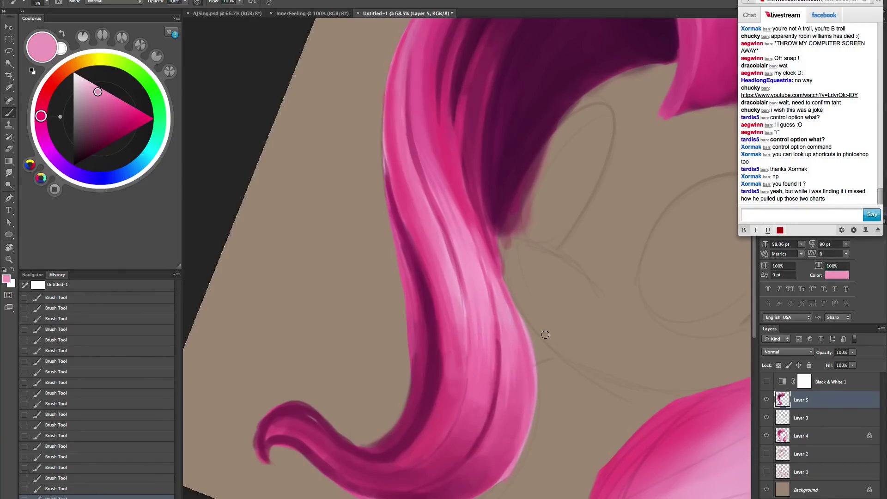
- Blend sampled light and medium pinks into the outer bulge of the long lock, using the brush at up to 35 px
mouse_move(531, 370)
left_mouse_down()
mouse_move(535, 320)
mouse_move(541, 356)
mouse_move(553, 364)
left_mouse_up()
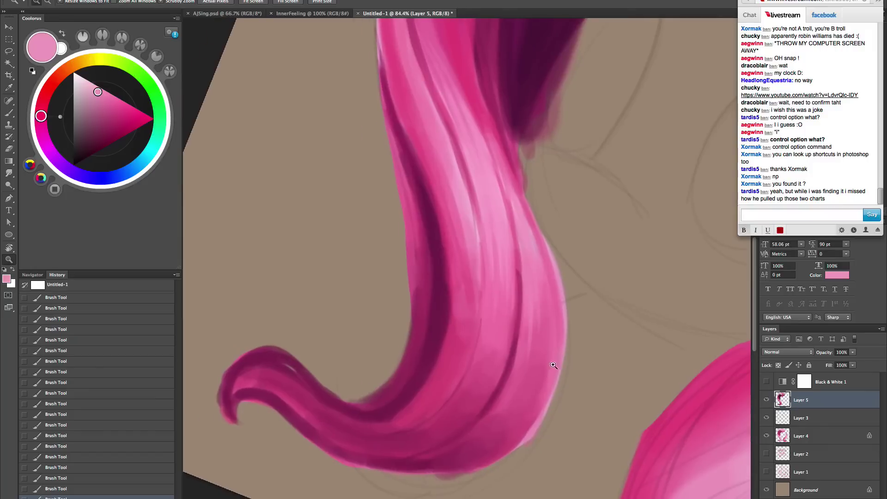
key("b")
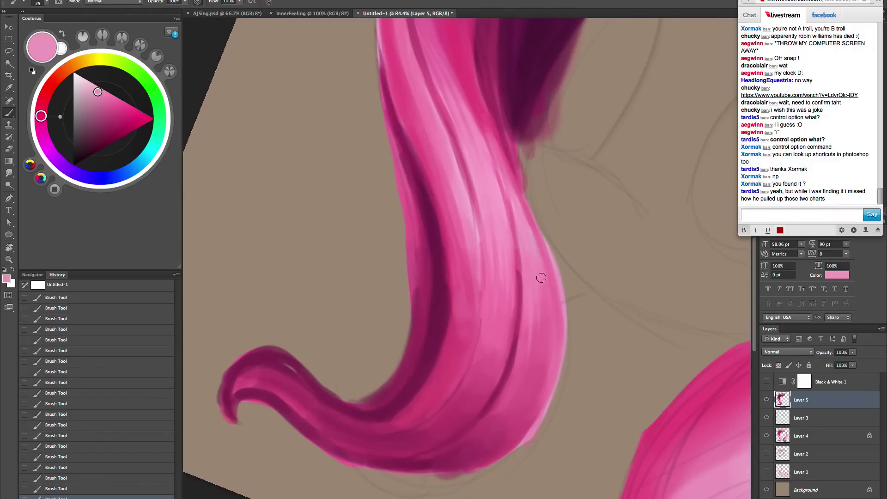
key("bracketright")
left_click(544, 352, "alt")
key("bracketleft")
key("bracketleft")
key("bracketright")
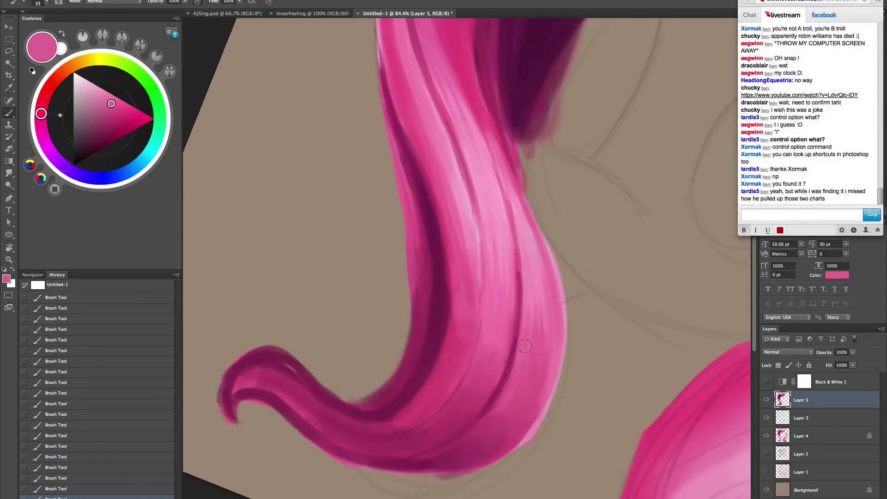
- Paint light pink strands down the upper outer edge of the bulge, reducing the brush from 20 px to fine strokes
key("bracketleft")
key("bracketleft")
key("bracketleft")
left_click(514, 197, "alt")
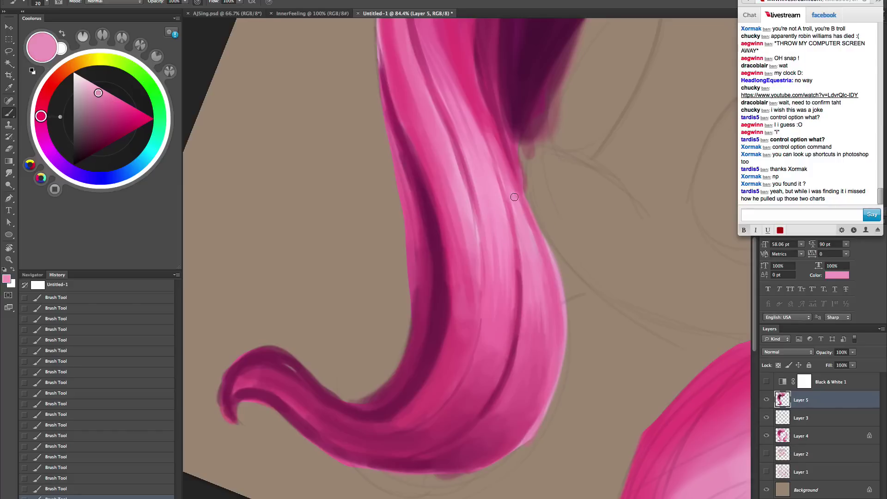
key("bracketleft")
key("bracketleft")
left_click_drag(523, 202, 535, 241)
- Rework the strands beside the inner shadow of the lower lock with sampled pinks, enlarging the brush up to 50 px
left_click(451, 265, "alt")
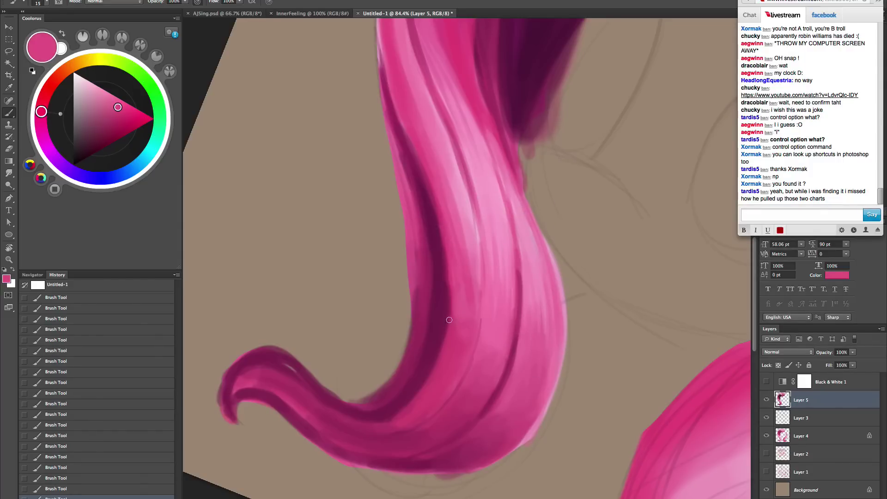
key("bracketright")
left_click(460, 215, "alt")
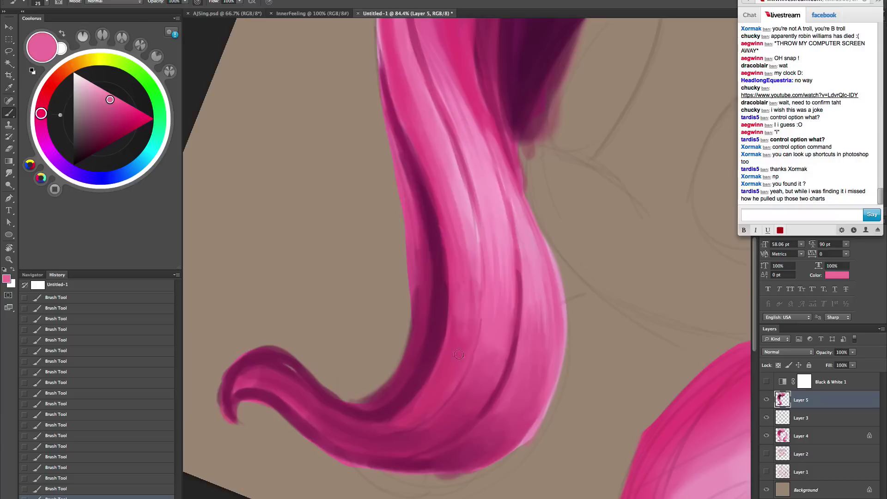
left_click(468, 209, "alt")
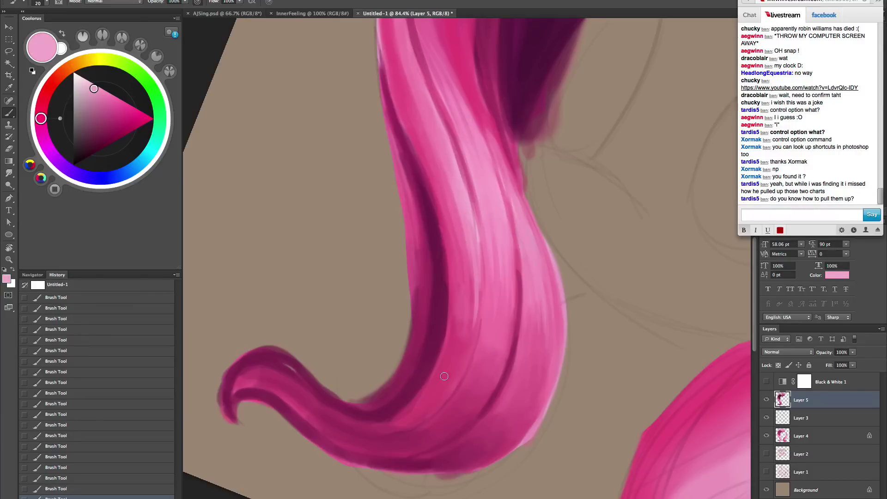
left_click(473, 269, "alt")
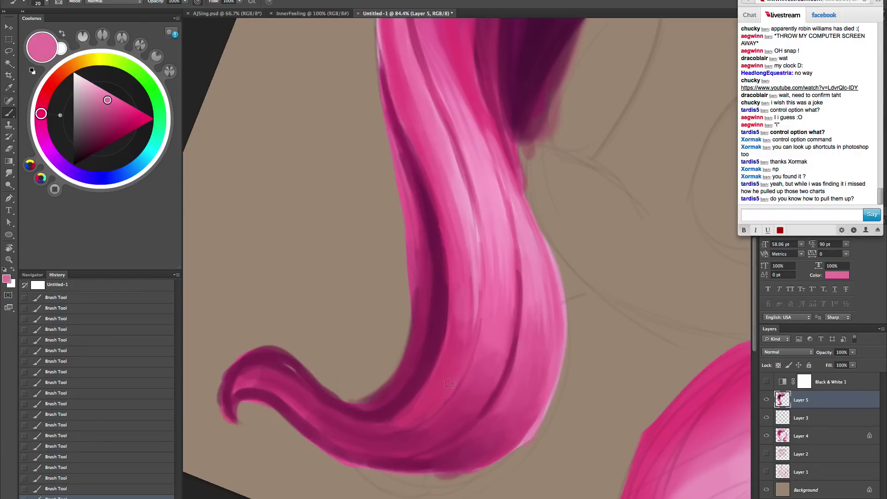
left_click(463, 355, "alt")
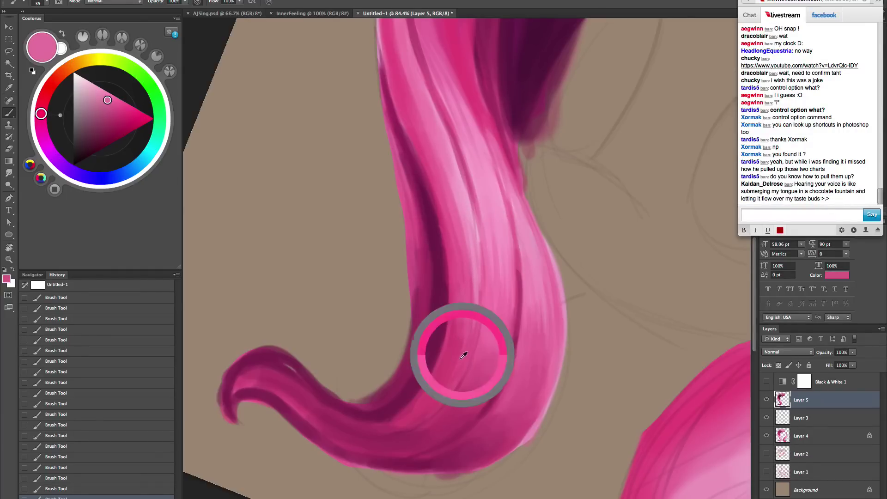
key("bracketright")
left_click(469, 273, "alt")
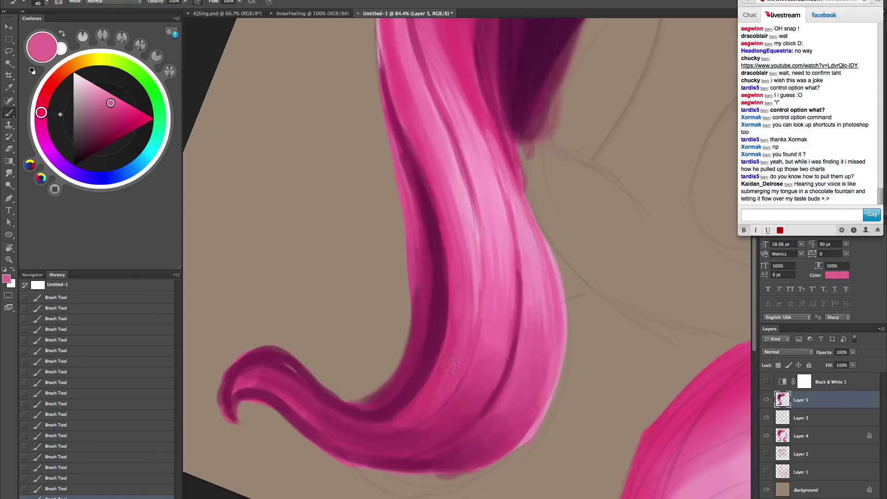
left_click(458, 327, "alt")
key("bracketright")
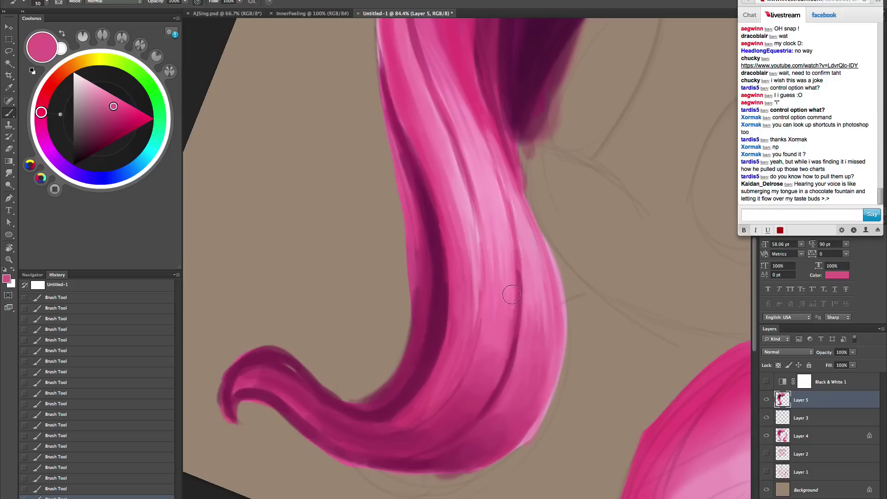
- Paint thin light pink highlight strands along the lower middle of the long lock with a 9 px brush
left_click(510, 243, "alt")
key("bracketleft")
key("bracketleft")
key("bracketleft")
key("bracketleft")
key("bracketleft")
key("bracketleft")
key("bracketleft")
key("bracketleft")
key("bracketleft")
mouse_move(500, 277)
left_mouse_down()
mouse_move(494, 349)
mouse_move(448, 429)
mouse_move(469, 421)
left_mouse_up()
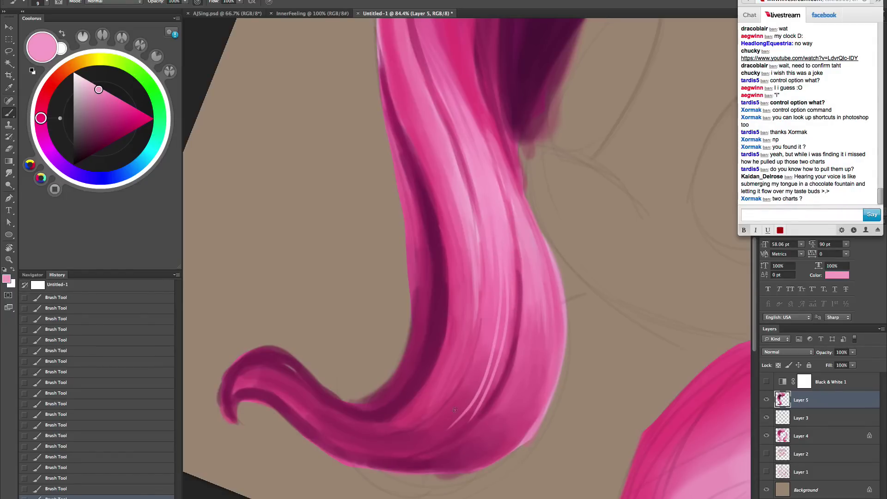
- Enlarge the brush to 500 px and open its hardness setting, closing it again over the lower lock
scroll(525, 406, "down", 2)
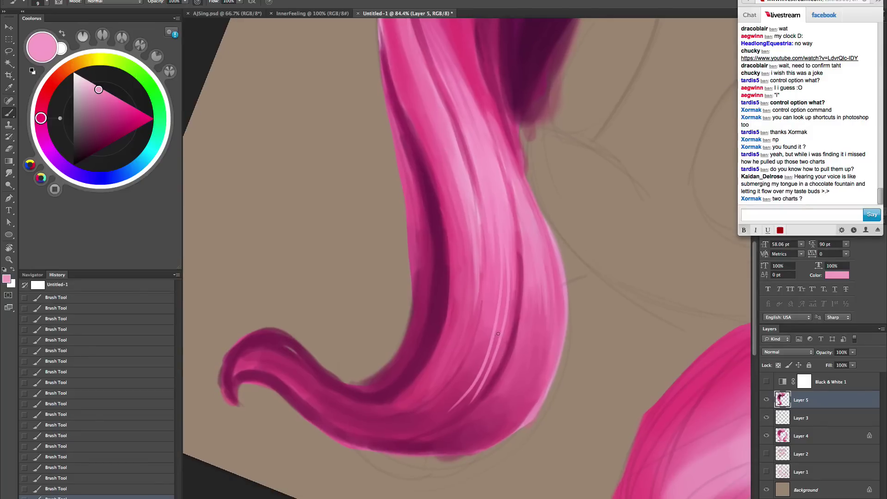
key("bracketright")
key("bracketright")
key("bracketright")
key("bracketright")
key("bracketright")
key("bracketright")
key("bracketright")
key("bracketright")
key("bracketright")
key("bracketright")
key("bracketright")
key("bracketright")
key("bracketright")
key("bracketright")
key("bracketright")
key("bracketright")
left_click_drag(511, 329, 497, 328)
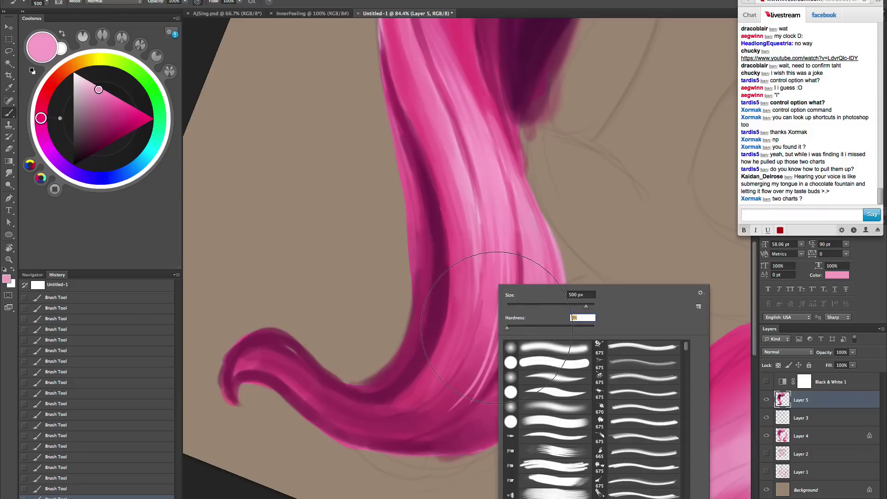
key("Return")
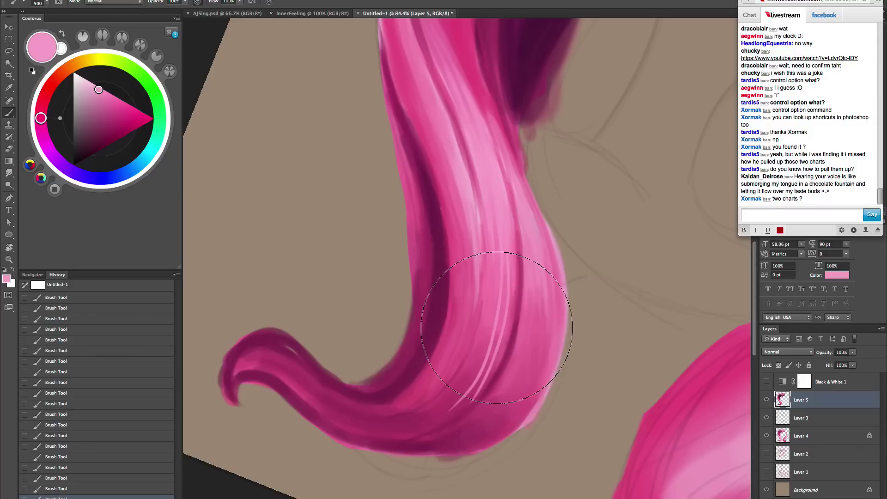
- Soften the thin highlight strands on the lower lock with sampled magenta and pink, using the brush at 150 to 250 px
left_click(466, 387, "alt")
key("bracketleft")
key("bracketleft")
key("bracketleft")
key("bracketleft")
key("bracketleft")
key("bracketleft")
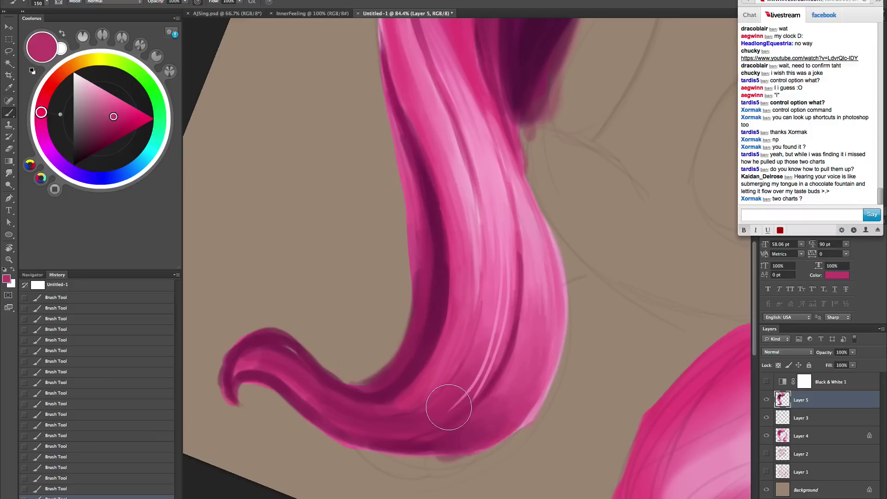
mouse_move(450, 406)
left_mouse_down()
mouse_move(474, 384)
mouse_move(495, 333)
left_mouse_up()
key("bracketright")
key("bracketright")
key("bracketright")
left_click(492, 344, "alt")
mouse_move(482, 369)
left_mouse_down()
mouse_move(502, 282)
mouse_move(483, 362)
left_mouse_up()
left_click(501, 291, "alt")
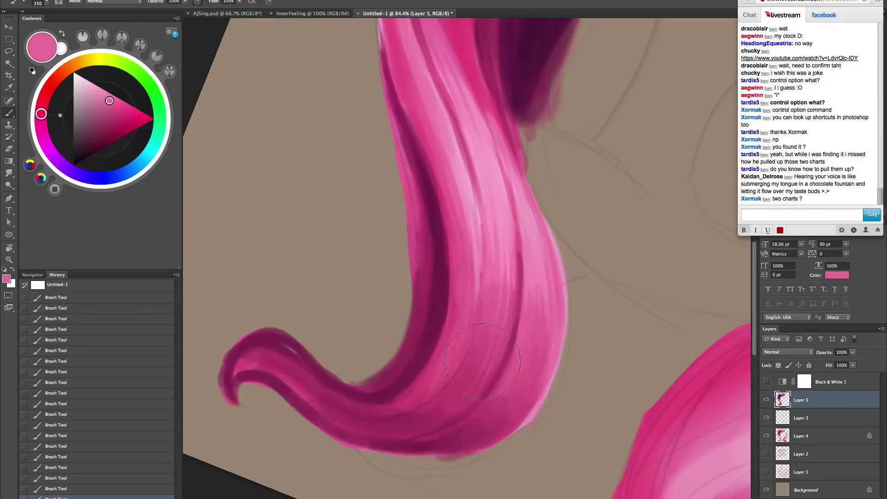
- Shade the lower bend of the long lock with sampled dark magenta at 250 px, blending back medium pinks above it
left_click(433, 408, "alt")
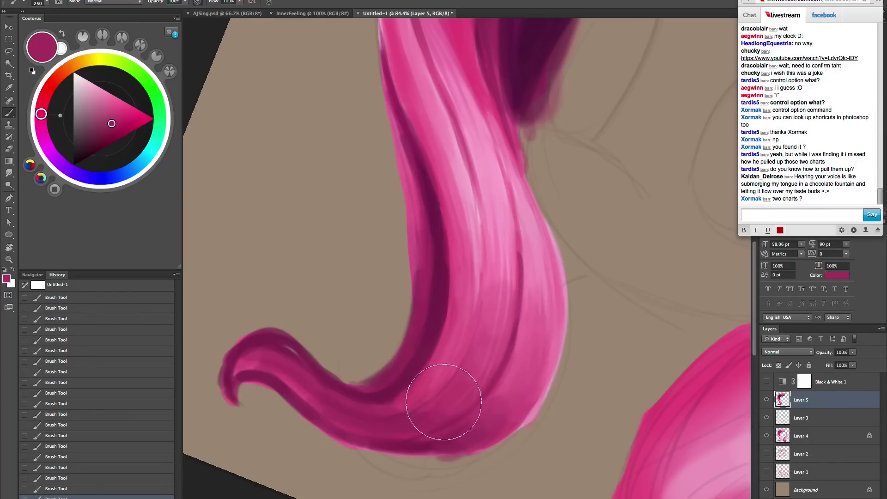
left_click_drag(430, 418, 482, 364)
left_click_drag(450, 406, 496, 337)
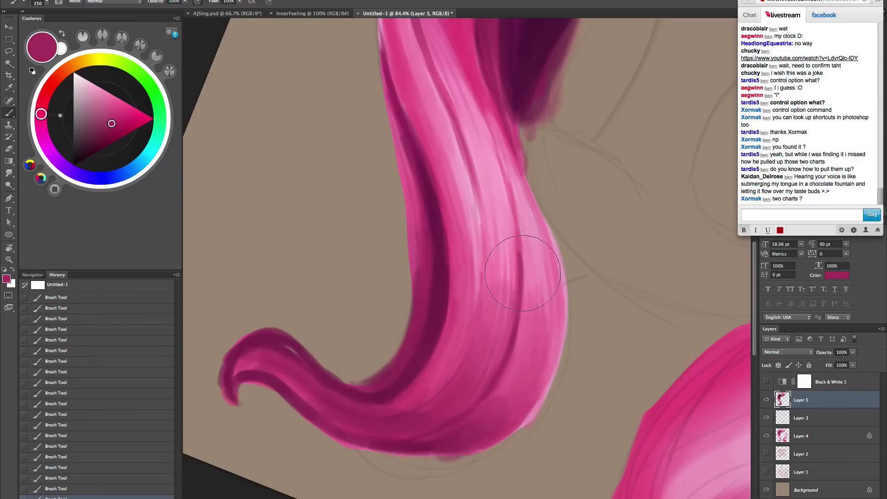
left_click(493, 296, "alt")
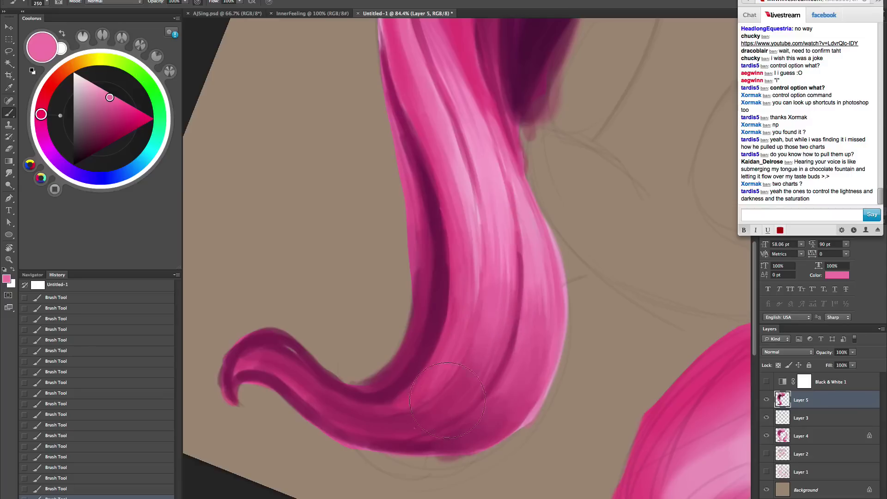
left_click(485, 344, "alt")
left_click_drag(485, 345, 479, 360)
- Add fine strands of sampled pinks to the lower middle of the long lock with a 15 px brush
key("bracketleft")
key("bracketleft")
key("bracketleft")
key("bracketleft")
key("bracketleft")
key("bracketleft")
key("bracketleft")
key("bracketleft")
key("bracketleft")
key("bracketleft")
key("bracketleft")
key("bracketleft")
key("bracketleft")
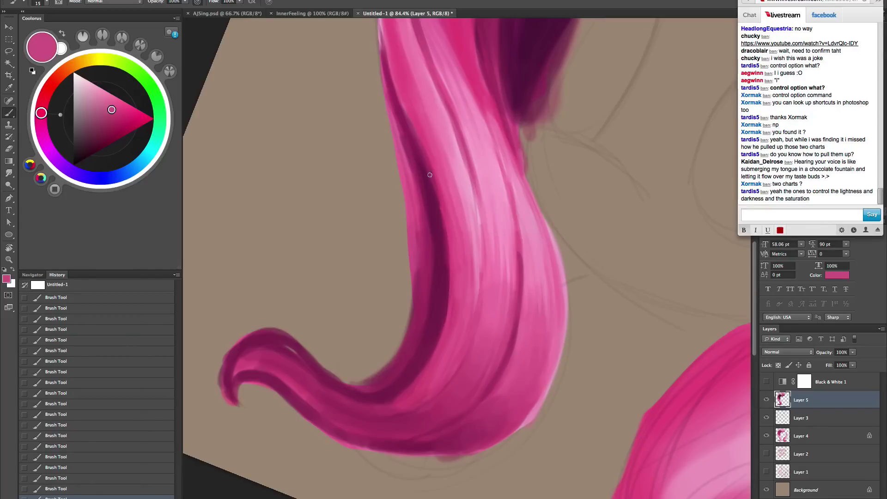
left_click(493, 250, "alt")
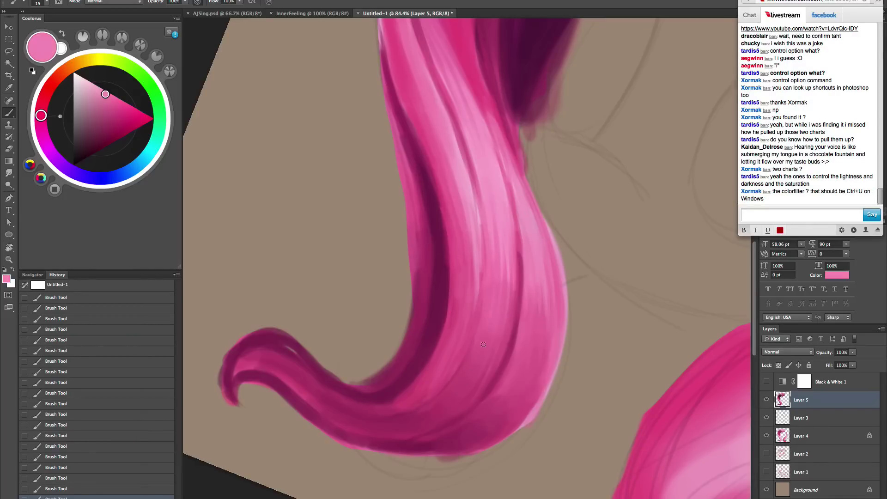
- Darken the underside of the lower bend with sampled dark magenta, enlarging the brush to 30 px
left_click(411, 428, "alt")
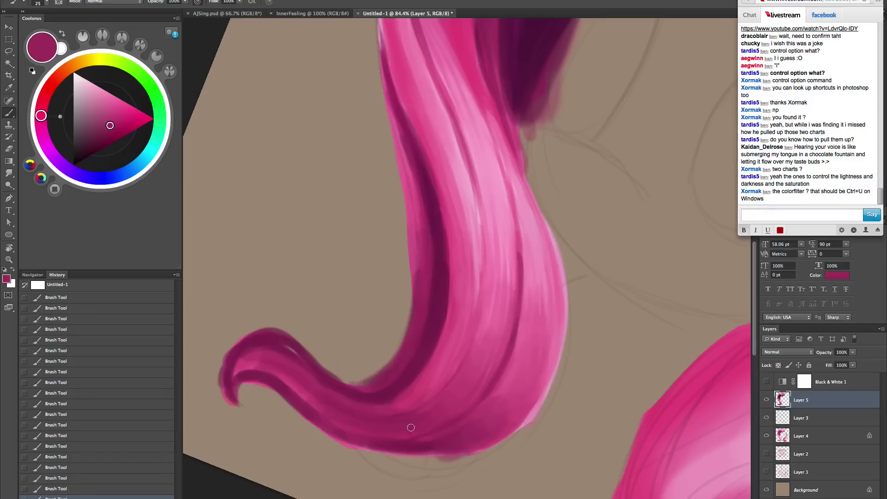
key("bracketright")
key("bracketright")
left_click_drag(518, 373, 519, 375)
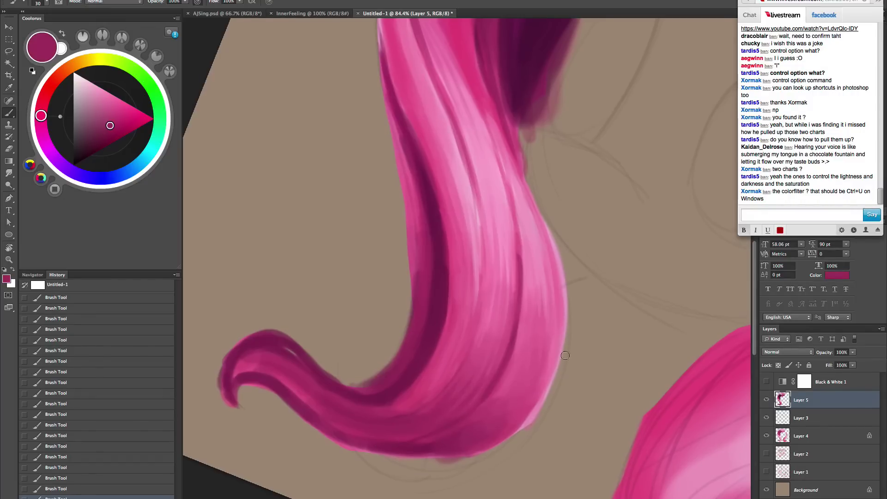
- Paint sampled magenta strokes along the inner edge of the long lock beside the dark shadow, starting at 15 px
key("r")
mouse_move(616, 370)
left_mouse_down()
mouse_move(640, 295)
mouse_move(616, 342)
left_mouse_up()
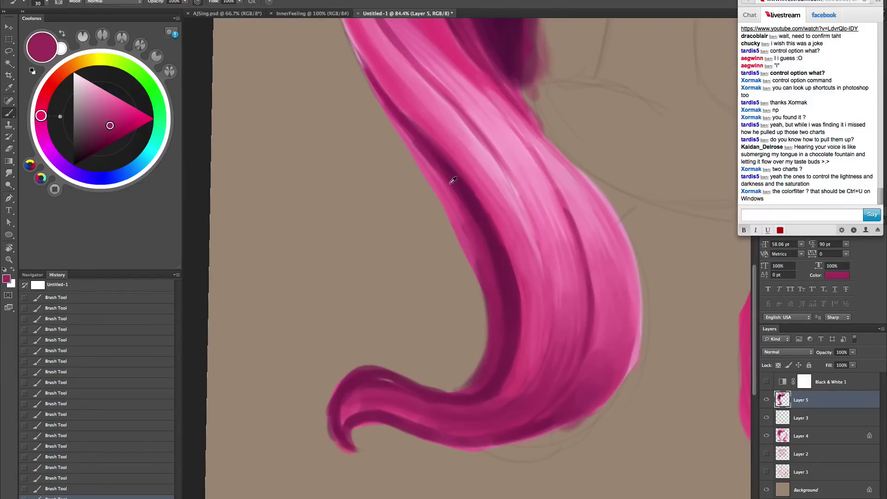
left_click(419, 138, "alt")
key("bracketleft")
key("bracketleft")
key("bracketleft")
key("bracketright")
key("bracketright")
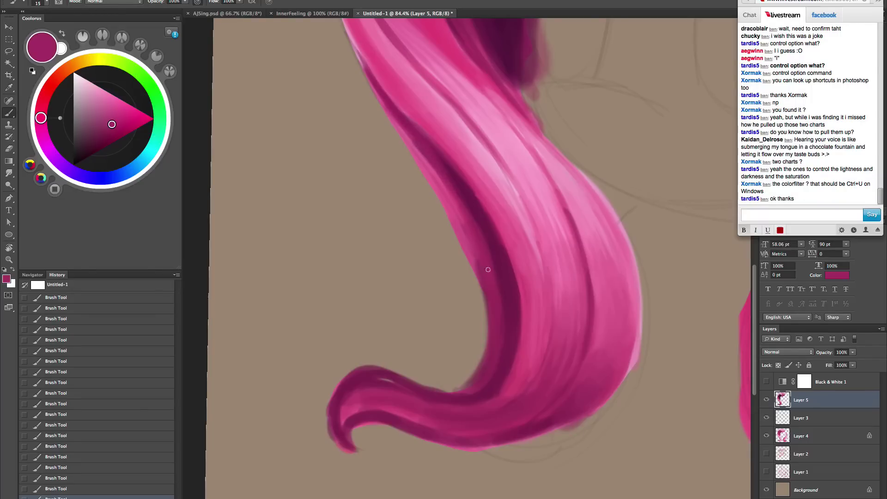
key("bracketright")
left_click_drag(399, 125, 457, 213)
key("bracketright")
key("bracketright")
left_click_drag(440, 180, 471, 247)
- Refine the inner shadow of the long lock with sampled dark purples, using the brush at 20 px and smaller
left_click(455, 168, "alt")
key("bracketleft")
key("bracketleft")
key("bracketleft")
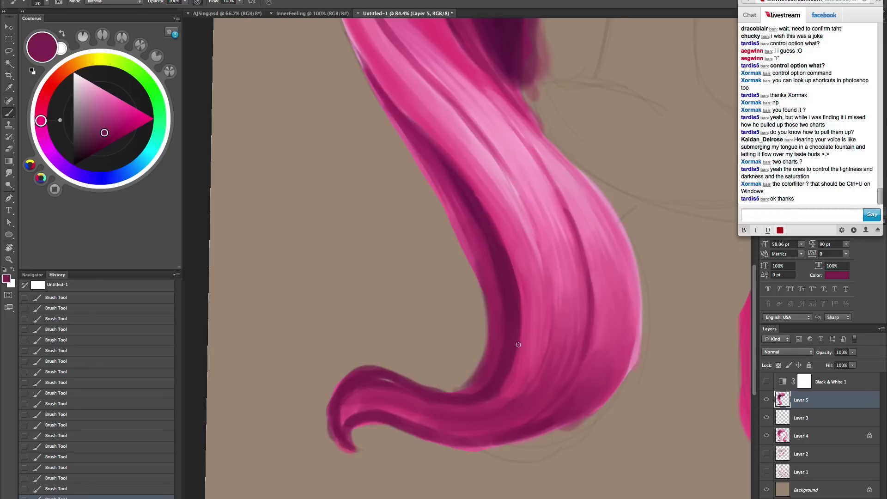
left_click(474, 204, "alt")
key("bracketright")
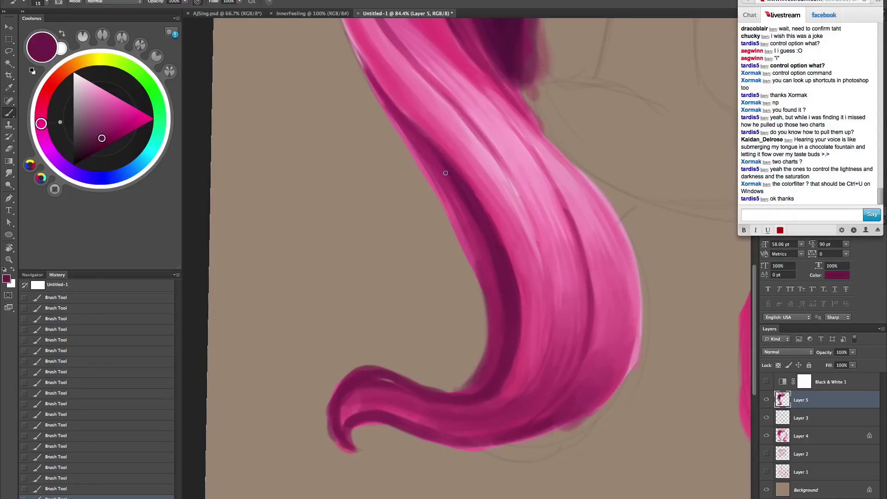
- Try a dark purple stroke down the inner shadow of the long lock
key("bracketright")
left_click_drag(445, 177, 474, 256)
key("super+z")
- Deepen and widen the upper inner shadow of the long lock with dark purple at 30 to 40 px
key("bracketright")
key("bracketright")
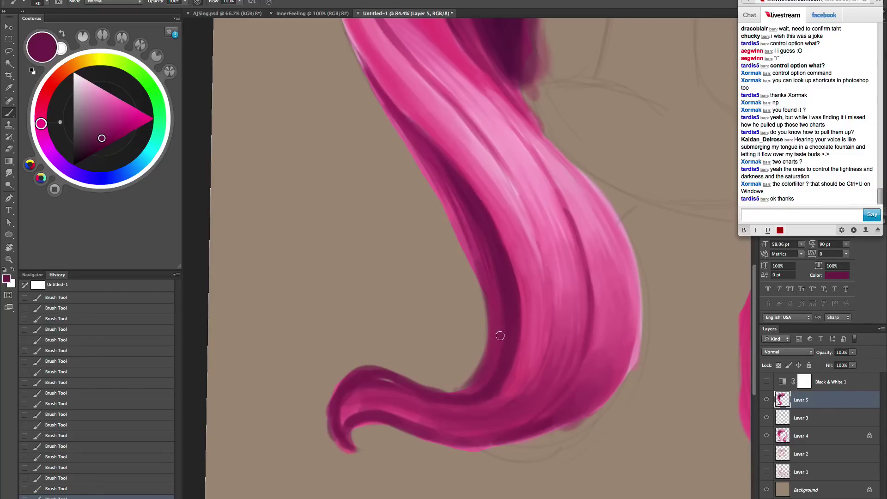
left_click_drag(424, 145, 472, 245)
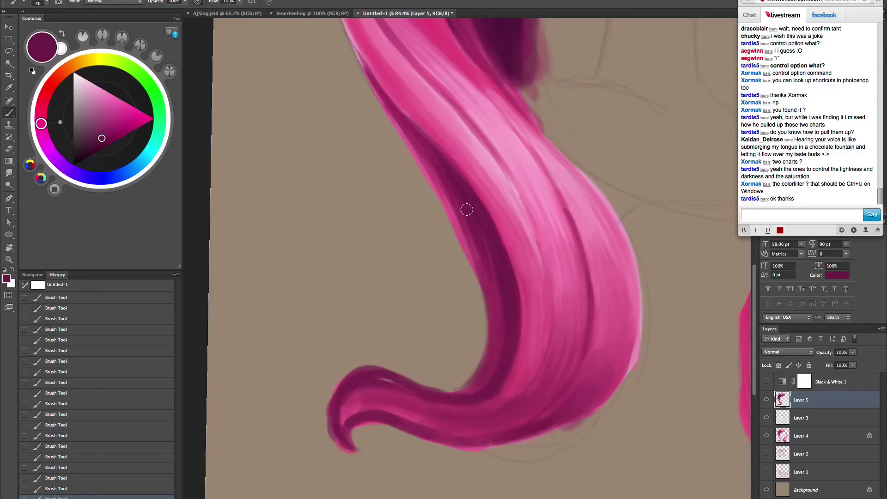
left_click(493, 273, "alt")
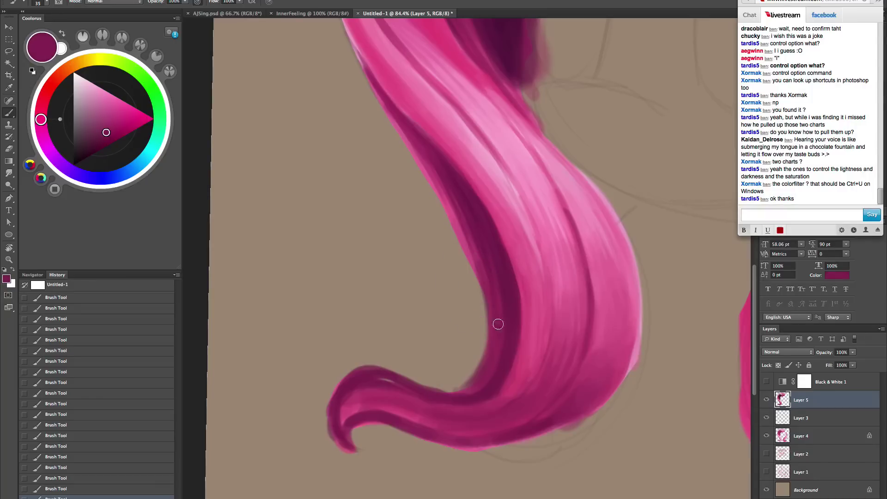
- Touch up the inner edge of the long lock beside the dark shadow with sampled magenta at 25 px
key("bracketleft")
left_click(468, 243, "alt")
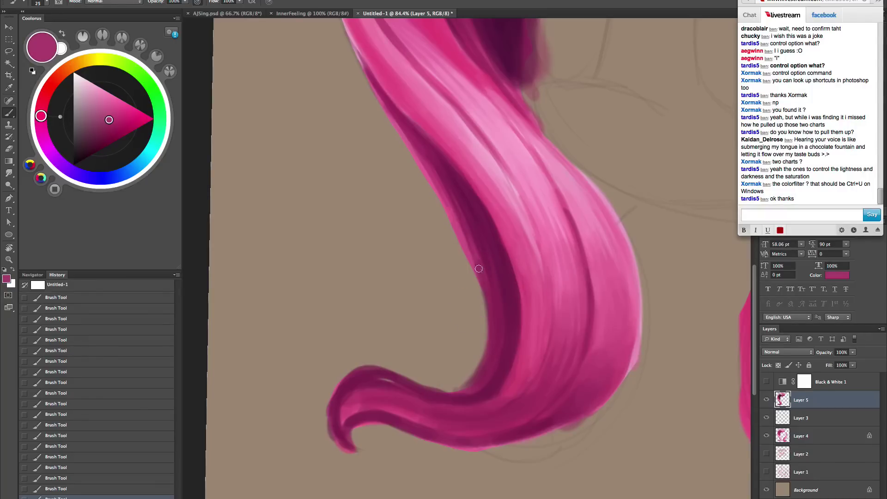
left_click_drag(578, 370, 563, 365)
- Shade the outer side of the long lock's lower bend with sampled dark purple, using the brush at 15 to 35 px
key("r")
left_click_drag(617, 355, 640, 304)
left_click_drag(622, 354, 589, 310)
left_click(517, 366, "alt")
key("bracketleft")
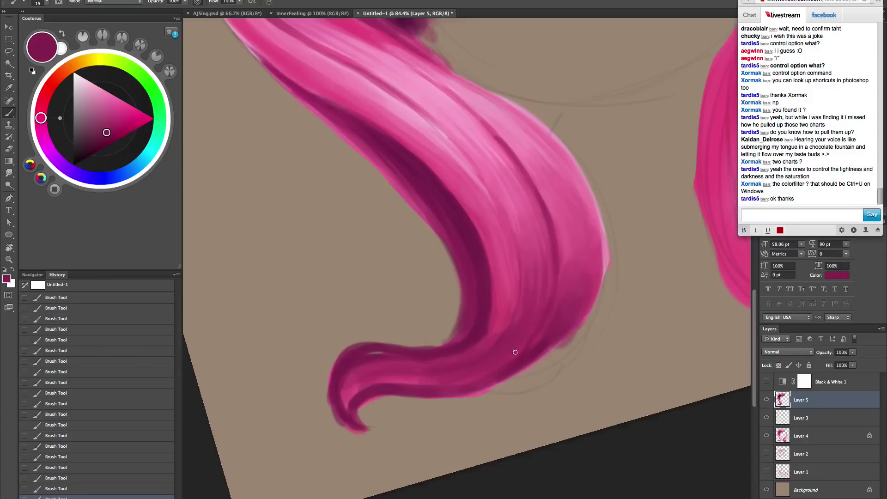
key("bracketright")
key("bracketright")
key("bracketright")
key("bracketleft")
key("bracketleft")
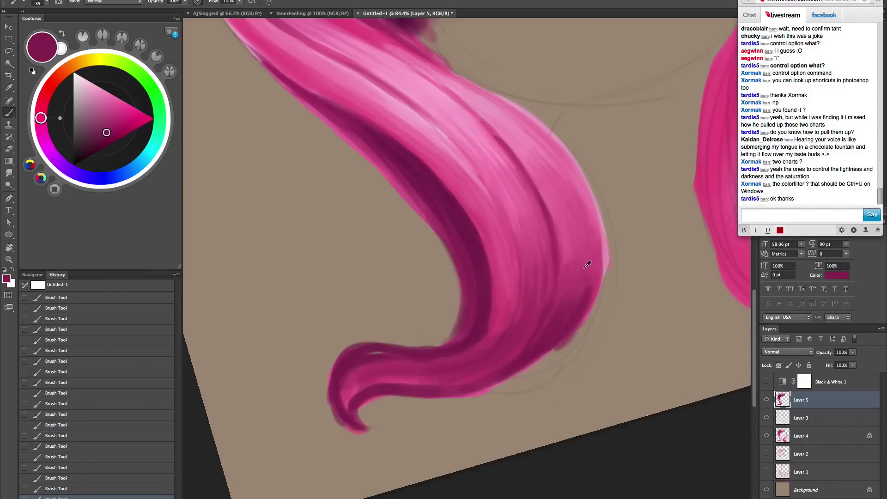
- Blend the lower bend's shading with sampled magenta at 50 px and darker magenta at 30 px
left_click(579, 299, "alt")
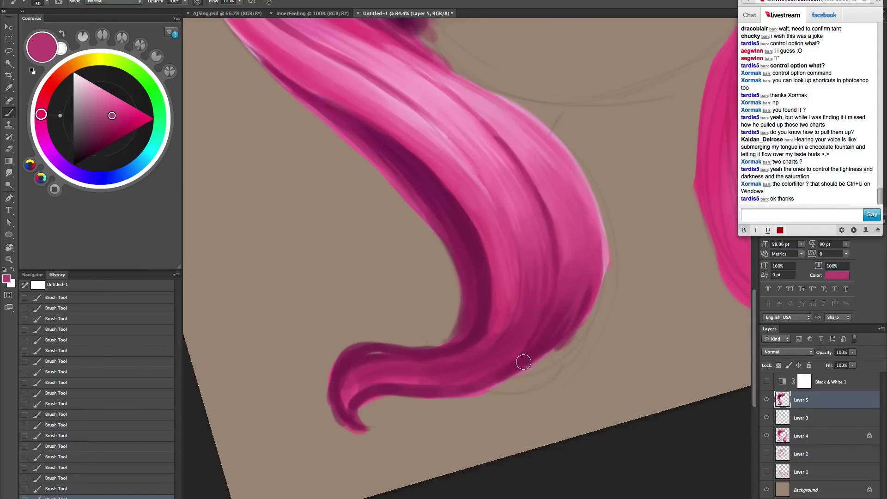
key("bracketright")
key("bracketright")
key("bracketright")
key("bracketright")
key("bracketright")
left_click(562, 313, "alt")
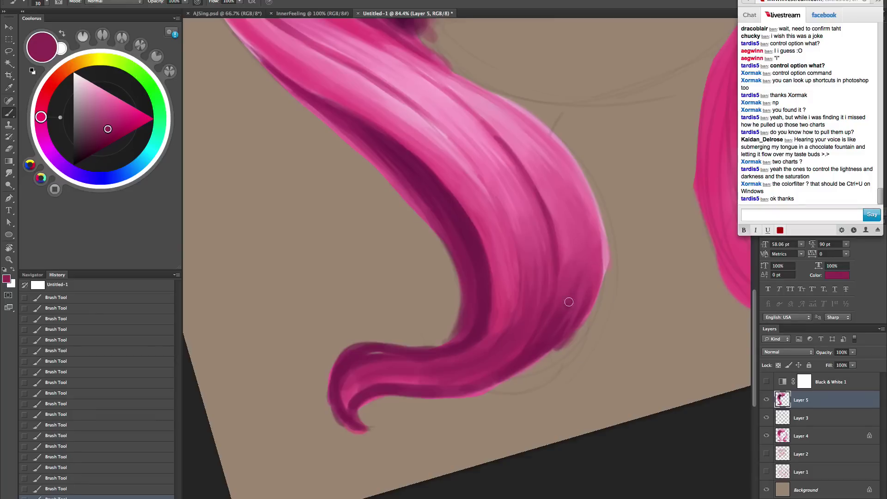
- Soften the bend's shading into the lit outer edge of the lock with sampled pink at 30 px
key("bracketright")
key("bracketright")
key("bracketright")
key("bracketright")
left_click(584, 291, "alt")
key("bracketleft")
key("bracketleft")
key("bracketleft")
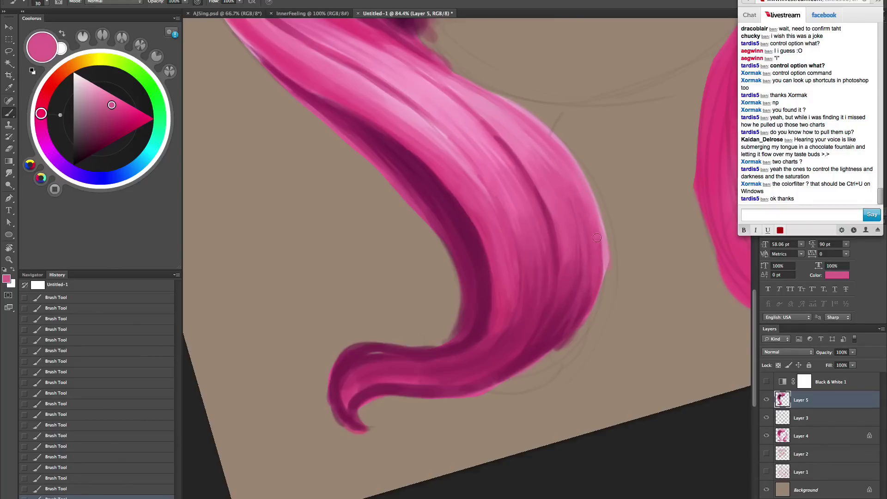
- Darken the underside of the lower bend with sampled dark magenta at 40 px and dark purple at 20 px
left_click(573, 326, "alt")
key("bracketright")
key("bracketright")
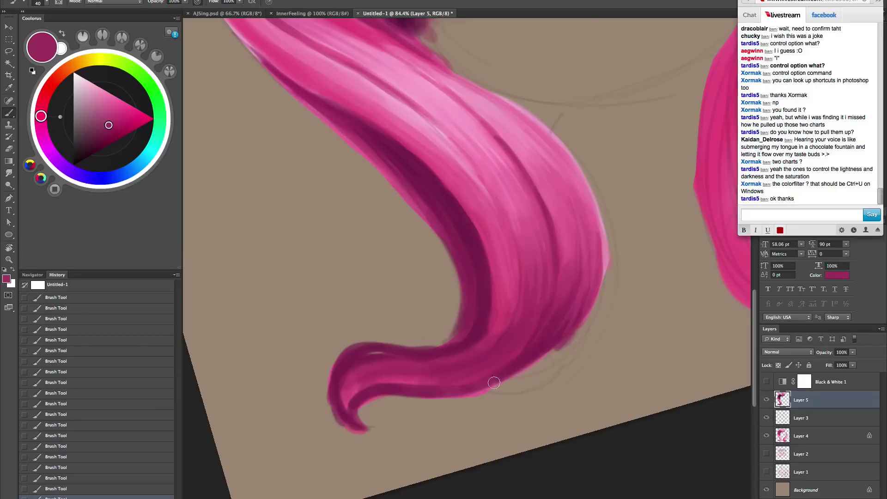
left_click(556, 236, "alt")
key("bracketleft")
left_click(524, 357, "alt")
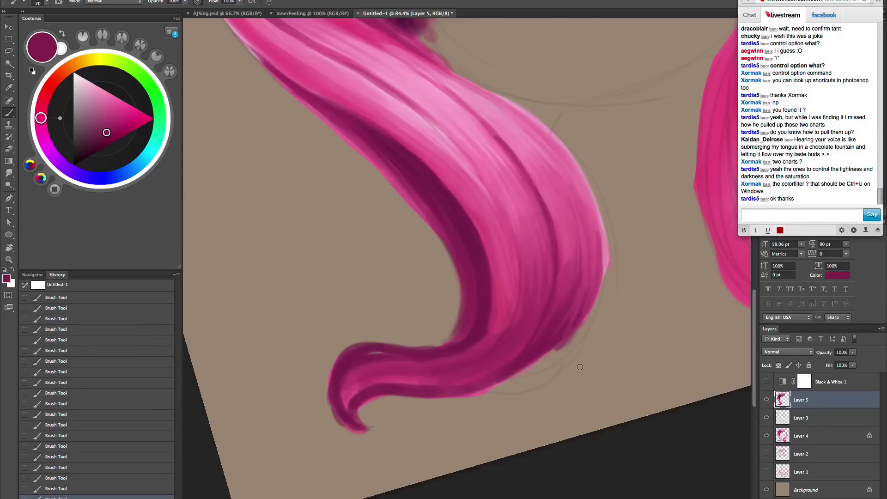
- Paint sampled magenta strands through the lower bend and dark purple along the curled tip's outer edge at 20 to 25 px
key("r")
mouse_move(567, 390)
left_mouse_down()
mouse_move(629, 348)
mouse_move(616, 323)
mouse_move(584, 352)
left_mouse_up()
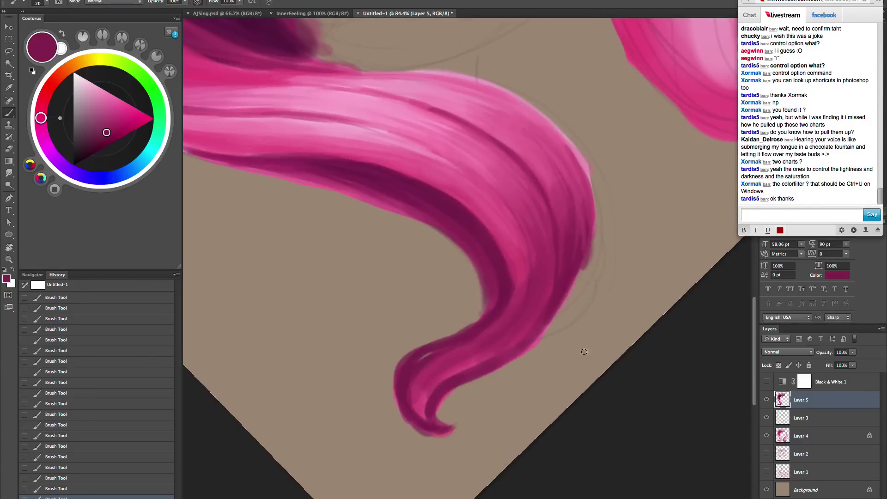
left_click(533, 232, "alt")
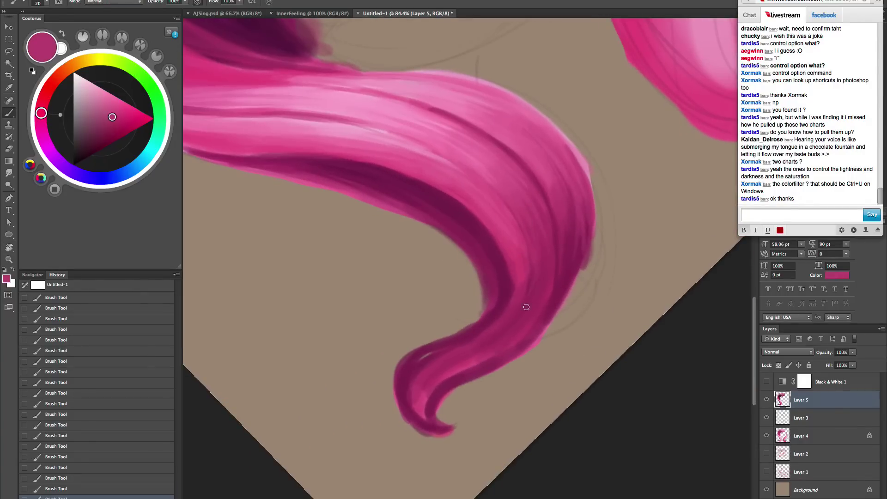
left_click(523, 267, "alt")
left_click(487, 321, "alt")
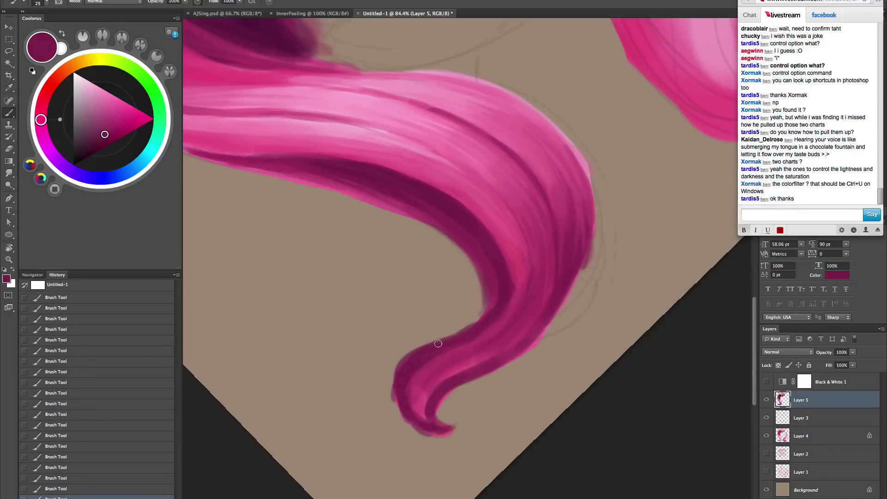
- Brighten the middle of the curled tip with sampled magenta at 25 px and lighter pink at up to 60 px
left_click(516, 280, "alt")
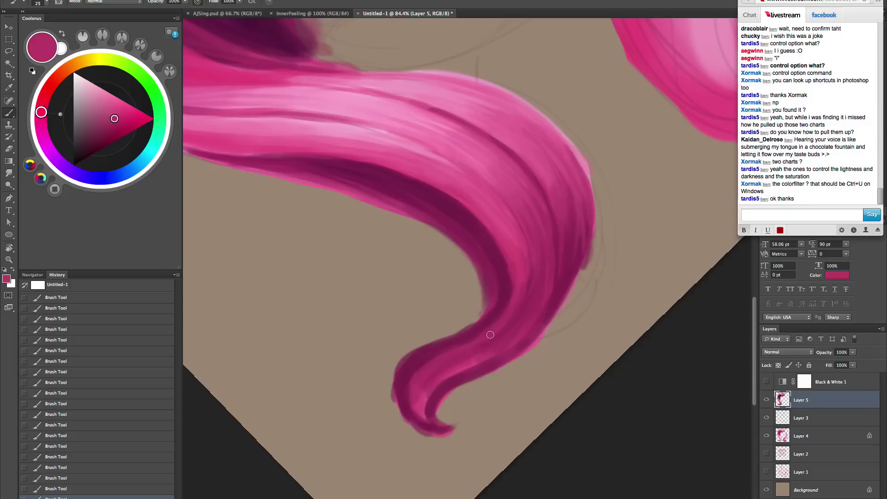
key("bracketright")
left_click(469, 154, "alt")
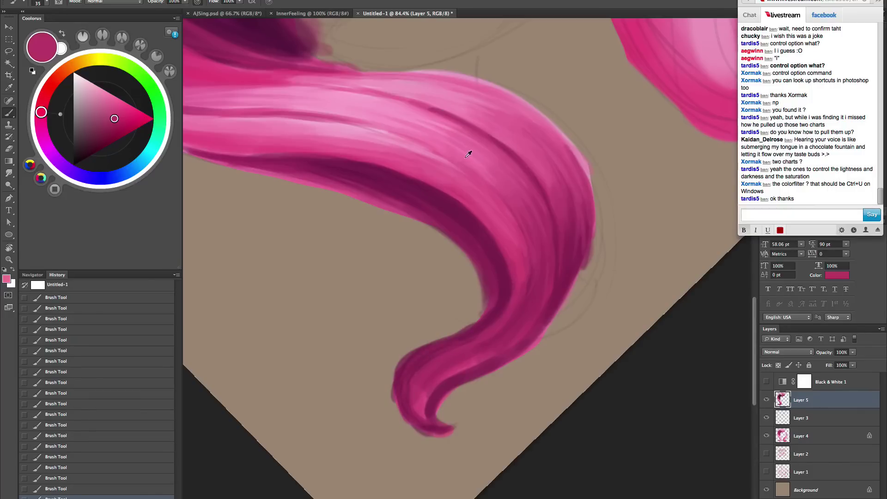
key("bracketright")
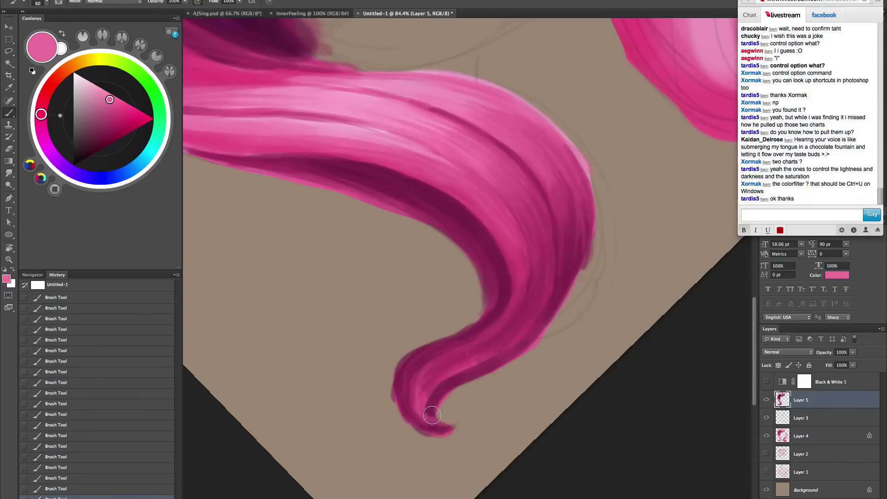
- Blend the curled tip's highlight into the lower bend with sampled magenta-pink strokes at 70 px
left_click(448, 359, "alt")
key("bracketright")
key("bracketright")
key("bracketright")
left_click_drag(418, 415, 485, 351)
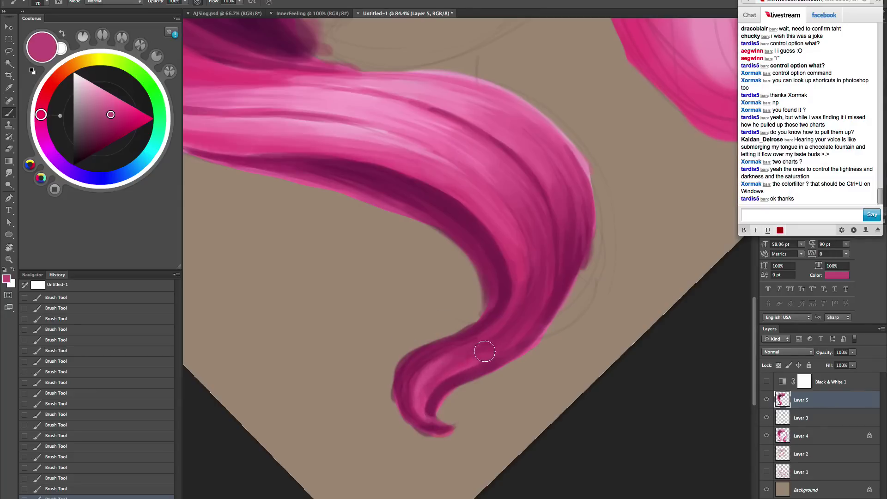
mouse_move(419, 387)
left_mouse_down()
mouse_move(511, 333)
mouse_move(428, 375)
mouse_move(468, 354)
left_mouse_up()
left_click_drag(440, 406, 541, 314)
key("Escape")
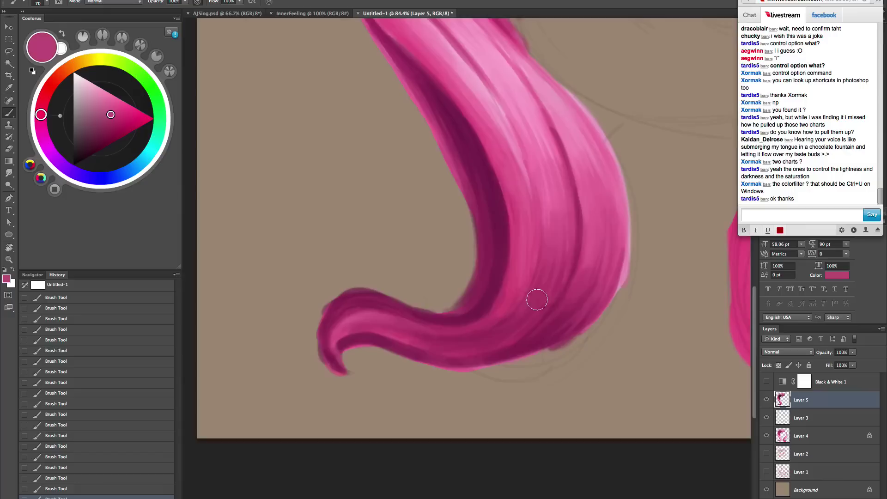
- Paint a sampled magenta strand line down the middle of the long lock's highlight at 35 px
left_click_drag(594, 291, 572, 303)
left_click_drag(602, 241, 516, 400)
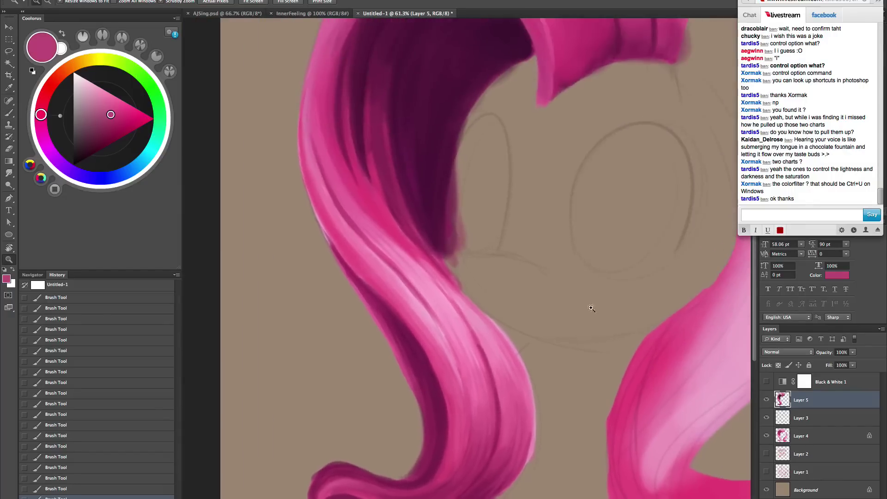
key("r")
left_click_drag(593, 303, 569, 349)
key("z")
left_click_drag(480, 331, 522, 314)
left_click_drag(512, 323, 522, 319)
key("b")
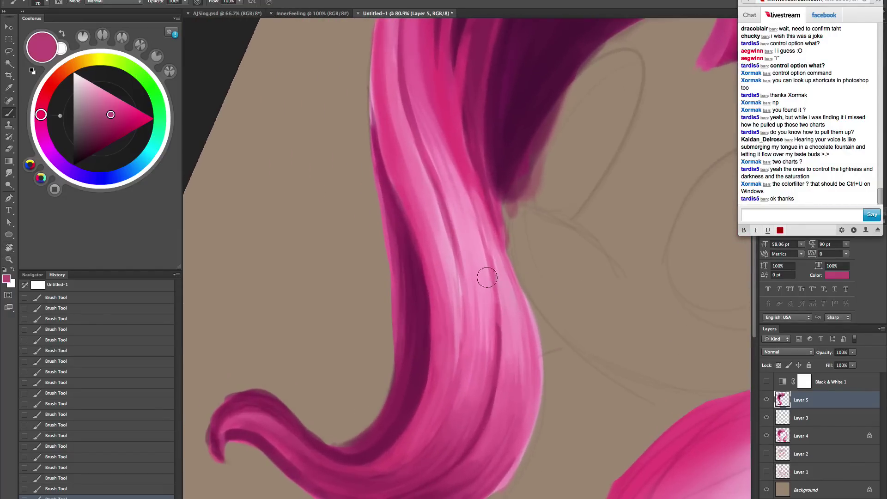
left_click(464, 152, "alt")
left_click_drag(455, 260, 461, 281)
left_click_drag(452, 243, 458, 342)
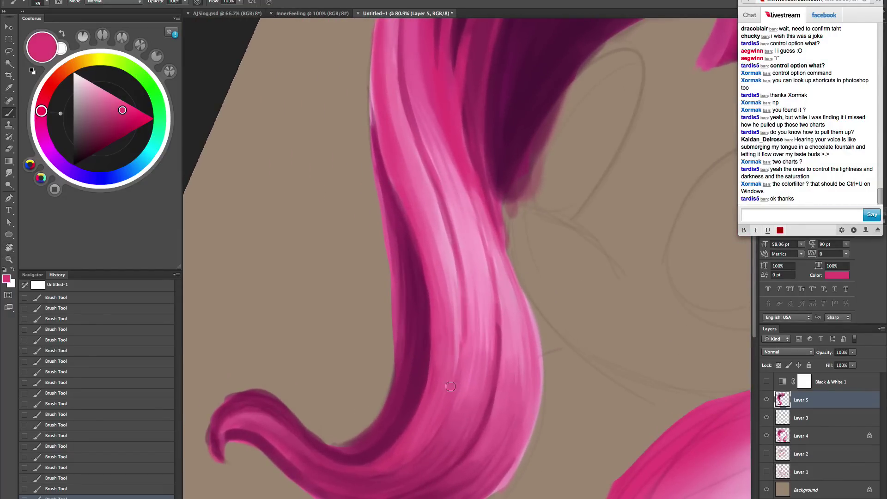
- Extend the magenta strand line down the long lock with a smaller brush, replacing the first attempted stroke
key("bracketleft")
left_click_drag(454, 246, 458, 361)
key("alt+super+z")
left_click_drag(453, 251, 455, 375)
- Add thin highlight strands beside the inner shadow of the long lock with sampled light pinks at 20 px
left_click(415, 167, "alt")
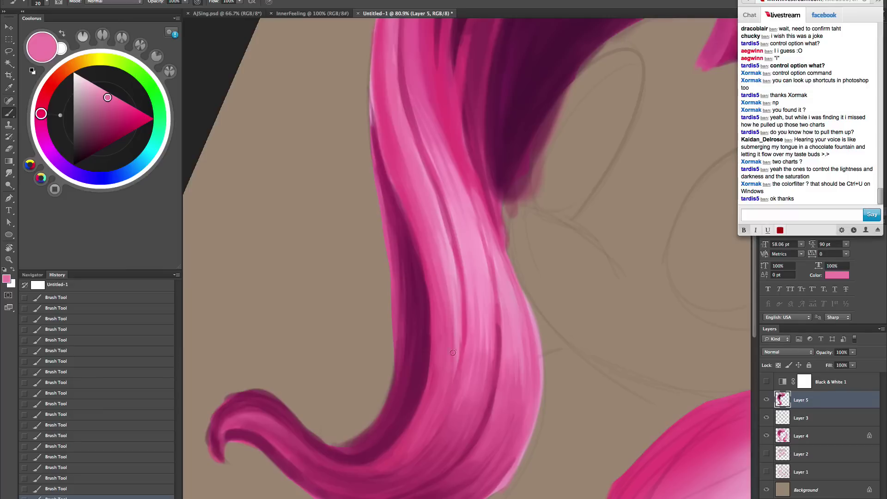
left_click(446, 277, "alt")
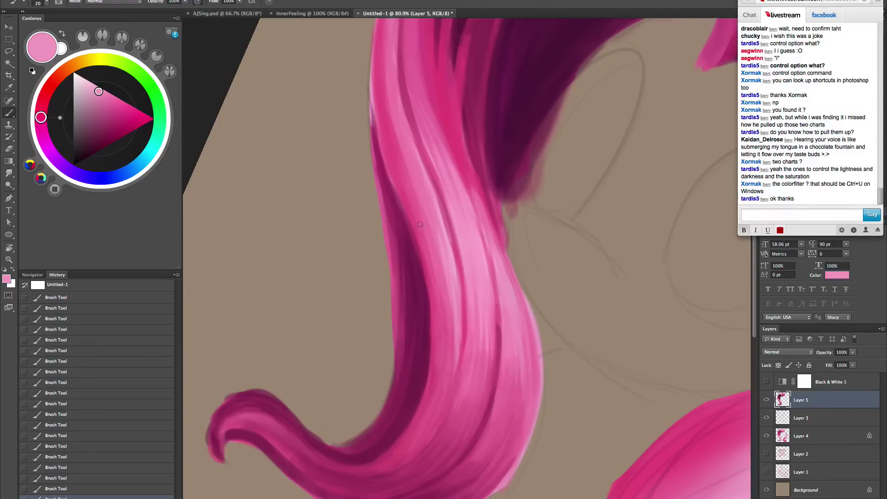
left_click_drag(420, 224, 437, 282)
- Refine the strands on the outer side of the long lock with sampled magenta at 20 px and light pink at 40 px
left_click(449, 158, "alt")
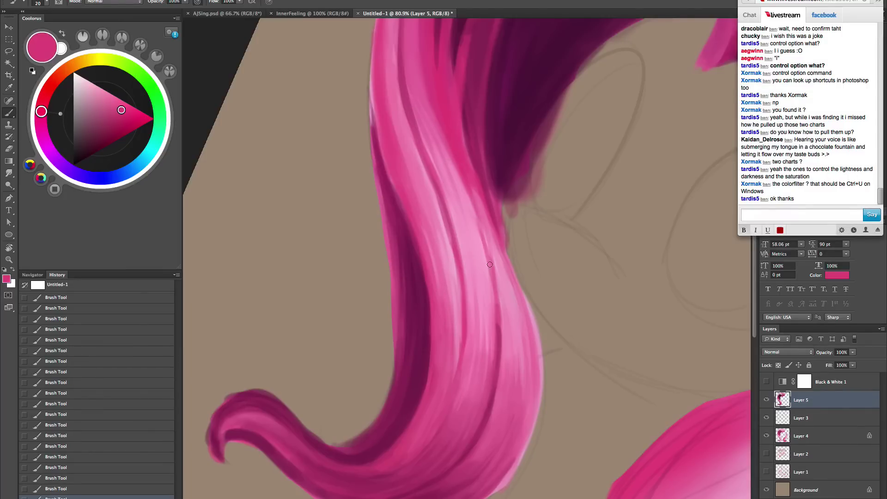
key("bracketright")
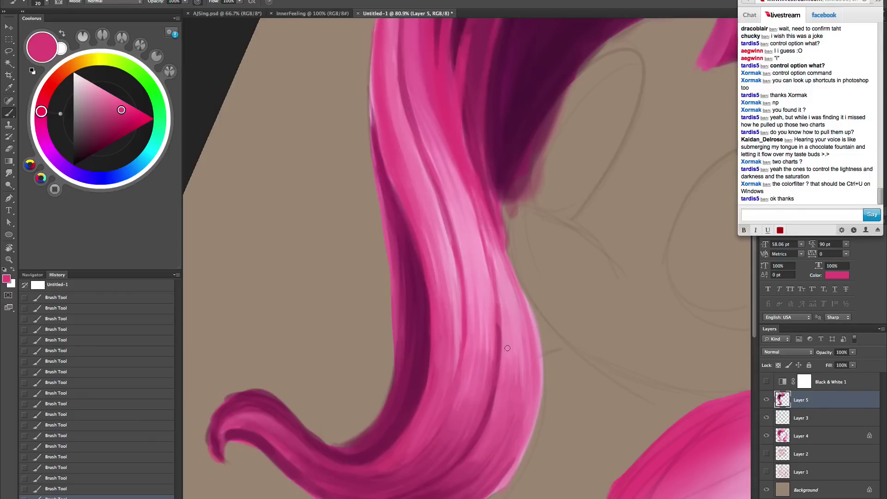
left_click(495, 267, "alt")
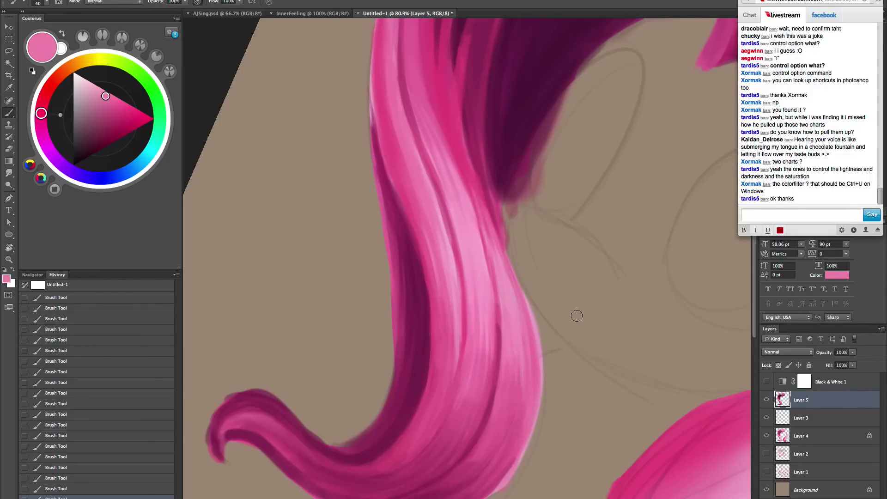
- Paint sampled pink strokes up the upper part of the long lock at 40 px, undoing and repainting the first one
scroll(519, 380, "up", 5)
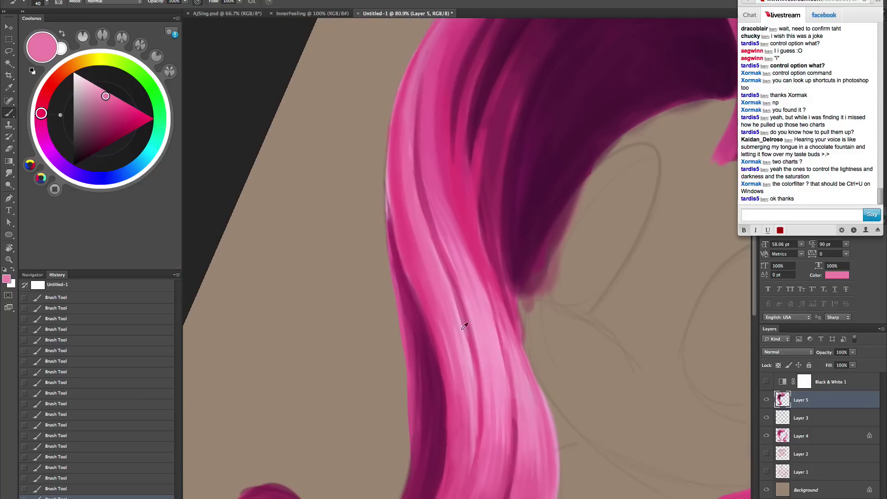
left_click(447, 297, "alt")
left_click_drag(435, 302, 409, 111)
key("super+z")
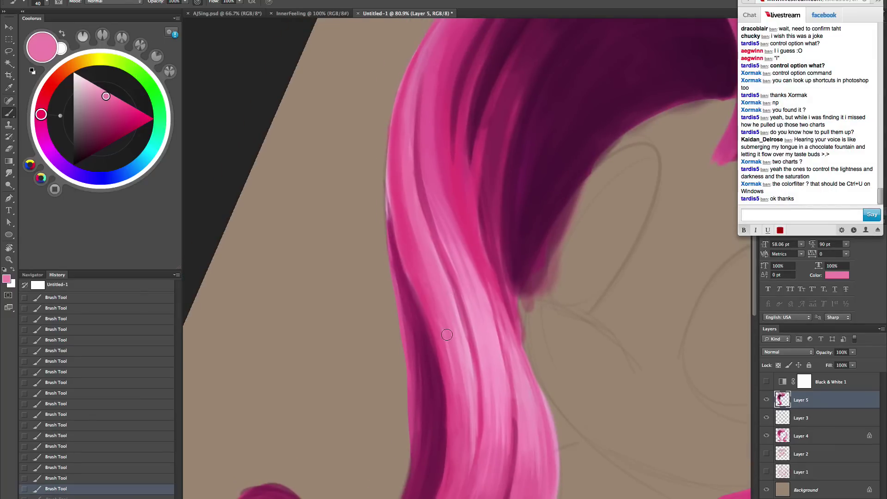
left_click_drag(448, 332, 398, 185)
key("bracketleft")
- Clean up and blend the outer edge of the upper long lock with sampled magenta at 20 to 50 px
left_click(400, 133, "alt")
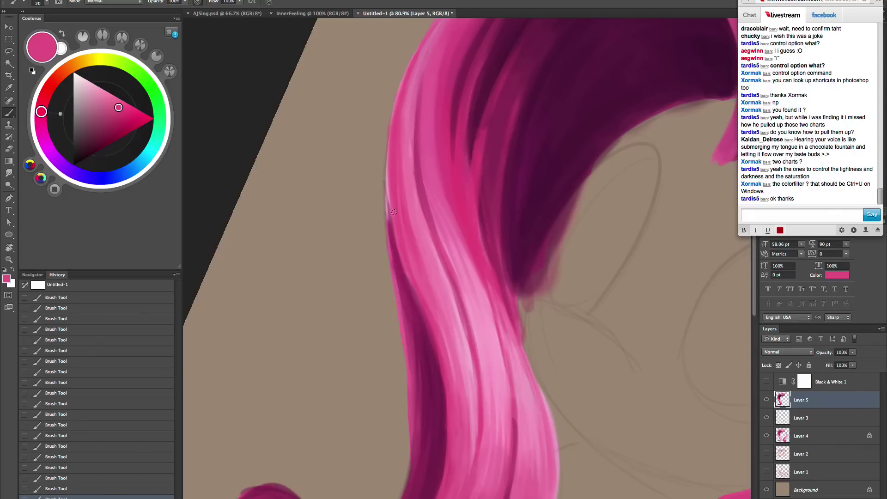
key("bracketright")
left_click_drag(394, 212, 387, 153)
key("bracketright")
key("bracketright")
mouse_move(408, 122)
left_mouse_down()
mouse_move(414, 78)
mouse_move(407, 173)
left_mouse_up()
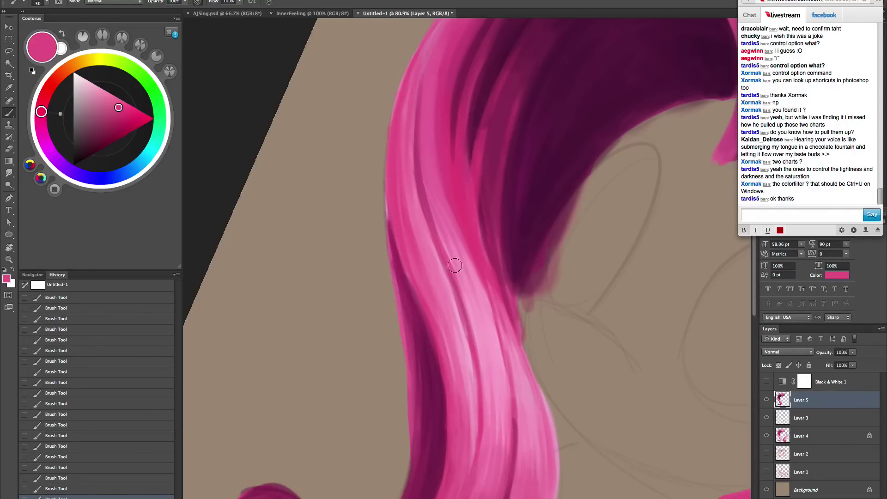
- Paint sampled magenta strokes down the outer curve at the top of the long lock at 50 px
left_click_drag(475, 373, 479, 484)
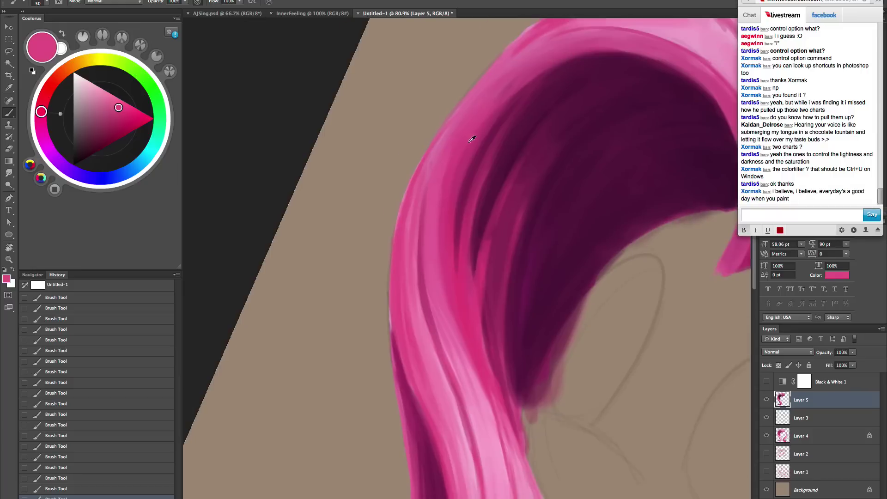
left_click(441, 155, "alt")
left_click_drag(438, 150, 414, 255)
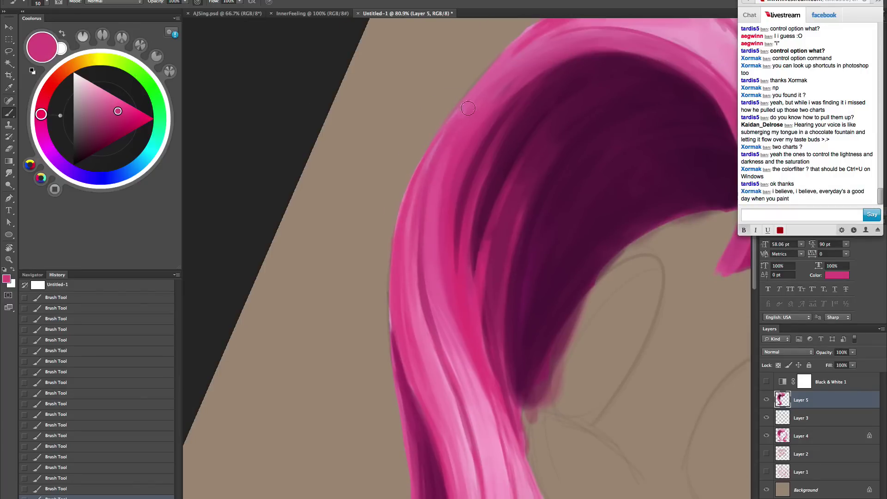
mouse_move(468, 108)
left_mouse_down()
mouse_move(434, 149)
mouse_move(470, 98)
mouse_move(417, 199)
left_mouse_up()
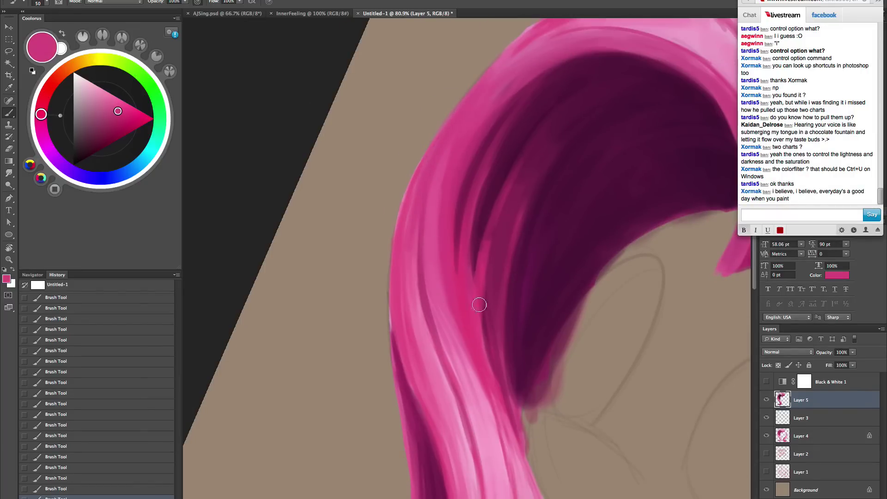
- Refine the strands bordering the dark inner hair with sampled dark purple at 50 px and deep magenta at 35 px
left_click(525, 106, "alt")
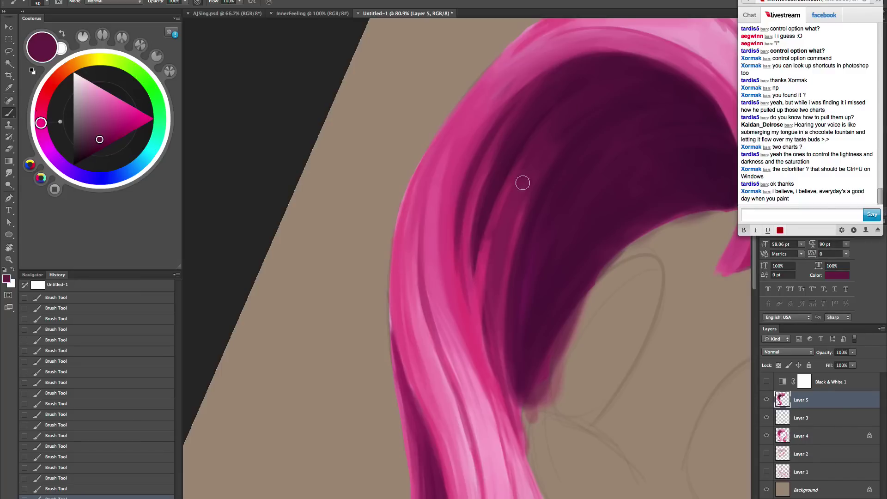
left_click(464, 277, "alt")
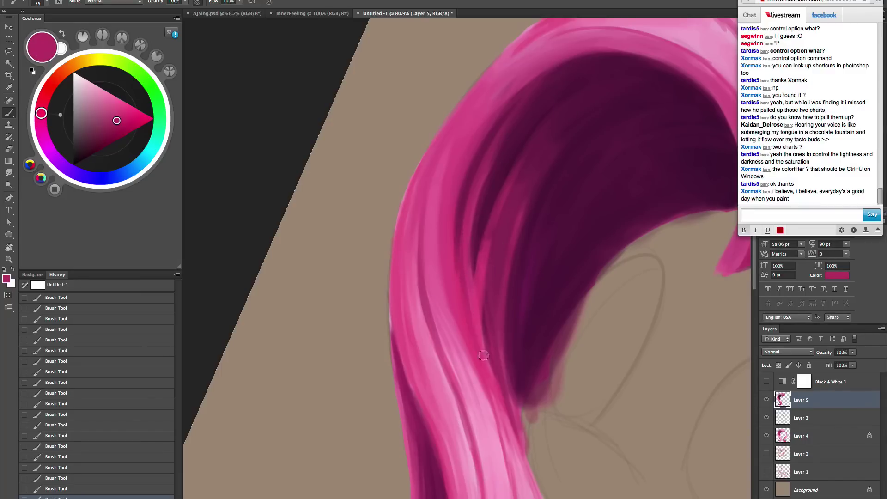
key("[")
- Deepen the gaps between the upper strands with sampled dark purples, using the brush at 40 px and 25 px
left_click(475, 178, "alt")
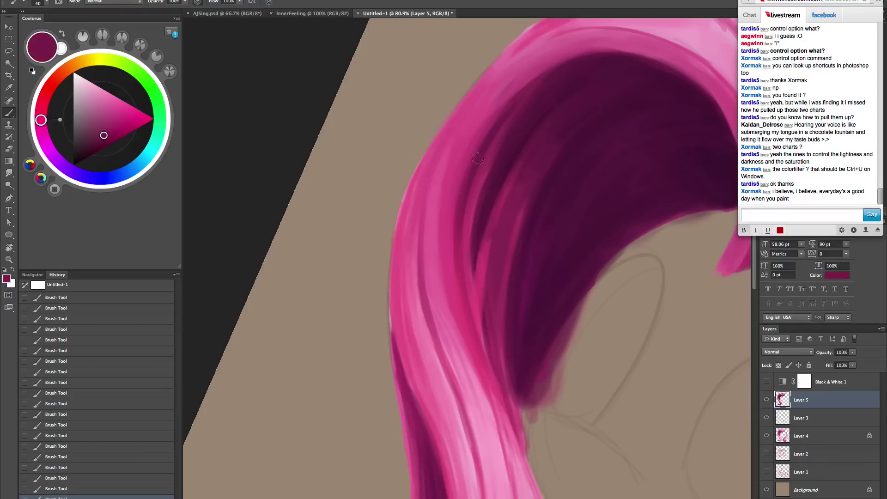
key("bracketright")
key("bracketright")
key("bracketright")
left_click(491, 193, "alt")
key("bracketleft")
key("bracketleft")
key("bracketleft")
key("bracketleft")
key("bracketleft")
key("bracketleft")
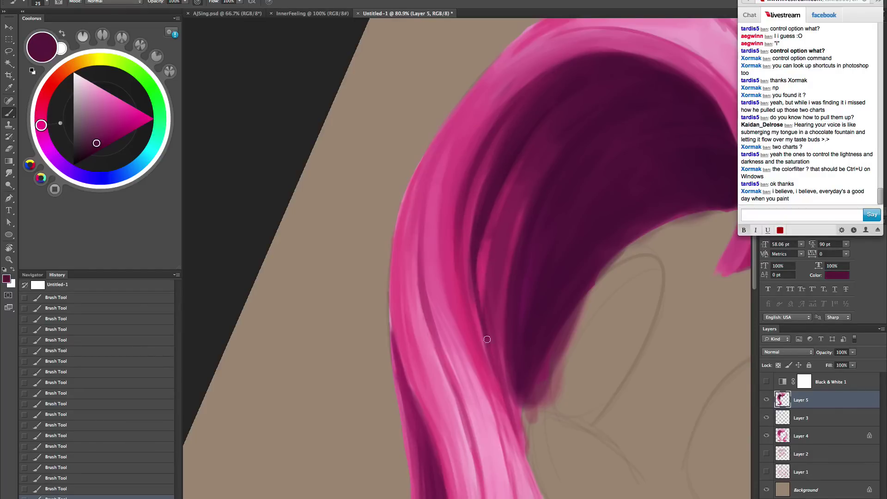
- Paint the inner strands beside the dark hair with sampled deep magentas, using the brush at 40 px
left_click(520, 210, "alt")
key("bracketright")
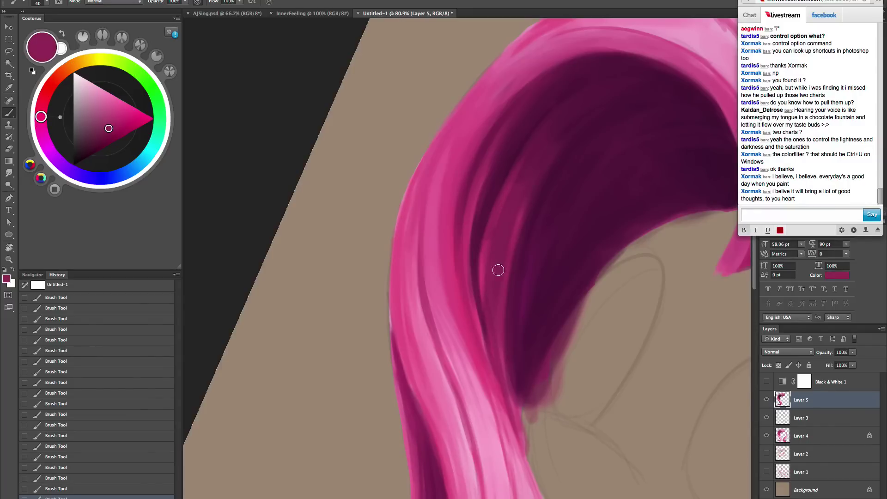
left_click(522, 225, "alt")
key("bracketright")
left_click(498, 216, "alt")
- Blend the tops of the inner strands into the dark hair with sampled magenta and plum at 45 to 100 px
key("z")
left_click_drag(519, 350, 496, 351)
left_click_drag(543, 480, 475, 422)
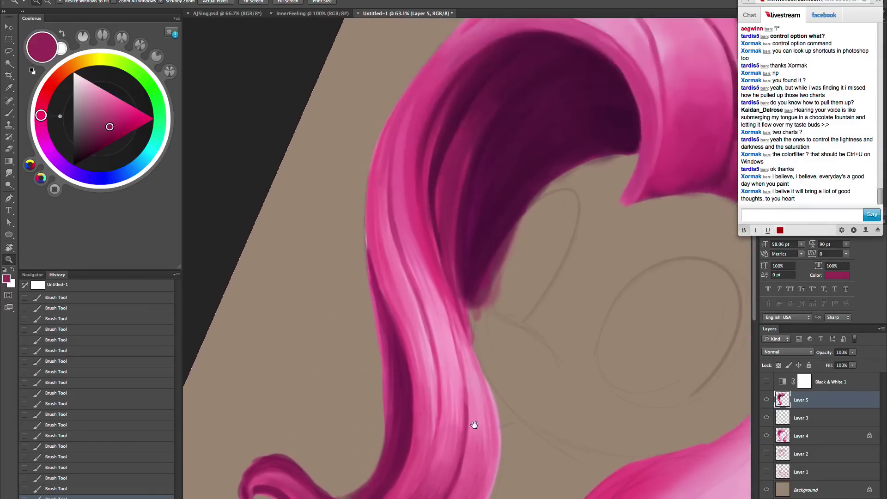
key("r")
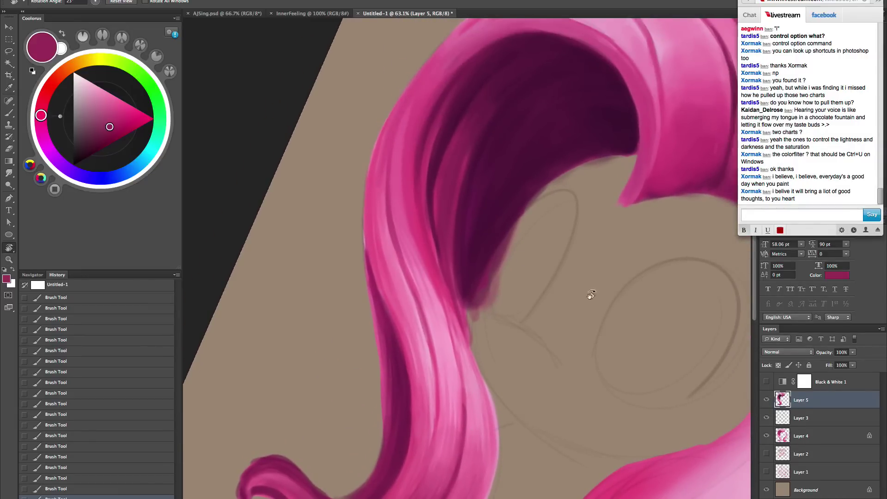
left_click_drag(588, 297, 527, 343)
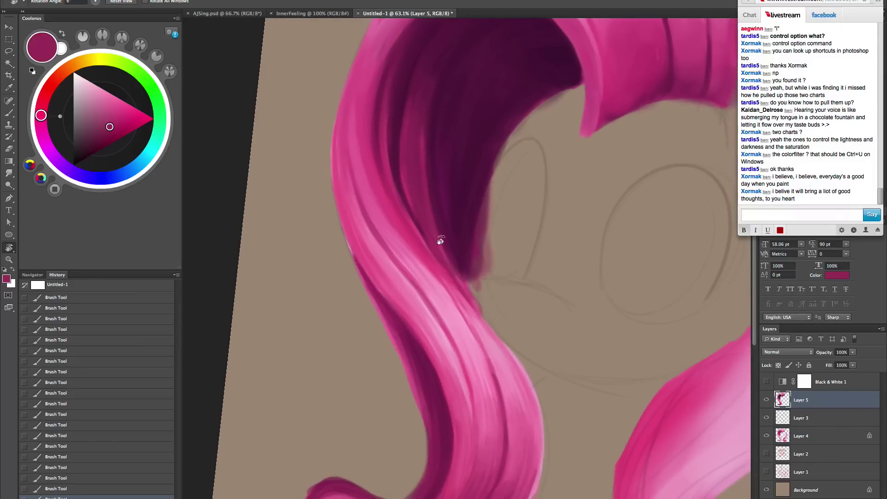
left_click_drag(481, 224, 503, 308)
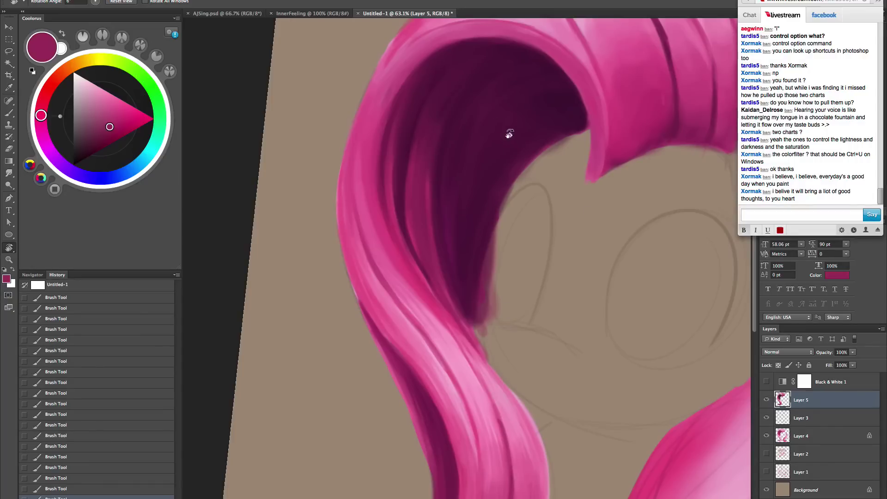
left_click_drag(449, 360, 452, 466)
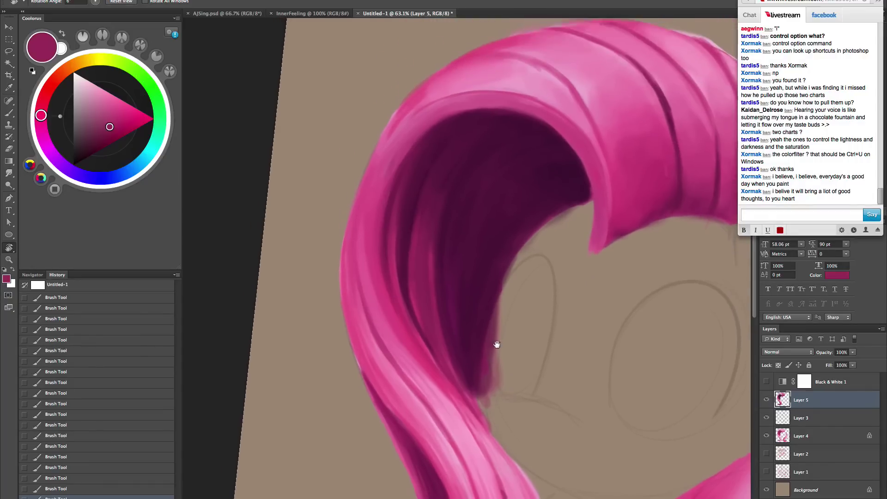
left_click_drag(495, 344, 502, 345)
key("b")
left_click(428, 244, "alt")
key("bracketright")
key("bracketright")
key("bracketright")
key("bracketright")
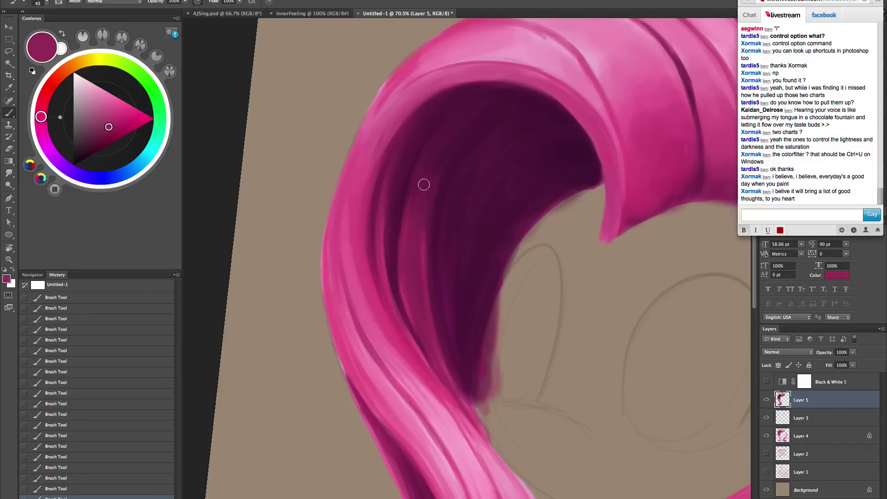
key("]")
mouse_move(422, 208)
left_mouse_down()
mouse_move(482, 109)
mouse_move(508, 99)
left_mouse_up()
key("]")
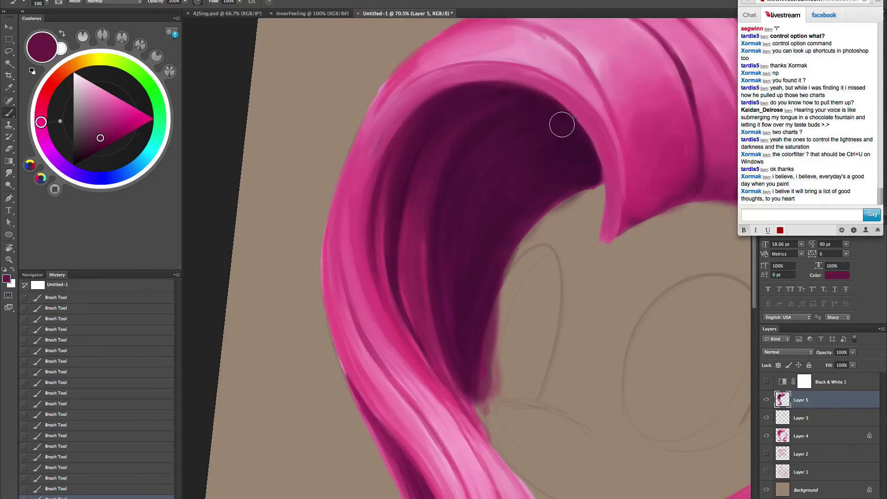
- Darken the dark inner hair near its upper rim and lower tip with sampled dark purple at 40 px
key("bracketright")
left_click(529, 95, "alt")
key("bracketleft")
key("bracketleft")
key("bracketleft")
key("bracketleft")
key("bracketleft")
key("bracketleft")
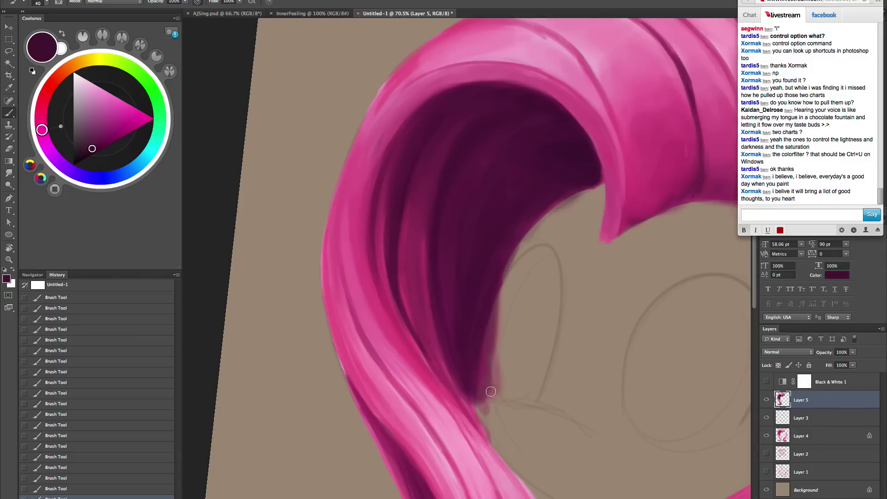
- Paint soft strands under the arch of the dark inner hair with sampled purples at 60 px and 50 px
key("bracketright")
left_click(420, 208, "alt")
key("bracketright")
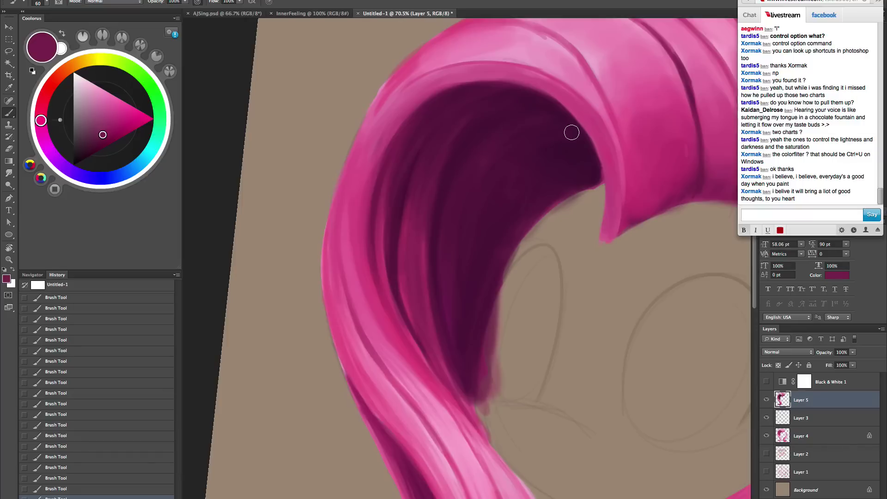
left_click(501, 151, "alt")
key("bracketleft")
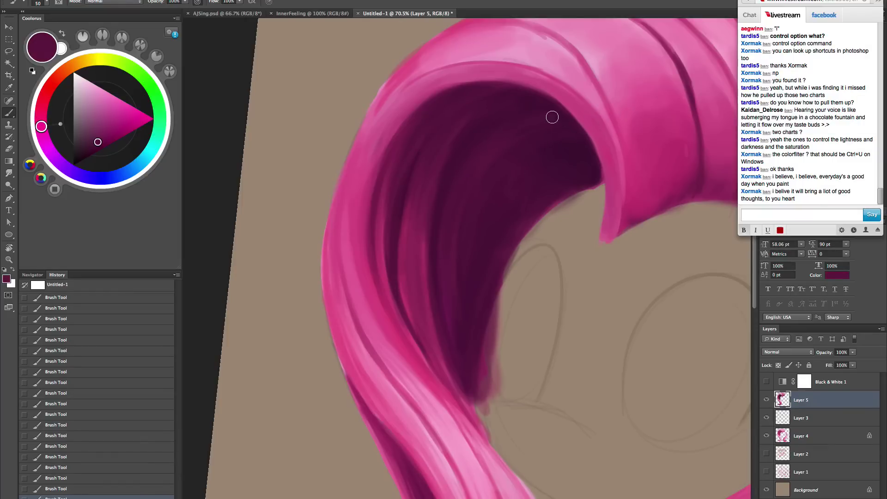
left_click(532, 106, "alt")
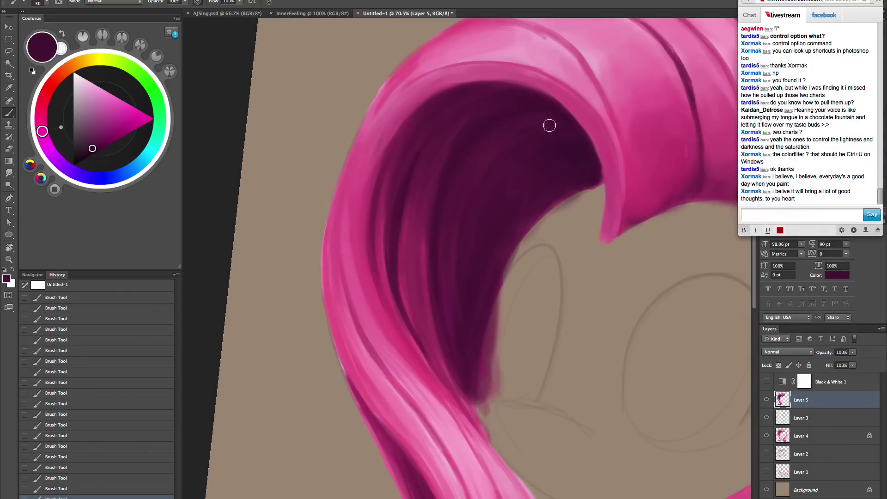
- Blend the upper area of the dark inner hair with sampled purples, using a larger brush
key("bracketleft")
key("bracketright")
key("bracketright")
key("bracketright")
key("bracketright")
key("bracketright")
key("bracketright")
key("bracketright")
key("bracketright")
key("bracketright")
left_click(483, 128, "alt")
left_click(513, 142, "alt")
- Smooth the dark inner hair from behind the front lock down to its middle with sampled dark purple at 150 px
key("bracketleft")
key("bracketleft")
key("bracketleft")
key("bracketleft")
key("bracketleft")
key("bracketleft")
key("bracketleft")
key("bracketleft")
key("bracketleft")
left_click(573, 152, "alt")
key("bracketright")
key("bracketright")
key("bracketright")
key("bracketright")
key("bracketright")
key("bracketright")
left_click(537, 182, "alt")
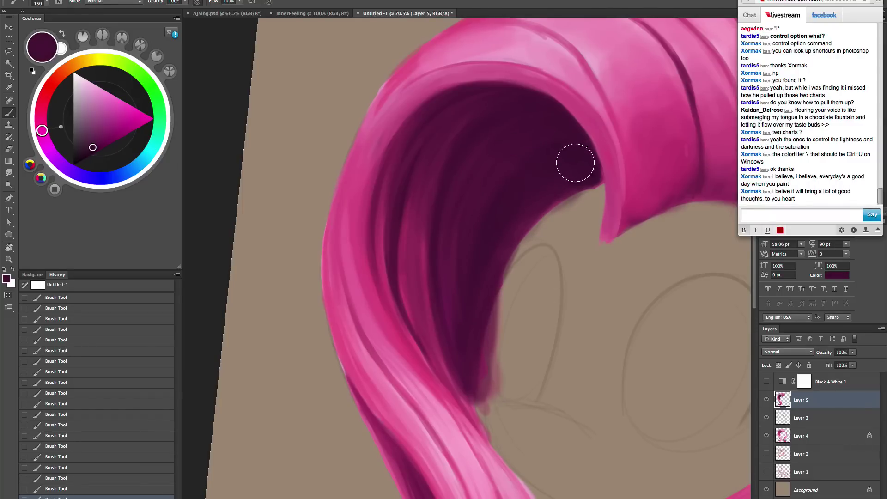
mouse_move(575, 163)
left_mouse_down()
mouse_move(517, 202)
mouse_move(472, 314)
mouse_move(589, 152)
mouse_move(480, 282)
left_mouse_up()
- Paint sampled purple at 90 px through the middle and lower part of the dark inner hair
key("bracketright")
key("bracketright")
key("bracketright")
key("bracketleft")
key("bracketleft")
key("bracketleft")
key("bracketleft")
key("bracketleft")
key("bracketleft")
key("bracketleft")
key("bracketleft")
key("bracketleft")
left_click(459, 237, "alt")
key("bracketright")
key("bracketright")
key("bracketright")
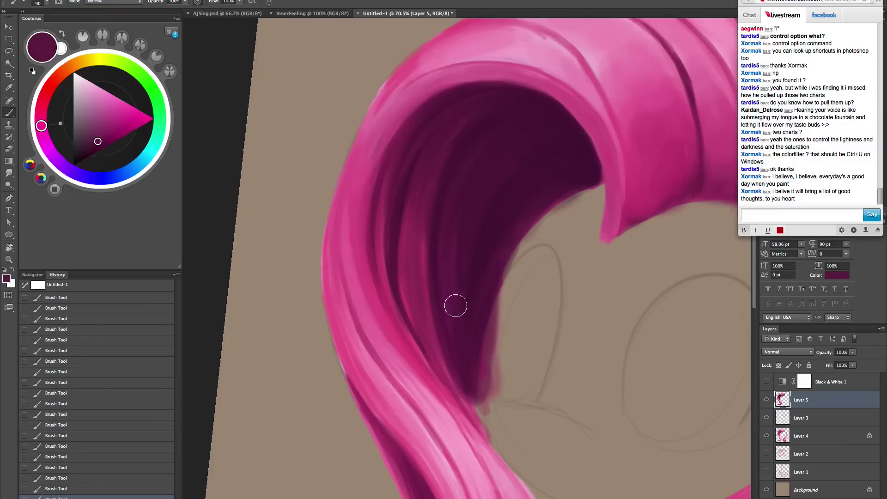
- Refine the upper ends of the inner strands with sampled plum tones, finishing with the brush at 45 px
key("bracketleft")
key("bracketleft")
key("bracketleft")
key("bracketleft")
key("bracketleft")
left_click(458, 139, "alt")
key("bracketright")
key("bracketright")
key("bracketright")
key("bracketright")
key("bracketright")
key("bracketright")
left_click(427, 182, "alt")
key("bracketleft")
key("bracketleft")
key("bracketleft")
key("bracketleft")
key("bracketleft")
key("bracketleft")
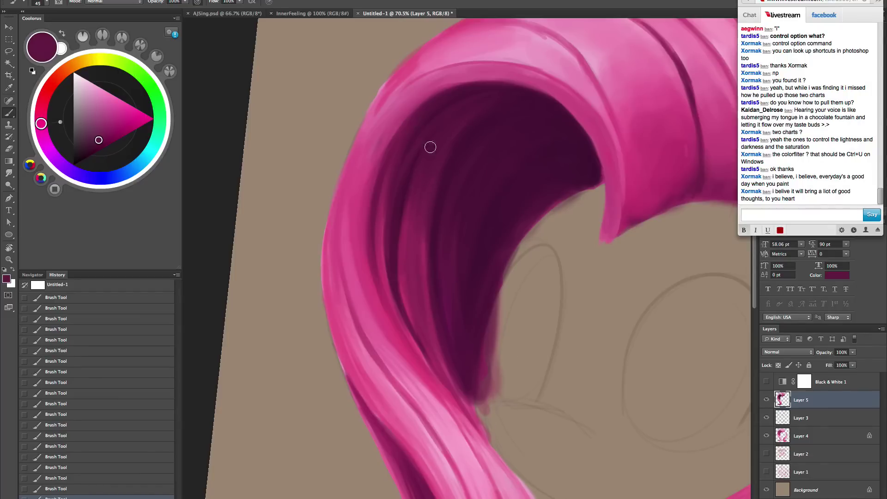
- Try sampled dark purple strokes across the inner strands at 20 px, and undo them
key("r")
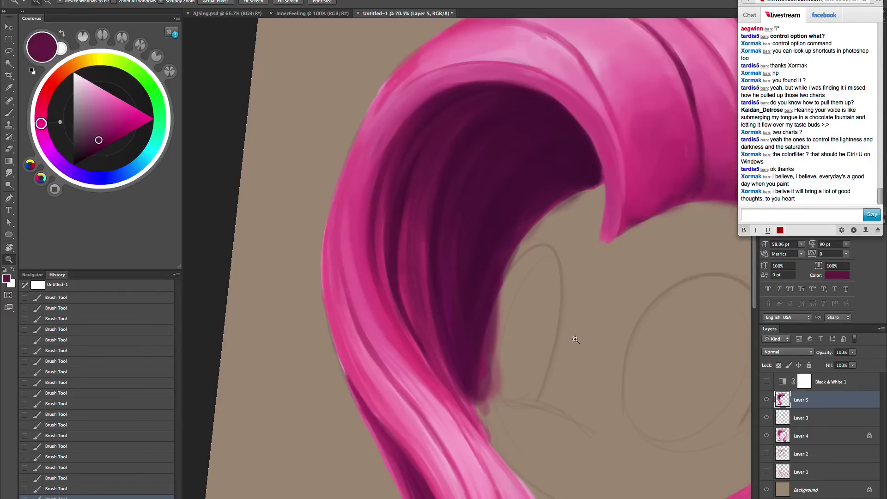
scroll(573, 352, "down", 3)
left_click_drag(631, 334, 642, 296)
key("z")
scroll(535, 346, "up", 3)
key("b")
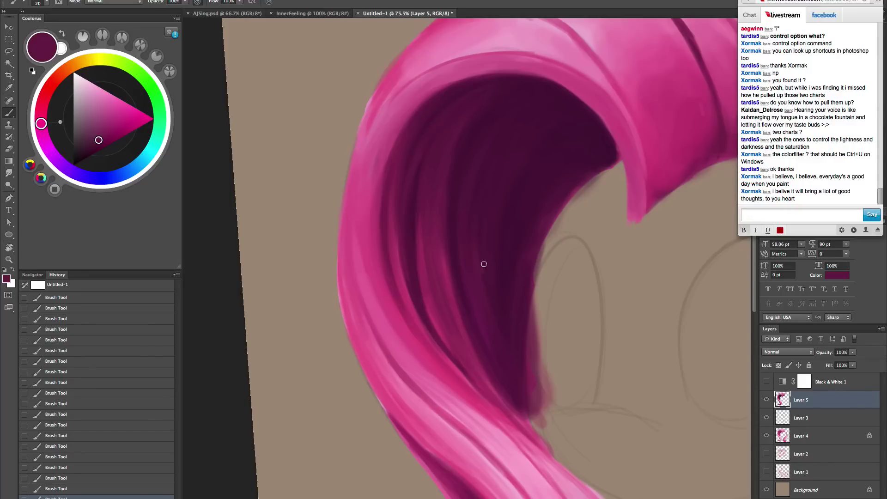
left_click(508, 238, "alt")
mouse_move(451, 273)
left_mouse_down()
mouse_move(420, 292)
mouse_move(435, 341)
left_mouse_up()
key("ctrl+z")
key("ctrl+z")
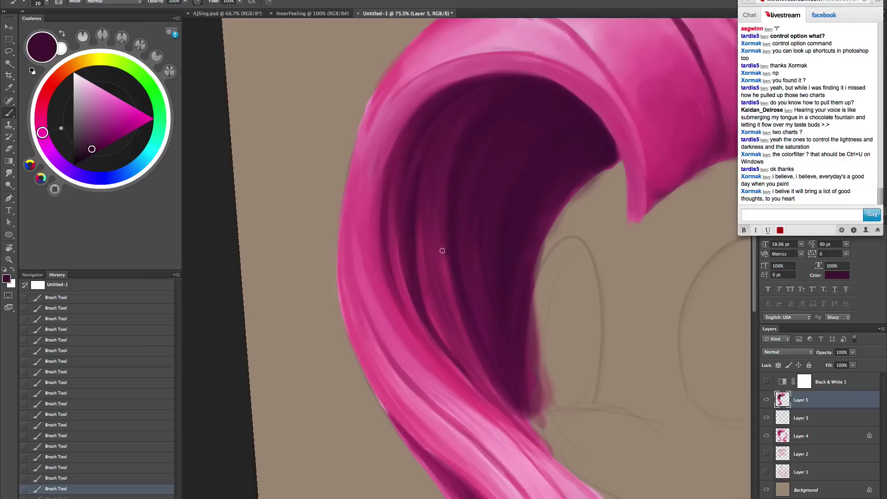
left_click_drag(445, 250, 417, 266)
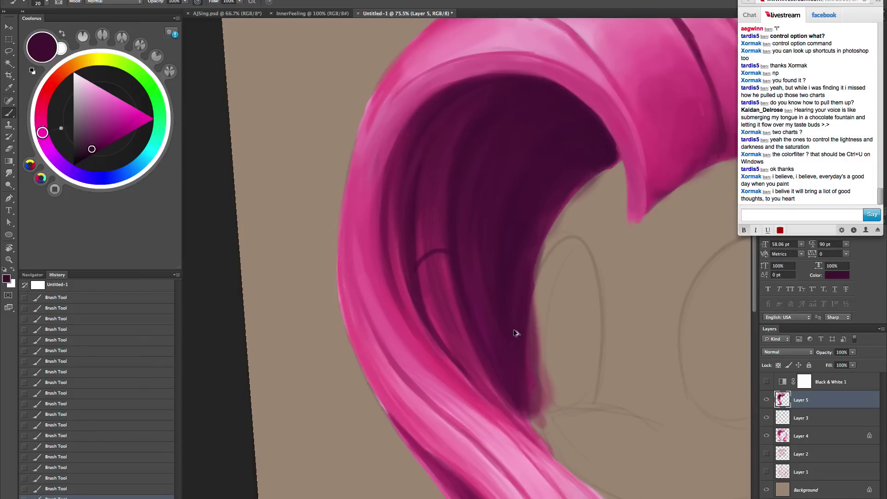
key("ctrl+alt+z")
key("ctrl+alt+z")
left_click_drag(521, 418, 483, 253)
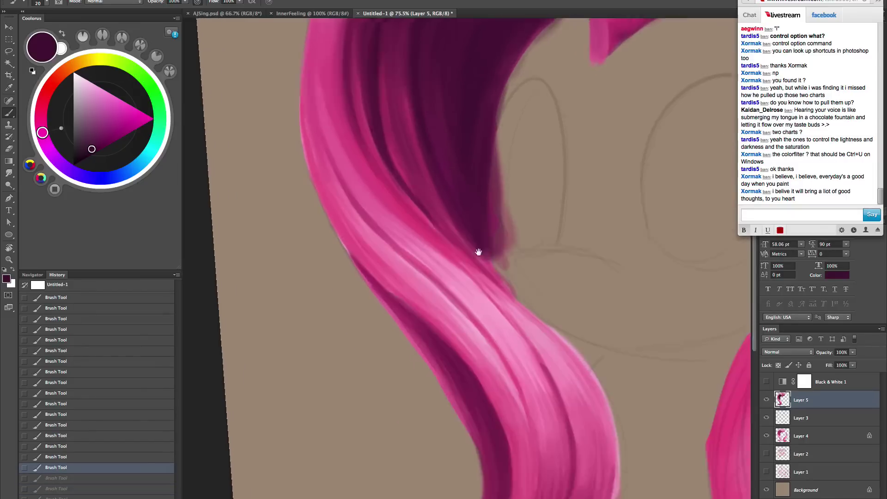
left_click_drag(525, 291, 456, 412)
key("ctrl+alt+z")
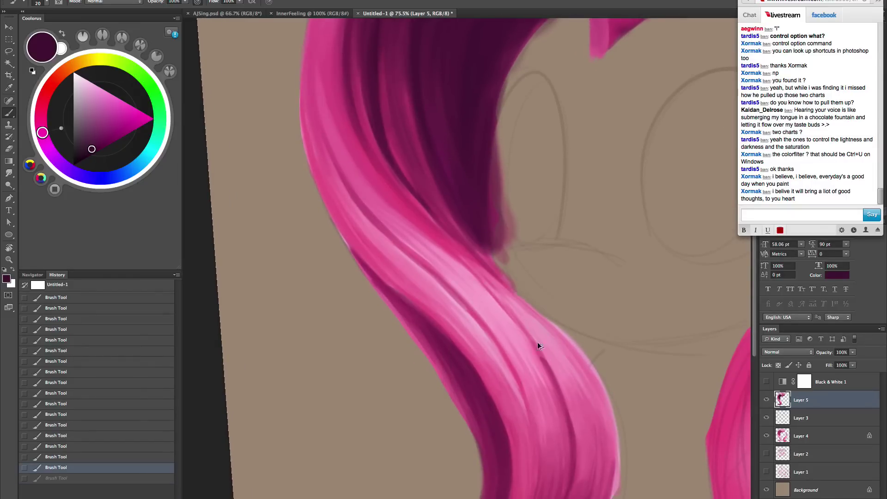
- Paint sampled pink strokes down the outer edge of the long lock's upper curve at 20 to 25 px
scroll(536, 341, "up", 10)
left_click_drag(589, 289, 596, 250)
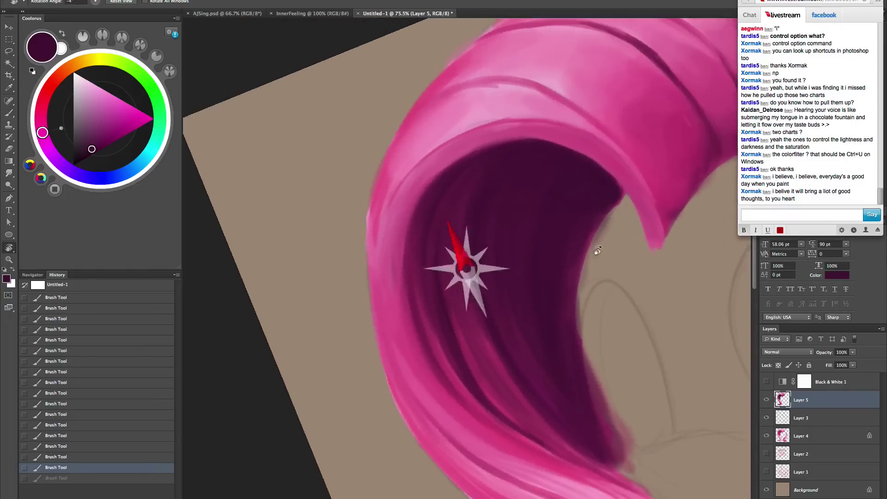
left_click_drag(532, 314, 509, 295)
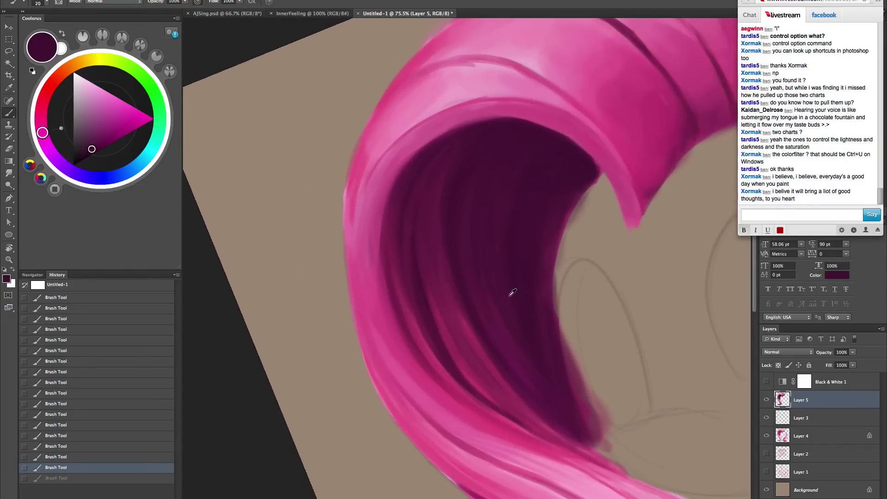
left_click(360, 181, "alt")
left_click_drag(353, 247, 354, 199)
left_click_drag(355, 185, 352, 235)
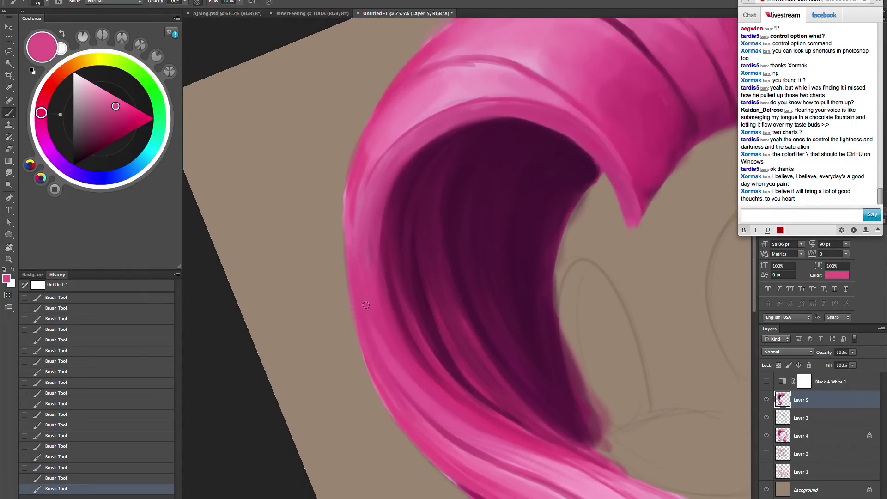
left_click_drag(353, 203, 355, 259)
key("]")
key("]")
key("]")
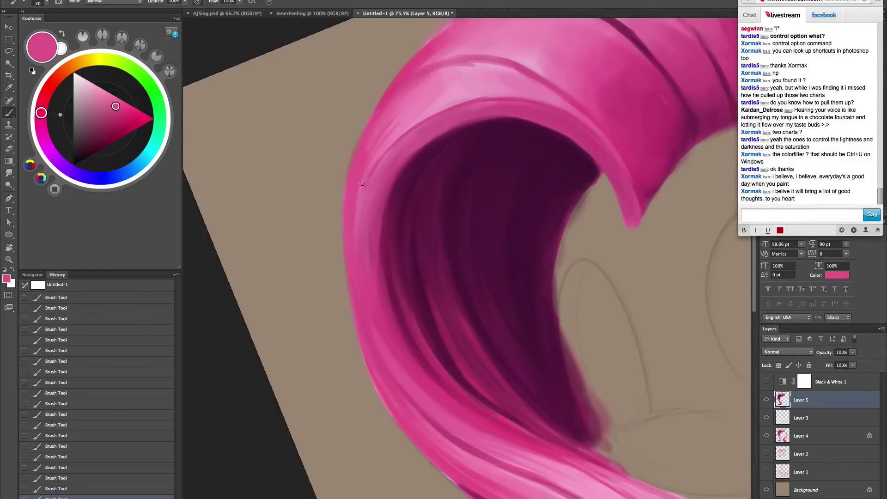
- Highlight the long lock's upper curve with sampled light pink at 25 to 30 px and blend it with sampled magenta at 90 px
left_click(406, 111, "alt")
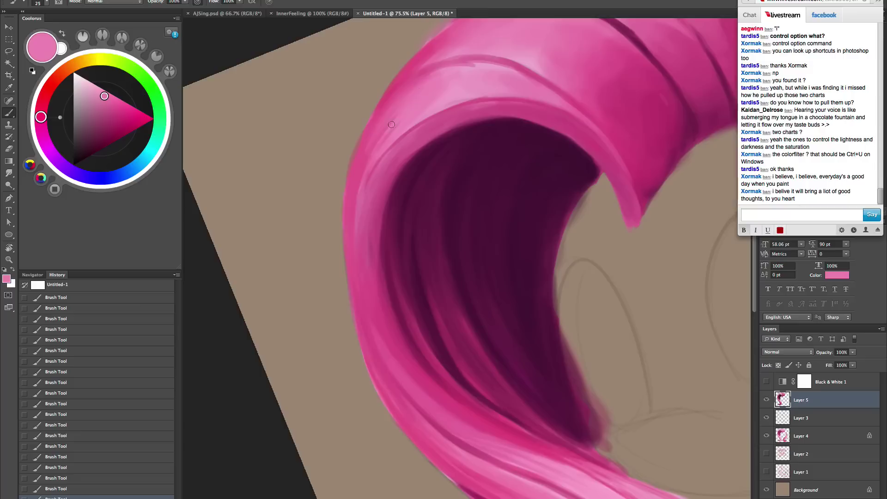
left_click_drag(367, 141, 358, 265)
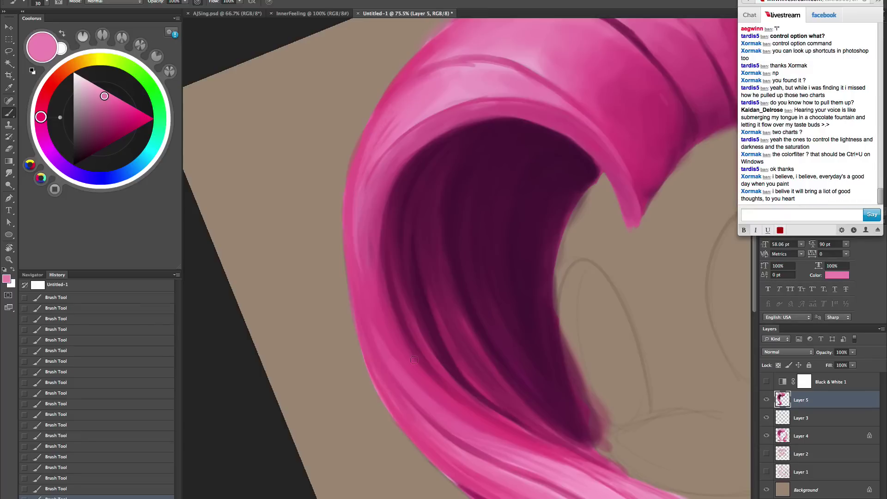
mouse_move(370, 179)
left_mouse_down()
mouse_move(359, 277)
mouse_move(391, 396)
mouse_move(349, 304)
mouse_move(365, 188)
left_mouse_up()
key("bracketright")
key("bracketright")
key("bracketright")
left_click(384, 331, "alt")
key("bracketright")
key("bracketright")
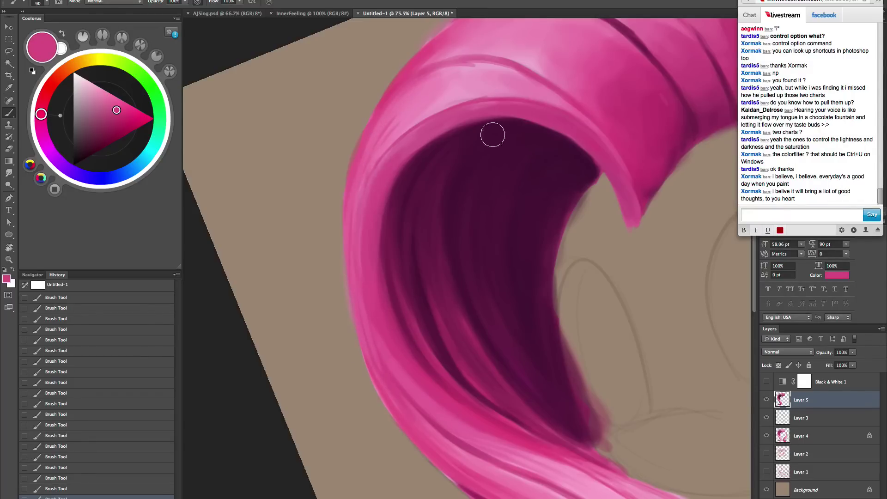
- Refine the front lock's inner edge against the dark hair with sampled magenta at 30 px and dark purple at 40 px
key("Escape")
mouse_move(565, 404)
left_mouse_down()
mouse_move(629, 356)
mouse_move(556, 420)
mouse_move(548, 404)
left_mouse_up()
key("b")
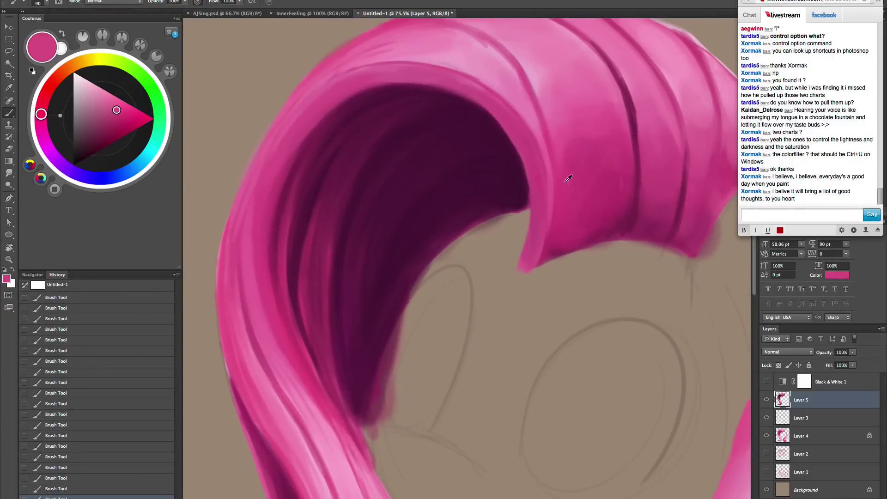
left_click(560, 172, "alt")
left_click_drag(534, 301, 546, 323)
key("bracketleft")
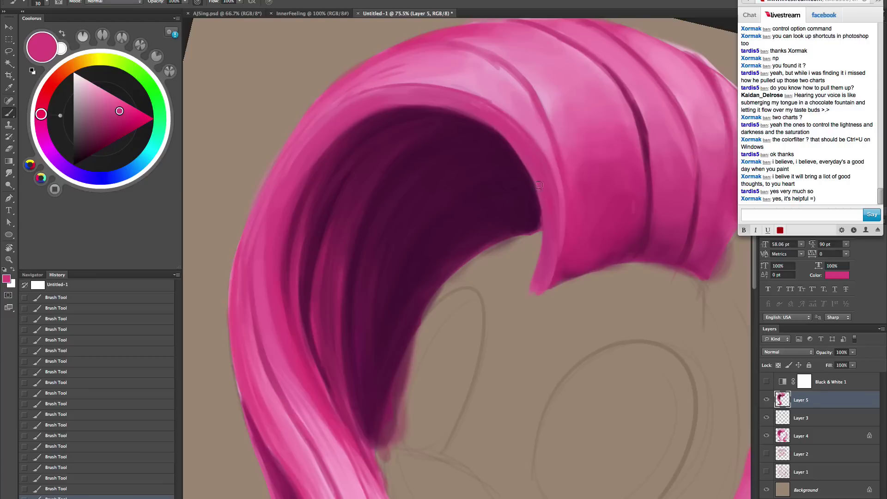
left_click(515, 155, "alt")
key("bracketleft")
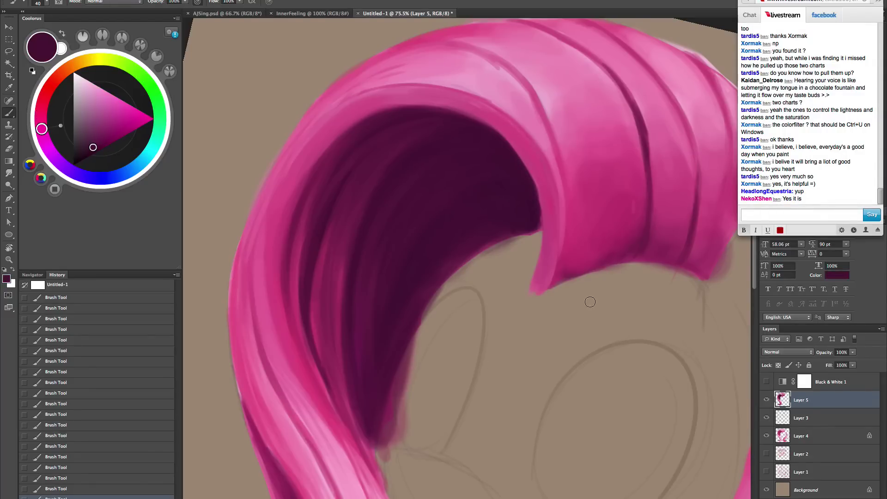
- Shade the lower edge of the front fringe section with sampled plum strand strokes at 50 px and 30 px
key("r")
mouse_move(588, 305)
left_mouse_down()
mouse_move(564, 327)
mouse_move(646, 262)
mouse_move(624, 279)
mouse_move(572, 277)
left_mouse_up()
key("b")
left_click(546, 264, "alt")
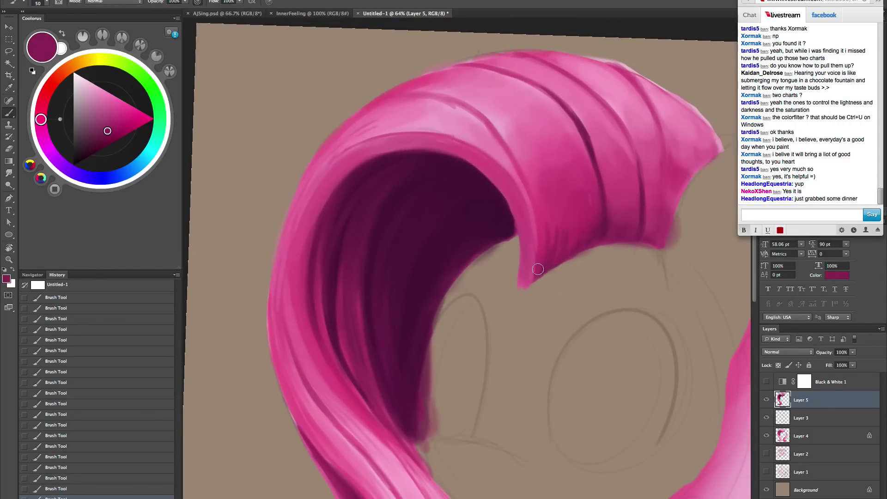
key("bracketright")
key("bracketleft")
key("bracketleft")
key("bracketleft")
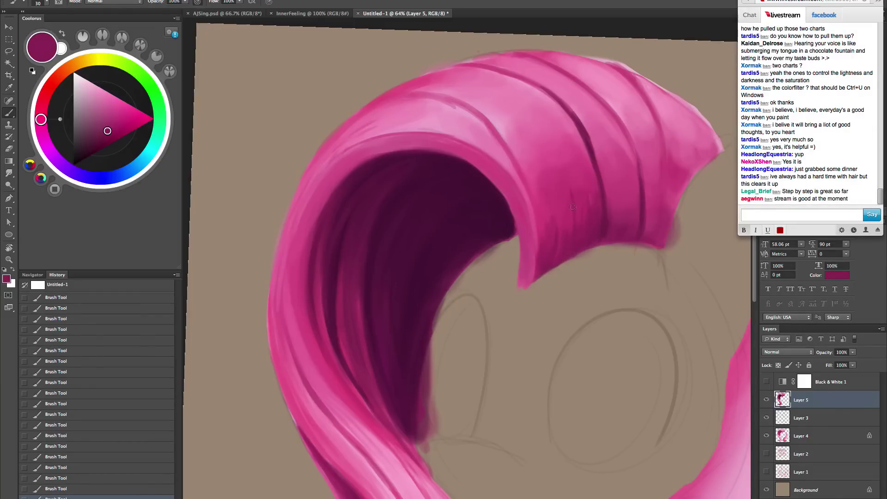
- Blend the front fringe's shadow strands with sampled magentas at 45 px and 30 px
key("bracketleft")
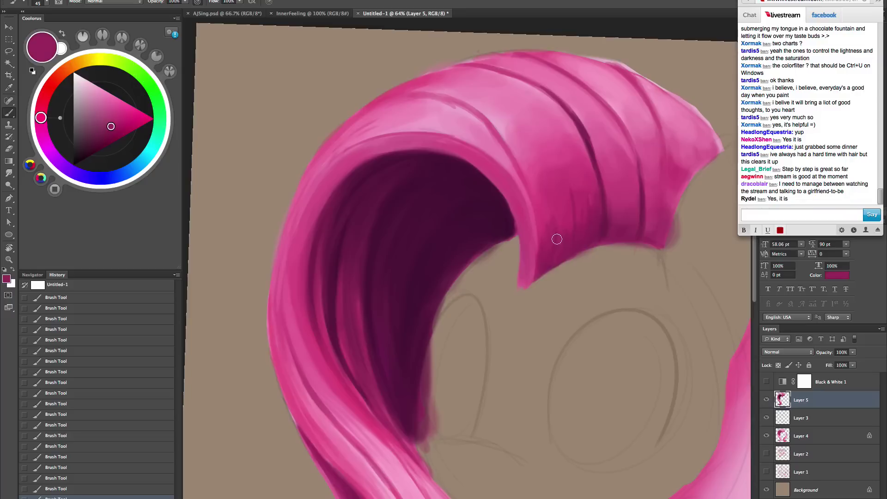
left_click(555, 241, "alt")
left_click(544, 203, "alt")
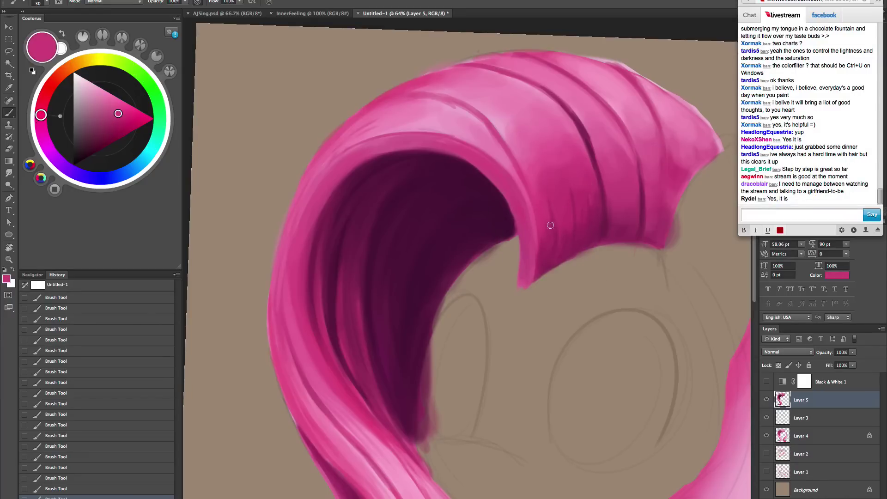
- Blend the front fringe's shadow strands into the midtone with sampled magentas and pink at 80 to 150 px
left_click(547, 248, "alt")
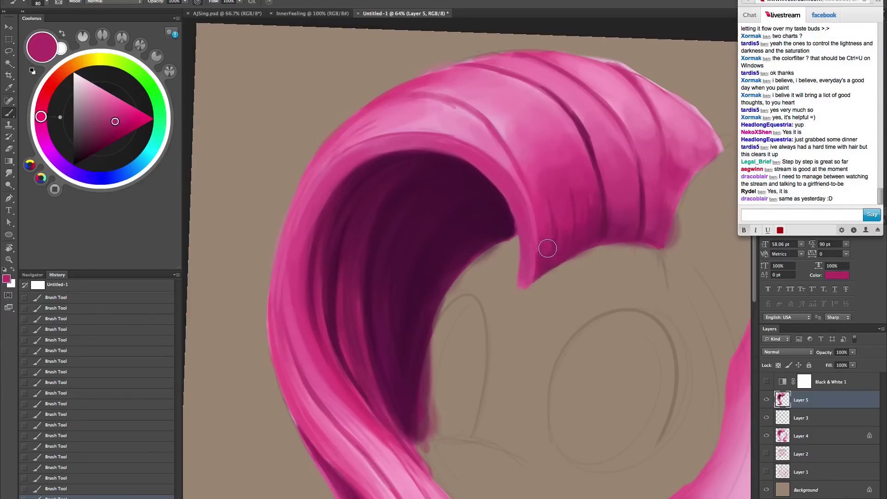
left_click(543, 196, "alt")
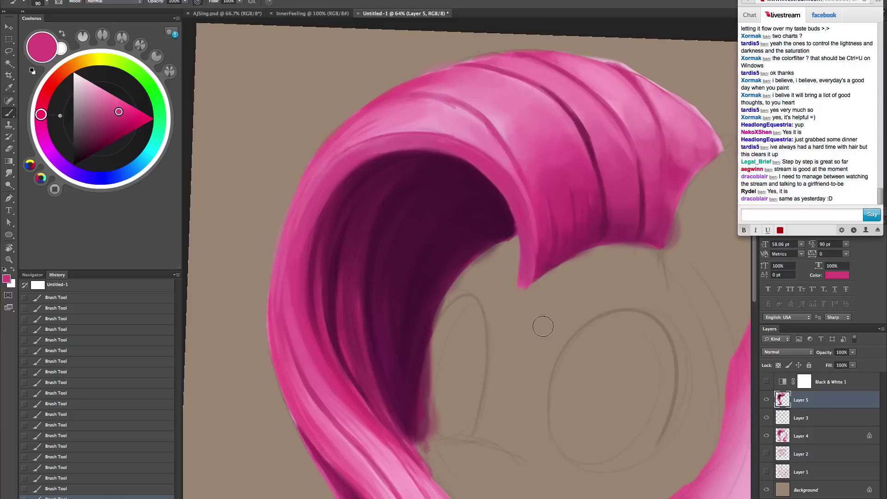
key("bracketright")
left_click(537, 171, "alt")
key("bracketright")
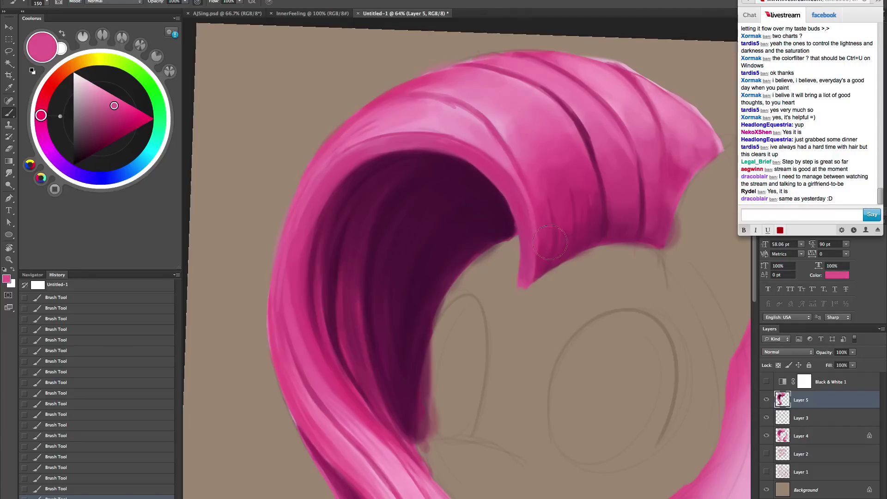
- Try softening the front fringe's shading with a sampled lighter pink at up to 175 px, and undo the last two strokes
left_click(524, 124, "alt")
key("bracketright")
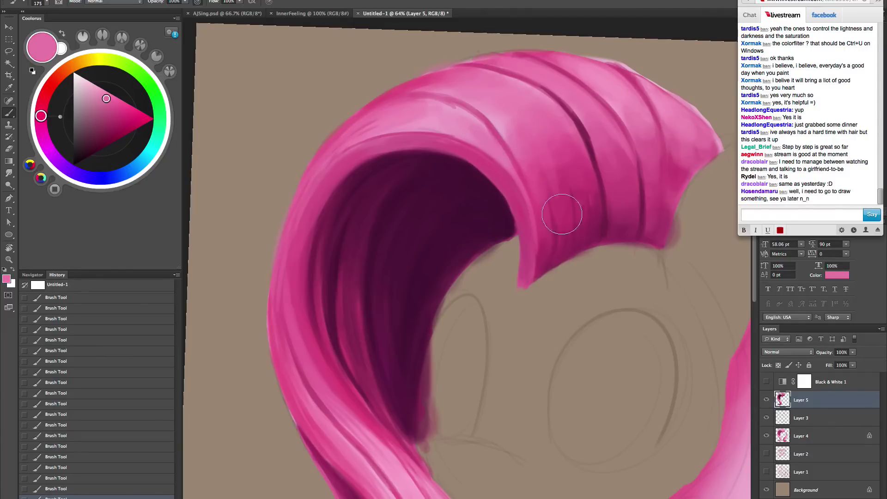
key("bracketleft")
key("bracketleft")
key("bracketleft")
key("super+z")
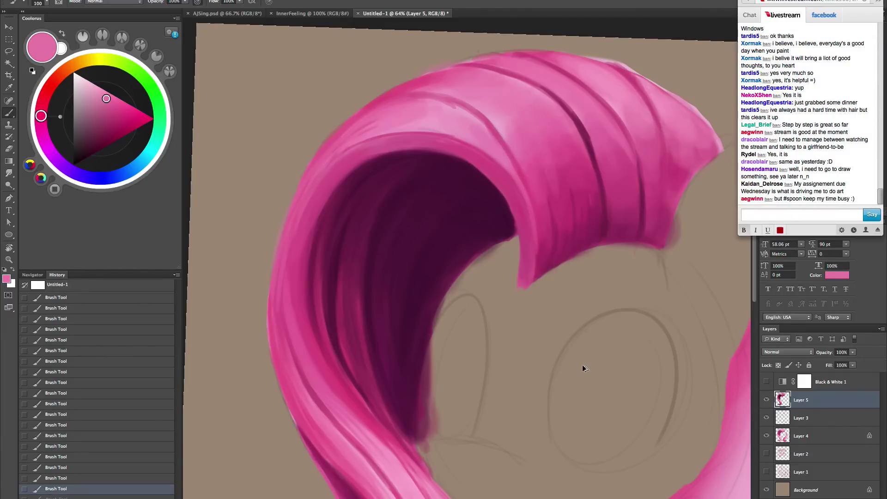
key("alt+super+z")
- Redraw the dividing line between the front lock and the fringe with sampled magenta at 30 px
key("r")
mouse_move(646, 309)
left_mouse_down()
mouse_move(645, 337)
mouse_move(628, 354)
left_mouse_up()
left_click_drag(583, 379, 500, 392)
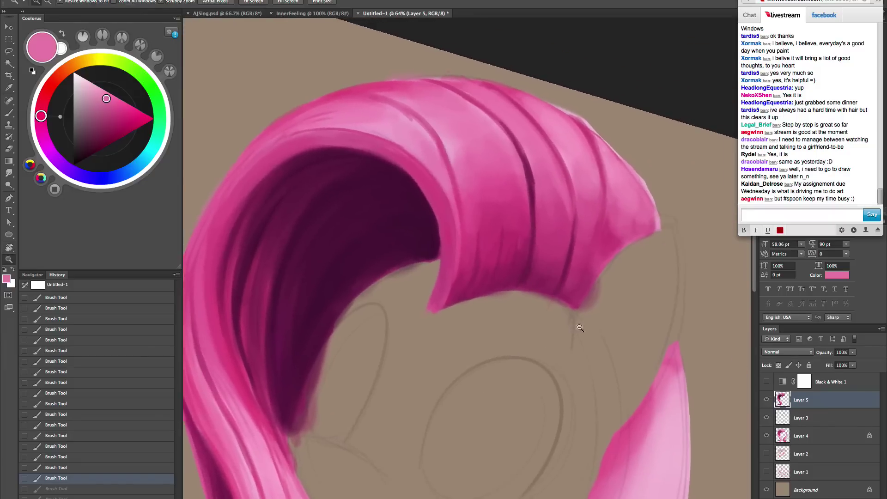
mouse_move(580, 328)
left_mouse_down()
mouse_move(590, 326)
mouse_move(566, 140)
mouse_move(449, 396)
mouse_move(531, 261)
left_mouse_up()
left_click(525, 140, "alt")
key("r")
key("b")
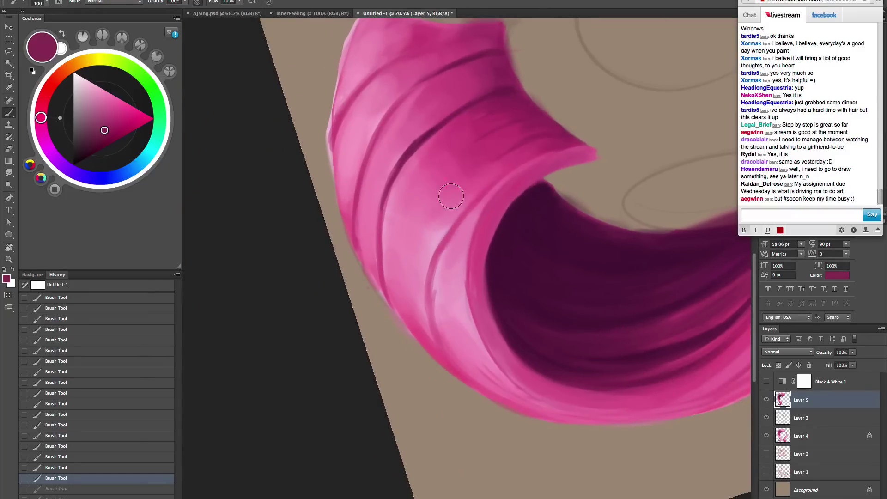
left_click(514, 129, "alt")
key("bracketleft")
key("bracketleft")
key("bracketleft")
key("bracketleft")
key("bracketleft")
key("bracketleft")
mouse_move(433, 326)
left_mouse_down()
mouse_move(461, 381)
mouse_move(431, 327)
mouse_move(444, 358)
left_mouse_up()
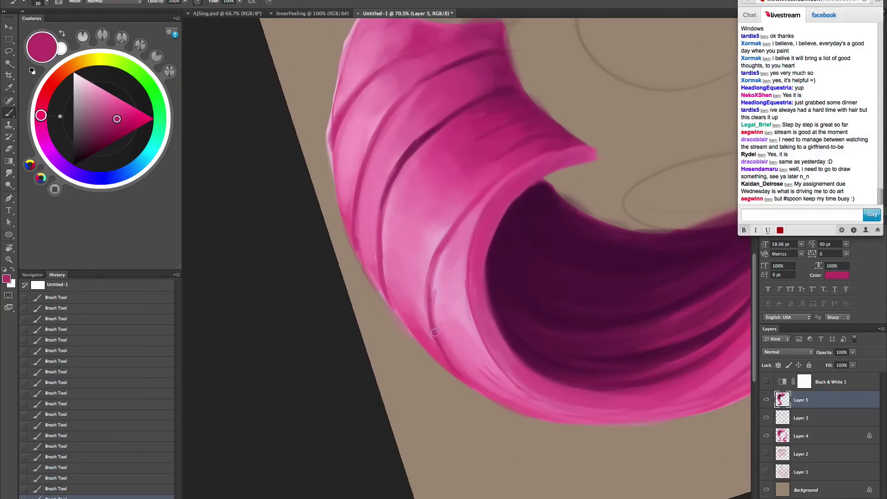
key("super+z")
left_click_drag(429, 302, 446, 238)
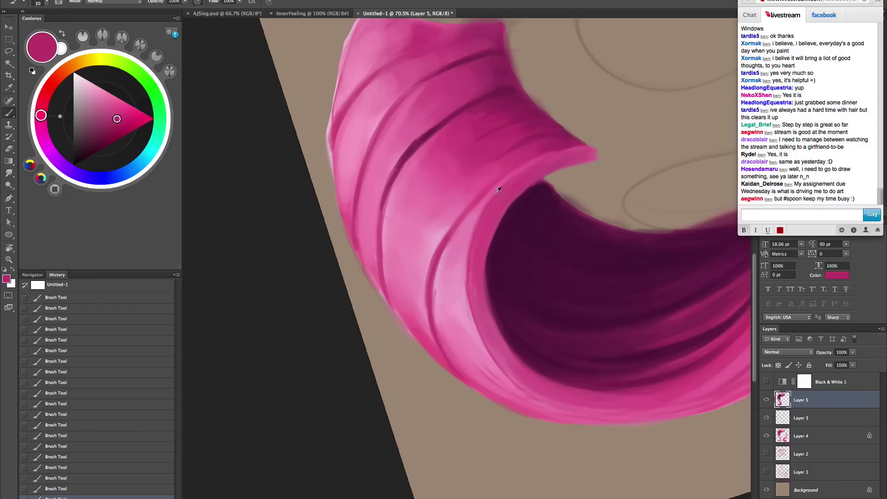
- Blend the front lock's curve near its tip with sampled magenta at 60 px and brighter pink at 80 px
left_click(522, 159, "alt")
key("bracketright")
key("bracketright")
key("bracketright")
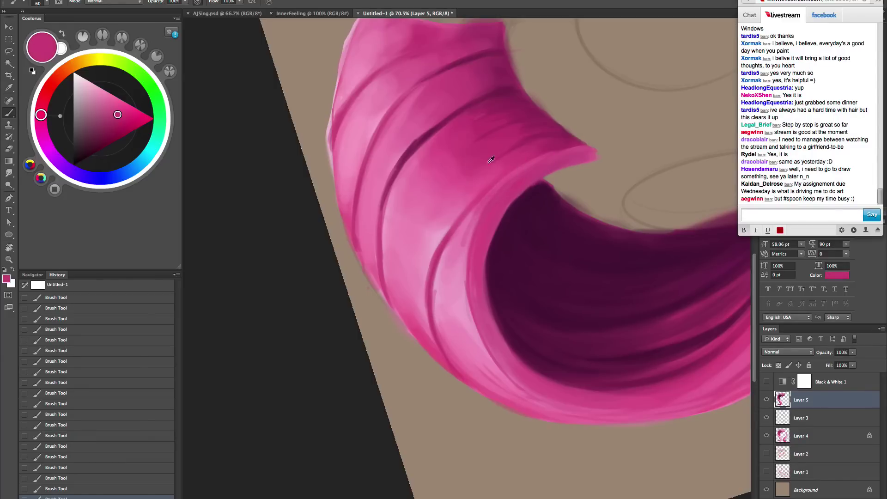
left_click(451, 167, "alt")
left_click_drag(506, 200, 509, 194)
key("bracketright")
key("bracketright")
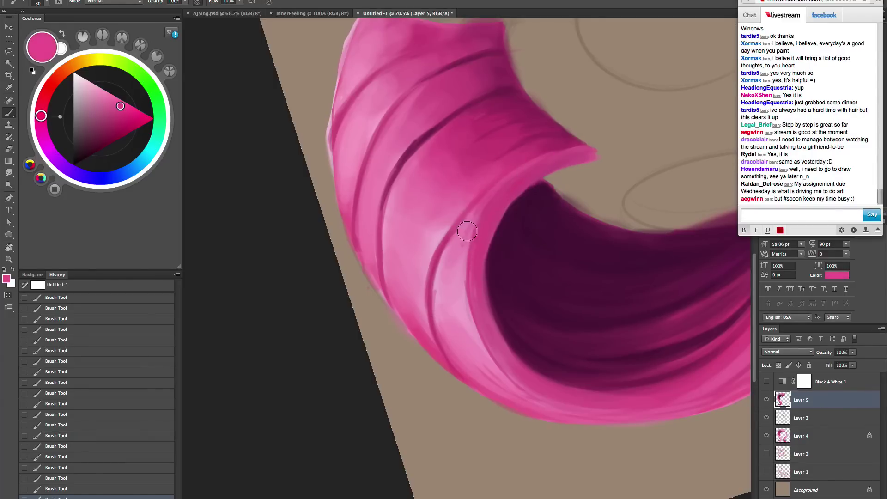
mouse_move(467, 231)
left_mouse_down()
mouse_move(525, 171)
mouse_move(473, 225)
mouse_move(577, 152)
mouse_move(561, 155)
mouse_move(455, 279)
left_mouse_up()
- Soften the front lock's highlight transition with broad pink strokes at 125 to 200 px
key("bracketright")
key("bracketright")
key("bracketright")
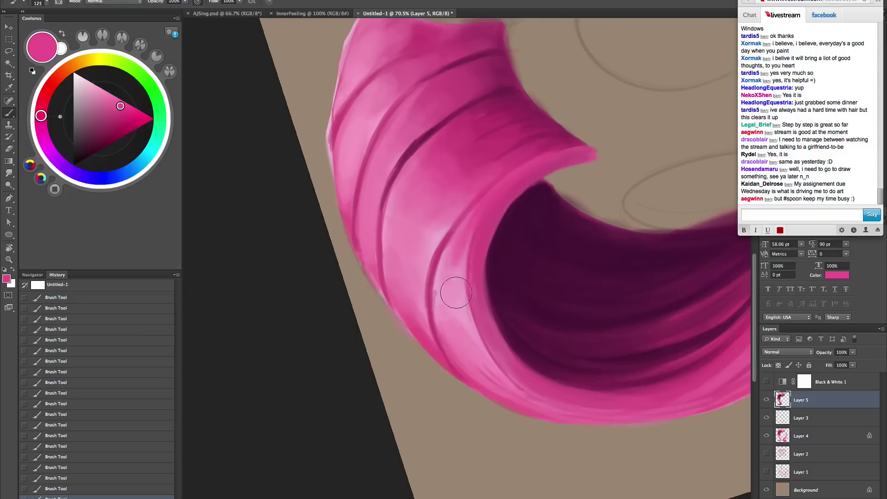
key("bracketright")
key("bracketright")
key("bracketright")
mouse_move(466, 240)
left_mouse_down()
mouse_move(451, 292)
mouse_move(459, 277)
left_mouse_up()
left_click(464, 256, "alt")
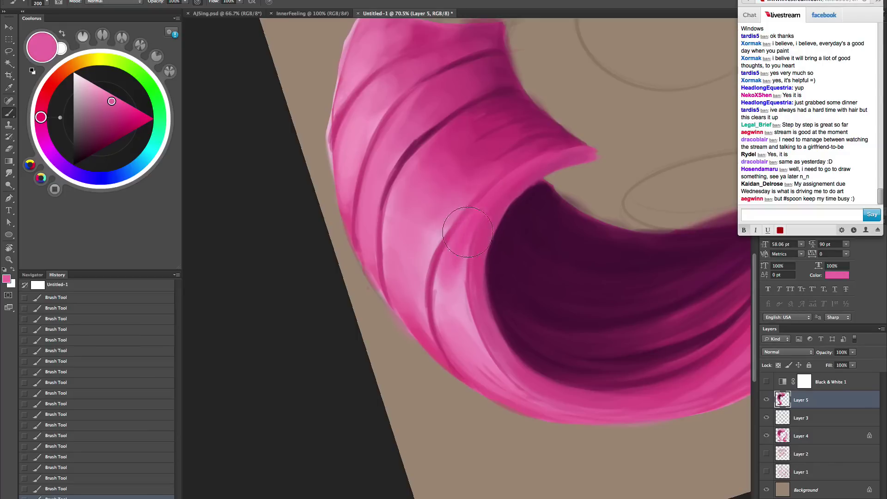
mouse_move(466, 240)
left_mouse_down()
mouse_move(463, 301)
mouse_move(456, 260)
mouse_move(533, 159)
mouse_move(461, 245)
mouse_move(454, 310)
mouse_move(459, 244)
left_mouse_up()
- Add highlight strands along the front lock's curve with sampled light pink at 40 px
key("bracketleft")
key("bracketleft")
key("bracketleft")
key("bracketleft")
key("bracketleft")
key("bracketleft")
key("bracketleft")
key("bracketleft")
key("bracketleft")
left_click(458, 300, "alt")
key("bracketleft")
key("bracketleft")
key("bracketleft")
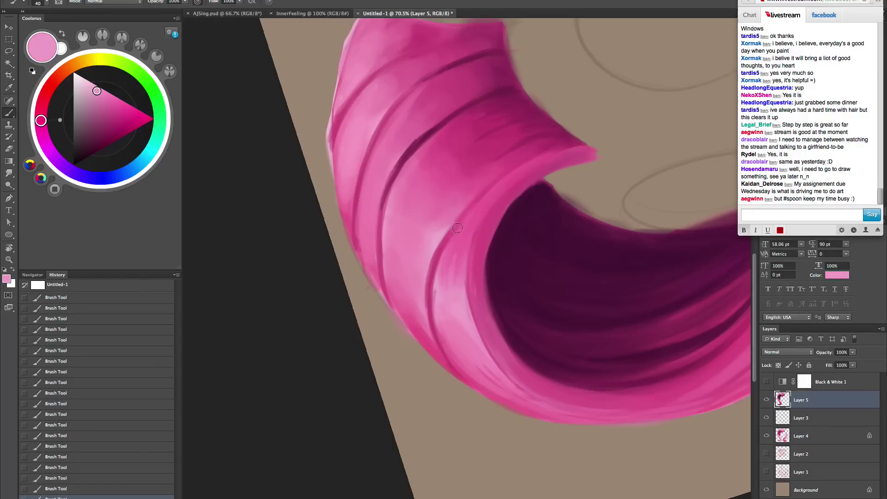
- Break up the front lock's highlight with darker sampled pink strands at 35 to 40 px
left_click(438, 292, "alt")
key("bracketleft")
key("bracketleft")
key("bracketleft")
left_click(467, 375, "alt")
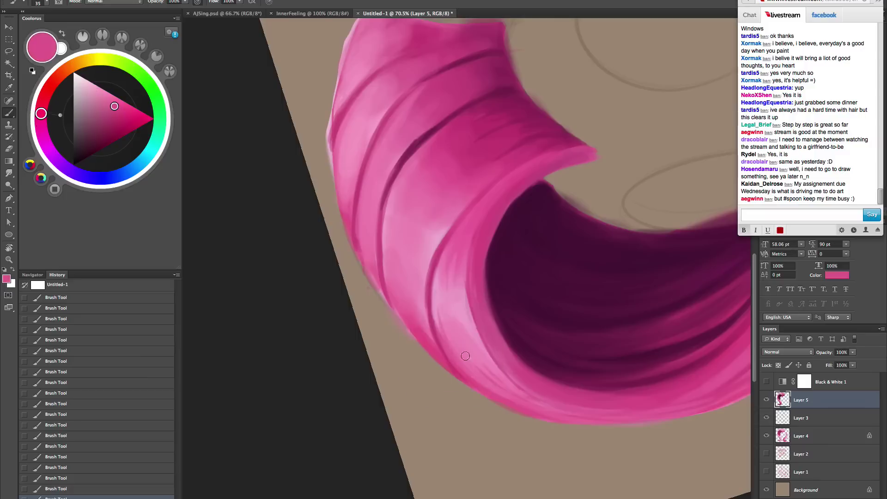
key("bracketright")
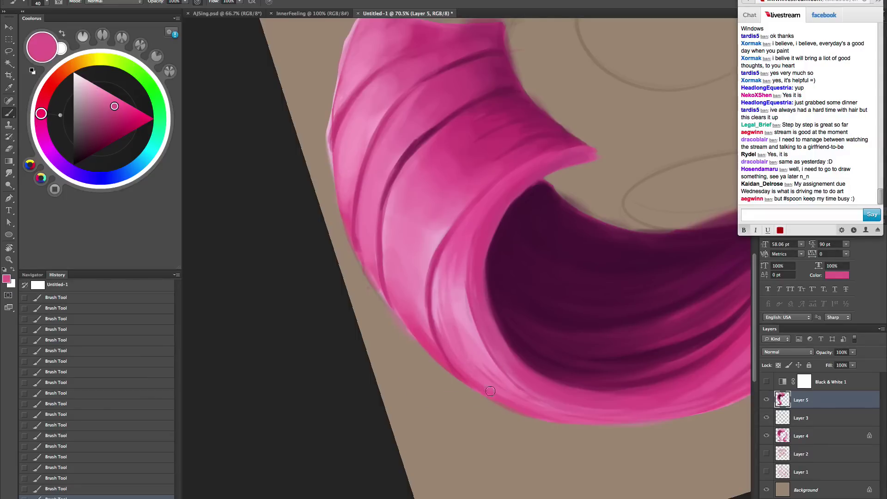
- Extend fine strands along the front lock toward its tip with sampled pinks at 35 px
left_click(469, 245, "alt")
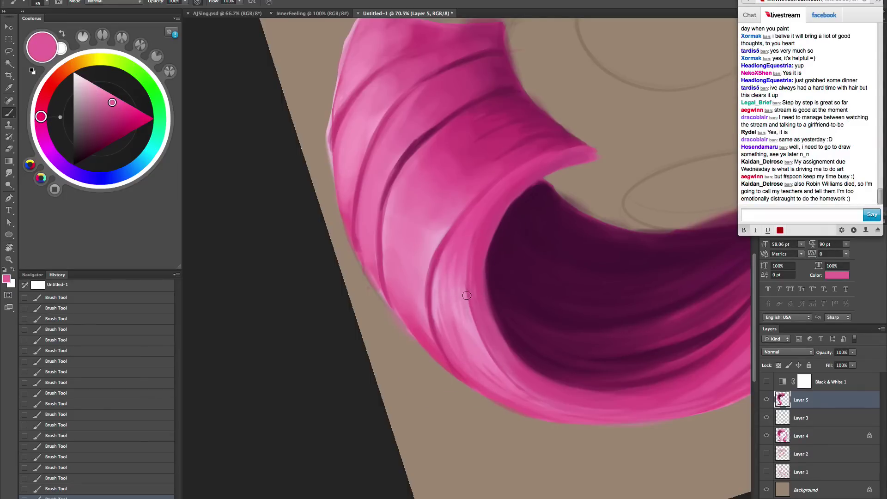
left_click(463, 269, "alt")
left_click_drag(487, 209, 529, 174)
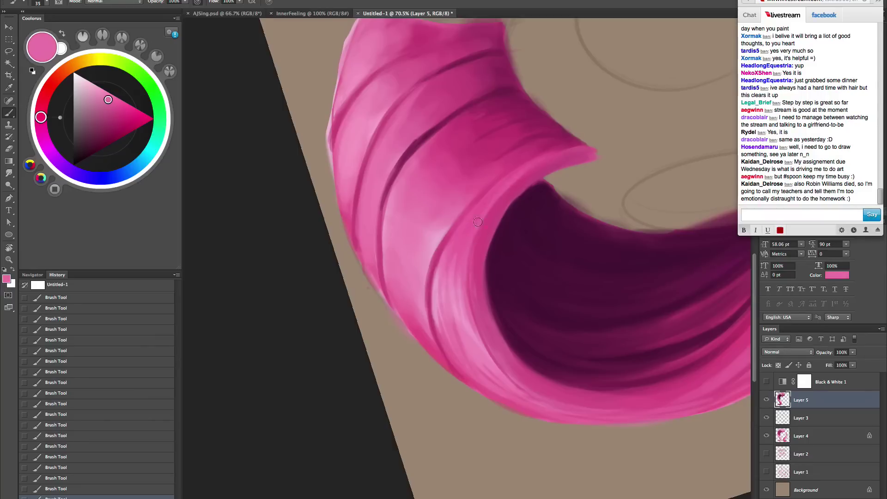
- Shade the fringe section beside the central dark line with sampled dark magenta, reducing the brush from 70 to 45 px
key("bracketright")
key("Escape")
left_click_drag(530, 345, 489, 287)
key("r")
mouse_move(627, 319)
left_mouse_down()
mouse_move(620, 344)
mouse_move(531, 358)
mouse_move(511, 283)
left_mouse_up()
left_click(502, 280, "alt")
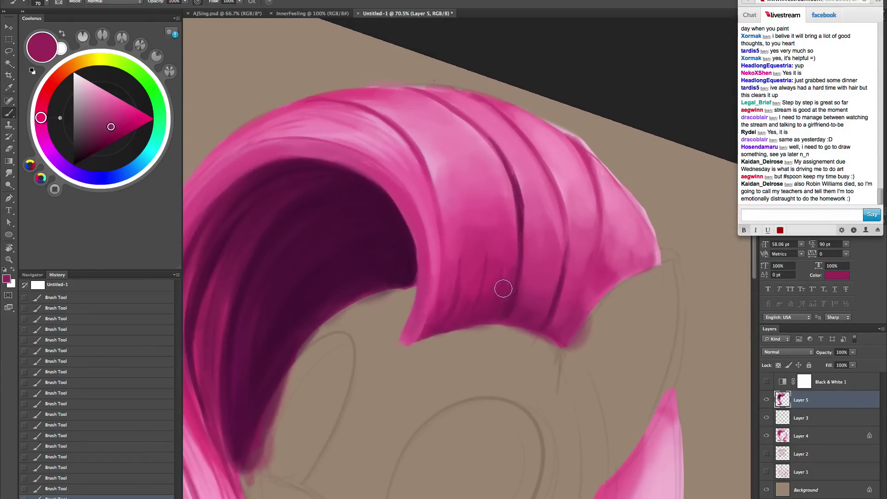
key("bracketleft")
key("bracketleft")
key("bracketleft")
key("bracketleft")
key("bracketleft")
- Blend the middle fringe section between the two dark lines with sampled pinks at 45 px and 80 px
left_click(565, 229, "alt")
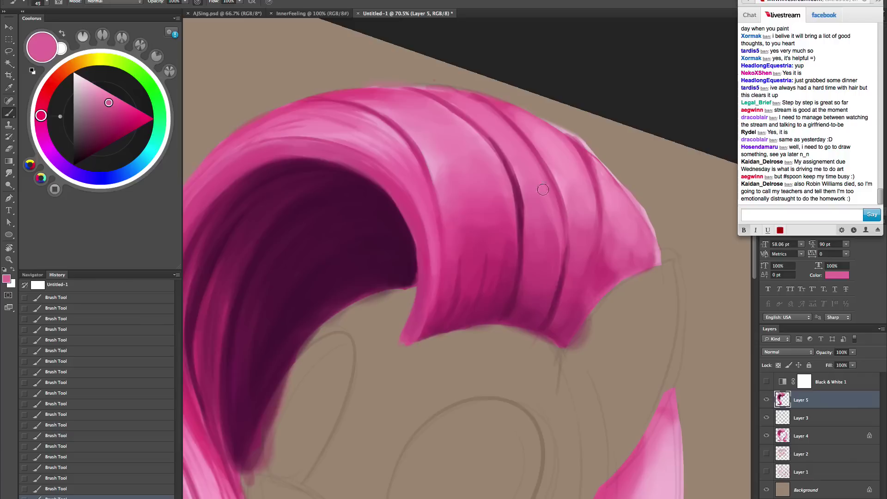
key("bracketright")
key("bracketright")
key("bracketright")
key("bracketright")
key("bracketright")
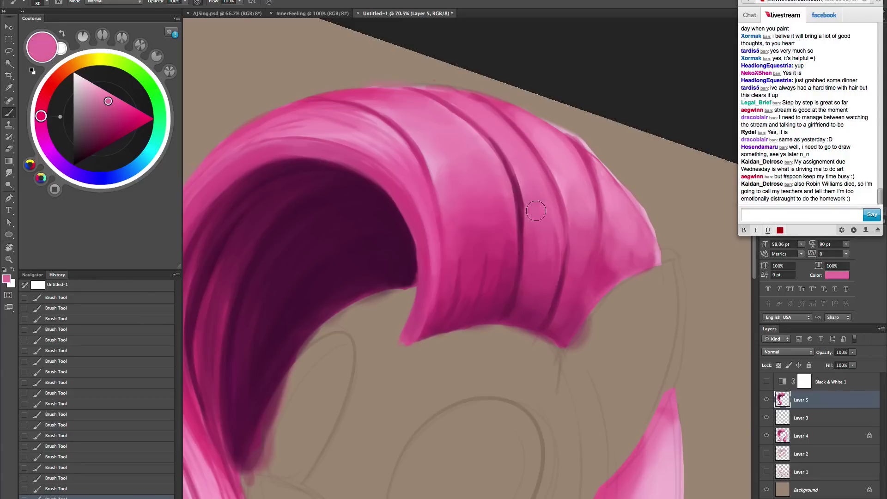
- Highlight the middle fringe section beside the central dark line with sampled light pink at 25 px and pink at 40 px
left_click(522, 175, "alt")
key("bracketleft")
key("bracketleft")
key("bracketleft")
key("bracketleft")
key("bracketleft")
key("bracketleft")
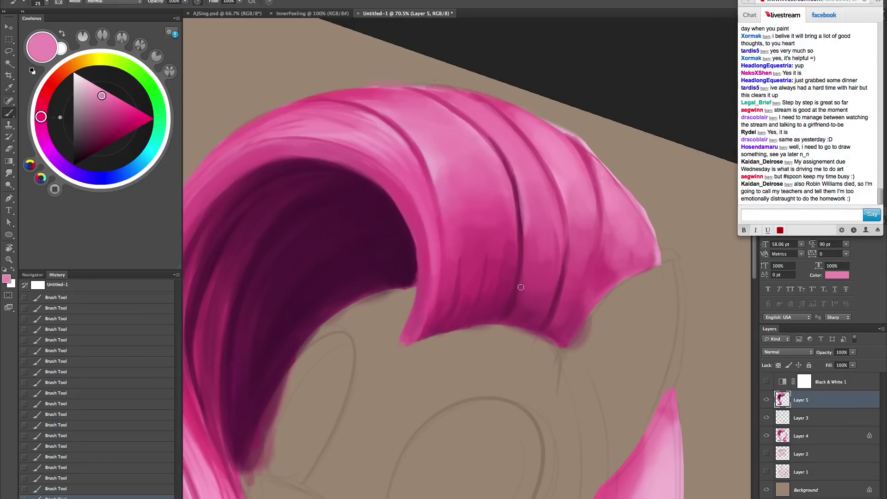
left_click(532, 209, "alt")
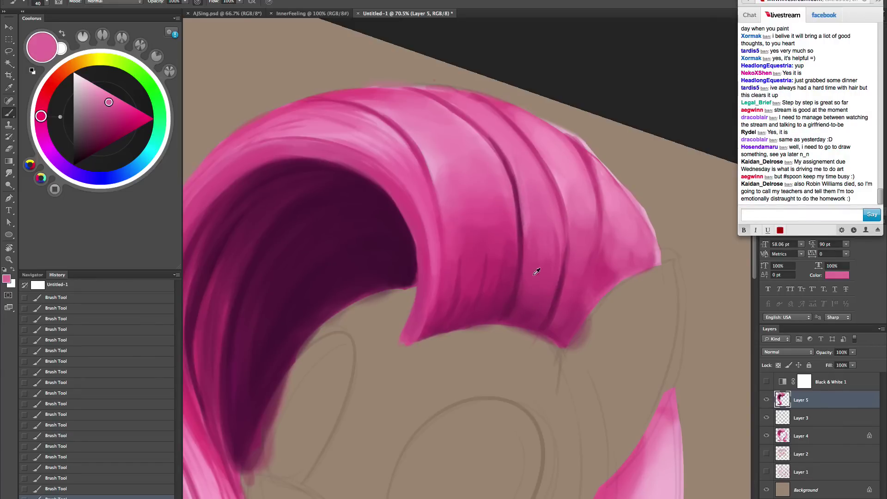
- Darken the lower end of the middle fringe section with sampled plum at 80 px
left_click(509, 310, "alt")
key("bracketright")
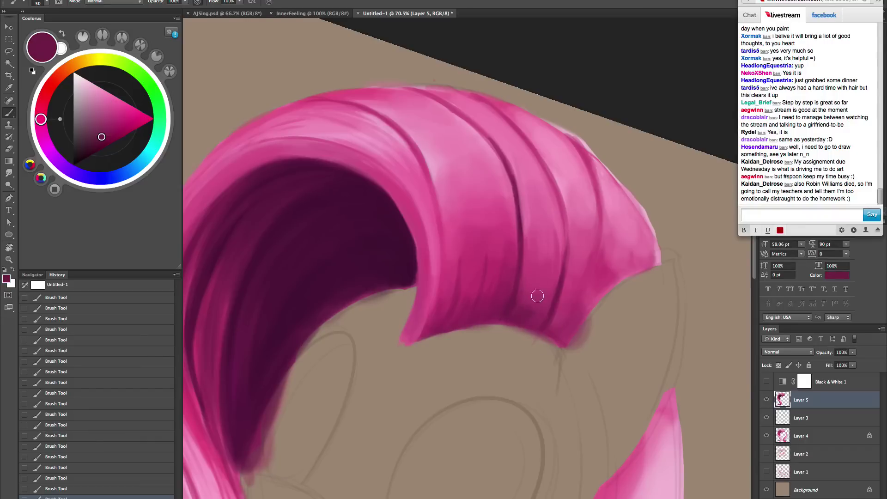
key("bracketright")
key("bracketright")
key("bracketright")
left_click_drag(538, 321, 524, 291)
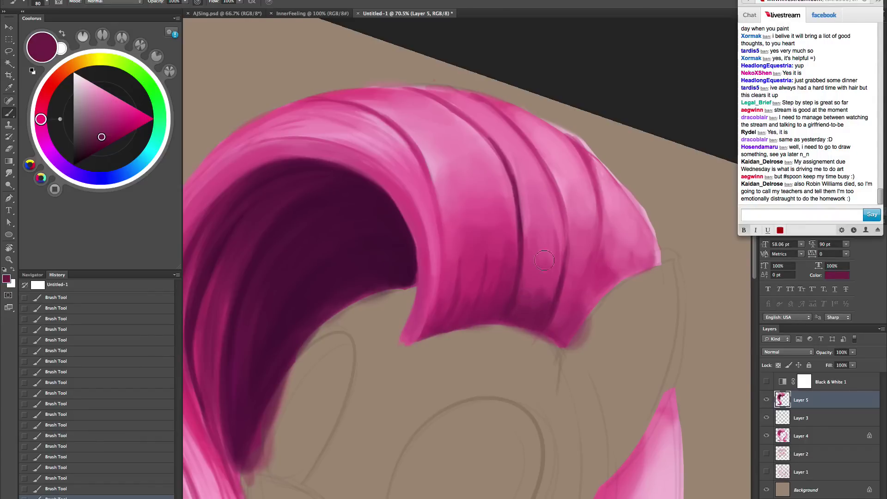
- Paint plum shadow strands up from the middle fringe section's lower edge at 30 px and sample the adjacent magenta
left_click(536, 307, "alt")
key("bracketleft")
key("bracketleft")
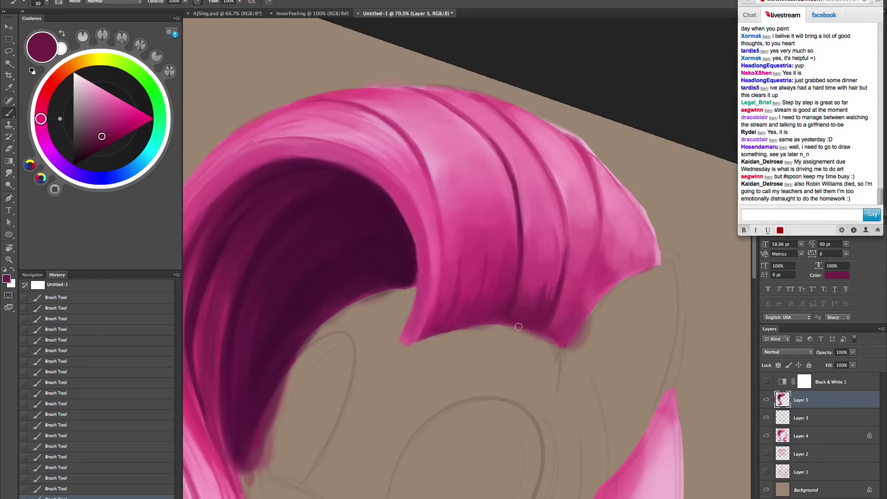
left_click(547, 274, "alt")
- Retrace the dark line on the outer side of the middle fringe section with sampled dark magenta at 30 px and 20 px
key("z")
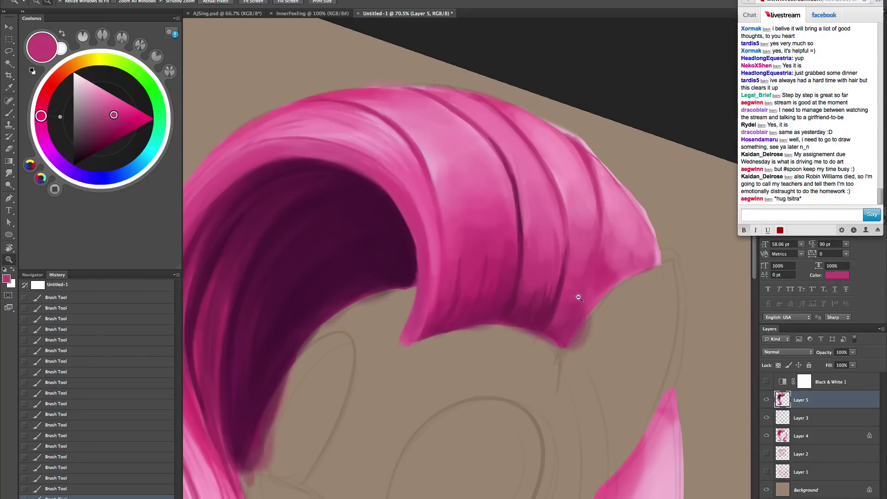
left_click_drag(576, 297, 558, 311)
left_click_drag(556, 295, 503, 350)
left_click_drag(552, 279, 577, 276)
left_click(504, 248, "alt")
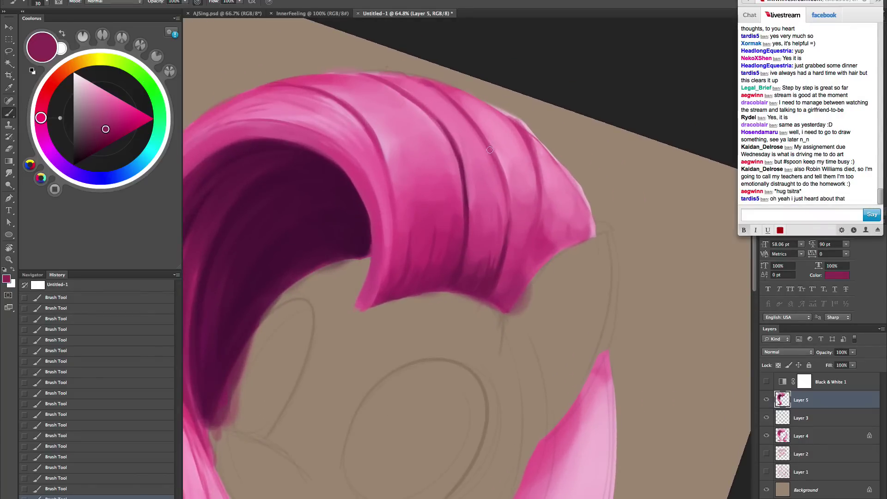
left_click_drag(490, 147, 506, 244)
key("r")
left_click_drag(606, 274, 566, 369)
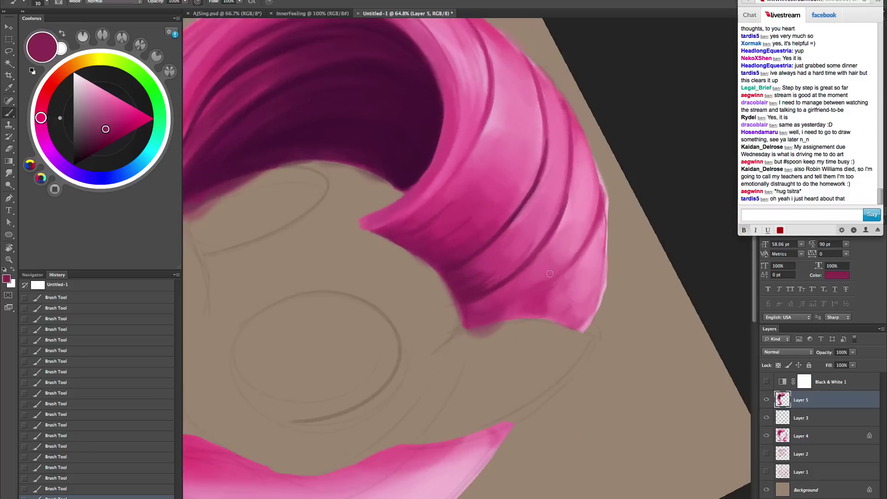
key("[")
left_click_drag(562, 208, 571, 156)
- Blend the upper part of the middle fringe section with sampled saturated pink at 20 px and 70 px
left_click(562, 99, "alt")
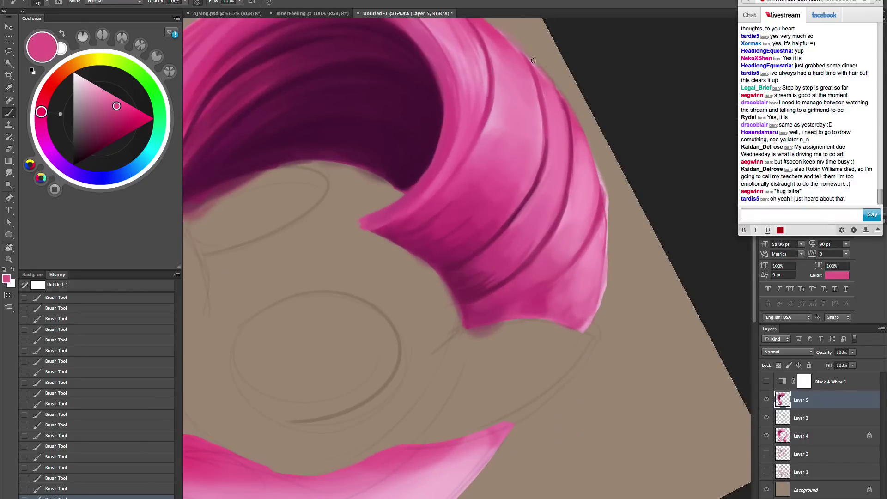
key("bracketright")
key("bracketright")
key("bracketright")
key("bracketright")
key("bracketright")
key("bracketright")
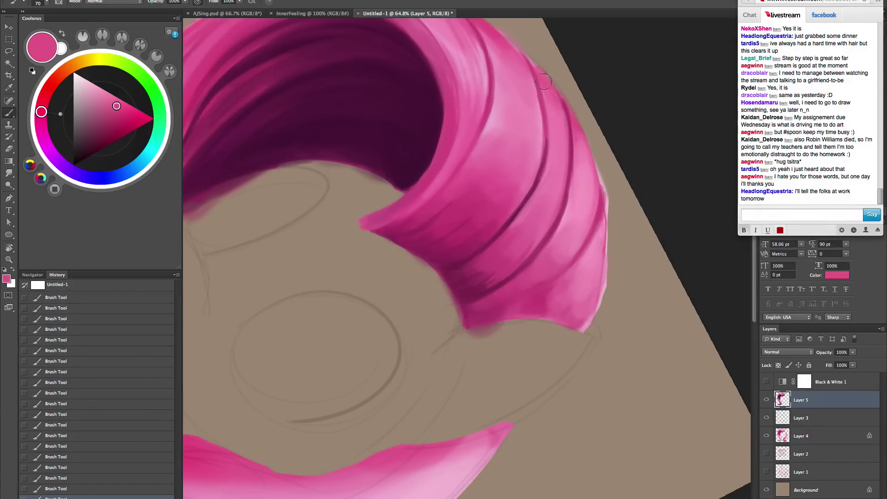
left_click_drag(547, 87, 556, 126)
- Draw fine saturated pink strands over the outer fringe sections at 15 px
key("bracketleft")
key("bracketleft")
key("bracketleft")
key("bracketleft")
key("bracketleft")
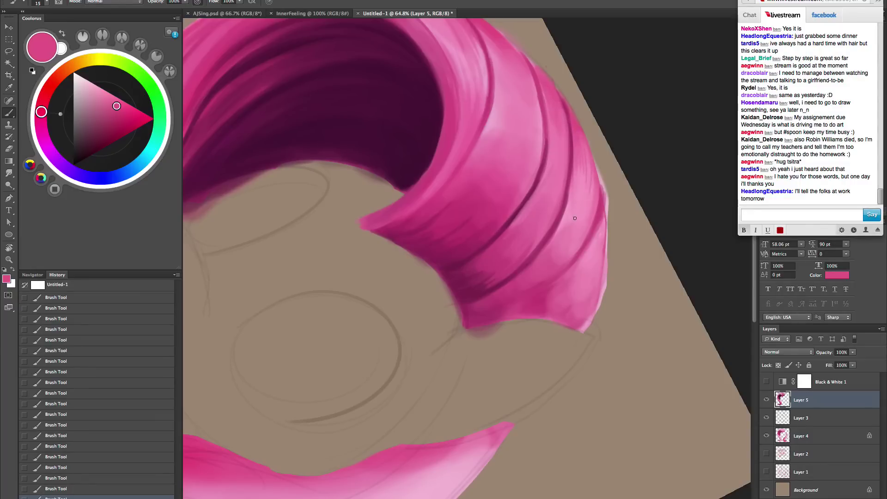
- Refine the strands on the upper fringe sections with sampled light pink and deeper pink at 25 px
left_click(562, 252, "alt")
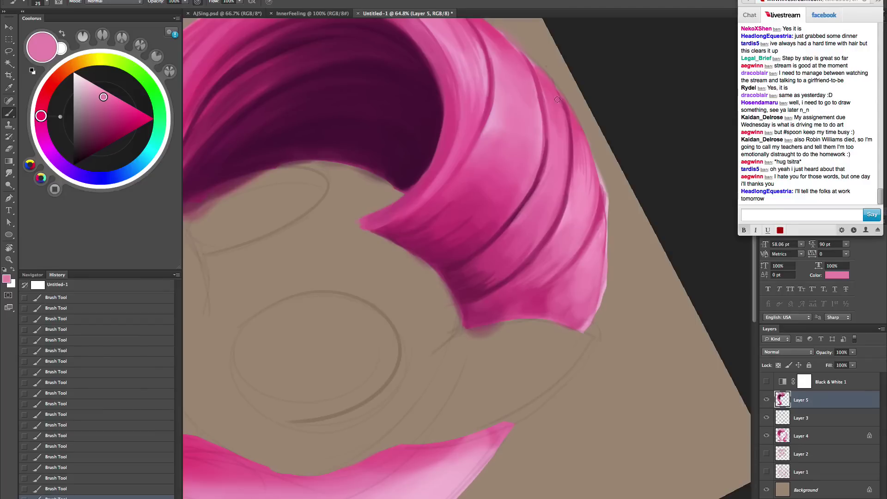
left_click_drag(537, 167, 522, 210)
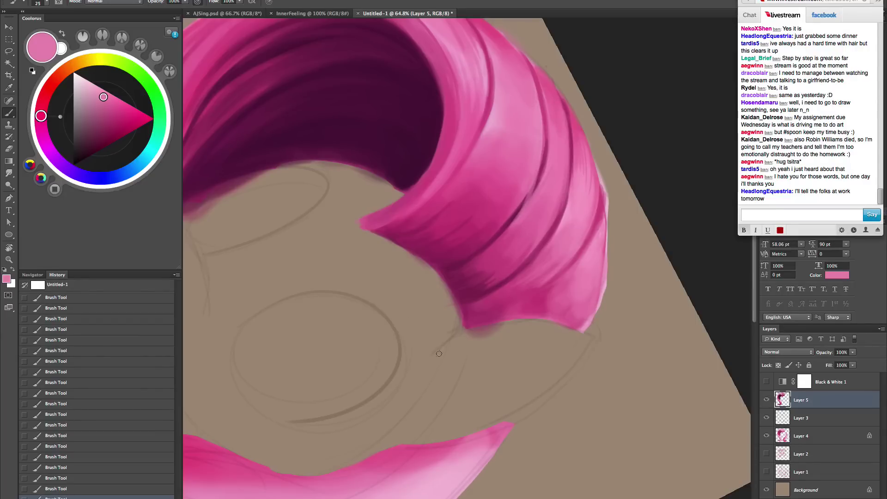
key("super+z")
left_click(556, 97, "alt")
left_click_drag(538, 100, 541, 138)
key("Escape")
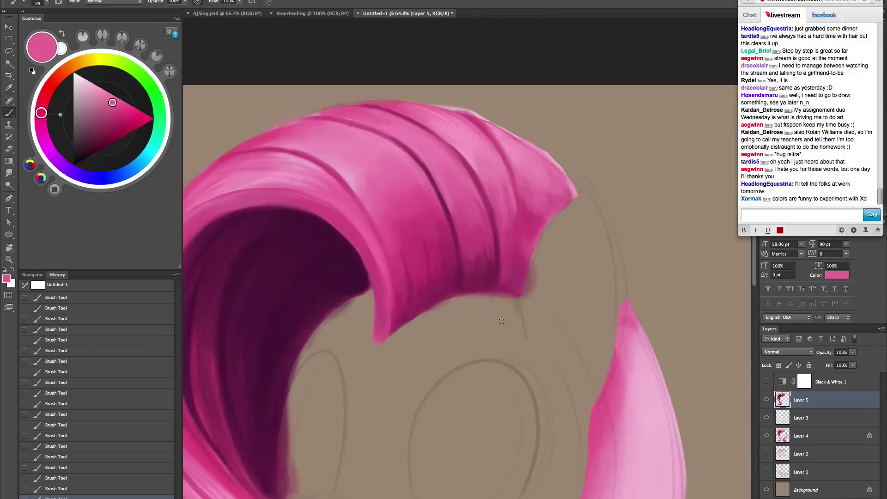
- Examine the whole hair painting, from the fringe to the front lock's curled tip
left_click_drag(526, 306, 596, 183)
left_click_drag(560, 273, 509, 400)
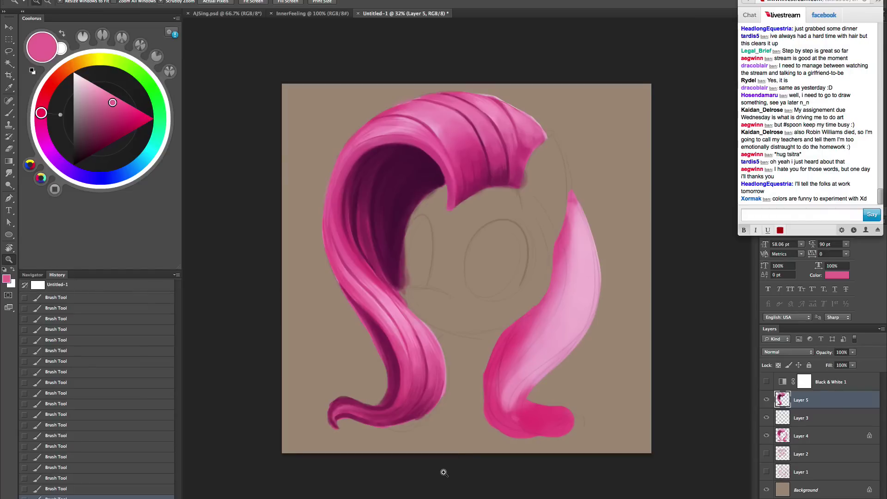
left_click(445, 349)
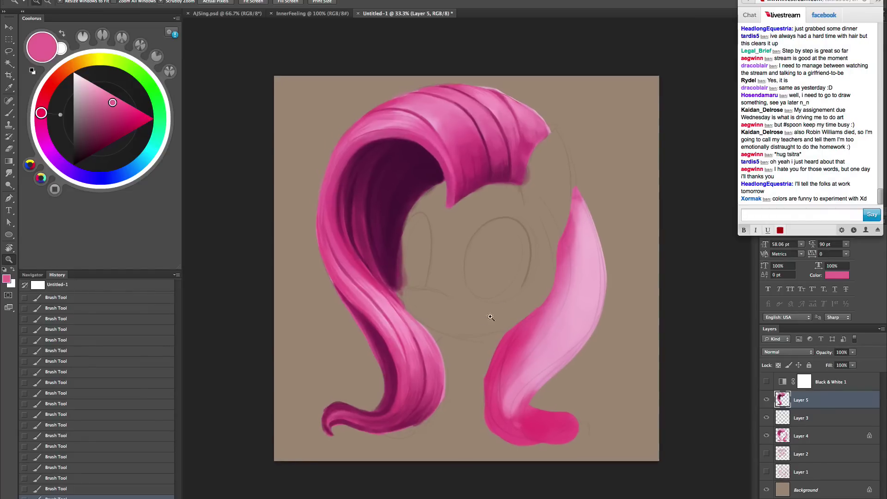
left_click(421, 396)
left_click_drag(603, 265, 505, 470)
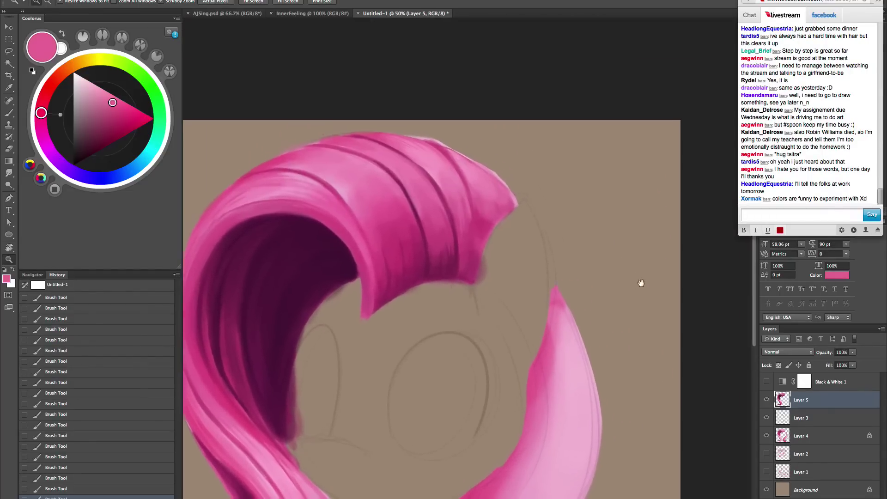
key("r")
left_click_drag(641, 318, 546, 429)
key("z")
key("Escape")
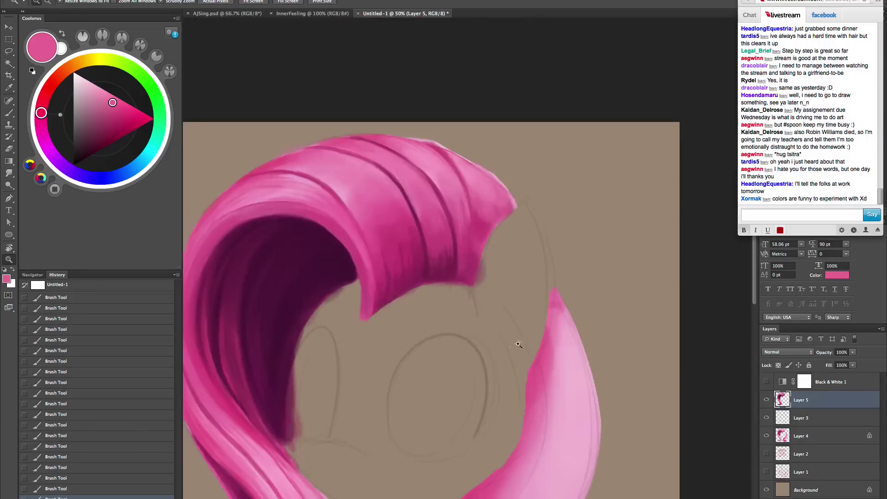
key("super+0")
left_click(436, 362)
left_click(439, 360)
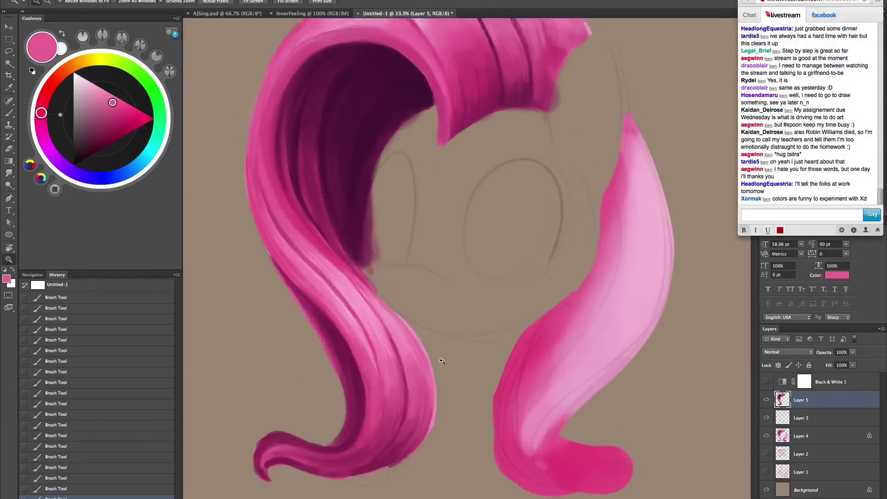
left_click_drag(481, 378, 465, 432)
left_click_drag(552, 325, 582, 311)
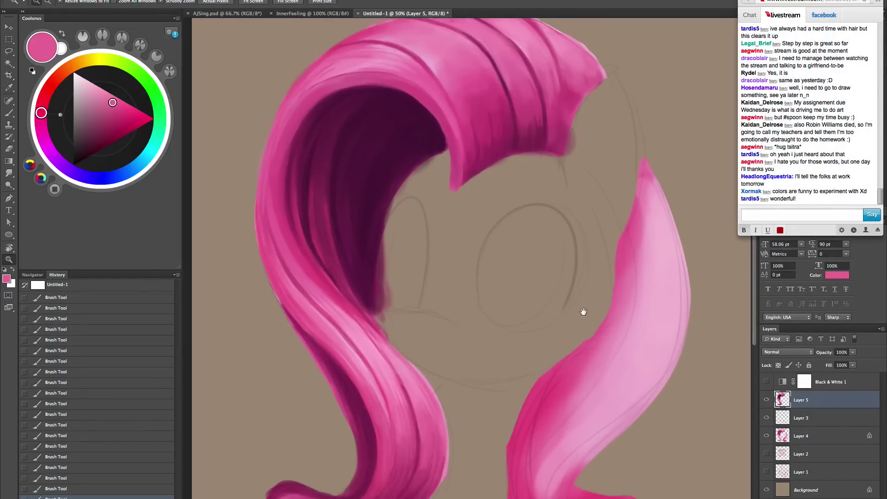
mouse_move(536, 348)
left_mouse_down()
mouse_move(543, 369)
mouse_move(549, 362)
left_mouse_up()
key("b")
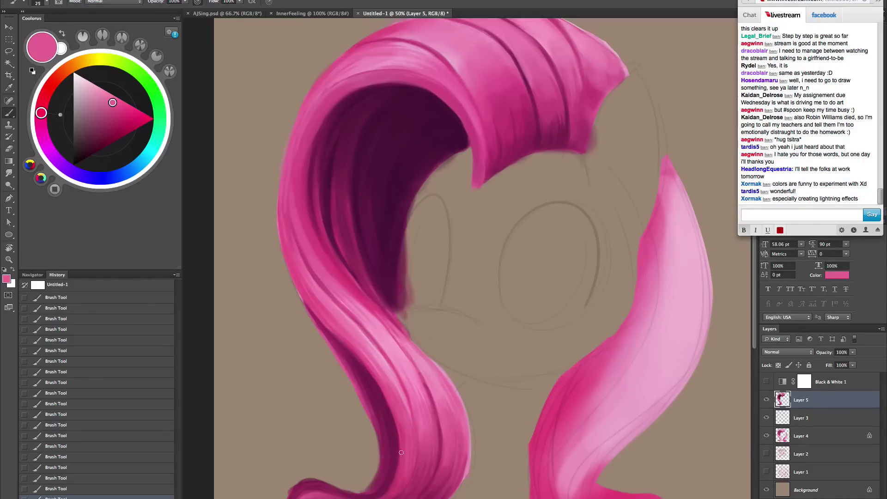
mouse_move(444, 459)
left_mouse_down()
mouse_move(432, 456)
mouse_move(401, 481)
left_mouse_up()
- Deepen the outermost dividing line of the fringe with sampled dark magenta at 25 px
key("z")
left_click_drag(546, 256, 555, 406)
left_click_drag(546, 315, 563, 308)
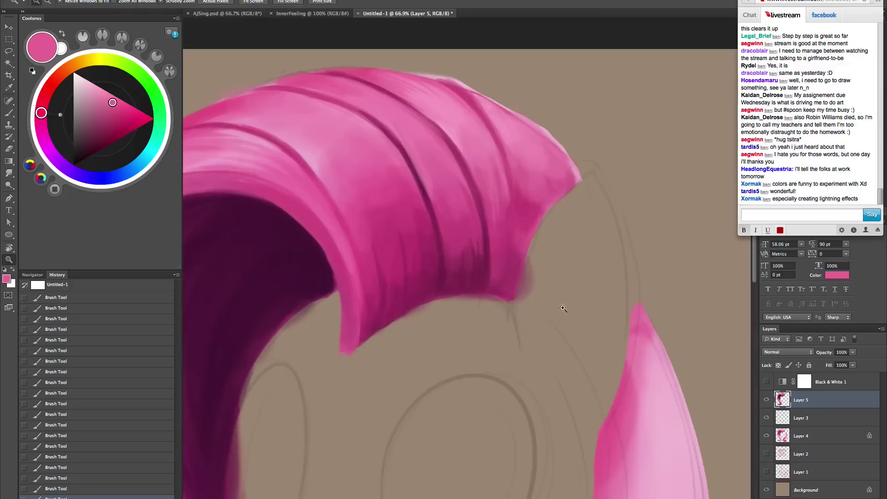
key("b")
left_click(483, 255, "alt")
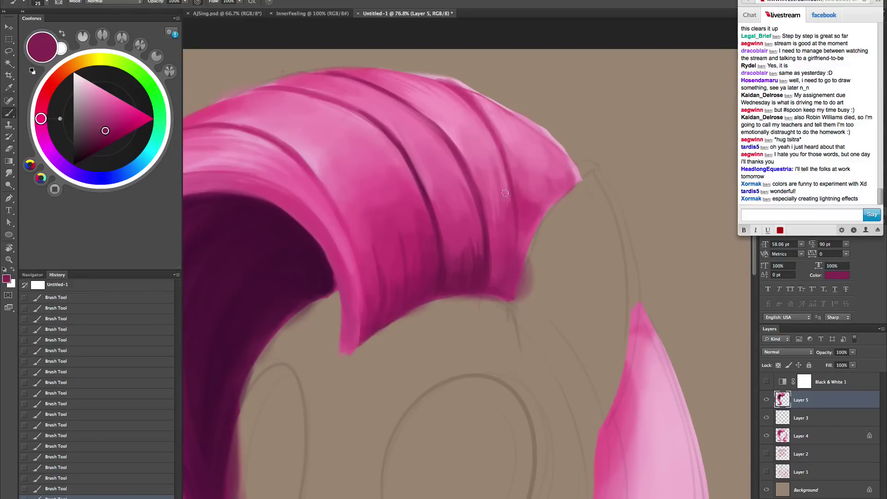
key("bracketright")
key("bracketright")
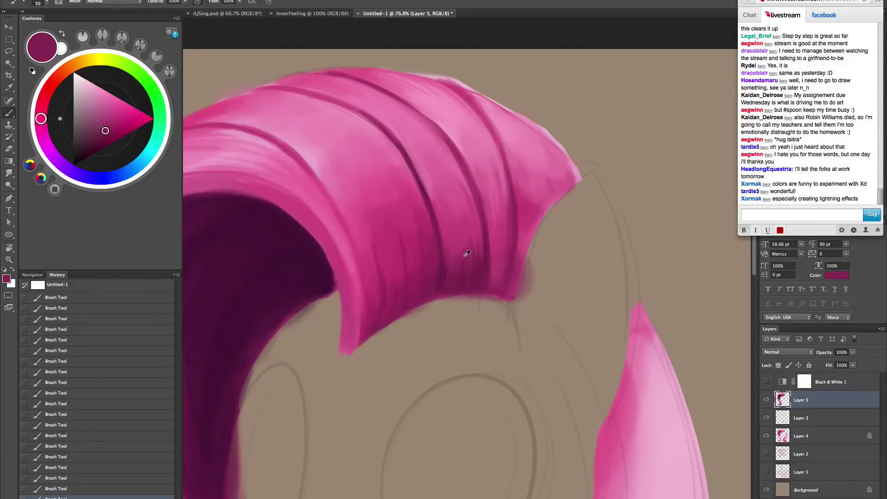
- Shade the lower ends of the outer fringe sections with sampled dark magenta, starting at 90 px
left_click(476, 264, "alt")
key("bracketright")
key("bracketright")
key("bracketright")
key("bracketright")
key("bracketright")
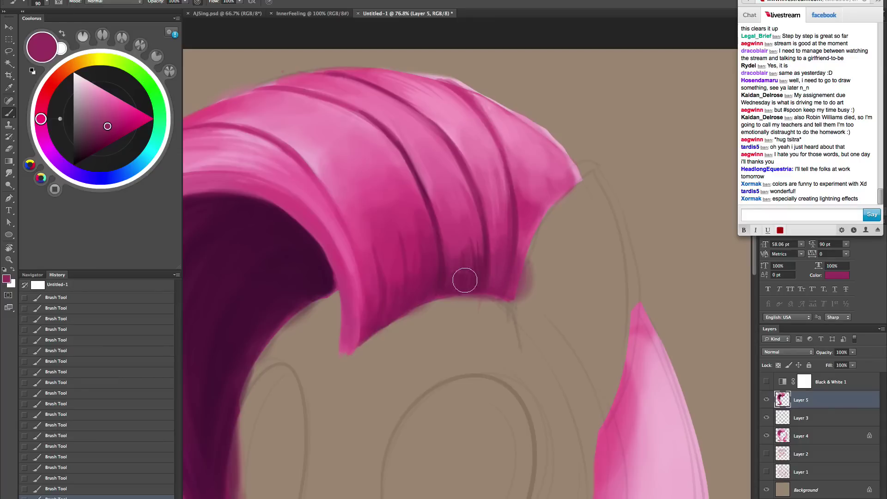
left_click(440, 277, "alt")
key("bracketright")
key("bracketright")
mouse_move(489, 286)
left_mouse_down()
mouse_move(493, 236)
mouse_move(496, 287)
mouse_move(504, 269)
mouse_move(498, 220)
mouse_move(500, 264)
mouse_move(502, 233)
left_mouse_up()
- Blend the shadow up into the section before the outermost dividing line with sampled magenta at 200 px
key("bracketright")
key("bracketright")
key("bracketright")
key("bracketright")
key("bracketright")
left_click(496, 218, "alt")
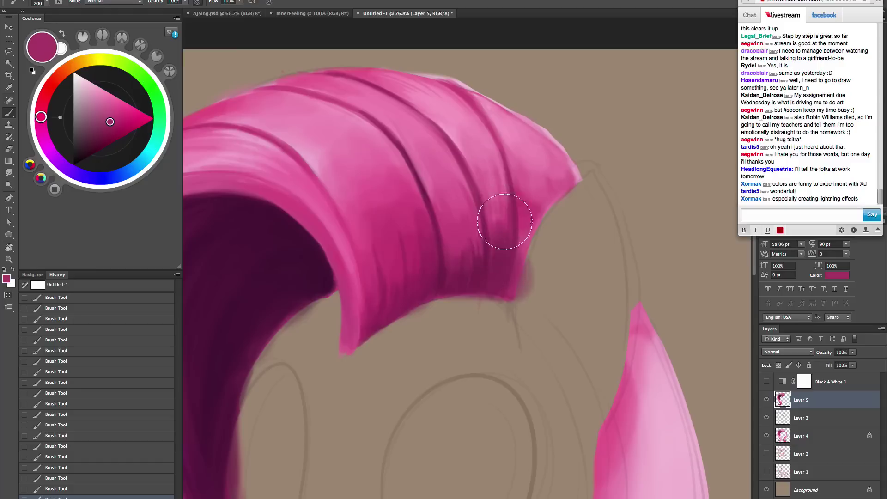
- Darken the lower ends of the fringe's outer dividing lines with sampled deep magenta at 40 px
left_click(434, 264, "alt")
key("bracketleft")
key("bracketleft")
key("bracketleft")
key("bracketleft")
key("bracketleft")
key("bracketleft")
key("bracketleft")
key("bracketleft")
key("bracketleft")
key("bracketleft")
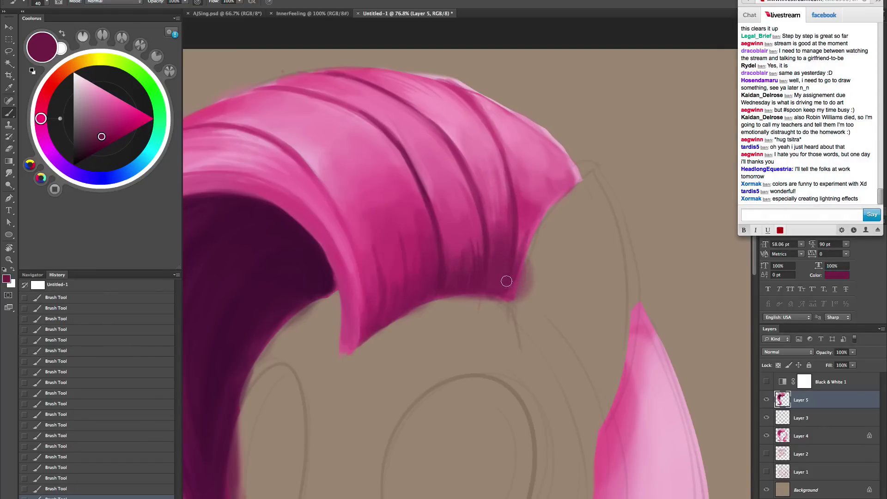
- Shade the outer edge of the fringe above its lower tip with sampled dark magenta, reducing the brush to 70 px
key("bracketright")
key("bracketright")
key("bracketright")
key("bracketright")
key("bracketright")
key("bracketright")
key("bracketright")
left_click(523, 237, "alt")
mouse_move(517, 261)
left_mouse_down()
mouse_move(524, 208)
mouse_move(523, 254)
left_mouse_up()
left_click_drag(530, 210, 514, 291)
key("bracketleft")
key("bracketleft")
key("bracketleft")
key("bracketleft")
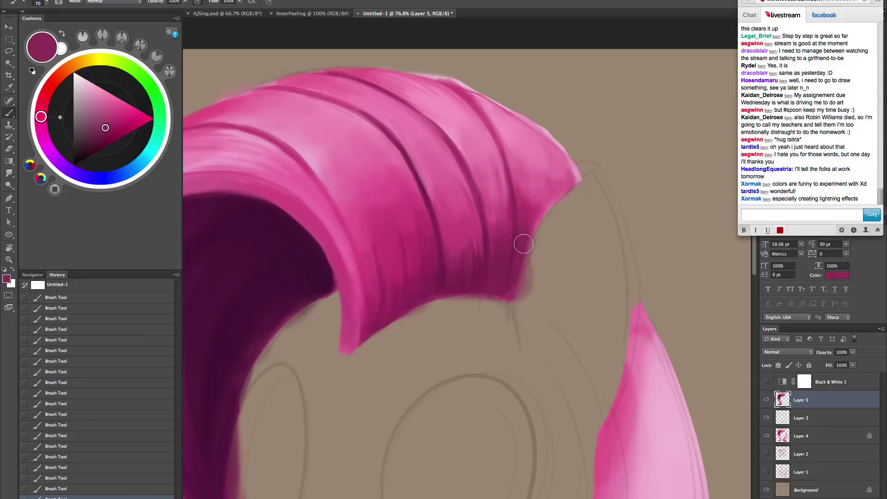
- Deepen the lower part of the outermost fringe section with sampled magenta at 200 px
left_click(525, 197, "alt")
key("bracketright")
key("bracketright")
key("bracketright")
key("bracketright")
key("bracketright")
key("bracketright")
key("bracketright")
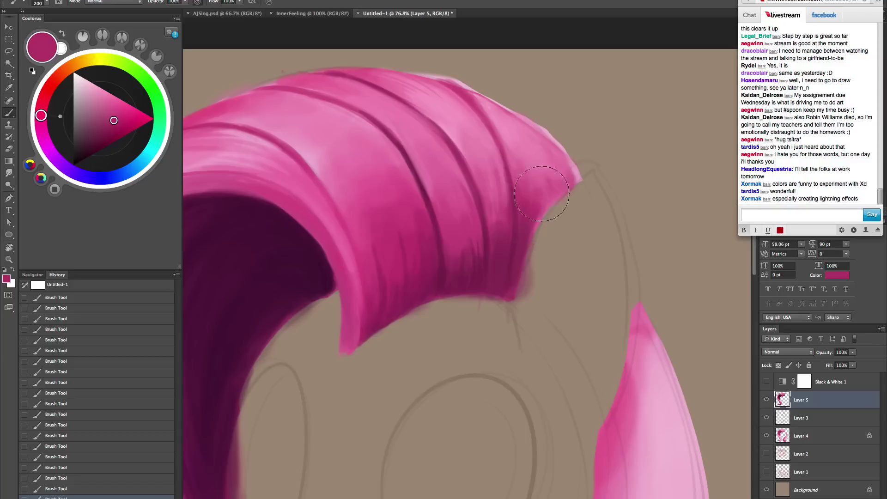
- Shade the outermost fringe section's lower edge toward its outer corner with sampled dark magentas at 40 px and 100 px
left_click(533, 230, "alt")
key("bracketleft")
key("bracketleft")
key("bracketleft")
key("bracketleft")
key("bracketleft")
key("bracketleft")
key("bracketleft")
key("bracketleft")
key("bracketleft")
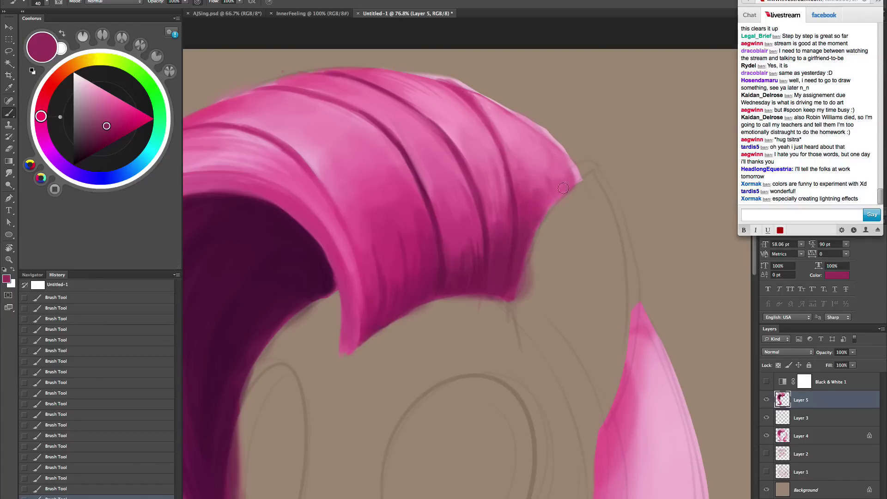
left_click(535, 221, "alt")
key("bracketright")
key("bracketright")
key("bracketright")
key("bracketright")
key("bracketright")
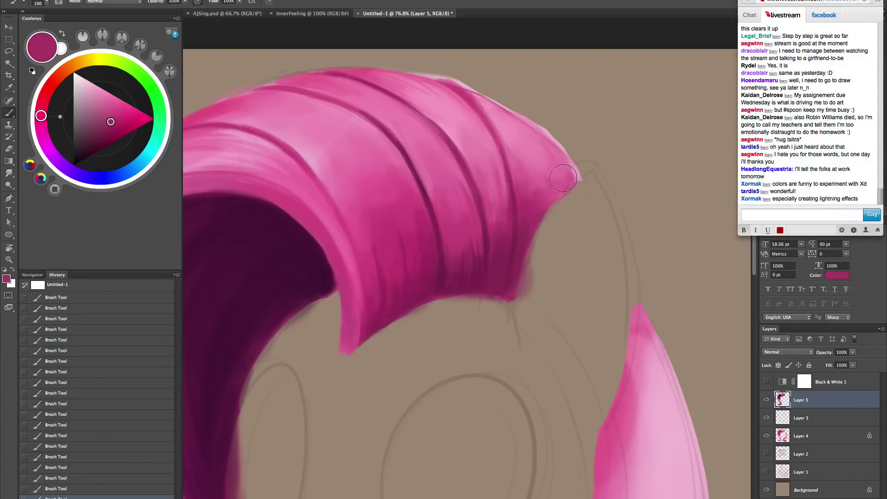
- Retrace the upper part of the outermost dividing line with sampled dark magenta at 25 px on the rotated canvas
key("z")
left_click_drag(557, 257, 539, 275)
key("r")
mouse_move(591, 247)
left_mouse_down()
mouse_move(594, 282)
mouse_move(548, 321)
mouse_move(567, 249)
mouse_move(579, 245)
left_mouse_up()
key("space")
key("z")
key("b")
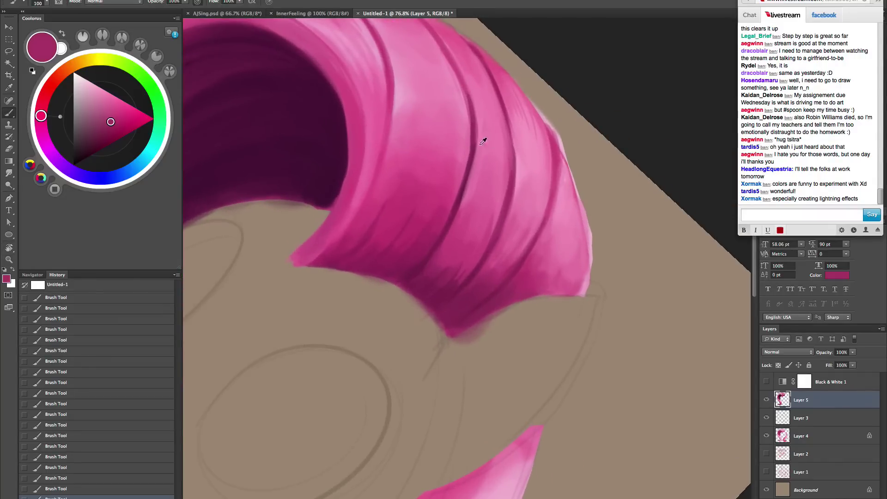
left_click(479, 146, "alt")
key("bracketleft")
key("bracketleft")
key("bracketleft")
key("bracketleft")
key("bracketleft")
key("bracketleft")
key("bracketleft")
key("bracketleft")
key("bracketleft")
key("bracketleft")
left_click_drag(552, 134, 548, 203)
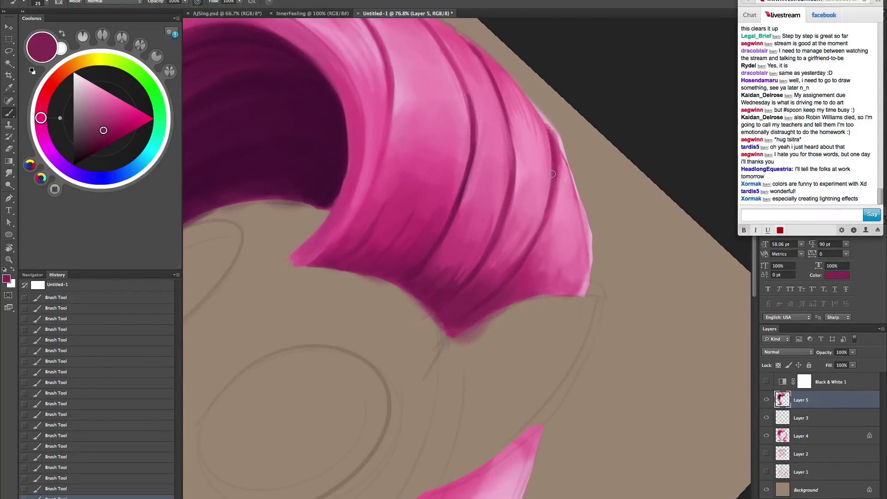
- Draw fine strands up from the outermost fringe section's lower edge with sampled magenta at 30 px and 20 px
left_click(537, 263, "alt")
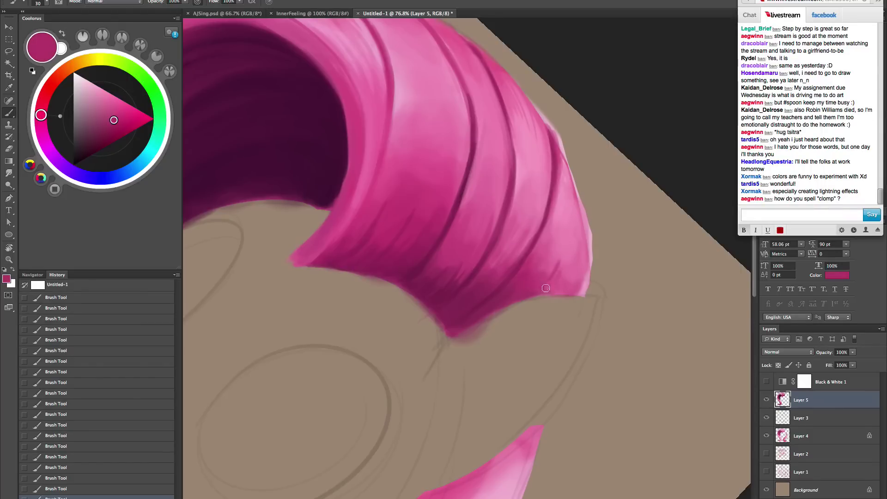
key("bracketleft")
- Tint the outer side of the outermost fringe section with broad strokes of sampled saturated pink
left_click(424, 183, "alt")
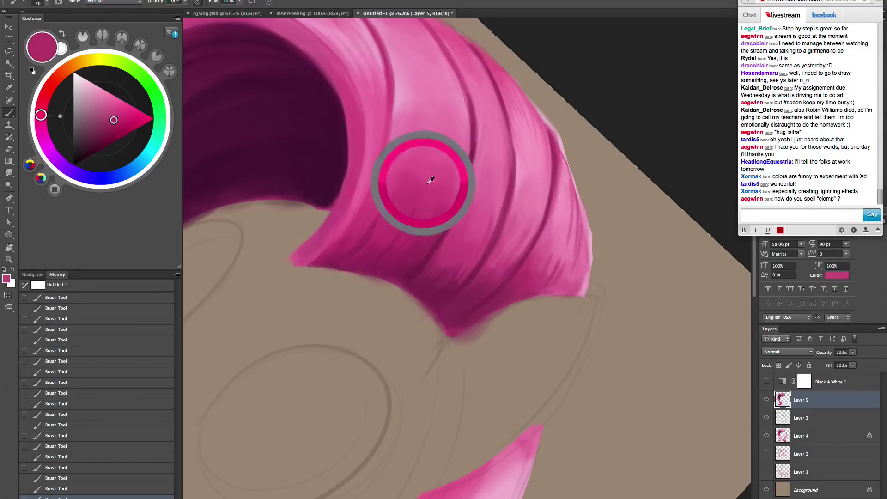
key("bracketright")
key("bracketright")
key("bracketright")
key("bracketright")
key("bracketright")
key("bracketright")
key("bracketright")
mouse_move(567, 176)
left_mouse_down()
mouse_move(556, 224)
mouse_move(562, 163)
mouse_move(559, 209)
mouse_move(568, 185)
mouse_move(575, 250)
left_mouse_up()
left_click_drag(565, 202, 578, 277)
- Define the outermost fringe section's outer edge down to its corner with narrower saturated pink strokes
key("bracketleft")
key("bracketleft")
key("bracketleft")
key("bracketleft")
key("bracketleft")
key("bracketleft")
key("bracketleft")
key("bracketright")
mouse_move(569, 186)
left_mouse_down()
mouse_move(567, 169)
mouse_move(583, 226)
mouse_move(580, 294)
left_mouse_up()
key("bracketright")
key("bracketright")
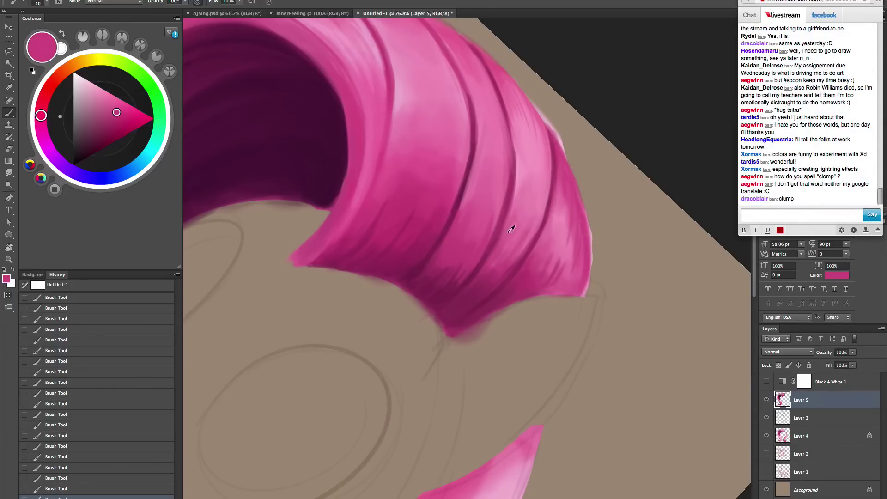
- Paint sampled light pink strands over the lower part of the outermost fringe section at 35 px and 25 px
left_click(559, 228, "alt")
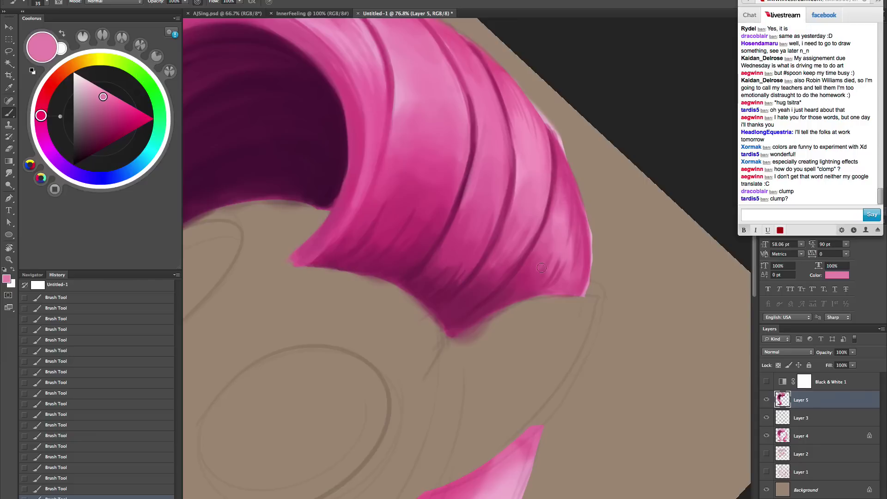
key("bracketleft")
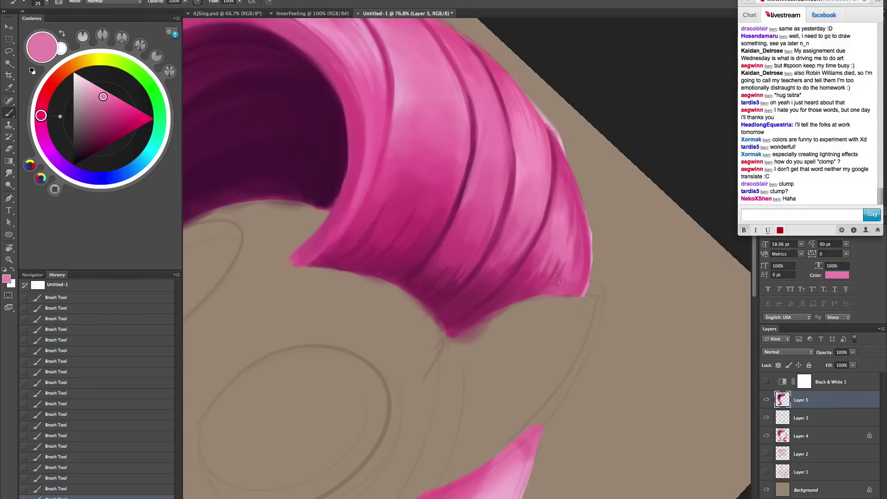
key("bracketright")
key("bracketright")
key("bracketright")
key("bracketright")
key("bracketright")
key("bracketright")
key("bracketright")
- Brighten the broad front fringe section beside its first dividing line with sampled pale pink at 60 px and 35 px
key("r")
mouse_move(506, 372)
left_mouse_down()
mouse_move(467, 373)
mouse_move(501, 376)
mouse_move(568, 341)
mouse_move(479, 231)
mouse_move(526, 210)
mouse_move(607, 263)
mouse_move(511, 254)
left_mouse_up()
key("b")
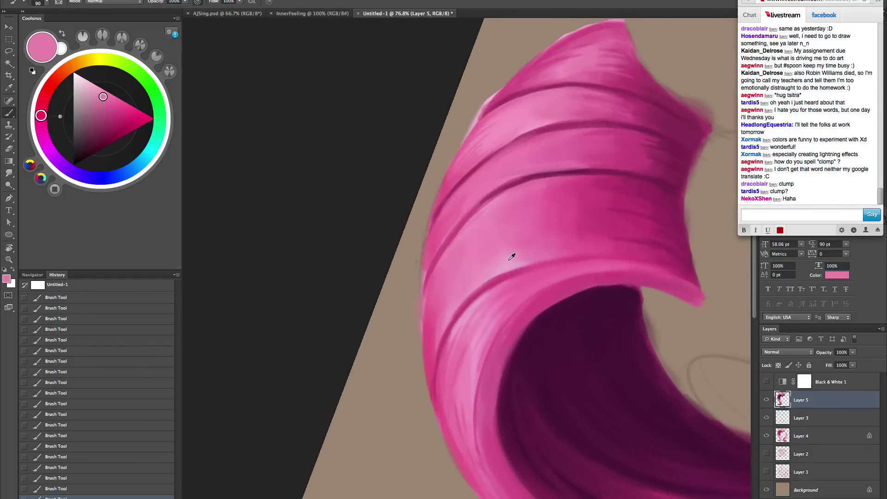
left_click(504, 259, "alt")
key("bracketleft")
key("bracketleft")
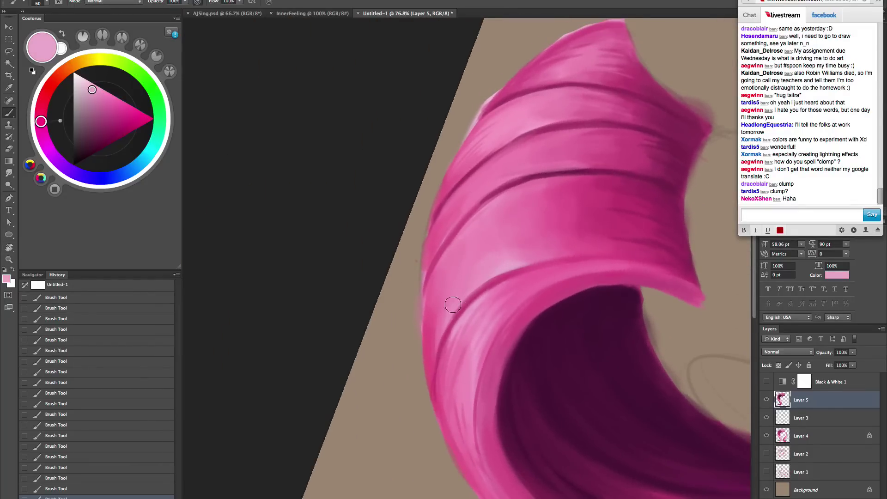
key("bracketleft")
key("bracketleft")
key("bracketleft")
key("bracketleft")
key("bracketleft")
key("bracketleft")
key("bracketleft")
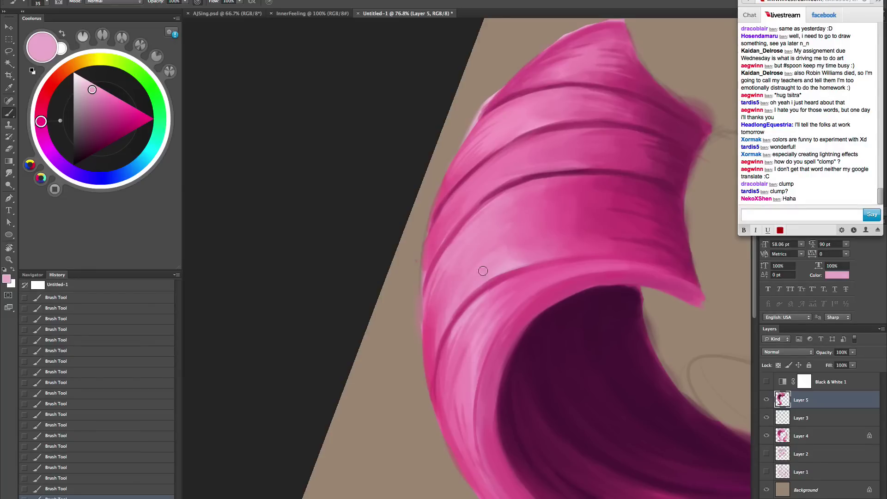
key("bracketleft")
- Refine the strands where the front fringe section meets the outer contour with sampled pinks at 30 px and 25 px
left_click(441, 287, "alt")
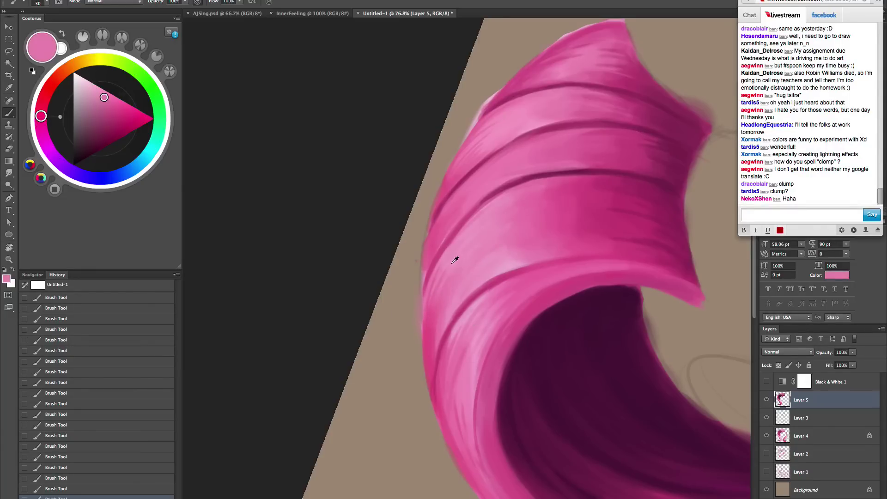
left_click(456, 259, "alt")
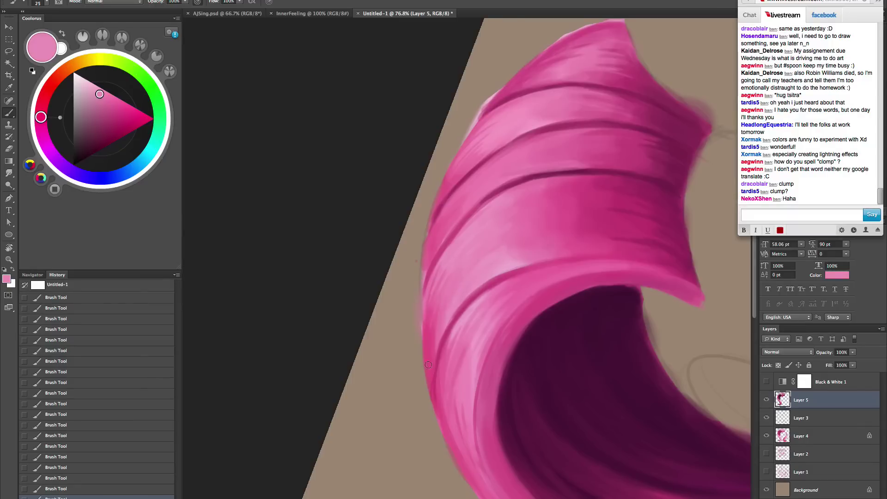
key("bracketleft")
left_click(432, 344, "alt")
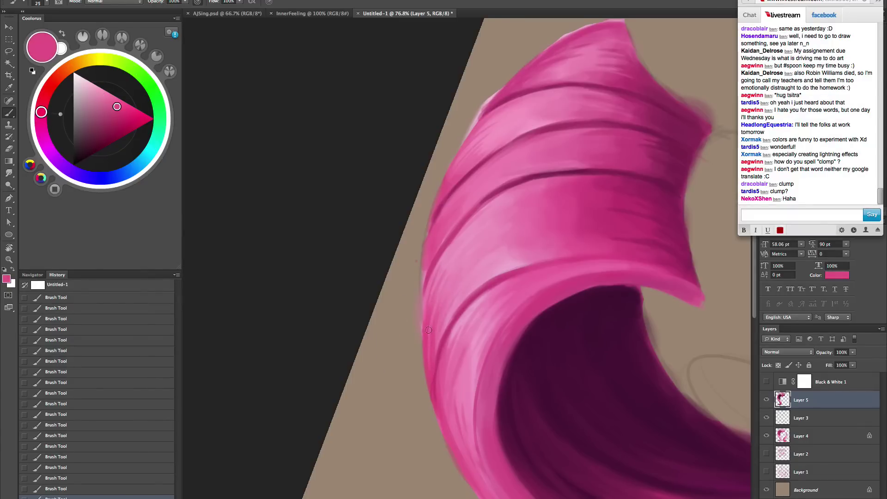
- Paint sampled light pink strands beside the dividing line above the broad front fringe section at 25 px and 20 px
left_click(487, 217, "alt")
key("bracketleft")
key("bracketleft")
key("bracketright")
key("bracketright")
key("bracketright")
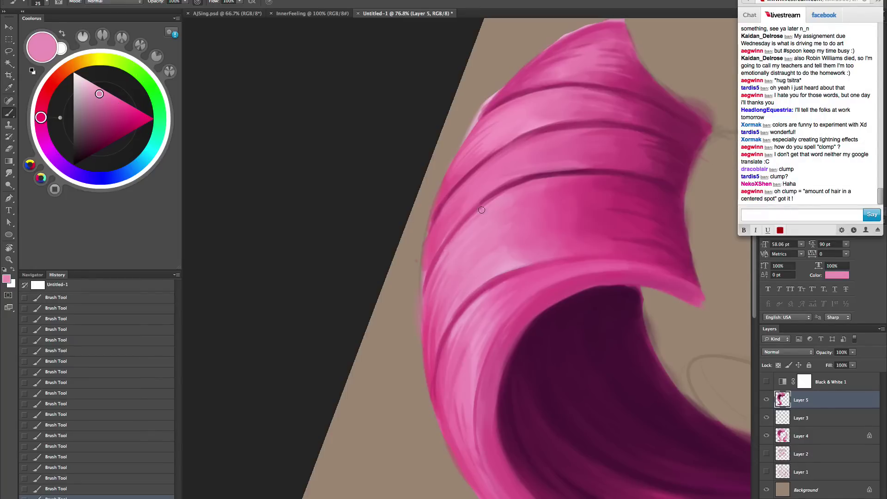
key("bracketright")
key("bracketright")
key("bracketright")
key("bracketright")
key("bracketright")
key("bracketleft")
key("bracketleft")
key("bracketleft")
key("bracketleft")
key("bracketleft")
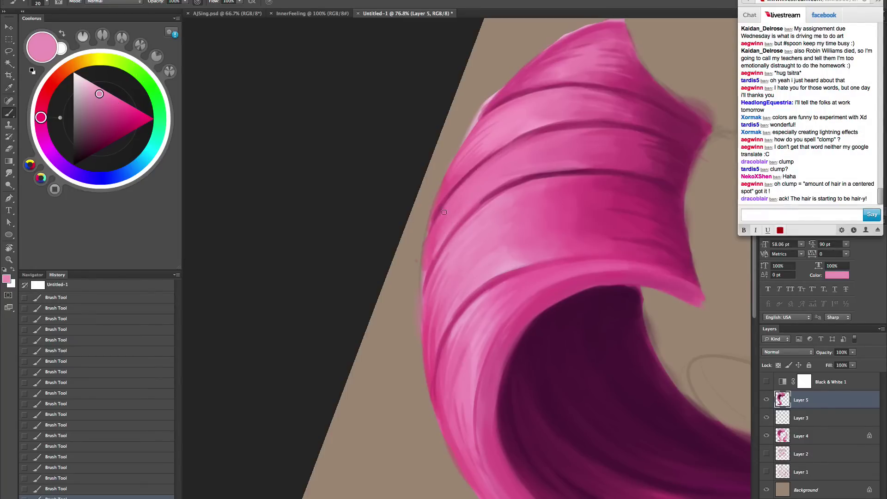
- Refine the dividing line above the broad front fringe section with sampled dark and mid pinks at 15 px and 25 px
left_click(498, 191, "alt")
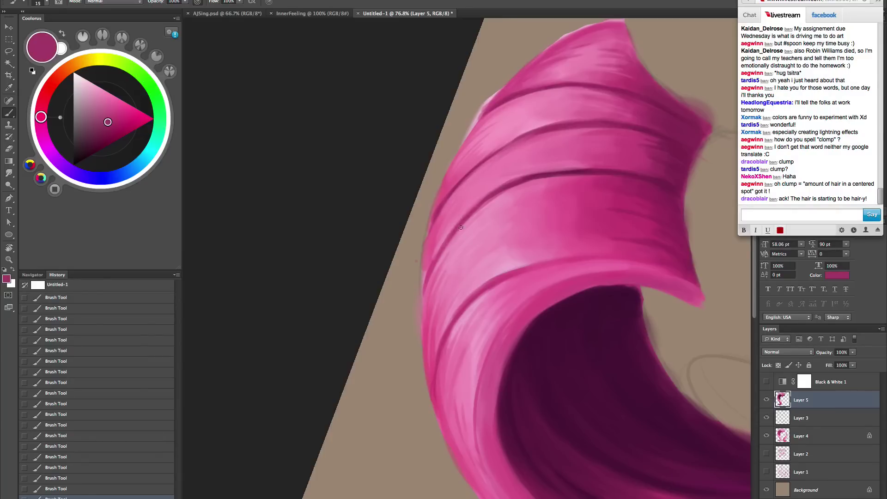
left_click(607, 175, "alt")
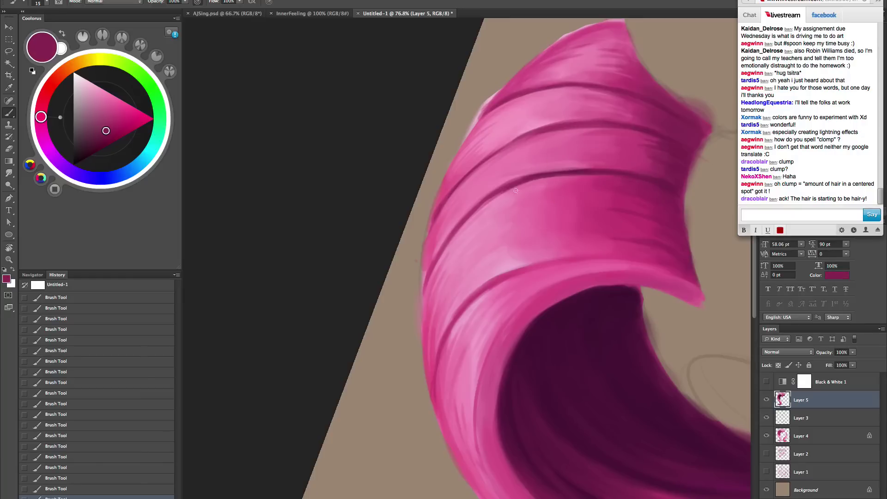
left_click(573, 175, "alt")
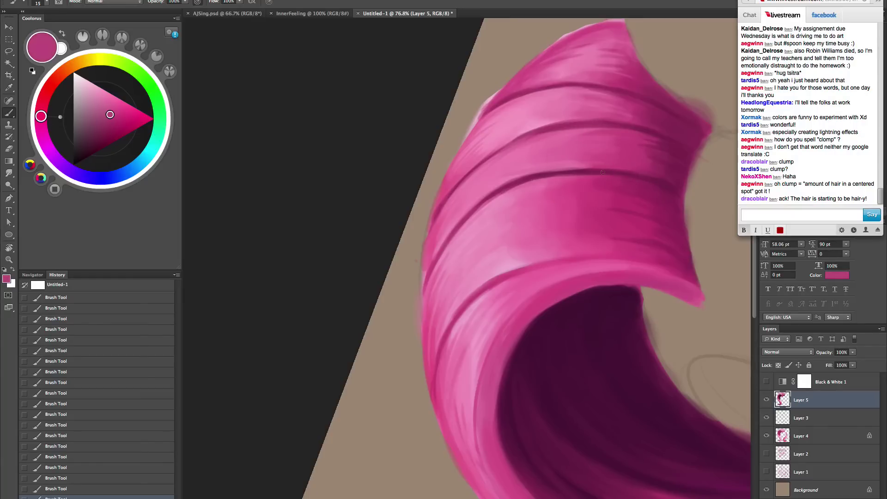
left_click(652, 185, "alt")
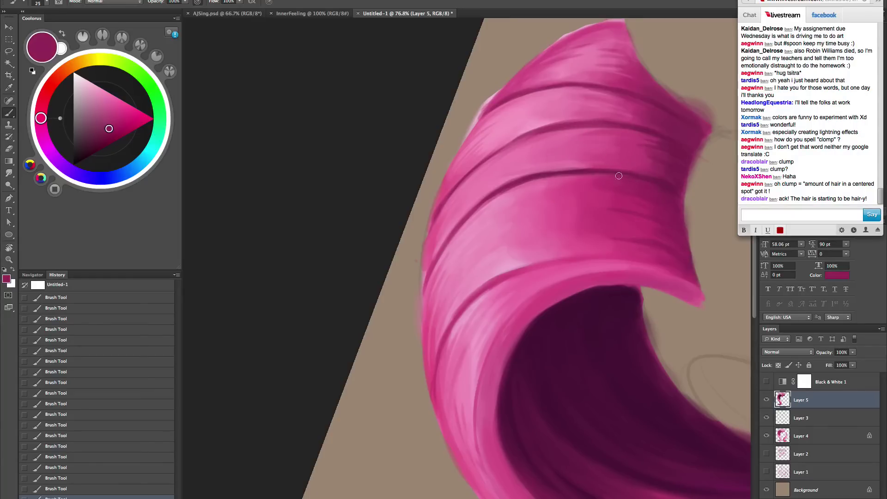
left_click(573, 177, "alt")
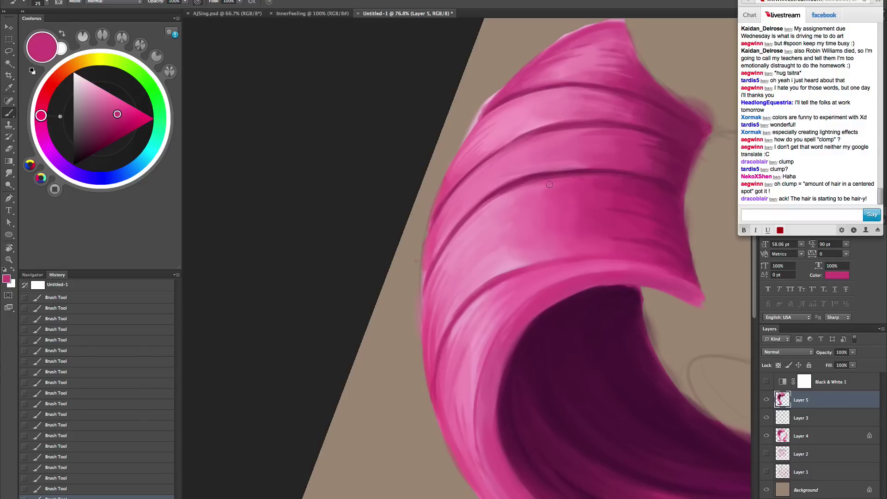
left_click(665, 180, "alt")
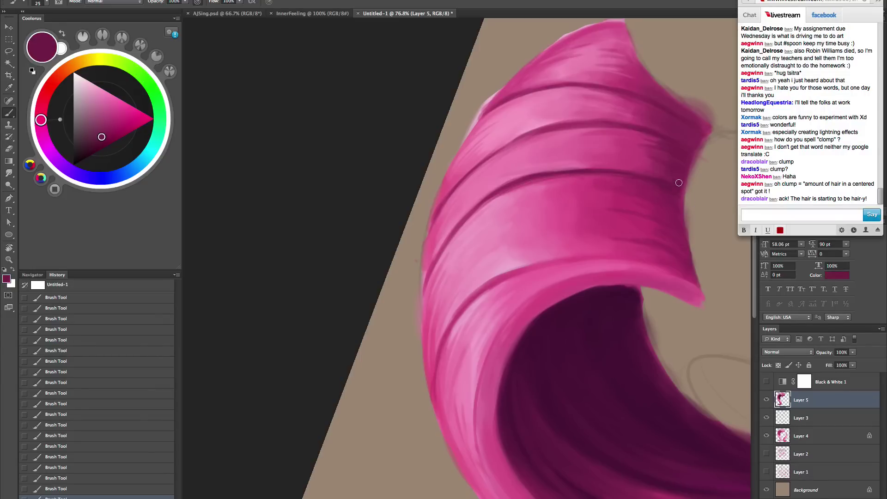
- Softly shade the fringe's lower ends with sampled dark plum and magenta, using a large brush between 700 px and 400 px
key("bracketright")
key("bracketright")
key("bracketright")
key("bracketright")
key("bracketright")
key("bracketright")
key("bracketright")
key("bracketright")
key("bracketright")
key("bracketright")
key("bracketright")
key("bracketright")
key("bracketright")
key("bracketright")
key("bracketright")
key("bracketright")
key("bracketright")
key("bracketright")
key("bracketright")
key("bracketright")
key("bracketleft")
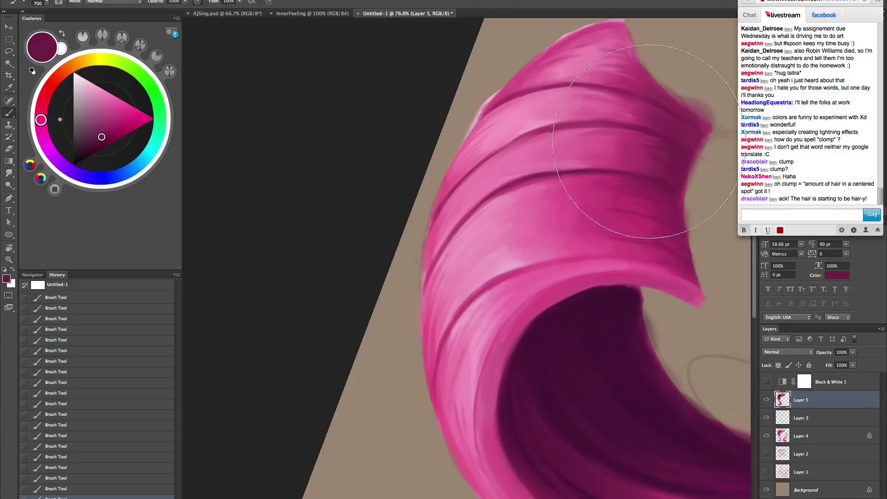
left_click(626, 150, "alt")
key("bracketleft")
key("bracketleft")
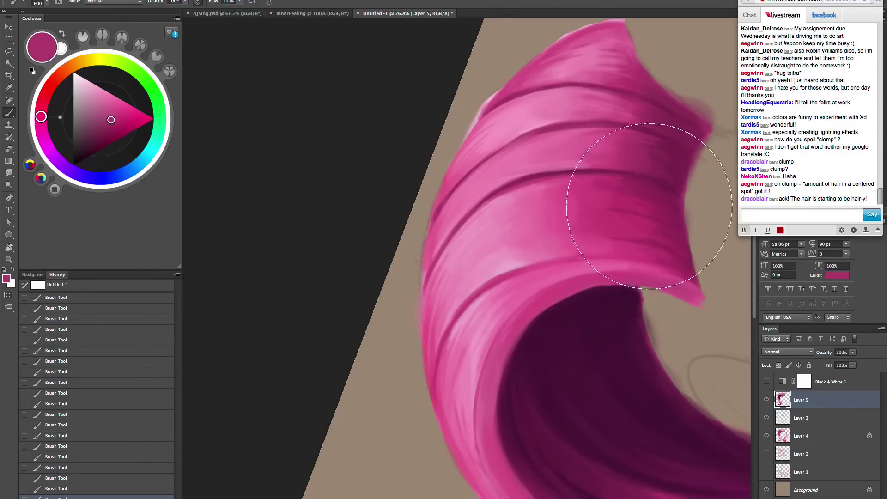
key("bracketleft")
key("bracketleft")
key("bracketleft")
key("bracketleft")
key("bracketleft")
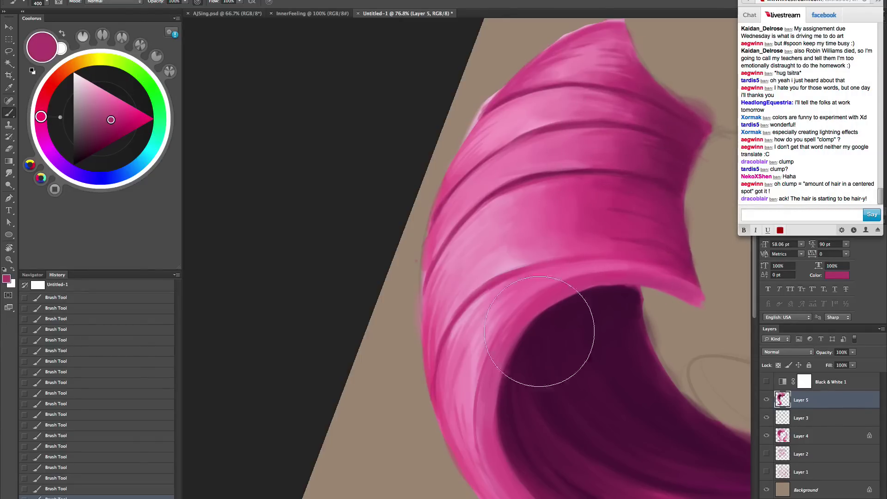
- Refine the front fringe's outer contour with sampled saturated and light pink strokes at 25 px
left_click(425, 342, "alt")
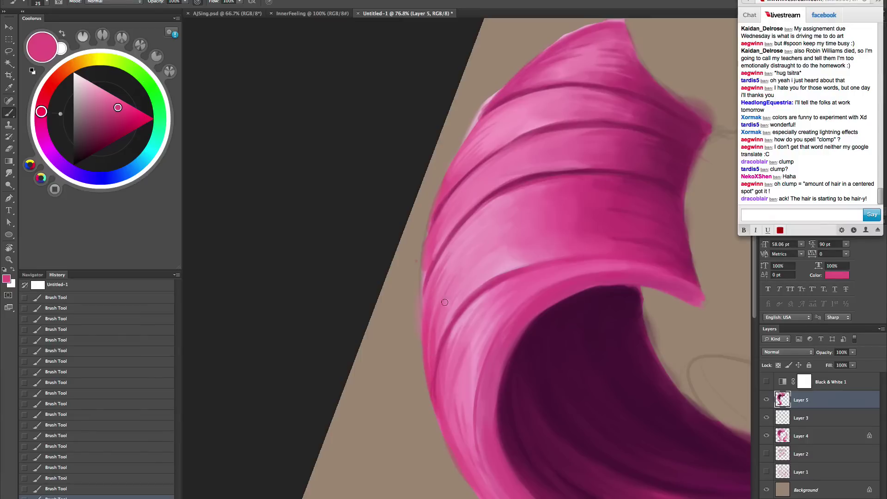
key("bracketleft")
left_click_drag(423, 293, 430, 245)
left_click(485, 180, "alt")
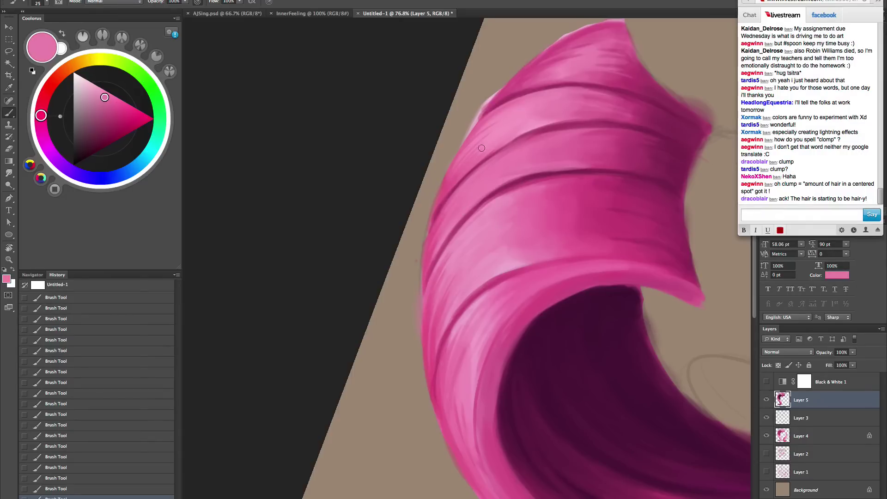
- Straighten the canvas and examine the whole hairstyle at a reduced zoom, including the unrefined second lock
key("r")
left_click_drag(543, 299, 594, 344)
key("z")
left_click_drag(547, 361, 525, 342)
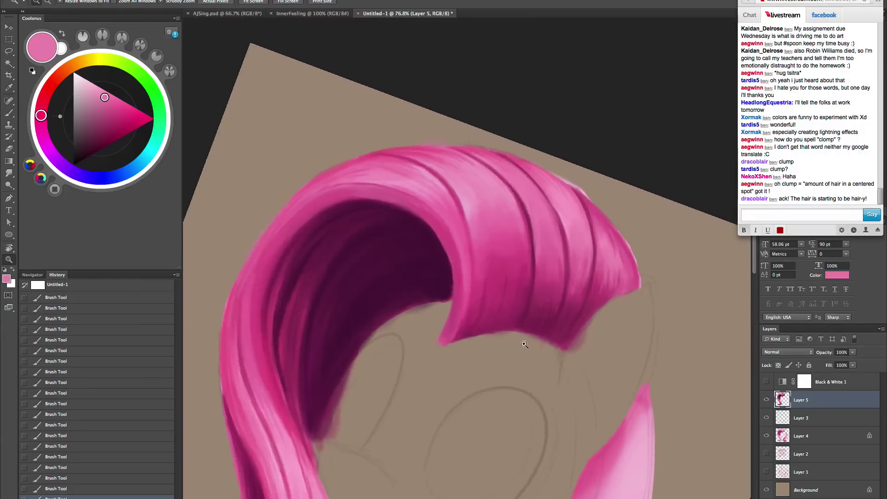
key("r")
key("Escape")
key("z")
left_click(543, 322, "alt")
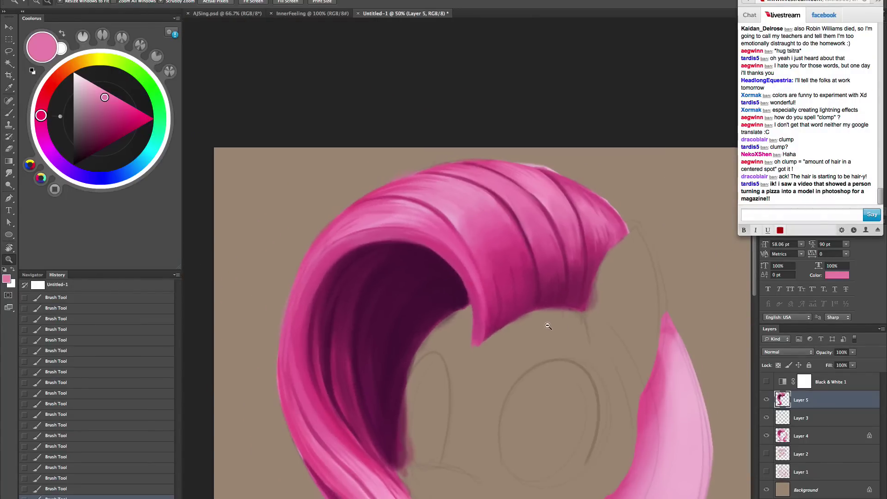
left_click_drag(544, 362, 534, 305)
left_click(533, 316, "alt")
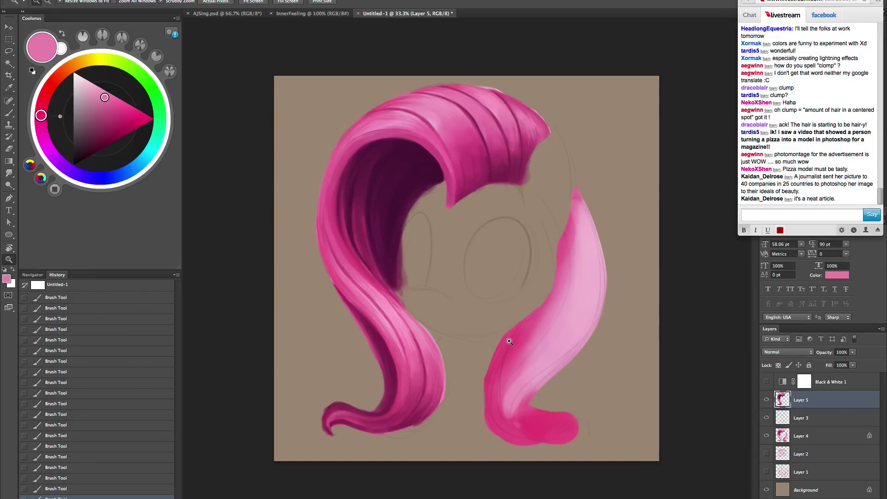
left_click_drag(505, 367, 545, 406)
- Paint a short medium pink stroke on the pale middle of the unrefined second hair lock
key("b")
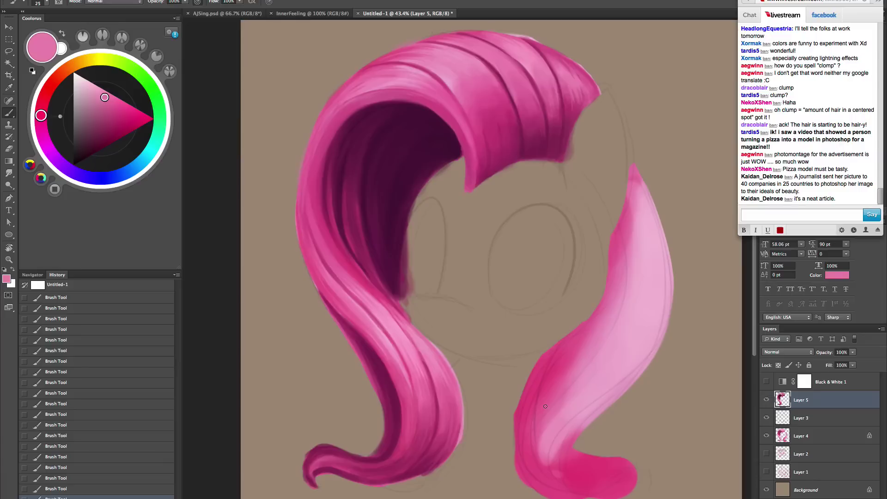
left_click_drag(648, 301, 627, 329)
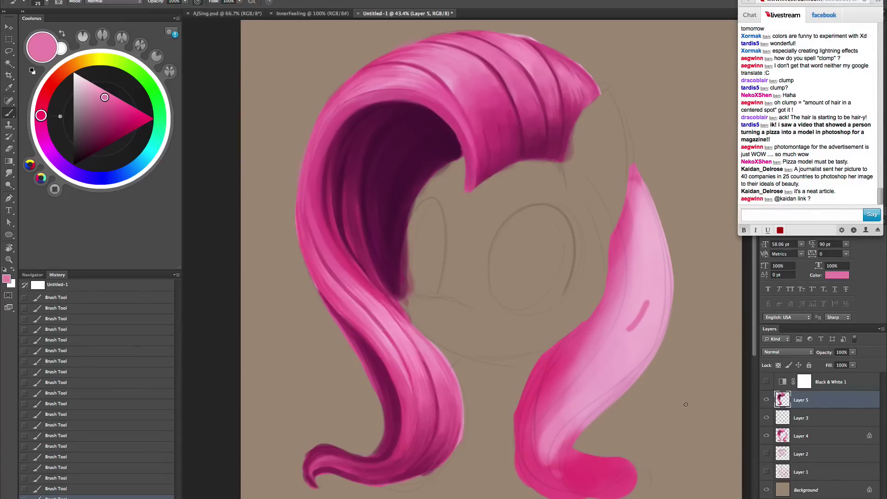
left_click_drag(603, 443, 618, 449)
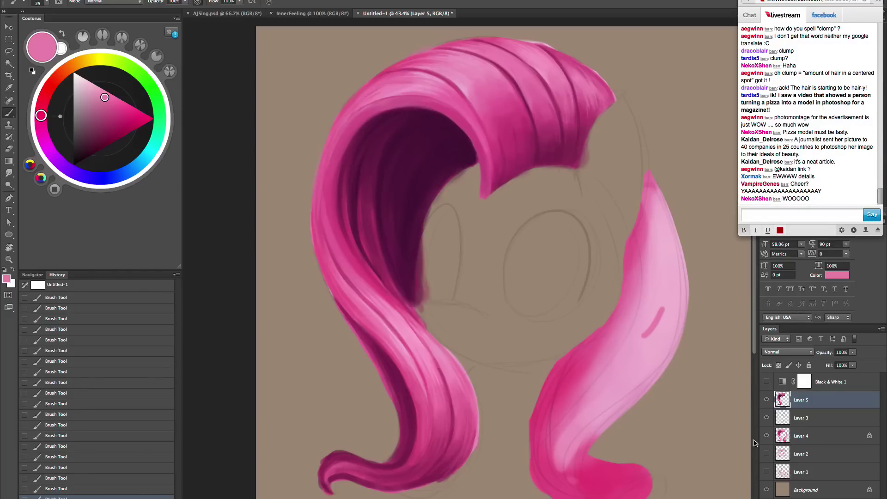
scroll(647, 459, "down", 1)
scroll(647, 459, "right", 1)
left_click(804, 438, "shift")
key("ctrl+e")
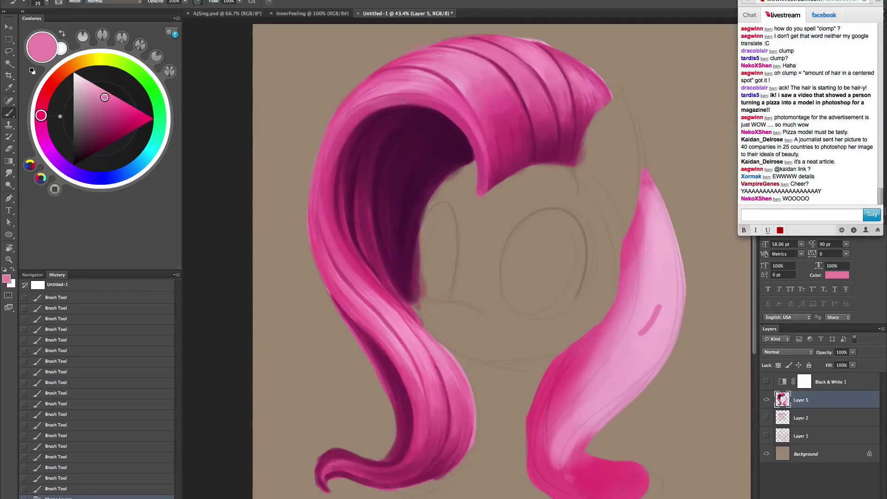
key("ctrl+z")
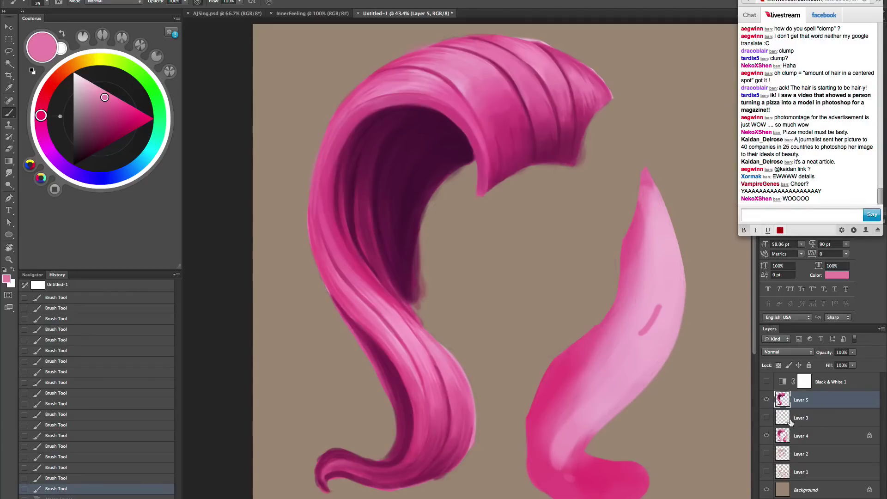
- Move Layer 3 below Layer 4 and merge Layer 5 down into Layer 4
left_click(822, 436)
left_click(767, 435)
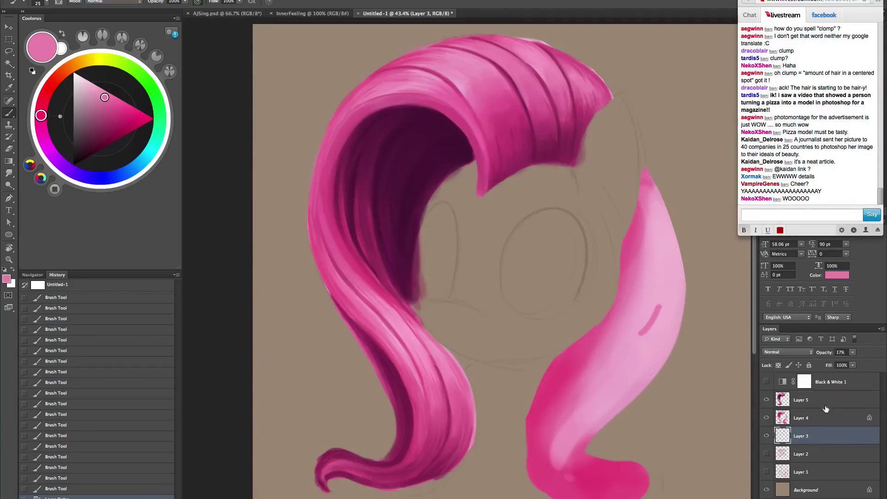
left_click(820, 401)
key("ctrl+e")
- Toggle the visibility of the merged Layer 4 to compare the painted hair with the sketch underneath
left_click(767, 404)
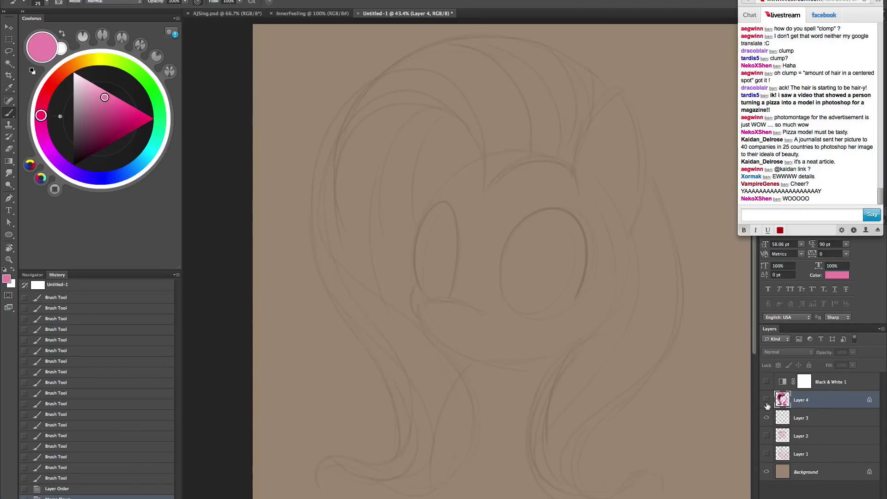
left_click(767, 403)
left_click(766, 403)
left_click(766, 404)
left_click(766, 403)
left_click(767, 403)
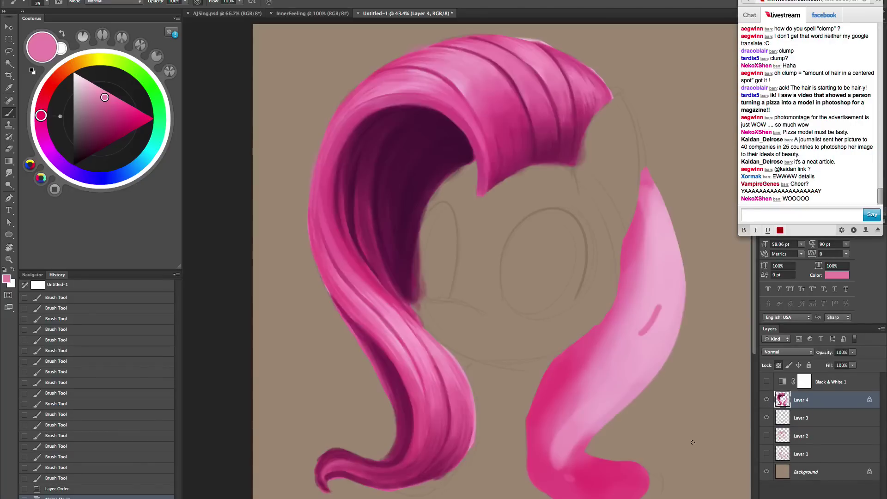
left_click_drag(692, 451, 702, 454)
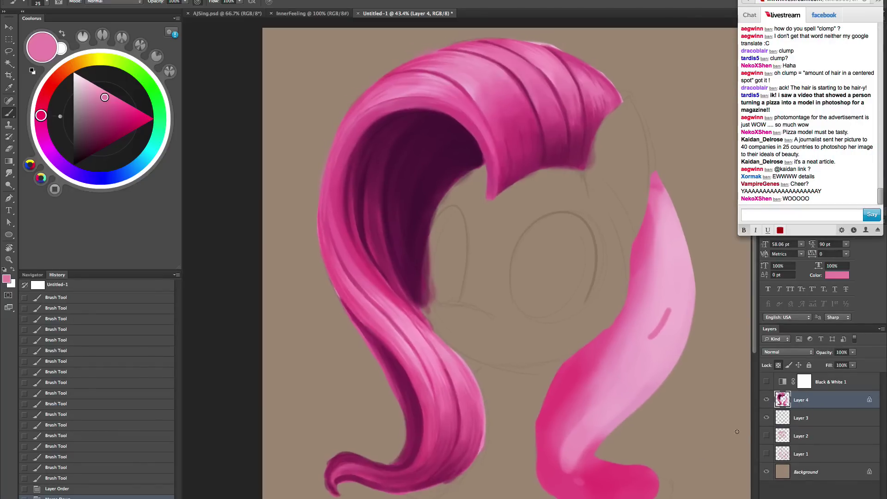
- Unlock Layer 4's transparent pixels, erase the fuzzy paint along the dark inner hair's face-side edge, and restore the lock
left_click(778, 365)
key("e")
key("bracketright")
key("bracketright")
key("bracketright")
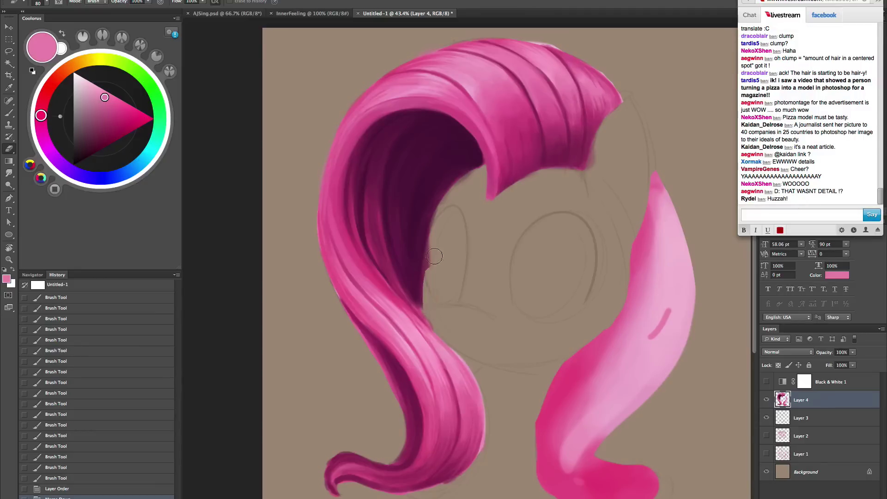
left_click_drag(434, 256, 430, 301)
left_click_drag(435, 245, 431, 283)
left_click_drag(441, 226, 431, 263)
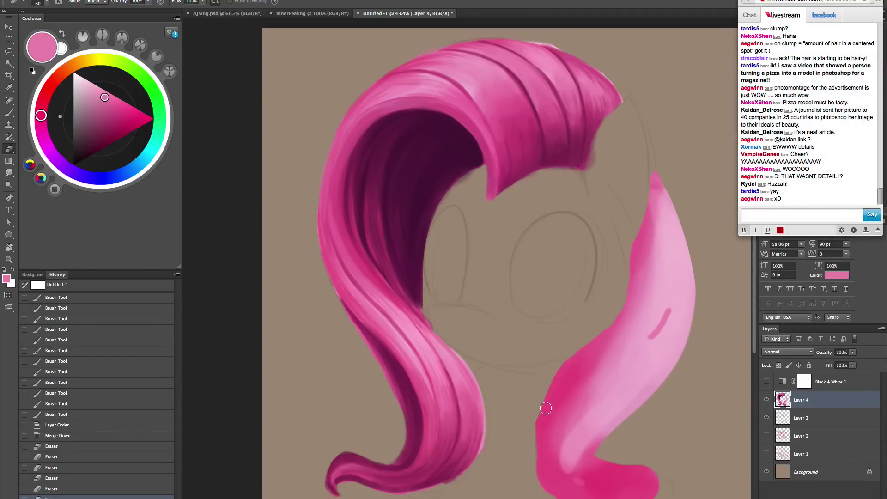
left_click_drag(670, 430, 675, 429)
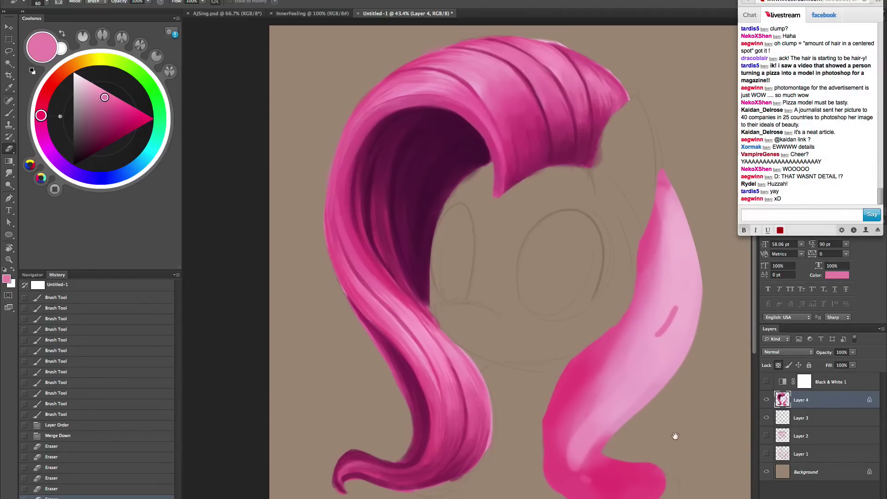
- Return to the 25 px brush and pick a dark muted rose as the painting colour
key("b")
right_click(545, 268)
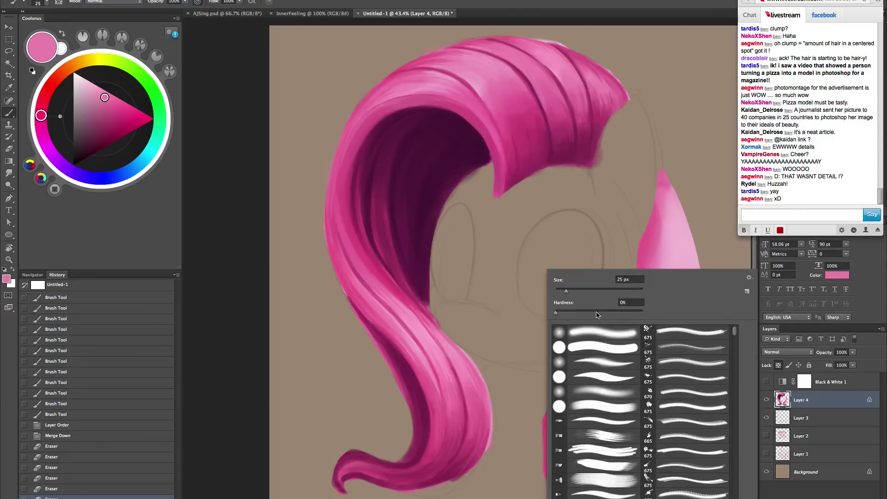
key("Return")
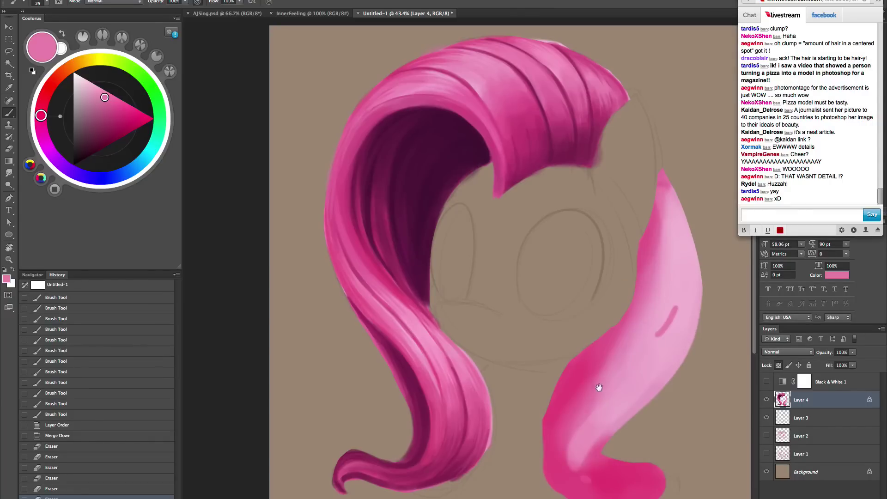
left_click_drag(599, 388, 601, 395)
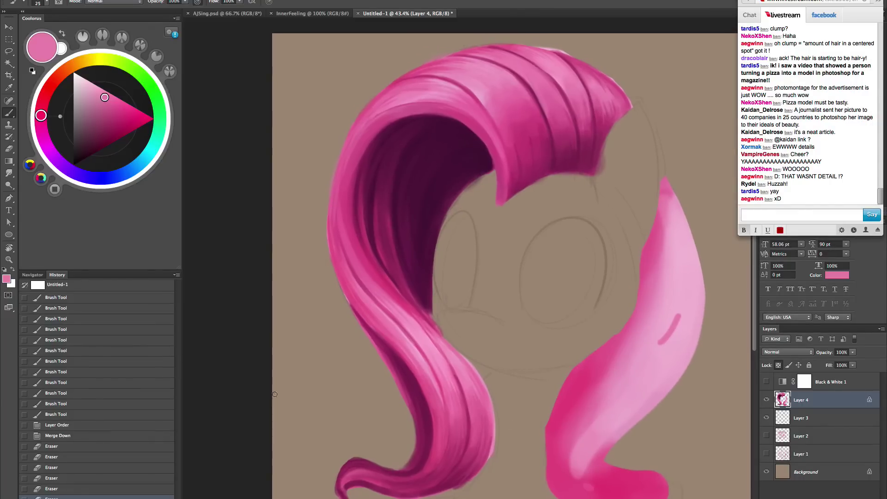
left_click(103, 121)
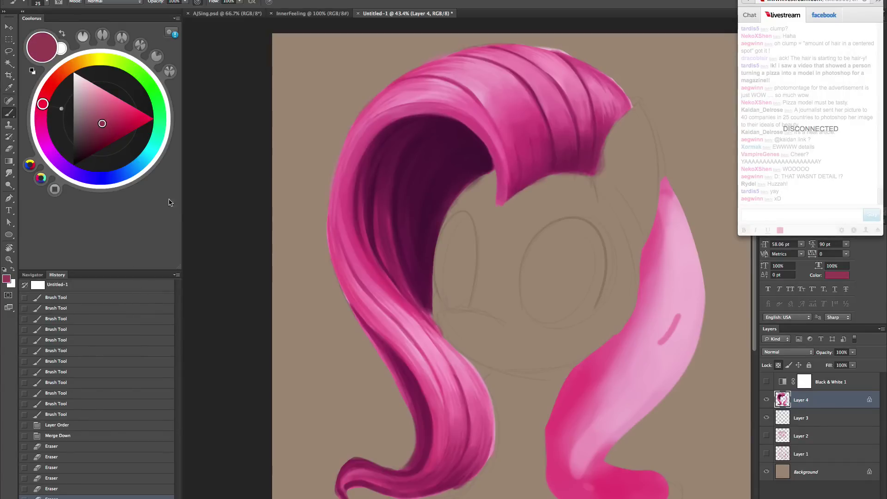
- Enlarge the soft brush to 800 px and set its blending mode to Soft Light
right_click(508, 257)
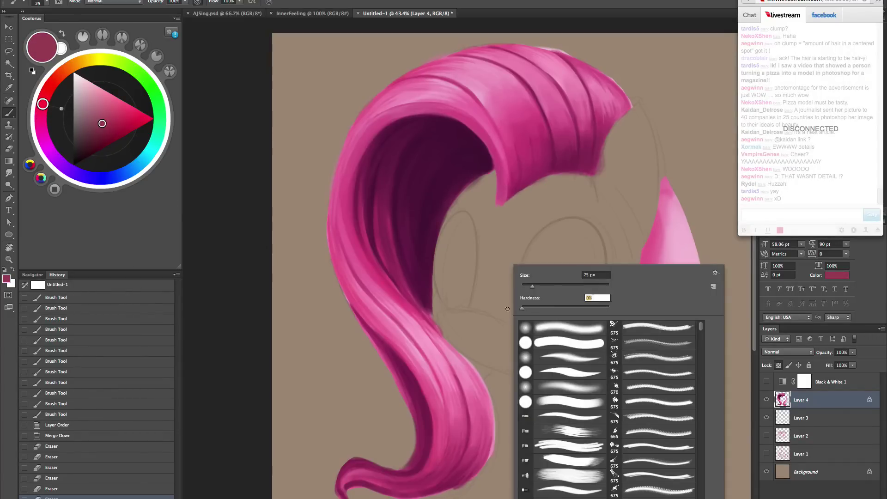
key("Return")
key("bracketright")
key("bracketright")
key("bracketright")
key("bracketright")
key("bracketright")
key("bracketright")
key("bracketright")
key("bracketright")
key("bracketright")
key("bracketright")
key("bracketright")
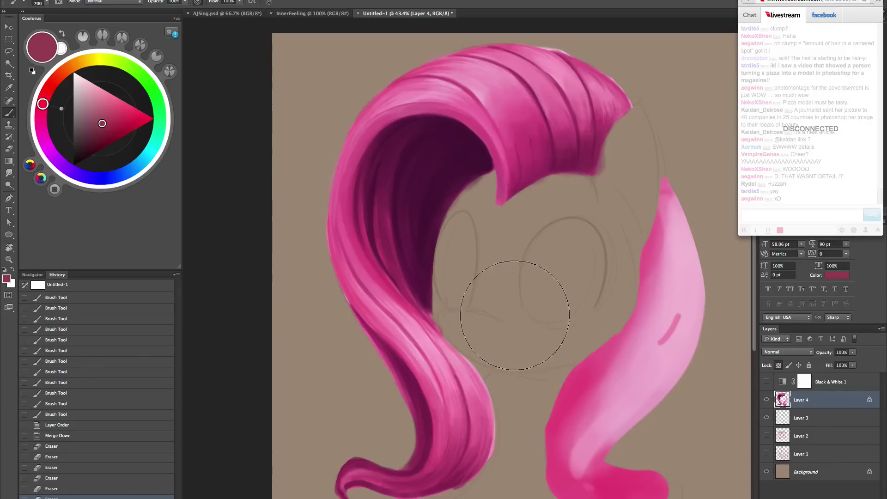
key("bracketleft")
key("bracketleft")
left_click(115, 2)
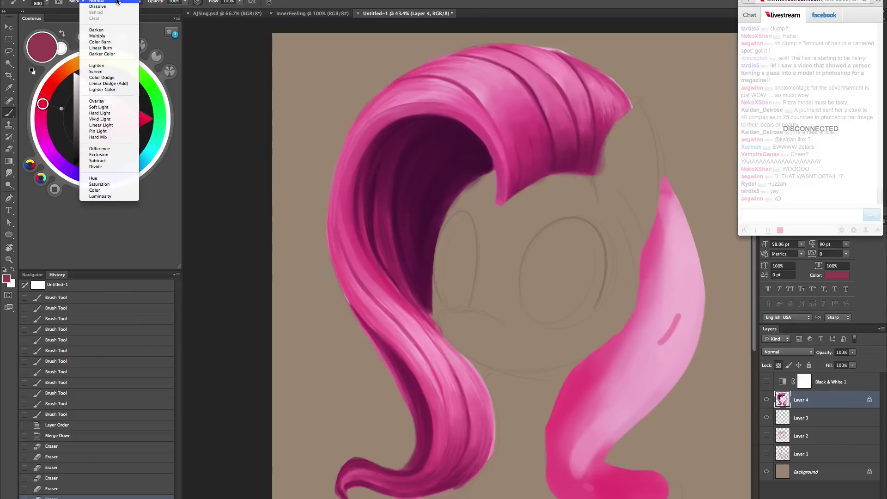
left_click(119, 107)
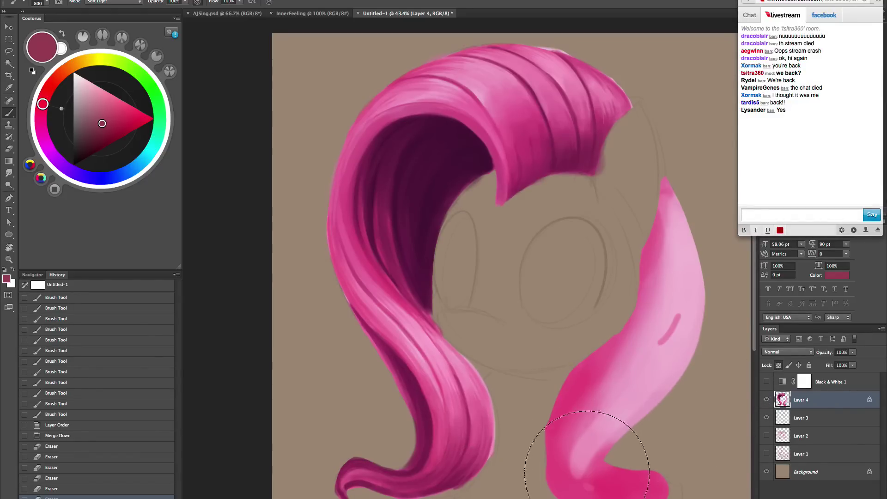
- Pick a slightly darker, more muted rose as the painting colour and enlarge the brush to 1000 px
scroll(594, 370, "down", 1)
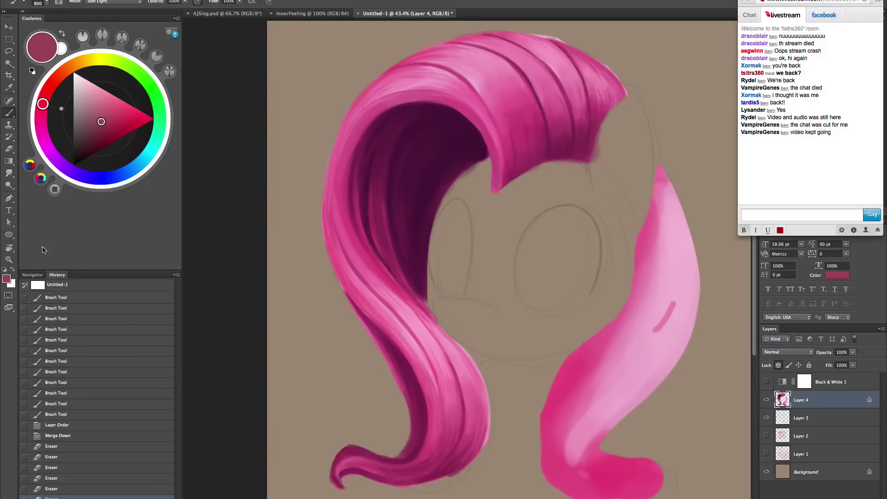
left_click(7, 279)
left_click_drag(469, 277, 466, 283)
left_click(640, 227)
key("bracketright")
key("bracketright")
key("bracketright")
key("bracketright")
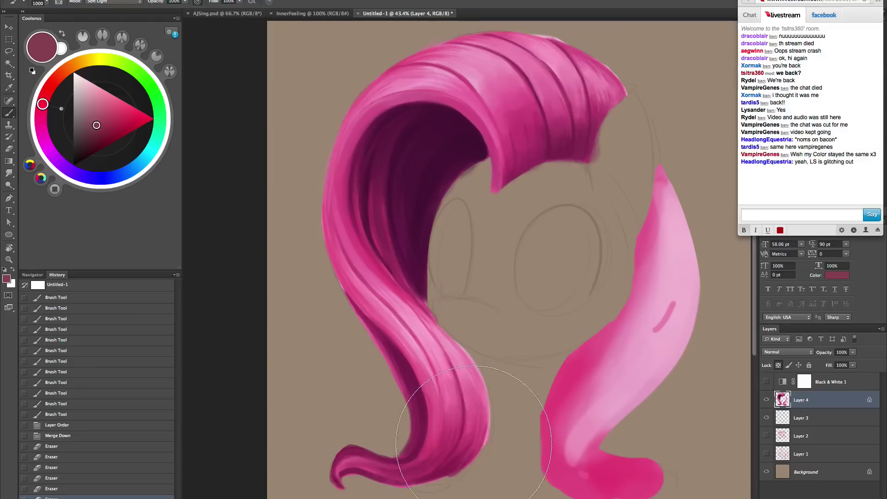
- Brush soft Soft Light shading over the first lock's lower curl, the dark inner hair, the fringe and the outer edge on Layer 4
left_click_drag(473, 441, 498, 402)
left_click_drag(472, 461, 488, 415)
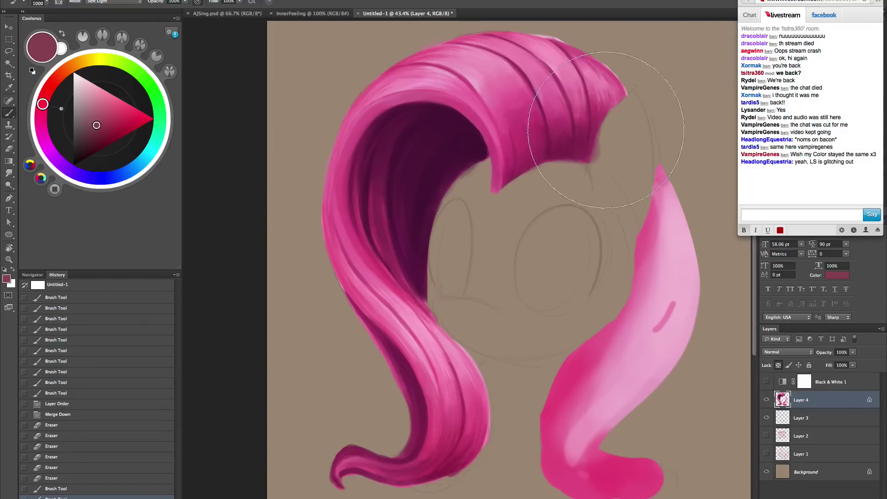
mouse_move(454, 171)
left_mouse_down()
mouse_move(418, 137)
mouse_move(391, 188)
mouse_move(437, 242)
left_mouse_up()
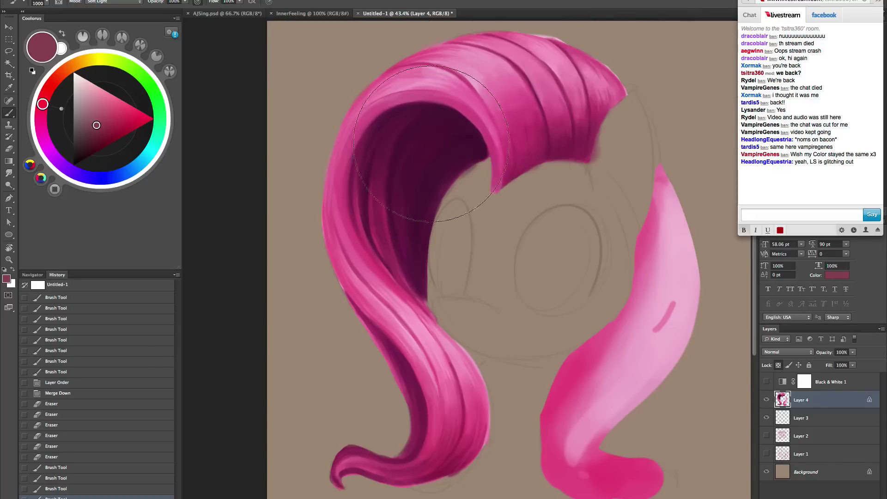
left_click_drag(431, 144, 505, 204)
left_click_drag(357, 396, 336, 202)
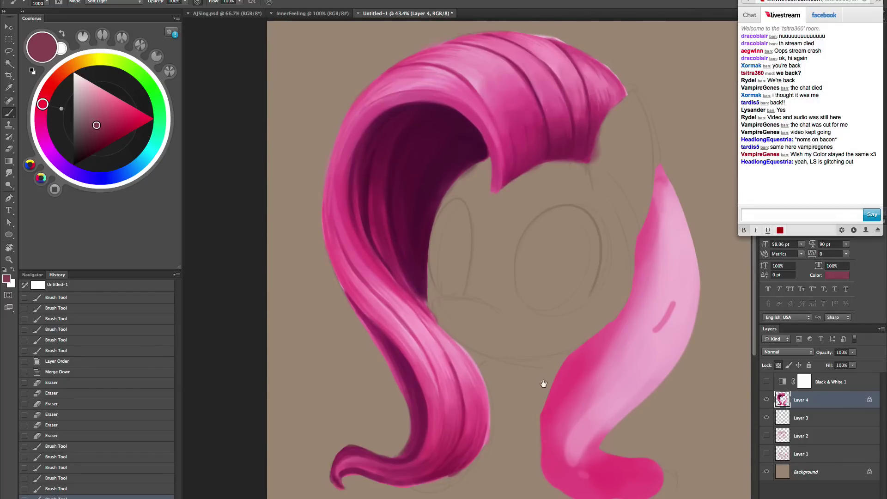
- Open the brush's blending mode choices
left_click_drag(543, 384, 534, 384)
left_click(116, 2)
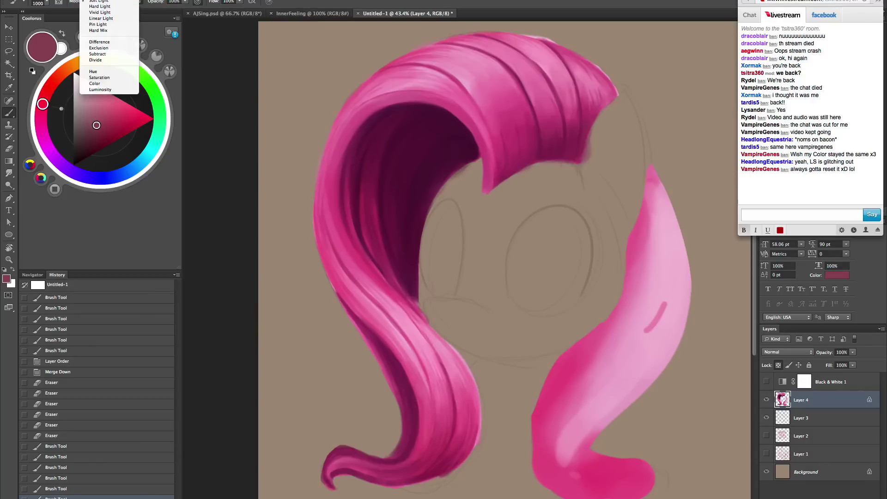
- Set the brush mode to Multiply, choose a lighter dusty pink, and try a broad stroke over the inner hair shadow, then undo it
mouse_move(118, 0)
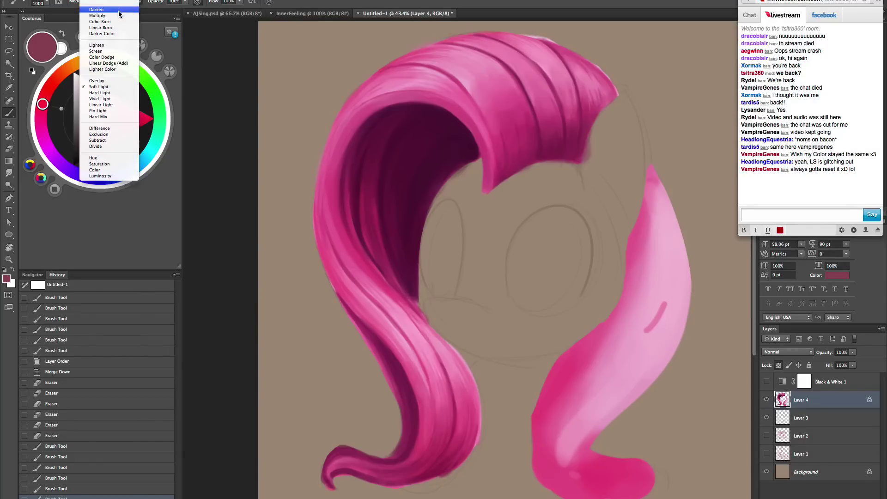
left_click(118, 15)
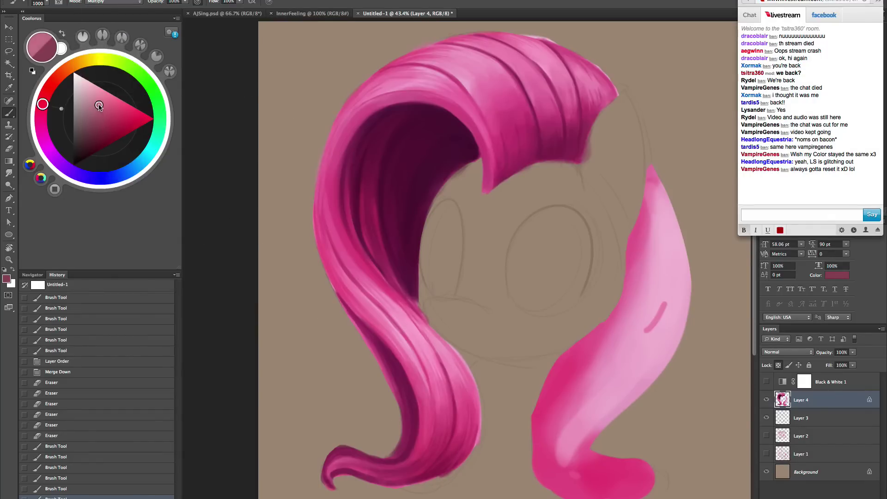
left_click_drag(99, 107, 100, 106)
left_click_drag(497, 240, 501, 241)
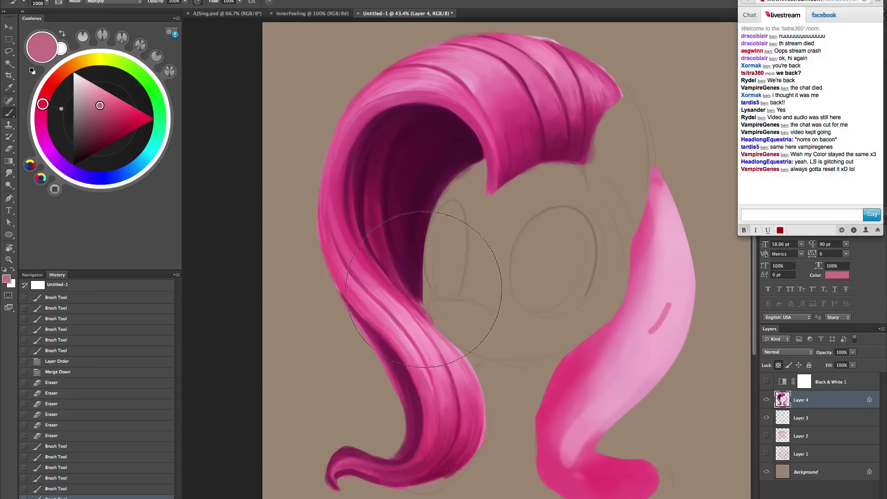
mouse_move(423, 289)
left_mouse_down()
mouse_move(415, 268)
mouse_move(447, 192)
mouse_move(442, 169)
mouse_move(414, 153)
mouse_move(437, 155)
mouse_move(448, 178)
mouse_move(447, 159)
mouse_move(412, 153)
left_mouse_up()
key("super+z")
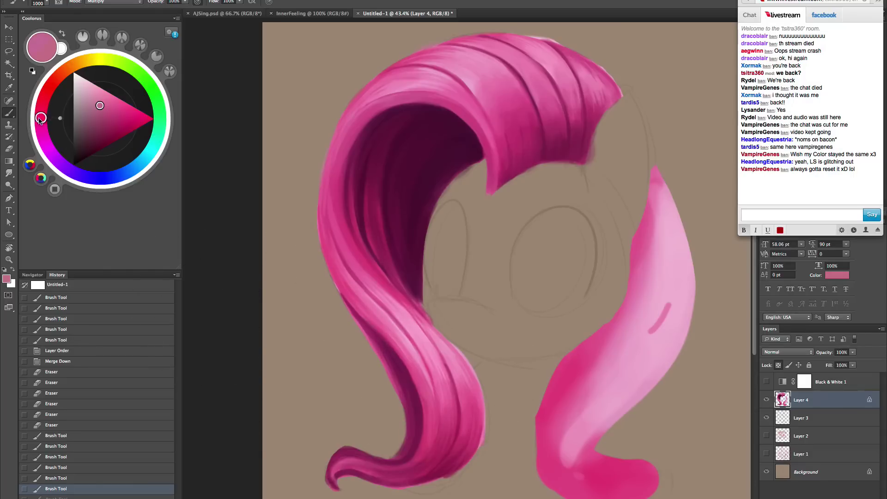
- Shift the brush hue toward magenta-purple and glaze broad, soft Multiply shading over the long curled lock and the fringe
left_click_drag(40, 131, 41, 131)
mouse_move(426, 185)
left_mouse_down()
mouse_move(442, 156)
mouse_move(396, 158)
mouse_move(451, 172)
mouse_move(485, 220)
left_mouse_up()
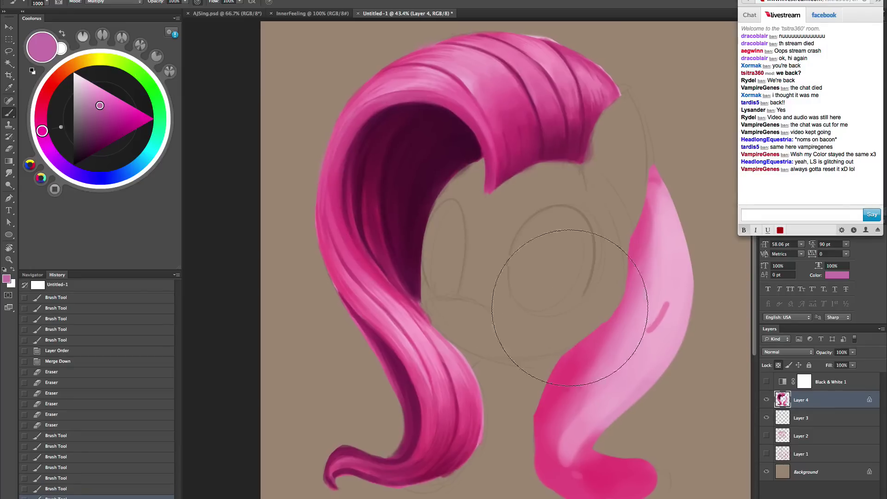
mouse_move(608, 173)
left_mouse_down()
mouse_move(497, 221)
mouse_move(481, 279)
left_mouse_up()
left_click_drag(536, 383, 545, 344)
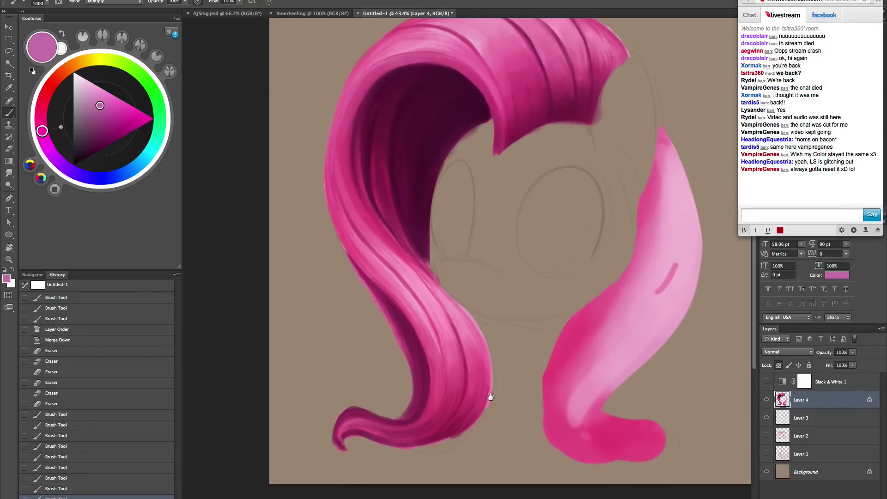
mouse_move(391, 410)
left_mouse_down()
mouse_move(394, 362)
mouse_move(407, 347)
left_mouse_up()
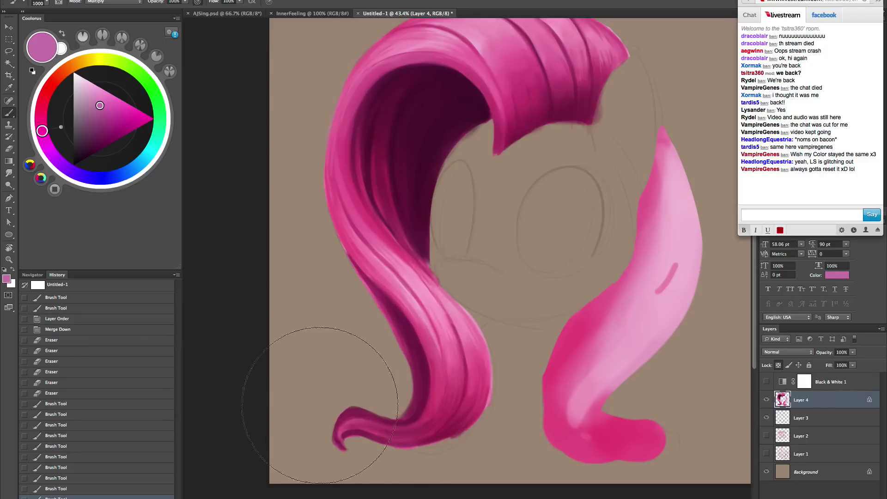
left_click_drag(441, 442, 455, 404)
left_click_drag(542, 269, 518, 337)
left_click_drag(576, 70, 571, 106)
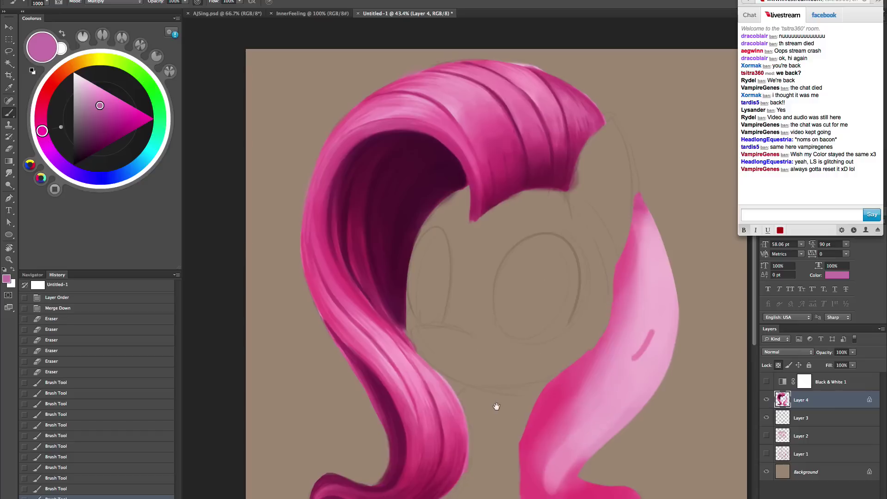
left_click_drag(495, 408, 493, 391)
key("super+z")
left_click_drag(633, 116, 591, 56)
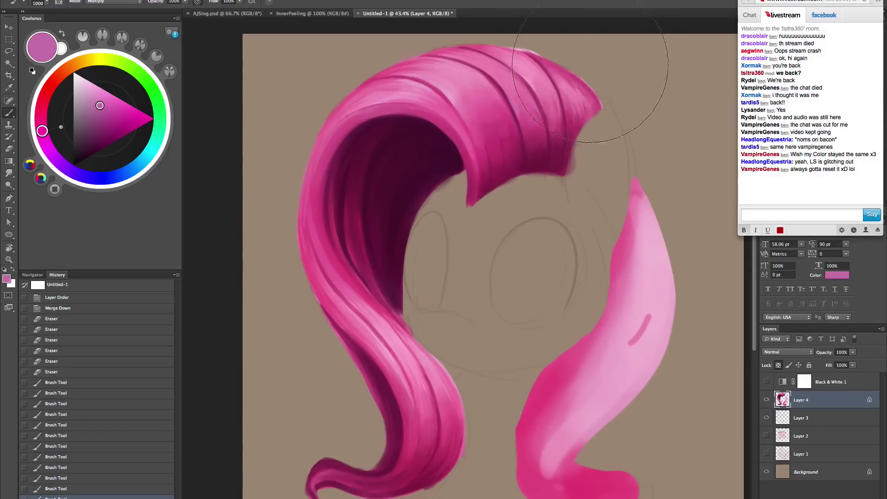
left_click_drag(517, 385, 512, 381)
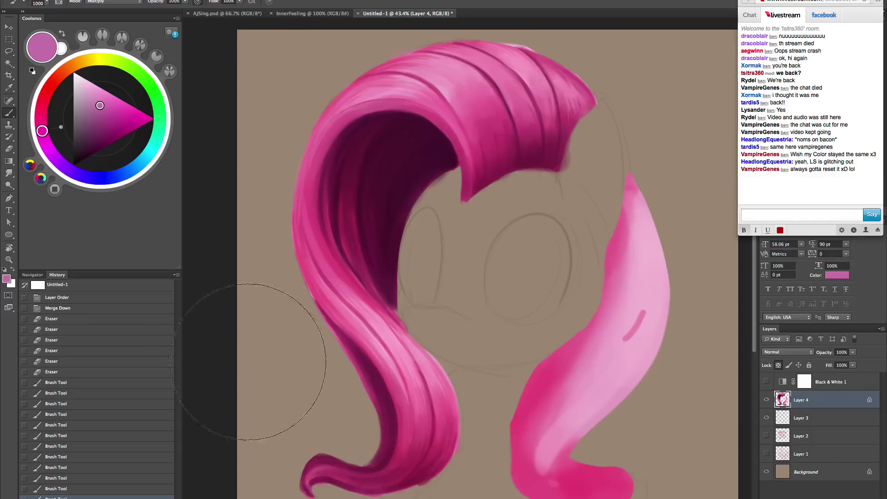
- Set the brush mode to Screen and choose a dark purple
left_click(115, 2)
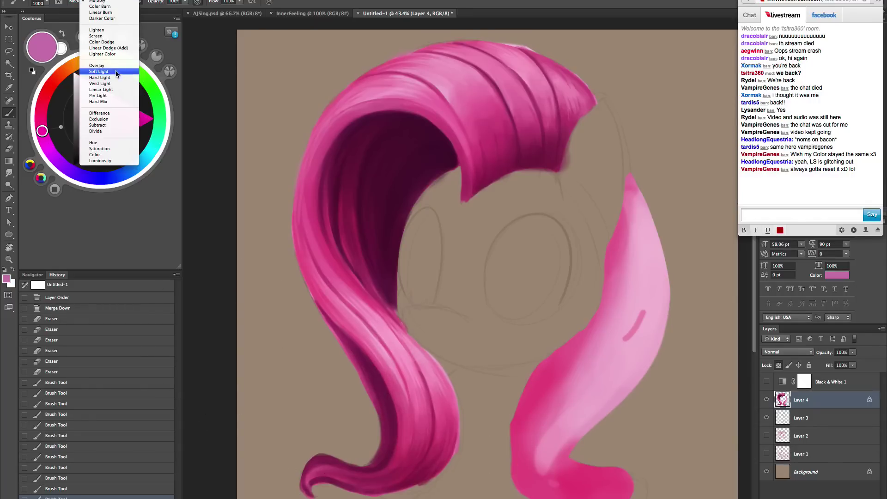
left_click(114, 51)
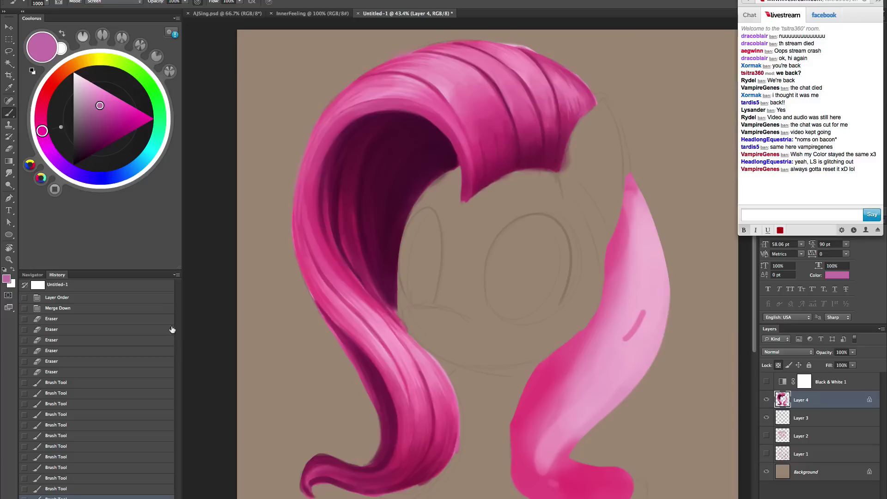
left_click(95, 134)
- Glaze soft Screen light over the hair where it bends at the crown, reducing the brush to 500 px
key("r")
left_click_drag(574, 336, 596, 304)
left_click_drag(520, 297, 531, 366)
key("b")
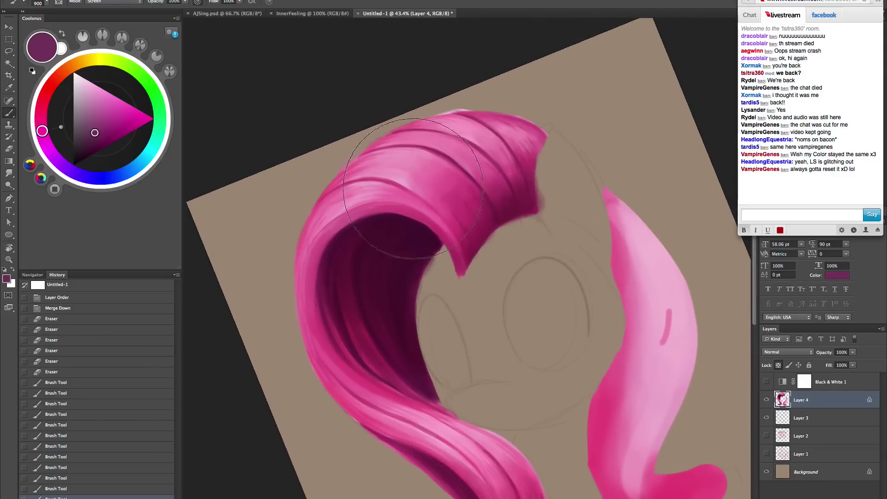
key("bracketleft")
key("bracketleft")
key("bracketleft")
mouse_move(365, 196)
left_mouse_down()
mouse_move(462, 126)
mouse_move(514, 129)
mouse_move(359, 195)
mouse_move(383, 166)
mouse_move(450, 130)
mouse_move(514, 161)
mouse_move(419, 205)
mouse_move(375, 179)
left_mouse_up()
key("bracketleft")
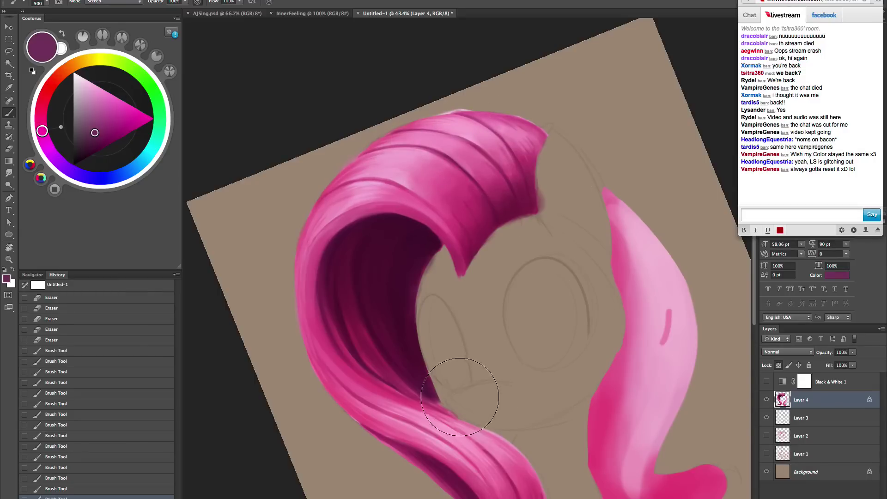
key("Escape")
left_click_drag(472, 369, 480, 287)
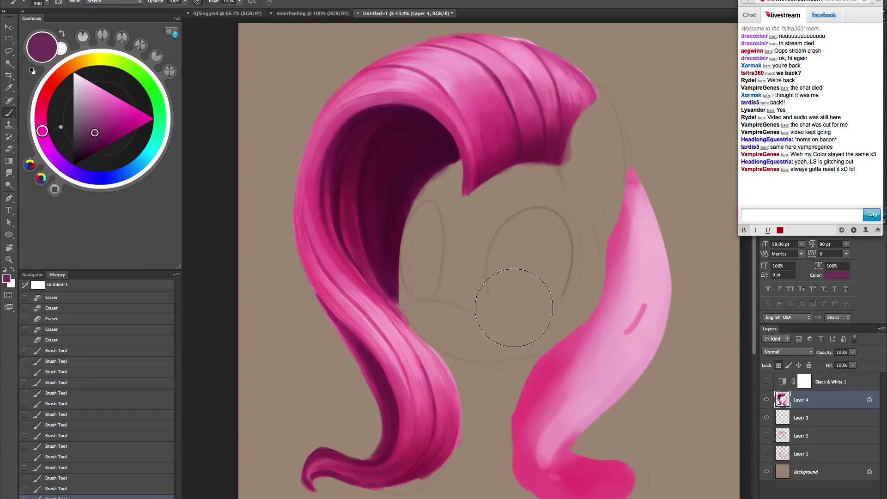
- Continue the soft dark purple Screen glaze along the outer curve and lower curl of the long shaded lock
left_click_drag(586, 297, 591, 273)
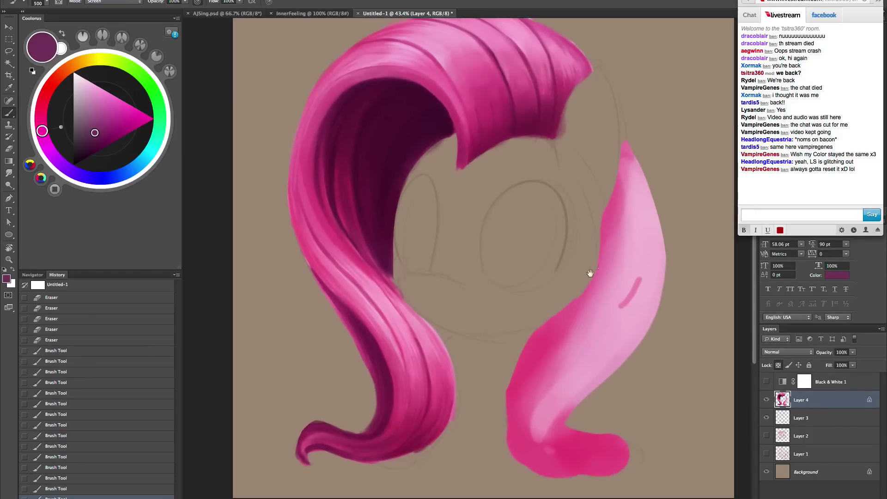
left_click_drag(528, 295, 530, 311)
key("r")
left_click_drag(614, 307, 517, 393)
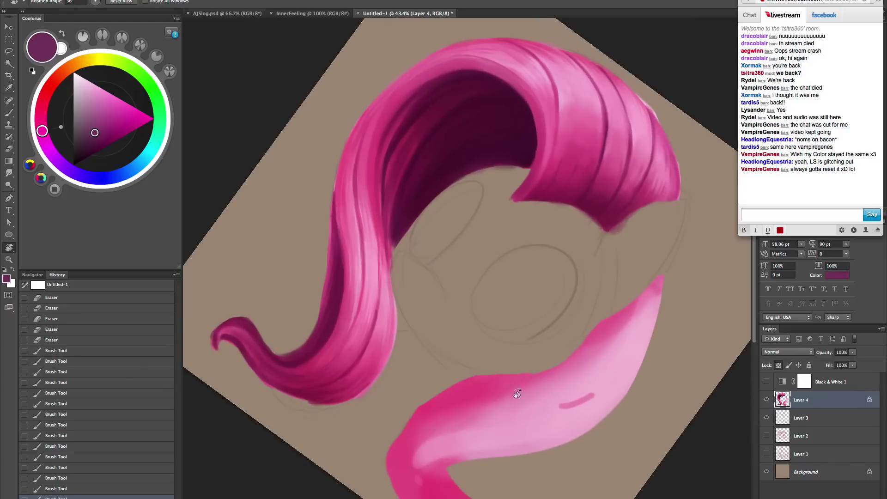
key("b")
mouse_move(392, 321)
left_mouse_down()
mouse_move(353, 217)
mouse_move(387, 342)
mouse_move(350, 194)
mouse_move(396, 353)
mouse_move(356, 195)
left_mouse_up()
key("Escape")
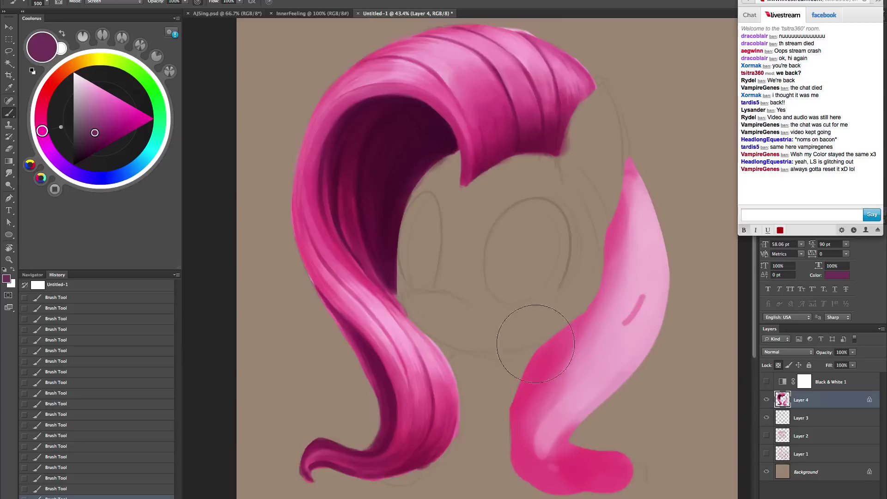
left_click_drag(571, 331, 583, 284)
mouse_move(457, 394)
left_mouse_down()
mouse_move(426, 435)
mouse_move(414, 437)
mouse_move(462, 416)
mouse_move(406, 437)
mouse_move(373, 436)
mouse_move(445, 421)
mouse_move(481, 401)
left_mouse_up()
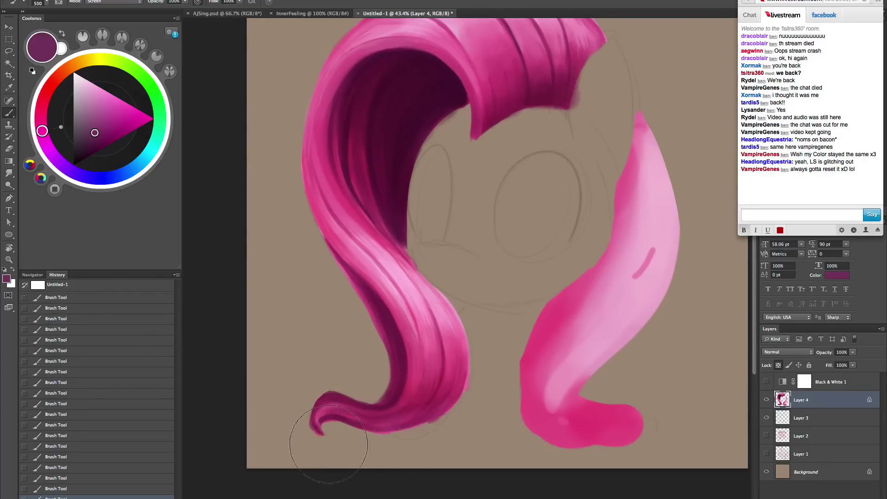
scroll(440, 376, "up", 5)
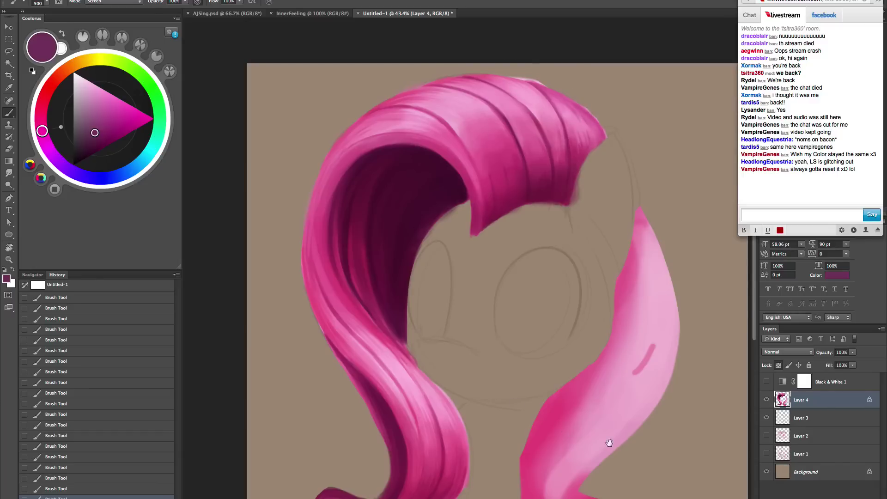
scroll(608, 442, "down", 2)
scroll(608, 443, "right", 1)
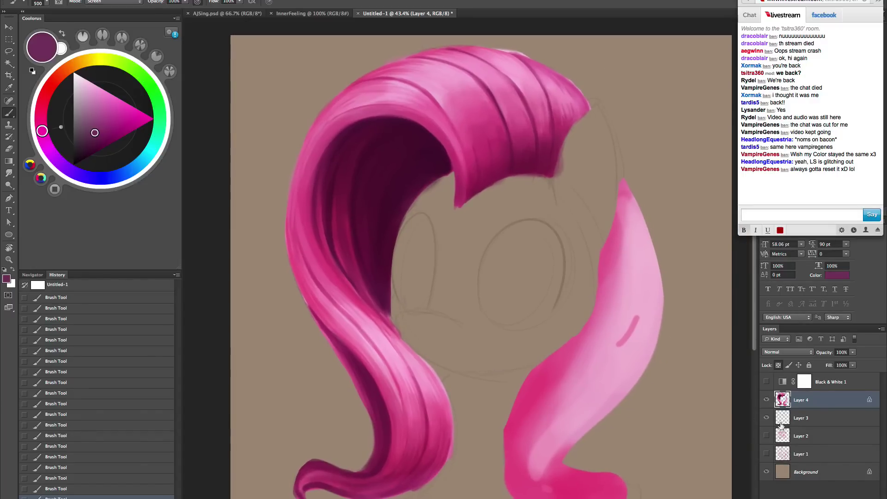
- Toggle the Black & White 1 adjustment layer on and off to compare the painting's values in grayscale, leaving it hidden
left_click(766, 382)
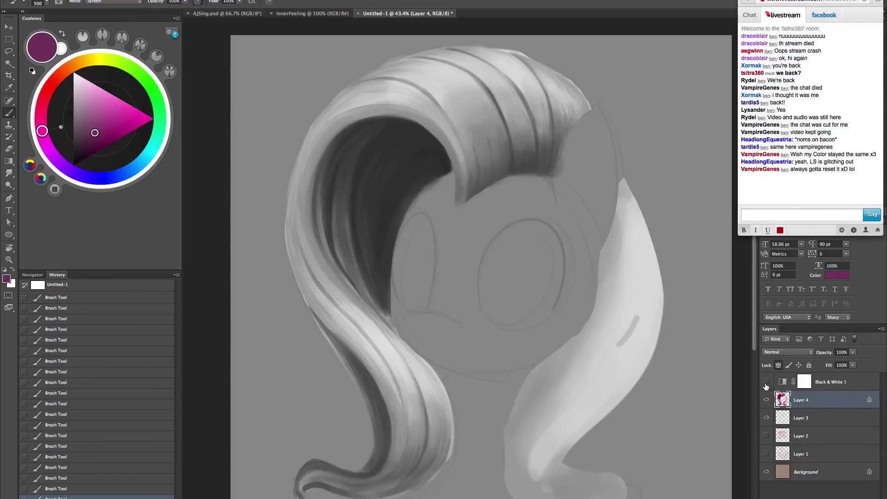
left_click(766, 383)
left_click(767, 387)
left_click(767, 388)
left_click(768, 388)
double_click(767, 387)
left_click(768, 387)
left_click(767, 383)
left_click(766, 383)
left_click_drag(617, 472, 624, 471)
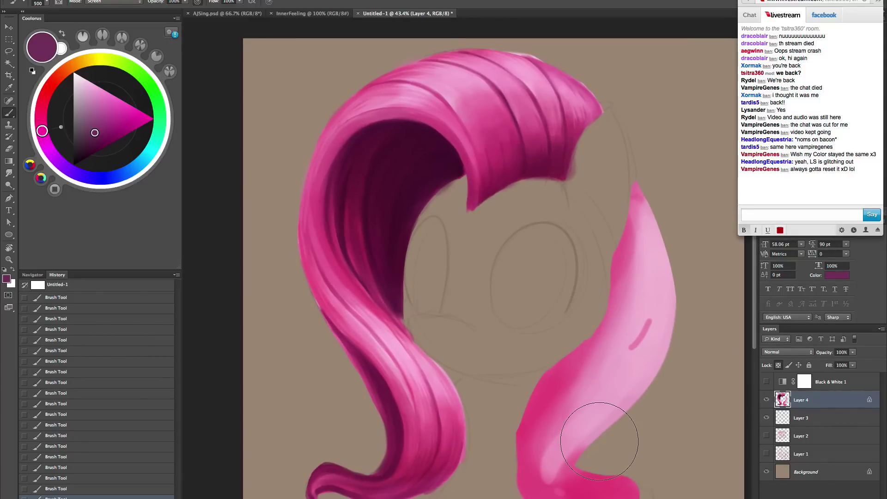
- Raise the brush hardness from fully soft for detail work on the fringe
key("z")
left_click_drag(538, 295, 556, 372)
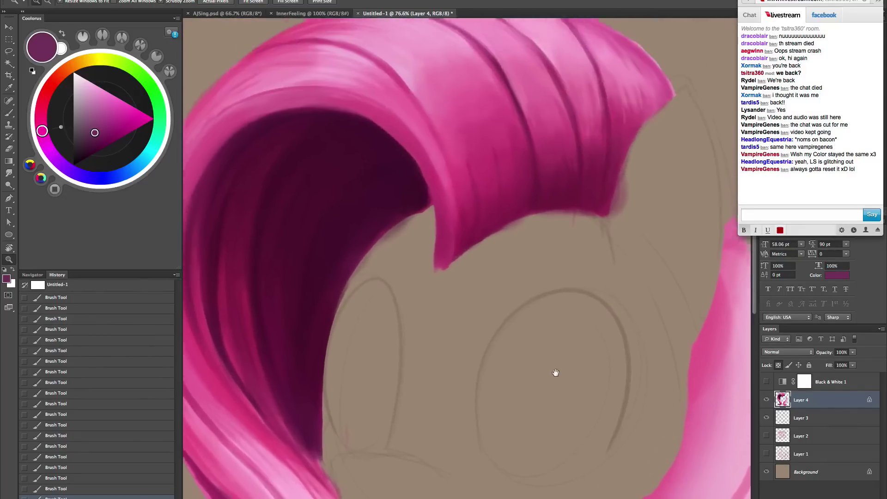
key("b")
right_click(536, 263)
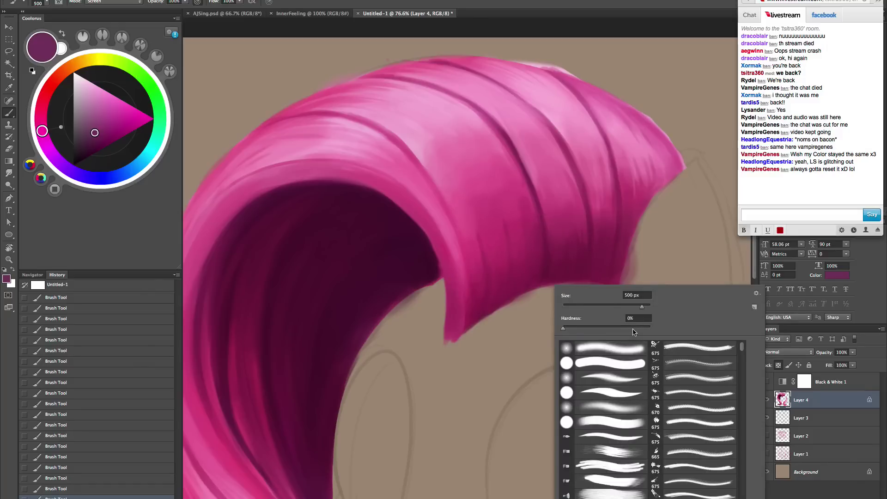
left_click(632, 327)
key("Return")
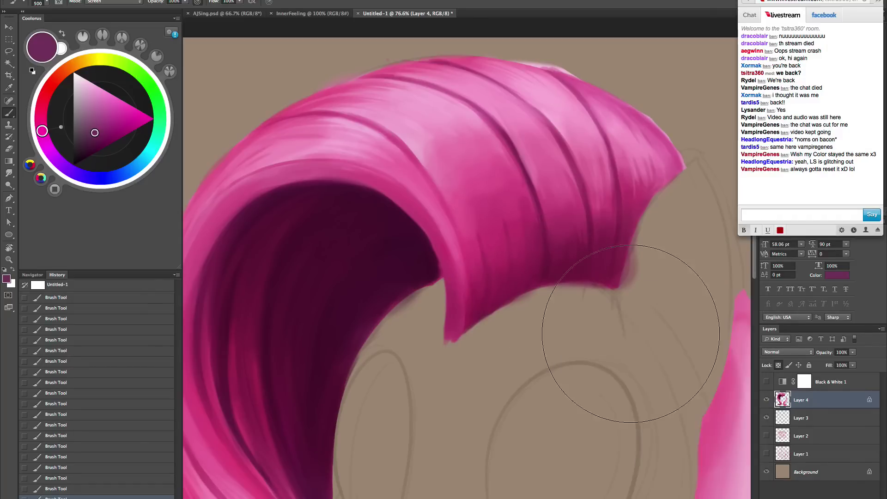
left_click_drag(557, 372, 560, 387)
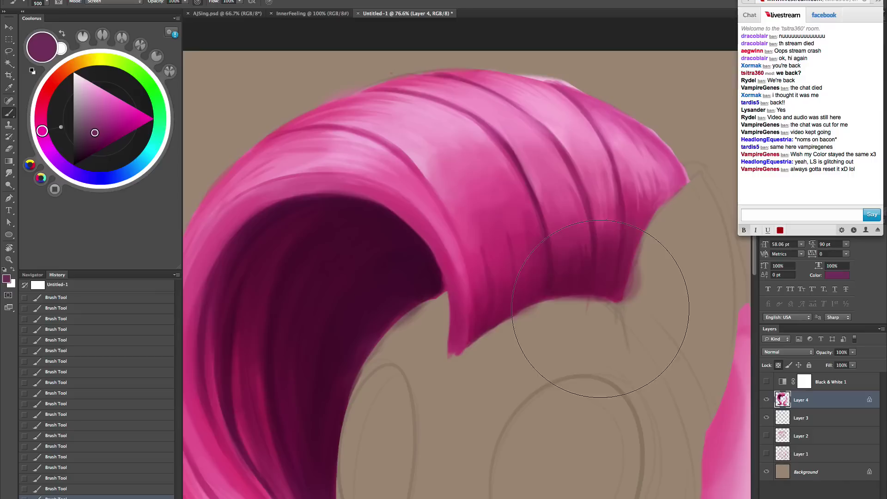
- Reduce the brush size to 20 px and set its mode to Normal
key("bracketleft")
key("bracketleft")
key("bracketleft")
key("bracketleft")
key("bracketleft")
key("bracketleft")
key("bracketleft")
key("bracketleft")
key("bracketleft")
key("bracketleft")
key("bracketleft")
key("bracketleft")
key("bracketleft")
key("bracketleft")
key("bracketleft")
key("bracketleft")
key("bracketleft")
key("bracketleft")
key("bracketleft")
key("bracketleft")
key("bracketright")
left_click(113, 2)
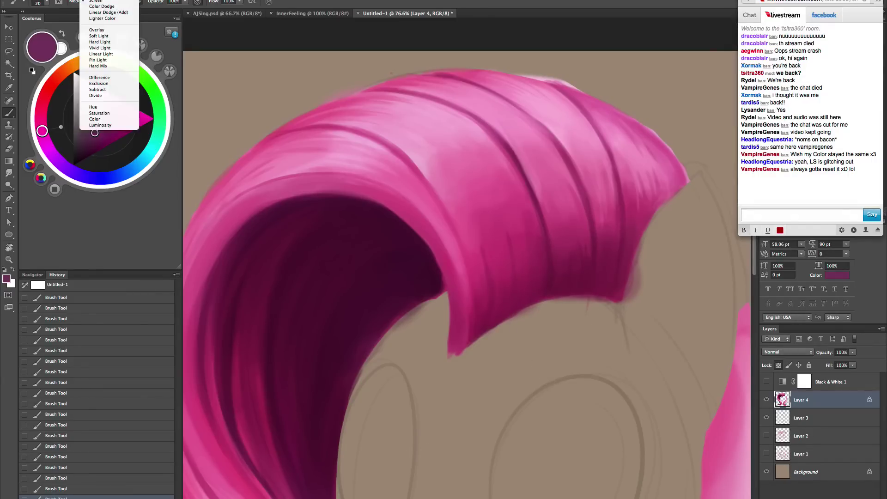
left_click(94, 6)
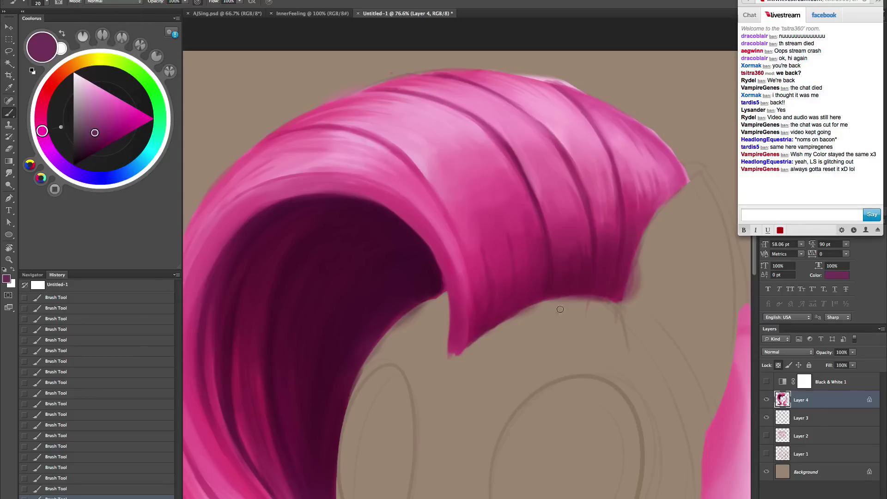
- Paint fine strands through the wide front section of the fringe, alternating light and deep pinks sampled from the hair
key("r")
left_click_drag(643, 303, 566, 393)
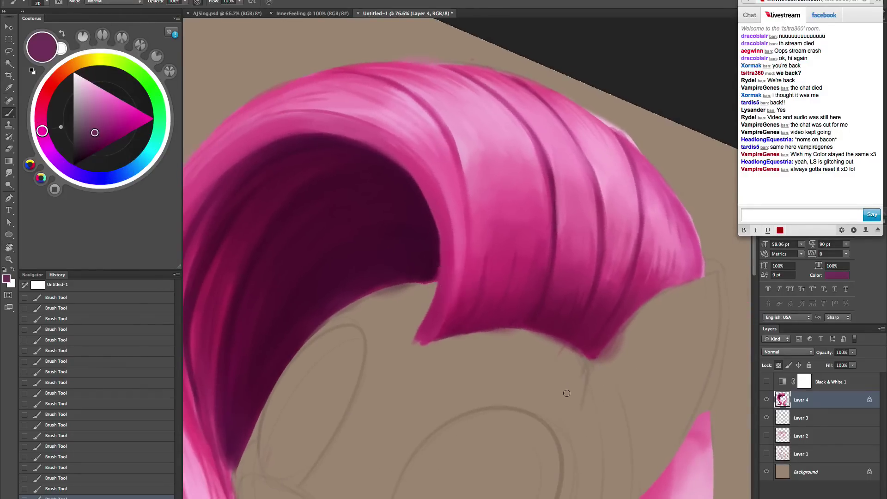
left_click(497, 139, "alt")
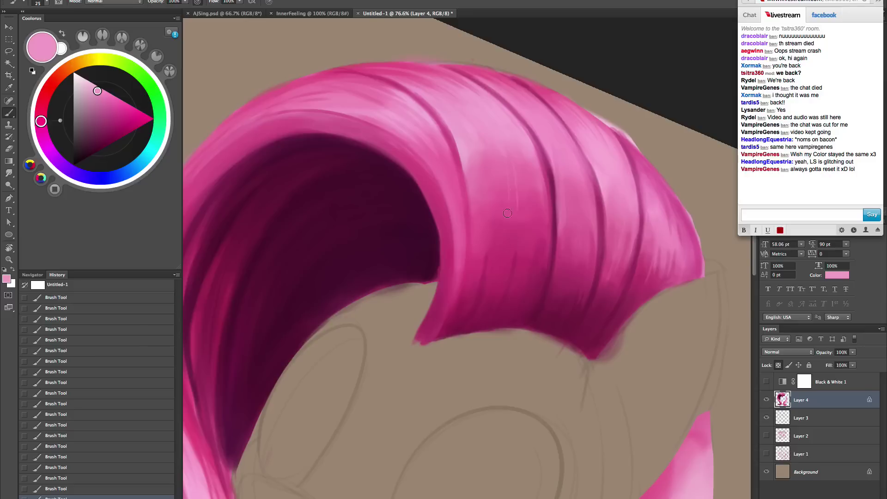
left_click(519, 252, "alt")
key("bracketright")
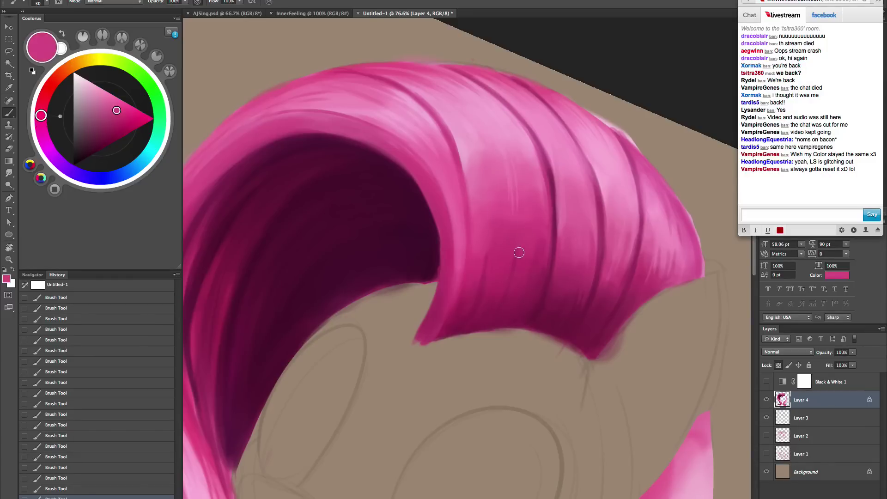
key("bracketright")
left_click(506, 100, "alt")
key("bracketright")
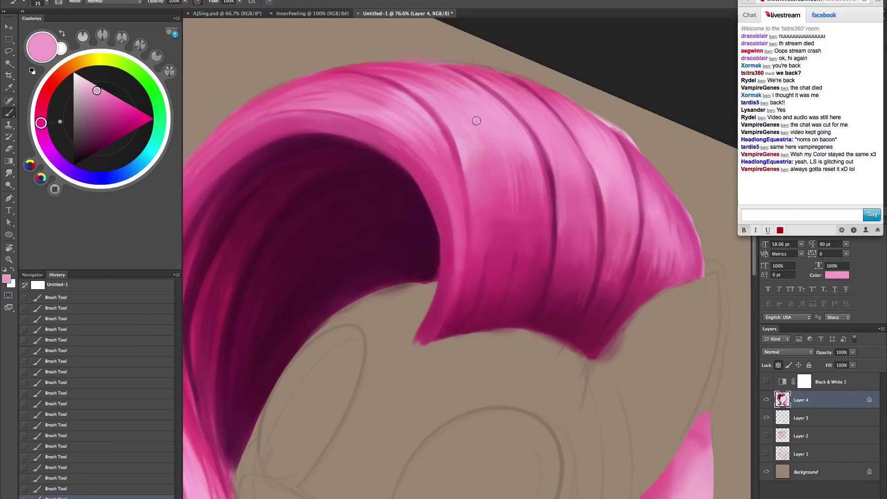
- Paint fine light and mid-pink strands through the upper highlight of the wide front section of the fringe, sampling colours from the hair
key("bracketright")
key("bracketright")
left_click(498, 252, "alt")
key("bracketleft")
key("bracketleft")
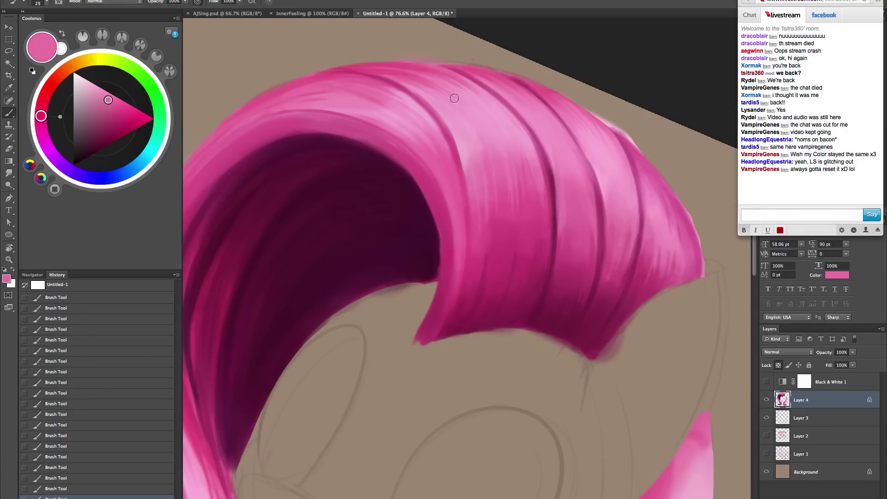
key("bracketleft")
left_click(496, 137, "alt")
key("bracketleft")
left_click(505, 144, "alt")
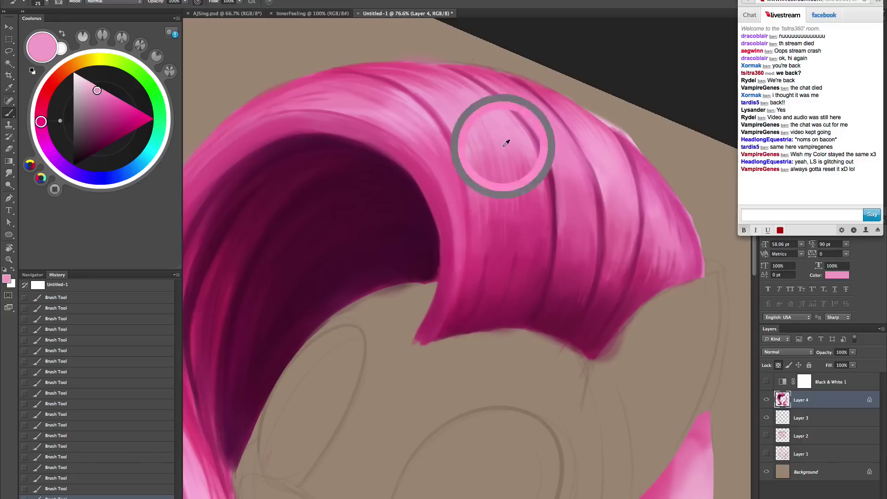
left_click_drag(516, 159, 503, 329)
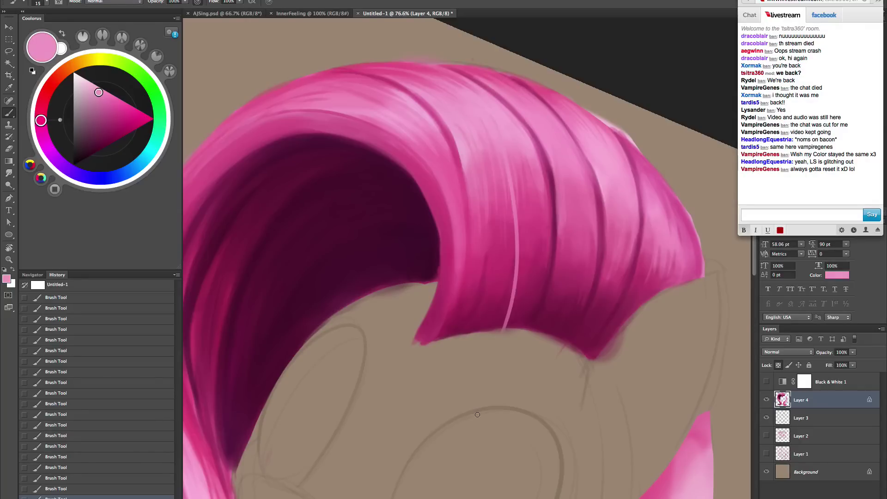
key("ctrl+z")
- Blend sampled light and deep-pink strands down the middle of the wide fringe section, undoing unwanted strokes
left_click(519, 143, "alt")
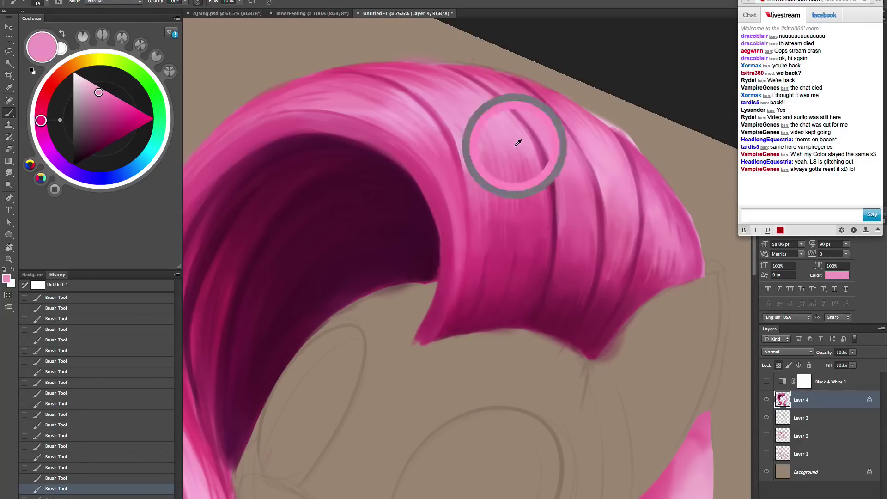
key("bracketright")
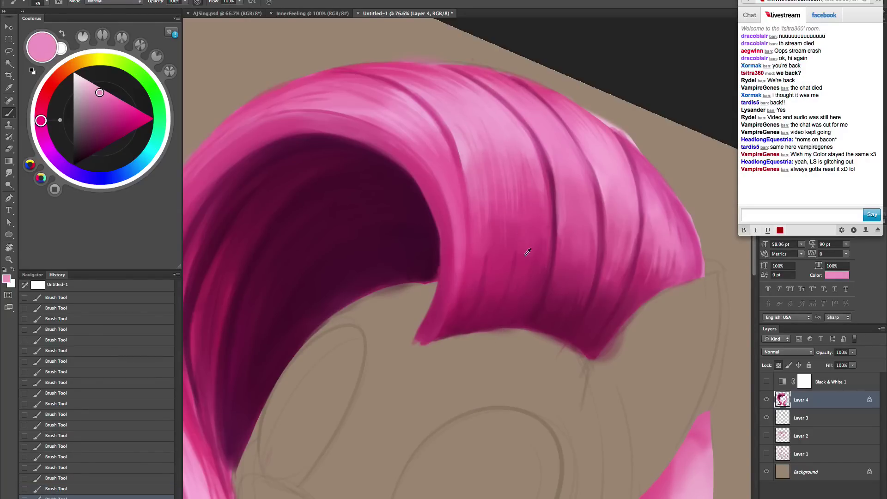
left_click(534, 221, "alt")
key("bracketleft")
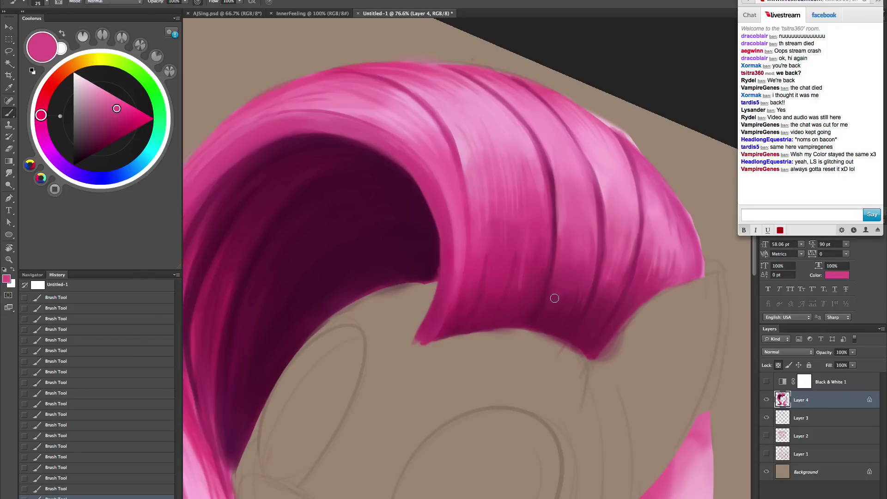
key("super+alt+z")
key("super+alt+z")
left_click_drag(522, 253, 513, 290)
left_click(541, 250, "alt")
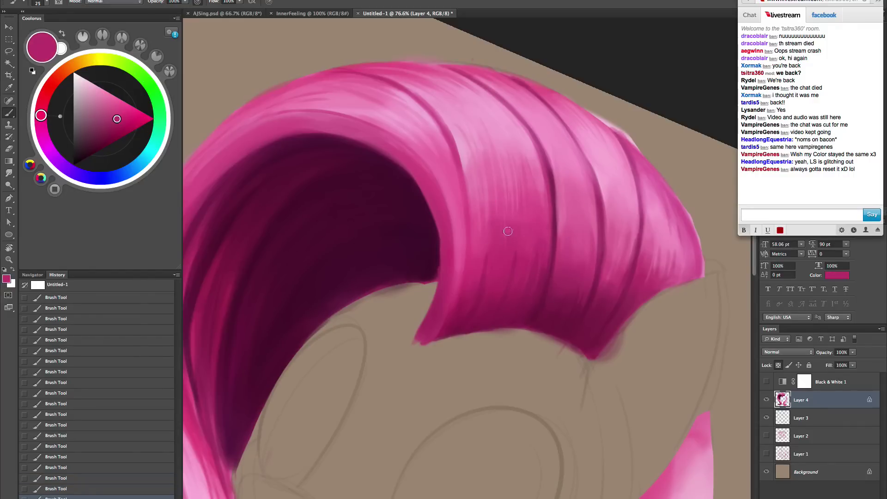
key("super+alt+z")
key("super+alt+z")
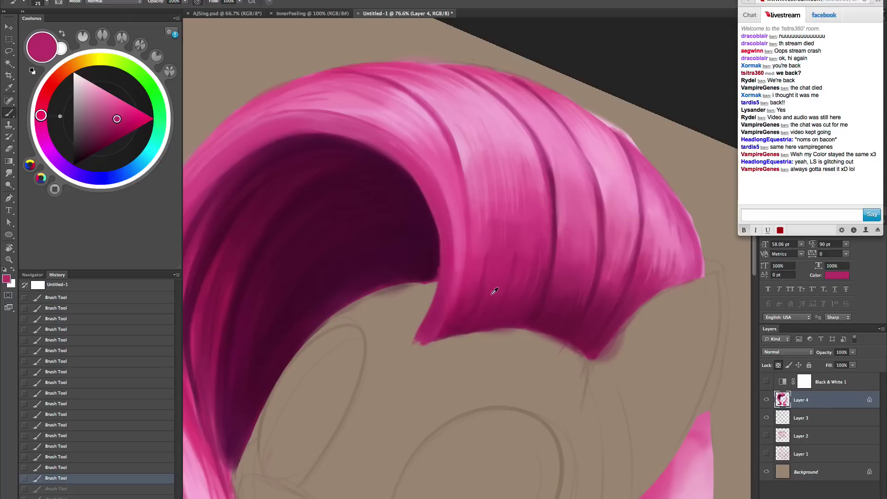
- Try darker magenta strands down to the lower edge of the wide fringe section, and undo the last two strokes
left_click(494, 290, "alt")
left_click_drag(495, 282, 470, 327)
left_click_drag(497, 248, 478, 327)
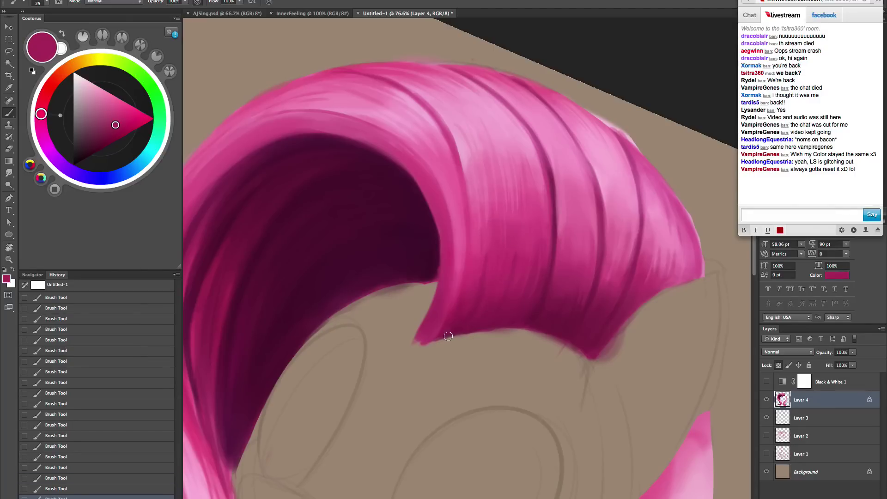
left_click(483, 246, "alt")
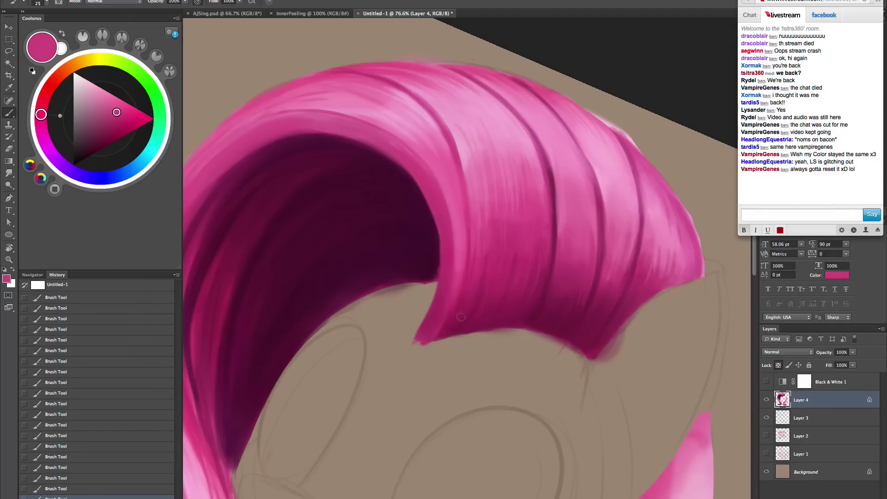
key("ctrl+alt+z")
key("ctrl+alt+z")
- Paint light-pink strands at 45 px and dark magenta ones at 40 px through the narrow section beside the wide one
key("r")
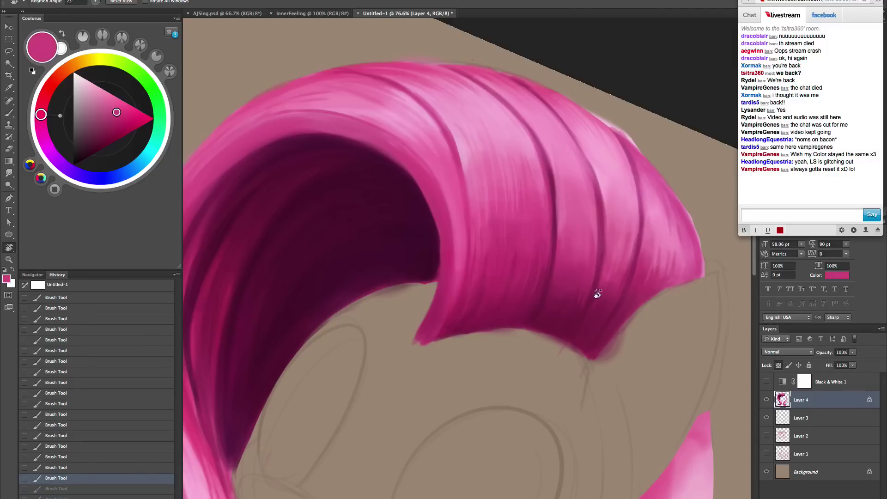
left_click_drag(594, 292, 506, 225)
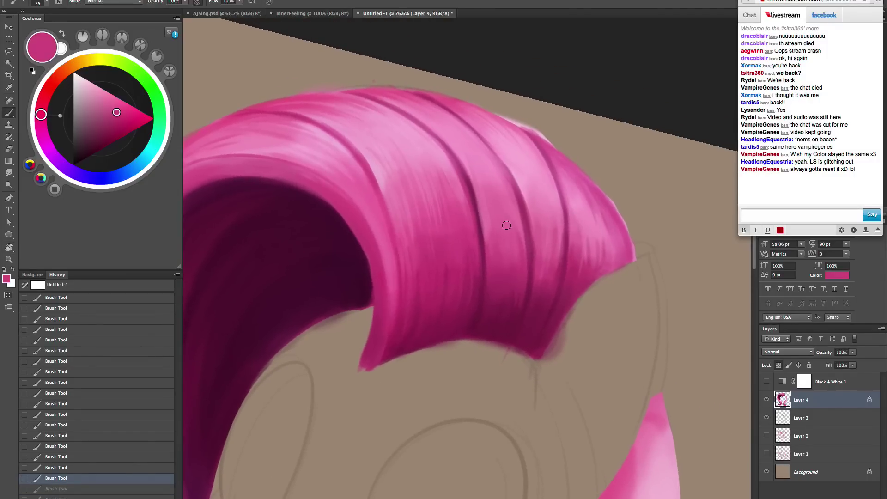
left_click(484, 169, "alt")
key("bracketright")
key("bracketright")
key("bracketright")
key("bracketright")
mouse_move(481, 174)
left_mouse_down()
mouse_move(489, 219)
mouse_move(497, 214)
mouse_move(482, 178)
mouse_move(502, 226)
mouse_move(485, 171)
mouse_move(514, 235)
left_mouse_up()
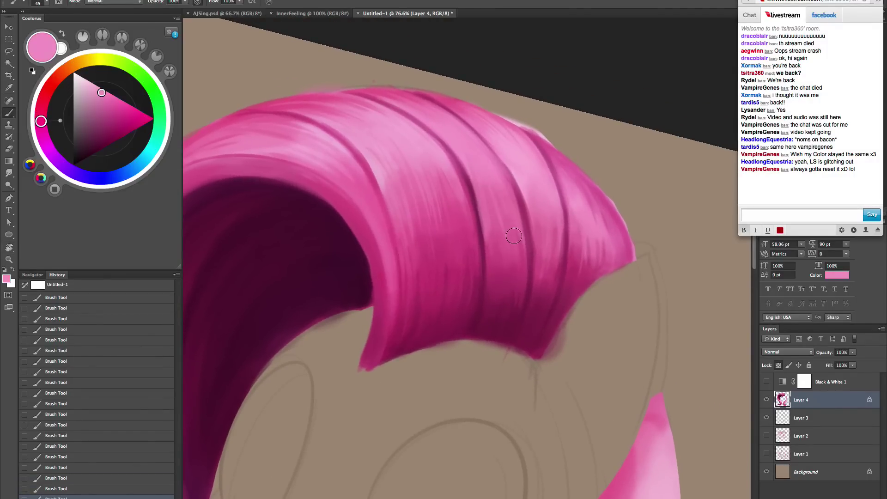
left_click(515, 280, "alt")
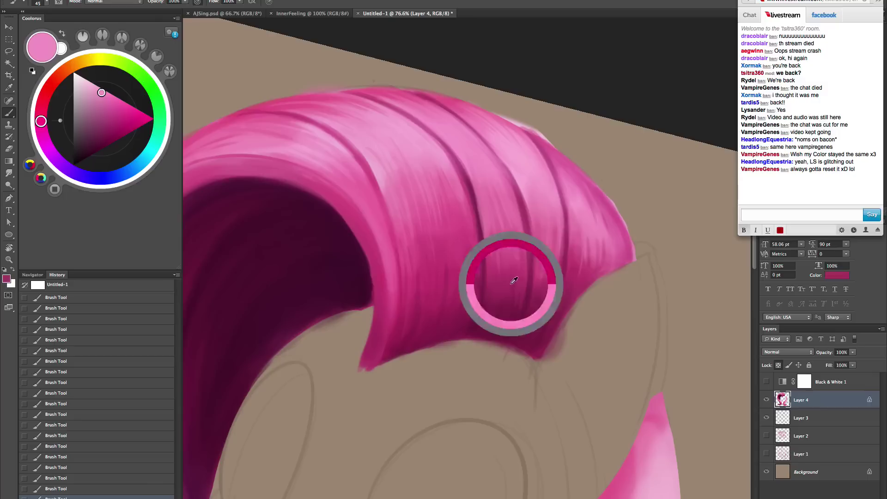
key("bracketleft")
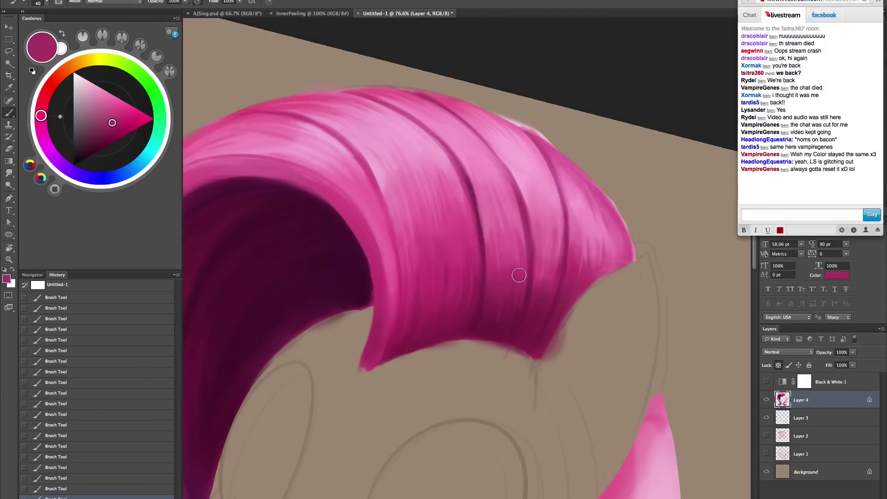
left_click(509, 307, "alt")
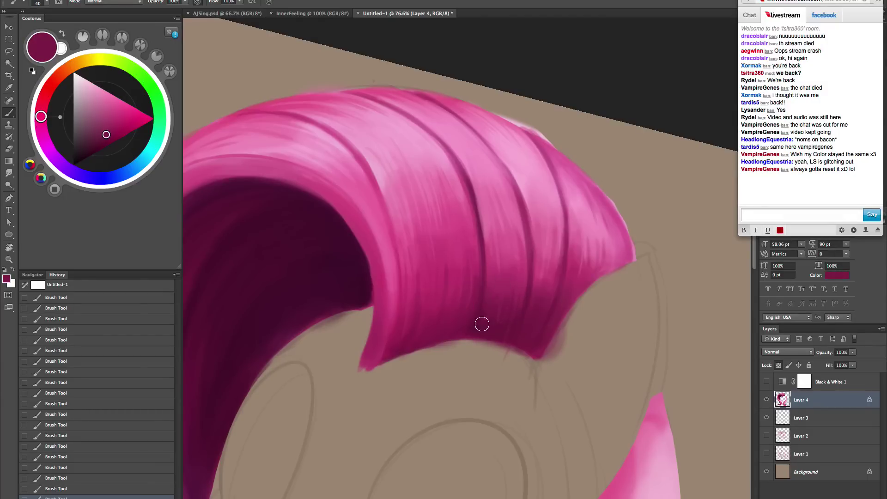
- Paint sampled mid-pink, light-pink and dark magenta strands through the next narrow fringe section, between its two dark crease lines
left_click(543, 250, "alt")
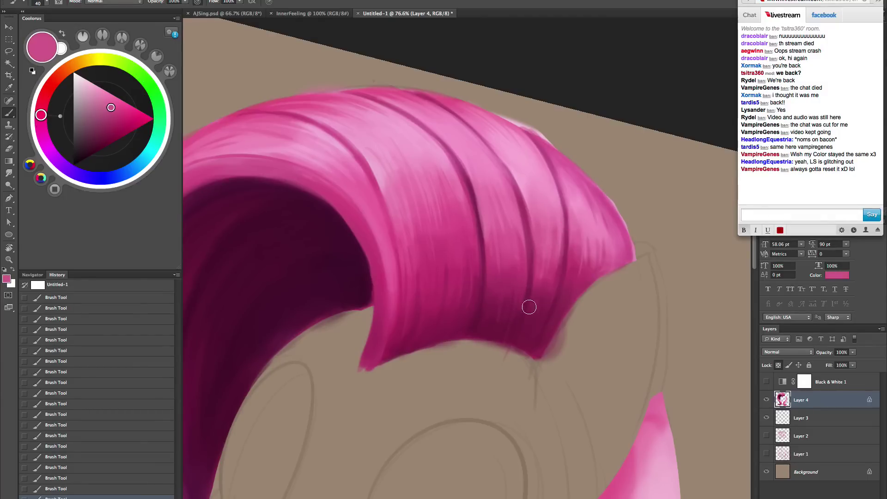
key("bracketright")
left_click(554, 210, "alt")
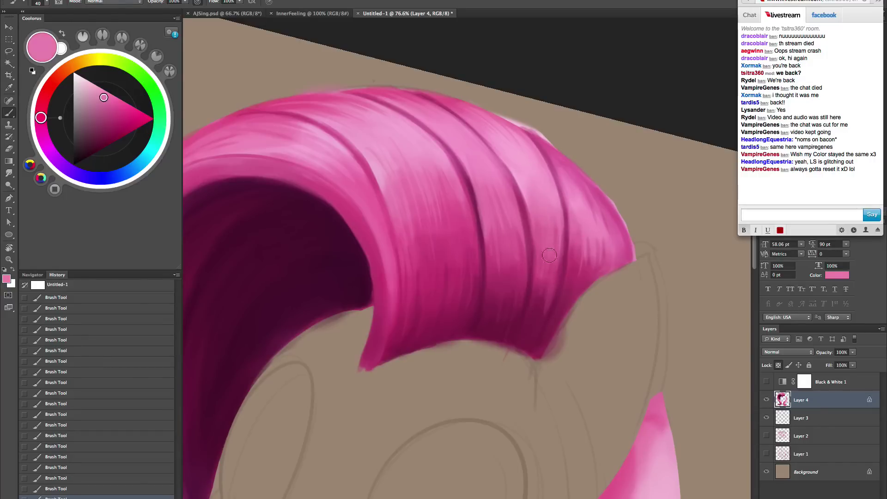
key("bracketleft")
left_click(548, 294, "alt")
key("bracketright")
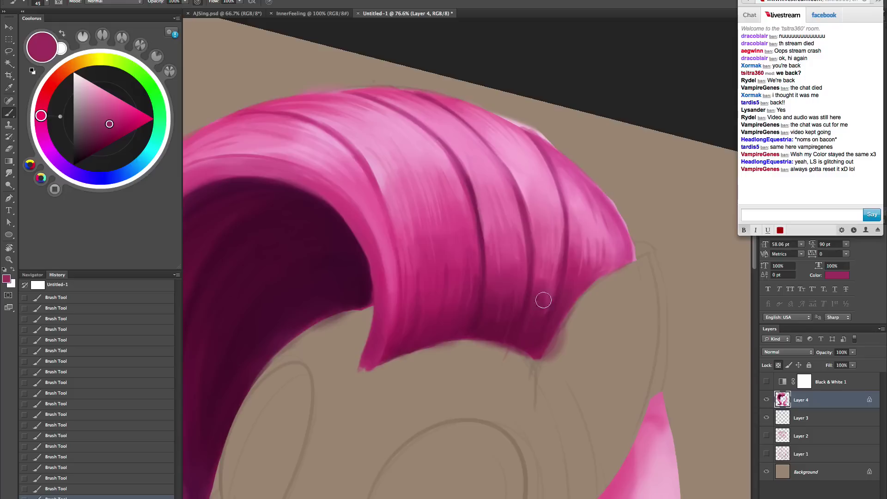
- Shade the outermost fringe section with sampled light pink and magenta, enlarging the brush from 40 to 80 px for softer blending
key("bracketleft")
left_click(582, 239, "alt")
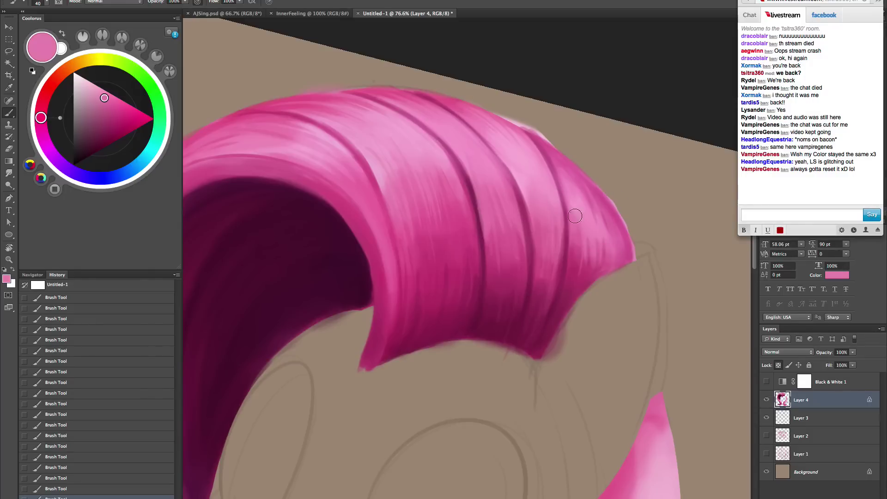
left_click(564, 297, "alt")
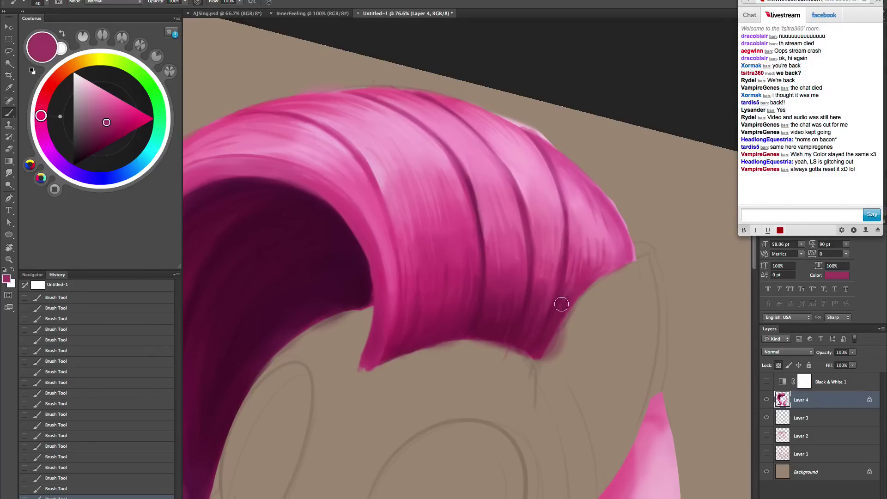
key("bracketright")
key("bracketright")
key("bracketright")
key("bracketright")
left_click(571, 286, "alt")
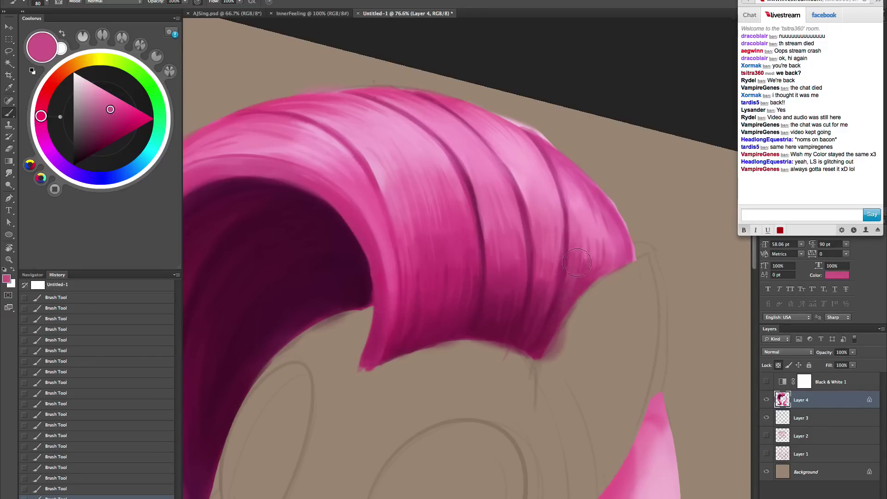
left_click(593, 256, "alt")
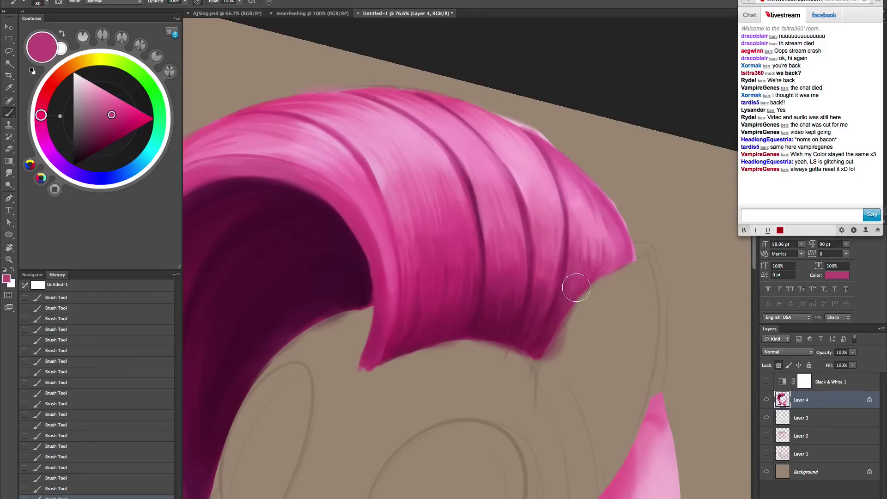
left_click(586, 241, "alt")
key("bracketright")
key("bracketright")
key("bracketright")
left_click_drag(577, 219, 568, 300)
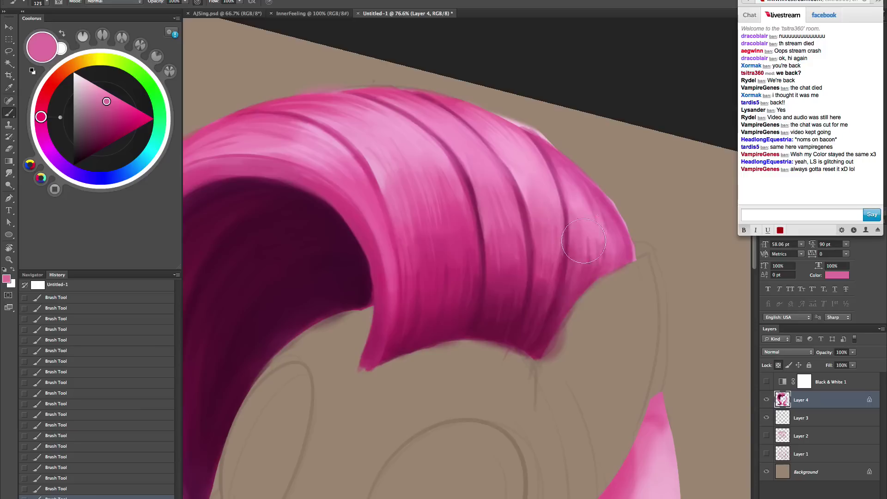
left_click_drag(579, 245, 548, 340)
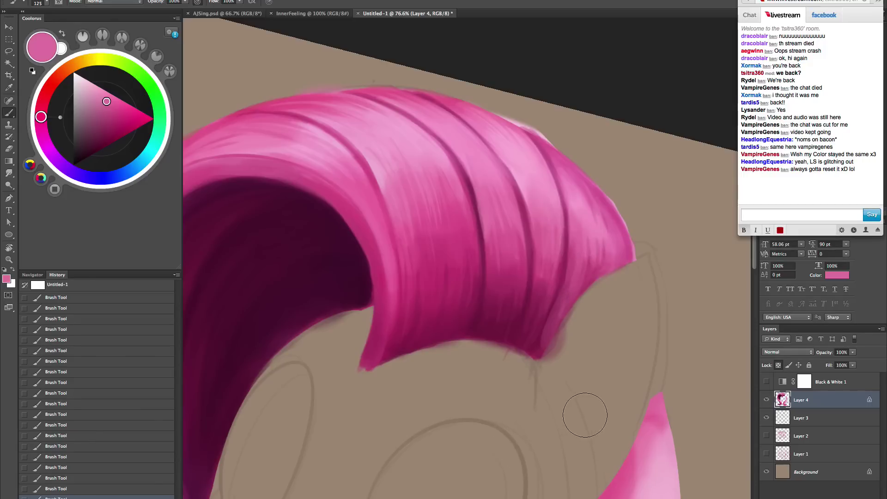
key("ctrl+alt+z")
key("ctrl+alt+z")
key("ctrl+alt+z")
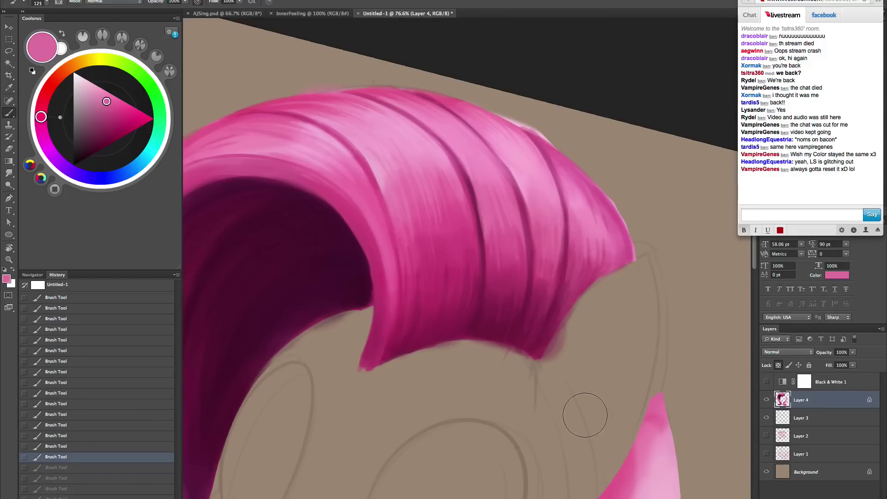
key("ctrl+alt+z")
- Reduce the brush to 35 px and paint light-pink strands along the crown end of the wide section, undoing the last stroke
key("r")
mouse_move(562, 336)
left_mouse_down()
mouse_move(591, 250)
mouse_move(454, 162)
left_mouse_up()
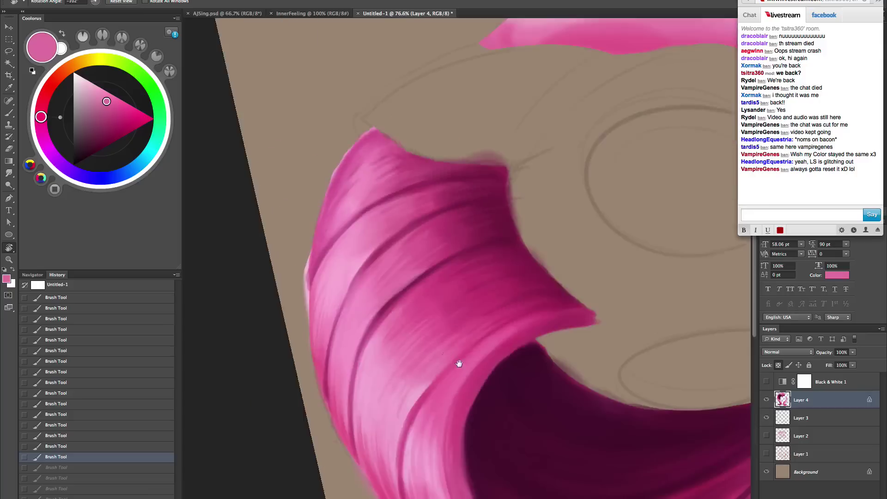
left_click_drag(476, 372, 555, 178)
left_click_drag(580, 260, 550, 337)
key("b")
left_click(467, 232, "alt")
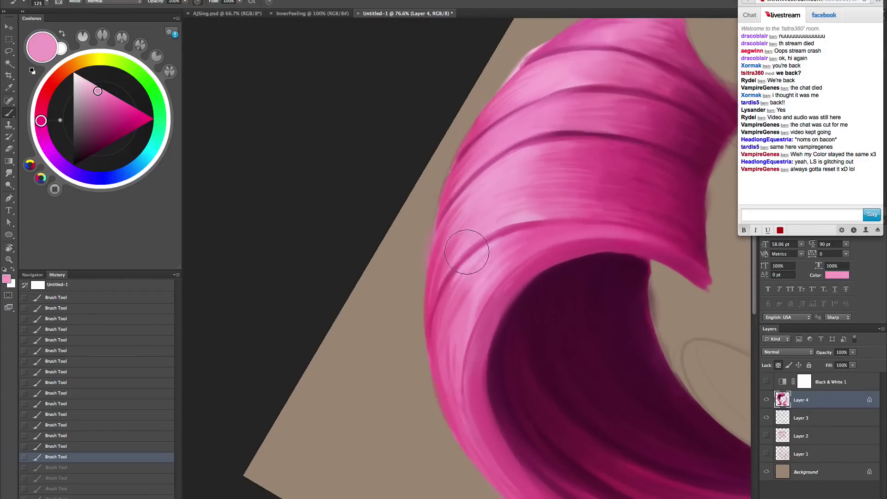
key("bracketleft")
key("bracketleft")
key("bracketleft")
key("bracketleft")
key("bracketleft")
key("bracketleft")
key("bracketleft")
key("bracketleft")
key("bracketleft")
left_click_drag(479, 221, 463, 236)
mouse_move(477, 219)
left_mouse_down()
mouse_move(432, 290)
mouse_move(464, 226)
left_mouse_up()
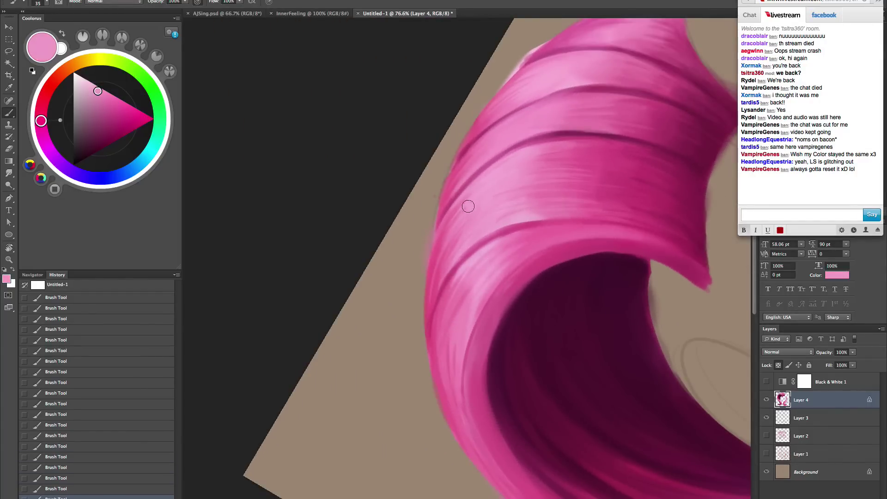
key("bracketleft")
left_click_drag(495, 302, 481, 346)
key("super+z")
- Paint light-pink strands at 25 px toward the crown edge of the two narrow fringe sections, using pink sampled from their highlights
key("r")
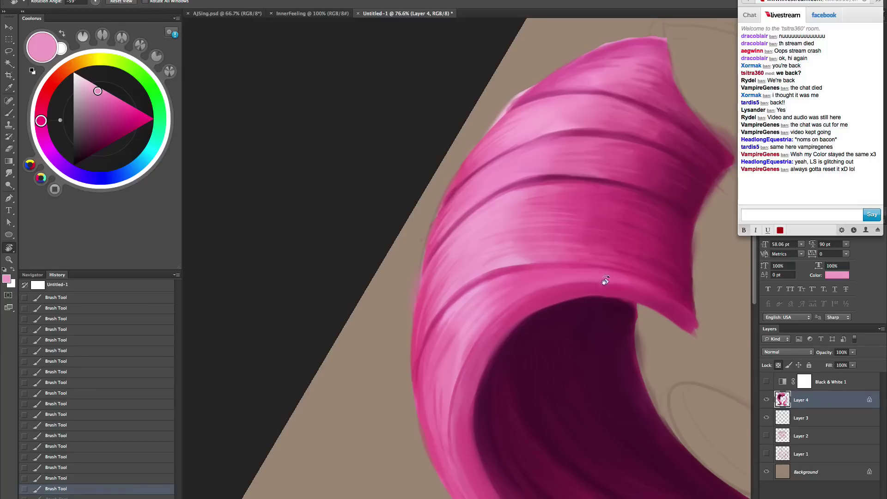
mouse_move(605, 280)
left_mouse_down()
mouse_move(590, 292)
mouse_move(473, 254)
left_mouse_up()
key("b")
left_click(470, 159, "alt")
left_click_drag(479, 157, 435, 211)
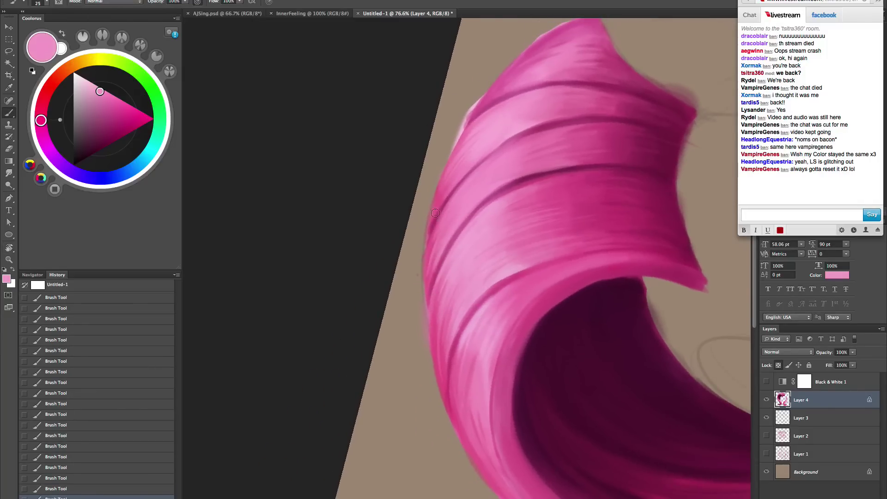
left_click_drag(464, 161, 434, 211)
left_click_drag(475, 134, 452, 161)
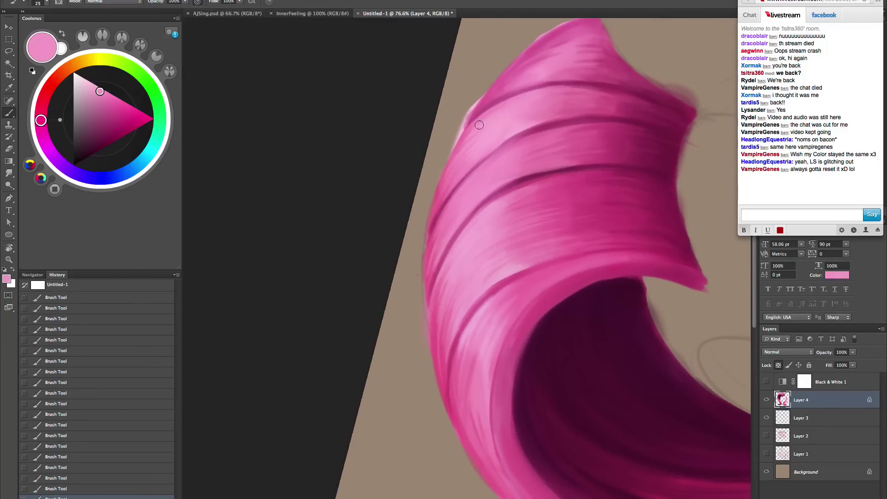
- Paint fine mid- and deep-pink strands into the outermost fringe sections, sampling each pink from the surrounding hair
left_click(497, 109, "alt")
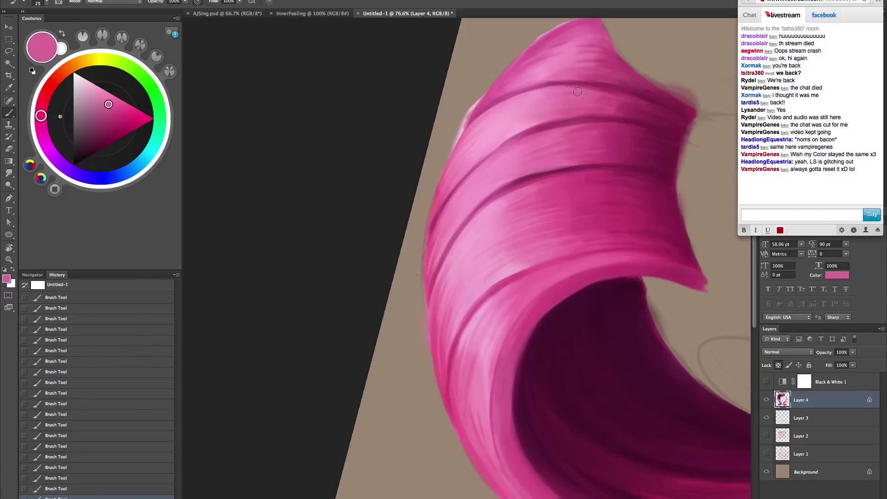
left_click(578, 99, "alt")
left_click_drag(617, 247, 615, 227)
mouse_move(582, 281)
left_mouse_down()
mouse_move(572, 341)
mouse_move(582, 381)
left_mouse_up()
left_click(461, 202, "alt")
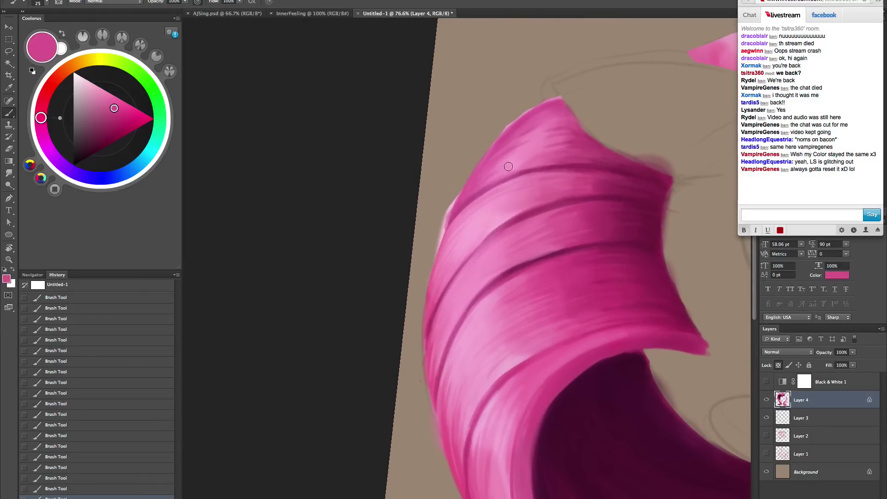
left_click(571, 129, "alt")
left_click(585, 135, "alt")
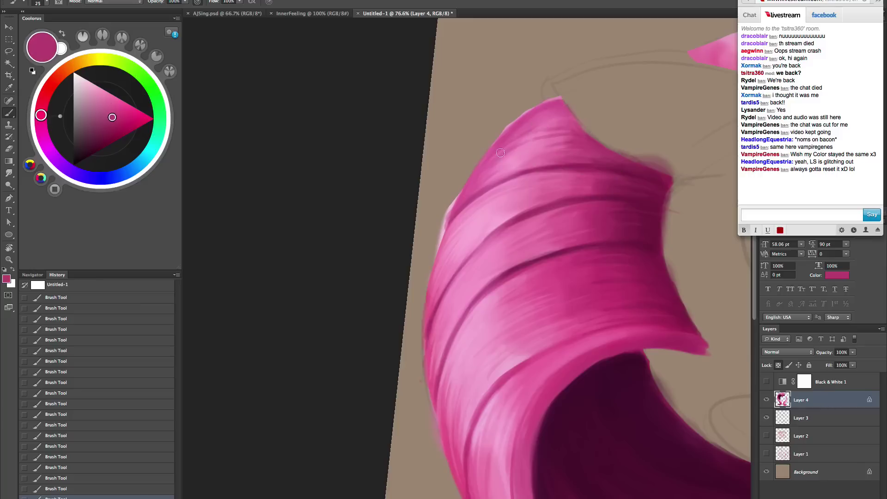
- Paint fine light-pink strands into the outermost fringe section, resampling pinks from its highlights and mid-tones
left_click(575, 139, "alt")
left_click(506, 161, "alt")
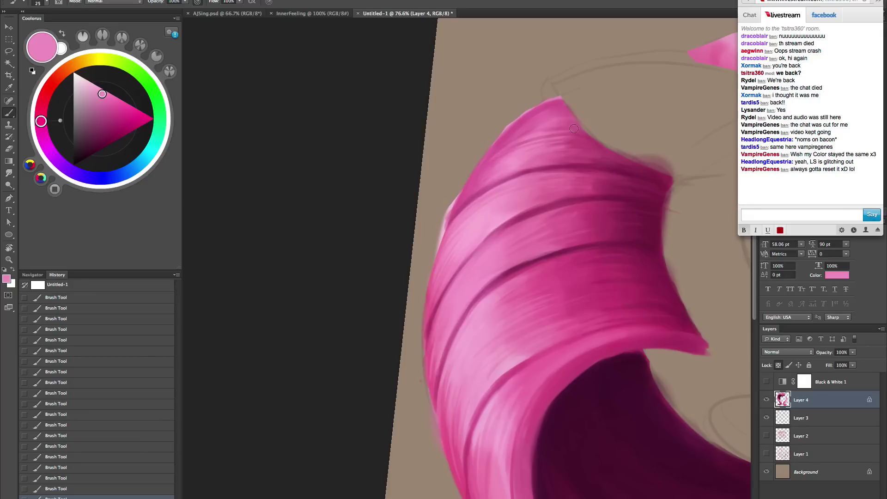
left_click(535, 130, "alt")
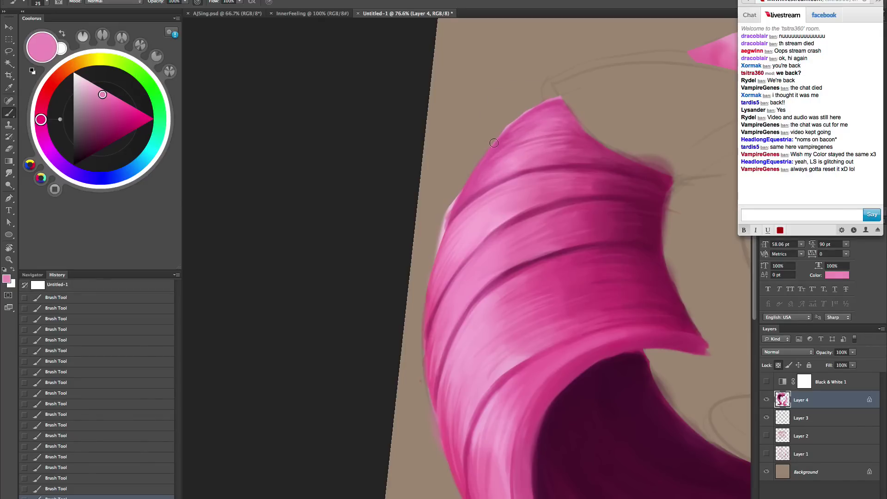
key("Escape")
- Paint light- and mid-pink strands at 25 px along the front fringe section bordering the dark inner mane, undoing one stroke
left_click_drag(610, 315, 641, 198)
key("z")
mouse_move(534, 283)
left_mouse_down()
mouse_move(510, 303)
mouse_move(600, 244)
left_mouse_up()
key("r")
mouse_move(628, 282)
left_mouse_down()
mouse_move(633, 262)
mouse_move(619, 212)
mouse_move(639, 276)
left_mouse_up()
key("b")
left_click_drag(597, 334, 602, 284)
left_click(400, 184, "alt")
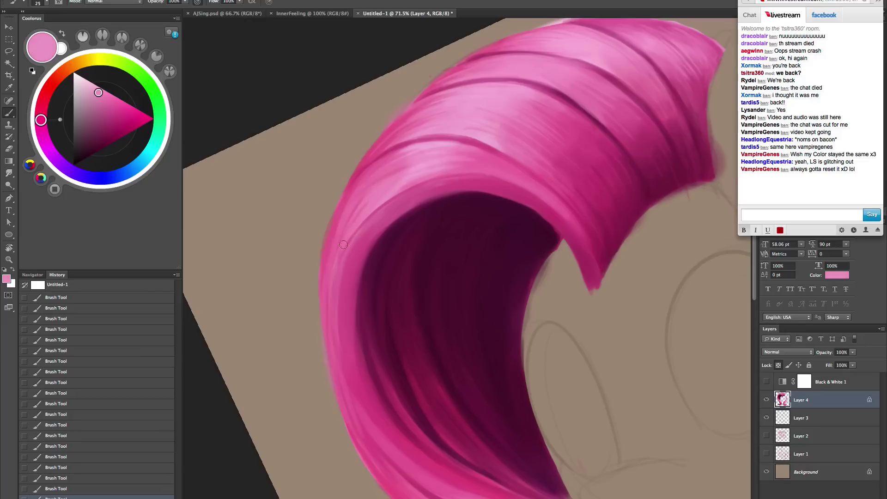
left_click(365, 211, "alt")
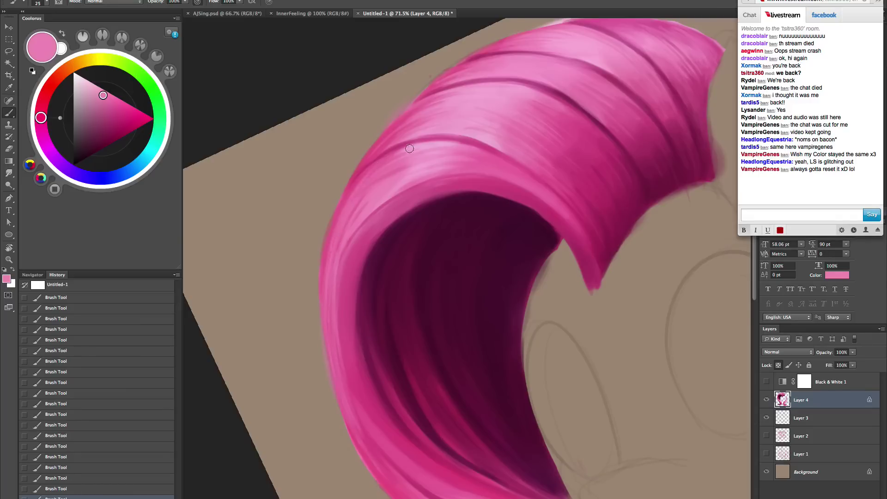
left_click(439, 144, "alt")
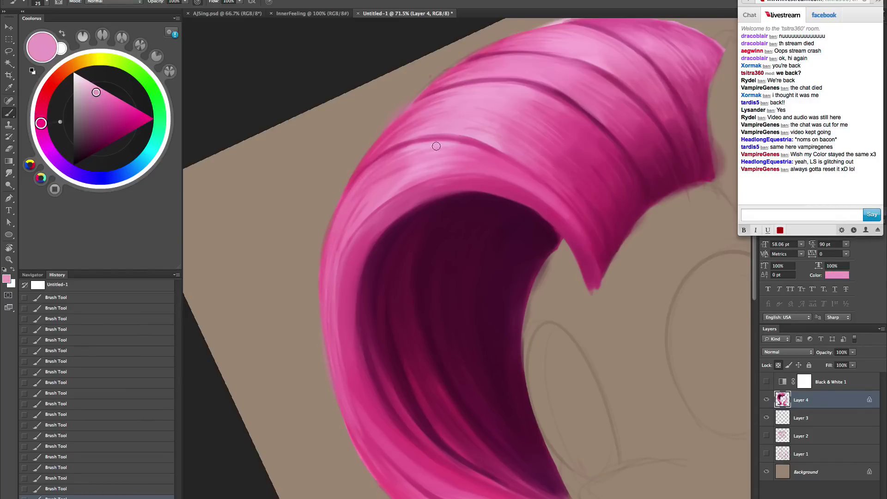
key("ctrl+z")
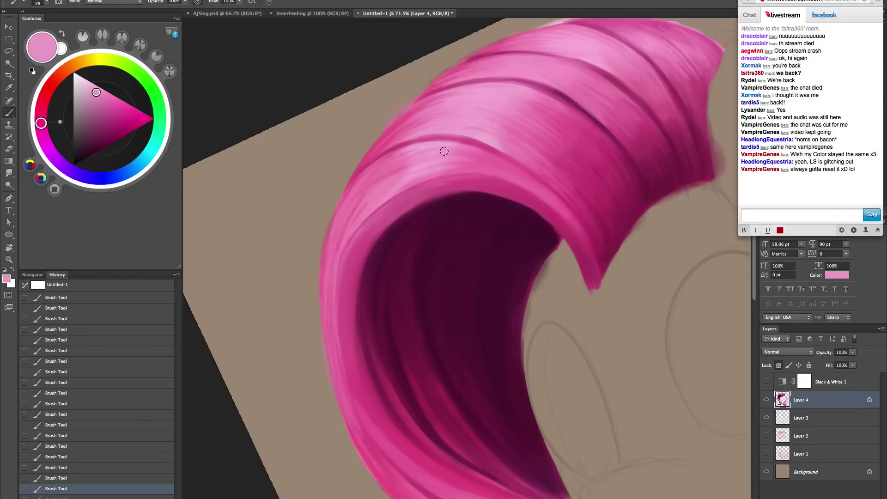
left_click_drag(325, 300, 329, 358)
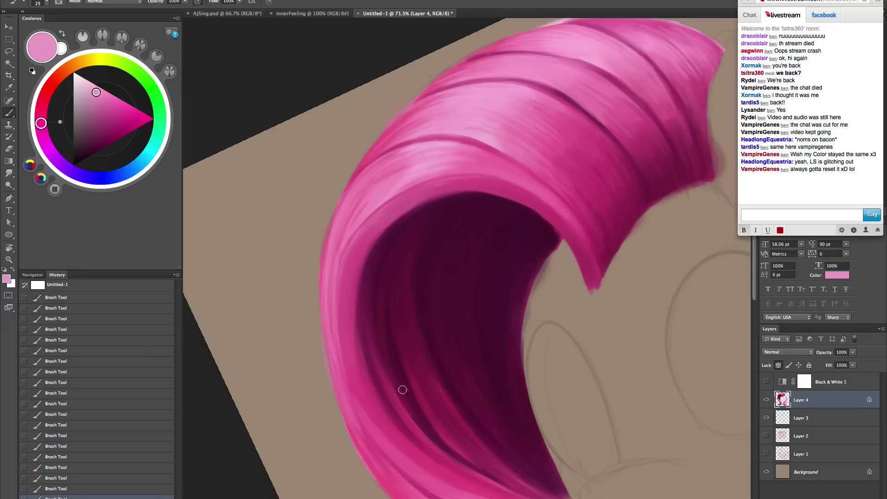
- Reduce the brush to 15 px and paint mid- and deep-pink strands down the front fringe rim to its pointed tip, replacing the first stroke
key("r")
mouse_move(612, 330)
left_mouse_down()
mouse_move(554, 422)
mouse_move(531, 429)
left_mouse_up()
key("space")
left_click_drag(531, 428, 519, 358)
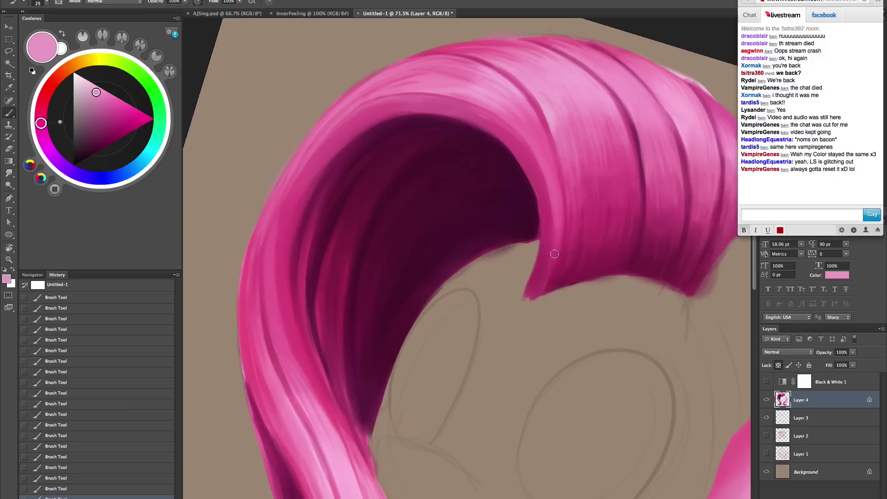
key("bracketleft")
left_click_drag(539, 163, 539, 290)
key("ctrl+z")
left_click(520, 117, "alt")
mouse_move(550, 197)
left_mouse_down()
mouse_move(528, 297)
mouse_move(546, 167)
mouse_move(552, 198)
mouse_move(532, 297)
mouse_move(548, 192)
mouse_move(542, 292)
mouse_move(555, 249)
mouse_move(537, 295)
left_mouse_up()
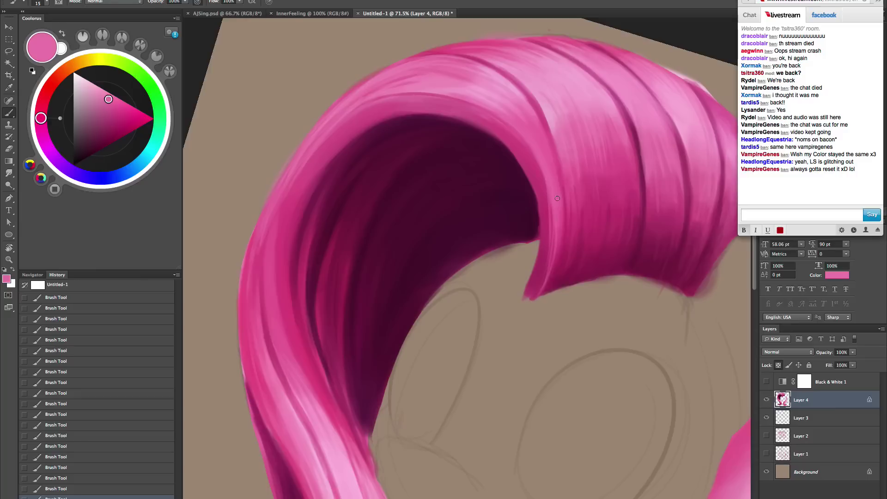
left_click(550, 196, "alt")
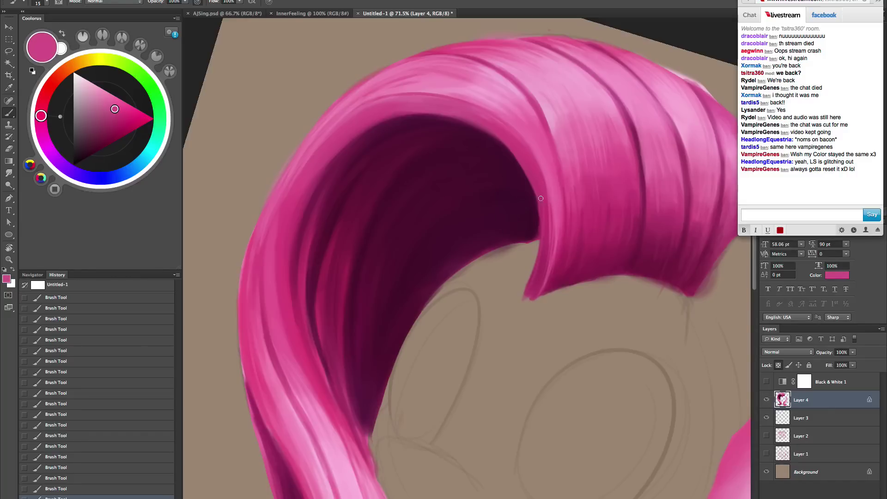
left_click(545, 205, "alt")
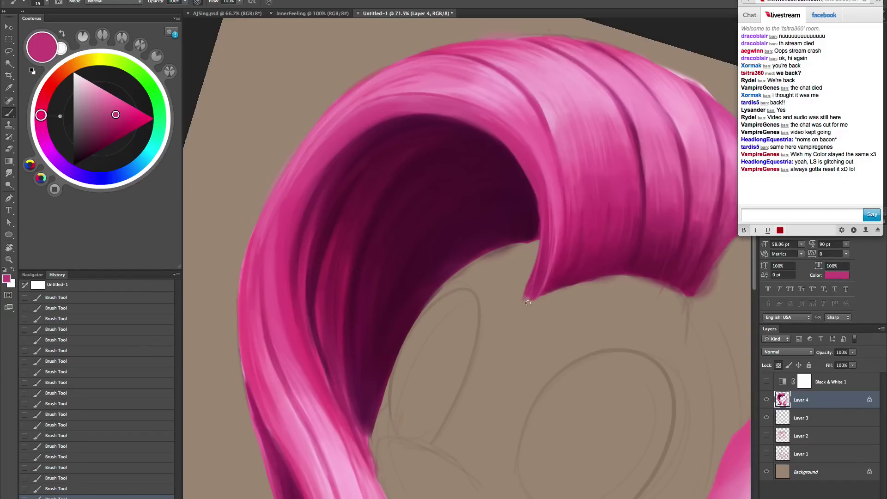
- Paint long deep-pink strands along the rim around the dark inner mane and down its outer curve, redoing the first long stroke
key("r")
left_click_drag(603, 330, 588, 192)
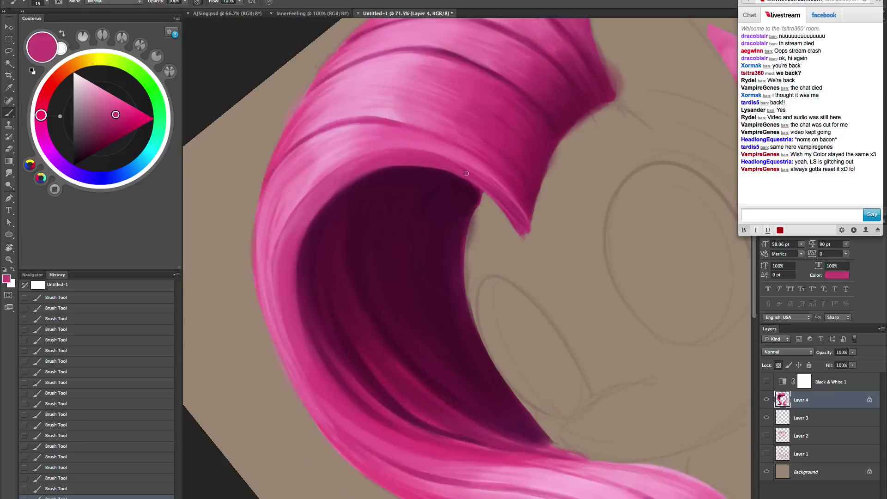
left_click(454, 164, "alt")
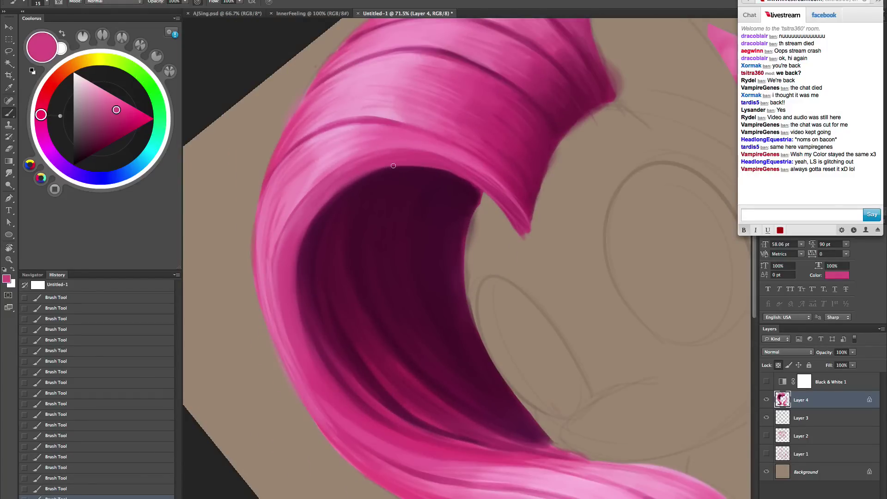
left_click(424, 164, "alt")
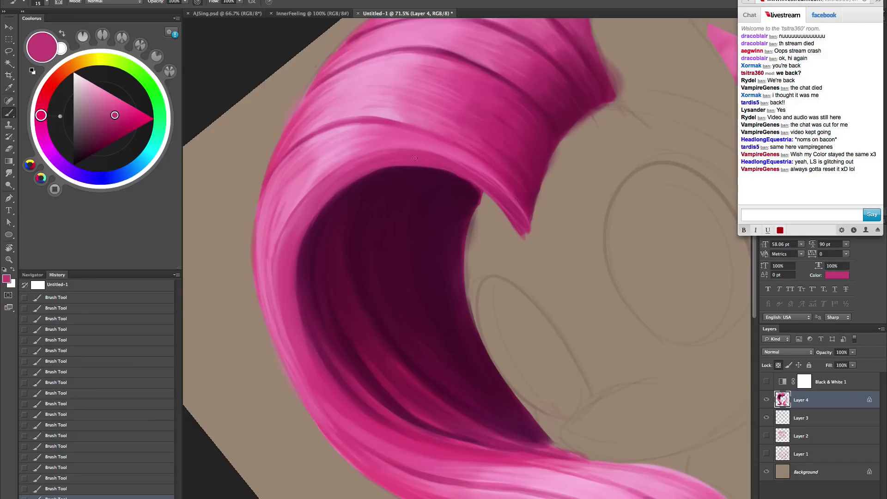
left_click(437, 153, "alt")
left_click_drag(373, 157, 272, 303)
key("super+z")
left_click_drag(378, 159, 283, 300)
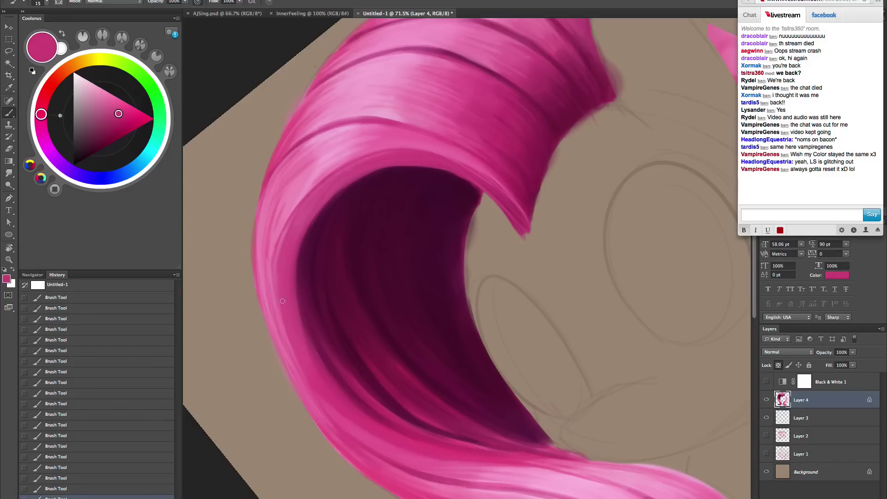
left_click_drag(288, 218, 277, 286)
left_click_drag(278, 296, 300, 369)
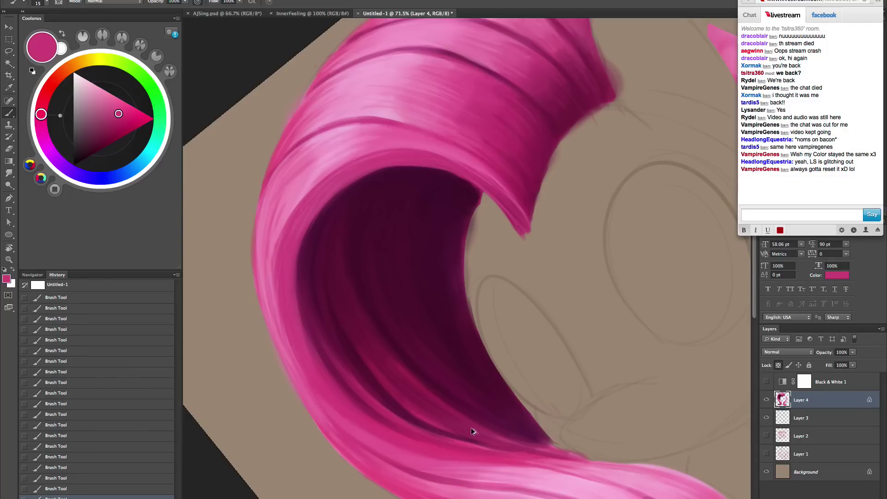
- Touch up the fringe tip with sampled dark magenta and paint pink strands down the outer curve of the rim
key("r")
mouse_move(618, 273)
left_mouse_down()
mouse_move(582, 344)
mouse_move(554, 367)
left_mouse_up()
left_click_drag(578, 326, 565, 312)
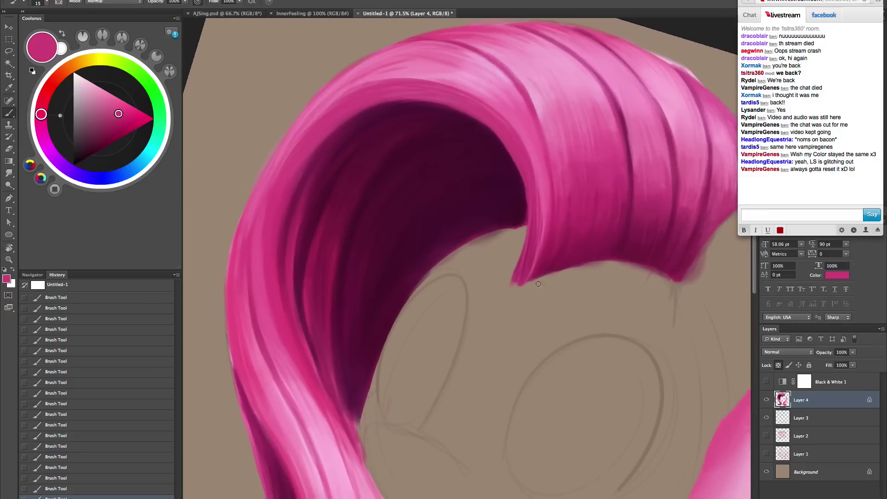
left_click(525, 269, "alt")
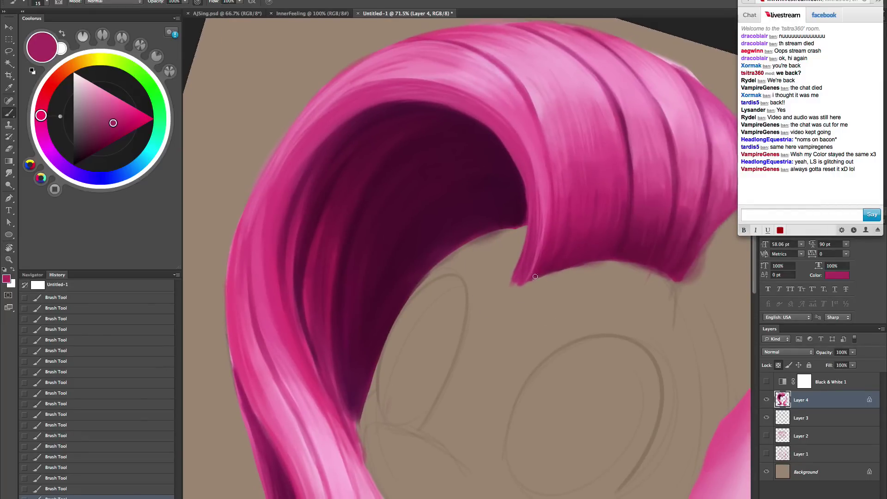
mouse_move(537, 303)
left_mouse_down()
mouse_move(598, 247)
mouse_move(591, 269)
mouse_move(600, 267)
left_mouse_up()
key("r")
left_click(406, 89, "alt")
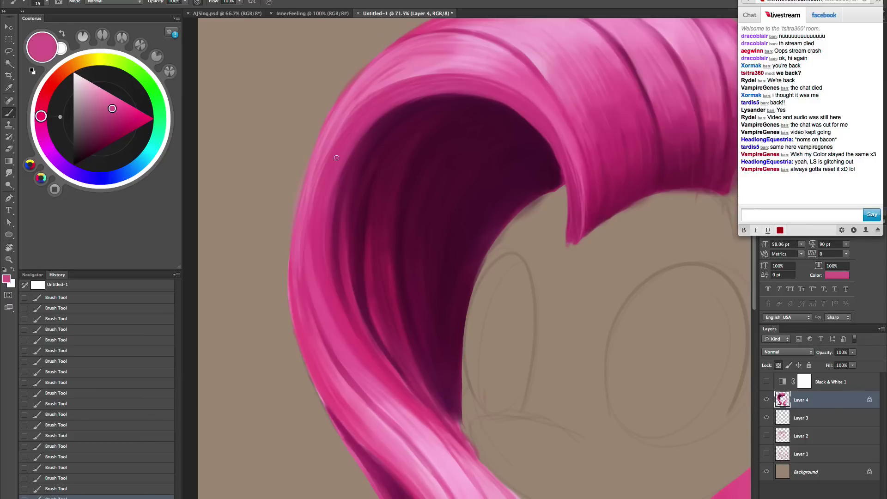
left_click(318, 247, "alt")
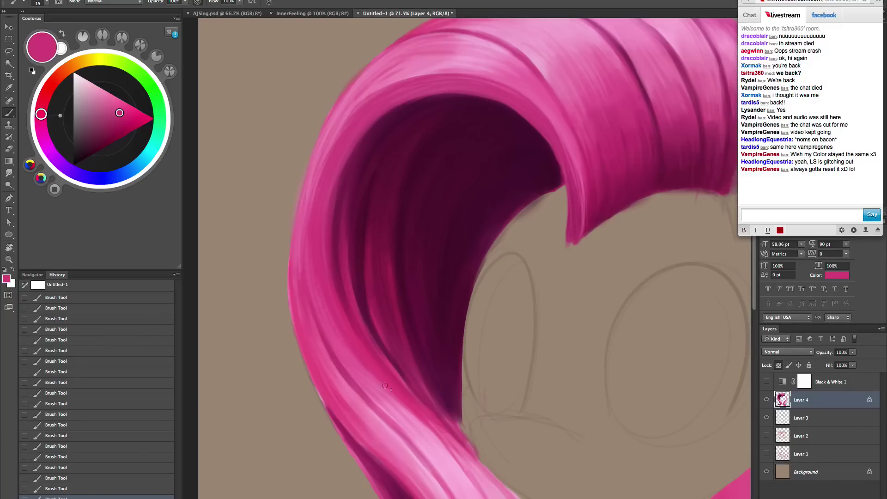
left_click(338, 337, "alt")
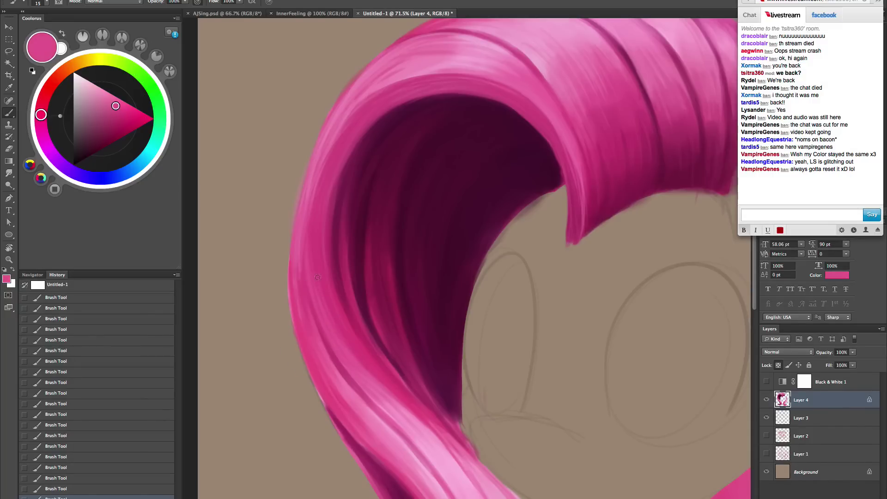
left_click(318, 185, "alt")
- Paint fine deep-pink strands into the upper side lock beside the dark inner mane and sample light pink from its highlight
left_click_drag(399, 430, 324, 245)
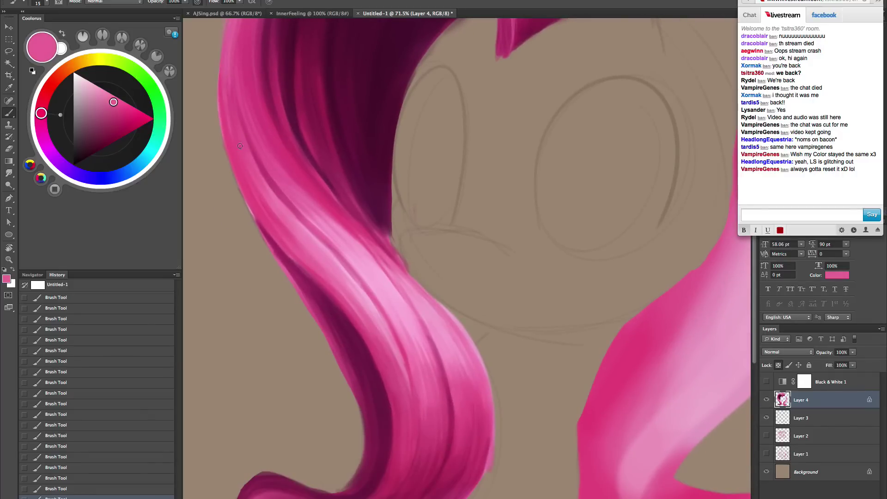
left_click(265, 214, "alt")
left_click_drag(516, 307, 515, 329)
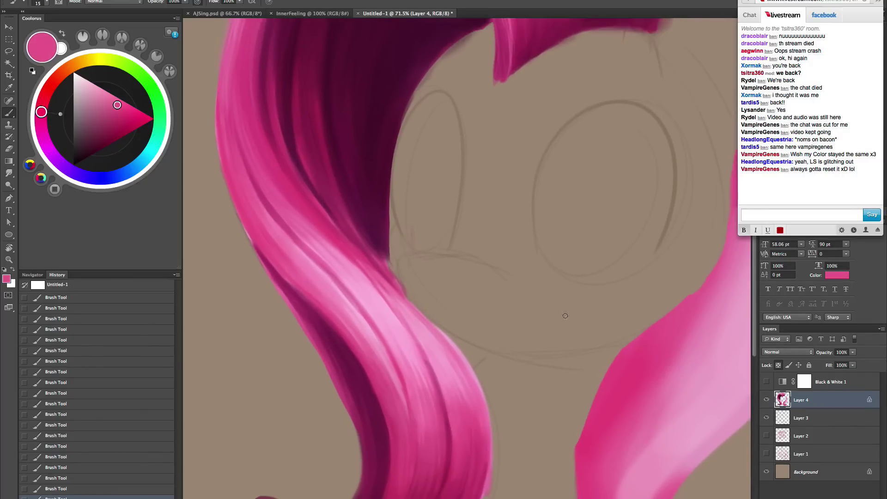
key("r")
left_click_drag(564, 313, 545, 455)
left_click_drag(485, 356, 511, 405)
left_click(424, 204, "alt")
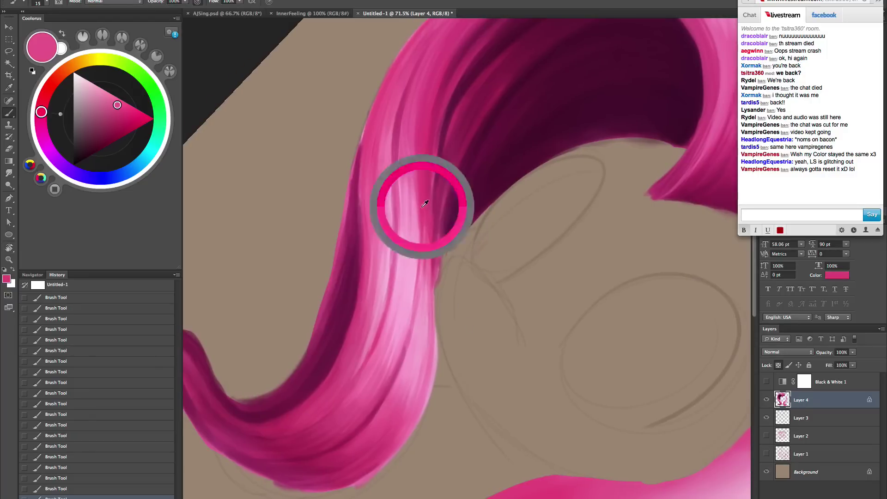
left_click_drag(421, 187, 418, 313)
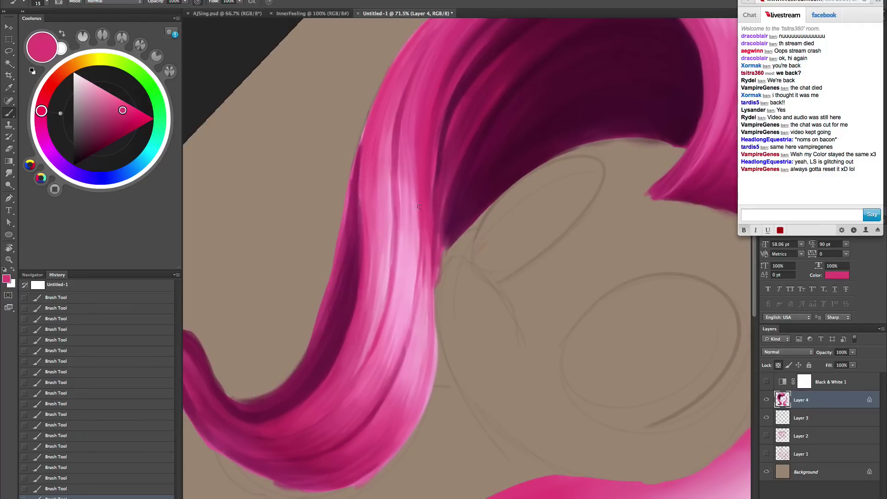
left_click(424, 297, "alt")
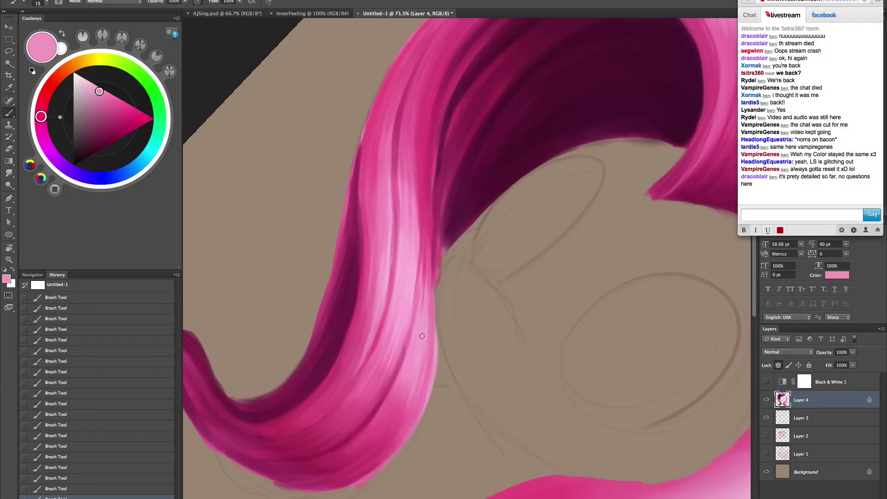
- Paint mid-pink strands through the highlight across the middle of the side lock, using pinks sampled from the hair
key("r")
left_click_drag(488, 282, 545, 267)
key("space")
left_click_drag(534, 311, 536, 259)
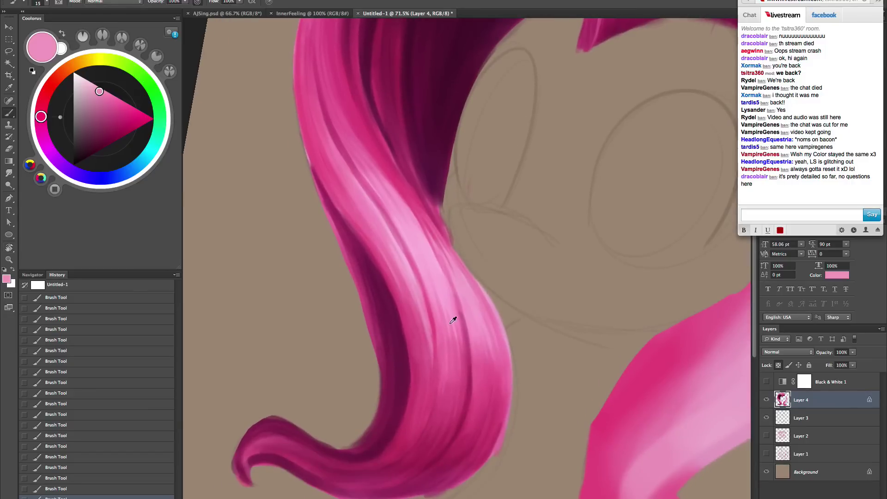
left_click(448, 314, "alt")
left_click(455, 356, "alt")
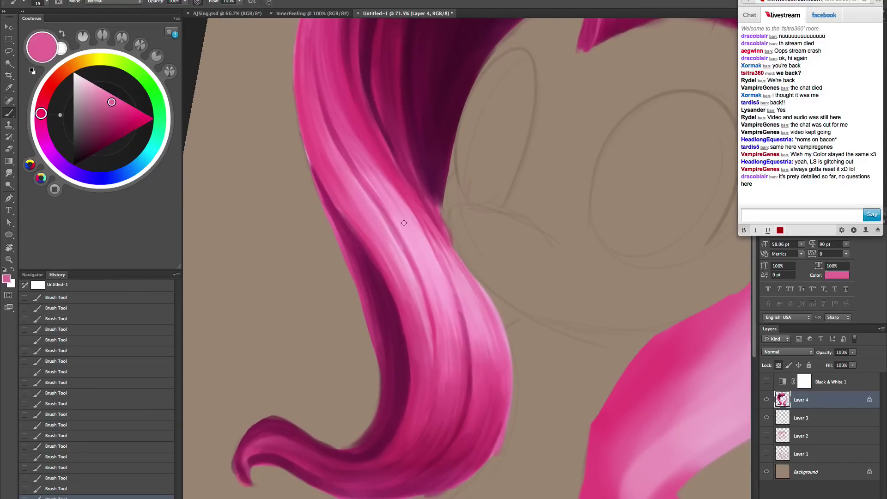
scroll(407, 198, "down", 3)
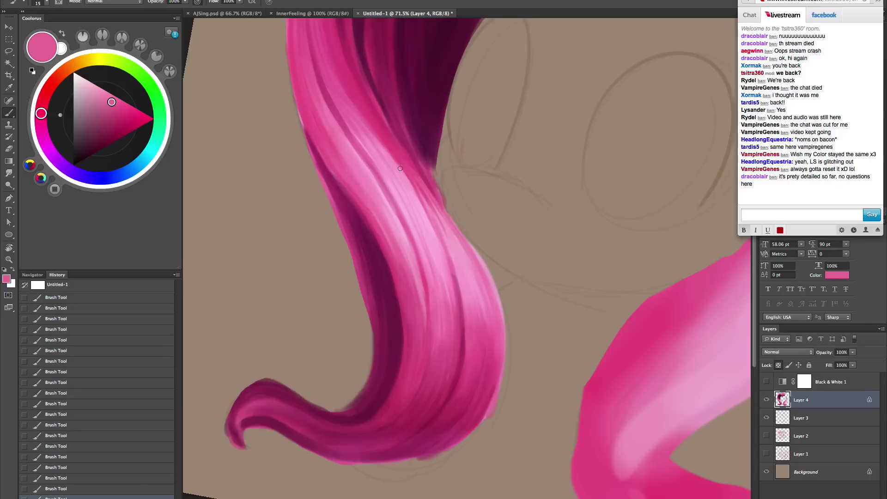
- Layer fine light-, mid- and deep-pink strands from the side lock's highlight toward its lower bend, sampling each pink from nearby hair
left_click(427, 221, "alt")
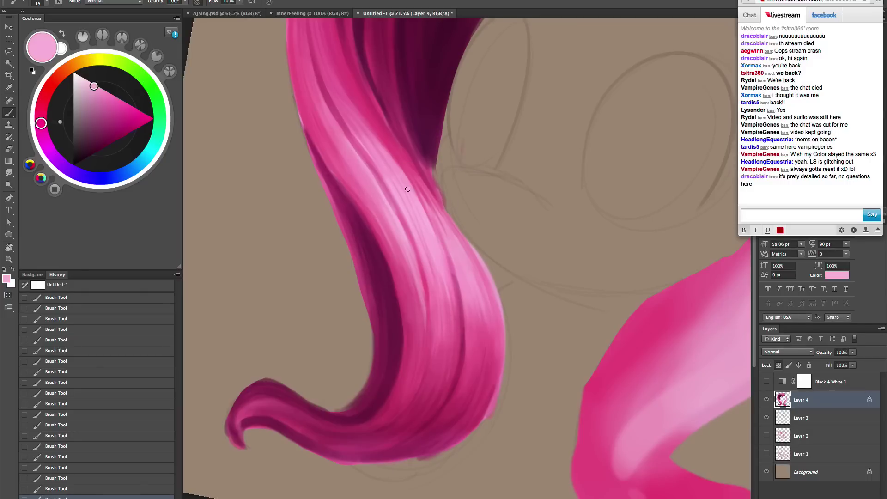
left_click(371, 132, "alt")
left_click_drag(407, 193, 431, 256)
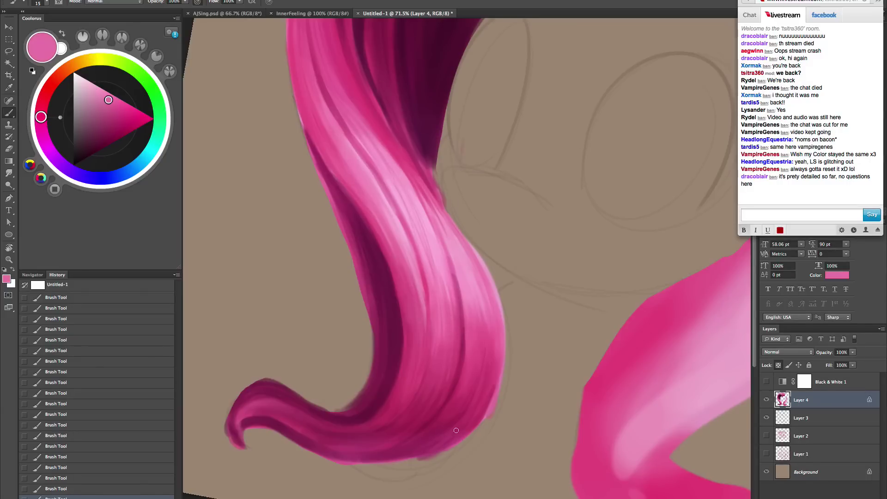
left_click(443, 279, "alt")
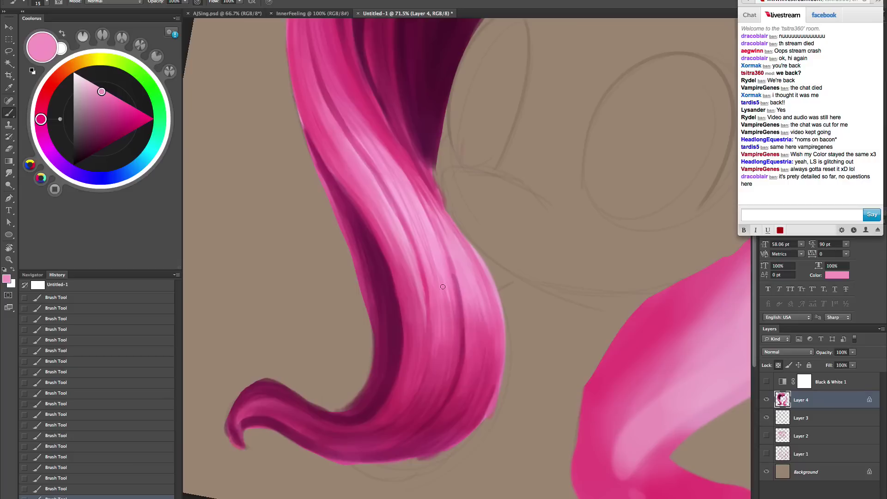
left_click(368, 176, "alt")
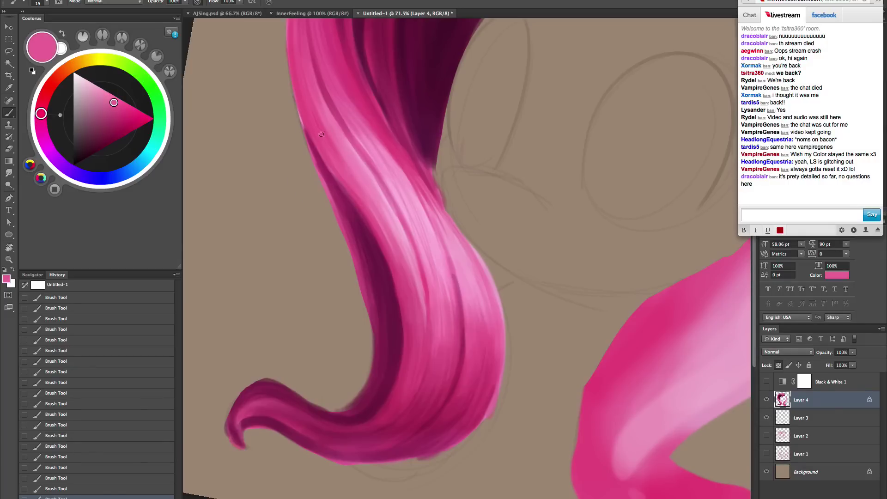
left_click(385, 222, "alt")
left_click(400, 275, "alt")
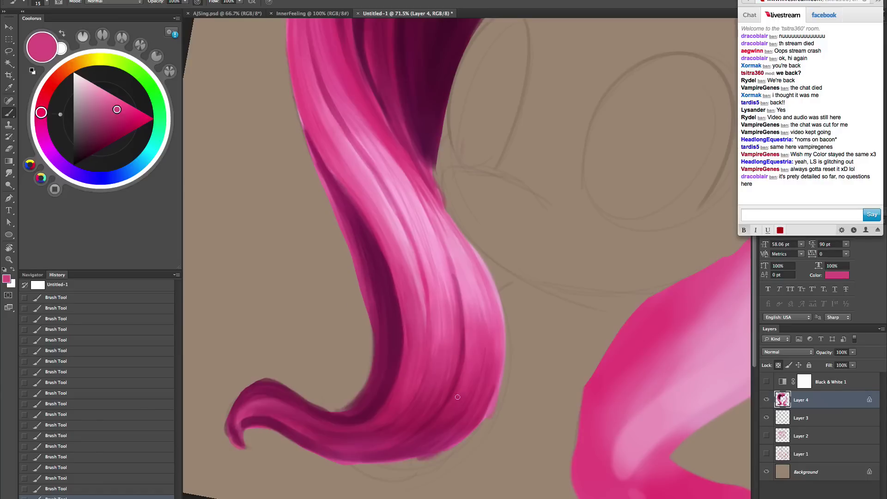
left_click(425, 287, "alt")
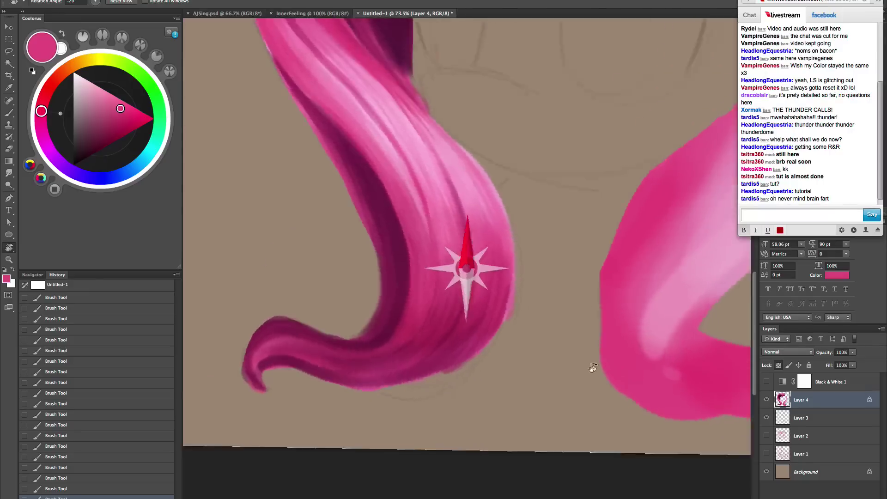
- Paint fine deep-pink strands down through the side lock's upper highlight, undoing the misplaced strokes
mouse_move(592, 368)
left_mouse_down()
mouse_move(530, 405)
mouse_move(508, 397)
left_mouse_up()
key("b")
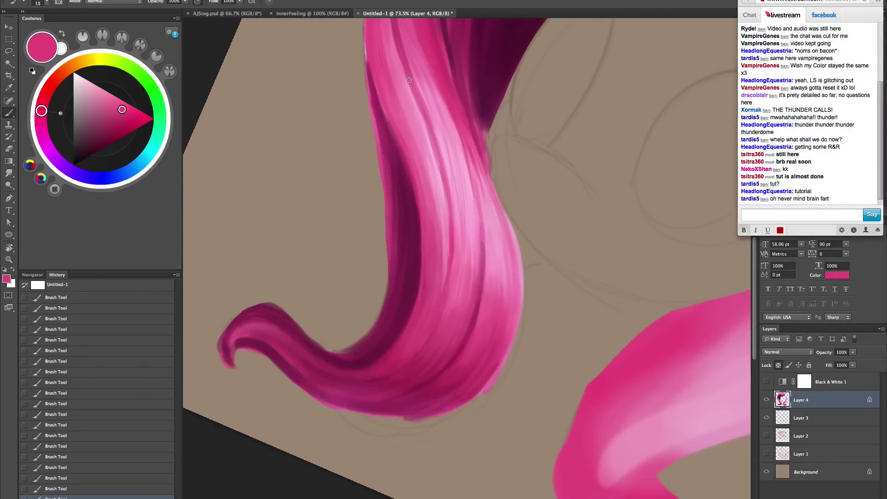
left_click_drag(409, 81, 439, 186)
key("super+z")
left_click_drag(411, 83, 451, 208)
key("ctrl+z")
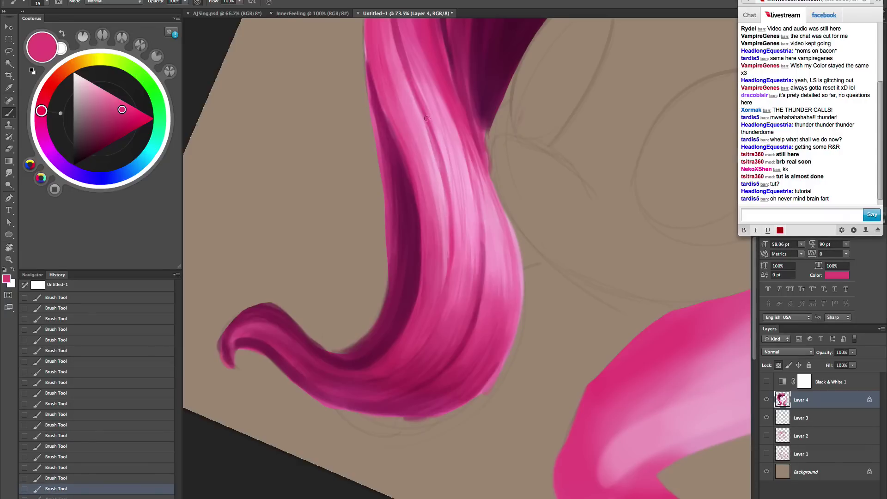
left_click_drag(426, 118, 439, 177)
left_click_drag(415, 100, 448, 202)
left_click_drag(491, 183, 480, 292)
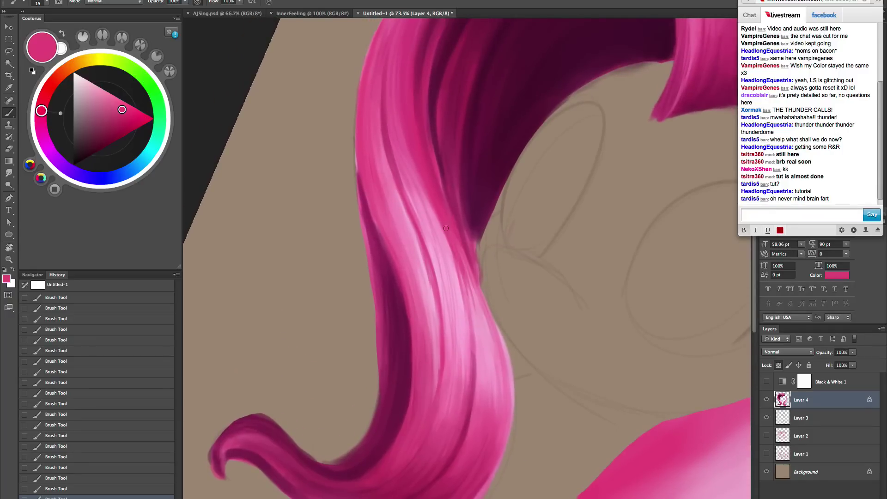
- Blend the side lock's outer edge just below the dark inner mane with light and mid pinks sampled from nearby hair
scroll(544, 354, "down", 2)
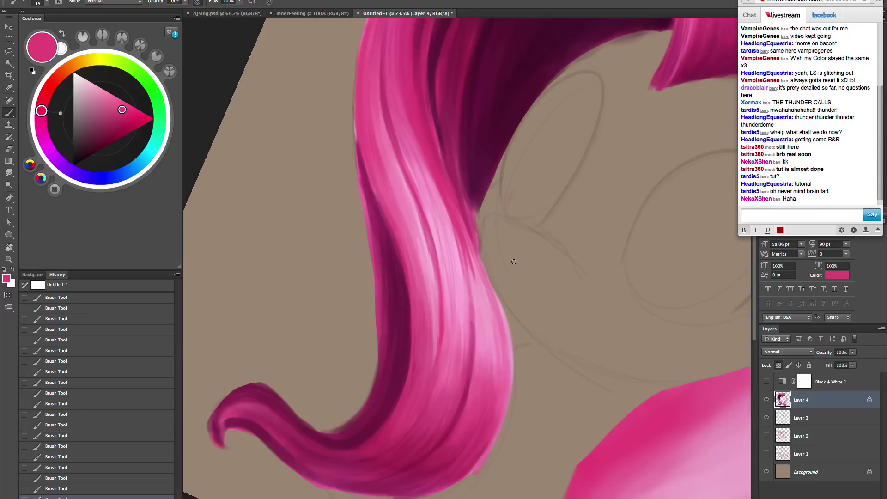
key("bracketright")
left_click(474, 260, "alt")
key("bracketright")
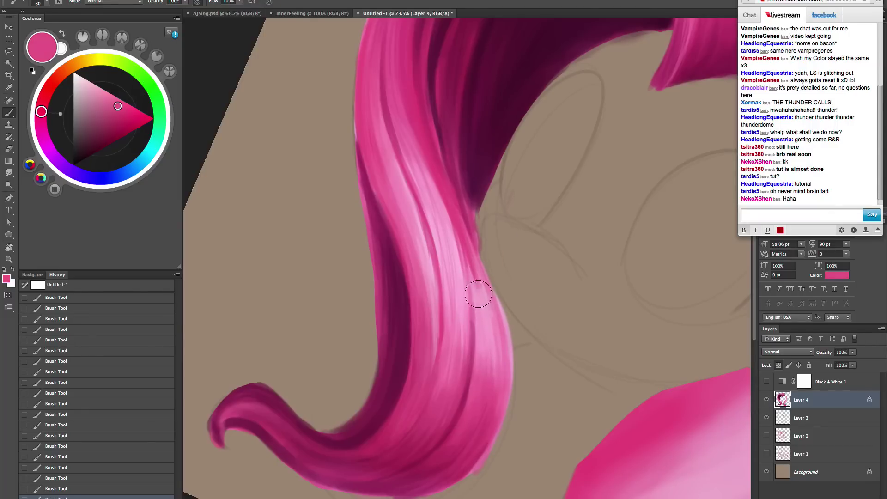
key("bracketleft")
key("bracketleft")
key("bracketleft")
key("bracketleft")
key("bracketleft")
key("bracketleft")
left_click(479, 273, "alt")
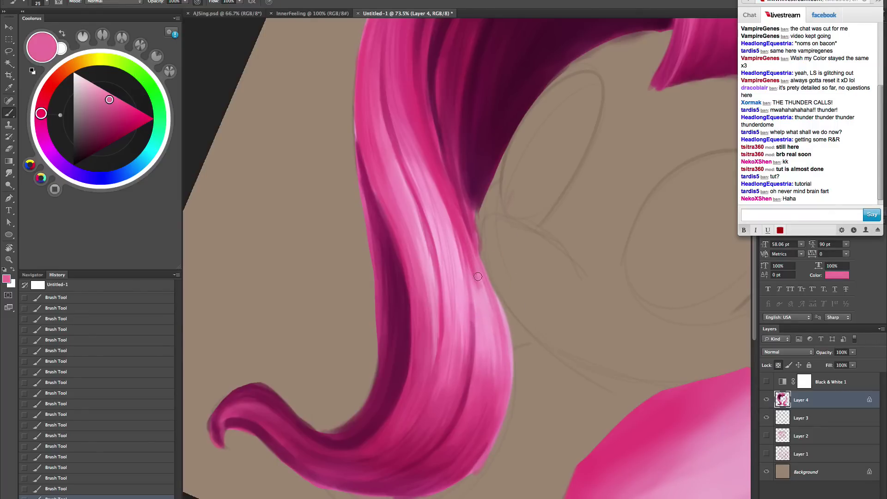
left_click(470, 258, "alt")
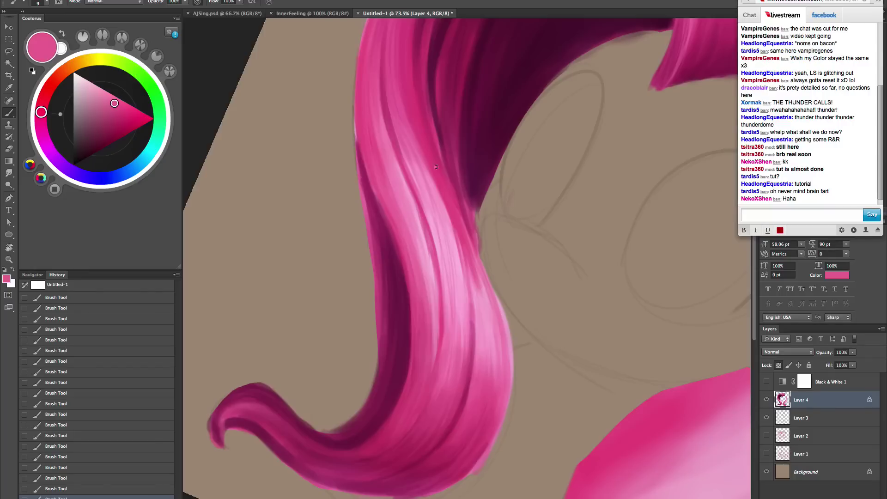
- Paint mid-pink strands from beside the dark inner mane down through the side lock's highlight, using pinks sampled there
left_click(449, 185, "alt")
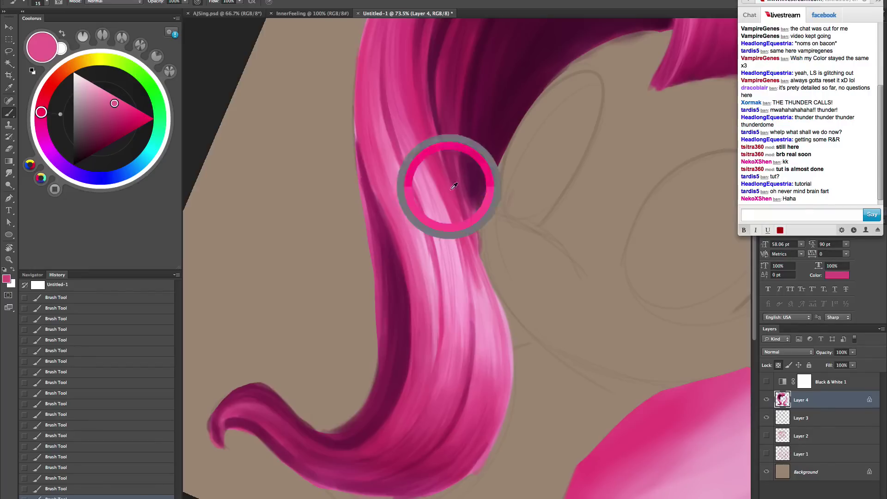
key("bracketright")
key("bracketright")
key("bracketright")
key("r")
left_click_drag(545, 336, 529, 280)
key("b")
left_click(455, 198, "alt")
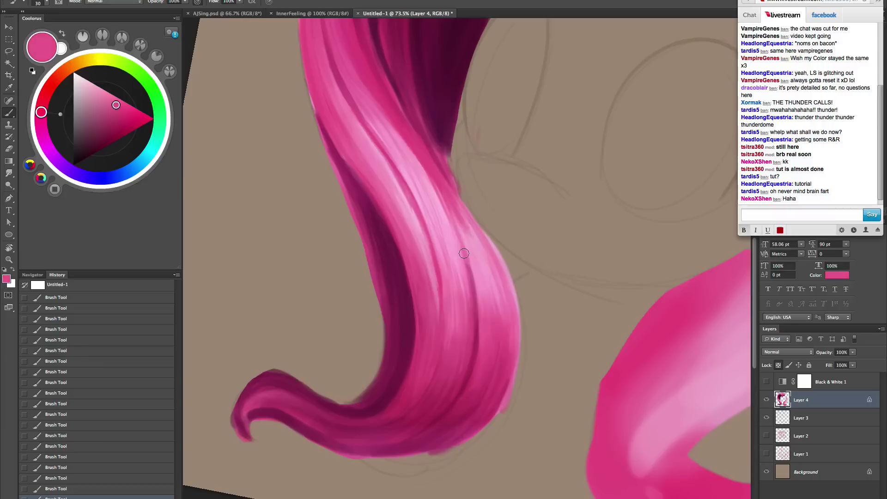
left_click_drag(447, 215, 472, 342)
- Unlock Layer 4's transparent pixels and extend the side lock's upper inner edge onto the background with sampled dark magenta
left_click(363, 219, "alt")
left_click_drag(483, 387, 506, 395)
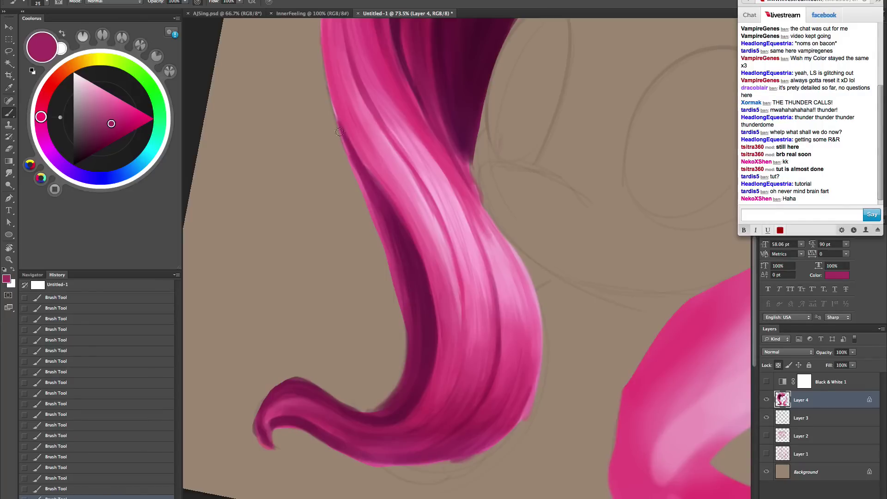
left_click(777, 365)
left_click_drag(340, 134, 358, 194)
key("]")
key("]")
left_click_drag(348, 160, 361, 208)
left_click_drag(339, 123, 345, 185)
left_click_drag(341, 151, 355, 212)
- Fill out the new dark-magenta underside with a larger brush, carrying it down to the existing shadow
key("]")
key("]")
key("]")
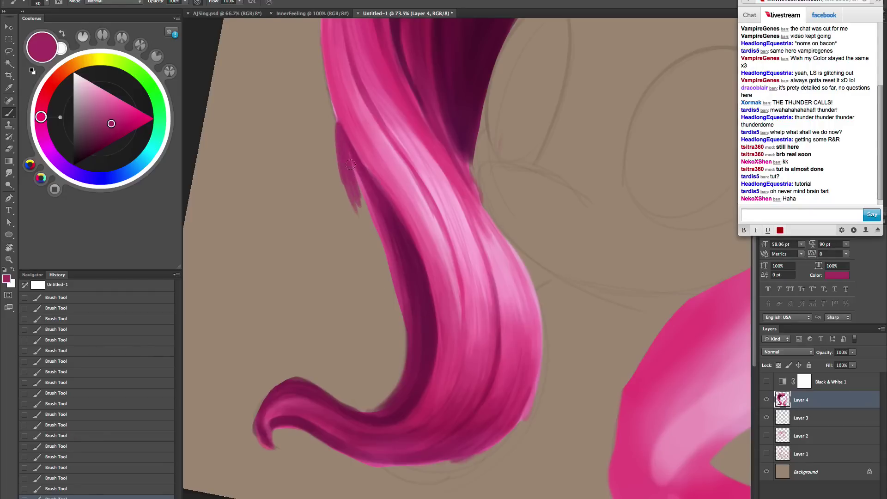
mouse_move(349, 159)
left_mouse_down()
mouse_move(358, 198)
mouse_move(392, 265)
left_mouse_up()
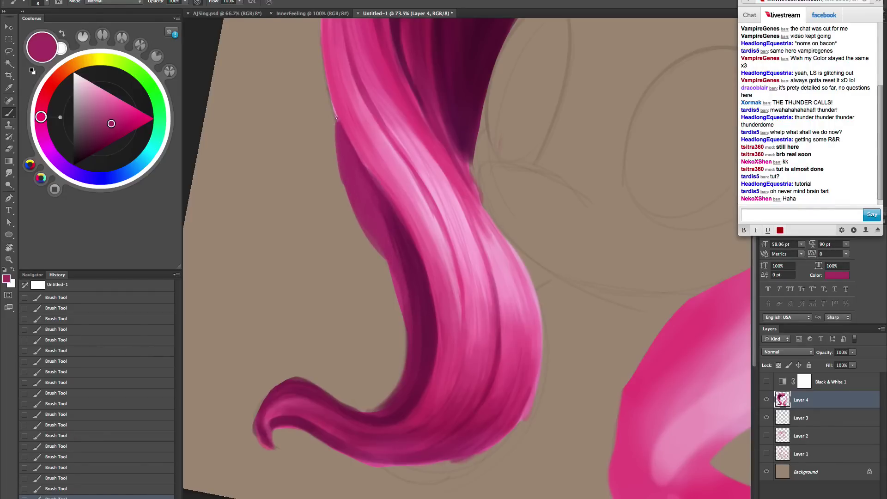
- Shade the new underside beneath the pink lock with darker magentas sampled from the existing shadow
left_click(395, 232, "alt")
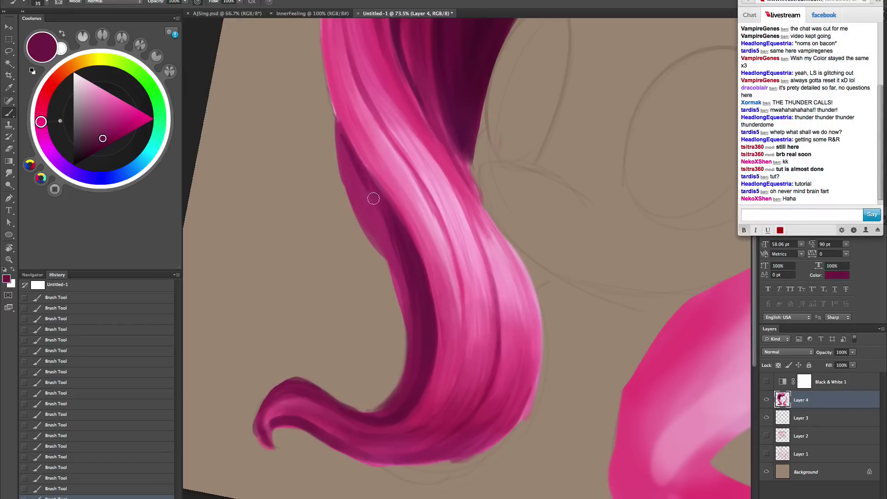
key("bracketright")
key("bracketright")
key("bracketright")
key("bracketright")
left_click(368, 180, "alt")
key("bracketleft")
key("bracketleft")
key("bracketleft")
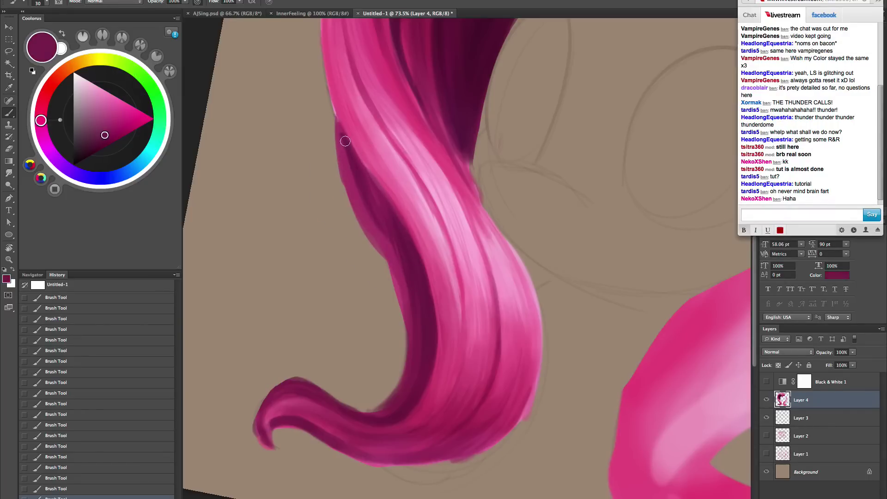
key("bracketright")
left_click_drag(339, 131, 375, 206)
left_click_drag(360, 164, 410, 242)
- Refine the boundary between the pink lock and its dark underside with sampled pink and a small brush
left_click(364, 160, "alt")
key("bracketleft")
key("bracketleft")
key("bracketleft")
key("bracketleft")
key("bracketleft")
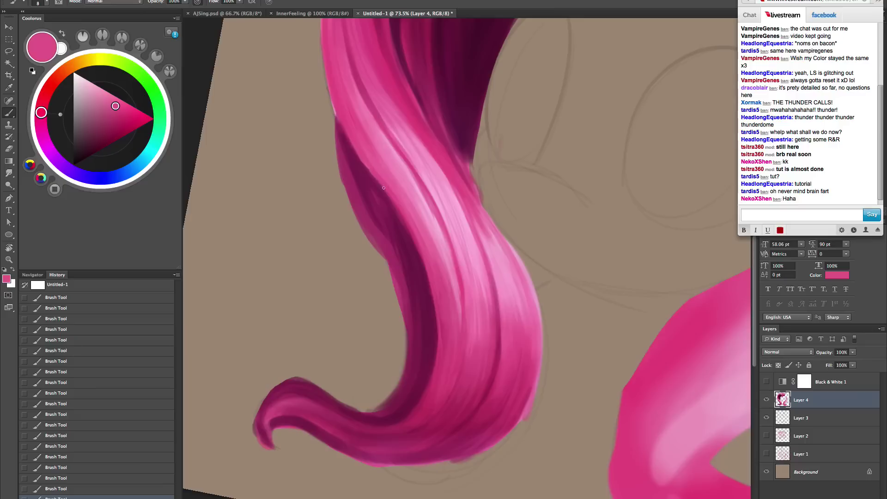
- Brush sampled mid-dark magenta along the underside from its upper part toward the lower bend
left_click(381, 199, "alt")
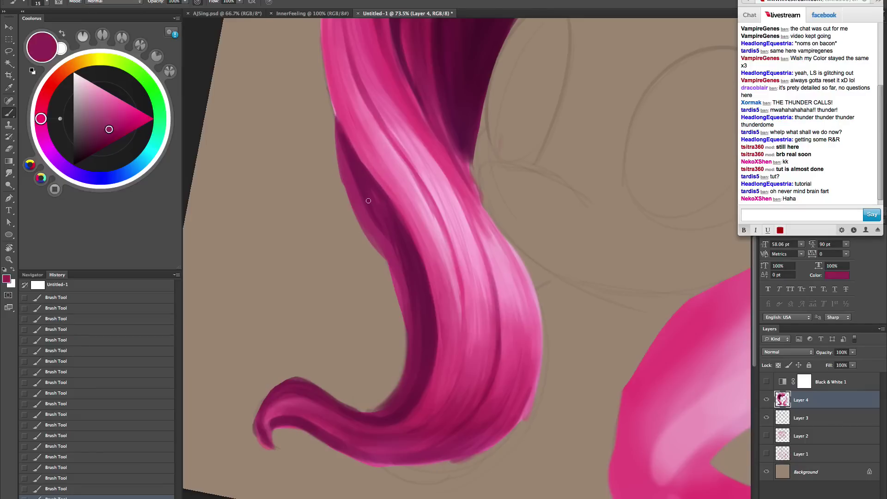
key("bracketright")
key("bracketright")
key("bracketright")
key("bracketright")
mouse_move(363, 205)
left_mouse_down()
mouse_move(432, 352)
mouse_move(383, 242)
mouse_move(416, 343)
mouse_move(390, 251)
mouse_move(393, 416)
left_mouse_up()
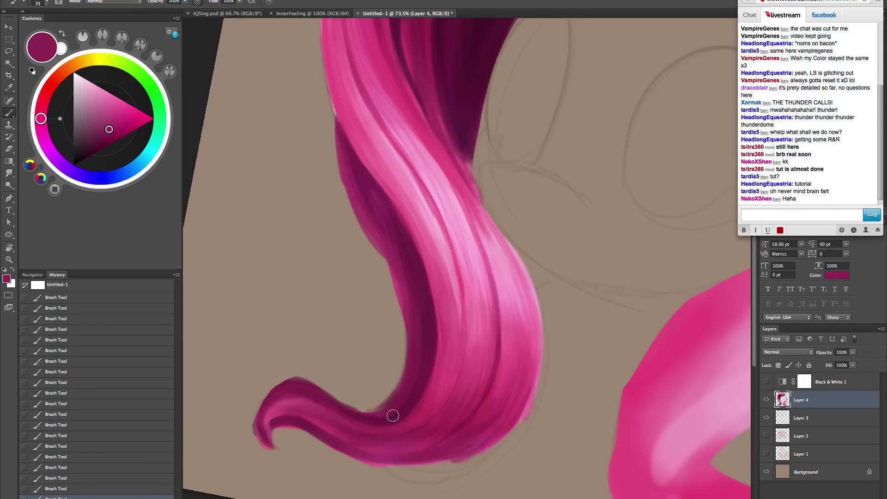
- Blend the middle of the underside with dark magenta sampled from its shadow, varying the brush size
left_click(383, 207, "alt")
key("bracketright")
key("bracketright")
key("bracketright")
key("bracketright")
key("bracketright")
key("bracketright")
key("bracketright")
key("bracketright")
key("bracketleft")
key("bracketleft")
key("bracketleft")
key("bracketleft")
key("bracketleft")
key("bracketleft")
key("bracketleft")
- Choose a muted purple and paint reflected light along the underside's outer edge
left_click(359, 161, "alt")
left_click_drag(41, 122, 58, 161)
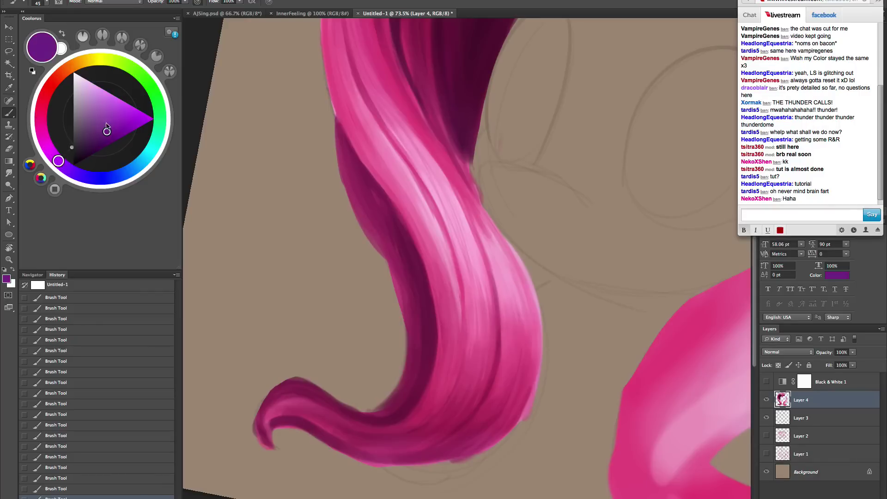
left_click(103, 120)
left_click_drag(384, 251, 343, 179)
key("bracketright")
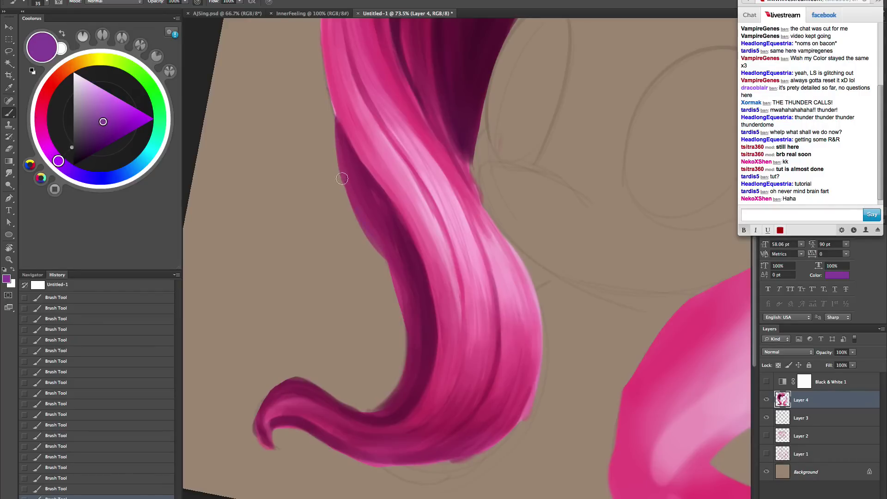
mouse_move(401, 266)
left_mouse_down()
mouse_move(344, 184)
mouse_move(398, 262)
mouse_move(356, 114)
mouse_move(416, 125)
mouse_move(376, 239)
mouse_move(357, 208)
mouse_move(412, 298)
mouse_move(365, 227)
mouse_move(416, 343)
left_mouse_up()
key("bracketright")
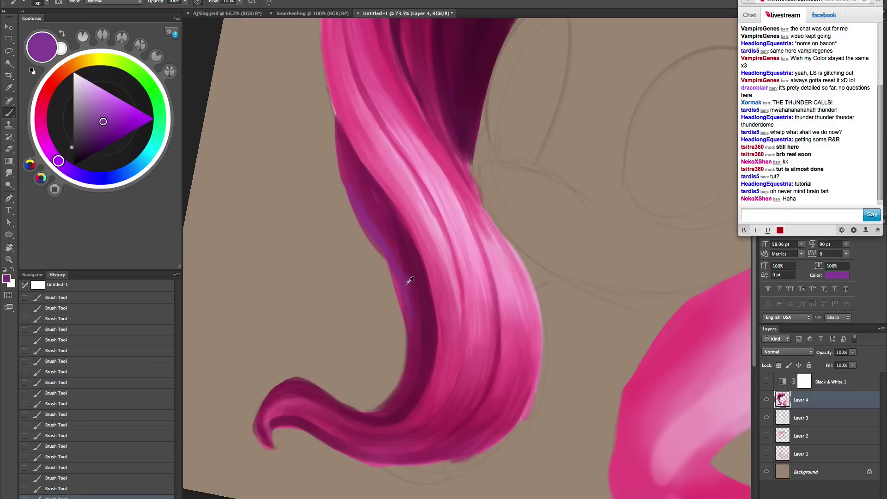
- Soften the purple reflected light into the underside using a sampled plum and a larger brush
left_click(410, 322, "alt")
key("bracketright")
key("bracketright")
key("bracketright")
key("bracketright")
key("bracketleft")
key("bracketleft")
key("bracketleft")
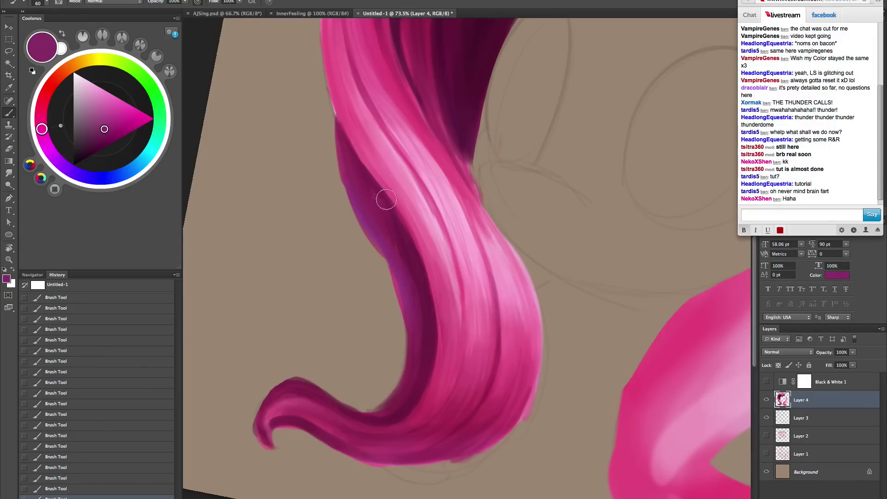
- Paint a thin, lighter pinkish-purple rim along the underside's outer edge with a small brush
left_click_drag(102, 129, 99, 121)
key("bracketleft")
key("bracketleft")
key("bracketleft")
key("bracketleft")
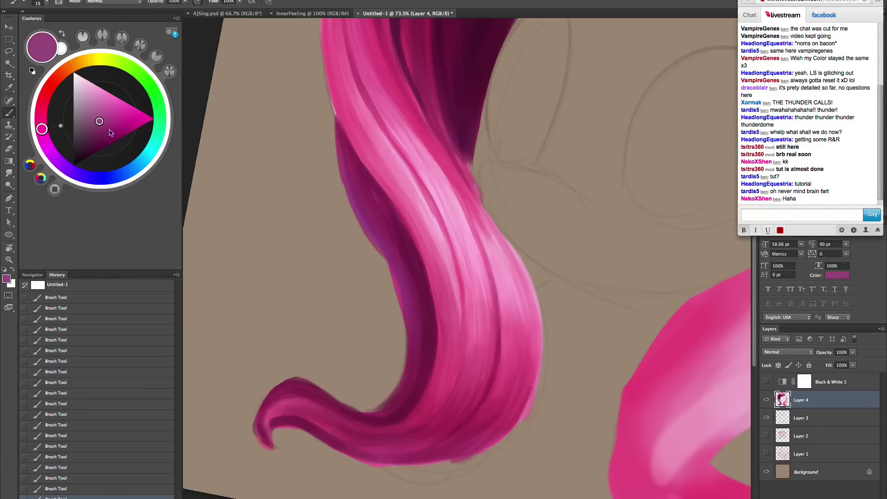
left_click_drag(99, 121, 99, 108)
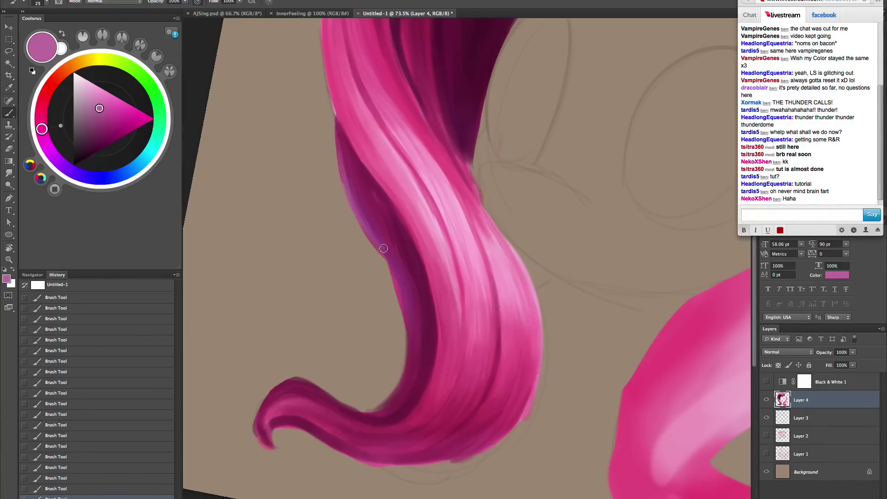
- Deepen the shadow between the purple rim and the pink lock with sampled magentas and a darker maroon
left_click(350, 171, "alt")
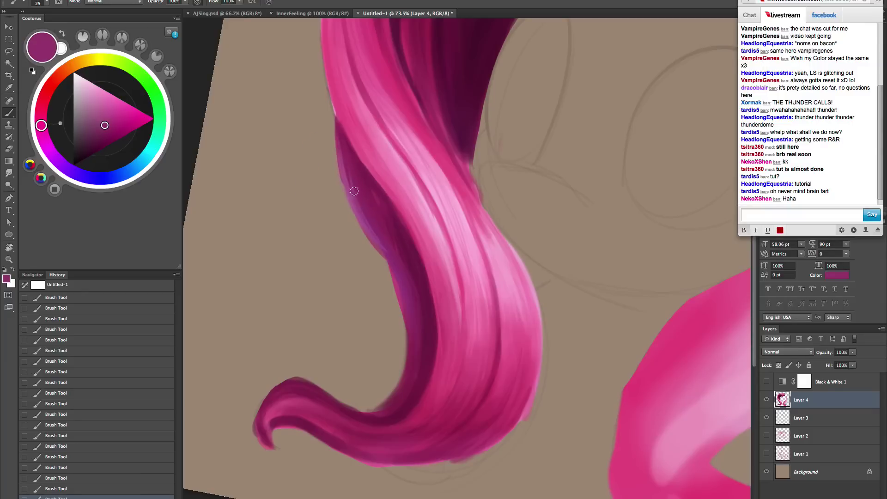
left_click(400, 249, "alt")
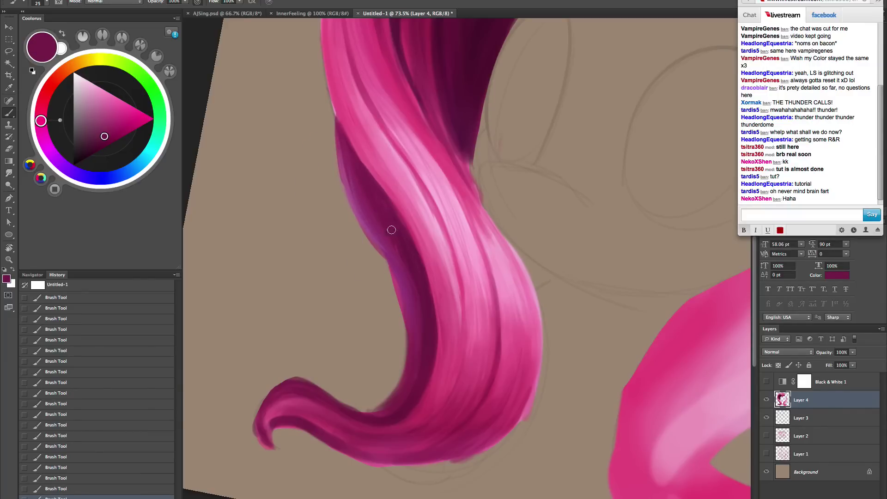
left_click_drag(103, 136, 98, 143)
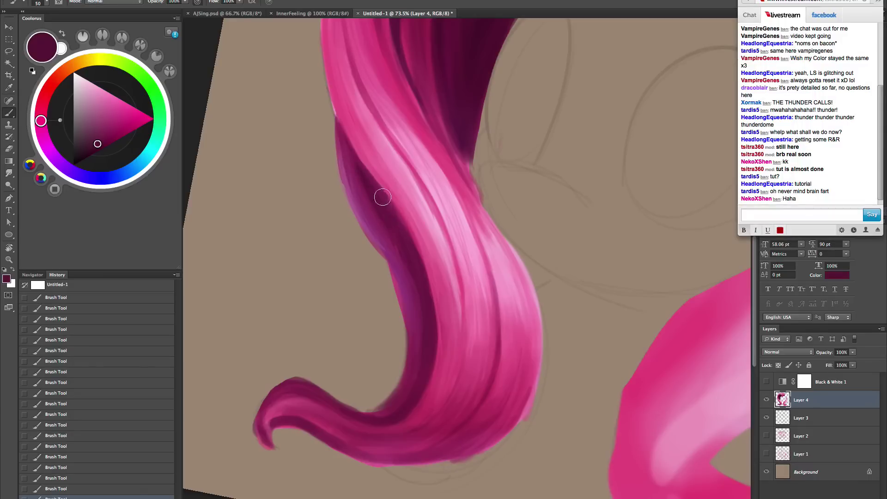
key("bracketright")
key("bracketright")
key("bracketright")
key("bracketleft")
key("bracketleft")
key("bracketleft")
key("bracketright")
- Undo the last dark stroke and erase rough paint along the underside's outer edge
key("super+z")
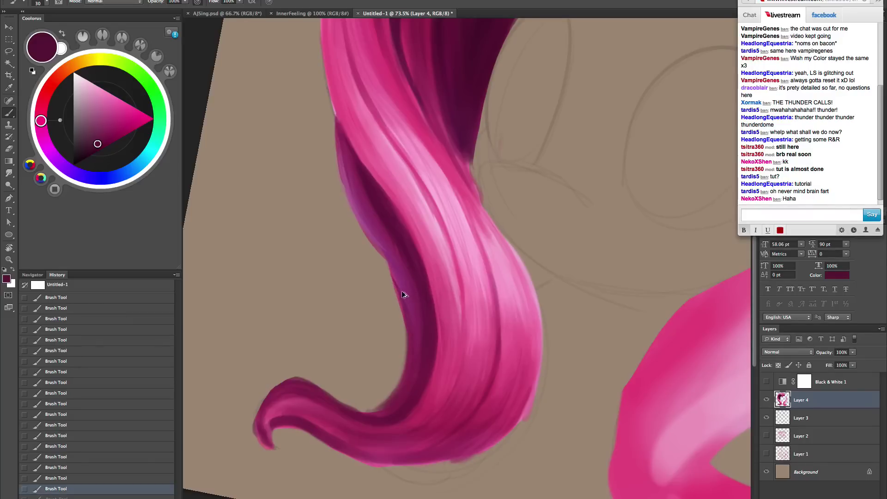
mouse_move(397, 287)
left_mouse_down()
mouse_move(405, 305)
mouse_move(379, 268)
mouse_move(383, 282)
left_mouse_up()
key("e")
key("b")
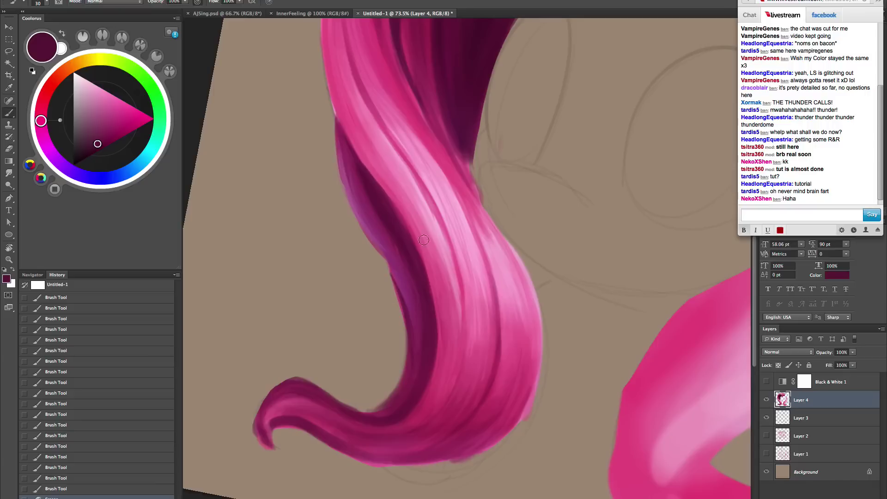
- Smooth the bump in the underside's outer edge with purple strokes sampled from the rim
left_click(382, 244, "alt")
left_click_drag(382, 249, 394, 272)
left_click_drag(367, 226, 402, 287)
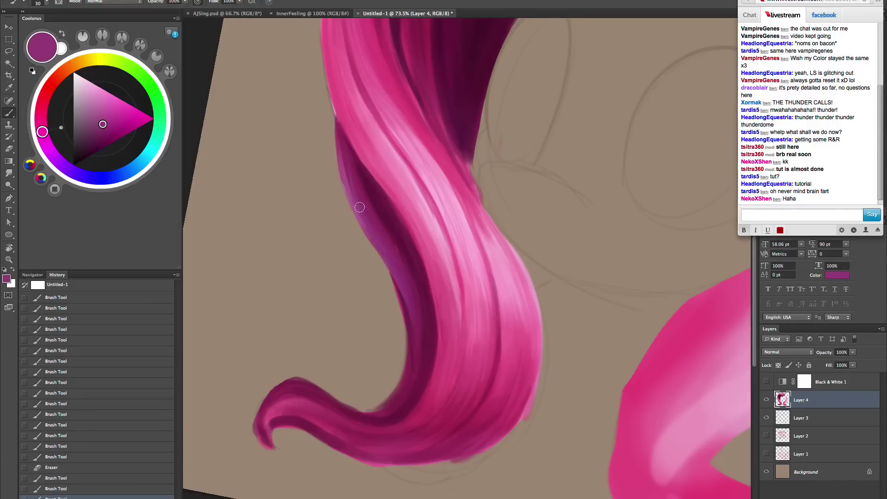
left_click_drag(361, 204, 376, 237)
- Paint sampled magenta along the inner edge of the side lock's lower bend
key("r")
mouse_move(531, 333)
left_mouse_down()
mouse_move(560, 337)
mouse_move(540, 317)
left_mouse_up()
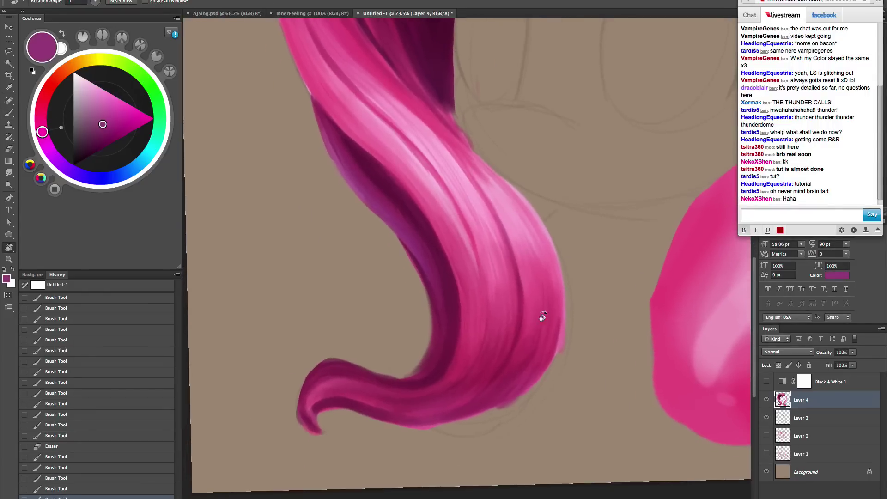
left_click(432, 281, "alt")
left_click_drag(431, 289, 438, 347)
key("]")
left_click_drag(435, 312, 427, 374)
- Layer fine dark-magenta strands from the upper underside down into the lower bend, sampling the colour from the shadow
left_click(396, 210, "alt")
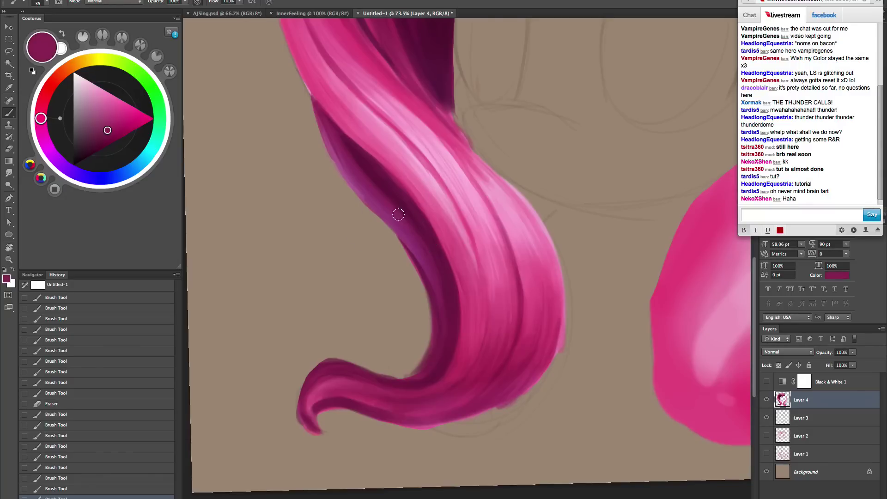
key("[")
key("[")
key("[")
left_click_drag(383, 198, 440, 306)
left_click_drag(450, 340, 438, 369)
left_click_drag(433, 273, 444, 356)
- Build up the lower bend's inner shadow with broader dark-magenta strokes running toward the curled tip
key("]")
key("]")
left_click_drag(439, 277, 446, 346)
mouse_move(441, 279)
left_mouse_down()
mouse_move(443, 355)
mouse_move(426, 380)
left_mouse_up()
left_click_drag(446, 298, 409, 382)
- Smooth the lower bend's inner edge into the curled tip with dark magentas resampled from the shadow
left_click(441, 319, "alt")
key("[")
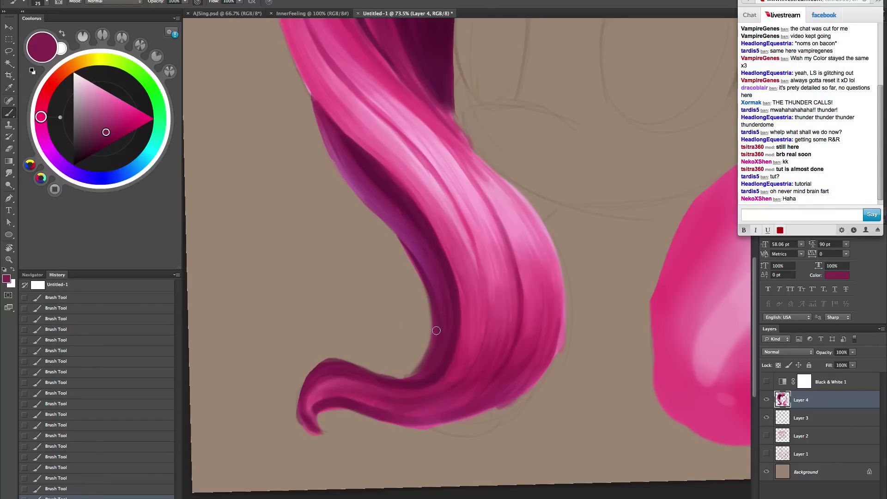
mouse_move(433, 296)
left_mouse_down()
mouse_move(437, 333)
mouse_move(430, 320)
mouse_move(432, 344)
mouse_move(411, 376)
left_mouse_up()
mouse_move(434, 330)
left_mouse_down()
mouse_move(417, 371)
mouse_move(405, 376)
left_mouse_up()
left_click(435, 297, "alt")
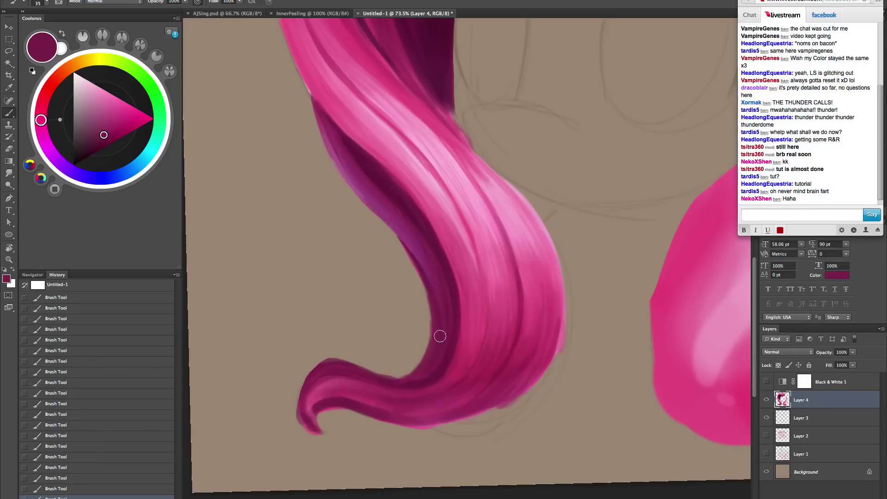
key("bracketright")
key("bracketright")
key("bracketright")
key("bracketright")
left_click(450, 287, "alt")
- Darken the inner edge where the side lock's lower bend meets the curled tip, using dark magenta sampled from the shadow
key("r")
mouse_move(572, 359)
left_mouse_down()
mouse_move(578, 329)
mouse_move(524, 291)
left_mouse_up()
key("b")
left_click(485, 277, "alt")
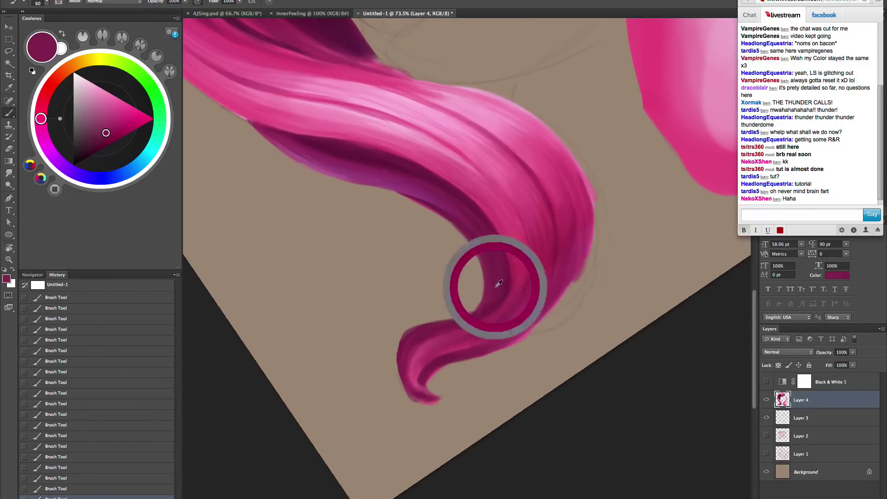
key("bracketleft")
key("bracketleft")
key("bracketleft")
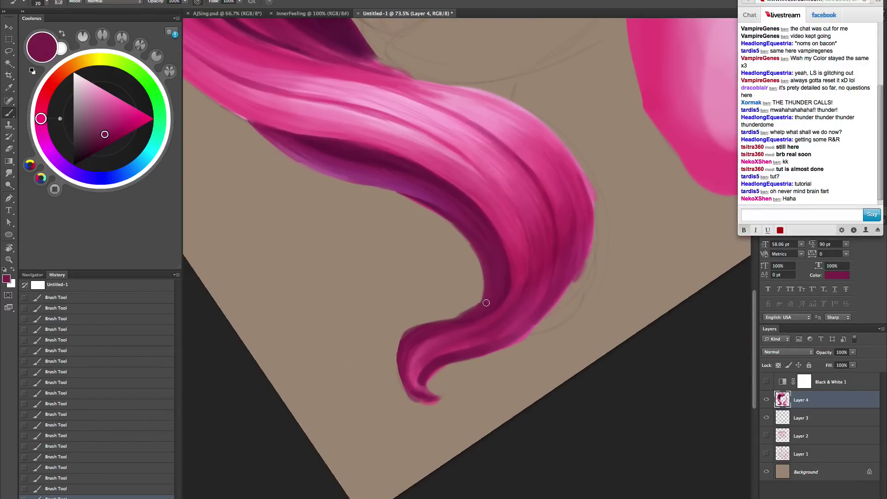
left_click_drag(442, 317, 484, 300)
- Refine the lower bend's inner shadow and the outer edge of the curled tip with resampled dark magentas
left_click(469, 226, "alt")
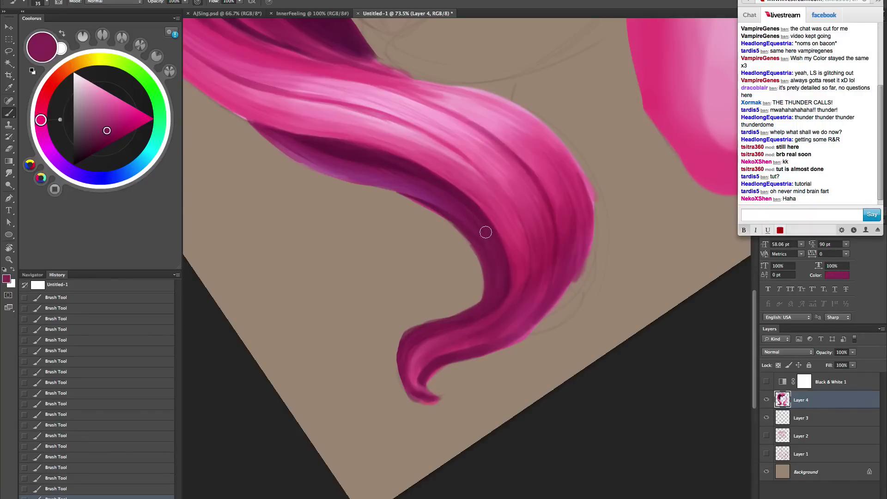
left_click(488, 217, "alt")
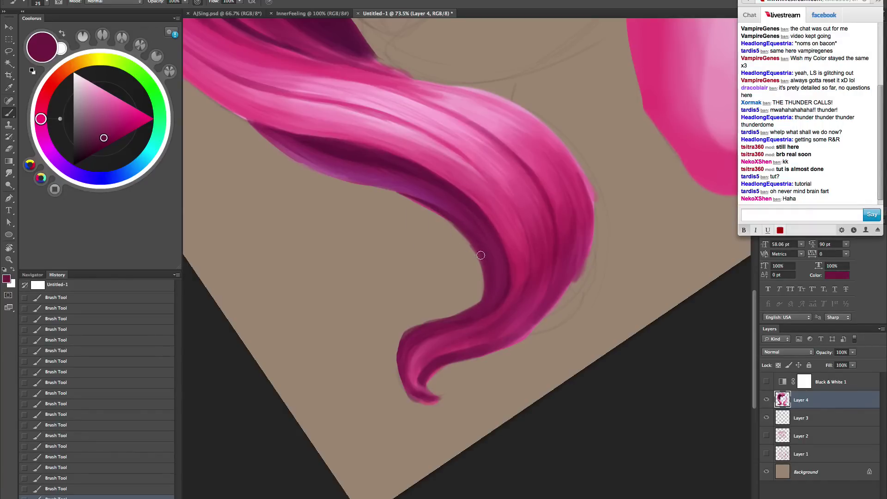
left_click(500, 269, "alt")
left_click_drag(397, 364, 410, 350)
left_click(508, 298, "alt")
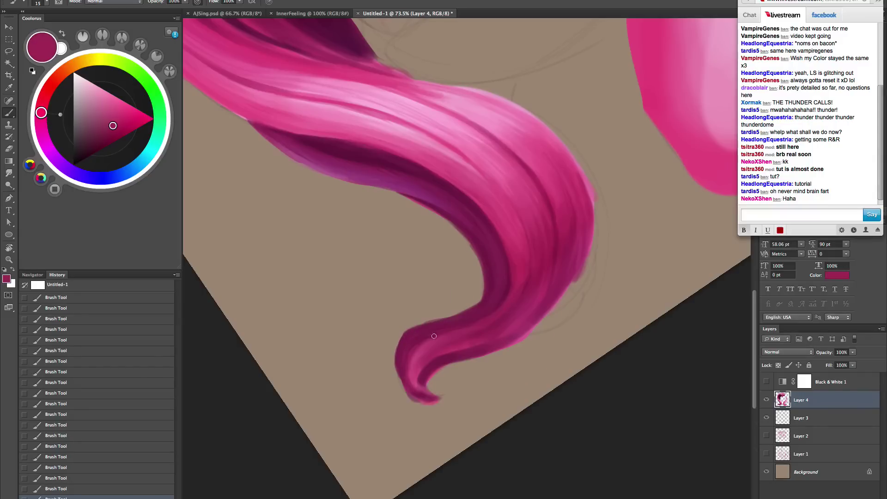
- Paint dark-magenta strands through the middle of the lower bend, varying the brush size
key("bracketright")
key("bracketright")
key("bracketright")
left_click(531, 285, "alt")
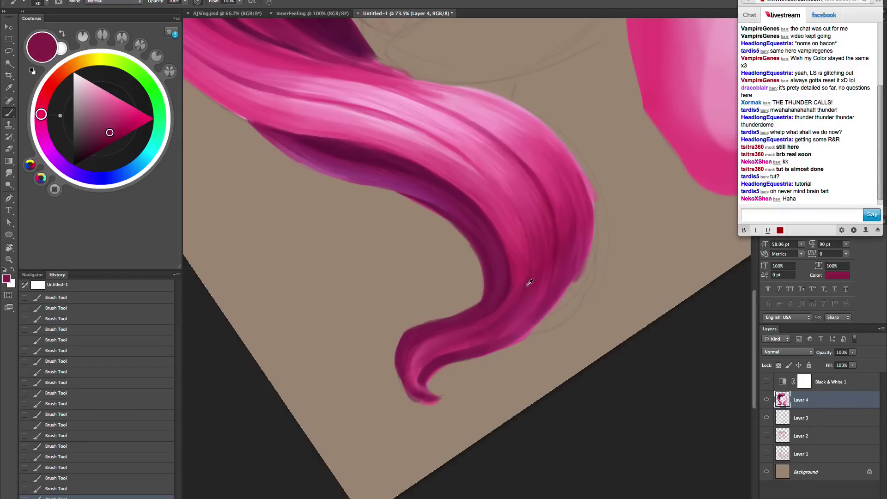
key("bracketleft")
key("bracketright")
key("bracketright")
key("bracketright")
key("bracketright")
key("bracketright")
key("bracketleft")
key("bracketleft")
key("bracketleft")
key("bracketleft")
key("bracketleft")
key("bracketleft")
key("bracketleft")
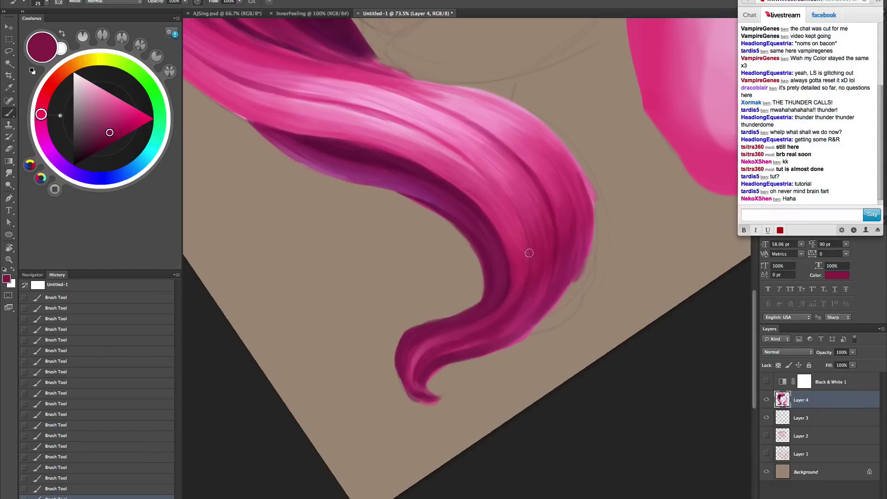
- Blend sampled medium pinks between the dark strands, following the lower bend toward the curled tip
left_click(523, 238, "alt")
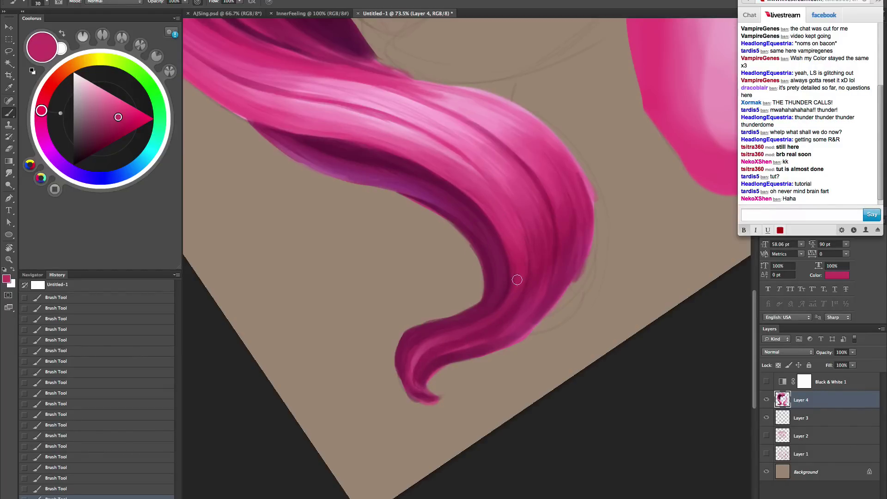
key("bracketright")
key("bracketleft")
key("bracketleft")
key("bracketleft")
key("bracketleft")
left_click(538, 259, "alt")
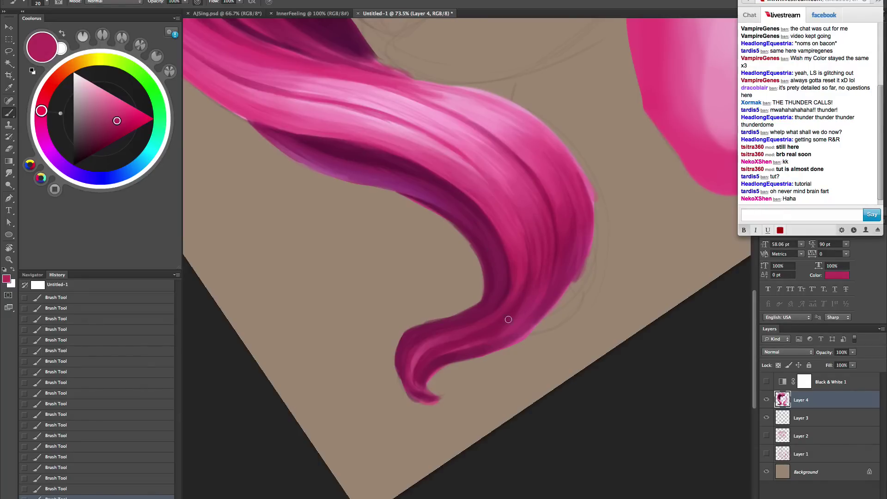
- Layer alternating pink and dark-magenta strands along the outer side of the lower bend
left_click(540, 222, "alt")
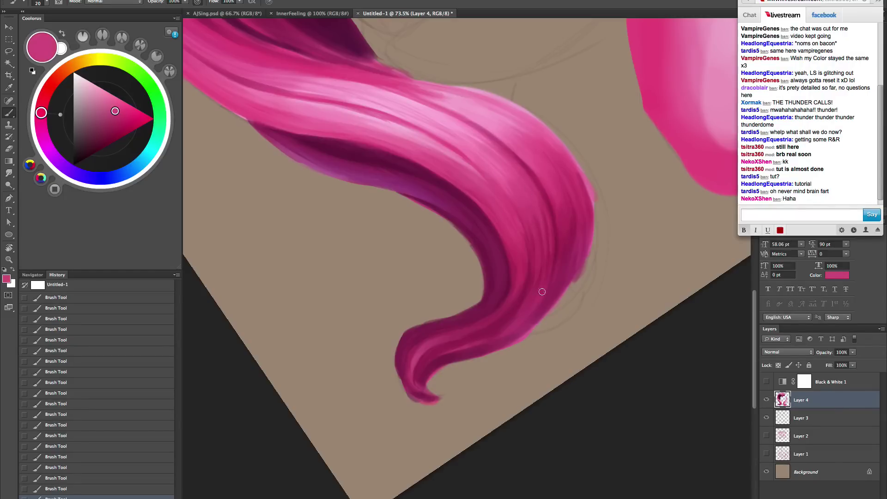
key("bracketleft")
left_click(553, 289, "alt")
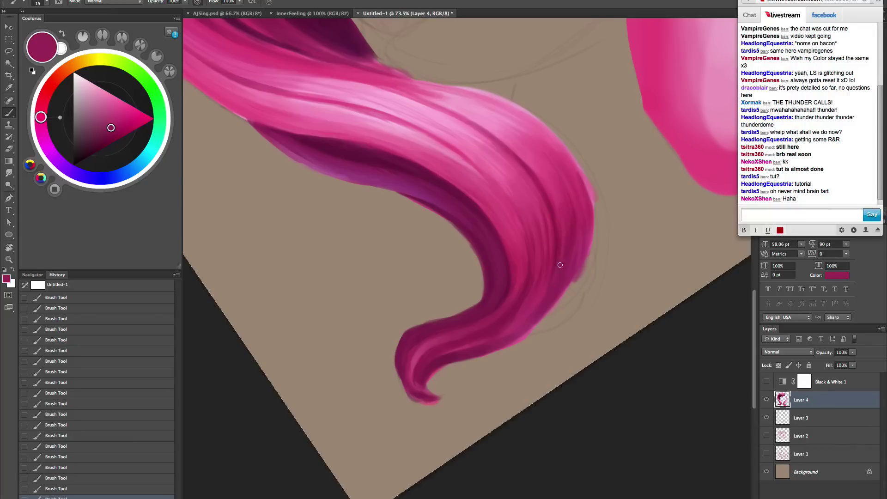
left_click(563, 199, "alt")
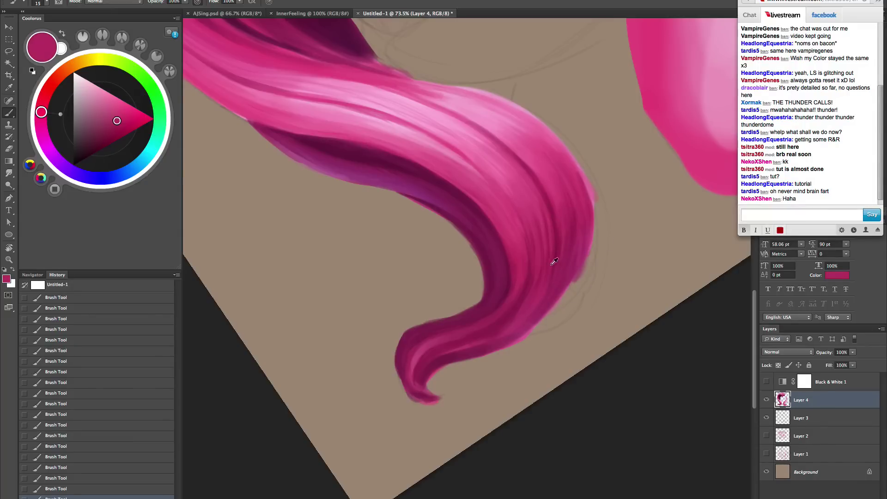
left_click(550, 279, "alt")
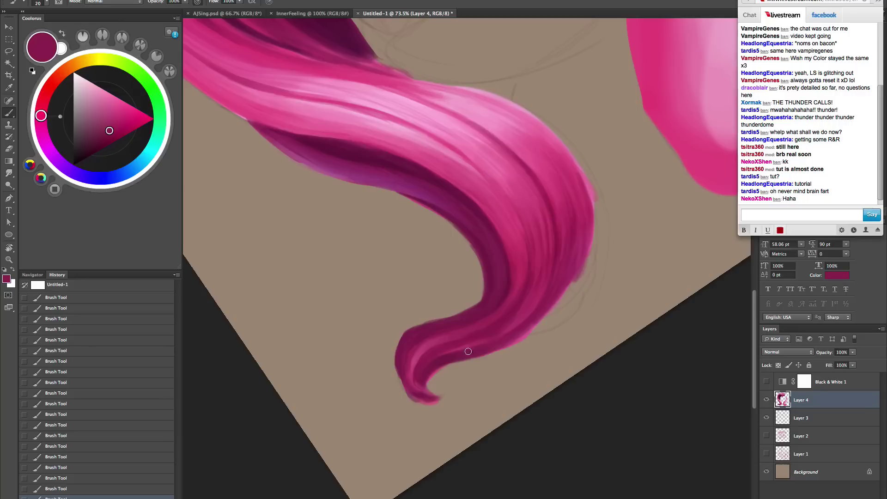
- Add fine magenta strands with a size 10 brush from the lower bend toward the curled tip
left_click(540, 287, "alt")
key("bracketleft")
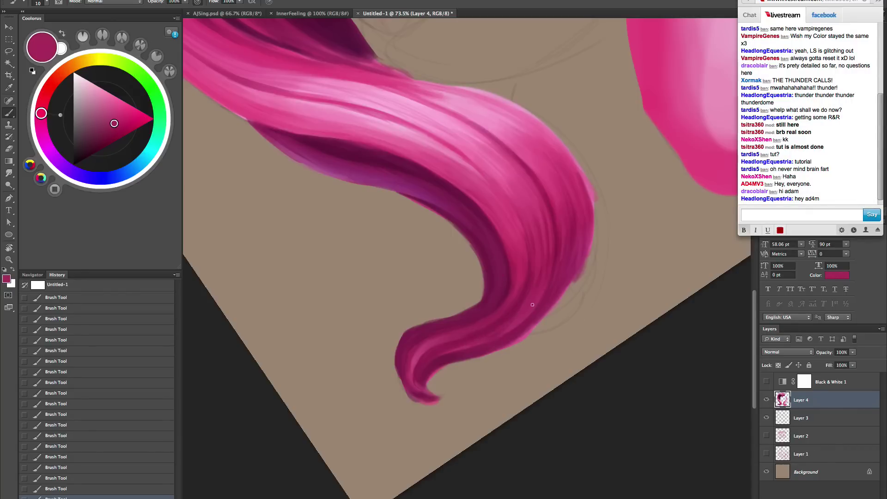
left_click(514, 312, "alt")
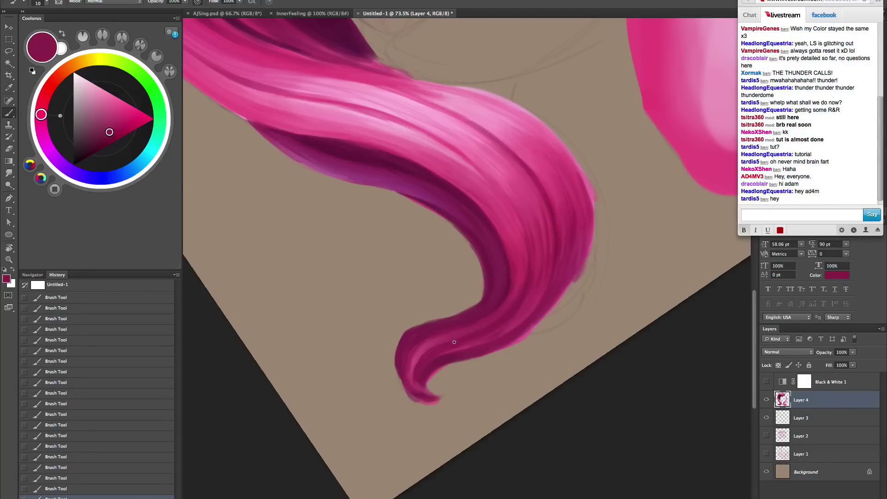
left_click(531, 276, "alt")
key("bracketleft")
- Paint a short magenta strand down the middle of the side lock, just above the lower bend
key("r")
left_click_drag(584, 295, 528, 303)
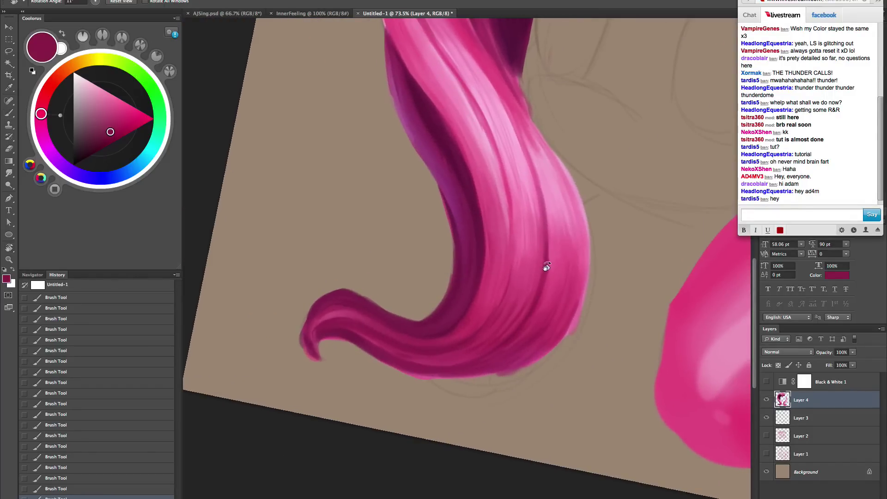
key("b")
left_click(500, 229, "alt")
key("bracketright")
left_click_drag(510, 214, 510, 245)
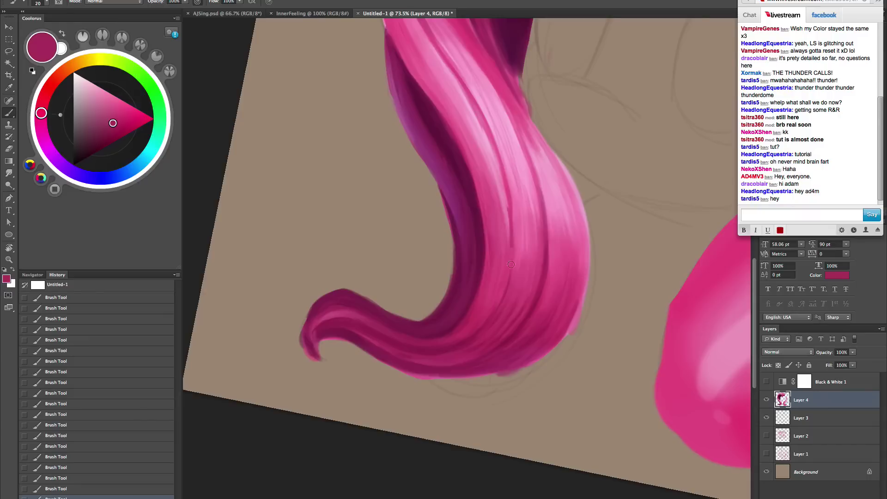
- Brush light pinks sampled from the highlight along the side lock's centre and its upper outer edge
left_click(502, 190, "alt")
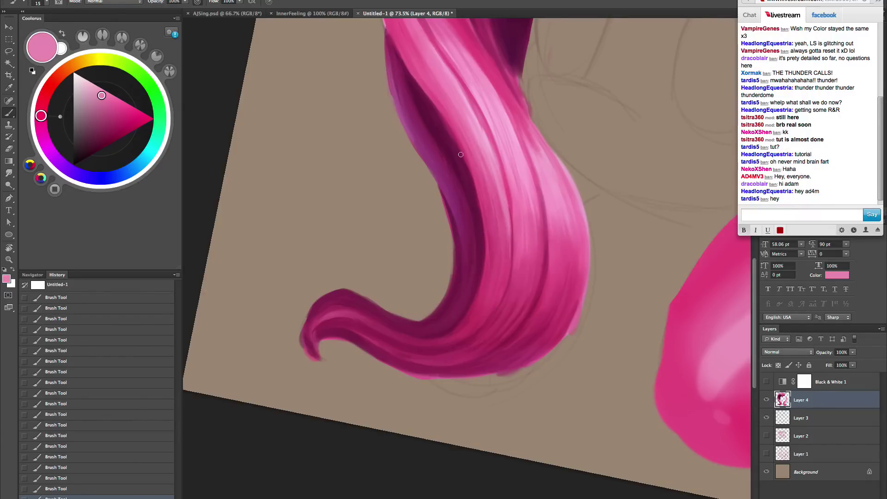
left_click(542, 159, "alt")
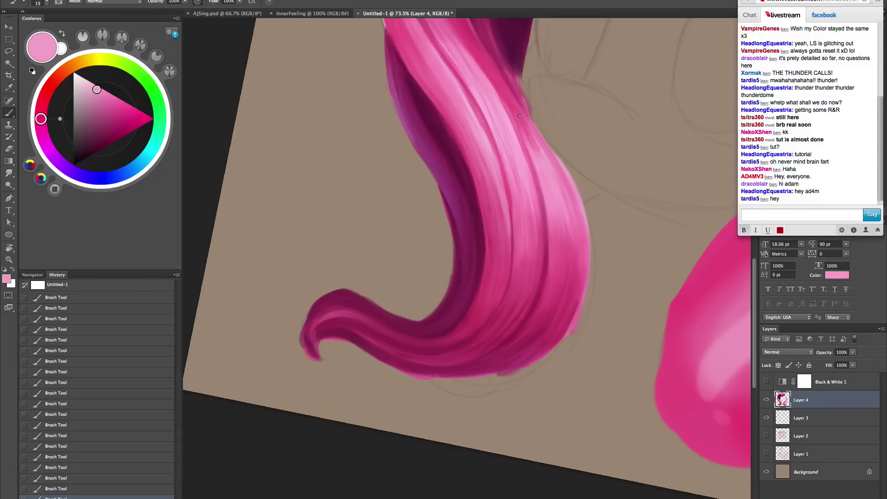
left_click_drag(537, 157, 521, 120)
left_click(566, 172, "alt")
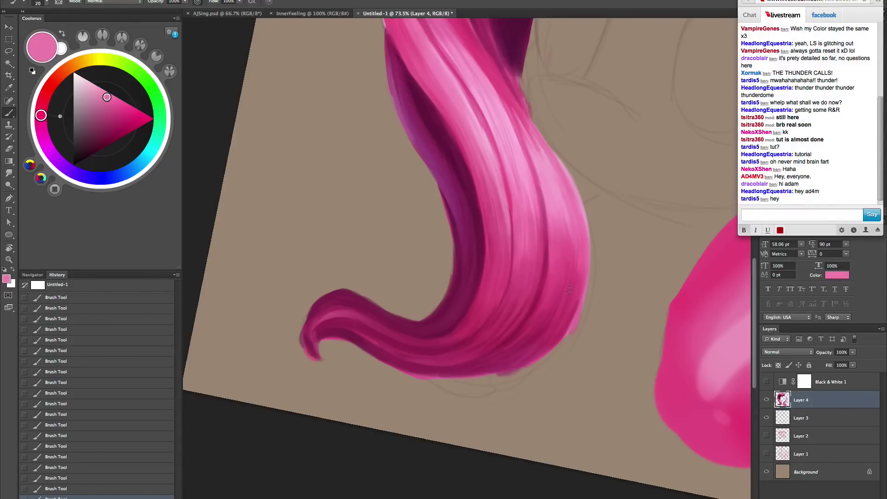
left_click(557, 179, "alt")
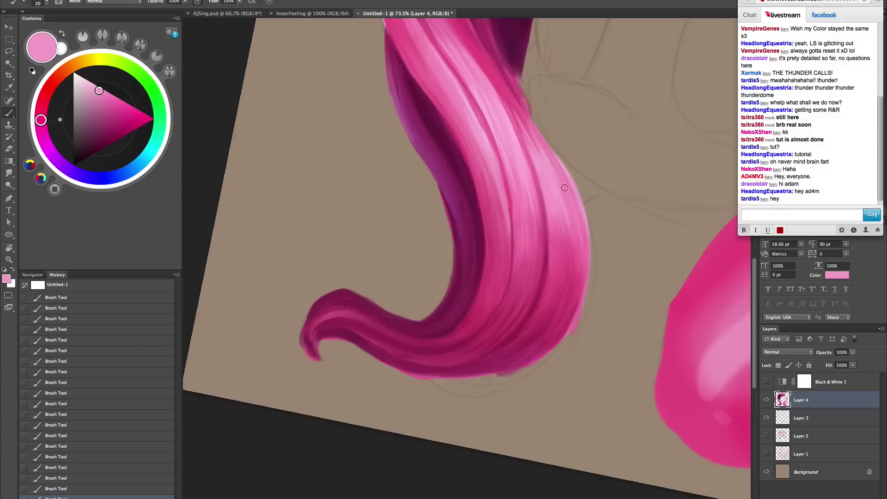
- Blend the lower bend's outer edge from light pink into deeper magenta with colours sampled along it
left_click_drag(581, 229, 560, 338)
left_click(572, 265, "alt")
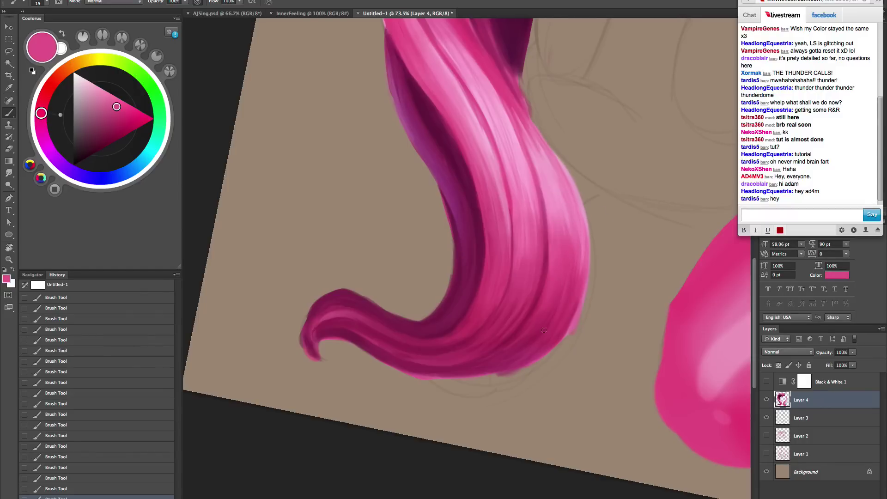
left_click(580, 304, "alt")
left_click_drag(579, 308, 551, 344)
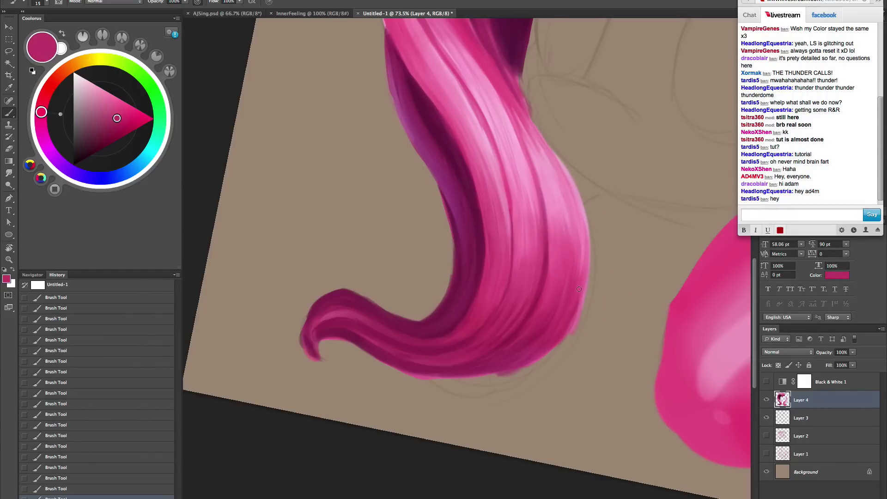
left_click(578, 288, "alt")
left_click(559, 323, "alt")
- Work fine and broad pink strands from the central highlight down into the lower bend, resampling light and medium pinks
left_click(489, 167, "alt")
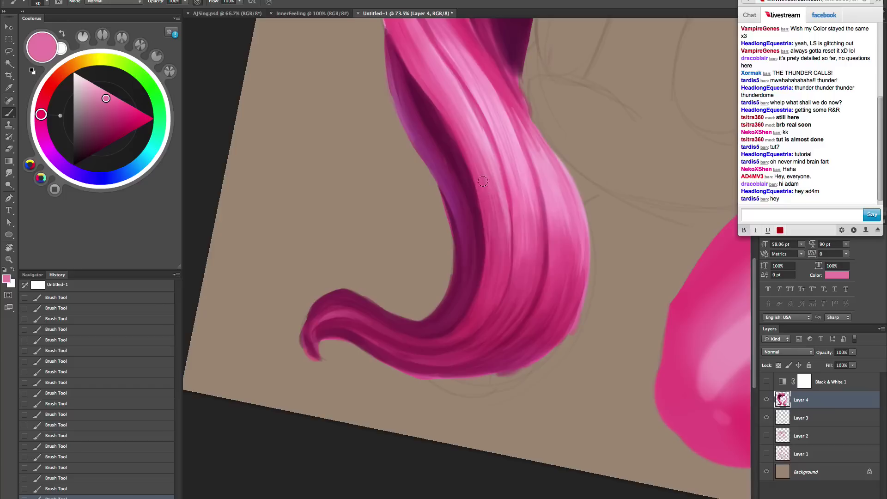
key("bracketleft")
left_click(510, 185, "alt")
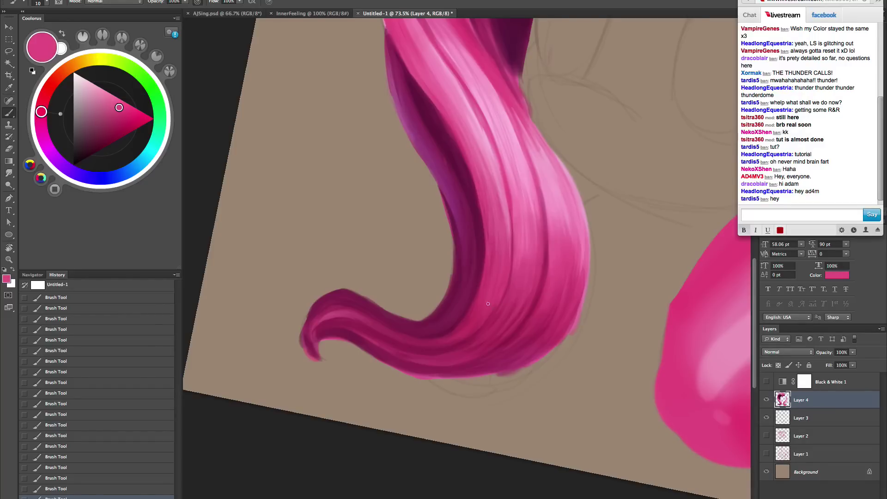
left_click(501, 193, "alt")
key("bracketright")
key("bracketright")
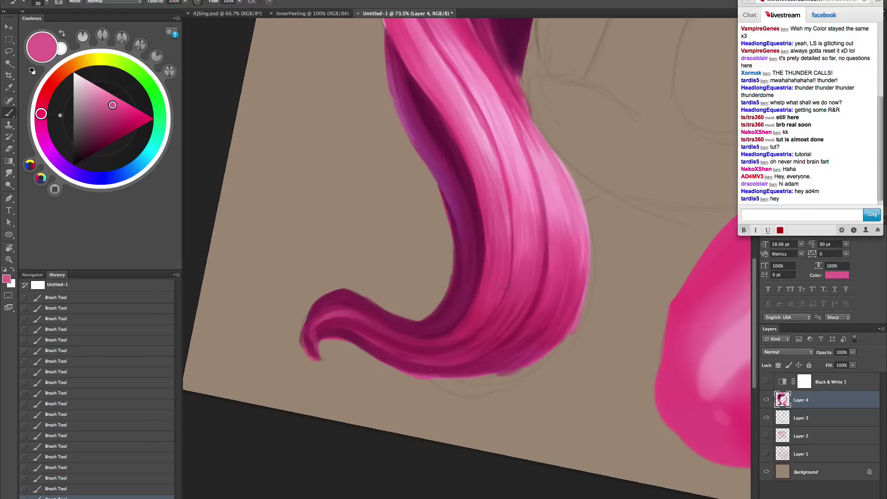
left_click(492, 160, "alt")
key("bracketleft")
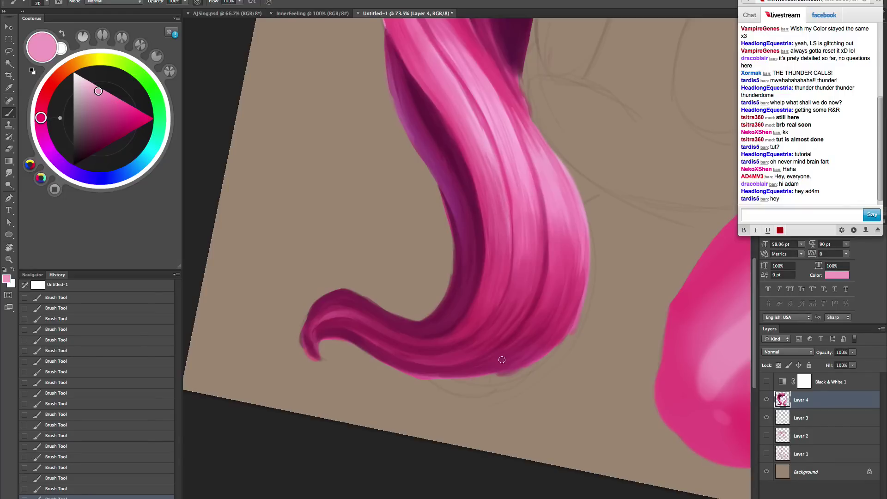
left_click(505, 211, "alt")
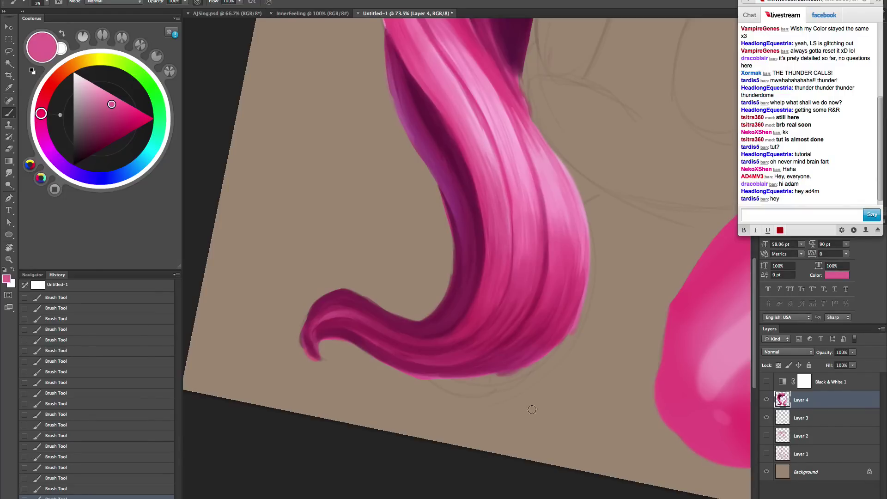
- Smooth the side lock's narrow section beside the dark inner hair with pinks sampled from its edge
key("Escape")
left_click_drag(550, 364, 524, 439)
key("r")
mouse_move(617, 365)
left_mouse_down()
mouse_move(584, 416)
mouse_move(564, 423)
mouse_move(550, 459)
left_mouse_up()
key("b")
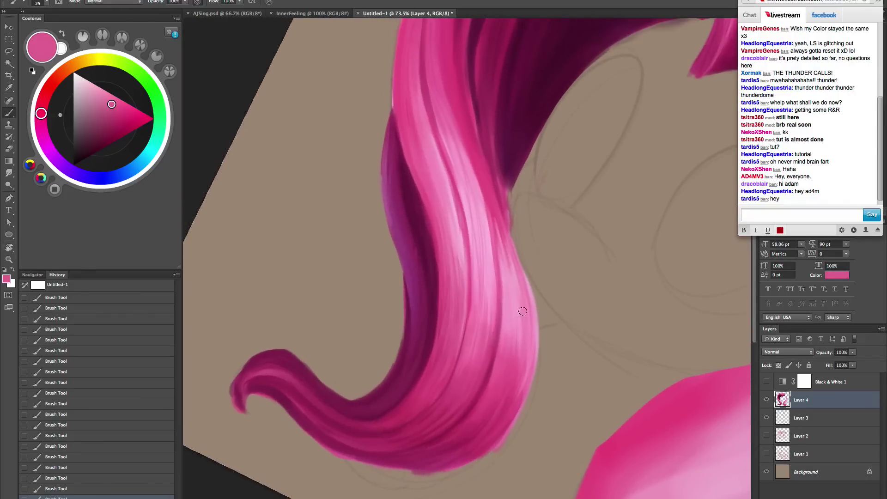
left_click(499, 231, "alt")
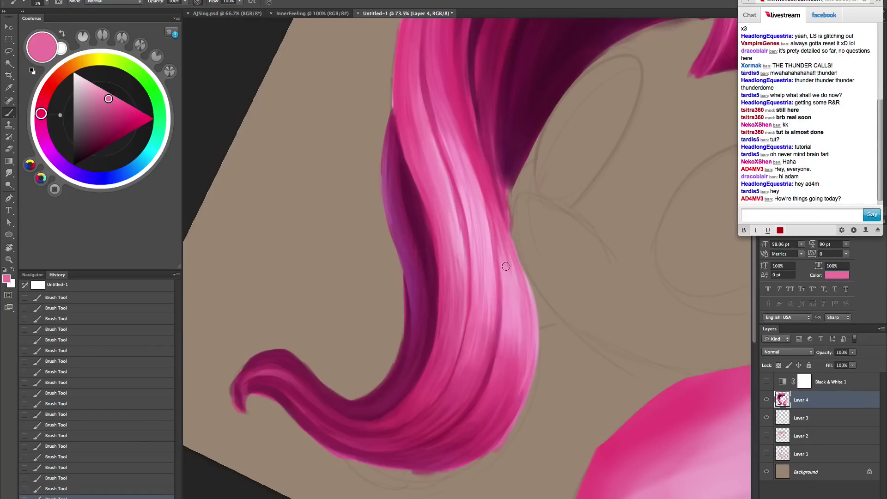
left_click(499, 227, "alt")
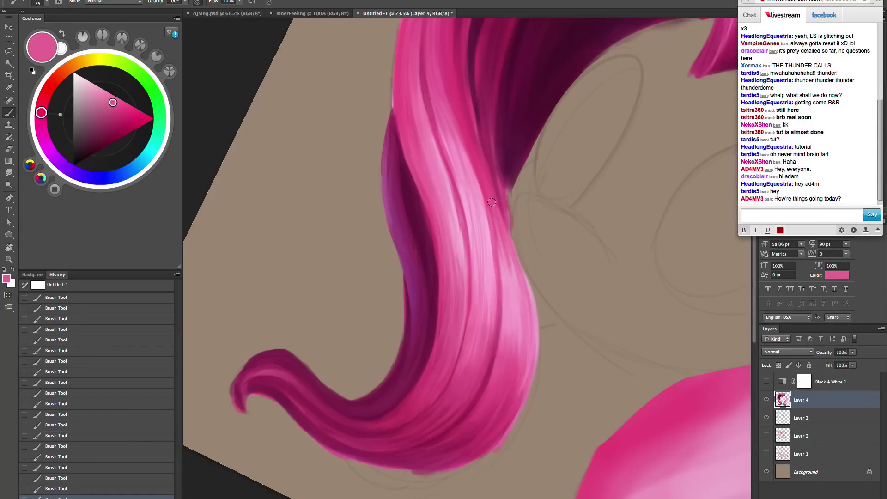
left_click_drag(491, 202, 485, 175)
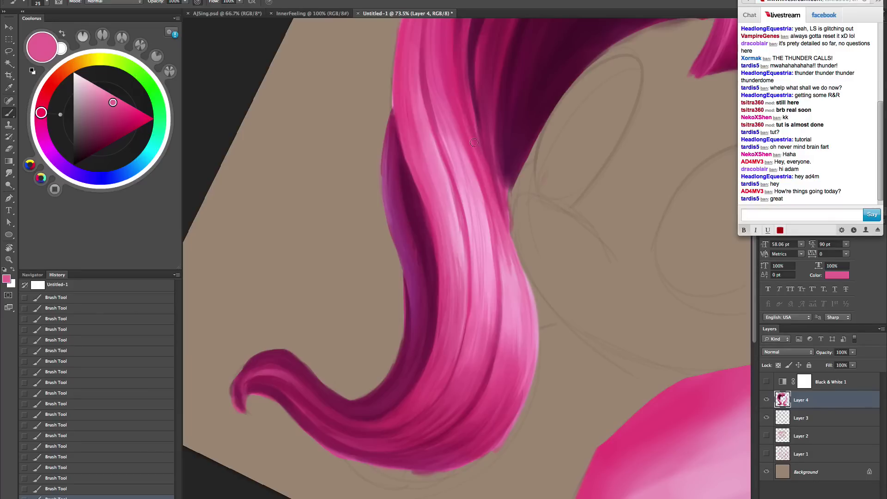
- Blend the side lock's narrow section and the strands above it with light and medium pinks sampled nearby
left_click(519, 271, "alt")
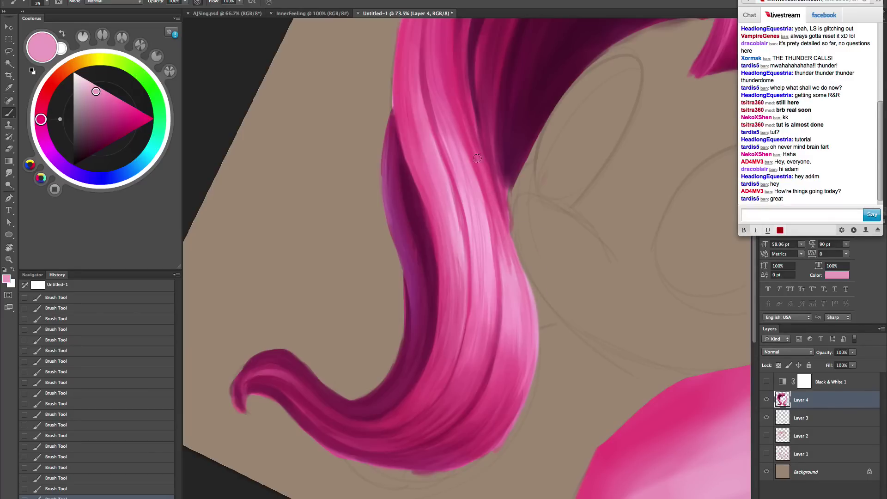
left_click(491, 197, "alt")
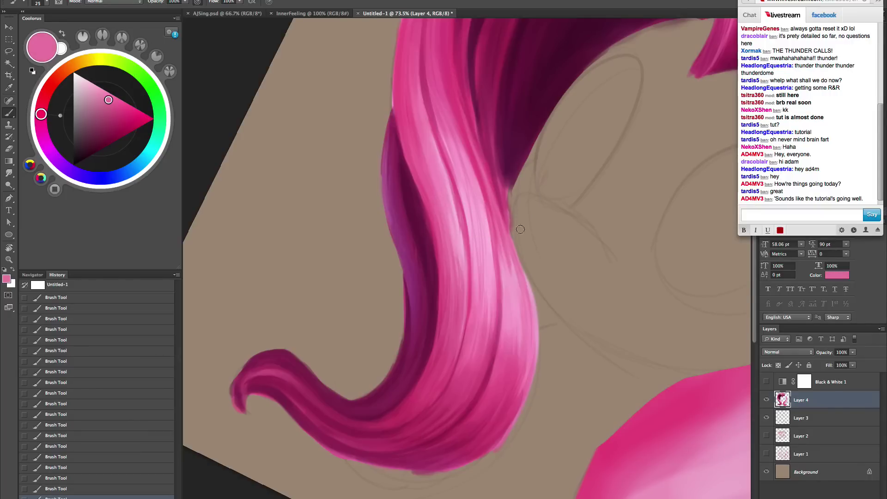
left_click_drag(521, 284, 509, 348)
key("super+z")
left_click(458, 184, "alt")
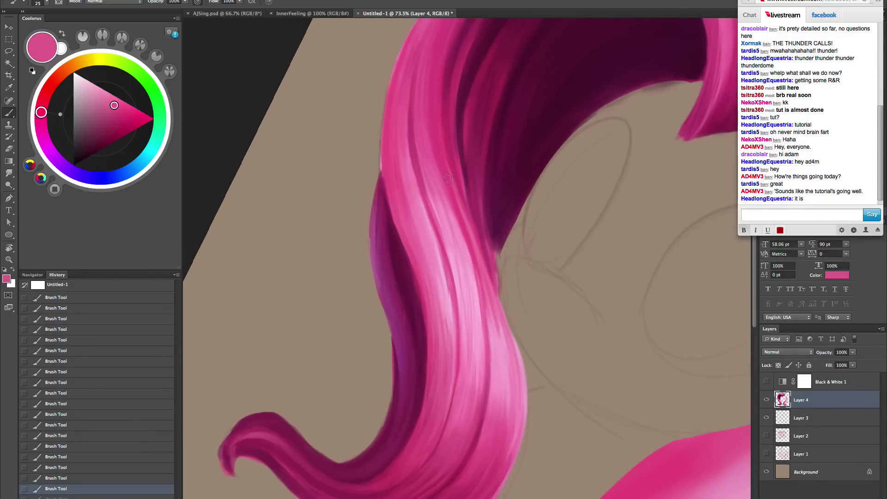
left_click(478, 246)
left_click_drag(446, 146, 442, 111)
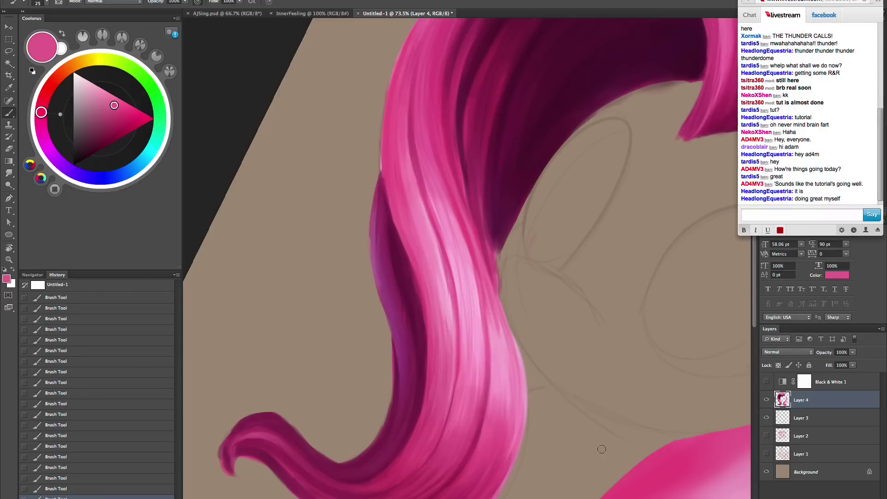
- Straighten the canvas and examine the whole mane at 33.3% zoom
key("Escape")
left_click_drag(630, 429, 608, 383)
key("z")
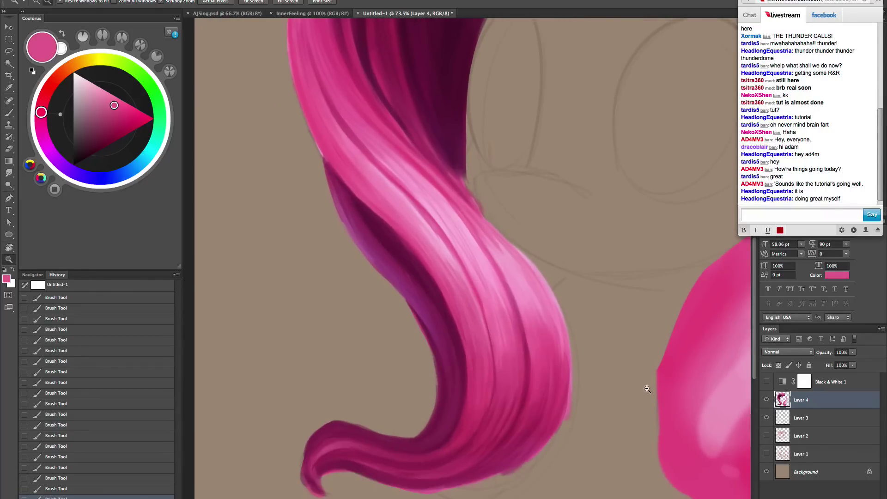
left_click(647, 389, "alt")
left_click(643, 398, "alt")
left_click_drag(605, 437, 483, 465)
left_click(595, 425, "alt")
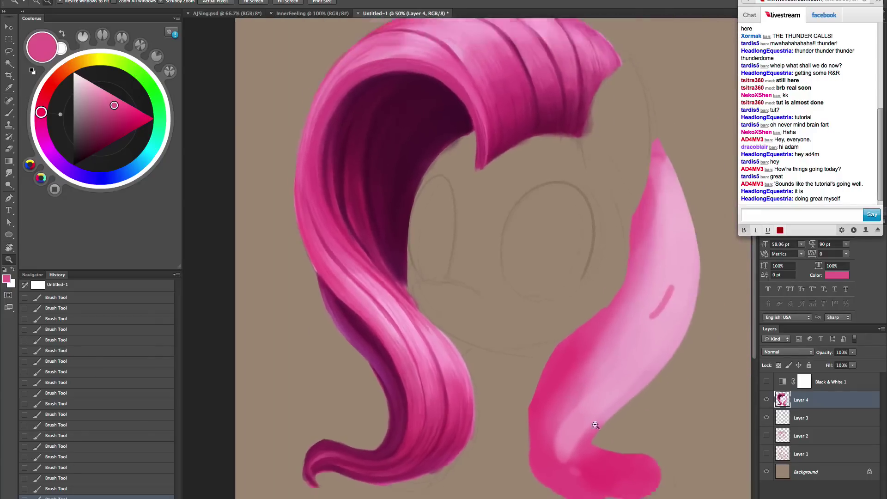
left_click(595, 425, "alt")
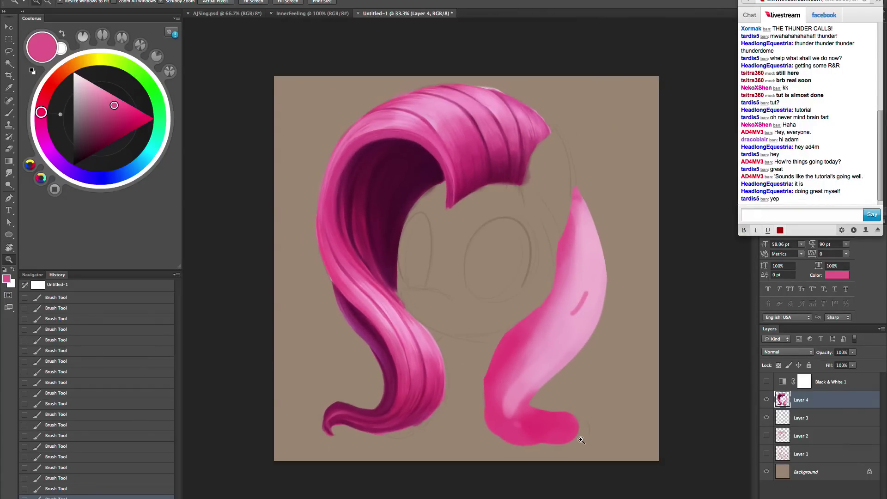
- Try deep magenta shading along the fringe's lower edge and undo it
left_click(501, 170)
left_click(500, 170)
mouse_move(500, 171)
left_mouse_down()
mouse_move(503, 232)
mouse_move(517, 214)
mouse_move(494, 236)
left_mouse_up()
key("b")
left_click(495, 222, "alt")
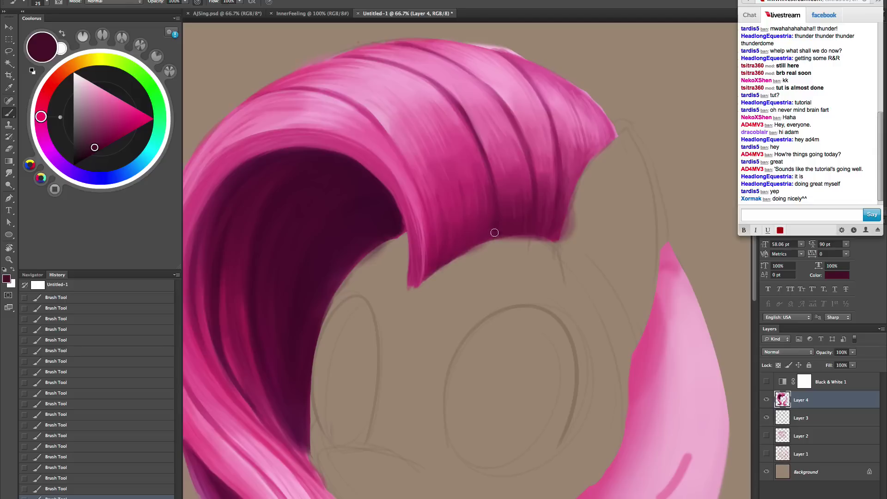
key("ctrl+alt+z")
key("ctrl+alt+z")
left_click(492, 229, "alt")
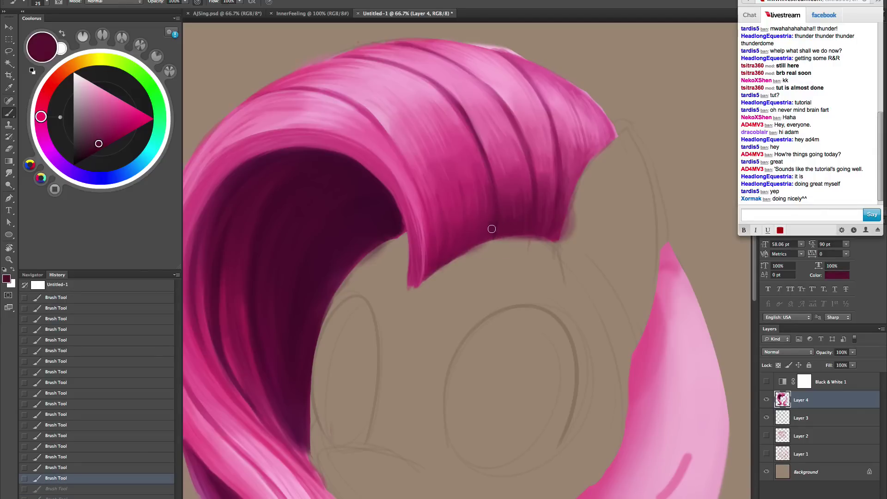
- Examine the fringe, dark inner hair and side lock at different magnifications, comparing them with the unfinished opposite lock
key("z")
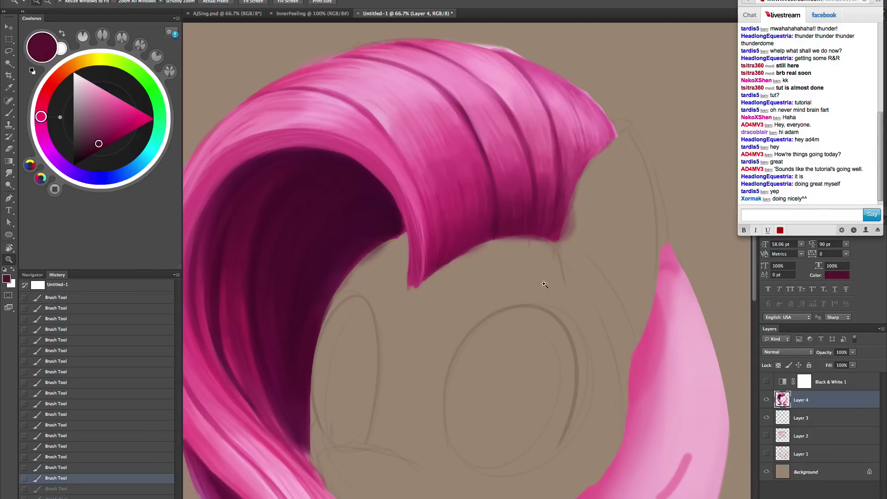
left_click_drag(502, 306, 570, 351)
left_click_drag(538, 270, 557, 281)
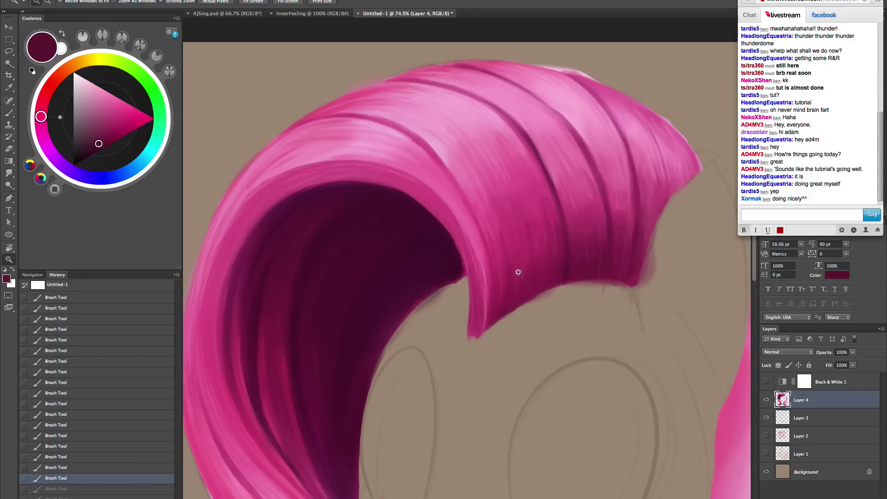
left_click_drag(516, 324, 616, 239)
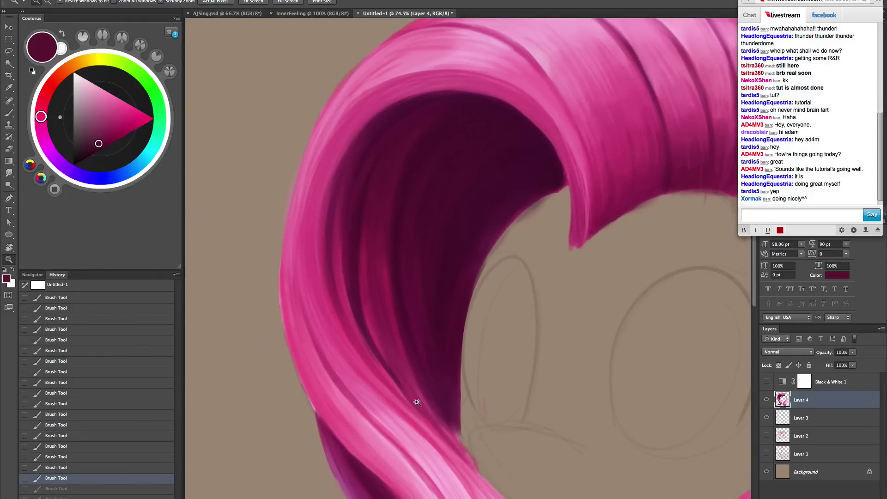
left_click_drag(551, 258, 460, 362)
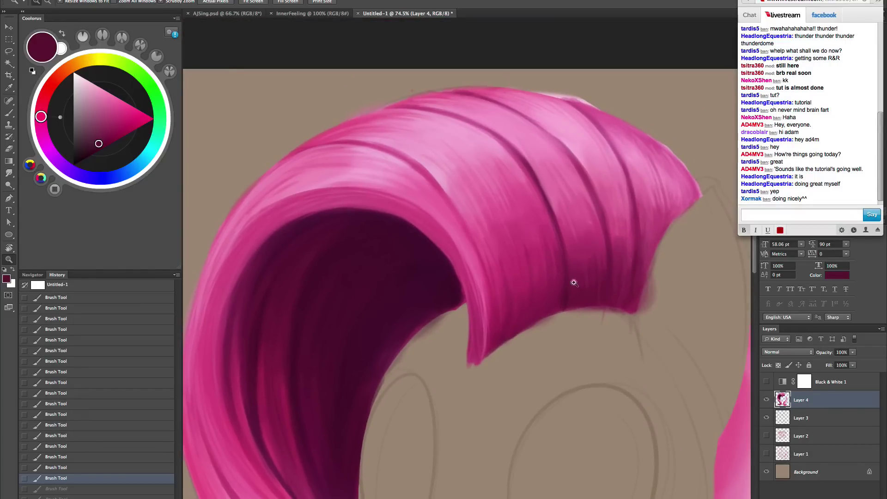
left_click(622, 284, "alt")
left_click(619, 295, "alt")
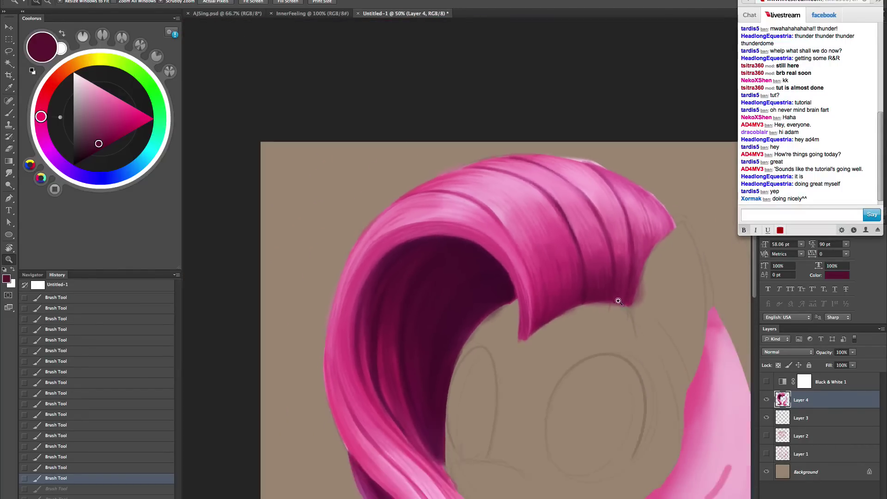
scroll(619, 302, "down", 10)
scroll(619, 301, "right", 2)
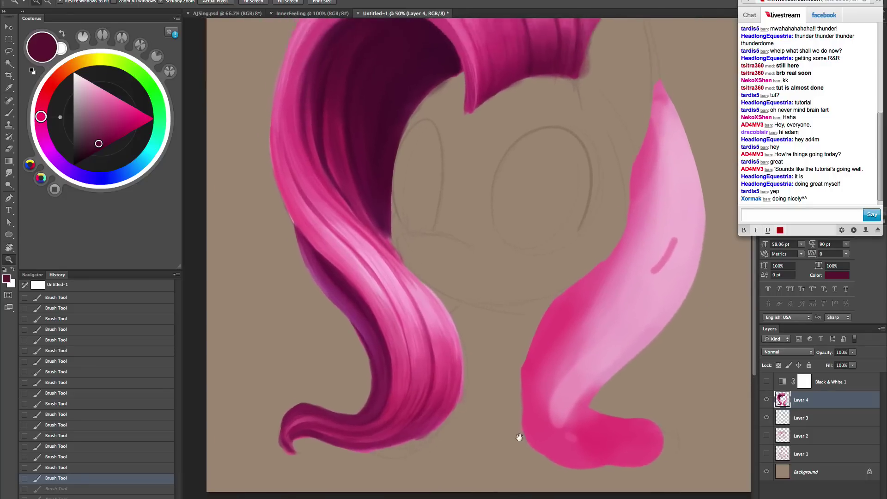
left_click_drag(519, 437, 519, 442)
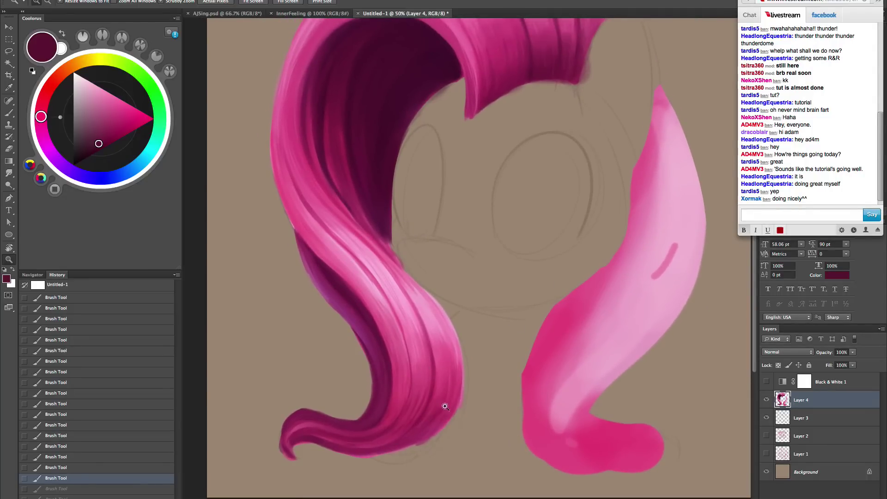
scroll(445, 406, "up", 3)
scroll(445, 406, "left", 2)
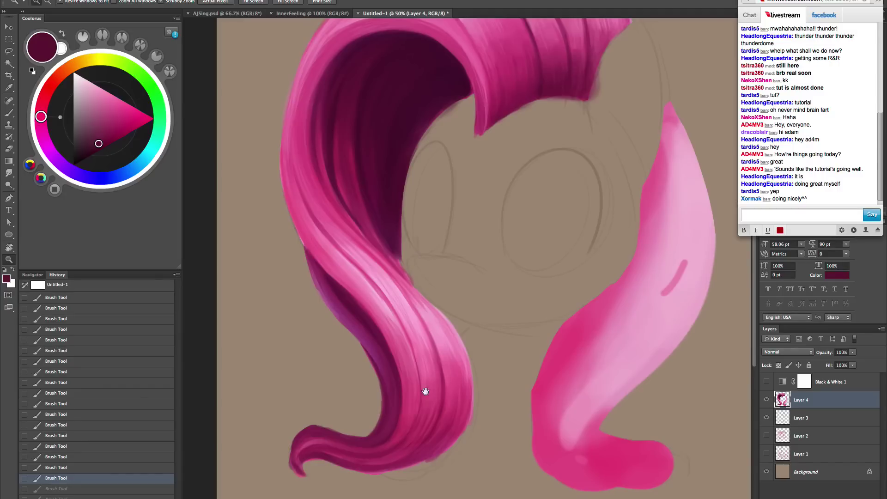
scroll(492, 351, "up", 2)
scroll(492, 351, "right", 1)
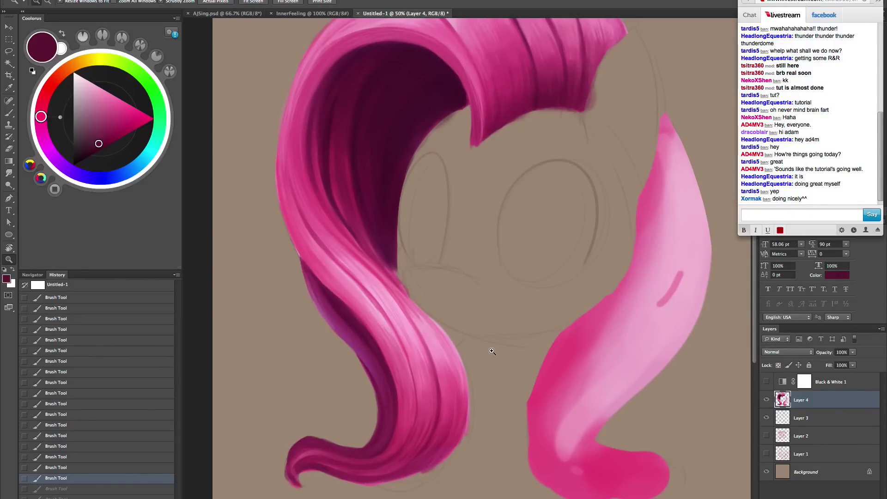
left_click(492, 351)
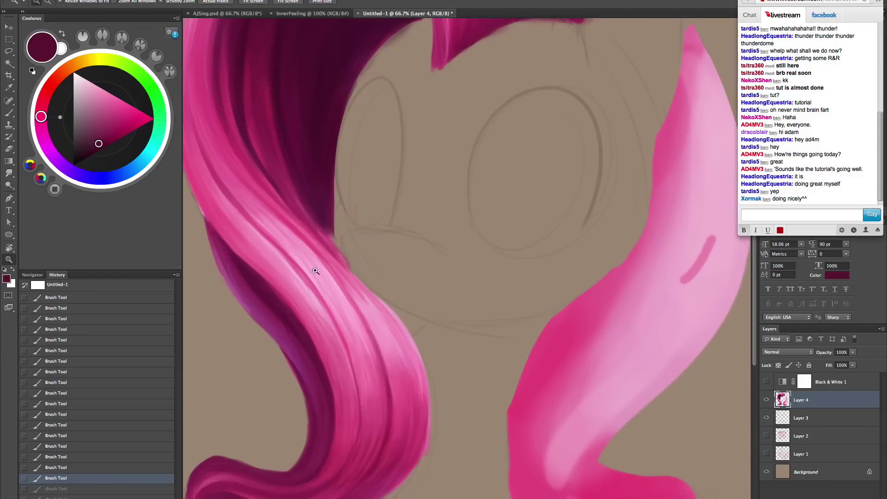
left_click(527, 311, "alt")
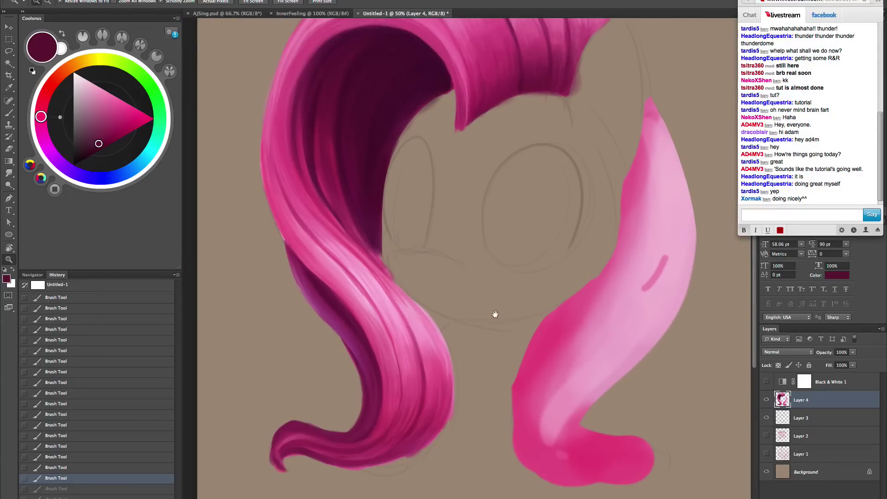
left_click_drag(495, 317, 512, 346)
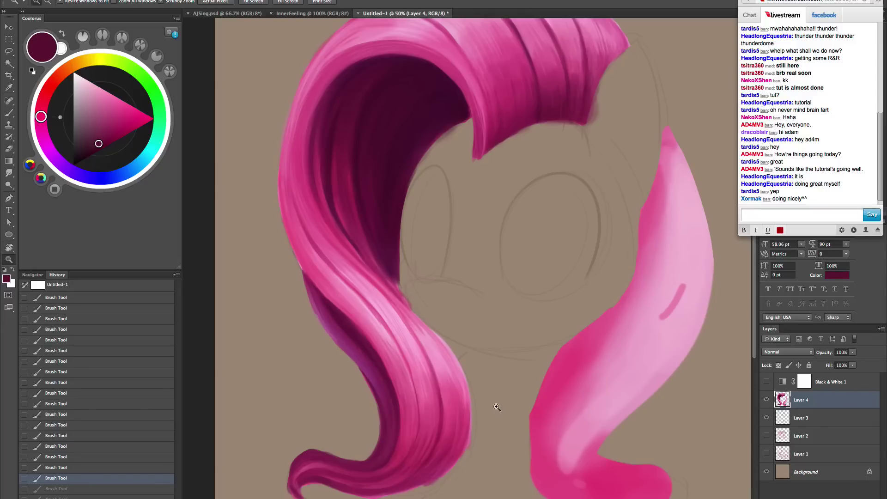
- Sample the fringe's light pink highlight and make the brush colour slightly paler
left_click_drag(495, 406, 573, 264)
left_click_drag(572, 264, 585, 395)
key("r")
left_click_drag(639, 323, 595, 380)
left_click_drag(554, 334, 578, 319)
left_click_drag(578, 319, 554, 331)
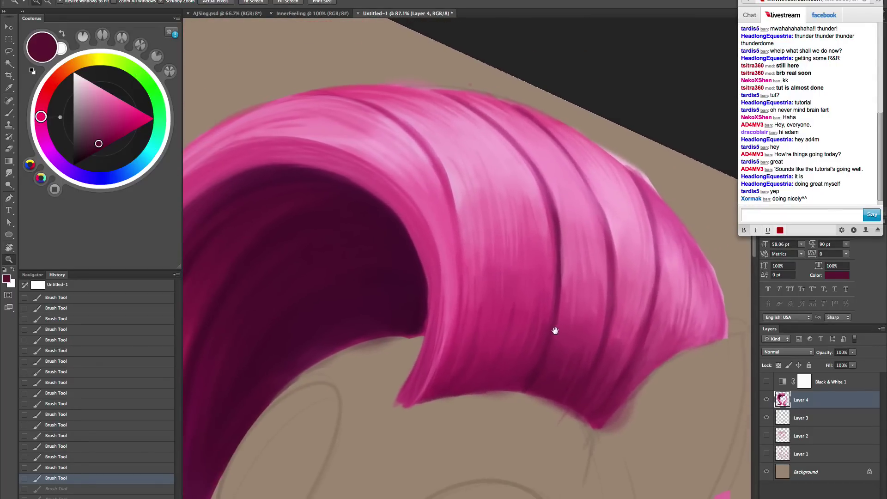
key("b")
left_click(455, 176, "alt")
left_click(519, 263, "ctrl+alt+super")
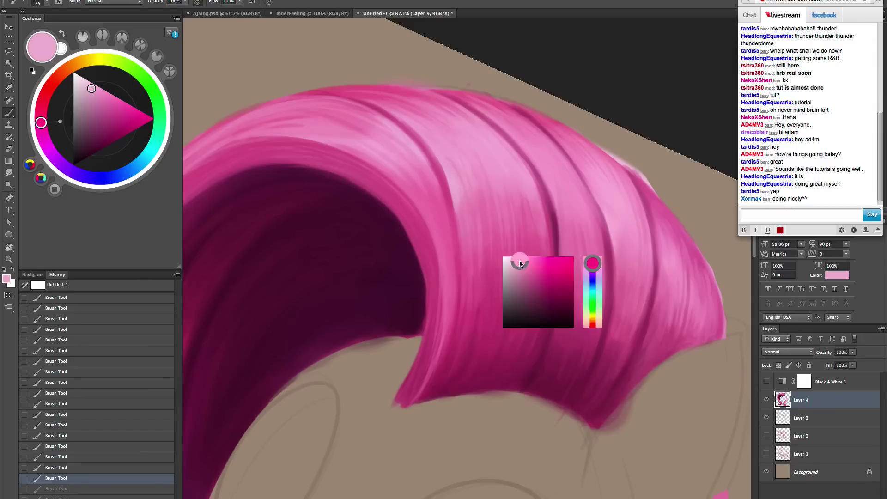
left_click_drag(520, 264, 518, 260)
- Set the brush to 85% hardness and a size of 9 px
right_click(517, 250)
left_click_drag(606, 305, 629, 307)
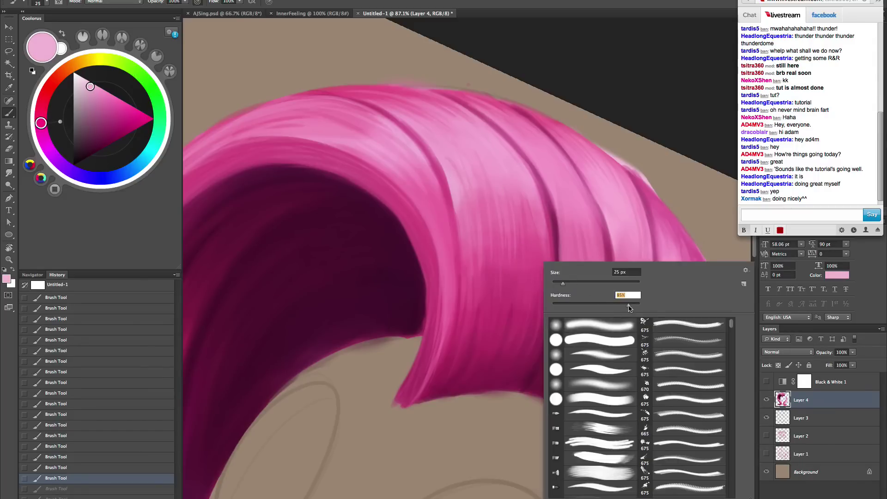
key("Return")
key("bracketleft")
key("bracketleft")
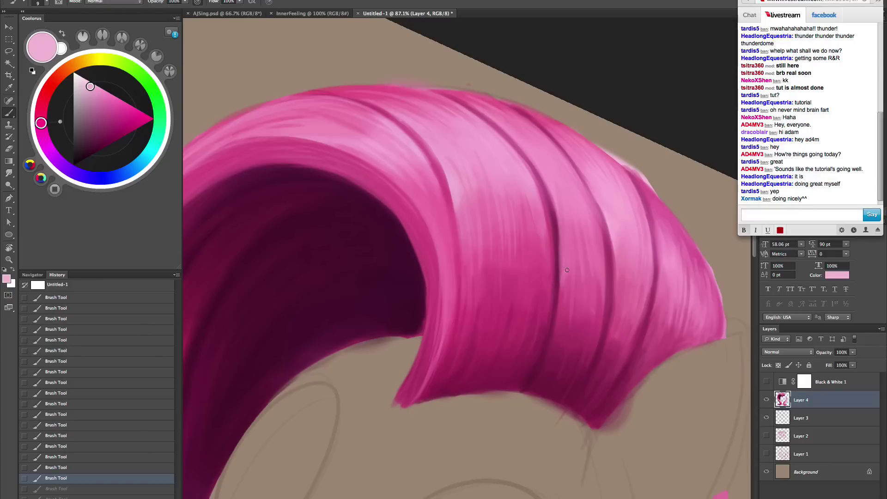
- Paint fine pale pink strands from the fringe's highlight down into its darker middle section
left_click_drag(482, 247, 470, 333)
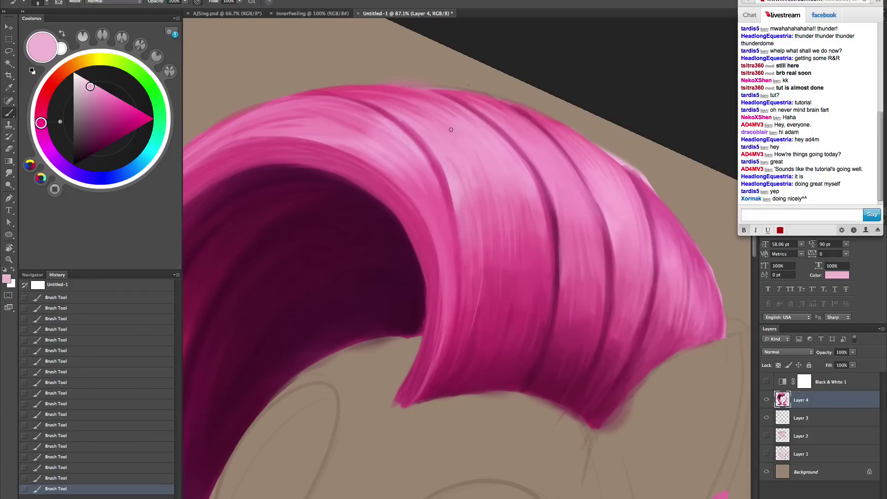
left_click_drag(503, 262, 491, 303)
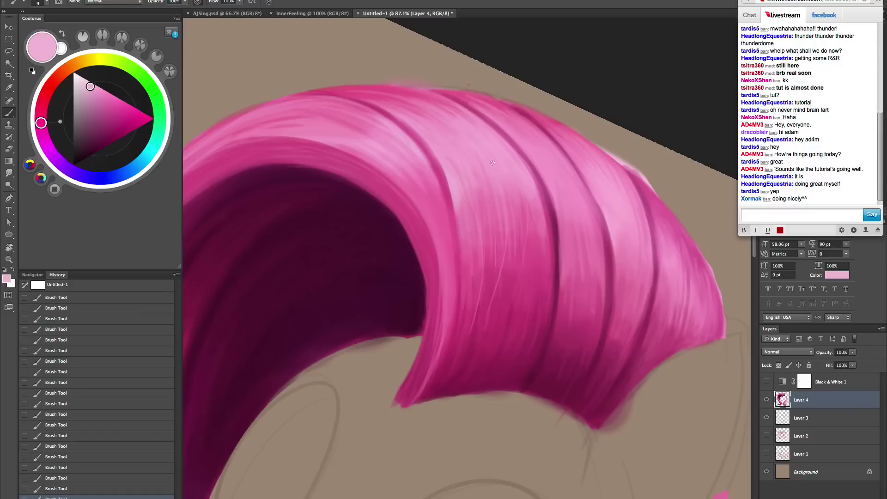
left_click_drag(539, 287, 519, 351)
key("r")
left_click_drag(620, 377, 530, 318)
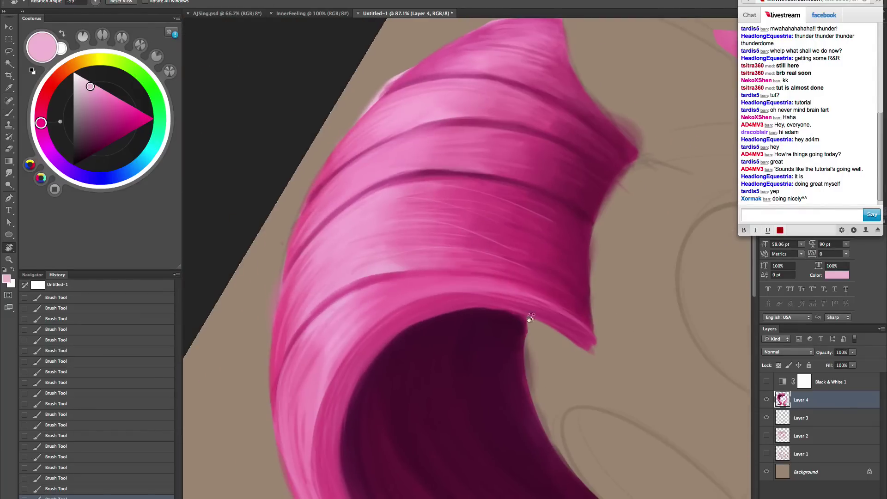
key("ctrl+alt+z")
key("ctrl+alt+z")
key("b")
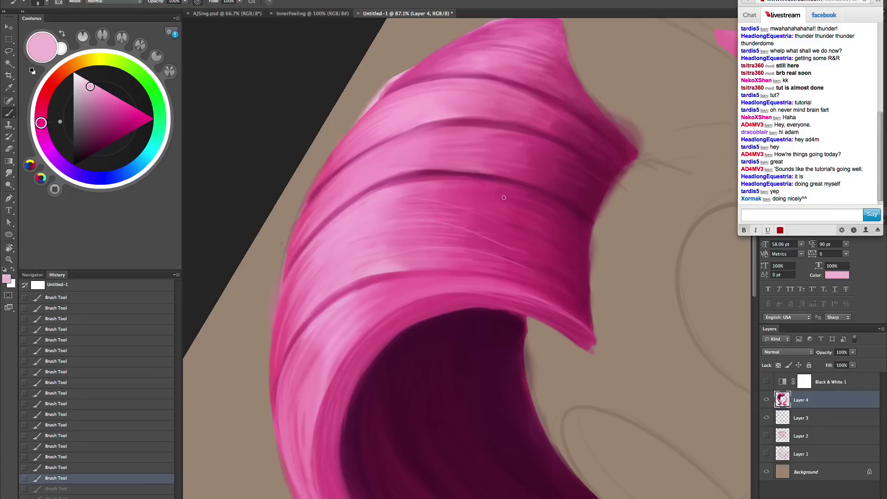
key("ctrl+shift+z")
key("ctrl+shift+z")
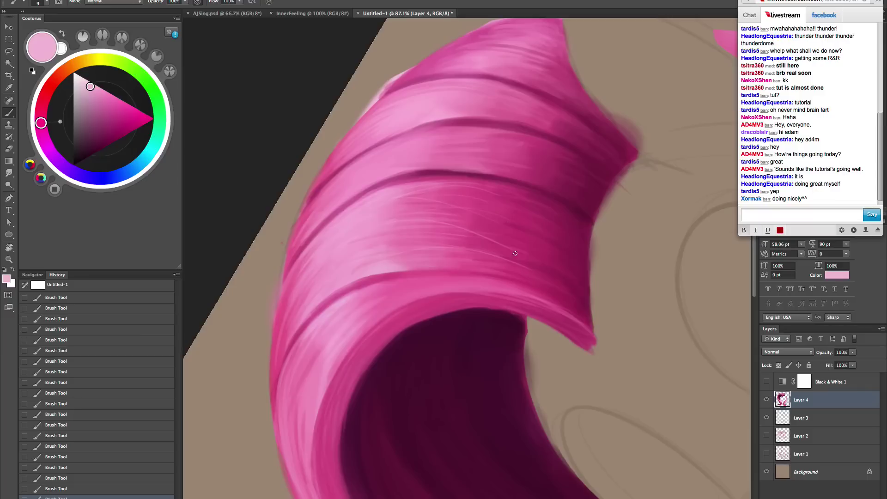
- Try strokes in a sampled highlight pink along the mane's outer edge and undo them
left_click_drag(542, 261, 601, 198)
left_click(446, 130, "alt")
left_click(446, 129, "alt")
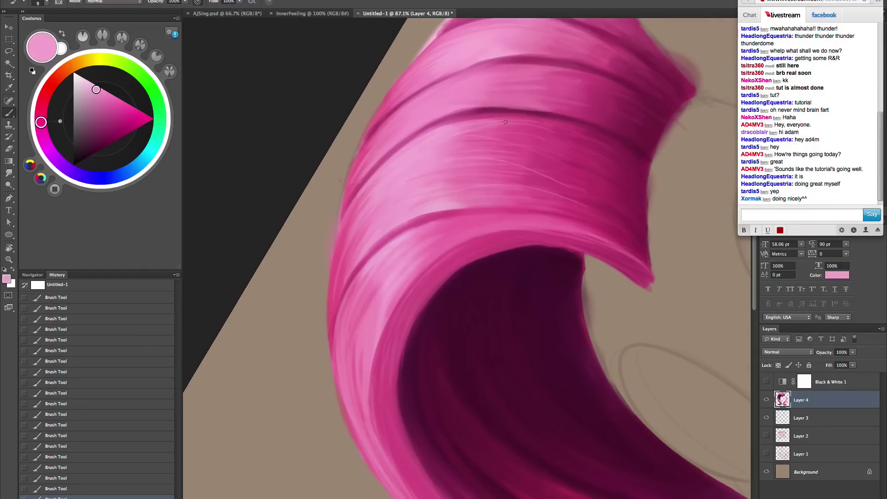
key("ctrl+alt+z")
left_click_drag(334, 260, 330, 328)
key("ctrl+alt+z")
key("Escape")
- Paint fine pale and deep pink strands down the fringe's middle section, sampling the highlight and shadow colours from it
left_click_drag(541, 318, 485, 315)
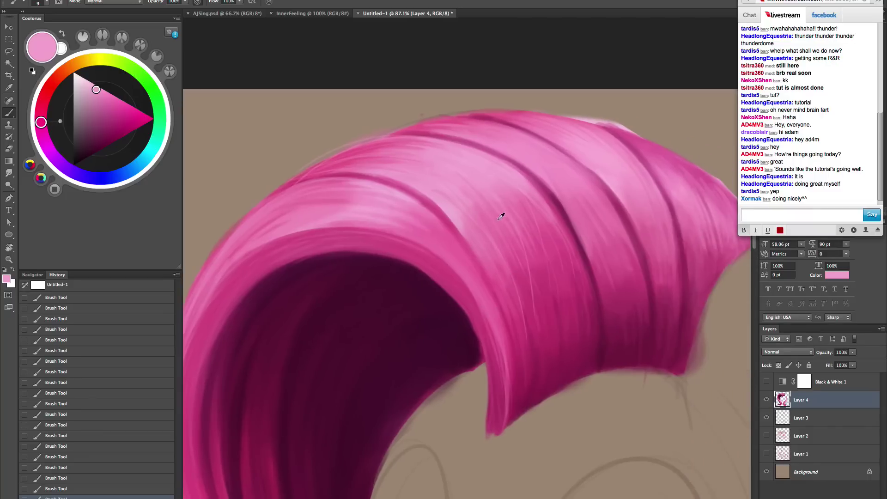
left_click(546, 309, "alt")
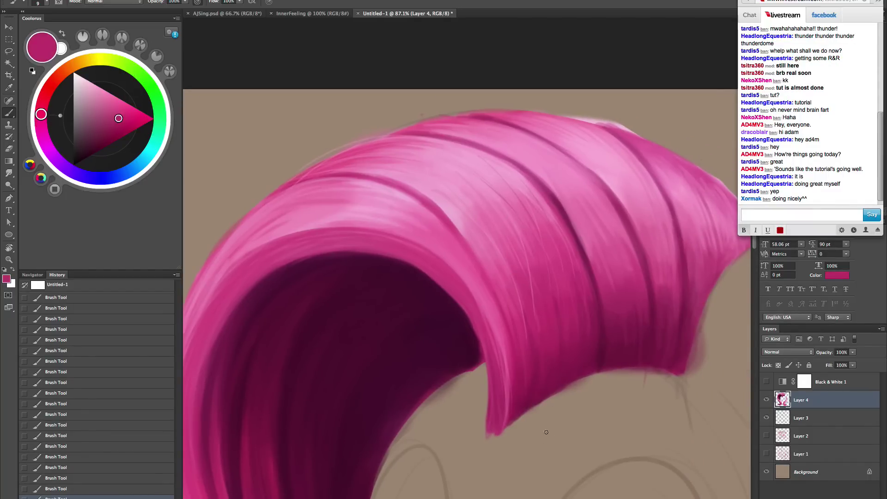
left_click(463, 213, "alt")
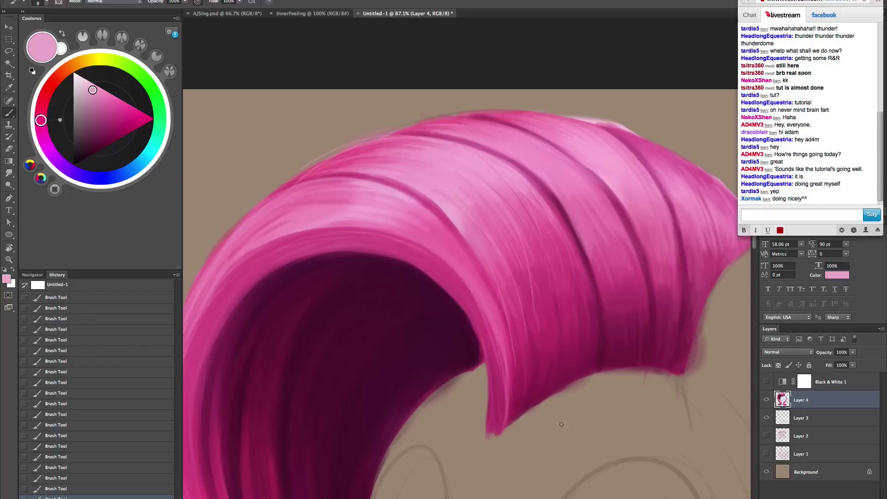
left_click(544, 323, "alt")
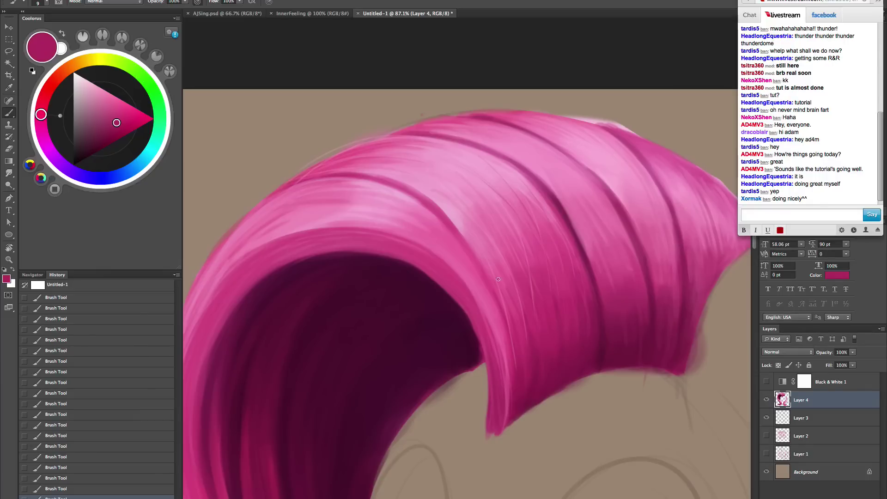
- Examine the whole mane and the fringe's fine strands at different magnifications
key("z")
left_click(567, 365, "alt")
left_click(568, 363, "alt")
left_click(570, 363, "alt")
left_click(570, 364, "alt")
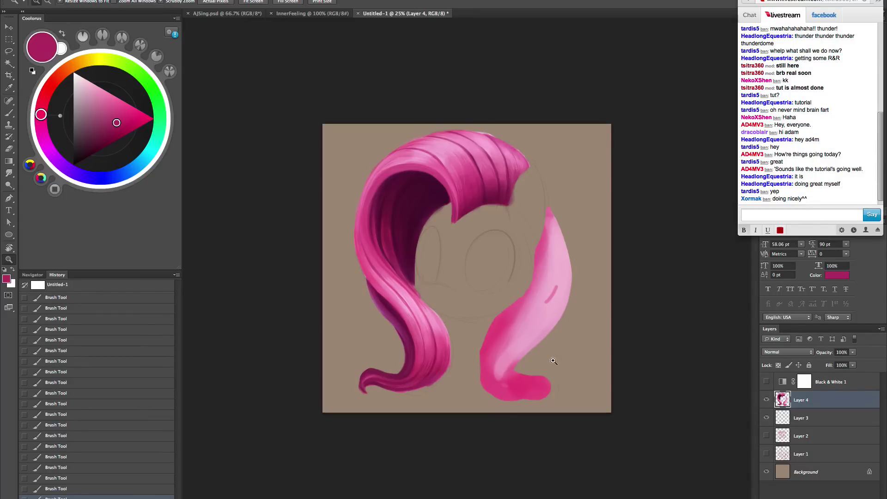
left_click_drag(458, 162, 558, 197)
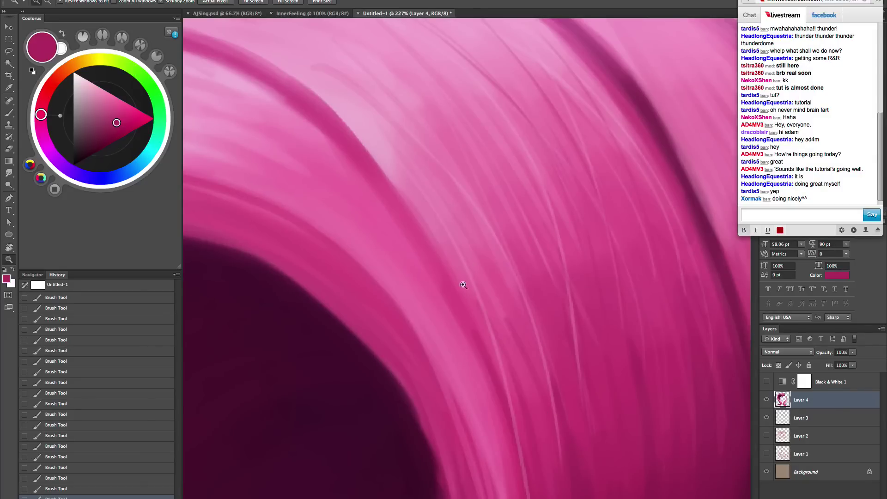
key("alt")
mouse_move(552, 337)
left_mouse_down()
mouse_move(586, 370)
mouse_move(586, 393)
left_mouse_up()
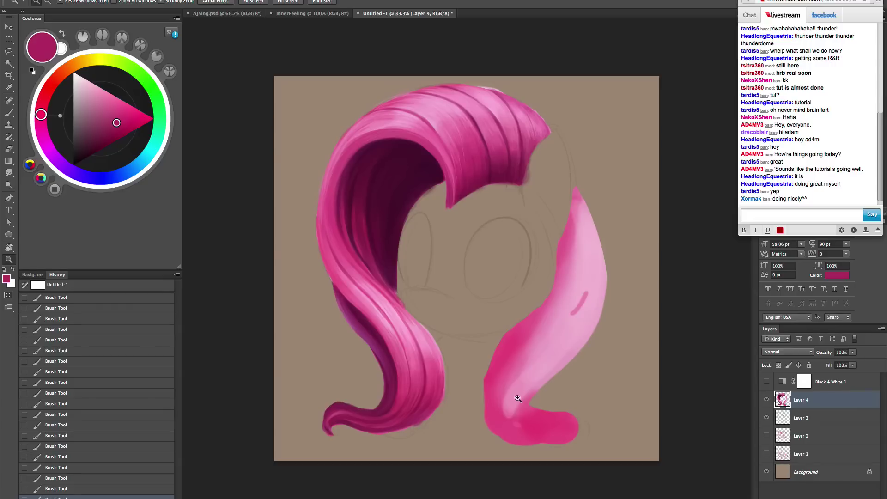
double_click(501, 215)
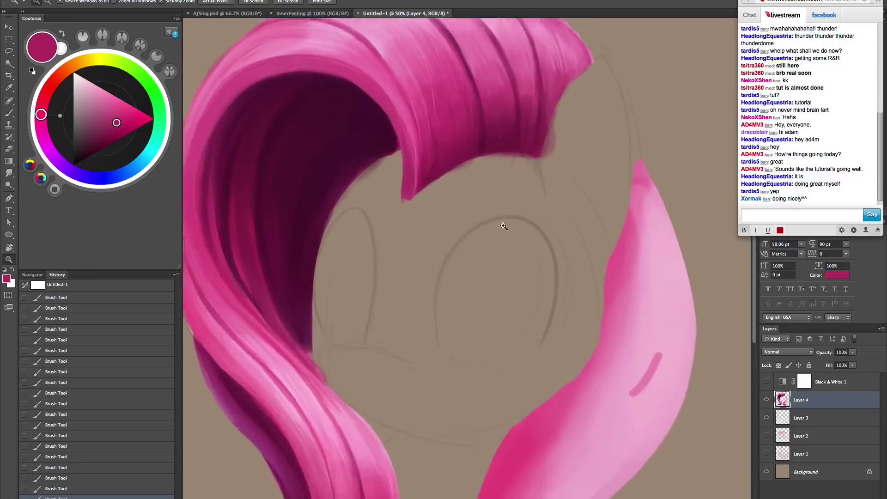
- Sample the light pink highlight above the mane's inner rim and paint fine strands along the outer edge, undoing unwanted strokes
left_click_drag(483, 299, 522, 420)
key("r")
left_click_drag(605, 324, 499, 353)
left_click_drag(609, 351, 552, 411)
key("z")
left_click_drag(392, 340, 455, 337)
left_click_drag(457, 334, 534, 346)
left_click_drag(475, 319, 522, 315)
key("b")
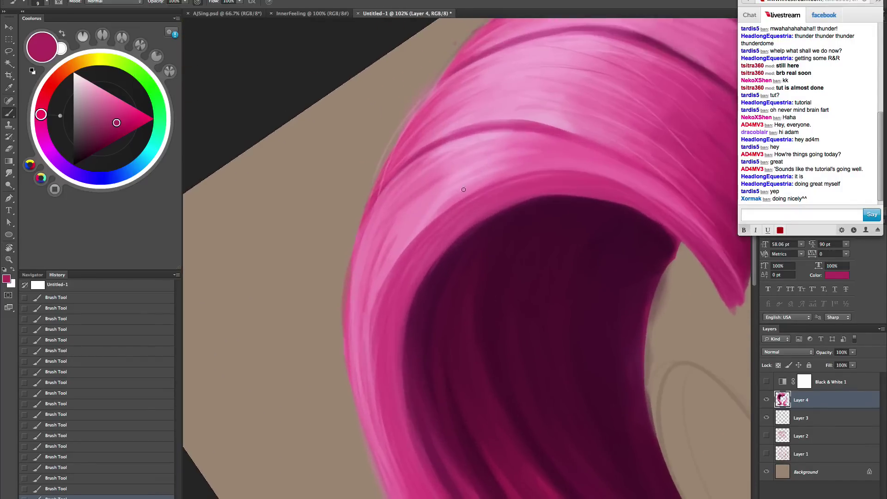
left_click(457, 173, "alt")
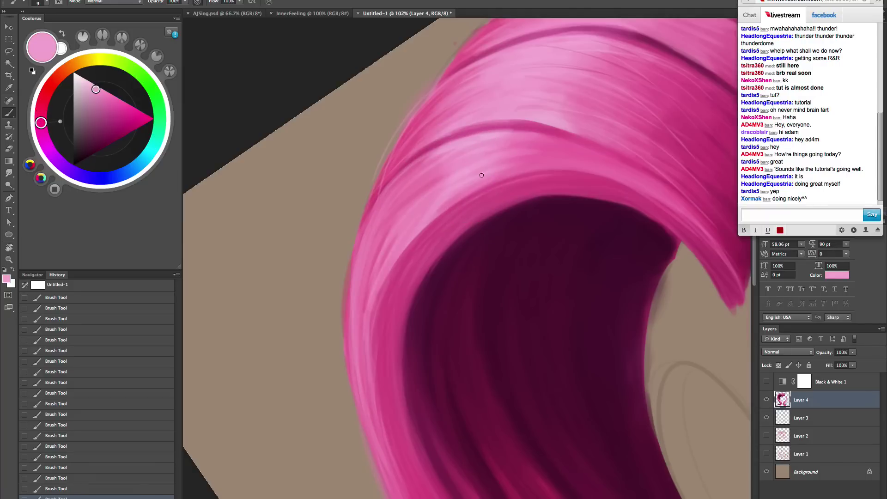
left_click_drag(394, 201, 369, 281)
key("ctrl+z")
mouse_move(427, 158)
left_mouse_down()
mouse_move(401, 187)
mouse_move(370, 384)
left_mouse_up()
mouse_move(411, 164)
left_mouse_down()
mouse_move(350, 232)
mouse_move(340, 366)
left_mouse_up()
key("ctrl+z")
key("ctrl+z")
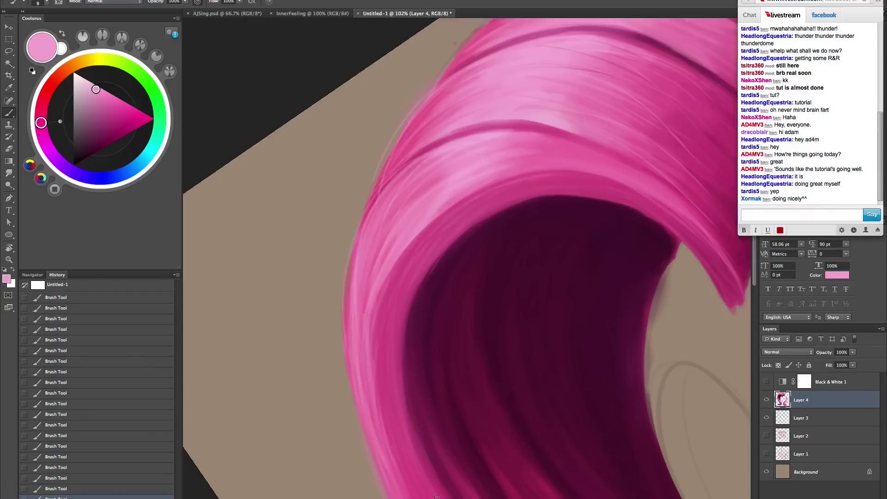
- Try a light pink strand down the fringe's front lock beside the inner rim and undo it
key("r")
mouse_move(612, 288)
left_mouse_down()
mouse_move(531, 453)
mouse_move(453, 477)
mouse_move(453, 382)
left_mouse_up()
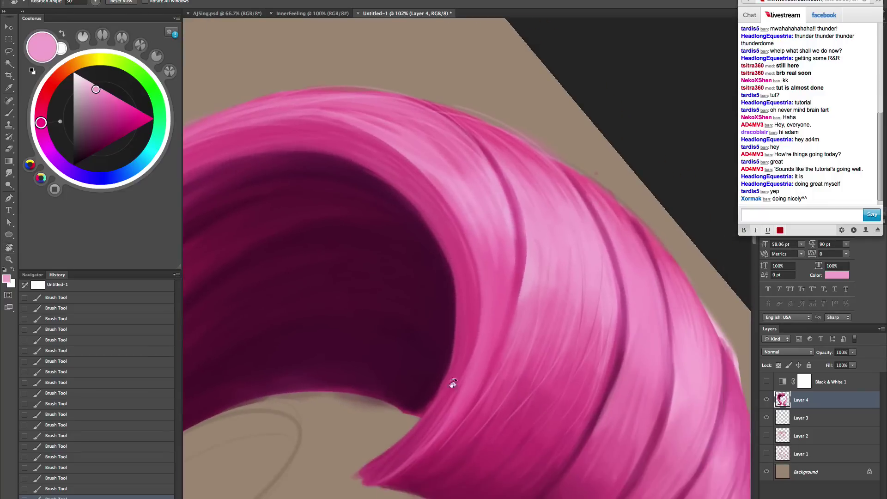
key("b")
left_click_drag(519, 251, 488, 365)
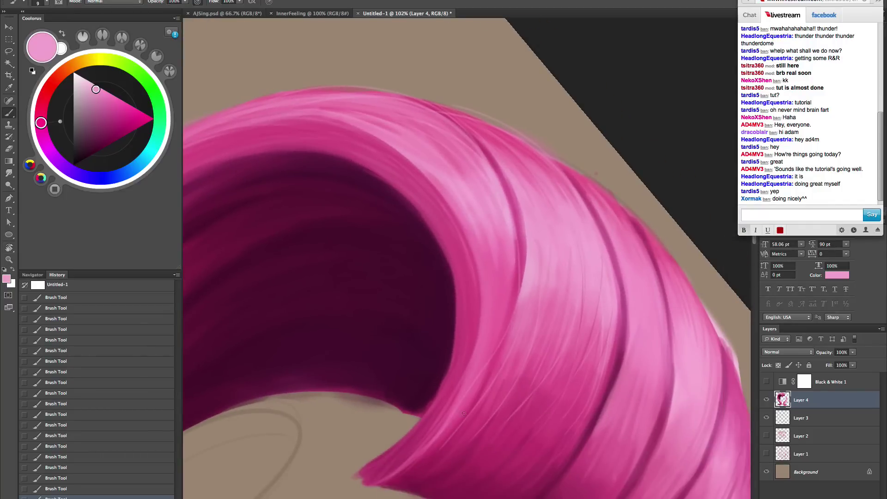
key("super+z")
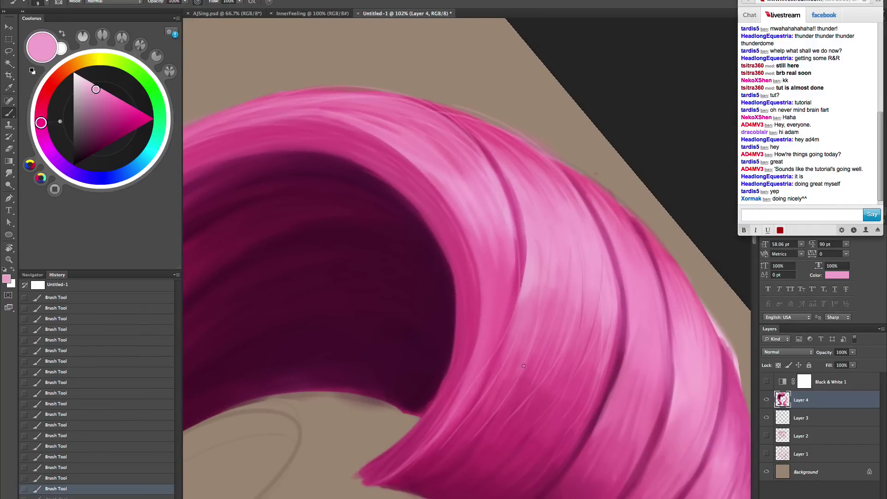
- Paint a fine light pink flyaway strand that curves just outside the mane's outer edge
key("Escape")
key("z")
mouse_move(574, 321)
left_mouse_down()
mouse_move(573, 369)
mouse_move(610, 293)
mouse_move(584, 197)
left_mouse_up()
key("r")
key("z")
mouse_move(482, 298)
left_mouse_down()
mouse_move(503, 283)
mouse_move(476, 281)
mouse_move(461, 254)
left_mouse_up()
key("b")
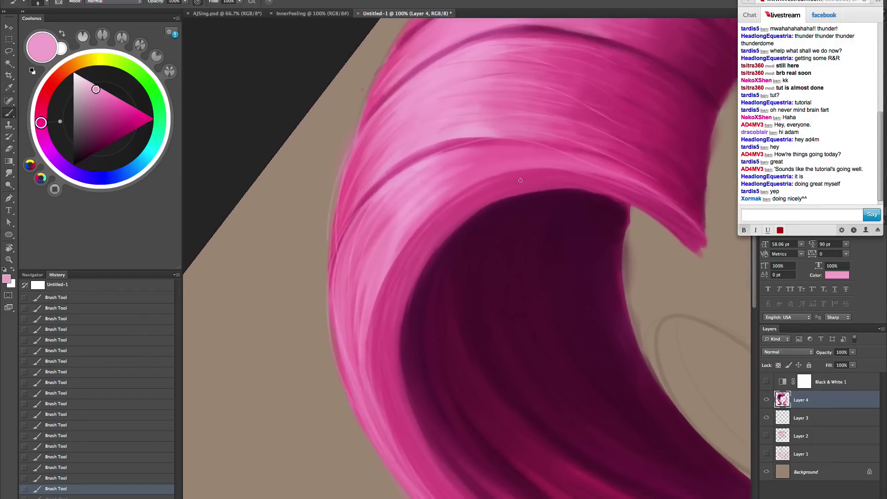
mouse_move(534, 159)
left_mouse_down()
mouse_move(430, 175)
mouse_move(352, 304)
mouse_move(342, 485)
left_mouse_up()
key("r")
key("Escape")
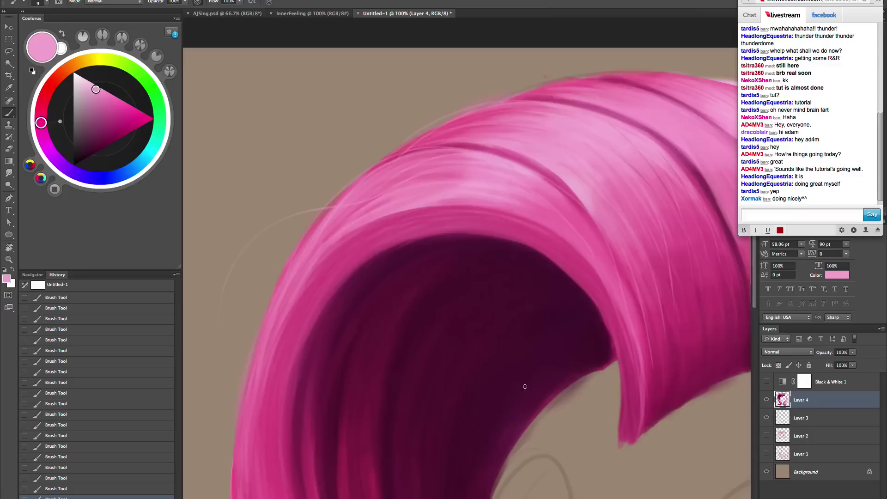
- Continue the light pink flyaway strands down the mane's outer edge to the top of the purple shaded lock, redoing the last stroke
left_click_drag(364, 266, 480, 173)
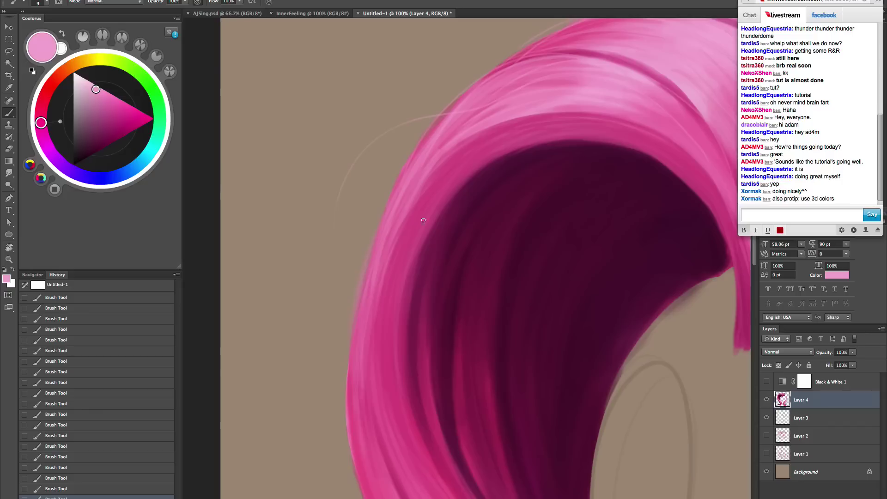
left_click_drag(344, 324, 339, 409)
left_click_drag(353, 350, 348, 434)
left_click_drag(530, 435, 525, 372)
key("r")
key("b")
left_click_drag(338, 238, 342, 356)
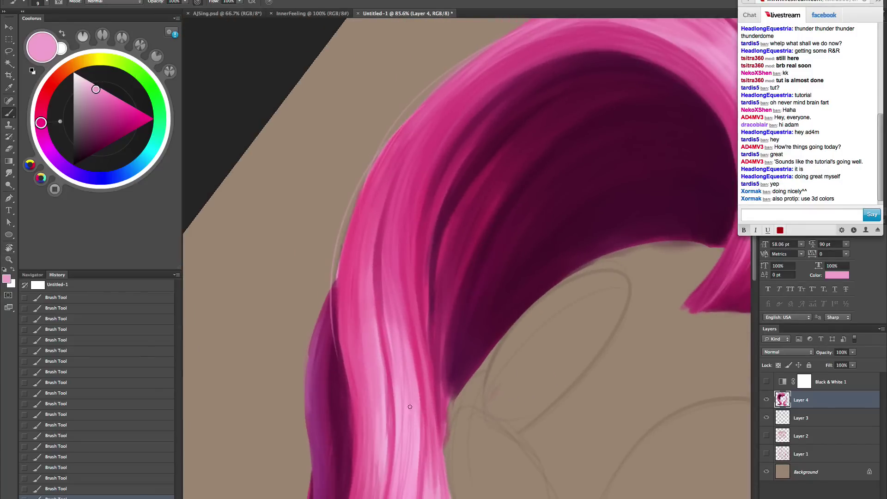
key("super+z")
mouse_move(361, 185)
left_mouse_down()
mouse_move(334, 318)
mouse_move(343, 373)
left_mouse_up()
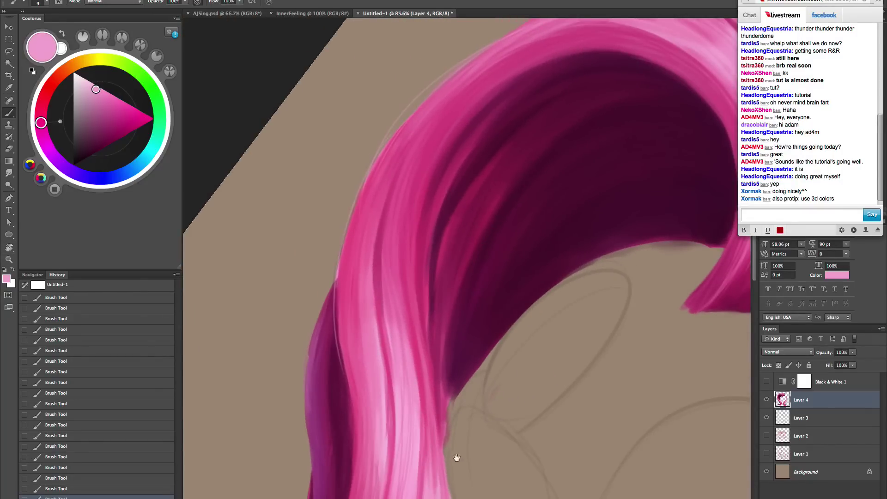
- Sample the side lock's medium pink and paint long fine strands over the dark shaded lock beside it
left_click_drag(456, 457, 527, 282)
mouse_move(445, 329)
left_mouse_down()
mouse_move(505, 383)
mouse_move(485, 358)
left_mouse_up()
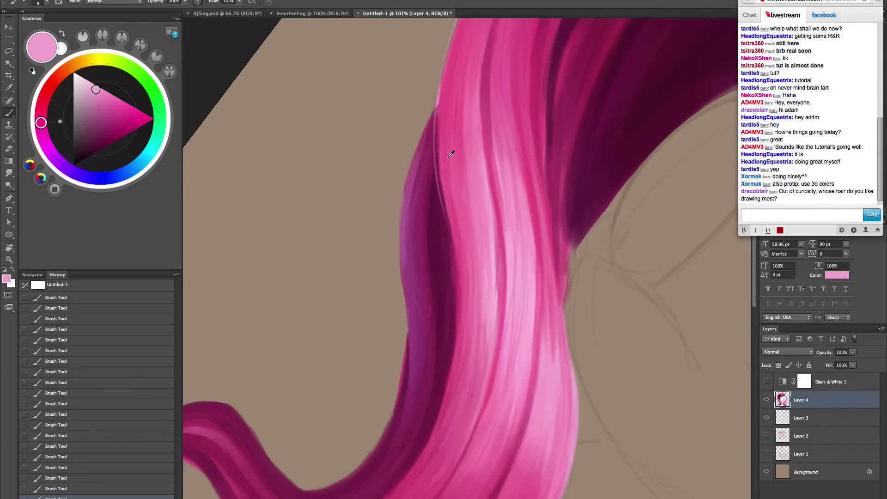
left_click(451, 65, "alt")
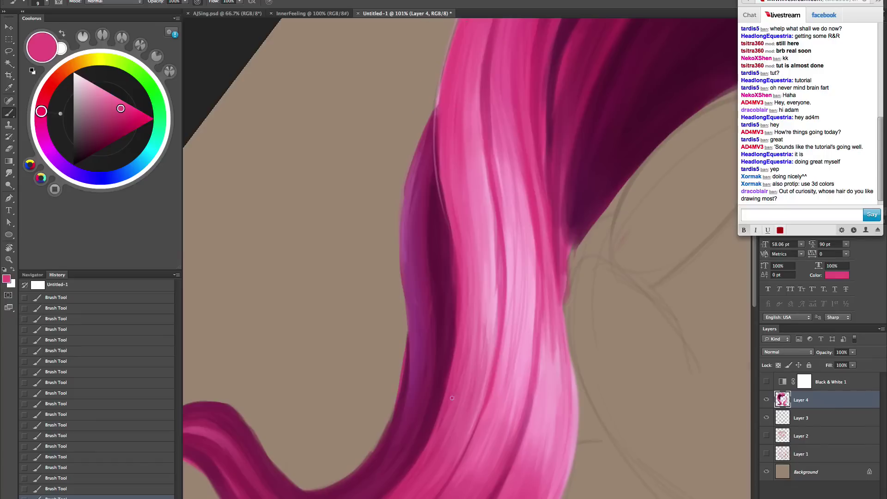
left_click(454, 56, "alt")
left_click_drag(457, 260, 460, 237)
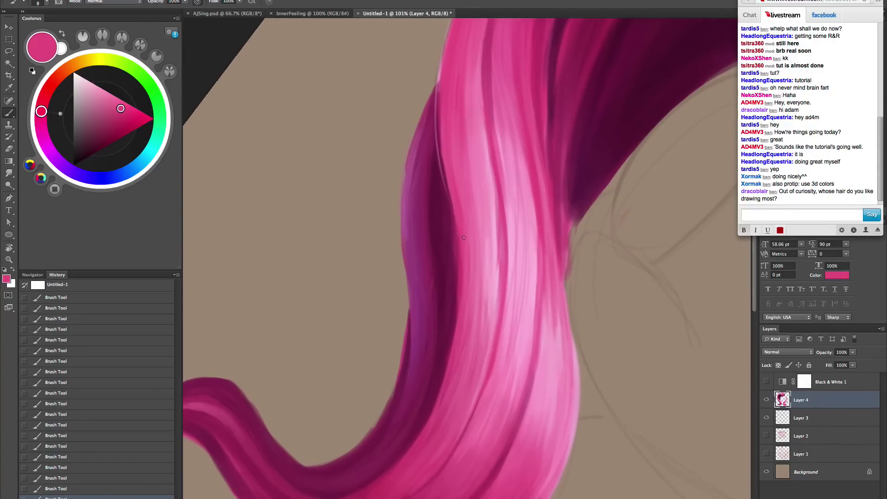
mouse_move(445, 79)
left_mouse_down()
mouse_move(443, 215)
mouse_move(396, 490)
left_mouse_up()
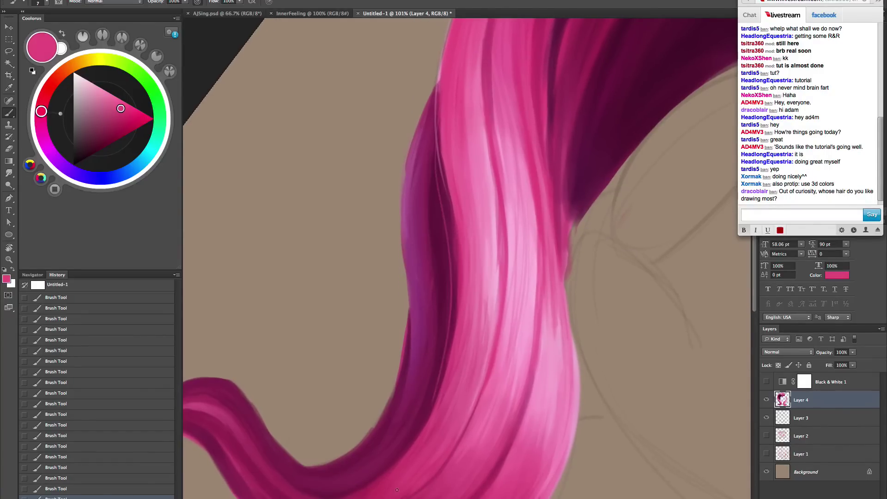
left_click_drag(438, 115, 442, 383)
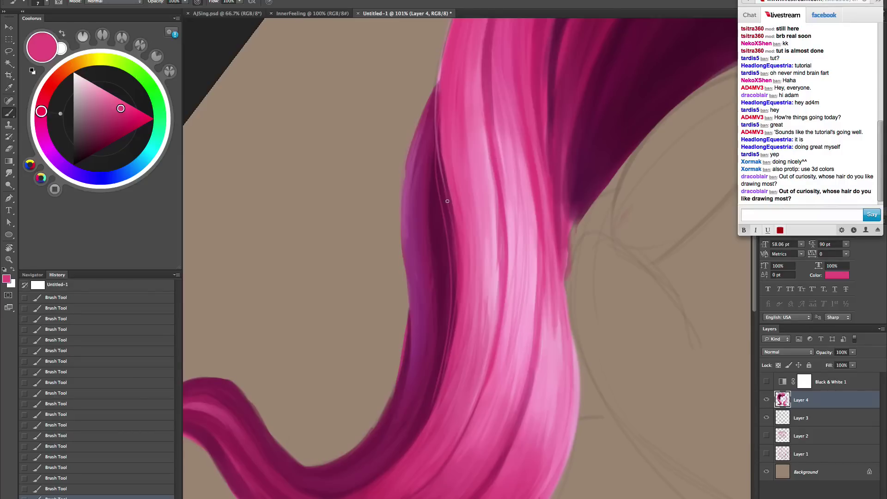
left_click_drag(430, 132, 429, 417)
left_click_drag(428, 119, 416, 497)
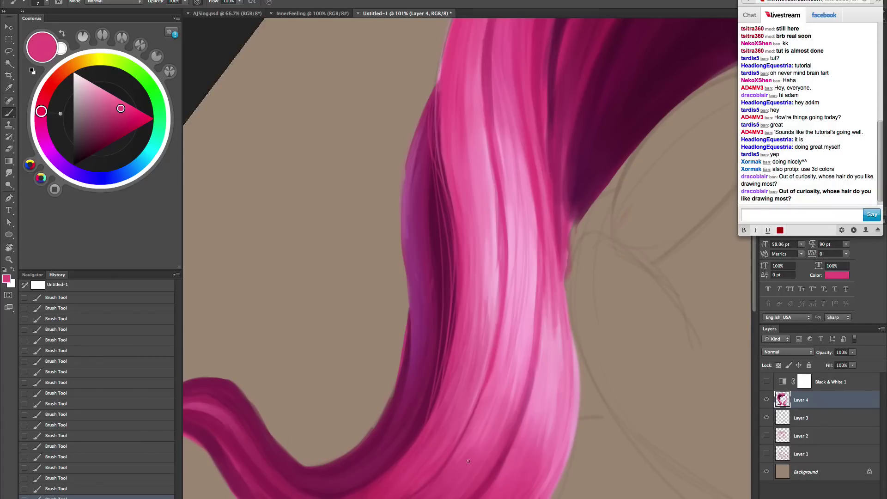
- Sample the shaded lock's plum pink, paint fine flyaway strands along its outer edge, and undo an extra stroke
left_click(423, 122, "alt")
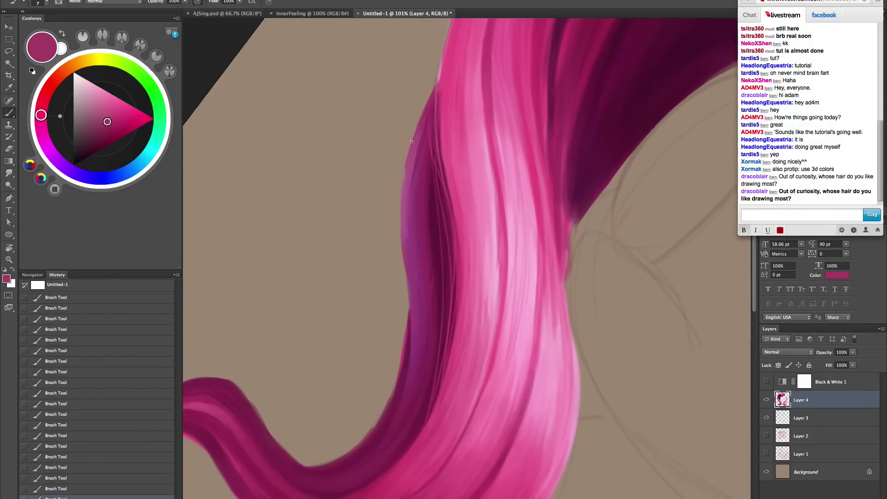
left_click_drag(412, 129, 399, 235)
left_click_drag(407, 170, 396, 308)
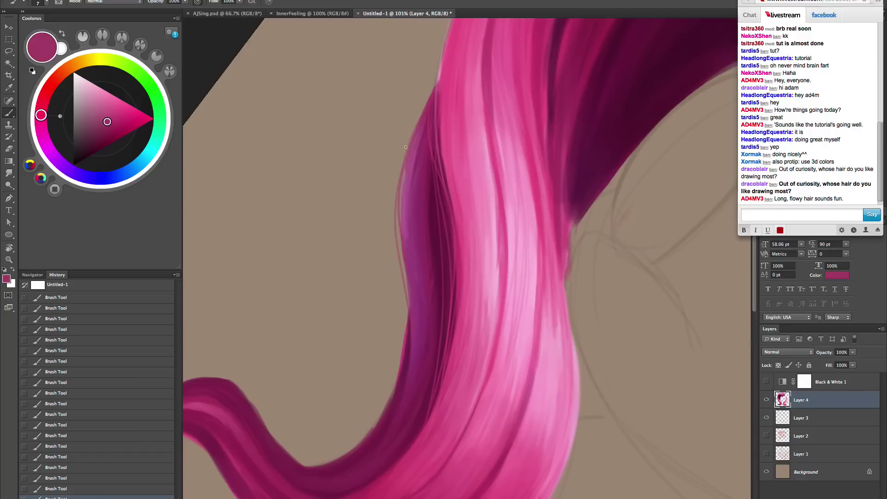
left_click(424, 155, "alt")
mouse_move(430, 210)
left_mouse_down()
mouse_move(480, 376)
mouse_move(521, 357)
mouse_move(517, 288)
left_mouse_up()
key("ctrl+z")
- Sample a dark plum and paint fine strands along the shaded inner edge of the side lock's lower bend
key("r")
left_click_drag(559, 354, 594, 295)
left_click_drag(558, 346, 571, 303)
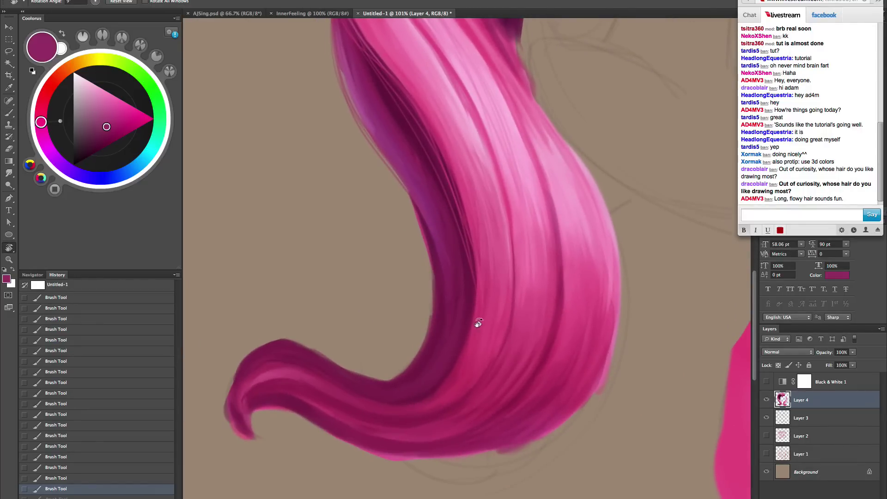
left_click_drag(499, 362, 593, 279)
key("b")
left_click(483, 246, "alt")
left_click_drag(455, 257, 465, 308)
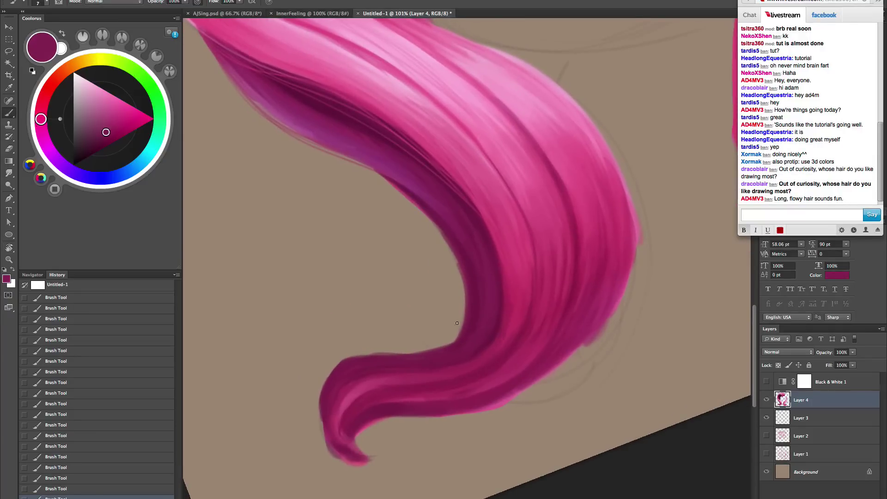
- Add fine strands in sampled deep pinks where the side lock's lower bend meets its shaded edge
left_click(510, 267, "alt")
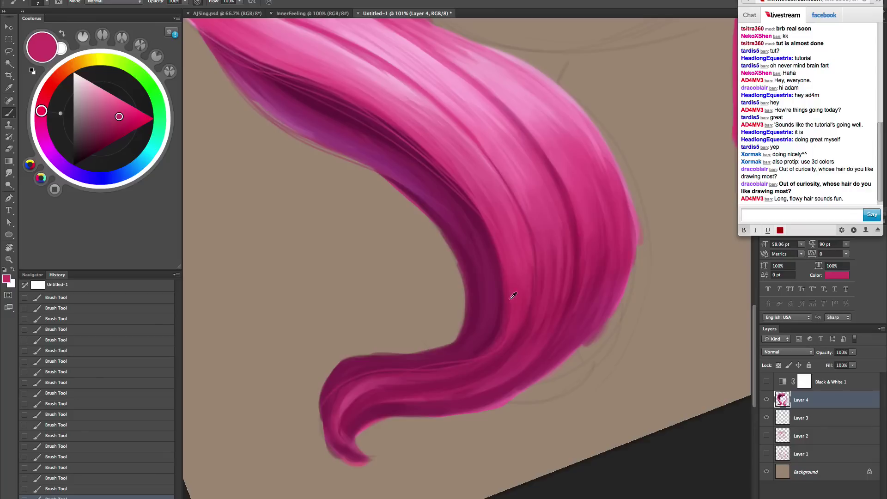
left_click(500, 248, "alt")
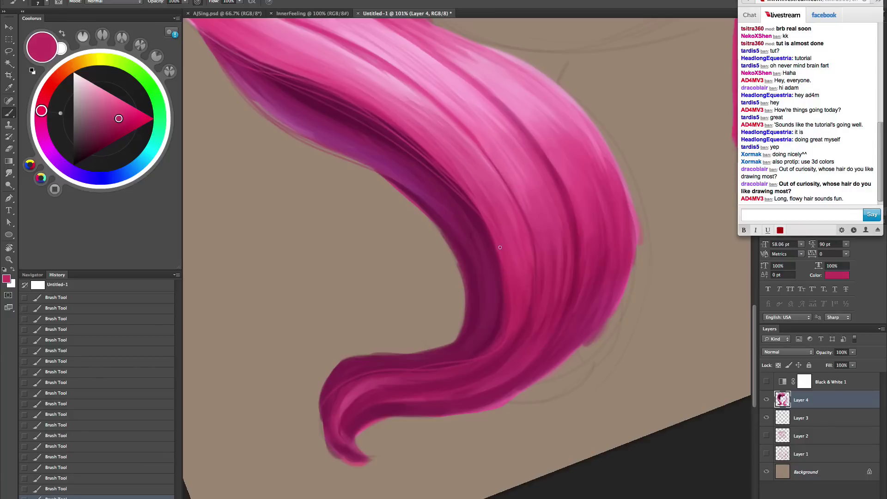
left_click(508, 308, "alt")
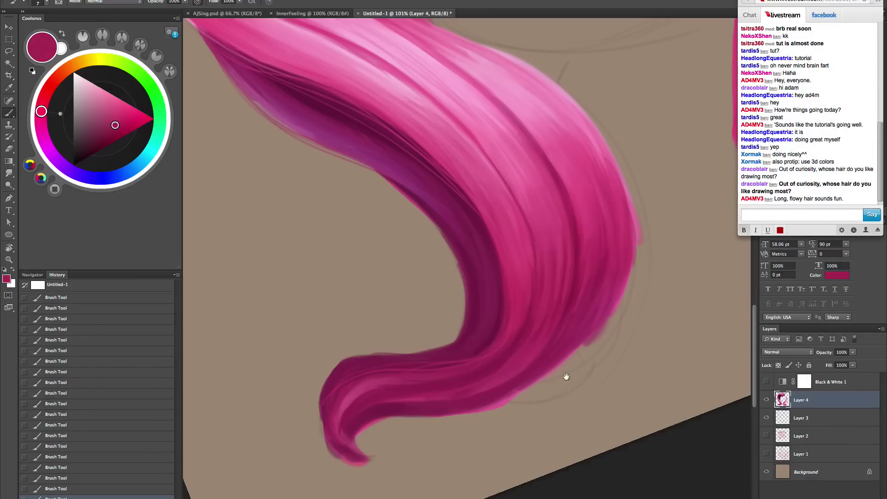
- Sample dark pinks from the side lock's curl and paint fine wispy strands extending its tip
key("r")
mouse_move(564, 372)
left_mouse_down()
mouse_move(584, 313)
mouse_move(575, 409)
mouse_move(424, 254)
mouse_move(393, 258)
mouse_move(391, 298)
left_mouse_up()
left_click(418, 231, "alt")
left_click_drag(397, 242, 403, 322)
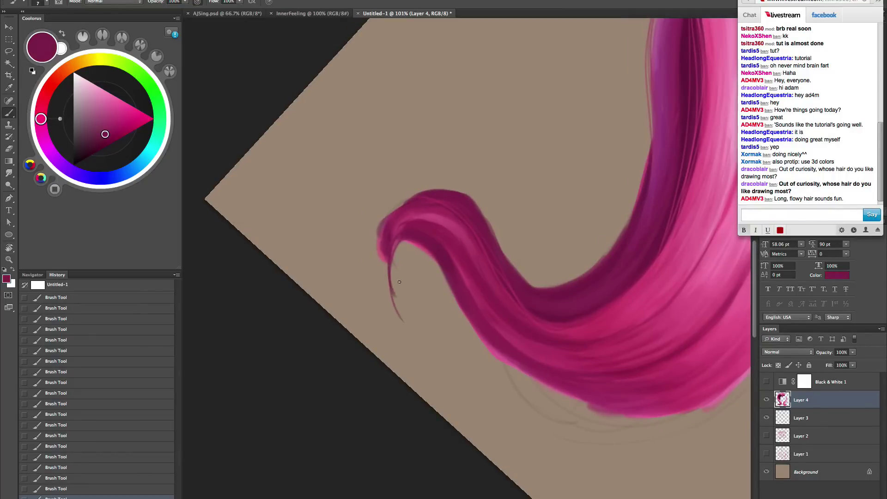
left_click_drag(387, 258, 392, 299)
left_click(398, 219, "alt")
left_click_drag(378, 235, 386, 295)
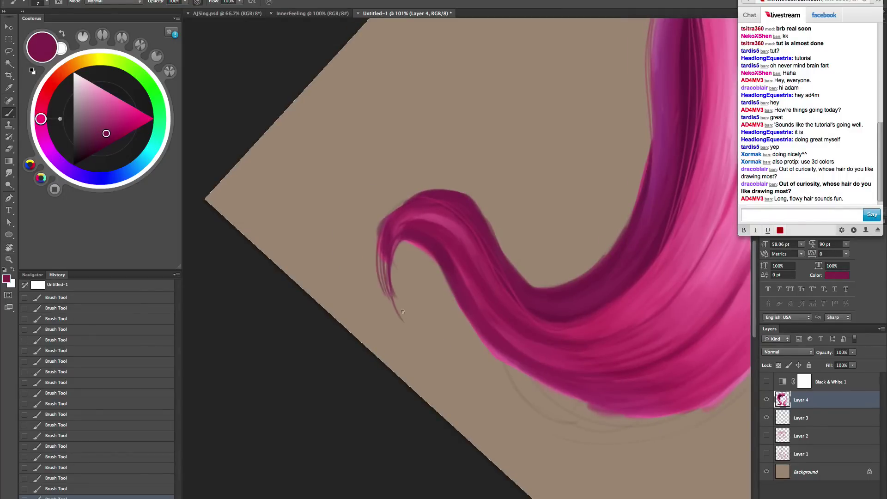
left_click(421, 200, "alt")
mouse_move(379, 229)
left_mouse_down()
mouse_move(371, 281)
mouse_move(390, 323)
left_mouse_up()
- Sample the curl's dark plum, paint flyaway strands around its outer curve, and undo the last stroke
left_click(474, 207, "alt")
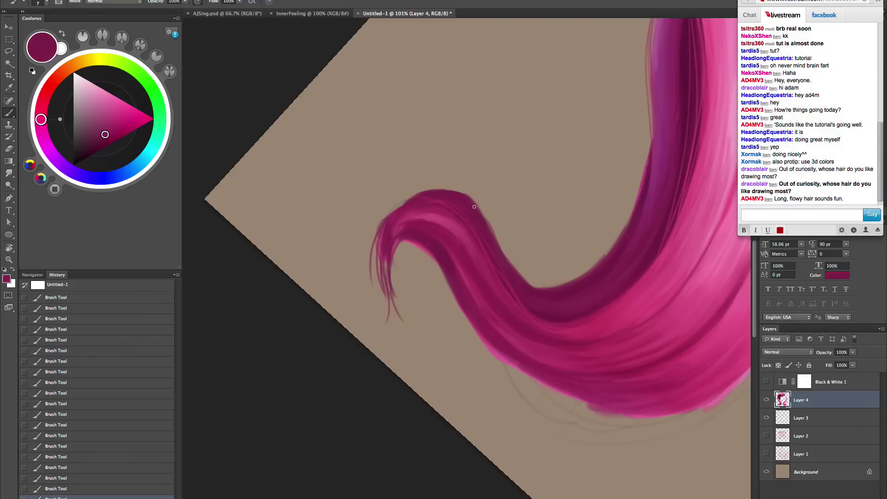
left_click_drag(385, 227, 377, 246)
mouse_move(418, 193)
left_mouse_down()
mouse_move(395, 211)
mouse_move(369, 267)
left_mouse_up()
left_click_drag(449, 190, 365, 260)
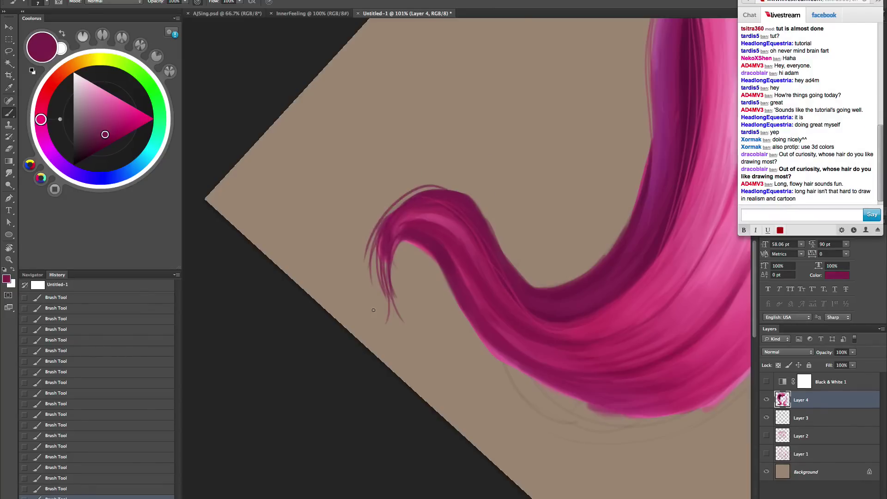
key("ctrl+z")
- Sample the curl's shaded plum and paint long flyaways over its upper edge down toward the tip, undoing a stray stroke
key("r")
mouse_move(534, 356)
left_mouse_down()
mouse_move(531, 376)
mouse_move(605, 329)
mouse_move(499, 307)
mouse_move(580, 342)
left_mouse_up()
key("b")
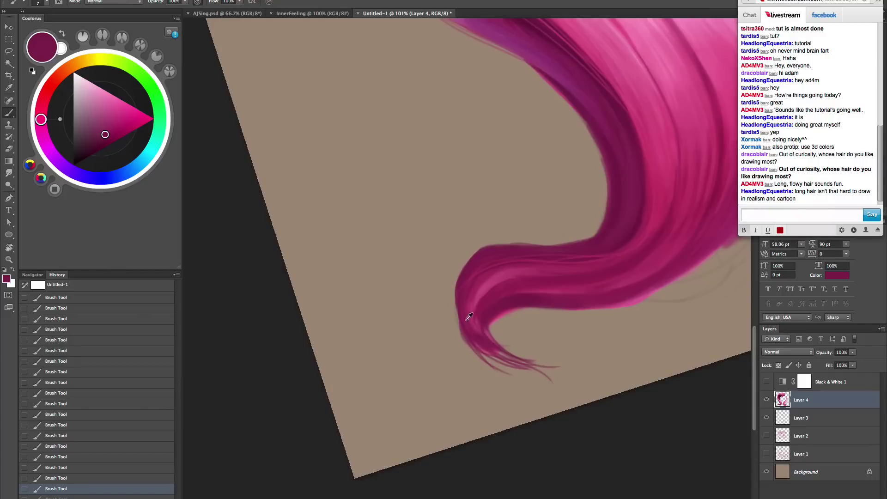
left_click(517, 245, "alt")
mouse_move(608, 230)
left_mouse_down()
mouse_move(499, 240)
mouse_move(455, 323)
left_mouse_up()
left_click_drag(598, 242, 490, 245)
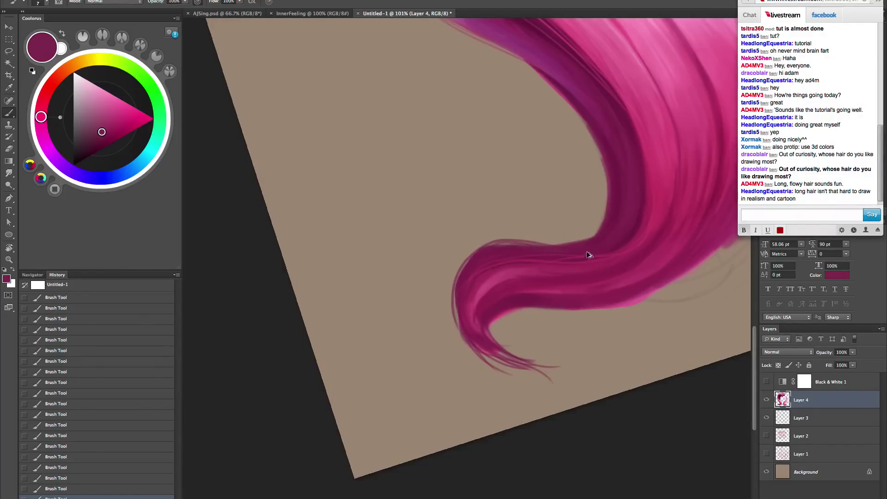
key("super+z")
left_click_drag(574, 250, 461, 351)
mouse_move(583, 246)
left_mouse_down()
mouse_move(484, 251)
mouse_move(460, 345)
left_mouse_up()
left_click_drag(487, 247, 510, 239)
- Sample deep and medium pinks and refine the fine strands inside the curl, stepping back the extra strokes
left_click(666, 201, "alt")
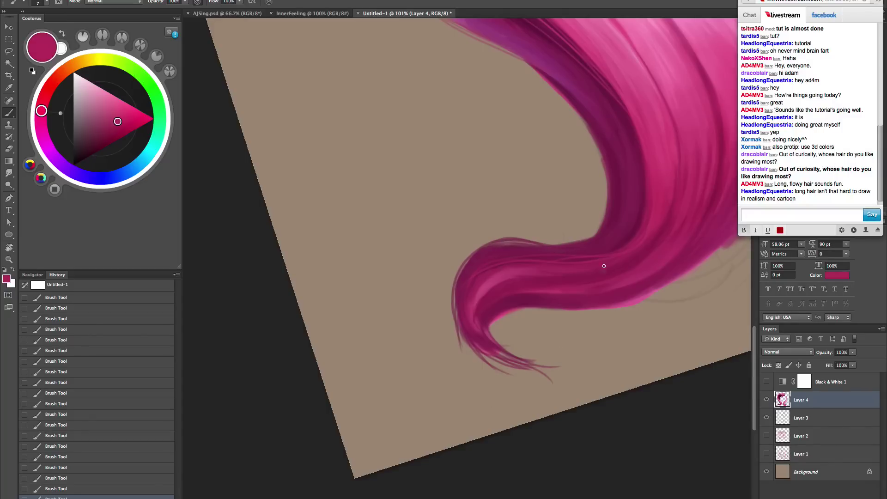
left_click(532, 292, "alt")
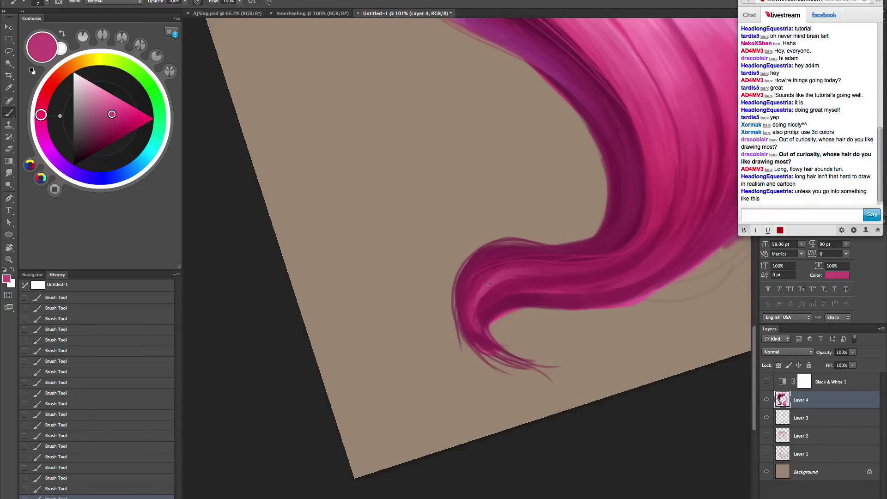
key("alt+super+z")
key("alt+super+z")
mouse_move(483, 305)
left_mouse_down()
mouse_move(484, 327)
mouse_move(482, 305)
left_mouse_up()
- Add fine strands in sampled deep and light pinks along the outer edge of the side lock's lower bend
mouse_move(609, 288)
left_mouse_down()
mouse_move(474, 342)
mouse_move(586, 327)
mouse_move(553, 293)
left_mouse_up()
key("r")
key("b")
left_click(560, 249, "alt")
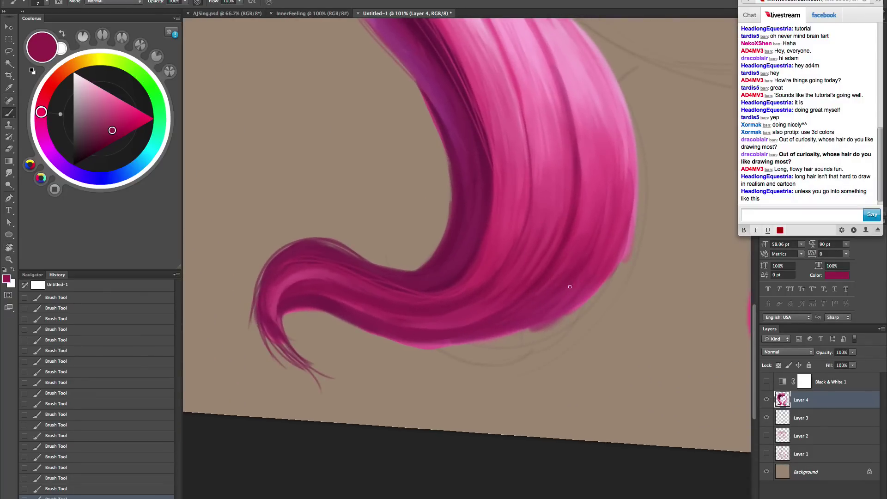
left_click(581, 250, "alt")
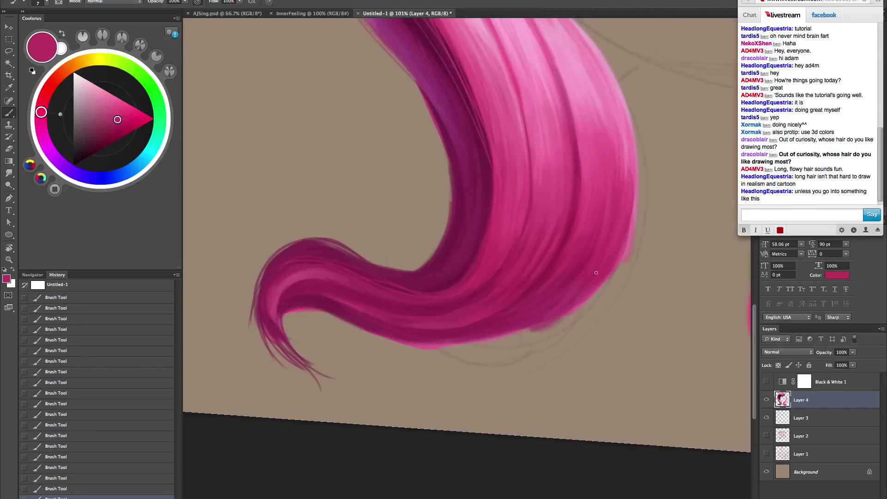
left_click(636, 204, "alt")
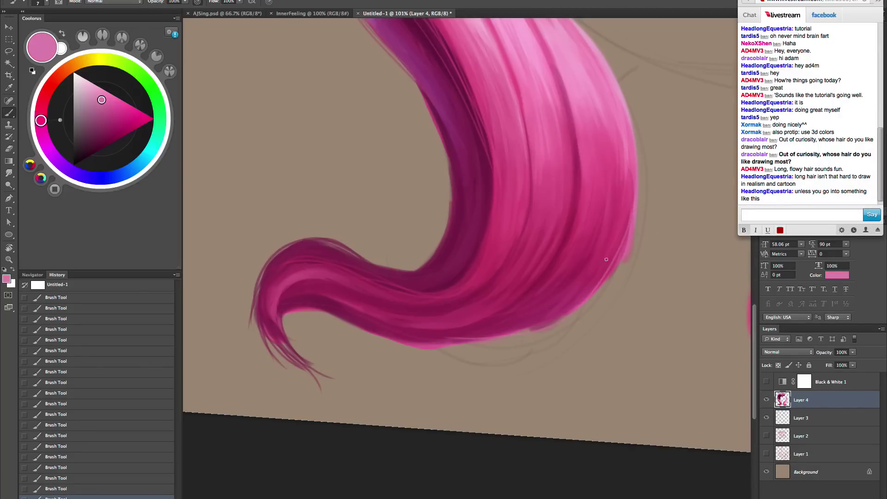
left_click_drag(606, 260, 533, 329)
left_click(439, 336, "alt")
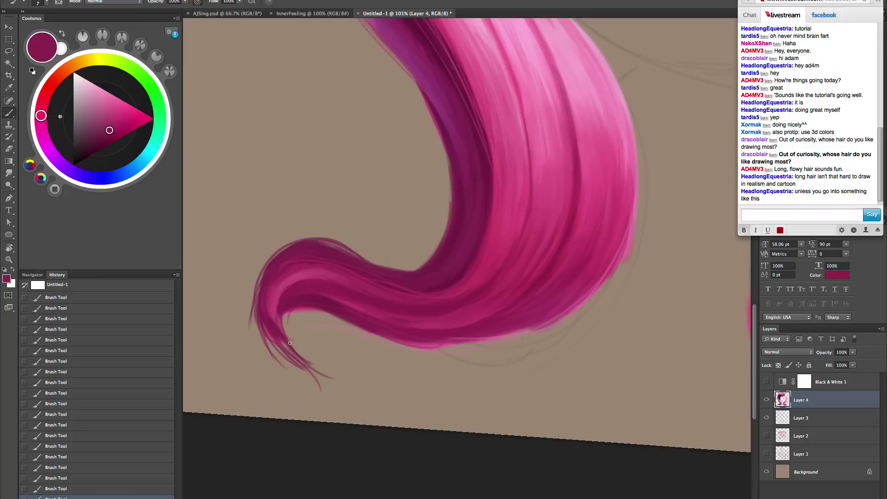
- Sample a dark plum and paint a long fine strand down the shaded inner edge of the side lock
left_click_drag(430, 379, 498, 402)
key("r")
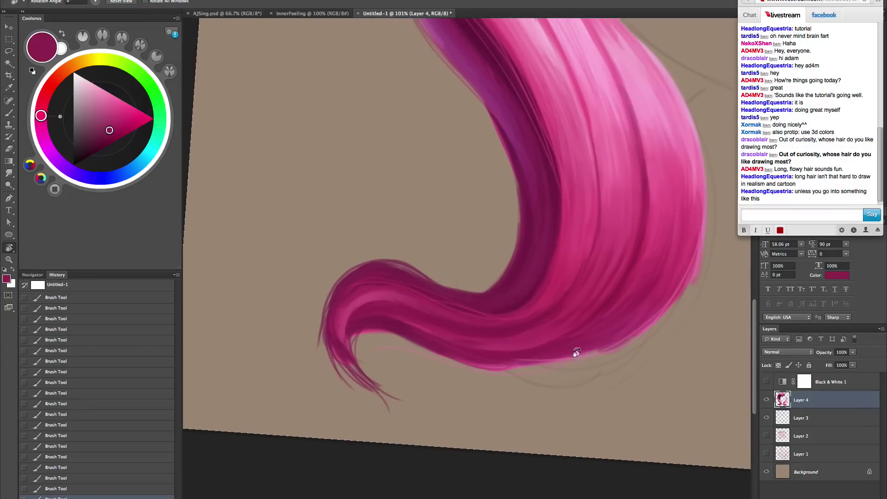
left_click_drag(576, 354, 594, 328)
left_click(510, 198, "alt")
left_click_drag(476, 141, 510, 247)
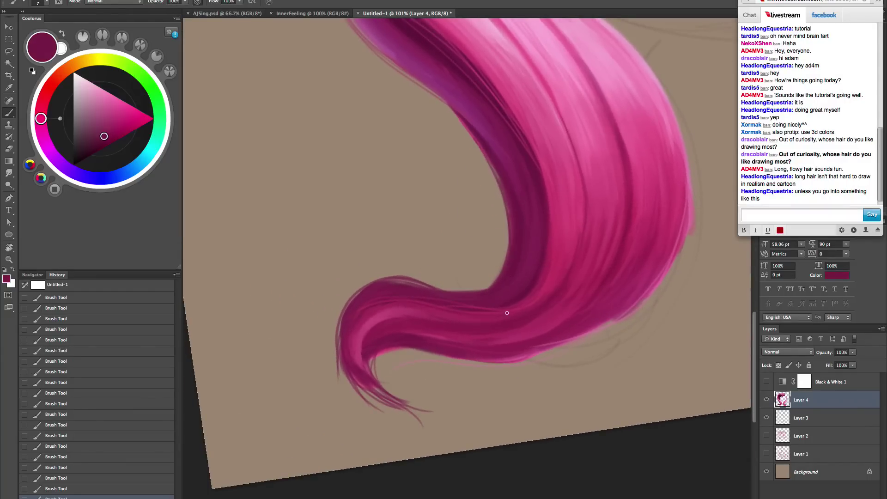
- Examine the whole mane at a reduced zoom and return to a close view of the side lock's middle
key("z")
left_click_drag(559, 276, 516, 307)
key("Escape")
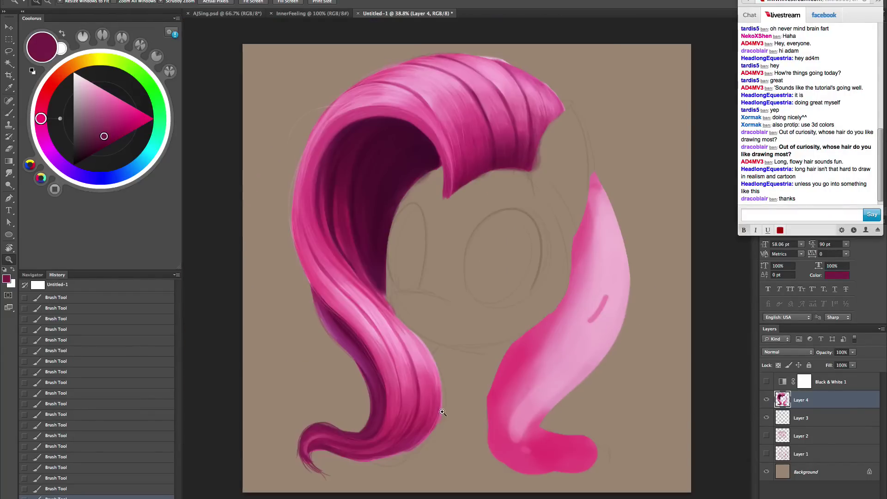
left_click(411, 437)
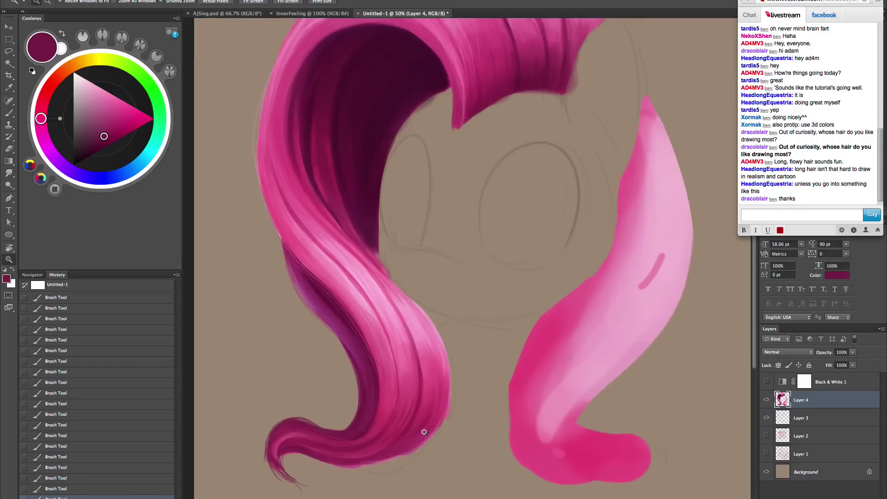
left_click_drag(431, 426, 470, 430)
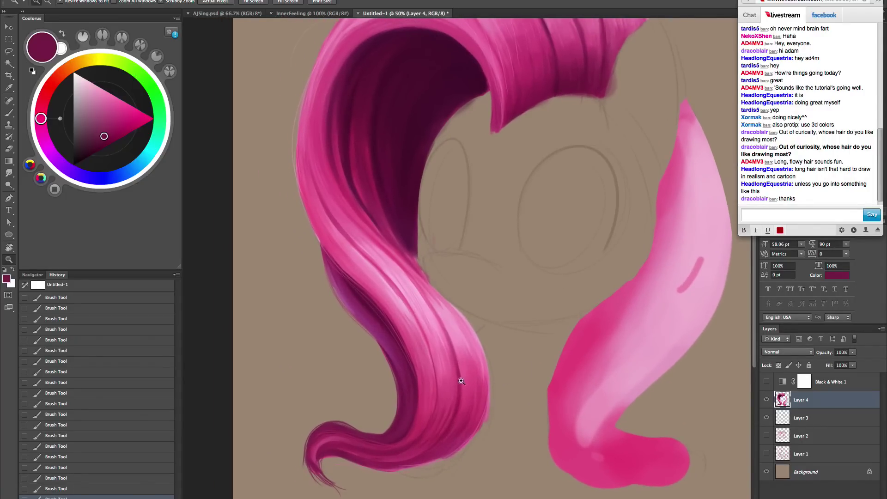
mouse_move(461, 381)
left_mouse_down()
mouse_move(493, 362)
mouse_move(556, 423)
left_mouse_up()
key("r")
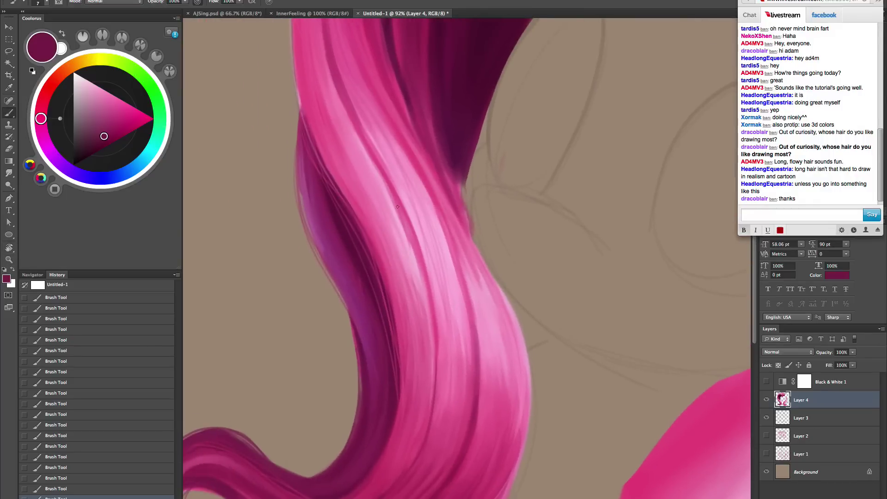
left_click(391, 205, "alt")
left_click_drag(355, 159, 400, 237)
left_click_drag(343, 151, 423, 311)
mouse_move(342, 156)
left_mouse_down()
mouse_move(423, 335)
mouse_move(398, 301)
mouse_move(392, 359)
left_mouse_up()
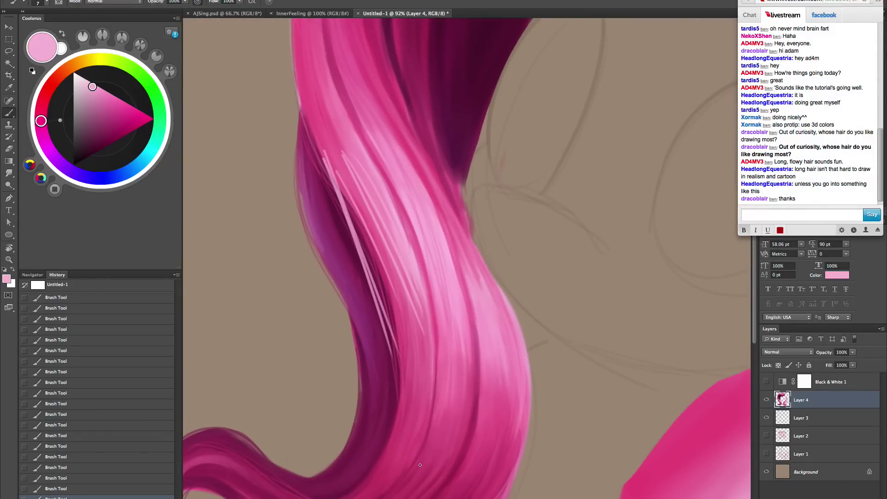
key("ctrl+alt+z")
key("ctrl+alt+z")
key("ctrl+alt+z")
key("ctrl+alt+z")
key("ctrl+alt+z")
key("ctrl+alt+z")
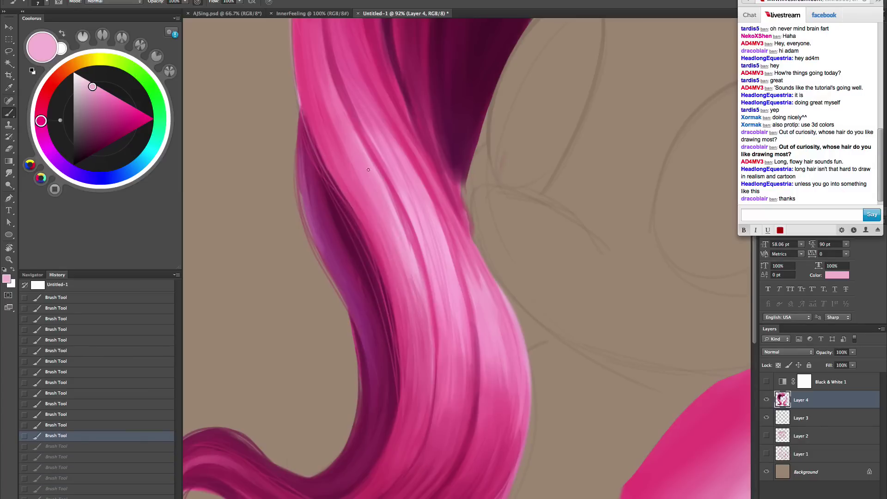
- Paint fine strands in sampled medium and light pinks down the middle of the side lock
left_click(336, 96, "alt")
left_click_drag(341, 149, 398, 267)
left_click_drag(347, 169, 407, 301)
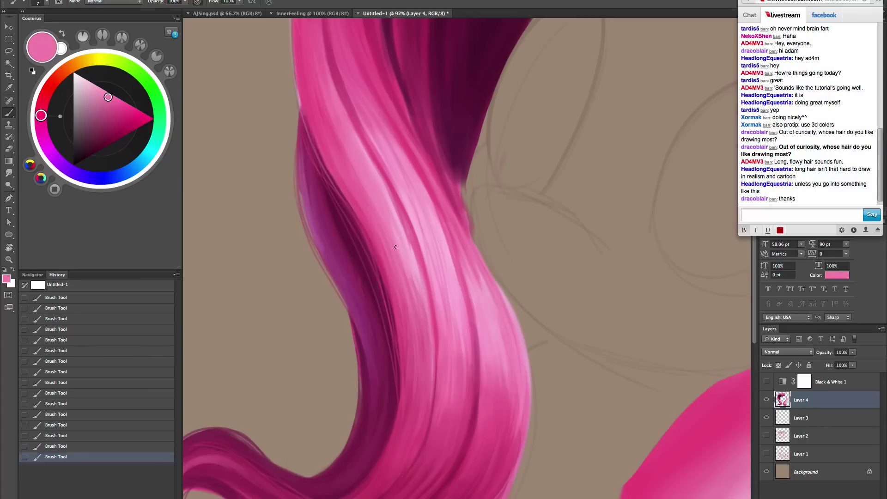
left_click_drag(365, 199, 412, 334)
left_click(395, 222, "alt")
left_click_drag(418, 222, 455, 333)
left_click_drag(498, 367, 505, 287)
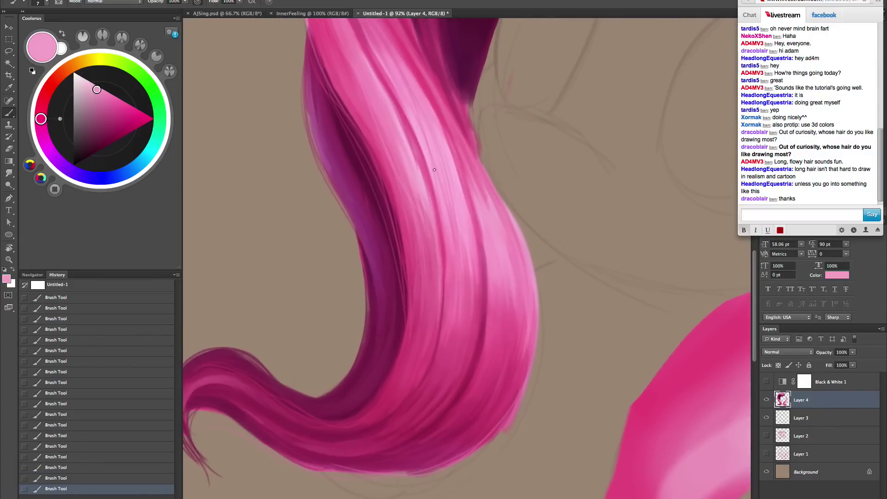
left_click(391, 107, "alt")
left_click_drag(486, 270, 420, 438)
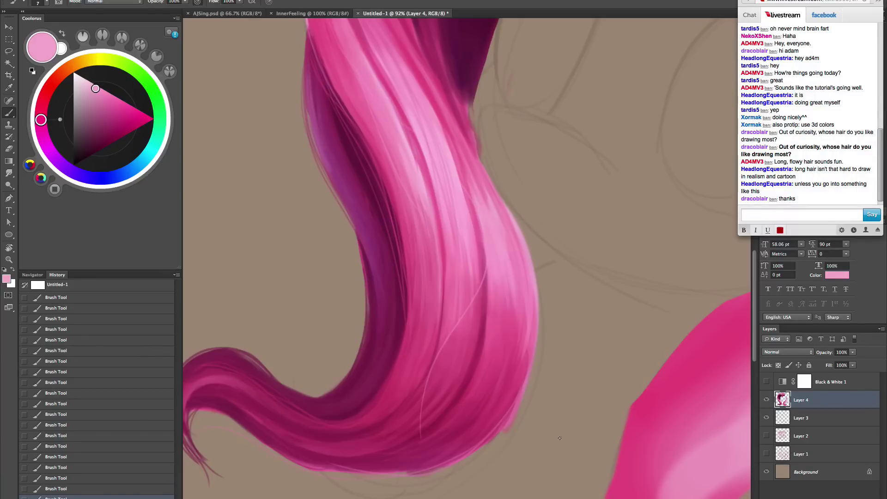
key("super+z")
mouse_move(487, 290)
left_mouse_down()
mouse_move(372, 409)
mouse_move(345, 411)
left_mouse_up()
key("super+z")
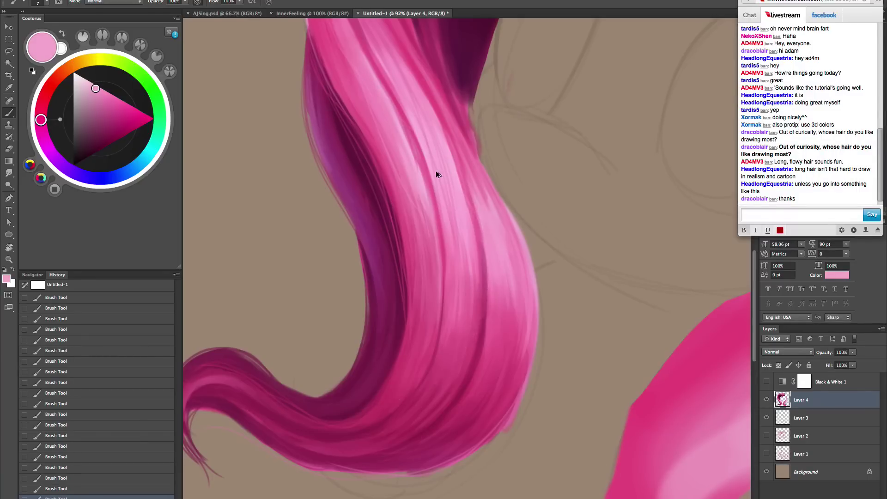
key("ctrl+z")
key("ctrl+z")
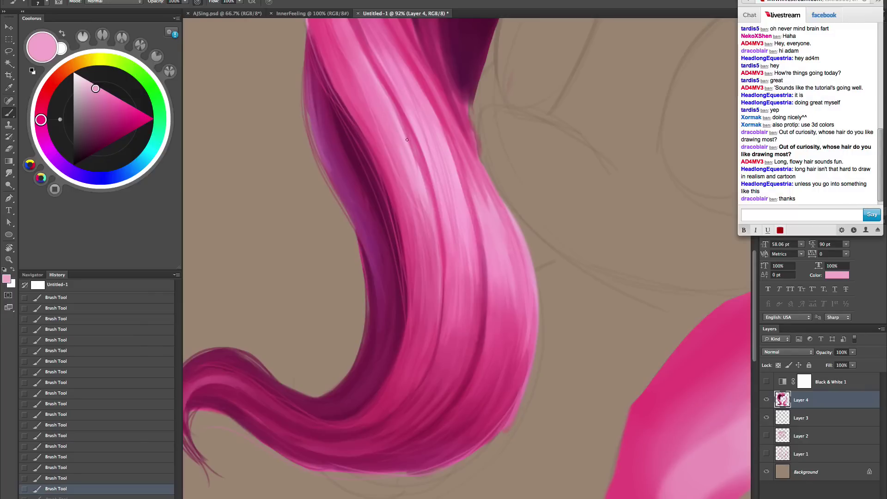
key("ctrl+z")
- Sample medium and light pinks and add thin loose strands sweeping across the side lock's lower bend
left_click(474, 301, "alt")
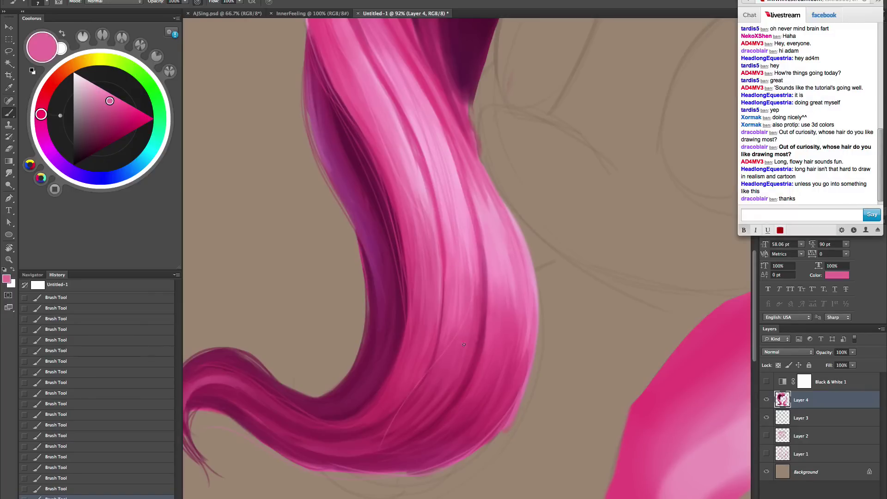
left_click(505, 263, "alt")
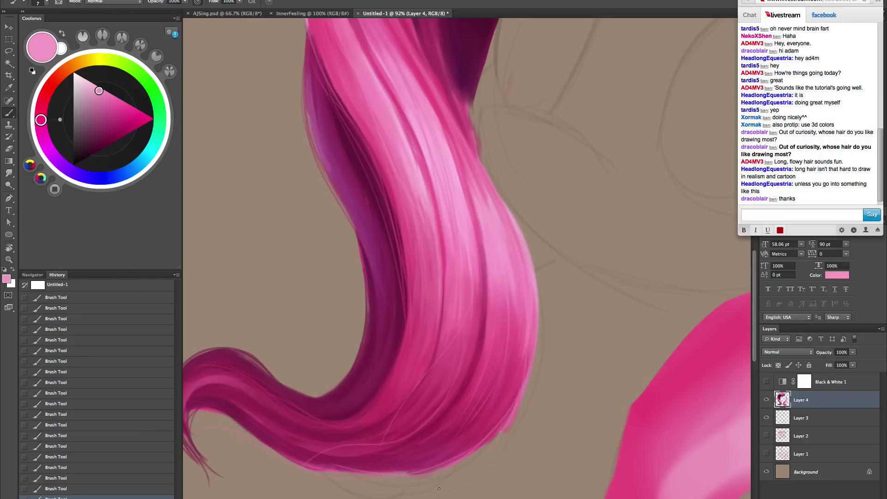
left_click(524, 293, "alt")
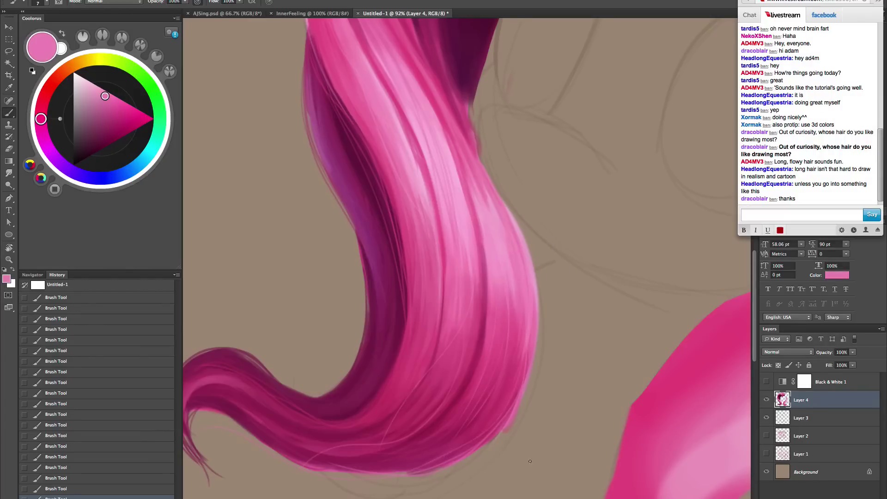
left_click(465, 135, "alt")
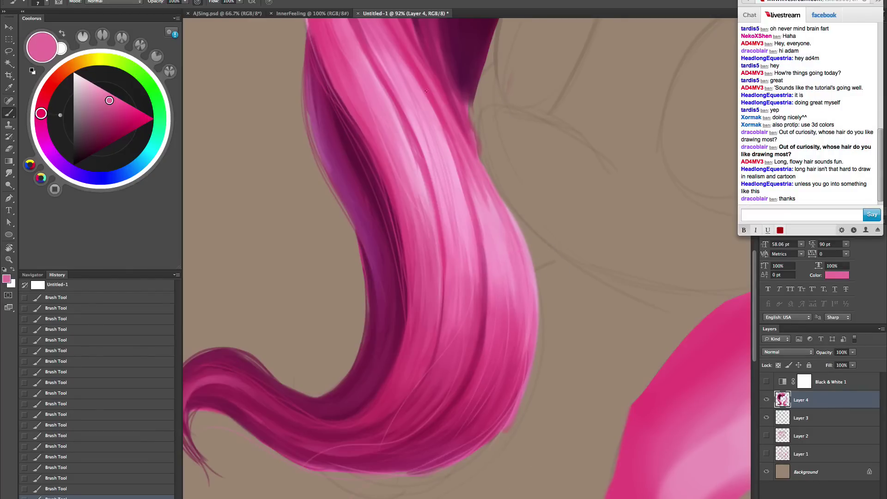
- Sample the fringe's medium pink and paint fine curved strands over the edge of the mane's dark inner area
left_click_drag(520, 285, 458, 495)
key("z")
left_click_drag(545, 350, 524, 350)
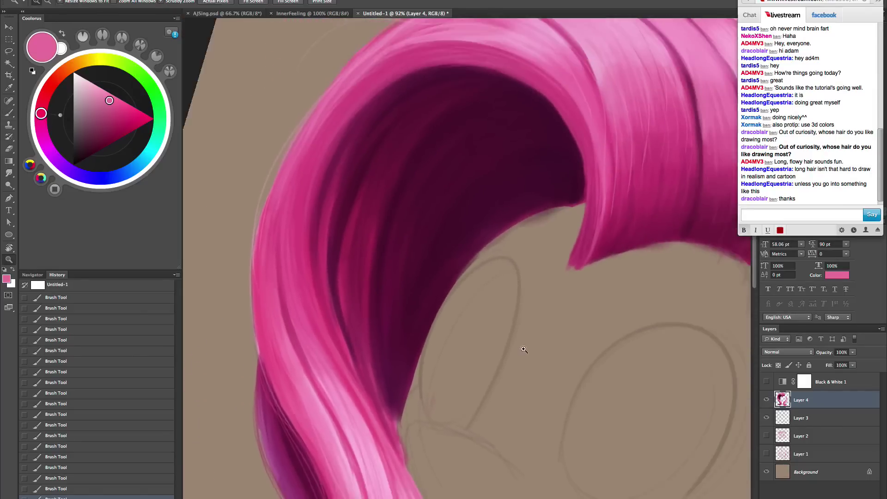
key("r")
left_click_drag(598, 309, 565, 190)
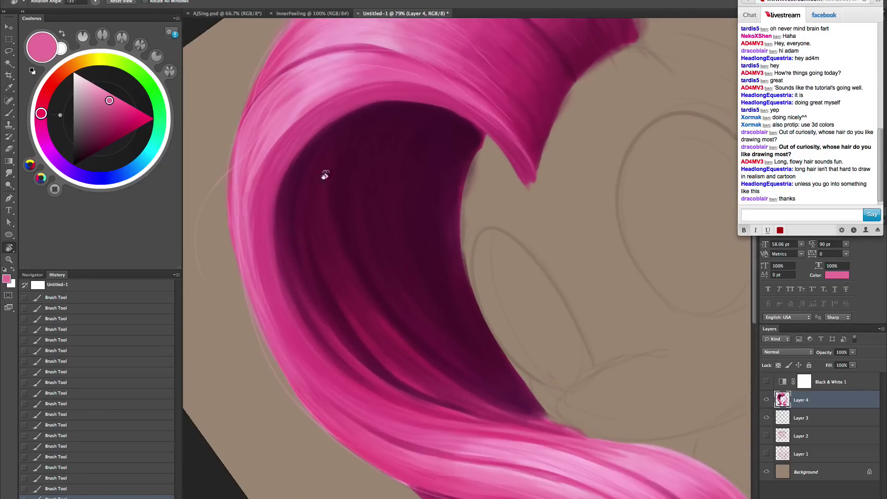
left_click_drag(561, 257, 557, 296)
left_click_drag(546, 295, 575, 309)
key("b")
left_click(523, 112, "alt")
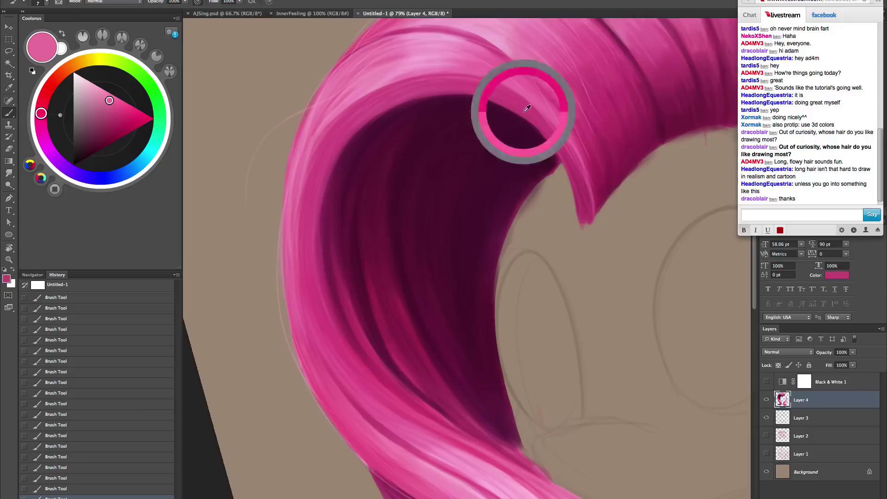
left_click_drag(430, 97, 354, 217)
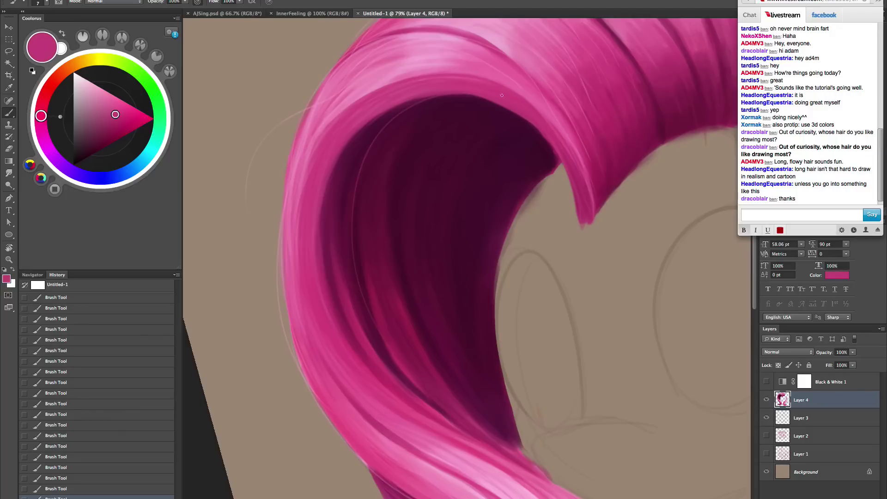
left_click_drag(383, 114, 346, 281)
left_click_drag(400, 102, 372, 341)
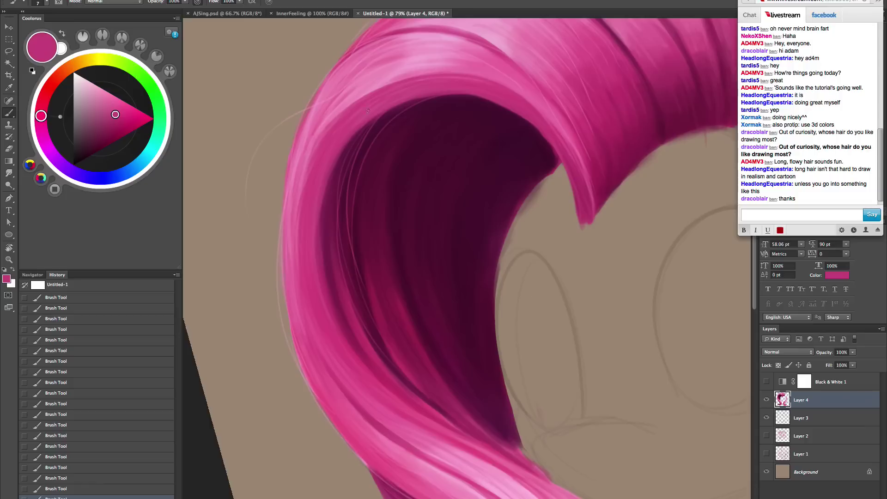
- Sample the deep pink near the fringe tip and paint long strands following the fringe's underside across the dark interior
left_click(564, 138, "alt")
left_click_drag(512, 111, 369, 459)
key("r")
mouse_move(580, 433)
left_mouse_down()
mouse_move(528, 460)
mouse_move(508, 400)
left_mouse_up()
key("r")
left_click_drag(624, 362, 578, 412)
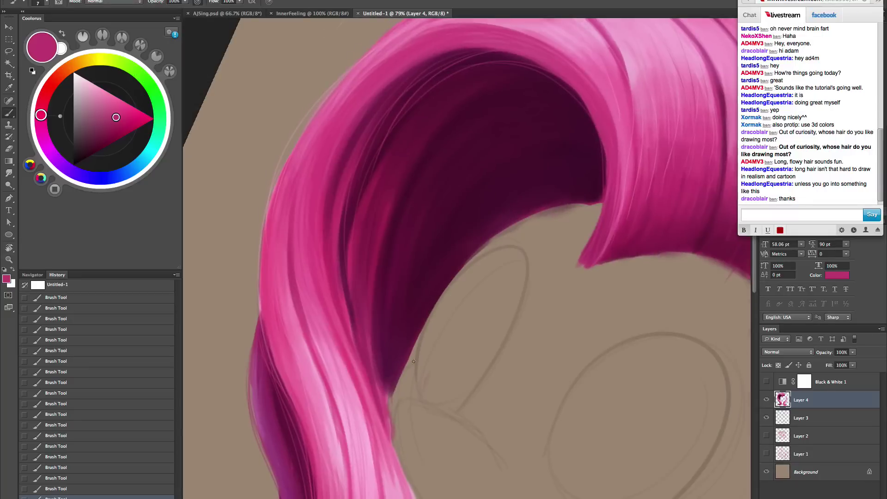
- Sample dark maroon and deep magenta tones from the mane's dark interior and undo the last few brush strokes
left_click(492, 87, "alt")
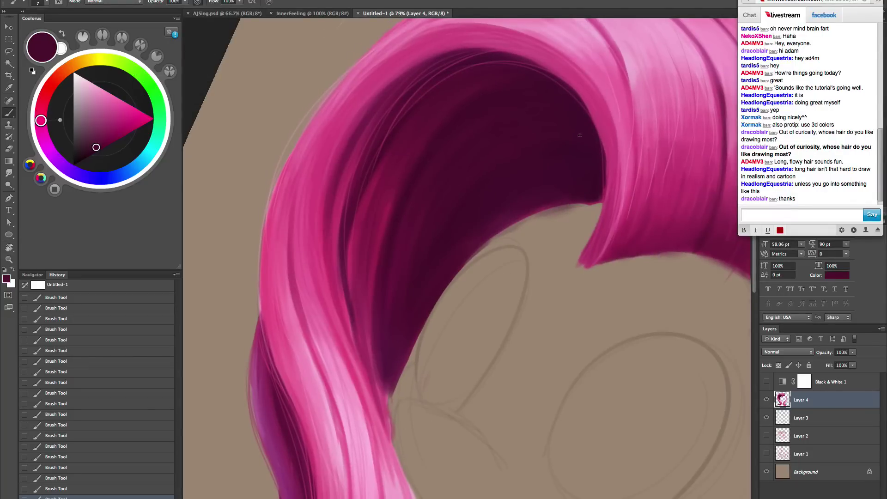
left_click(451, 99, "alt")
left_click(371, 278, "alt")
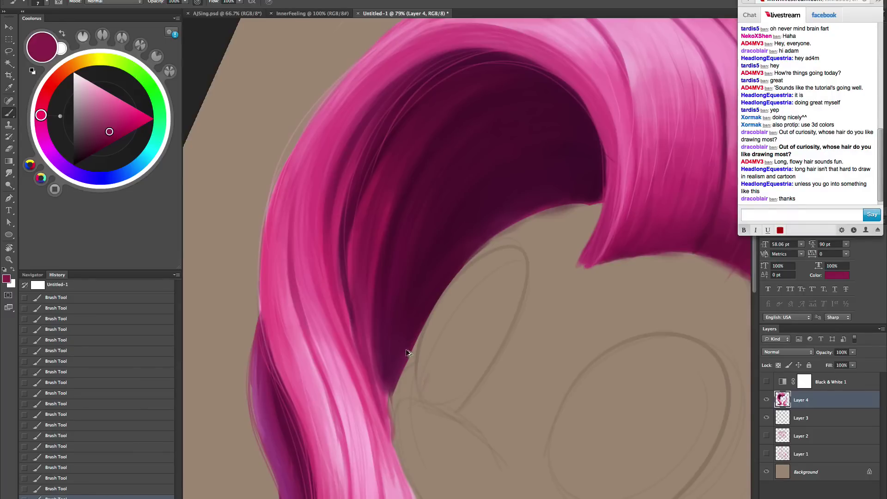
key("ctrl+alt+z")
key("ctrl+alt+z")
key("ctrl+alt+z")
key("ctrl+alt+z")
key("ctrl+alt+z")
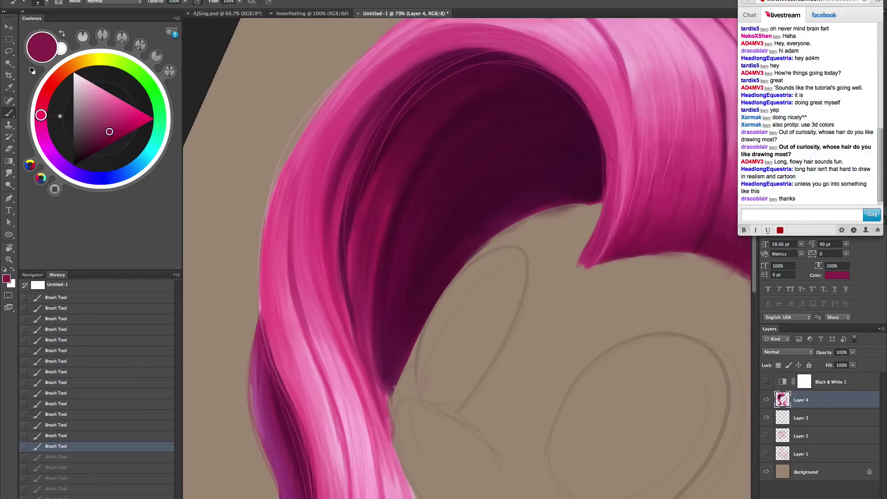
- Try thin deep magenta strands along the face-side edge of the dark interior and undo the last one
mouse_move(395, 387)
left_mouse_down()
mouse_move(398, 303)
mouse_move(438, 230)
mouse_move(397, 394)
mouse_move(529, 170)
left_mouse_up()
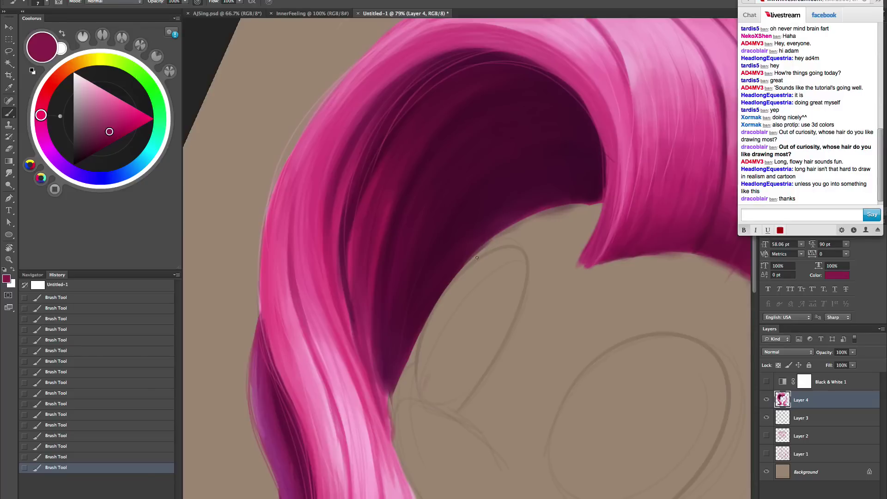
key("ctrl+alt+z")
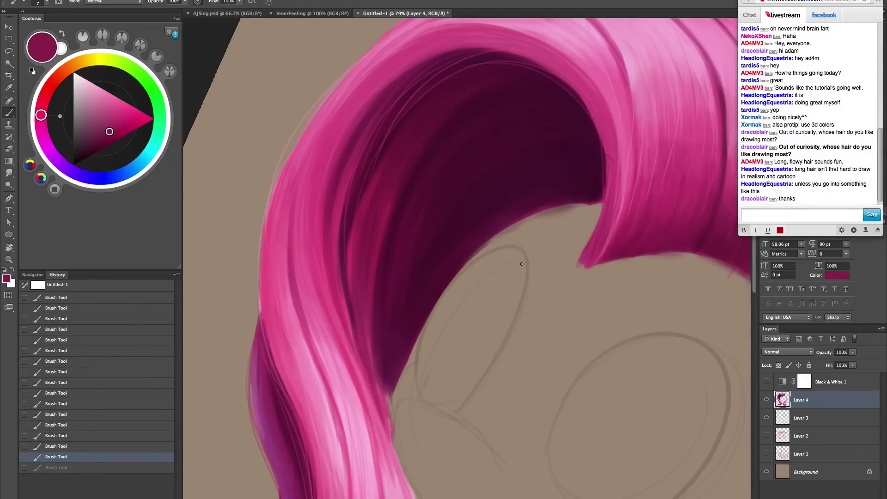
key("Escape")
- Sample the interior's dark maroon, enlarge the brush to 100 px and darken the interior along its face-side edge
left_click(501, 148, "alt")
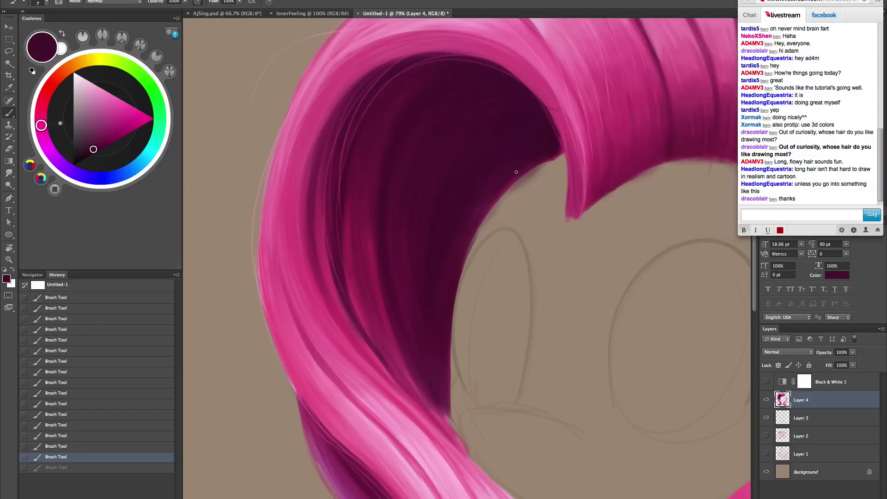
key("bracketright")
key("bracketright")
key("bracketright")
key("bracketright")
key("bracketright")
key("bracketright")
key("bracketright")
key("bracketright")
key("bracketright")
key("bracketright")
key("bracketright")
left_click_drag(479, 197, 504, 179)
mouse_move(510, 186)
left_mouse_down()
mouse_move(469, 220)
mouse_move(498, 187)
mouse_move(440, 279)
left_mouse_up()
left_click(500, 176, "alt")
key("bracketright")
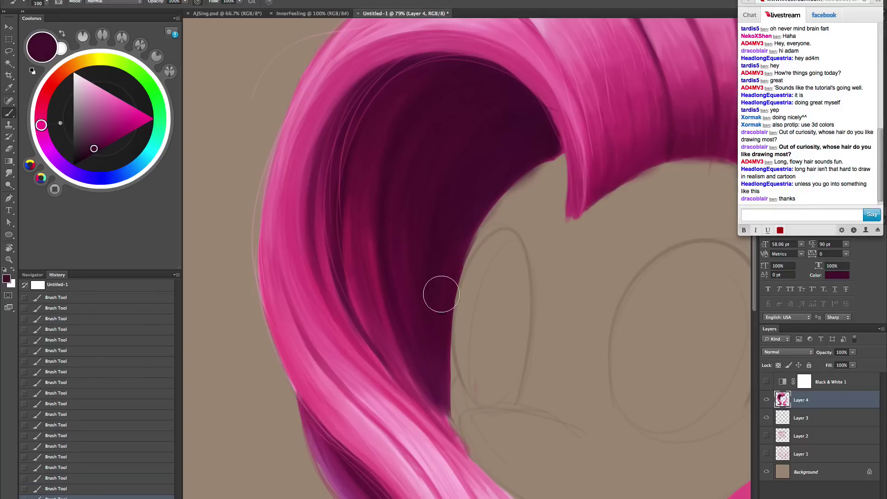
left_click_drag(484, 191, 448, 377)
left_click_drag(462, 218, 451, 383)
- Sample the fringe's medium pink, reduce the brush to 9 px and paint fine strands along the fringe's middle crease
key("z")
left_click_drag(563, 293, 542, 306)
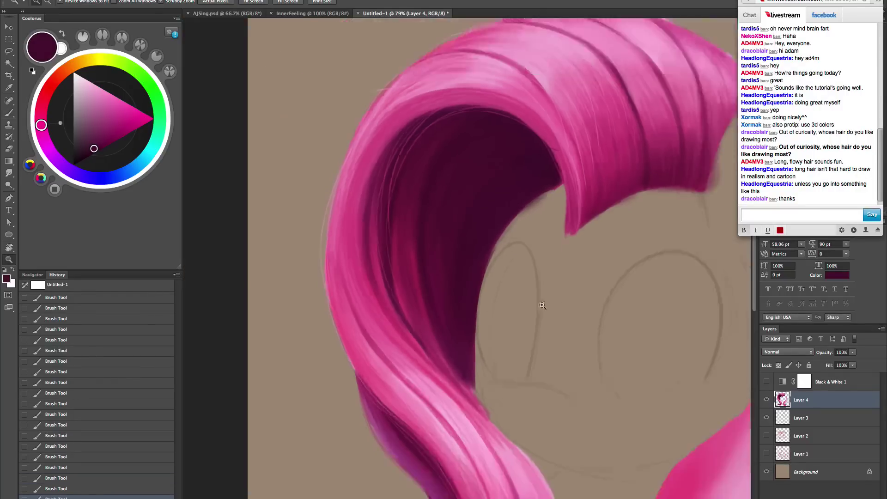
key("r")
mouse_move(476, 376)
left_mouse_down()
mouse_move(637, 311)
mouse_move(586, 312)
mouse_move(625, 276)
mouse_move(491, 134)
mouse_move(499, 340)
mouse_move(561, 226)
left_mouse_up()
key("b")
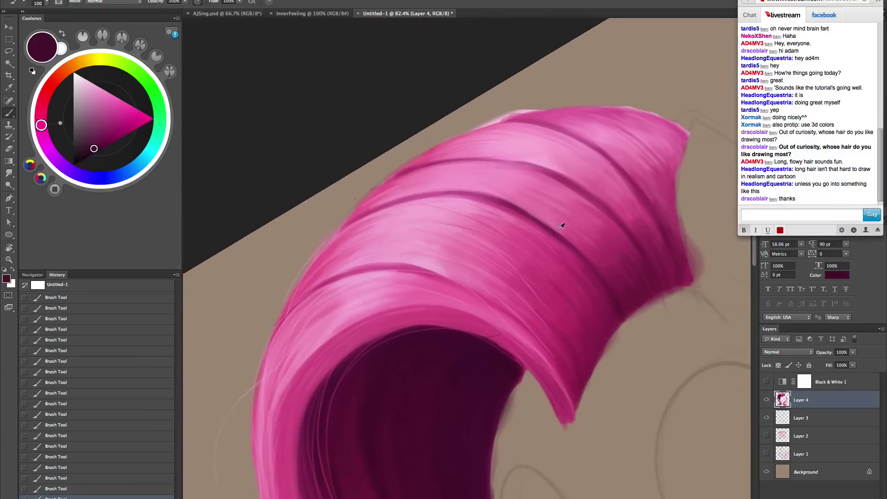
left_click(519, 215, "alt")
key("bracketleft")
key("bracketleft")
key("bracketleft")
key("bracketleft")
key("bracketleft")
key("bracketleft")
key("bracketleft")
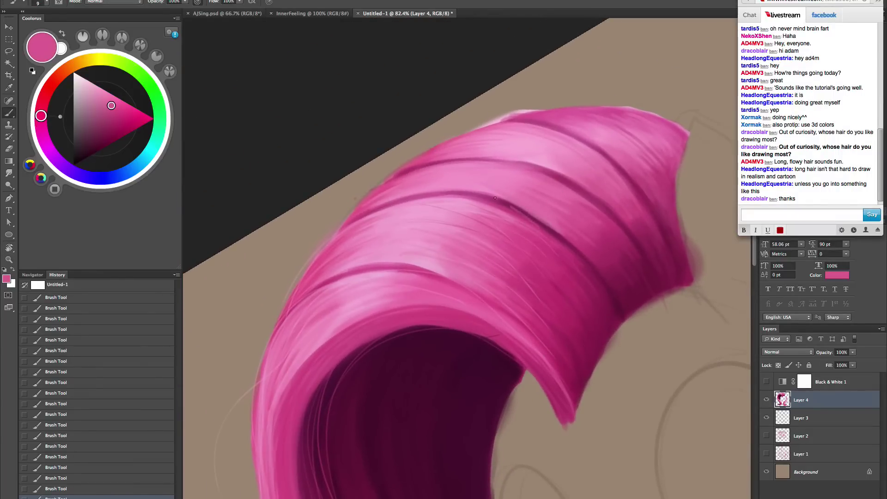
mouse_move(494, 198)
left_mouse_down()
mouse_move(392, 199)
mouse_move(365, 215)
left_mouse_up()
- Sample a light pink, paint thin strands along the next crease of the fringe and undo the last one
left_click(469, 201, "alt")
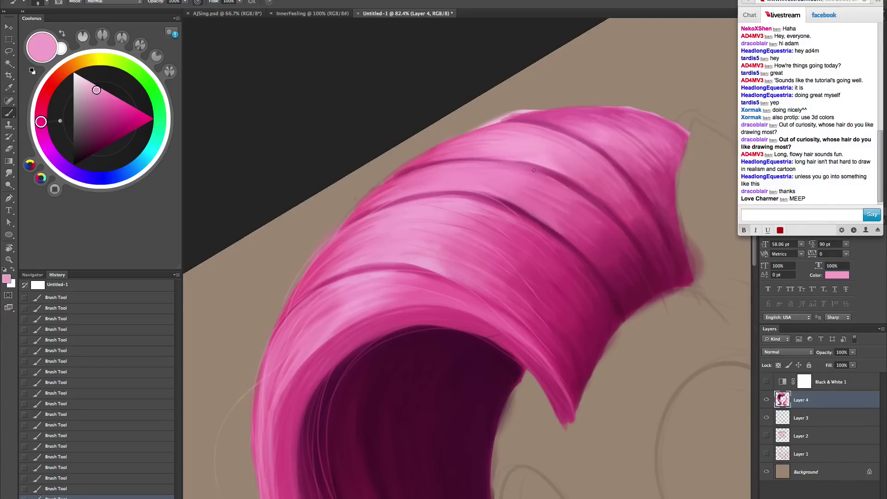
left_click_drag(457, 159, 366, 205)
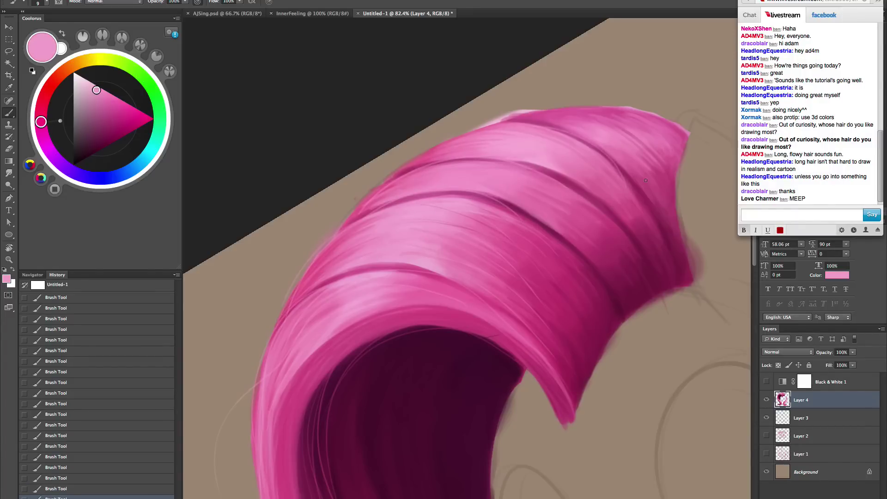
key("super+z")
- Sample the pink near the front of the fringe and paint fine strands down its front sections
key("r")
mouse_move(670, 256)
left_mouse_down()
mouse_move(503, 448)
mouse_move(369, 375)
left_mouse_up()
key("b")
left_click(534, 191, "alt")
left_click_drag(534, 202, 536, 243)
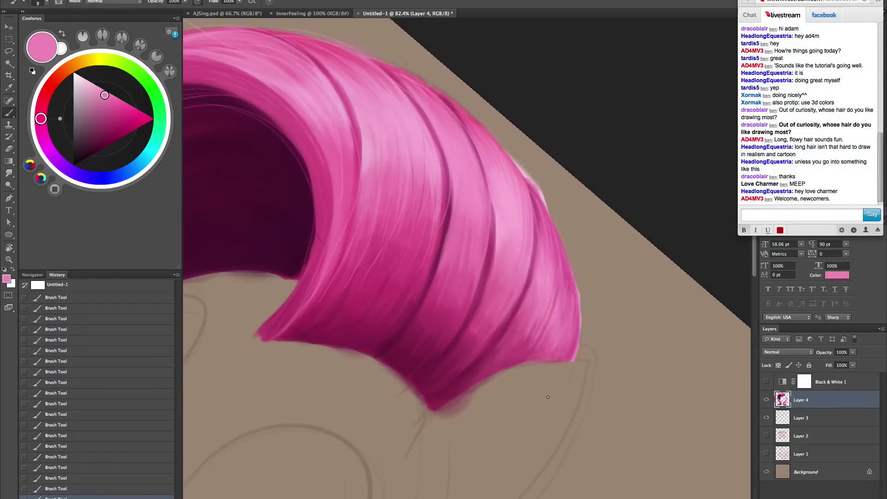
key("Escape")
- Erase the pale fringing along the fringe's upper outer edge toward its front tip with a 20 px eraser
left_click_drag(492, 337, 538, 388)
key("e")
key("r")
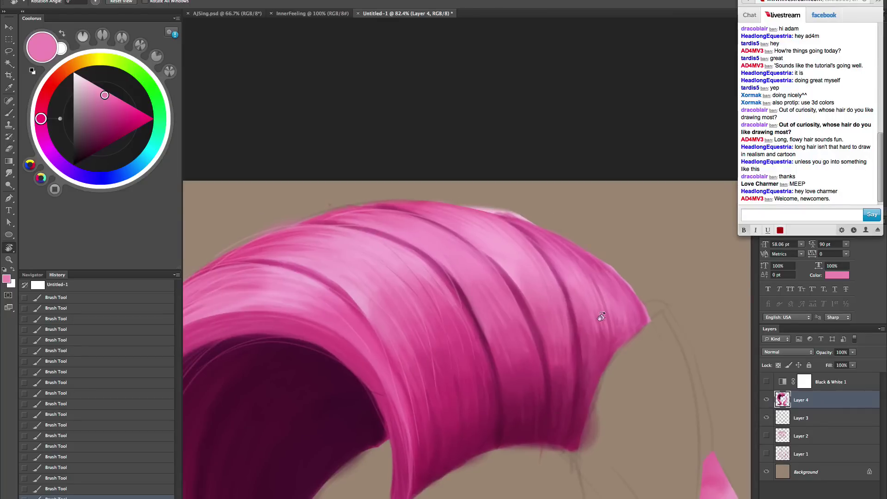
left_click_drag(600, 317, 514, 366)
key("e")
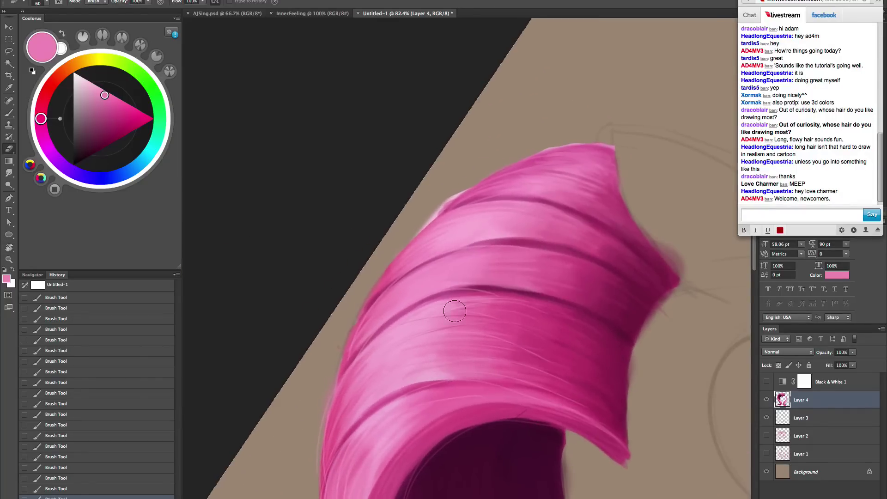
key("bracketleft")
mouse_move(418, 225)
left_mouse_down()
mouse_move(471, 178)
mouse_move(453, 195)
left_mouse_up()
left_click_drag(455, 194, 485, 171)
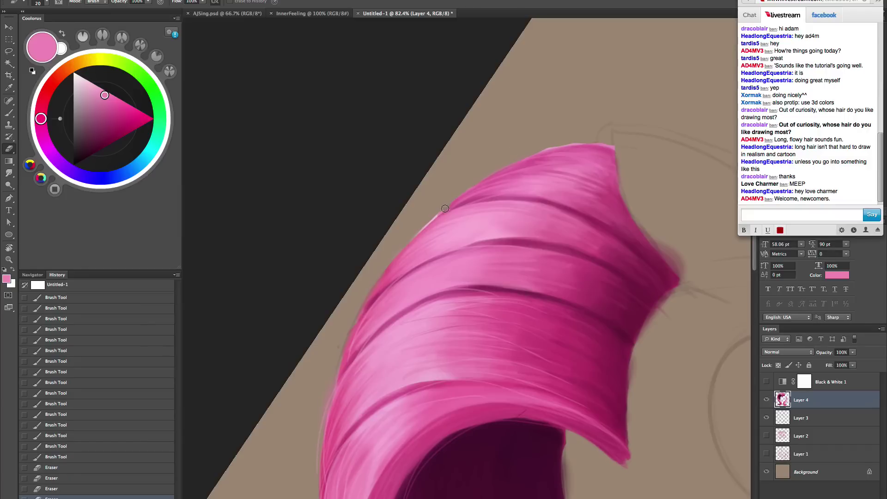
mouse_move(445, 208)
left_mouse_down()
mouse_move(409, 236)
mouse_move(552, 139)
left_mouse_up()
left_click_drag(490, 176, 635, 130)
mouse_move(528, 156)
left_mouse_down()
mouse_move(646, 144)
mouse_move(582, 140)
left_mouse_up()
left_click_drag(596, 140, 499, 167)
left_click_drag(481, 176, 443, 200)
- Clean up the mane's outer contour behind the fringe creases with the eraser, undoing one stray stroke
left_click_drag(359, 323, 388, 265)
left_click_drag(439, 318, 462, 251)
key("ctrl+z")
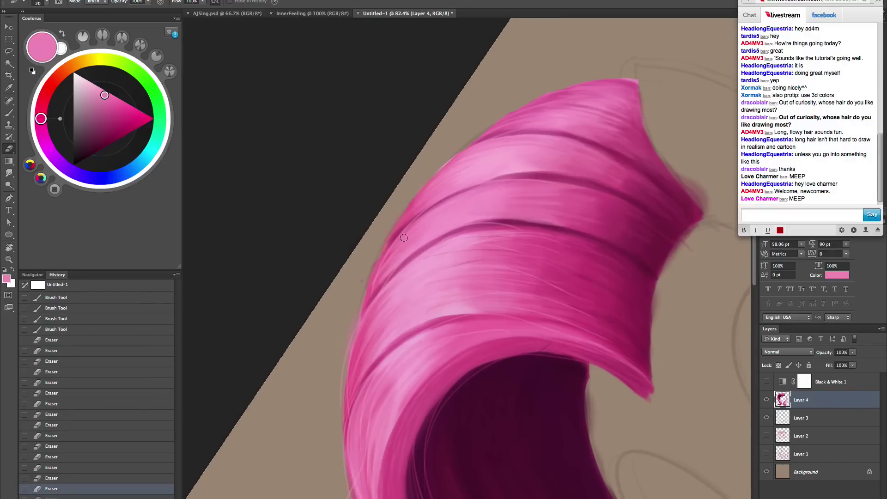
left_click_drag(384, 247, 421, 180)
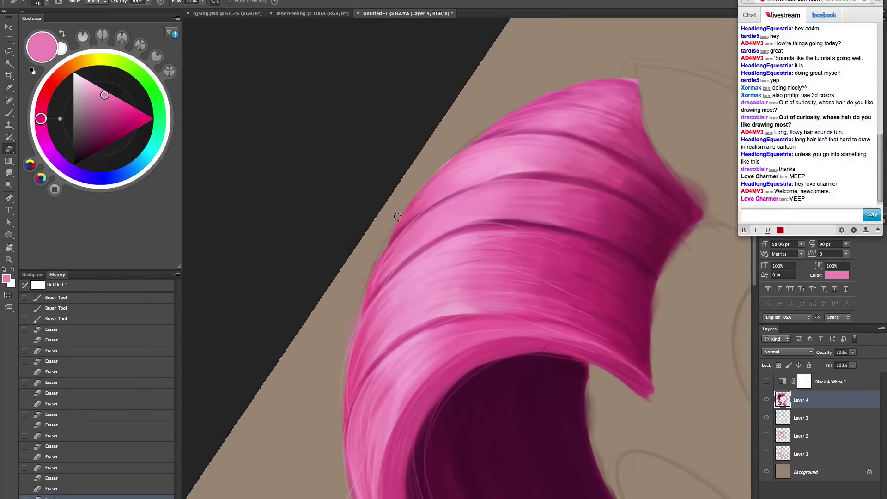
left_click_drag(397, 216, 456, 149)
key("r")
mouse_move(573, 296)
left_mouse_down()
mouse_move(582, 344)
mouse_move(607, 307)
left_mouse_up()
key("e")
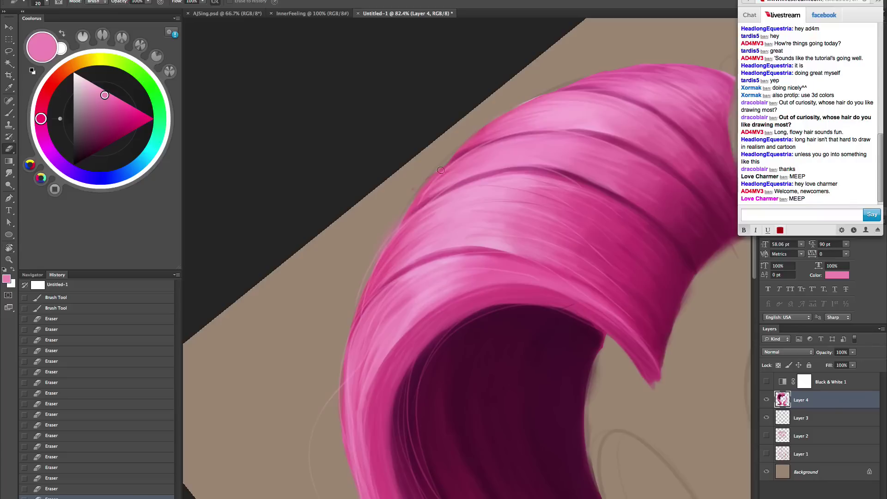
left_click_drag(440, 168, 406, 201)
- Sample the deep pink beside the dark interior and paint short strokes down the fringe's inner edge toward its pointed tip
key("Escape")
left_click_drag(544, 311, 537, 248)
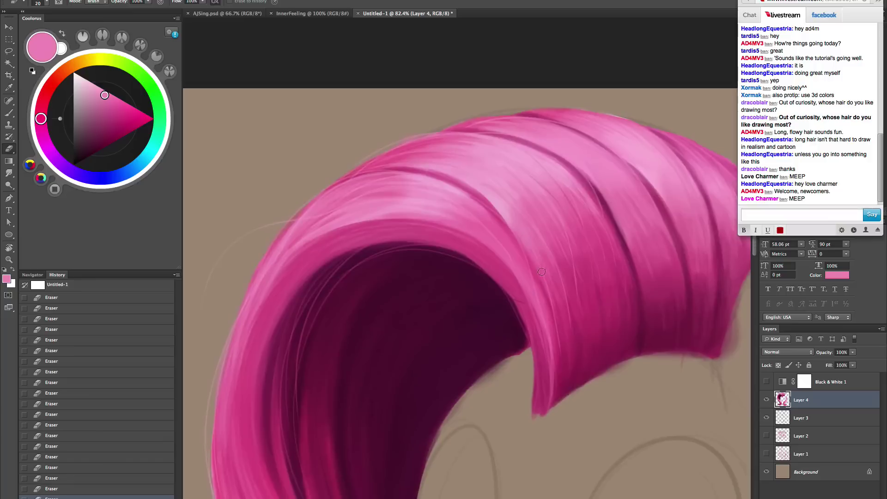
key("z")
left_click(549, 309, "alt")
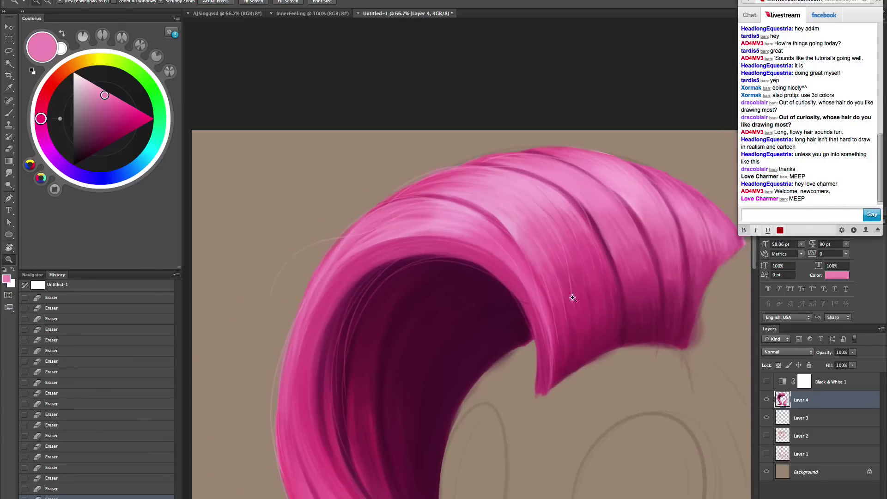
key("r")
mouse_move(573, 297)
left_mouse_down()
mouse_move(568, 387)
mouse_move(533, 291)
left_mouse_up()
key("b")
left_click(499, 250, "alt")
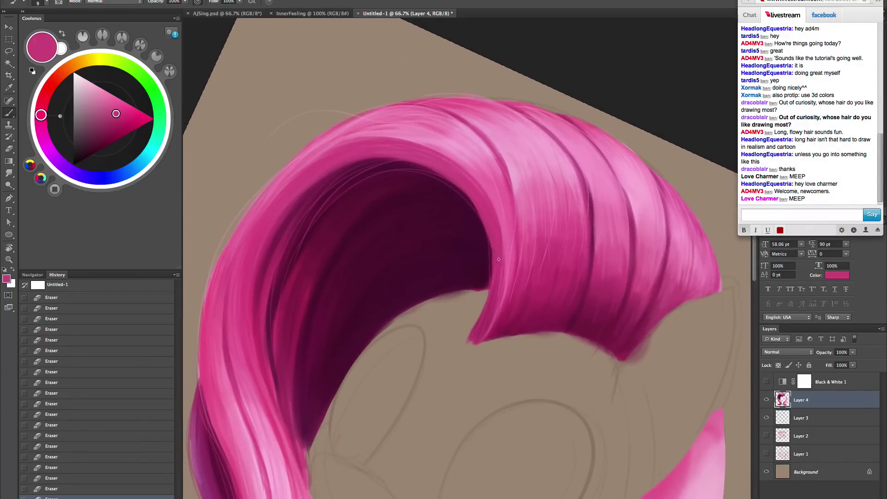
left_click_drag(498, 245, 496, 282)
left_click_drag(497, 249, 494, 296)
left_click_drag(497, 261, 493, 302)
key("Escape")
- Erase the stray paint beneath the fringe's pointed inner tip to sharpen it
left_click_drag(558, 312, 558, 233)
key("e")
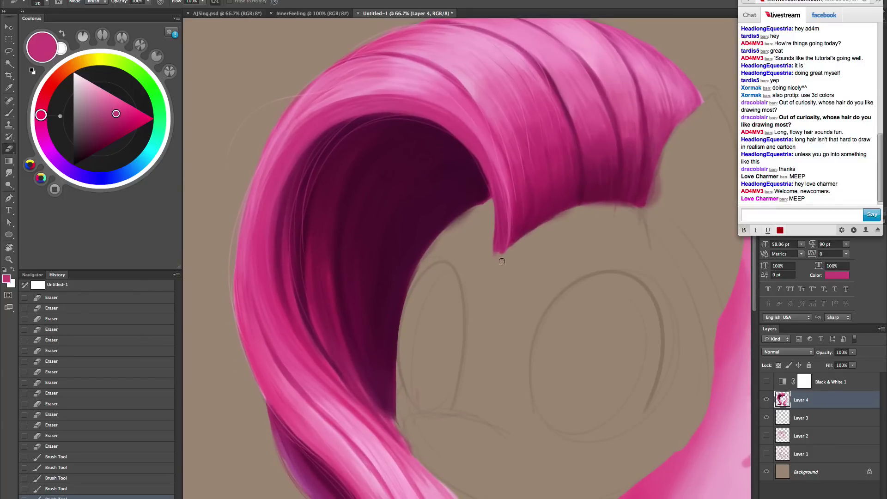
left_click_drag(493, 257, 500, 257)
mouse_move(498, 257)
left_mouse_down()
mouse_move(507, 254)
mouse_move(519, 287)
mouse_move(481, 349)
left_mouse_up()
- Select the Background layer and set the brush color to light blue
key("z")
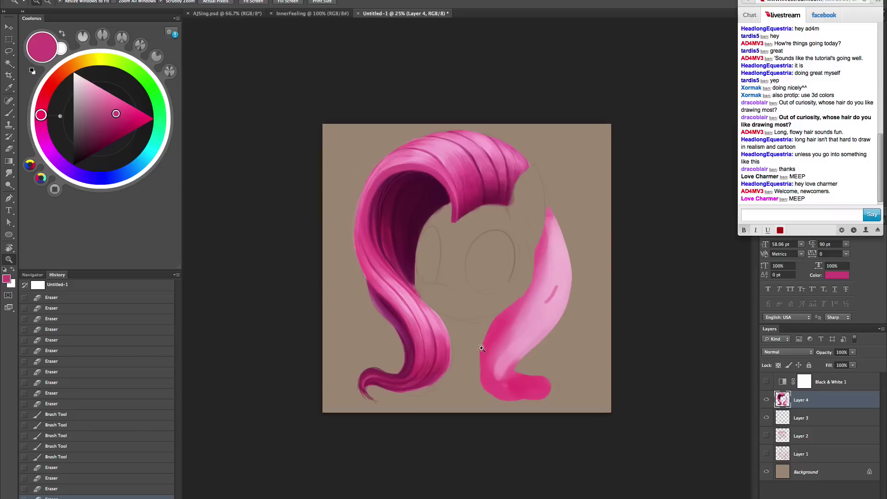
key("ctrl+plus")
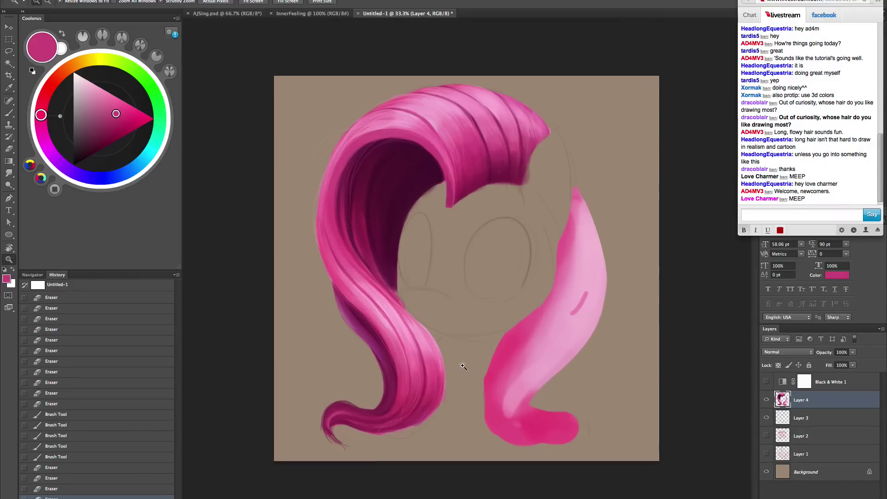
left_click(811, 483)
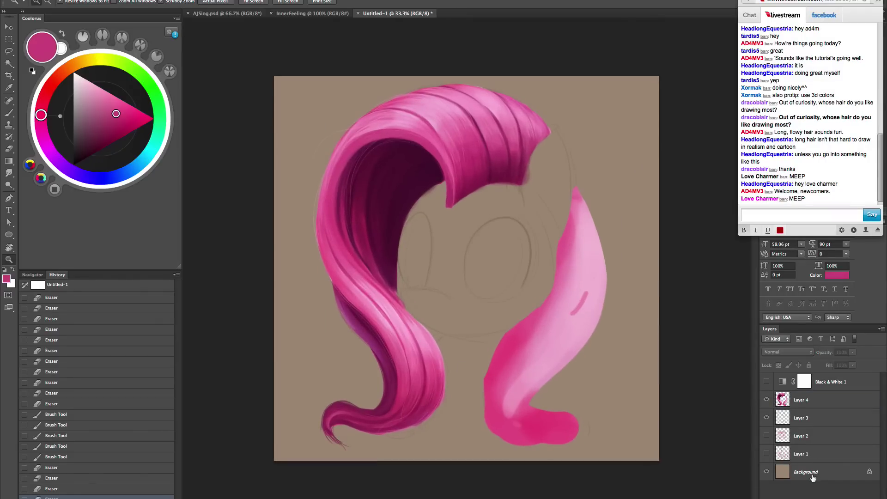
left_click(820, 475)
key("b")
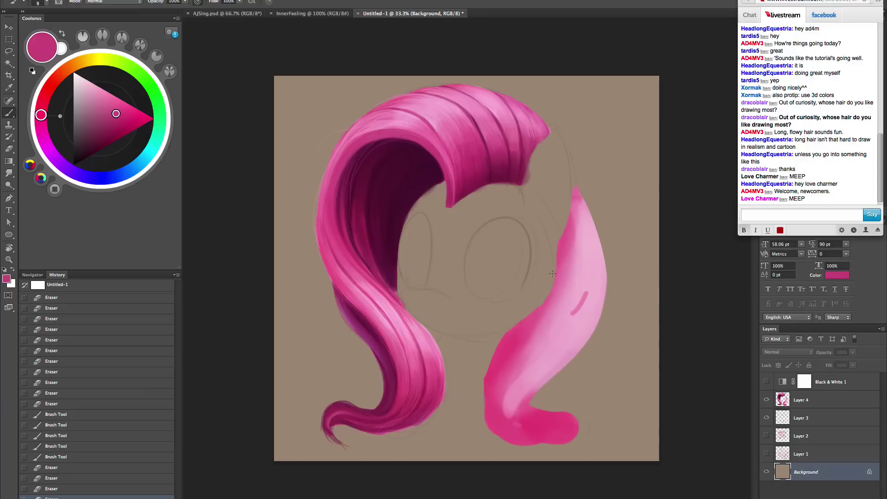
left_click(554, 327, "ctrl+alt+super")
mouse_move(599, 347)
left_mouse_down()
mouse_move(526, 307)
mouse_move(538, 329)
left_mouse_up()
right_click(528, 308)
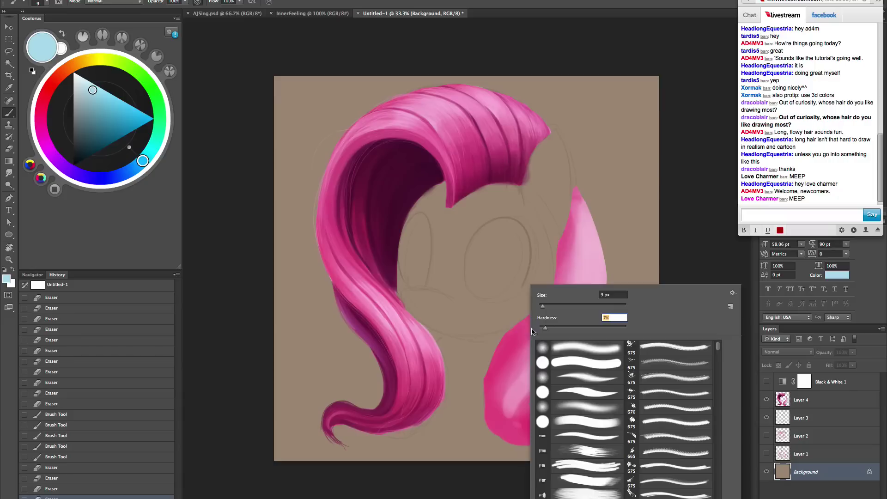
left_click(669, 259)
- Enlarge the soft brush to 1800 px and paint broad light blue bands across the upper half of the background
key("bracketright")
key("bracketright")
key("bracketright")
key("bracketright")
key("bracketright")
key("bracketright")
key("bracketright")
key("bracketright")
key("bracketright")
key("bracketright")
key("bracketright")
key("bracketright")
key("bracketright")
key("bracketright")
key("bracketright")
key("bracketright")
key("bracketright")
key("bracketright")
key("bracketright")
key("bracketright")
key("bracketright")
key("bracketright")
key("bracketright")
key("bracketright")
key("bracketright")
key("bracketright")
key("bracketright")
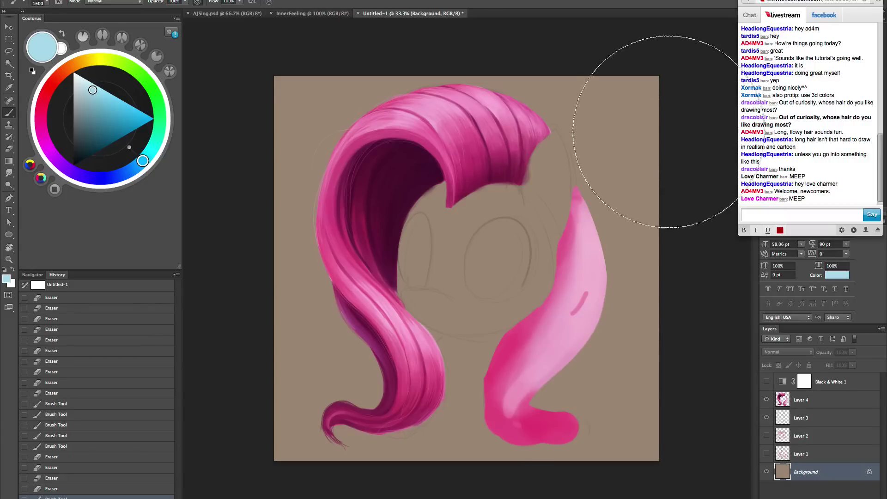
mouse_move(674, 119)
left_mouse_down()
mouse_move(297, 109)
mouse_move(179, 158)
mouse_move(198, 158)
left_mouse_up()
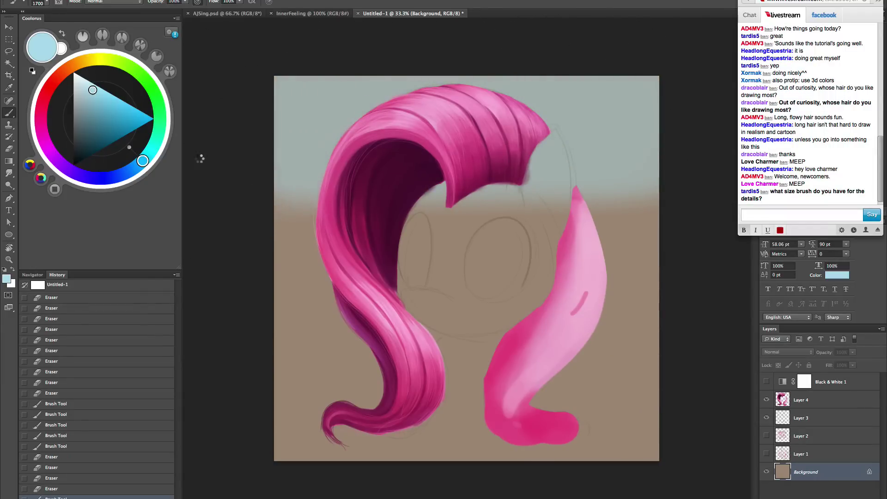
key("bracketright")
left_click_drag(626, 204, 245, 213)
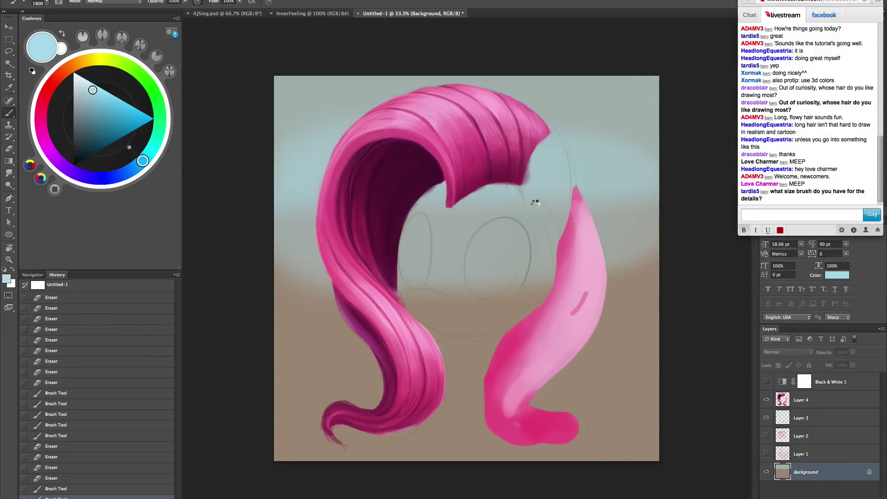
mouse_move(594, 109)
left_mouse_down()
mouse_move(415, 99)
mouse_move(333, 111)
left_mouse_up()
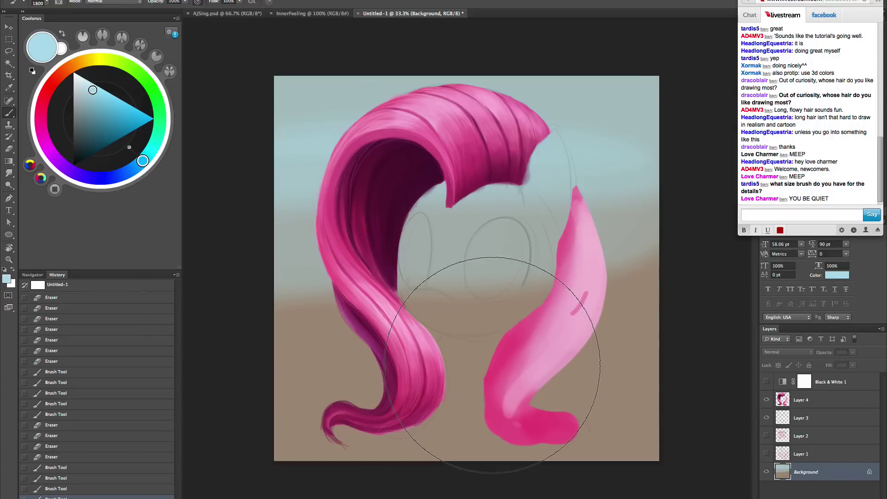
- Choose a paler blue-green, set the brush to 1700 px and paint it across the top of the background
key("bracketleft")
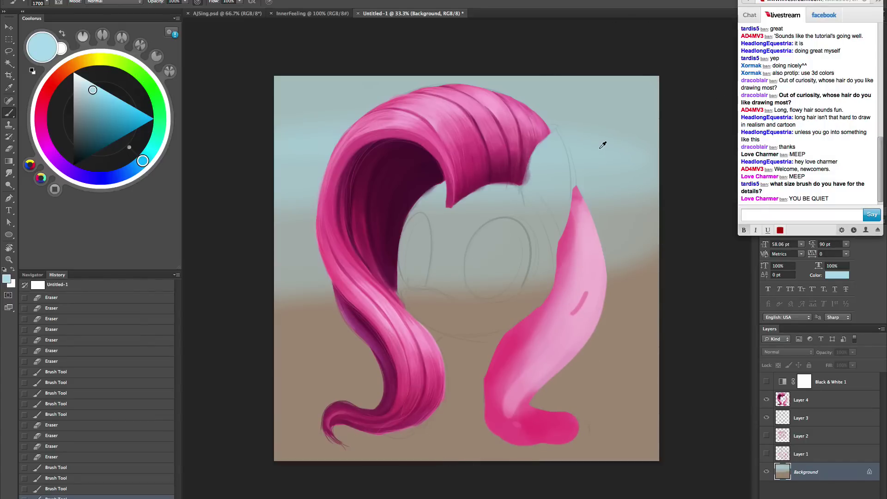
left_click(600, 149, "alt")
key("bracketright")
left_click(604, 151, "ctrl+alt+super")
mouse_move(605, 153)
left_mouse_down()
mouse_move(561, 107)
mouse_move(359, 110)
mouse_move(254, 136)
left_mouse_up()
left_click_drag(220, 175, 240, 147)
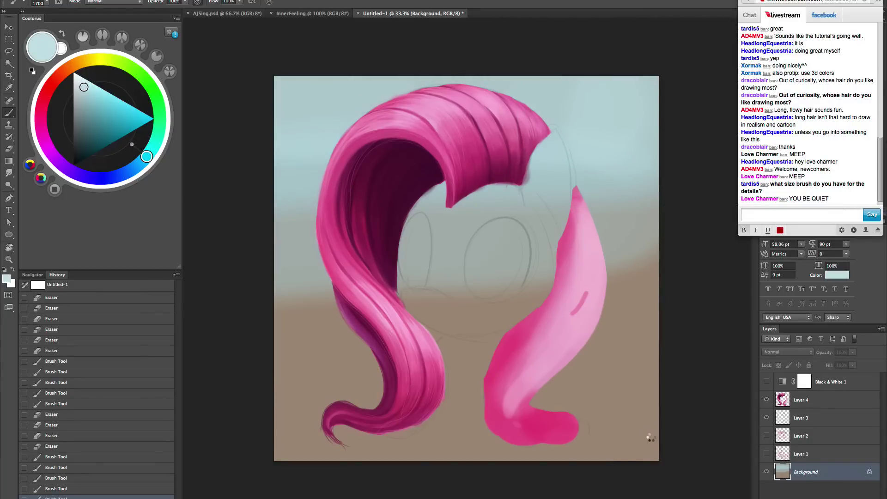
key("z")
left_click_drag(492, 310, 504, 312)
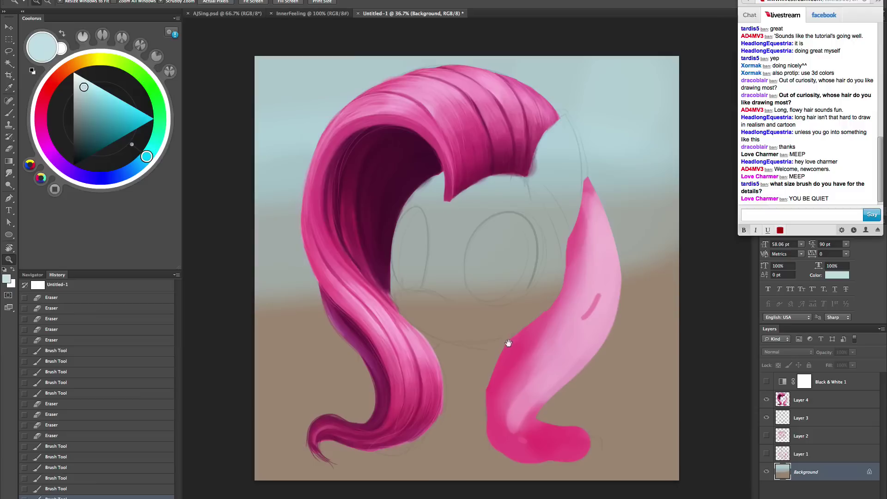
- Add a new empty layer directly above Layer 3
left_click(815, 426)
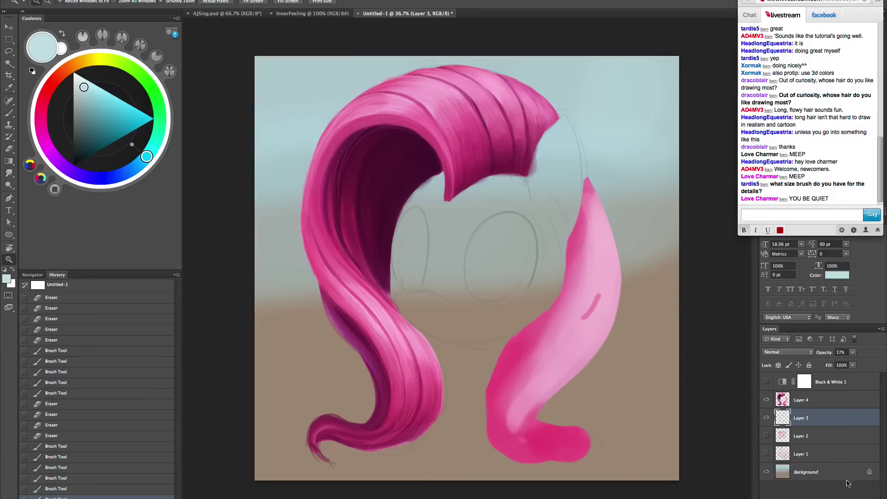
key("ctrl+shift+alt+n")
key("b")
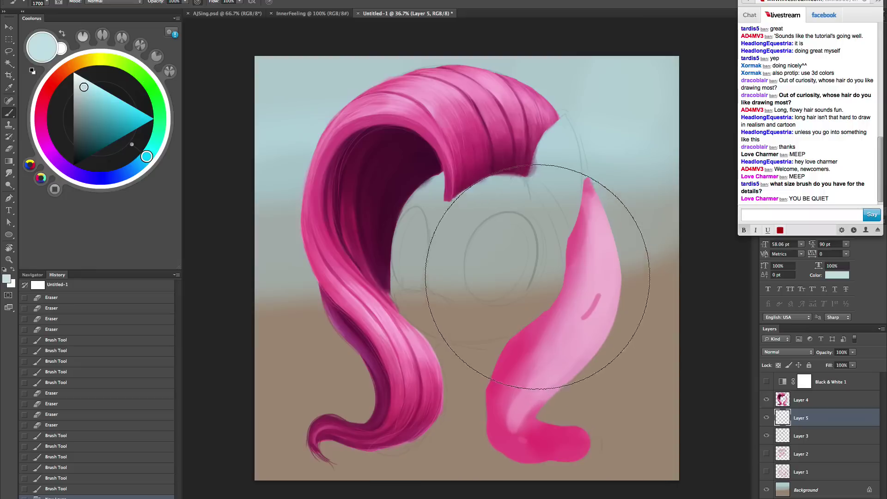
right_click(537, 277)
key("Escape")
key("z")
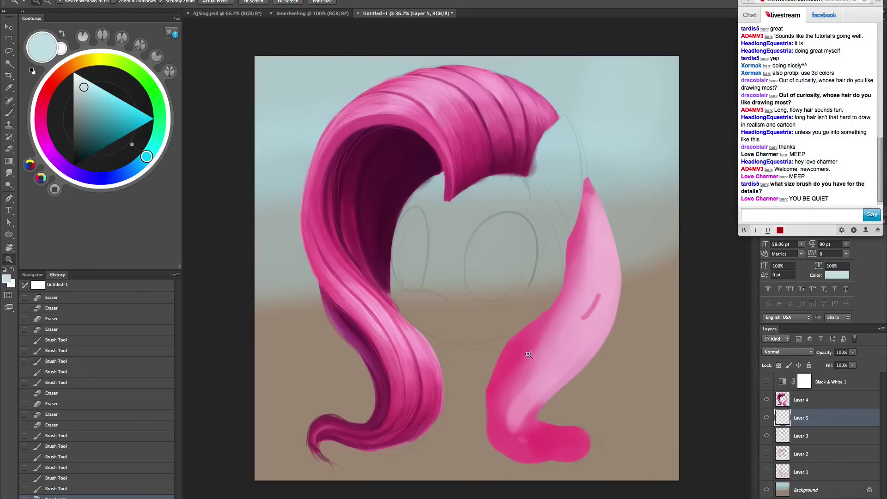
- Set the brush color to a muted golden yellow for the pony's coat
mouse_move(529, 355)
left_mouse_down()
mouse_move(628, 359)
mouse_move(565, 299)
left_mouse_up()
key("b")
left_click(548, 301, "ctrl+alt+super")
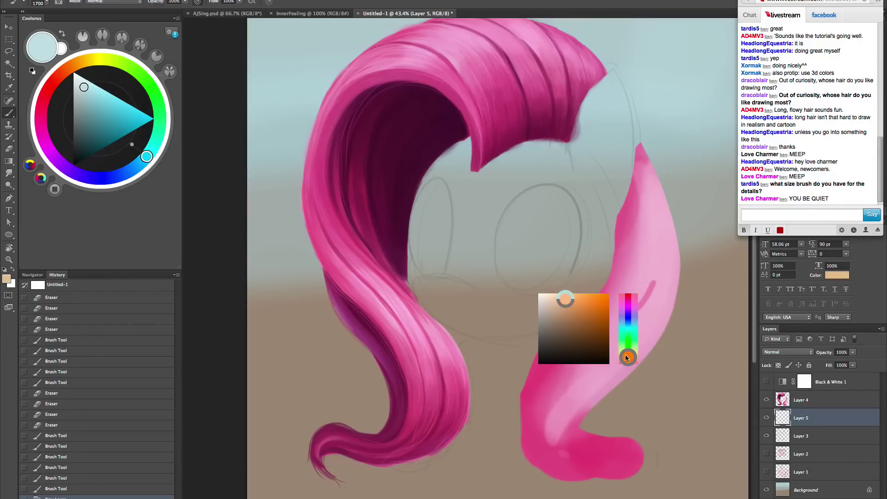
left_click_drag(626, 357, 629, 352)
left_click_drag(568, 300, 567, 300)
right_click(589, 300)
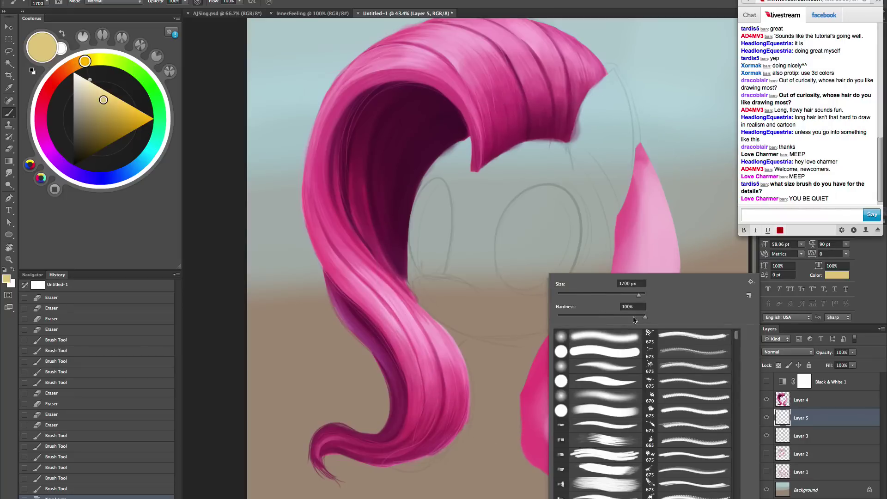
left_click_drag(644, 316, 576, 326)
key("Return")
- Shrink the brush to 175 px and undo the test stroke made over the face
key("bracketleft")
key("bracketleft")
key("bracketleft")
key("bracketleft")
key("bracketleft")
key("bracketleft")
key("bracketleft")
key("bracketleft")
key("bracketleft")
key("bracketleft")
key("bracketleft")
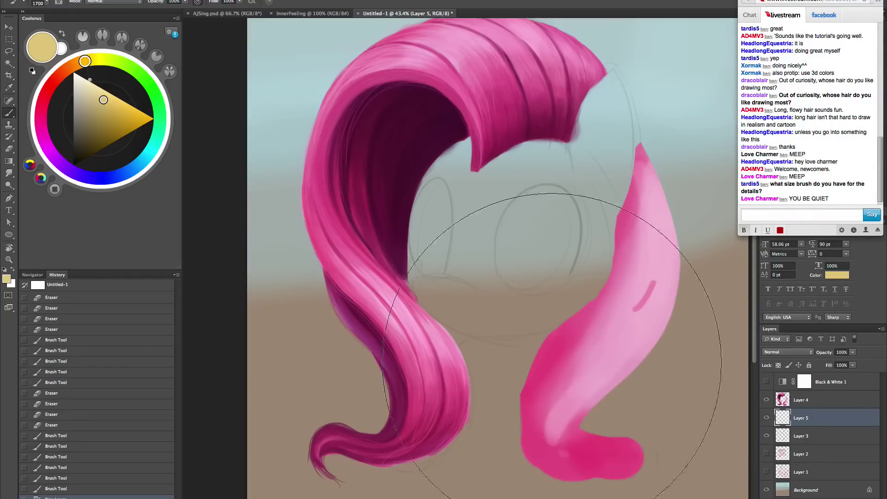
key("bracketleft")
key("bracketleft")
key("bracketleft")
key("bracketleft")
key("bracketleft")
key("bracketleft")
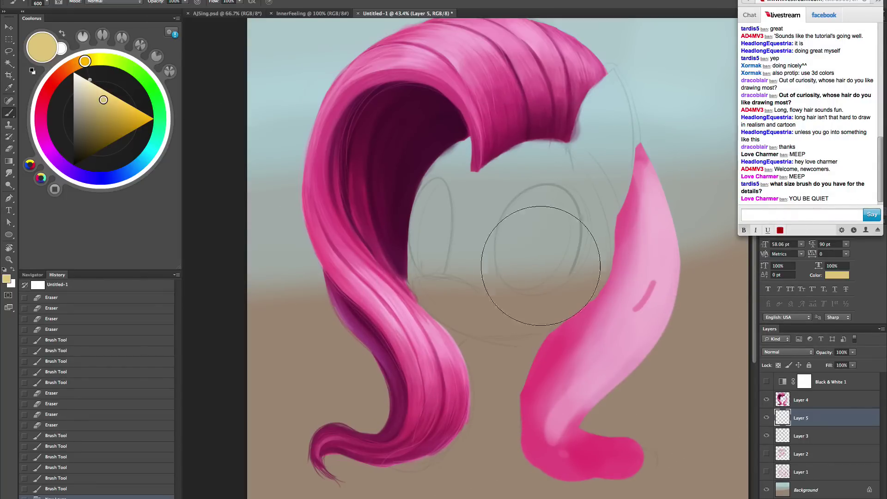
mouse_move(547, 194)
left_mouse_down()
mouse_move(525, 233)
mouse_move(510, 218)
mouse_move(560, 151)
mouse_move(526, 153)
mouse_move(486, 180)
mouse_move(471, 146)
mouse_move(429, 194)
mouse_move(417, 247)
mouse_move(424, 286)
mouse_move(442, 289)
mouse_move(444, 192)
mouse_move(445, 284)
mouse_move(451, 212)
mouse_move(460, 235)
left_mouse_up()
key("ctrl+z")
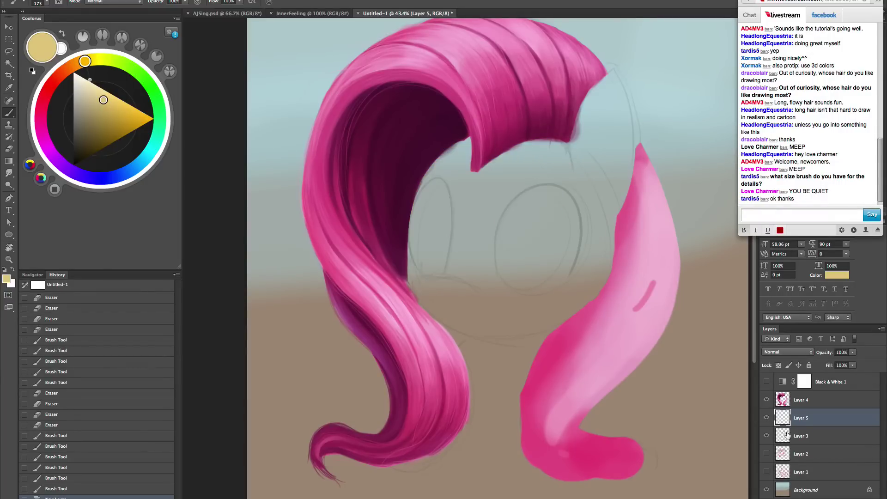
- Place Layer 5 beneath Layer 3 and fill in the head, ear and neck with flat yellow paint
left_click_drag(820, 424, 820, 444)
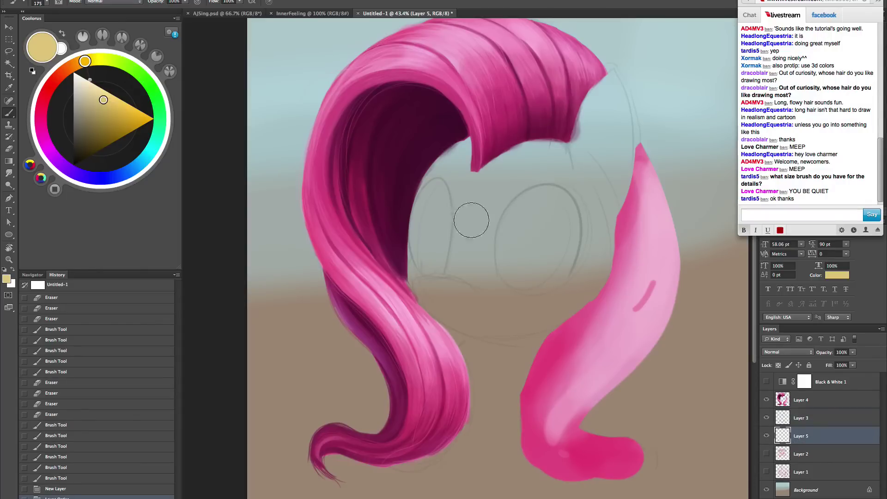
mouse_move(470, 148)
left_mouse_down()
mouse_move(442, 172)
mouse_move(424, 251)
mouse_move(428, 221)
mouse_move(416, 227)
mouse_move(434, 318)
left_mouse_up()
mouse_move(440, 197)
left_mouse_down()
mouse_move(440, 291)
mouse_move(476, 197)
mouse_move(578, 133)
mouse_move(612, 84)
mouse_move(616, 193)
mouse_move(615, 104)
mouse_move(600, 166)
mouse_move(586, 148)
mouse_move(574, 165)
mouse_move(595, 239)
mouse_move(606, 196)
mouse_move(591, 293)
mouse_move(559, 328)
mouse_move(558, 215)
mouse_move(523, 207)
mouse_move(487, 214)
mouse_move(430, 291)
mouse_move(459, 354)
mouse_move(475, 324)
mouse_move(510, 326)
mouse_move(521, 381)
mouse_move(544, 368)
mouse_move(575, 319)
mouse_move(479, 323)
mouse_move(452, 303)
mouse_move(507, 215)
mouse_move(467, 318)
mouse_move(460, 398)
mouse_move(486, 427)
mouse_move(532, 415)
mouse_move(512, 411)
mouse_move(600, 294)
mouse_move(607, 225)
mouse_move(533, 292)
left_mouse_up()
- Erase the excess yellow on Layer 5 between the jaw and the long front lock with a 20 px eraser
key("e")
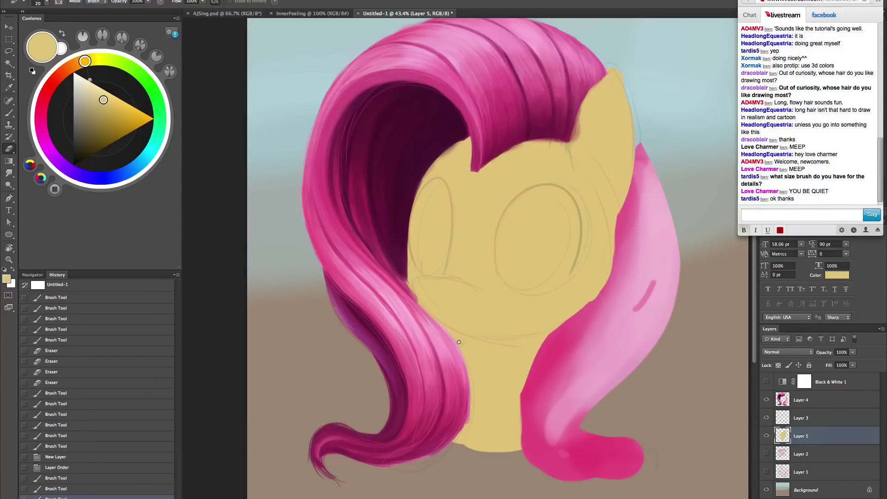
mouse_move(440, 325)
left_mouse_down()
mouse_move(456, 340)
mouse_move(420, 305)
left_mouse_up()
mouse_move(418, 303)
left_mouse_down()
mouse_move(407, 278)
mouse_move(416, 298)
left_mouse_up()
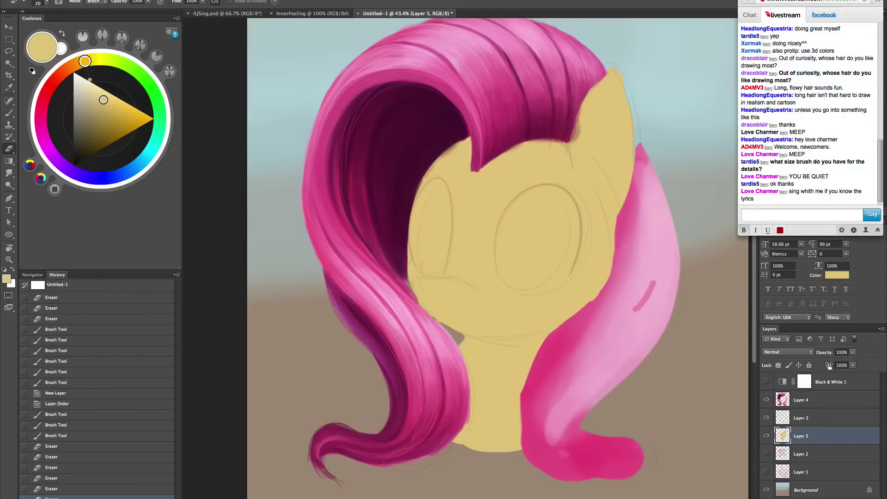
- On Layer 4, erase the stray pink paint along the fringe's lower edge beside the ear and forehead
left_click(808, 401)
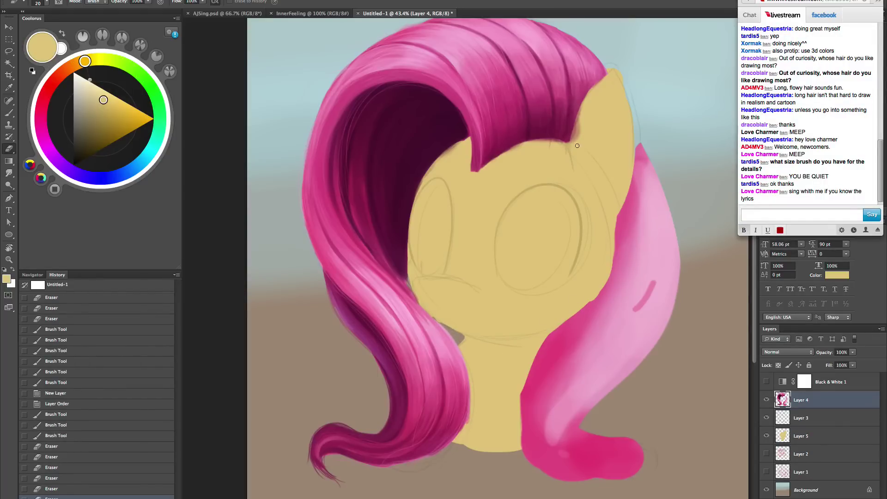
mouse_move(577, 146)
left_mouse_down()
mouse_move(585, 100)
mouse_move(575, 129)
mouse_move(618, 75)
mouse_move(584, 103)
mouse_move(616, 70)
mouse_move(581, 117)
left_mouse_up()
mouse_move(562, 146)
left_mouse_down()
mouse_move(531, 143)
mouse_move(492, 166)
left_mouse_up()
mouse_move(494, 165)
left_mouse_down()
mouse_move(481, 175)
mouse_move(489, 183)
mouse_move(462, 147)
mouse_move(443, 150)
left_mouse_up()
left_click_drag(445, 169, 450, 154)
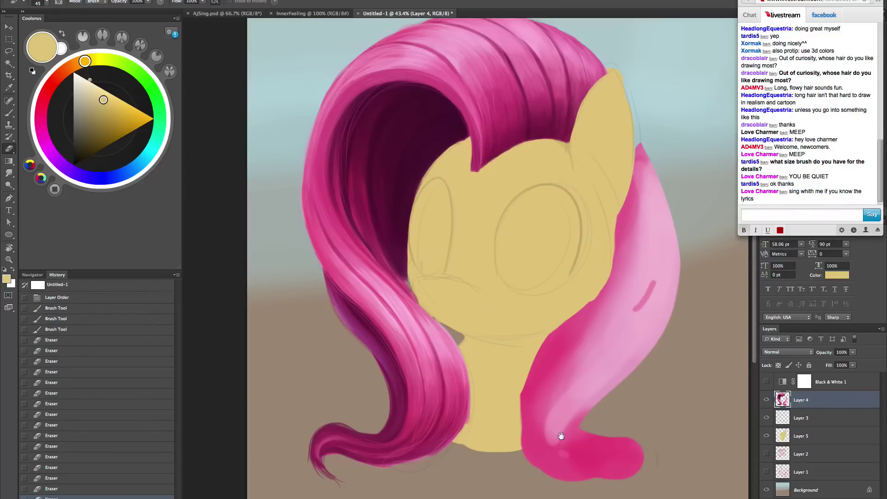
left_click_drag(516, 371, 517, 402)
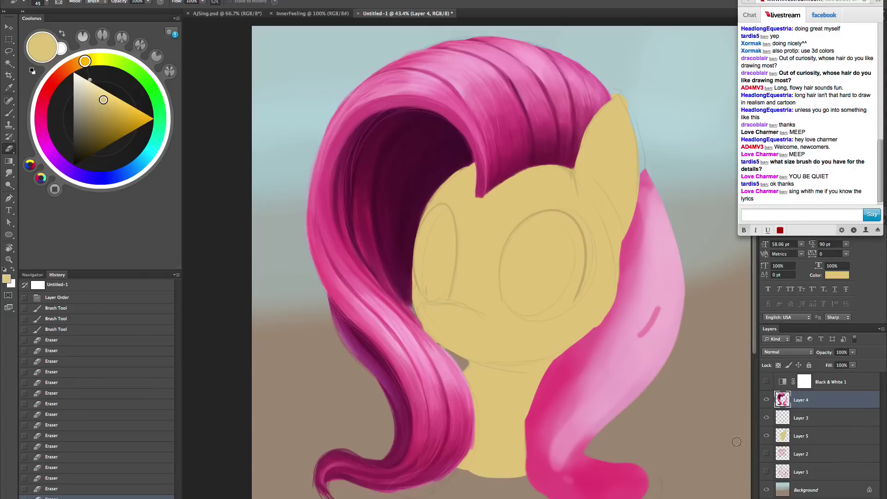
key("z")
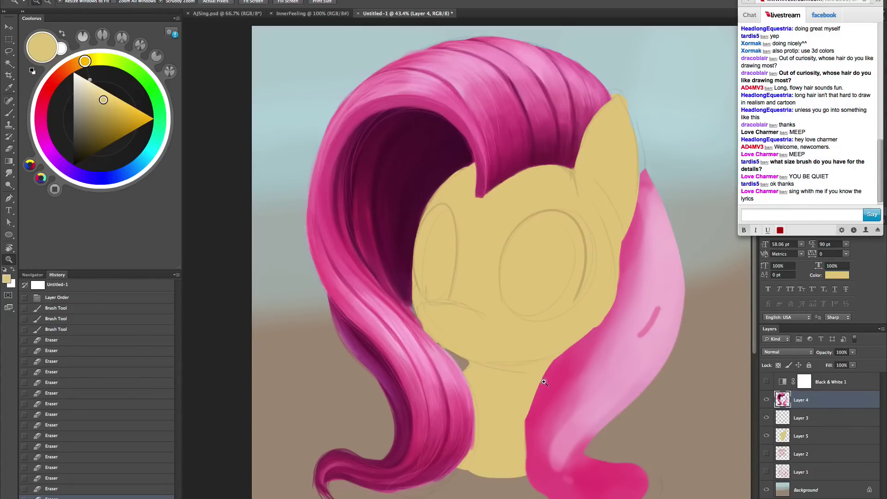
left_click_drag(564, 357, 584, 353)
left_click_drag(570, 354, 573, 386)
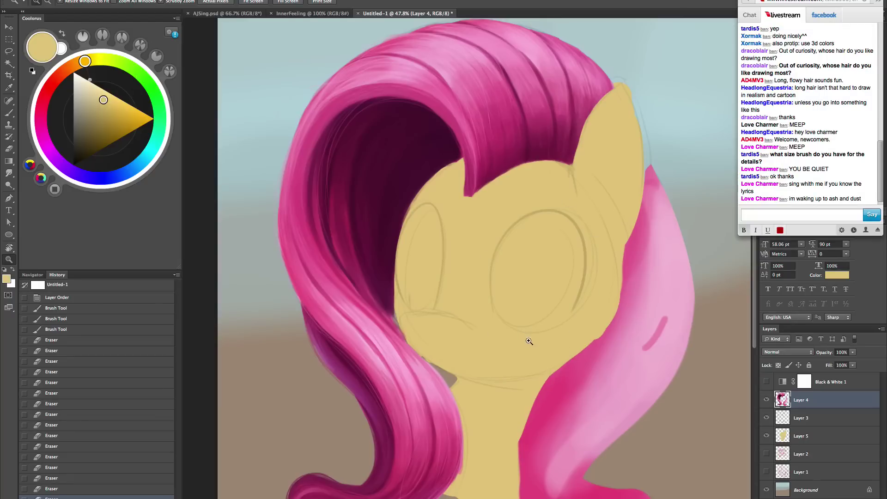
key("b")
scroll(529, 362, "down", 1)
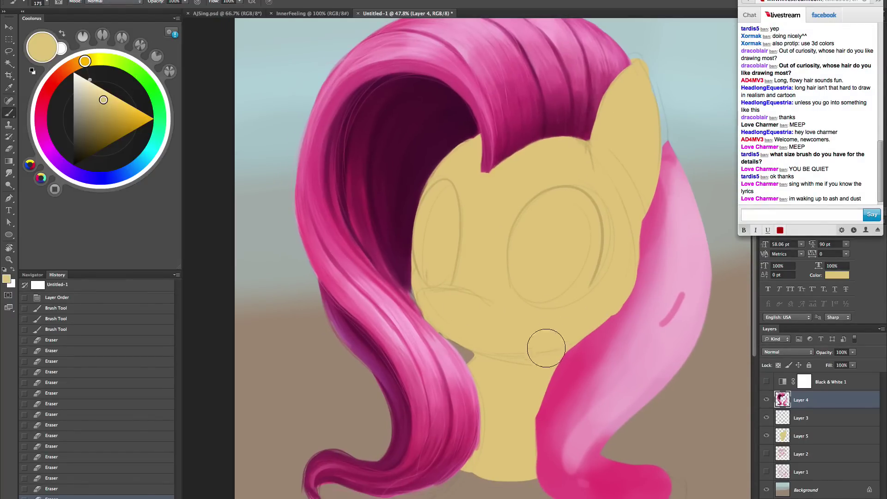
scroll(529, 392, "up", 1)
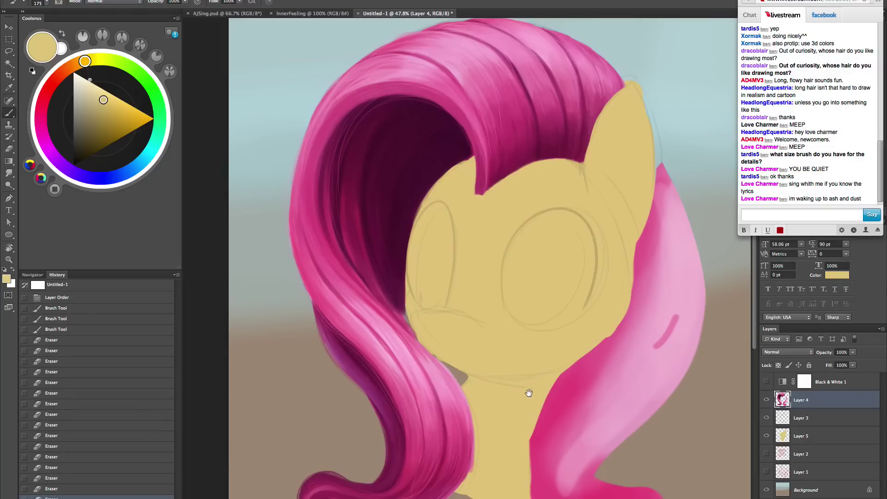
left_click_drag(546, 333, 543, 336)
key("z")
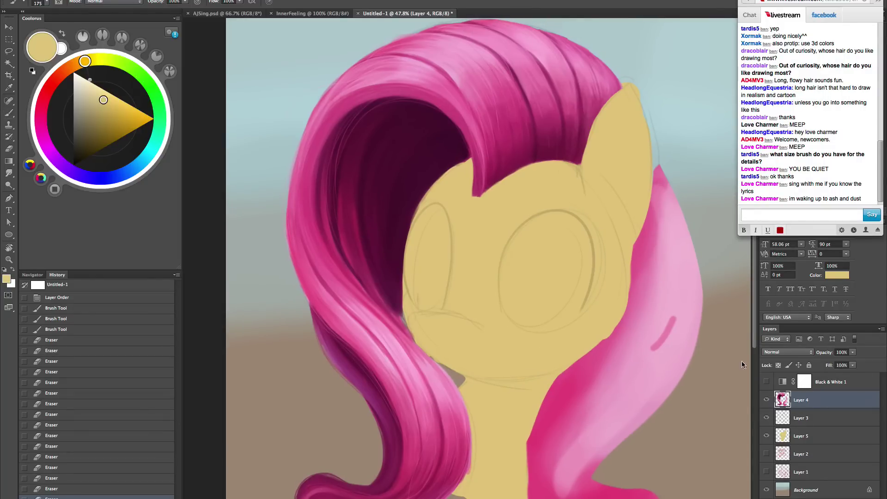
left_click_drag(556, 225, 605, 203)
mouse_move(606, 204)
left_mouse_down()
mouse_move(548, 293)
mouse_move(549, 278)
left_mouse_up()
key("b")
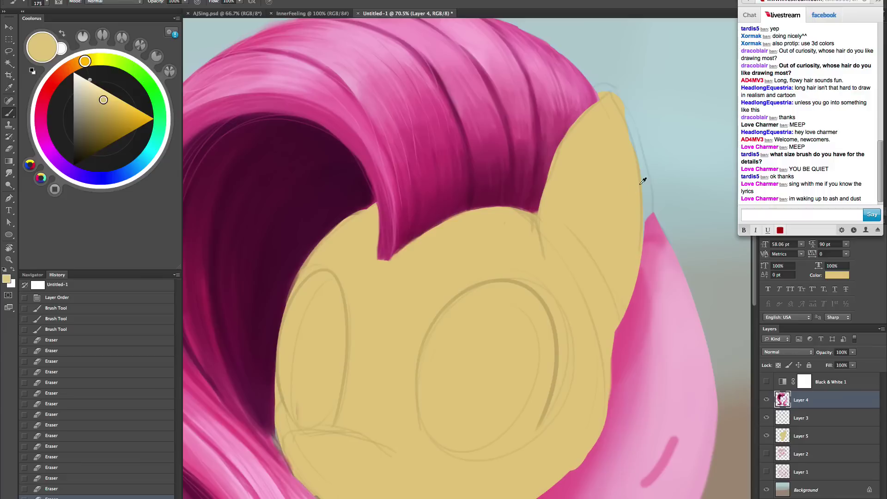
- Choose a pale cream color and shrink the brush to 30 px
left_click(594, 232, "ctrl+alt+super")
left_click_drag(593, 235, 592, 235)
key("z")
left_click_drag(596, 239, 571, 270)
left_click_drag(571, 270, 546, 281)
key("b")
key("bracketleft")
key("bracketleft")
key("bracketleft")
key("bracketleft")
key("bracketleft")
key("bracketleft")
key("bracketleft")
key("bracketleft")
key("bracketleft")
key("bracketleft")
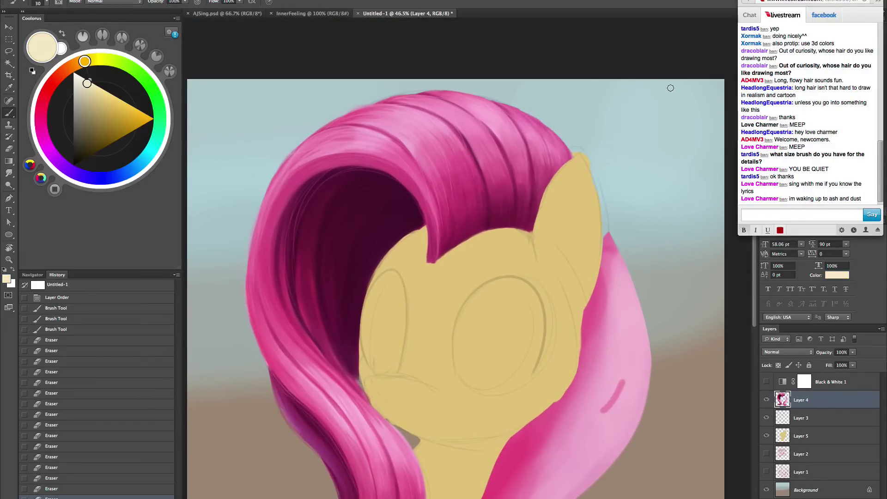
- Paint a cream arrow in the sky pointing down toward the ear to indicate the light direction
left_click_drag(669, 87, 615, 161)
mouse_move(623, 115)
left_mouse_down()
mouse_move(614, 162)
mouse_move(668, 137)
left_mouse_up()
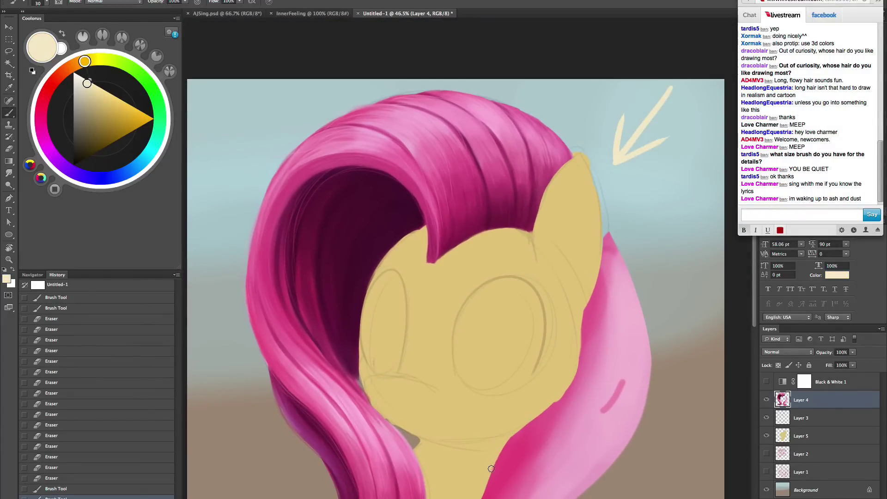
left_click_drag(553, 379, 577, 338)
key("z")
key("b")
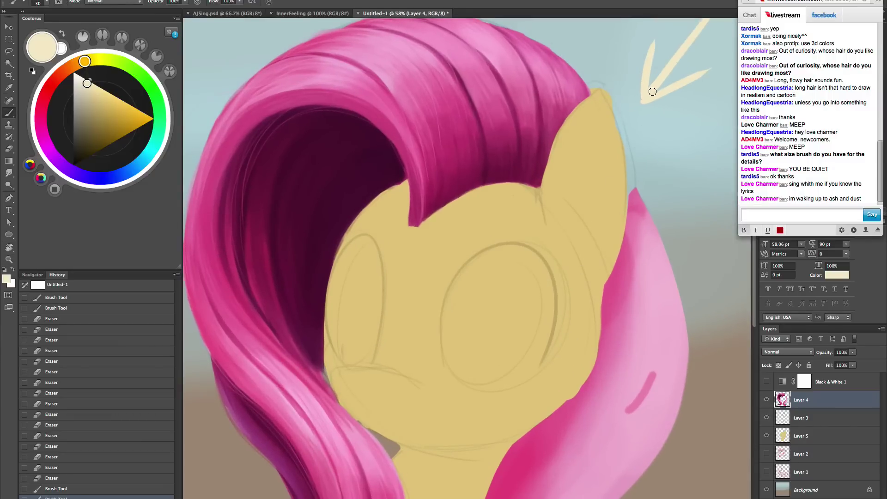
- Extend the arrow as a light path to the forehead, bouncing up onto the fringe and back toward the ear
mouse_move(652, 91)
left_mouse_down()
mouse_move(481, 222)
mouse_move(436, 174)
left_mouse_up()
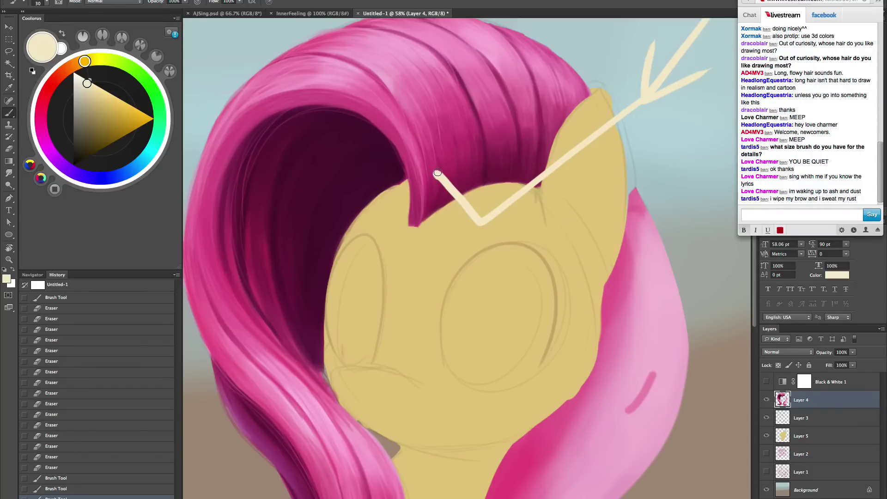
left_click(557, 137, "shift")
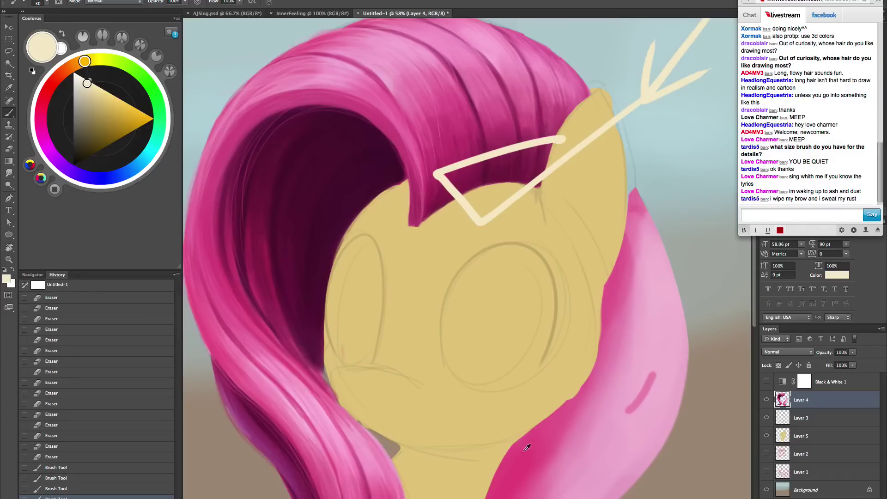
key("ctrl+z")
left_click(563, 135, "shift")
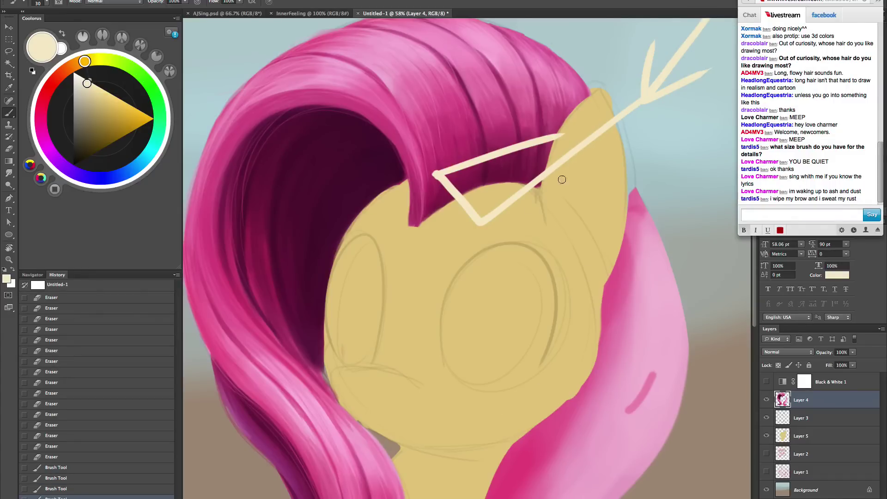
- Undo the cream arrow and the light path lines
key("ctrl+alt+z")
key("ctrl+alt+z")
key("ctrl+alt+z")
key("ctrl+alt+z")
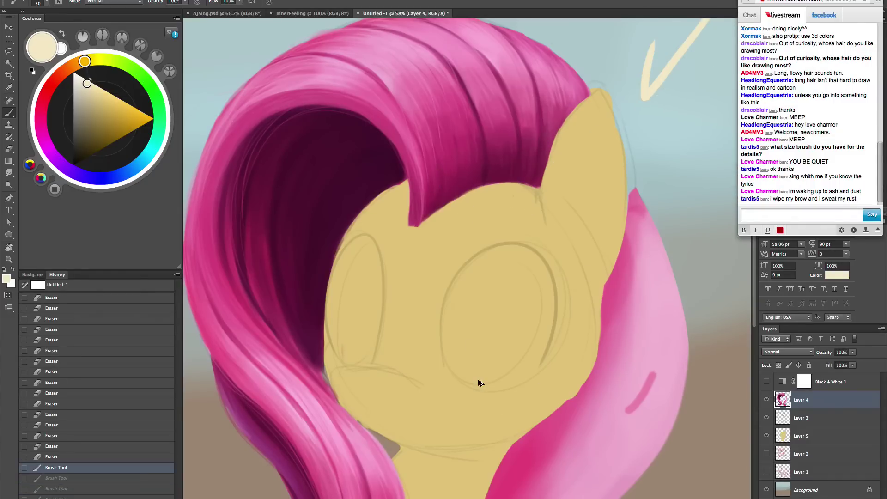
- Sample the yellow of the forehead as the brush color and set the brush size to 45 px
left_click_drag(478, 379, 504, 340)
key("r")
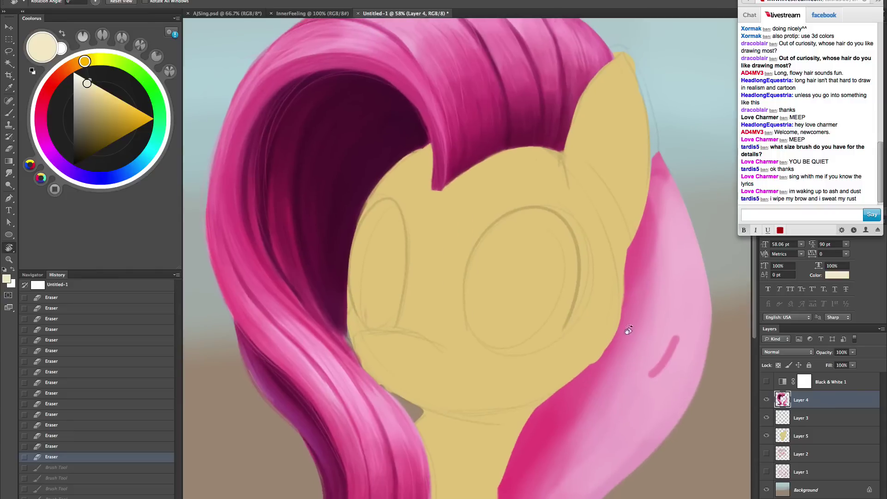
left_click_drag(628, 330, 624, 310)
left_click_drag(532, 376, 508, 432)
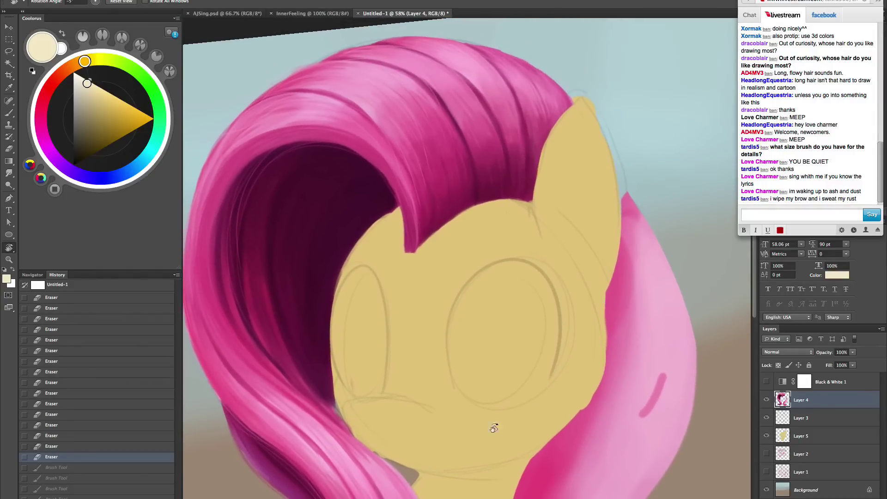
key("b")
key("r")
mouse_move(588, 250)
left_mouse_down()
mouse_move(585, 288)
mouse_move(600, 284)
mouse_move(597, 291)
mouse_move(600, 276)
left_mouse_up()
key("z")
key("b")
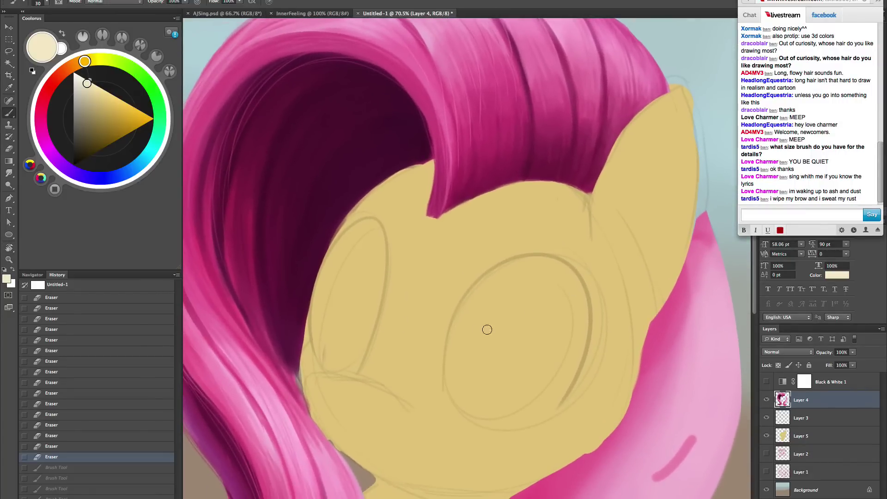
left_click(520, 223, "alt")
right_click(530, 285)
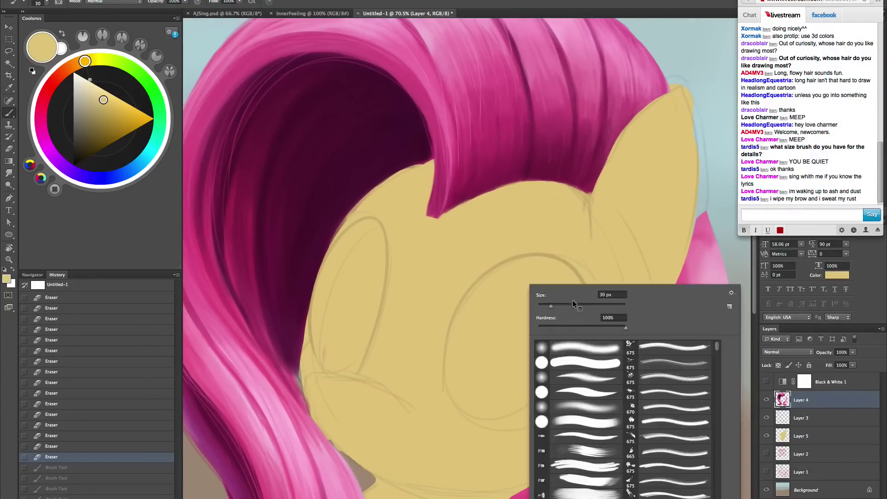
left_click_drag(568, 327, 559, 326)
key("Return")
- Lower the brush opacity to 44% and enlarge the brush to 50 px
left_click_drag(510, 379, 503, 402)
key("r")
left_click_drag(588, 320, 630, 253)
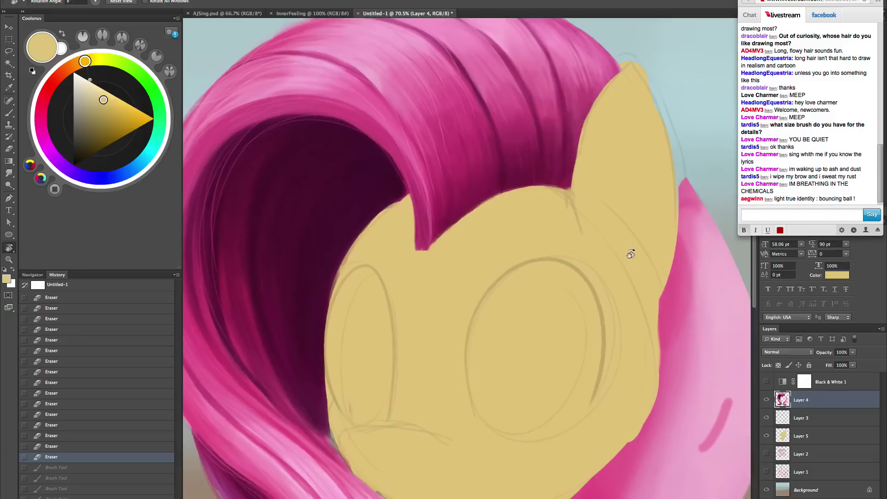
key("b")
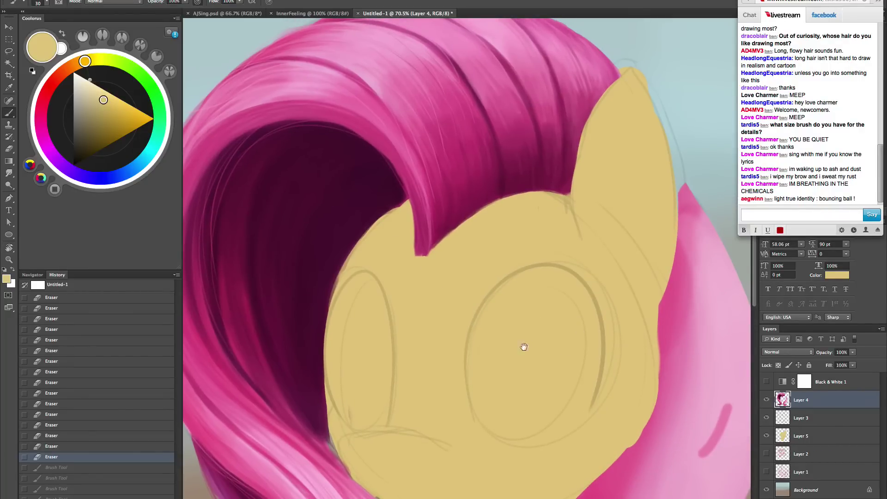
left_click_drag(521, 346, 525, 393)
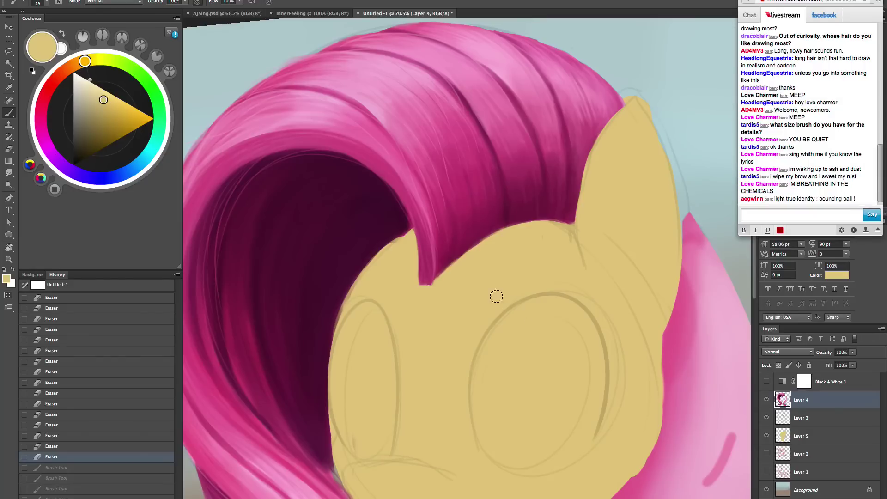
left_click_drag(159, 1, 131, 7)
key("]")
key("]")
- Paint faint yellow reflected light over the fringe's lower strands above the forehead on Layer 4
left_click_drag(467, 217, 450, 240)
left_click_drag(447, 202, 447, 241)
left_click_drag(442, 199, 448, 254)
key("]")
mouse_move(442, 177)
left_mouse_down()
mouse_move(451, 261)
mouse_move(457, 250)
left_mouse_up()
left_click_drag(455, 199, 458, 250)
left_click_drag(459, 208, 466, 240)
left_click_drag(466, 203, 467, 236)
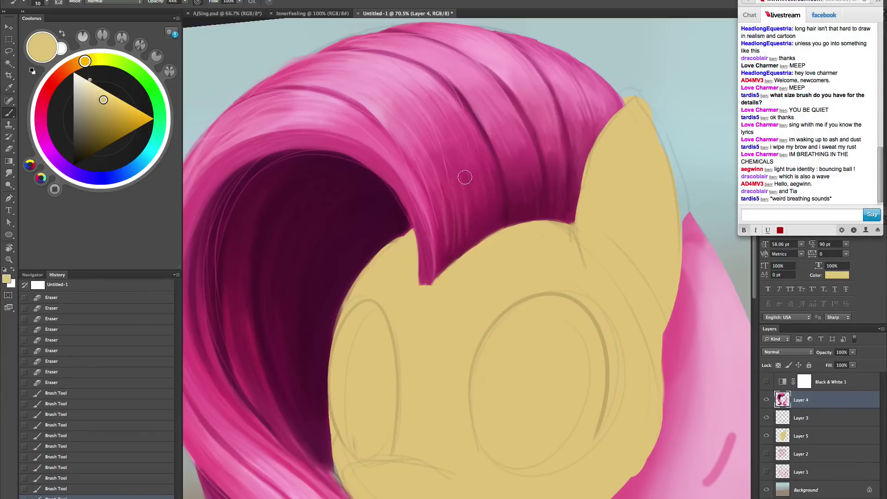
- Paint faint yellow reflected light on the fringe's lower strands toward the ear, with the brush enlarged up to 90 px
left_click_drag(464, 177, 468, 241)
mouse_move(467, 198)
left_mouse_down()
mouse_move(469, 247)
mouse_move(476, 240)
left_mouse_up()
key("]")
key("]")
key("]")
left_click_drag(475, 199, 479, 232)
left_click_drag(478, 194, 484, 248)
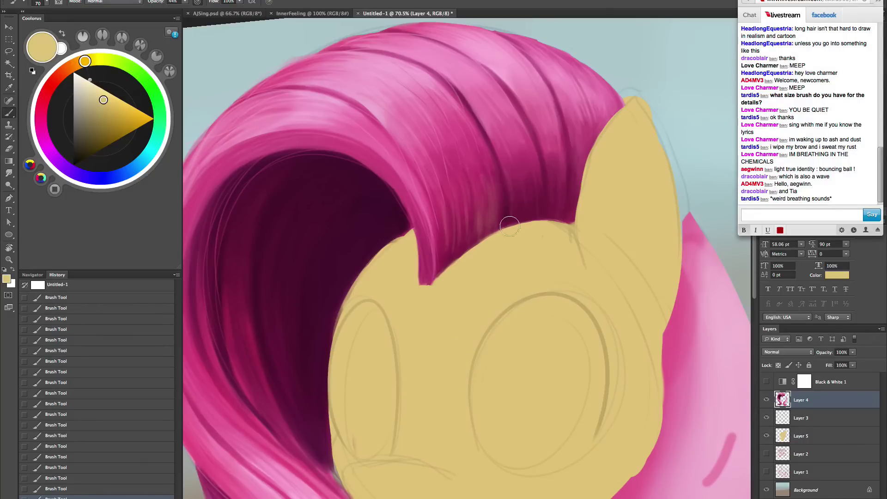
key("bracketright")
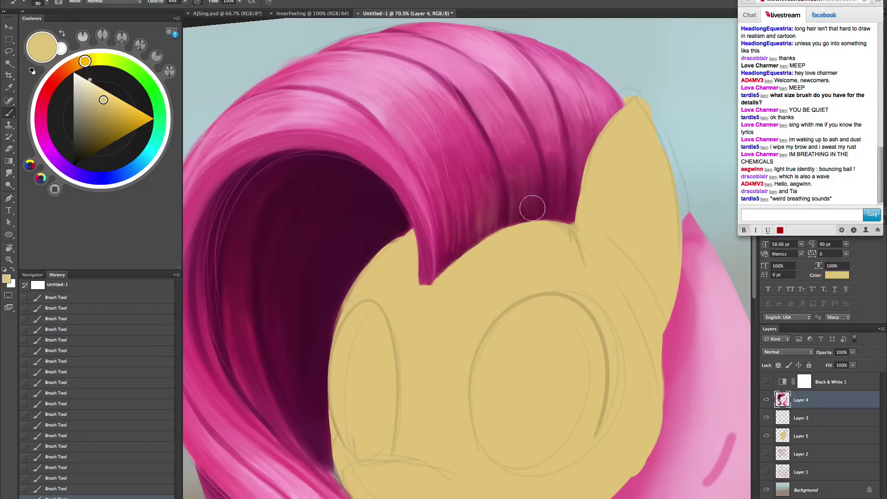
left_click_drag(552, 179, 559, 206)
- Reduce the brush size to 25 px and undo the last yellow strokes on the fringe
key("bracketleft")
key("bracketleft")
key("bracketleft")
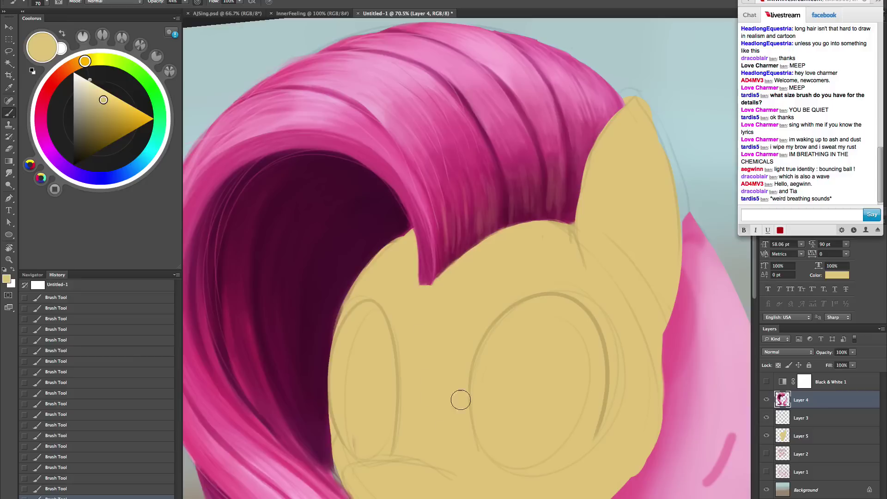
key("bracketleft")
key("bracketleft")
key("bracketleft")
key("ctrl+alt+z")
key("ctrl+alt+z")
key("ctrl+alt+z")
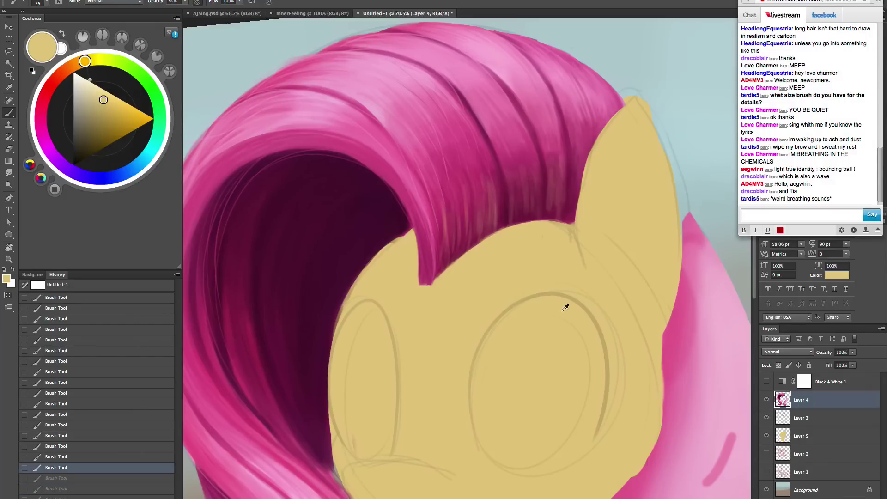
- Add thin yellow strands with the 25 px brush along the fringe's lower edge, and undo the last stroke
key("z")
left_click_drag(512, 303, 531, 318)
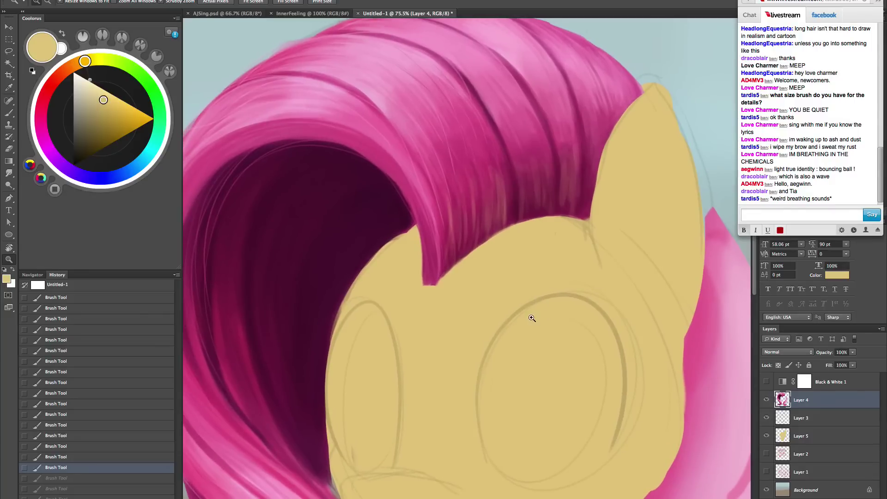
key("b")
mouse_move(506, 191)
left_mouse_down()
mouse_move(501, 174)
mouse_move(523, 207)
left_mouse_up()
left_click_drag(521, 166, 523, 220)
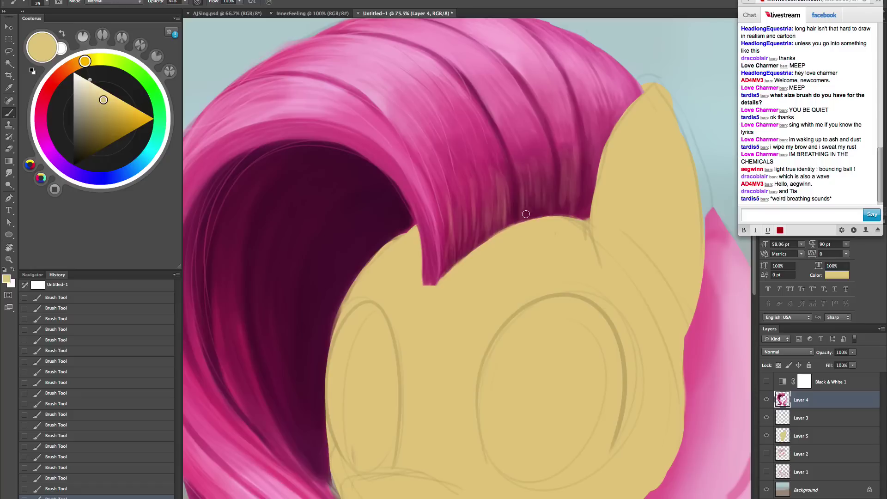
left_click_drag(536, 183, 530, 156)
key("ctrl+alt+z")
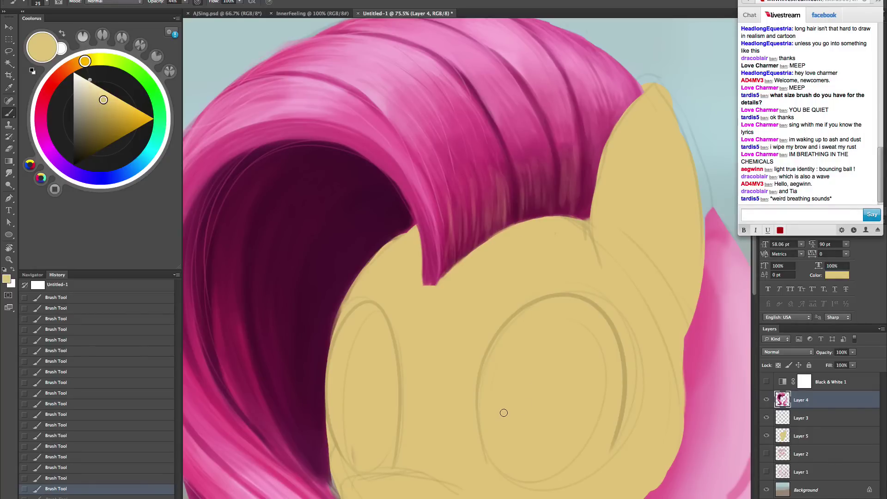
- Blend the yellow streaks with magenta and muted rose sampled from the fringe, and resample the face yellow
left_click(494, 164, "alt")
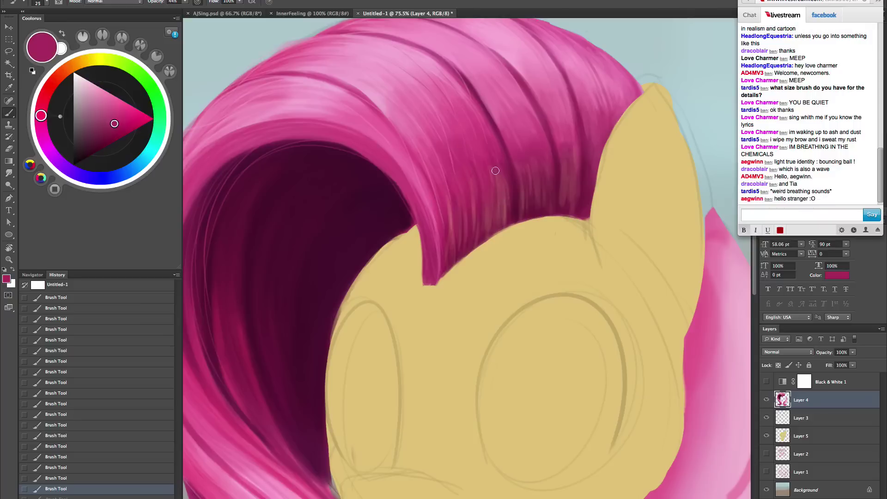
left_click_drag(495, 170, 496, 218)
left_click(509, 210, "alt")
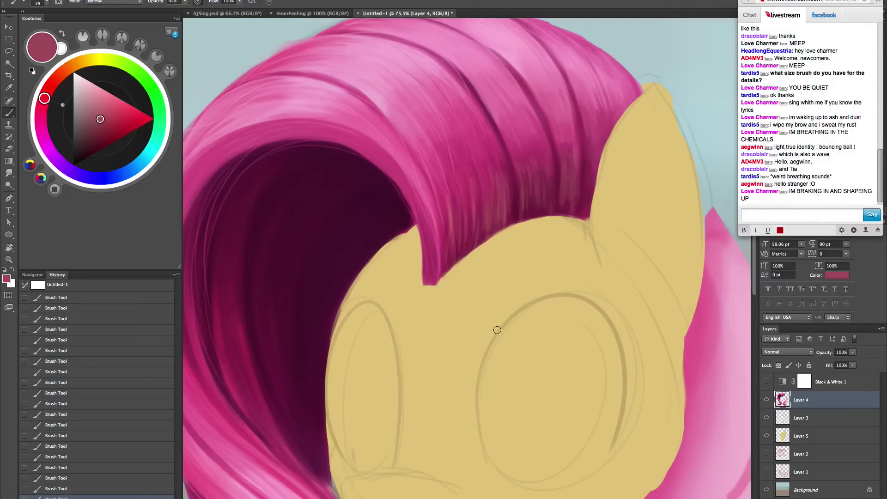
left_click(518, 263, "alt")
scroll(511, 328, "left", 2)
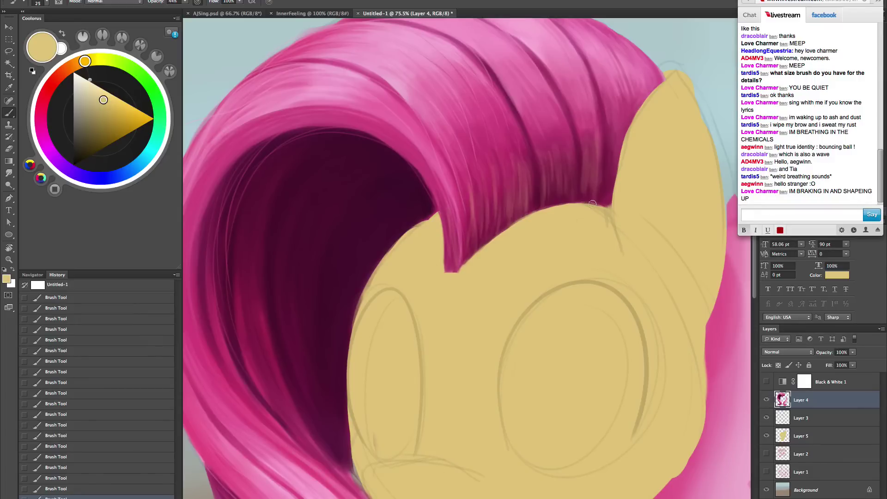
- Try magenta reflected light along the ear's edge beside the fringe, with a hair color sampled and a 125 px brush
key("z")
left_click(518, 359, "alt")
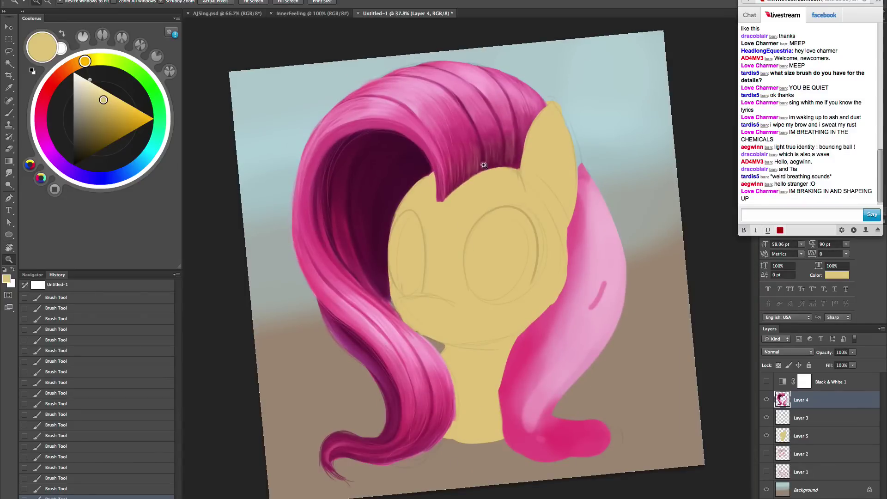
mouse_move(483, 164)
left_mouse_down()
mouse_move(520, 172)
mouse_move(501, 330)
left_mouse_up()
key("b")
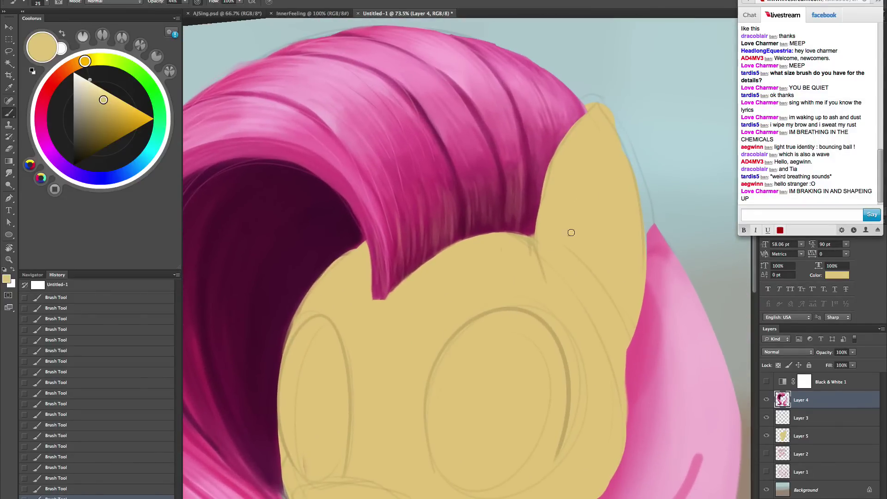
left_click(477, 166, "alt")
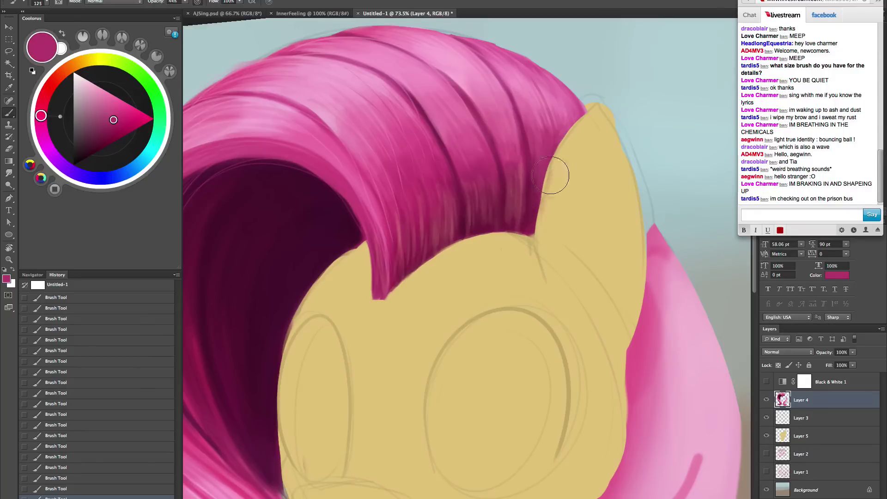
key("]")
key("]")
key("]")
key("]")
mouse_move(557, 161)
left_mouse_down()
mouse_move(546, 239)
mouse_move(588, 259)
mouse_move(583, 249)
left_mouse_up()
key("alt+super+z")
key("alt+super+z")
key("alt+super+z")
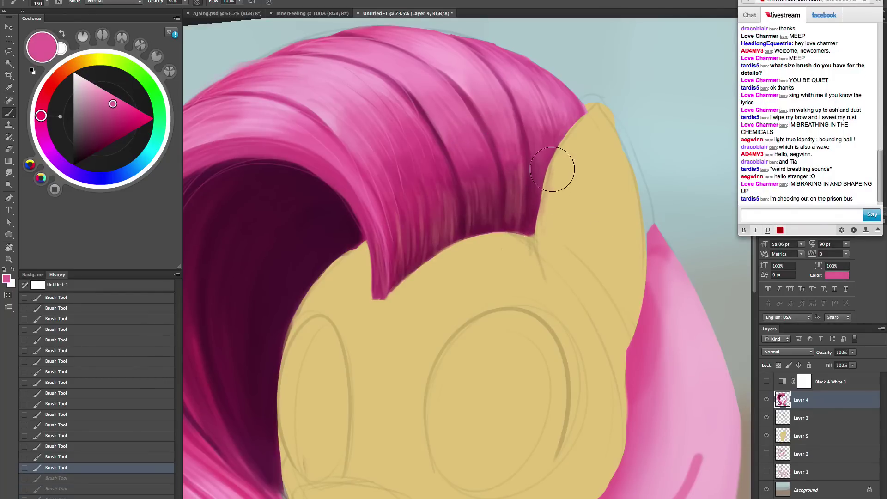
- Tint the ear's edge beside the fringe with soft pink reflected light, using a 150 px brush
mouse_move(553, 170)
left_mouse_down()
mouse_move(546, 237)
mouse_move(549, 194)
left_mouse_up()
key("alt+super+z")
key("alt+super+z")
key("alt+super+z")
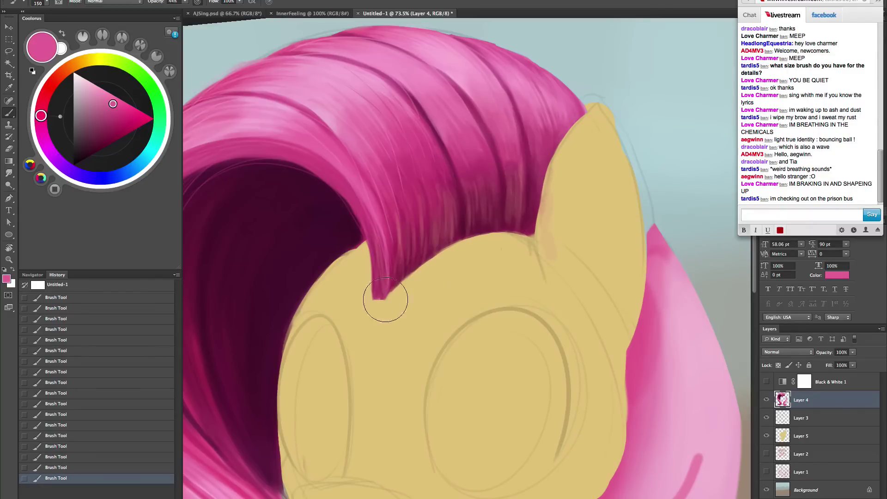
- Sample the face yellow beside the dark inner mane and shift the brush color to a more saturated orange
key("space")
left_click_drag(432, 318, 496, 268)
key("r")
mouse_move(554, 288)
left_mouse_down()
mouse_move(556, 314)
mouse_move(580, 325)
left_mouse_up()
left_click(421, 303, "alt")
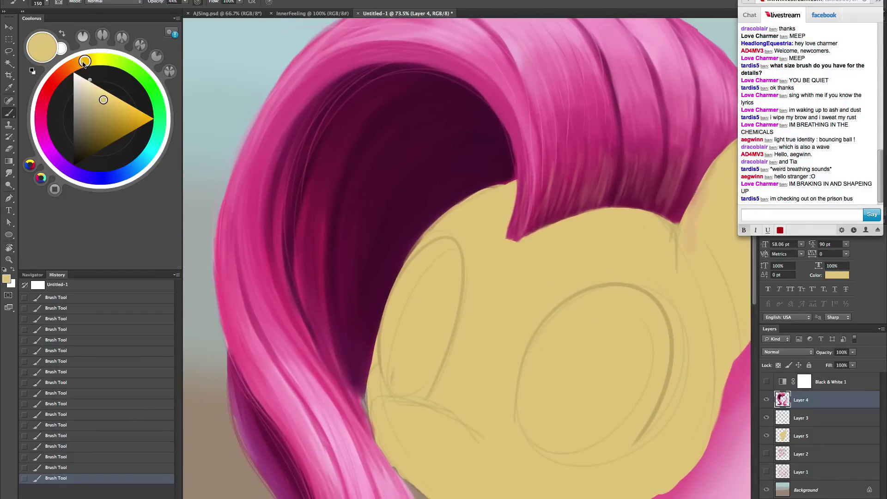
left_click_drag(84, 62, 71, 67)
left_click_drag(117, 117, 121, 114)
left_click_drag(418, 410, 419, 412)
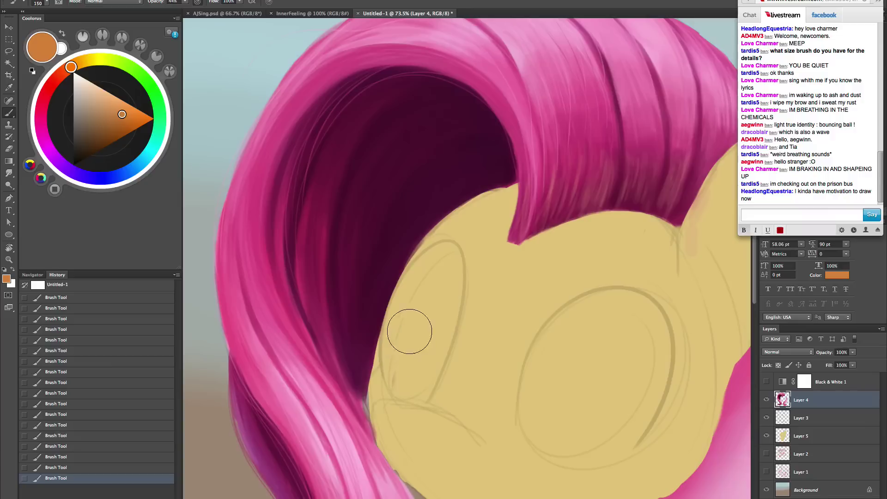
- Paint faint orange reflected light streaks up the dark inner mane beside the face, with brush sizes from 90 to 175 px
key("bracketleft")
key("bracketleft")
key("bracketleft")
left_click_drag(361, 358, 347, 275)
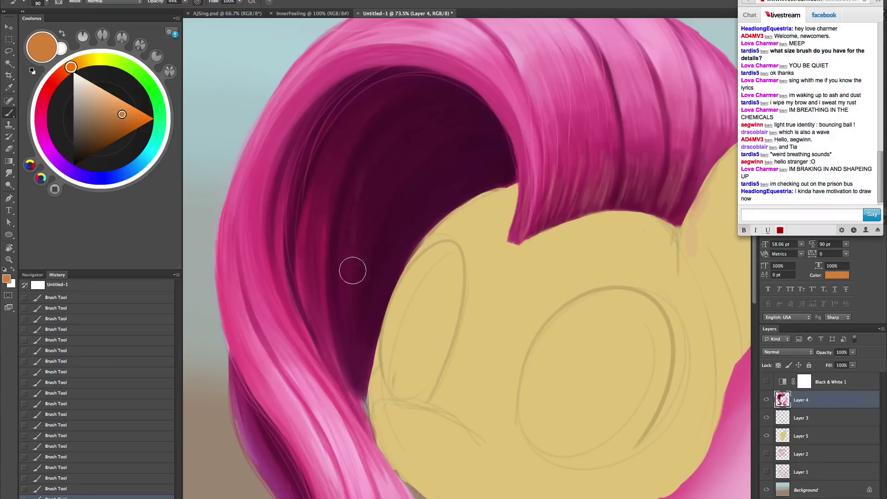
key("bracketright")
key("bracketright")
key("bracketright")
key("bracketright")
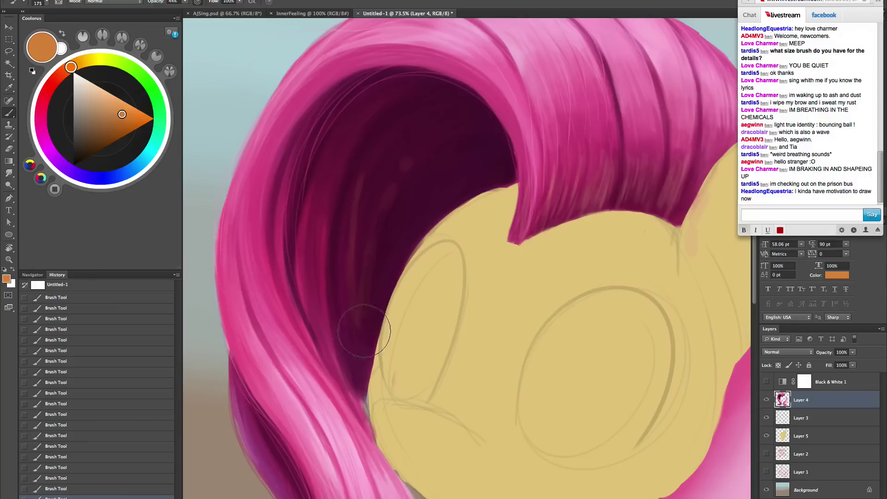
left_click_drag(363, 330, 400, 178)
key("bracketleft")
key("bracketleft")
key("bracketleft")
key("bracketleft")
left_click_drag(369, 333, 398, 213)
- Strengthen the orange streaks along the middle and upper inner mane with long strokes of a 150 px brush
key("bracketright")
key("bracketright")
key("bracketright")
key("bracketright")
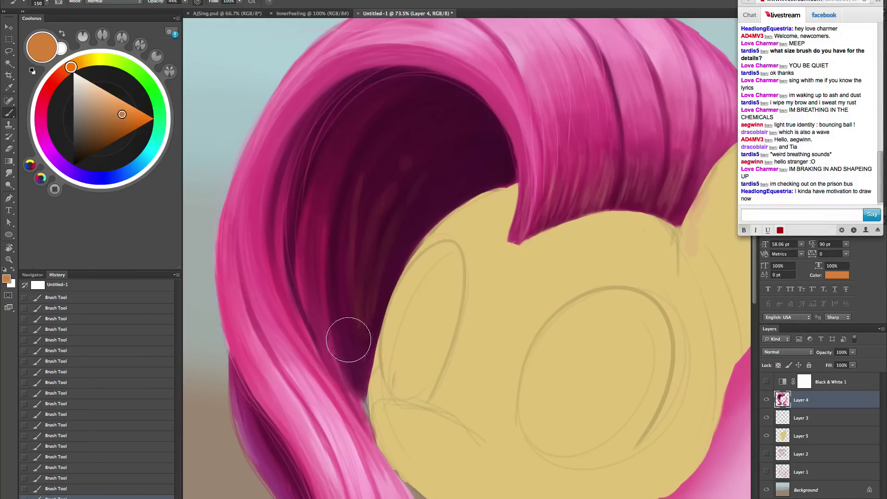
mouse_move(349, 338)
left_mouse_down()
mouse_move(332, 265)
mouse_move(363, 144)
left_mouse_up()
mouse_move(339, 268)
left_mouse_down()
mouse_move(361, 179)
mouse_move(393, 128)
left_mouse_up()
key("bracketleft")
key("bracketleft")
key("bracketleft")
key("bracketleft")
key("bracketleft")
key("bracketleft")
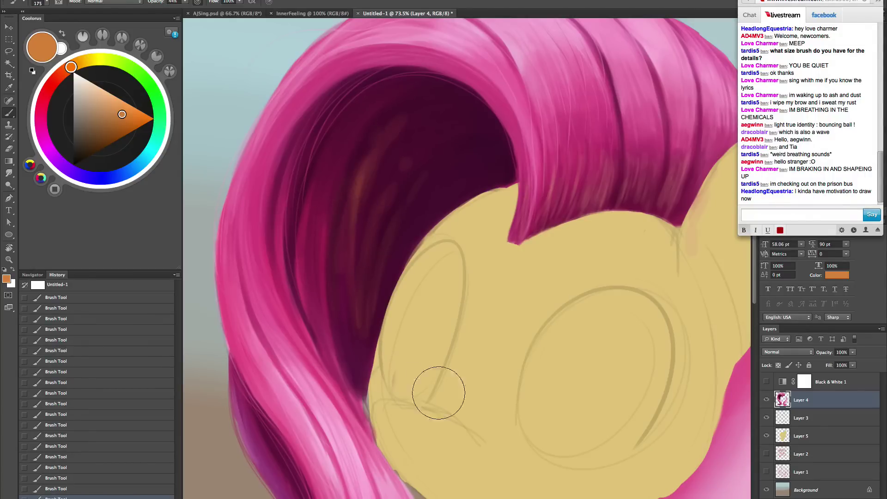
- Soften the upper ends of the orange streaks with dark maroon sampled from the inner mane and a 125 px brush
left_click(400, 121, "alt")
key("bracketright")
key("bracketright")
key("bracketright")
key("bracketright")
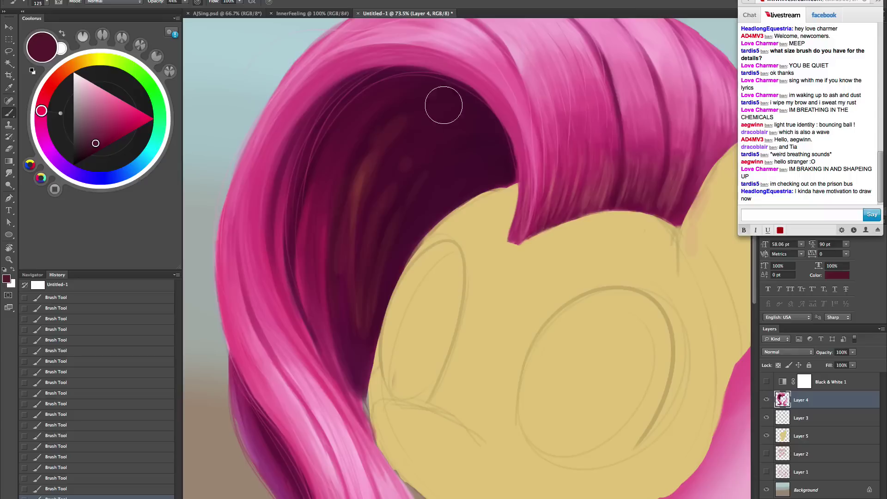
- Paint reddish-brown strands down the inner mane toward the cheek with a sampled streak color, reducing the brush to 50 px
left_click(372, 169, "alt")
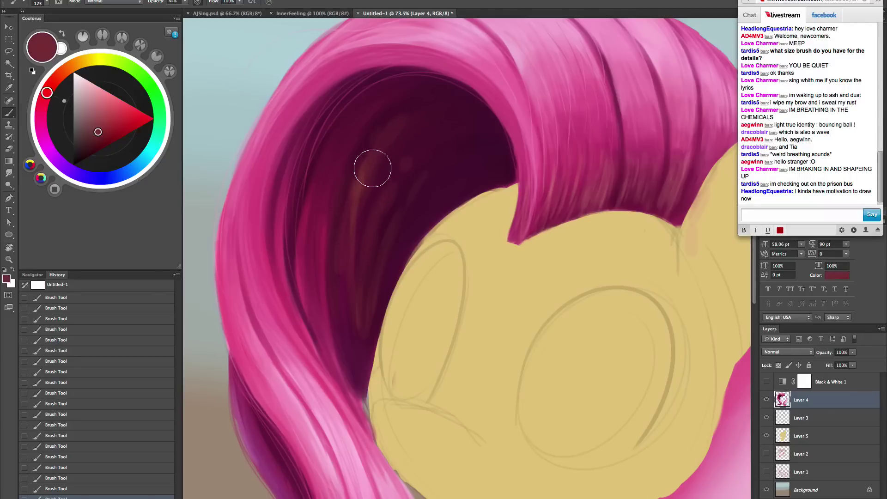
key("bracketleft")
key("bracketleft")
key("bracketleft")
key("bracketleft")
left_click_drag(345, 288, 367, 391)
left_click_drag(366, 183, 359, 330)
key("bracketleft")
key("bracketleft")
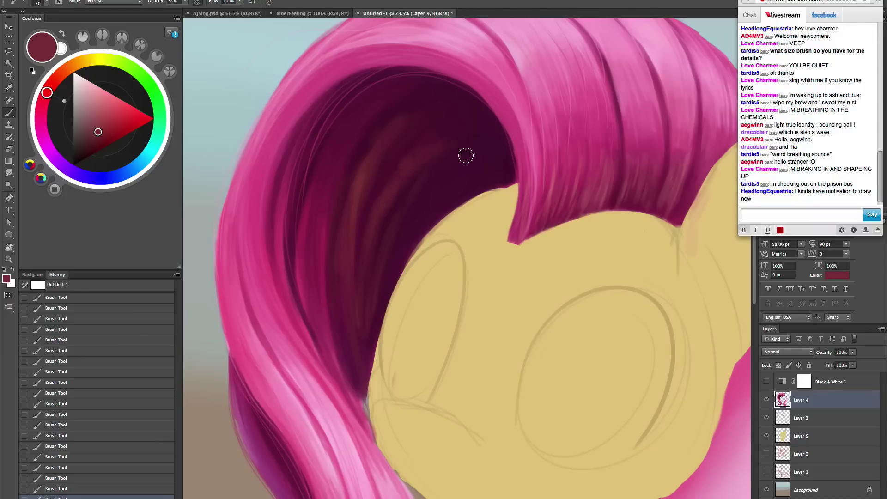
- Darken the gaps between the inner mane's streaks with sampled dark plum, using brush sizes of 80 and 125 px
left_click(420, 170, "alt")
key("bracketright")
key("bracketright")
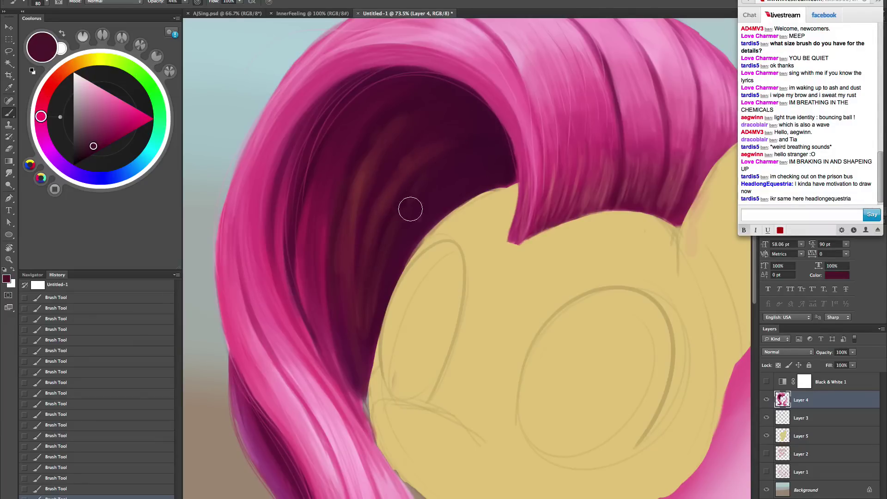
left_click(422, 180, "alt")
key("bracketright")
key("bracketright")
key("bracketright")
key("bracketright")
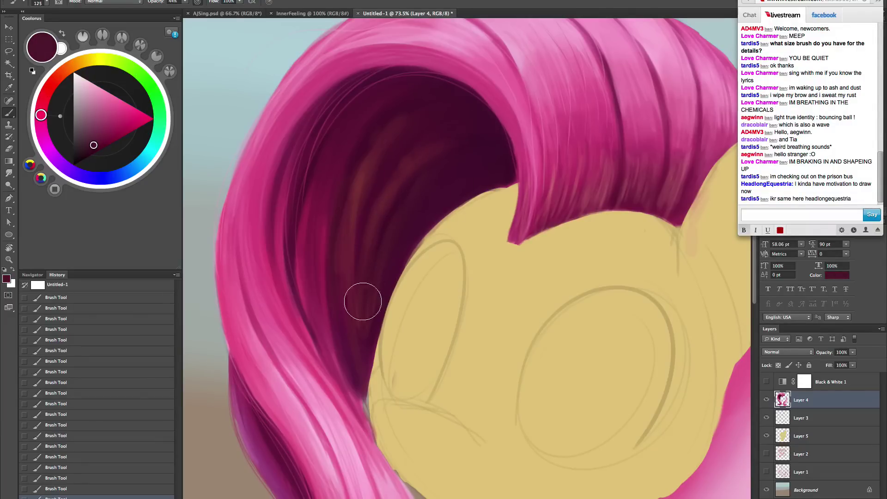
- Blend the upper inner mane with sampled maroon at 80 px and dark plum at 60 px
left_click(364, 182, "alt")
key("bracketleft")
key("bracketleft")
key("bracketleft")
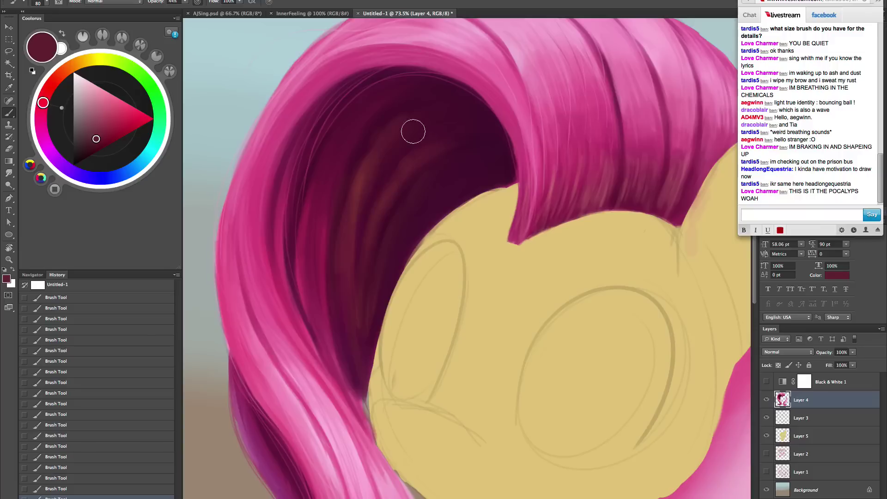
left_click(419, 105, "alt")
key("bracketleft")
key("bracketleft")
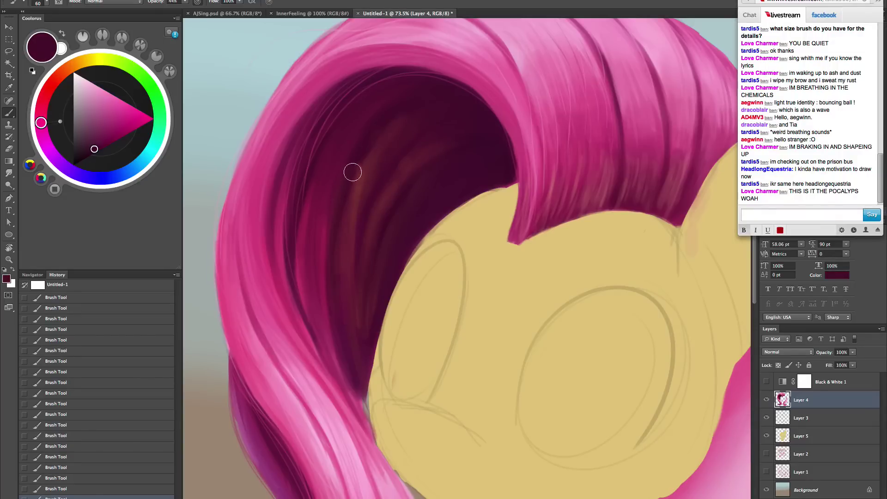
- Soften the reflected streaks in the middle of the inner mane with sampled reddish brown and a 100 px brush
left_click(381, 151, "alt")
key("bracketright")
key("bracketright")
key("bracketright")
key("bracketright")
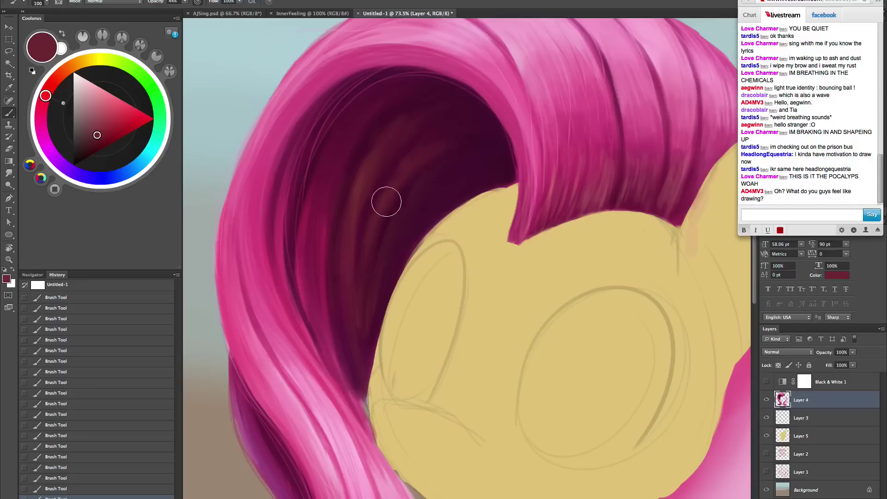
- Sharpen the dark separations between the inner mane strands with sampled dark plum and a 35 px brush
left_click(422, 106, "alt")
key("bracketleft")
key("bracketleft")
key("bracketleft")
key("bracketleft")
key("bracketleft")
key("bracketleft")
key("bracketleft")
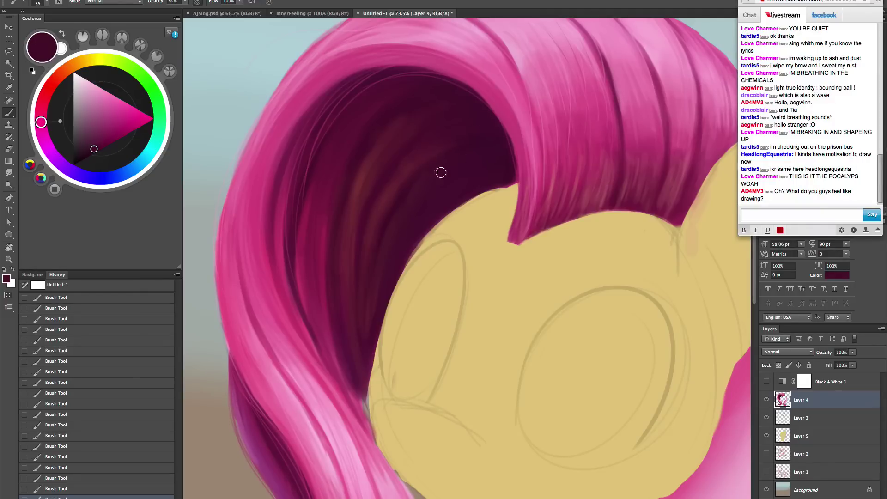
- Sample the face yellow and add thin highlight strands in the inner mane, with brush sizes of 20 and 9 px
left_click(506, 264, "alt")
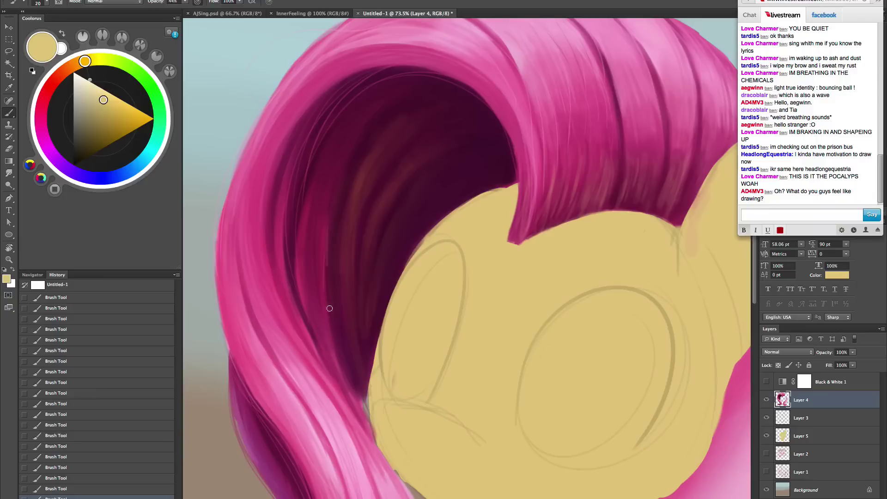
key("bracketright")
key("bracketleft")
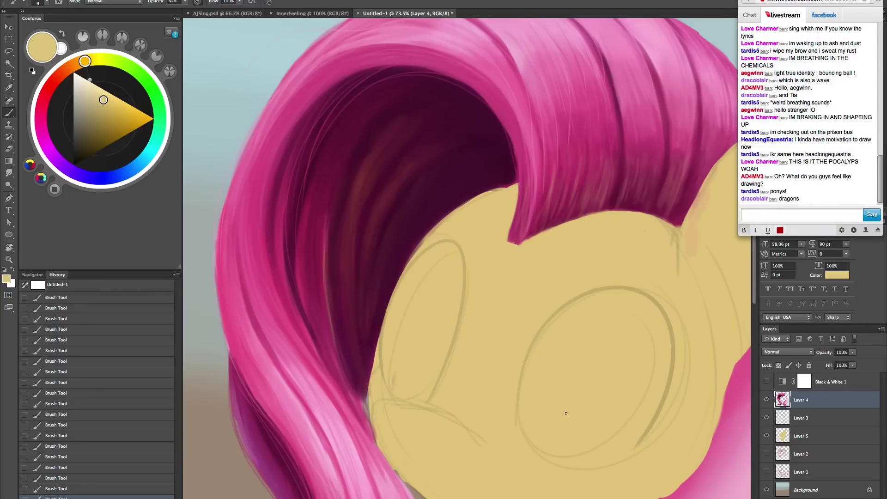
- Straighten the rotated canvas and check the reflected light in the whole painting
key("r")
left_click_drag(564, 414, 550, 328)
key("z")
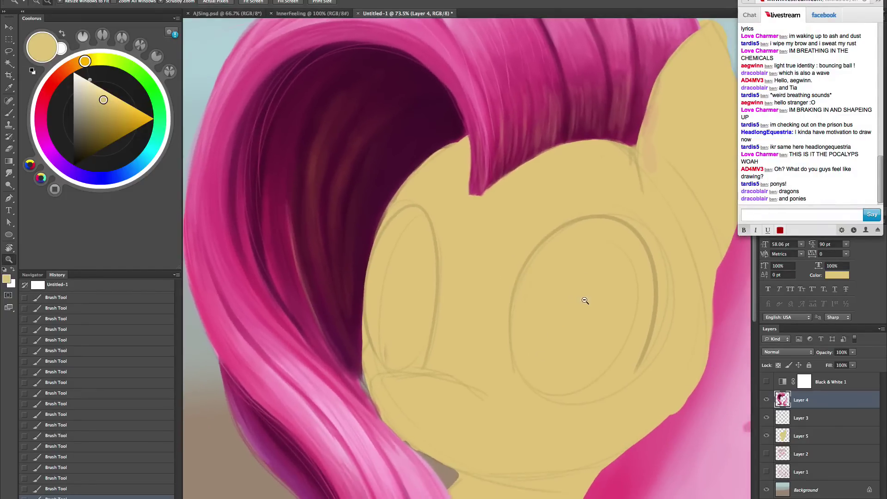
left_click(585, 307, "alt")
left_click(585, 310, "alt")
left_click_drag(539, 444, 527, 395)
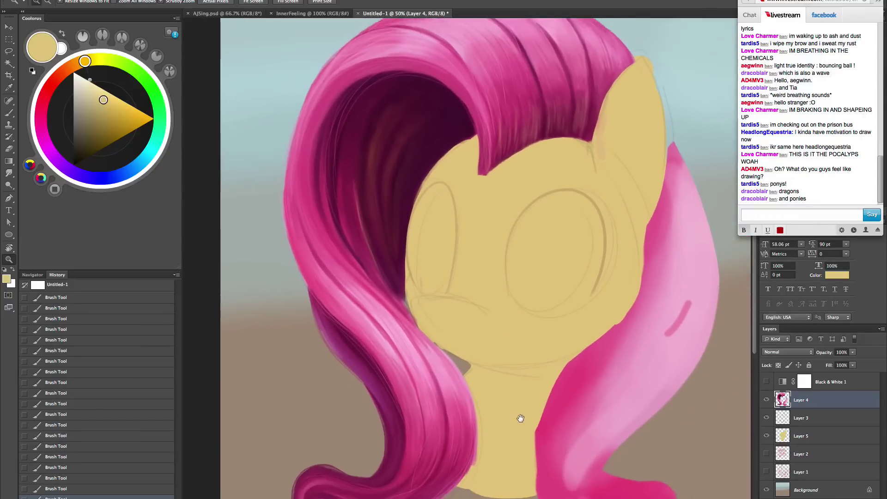
scroll(531, 409, "down", 1)
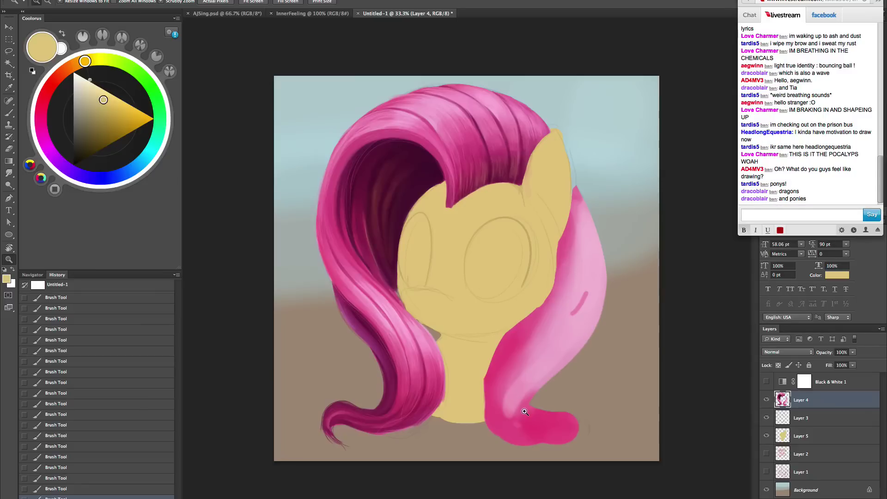
- Set the painting color to a very pale cyan and rotate the canvas for work on the upper mane
scroll(551, 347, "up", 1)
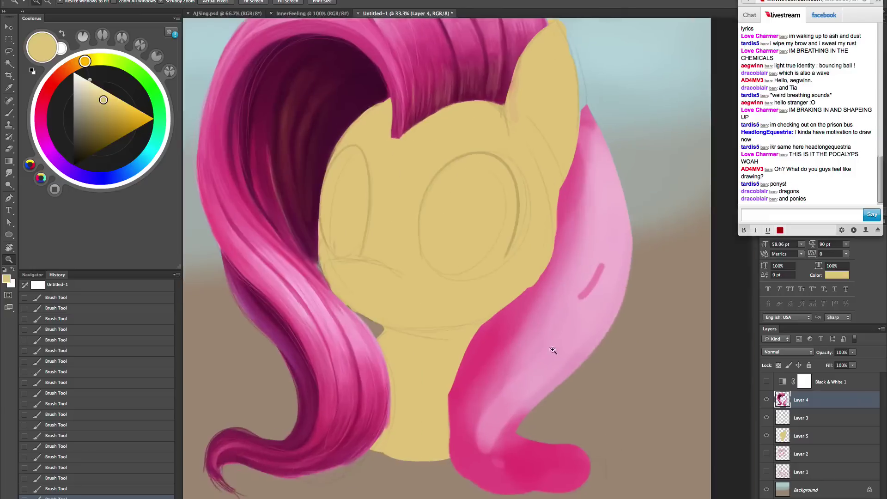
key("b")
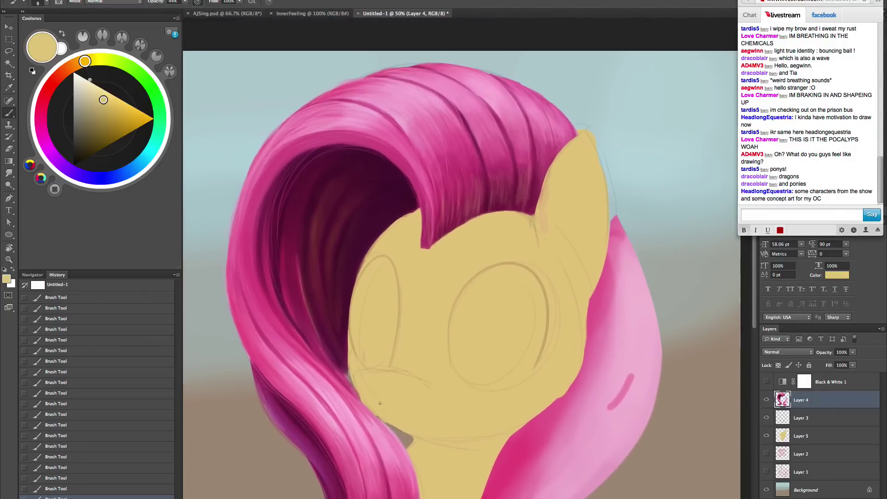
left_click(149, 156)
left_click(95, 97)
key("r")
left_click_drag(602, 341, 562, 201)
key("space")
left_click_drag(479, 339, 585, 298)
key("z")
left_click_drag(453, 349, 471, 365)
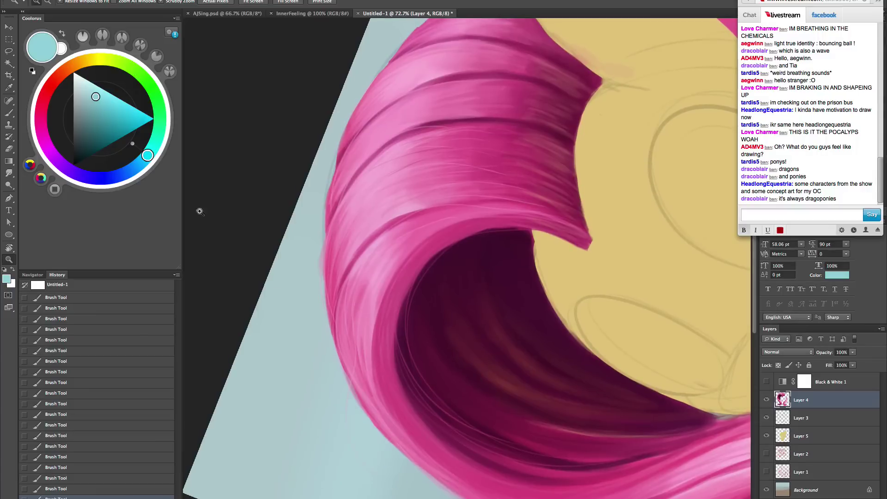
left_click(88, 86)
left_click(87, 84)
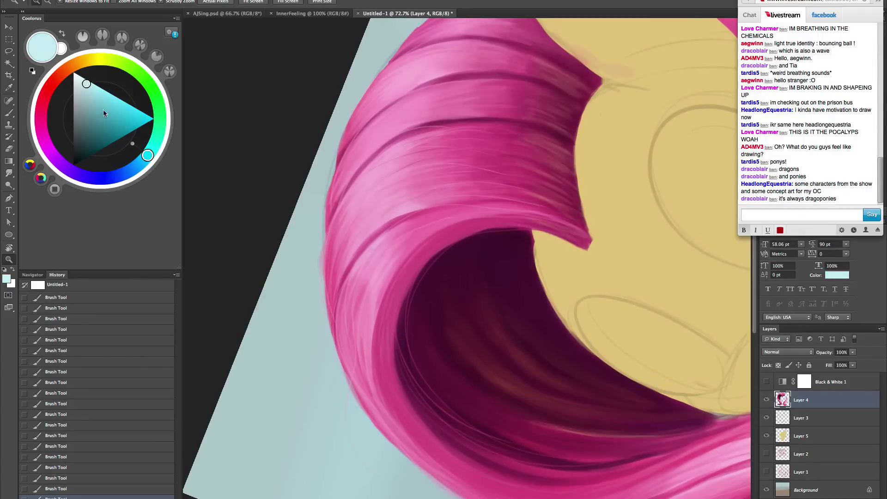
- Glaze soft pale cyan light over the brightest part of the upper mane with a 175 px brush
key("b")
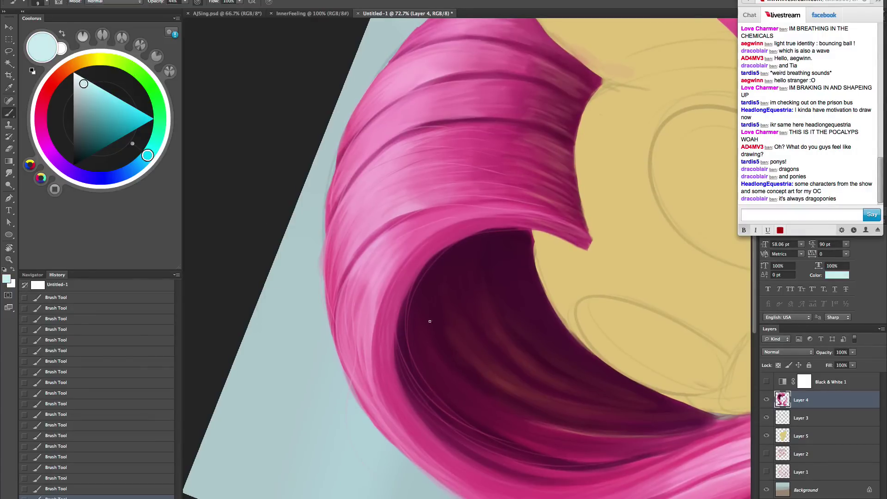
key("bracketright")
key("bracketright")
key("bracketright")
key("bracketright")
key("bracketright")
key("bracketright")
key("bracketright")
key("bracketright")
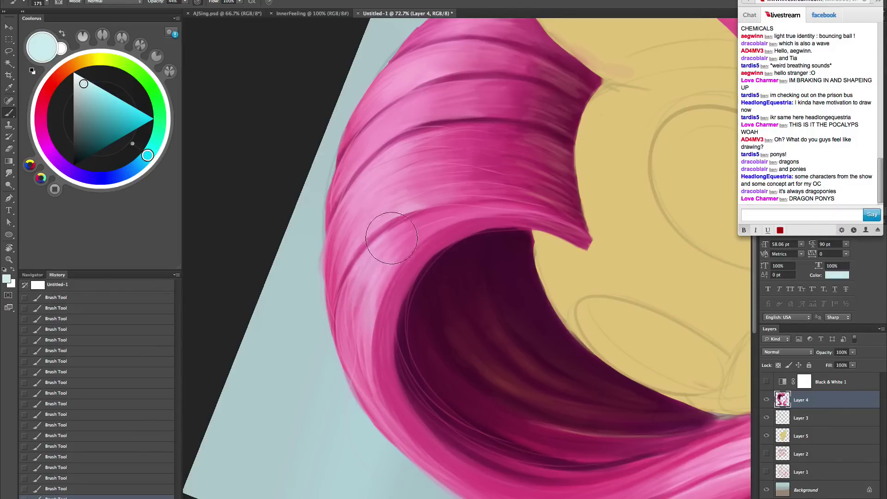
- Strengthen the pale cyan highlights between the dark strand lines of the upper mane with a 45 px brush
key("bracketleft")
key("bracketleft")
key("bracketleft")
key("bracketleft")
key("bracketleft")
key("bracketleft")
key("bracketleft")
key("bracketleft")
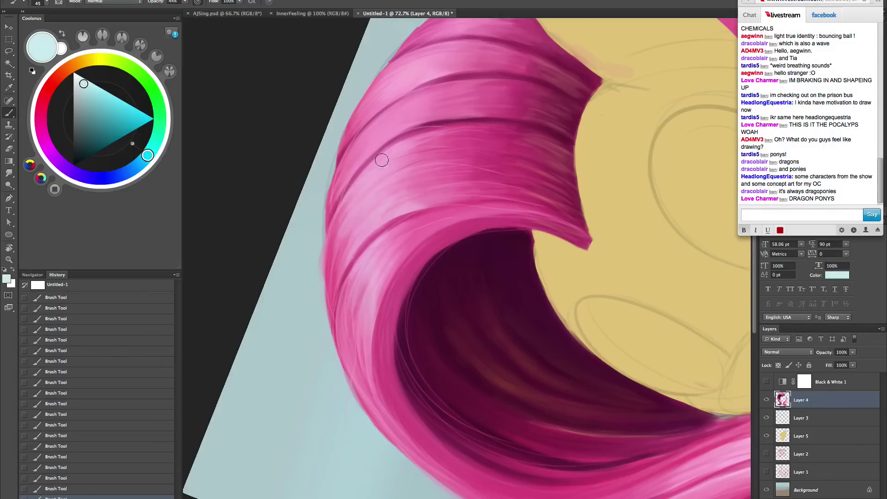
- Extend the pale cyan sheen across the outer curve of the upper mane with brush sizes of 80 and 35 px
key("bracketright")
key("bracketright")
key("bracketright")
key("bracketright")
left_click_drag(485, 294, 499, 337)
key("r")
left_click_drag(606, 292, 608, 229)
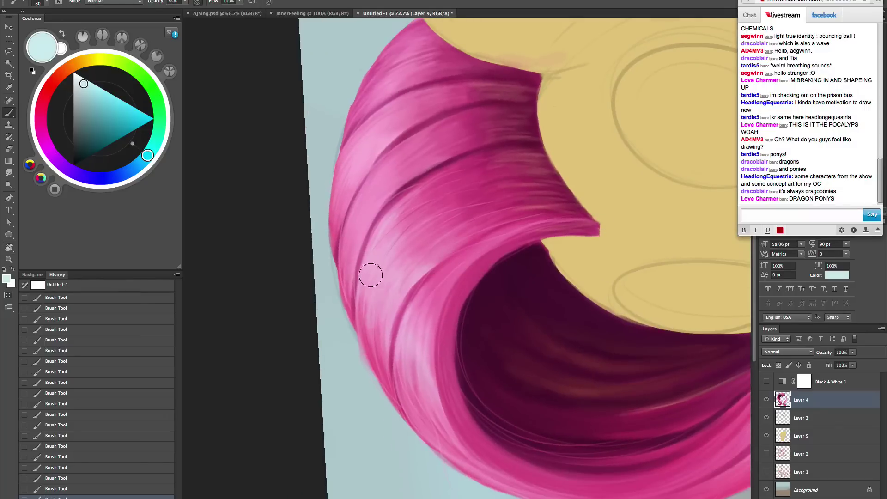
key("bracketleft")
key("bracketleft")
key("bracketleft")
key("bracketleft")
key("bracketleft")
key("bracketleft")
key("bracketleft")
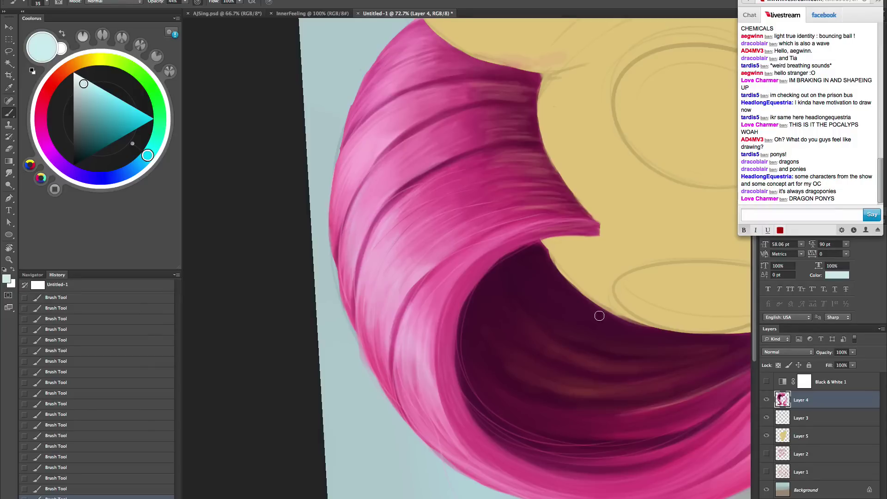
- Add finer pale cyan highlight strands to the mane sections near the ear with a 25 px brush
key("bracketleft")
key("bracketleft")
key("bracketleft")
left_click_drag(441, 343, 490, 498)
key("r")
left_click_drag(566, 316, 568, 247)
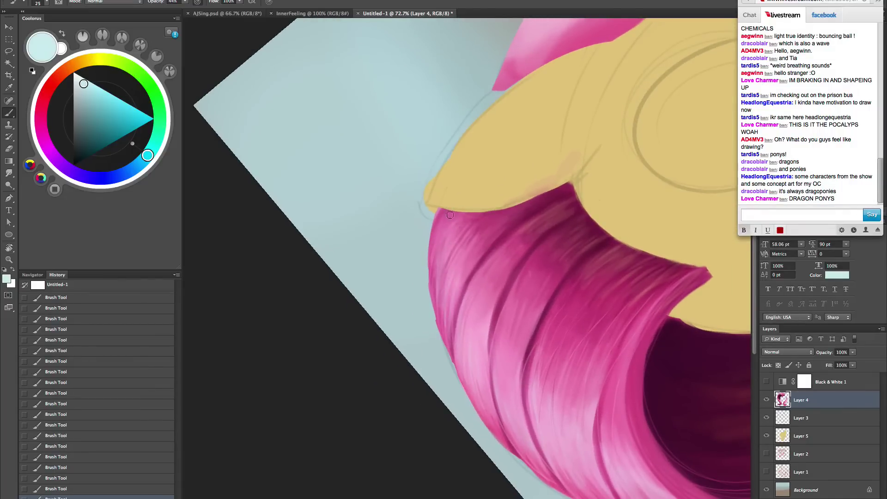
key("Escape")
left_click_drag(539, 358, 529, 239)
left_click_drag(495, 344, 486, 348)
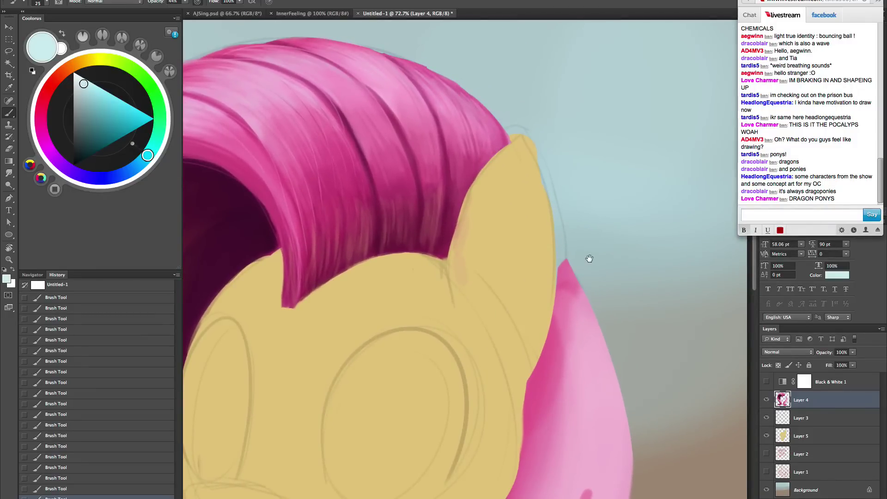
mouse_move(590, 258)
left_mouse_down()
mouse_move(598, 277)
mouse_move(589, 281)
left_mouse_up()
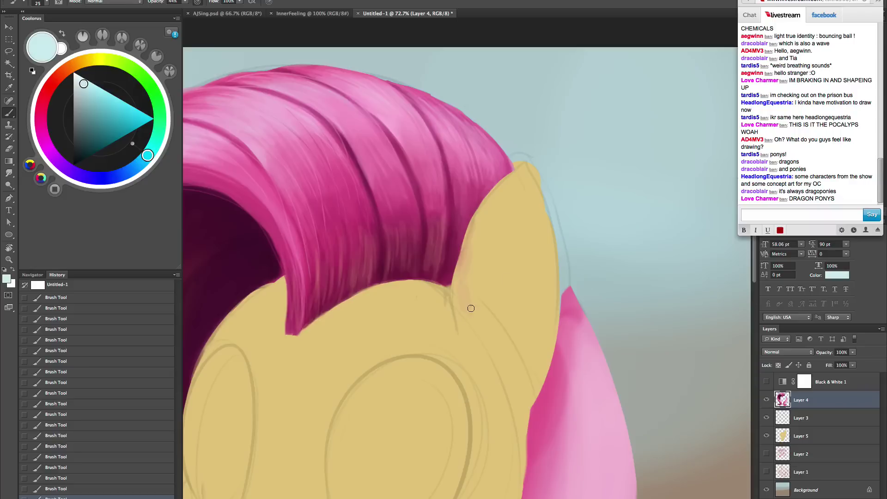
- Tint the highlights near the ear with pale cream and pale violet, and view the whole painting
left_click(78, 63)
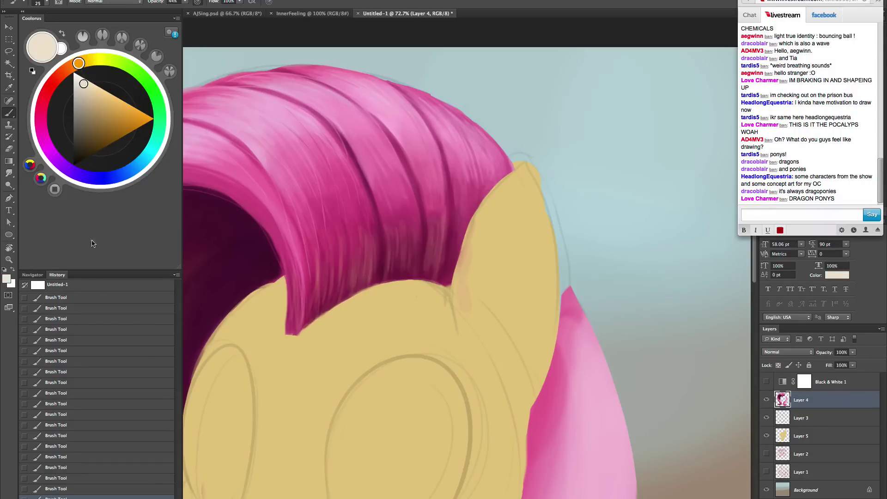
left_click_drag(621, 249, 628, 239)
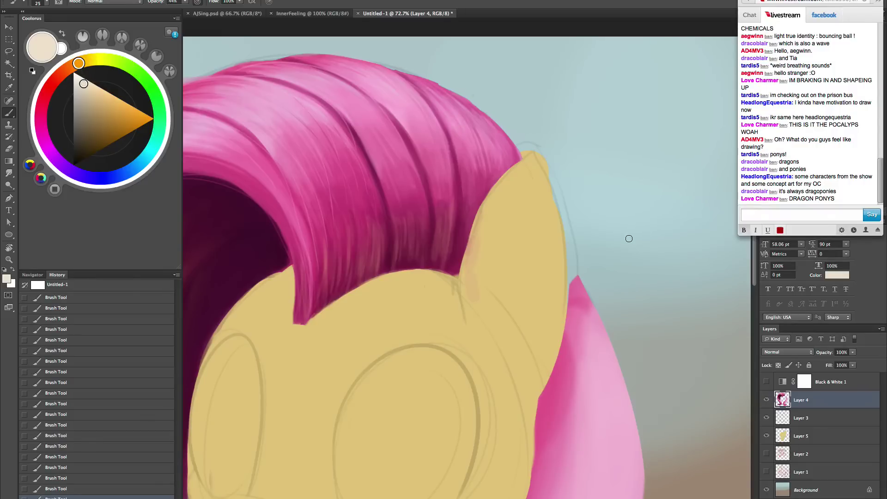
left_click(54, 158)
left_click_drag(498, 330, 501, 352)
scroll(501, 353, "down", 1)
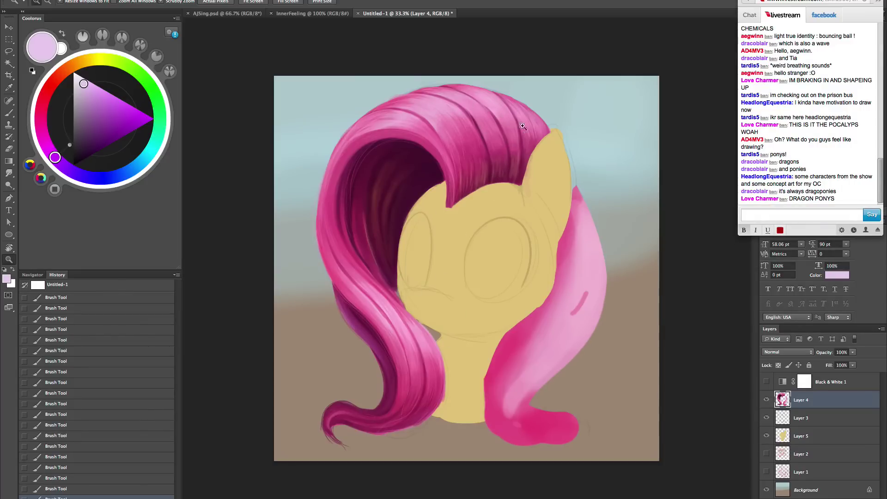
- Return to pale cyan and glaze soft light over the bright bend of the long front lock with a 150 px brush
left_click_drag(433, 373, 462, 369)
key("b")
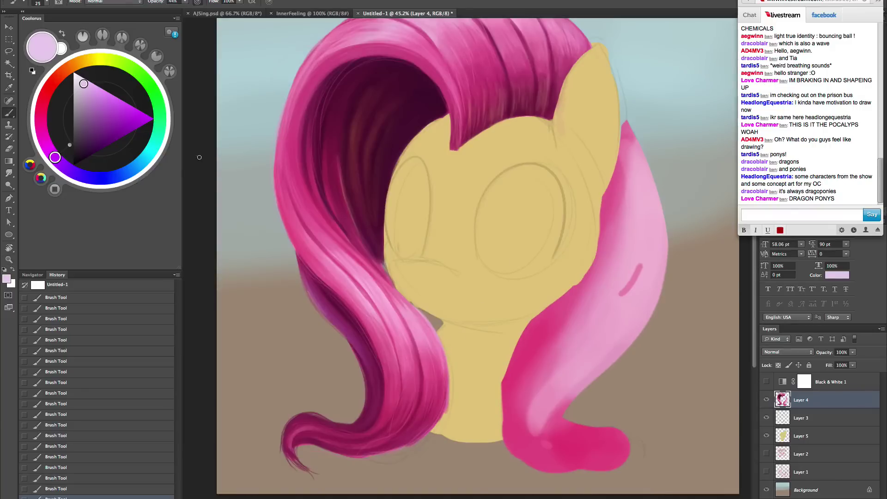
left_click(151, 155)
key("r")
left_click_drag(531, 369, 493, 383)
key("super+space")
left_click_drag(429, 364, 455, 337)
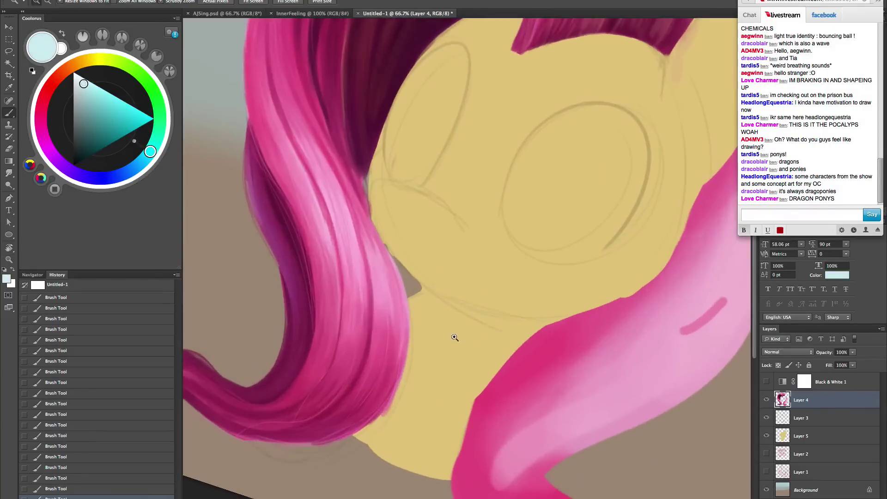
key("b")
key("bracketright")
key("bracketright")
key("bracketright")
key("bracketright")
key("bracketright")
key("bracketright")
key("bracketright")
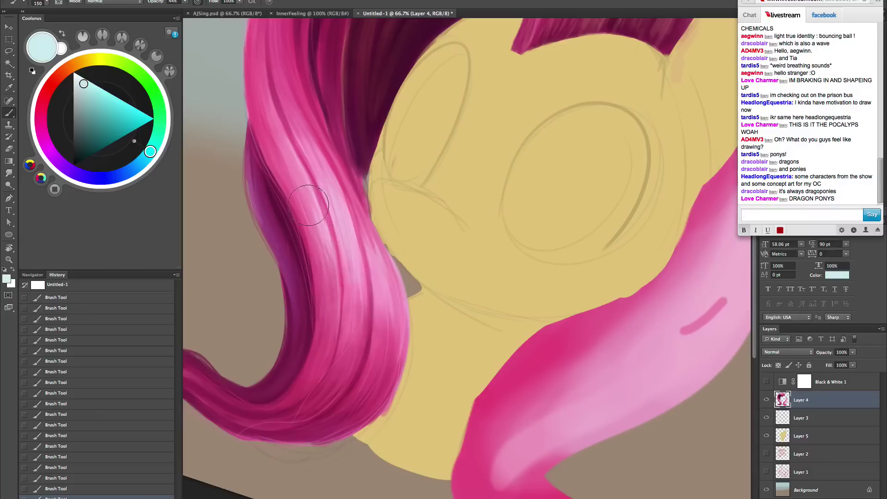
- Add narrow pale cyan highlight strands along the long front lock with a 20 px brush
key("bracketleft")
key("bracketleft")
key("bracketleft")
key("bracketleft")
key("bracketleft")
key("bracketleft")
key("bracketleft")
key("bracketleft")
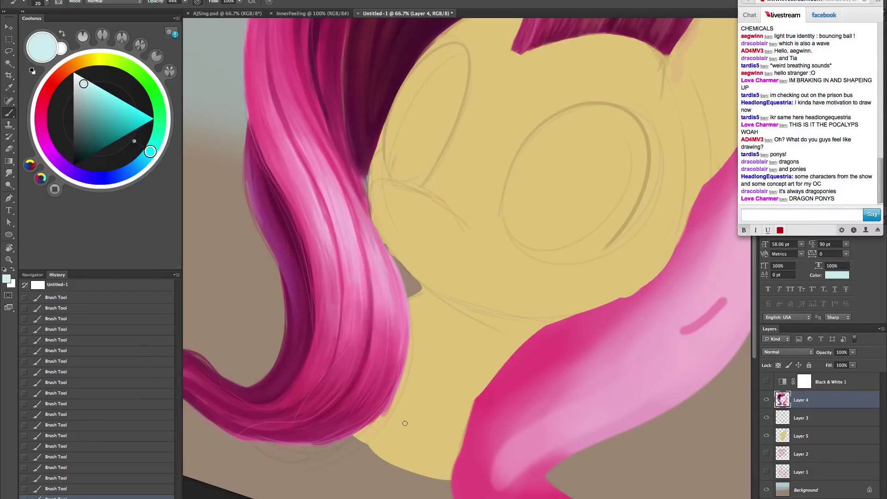
- Lighten the color to near white and paint thin rim strands on the upper mane's outer edge with a 9 px brush
key("Escape")
left_click_drag(533, 360, 554, 455)
left_click_drag(518, 343, 395, 363)
key("r")
key("b")
left_click(77, 76)
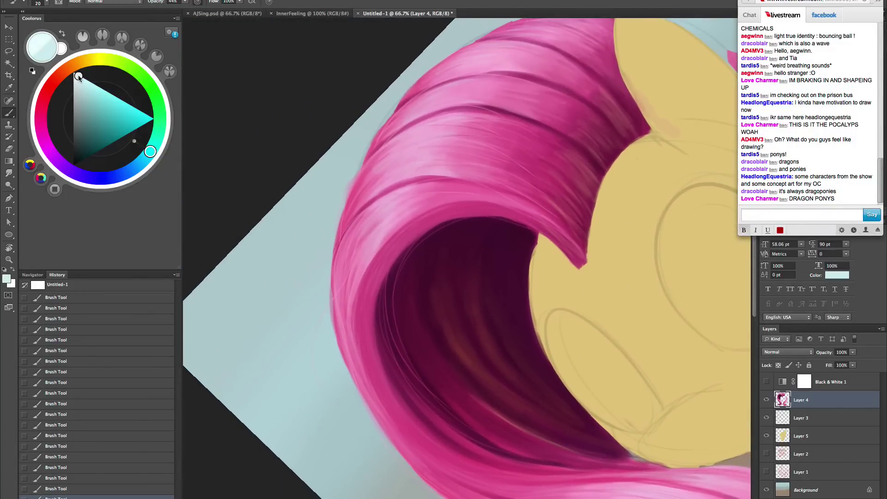
left_click_drag(372, 307, 377, 263)
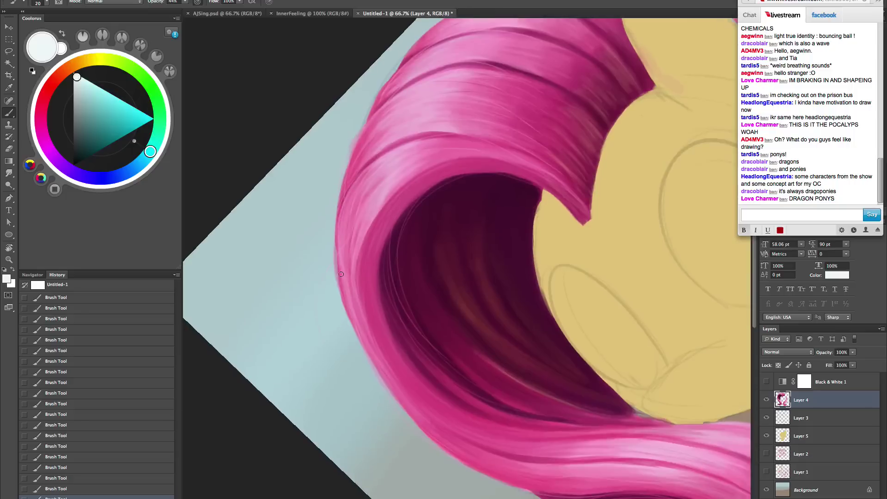
left_click_drag(341, 294, 344, 202)
key("bracketright")
key("bracketright")
key("bracketright")
left_click_drag(336, 243, 362, 173)
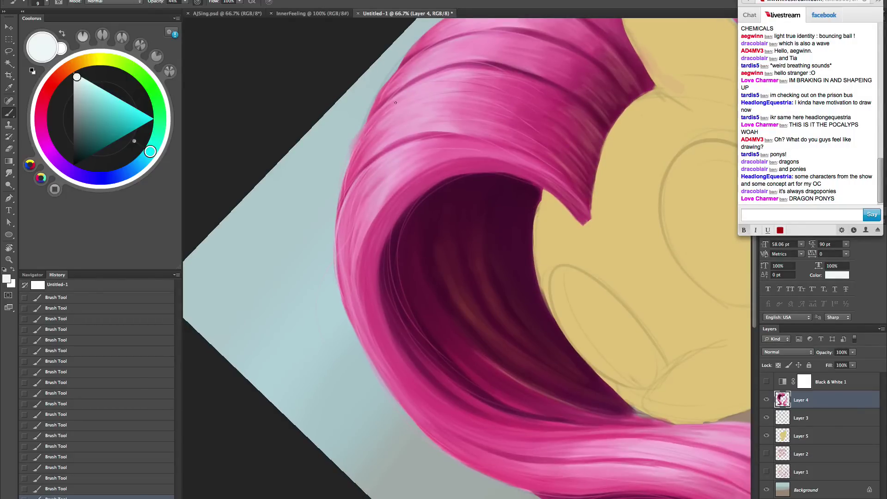
- Continue the thin near-white rim strands along the outer edge over the crown of the mane
left_click_drag(369, 114, 397, 76)
left_click_drag(374, 105, 408, 68)
left_click_drag(486, 315, 475, 402)
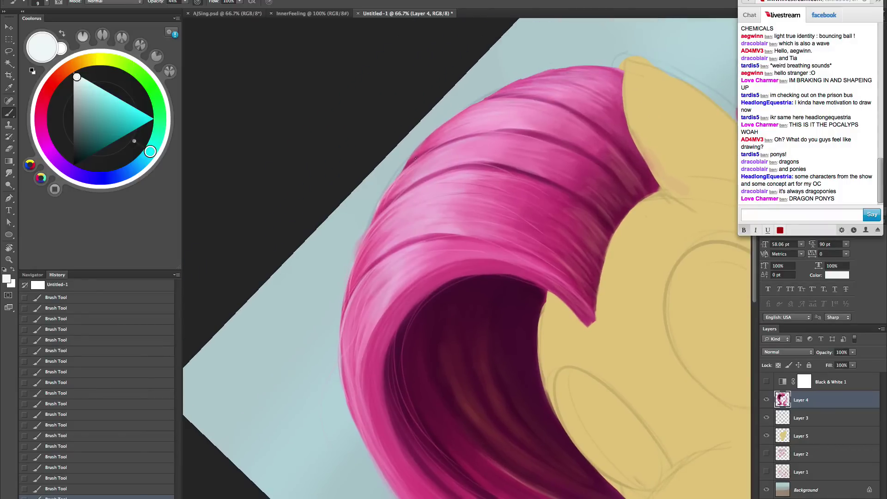
left_click_drag(403, 168, 453, 121)
left_click_drag(417, 149, 474, 108)
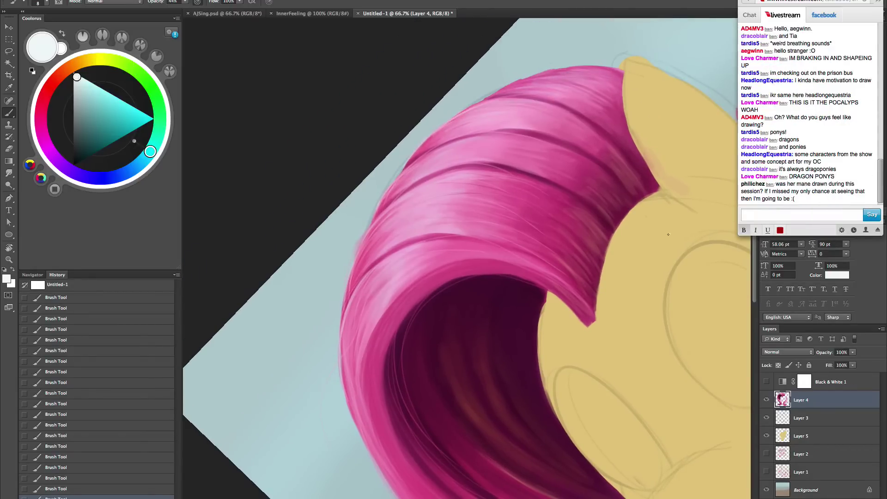
- Rotate the canvas and paint thin near-white rim strands on the mane's edge beside the ear
key("r")
mouse_move(634, 325)
left_mouse_down()
mouse_move(542, 145)
mouse_move(455, 278)
left_mouse_up()
key("b")
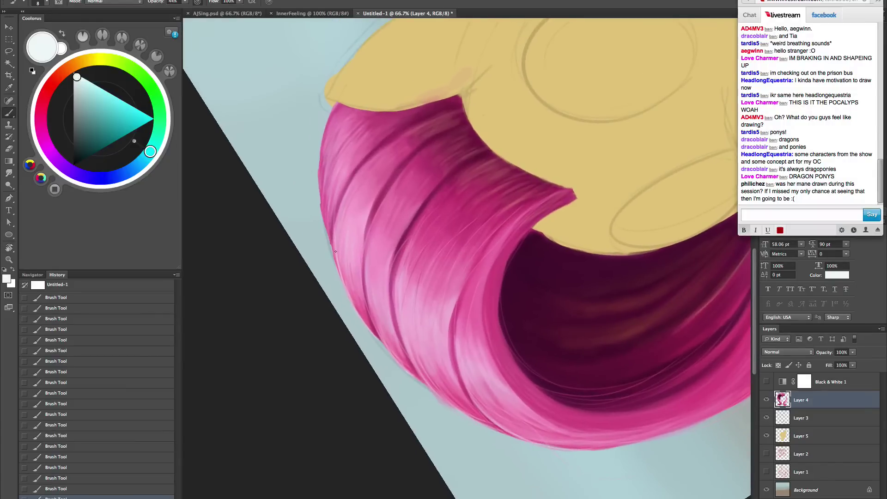
left_click_drag(331, 229, 329, 148)
left_click_drag(322, 202, 336, 124)
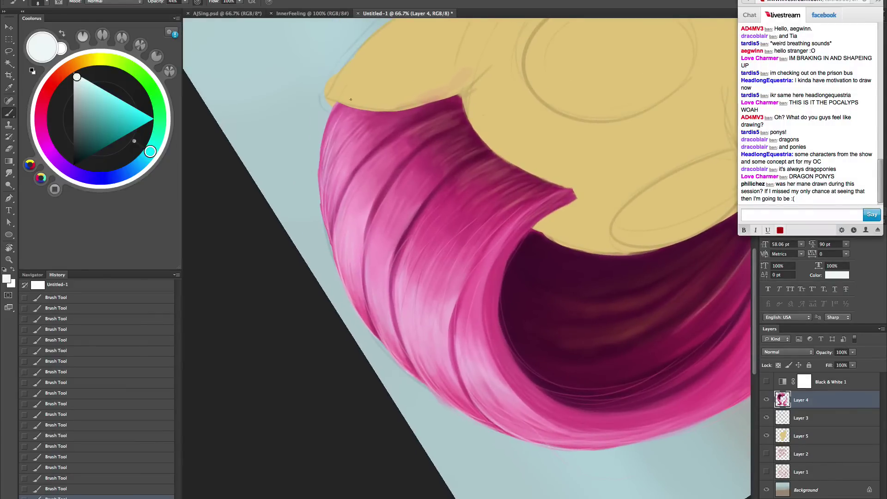
left_click_drag(319, 186, 329, 116)
left_click_drag(321, 210, 323, 162)
- Straighten the canvas and paint thin near-white rim strands down the outer edge of the long front lock
key("Escape")
left_click_drag(456, 470, 545, 166)
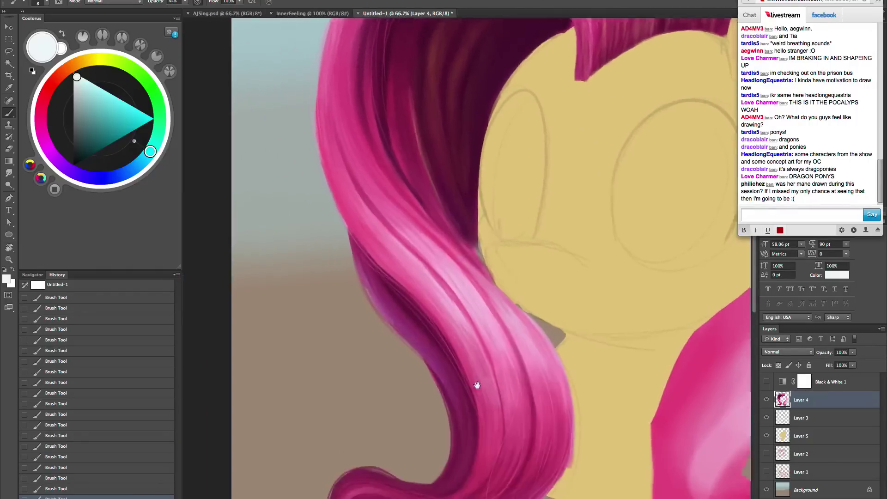
left_click_drag(475, 386, 492, 315)
left_click_drag(337, 67, 344, 123)
left_click_drag(336, 51, 372, 162)
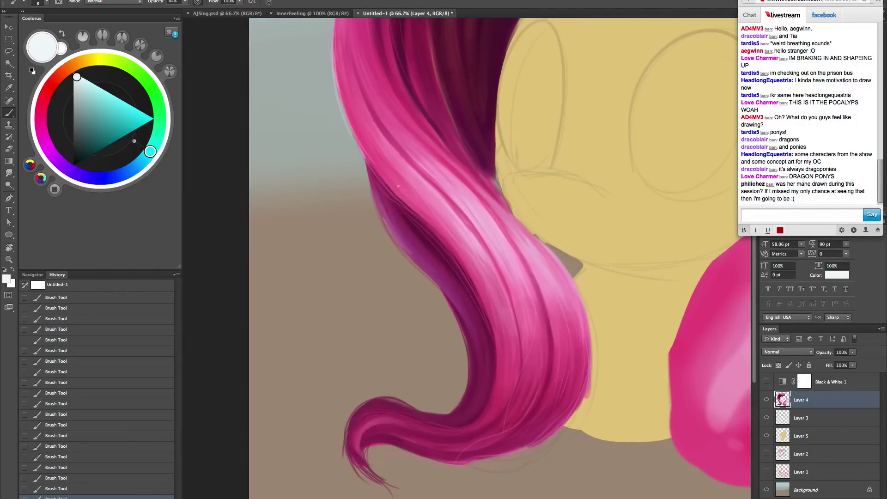
- Paint thin pale highlight strands along the outer edges of the long hair lock, undoing the final stroke across its middle
left_click_drag(347, 113, 409, 203)
left_click_drag(366, 160, 411, 257)
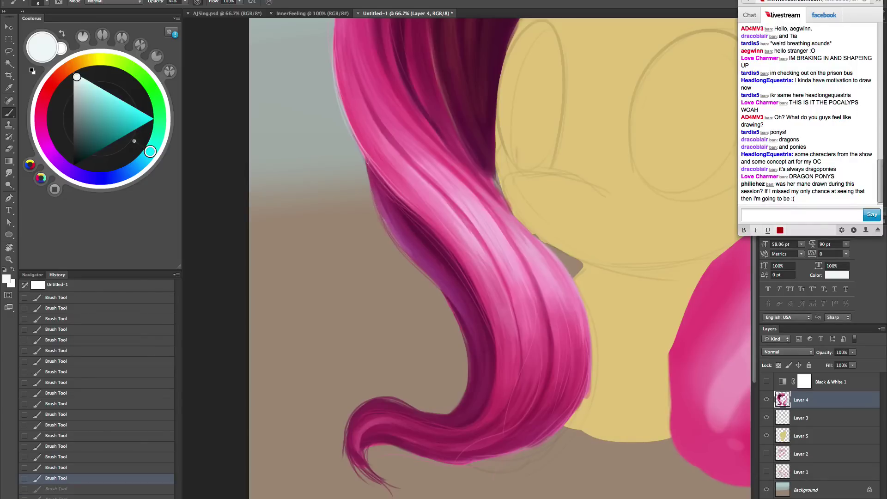
left_click_drag(365, 162, 397, 247)
key("r")
left_click_drag(635, 390, 611, 378)
key("b")
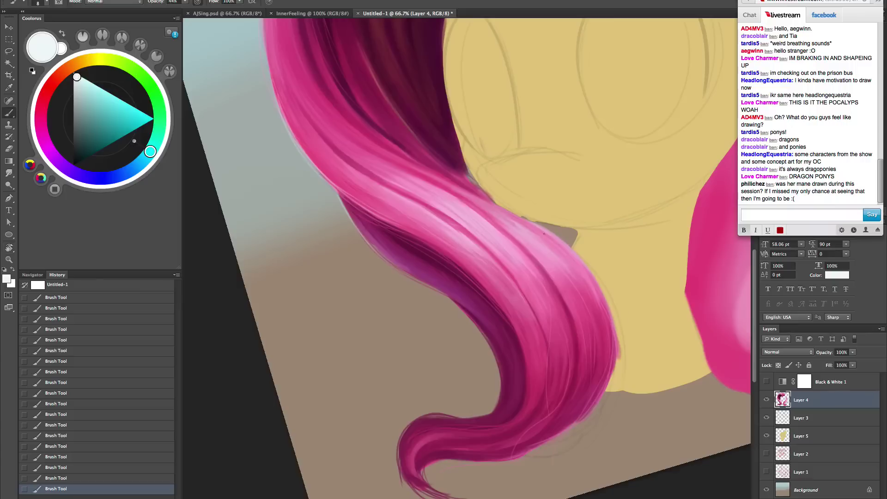
left_click_drag(596, 290, 607, 322)
scroll(545, 314, "down", 3)
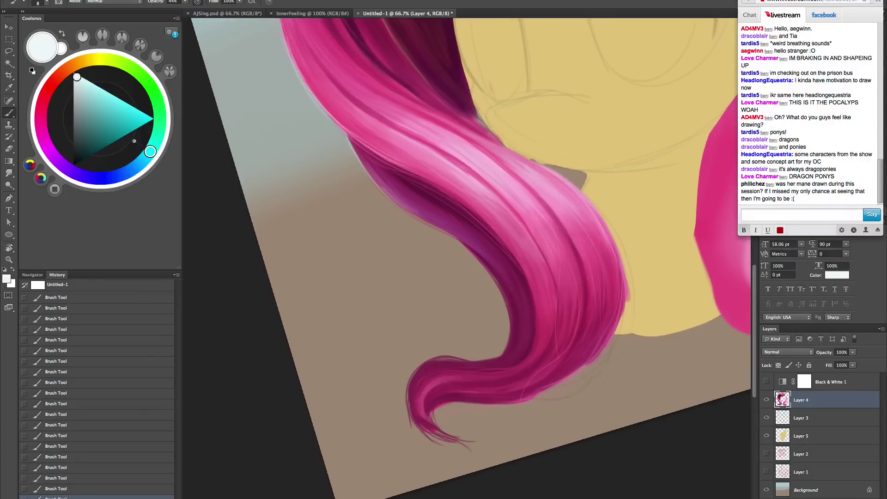
left_click_drag(501, 234, 527, 362)
key("ctrl+z")
- Sample a muted dark pink from the fringe and softly shade its lower edge above the forehead with a size 125 brush
left_click(491, 202, "alt")
mouse_move(519, 262)
left_mouse_down()
mouse_move(544, 371)
mouse_move(408, 447)
left_mouse_up()
key("Escape")
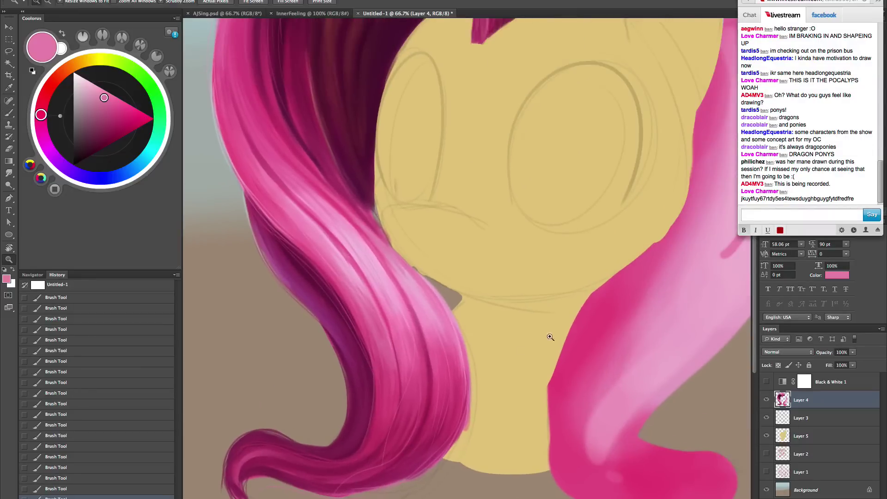
left_click(584, 334, "alt+super")
left_click(584, 336, "alt+super")
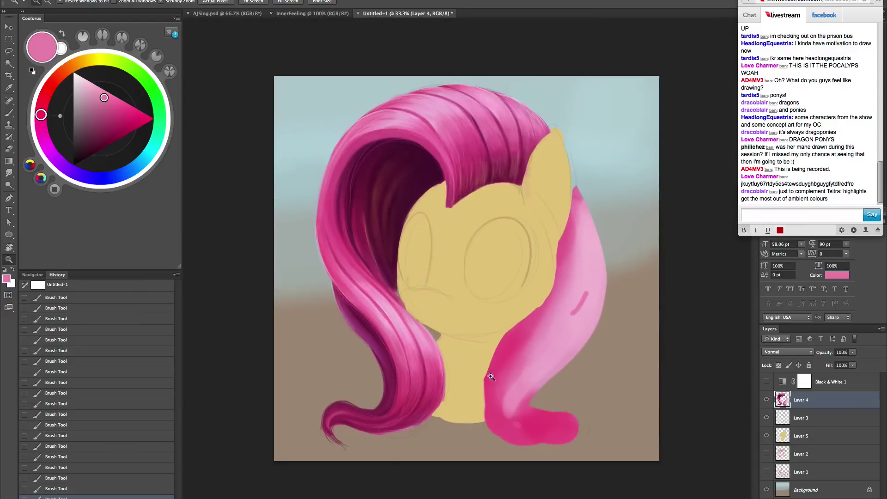
left_click_drag(500, 372, 507, 291)
left_click_drag(493, 175, 511, 160)
key("b")
left_click(491, 161, "alt")
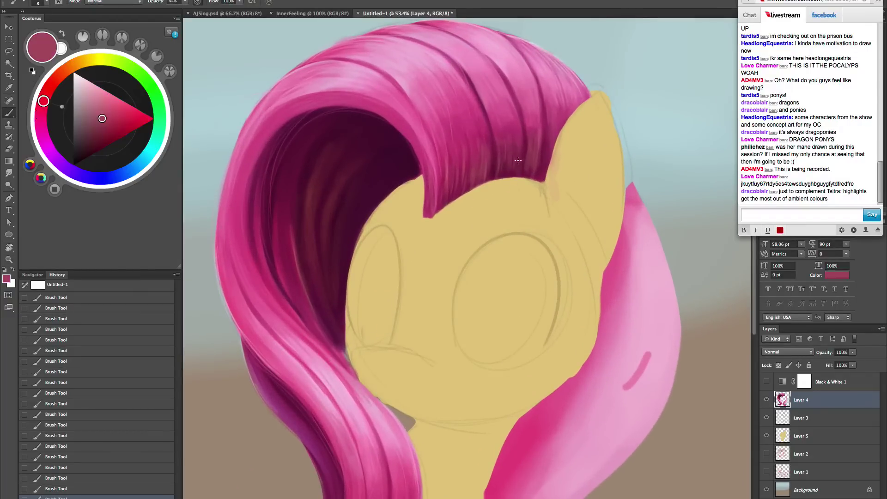
key("bracketright")
key("bracketright")
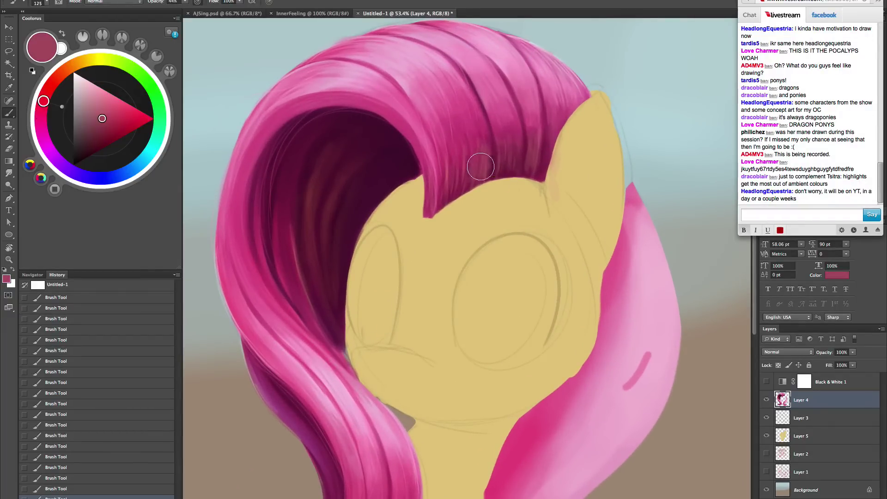
mouse_move(461, 176)
left_mouse_down()
mouse_move(511, 145)
mouse_move(500, 148)
mouse_move(508, 168)
mouse_move(531, 172)
left_mouse_up()
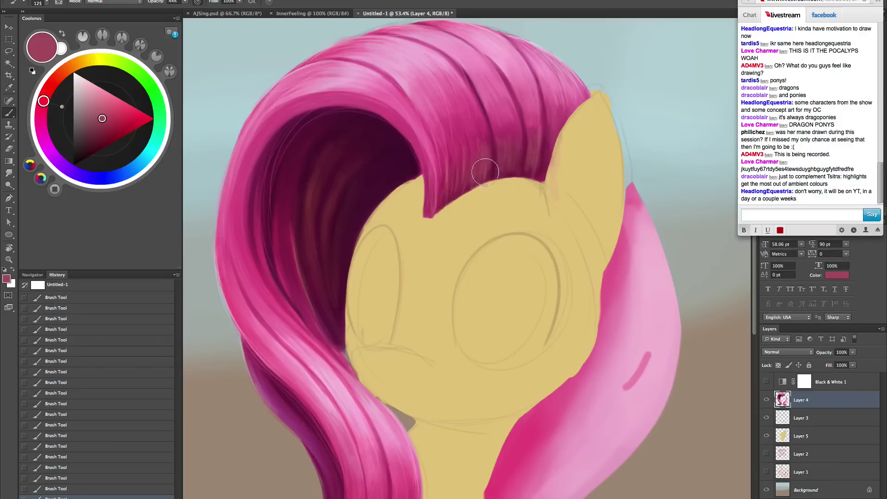
key("z")
left_click(561, 319, "alt")
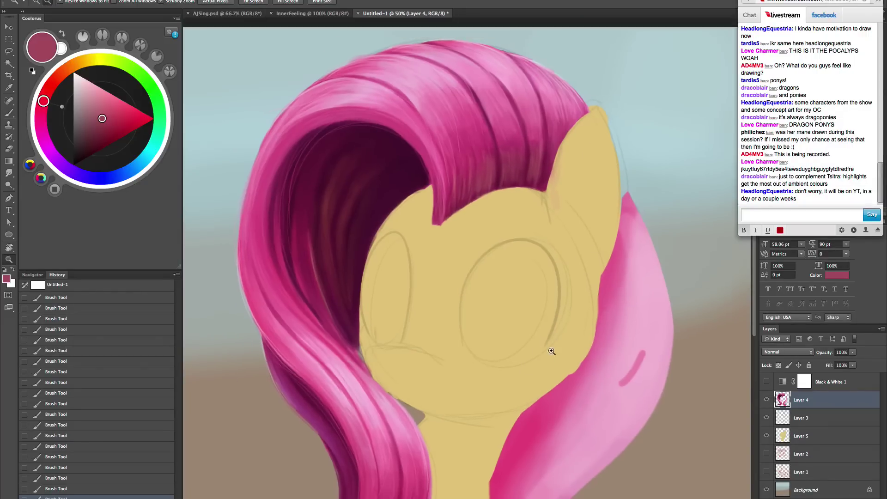
left_click(537, 373, "alt")
left_click(486, 391)
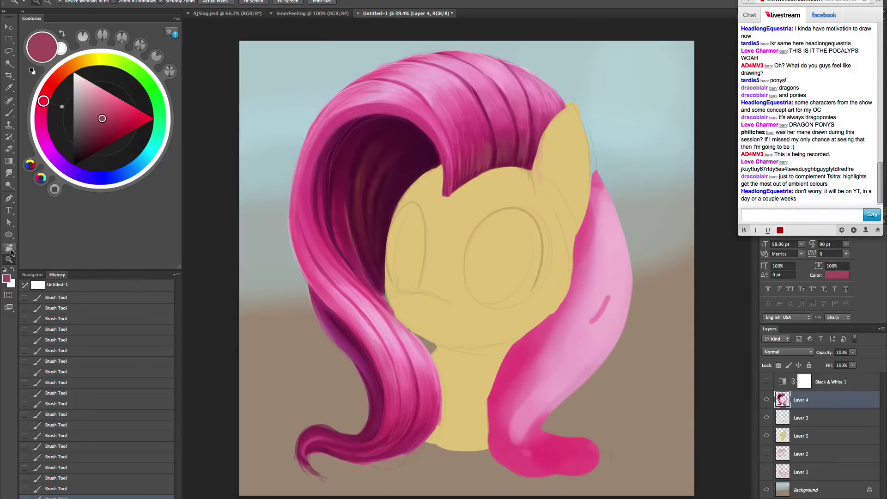
left_click(9, 184)
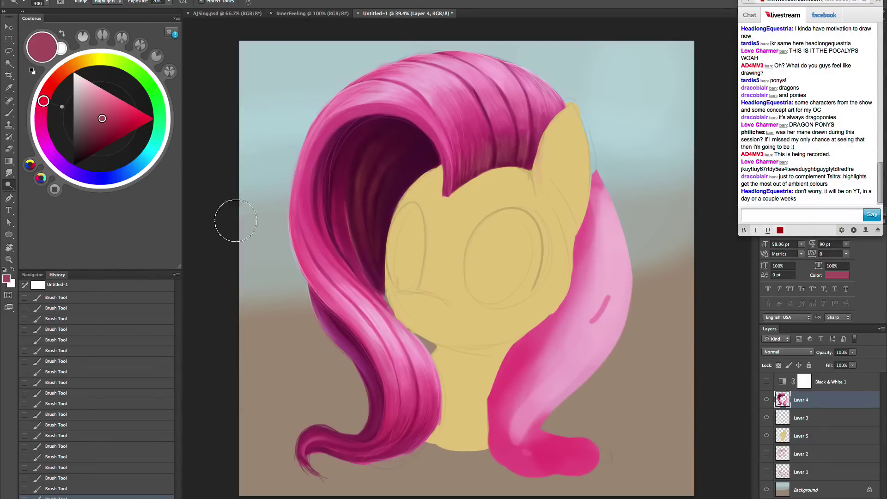
key("r")
left_click_drag(594, 283, 548, 241)
key("b")
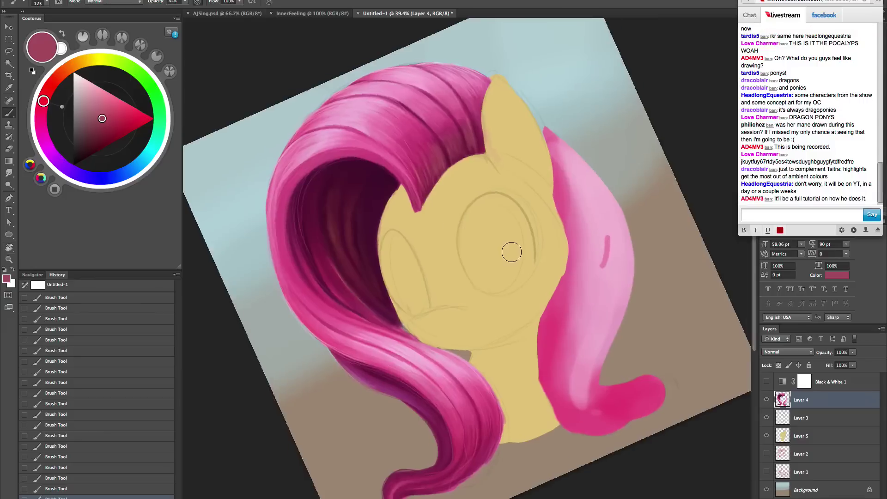
key("bracketright")
key("bracketright")
key("bracketright")
key("bracketright")
key("bracketright")
key("bracketright")
key("bracketright")
key("ctrl+z")
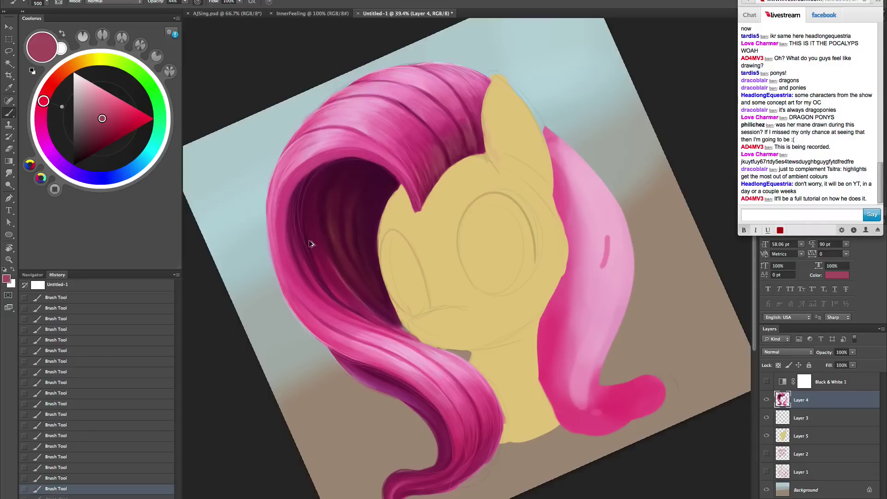
- Brighten the highlights across the top of the mane with the Dodge tool, using the Highlights range at 20% exposure
left_click(10, 185)
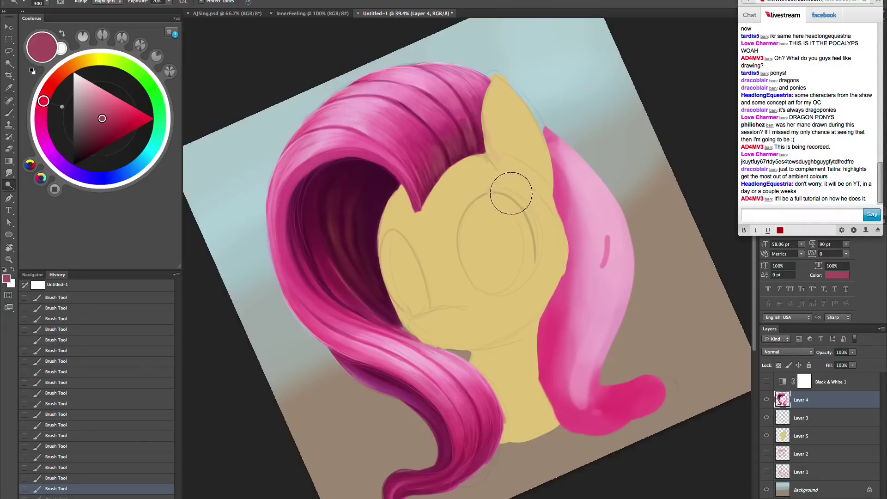
key("bracketright")
key("bracketright")
mouse_move(369, 99)
left_mouse_down()
mouse_move(423, 74)
mouse_move(326, 139)
mouse_move(356, 111)
mouse_move(346, 114)
mouse_move(432, 71)
mouse_move(360, 97)
mouse_move(436, 73)
left_mouse_up()
key("bracketleft")
left_click_drag(338, 126, 398, 85)
mouse_move(357, 107)
left_mouse_down()
mouse_move(435, 72)
mouse_move(417, 87)
mouse_move(412, 76)
mouse_move(484, 77)
mouse_move(472, 69)
mouse_move(483, 77)
mouse_move(408, 82)
mouse_move(455, 72)
left_mouse_up()
key("bracketleft")
key("bracketleft")
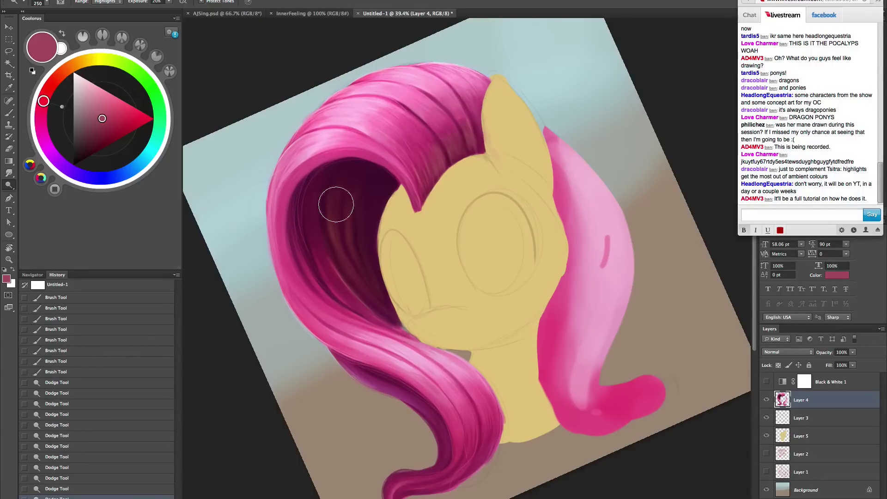
- Dodge the highlight on the long hair lock where it bends beside the neck
key("bracketright")
key("Escape")
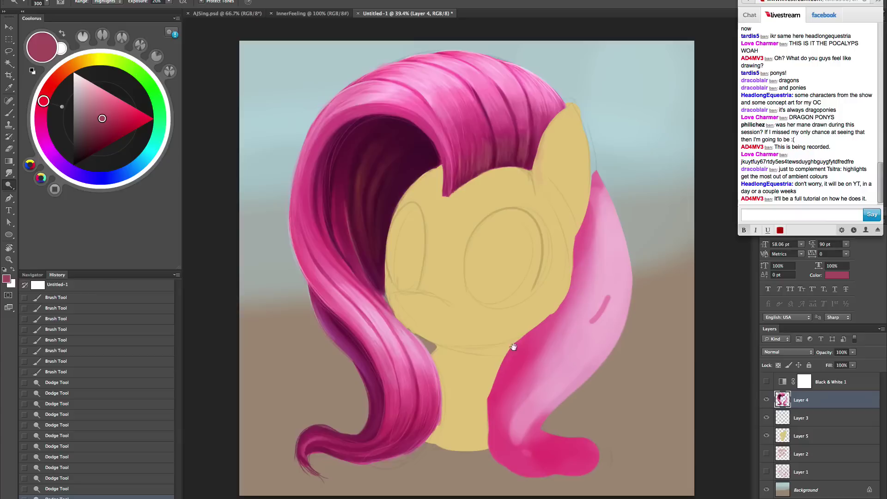
key("bracketright")
mouse_move(430, 333)
left_mouse_down()
mouse_move(351, 311)
mouse_move(419, 374)
mouse_move(368, 324)
mouse_move(451, 376)
left_mouse_up()
key("bracketleft")
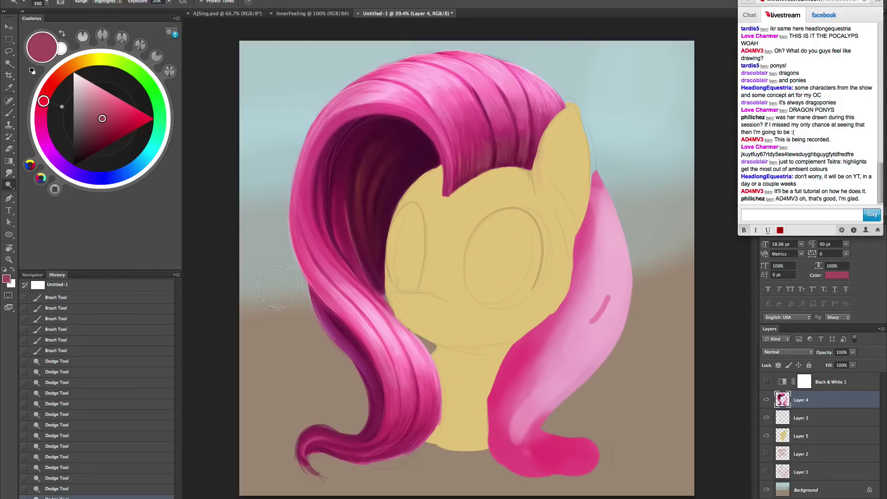
- Darken the lower curl and shaded underside of the long hair lock with the Burn tool, using the Shadows range
left_click(11, 186)
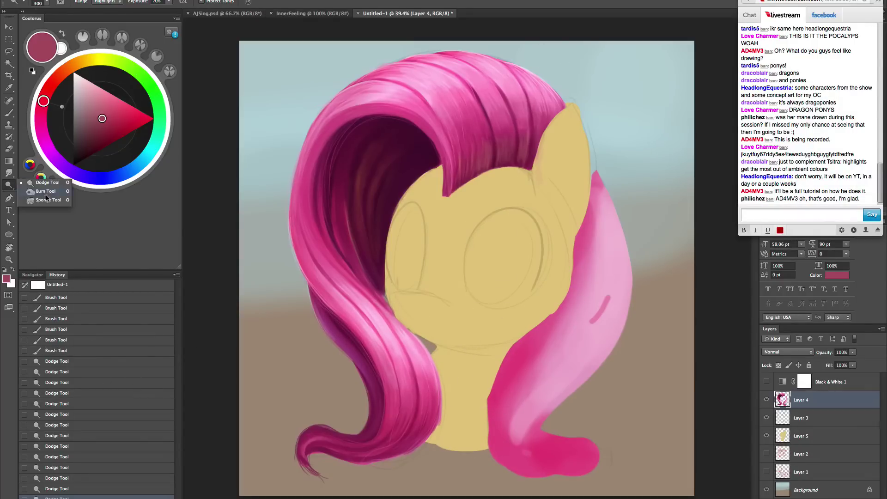
left_click(46, 194)
key("bracketright")
key("bracketright")
key("bracketright")
key("bracketright")
key("bracketright")
key("bracketright")
key("bracketright")
key("bracketright")
key("bracketright")
key("bracketright")
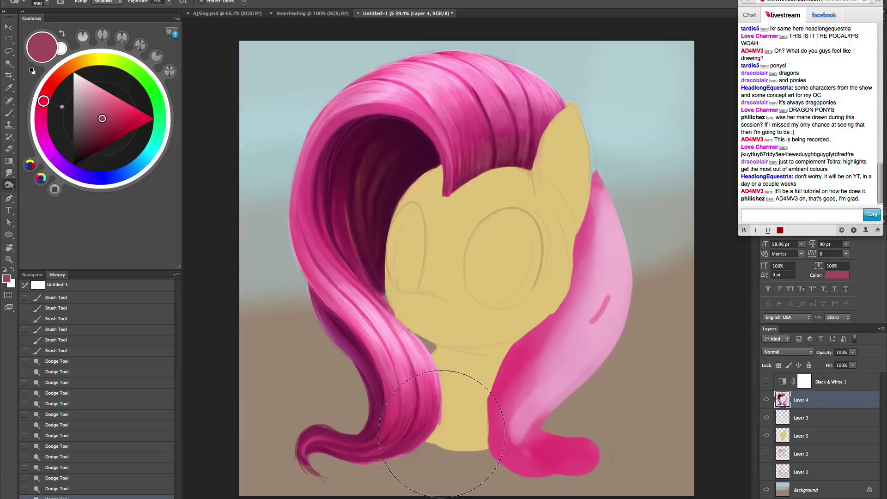
mouse_move(371, 458)
left_mouse_down()
mouse_move(435, 423)
mouse_move(401, 434)
mouse_move(367, 420)
left_mouse_up()
key("bracketleft")
key("bracketleft")
key("bracketleft")
left_click_drag(348, 352, 341, 296)
- Burn the dark hollow inside the mane and the area around the ear with a size 900 brush
key("bracketright")
key("bracketright")
key("bracketright")
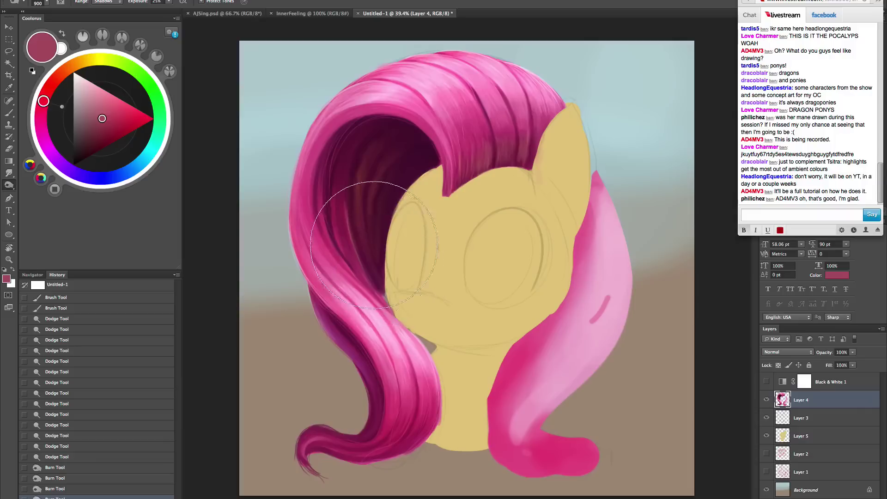
mouse_move(360, 243)
left_mouse_down()
mouse_move(363, 182)
mouse_move(381, 152)
mouse_move(358, 186)
left_mouse_up()
mouse_move(566, 163)
left_mouse_down()
mouse_move(495, 179)
mouse_move(459, 198)
mouse_move(545, 165)
mouse_move(567, 145)
mouse_move(583, 102)
left_mouse_up()
left_click_drag(582, 102, 575, 125)
left_click_drag(576, 125, 569, 129)
- Burn the upper and outer edges of the mane with smaller brush sizes to deepen its outline
key("bracketleft")
key("bracketleft")
key("bracketleft")
key("bracketleft")
key("bracketleft")
key("bracketleft")
key("bracketleft")
mouse_move(392, 65)
left_mouse_down()
mouse_move(317, 124)
mouse_move(374, 68)
mouse_move(297, 142)
mouse_move(403, 59)
mouse_move(446, 52)
left_mouse_up()
key("bracketright")
key("bracketright")
mouse_move(609, 106)
left_mouse_down()
mouse_move(597, 119)
mouse_move(481, 54)
mouse_move(322, 104)
left_mouse_up()
key("bracketright")
mouse_move(335, 189)
left_mouse_down()
mouse_move(299, 208)
mouse_move(301, 173)
left_mouse_up()
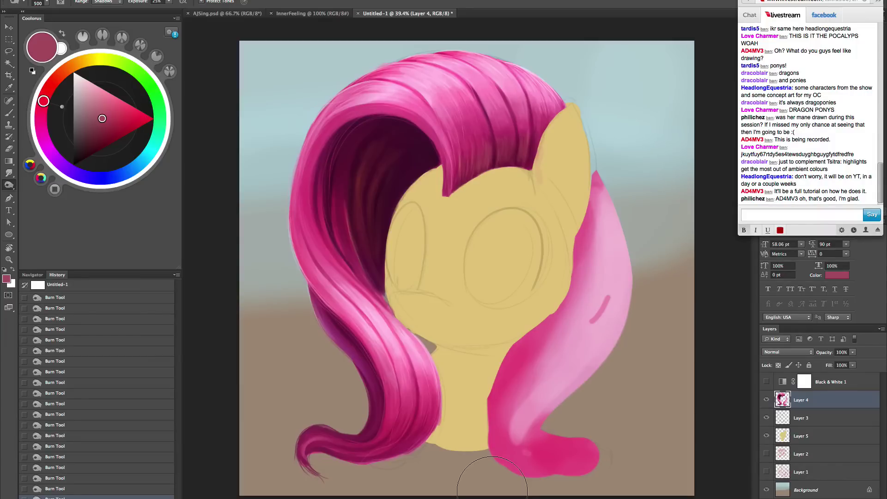
- Sample the strand's pink, darken it to deep magenta, and paint a thin crease along the strand nearest the mane's front curl
key("z")
key("r")
left_click_drag(522, 309, 538, 268)
key("z")
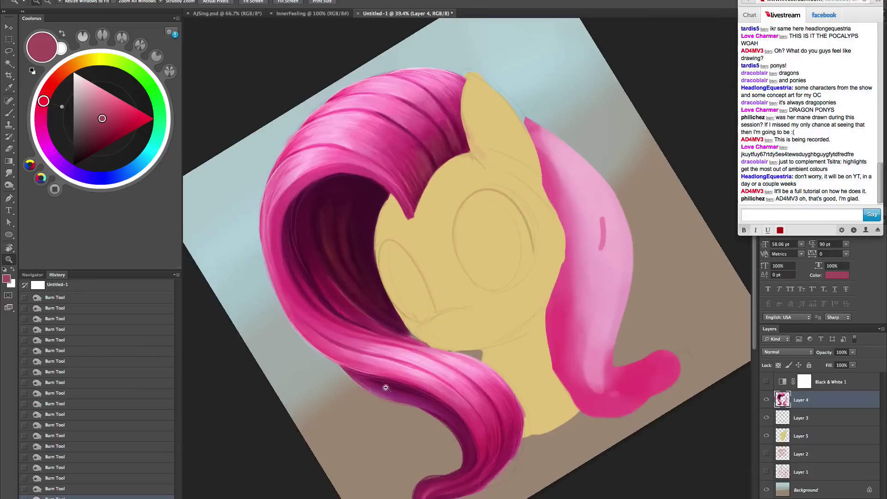
left_click_drag(386, 388, 400, 379)
key("space")
left_click_drag(398, 230, 496, 386)
key("r")
left_click_drag(578, 263, 535, 177)
key("z")
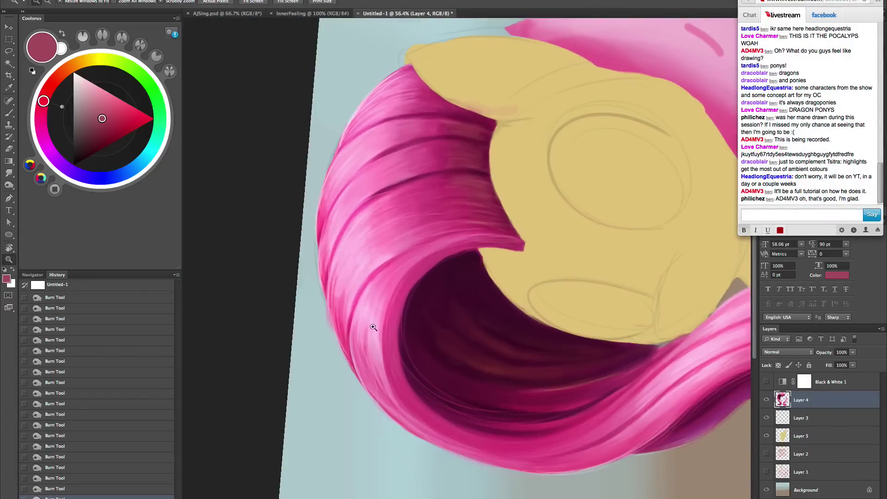
left_click_drag(373, 327, 389, 298)
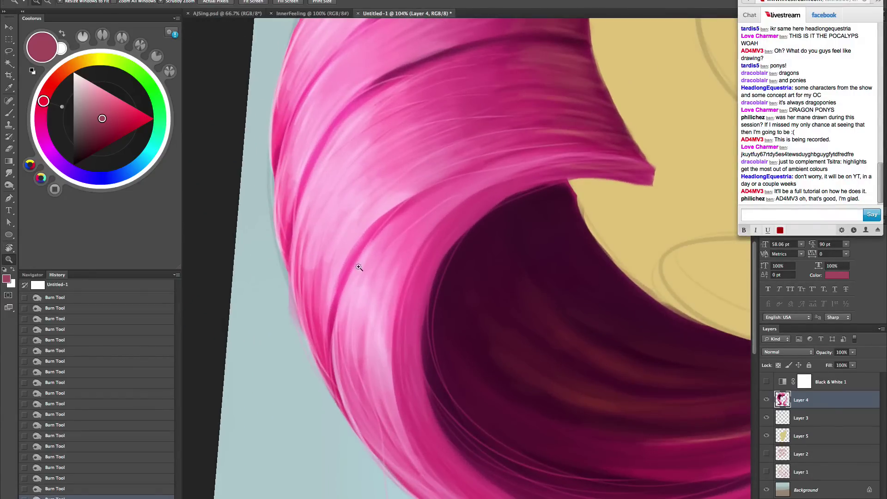
key("b")
left_click(329, 329, "alt")
left_click(332, 326, "ctrl+alt+super")
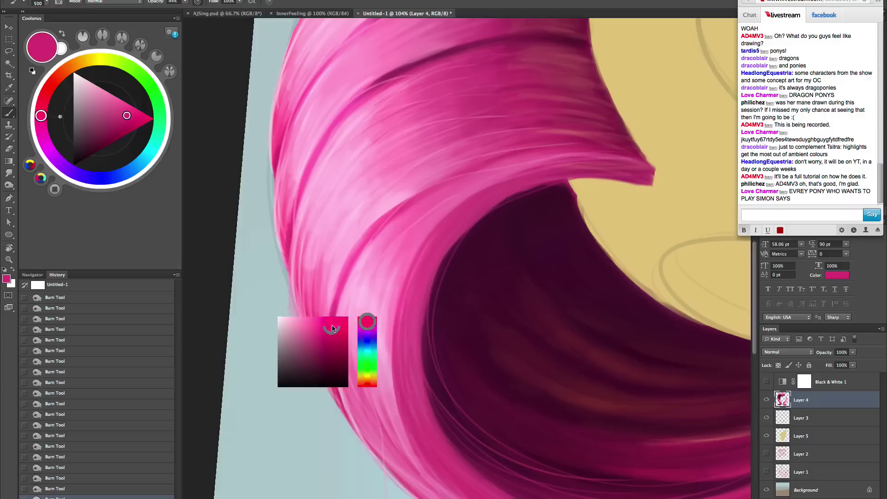
left_click_drag(331, 326, 335, 345)
key("bracketleft")
key("bracketleft")
key("bracketleft")
key("bracketleft")
key("bracketleft")
key("bracketleft")
key("bracketleft")
key("bracketleft")
key("bracketleft")
key("bracketleft")
key("bracketleft")
key("bracketleft")
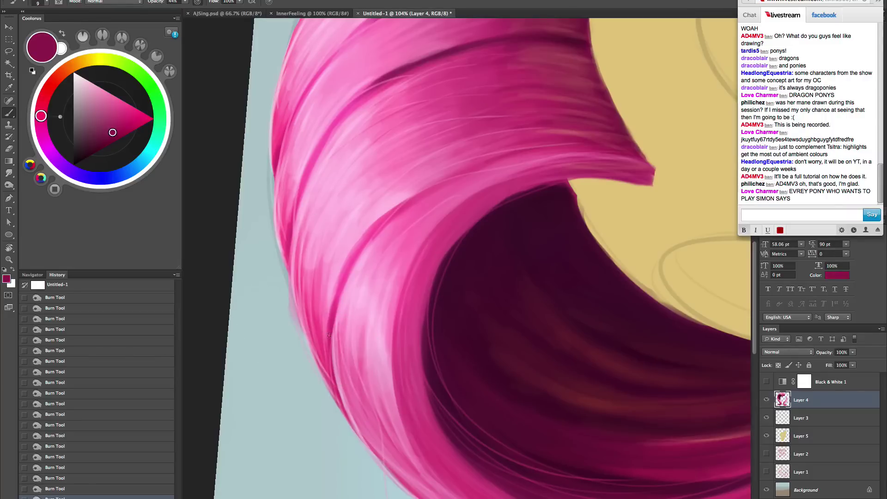
mouse_move(332, 312)
left_mouse_down()
mouse_move(368, 237)
mouse_move(388, 218)
left_mouse_up()
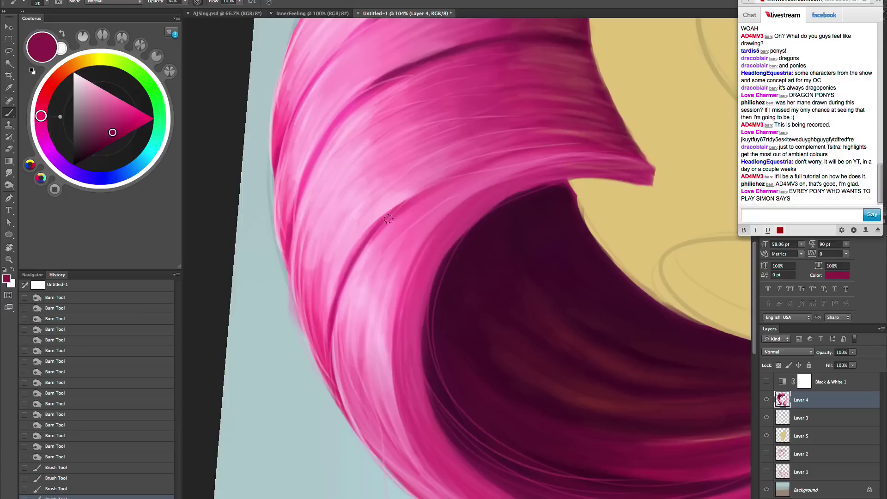
left_click_drag(330, 321, 369, 233)
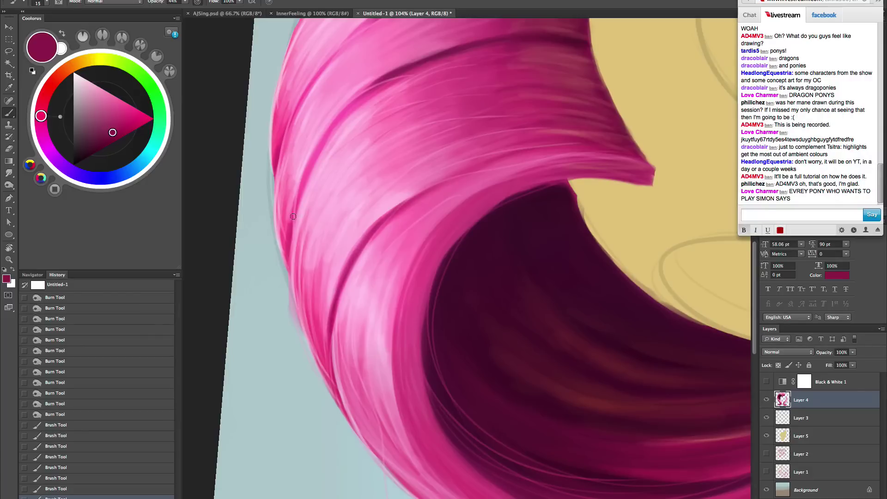
- Paint a dark magenta crease along the second strand of the mane, undoing the last stroke toward its outer edge
key("bracketright")
left_click_drag(292, 224, 326, 139)
left_click_drag(294, 206, 346, 112)
mouse_move(333, 122)
left_mouse_down()
mouse_move(362, 95)
mouse_move(306, 169)
mouse_move(276, 255)
left_mouse_up()
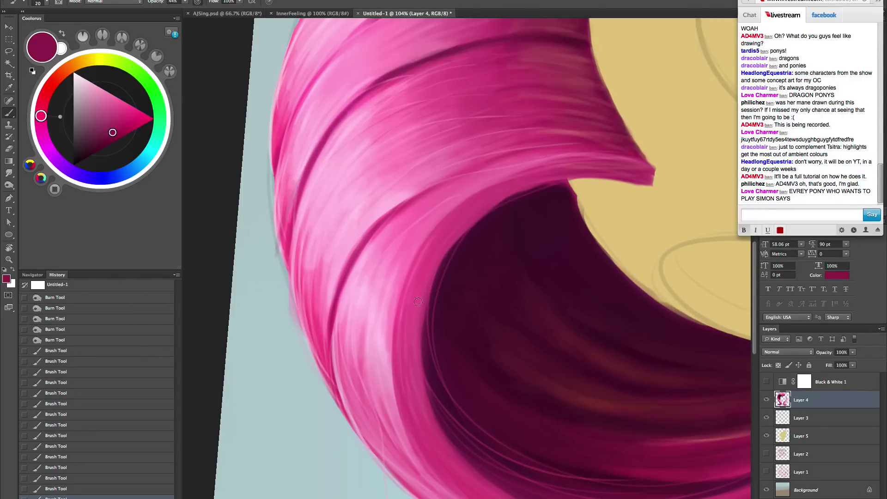
key("ctrl+z")
- Extend the third strand's dark magenta crease toward the outer edge of the mane with fine brush strokes
left_click_drag(426, 323, 473, 398)
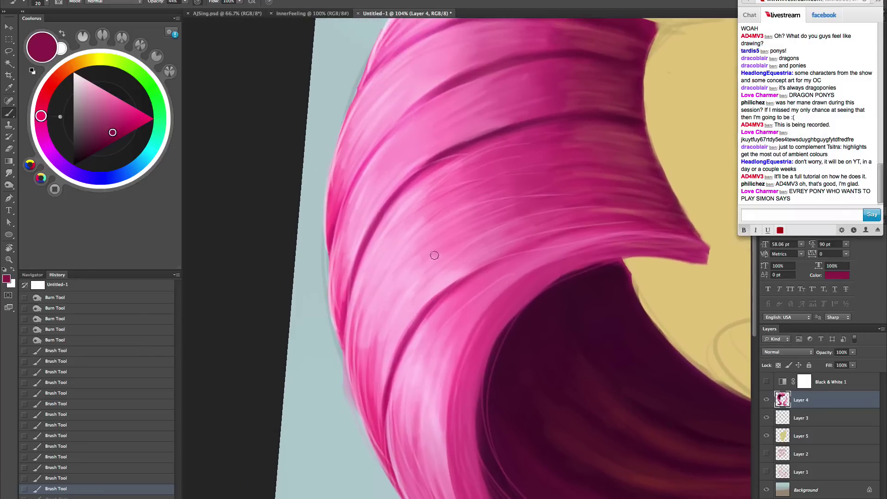
left_click_drag(372, 148, 387, 133)
left_click_drag(332, 225, 389, 131)
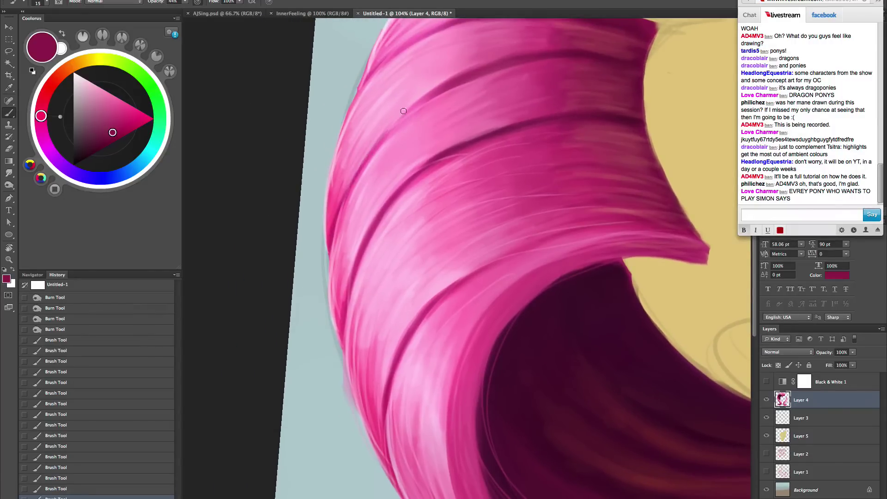
left_click_drag(346, 196, 432, 91)
left_click_drag(365, 158, 430, 93)
left_click_drag(385, 136, 422, 102)
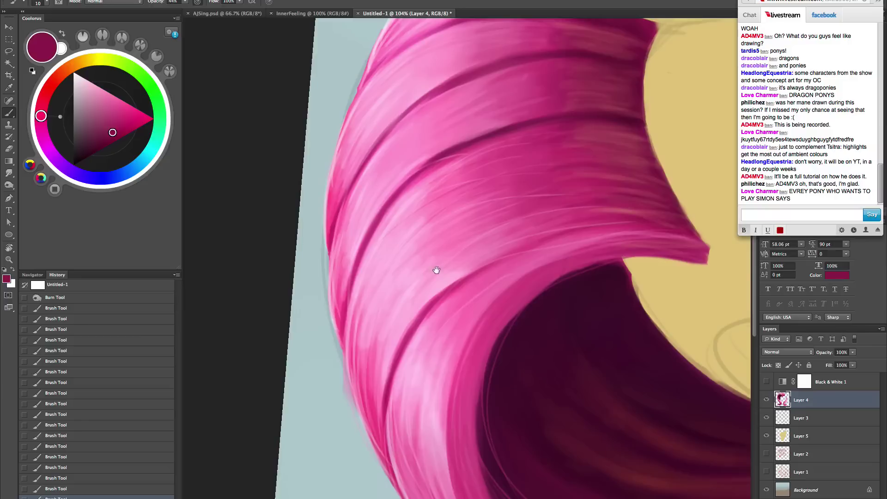
- Darken the crease of the strand nearest the ear with a size 10 brush and review the whole painting
left_click_drag(424, 261, 425, 444)
left_click_drag(361, 270, 424, 221)
left_click_drag(377, 251, 448, 211)
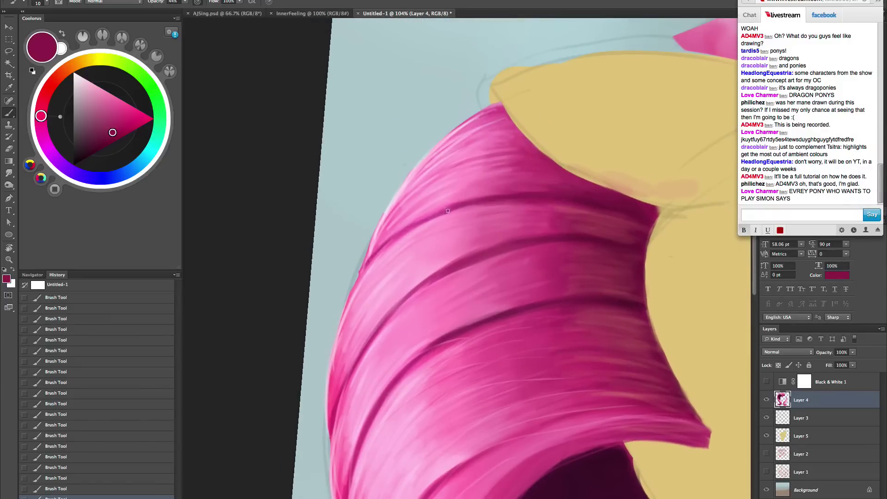
key("Escape")
key("z")
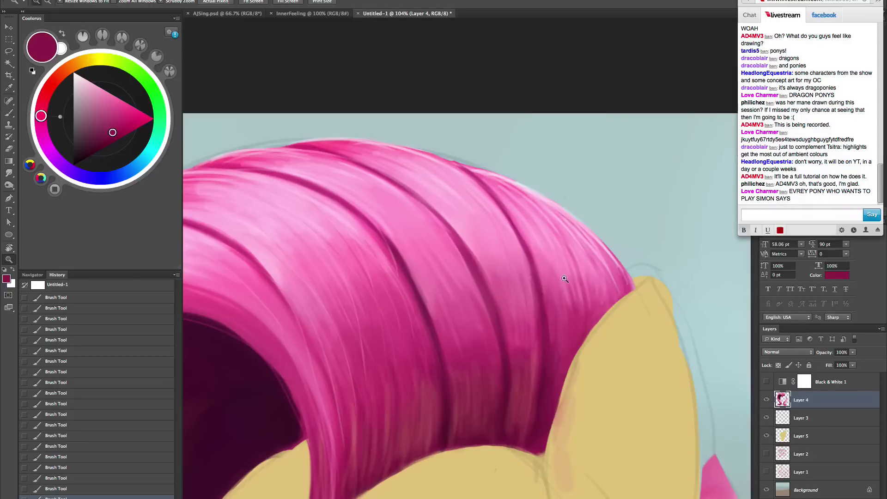
left_click(562, 283, "alt")
left_click(561, 285, "alt")
left_click(560, 294, "alt")
left_click(561, 295, "alt")
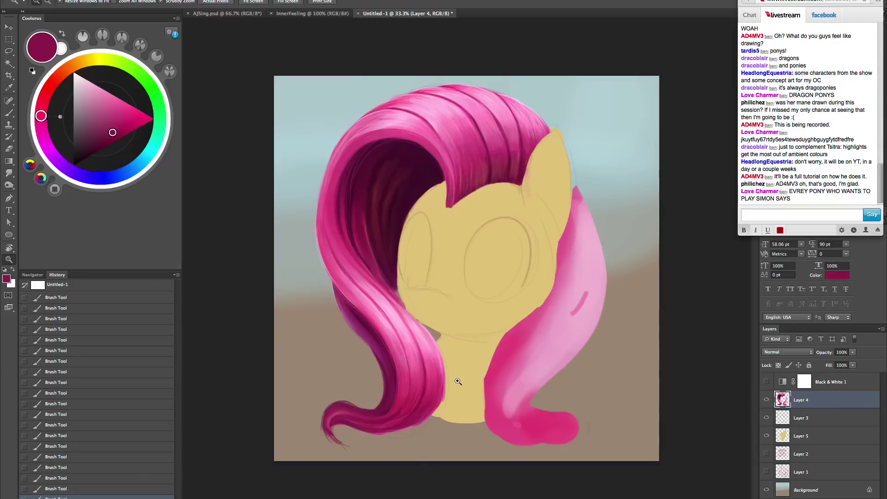
- Sample the rear lock's light pink and paint over its stray dark mark with a size 100 brush
left_click_drag(502, 363, 505, 371)
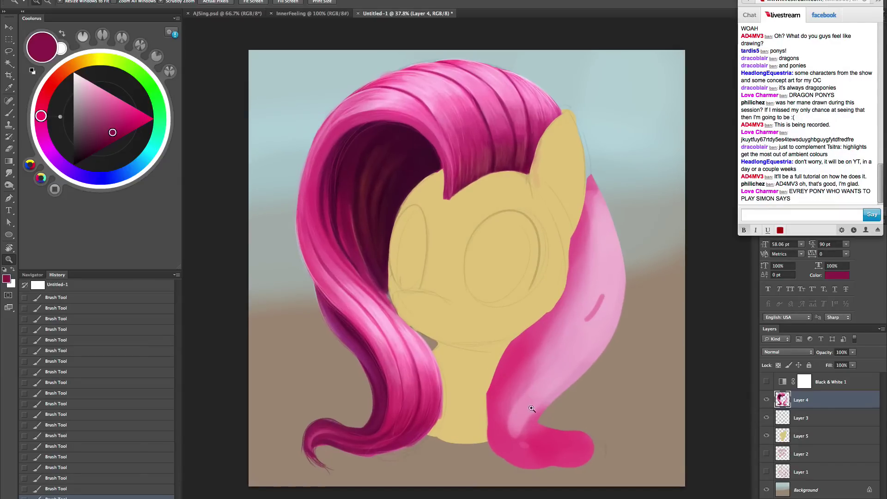
left_click_drag(532, 408, 515, 418)
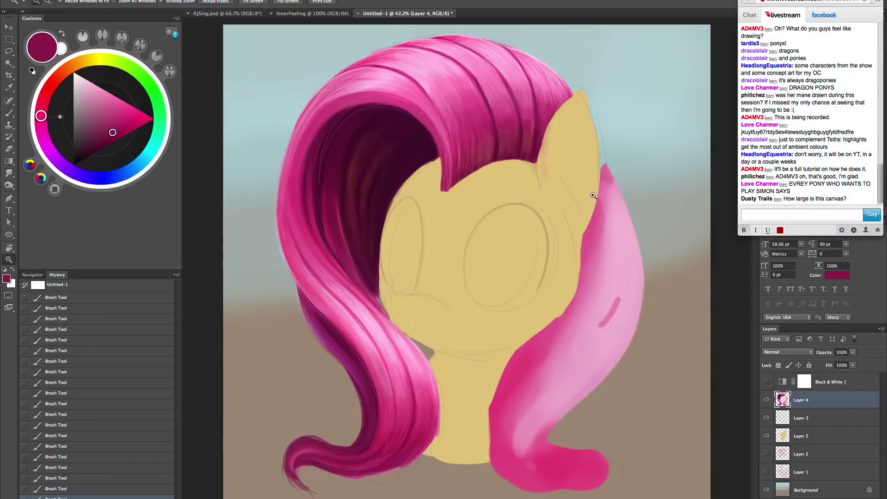
key("b")
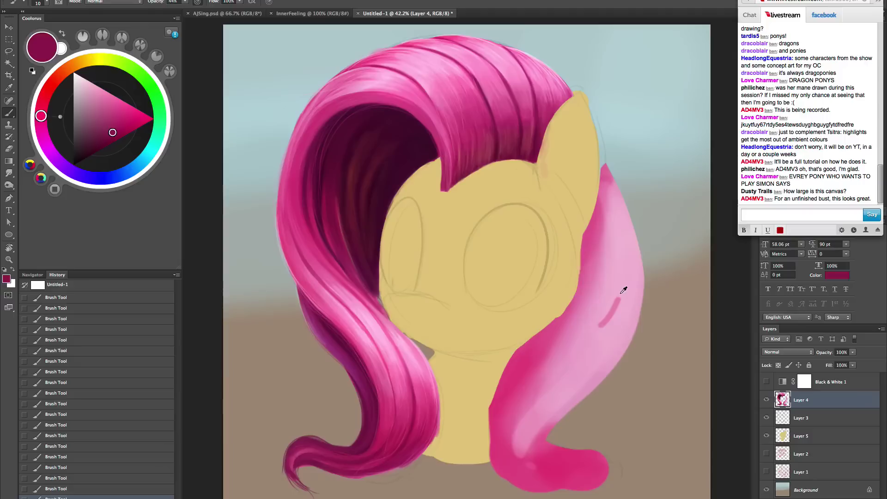
left_click(619, 296, "alt")
key("bracketright")
key("bracketright")
key("bracketright")
key("bracketright")
key("bracketright")
left_click_drag(614, 317, 607, 318)
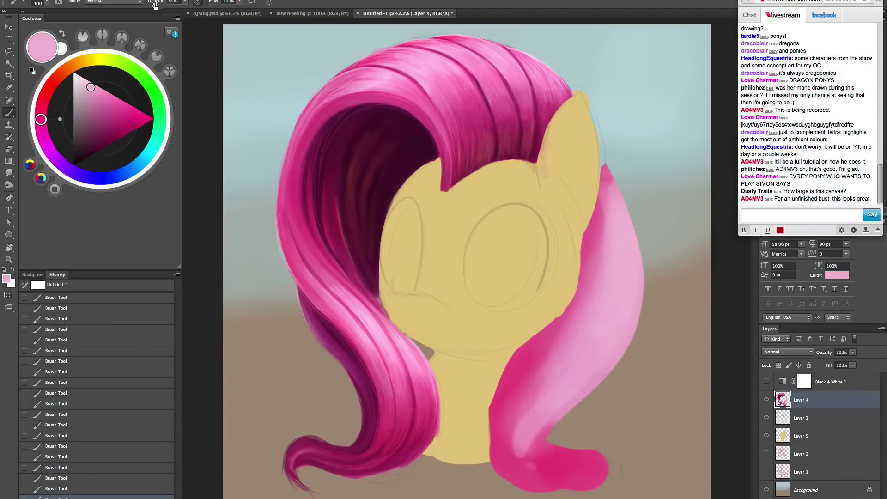
- Set the brush opacity to 100% and sample a dark magenta from the mane's fringe
left_click_drag(278, 10, 279, 10)
key("bracketleft")
key("bracketleft")
key("bracketleft")
key("bracketleft")
key("bracketleft")
key("bracketleft")
key("z")
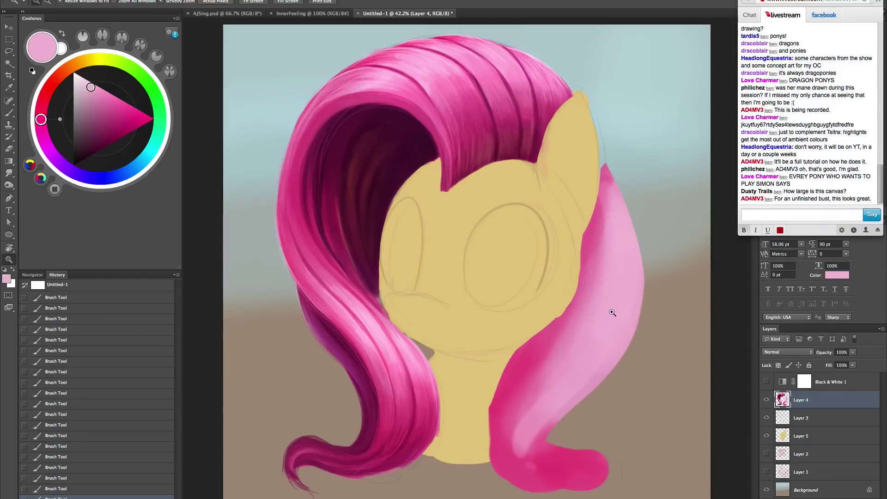
mouse_move(612, 313)
left_mouse_down()
mouse_move(628, 309)
mouse_move(615, 378)
left_mouse_up()
key("b")
left_click(456, 123, "alt")
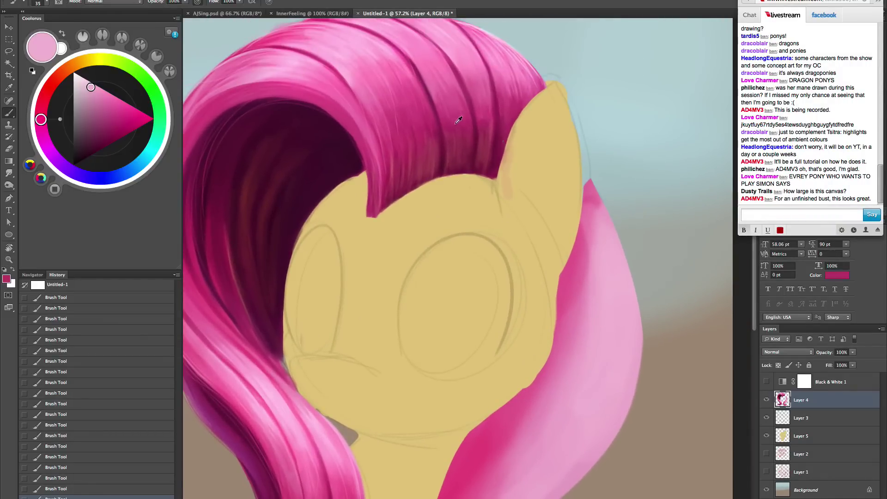
scroll(576, 359, "down", 3)
left_click_drag(574, 320, 589, 298)
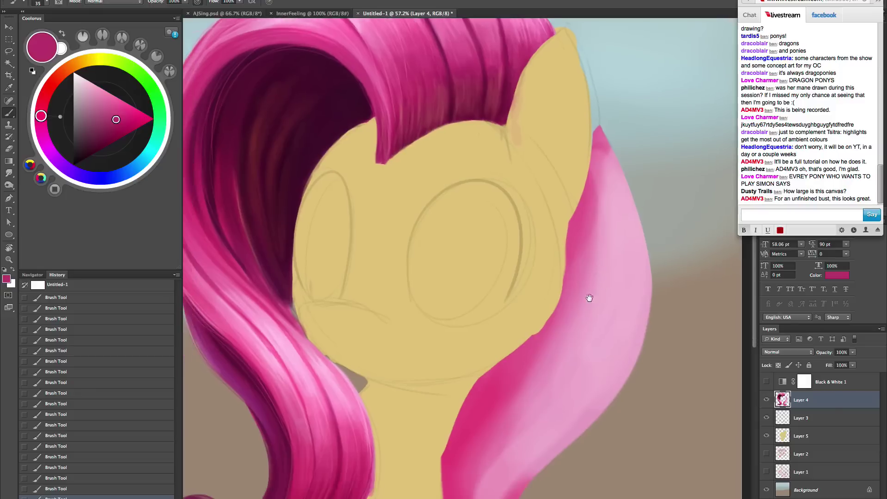
- Paint a dark magenta shadow along the rear lock's inner edge beside the cheek with a size 60 brush
left_click_drag(592, 212, 580, 280)
key("bracketright")
key("bracketright")
left_click_drag(591, 190, 572, 335)
left_click_drag(584, 201, 575, 285)
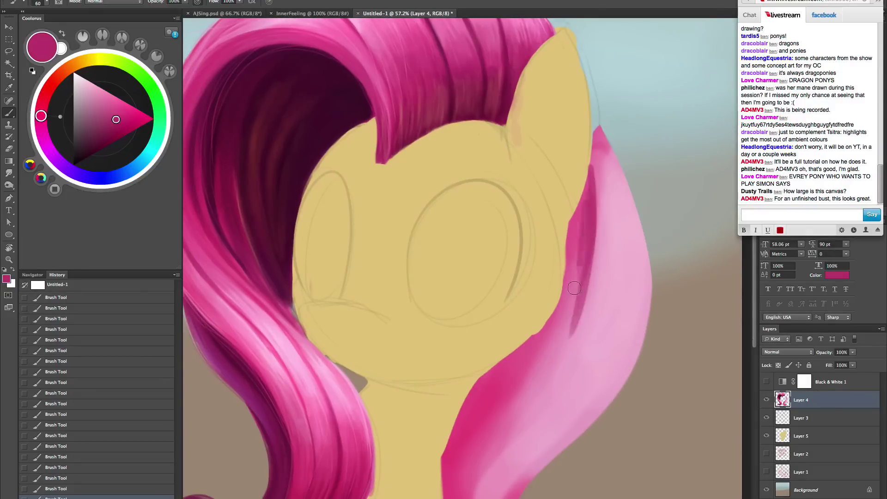
left_click_drag(578, 252, 571, 305)
mouse_move(583, 197)
left_mouse_down()
mouse_move(571, 238)
mouse_move(577, 249)
left_mouse_up()
mouse_move(575, 288)
left_mouse_down()
mouse_move(534, 376)
mouse_move(586, 320)
mouse_move(603, 261)
left_mouse_up()
left_click_drag(591, 320, 548, 389)
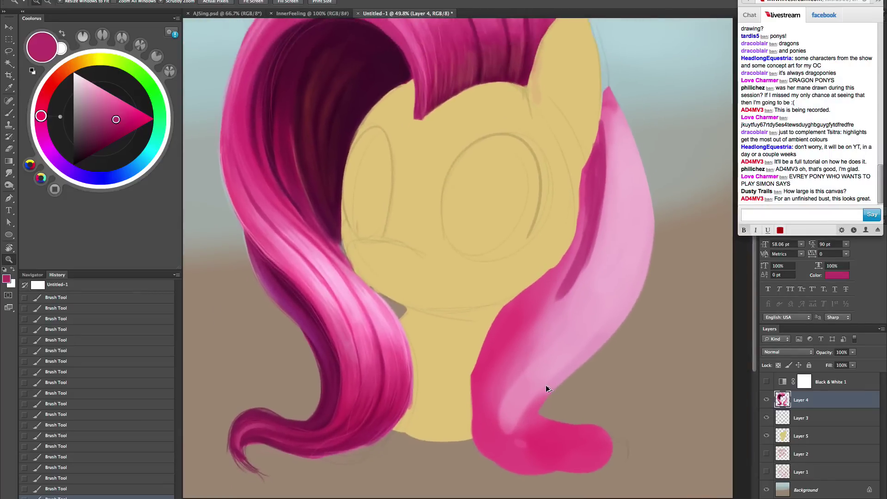
- Check the image's pixel dimensions without changing them
key("super+alt+i")
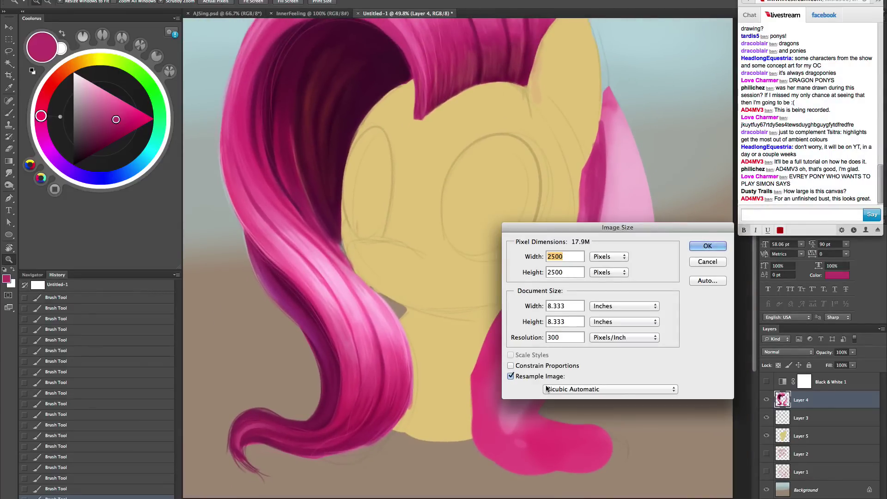
key("Escape")
right_click(577, 236)
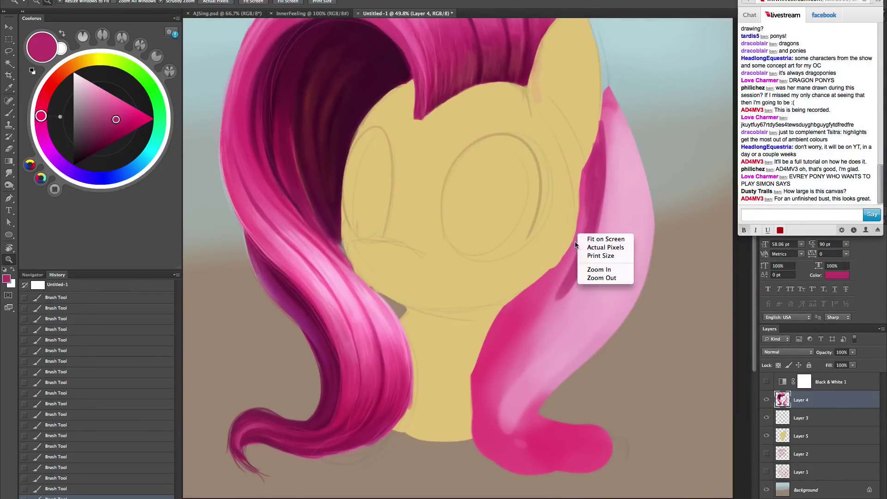
key("Escape")
- Extend the shadow down the rear lock's inner edge toward the neck in a slightly brighter magenta with a size 90 brush
key("b")
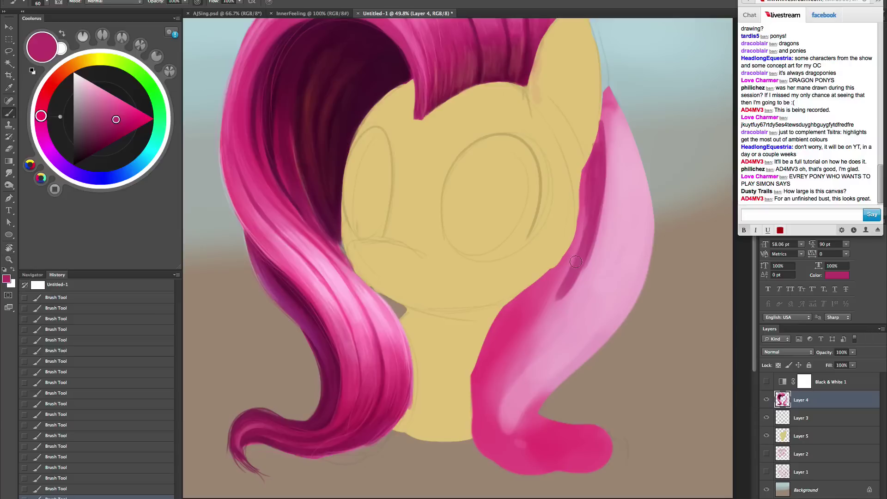
left_click_drag(578, 262, 582, 257)
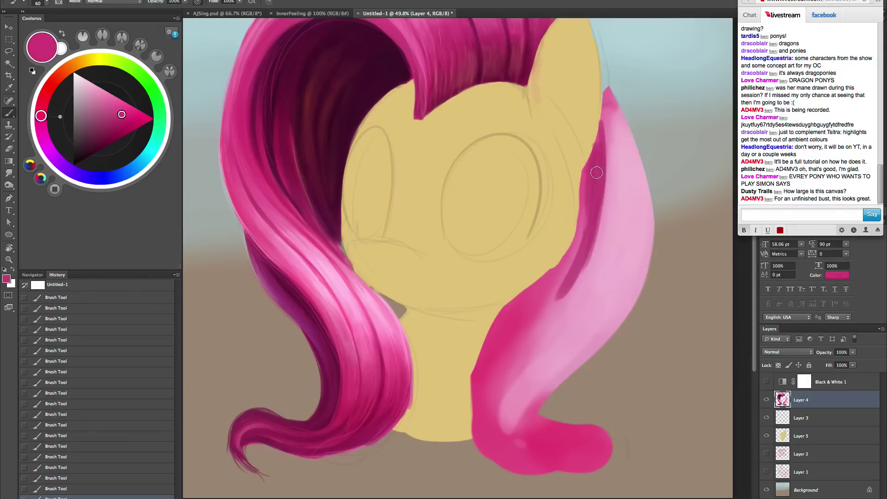
key("bracketright")
left_click_drag(596, 173, 555, 302)
left_click_drag(576, 233, 527, 318)
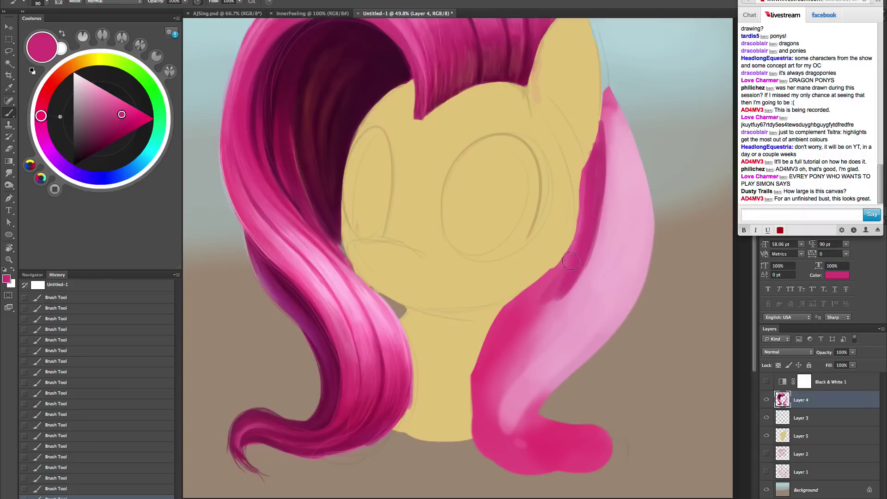
left_click_drag(570, 254, 531, 299)
key("bracketleft")
key("bracketleft")
key("bracketleft")
key("bracketleft")
key("bracketleft")
key("bracketleft")
key("bracketleft")
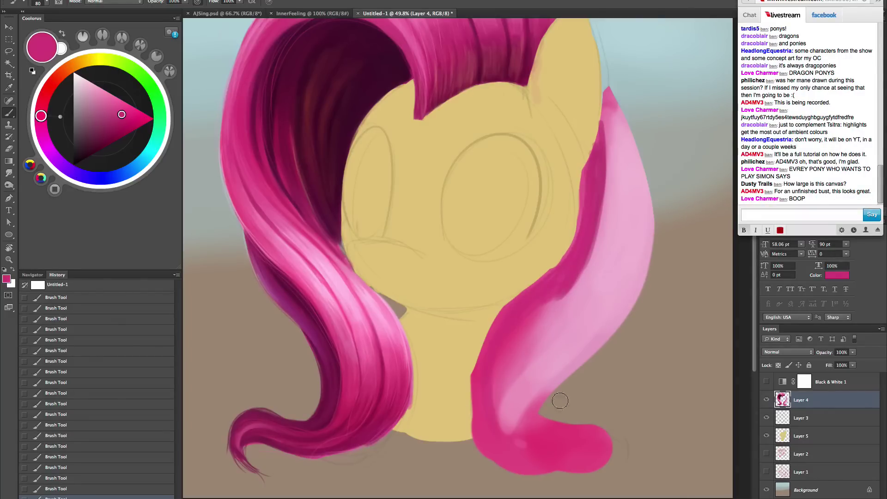
- Sample the pink of the rear lock's curl and blend it into the lower highlight with a size 125 brush
left_click(556, 433, "alt")
key("bracketright")
key("bracketright")
mouse_move(510, 423)
left_mouse_down()
mouse_move(518, 368)
mouse_move(534, 354)
left_mouse_up()
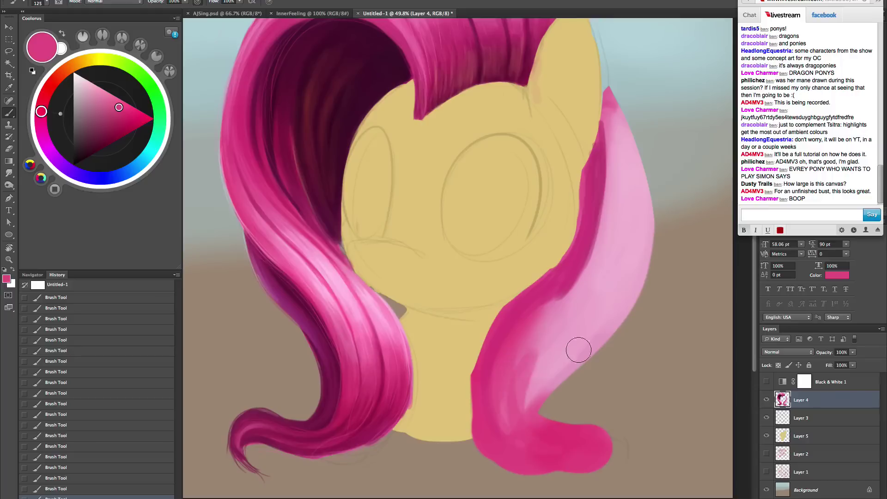
mouse_move(526, 406)
left_mouse_down()
mouse_move(566, 351)
mouse_move(523, 410)
left_mouse_up()
- Sample the lock's light pink and paint highlights through the lower bend and curl, drawing the curl out into a pointed tip
left_click(566, 337, "alt")
key("bracketleft")
mouse_move(538, 360)
left_mouse_down()
mouse_move(522, 432)
mouse_move(563, 446)
mouse_move(599, 434)
left_mouse_up()
mouse_move(564, 447)
left_mouse_down()
mouse_move(642, 452)
mouse_move(519, 410)
left_mouse_up()
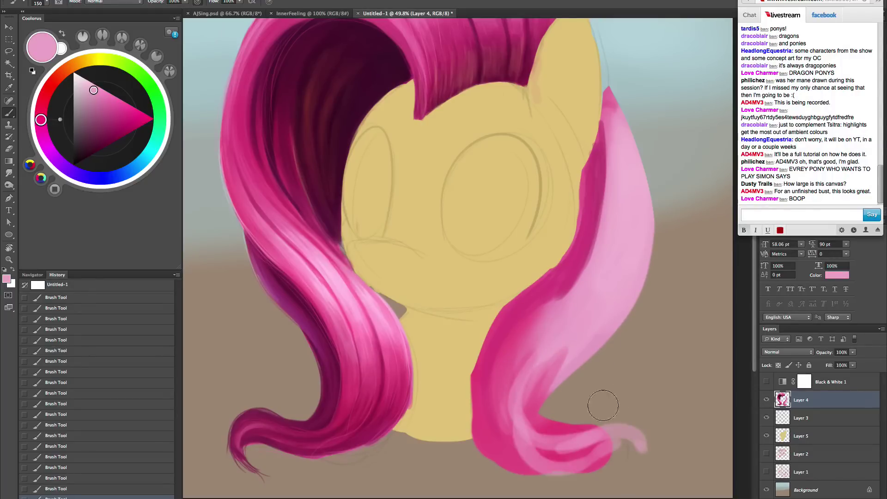
key("bracketright")
key("bracketright")
mouse_move(535, 449)
left_mouse_down()
mouse_move(549, 370)
mouse_move(564, 351)
mouse_move(485, 411)
mouse_move(476, 432)
left_mouse_up()
- Sample a medium pink from the front lock, mute it slightly, and shade the rear lock's root with a size 200 brush
key("bracketright")
key("bracketright")
left_click(344, 397, "alt")
left_click(510, 362, "ctrl+alt+super")
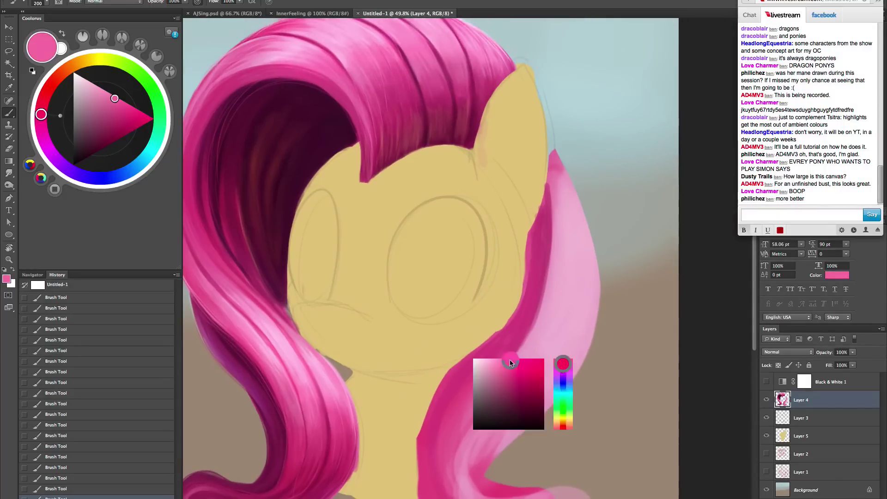
left_click_drag(537, 362, 551, 358)
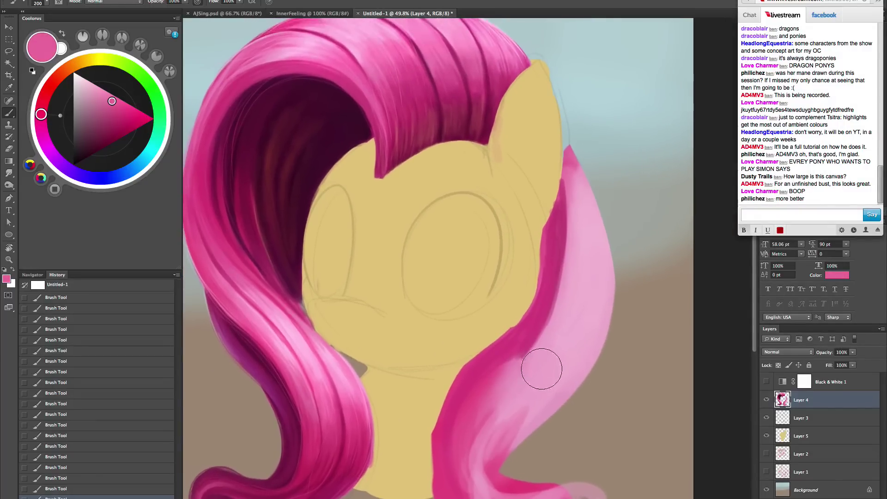
key("bracketleft")
key("bracketleft")
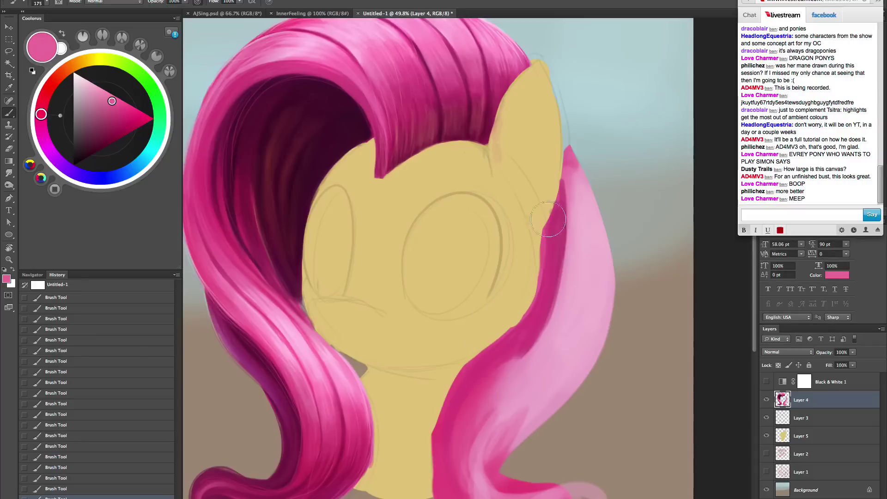
left_click_drag(570, 163, 594, 258)
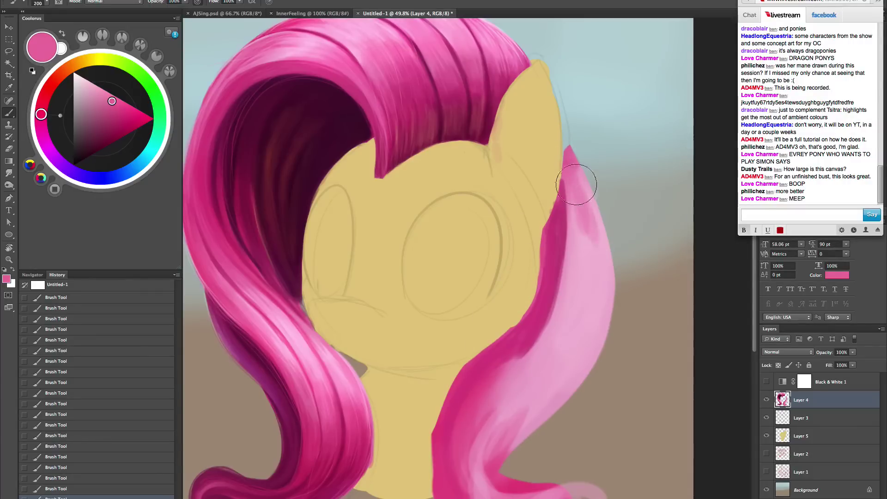
left_click_drag(580, 187, 593, 303)
- Paint medium pink strands from the rear lock's root down through its light upper section with a smaller brush
key("bracketleft")
key("bracketleft")
key("bracketleft")
key("bracketleft")
key("bracketleft")
left_click_drag(565, 165, 583, 299)
left_click_drag(563, 190, 574, 307)
left_click_drag(567, 170, 592, 328)
- Paint thinner pink strands following the rear lock's curve from its middle down to the lower bend
key("bracketleft")
mouse_move(513, 434)
left_mouse_down()
mouse_move(574, 371)
mouse_move(556, 397)
left_mouse_up()
left_click_drag(556, 346, 490, 430)
mouse_move(569, 289)
left_mouse_down()
mouse_move(560, 322)
mouse_move(485, 428)
left_mouse_up()
key("bracketleft")
left_click_drag(591, 275, 522, 426)
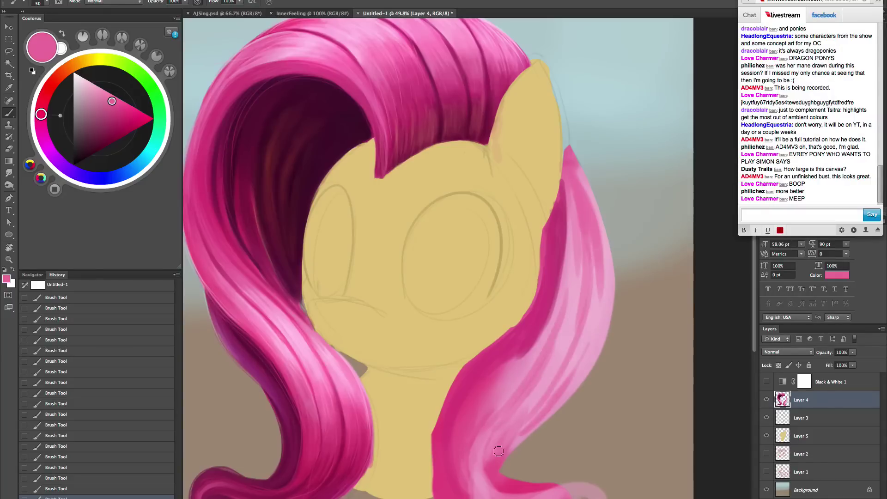
mouse_move(605, 257)
left_mouse_down()
mouse_move(547, 406)
mouse_move(519, 434)
left_mouse_up()
- Trim the rough outer edge of the rear lock's curled end with a size 45 eraser
left_click_drag(587, 382, 590, 268)
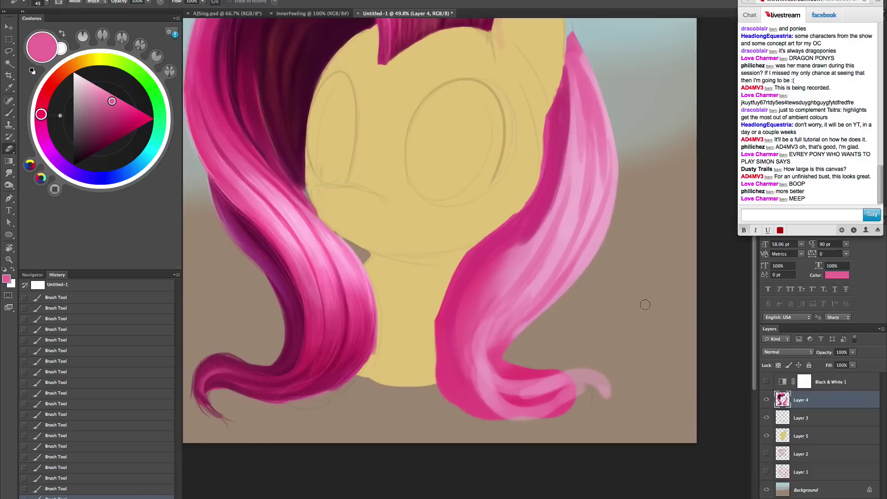
key("r")
mouse_move(654, 308)
left_mouse_down()
mouse_move(651, 356)
mouse_move(525, 451)
mouse_move(493, 388)
mouse_move(450, 348)
mouse_move(434, 318)
mouse_move(434, 352)
left_mouse_up()
key("b")
key("e")
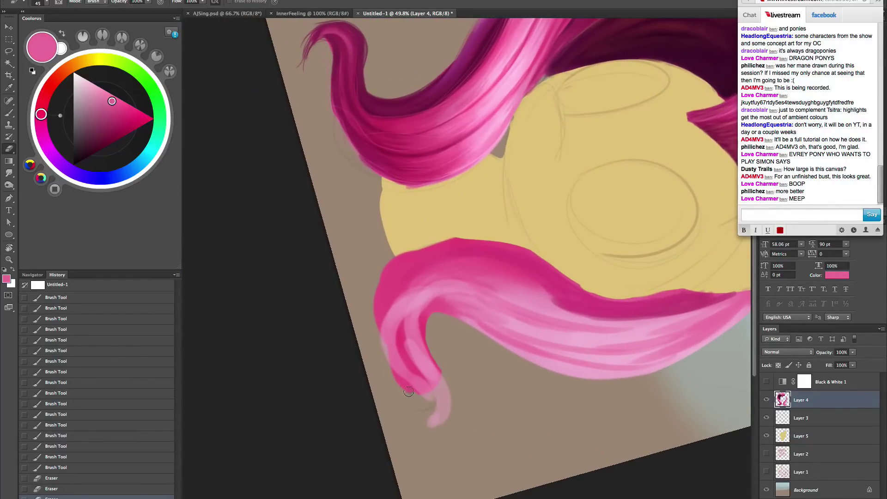
left_click_drag(408, 391, 373, 332)
key("Escape")
- Erase along the rear lock's inner edge beside the cheek and neck to smooth its outline
left_click_drag(556, 386, 555, 407)
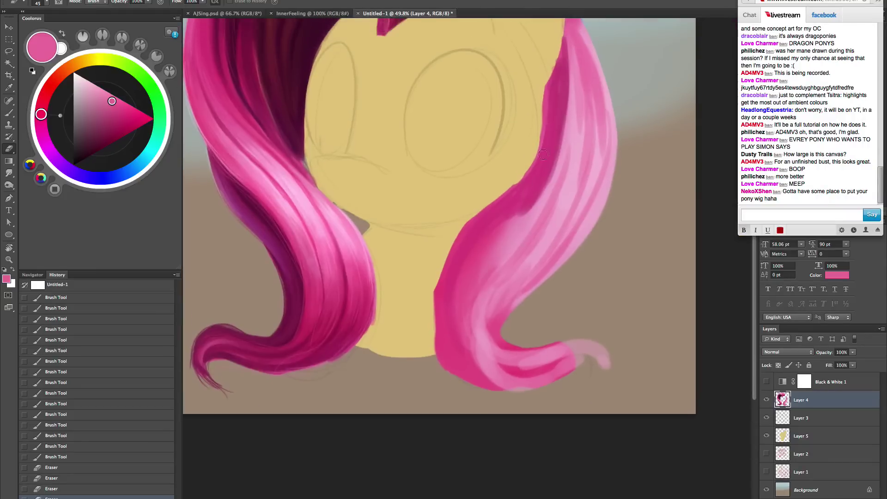
left_click_drag(543, 70, 537, 120)
left_click_drag(504, 191, 495, 395)
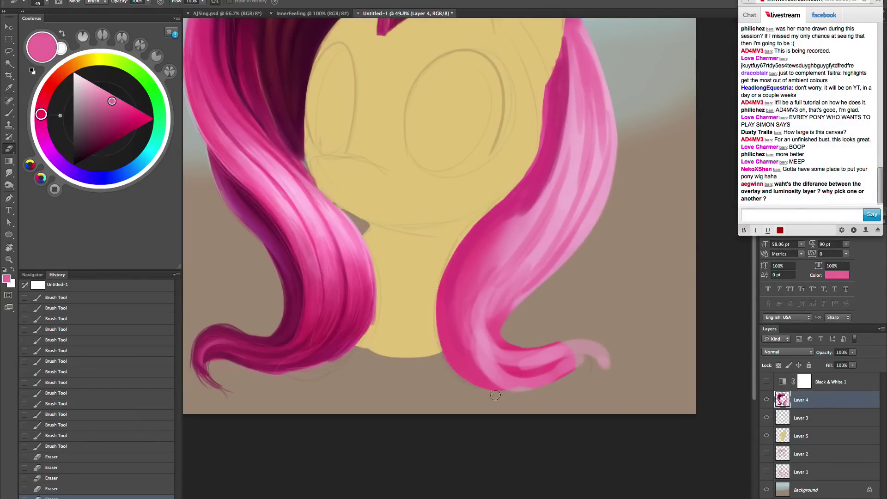
- Sample the curl's saturated pink, paint the curl's tip with it, and undo the last strokes
key("b")
left_click(552, 364, "alt")
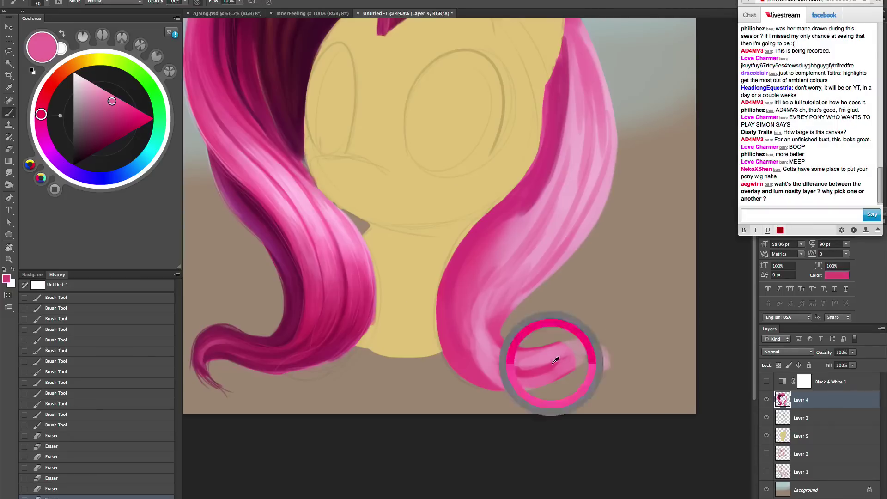
mouse_move(607, 364)
left_mouse_down()
mouse_move(550, 373)
mouse_move(491, 345)
mouse_move(504, 436)
left_mouse_up()
key("bracketright")
key("bracketright")
key("bracketright")
key("bracketright")
key("ctrl+alt+z")
key("ctrl+alt+z")
- Sample a medium pink from the front lock and blend it into the rear lock's lower bend with a large brush
left_click(546, 238, "alt")
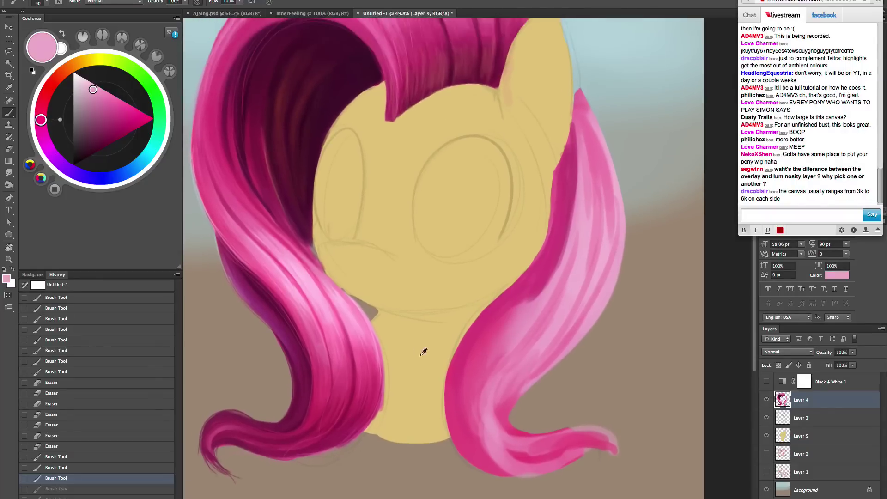
left_click(355, 339, "alt")
left_click_drag(494, 399, 492, 437)
key("bracketright")
key("bracketright")
key("bracketright")
key("bracketright")
key("bracketright")
key("bracketright")
key("bracketright")
key("bracketright")
key("bracketright")
key("bracketleft")
mouse_move(473, 343)
left_mouse_down()
mouse_move(509, 337)
mouse_move(512, 348)
left_mouse_up()
- Soften the transition between the rear lock's magenta edge and its highlight with a size 125 brush in medium pink
key("bracketleft")
key("bracketleft")
key("bracketleft")
key("bracketleft")
key("bracketleft")
mouse_move(535, 307)
left_mouse_down()
mouse_move(489, 361)
mouse_move(567, 258)
left_mouse_up()
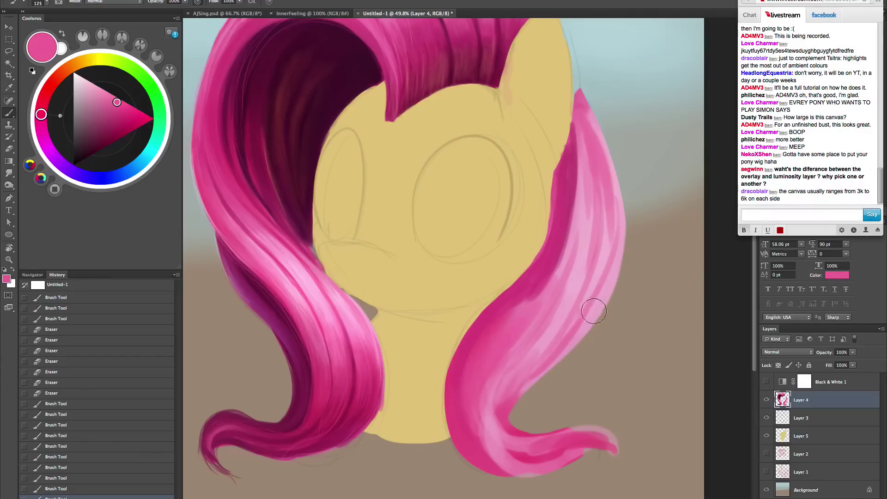
left_click_drag(524, 388, 512, 406)
- Sample the rear lock's light pink and paint highlight strands from its middle toward the lower bend with a smaller brush
key("r")
mouse_move(623, 294)
left_mouse_down()
mouse_move(600, 330)
mouse_move(582, 335)
mouse_move(573, 326)
left_mouse_up()
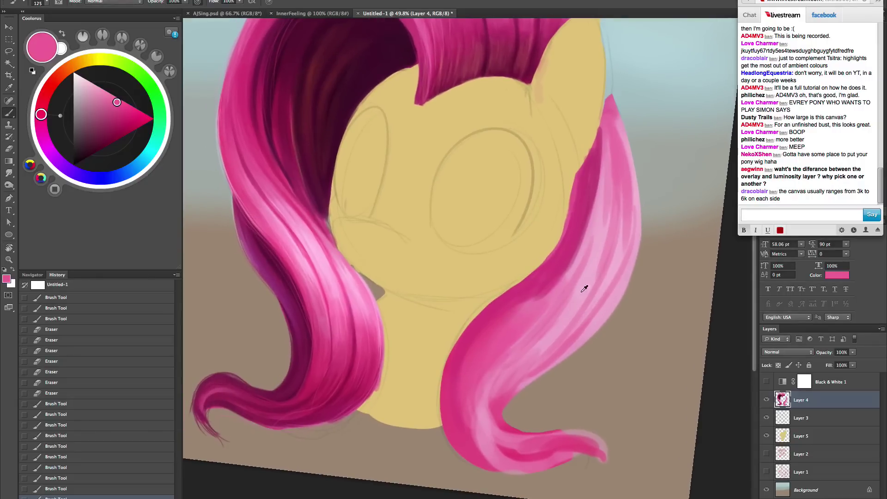
left_click(580, 262, "alt")
key("bracketleft")
key("bracketleft")
key("bracketleft")
left_click_drag(595, 239, 485, 378)
key("bracketleft")
key("bracketleft")
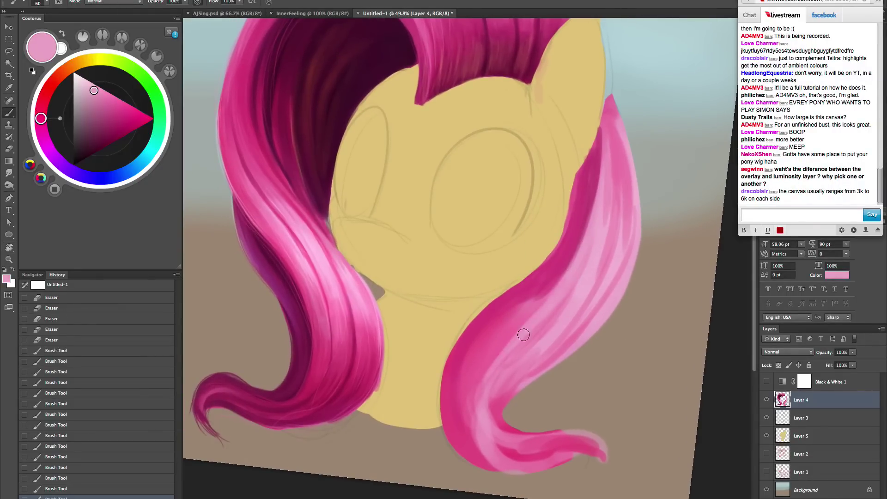
- Extend the rear lock's root up behind the ear in its own pink with a size 45 brush, and trim its edge with the eraser
left_click(611, 101, "alt")
key("bracketleft")
key("bracketleft")
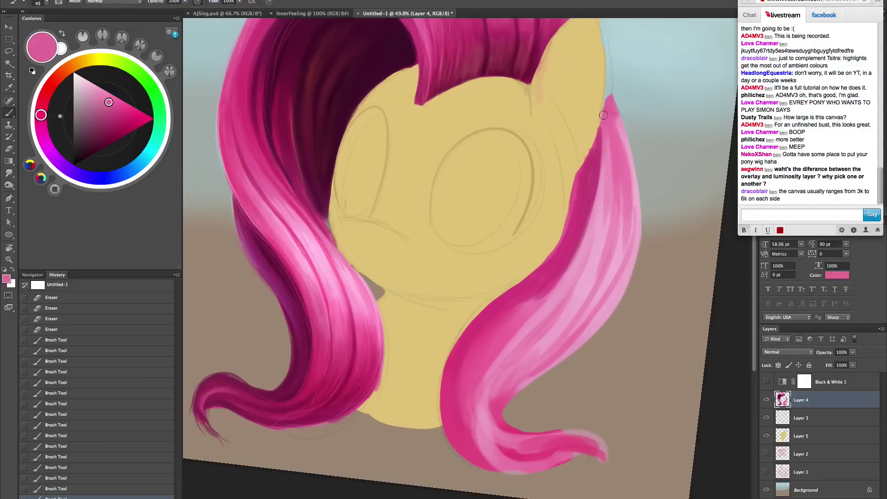
left_click_drag(606, 106, 607, 95)
left_click_drag(606, 104, 608, 101)
left_click_drag(606, 89, 604, 104)
key("[")
key("e")
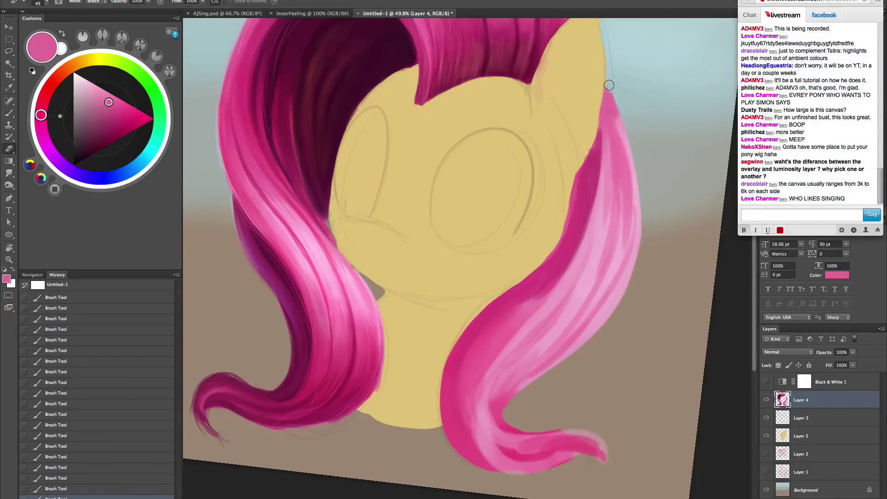
left_click_drag(609, 83, 616, 95)
- Sample the dark magenta near the ear and refine the shadow along the rear lock's inner edge with a size 30 brush
key("b")
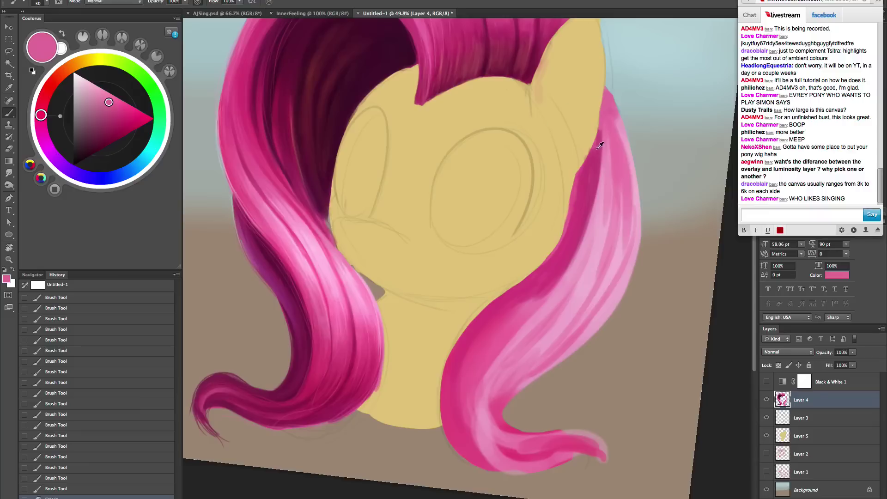
left_click(597, 149, "alt")
left_click_drag(595, 153, 587, 170)
mouse_move(586, 171)
left_mouse_down()
mouse_move(592, 159)
mouse_move(586, 170)
left_mouse_up()
left_click_drag(593, 157, 586, 168)
left_click_drag(572, 236, 557, 260)
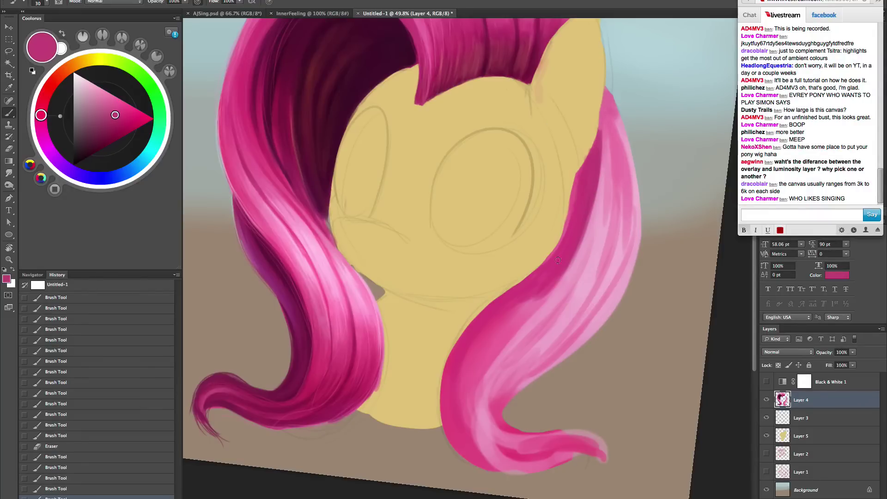
- Darken the rear lock's inner edge from below the ear down to the neck with the sampled dark magenta
left_click_drag(577, 174, 571, 199)
left_click_drag(571, 205, 563, 235)
left_click_drag(575, 184, 571, 212)
left_click_drag(562, 259, 546, 282)
left_click_drag(547, 277, 530, 305)
mouse_move(552, 272)
left_mouse_down()
mouse_move(494, 322)
mouse_move(483, 380)
left_mouse_up()
- Sample the brighter magenta beside the neck and paint strands through the rear lock's lower bend with a size 45 brush
left_click(469, 349, "alt")
key("bracketright")
key("bracketright")
key("bracketright")
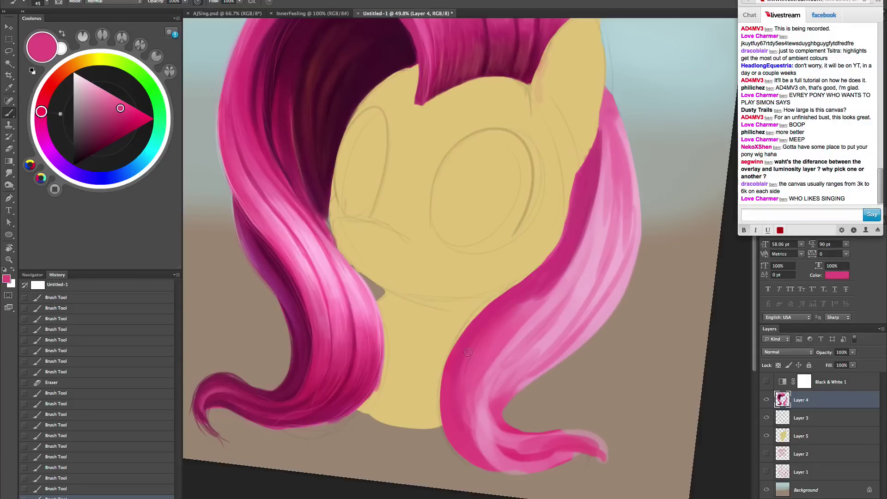
left_click_drag(466, 412, 472, 374)
left_click_drag(467, 414, 474, 381)
left_click_drag(473, 384, 477, 439)
mouse_move(470, 412)
left_mouse_down()
mouse_move(482, 443)
mouse_move(509, 469)
left_mouse_up()
- Undo the last stroke, sample the magenta at the rear lock's middle, and blend it up along the shadow's edge
key("bracketright")
key("bracketright")
key("bracketright")
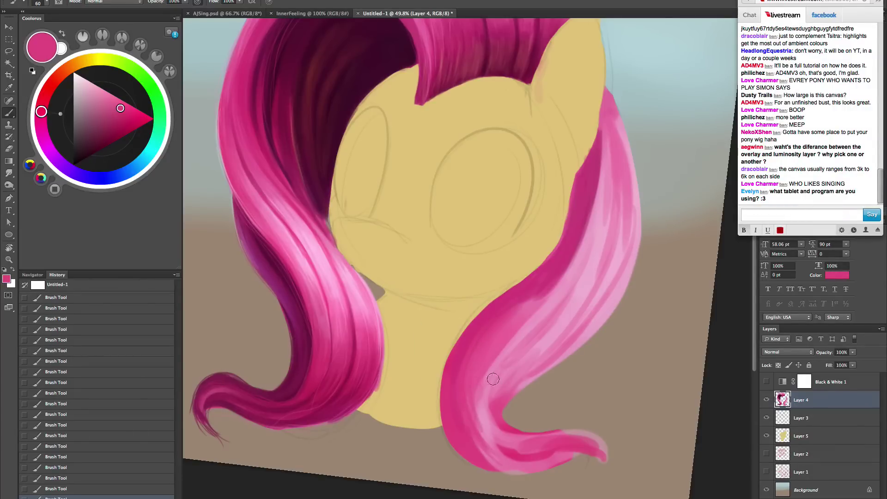
key("super+z")
left_click(543, 290, "alt")
mouse_move(542, 295)
left_mouse_down()
mouse_move(494, 351)
mouse_move(571, 268)
left_mouse_up()
key("bracketleft")
key("bracketleft")
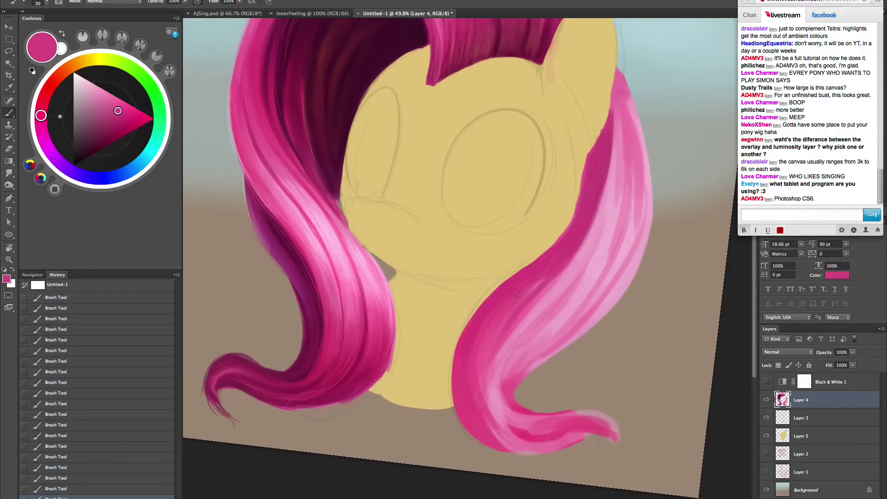
- Sample neighbouring pinks from the rear lock and paint a darker strand around its lower bend with a size 35 brush
left_click(545, 278, "alt")
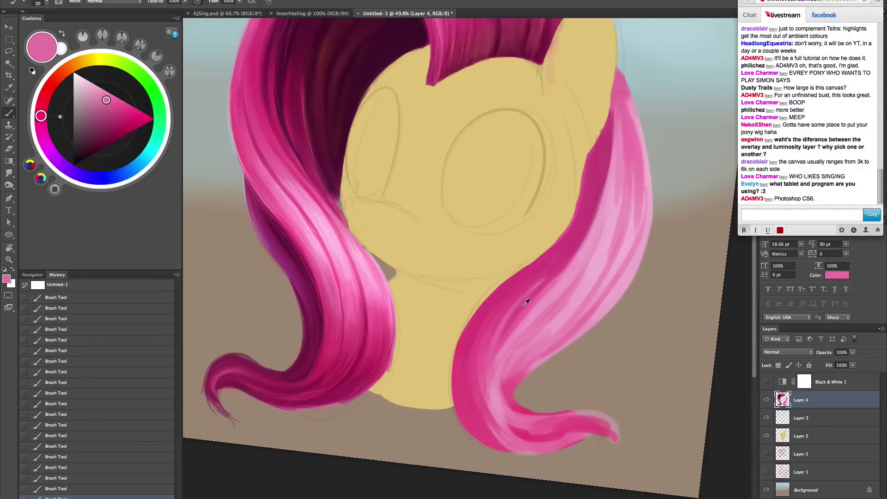
left_click(543, 283, "alt")
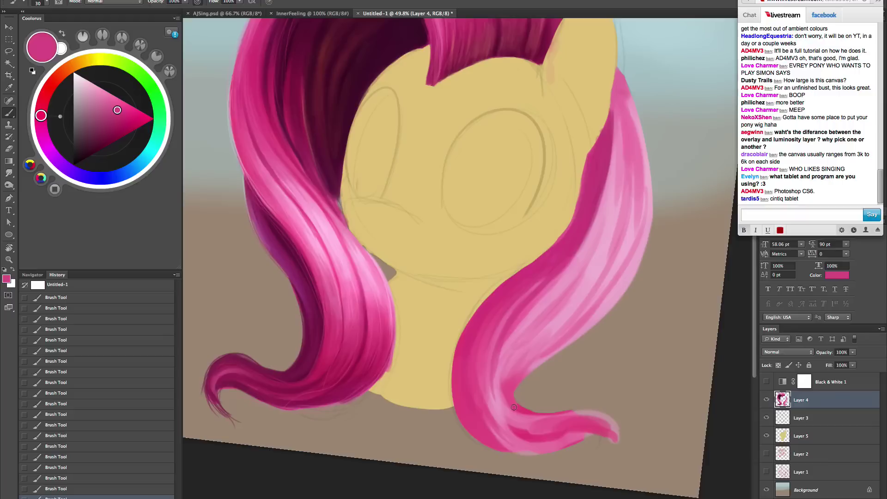
left_click(499, 392, "alt")
left_click_drag(494, 365, 518, 423)
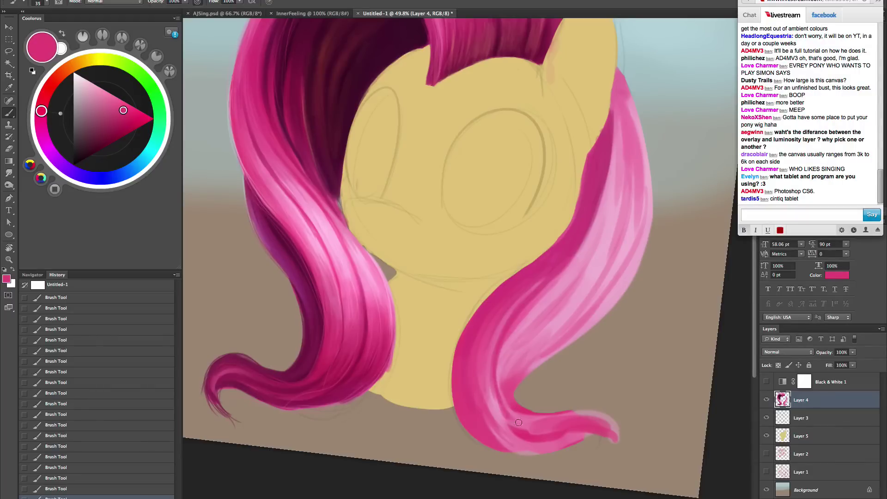
left_click(504, 352, "alt")
key("bracketright")
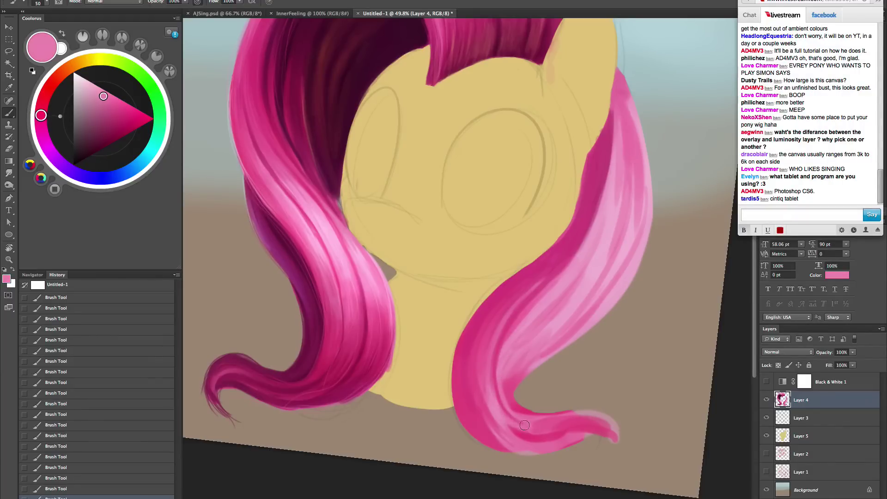
- Sample the darkest mane tone, shift it to a slightly lighter purple, and start a deep shadow on the rear lock below the ear
key("r")
mouse_move(568, 289)
left_mouse_down()
mouse_move(580, 295)
mouse_move(570, 328)
mouse_move(545, 319)
mouse_move(553, 319)
left_mouse_up()
key("z")
key("b")
left_click(300, 64, "alt")
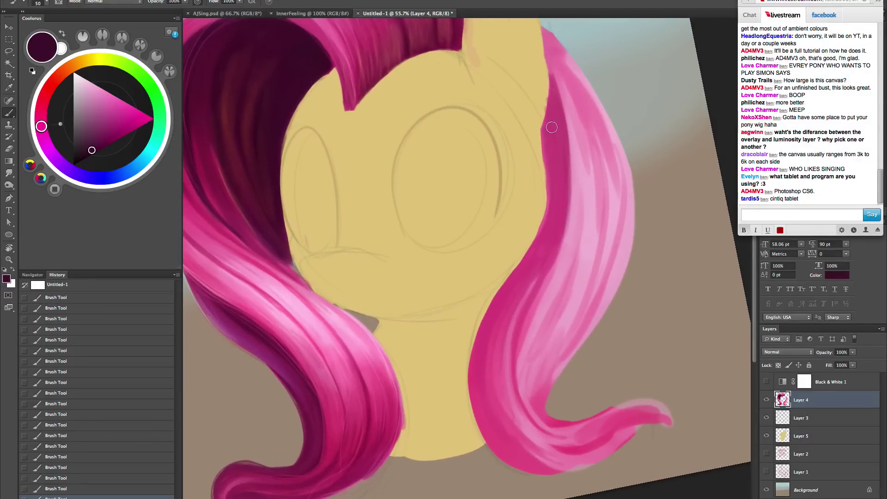
left_click_drag(93, 149, 96, 144)
left_click_drag(42, 132, 46, 142)
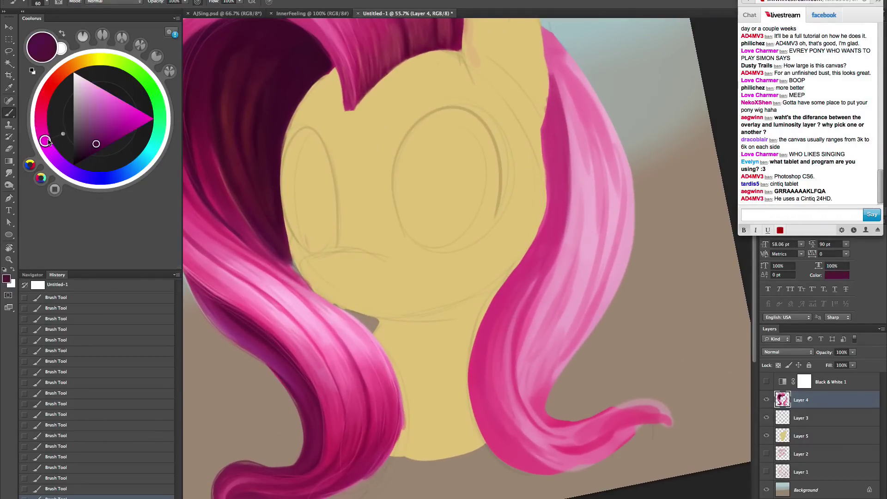
mouse_move(556, 99)
left_mouse_down()
mouse_move(553, 143)
mouse_move(544, 135)
left_mouse_up()
- Undo the last shadow stroke and repaint the dark purple down the rear lock's inner edge with a smaller brush
key("bracketright")
key("bracketright")
key("bracketright")
key("bracketright")
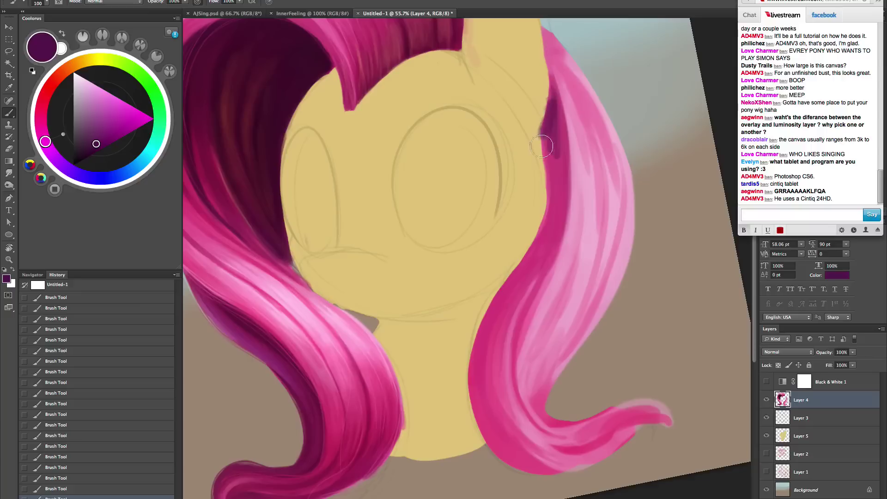
key("ctrl+z")
key("r")
mouse_move(546, 358)
left_mouse_down()
mouse_move(624, 322)
mouse_move(620, 357)
mouse_move(630, 358)
left_mouse_up()
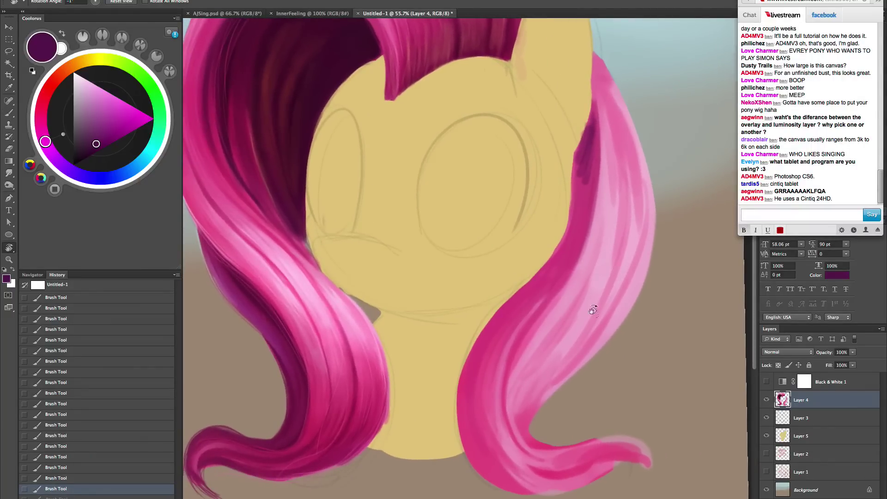
key("b")
key("bracketleft")
key("bracketleft")
key("bracketleft")
key("bracketleft")
mouse_move(593, 115)
left_mouse_down()
mouse_move(577, 164)
mouse_move(588, 128)
mouse_move(578, 233)
mouse_move(585, 147)
mouse_move(577, 215)
mouse_move(575, 155)
mouse_move(566, 259)
mouse_move(579, 166)
mouse_move(558, 260)
mouse_move(581, 210)
mouse_move(558, 277)
left_mouse_up()
- Sample the new shadow's purple and extend it along the jaw toward the neck with size 40 and 35 brushes
left_click(583, 152, "alt")
key("bracketright")
key("bracketright")
key("bracketright")
key("bracketright")
key("bracketleft")
key("bracketleft")
key("bracketleft")
key("bracketleft")
key("bracketleft")
key("bracketleft")
left_click(582, 217, "alt")
mouse_move(581, 196)
left_mouse_down()
mouse_move(547, 281)
mouse_move(578, 206)
mouse_move(529, 298)
left_mouse_up()
left_click_drag(576, 212, 529, 291)
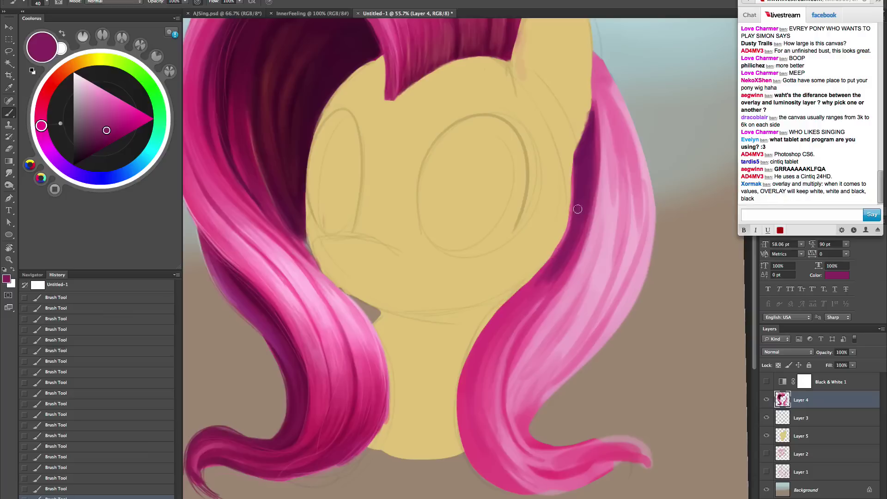
left_click_drag(568, 233, 518, 303)
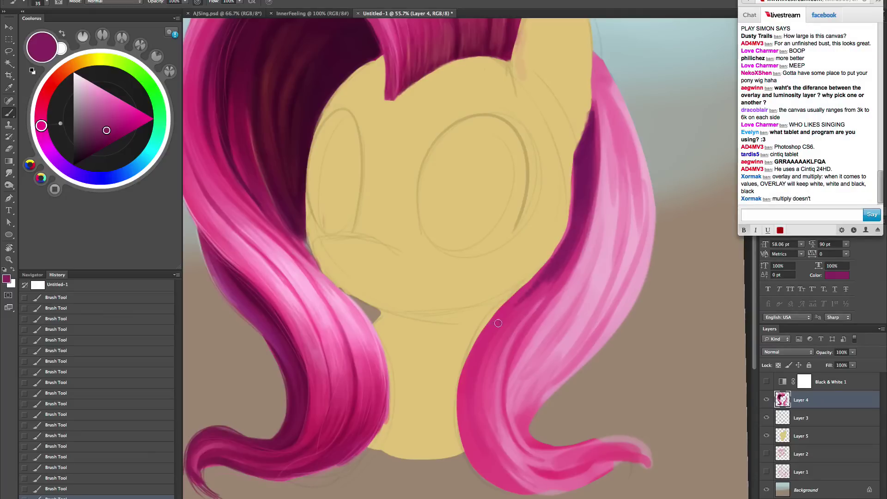
- Blend the purple shadow's lower end into the magenta beside the neck using sampled in-between tones and a size 40 brush
left_click(564, 266, "alt")
left_click(550, 268, "alt")
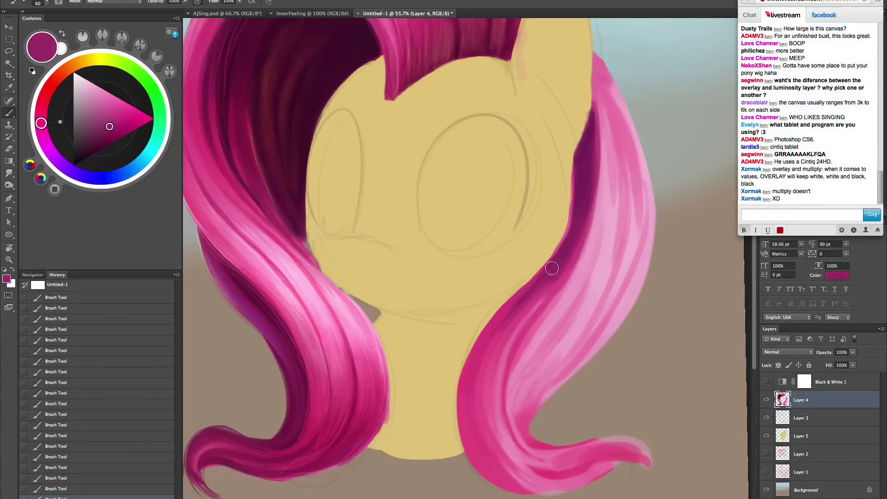
key("[")
left_click(474, 395, "alt")
key("bracketright")
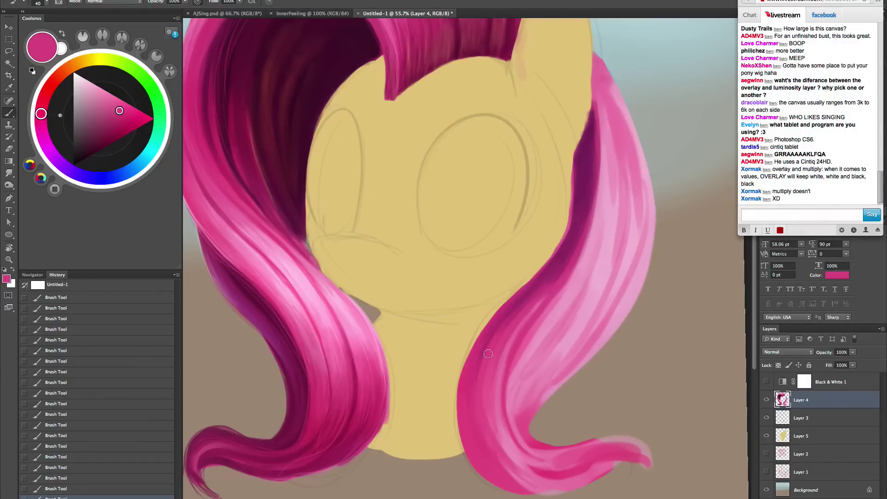
left_click(493, 366, "alt")
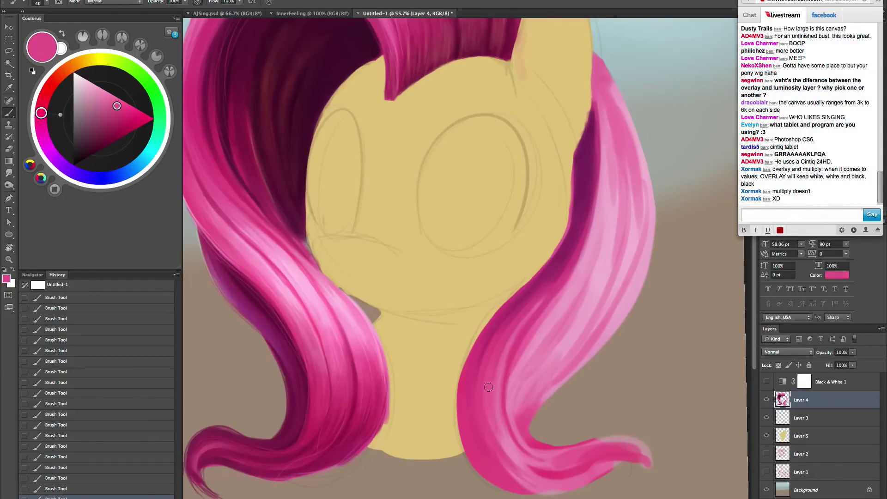
- Sample the rear lock's light pink and paint highlight strands up from the lower bend with a size 30 brush
key("bracketleft")
left_click(525, 357, "alt")
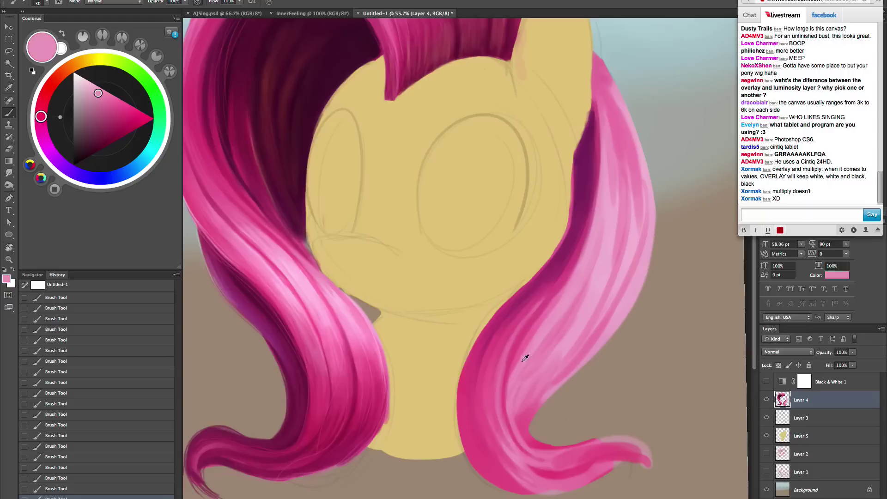
mouse_move(502, 403)
left_mouse_down()
mouse_move(498, 380)
mouse_move(533, 314)
mouse_move(563, 286)
left_mouse_up()
left_click_drag(517, 337, 541, 311)
left_click_drag(530, 328, 507, 363)
mouse_move(501, 407)
left_mouse_down()
mouse_move(504, 375)
mouse_move(565, 287)
left_mouse_up()
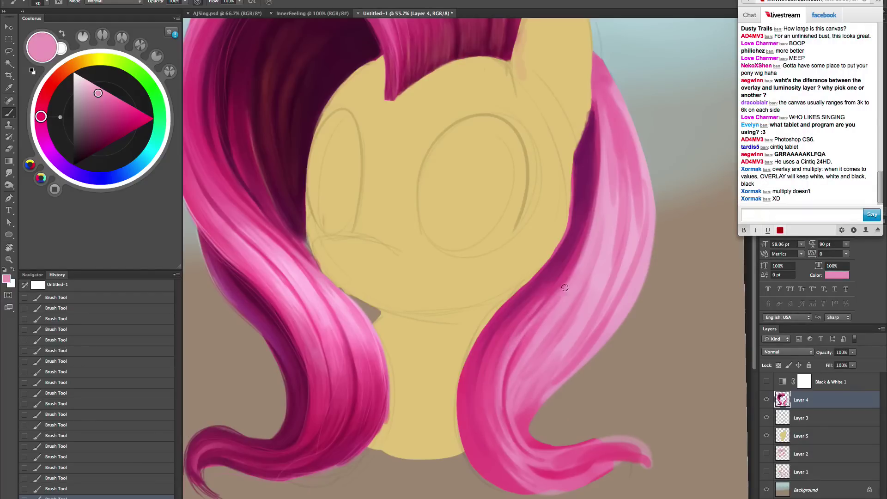
- Sample medium pinks from the rear lock's middle and soften the new highlight strands, enlarging the brush to size 80
left_click(536, 331, "alt")
key("bracketright")
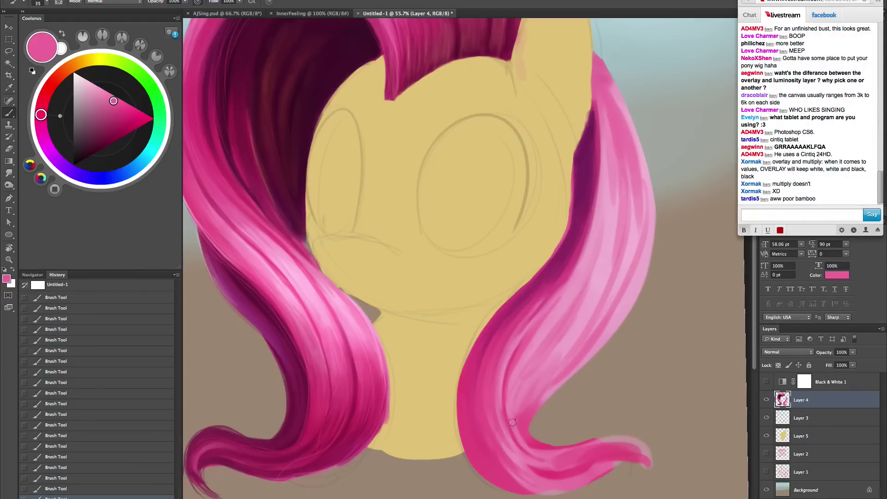
left_click(554, 308, "alt")
key("bracketright")
key("bracketright")
key("bracketright")
key("bracketright")
key("bracketright")
key("bracketright")
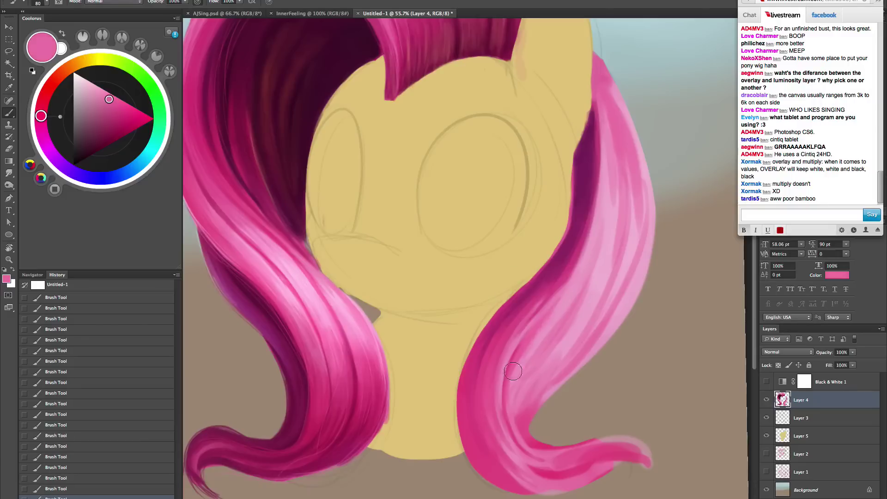
mouse_move(514, 383)
left_mouse_down()
mouse_move(515, 364)
mouse_move(527, 436)
mouse_move(513, 400)
mouse_move(530, 447)
mouse_move(519, 363)
left_mouse_up()
- Sample the deeper pink at the lower bend and work it between the highlights, reducing the brush from size 175 to 20
left_click(524, 439, "alt")
key("bracketright")
key("bracketright")
key("bracketright")
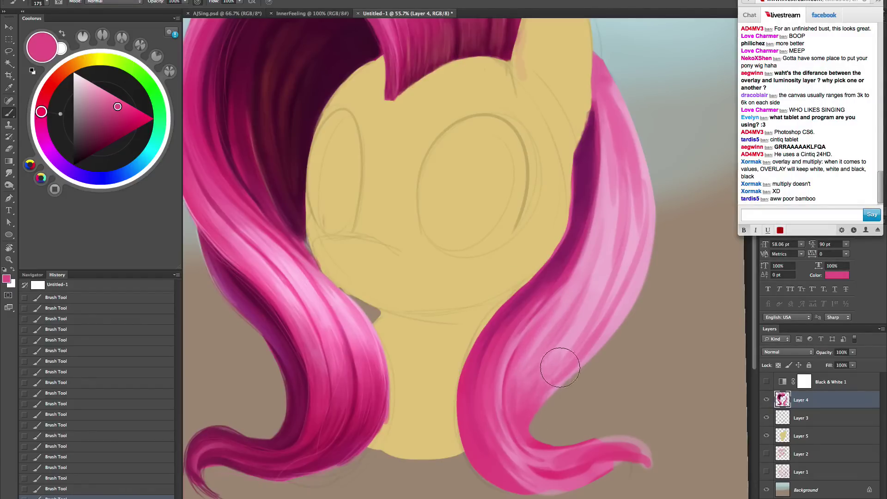
key("bracketleft")
key("bracketleft")
key("bracketleft")
key("bracketleft")
key("bracketleft")
key("bracketleft")
key("bracketleft")
key("bracketleft")
key("bracketleft")
key("bracketleft")
key("bracketleft")
key("bracketleft")
key("bracketleft")
key("bracketleft")
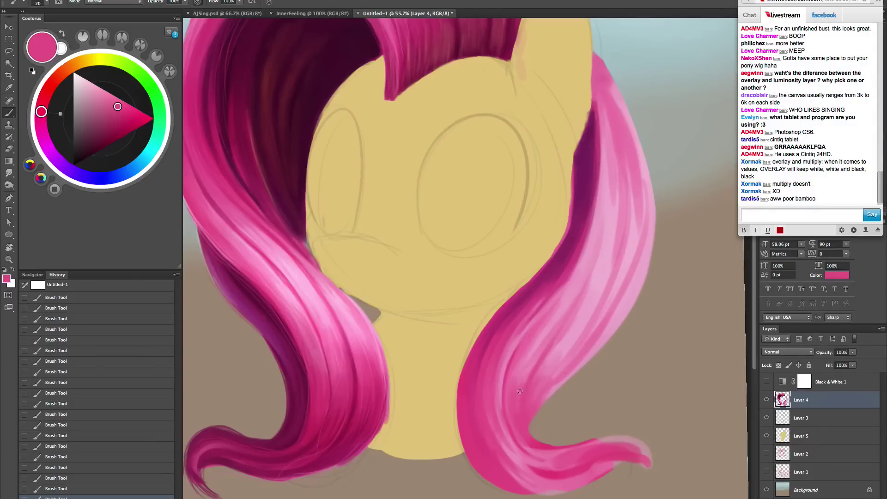
- Sample the light pink again and draw thin highlight strands around the inside of the rear lock's lower bend
left_click(543, 338, "alt")
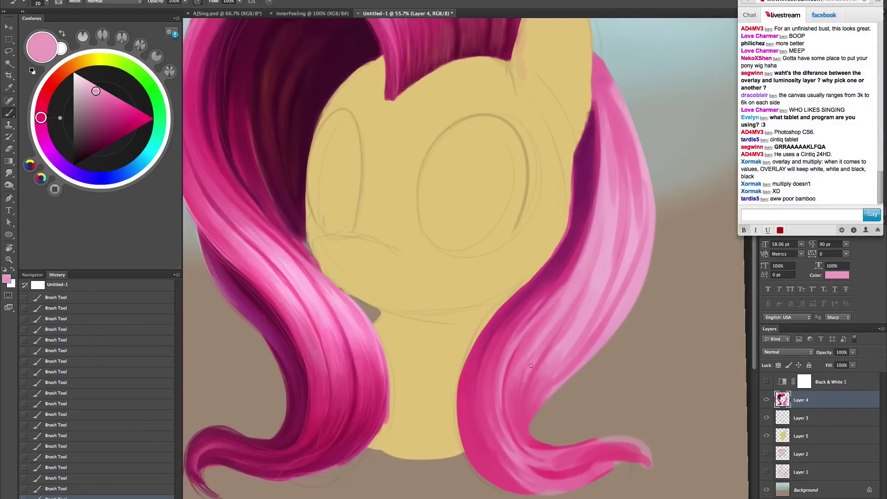
key("bracketleft")
left_click_drag(523, 398, 535, 449)
left_click_drag(511, 367, 525, 441)
key("bracketright")
mouse_move(512, 409)
left_mouse_down()
mouse_move(524, 446)
mouse_move(512, 387)
left_mouse_up()
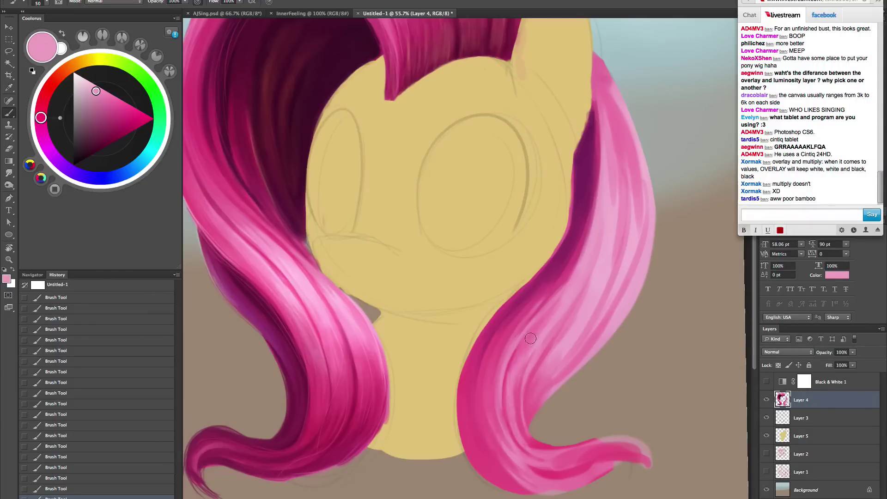
- Blend the strands between the lower bend and the rear lock's middle with sampled pinks, using size 40 and 20 brushes
left_click(518, 376, "alt")
key("bracketright")
key("bracketright")
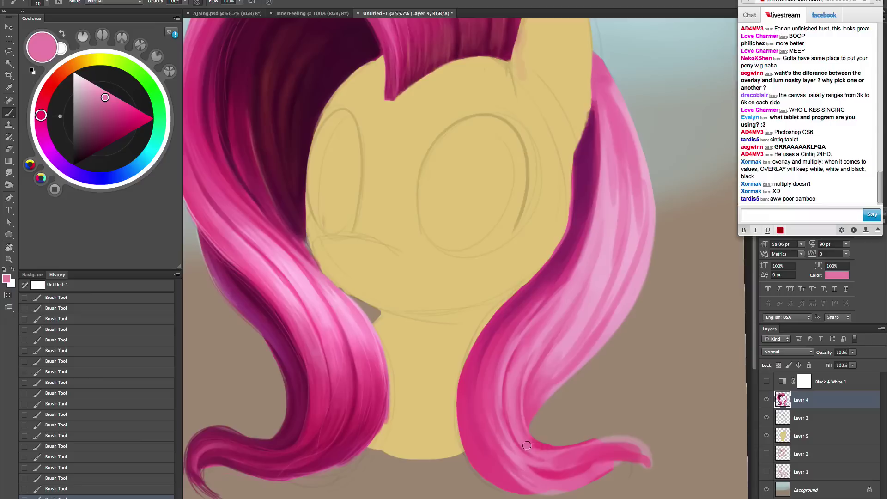
key("bracketleft")
left_click(508, 385, "alt")
left_click(559, 302, "alt")
left_click(586, 253, "alt")
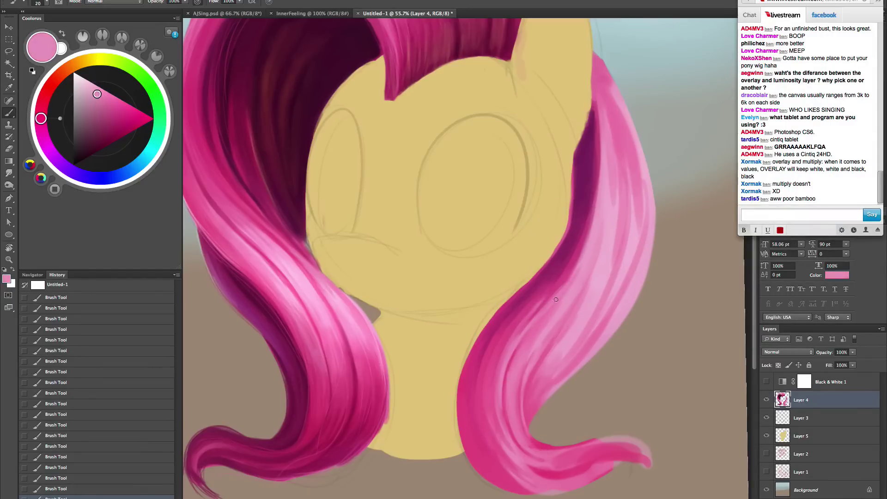
- Sample the rear lock's outer-edge pink, make it more saturated, and blend it along the purple shadow with a size 50 brush
left_click(632, 147, "alt")
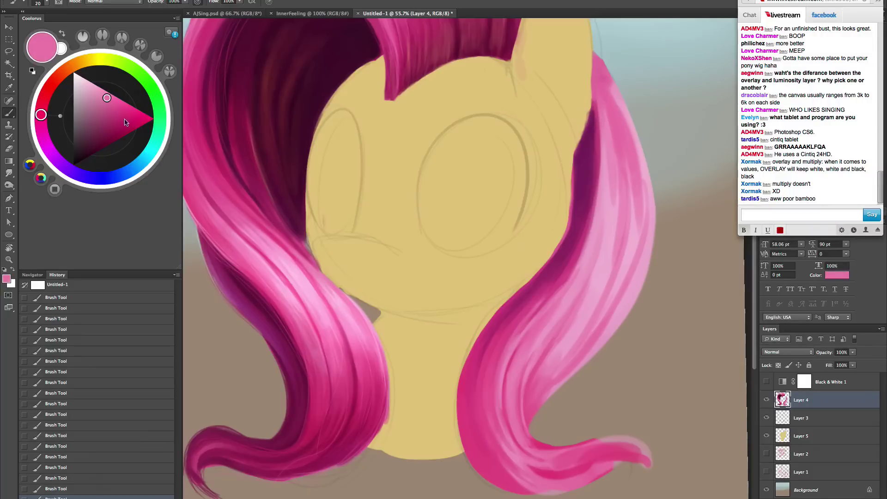
left_click_drag(112, 108, 118, 103)
key("space")
left_click_drag(518, 326, 491, 338)
key("r")
mouse_move(615, 287)
left_mouse_down()
mouse_move(605, 321)
mouse_move(594, 274)
left_mouse_up()
key("b")
key("bracketright")
key("bracketright")
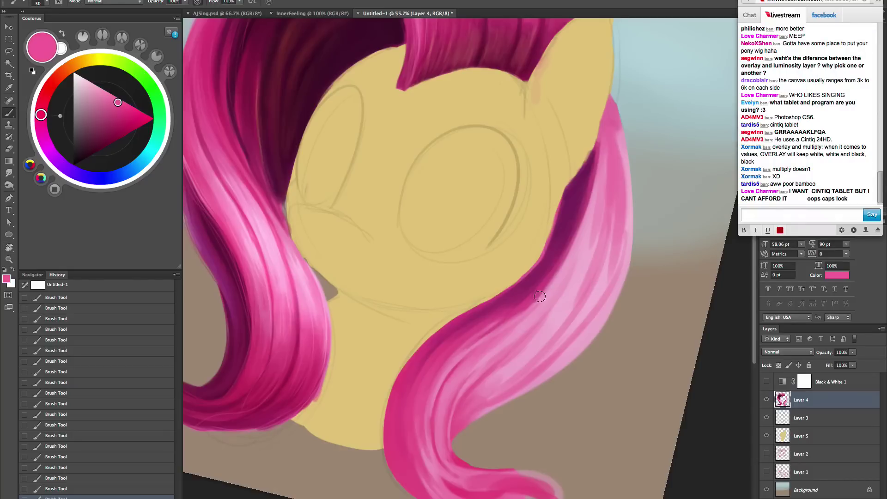
key("bracketright")
key("bracketright")
key("bracketright")
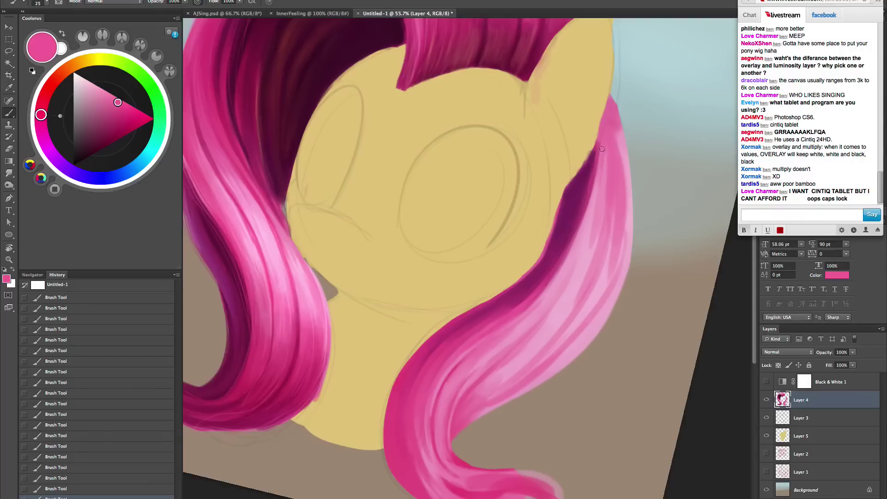
- Sample the magenta from the lower bend and paint darker strands down from the rear lock's root with a size 30 brush
left_click(407, 408, "alt")
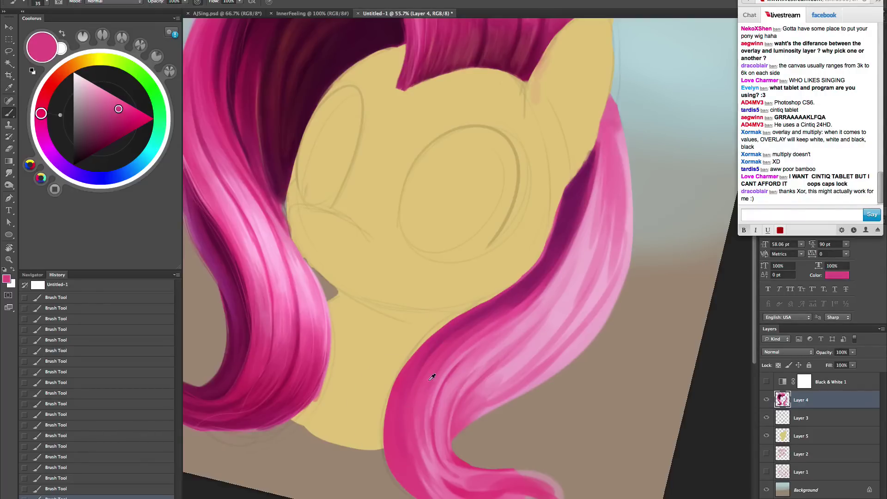
key("bracketleft")
mouse_move(608, 130)
left_mouse_down()
mouse_move(608, 186)
mouse_move(602, 122)
mouse_move(593, 227)
left_mouse_up()
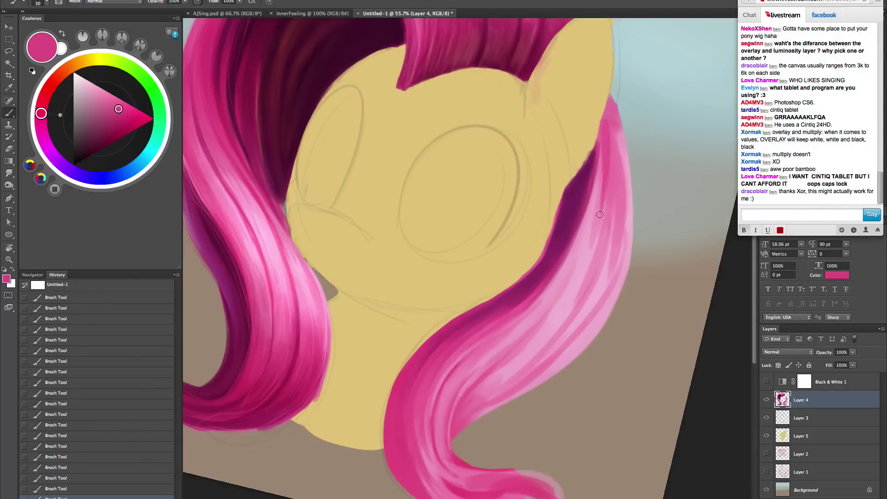
left_click_drag(608, 125, 611, 201)
left_click_drag(618, 127, 622, 195)
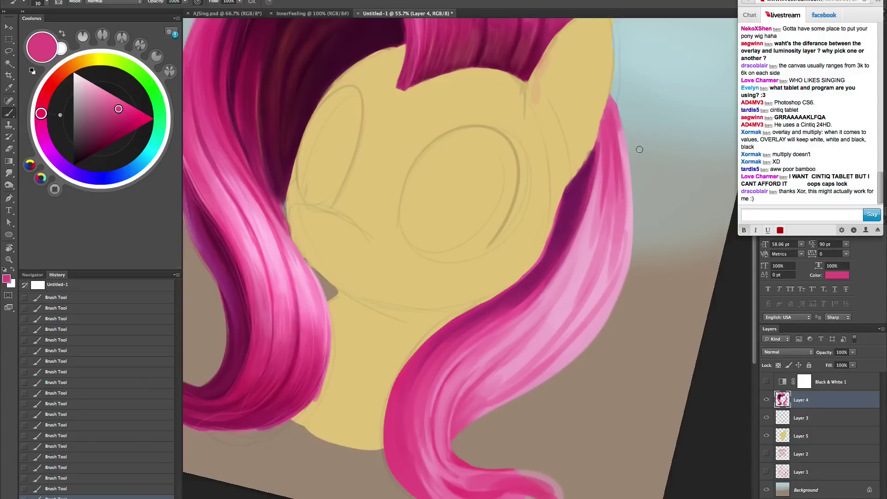
- Trim the outer edge of the rear lock's root behind the ear with a size 45 eraser
key("e")
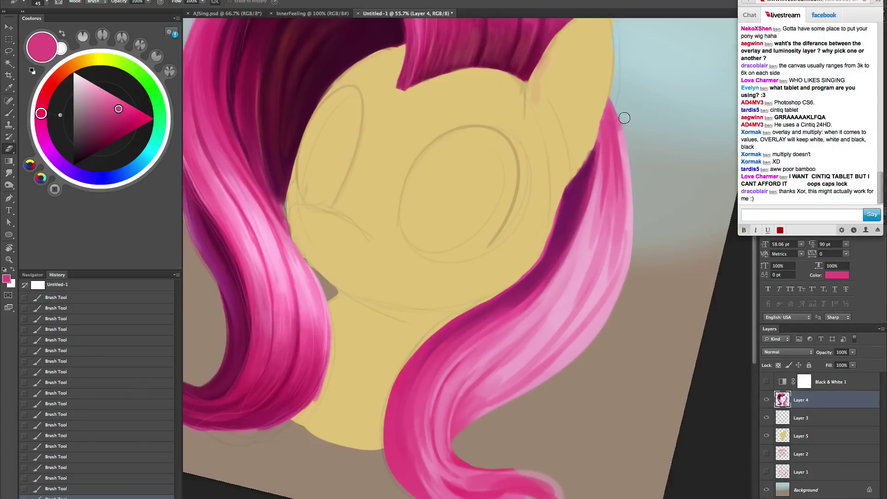
left_click_drag(611, 88, 645, 221)
mouse_move(624, 112)
left_mouse_down()
mouse_move(641, 250)
mouse_move(638, 240)
left_mouse_up()
- Sample the root's pink and repaint strands along the rear lock's trimmed outer edge with a size 40 brush
key("b")
left_click(617, 162, "alt")
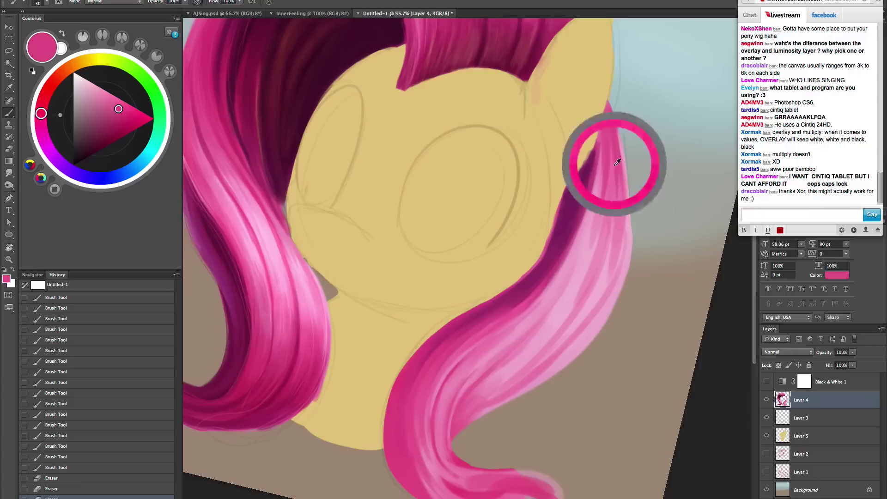
left_click_drag(622, 136, 622, 213)
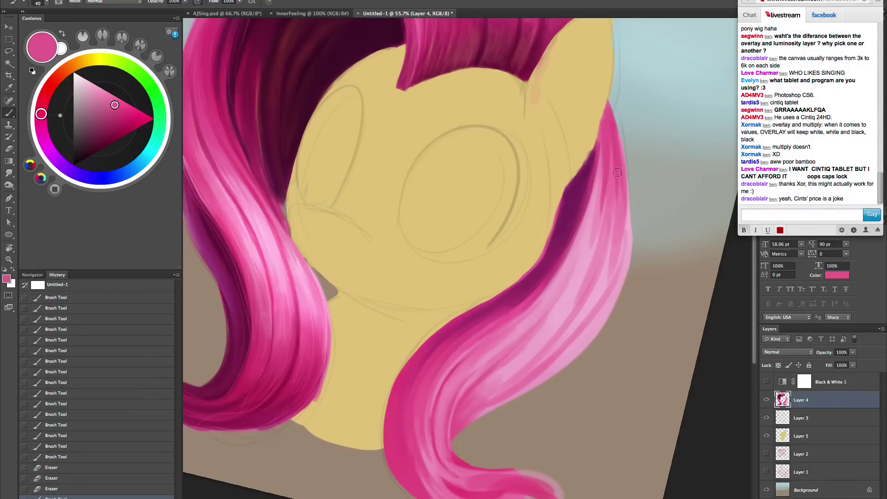
- Paint pink strands down the rear lock's outer edge, and sample that edge's pink to broaden the shading toward the lower curve with a larger brush
mouse_move(624, 212)
left_mouse_down()
mouse_move(613, 275)
mouse_move(595, 300)
left_mouse_up()
left_click_drag(615, 256, 592, 316)
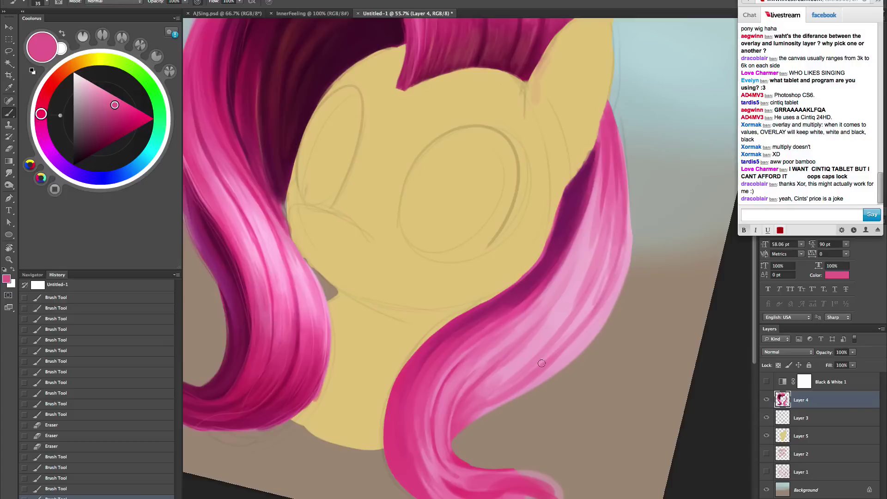
left_click(625, 235, "alt")
key("bracketright")
key("bracketright")
key("bracketright")
key("bracketright")
key("bracketright")
left_click_drag(623, 224, 607, 311)
mouse_move(615, 257)
left_mouse_down()
mouse_move(611, 296)
mouse_move(574, 352)
left_mouse_up()
left_click_drag(593, 321, 560, 361)
- Sample the pink near the rear lock's root and paint strands down its outer edge with a size 35 brush
key("bracketleft")
key("bracketleft")
key("bracketleft")
key("bracketleft")
key("bracketleft")
left_click(626, 181, "alt")
left_click_drag(627, 183, 595, 320)
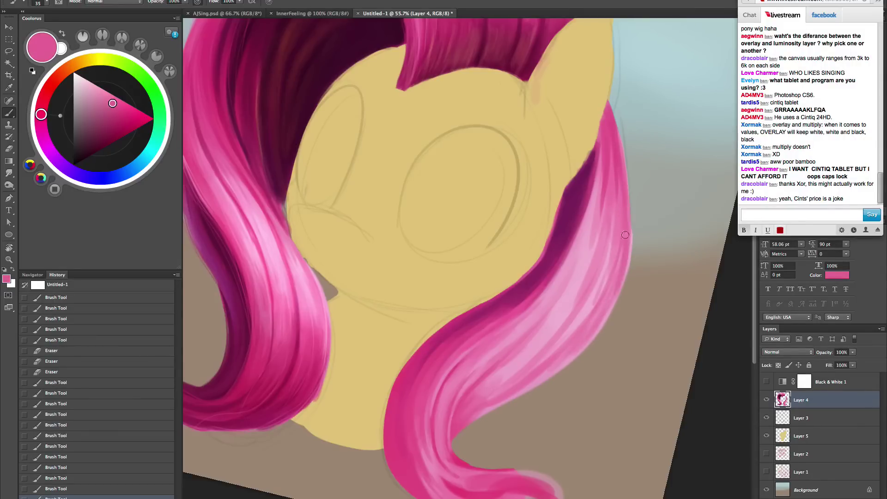
left_click_drag(625, 234, 570, 337)
- Paint thin pink strands through the rear lock's light middle area with a size 25 brush
key("bracketleft")
key("bracketleft")
left_click_drag(602, 227, 585, 291)
mouse_move(612, 201)
left_mouse_down()
mouse_move(584, 301)
mouse_move(554, 340)
left_mouse_up()
left_click_drag(602, 267, 612, 221)
left_click_drag(608, 173, 550, 279)
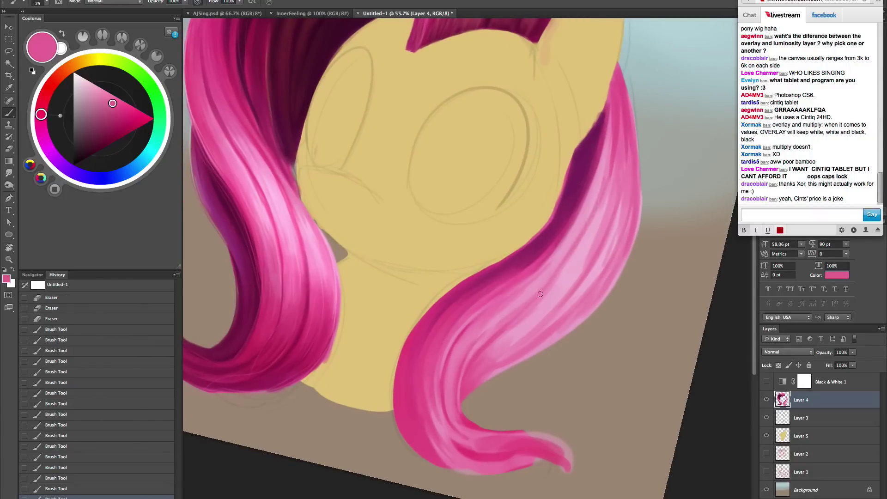
mouse_move(595, 213)
left_mouse_down()
mouse_move(557, 275)
mouse_move(612, 164)
mouse_move(581, 242)
left_mouse_up()
- Rotate the canvas, sample a darker pink from the rear lock, and shade the inner curve above its tip
left_click(615, 137, "alt")
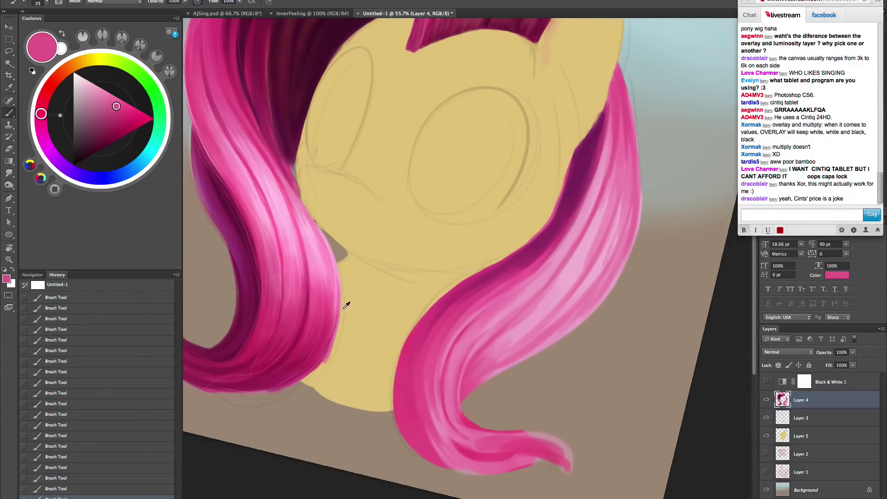
left_click(323, 300, "alt")
key("r")
left_click_drag(625, 295, 589, 280)
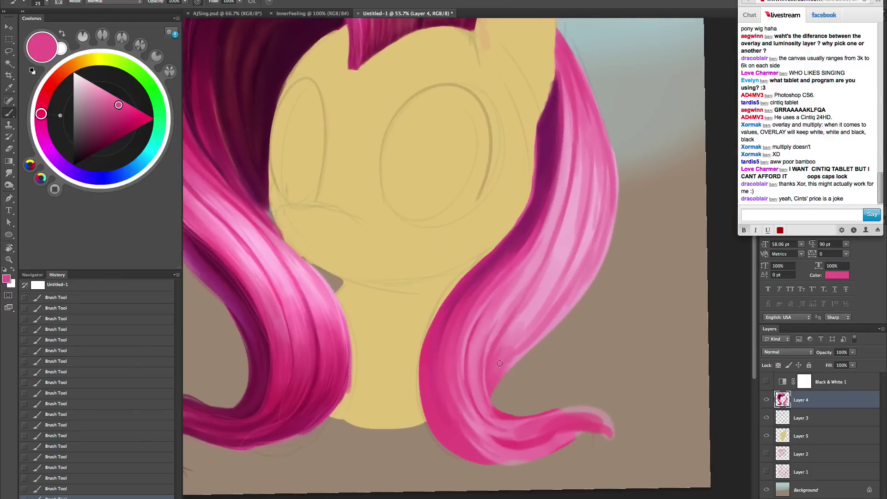
left_click(507, 290, "alt")
key("bracketright")
key("bracketright")
key("bracketright")
left_click_drag(495, 349, 493, 388)
- Sample the pink beside the inner curve and blend the new shading into the highlight with a size 175 brush
key("bracketright")
key("bracketright")
key("bracketright")
key("bracketright")
key("bracketright")
key("bracketright")
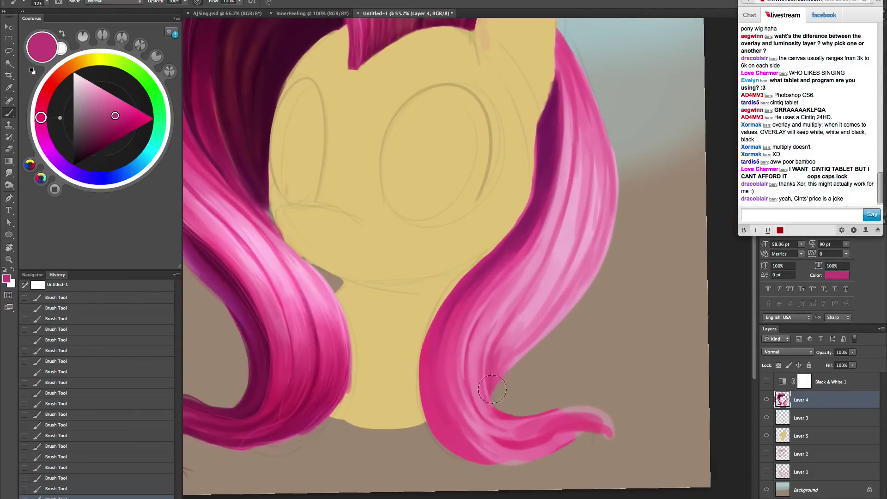
left_click(508, 350, "alt")
key("bracketright")
key("bracketright")
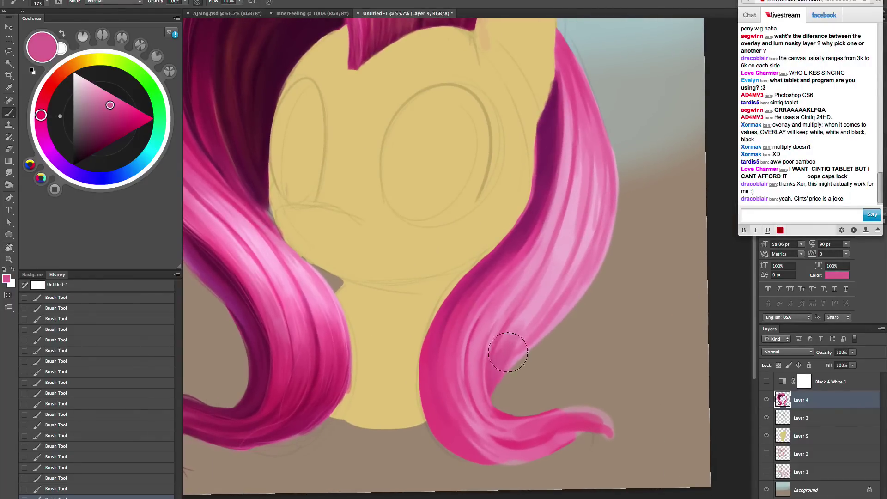
- Sample the purple shadow beside the face and paint a dark strand up from the rear lock's inner curve with a size 35 brush
left_click(532, 232, "alt")
key("bracketleft")
key("bracketleft")
key("bracketleft")
key("bracketleft")
key("bracketleft")
key("bracketleft")
key("bracketleft")
key("bracketleft")
key("bracketleft")
key("bracketleft")
key("bracketleft")
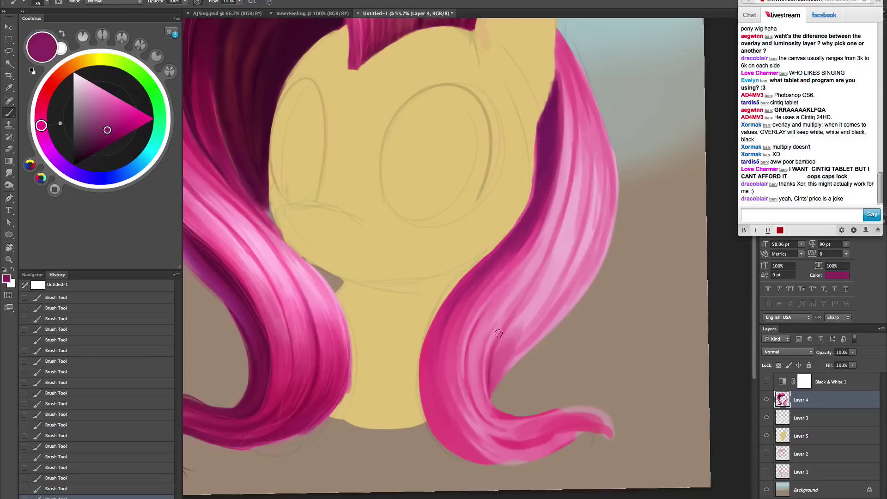
mouse_move(492, 386)
left_mouse_down()
mouse_move(506, 362)
mouse_move(501, 349)
left_mouse_up()
- Sample the pinks around the inner curve and soften the dark strand into the lock with a brush up to size 250
left_click(500, 358, "alt")
key("bracketright")
key("bracketright")
key("bracketright")
key("bracketright")
key("bracketright")
key("bracketright")
left_click(521, 342, "alt")
key("bracketright")
key("bracketright")
key("bracketright")
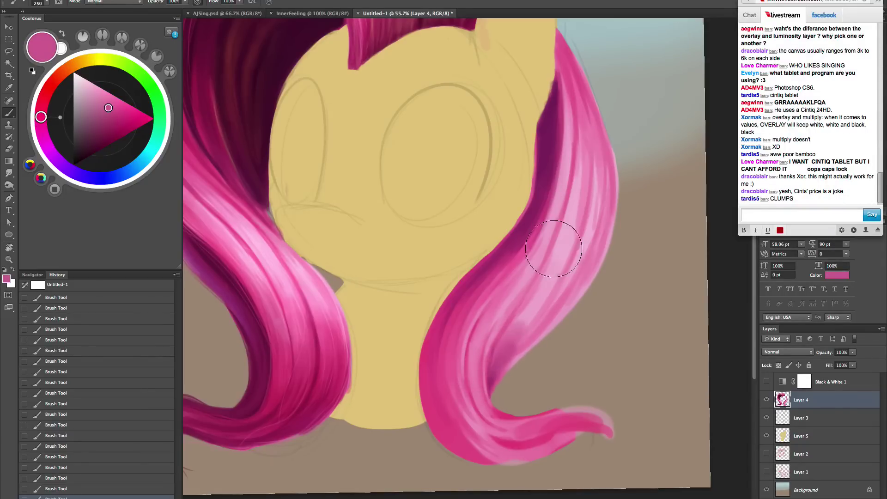
- Sample the magenta from the lower bend and paint a saturated strand up from the inner curve with a smaller brush
left_click(443, 413, "alt")
key("bracketleft")
key("bracketleft")
key("bracketleft")
key("bracketleft")
key("bracketleft")
key("bracketleft")
key("bracketleft")
key("bracketleft")
mouse_move(490, 395)
left_mouse_down()
mouse_move(502, 354)
mouse_move(509, 357)
mouse_move(526, 321)
left_mouse_up()
- Soften the highlight above the inner curve with large brushes of size 200 and 300, and sample its light pink
key("bracketright")
key("bracketright")
key("bracketright")
key("bracketright")
key("bracketright")
key("bracketright")
key("bracketright")
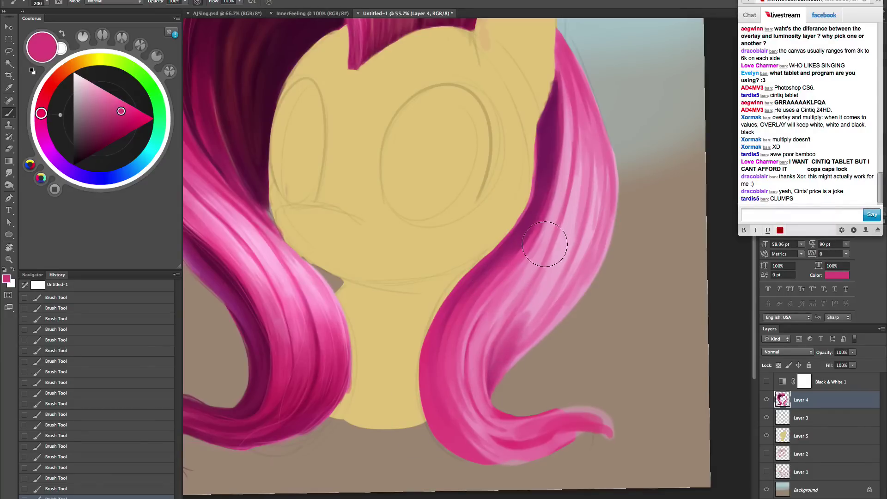
left_click_drag(552, 244, 537, 238)
key("bracketright")
key("bracketright")
mouse_move(538, 296)
left_mouse_down()
mouse_move(510, 336)
mouse_move(546, 293)
left_mouse_up()
left_click(545, 293, "alt")
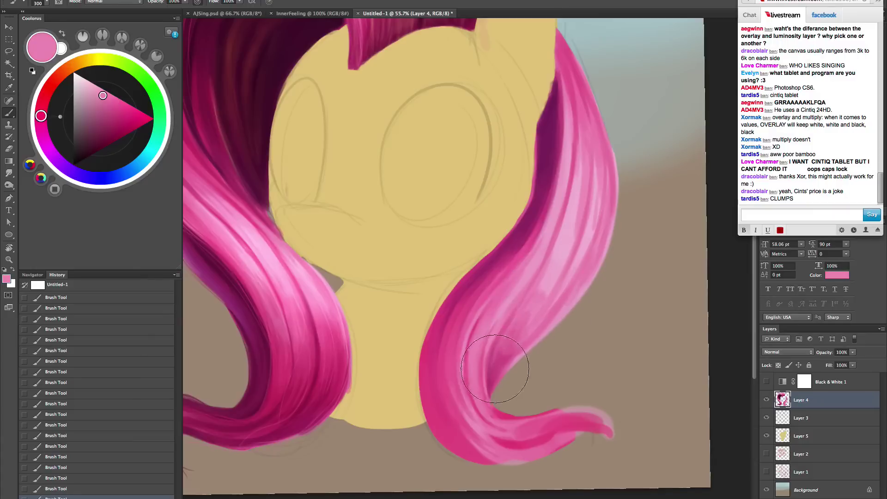
left_click(525, 242, "alt")
key("bracketleft")
key("bracketleft")
key("bracketleft")
key("bracketleft")
key("bracketleft")
key("bracketleft")
key("bracketleft")
key("bracketleft")
key("bracketleft")
key("bracketleft")
key("bracketleft")
key("bracketleft")
key("bracketleft")
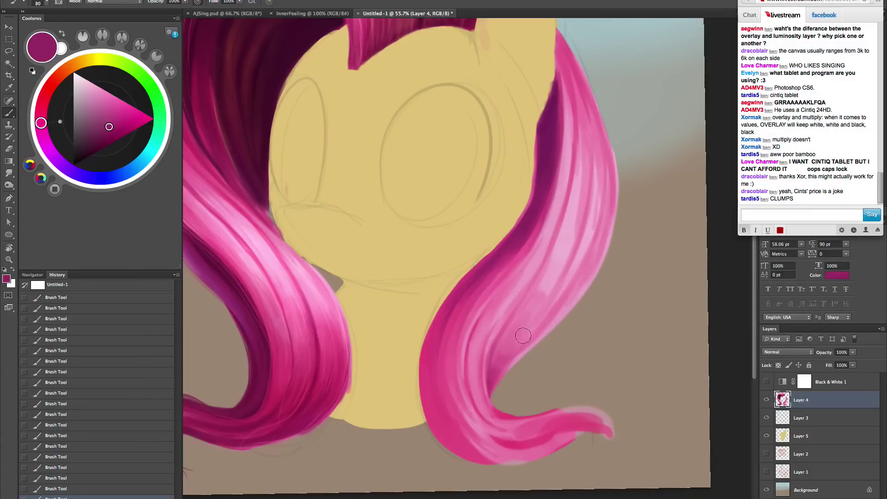
left_click_drag(490, 403, 496, 348)
key("ctrl+z")
- Sample the pink next to the face-side shadow and paint a strand around the rear lock's inner curve with a size 30 brush
left_click(530, 239, "alt")
left_click_drag(466, 402, 498, 362)
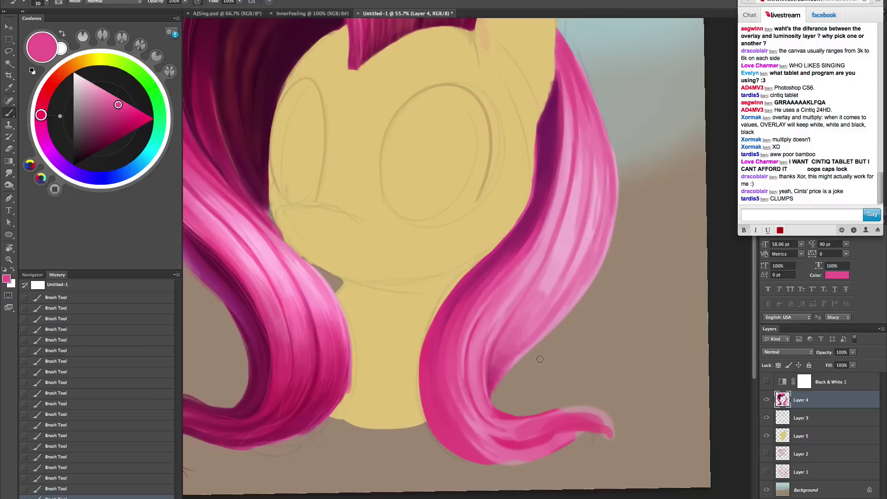
left_click(493, 381, "alt")
- Sample the front lock's dark magenta and shade the outer side of the rear lock's lower bend, enlarging the brush
left_click(318, 398, "alt")
scroll(467, 342, "down", 2)
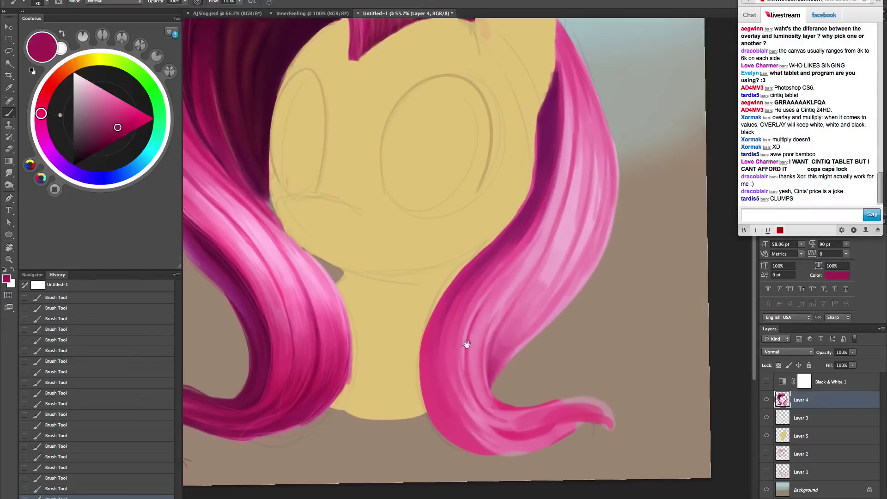
left_click_drag(442, 397, 437, 371)
key("]")
key("]")
key("]")
key("]")
key("]")
key("]")
mouse_move(455, 421)
left_mouse_down()
mouse_move(433, 368)
mouse_move(428, 316)
mouse_move(468, 420)
left_mouse_up()
- Sample the magenta at the rear lock's edge beside the neck and deepen the shadow down around the lower bend
left_click(435, 341, "alt")
key("bracketleft")
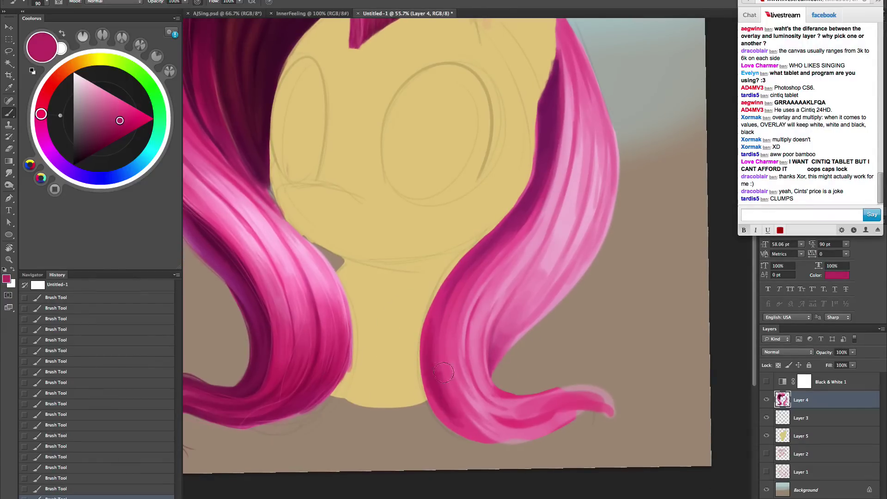
key("bracketleft")
key("bracketleft")
mouse_move(437, 320)
left_mouse_down()
mouse_move(433, 342)
mouse_move(463, 429)
left_mouse_up()
left_click_drag(432, 363, 467, 428)
- Extend the magenta shadow along the bottom edge of the lower bend with a size 45 brush
key("bracketleft")
key("bracketleft")
key("bracketleft")
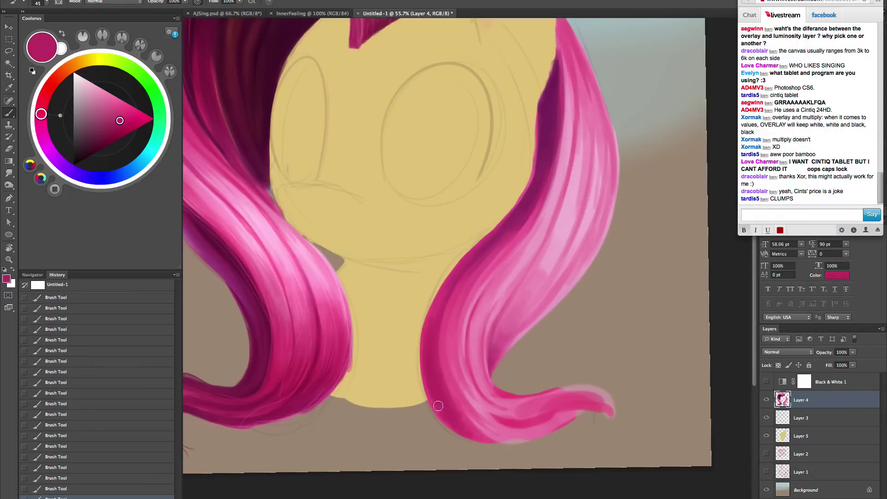
left_click_drag(468, 425, 501, 442)
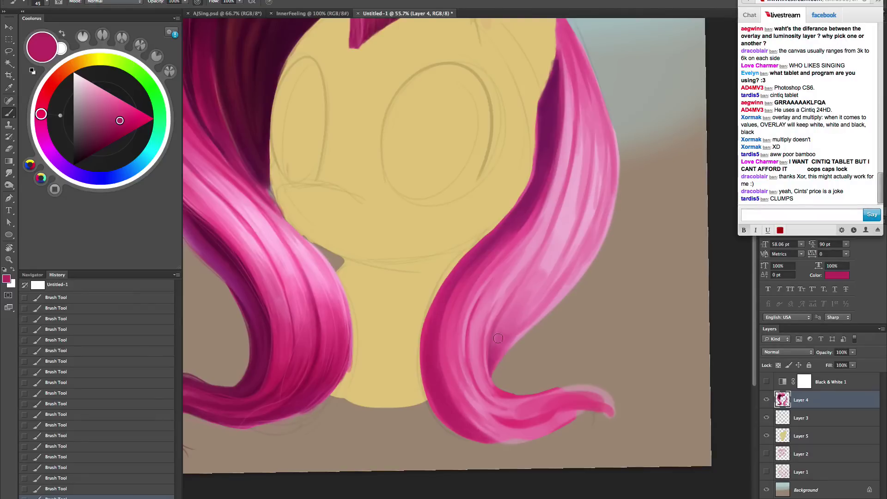
- Sample the purple shadow beside the face and darken the outer side of the lower bend with a size 100 brush
left_click(546, 157, "alt")
key("bracketright")
key("bracketright")
key("bracketright")
key("bracketright")
key("bracketright")
key("bracketright")
key("bracketright")
key("bracketright")
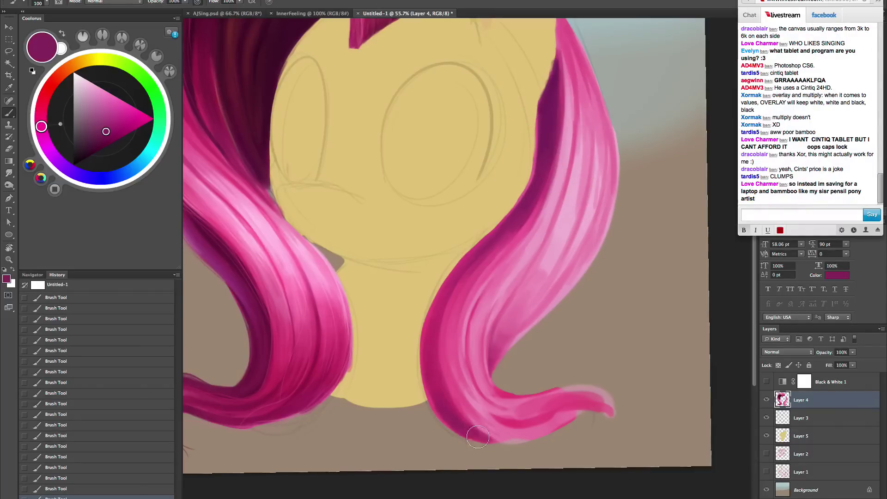
- Sample the magenta beside the neck, blend it into the lower bend's purple shadow with a size 90 brush, and undo the last stroke
left_click(429, 351, "alt")
left_click_drag(429, 351, 433, 375)
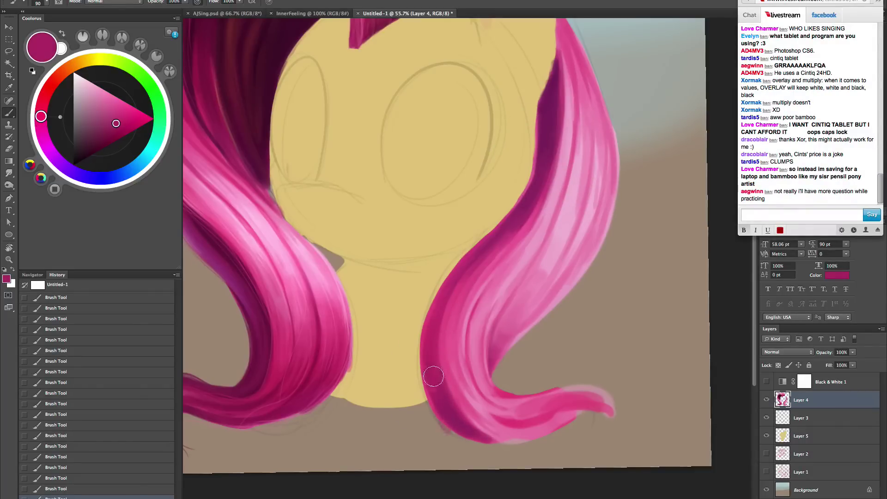
key("bracketleft")
key("bracketleft")
key("bracketleft")
key("super+z")
- Rotate and zoom in on the rear lock's tip, sample the bend's bright pink, and paint a thinner strand along the purple shadow
key("r")
mouse_move(530, 354)
left_mouse_down()
mouse_move(503, 358)
mouse_move(574, 350)
mouse_move(477, 424)
mouse_move(501, 409)
mouse_move(517, 356)
mouse_move(560, 344)
mouse_move(531, 351)
left_mouse_up()
key("z")
key("b")
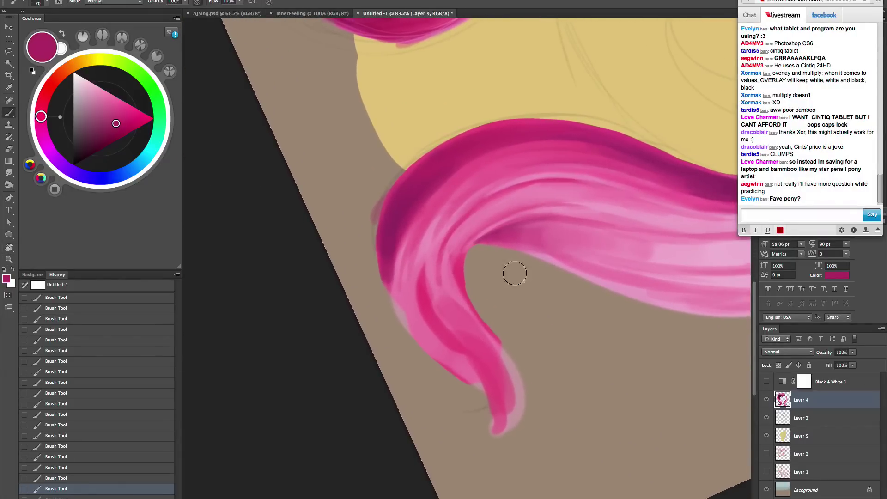
left_click(480, 157, "alt")
key("bracketleft")
key("bracketleft")
key("bracketleft")
key("bracketleft")
key("bracketleft")
key("bracketleft")
key("bracketleft")
left_click_drag(462, 162, 396, 273)
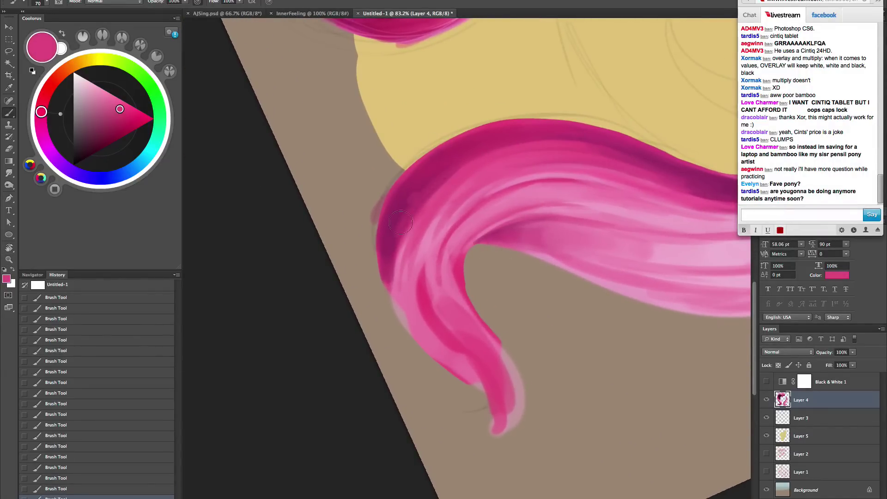
- Blend pink strokes into the bend's outer purple shadow, sampling nearby pink and magenta and enlarging the brush to size 80
left_click_drag(412, 197, 399, 300)
left_click_drag(385, 235, 400, 316)
key("bracketright")
left_click(403, 244, "alt")
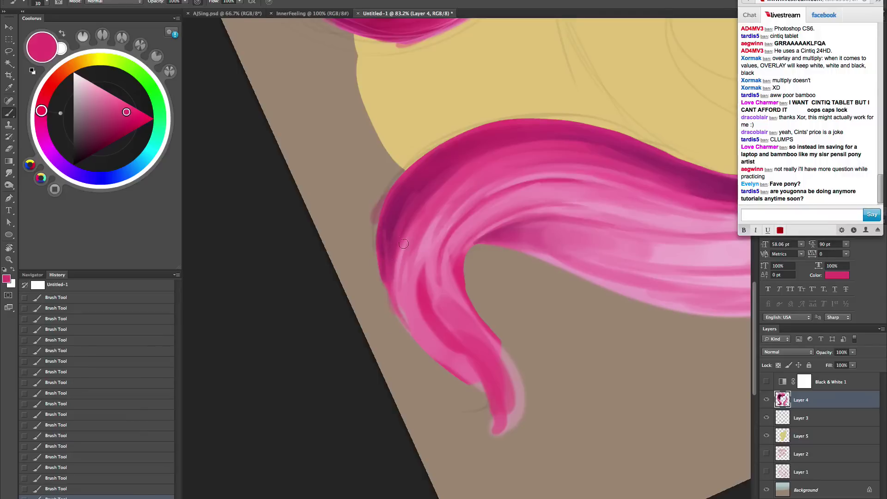
left_click(389, 224, "alt")
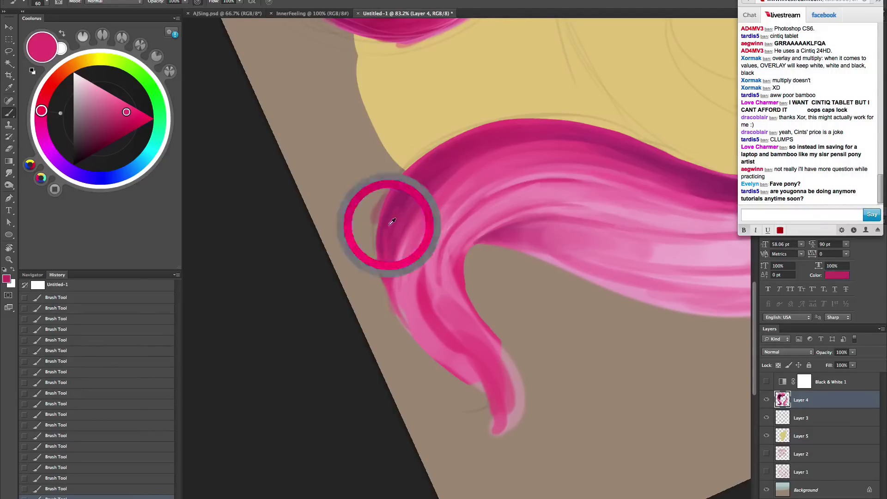
key("bracketright")
key("bracketright")
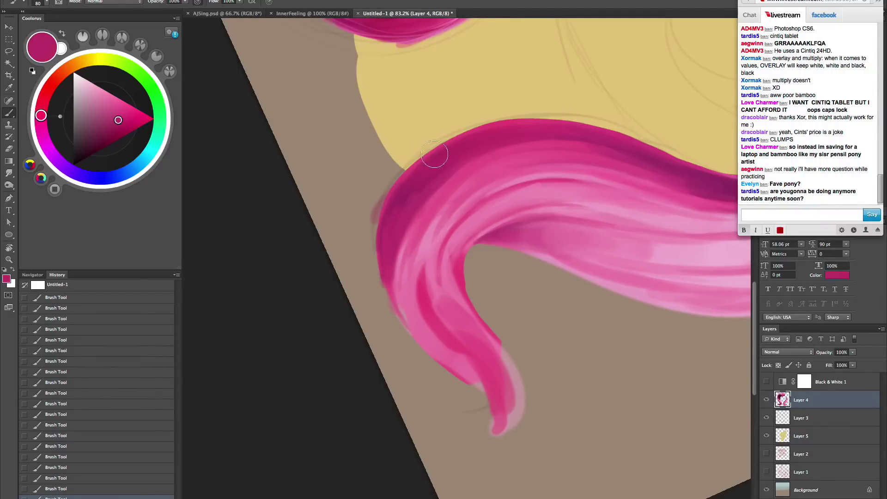
- Sample the deep purple in the bend's shadow and extend it as a thin dark edge along the outer side toward the tip
left_click(407, 198, "alt")
key("bracketleft")
key("bracketleft")
key("bracketleft")
key("bracketleft")
key("bracketleft")
key("bracketleft")
left_click_drag(390, 303, 410, 332)
key("bracketright")
left_click_drag(382, 259, 429, 346)
left_click_drag(407, 319, 439, 365)
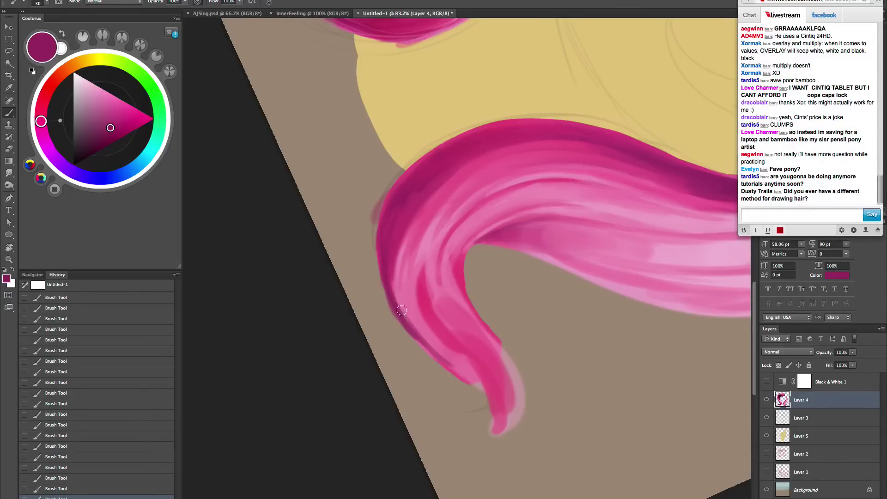
left_click_drag(390, 278, 423, 341)
- Sample the bright pink inside the bend and paint a thin strand beside the purple edge down to the tip
left_click(420, 315, "alt")
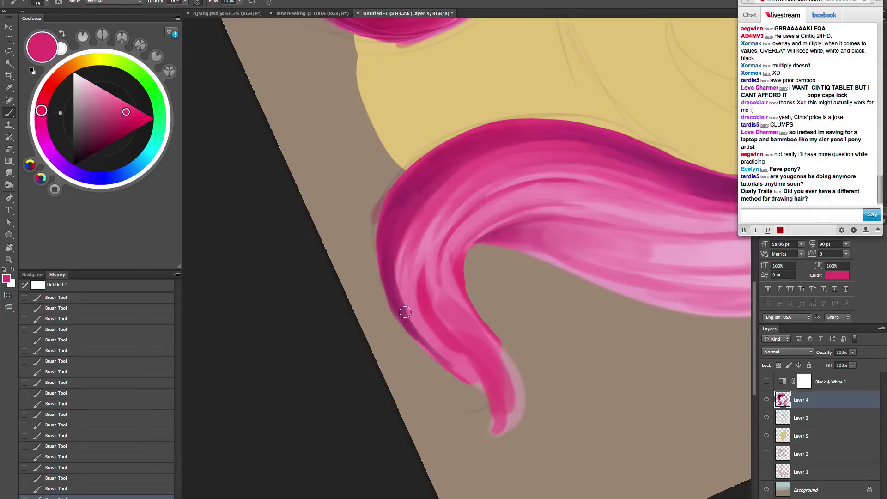
key("bracketleft")
key("bracketleft")
mouse_move(397, 280)
left_mouse_down()
mouse_move(438, 345)
mouse_move(478, 388)
left_mouse_up()
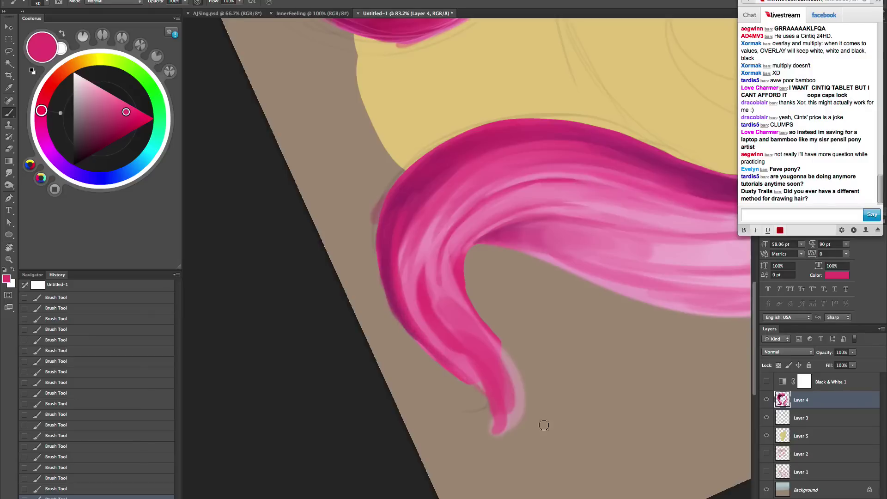
- Sample magenta shades from the outer shadow and blend the shadow into the bend's pink strands with a size 70 brush
left_click(397, 287, "alt")
key("bracketright")
key("bracketright")
key("bracketright")
key("bracketright")
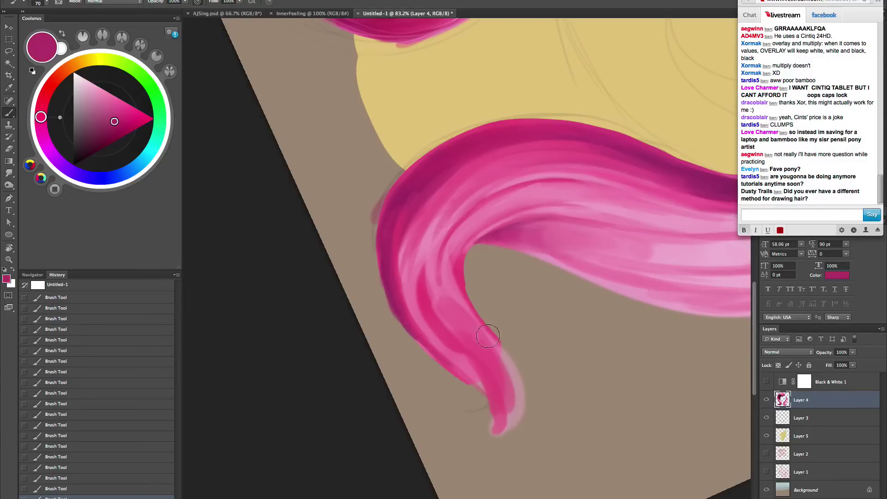
left_click_drag(487, 374, 478, 394)
key("r")
left_click_drag(583, 326, 594, 278)
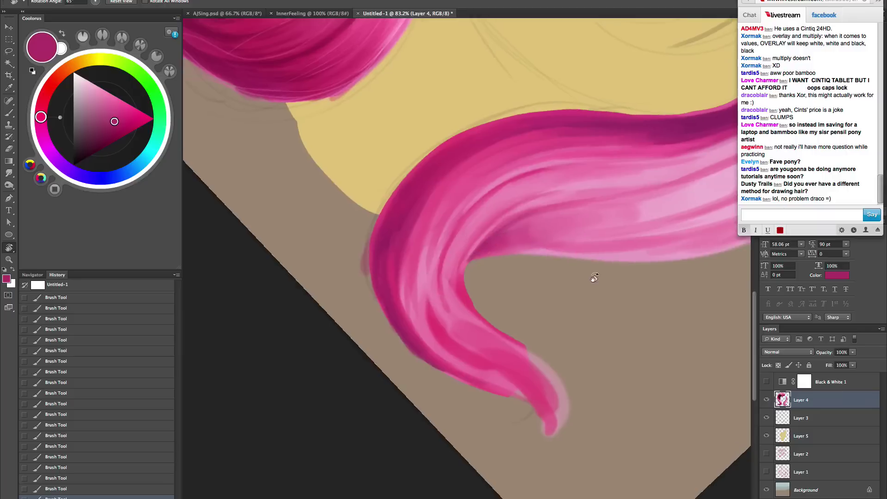
key("b")
left_click(393, 266, "alt")
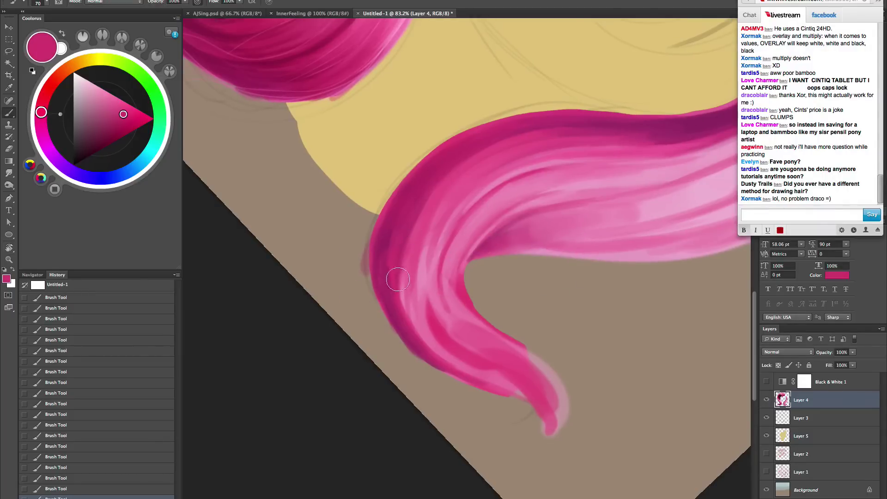
key("alt+super+z")
left_click_drag(398, 277, 419, 200)
- Sample the dark magenta near the neck and refine the bend's outer edge with a size 35 brush
key("bracketleft")
key("bracketleft")
key("bracketleft")
key("bracketleft")
key("bracketleft")
left_click(382, 224, "alt")
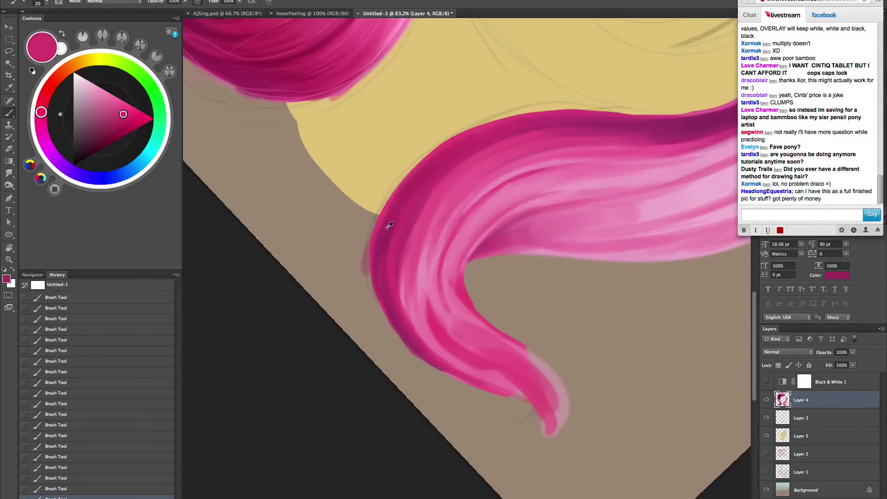
key("bracketright")
key("bracketright")
key("bracketright")
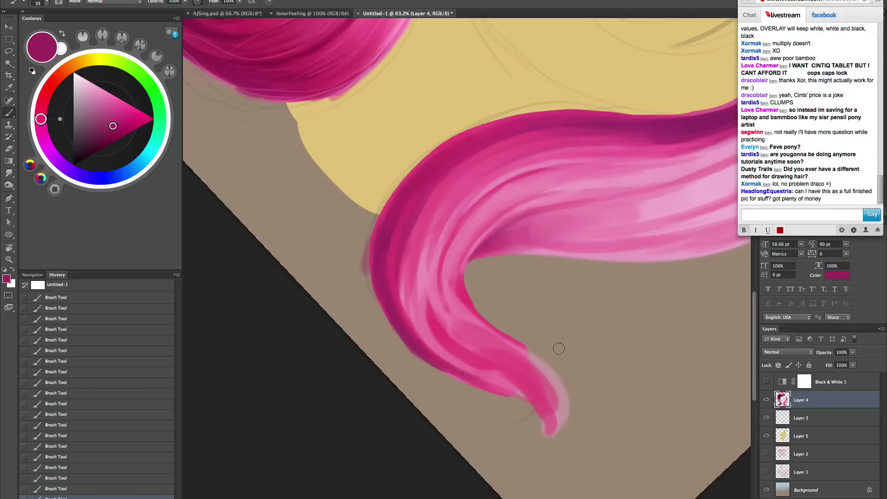
- Sample the magenta in the lock's inner corner and shade the inner curve with a size 90 brush
key("r")
mouse_move(572, 408)
left_mouse_down()
mouse_move(626, 243)
mouse_move(571, 177)
left_mouse_up()
key("b")
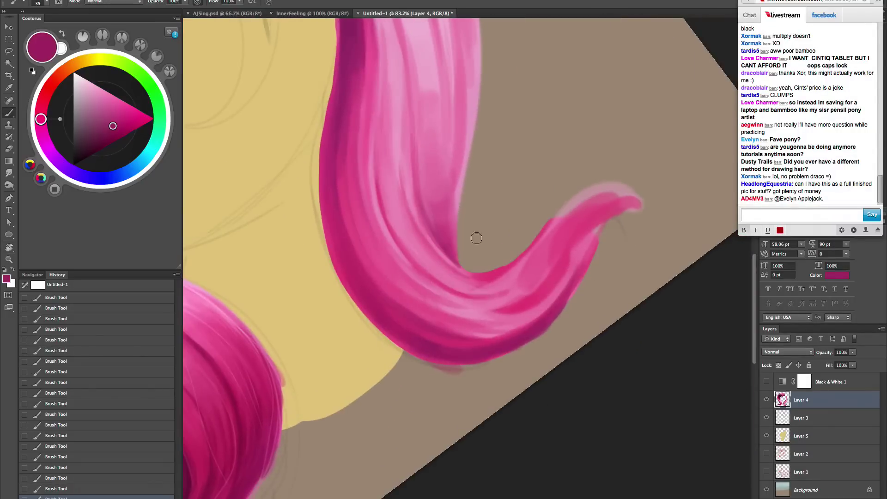
left_click(491, 273, "alt")
key("Escape")
mouse_move(477, 263)
left_mouse_down()
mouse_move(465, 242)
mouse_move(477, 218)
left_mouse_up()
left_click(477, 216, "alt")
key("bracketright")
key("bracketright")
key("bracketright")
key("bracketright")
key("bracketright")
key("bracketright")
key("bracketright")
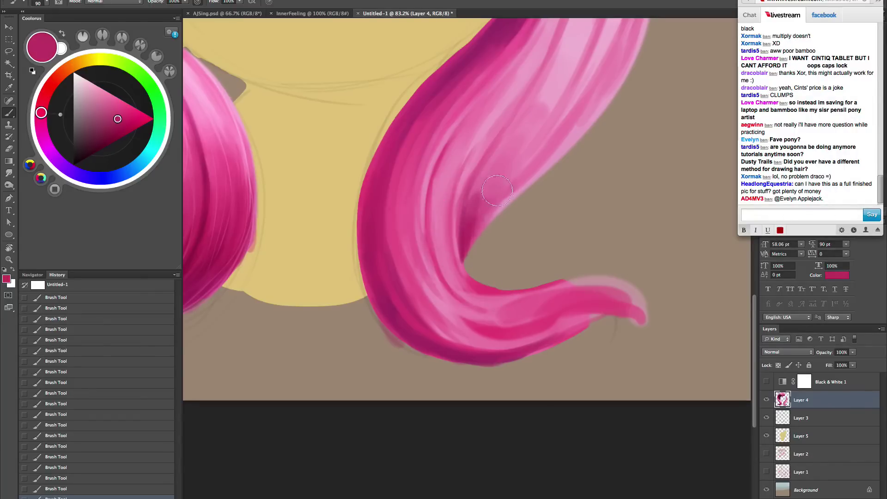
- Sample progressively lighter pinks above the inner corner and soften the shadow's upper fade with size 175 and 200 brushes
left_click(495, 189, "alt")
key("bracketright")
key("bracketright")
key("bracketright")
key("bracketright")
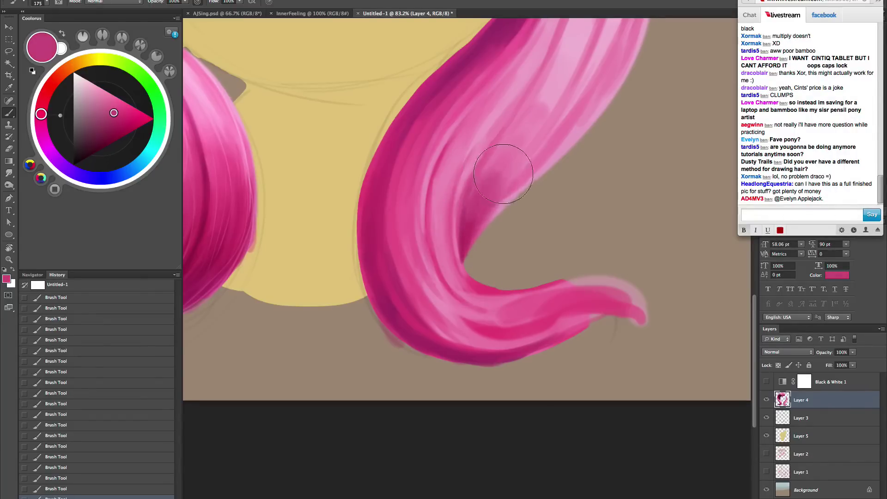
left_click(503, 157, "alt")
key("bracketright")
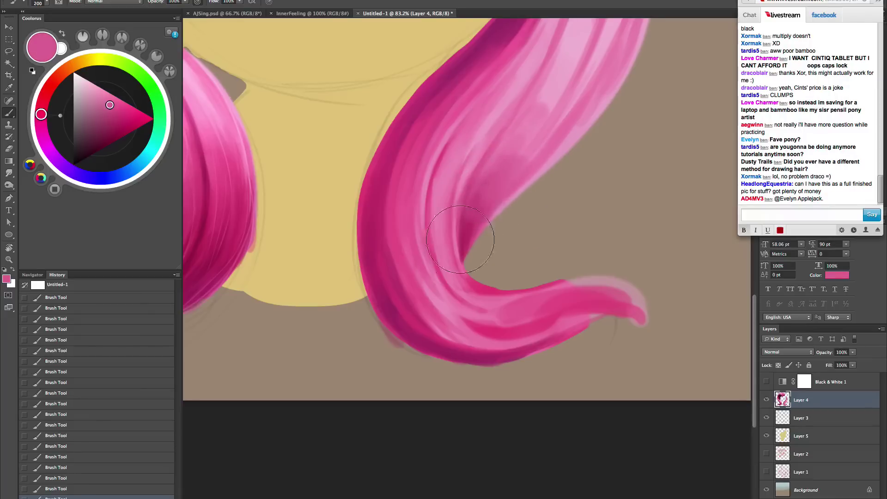
- Sample the inner corner's dark magenta again and extend the shadow up the inner edge with size 20 to 80 brushes
key("bracketleft")
key("bracketleft")
key("bracketleft")
key("bracketleft")
key("bracketleft")
key("bracketleft")
key("bracketleft")
key("bracketleft")
key("bracketleft")
key("bracketleft")
key("bracketleft")
key("bracketleft")
left_click(475, 232, "alt")
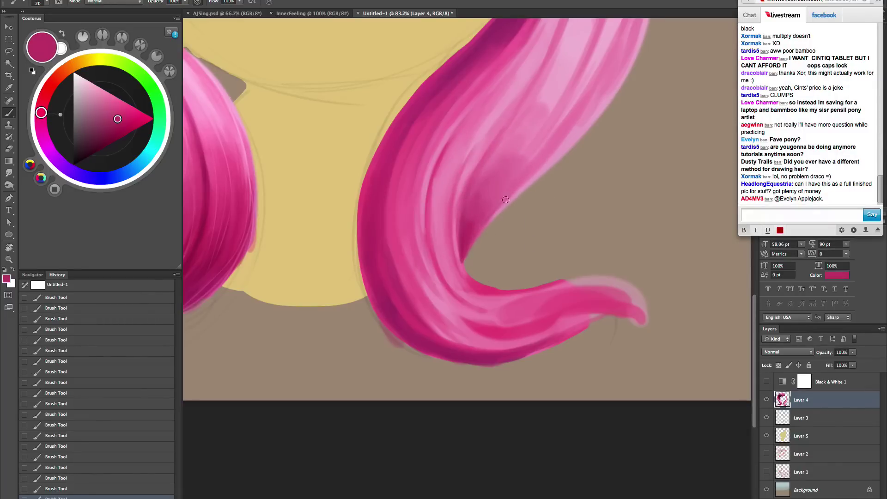
key("bracketright")
key("bracketright")
key("bracketright")
key("bracketright")
key("bracketright")
key("bracketright")
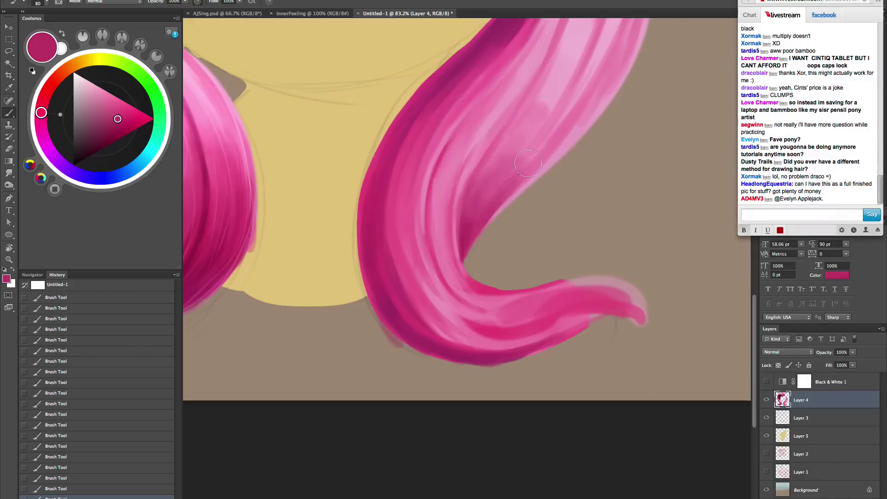
- Sample the mid pink within the inner-curve shadow and blend the shadow's upper part with a size 175 brush
left_click(497, 186, "alt")
key("bracketright")
key("bracketright")
key("bracketright")
key("bracketright")
key("bracketright")
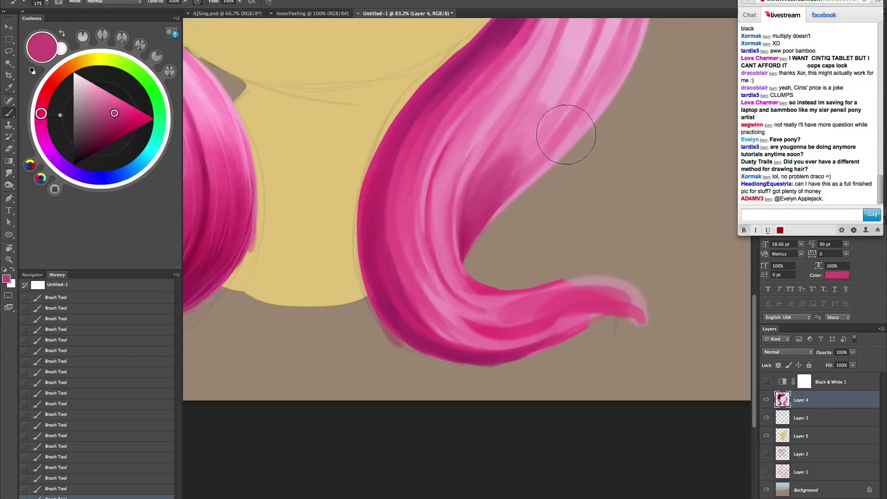
- Sample light pinks above the inner-curve shadow, paint thin strands down across it, and undo the stray stroke on the background
key("bracketleft")
key("bracketleft")
key("bracketleft")
key("bracketleft")
key("bracketleft")
key("bracketleft")
key("bracketleft")
key("bracketleft")
left_click(529, 136, "alt")
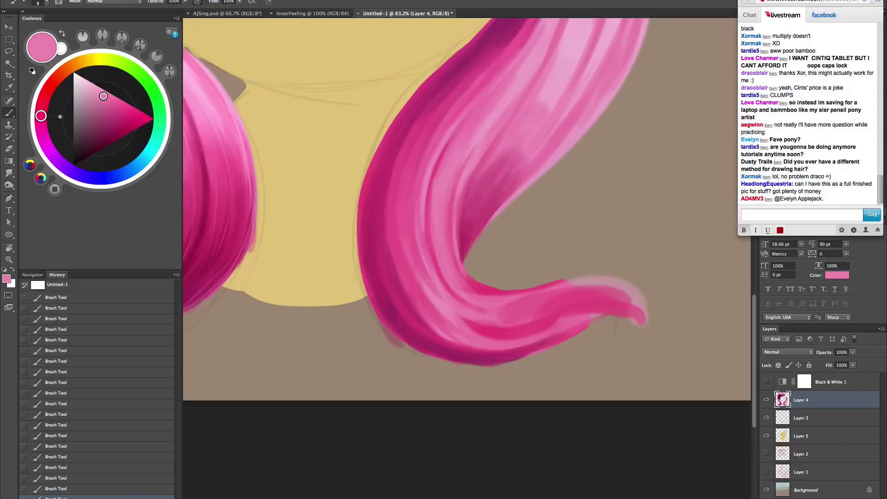
key("bracketright")
key("bracketright")
key("bracketright")
key("bracketright")
key("bracketright")
key("bracketright")
left_click_drag(527, 141, 477, 206)
left_click(541, 103, "alt")
key("bracketright")
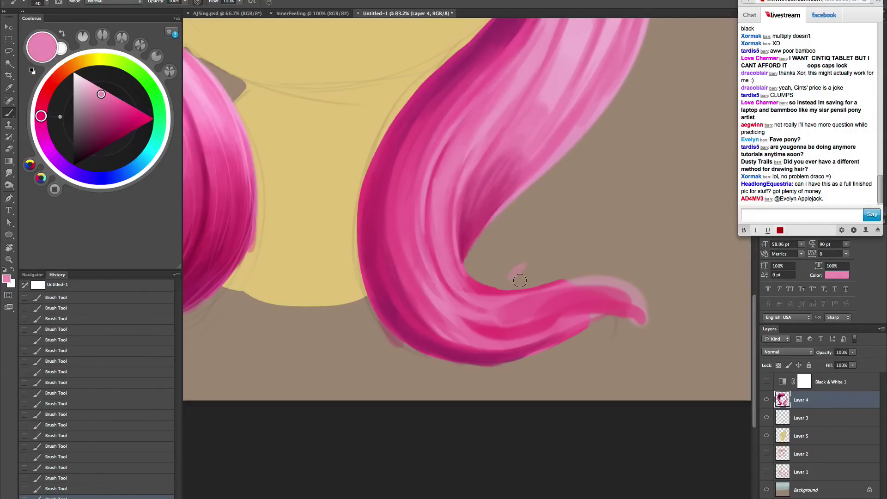
key("super+z")
- Erase the soft excess around the lock's tip to taper it into a clean point
key("z")
left_click_drag(521, 294, 508, 296)
key("r")
left_click_drag(573, 311, 570, 206)
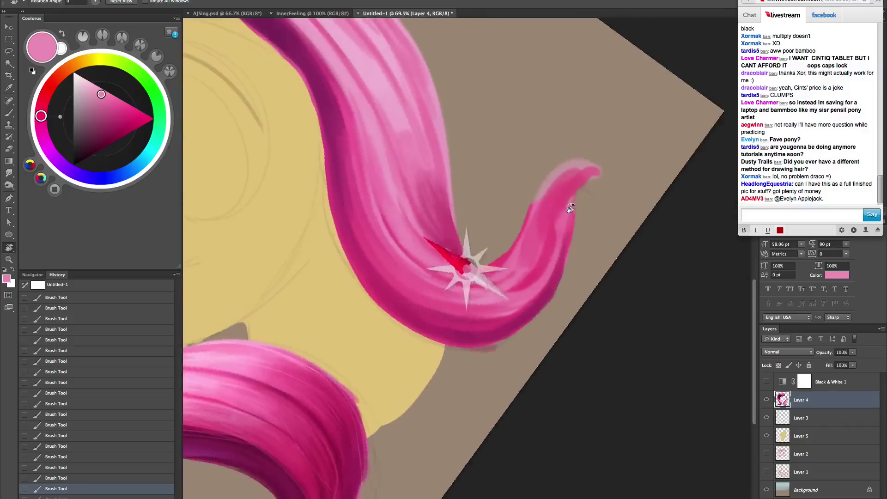
mouse_move(548, 257)
left_mouse_down()
mouse_move(526, 273)
mouse_move(539, 267)
left_mouse_up()
key("z")
key("e")
mouse_move(574, 190)
left_mouse_down()
mouse_move(556, 206)
mouse_move(561, 264)
mouse_move(565, 174)
mouse_move(487, 232)
left_mouse_up()
key("b")
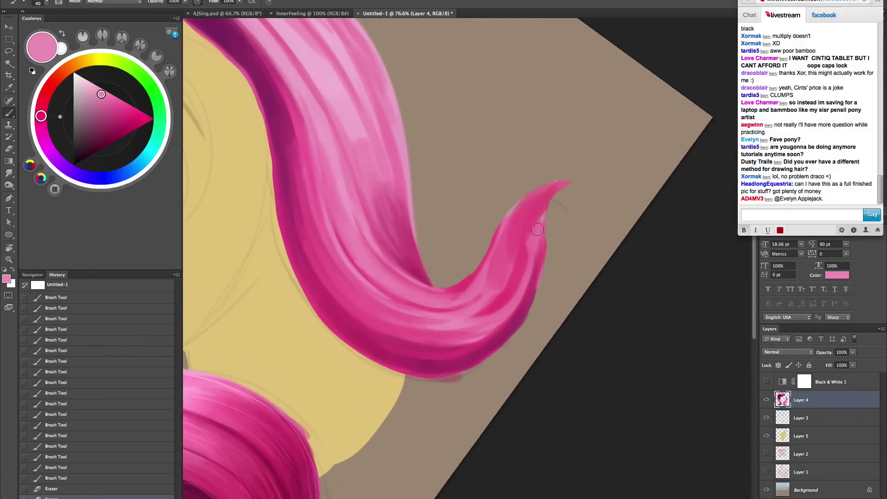
- Sample pinks from the tip and paint over its notched outer side to smooth its contour
left_click(518, 272, "alt")
mouse_move(525, 257)
left_mouse_down()
mouse_move(536, 207)
mouse_move(537, 221)
left_mouse_up()
mouse_move(534, 242)
left_mouse_down()
mouse_move(557, 191)
mouse_move(547, 208)
left_mouse_up()
left_click(542, 232, "alt")
left_click_drag(546, 207, 511, 309)
- Paint flowing pink strands from the tip down into the lower bend with a larger brush
key("bracketright")
key("bracketright")
key("bracketright")
key("bracketright")
left_click_drag(528, 243, 481, 322)
left_click_drag(513, 283, 491, 311)
left_click_drag(510, 293, 472, 322)
mouse_move(533, 252)
left_mouse_down()
mouse_move(480, 321)
mouse_move(510, 293)
left_mouse_up()
mouse_move(510, 293)
left_mouse_down()
mouse_move(494, 307)
mouse_move(512, 284)
left_mouse_up()
mouse_move(513, 284)
left_mouse_down()
mouse_move(539, 205)
mouse_move(521, 216)
mouse_move(454, 317)
left_mouse_up()
- Sample the tip's saturated pink and add darker strands along its inner side, enlarging the brush from size 30 to 60
left_click(527, 224, "alt")
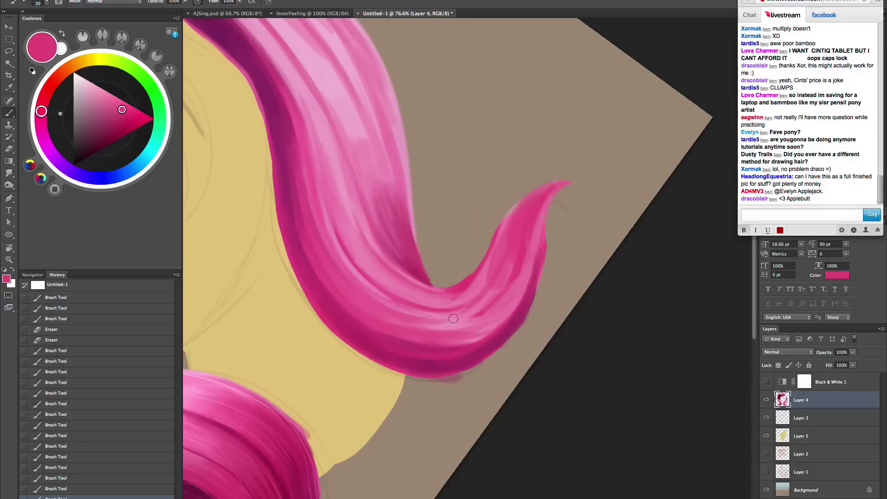
left_click_drag(505, 257, 470, 307)
mouse_move(502, 268)
left_mouse_down()
mouse_move(511, 237)
mouse_move(472, 298)
mouse_move(513, 212)
mouse_move(482, 281)
mouse_move(506, 228)
mouse_move(493, 283)
left_mouse_up()
key("bracketright")
key("bracketright")
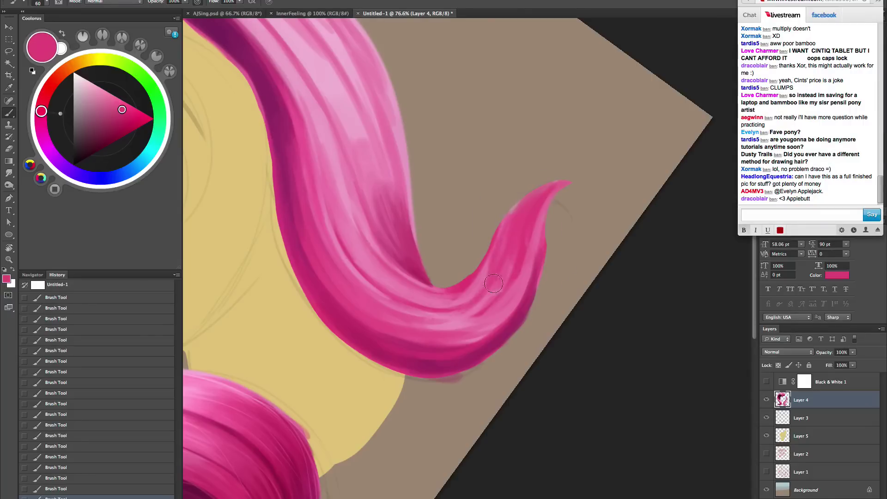
- Sample the lighter pink in the bend and paint fine strands through the tip and along its inner edge
left_click(449, 315, "alt")
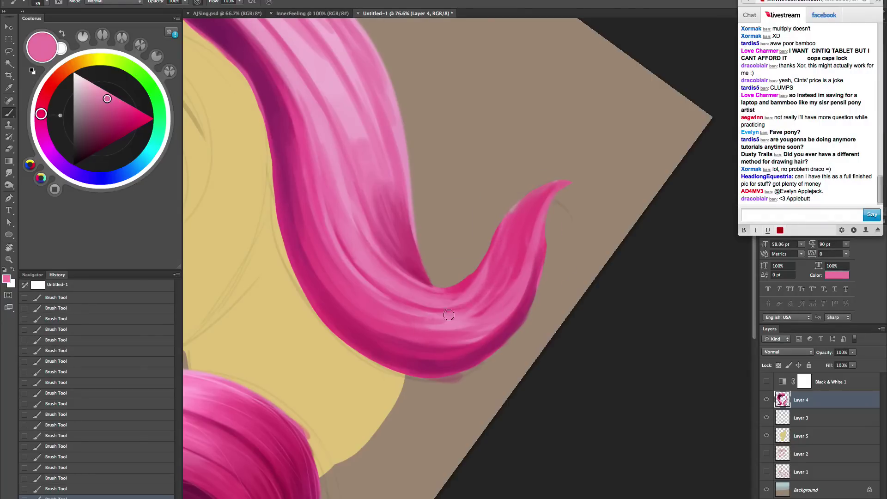
left_click_drag(506, 262, 497, 287)
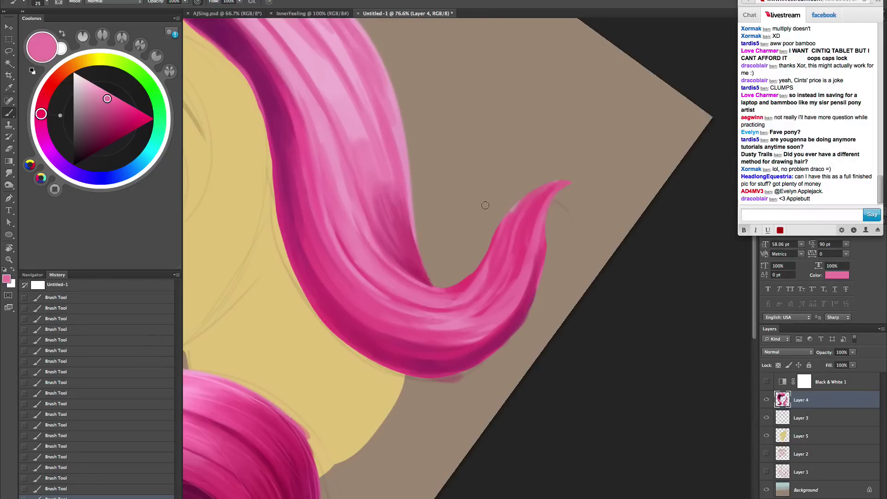
mouse_move(562, 182)
left_mouse_down()
mouse_move(523, 212)
mouse_move(494, 267)
left_mouse_up()
key("]")
key("]")
- Sample the pale pink highlight in the upper lock and add highlights along the tip's inner edge, enlarging the brush to size 40
left_click(368, 137, "alt")
key("bracketleft")
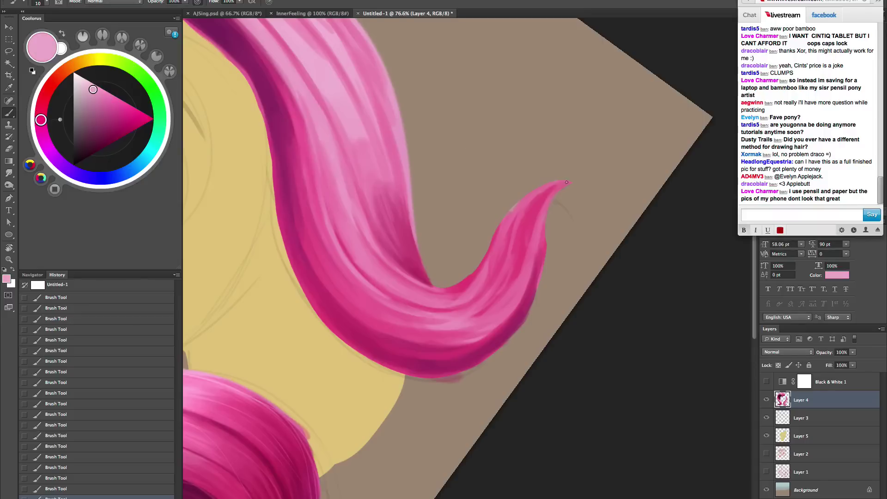
key("bracketright")
key("bracketright")
key("bracketright")
left_click_drag(553, 188, 508, 244)
key("bracketright")
key("bracketright")
mouse_move(526, 203)
left_mouse_down()
mouse_move(509, 228)
mouse_move(546, 199)
mouse_move(493, 272)
left_mouse_up()
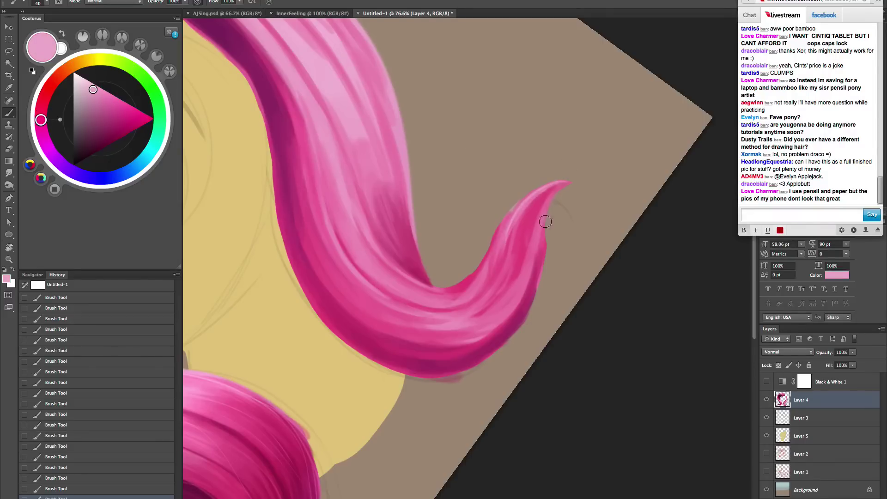
- Sample the mid pink and the dark magenta from the lock's tip and refine the strands along its outer edge
left_click(537, 211, "alt")
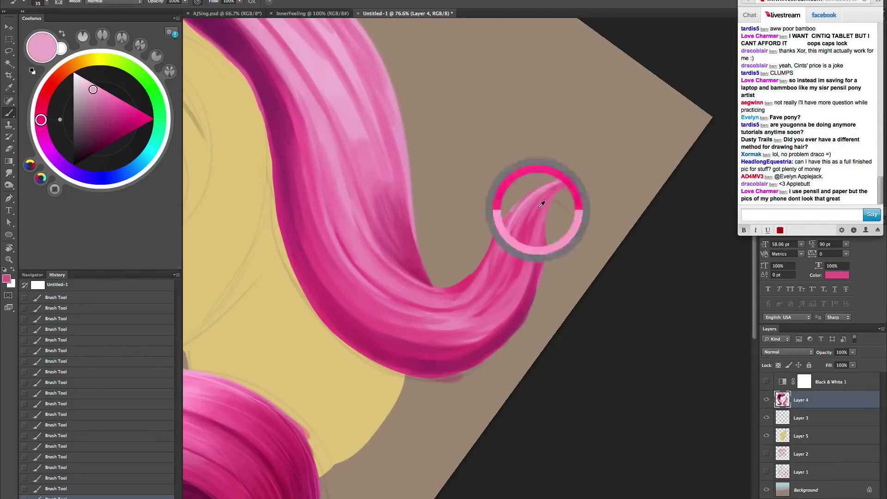
left_click(536, 275, "alt")
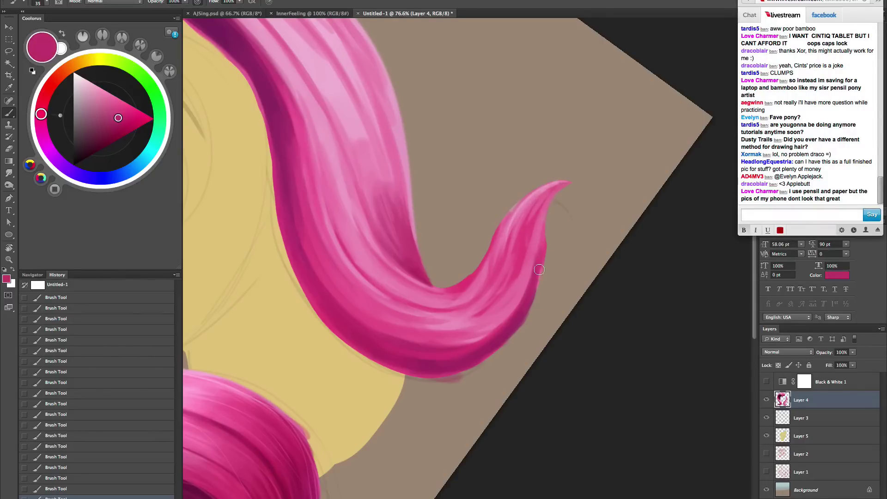
left_click(525, 242, "alt")
key("bracketright")
- Reduce the brush to size 25 and paint darker pink strands through the lock's lower bend
key("r")
mouse_move(540, 276)
left_mouse_down()
mouse_move(499, 314)
mouse_move(427, 276)
left_mouse_up()
key("bracketleft")
key("bracketleft")
key("bracketleft")
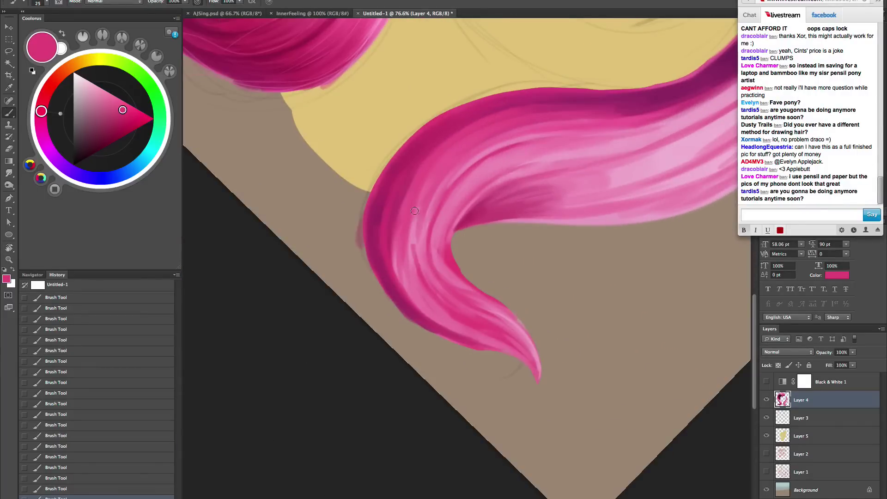
- Sample the lighter pink in the bend, enlarge the brush to about size 45 and soften the strands there
left_click(422, 247, "alt")
key("bracketright")
key("bracketright")
key("bracketright")
key("bracketright")
key("bracketright")
key("bracketright")
key("bracketright")
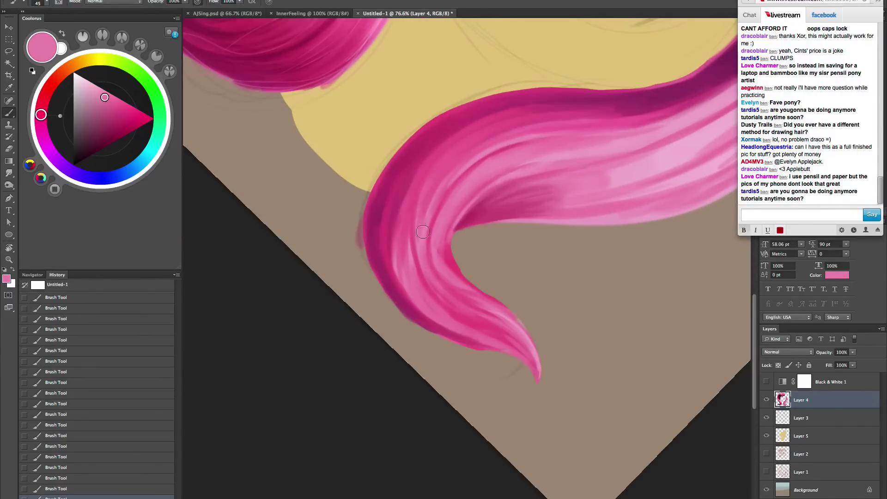
key("bracketleft")
left_click_drag(441, 300, 422, 263)
- Paint fine light pink strands up along the outer side of the bend with the brush reduced to size 20–25
key("bracketright")
key("bracketright")
key("bracketright")
key("bracketright")
key("bracketright")
key("bracketleft")
key("bracketleft")
key("bracketleft")
key("bracketleft")
key("bracketleft")
key("bracketleft")
left_click_drag(410, 287, 404, 222)
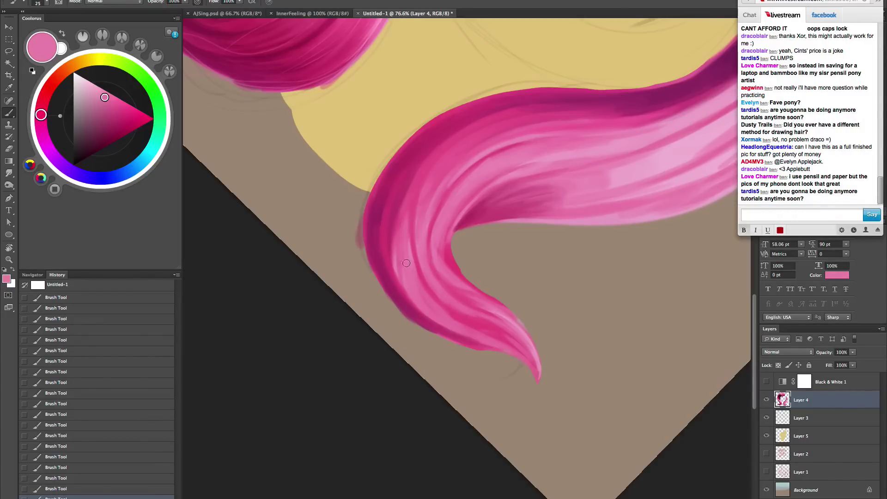
left_click_drag(406, 263, 423, 162)
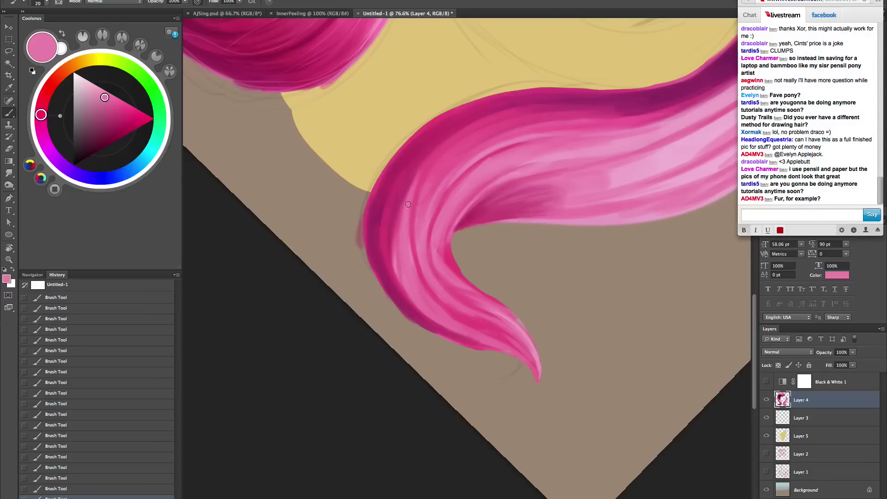
- Sample saturated pinks from the bend and paint a darker strand along its outer side at brush size 25
left_click(406, 259, "alt")
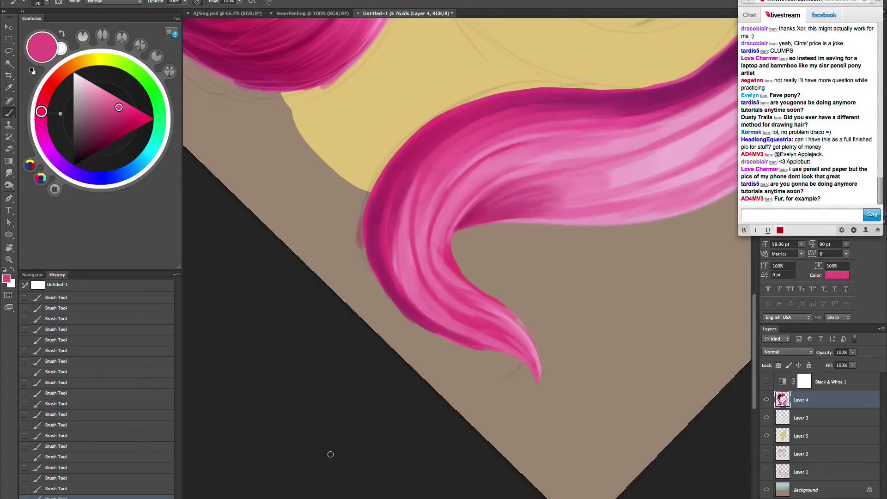
left_click(393, 229, "alt")
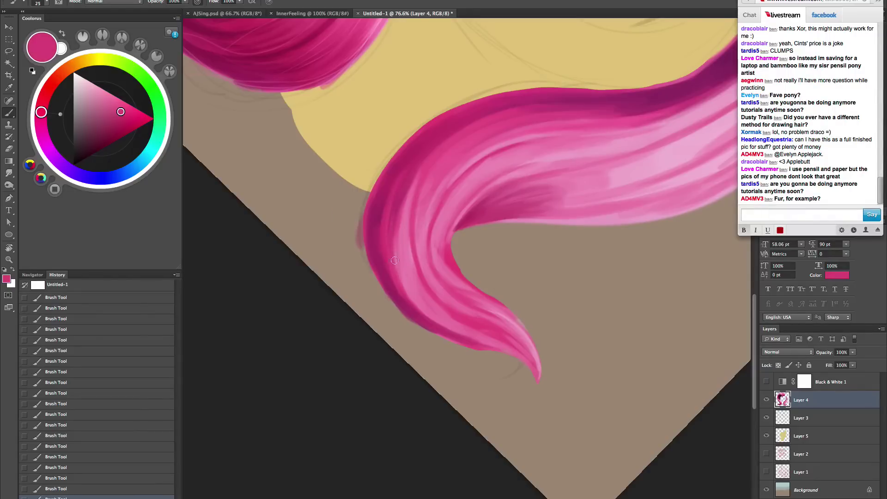
left_click_drag(394, 261, 429, 315)
key("Escape")
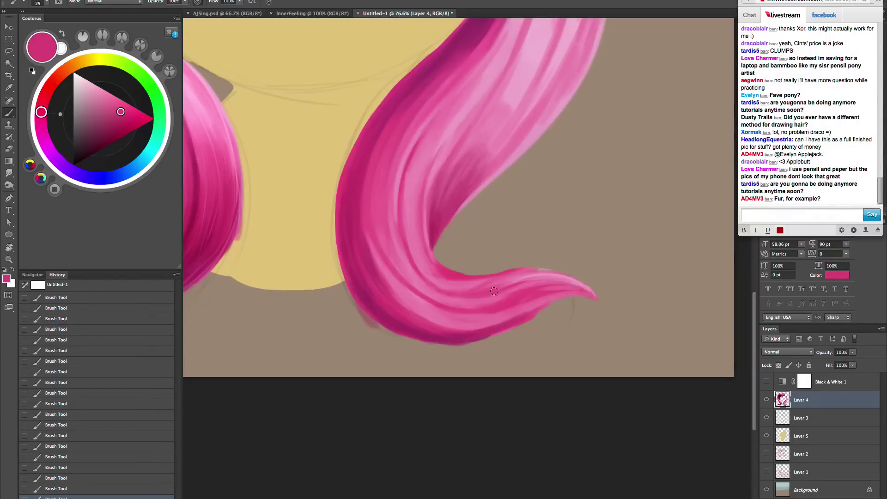
- Try a dark magenta strand from the lock's shaded edge down into the bend, and undo it
left_click(361, 267, "alt")
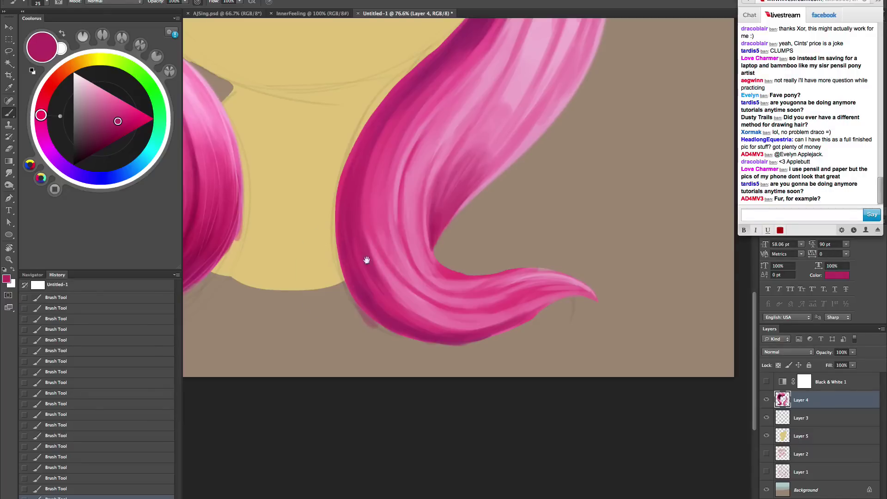
left_click_drag(366, 260, 402, 365)
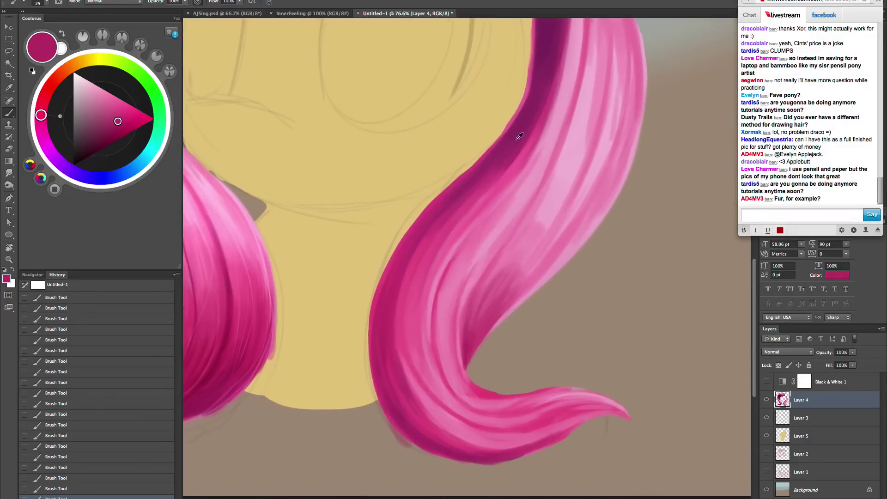
left_click(497, 155, "alt")
left_click_drag(509, 159, 405, 341)
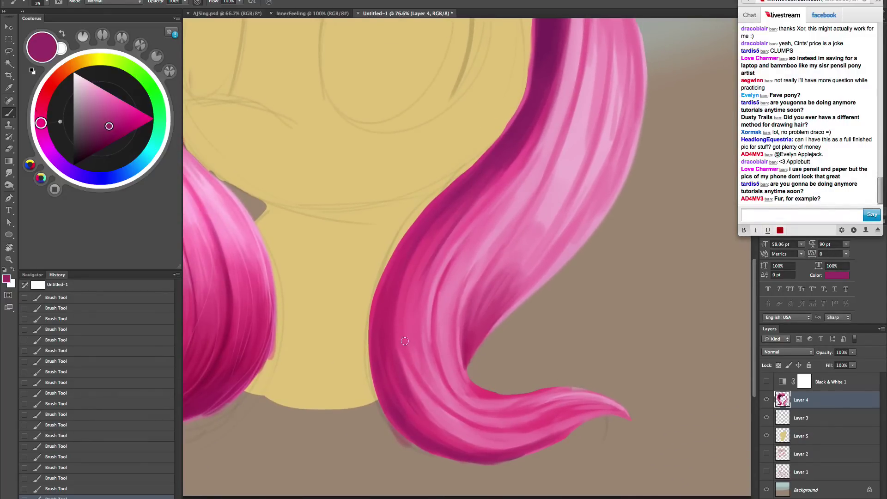
key("super+z")
- Paint dark magenta and saturated pink strands through the upper part of the bend, sampling both colors from the lock
left_click_drag(428, 271, 421, 295)
left_click(504, 157, "alt")
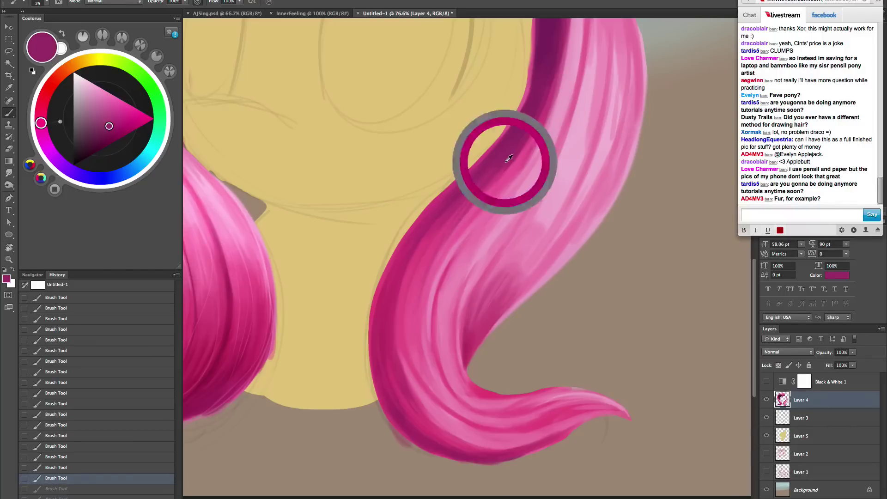
left_click(440, 290, "alt")
left_click_drag(423, 342, 440, 236)
left_click_drag(432, 294, 427, 326)
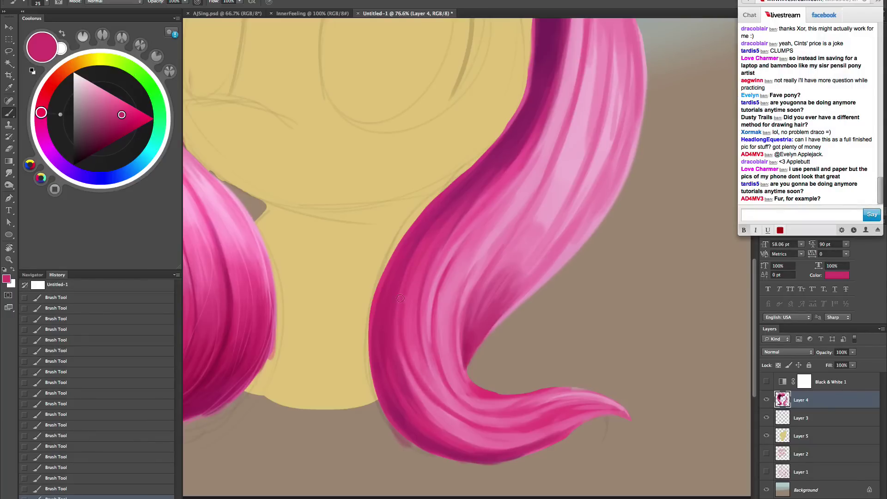
- Try light pink strands along the outer side of the bend with sampled color, and undo them
left_click(414, 374, "alt")
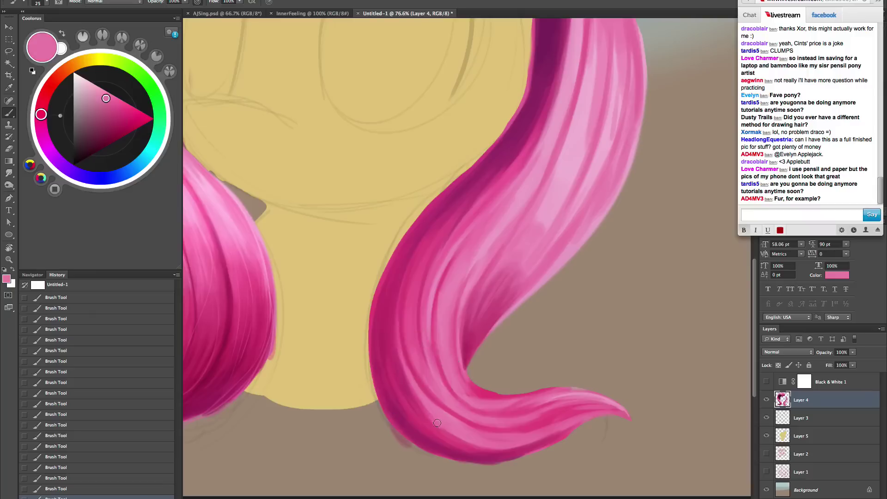
left_click_drag(412, 397, 400, 312)
key("super+z")
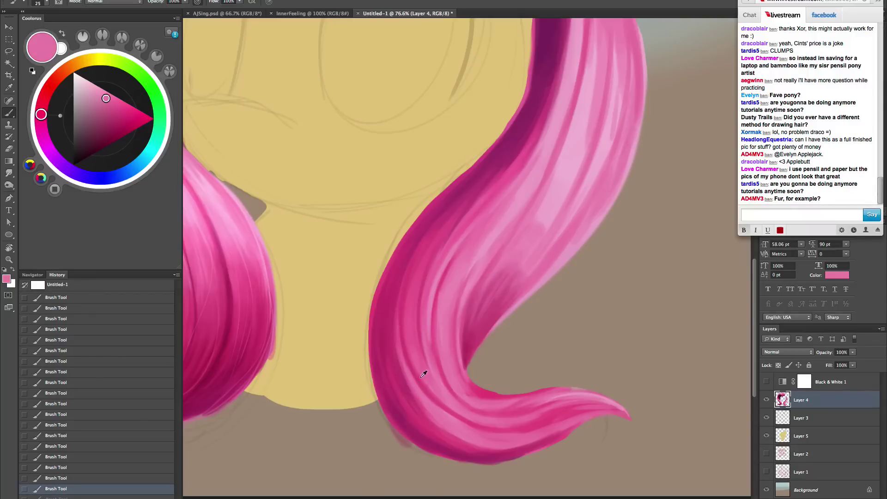
left_click(423, 375, "alt")
left_click_drag(417, 374, 437, 412)
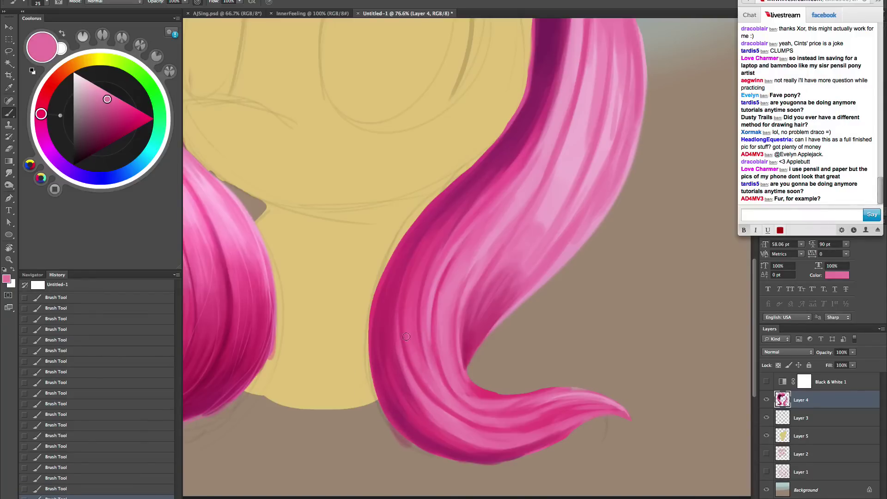
left_click(528, 187, "alt")
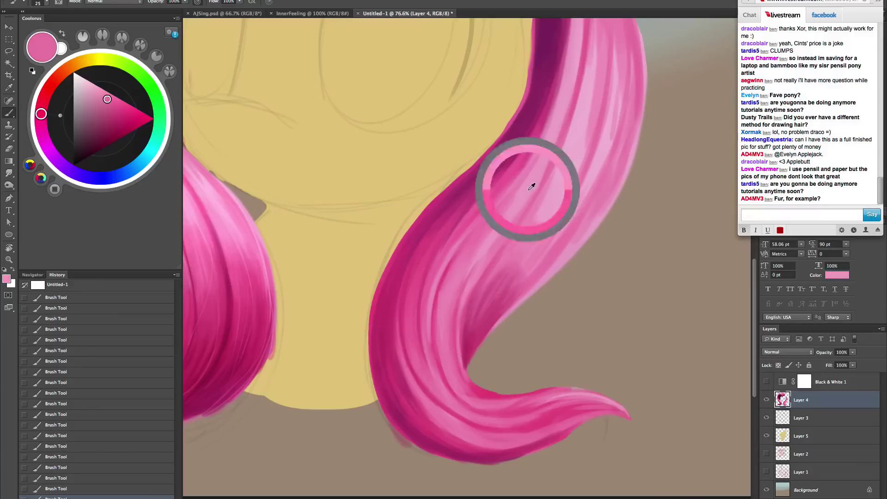
key("super+z")
- Try several pale pink strands across the bend, and step back through the last three strokes
key("r")
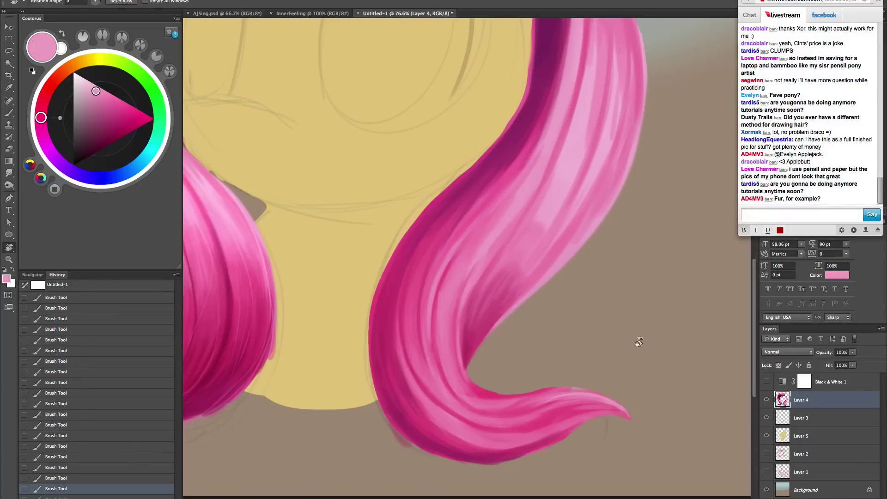
left_click_drag(637, 343, 437, 437)
left_click_drag(427, 384, 493, 349)
left_click_drag(403, 278, 409, 319)
key("super+alt+z")
key("super+alt+z")
key("super+alt+z")
- Refine the lower bend and tip with fine strands in light and saturated pinks sampled from the lock
mouse_move(406, 314)
left_mouse_down()
mouse_move(415, 341)
mouse_move(381, 315)
left_mouse_up()
left_click(392, 287, "alt")
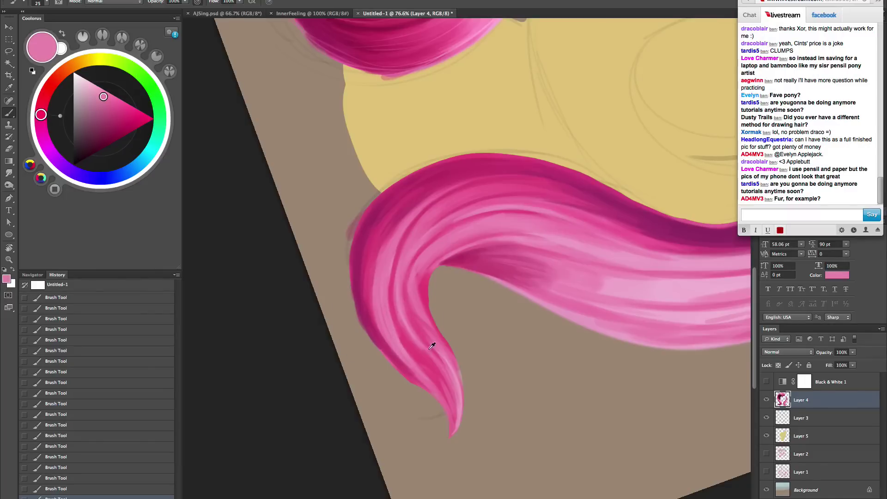
left_click(440, 364, "alt")
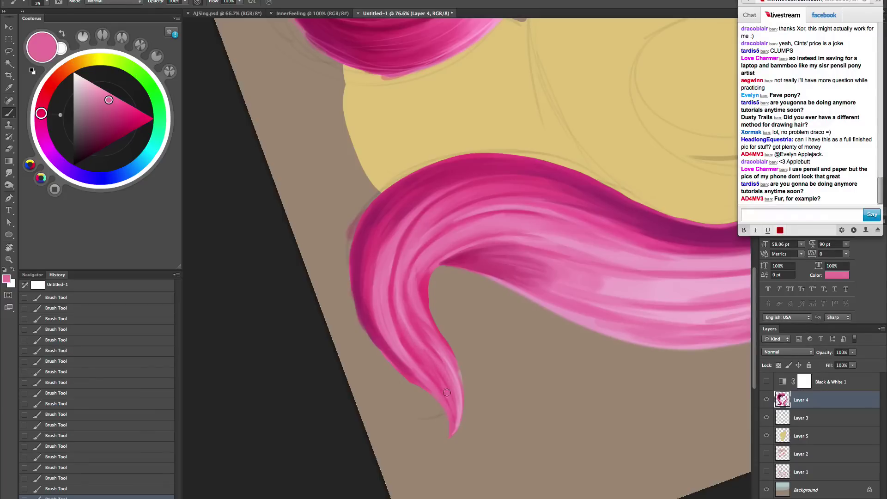
left_click(408, 349, "alt")
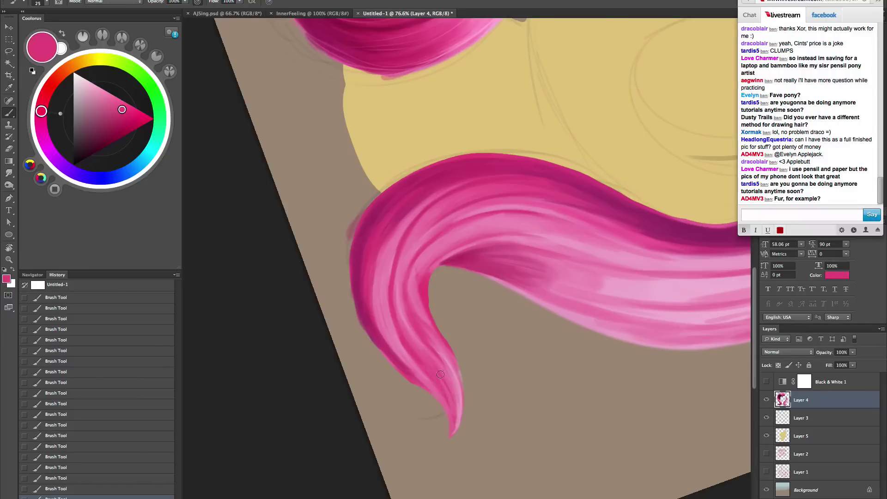
left_click(421, 315, "alt")
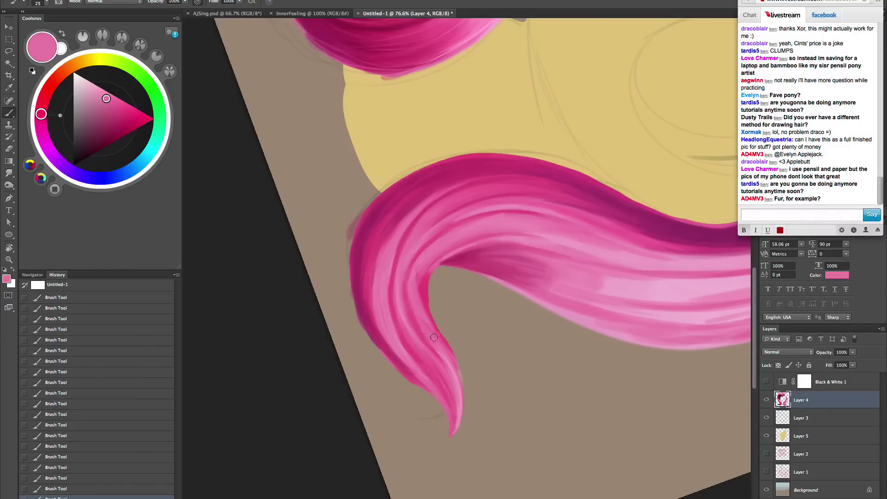
left_click_drag(425, 304, 419, 279)
left_click(423, 336, "alt")
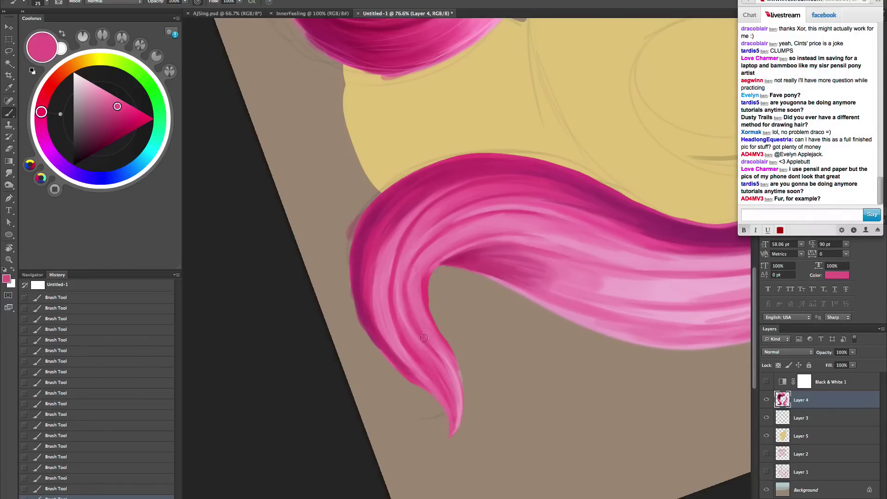
key("Escape")
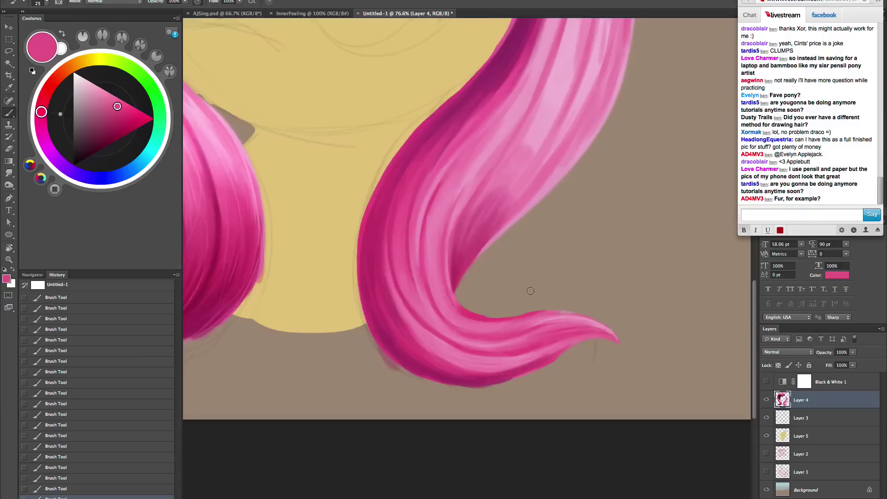
- Sample the saturated pink of the lower bend and glaze it over the bend with the brush enlarged to size 200
key("z")
left_click_drag(532, 293, 489, 307)
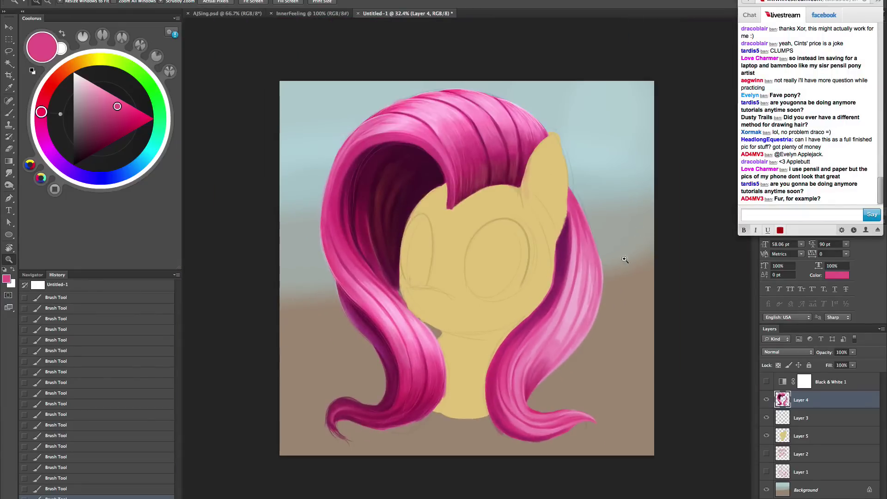
left_click_drag(550, 413, 580, 404)
left_click_drag(650, 415, 603, 398)
key("r")
left_click_drag(545, 419, 606, 298)
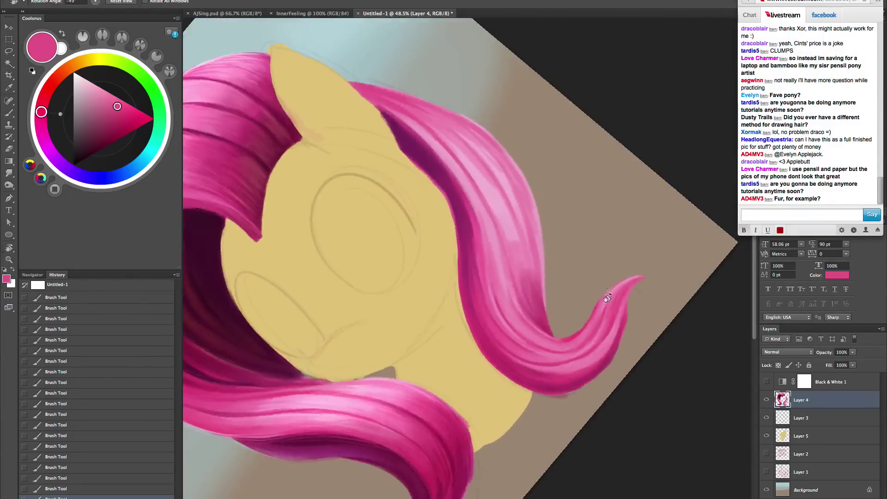
key("z")
mouse_move(602, 352)
left_mouse_down()
mouse_move(617, 348)
mouse_move(614, 323)
left_mouse_up()
left_click(586, 371, "alt")
key("bracketright")
key("bracketright")
key("bracketright")
key("bracketright")
left_click_drag(561, 367, 616, 315)
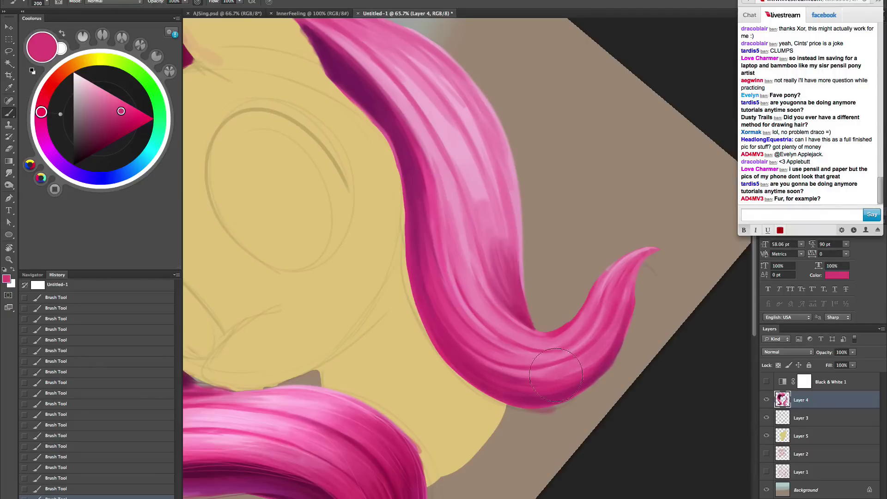
- Reduce the brush to size 90, blend the inner bend, and sample the lighter pink near the tip at size 80
key("bracketleft")
key("bracketleft")
key("bracketleft")
key("bracketleft")
key("bracketleft")
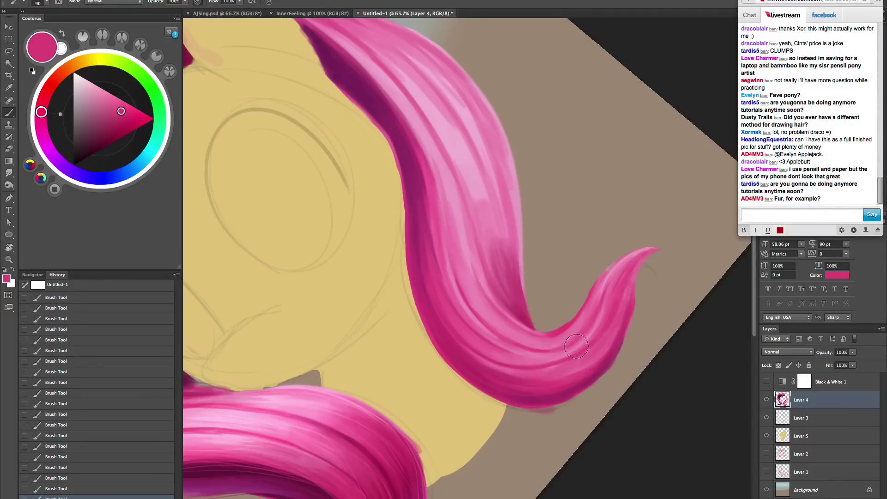
left_click(615, 272, "alt")
key("bracketleft")
key("Escape")
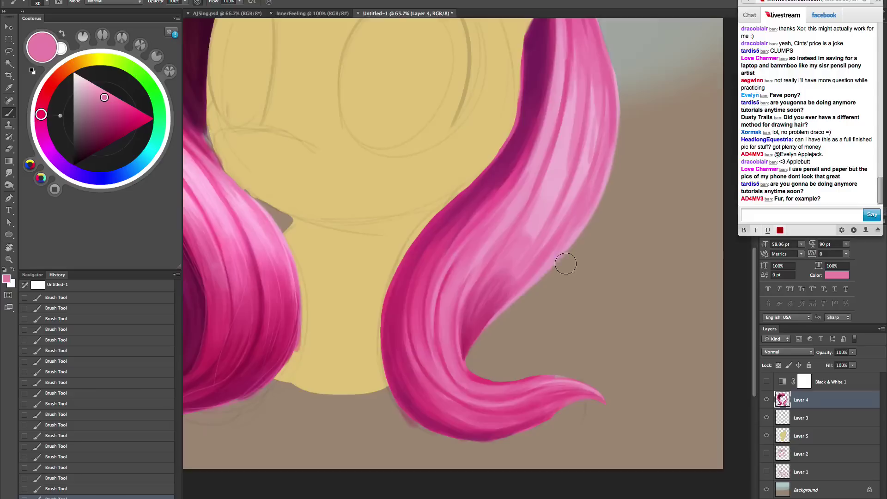
- Enlarge the brush to size 250 and step back through the last two strokes on the lock's inner curve
left_click_drag(518, 353, 506, 405)
mouse_move(473, 346)
left_mouse_down()
mouse_move(491, 354)
mouse_move(479, 343)
mouse_move(507, 296)
left_mouse_up()
key("bracketright")
key("bracketright")
key("bracketright")
key("bracketright")
key("bracketright")
key("bracketright")
key("bracketright")
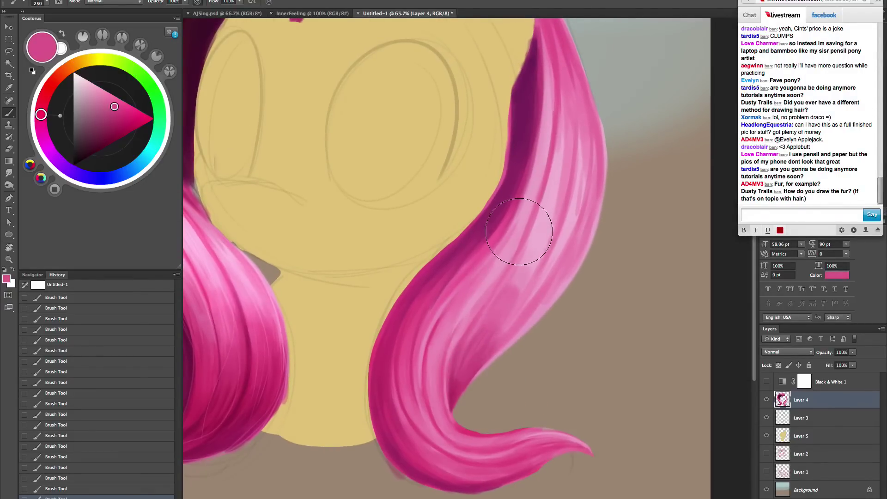
key("super+alt+z")
key("super+alt+z")
- Mix a warmer mid pink and softly glaze the middle of the lock above the inner curve with the size 250 brush
left_click(519, 265, "ctrl+alt+super")
mouse_move(520, 265)
left_mouse_down()
mouse_move(508, 286)
mouse_move(542, 233)
mouse_move(504, 316)
left_mouse_up()
left_click(546, 225, "alt")
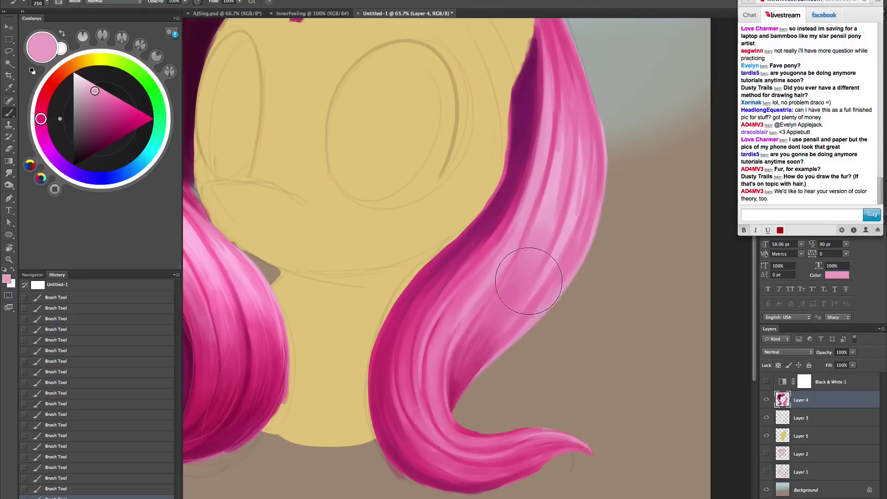
left_click(529, 281, "ctrl+alt+super")
mouse_move(528, 281)
left_mouse_down()
mouse_move(584, 296)
mouse_move(602, 276)
left_mouse_up()
left_click_drag(542, 287, 543, 288)
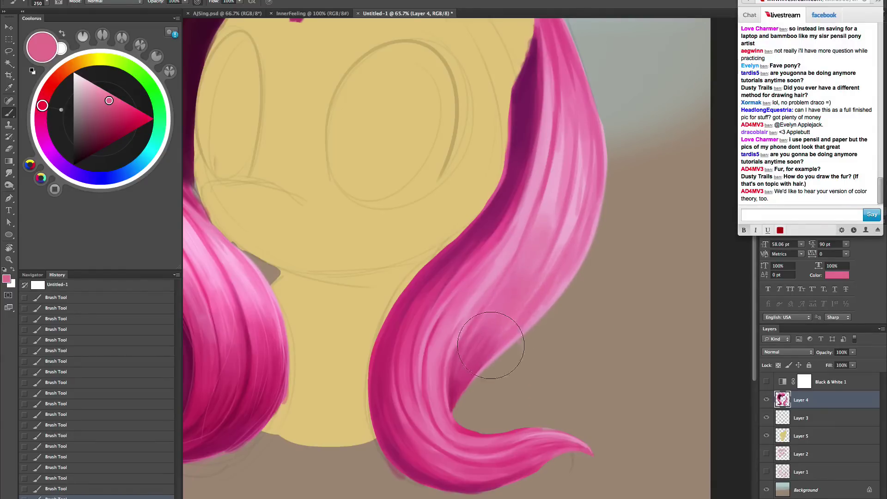
- Sample the pale pink highlight and paint fine highlight strands down the lock's middle with the brush reduced to size 35
left_click(557, 208, "alt")
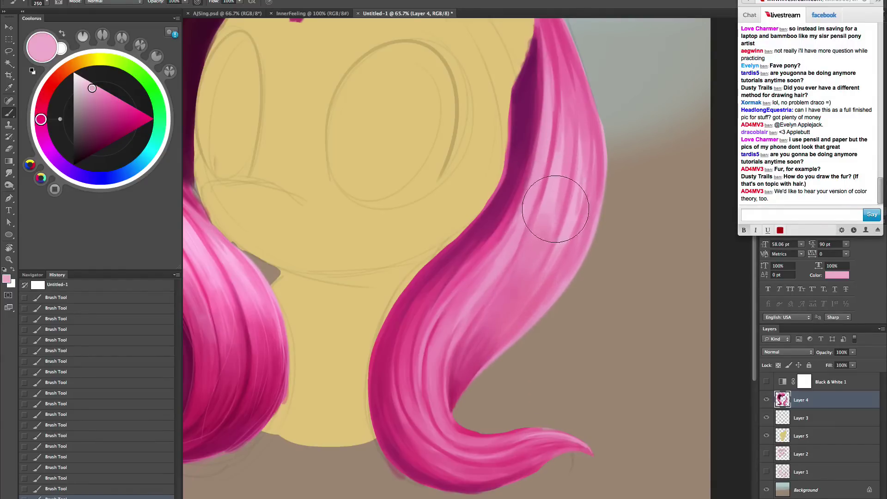
key("bracketleft")
key("bracketleft")
key("bracketleft")
key("bracketleft")
key("bracketleft")
key("bracketleft")
key("bracketleft")
key("bracketleft")
key("bracketleft")
key("bracketleft")
key("bracketleft")
key("bracketleft")
key("bracketleft")
left_click_drag(556, 173, 543, 254)
left_click_drag(553, 191, 509, 282)
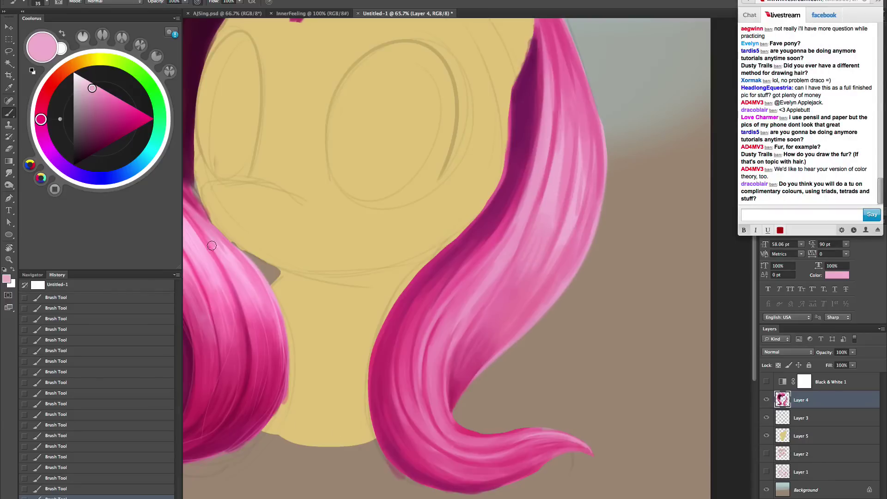
- Mix a warmer pink and softly glaze the outer edge of the rear lock's lower middle with a much larger brush
left_click_drag(41, 119, 43, 102)
left_click_drag(121, 104, 113, 100)
key("bracketright")
key("bracketright")
key("bracketright")
key("bracketright")
key("bracketright")
key("bracketright")
key("bracketright")
left_click_drag(545, 237, 513, 294)
key("bracketright")
key("bracketright")
mouse_move(535, 255)
left_mouse_down()
mouse_move(482, 337)
mouse_move(536, 257)
mouse_move(506, 309)
left_mouse_up()
- Shrink the brush to size 35, sample the pale pink highlight, and paint a strand down the lock's middle
key("bracketleft")
key("bracketleft")
key("bracketleft")
key("bracketleft")
key("bracketleft")
left_click(556, 210, "alt")
key("[")
key("[")
key("[")
key("[")
left_click_drag(548, 211, 507, 301)
- Sample pinks from the lock and paint light strands along its outer edge down to the inner curve
left_click(591, 152, "alt")
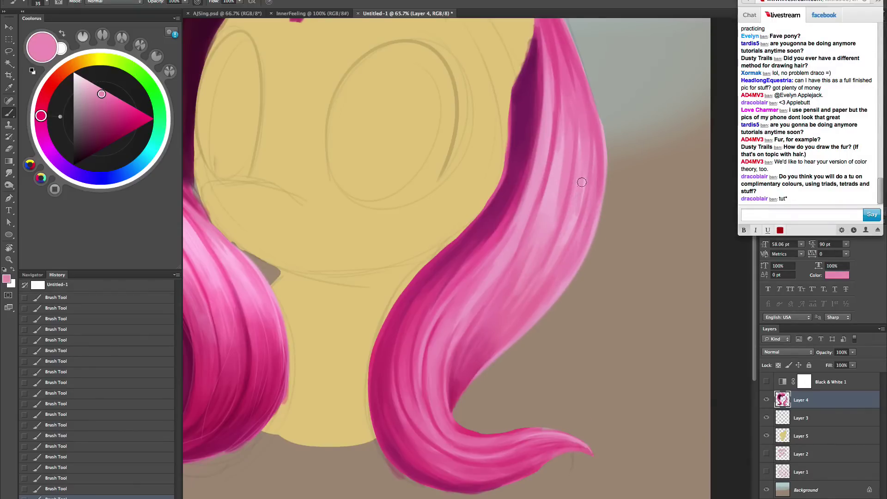
left_click(570, 234, "alt")
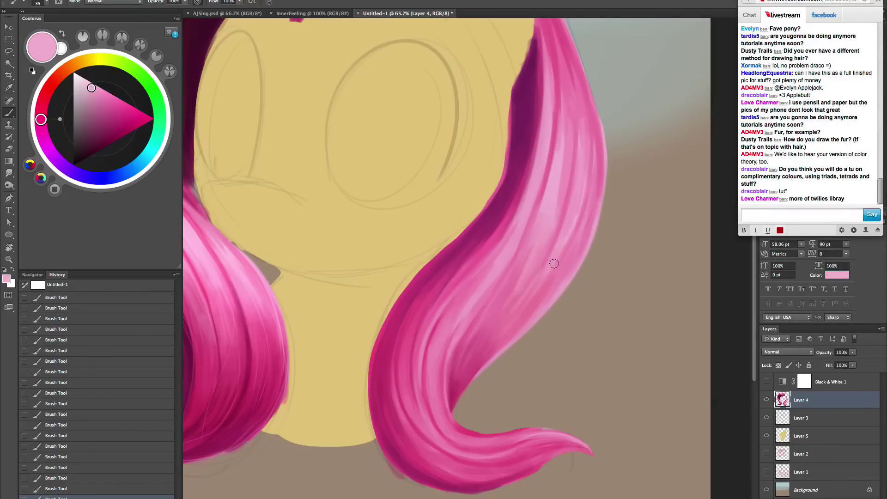
left_click_drag(592, 119, 580, 211)
mouse_move(563, 254)
left_mouse_down()
mouse_move(540, 303)
mouse_move(454, 395)
left_mouse_up()
key("bracketleft")
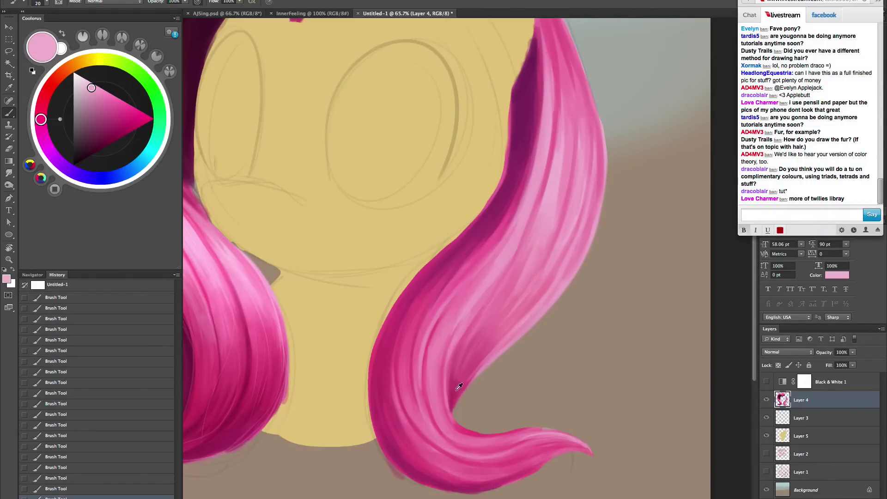
- Sample the dark magenta at the inner bend, deepen the strands above it, and soften them with sampled lighter pinks
left_click(457, 389, "alt")
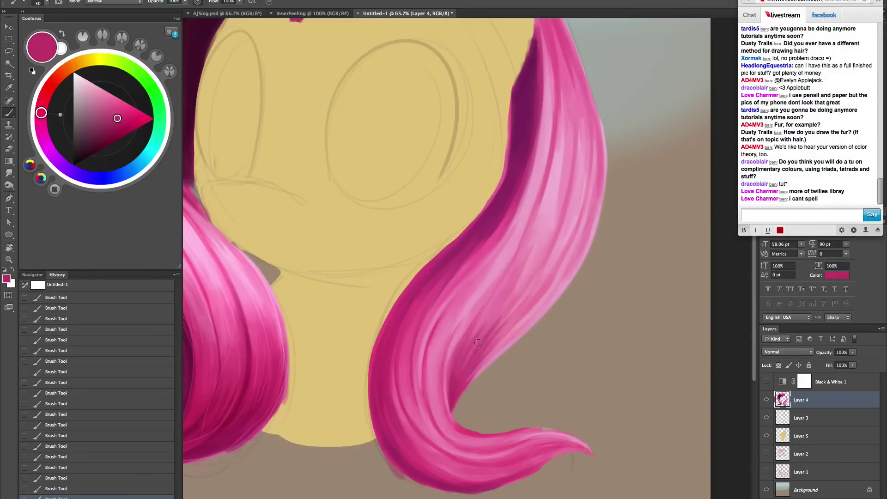
left_click(546, 172, "alt")
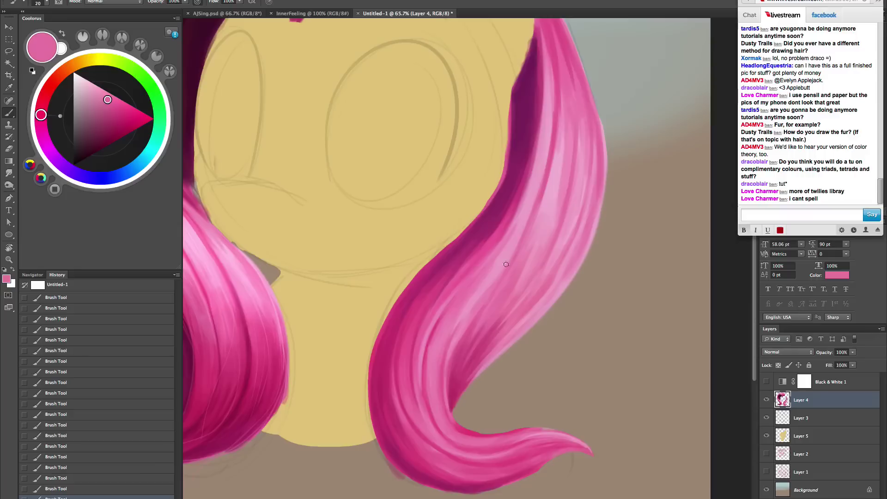
left_click(547, 217, "alt")
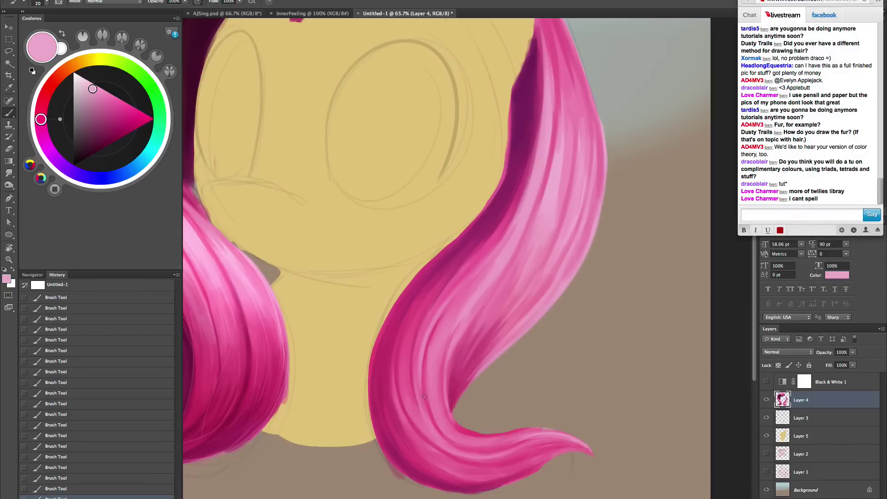
- Paint medium pink strands down the narrow upper end of the rear lock, reducing the brush to size 15
left_click_drag(505, 339, 496, 370)
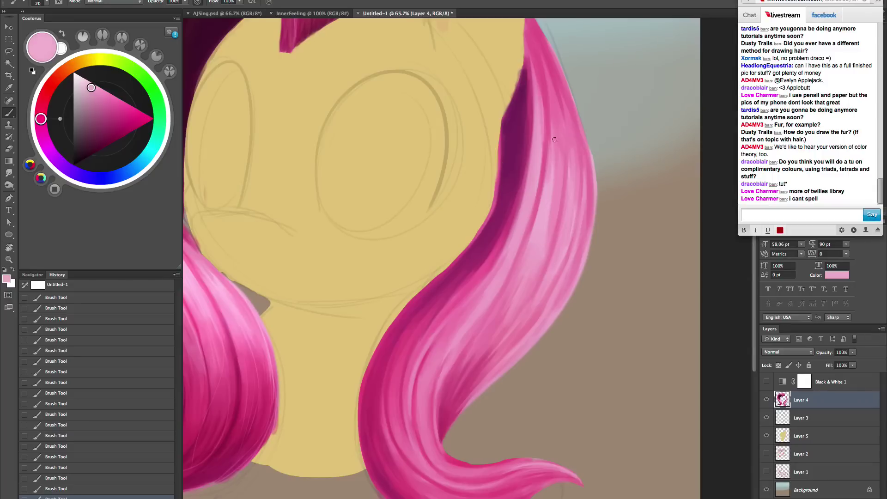
left_click_drag(540, 54, 555, 144)
key("ctrl+z")
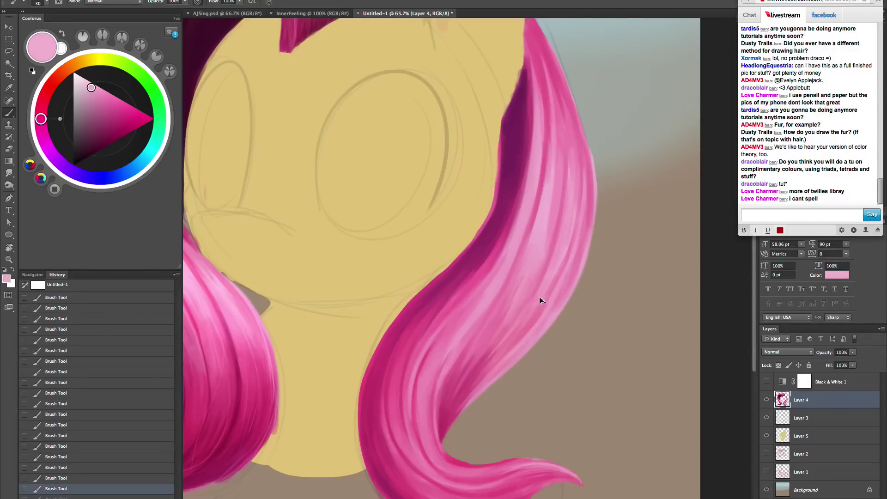
mouse_move(544, 282)
left_mouse_down()
mouse_move(564, 277)
mouse_move(530, 313)
left_mouse_up()
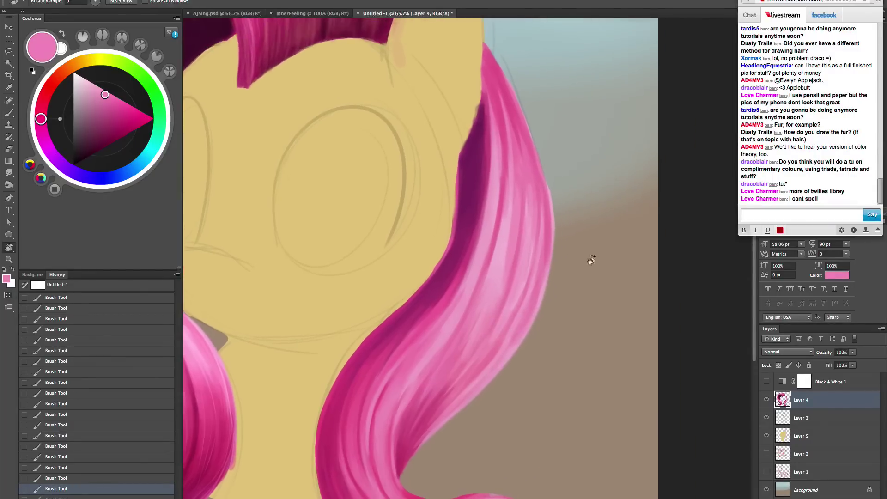
left_click_drag(590, 259, 577, 301)
left_click_drag(563, 114, 560, 93)
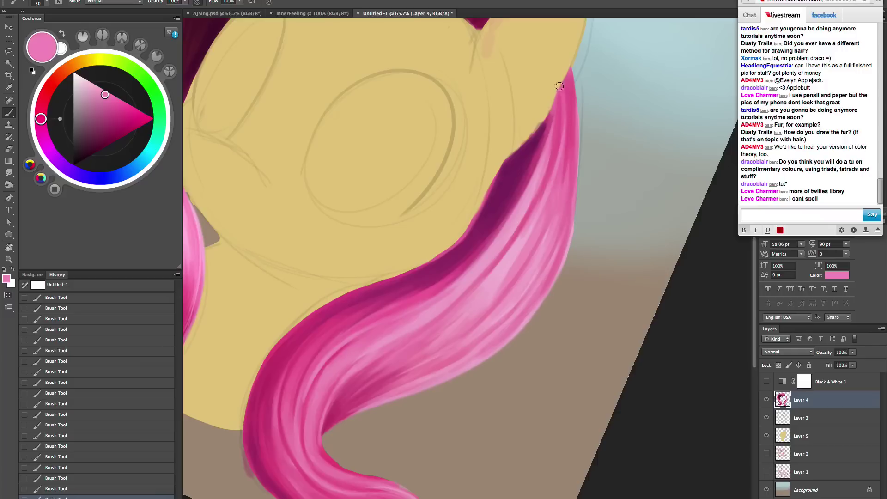
left_click_drag(566, 148, 564, 174)
left_click_drag(571, 89, 571, 167)
key("bracketright")
key("bracketleft")
key("bracketleft")
left_click_drag(567, 106, 571, 161)
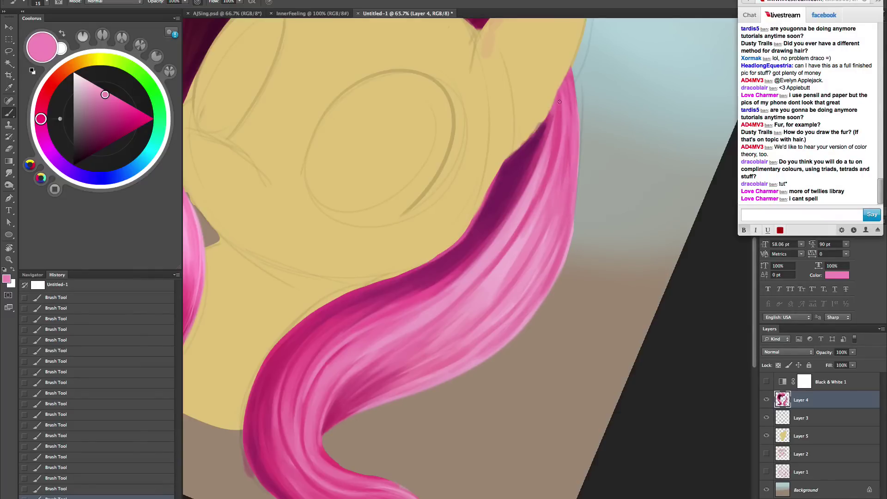
- Sample the pale pink, highlight the lock's upper outer edge, and clean its outline with the Eraser at size 45
left_click(508, 259, "alt")
key("bracketright")
key("bracketright")
left_click_drag(571, 80, 572, 193)
key("bracketright")
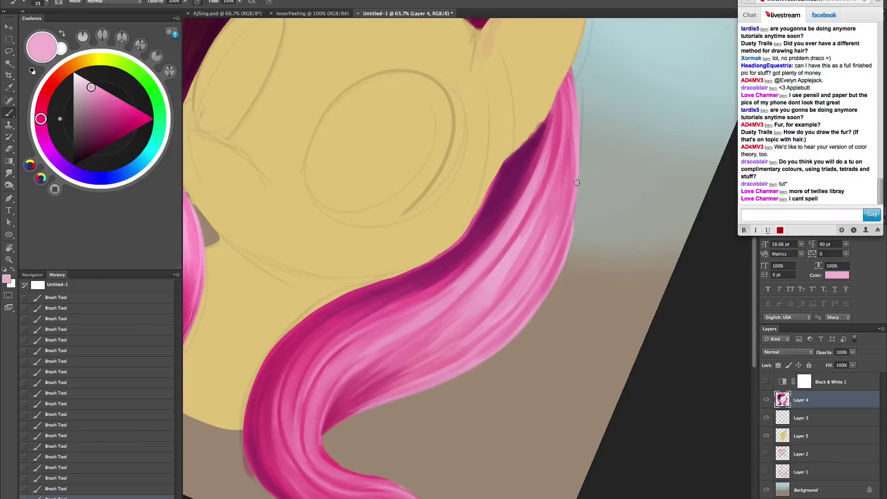
key("e")
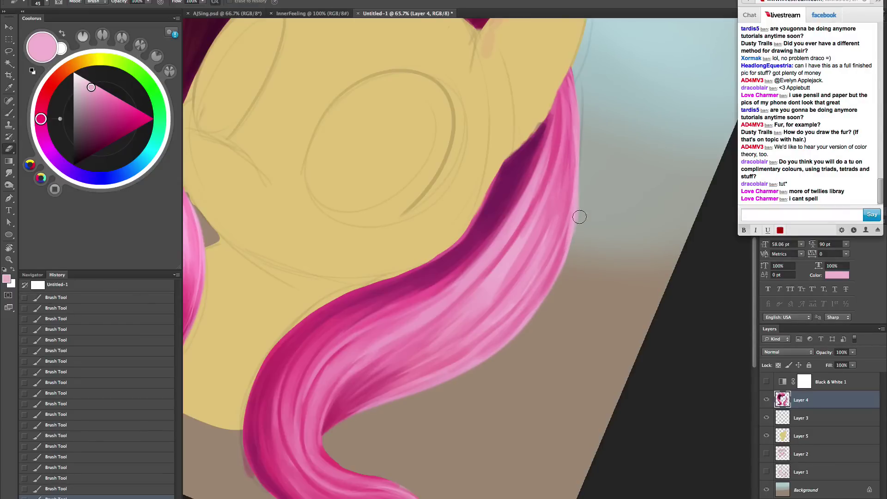
key("b")
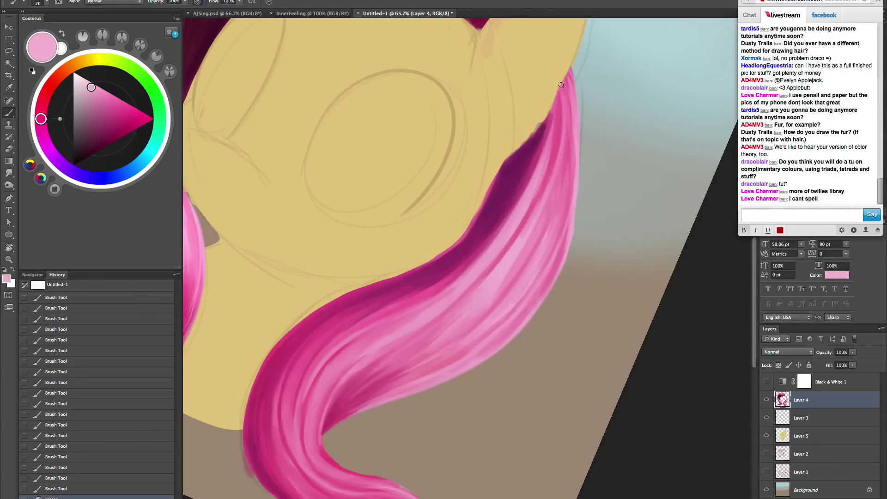
- Build up pale pink highlight strands at the very top of the rear lock with the brush at size 20
mouse_move(560, 85)
left_mouse_down()
mouse_move(558, 166)
mouse_move(568, 157)
left_mouse_up()
left_click_drag(566, 87, 571, 115)
left_click_drag(568, 79, 571, 107)
left_click_drag(568, 82, 573, 118)
left_click_drag(573, 95, 574, 123)
left_click_drag(570, 74, 573, 142)
- Sample neighbouring pinks and blend the new highlight strands down the lock's upper outer side
left_click(572, 96, "alt")
left_click_drag(570, 108, 574, 147)
mouse_move(572, 114)
left_mouse_down()
mouse_move(572, 87)
mouse_move(575, 182)
left_mouse_up()
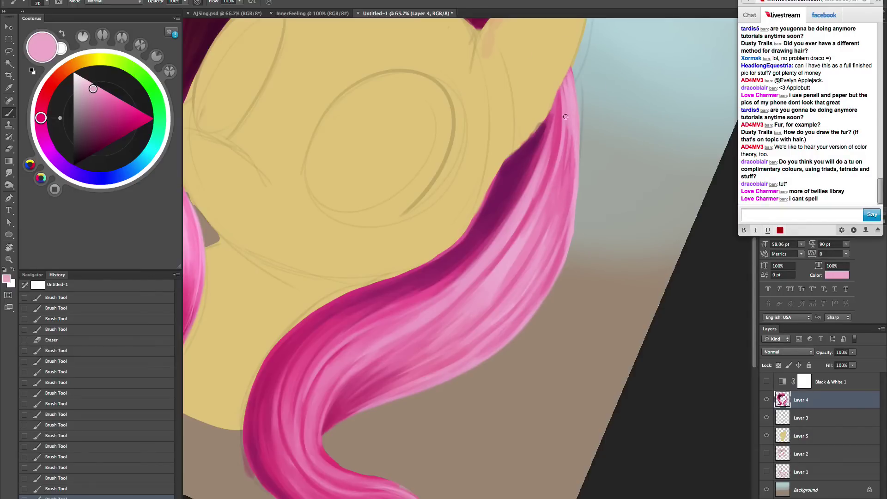
left_click_drag(566, 116, 562, 196)
left_click(563, 155, "alt")
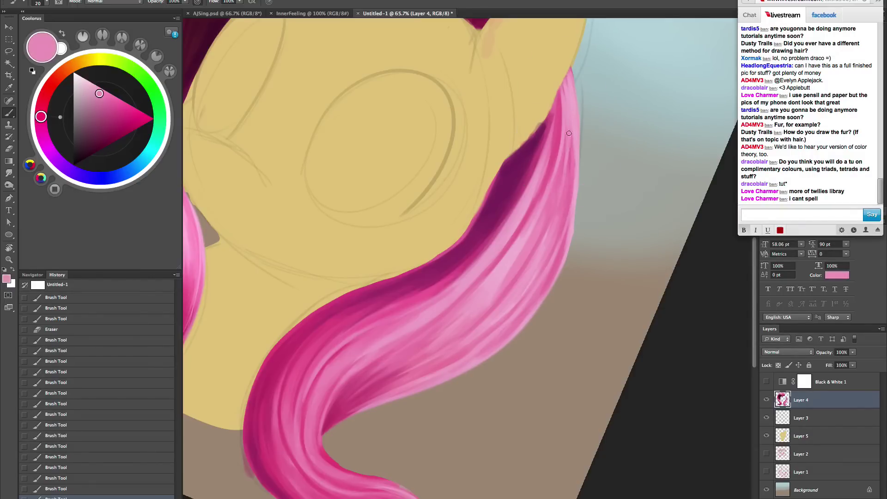
left_click_drag(569, 147, 569, 177)
- Sample magenta and purple tones and blend soft strands through the dark shadow on the lock's inner edge
left_click(557, 107, "alt")
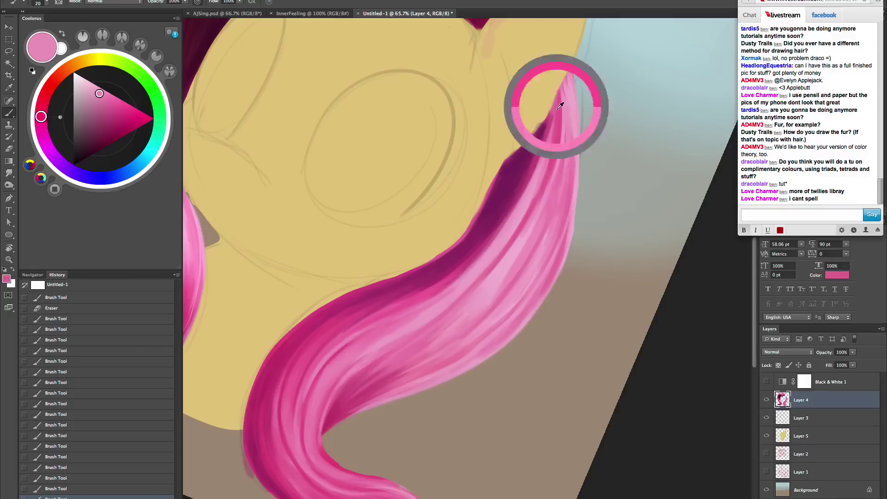
left_click(538, 134, "alt")
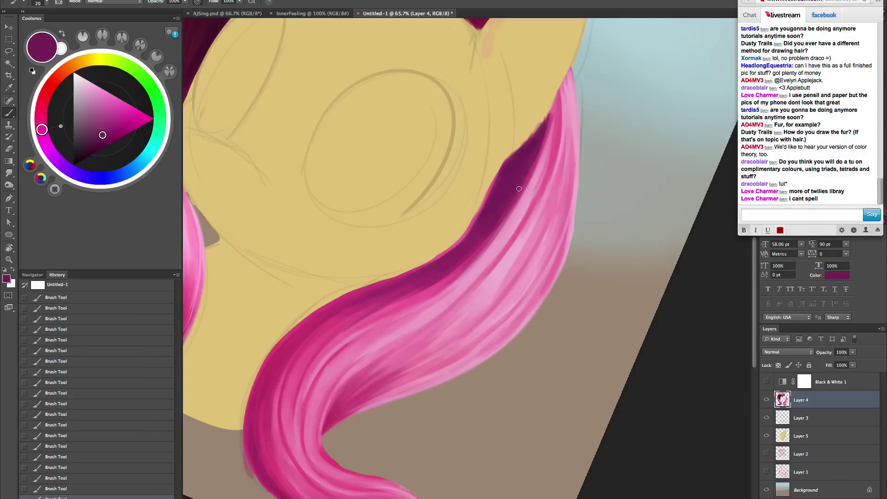
left_click(336, 322, "alt")
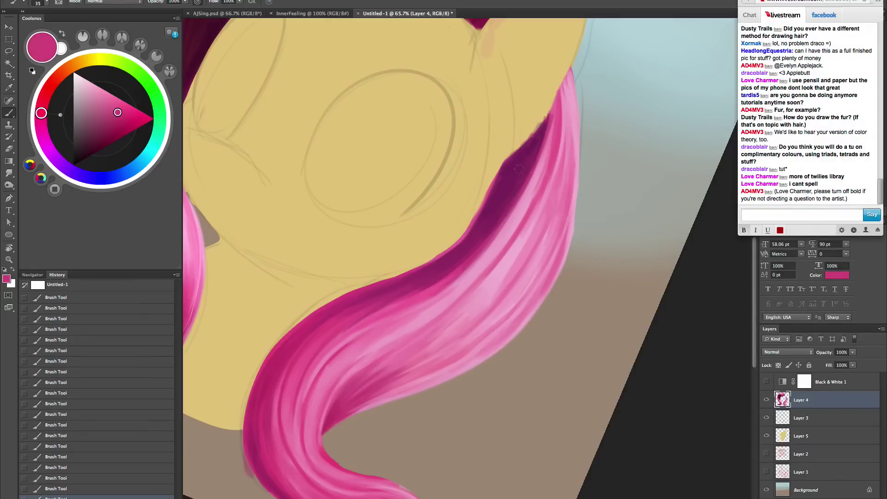
key("bracketright")
left_click(516, 179, "alt")
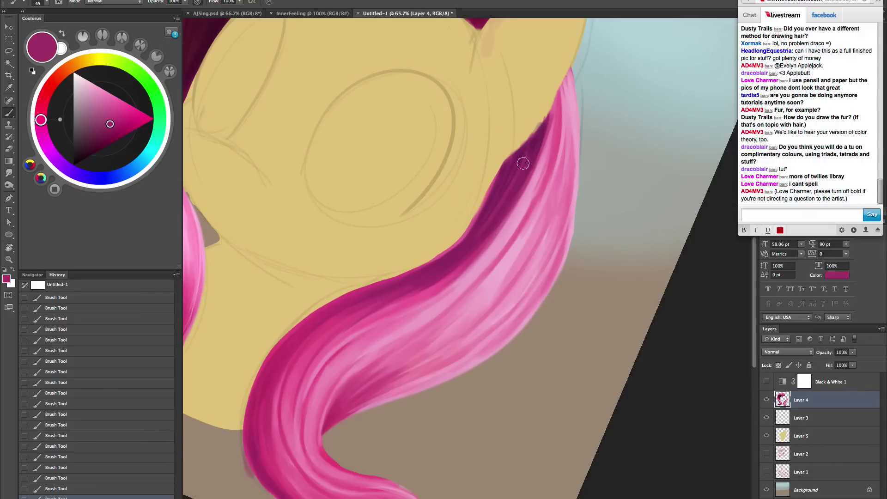
left_click(532, 150, "alt")
left_click_drag(530, 151, 461, 247)
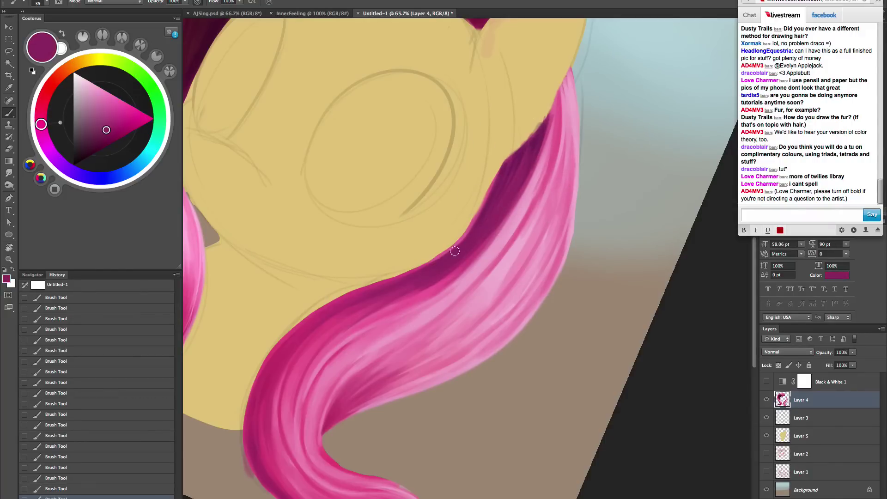
- Sample the deep purple and extend the shadow strands down the lock's inner edge beside the cheek and neck
left_click(518, 160, "alt")
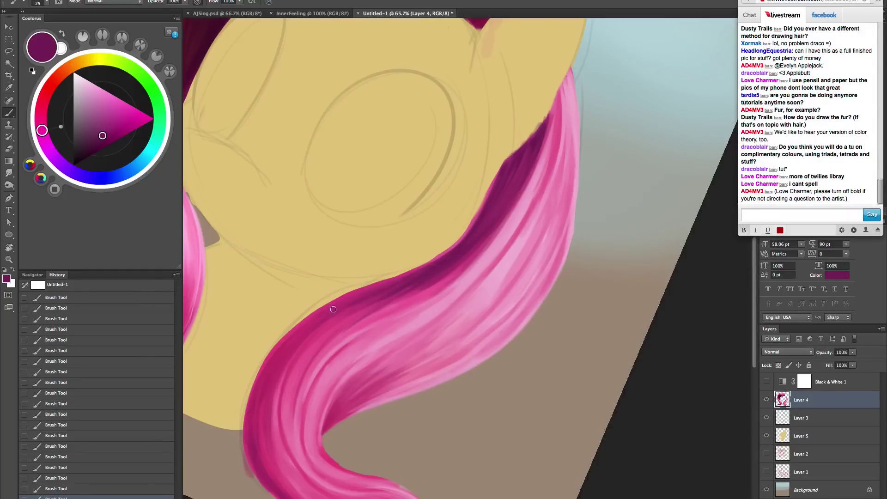
left_click_drag(494, 229, 311, 333)
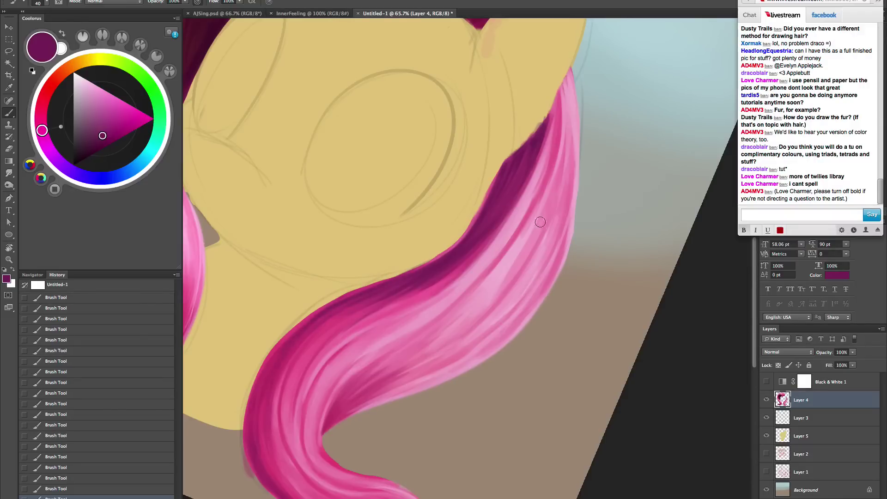
key("Escape")
left_click_drag(509, 286, 500, 306)
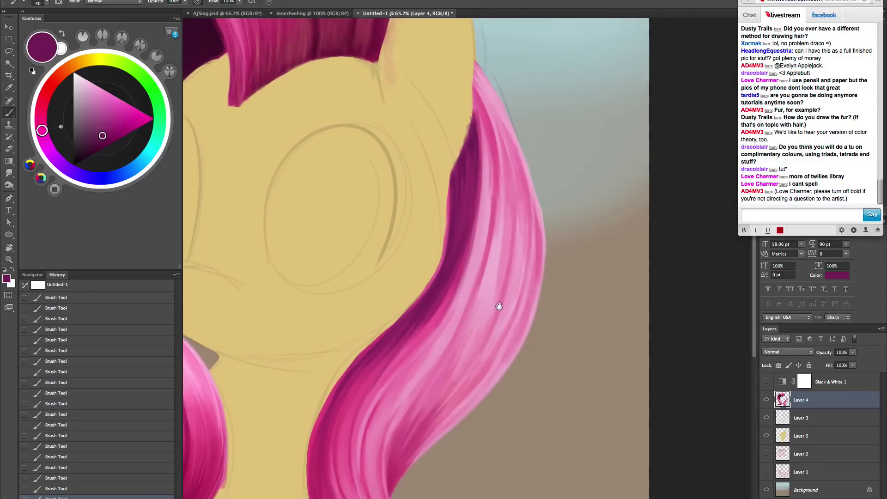
left_click(490, 175, "alt")
- Lasso the whole rear lock and apply Levels with a midtone input of 0.84 and a white input of 244
key("z")
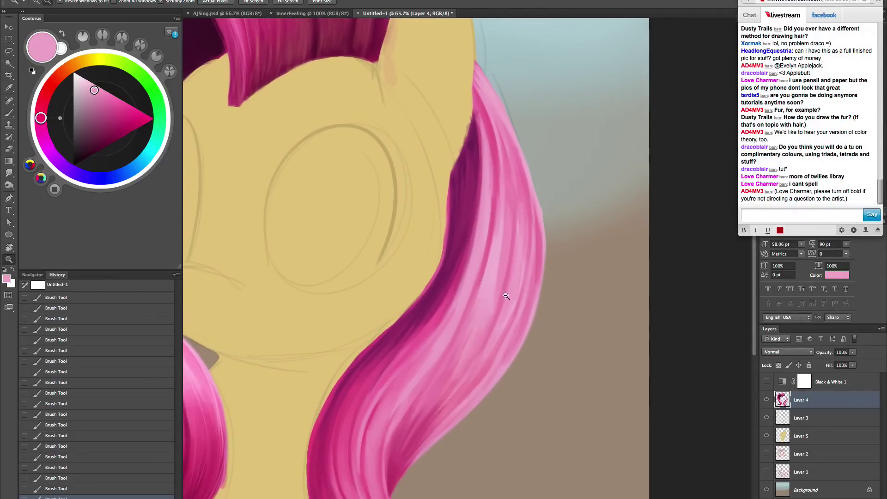
left_click(508, 298, "alt")
left_click(509, 297, "alt")
left_click(510, 297, "alt")
left_click(555, 336)
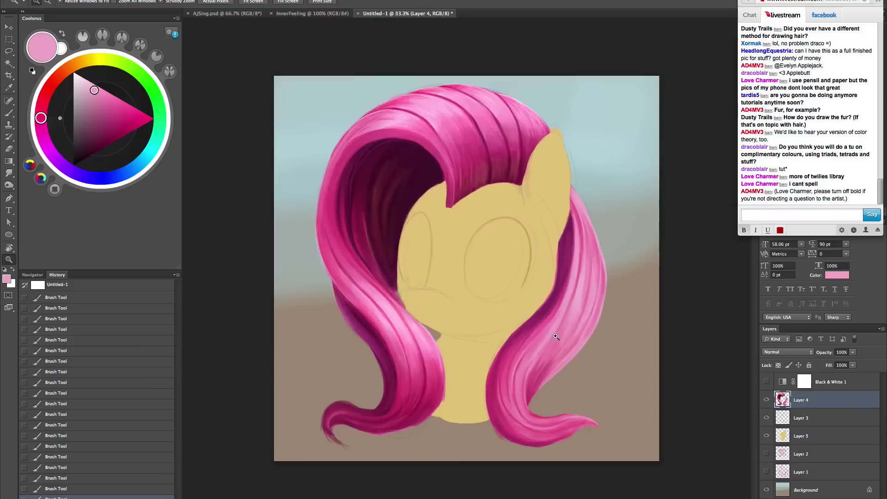
left_click_drag(550, 338, 562, 399)
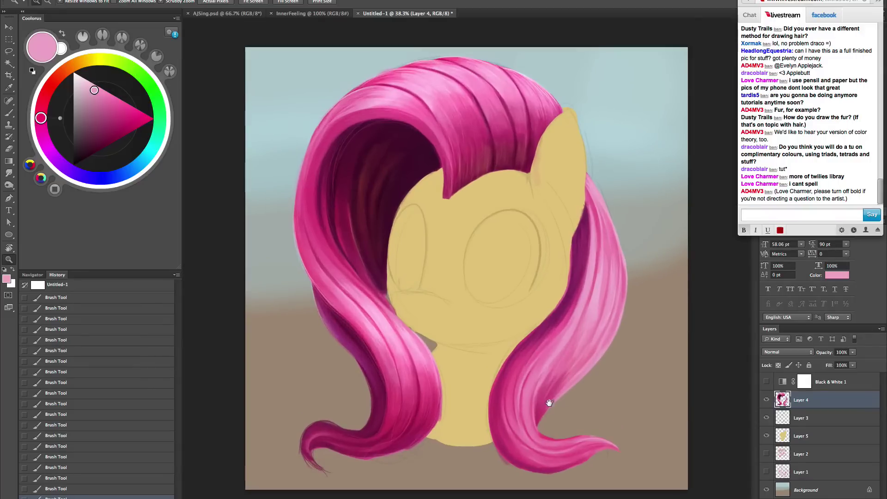
key("l")
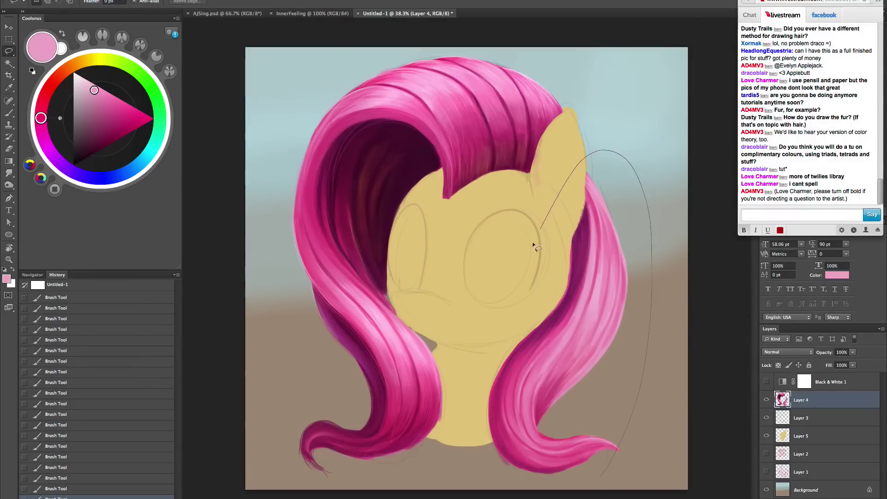
left_click_drag(600, 476, 583, 494)
mouse_move(633, 447)
left_mouse_down()
mouse_move(662, 435)
mouse_move(711, 434)
left_mouse_up()
key("ctrl+l")
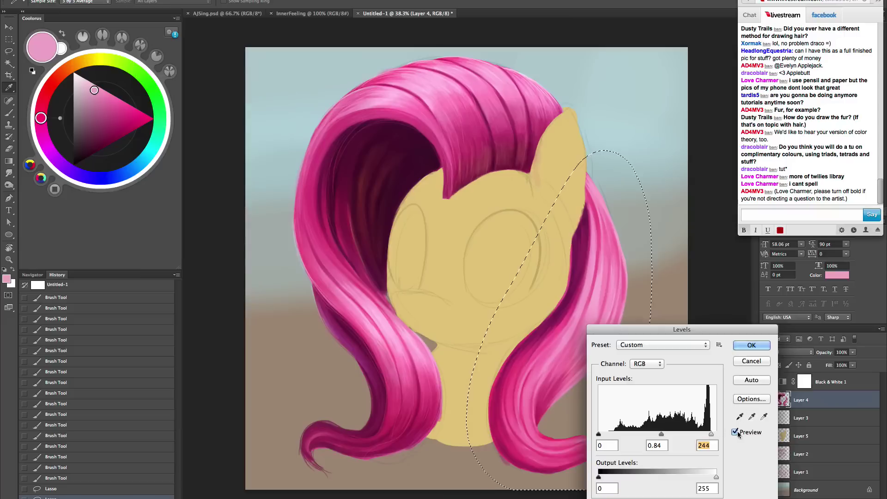
left_click(736, 432)
left_click(737, 432)
key("Return")
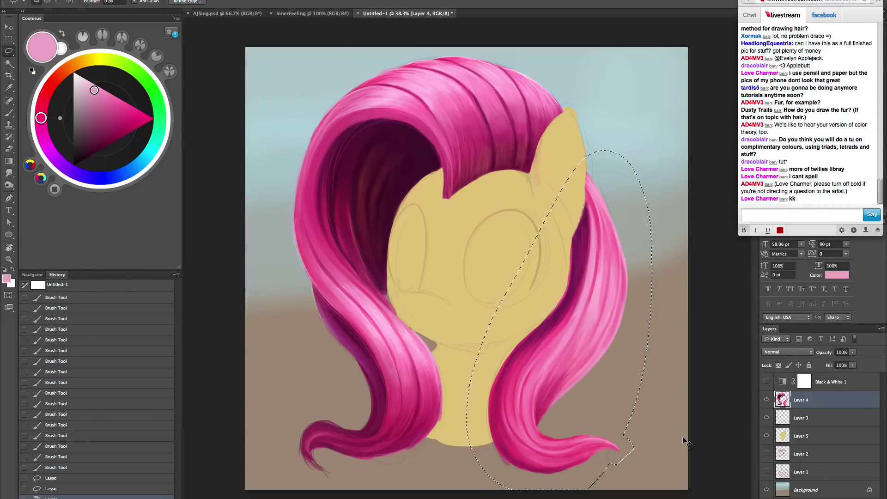
- Apply a Hue/Saturation adjustment to the selected rear lock
key("ctrl+u")
key("Tab")
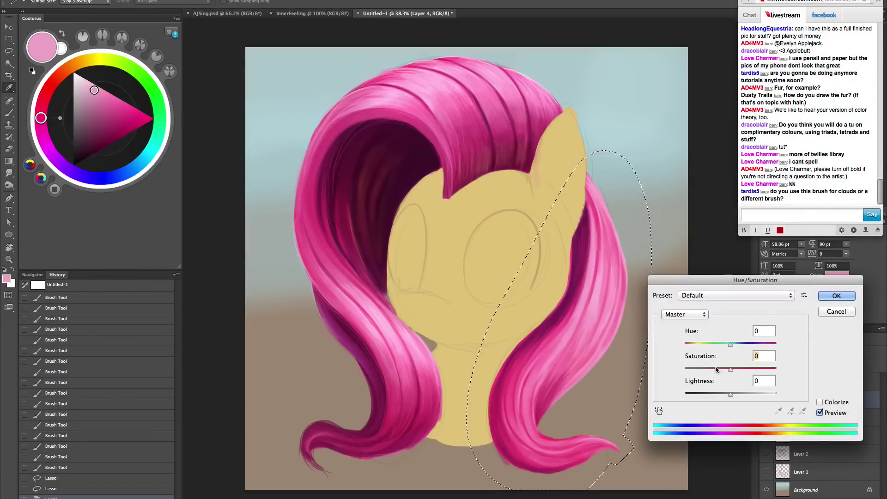
key("Return")
key("l")
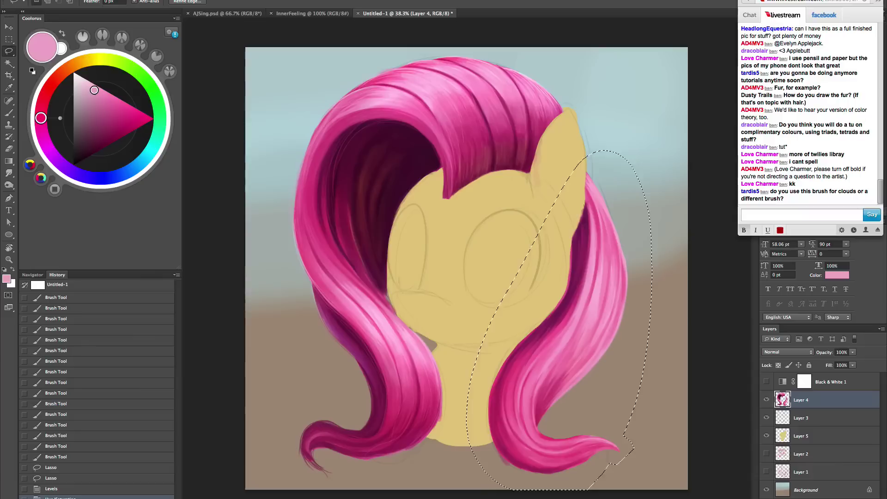
key("ctrl+d")
key("b")
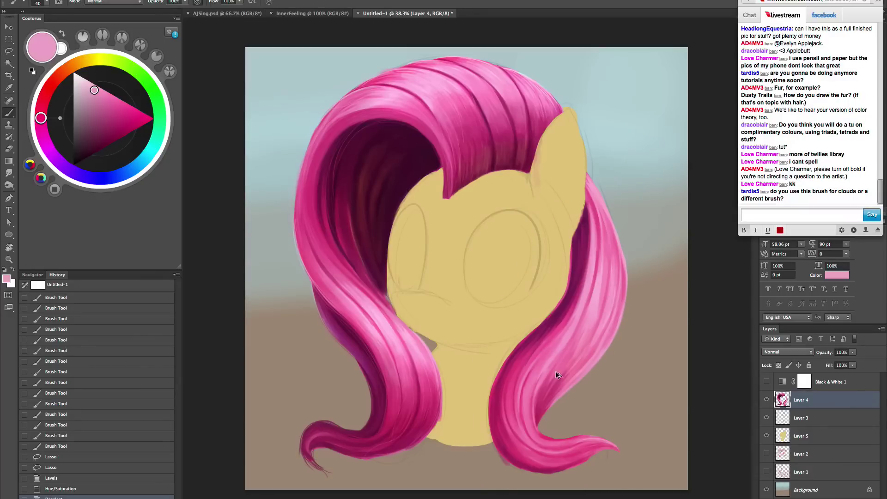
key("ctrl+z")
- Lock Layer 4's transparent pixels, pick a muted magenta, and set the brush's blend mode to Soft Light
key("slash")
left_click(103, 119)
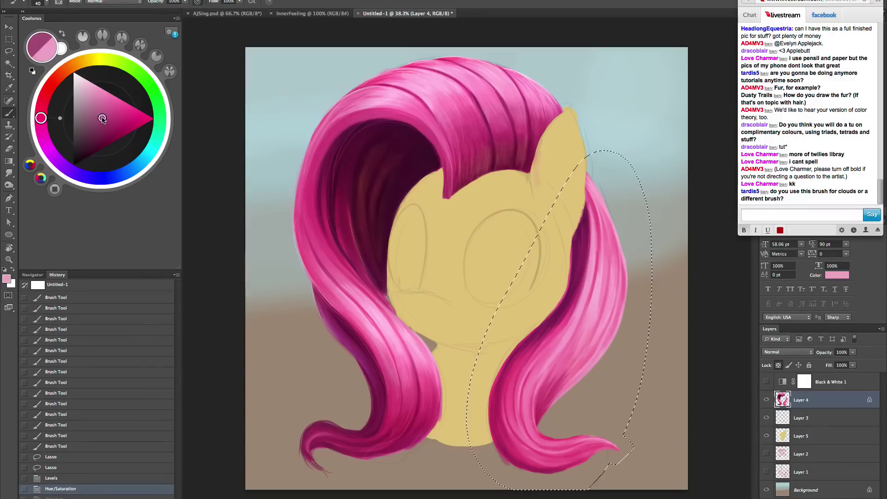
left_click(41, 124)
left_click(115, 2)
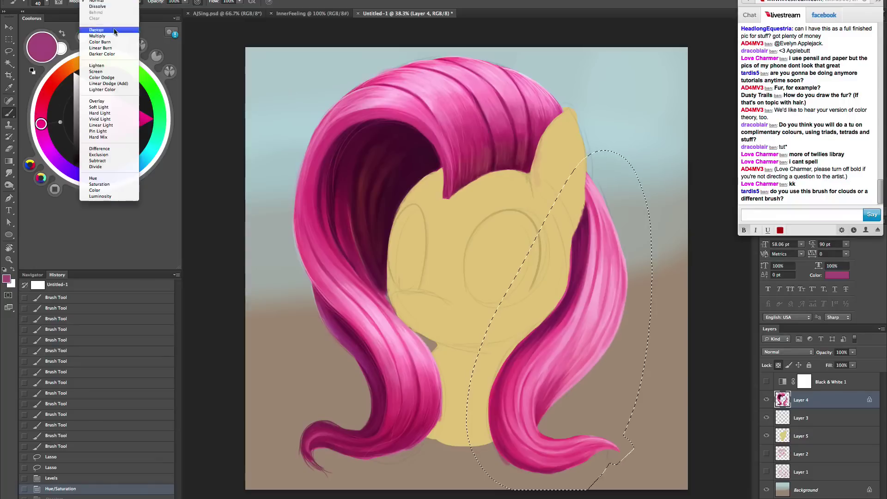
left_click(104, 106)
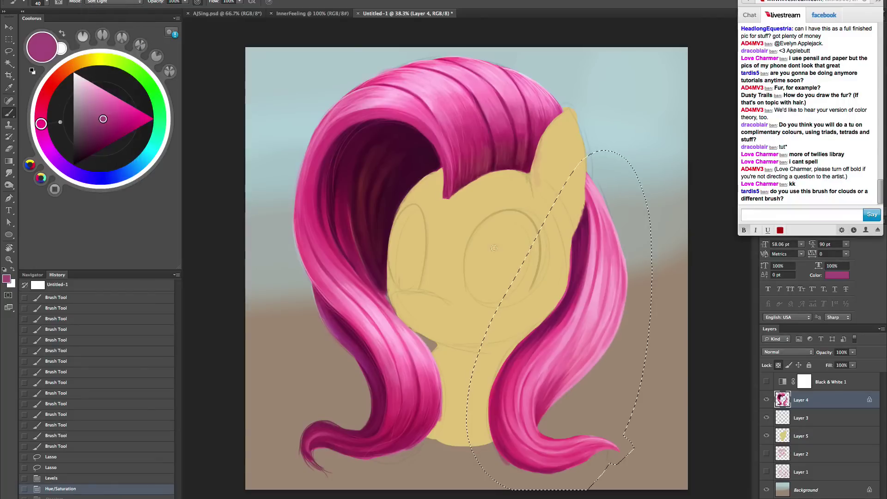
- Brush Soft Light magenta down the middle of the rear lock at 400 px, undoing the last two strokes
right_click(583, 268)
mouse_move(617, 322)
left_mouse_down()
mouse_move(604, 316)
mouse_move(605, 330)
left_mouse_up()
left_click(588, 316)
key("z")
left_click_drag(593, 350, 580, 323)
key("b")
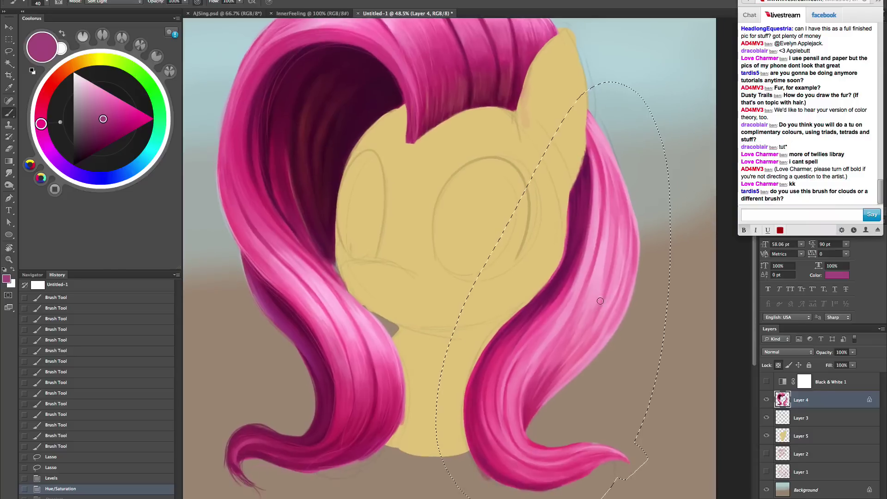
right_click(596, 270)
key("Escape")
key("bracketright")
key("bracketright")
key("bracketright")
key("bracketright")
key("bracketright")
key("bracketright")
key("bracketright")
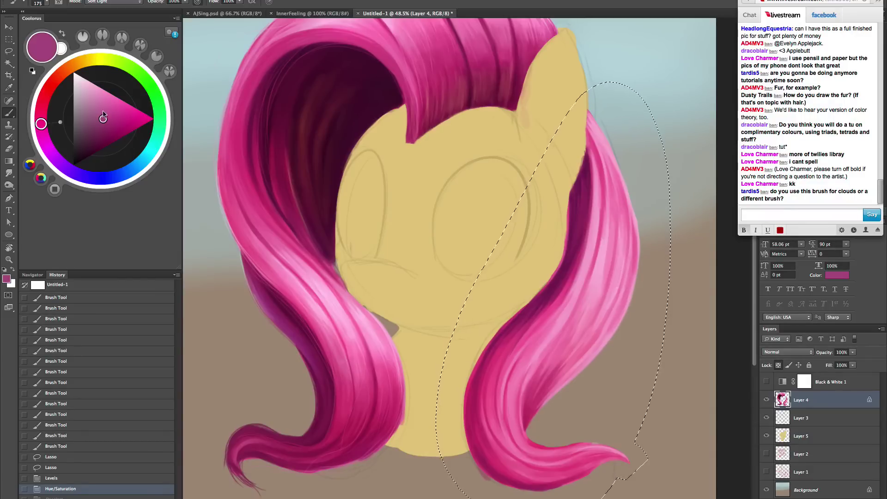
key("bracketright")
key("bracketright")
key("bracketright")
key("bracketright")
left_click_drag(605, 257, 577, 318)
mouse_move(605, 258)
left_mouse_down()
mouse_move(592, 305)
mouse_move(611, 246)
mouse_move(570, 333)
left_mouse_up()
left_click_drag(609, 259, 561, 341)
key("ctrl+alt+z")
key("ctrl+alt+z")
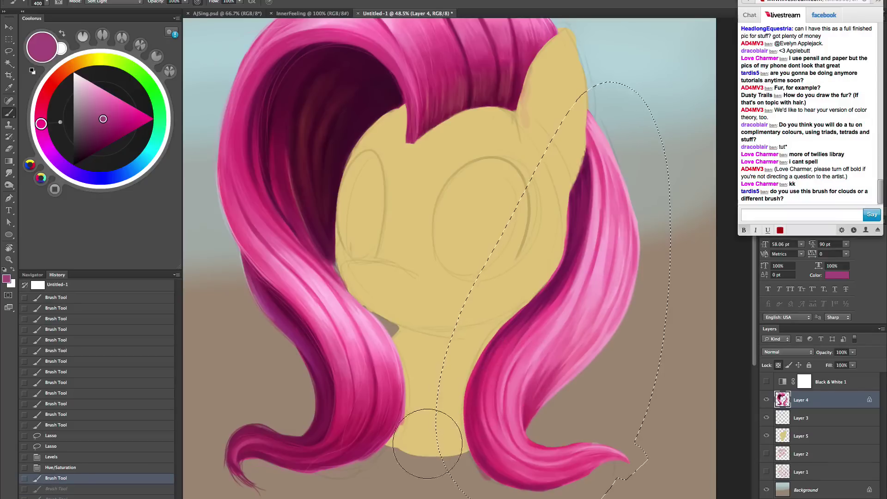
- Set the brush's blend mode to Screen and brush a soft glow over the rear lock's central highlight
left_click(116, 2)
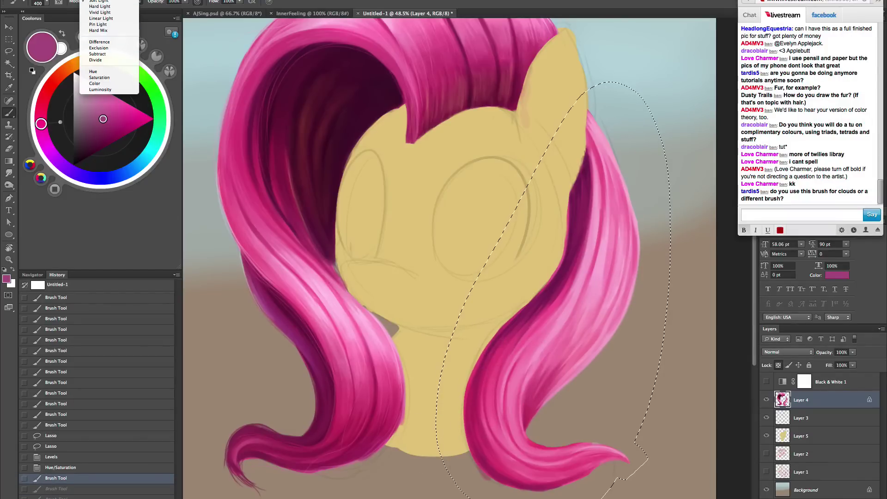
left_click(117, 2)
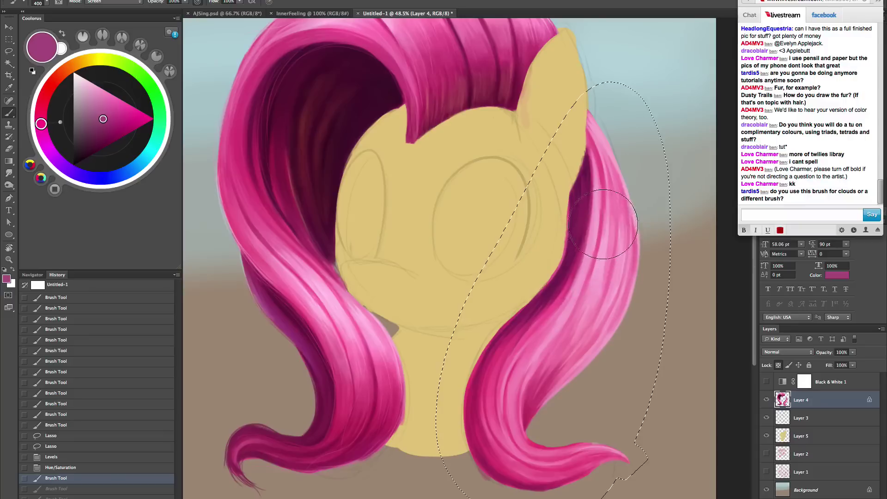
mouse_move(604, 251)
left_mouse_down()
mouse_move(601, 237)
mouse_move(588, 298)
left_mouse_up()
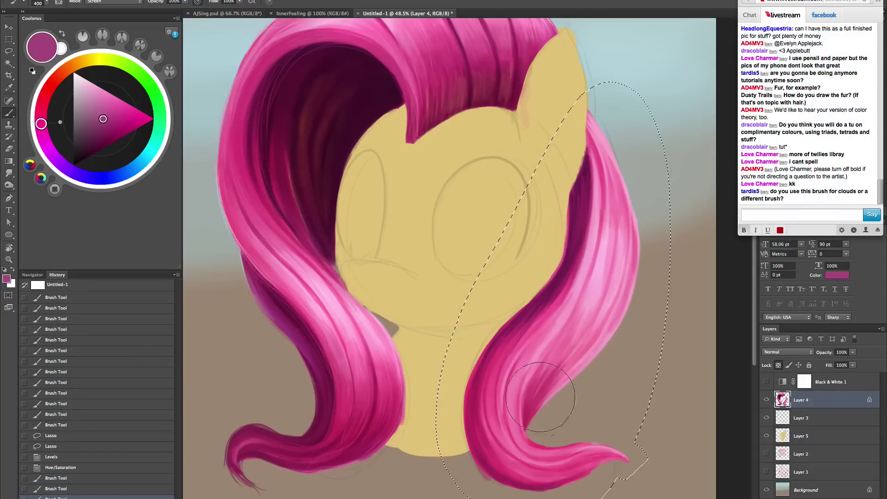
- Lighten the inner bend of the rear lock's lower curl with Screen strokes, using a reduced brush of about 100 to 150 px
key("r")
mouse_move(618, 355)
left_mouse_down()
mouse_move(475, 453)
mouse_move(513, 368)
left_mouse_up()
key("b")
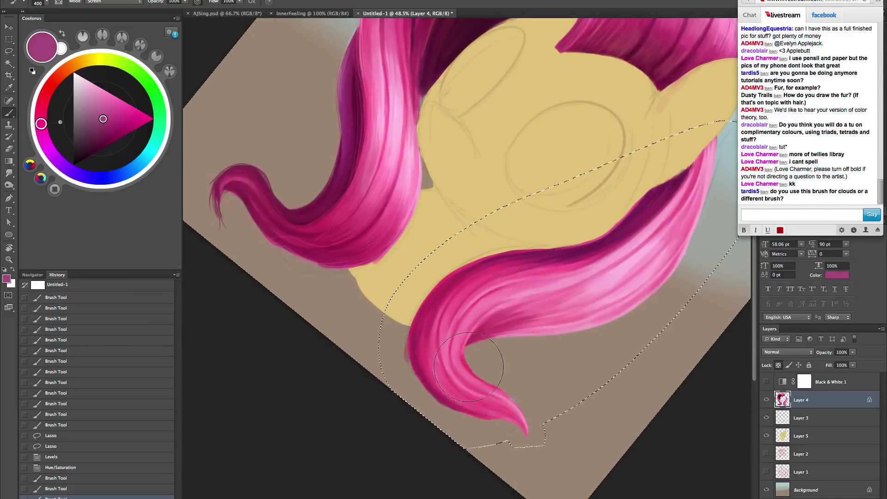
key("[")
key("[")
key("[")
key("[")
key("[")
key("[")
left_click_drag(458, 353, 467, 376)
left_click_drag(458, 356, 481, 385)
mouse_move(458, 353)
left_mouse_down()
mouse_move(483, 384)
mouse_move(469, 379)
mouse_move(462, 325)
mouse_move(468, 381)
mouse_move(446, 317)
mouse_move(470, 379)
left_mouse_up()
left_click_drag(459, 356, 476, 384)
mouse_move(460, 358)
left_mouse_down()
mouse_move(480, 386)
mouse_move(473, 389)
left_mouse_up()
key("]")
key("]")
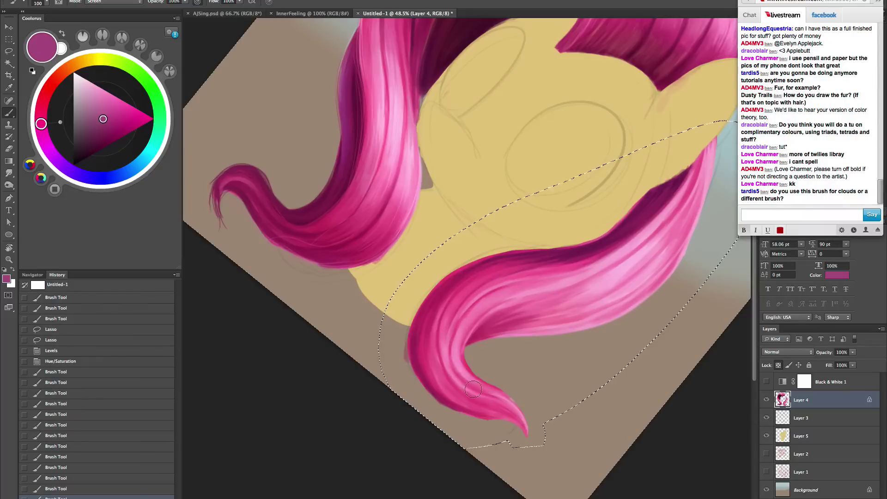
left_click_drag(452, 341, 464, 375)
left_click_drag(455, 351, 480, 390)
key("]")
key("]")
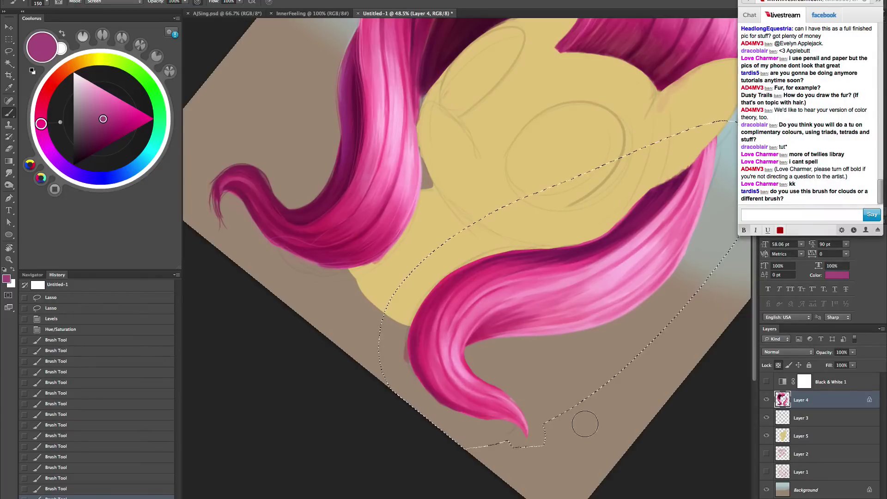
- Brush Screen highlights along the rear lock's upper outer edge beside the ear, enlarging the brush to 125 px
key("Escape")
key("space")
left_click_drag(575, 385, 531, 498)
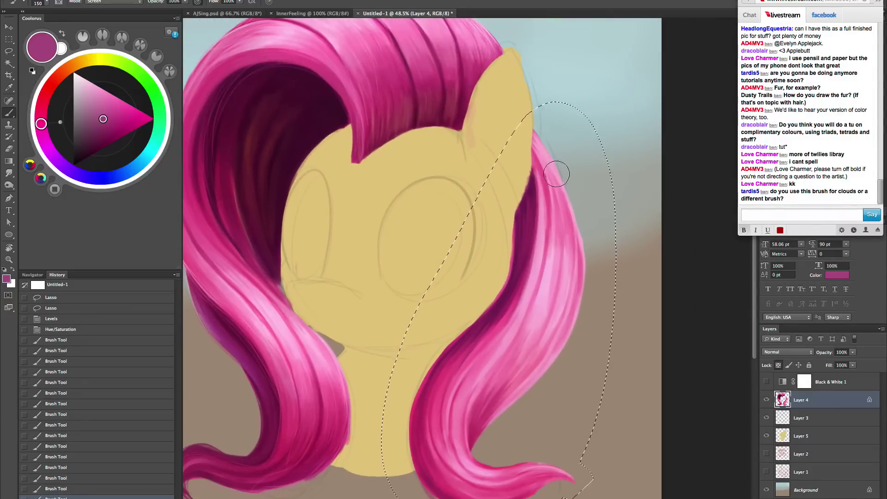
key("[")
key("[")
key("[")
key("[")
left_click_drag(537, 145, 561, 177)
key("]")
key("]")
key("]")
mouse_move(544, 148)
left_mouse_down()
mouse_move(579, 210)
mouse_move(575, 203)
left_mouse_up()
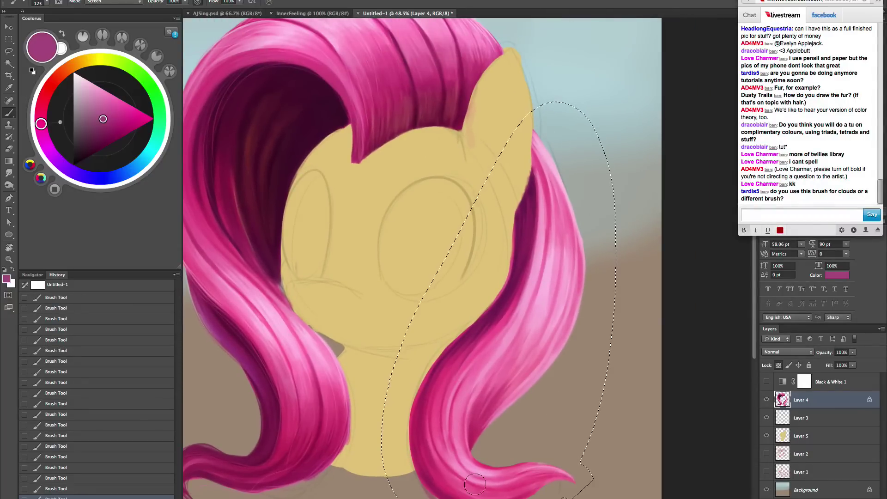
- Shade the rear lock's lower section and the underside of its curl in purple with a 500 px Multiply brush
left_click(113, 2)
left_click(115, 6)
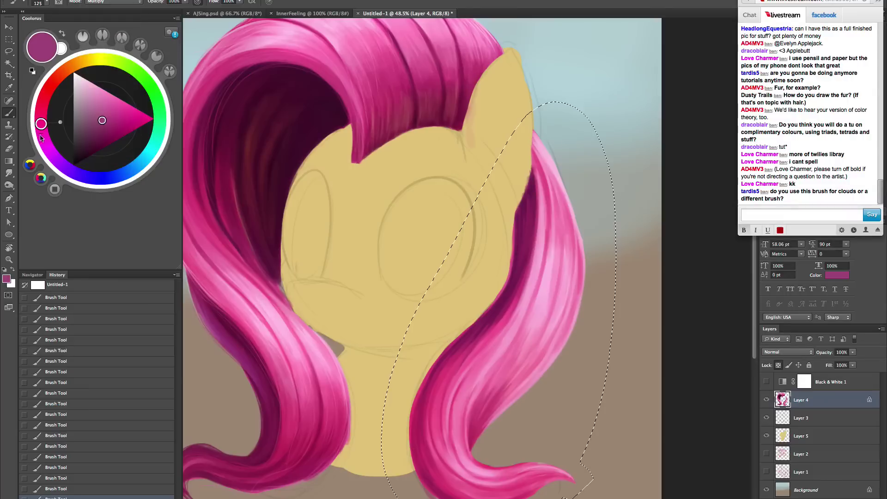
left_click_drag(40, 138, 43, 143)
left_click_drag(610, 315, 676, 281)
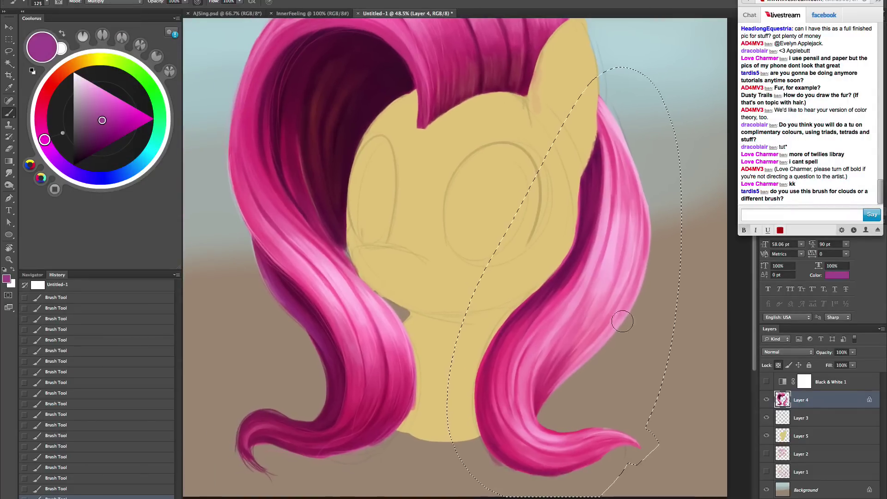
key("bracketright")
key("bracketright")
key("bracketright")
key("bracketright")
key("bracketright")
key("bracketright")
key("bracketright")
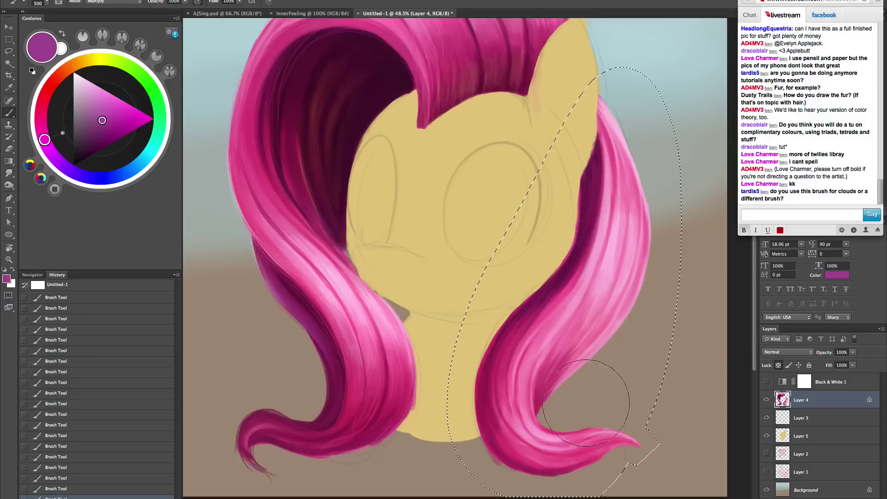
left_click_drag(552, 417, 610, 330)
key("super+z")
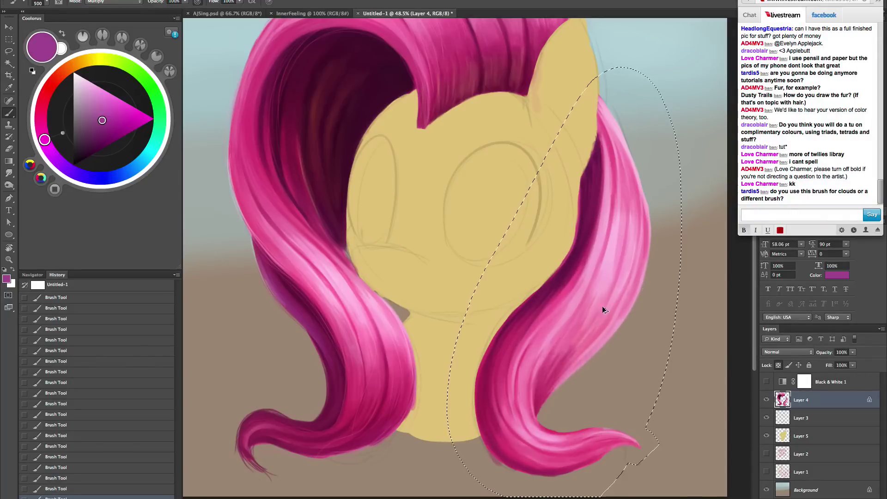
key("ctrl+z")
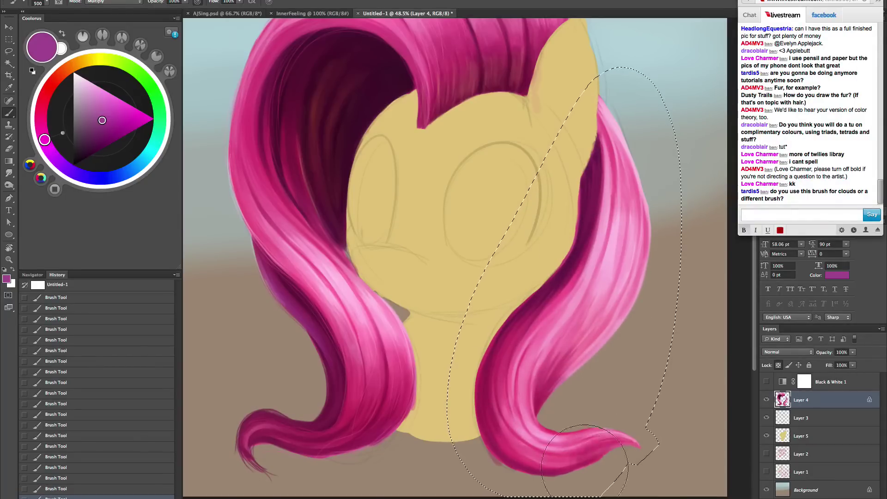
key("super+z")
mouse_move(614, 462)
left_mouse_down()
mouse_move(505, 454)
mouse_move(498, 432)
left_mouse_up()
scroll(605, 340, "up", 3)
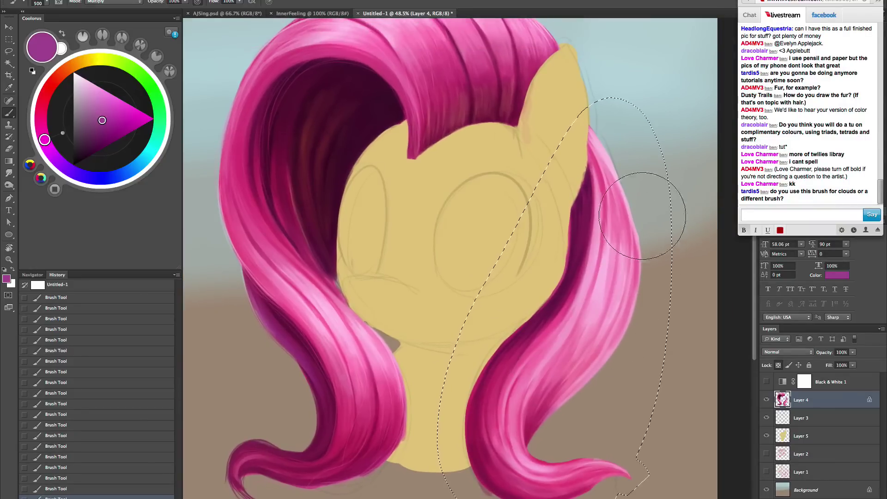
- Deselect the rear lock and return the brush to Normal mode at 35 px
key("z")
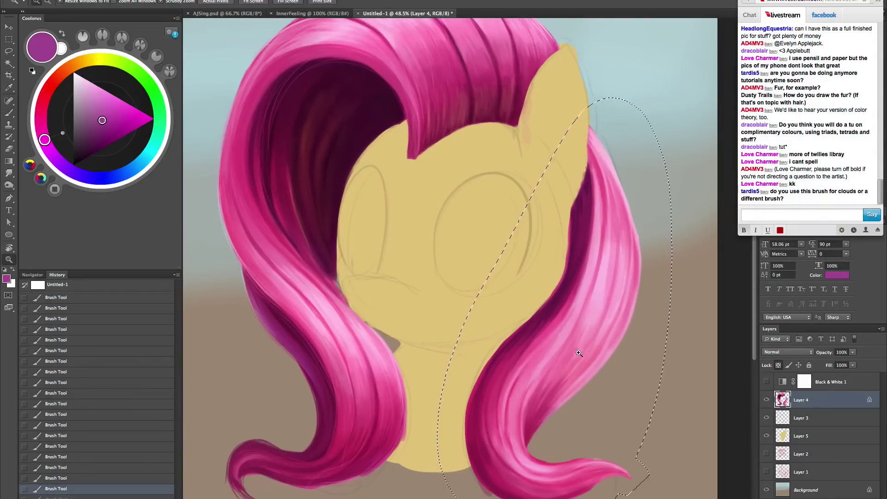
key("ctrl+d")
left_click_drag(593, 393, 576, 365)
key("r")
left_click_drag(632, 373, 639, 362)
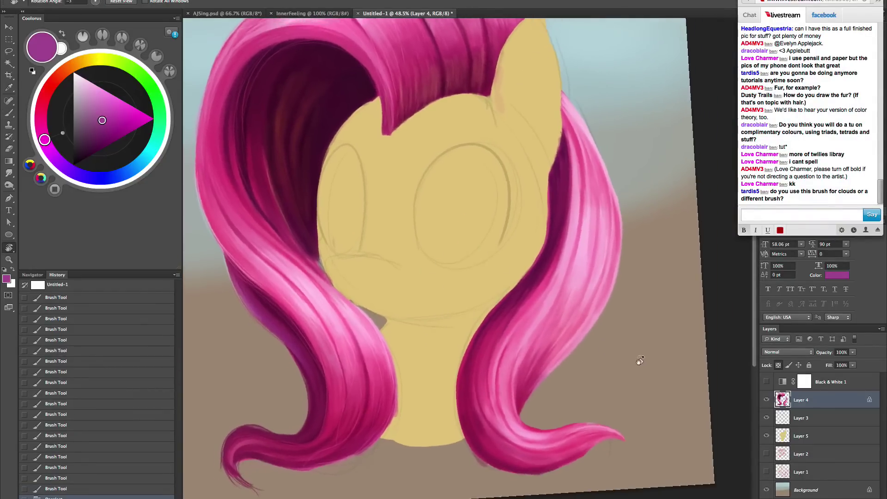
mouse_move(560, 405)
left_mouse_down()
mouse_move(600, 392)
mouse_move(596, 404)
left_mouse_up()
key("b")
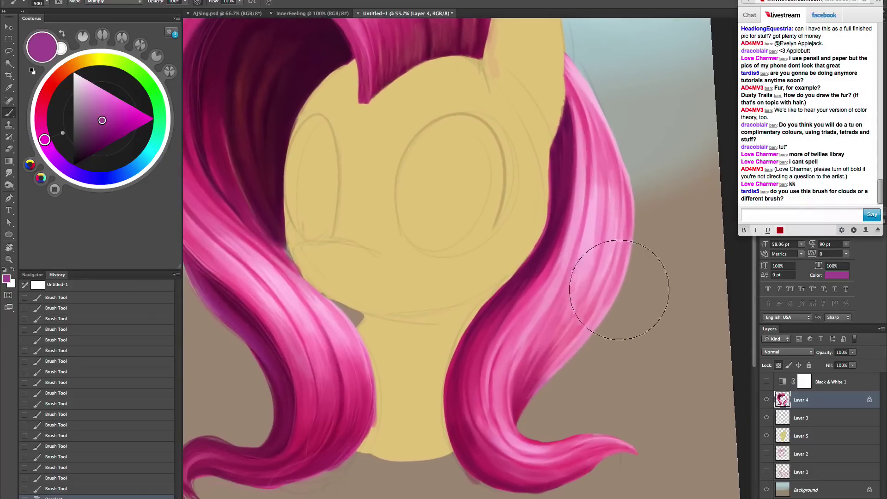
key("bracketleft")
key("bracketleft")
key("bracketleft")
key("bracketleft")
key("bracketleft")
key("bracketleft")
key("bracketleft")
key("bracketleft")
key("bracketleft")
key("bracketleft")
key("bracketleft")
key("bracketleft")
key("bracketleft")
key("bracketleft")
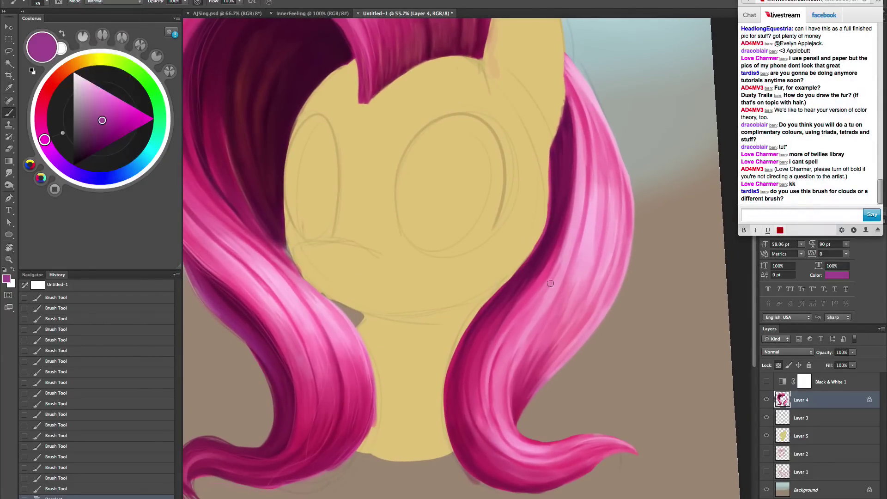
- Sample the pale pink highlight and paint fine light strands down the rear lock from its middle towards the inner bend
key("z")
mouse_move(549, 319)
left_mouse_down()
mouse_move(561, 320)
mouse_move(562, 309)
left_mouse_up()
scroll(562, 309, "down", 2)
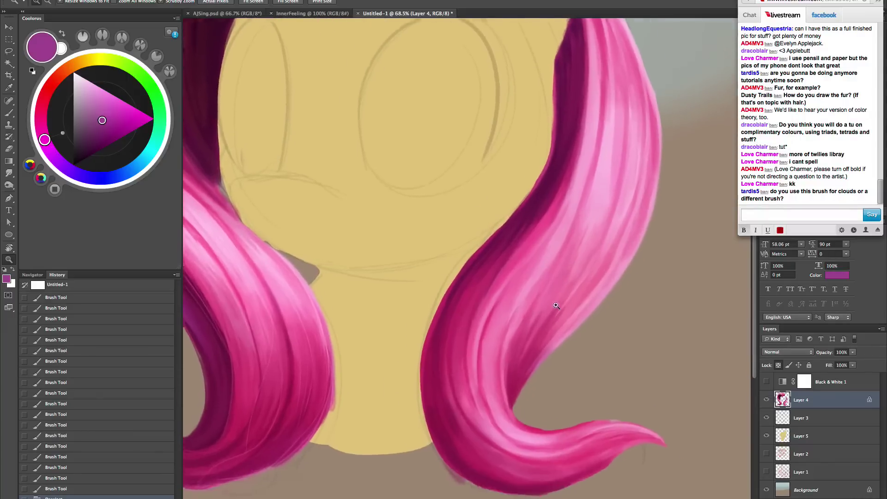
key("b")
left_click(597, 151, "alt")
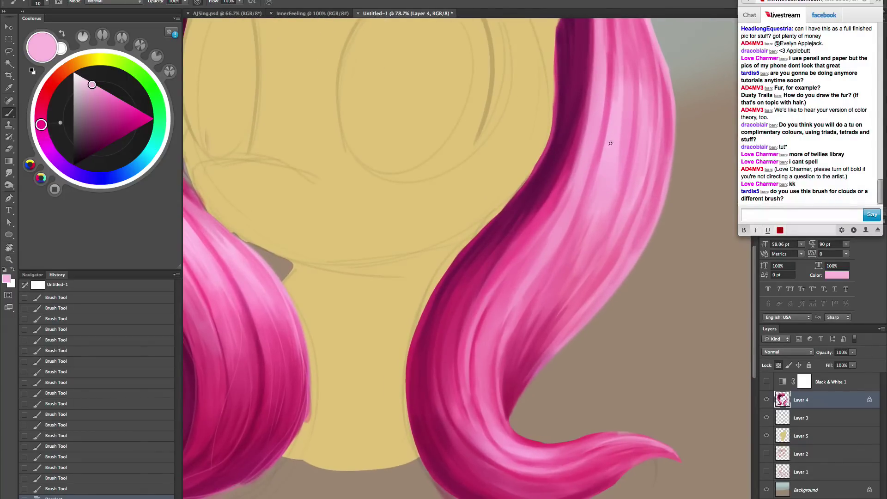
key("bracketright")
key("bracketright")
key("bracketright")
left_click_drag(606, 177, 554, 280)
left_click_drag(605, 201, 522, 334)
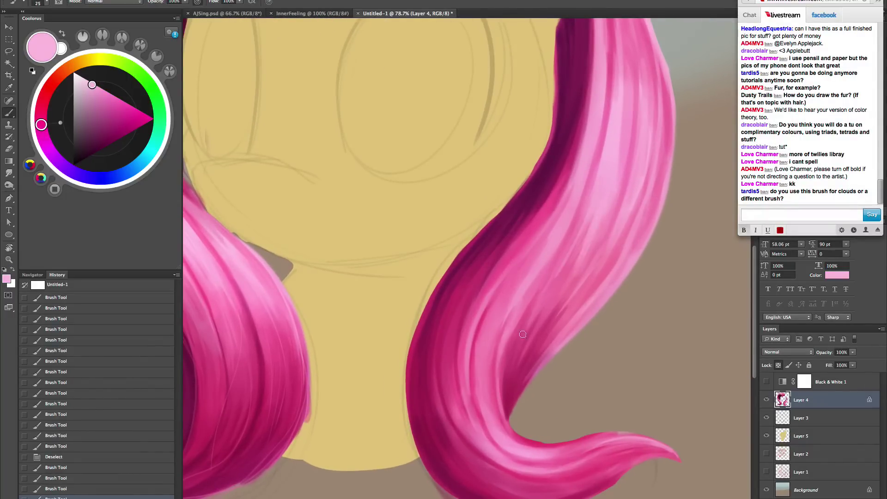
left_click_drag(621, 174, 509, 361)
left_click_drag(640, 167, 595, 272)
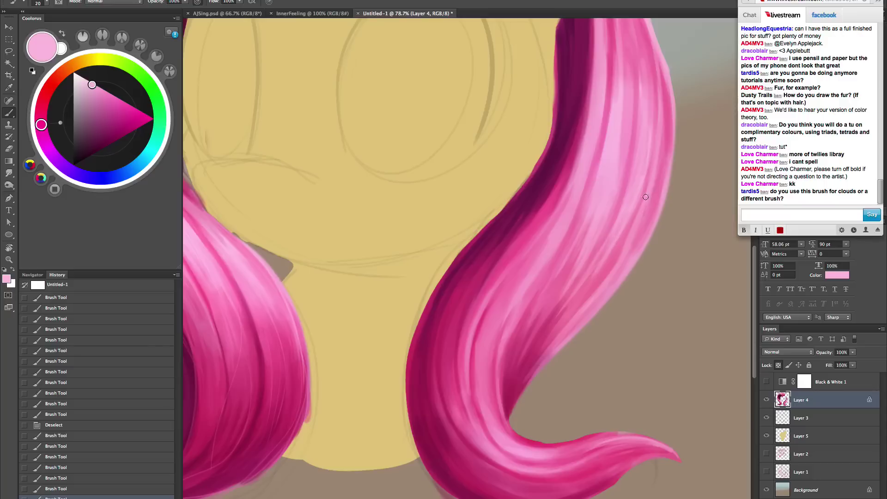
left_click_drag(646, 197, 582, 305)
mouse_move(577, 246)
left_mouse_down()
mouse_move(509, 361)
mouse_move(514, 347)
left_mouse_up()
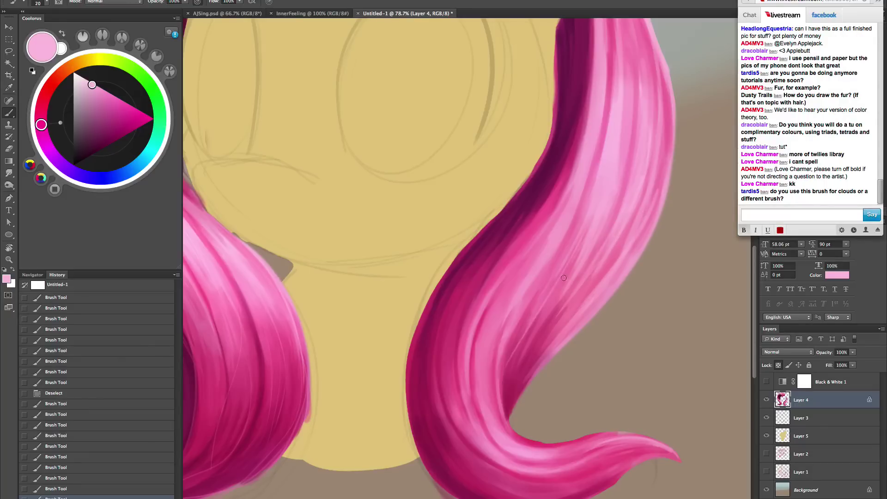
left_click_drag(557, 302, 526, 357)
- Sample mid pinks from the rear lock and paint thin darker strands down through its highlight
key("bracketright")
left_click(557, 296, "alt")
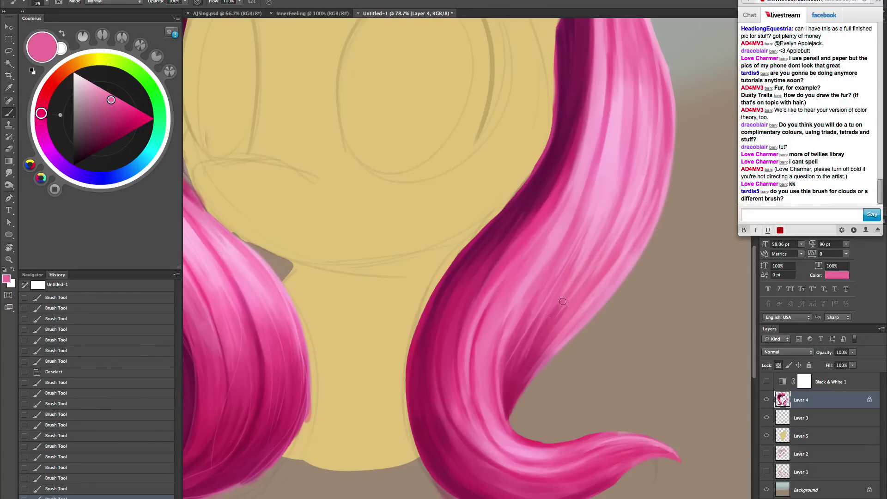
key("bracketright")
left_click(633, 48, "alt")
key("bracketleft")
key("bracketleft")
mouse_move(627, 70)
left_mouse_down()
mouse_move(604, 204)
mouse_move(566, 267)
left_mouse_up()
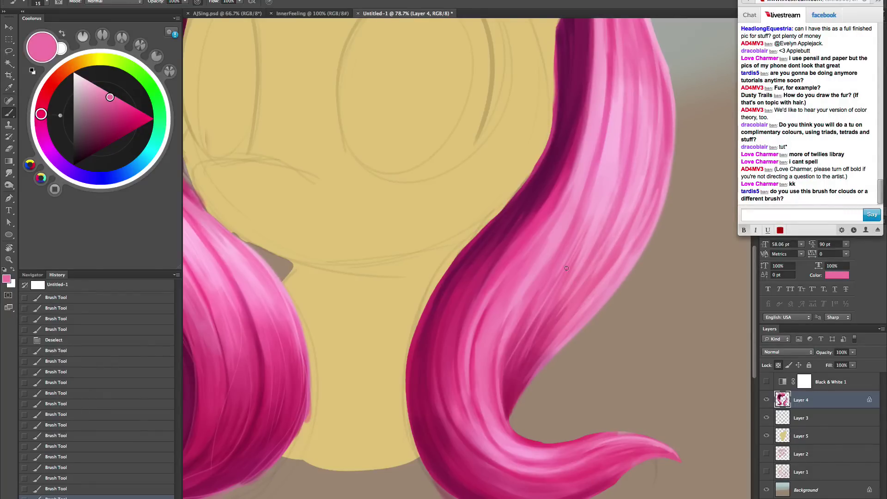
left_click(615, 53, "alt")
mouse_move(617, 62)
left_mouse_down()
mouse_move(600, 192)
mouse_move(550, 291)
left_mouse_up()
key("bracketright")
key("bracketright")
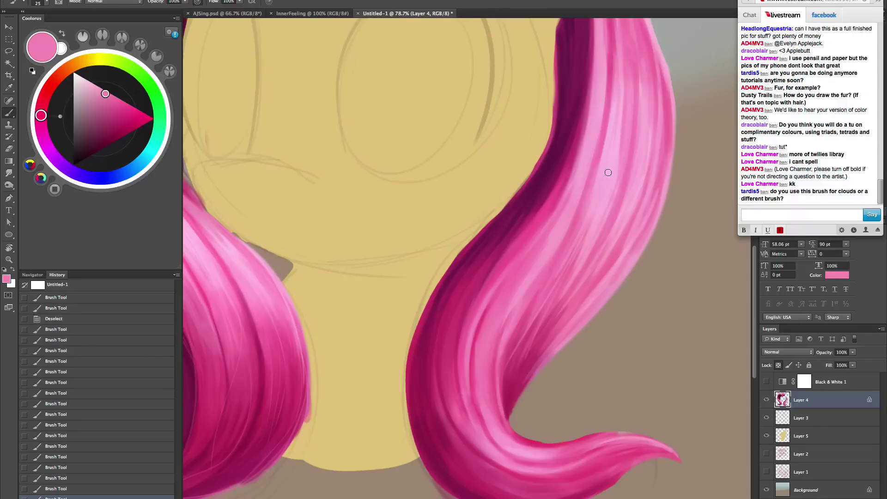
- Sample the pale pink highlight and extend light strands up the rear lock's upper section
left_click(615, 154, "alt")
key("bracketleft")
key("bracketleft")
left_click(627, 82)
key("bracketright")
left_click_drag(622, 68, 627, 31)
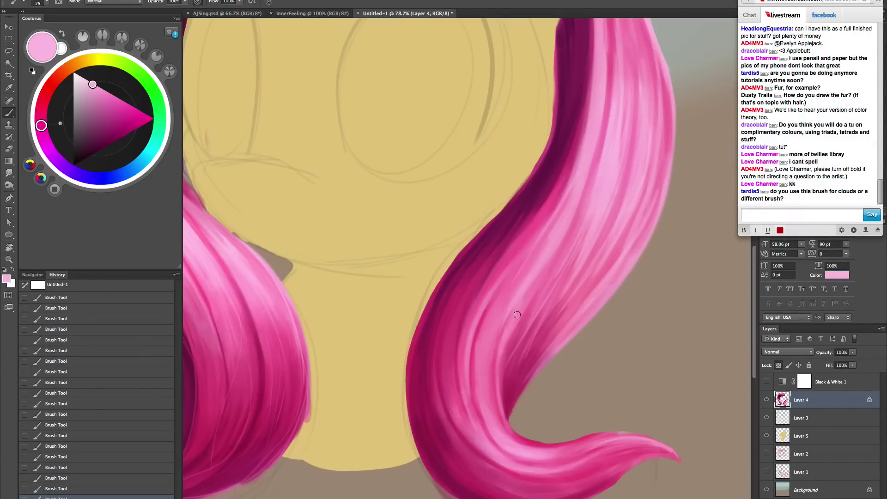
- Sample mid and light pinks from the rear lock and blend soft strands down its middle towards the lower bend
left_click(531, 261, "alt")
key("bracketleft")
key("bracketleft")
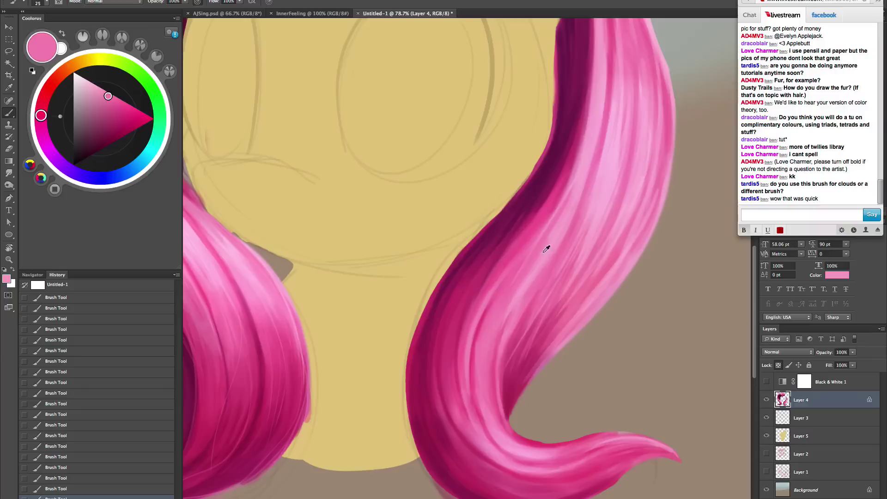
left_click(544, 250, "alt")
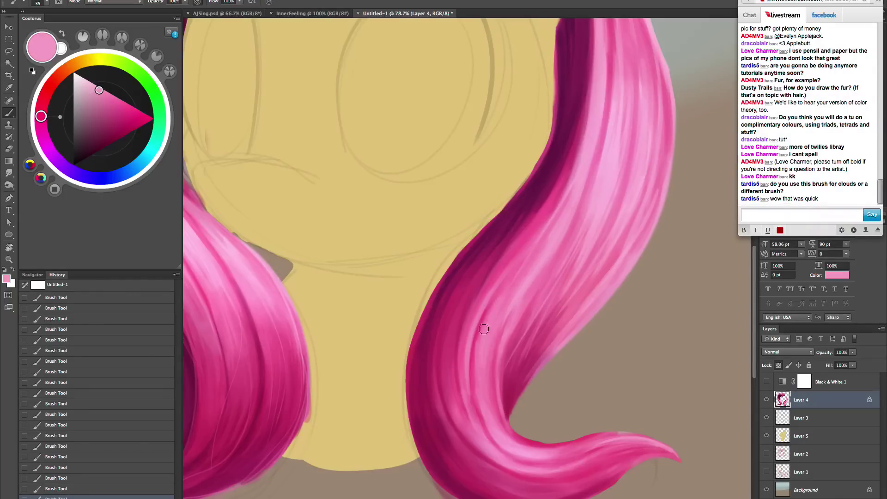
key("bracketright")
left_click(496, 277, "alt")
left_click(475, 425, "alt")
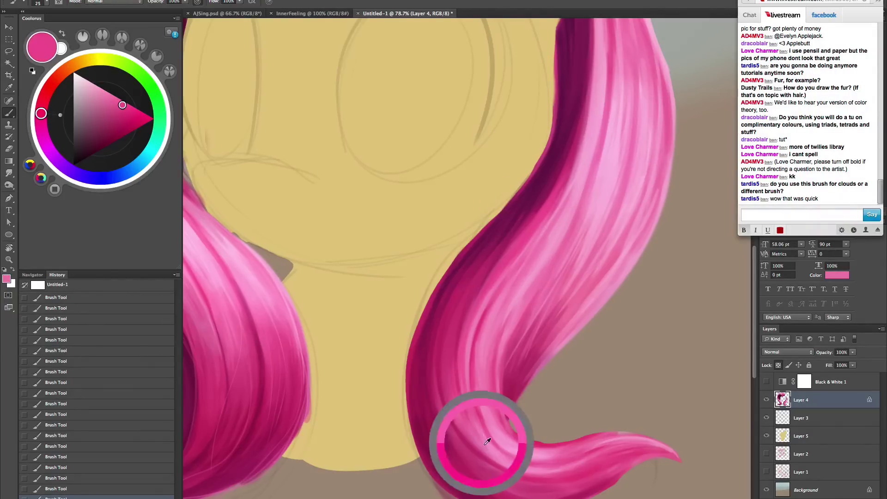
- Sample deep magentas and dark plum from the rear lock and paint shadow strands along its neck-side edge at the lower curve
left_click(461, 307, "alt")
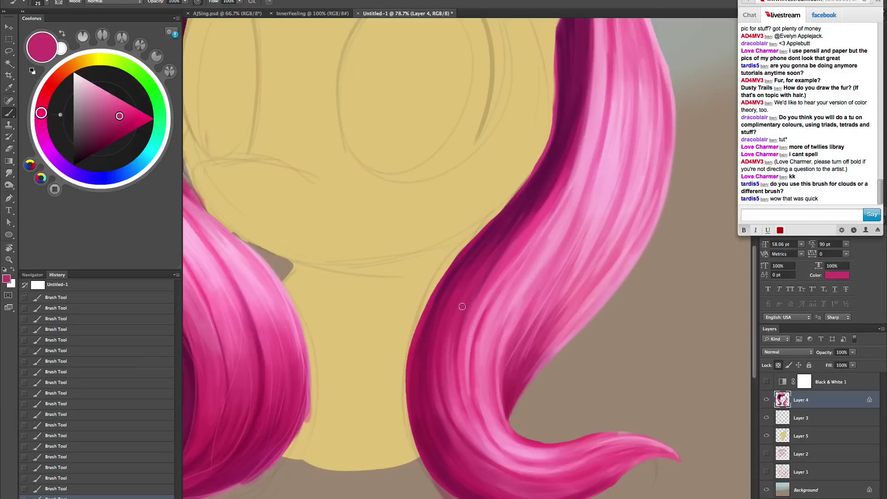
left_click(455, 421, "alt")
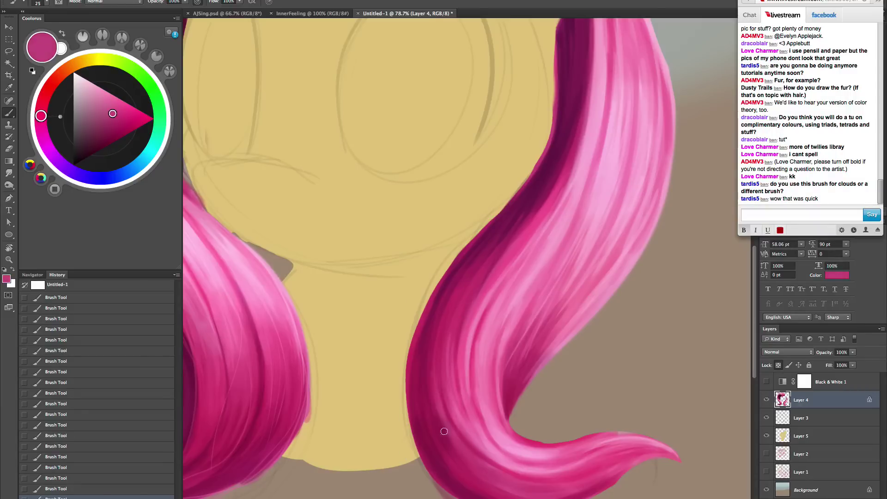
left_click(430, 400, "alt")
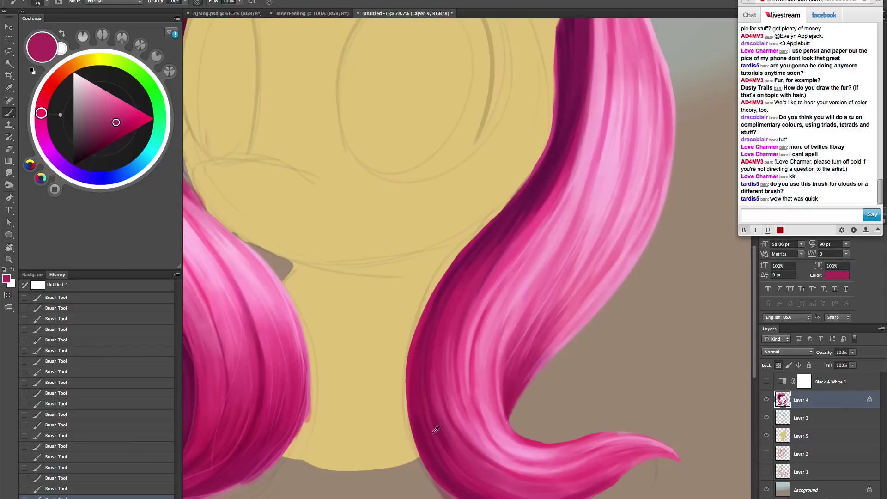
left_click(426, 447, "alt")
left_click_drag(408, 397, 423, 311)
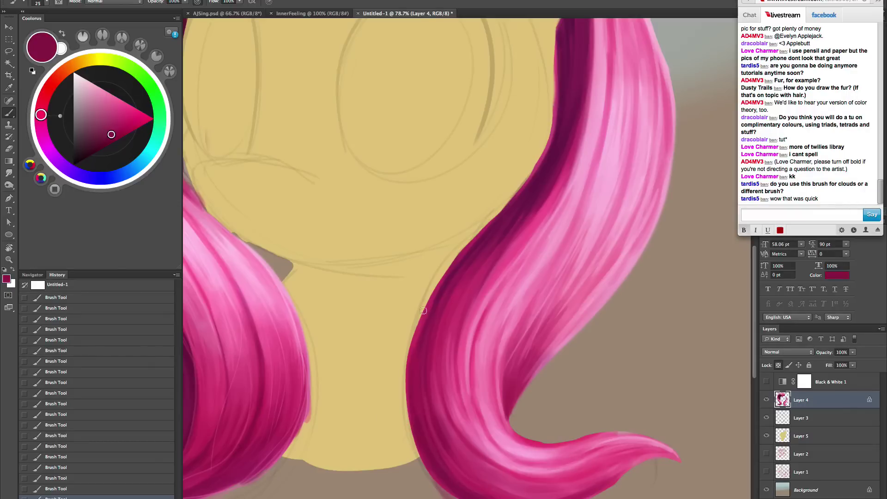
left_click(478, 249, "alt")
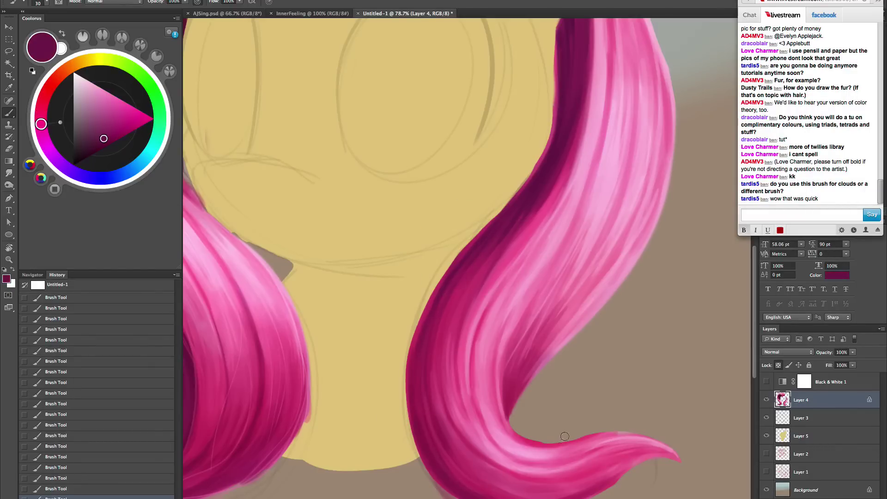
- Sample mid pinks from the rear lock and touch up the edge inside its lower bend with a 25 px brush
key("bracketleft")
left_click(566, 186, "alt")
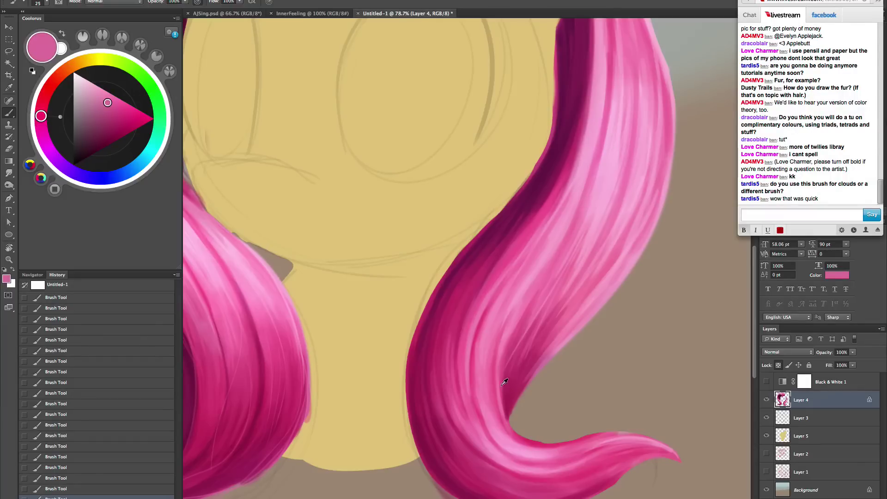
left_click(508, 340, "alt")
left_click_drag(509, 428, 508, 417)
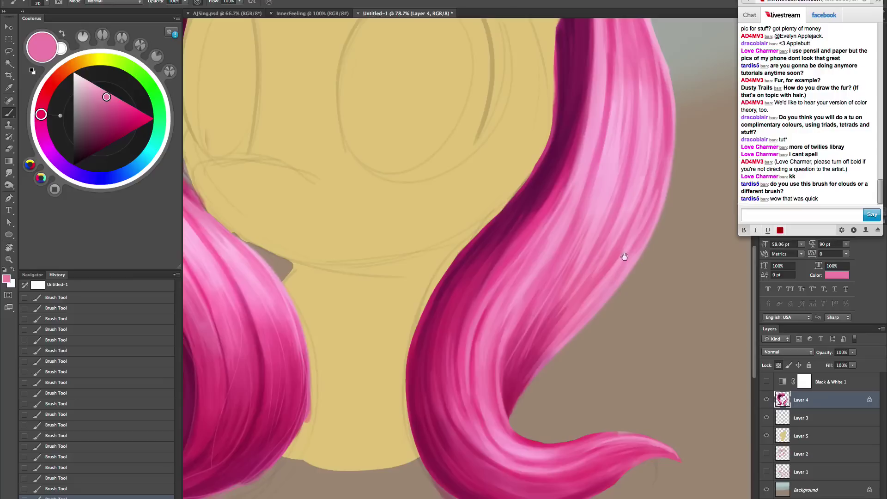
- Sample a saturated pink near the ear and paint 20 px strands from the rear lock's root down through its highlight
left_click_drag(580, 322, 526, 467)
left_click(530, 114, "alt")
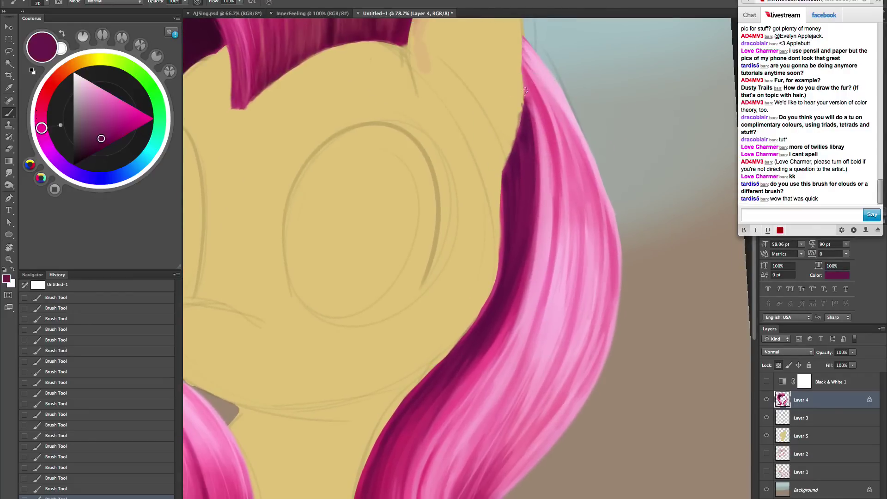
key("r")
mouse_move(632, 320)
left_mouse_down()
mouse_move(630, 344)
mouse_move(563, 390)
left_mouse_up()
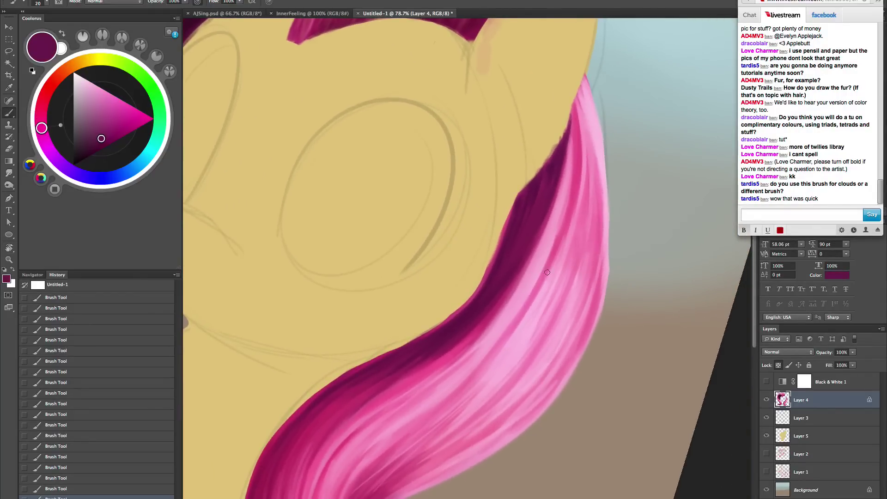
left_click(578, 138, "alt")
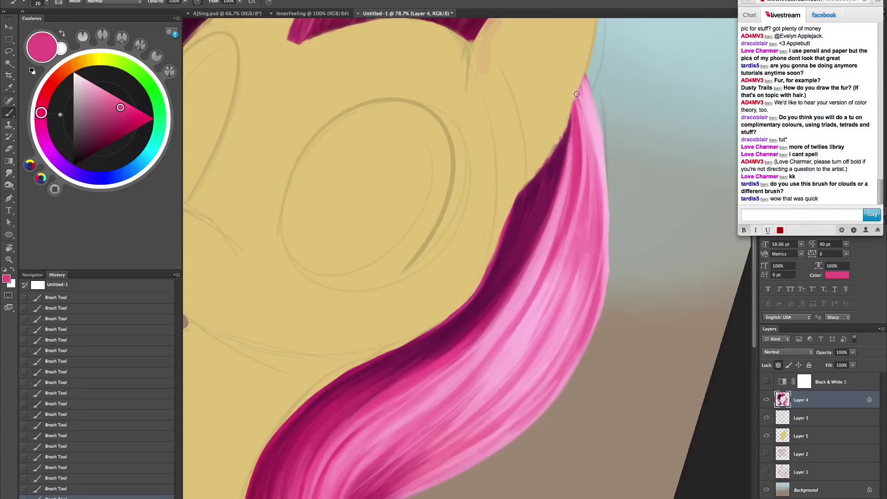
left_click_drag(576, 93, 584, 187)
mouse_move(576, 89)
left_mouse_down()
mouse_move(549, 309)
mouse_move(467, 410)
left_mouse_up()
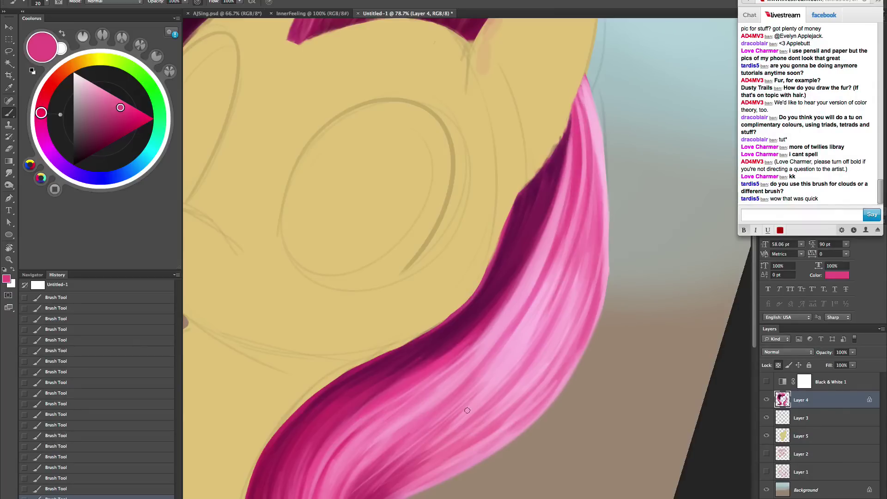
left_click_drag(573, 267, 522, 364)
mouse_move(594, 204)
left_mouse_down()
mouse_move(536, 401)
mouse_move(504, 438)
left_mouse_up()
- Sample light and mid pinks and paint strands down the outer side of the rear lock's upper curve
key("r")
left_click_drag(624, 354, 616, 328)
mouse_move(616, 332)
left_mouse_down()
mouse_move(611, 254)
mouse_move(586, 327)
left_mouse_up()
key("r")
left_click_drag(576, 105, 538, 345)
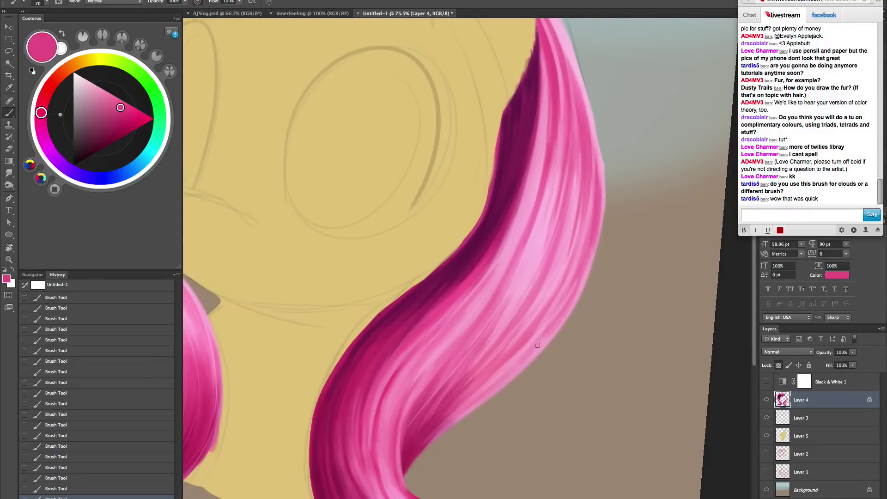
key("super+z")
left_click(579, 163, "alt")
mouse_move(576, 187)
left_mouse_down()
mouse_move(571, 77)
mouse_move(566, 261)
left_mouse_up()
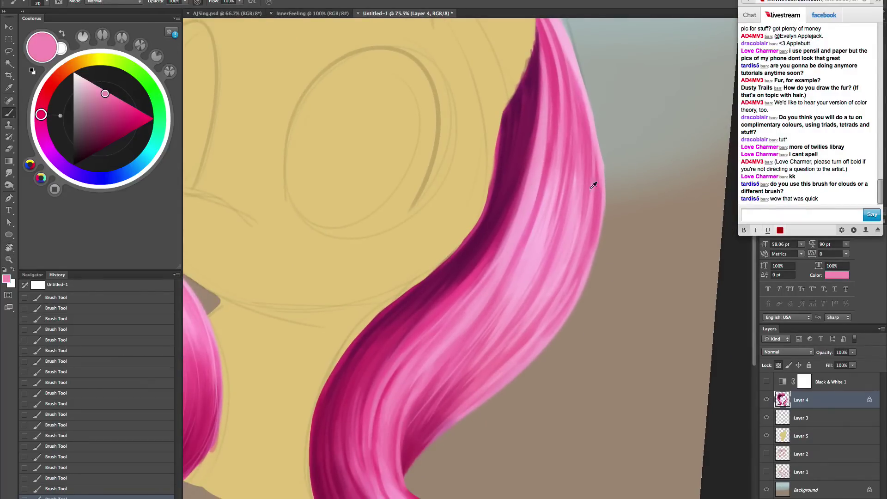
left_click(590, 155, "alt")
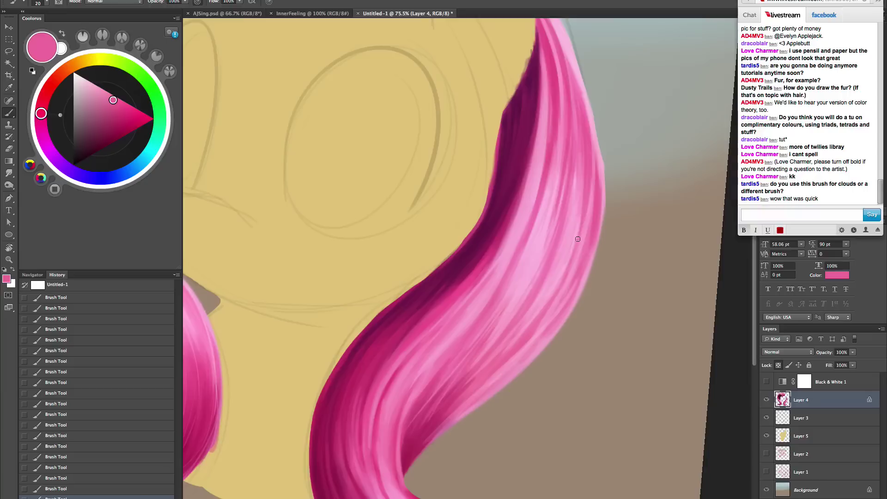
left_click(599, 187, "alt")
left_click_drag(593, 134, 599, 209)
- Sample pinks along the rear lock's outer edge and paint strands down that edge below its widest point
mouse_move(605, 177)
left_mouse_down()
mouse_move(579, 294)
mouse_move(628, 251)
left_mouse_up()
key("r")
left_click(581, 158, "alt")
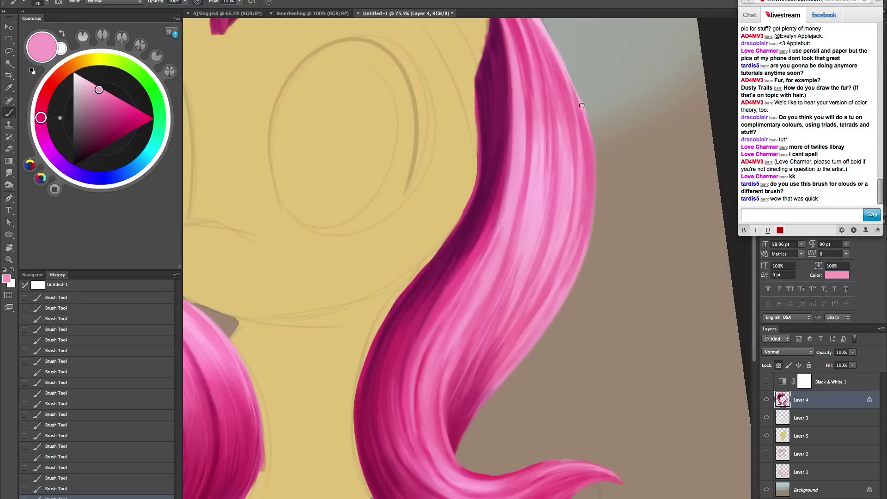
left_click(590, 208, "alt")
left_click(585, 208, "alt")
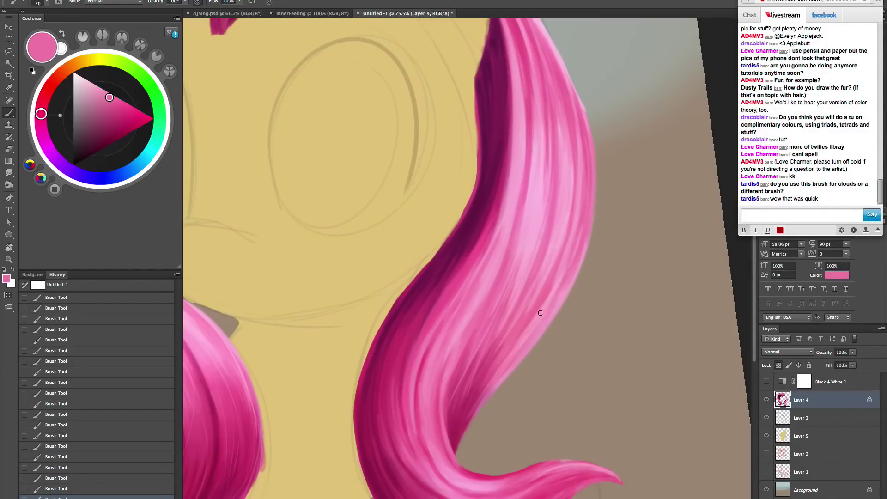
mouse_move(562, 280)
left_mouse_down()
mouse_move(532, 324)
mouse_move(533, 339)
left_mouse_up()
- Sample dark pink from the inner bend and shade the rear lock's outer edge just above the bend
left_click(460, 429, "alt")
mouse_move(483, 398)
left_mouse_down()
mouse_move(560, 299)
mouse_move(473, 403)
mouse_move(546, 315)
mouse_move(497, 370)
mouse_move(535, 313)
mouse_move(507, 357)
mouse_move(556, 306)
mouse_move(478, 405)
mouse_move(492, 391)
left_mouse_up()
left_click(550, 312, "alt")
left_click(489, 398, "alt")
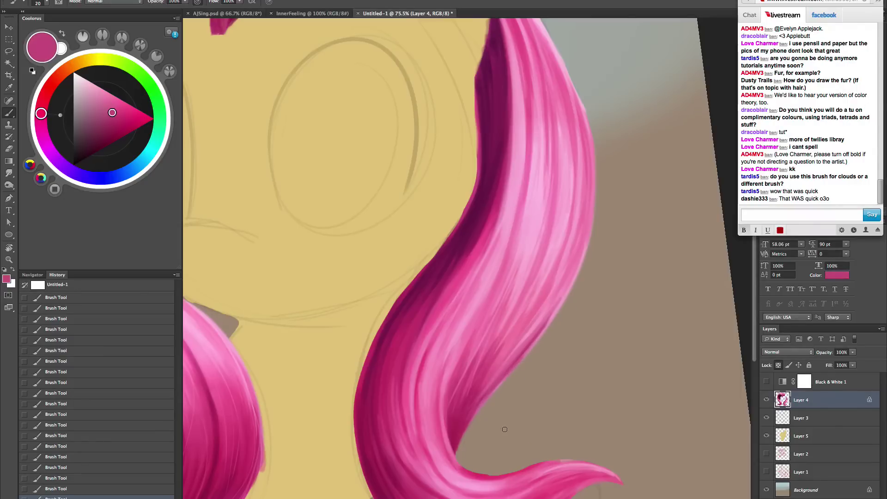
- Reduce the brush to 9 px and paint thin light pink strands beside the dark shadow on the rear lock's upper section
scroll(508, 418, "up", 6)
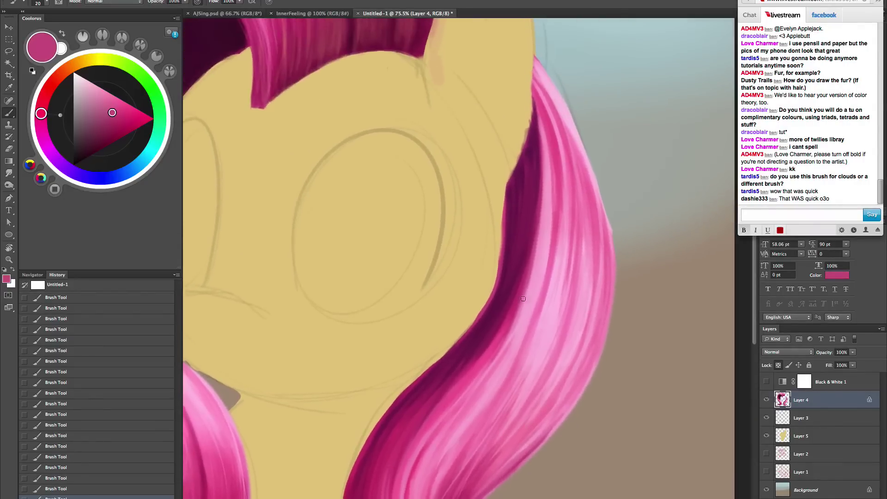
left_click(552, 187, "alt")
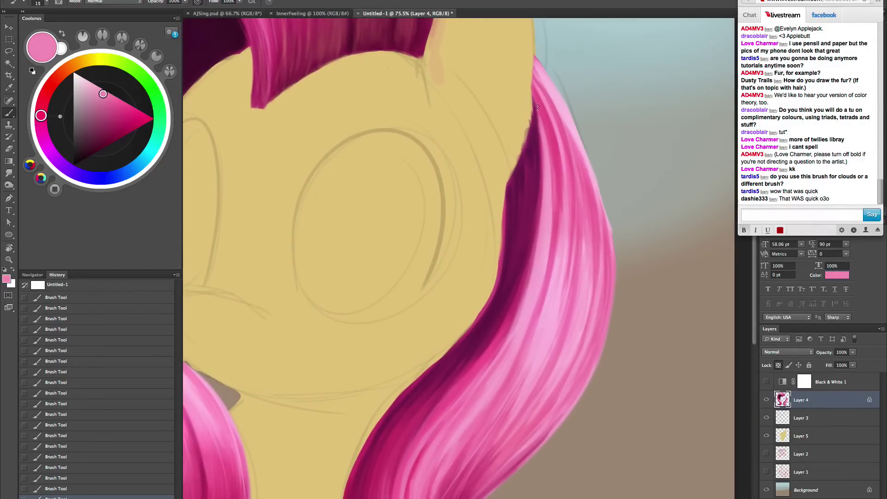
left_click_drag(537, 167, 501, 330)
key("super+z")
mouse_move(534, 113)
left_mouse_down()
mouse_move(541, 192)
mouse_move(510, 324)
left_mouse_up()
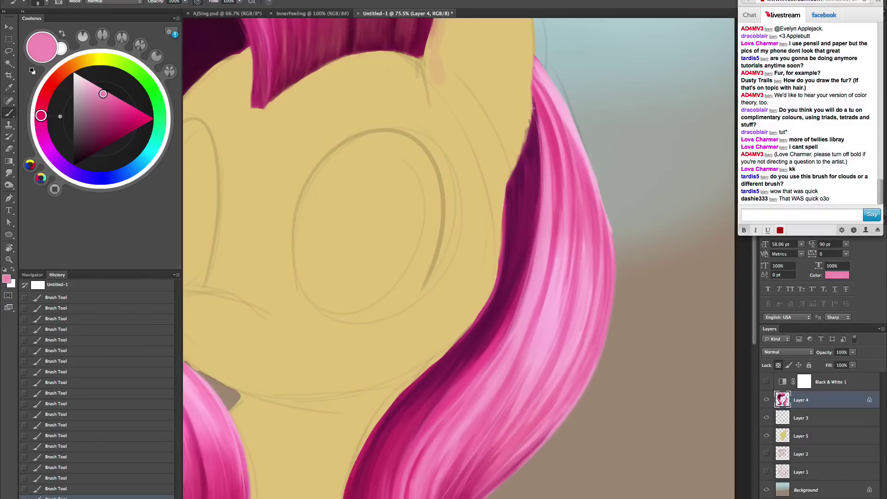
left_click_drag(538, 229, 476, 364)
key("ctrl+z")
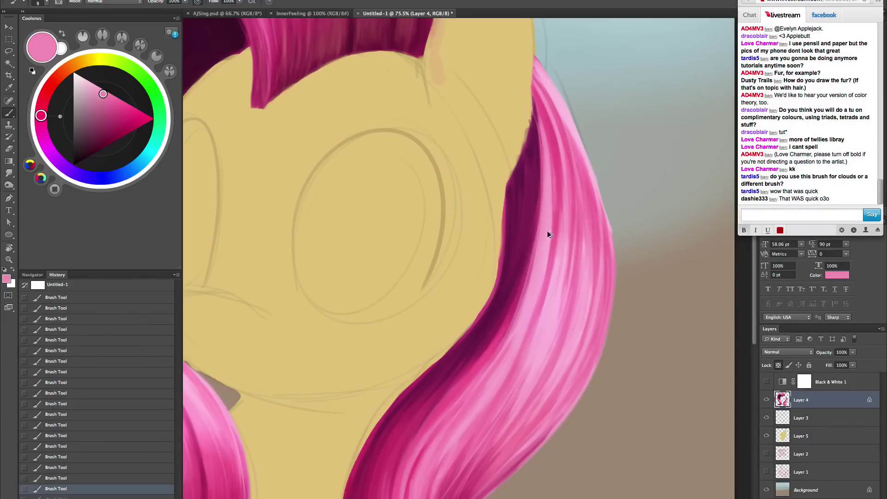
- Sample saturated and mid pinks near the root and paint fine 9 px strands down through the rear lock's central highlight
left_click(558, 127, "alt")
left_click_drag(564, 262, 522, 381)
left_click_drag(567, 346, 566, 303)
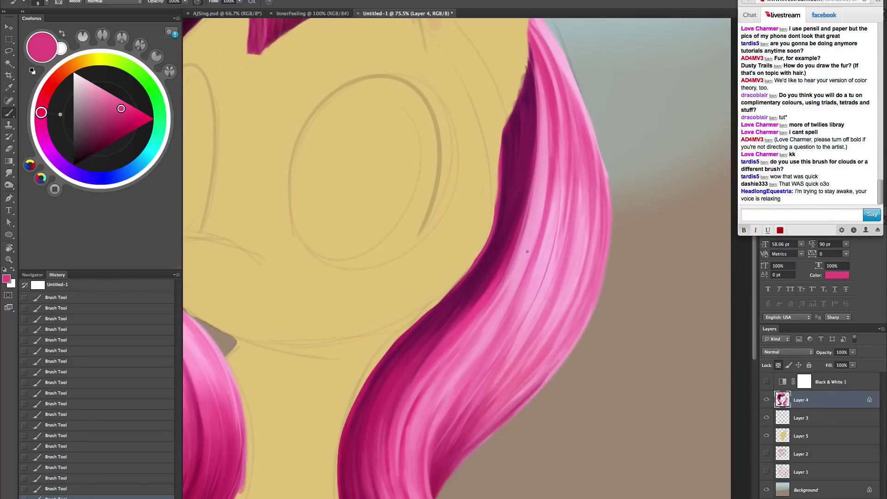
left_click_drag(554, 186, 424, 425)
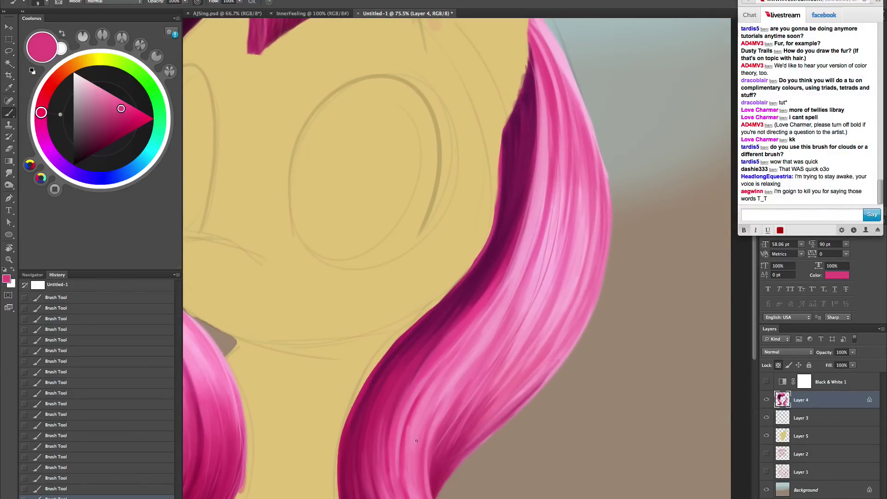
left_click(551, 127, "alt")
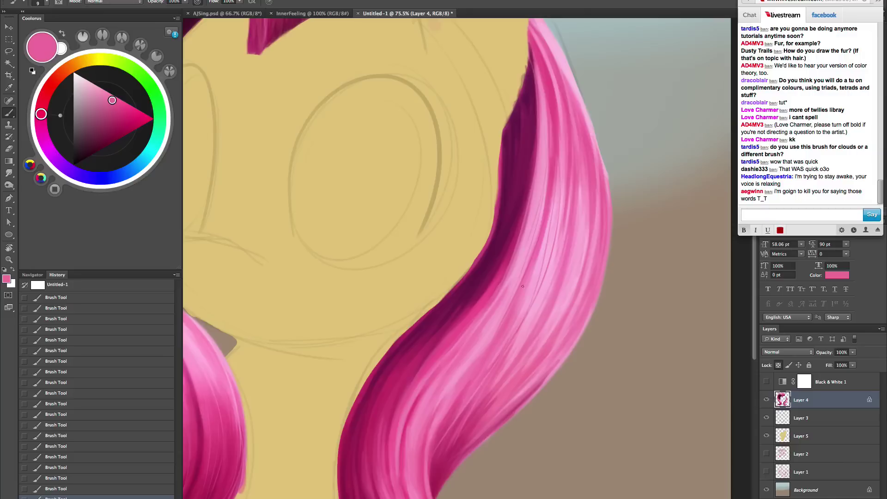
left_click(559, 130, "alt")
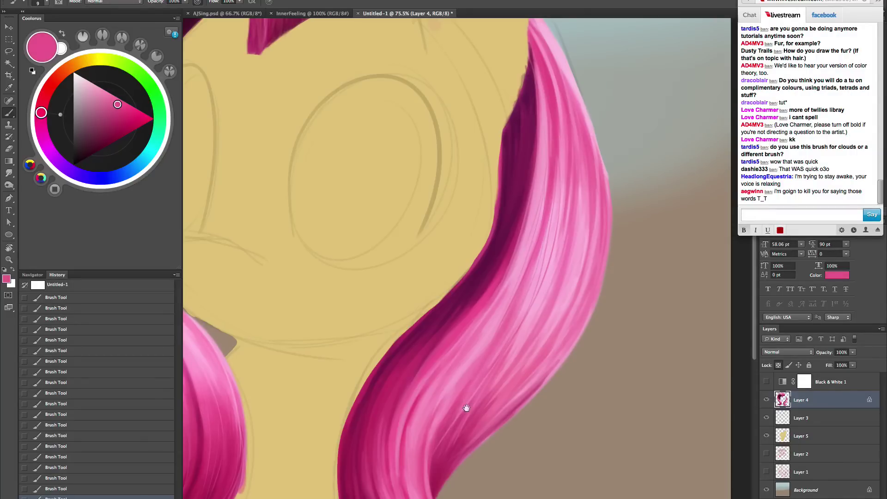
- Sample saturated pinks beside the shadow and paint a fine strand from the rear lock's middle down to its lower bend
left_click_drag(466, 407, 507, 310)
left_click(546, 193, "alt")
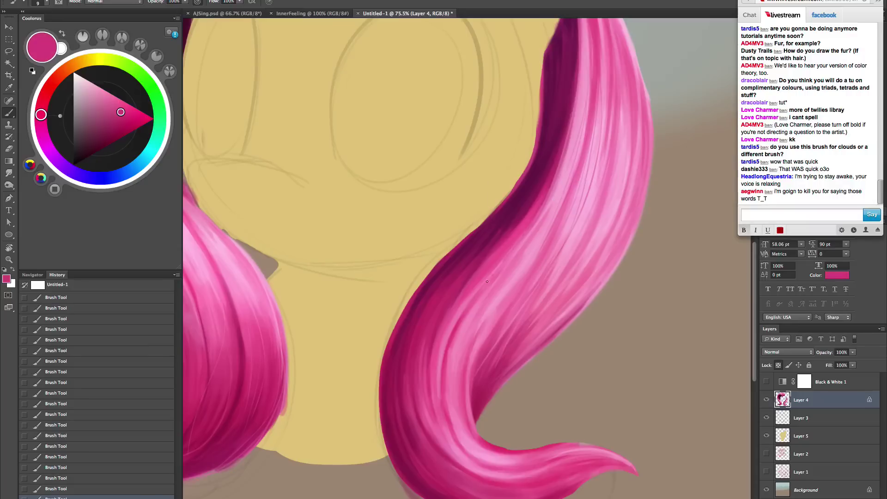
key("ctrl+z")
left_click(535, 207, "alt")
left_click_drag(497, 254, 451, 445)
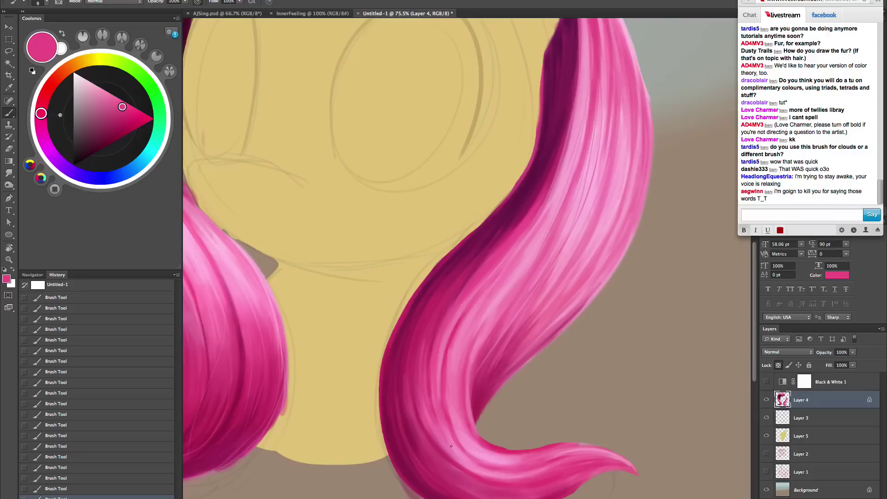
- Sample the dark plum and a saturated pink and paint fine strands through the shaded side of the lower curve
left_click(512, 227, "alt")
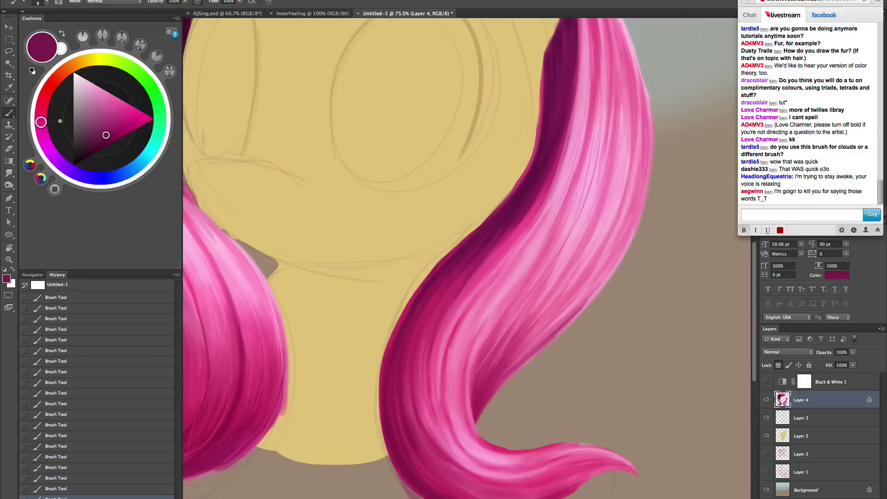
left_click(480, 277, "alt")
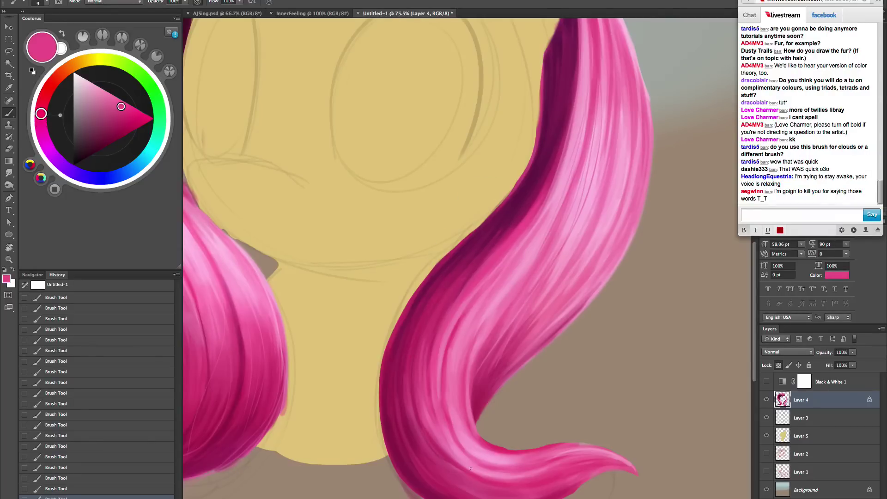
left_click_drag(400, 364, 448, 478)
- Sample pale pink from the highlight and paint fine light strands around the rear lock's lower bend and back up its middle
left_click_drag(578, 439, 559, 386)
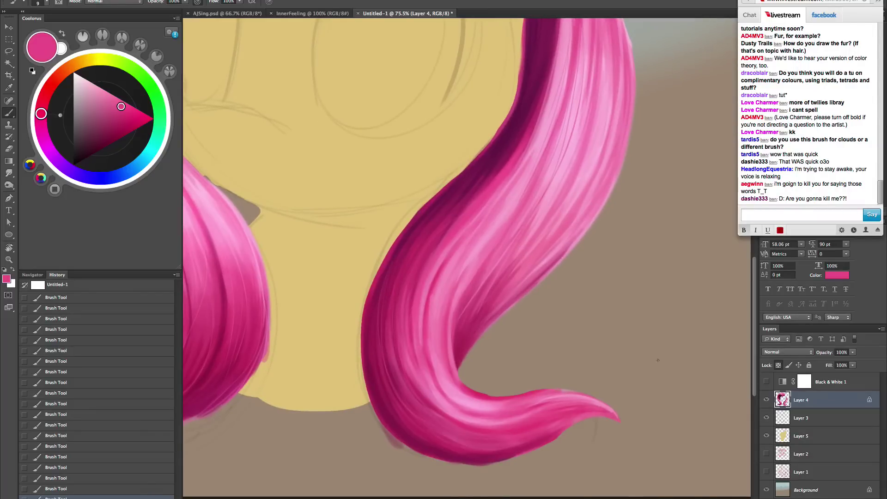
key("r")
left_click_drag(632, 387, 642, 352)
left_click(500, 212, "alt")
left_click_drag(459, 330, 502, 415)
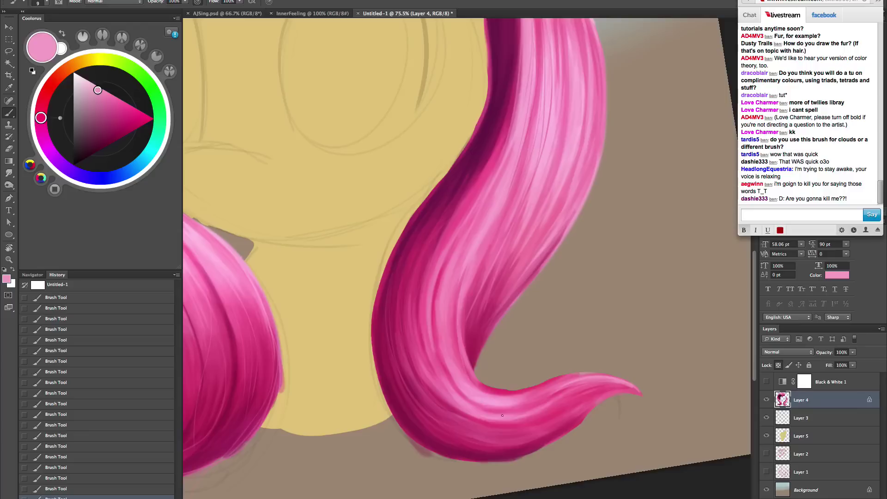
left_click_drag(461, 331, 485, 256)
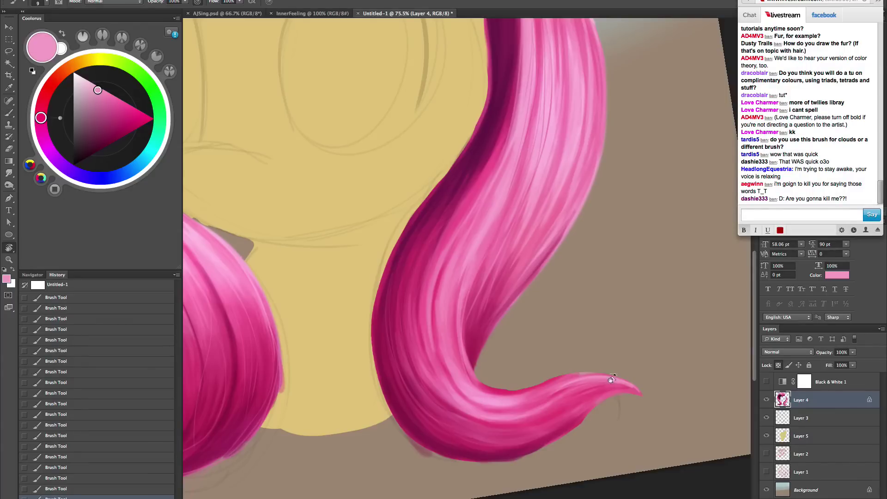
- Sample a light pink from the lower bend and paint an enlarged-brush highlight along the inner edge of the rear lock's upturned tip
key("r")
left_click_drag(578, 370, 616, 284)
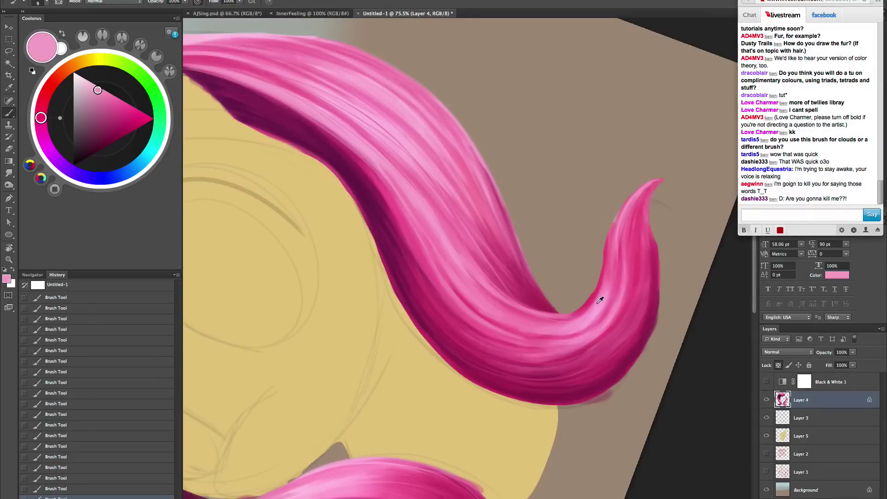
left_click(601, 299, "alt")
key("bracketright")
key("bracketright")
key("bracketright")
mouse_move(567, 317)
left_mouse_down()
mouse_move(598, 291)
mouse_move(574, 313)
mouse_move(601, 282)
mouse_move(590, 301)
mouse_move(612, 233)
left_mouse_up()
key("bracketleft")
key("bracketright")
key("bracketleft")
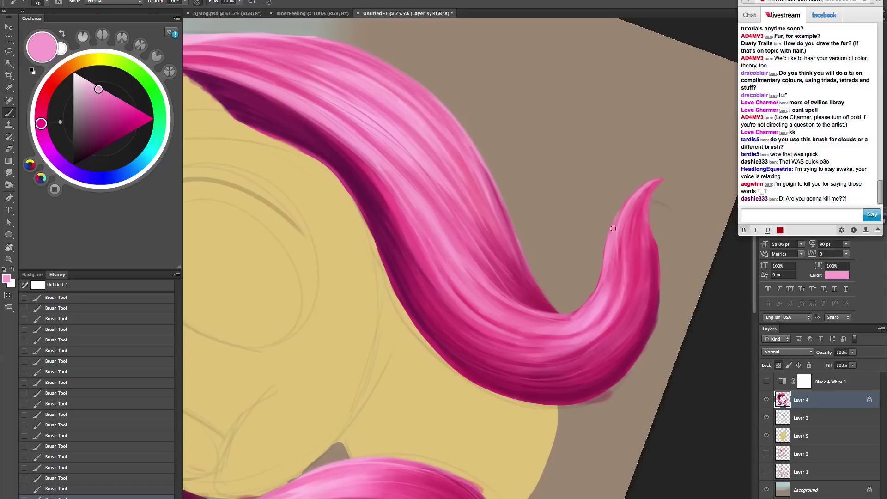
- Unlock the hair layer's transparent pixels, sample light and saturated pinks and refine the inner edge where the tip curls up
left_click(612, 236, "alt")
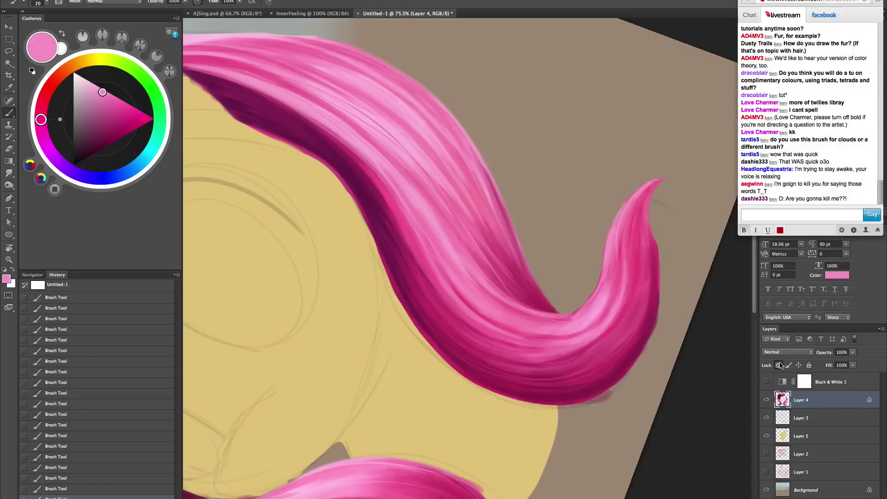
left_click(605, 275, "alt")
key("bracketright")
key("bracketright")
key("bracketright")
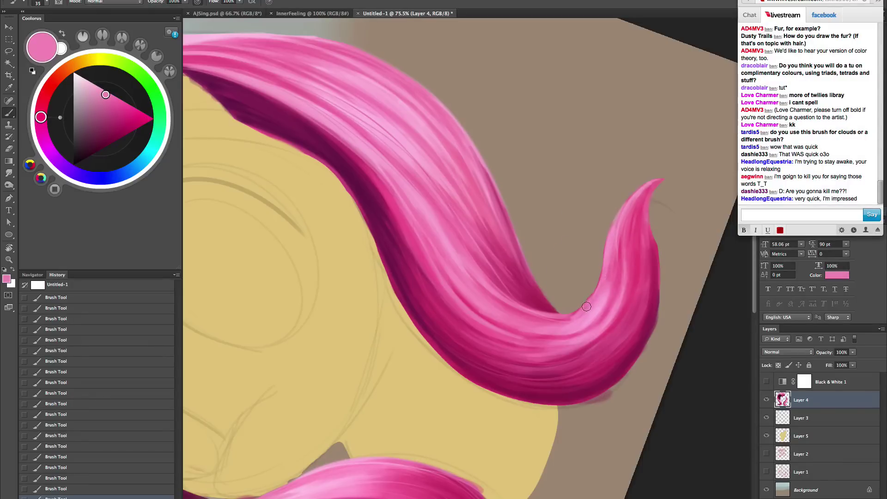
left_click(616, 271, "alt")
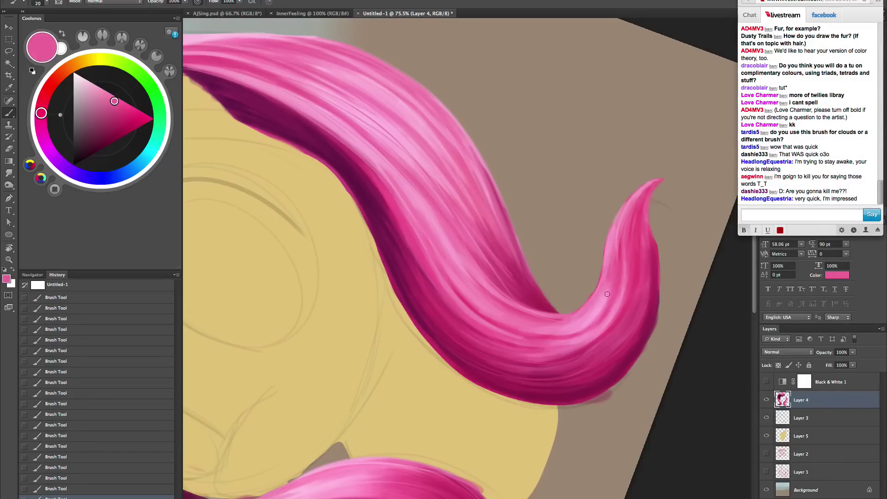
key("bracketright")
key("bracketleft")
left_click(598, 293, "alt")
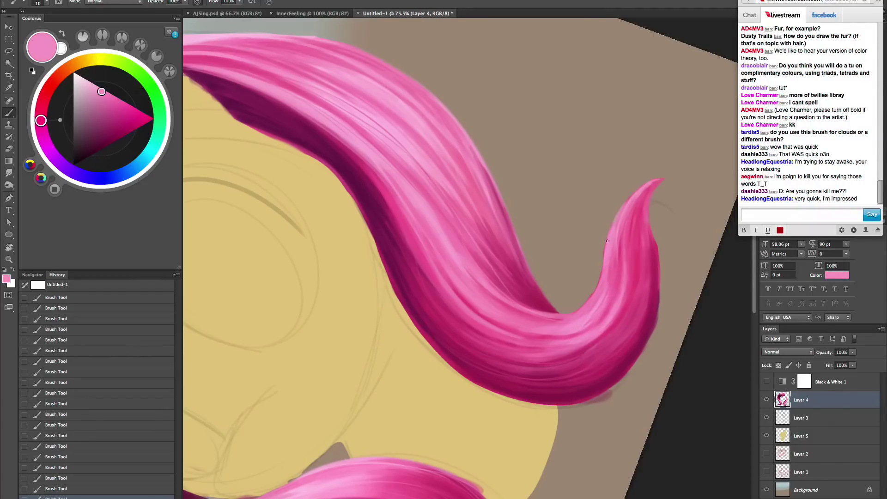
- Sample pinks near the point and extend the rear lock's tip into a finer taper with a 9 px brush
left_click(640, 192, "alt")
key("bracketleft")
left_click(654, 180, "alt")
left_click_drag(670, 175, 638, 196)
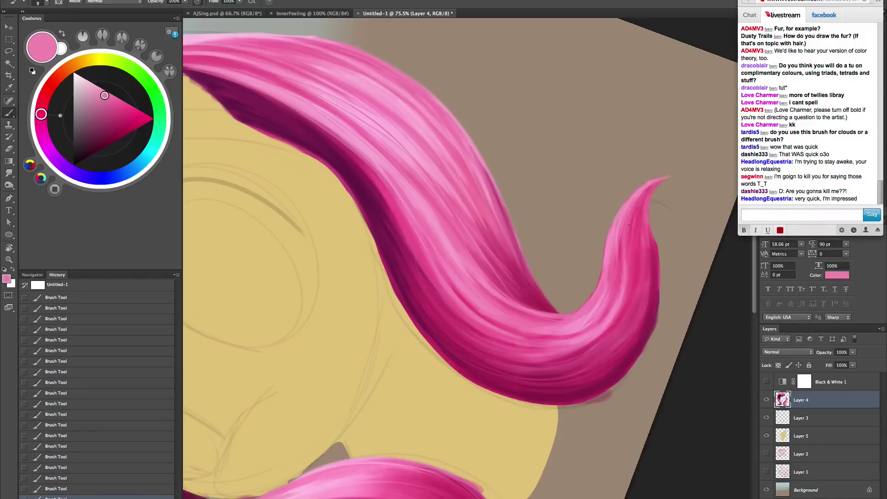
- Sample saturated and deep pinks and shade the outer side of the upturned tip down toward the bend
left_click(633, 196, "alt")
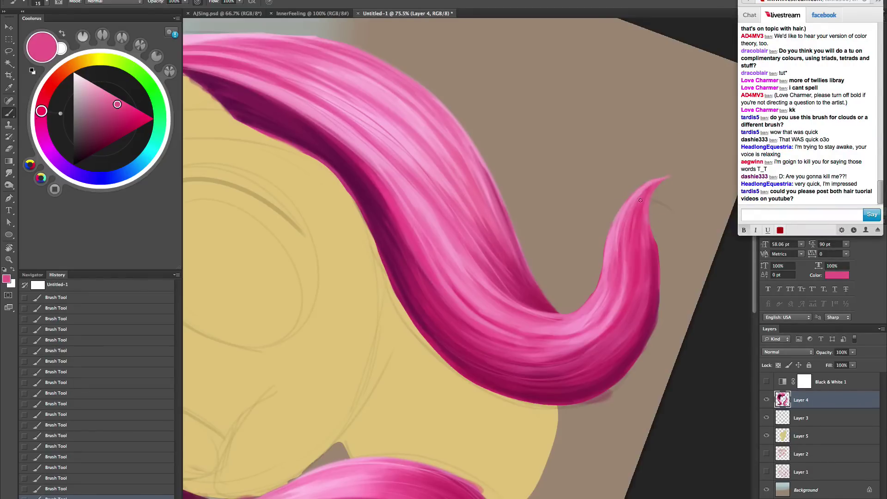
left_click(649, 237, "alt")
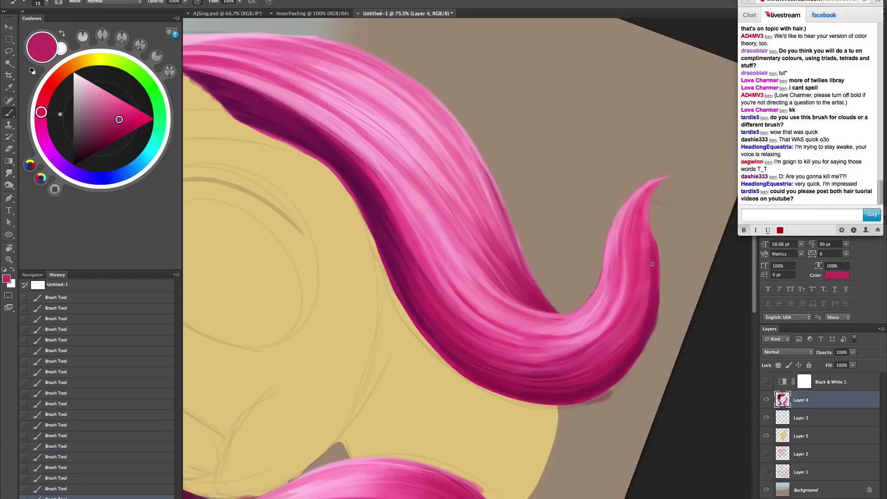
left_click_drag(642, 215, 643, 263)
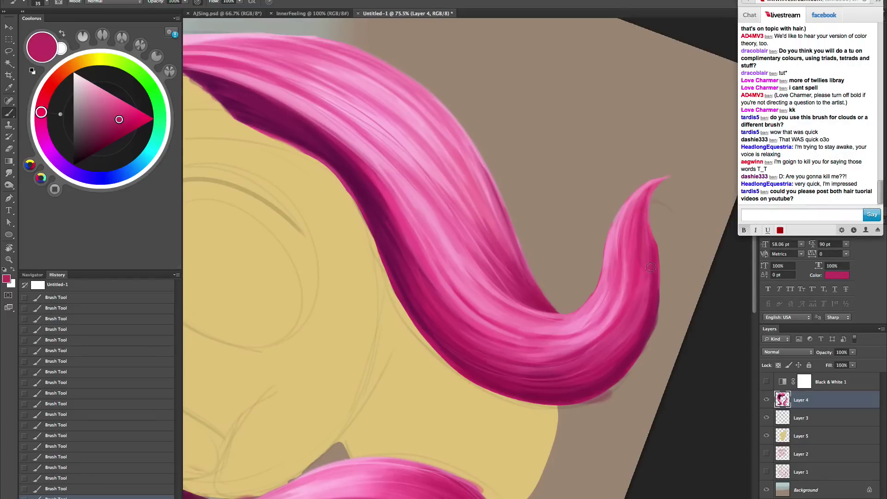
key("bracketleft")
mouse_move(647, 224)
left_mouse_down()
mouse_move(651, 196)
mouse_move(671, 177)
mouse_move(630, 276)
left_mouse_up()
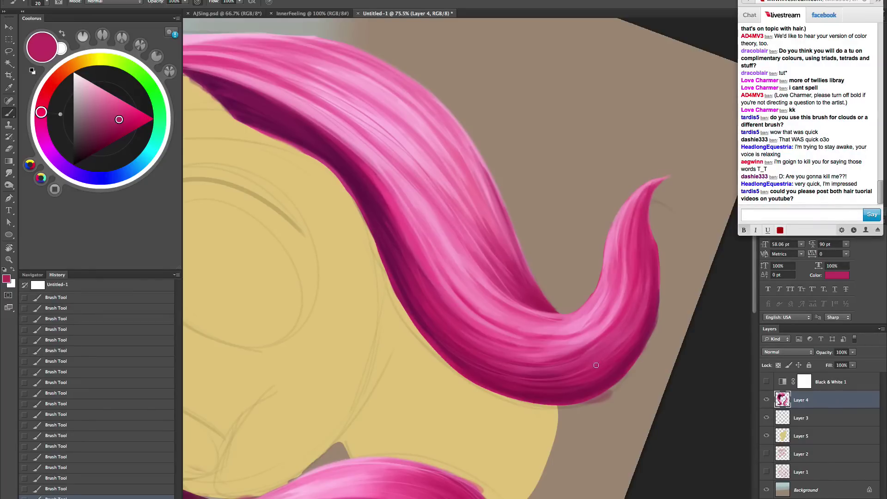
- Sample dark plum tones and touch up the shaded edge of the rear lock beside the cheek at 20 px
scroll(596, 365, "down", 10)
scroll(595, 365, "right", 4)
left_click(529, 111, "alt")
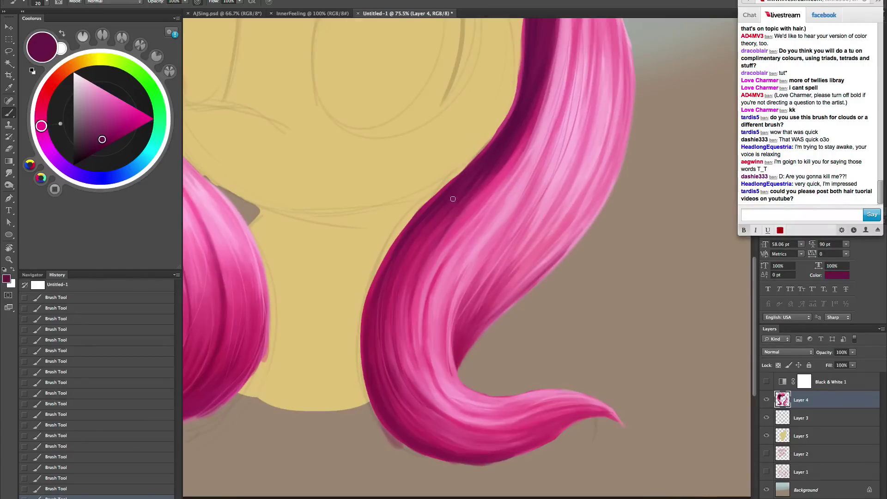
left_click(494, 182, "alt")
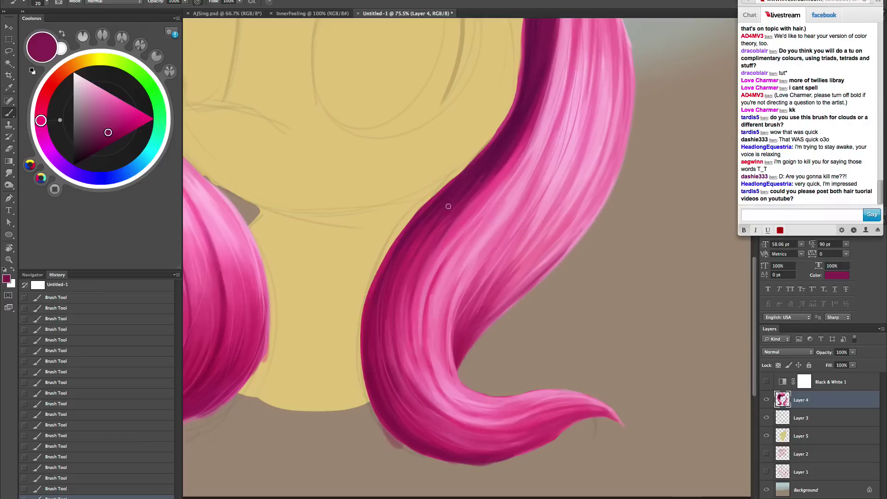
left_click(431, 215, "alt")
left_click(443, 197, "alt")
- Shrink the brush and paint thin dark stray hairs just outside the shaded edge of the rear lock's lower curve
right_click(474, 191)
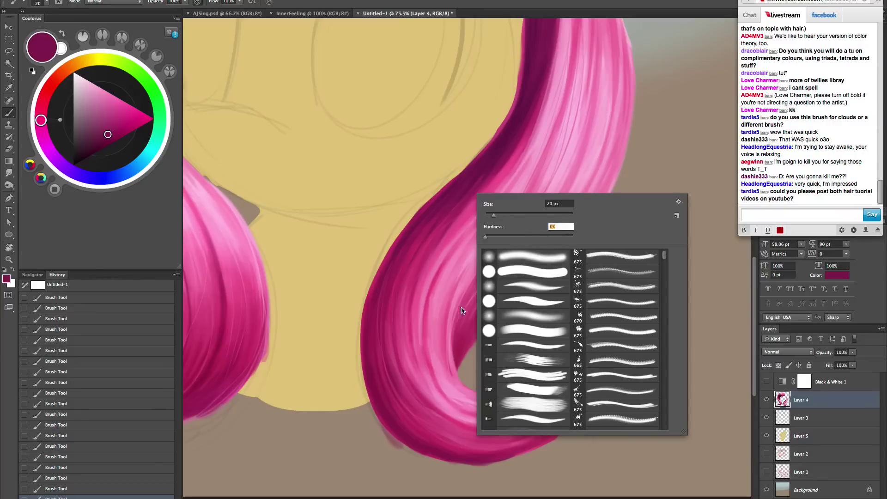
key("Return")
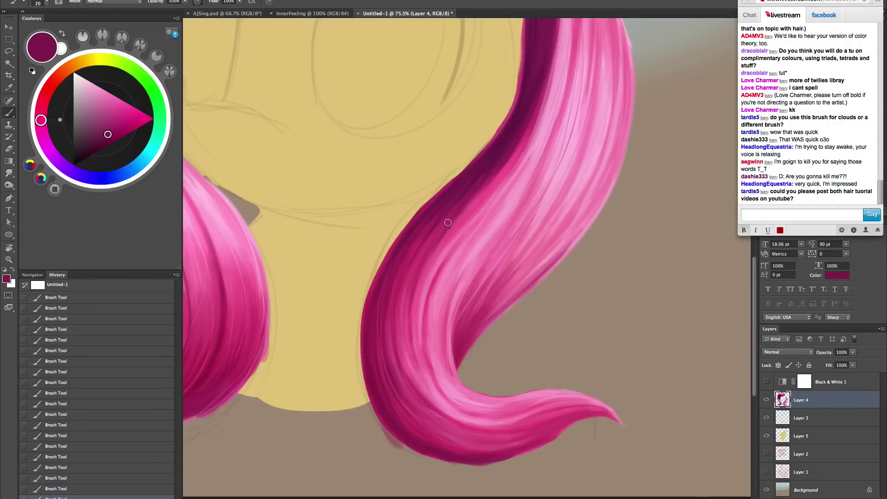
key("bracketleft")
key("bracketleft")
key("bracketleft")
left_click_drag(397, 231, 356, 388)
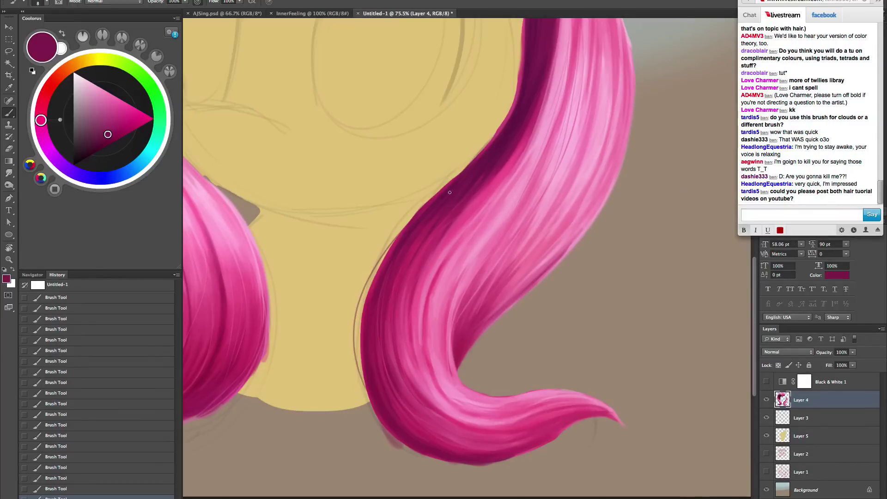
left_click_drag(385, 258, 379, 423)
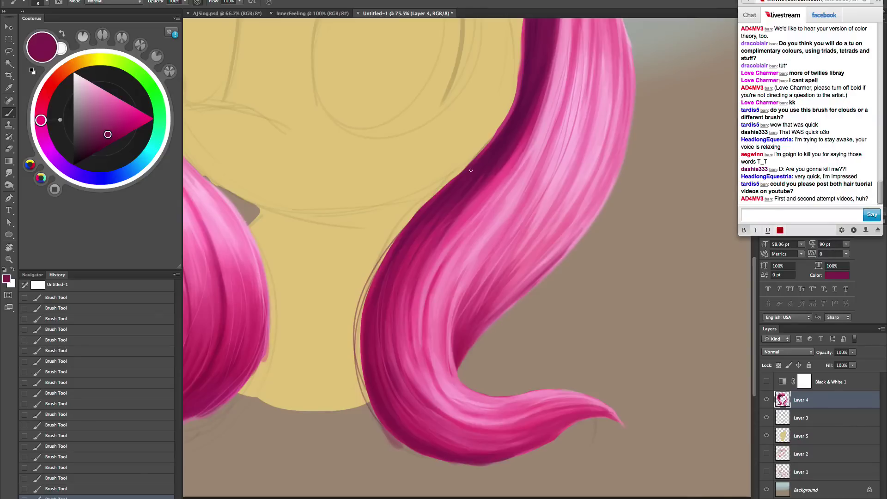
left_click(488, 147, "alt")
mouse_move(446, 185)
left_mouse_down()
mouse_move(399, 225)
mouse_move(366, 295)
left_mouse_up()
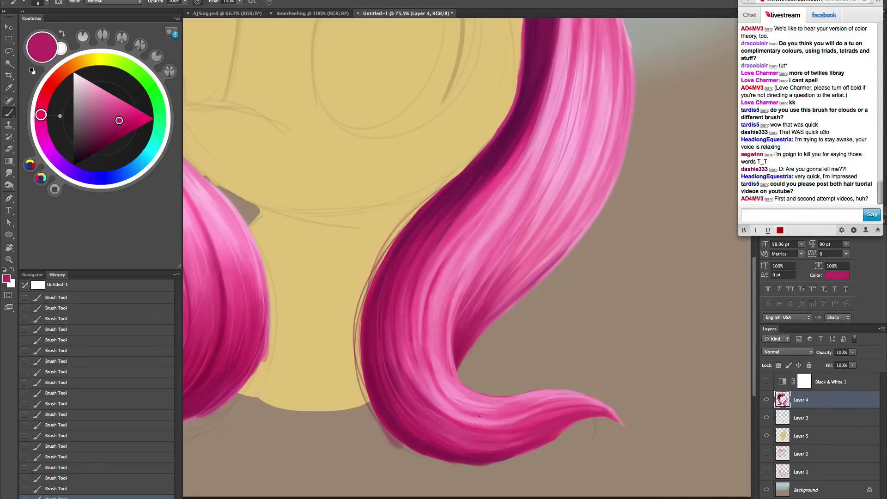
- Erase the stray paint under the rear lock's lower bend and clean its outer edge with a 45 px eraser
key("e")
left_click_drag(374, 418, 398, 446)
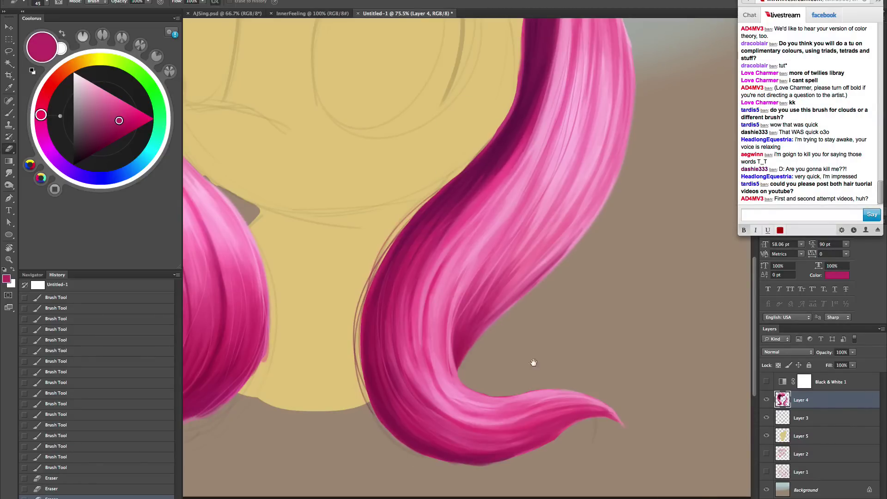
left_click_drag(568, 362, 498, 388)
key("b")
left_click_drag(545, 204, 525, 366)
key("e")
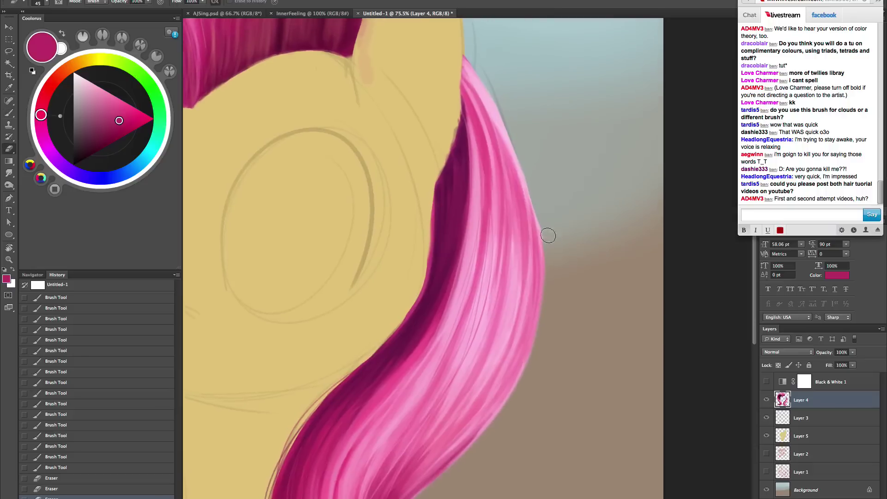
left_click_drag(546, 229, 547, 234)
- Sample pale pink from the root and paint fine stray hairs along the rear lock's upper outer edge
key("b")
left_click(497, 116, "alt")
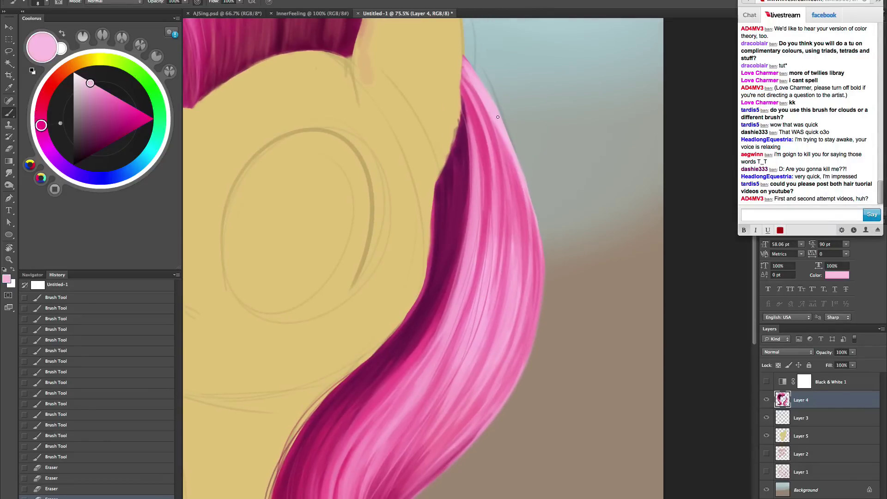
left_click_drag(519, 149, 528, 187)
left_click_drag(540, 246, 539, 292)
mouse_move(532, 181)
left_mouse_down()
mouse_move(526, 359)
mouse_move(558, 233)
mouse_move(556, 199)
left_mouse_up()
mouse_move(518, 242)
left_mouse_down()
mouse_move(419, 385)
mouse_move(436, 382)
mouse_move(448, 303)
left_mouse_up()
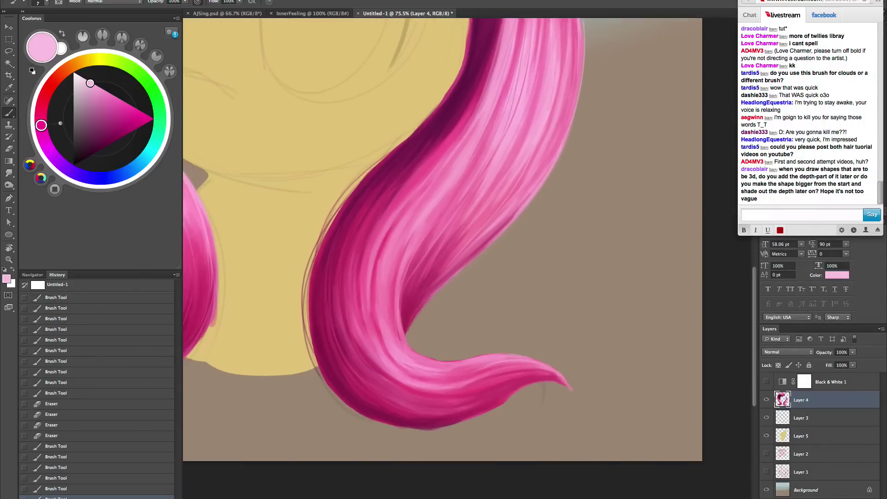
- Paint fine pale pink 7 px strands around the inside of the lower bend, through its middle and toward the tip
left_click_drag(397, 278, 412, 353)
left_click_drag(398, 295, 407, 344)
mouse_move(400, 319)
left_mouse_down()
mouse_move(423, 359)
mouse_move(394, 344)
left_mouse_up()
mouse_move(387, 327)
left_mouse_down()
mouse_move(408, 362)
mouse_move(436, 369)
left_mouse_up()
left_click_drag(418, 362, 470, 366)
left_click_drag(363, 245, 375, 338)
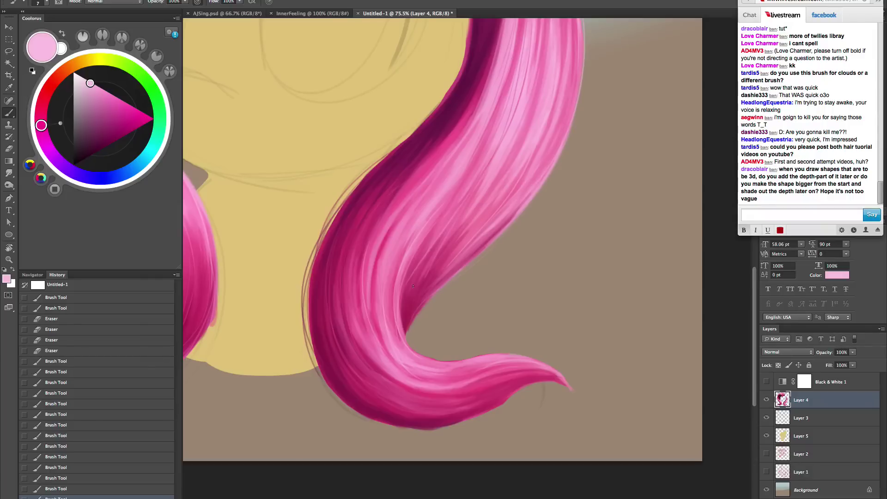
left_click_drag(352, 278, 359, 327)
left_click_drag(409, 385, 481, 386)
left_click_drag(467, 392, 511, 382)
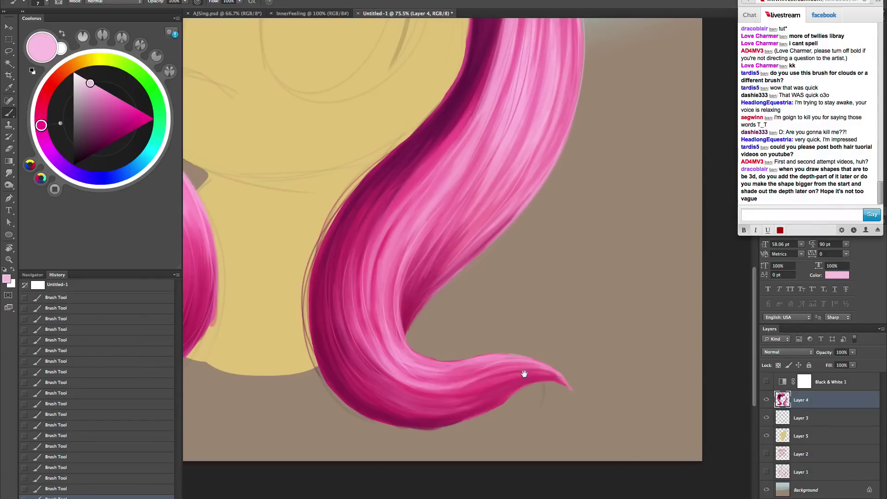
- Paint a fine pale pink strand down the inner side of the rear lock's upturned tip
left_click_drag(524, 374, 512, 368)
key("r")
left_click_drag(575, 376, 574, 186)
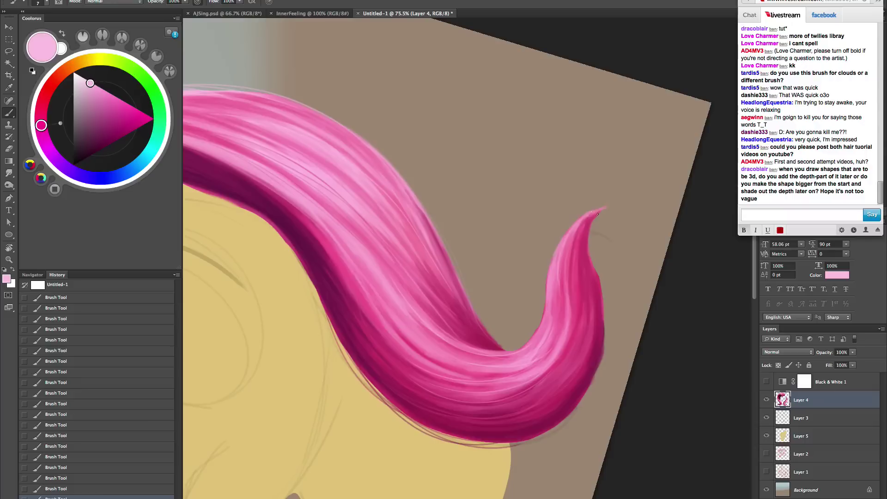
left_click_drag(555, 253, 562, 342)
- Sample deep pinks from the tip and add thin stray hairs off its point and along its outer edge
left_click(586, 256, "alt")
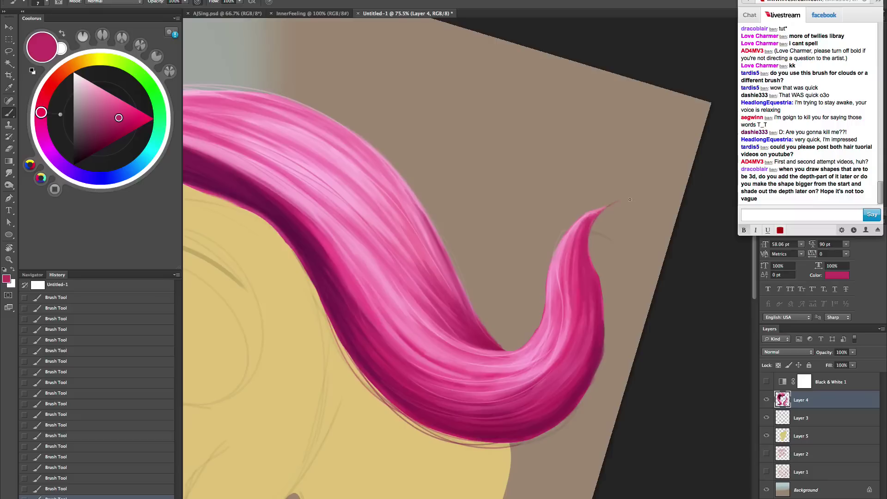
left_click(596, 279, "alt")
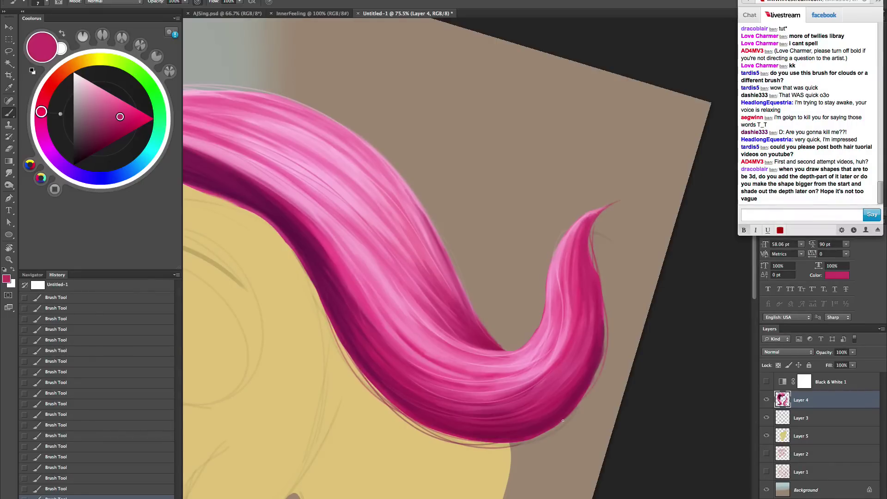
key("Escape")
- Sample pale pink at the rear lock's root and paint long loose strands crossing its middle down to the lower bend
left_click_drag(539, 351, 574, 488)
left_click_drag(547, 314, 515, 435)
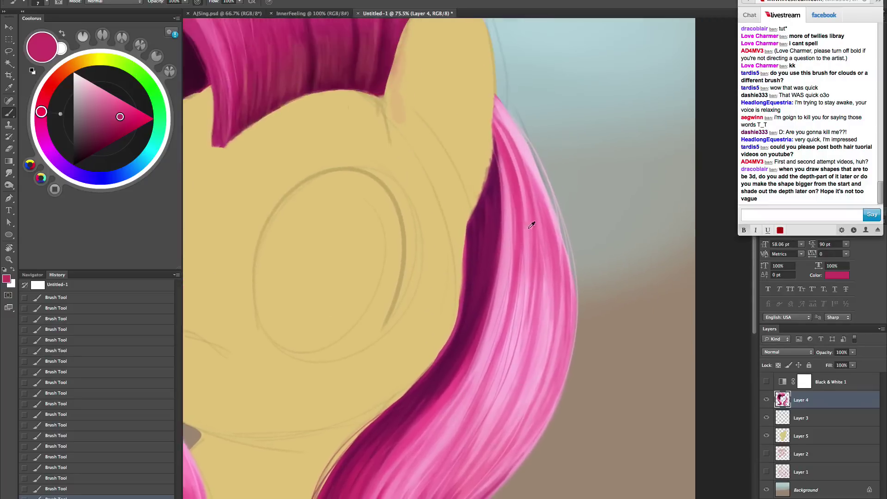
left_click(518, 130, "alt")
left_click_drag(517, 129, 530, 120)
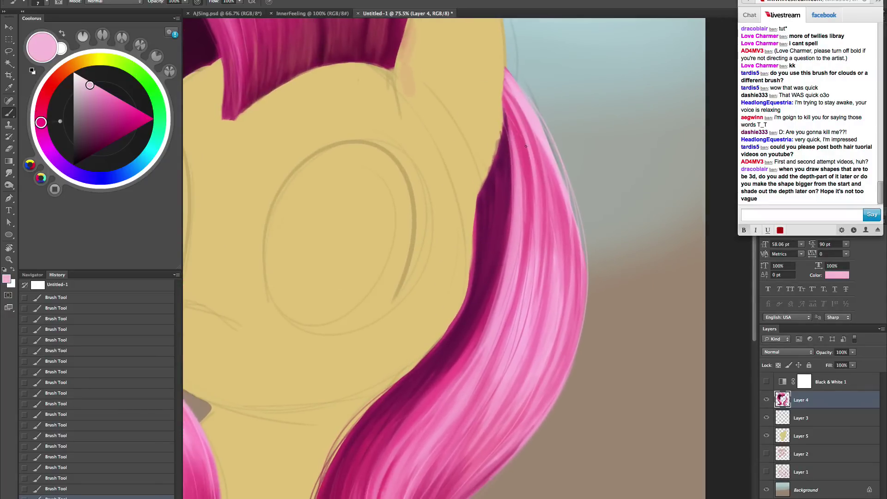
scroll(554, 418, "down", 3)
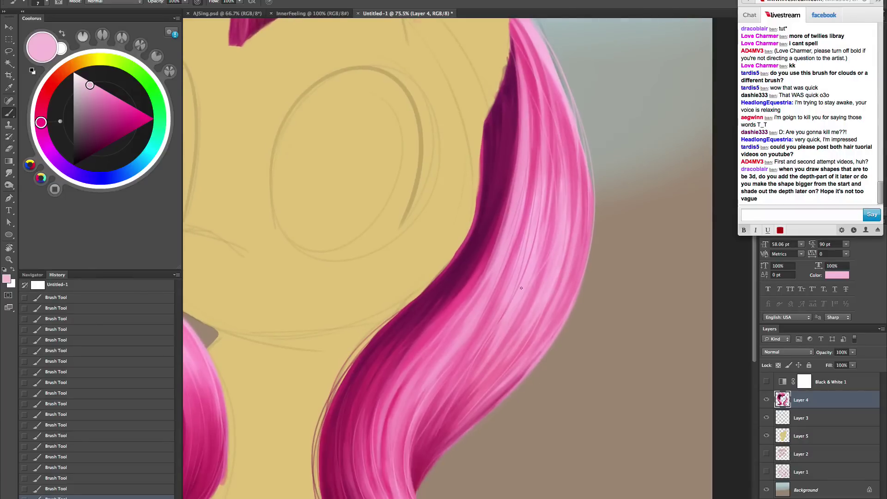
left_click_drag(544, 255, 358, 470)
left_click_drag(502, 374, 517, 286)
left_click_drag(537, 227, 469, 368)
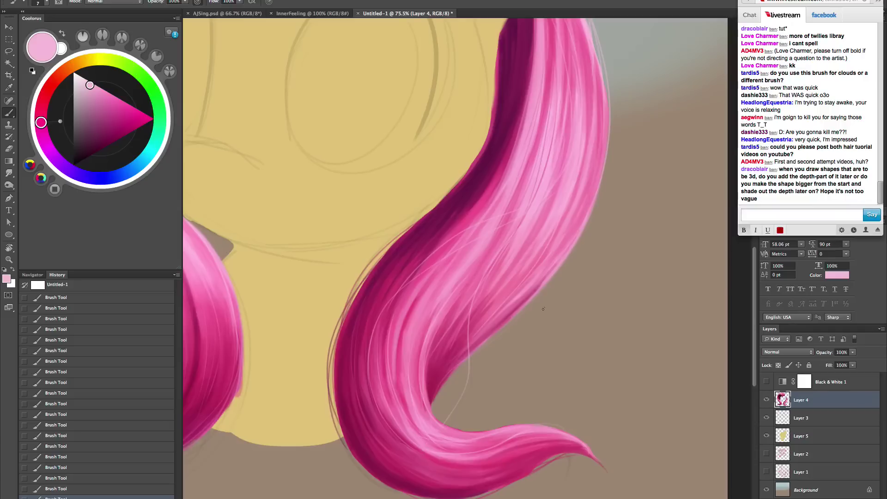
- Undo the latest loose strand and repaint it in pale pink down the inner side of the lower bend
left_click_drag(489, 311, 431, 409)
key("ctrl+z")
left_click_drag(480, 324, 444, 421)
- Sample dark plum from the shadow and paint thin stray hairs along the rear lock's edge against the cheek
scroll(585, 329, "up", 5)
left_click(539, 169, "alt")
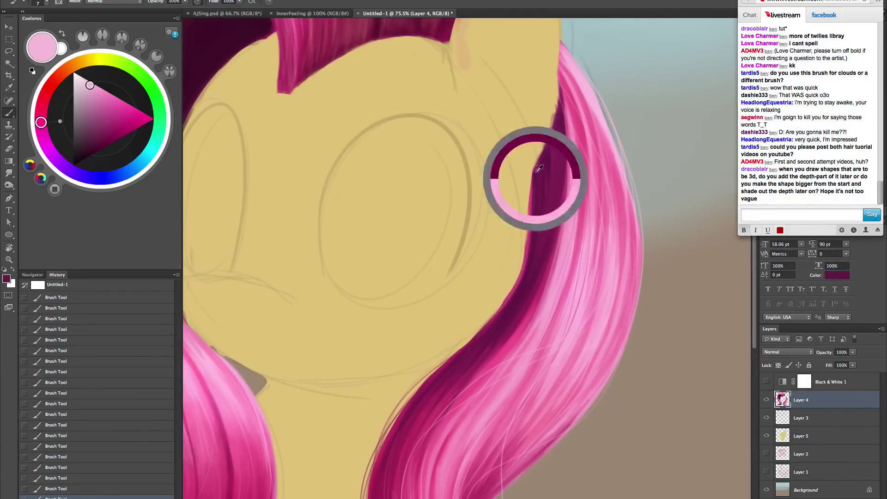
left_click_drag(506, 298, 456, 352)
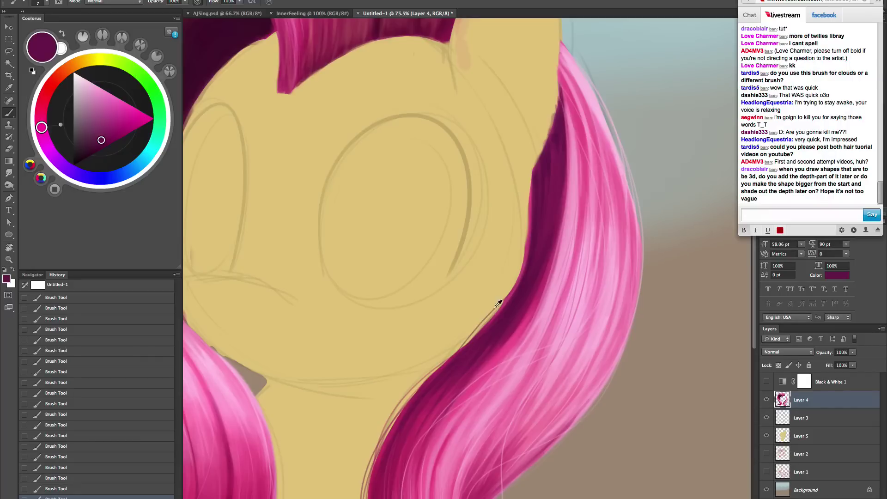
left_click(573, 131, "alt")
left_click_drag(565, 207, 494, 366)
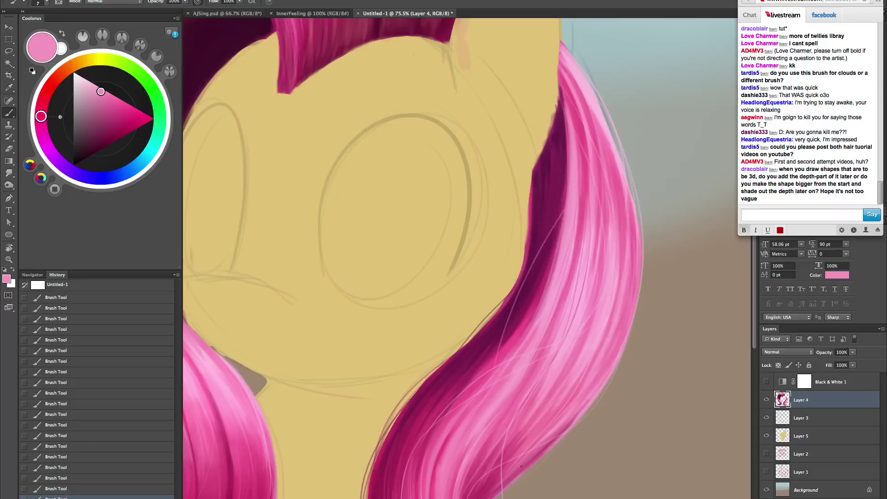
key("ctrl+z")
- Sample medium pink near the rear lock's root and paint a thin strand across its middle, redoing the first attempt
left_click(572, 142, "alt")
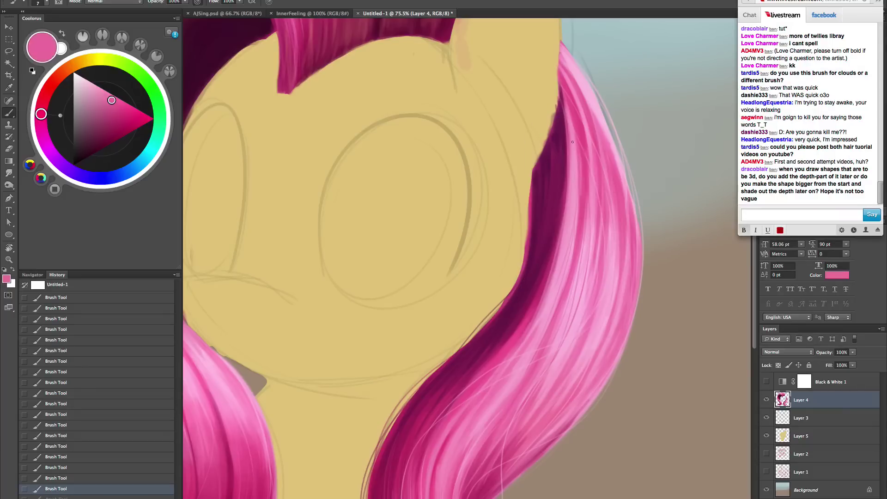
left_click_drag(512, 316, 504, 330)
key("ctrl+z")
left_click_drag(531, 303, 504, 345)
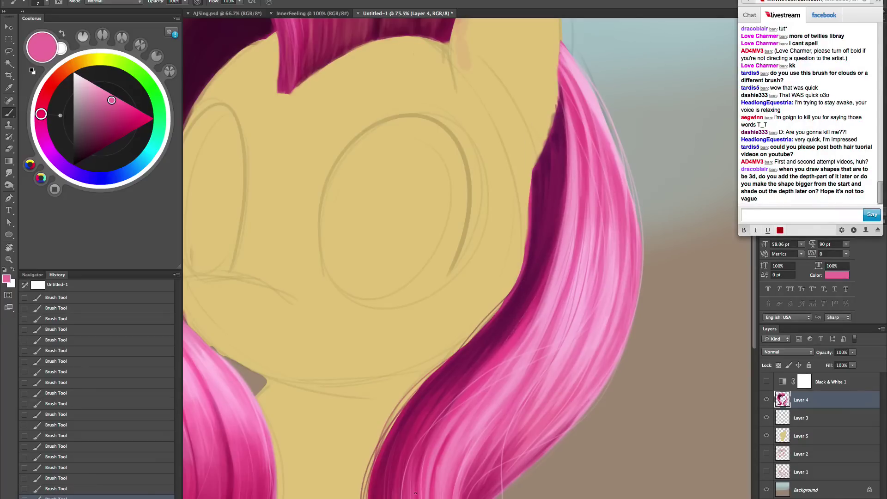
- Sample deep magenta, bright pink and dark plum in turn to refine fine strands along the rear lock's inner shadow
left_click_drag(496, 410, 518, 281)
left_click(416, 300, "alt")
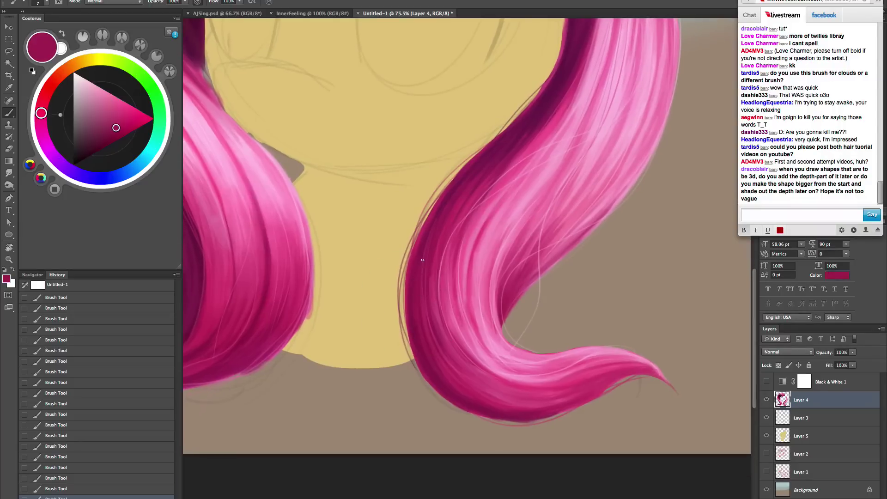
left_click_drag(476, 341, 472, 386)
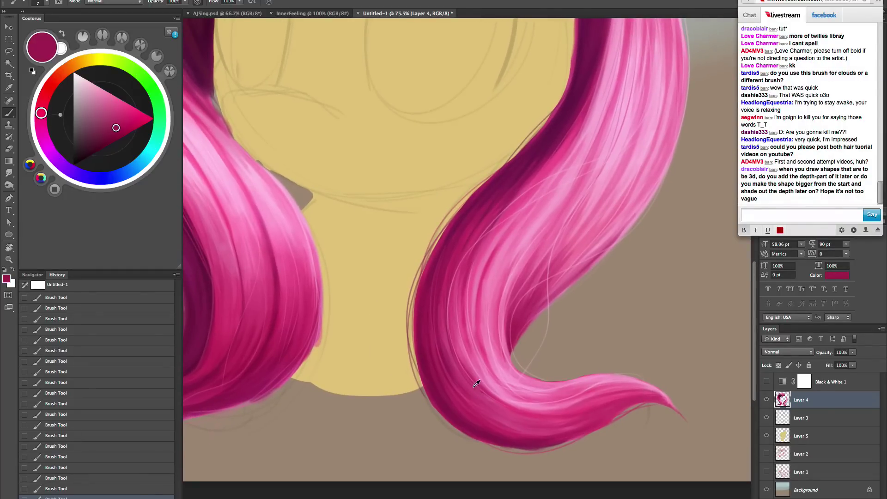
left_click(561, 152, "alt")
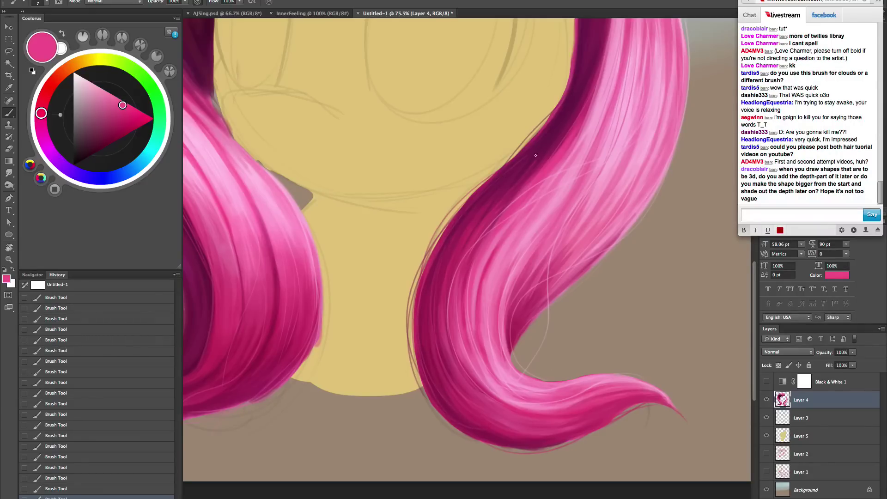
scroll(535, 155, "up", 5)
left_click(532, 212, "alt")
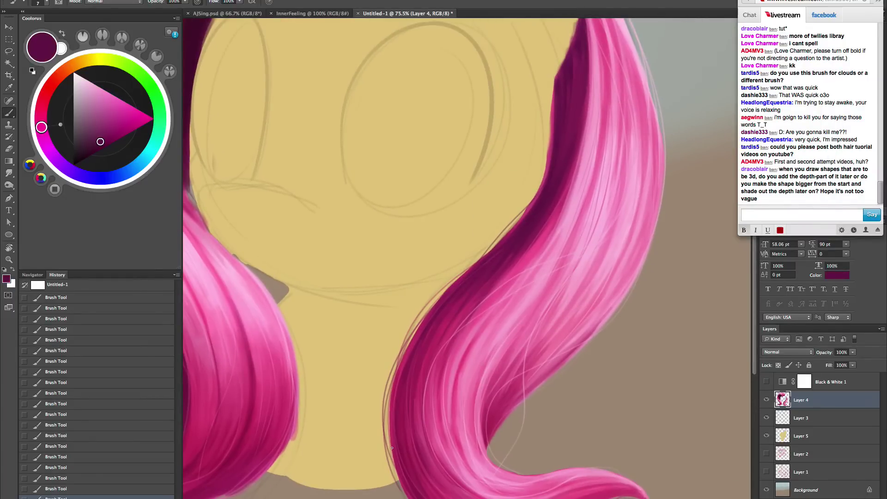
scroll(524, 323, "up", 3)
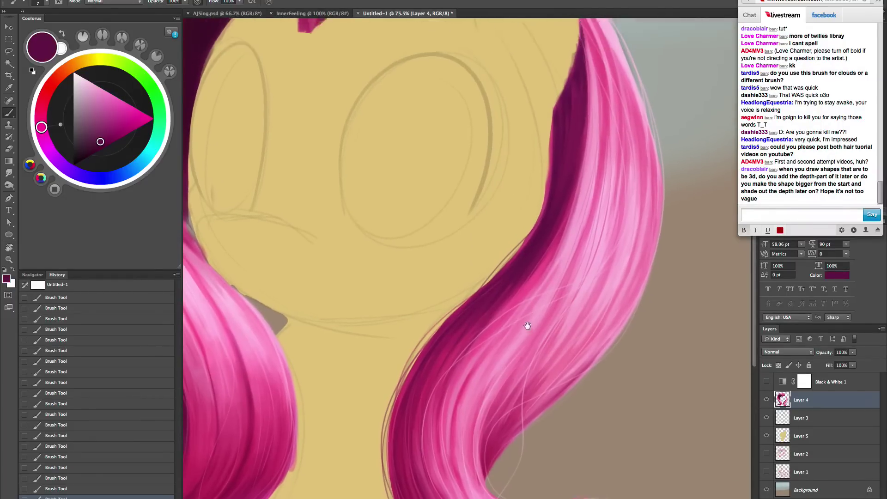
left_click_drag(528, 341, 527, 342)
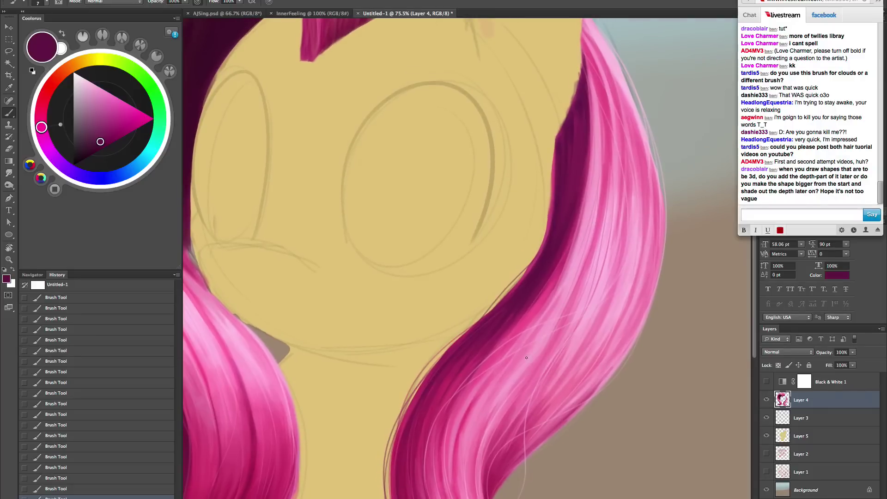
- Examine the whole mane at reduced zoom to judge the balance of both locks
key("z")
left_click(595, 353, "alt")
left_click(596, 352, "alt")
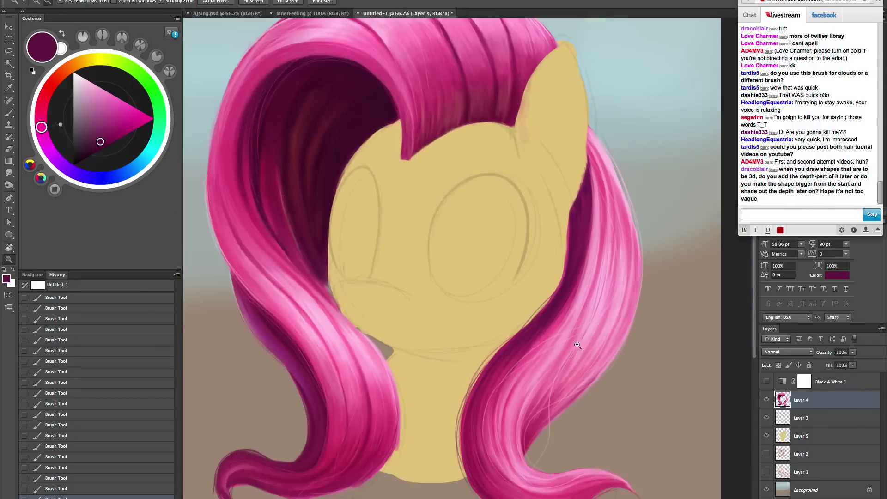
left_click(528, 350, "alt")
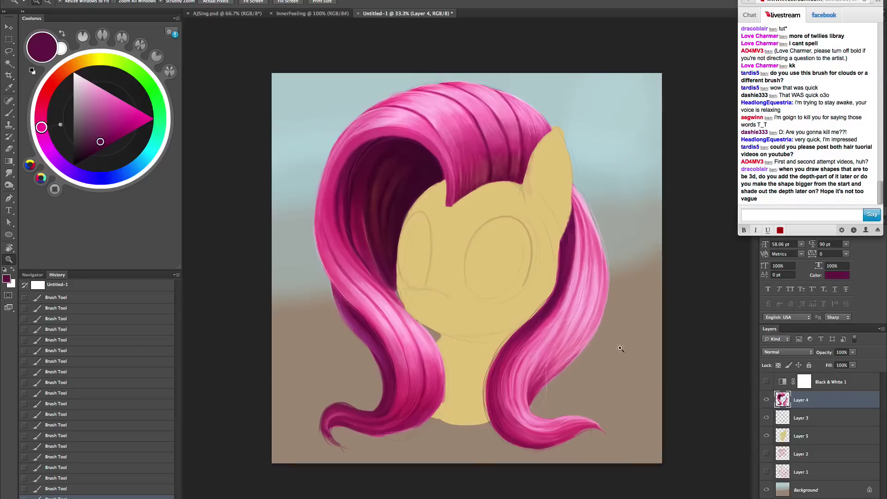
left_click_drag(619, 350, 627, 349)
left_click(573, 354, "alt")
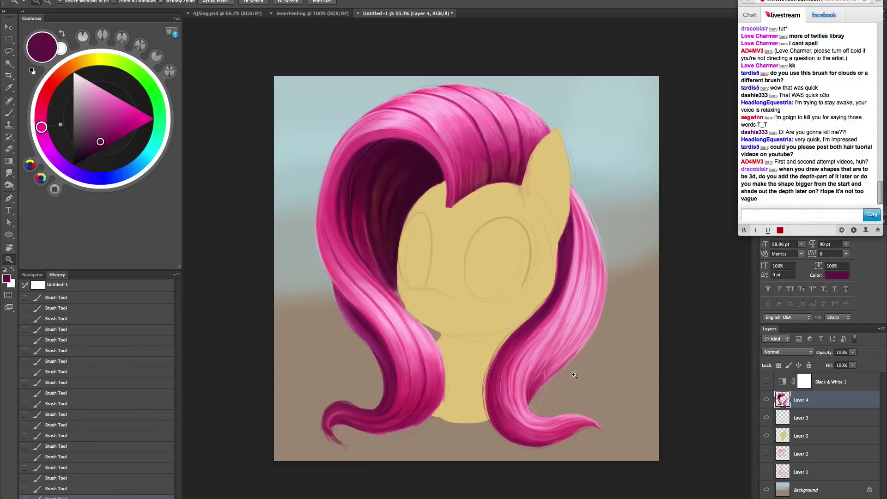
left_click(541, 409)
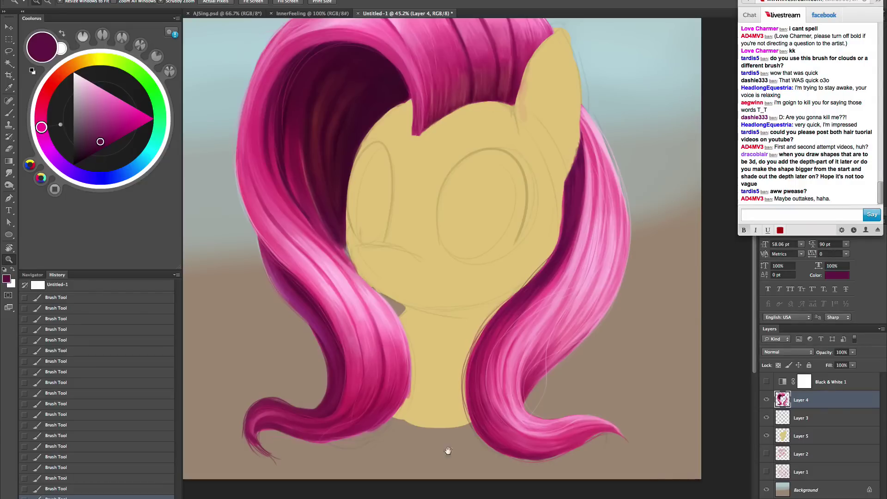
- Rotate the canvas and try a loose pale pink strand on the front lock's lower bend
left_click_drag(559, 398, 658, 370)
key("r")
mouse_move(507, 365)
left_mouse_down()
mouse_move(586, 306)
mouse_move(592, 372)
left_mouse_up()
key("b")
left_click(384, 118, "alt")
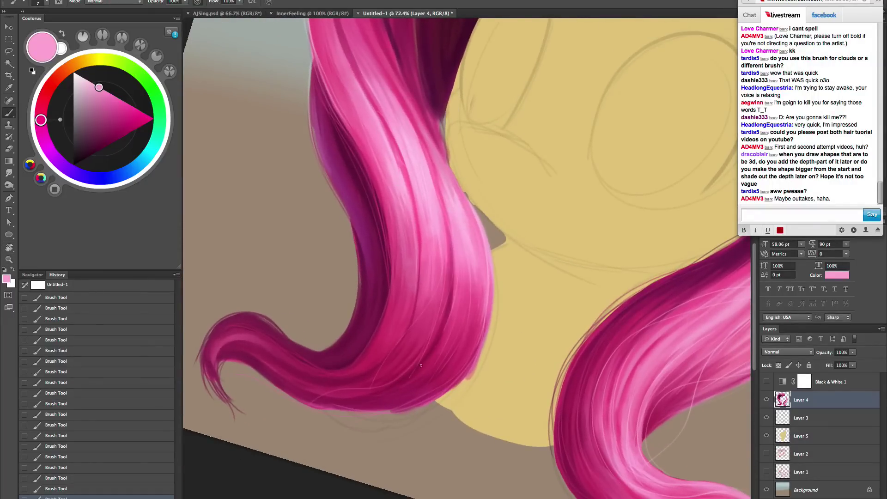
key("super+z")
key("Escape")
- Sample the face's tan colour, shift its hue towards orange and set the brush size to 20
key("z")
mouse_move(634, 348)
left_mouse_down()
mouse_move(587, 365)
mouse_move(485, 440)
left_mouse_up()
left_click_drag(521, 259, 564, 228)
key("b")
left_click(586, 247, "alt")
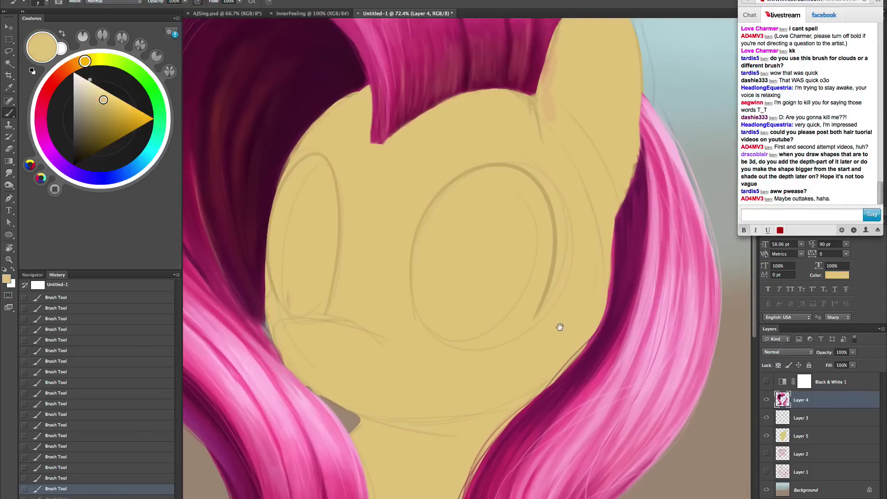
key("z")
mouse_move(559, 326)
left_mouse_down()
mouse_move(502, 293)
mouse_move(544, 289)
left_mouse_up()
key("b")
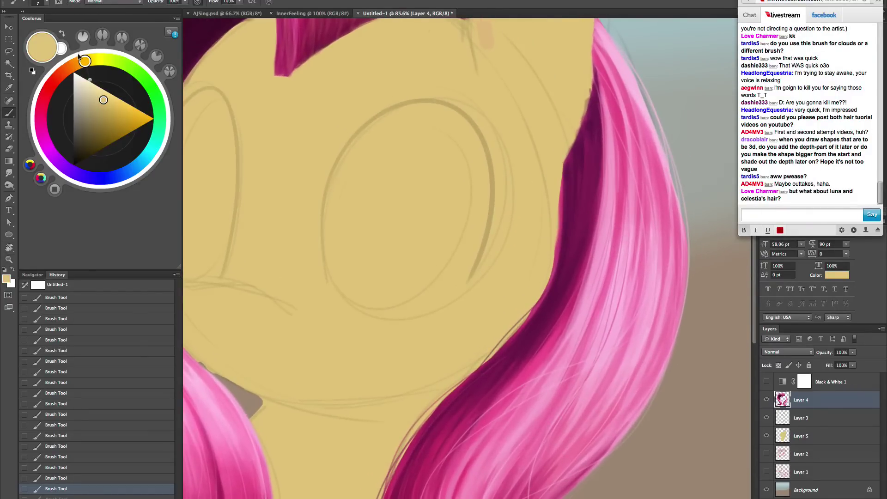
left_click_drag(78, 56, 70, 67)
key("]")
key("]")
key("]")
key("]")
- Try light orange-tan strokes down the rear lock's dark shadow beside the cheek, and undo them
left_click_drag(576, 215, 559, 276)
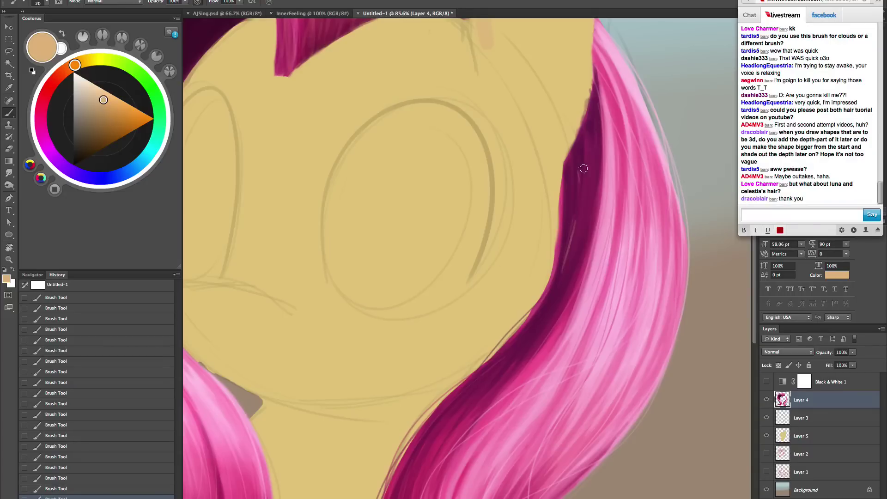
left_click_drag(584, 169, 572, 245)
key("super+z")
key("ctrl+alt+z")
key("ctrl+alt+z")
key("ctrl+alt+z")
key("ctrl+alt+z")
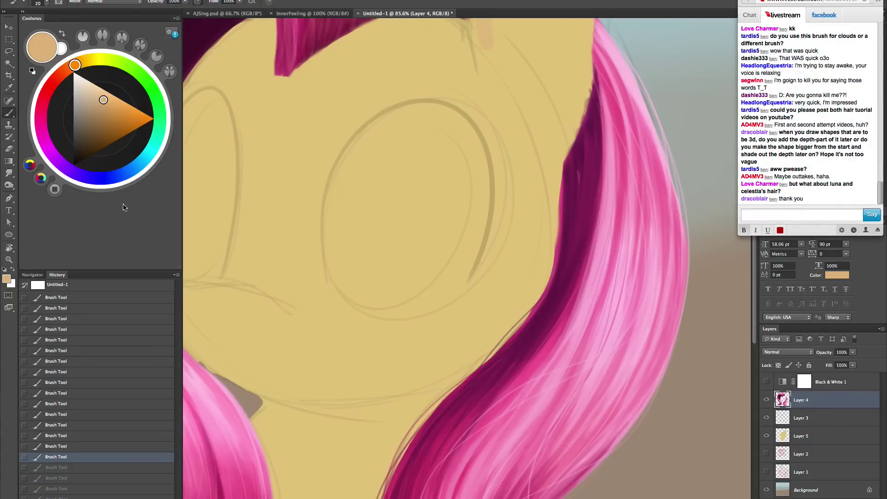
- Choose a burnt orange, set the brush size to 25 and paint reflected-light strands in the shadow beside the cheek
left_click(67, 69)
left_click_drag(65, 71, 62, 73)
left_click(114, 115)
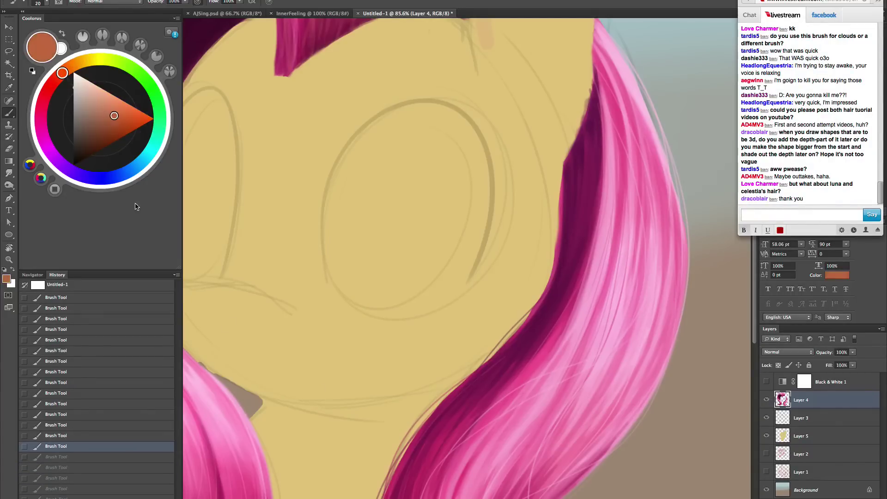
key("]")
mouse_move(577, 151)
left_mouse_down()
mouse_move(555, 298)
mouse_move(581, 178)
mouse_move(517, 363)
left_mouse_up()
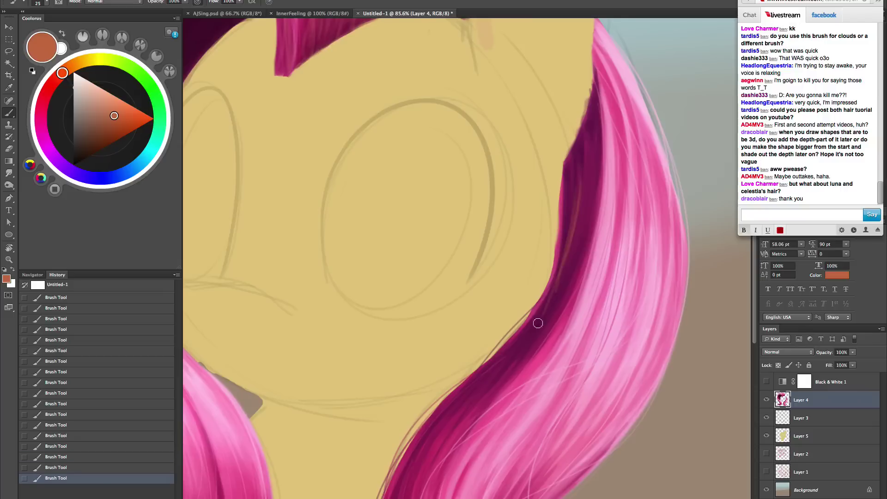
mouse_move(576, 235)
left_mouse_down()
mouse_move(545, 310)
mouse_move(447, 430)
mouse_move(481, 399)
mouse_move(550, 311)
mouse_move(429, 421)
mouse_move(550, 303)
mouse_move(559, 276)
mouse_move(500, 364)
mouse_move(579, 211)
left_mouse_up()
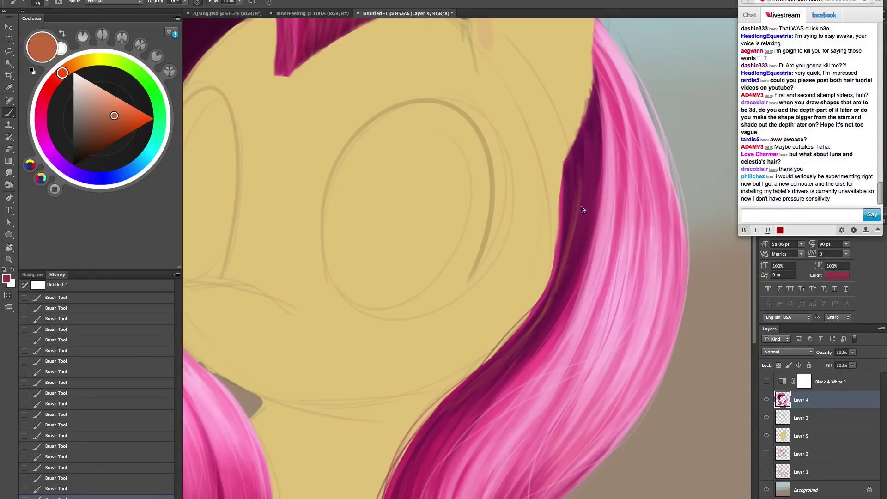
- Sample the blended reddish plum and carry the reflected light along the rear lock's shadow down towards the neck
left_click(528, 349, "alt")
mouse_move(553, 295)
left_mouse_down()
mouse_move(584, 198)
mouse_move(435, 443)
left_mouse_up()
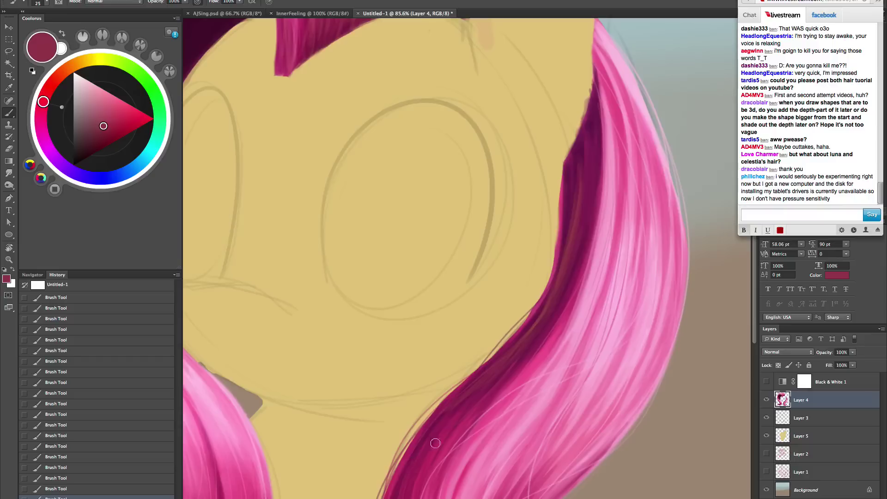
left_click_drag(500, 391, 540, 259)
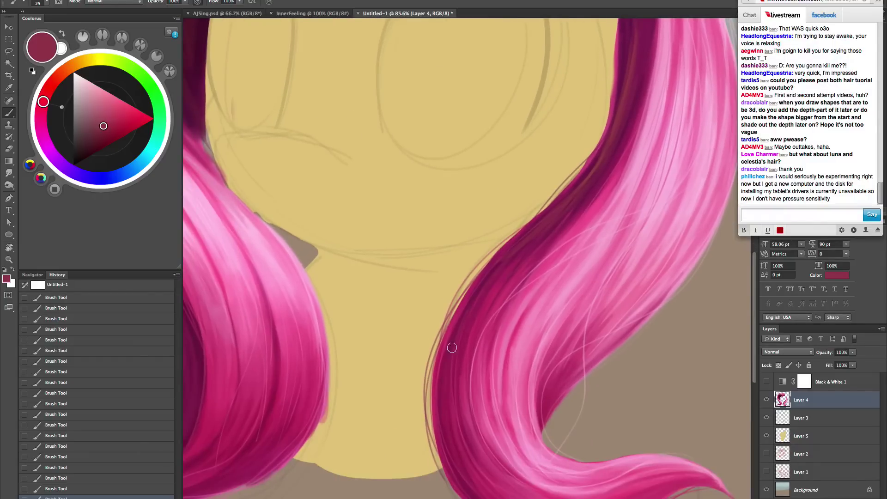
- Sample the skin's tan and paint reflected-light strands along the rear lock's inner edge beside the neck, undoing the last one
left_click(358, 206, "alt")
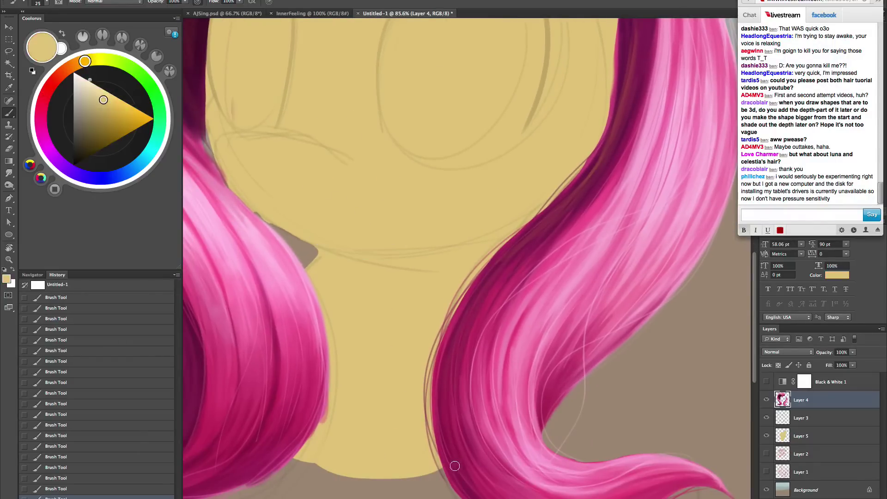
mouse_move(455, 465)
left_mouse_down()
mouse_move(440, 346)
mouse_move(478, 493)
mouse_move(462, 458)
mouse_move(453, 340)
mouse_move(480, 277)
left_mouse_up()
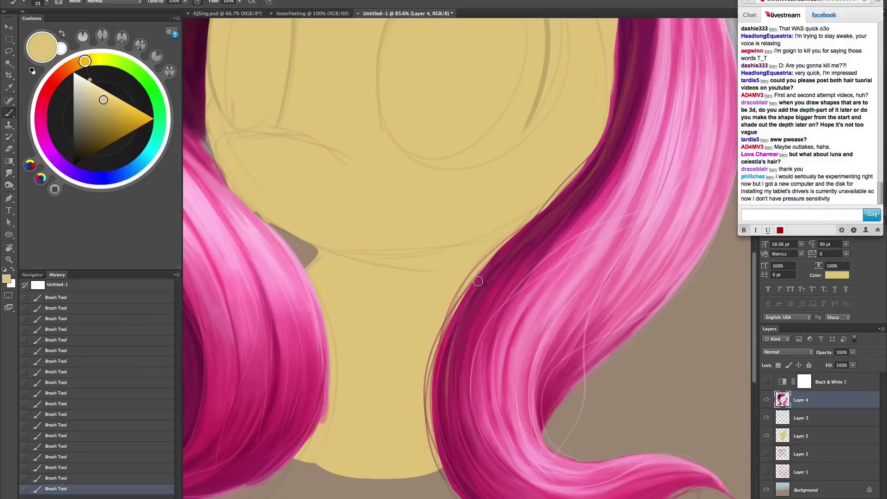
left_click_drag(442, 370, 449, 453)
mouse_move(491, 268)
left_mouse_down()
mouse_move(466, 464)
mouse_move(462, 363)
left_mouse_up()
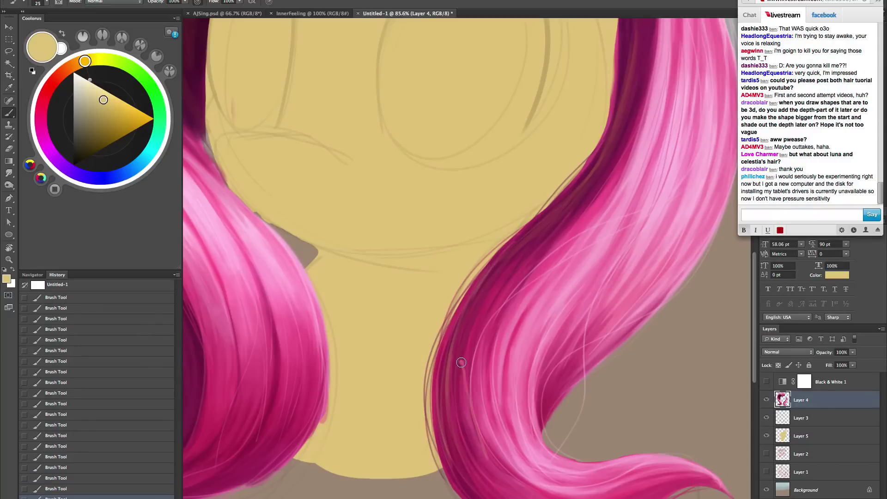
key("super+z")
- Paint longer tan strands from below the jaw down the rear lock's dark inner side, redoing one that sits too far in
mouse_move(460, 426)
left_mouse_down()
mouse_move(465, 327)
mouse_move(499, 271)
left_mouse_up()
mouse_move(534, 242)
left_mouse_down()
mouse_move(451, 367)
mouse_move(463, 470)
left_mouse_up()
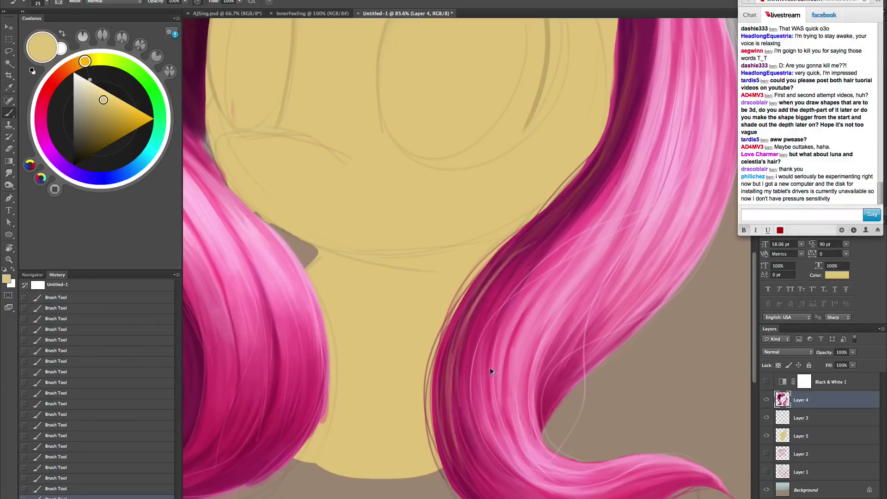
key("super+z")
left_click_drag(525, 239, 452, 369)
mouse_move(514, 246)
left_mouse_down()
mouse_move(436, 373)
mouse_move(442, 467)
left_mouse_up()
mouse_move(441, 352)
left_mouse_down()
mouse_move(541, 217)
mouse_move(485, 267)
mouse_move(463, 478)
left_mouse_up()
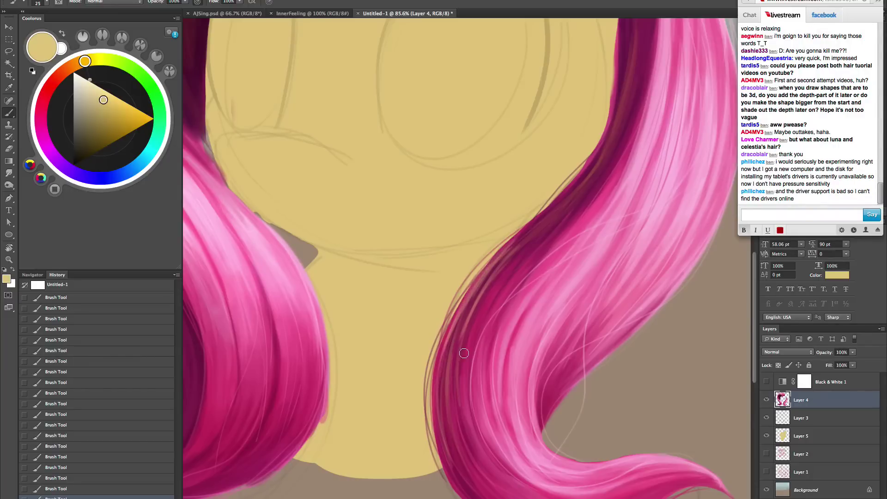
- Reduce the brush size to 10 and add finer tan strands along the rear lock's edge against the neck
key("bracketleft")
key("bracketleft")
left_click_drag(447, 336, 455, 465)
left_click_drag(441, 425, 462, 295)
mouse_move(437, 411)
left_mouse_down()
mouse_move(447, 475)
mouse_move(504, 257)
left_mouse_up()
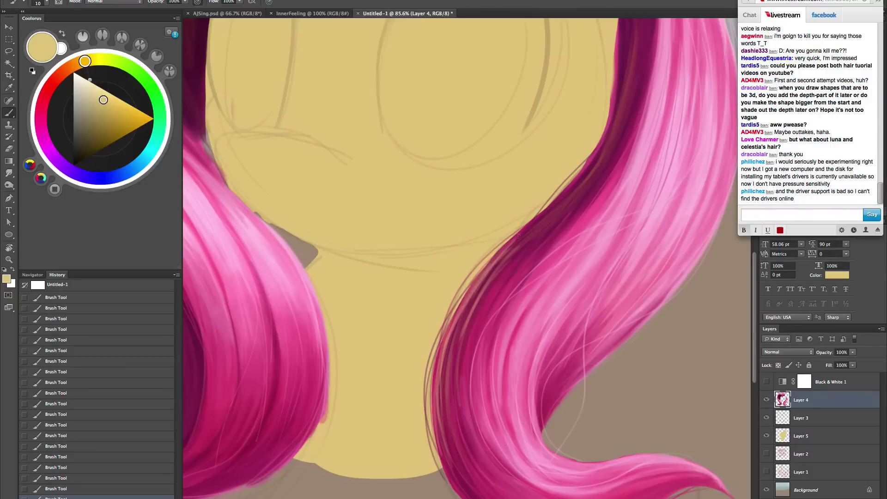
- Paint a fine tan strand from the jawline down the rear lock's shadow, undoing and repeating it until placed
left_click_drag(538, 231, 453, 392)
key("super+z")
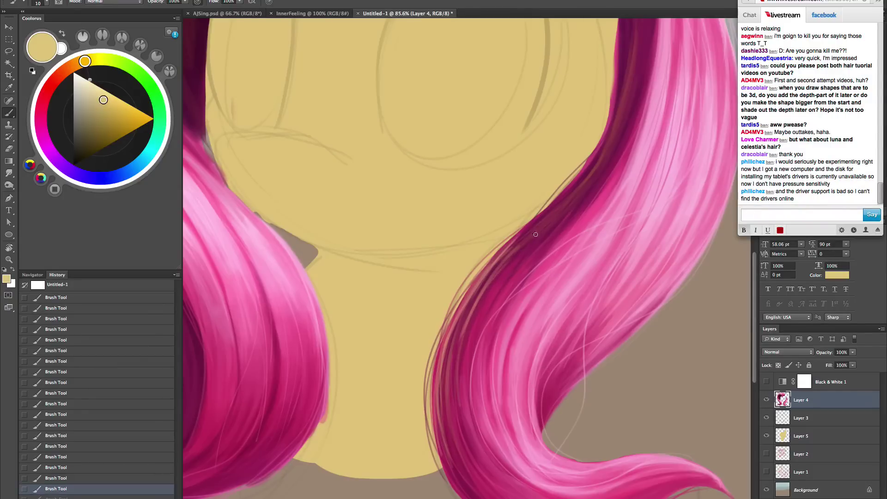
left_click_drag(534, 234, 467, 330)
key("super+z")
left_click_drag(527, 243, 453, 392)
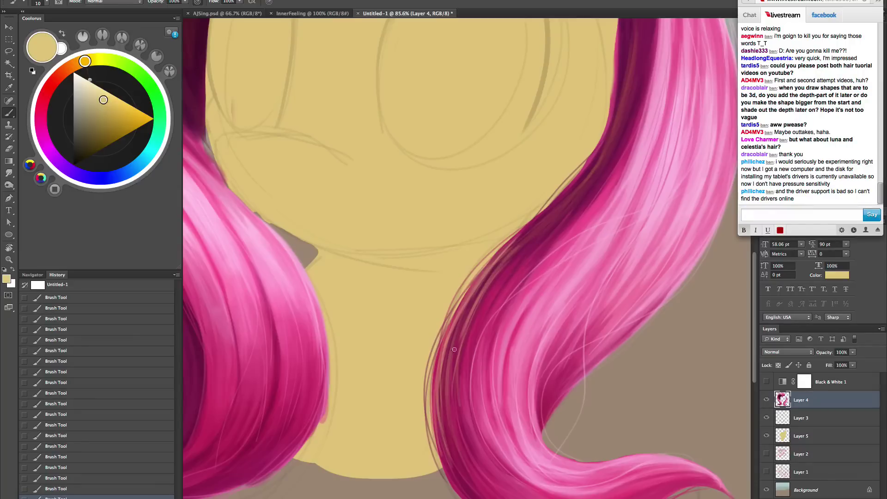
- Fill the rear lock's shadowed curve beside the neck with more fine tan strands, undoing one stroke
left_click_drag(458, 317, 443, 395)
left_click_drag(465, 327, 447, 460)
key("super+z")
left_click_drag(452, 368, 445, 426)
mouse_move(449, 342)
left_mouse_down()
mouse_move(471, 468)
mouse_move(457, 472)
left_mouse_up()
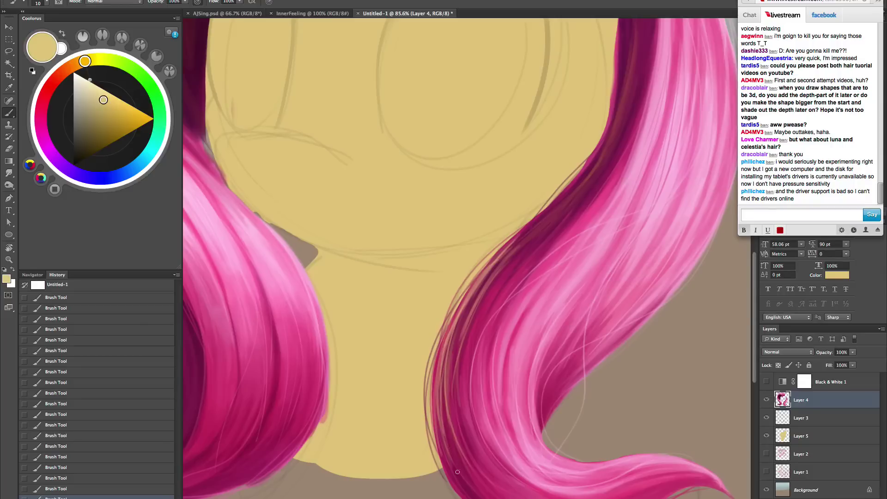
left_click_drag(545, 289, 485, 362)
mouse_move(477, 301)
left_mouse_down()
mouse_move(458, 321)
mouse_move(456, 360)
left_mouse_up()
- Choose a very pale cyan as the paint colour for the rear lock's highlights
key("z")
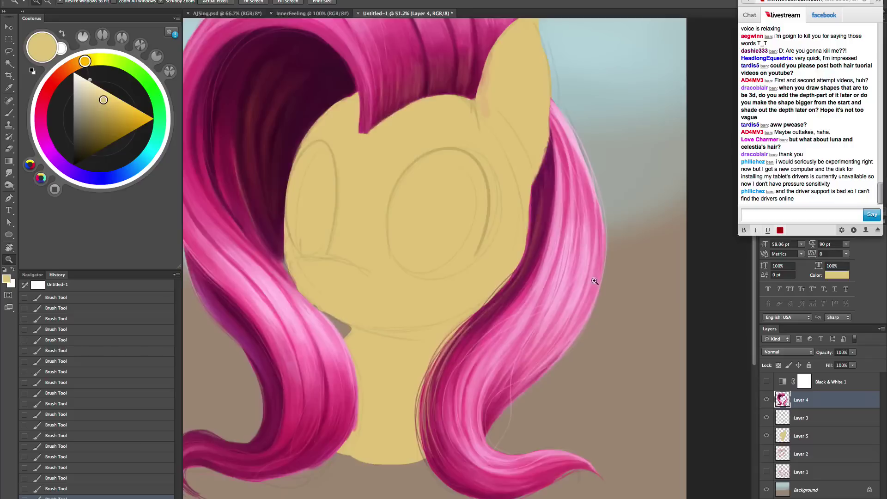
left_click_drag(552, 311, 510, 374)
left_click(149, 152)
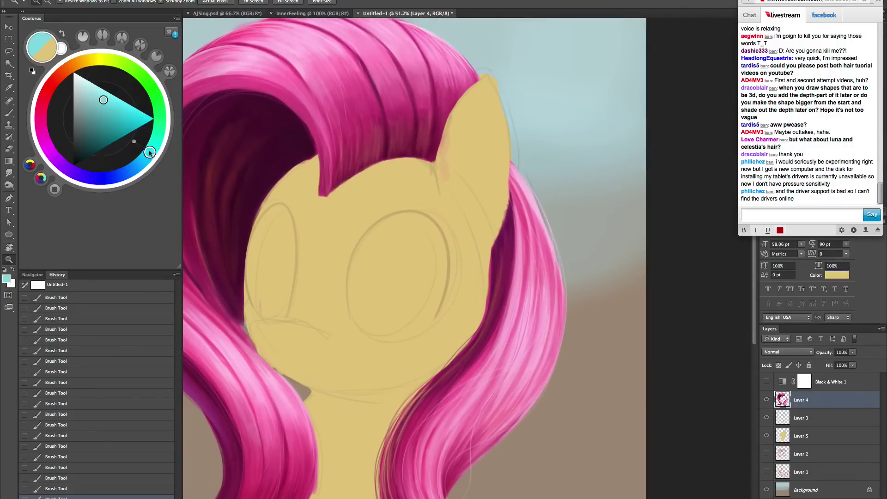
left_click(86, 85)
left_click_drag(397, 397, 367, 341)
mouse_move(504, 314)
left_mouse_down()
mouse_move(515, 298)
mouse_move(526, 315)
mouse_move(549, 289)
left_mouse_up()
key("b")
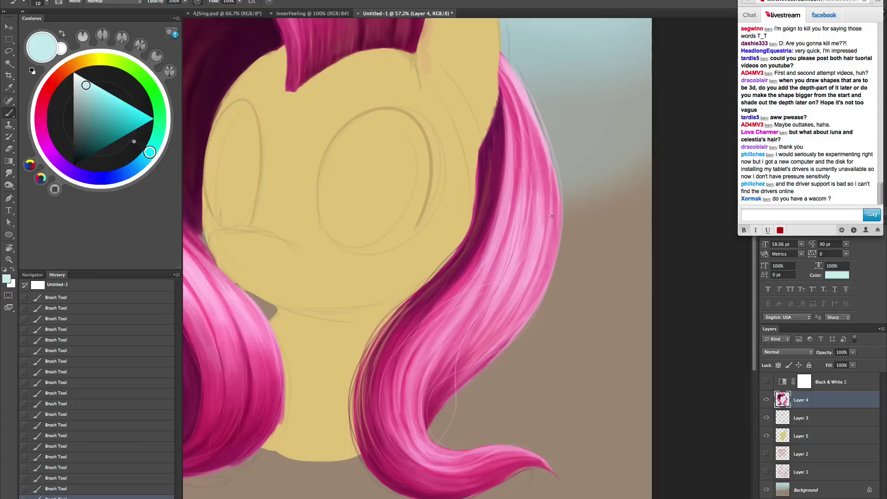
- Enlarge the brush to 175 and glaze pale cyan highlights down the rear lock's upper curve, undoing the last stroke
key("bracketright")
key("bracketright")
key("bracketright")
key("bracketright")
key("bracketright")
key("bracketright")
key("bracketright")
key("bracketright")
key("bracketright")
key("bracketright")
key("bracketright")
key("bracketright")
left_click_drag(524, 190, 498, 273)
left_click_drag(541, 207, 478, 352)
left_click_drag(536, 200, 419, 386)
key("super+z")
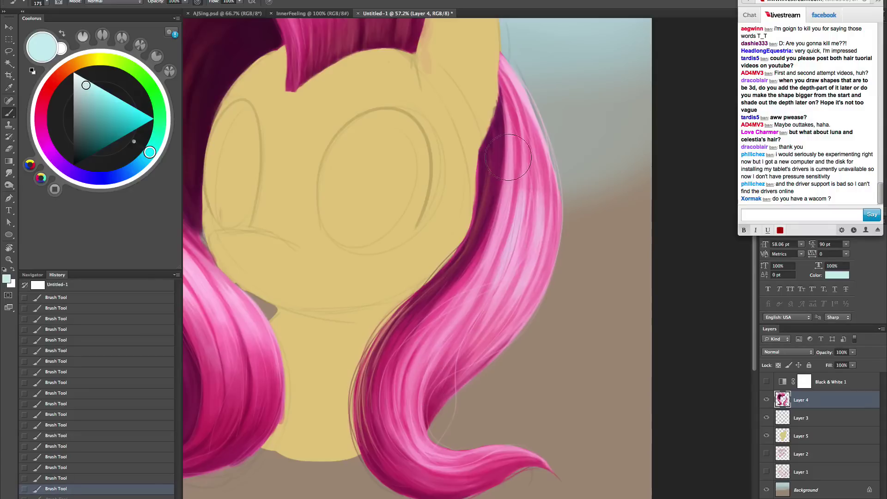
- Glaze pale cyan strokes down the rear lock's upper curve and outer edge, undoing and repeating the strokes that miss
left_click_drag(516, 156, 414, 346)
key("alt+super+z")
mouse_move(509, 179)
left_mouse_down()
mouse_move(463, 298)
mouse_move(409, 364)
left_mouse_up()
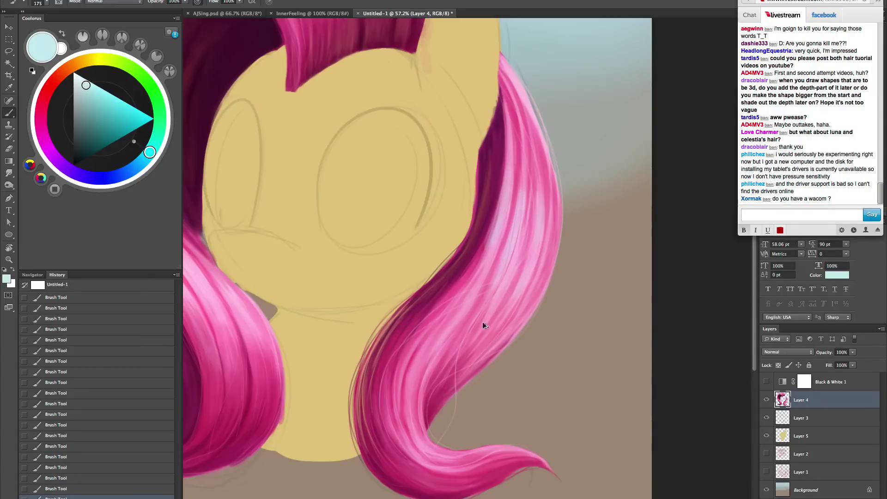
key("alt+super+z")
key("alt+super+z")
mouse_move(549, 213)
left_mouse_down()
mouse_move(521, 297)
mouse_move(462, 362)
left_mouse_up()
key("alt+super+z")
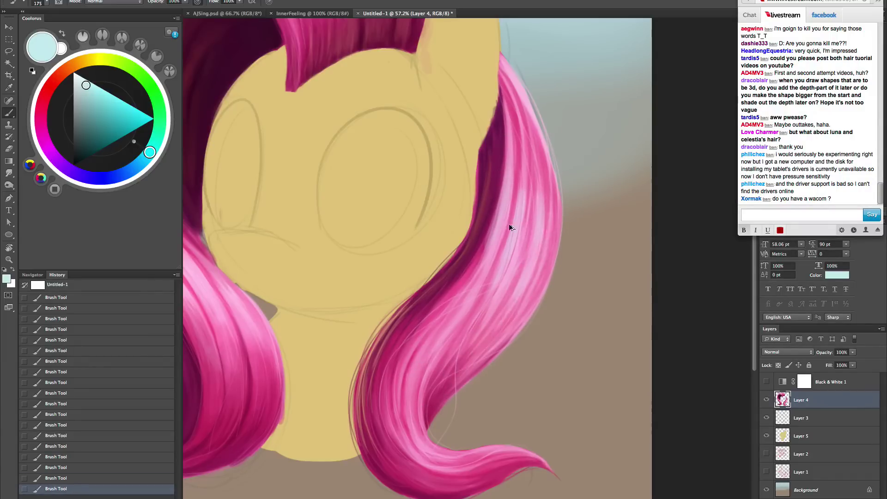
mouse_move(515, 249)
left_mouse_down()
mouse_move(469, 311)
mouse_move(505, 214)
mouse_move(451, 329)
mouse_move(525, 191)
mouse_move(522, 203)
mouse_move(531, 139)
mouse_move(542, 203)
left_mouse_up()
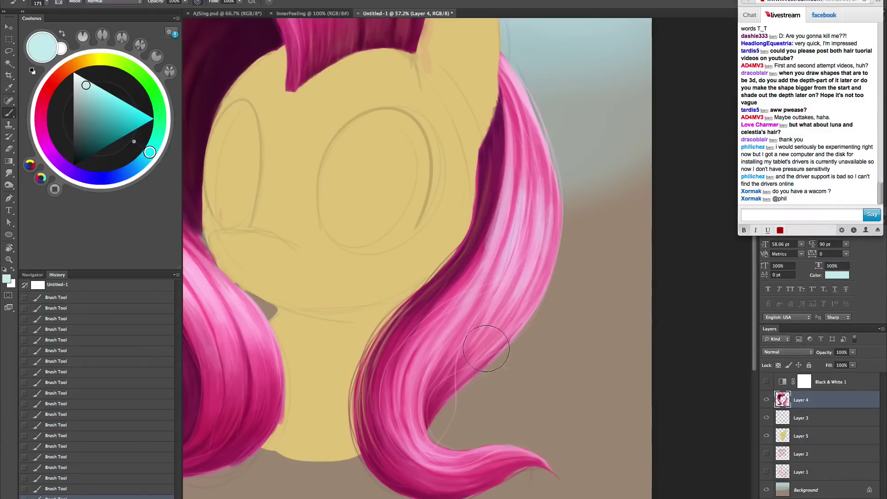
left_click_drag(512, 344, 517, 279)
- Shrink the brush to 50 and paint pale cyan highlights along the inner edge of the rear lock's curled tip
key("z")
left_click_drag(476, 360, 491, 345)
key("r")
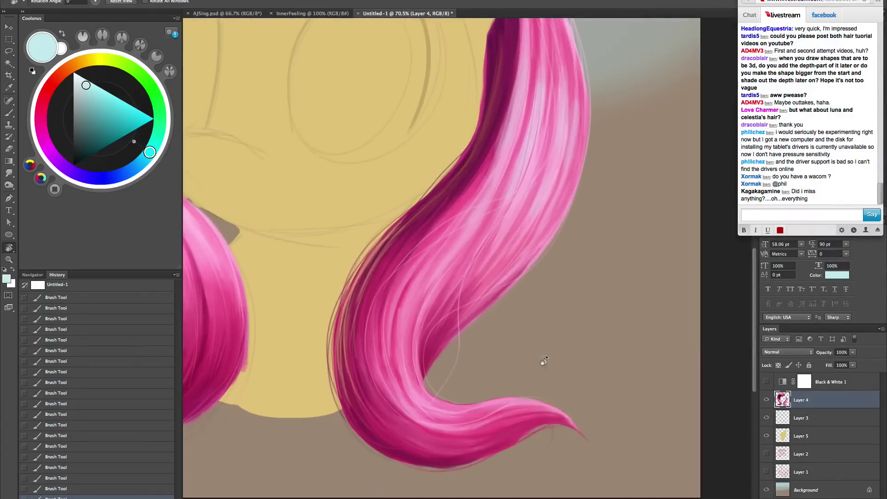
mouse_move(546, 358)
left_mouse_down()
mouse_move(549, 192)
mouse_move(542, 185)
left_mouse_up()
left_click_drag(524, 329, 443, 311)
key("b")
left_click_drag(529, 295, 545, 284)
key("super+z")
key("bracketleft")
key("bracketleft")
key("bracketleft")
key("bracketleft")
key("bracketleft")
key("bracketleft")
key("bracketleft")
key("bracketleft")
key("bracketleft")
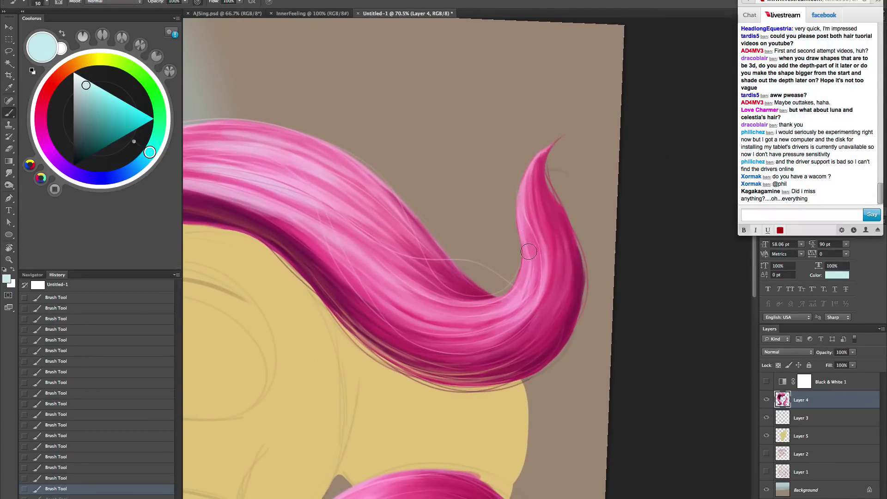
mouse_move(524, 239)
left_mouse_down()
mouse_move(524, 168)
mouse_move(519, 298)
left_mouse_up()
- Enlarge the brush to 70 and undo the last two highlight strokes on the rear lock's curled tip
key("bracketright")
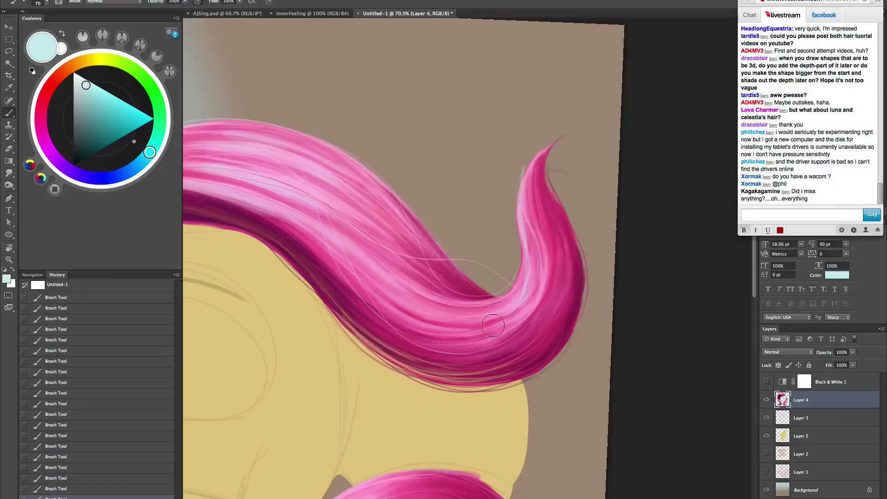
key("bracketright")
key("bracketright")
key("ctrl+alt+z")
key("ctrl+alt+z")
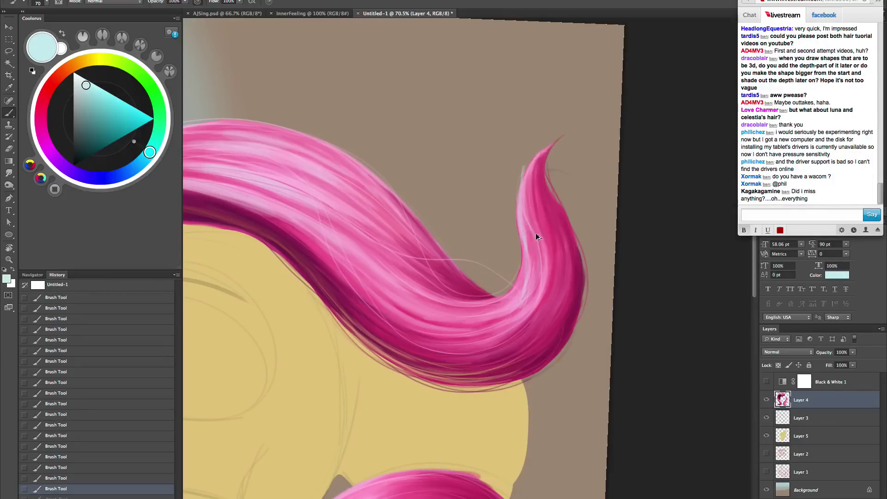
- Erase the paint overshooting the inner edge of the rear lock's curled tip
key("e")
left_click_drag(521, 155, 513, 199)
left_click_drag(542, 267, 583, 205)
- Enlarge the brush to 100 and glaze pale cyan over the curled tip and its bend, undoing one stroke
key("b")
right_click(652, 207)
mouse_move(652, 239)
left_mouse_down()
mouse_move(604, 236)
mouse_move(625, 240)
left_mouse_up()
key("Return")
left_click_drag(495, 325, 490, 330)
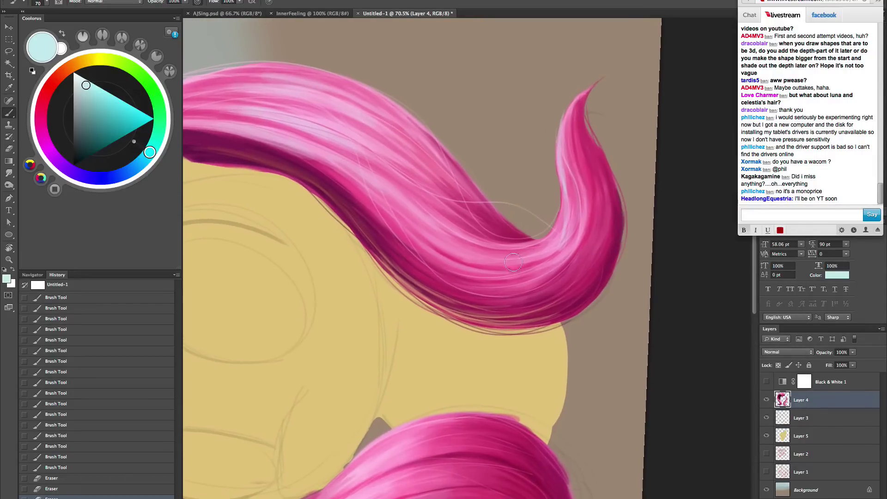
key("bracketright")
key("bracketright")
mouse_move(570, 178)
left_mouse_down()
mouse_move(563, 138)
mouse_move(561, 249)
mouse_move(514, 257)
mouse_move(566, 250)
mouse_move(510, 275)
mouse_move(560, 236)
mouse_move(570, 176)
left_mouse_up()
key("bracketright")
key("super+z")
left_click_drag(562, 209, 562, 114)
left_click_drag(571, 158, 562, 255)
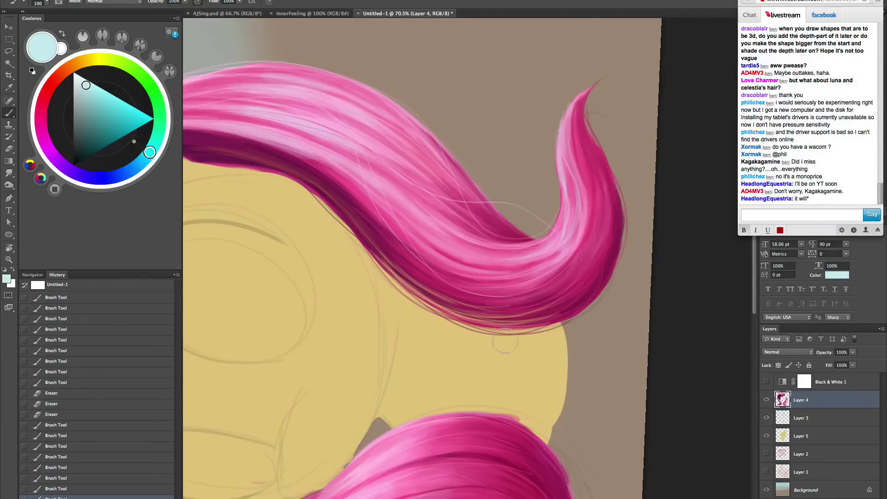
- Darken the rear lock's shadows with the Burn tool at size 500, from the neck curve up to behind the ear
key("Escape")
mouse_move(488, 380)
left_mouse_down()
mouse_move(437, 457)
mouse_move(389, 498)
left_mouse_up()
key("z")
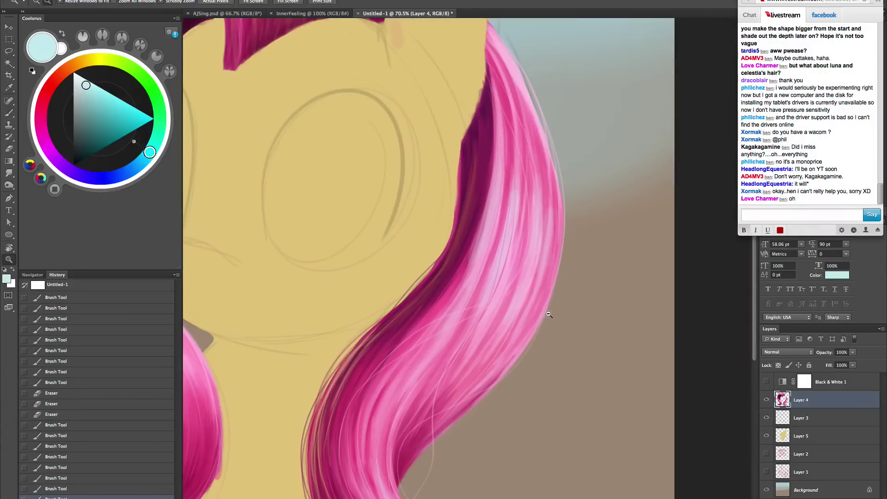
left_click(549, 312, "alt")
left_click(548, 319, "alt")
left_click_drag(463, 402, 540, 372)
scroll(427, 421, "down", 2)
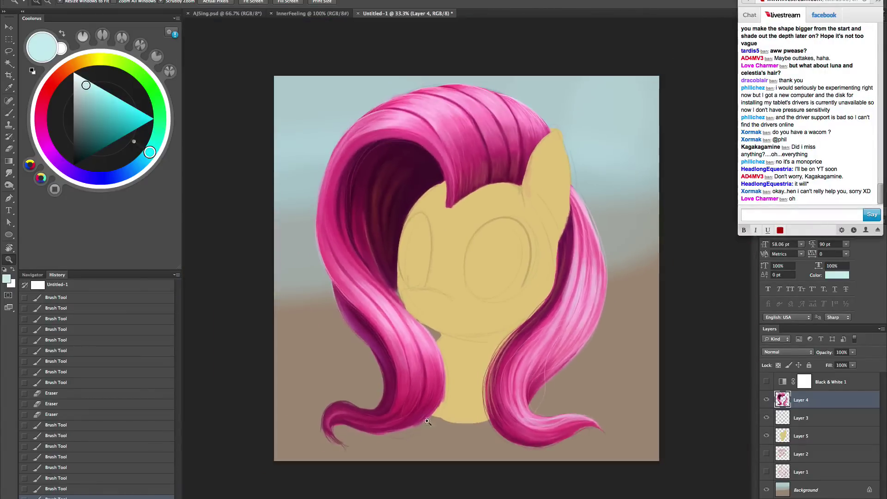
left_click(9, 185)
left_click_drag(546, 377, 554, 382)
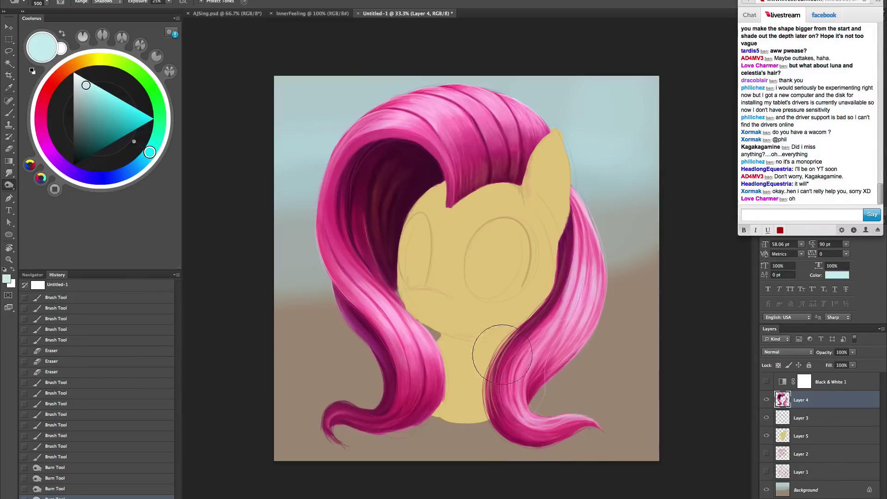
mouse_move(495, 352)
left_mouse_down()
mouse_move(501, 363)
mouse_move(536, 305)
left_mouse_up()
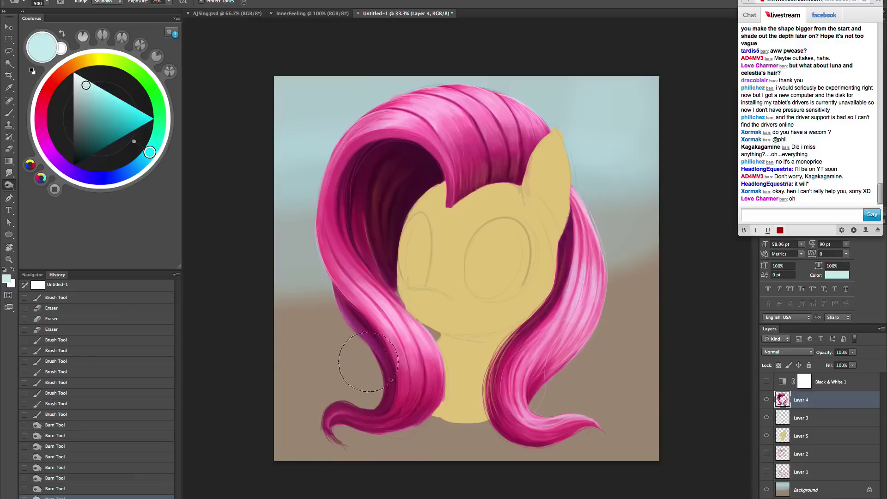
left_click_drag(565, 208, 583, 222)
left_click_drag(570, 196, 584, 236)
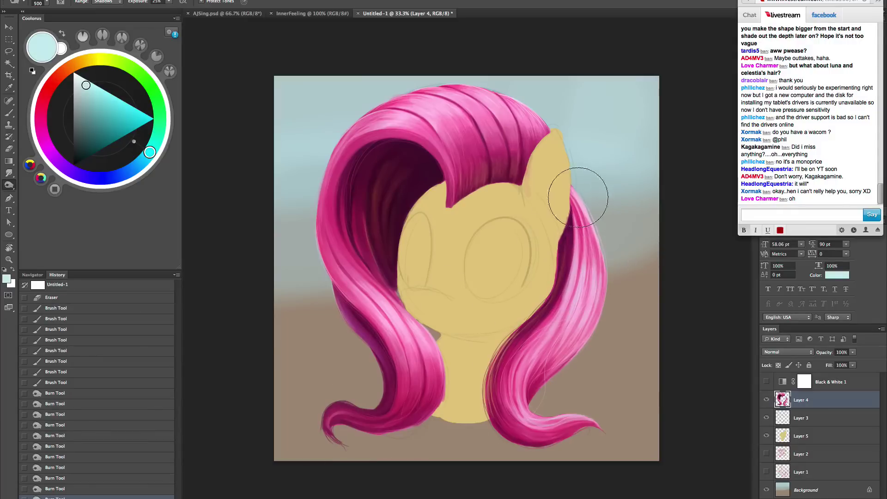
left_click_drag(578, 198, 582, 359)
- Brighten the rear lock's outer highlights with the Dodge tool reduced to size 300, undoing and repainting two strokes
left_click_drag(11, 190, 37, 184)
key("]")
mouse_move(596, 296)
left_mouse_down()
mouse_move(600, 290)
mouse_move(584, 346)
left_mouse_up()
key("bracketleft")
key("bracketleft")
key("bracketleft")
key("bracketleft")
key("bracketleft")
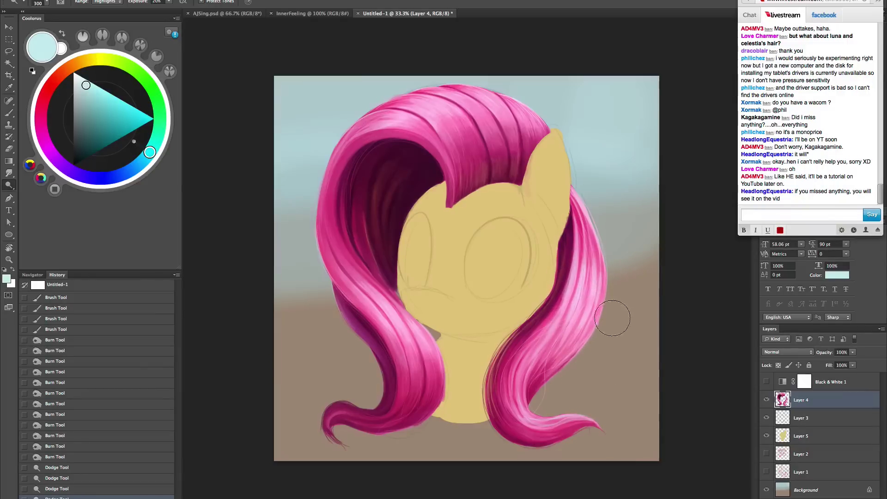
key("ctrl+alt+z")
key("ctrl+alt+z")
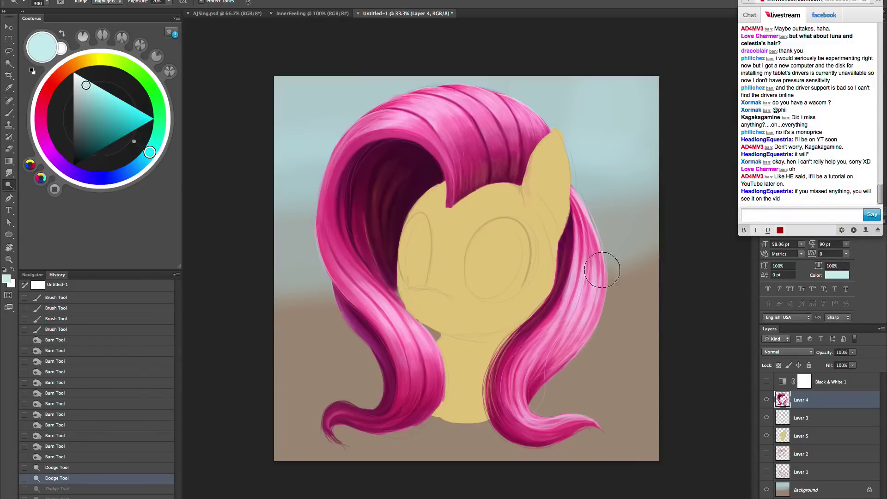
left_click_drag(605, 269, 553, 383)
left_click_drag(577, 178, 611, 252)
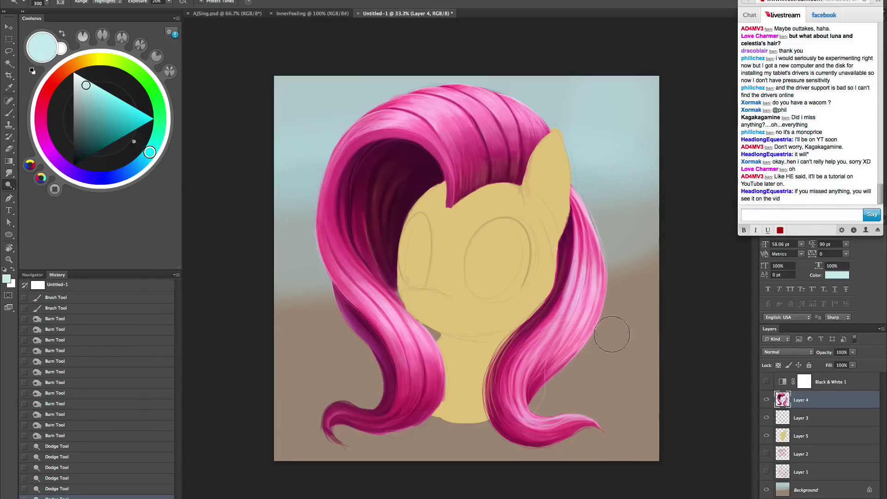
- Examine the shading and highlights across the whole mane, from the fringe to the front and rear locks
key("z")
left_click_drag(575, 409, 609, 326)
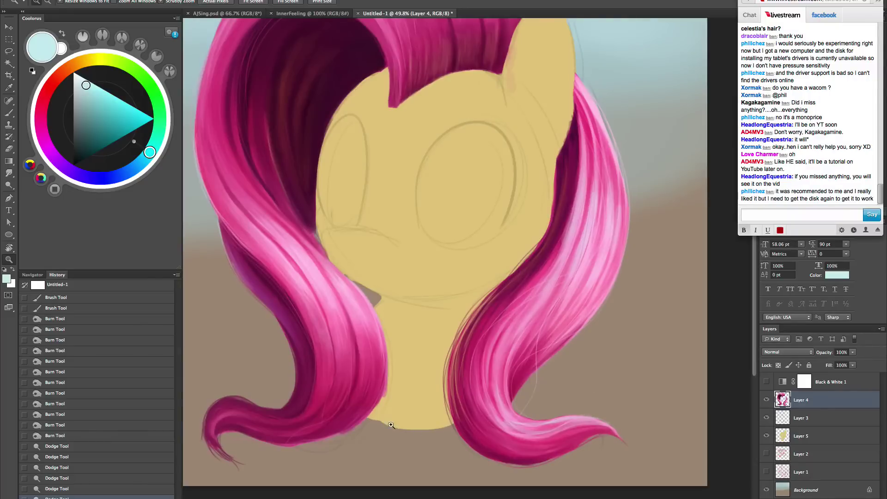
left_click_drag(398, 378, 416, 459)
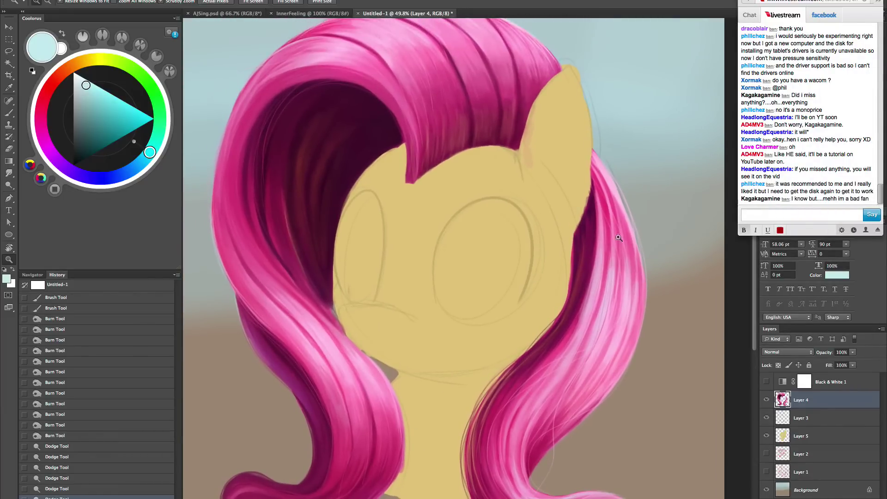
left_click_drag(574, 372, 552, 322)
left_click_drag(478, 390, 489, 438)
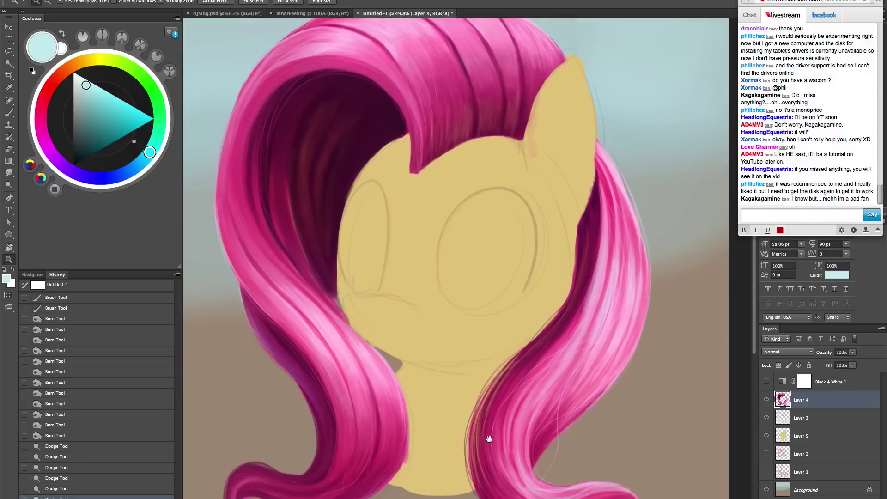
left_click_drag(505, 367, 513, 442)
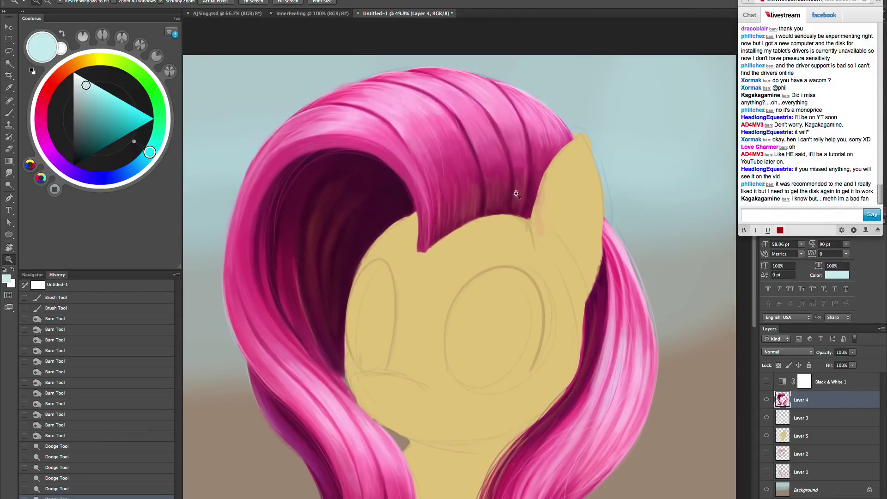
left_click_drag(497, 349, 475, 228)
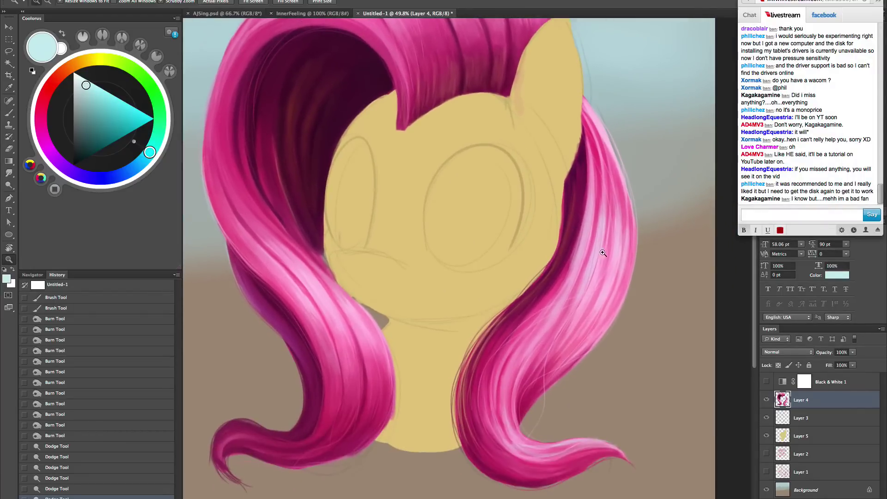
left_click(475, 354, "alt")
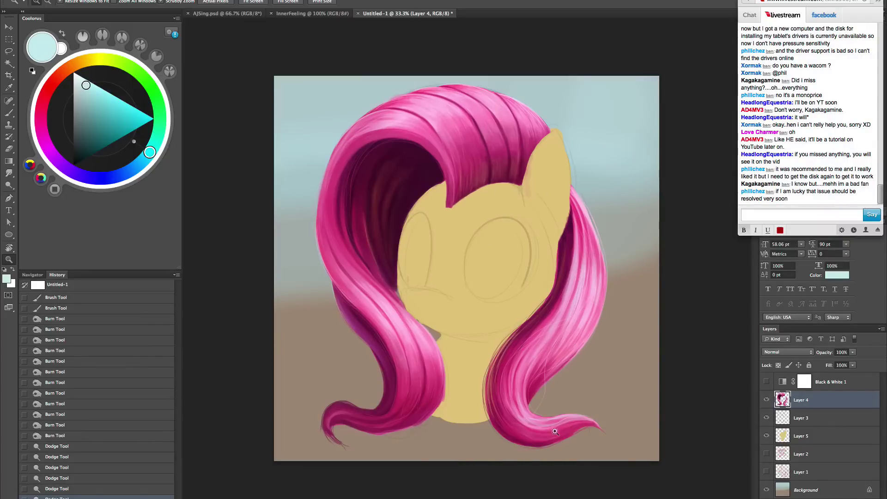
left_click(556, 346)
left_click_drag(555, 347, 600, 328)
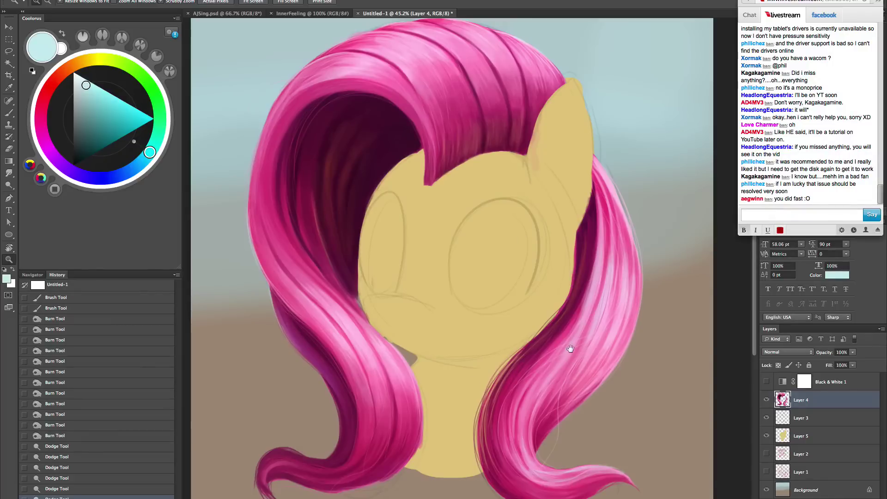
left_click_drag(571, 349, 575, 352)
left_click_drag(655, 460, 649, 463)
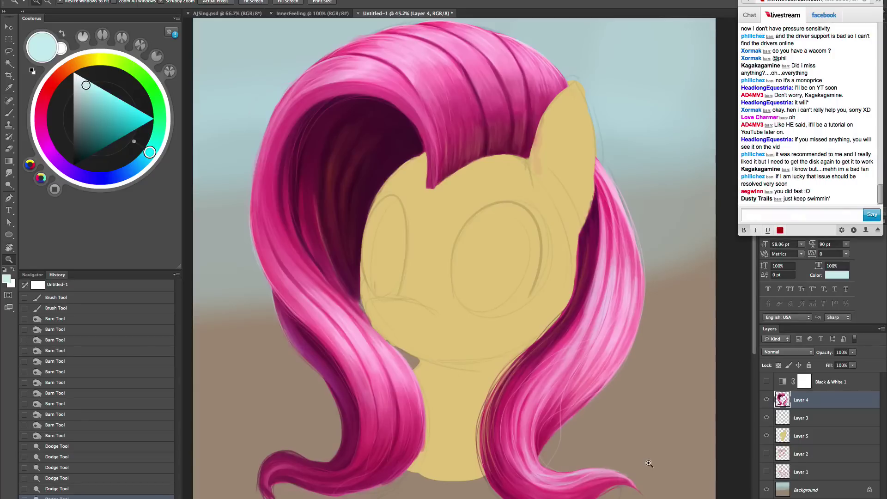
- Open the image HairTut.png from the drawings folder
left_click(77, 0)
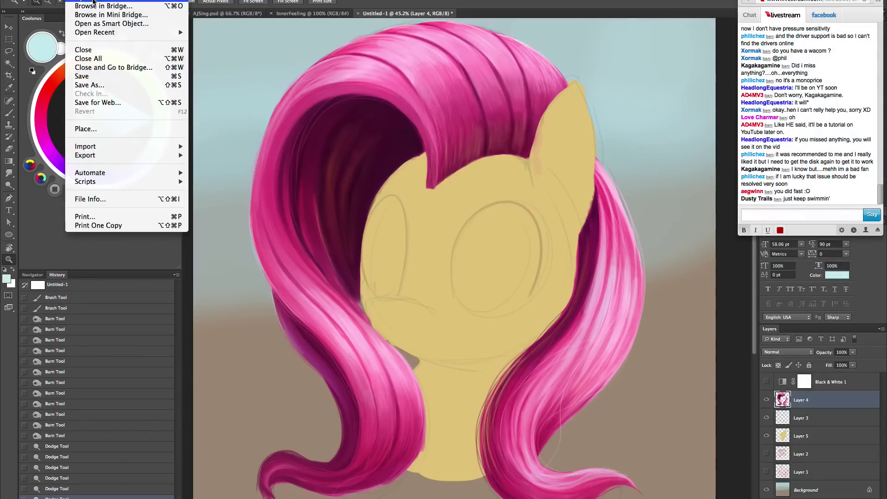
left_click(94, 0)
left_click(364, 39)
left_click(360, 49)
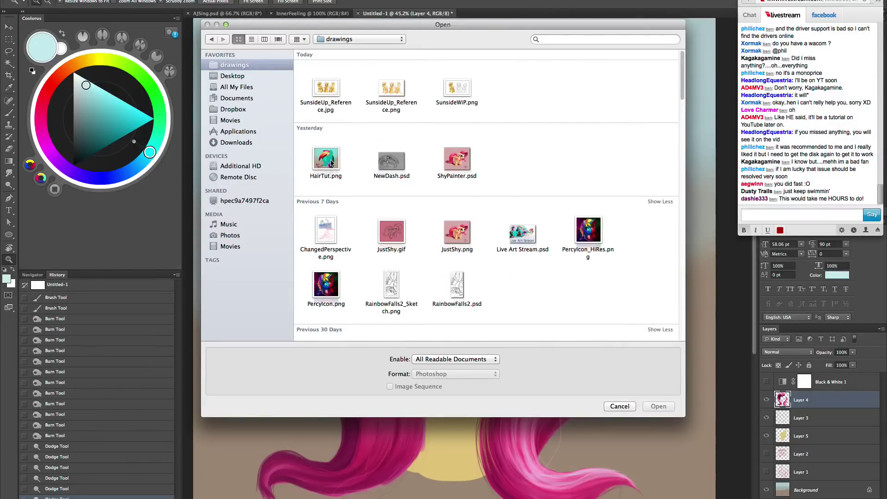
left_click(326, 158)
left_click(658, 406)
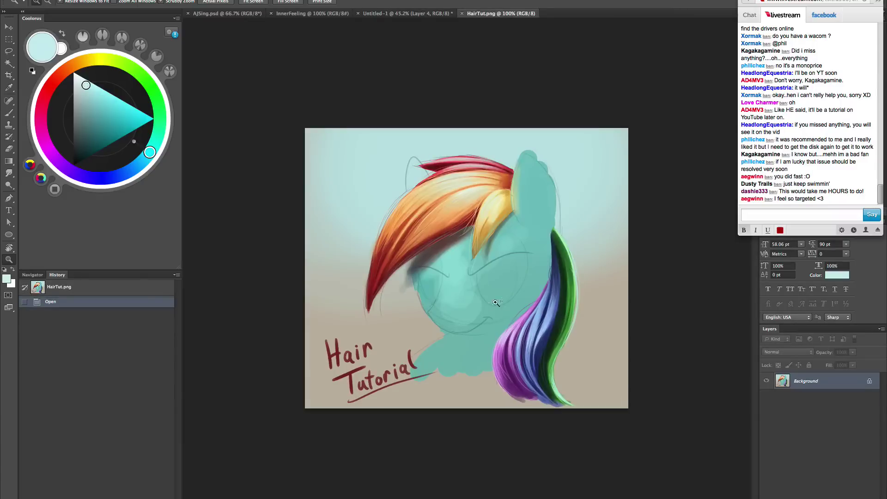
- Examine the rainbow mane's strands, shadows and highlights up close, from the orange fringe to the rear lock
left_click(463, 211)
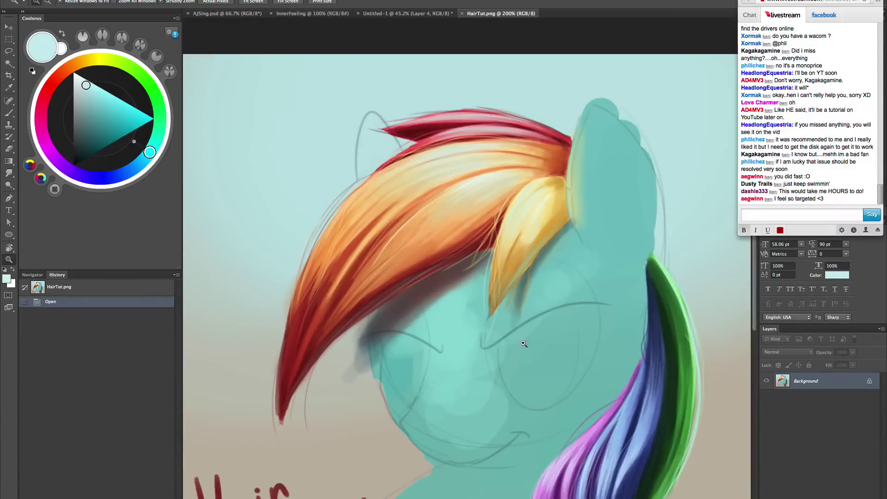
left_click(533, 314)
left_click_drag(534, 332, 550, 330)
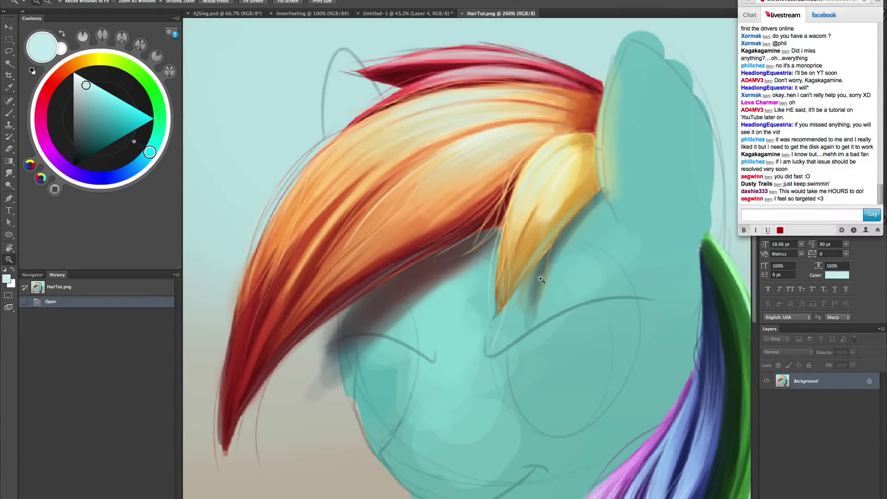
key("b")
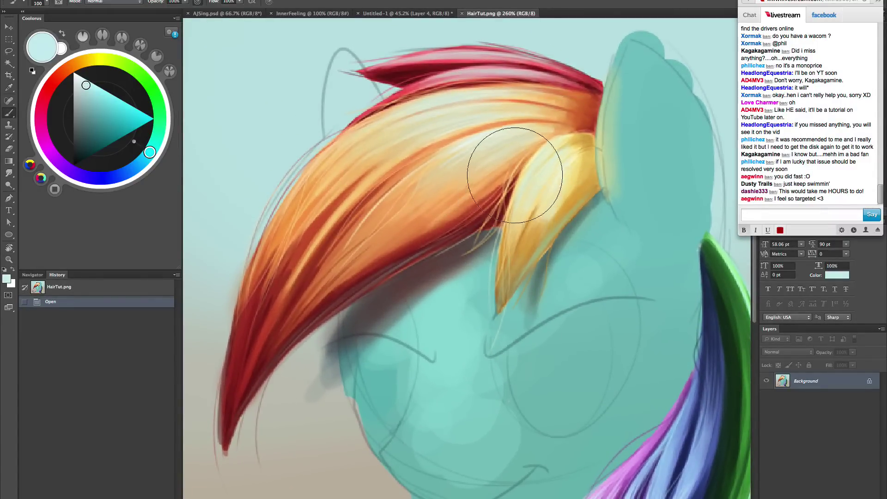
left_click_drag(387, 327, 392, 342)
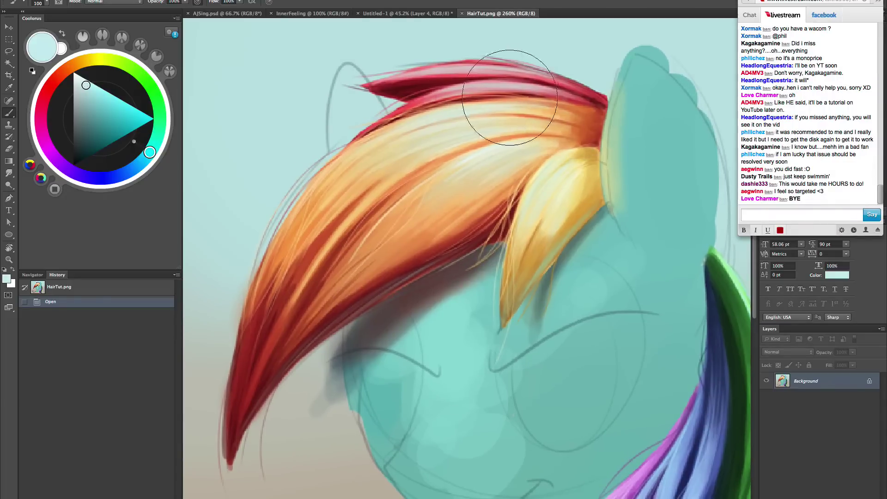
left_click_drag(488, 442, 412, 371)
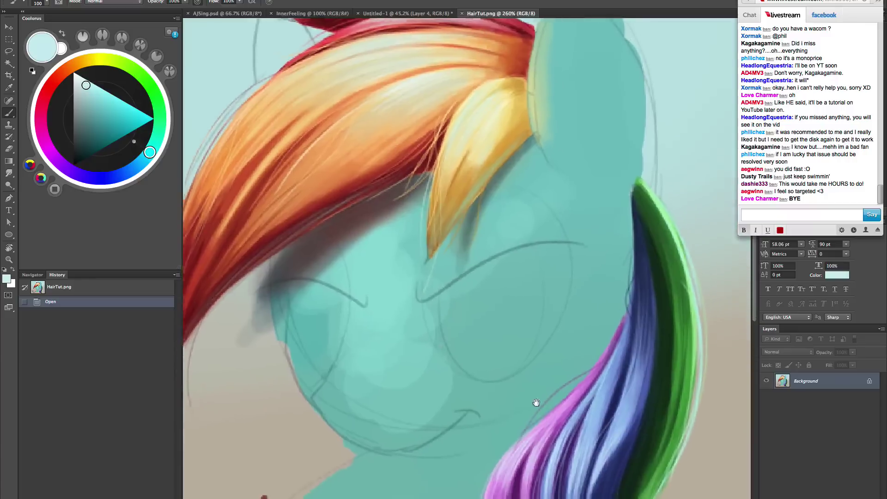
left_click_drag(535, 404, 475, 291)
left_click_drag(555, 314, 536, 277)
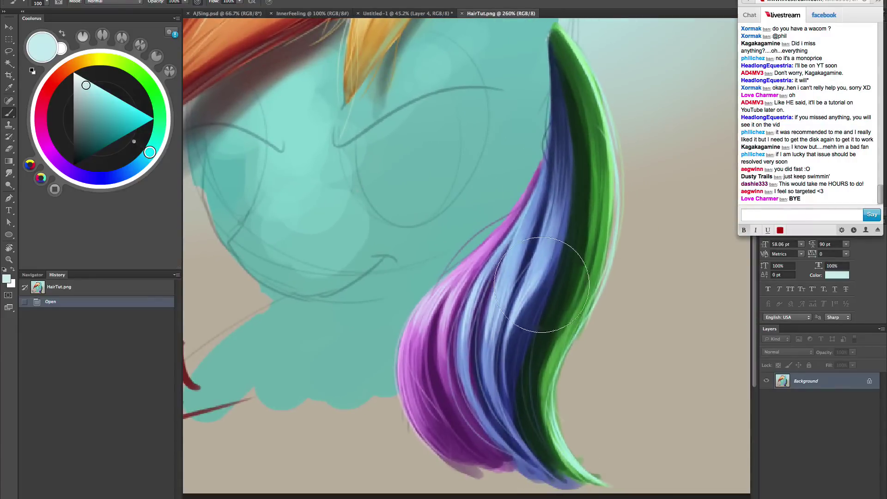
- View the whole HairTut.png image at 100% and return to the Untitled-1 painting
key("z")
key("ctrl+1")
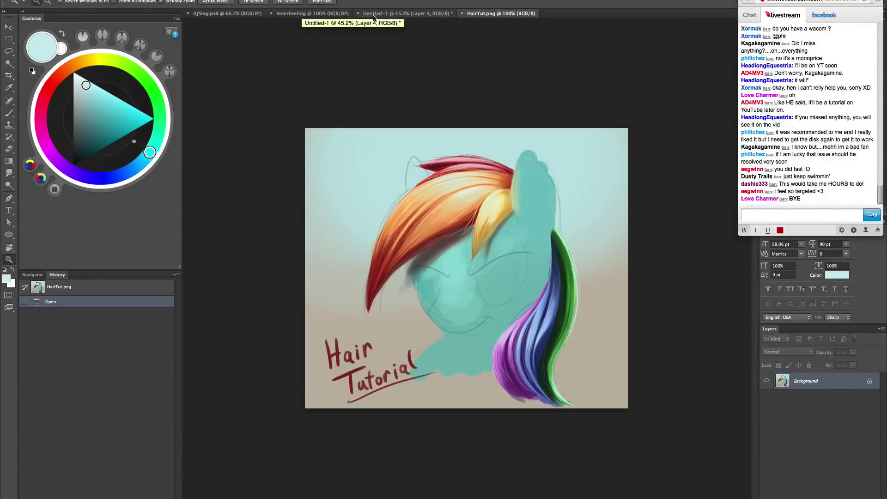
left_click(393, 14)
left_click_drag(583, 363, 594, 369)
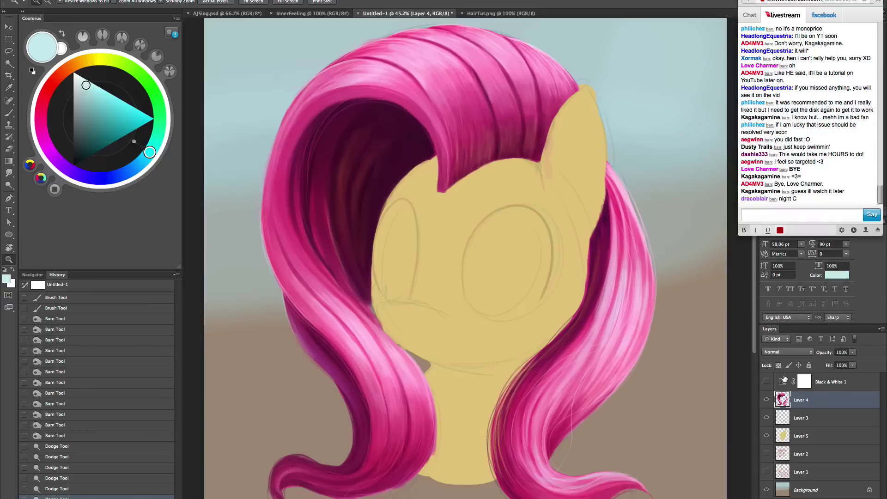
left_click(515, 1)
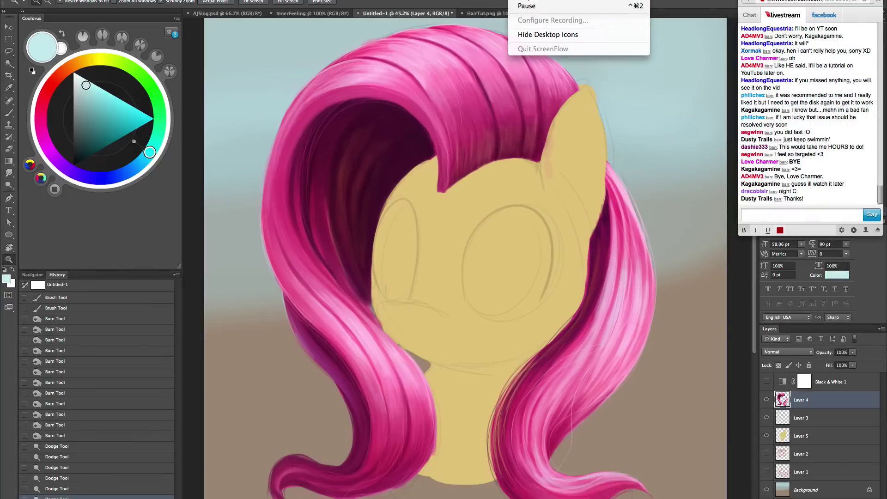
left_click(533, 5)
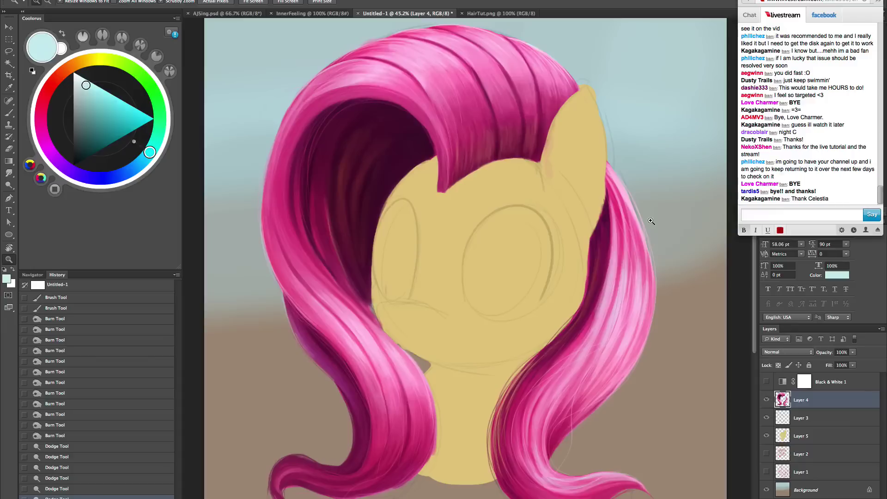
left_click(508, 4)
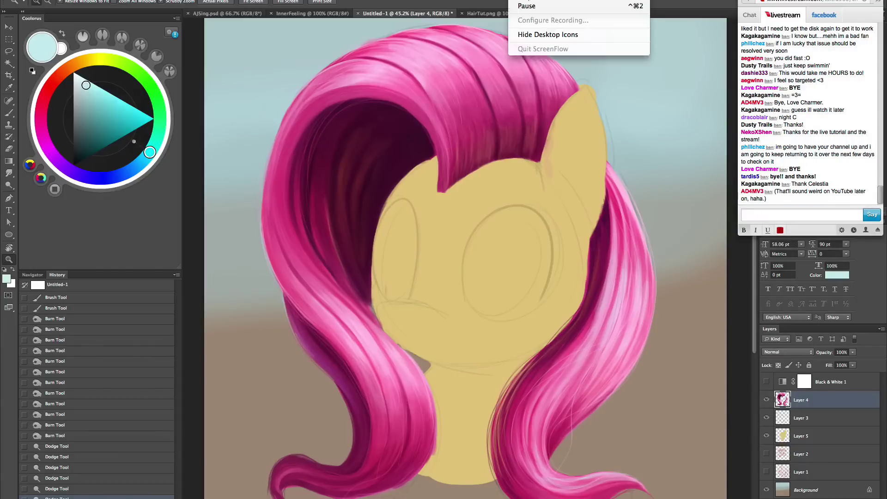